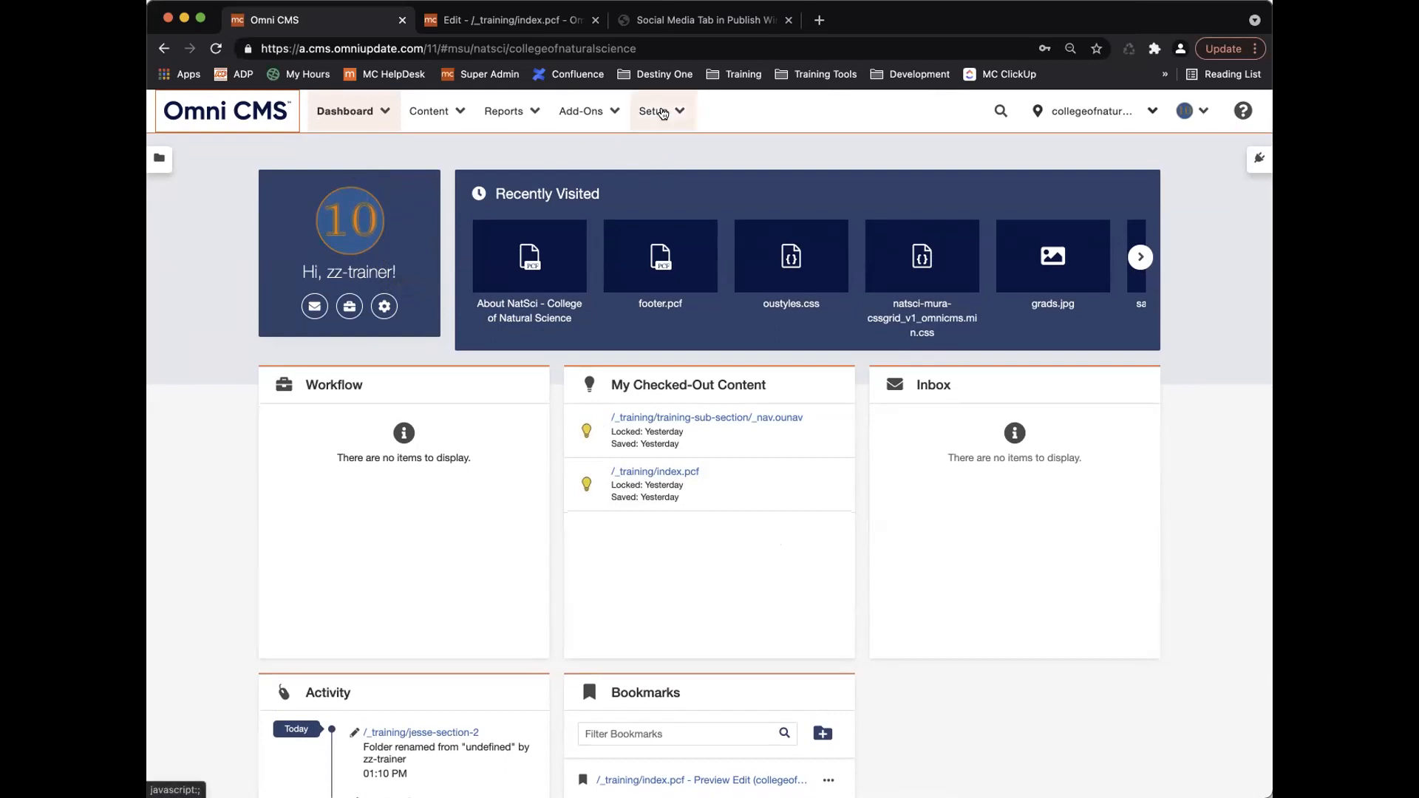
Open the natsci account settings under Setup > Account and scroll down toward Publish Settings.
left_click(660, 112)
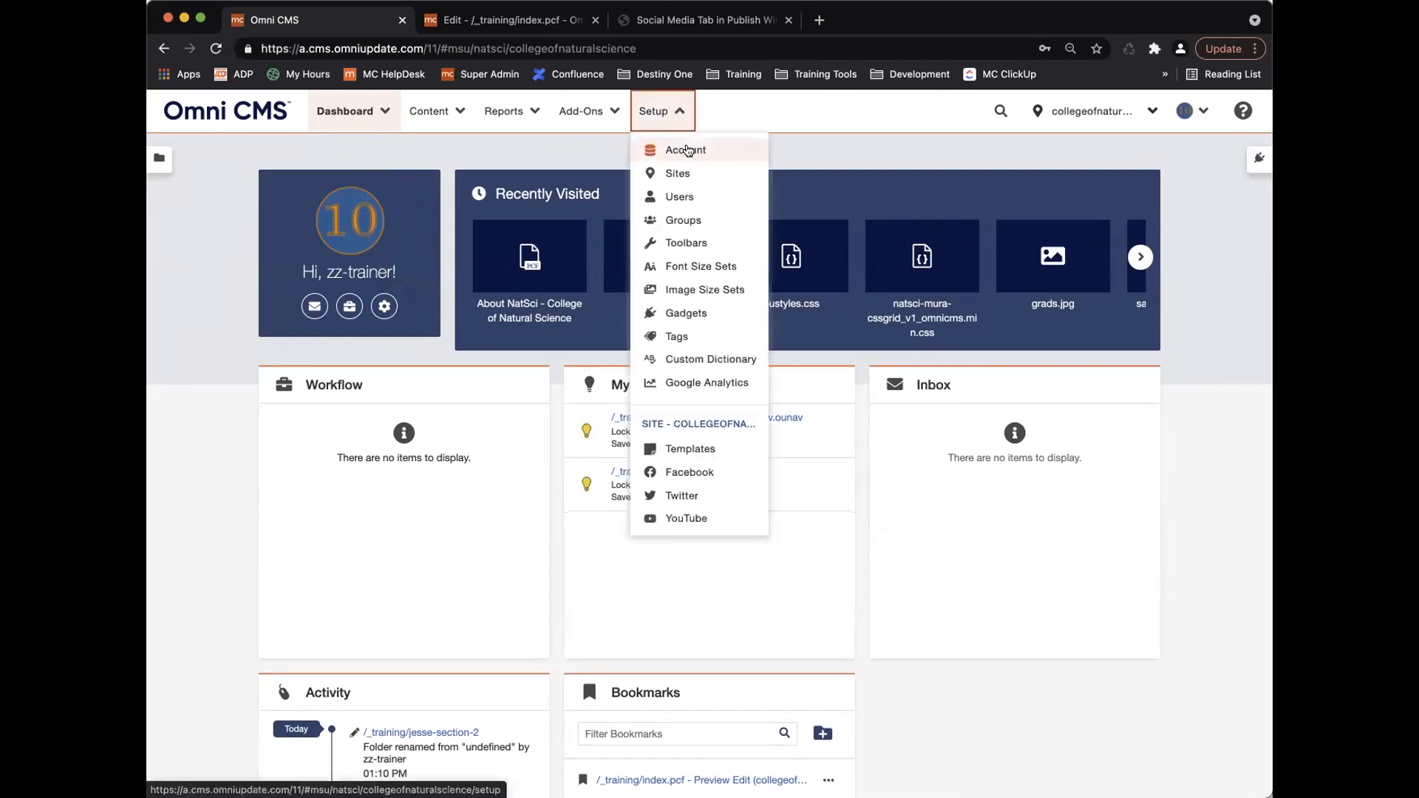
left_click(686, 150)
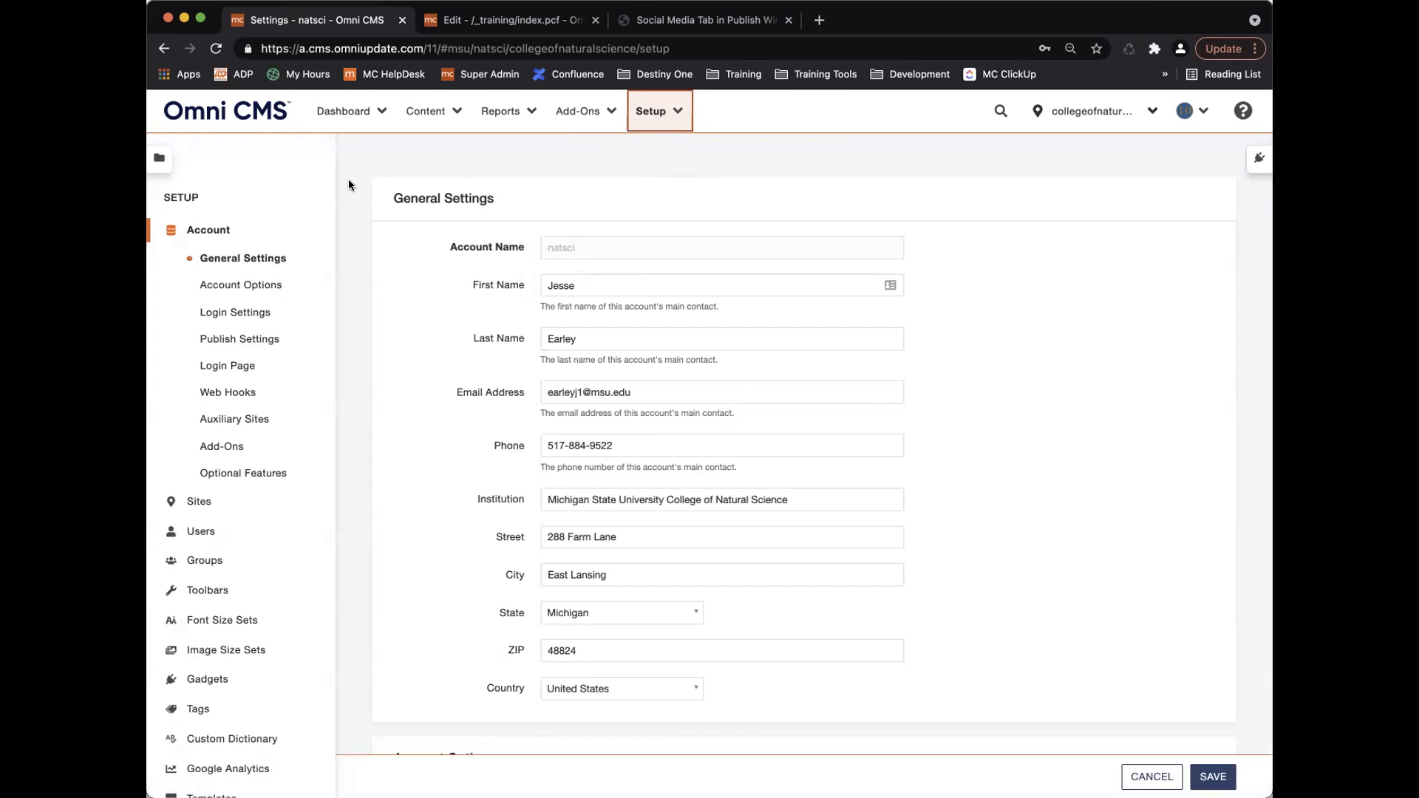
scroll(241, 526, "down", 3)
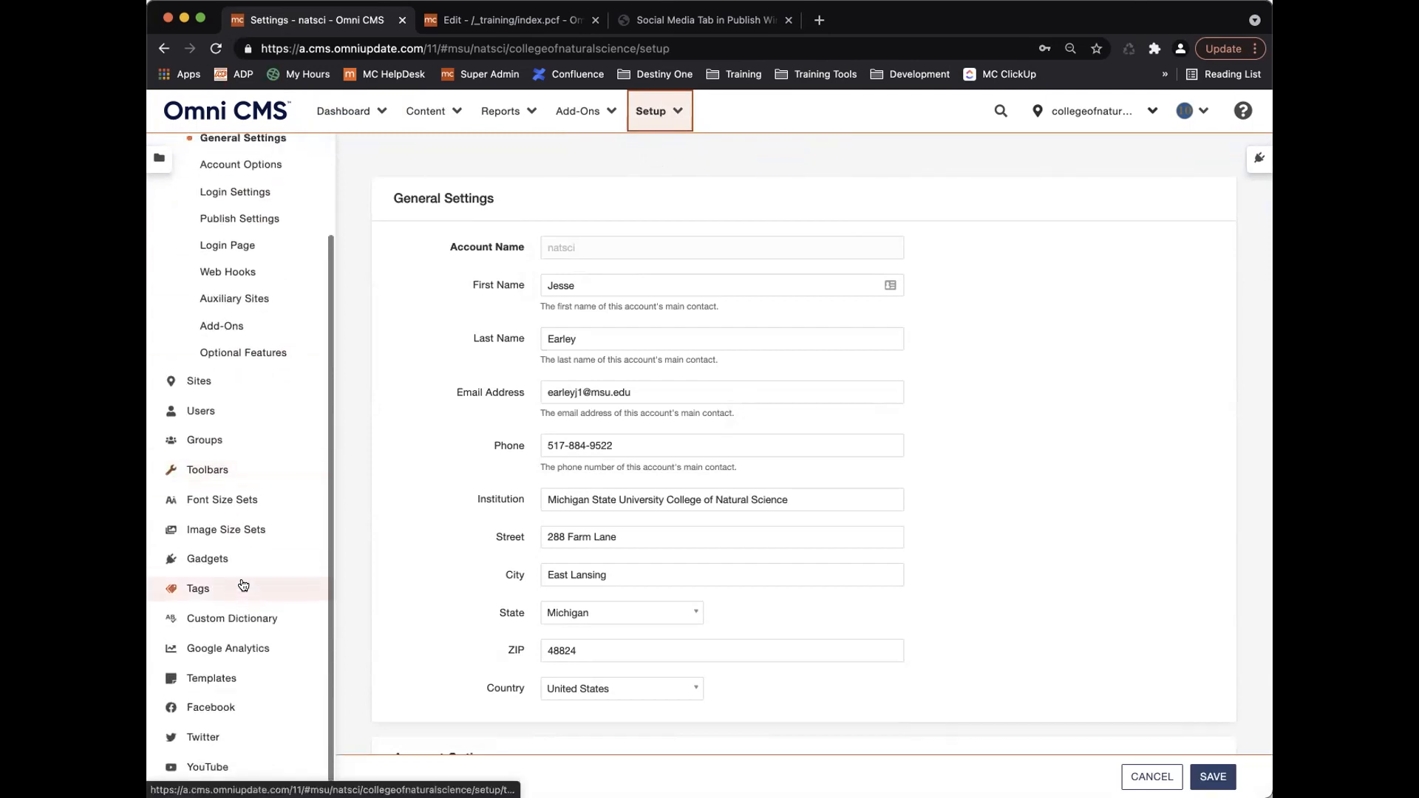
scroll(243, 586, "up", 3)
left_click(651, 112)
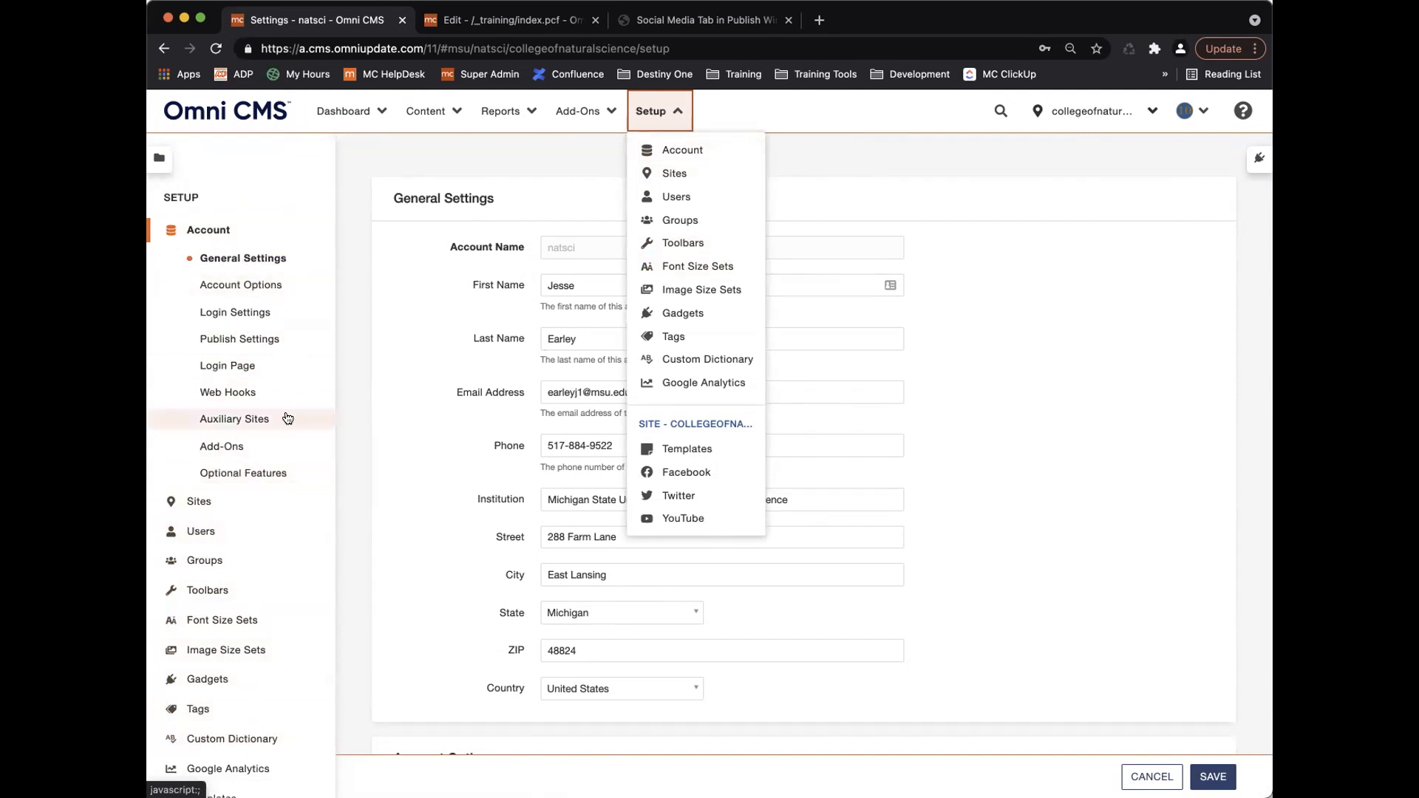
left_click(663, 107)
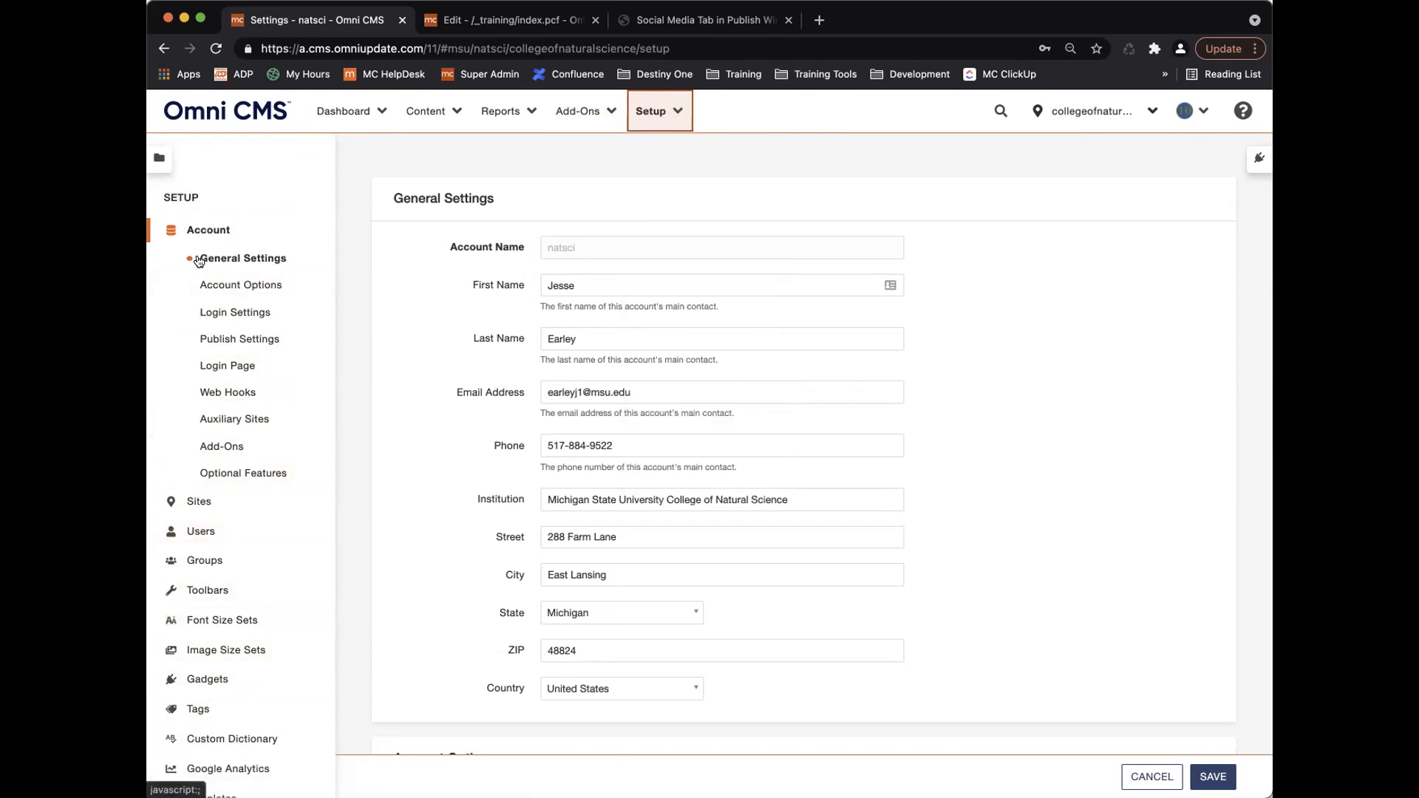
scroll(465, 392, "down", 6)
scroll(465, 393, "down", 6)
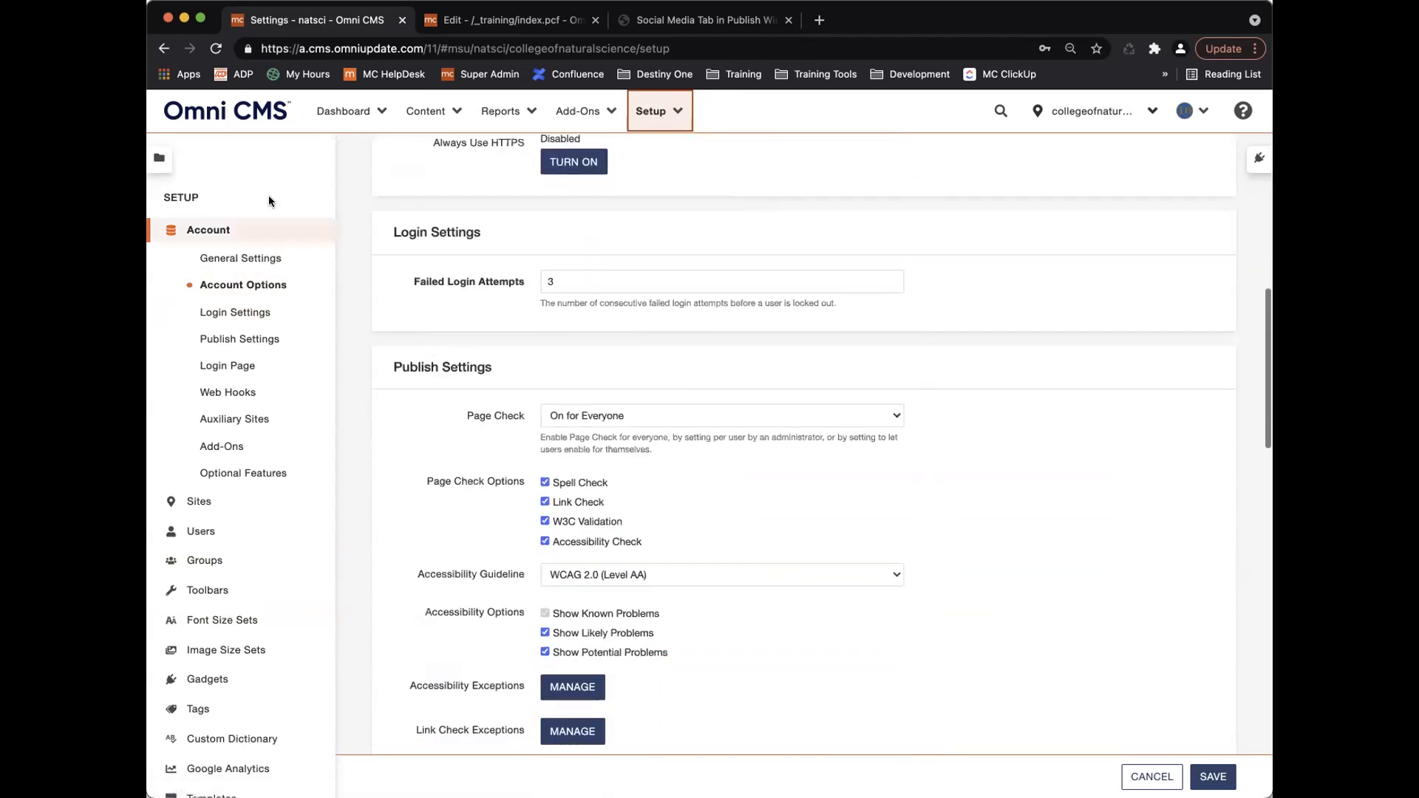
Jump to Auxiliary Sites to review add-ons and optional features, then back to General Settings.
left_click(237, 420)
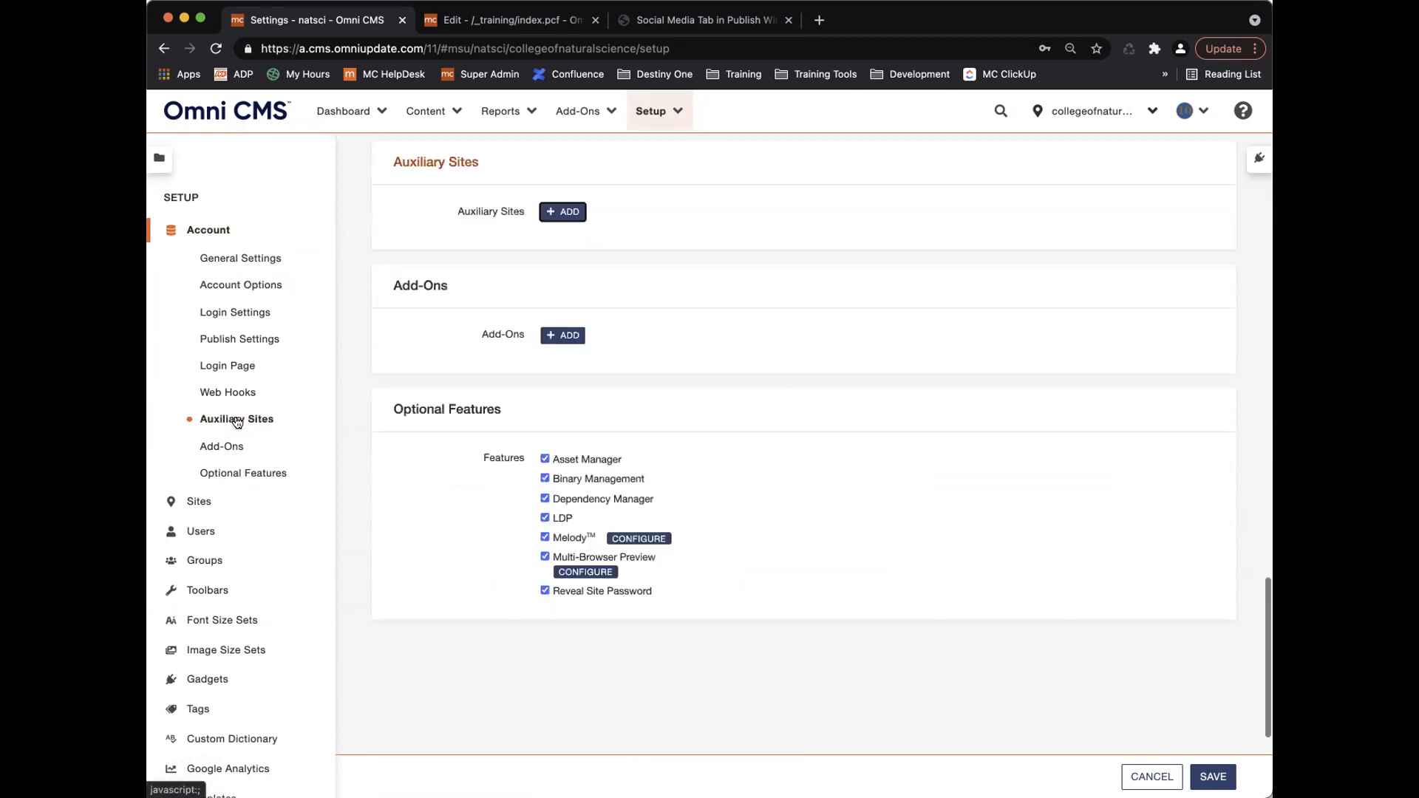
left_click(259, 257)
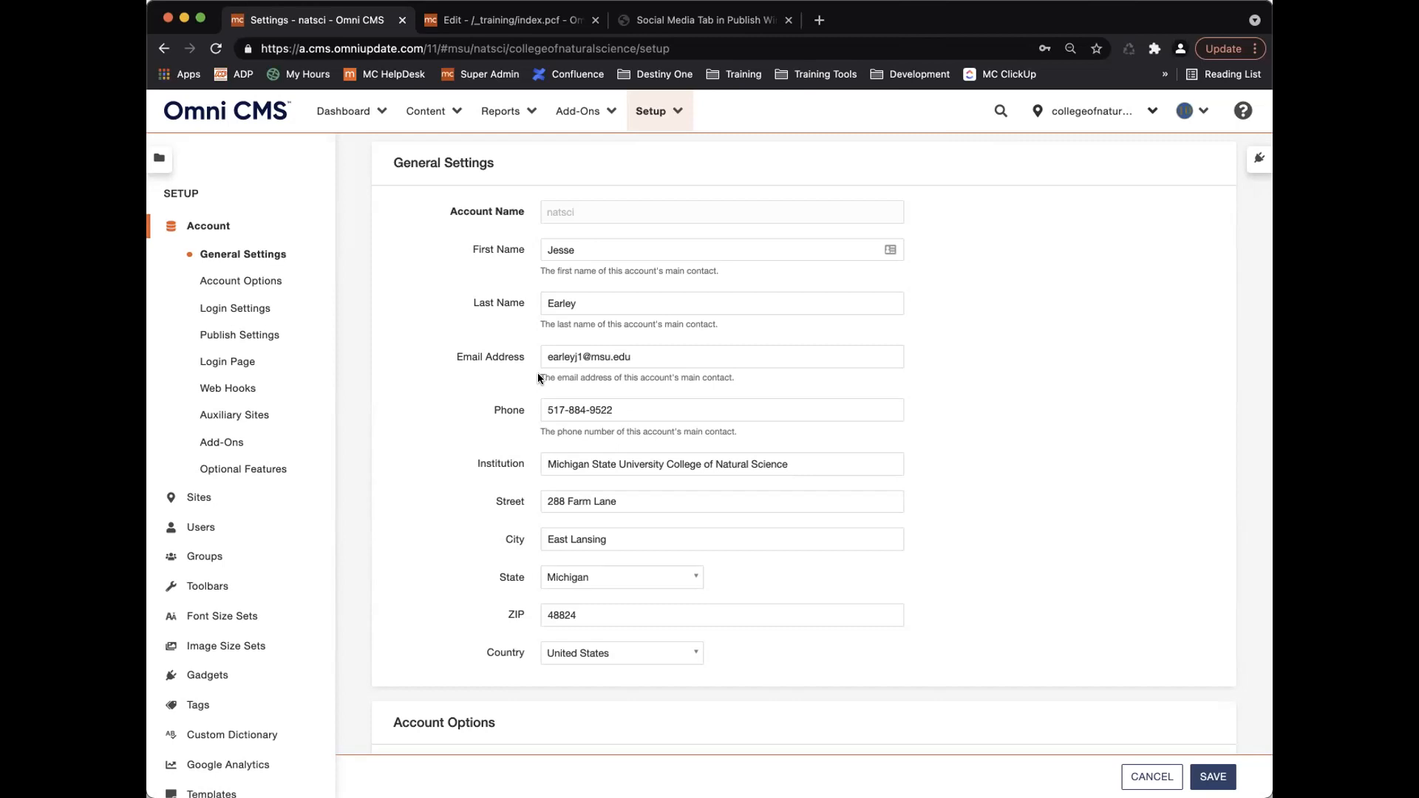
Scroll down to Account Options and show the help resources menu.
scroll(538, 378, "down", 2)
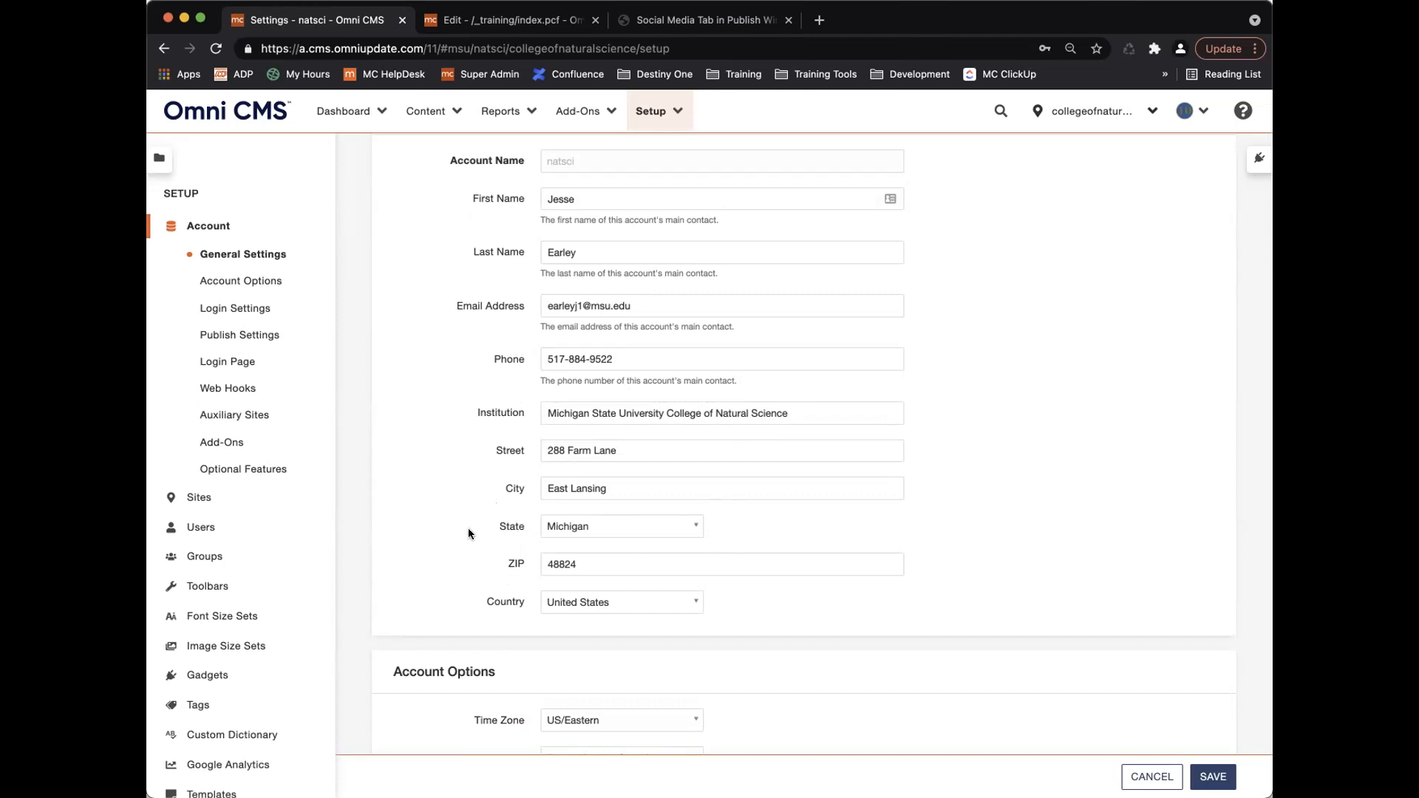
scroll(472, 526, "down", 5)
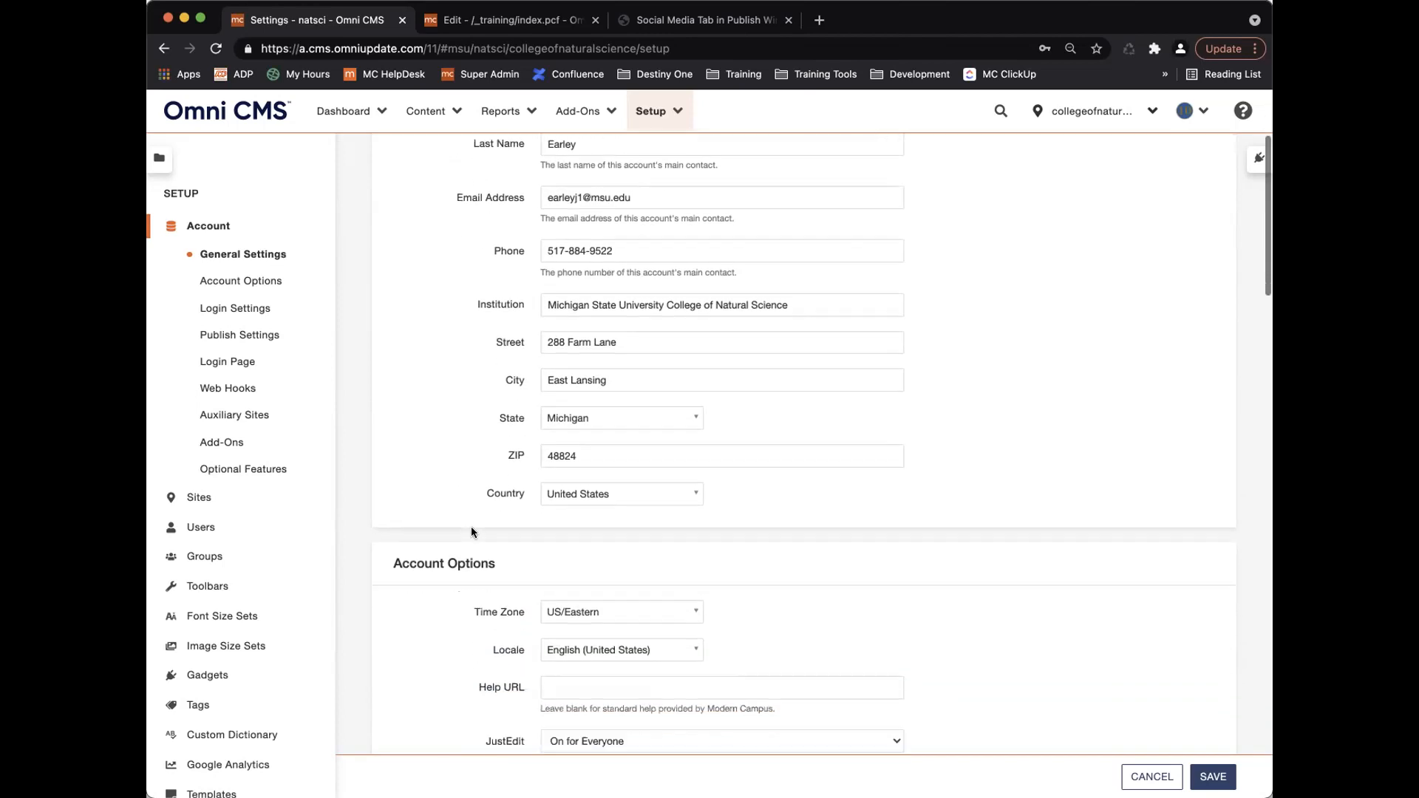
scroll(472, 526, "down", 3)
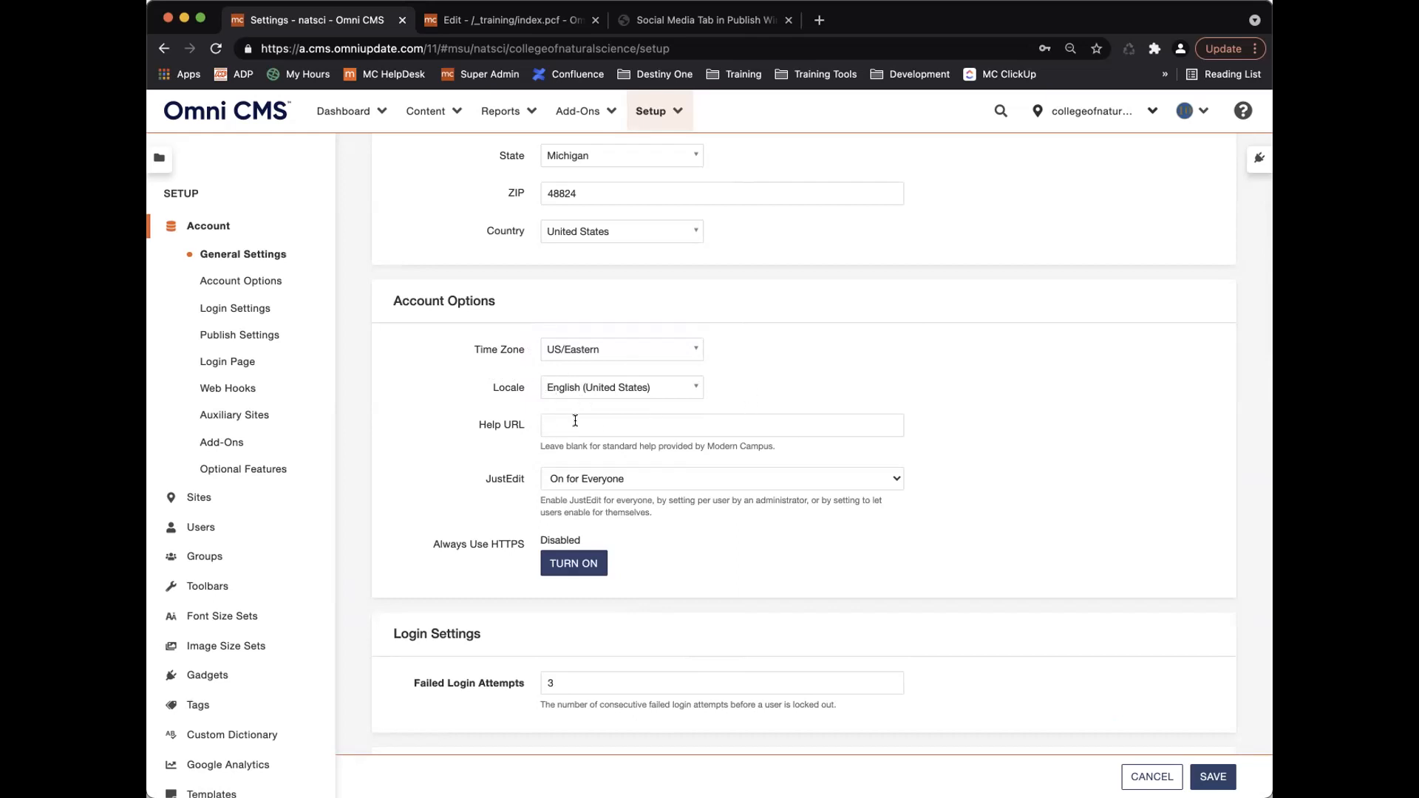
left_click(1243, 111)
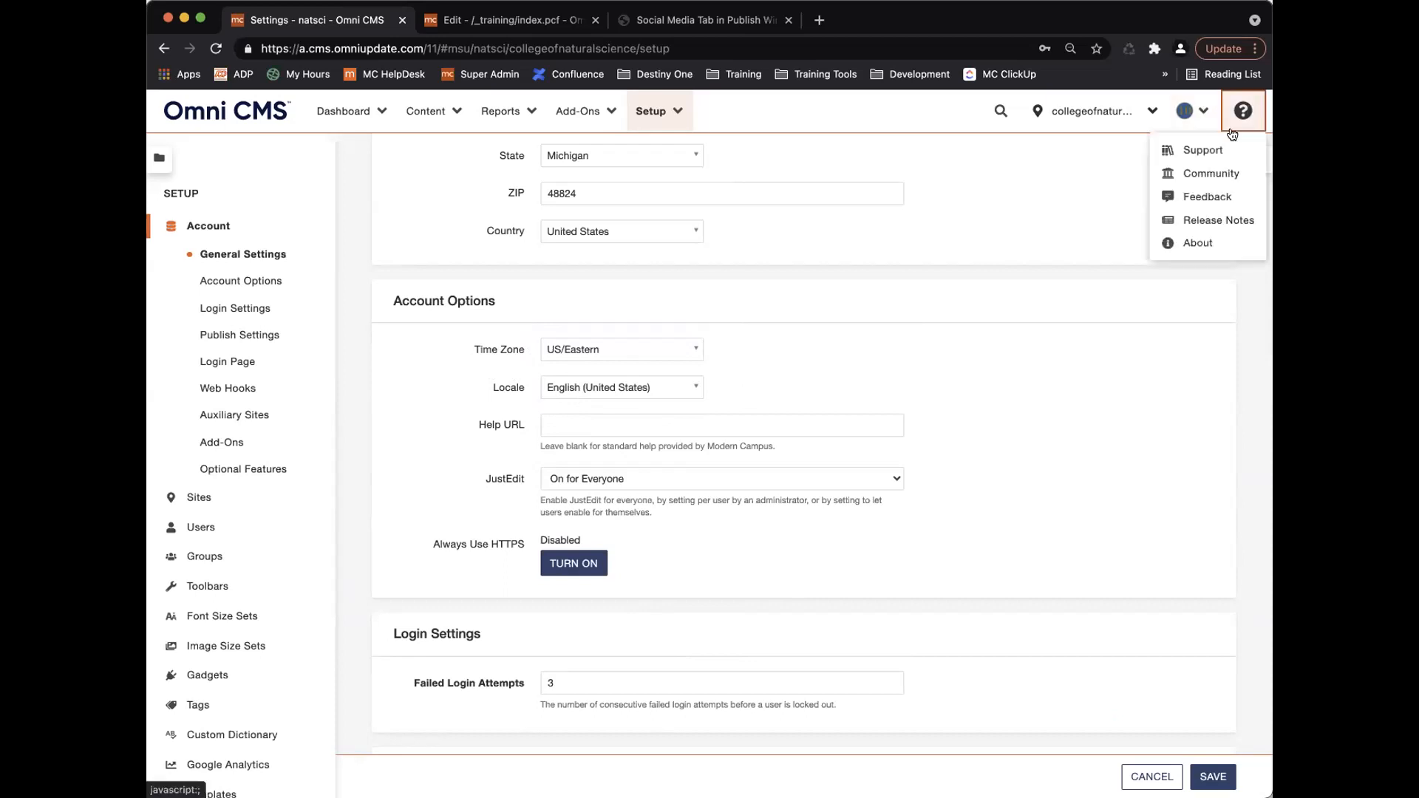
Open the Omni CMS Support site from the help menu, then return to the Settings - natsci tab.
left_click(1199, 151)
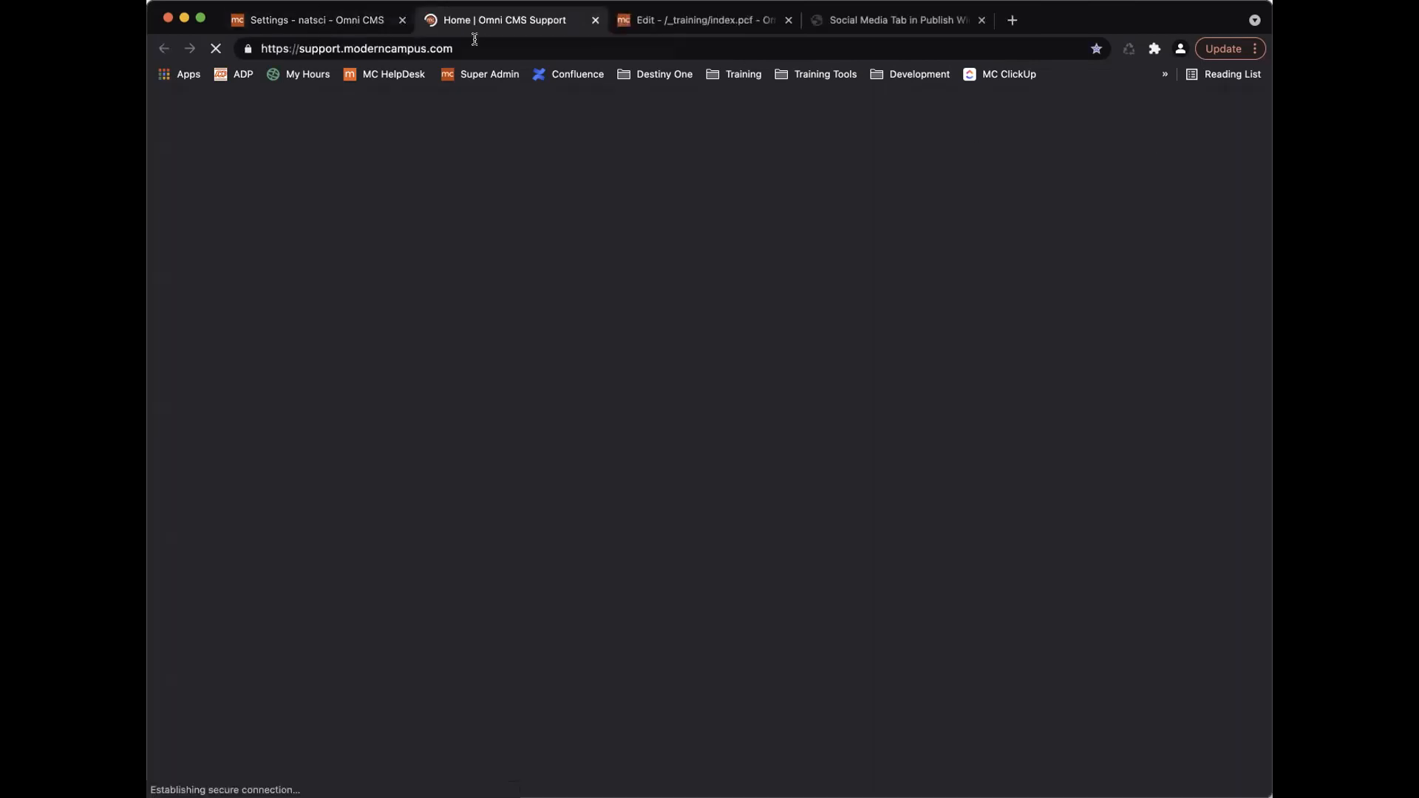
left_click(345, 16)
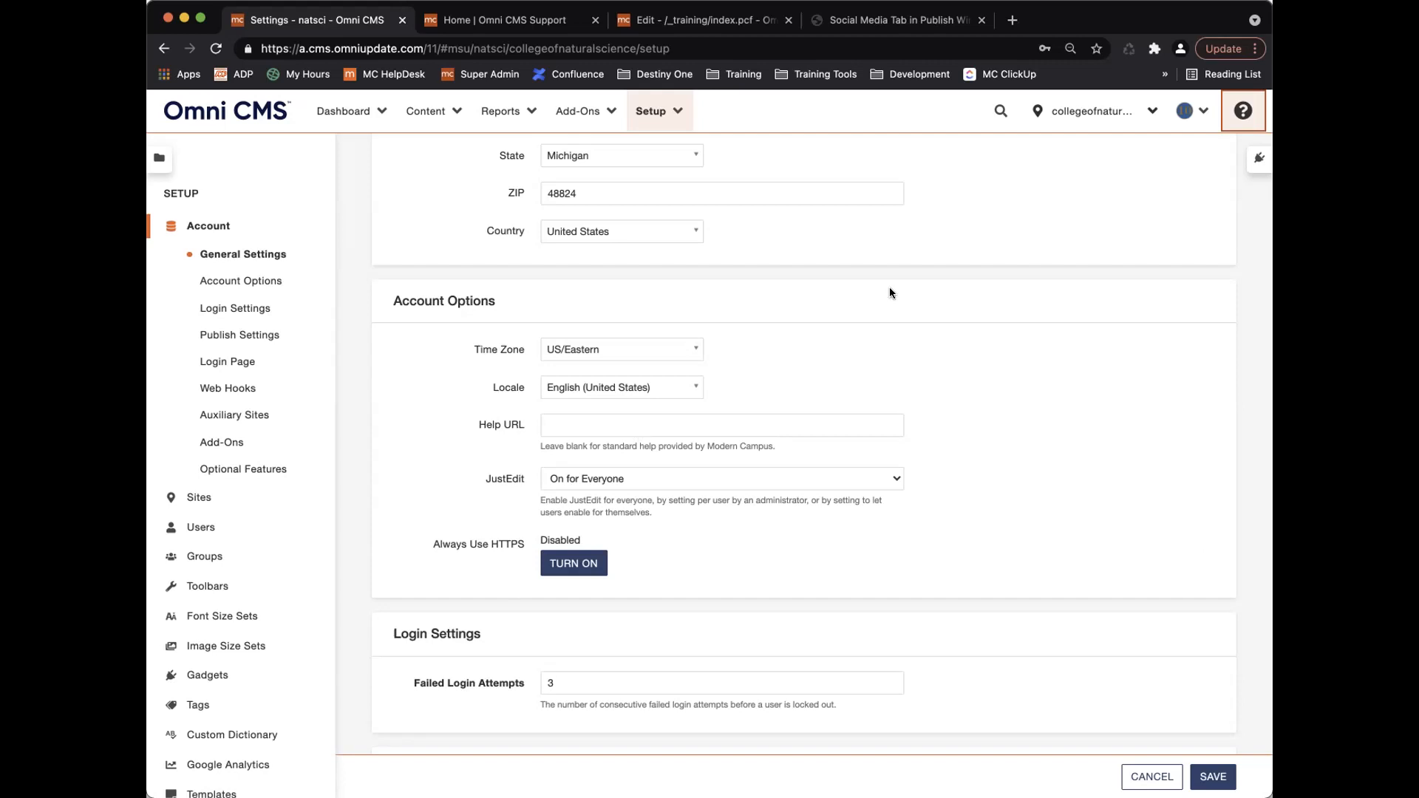
Scroll through Account Options, check the help menu again, and expand the JustEdit dropdown.
scroll(889, 293, "up", 5)
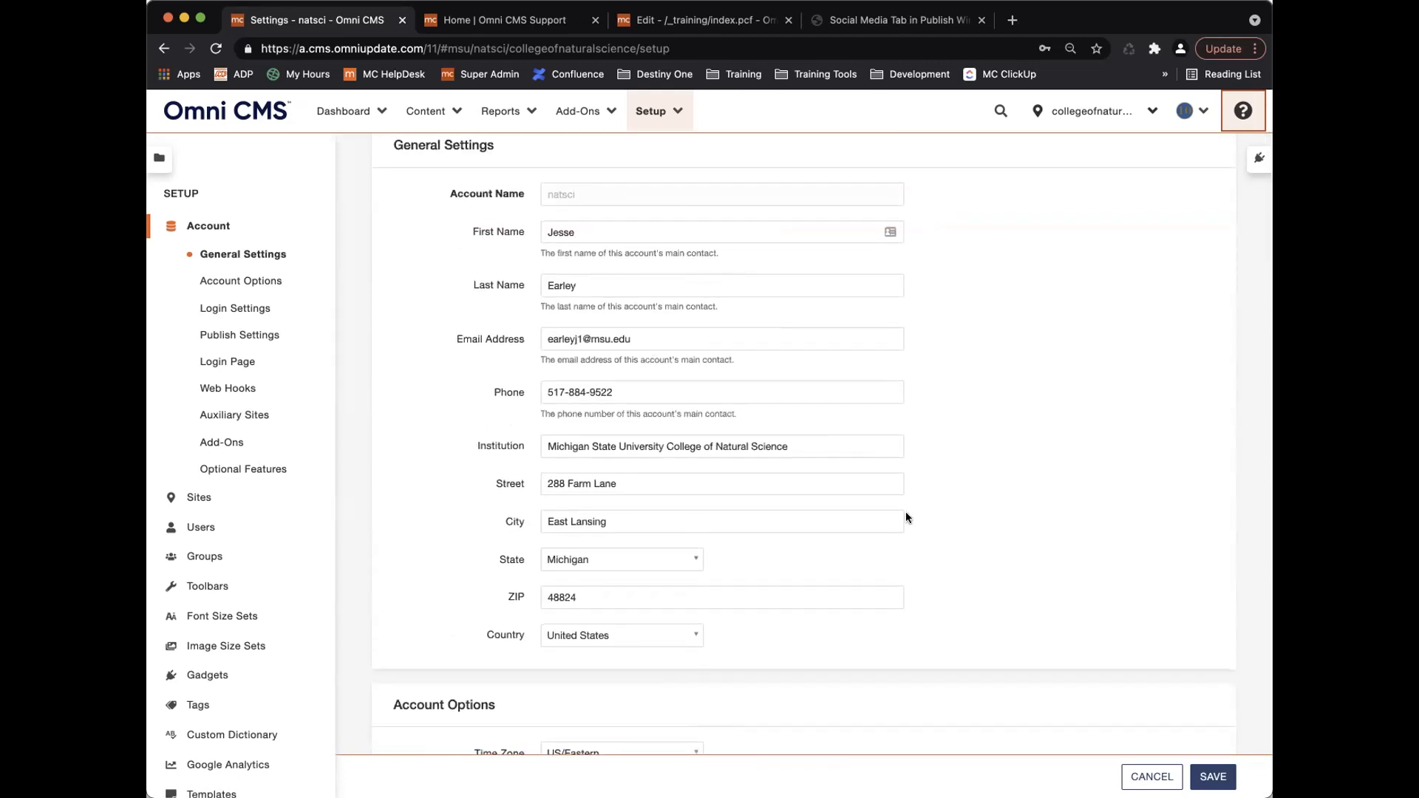
scroll(906, 511, "down", 5)
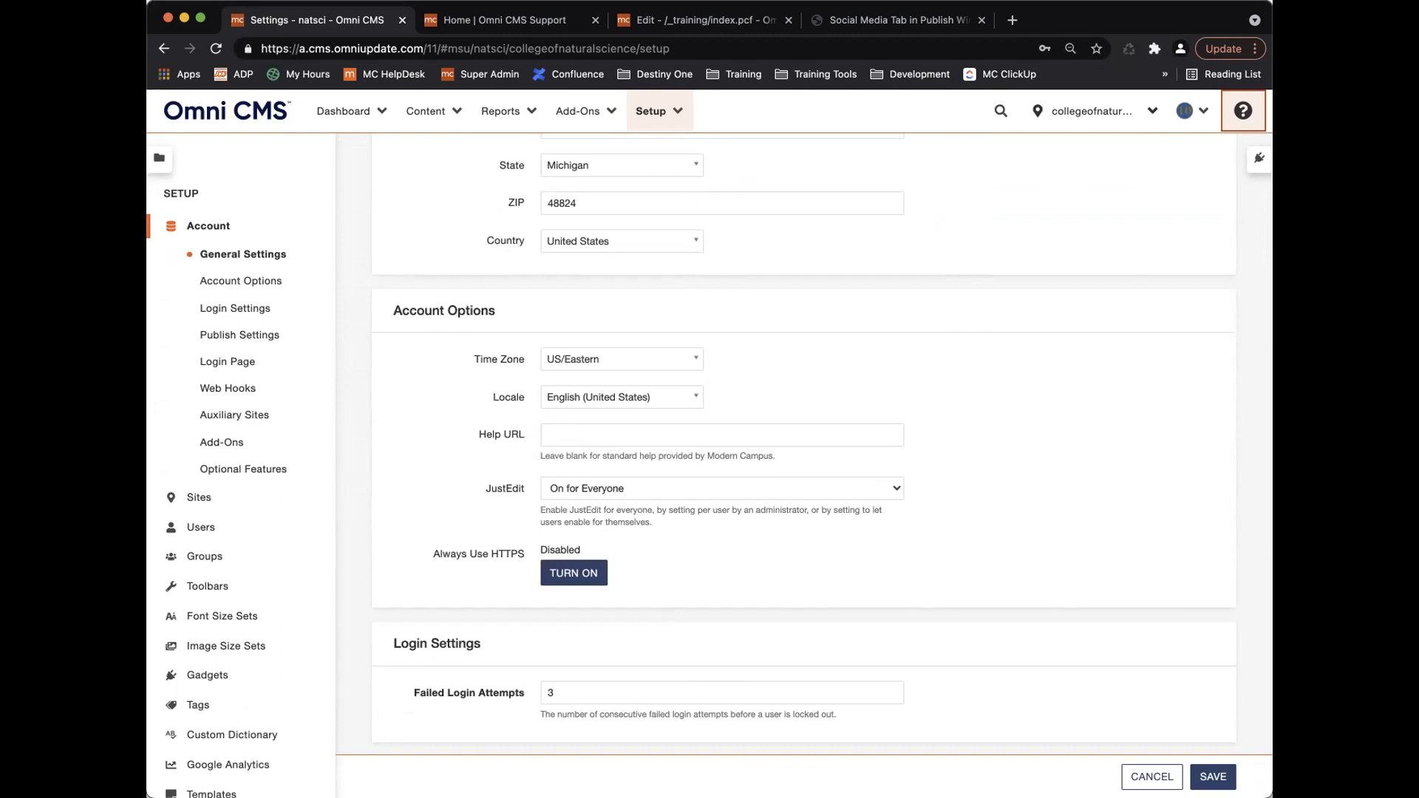
left_click(1243, 111)
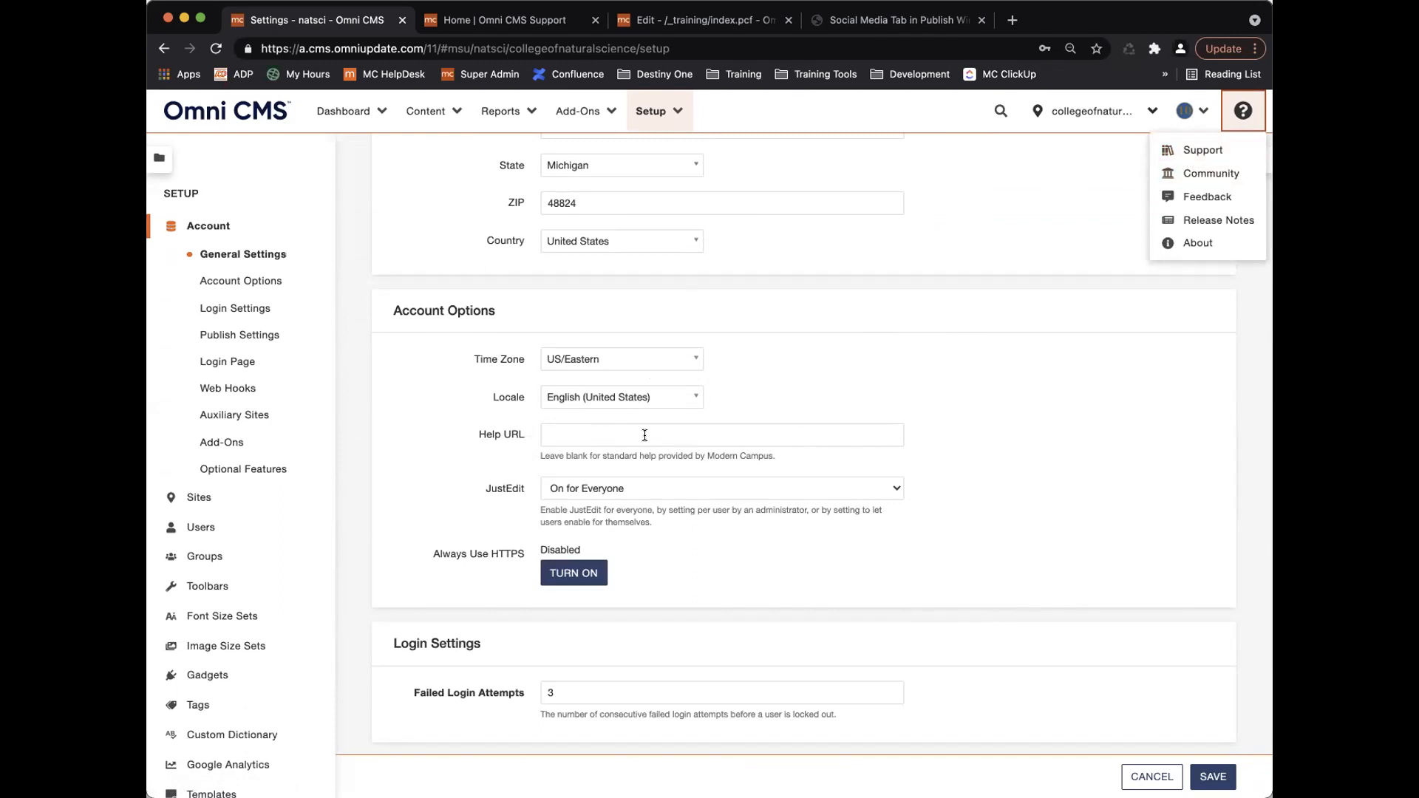
scroll(649, 435, "down", 3)
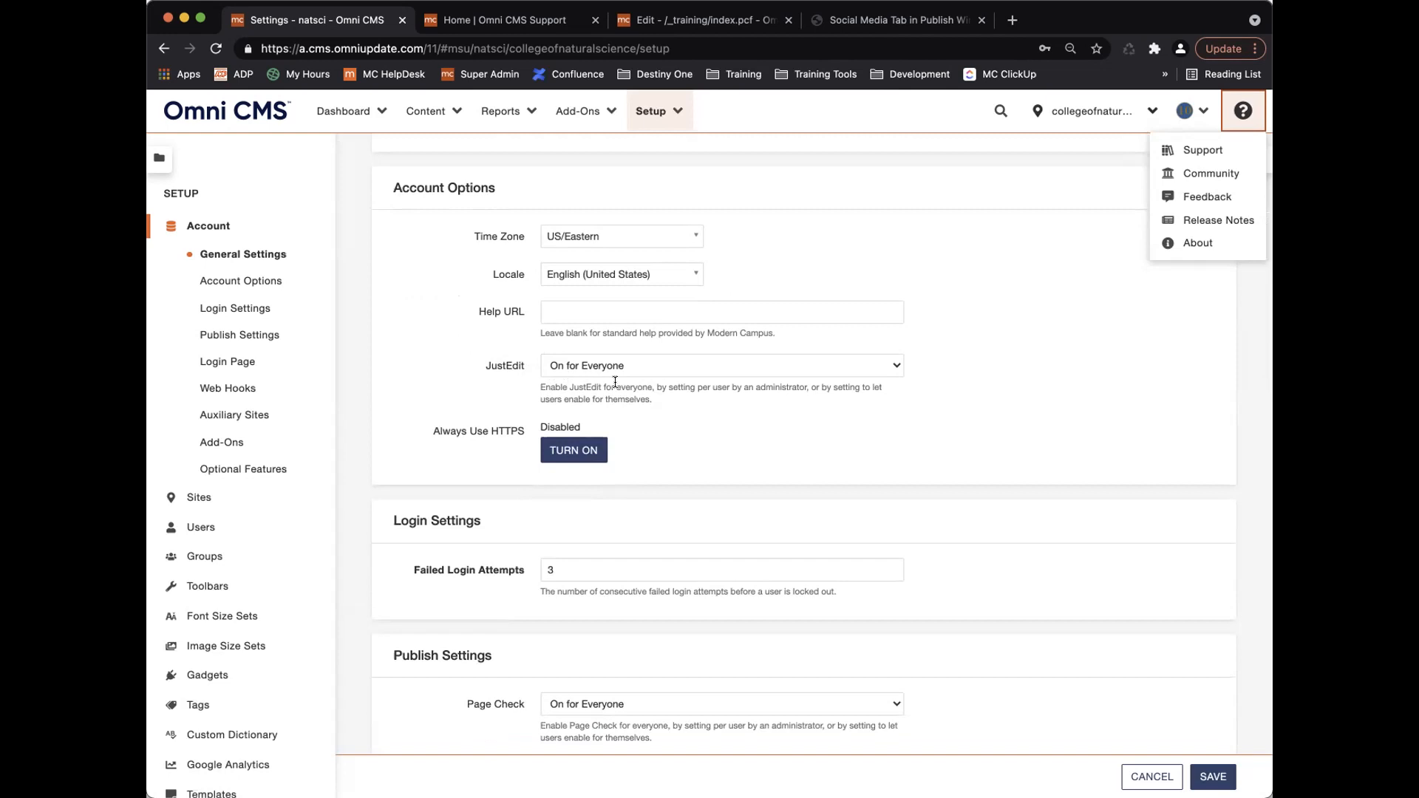
left_click(667, 366)
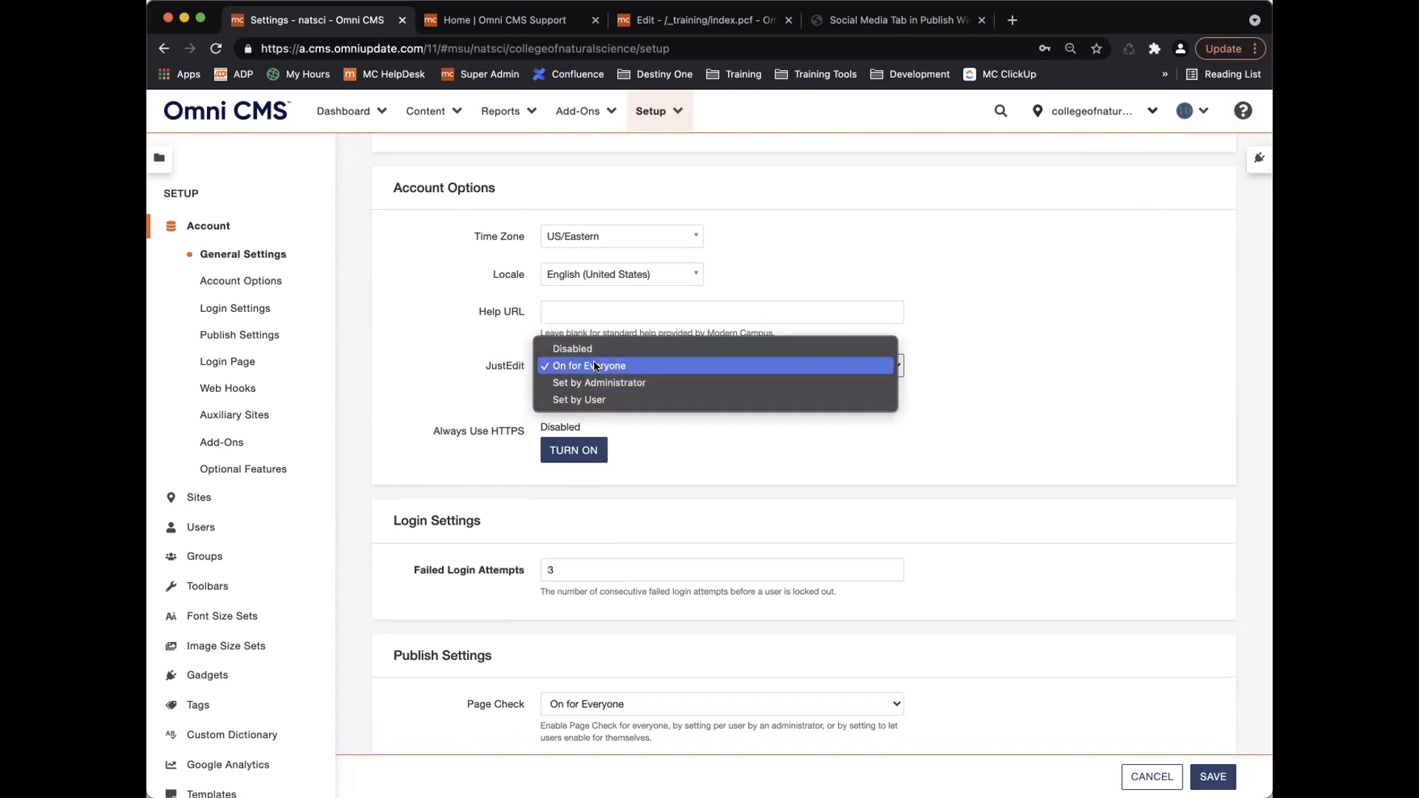
Leave JustEdit at On for Everyone, scroll on, then switch to the Modern Campus Support tab.
left_click(505, 366)
scroll(675, 415, "down", 2)
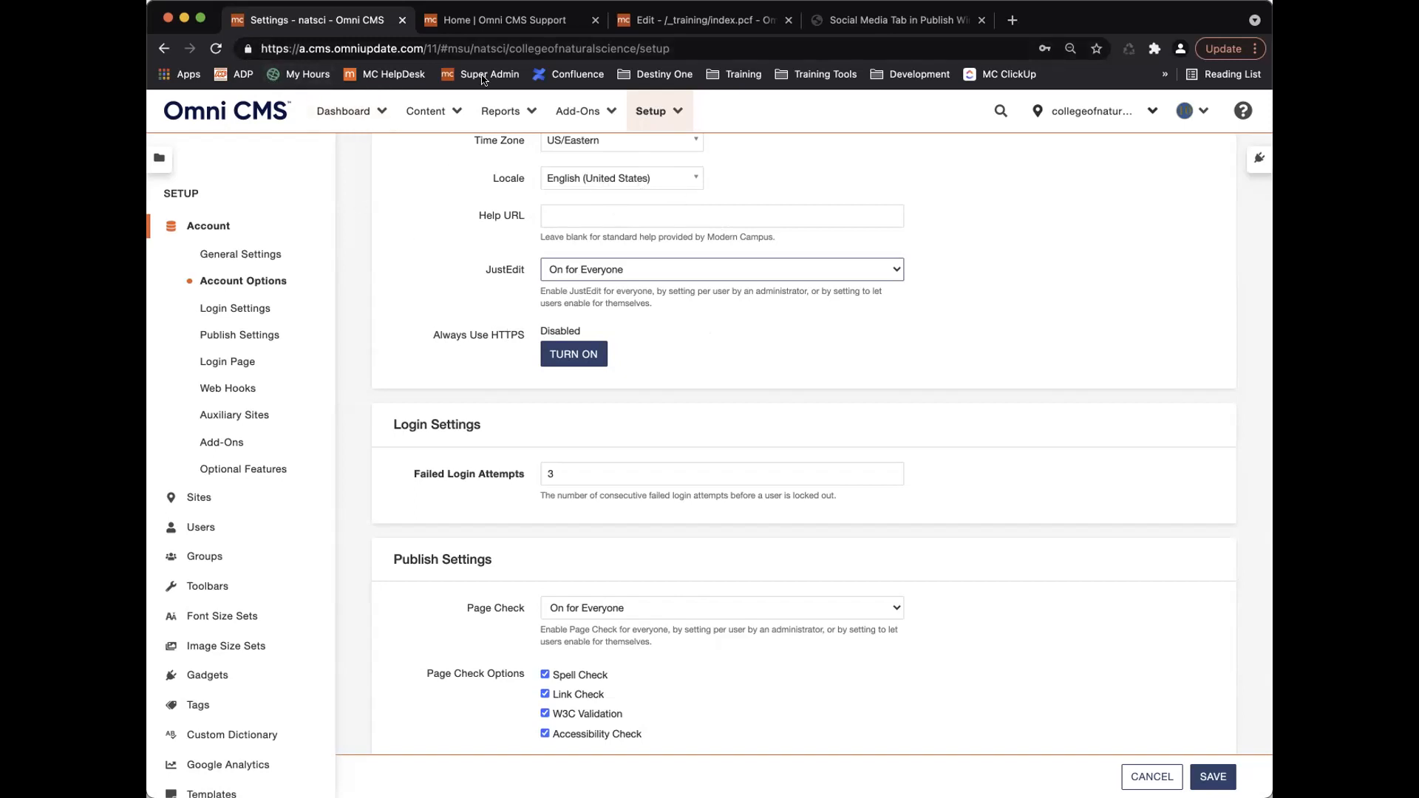
left_click(530, 17)
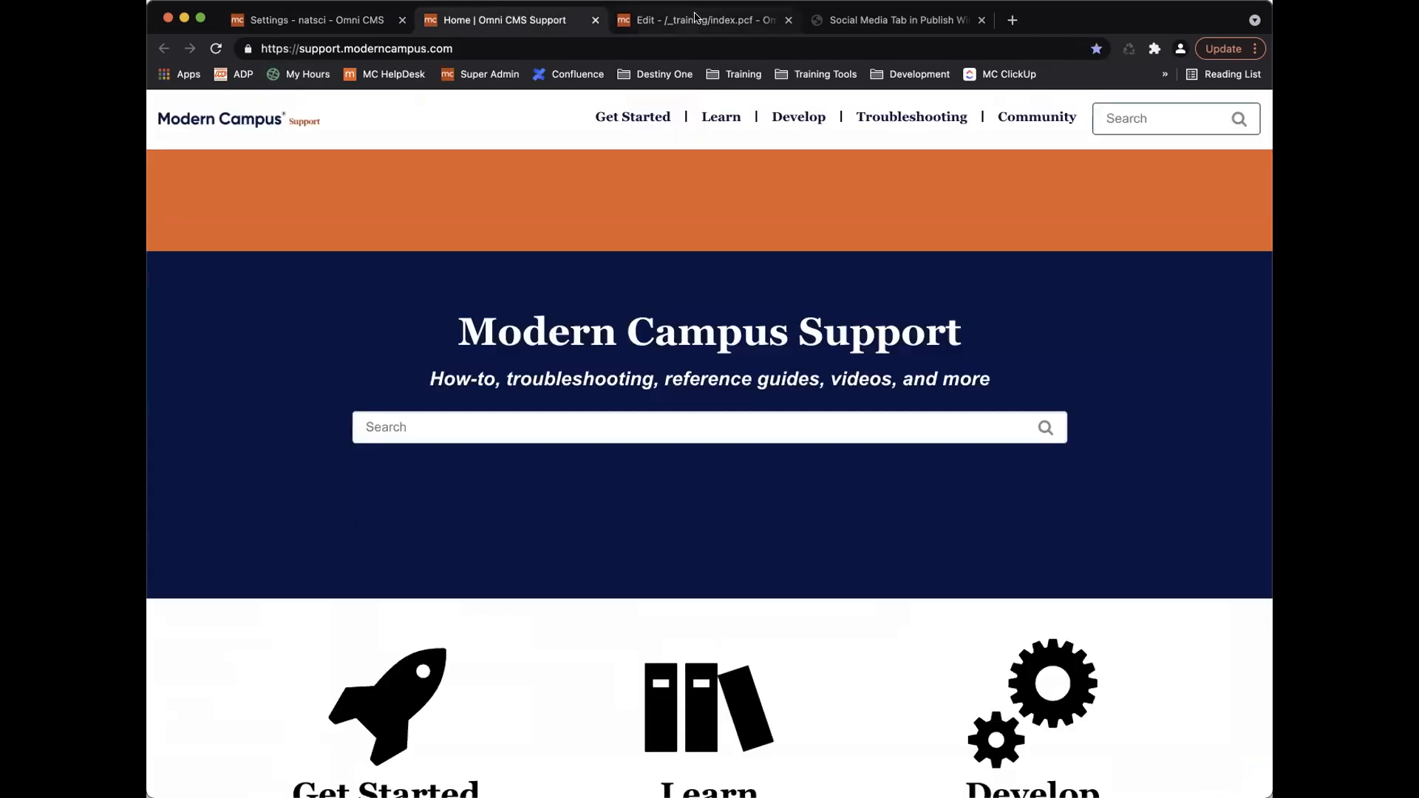
Glance at the /_training/index.pcf editor, then go back to the Settings - natsci tab.
left_click(665, 20)
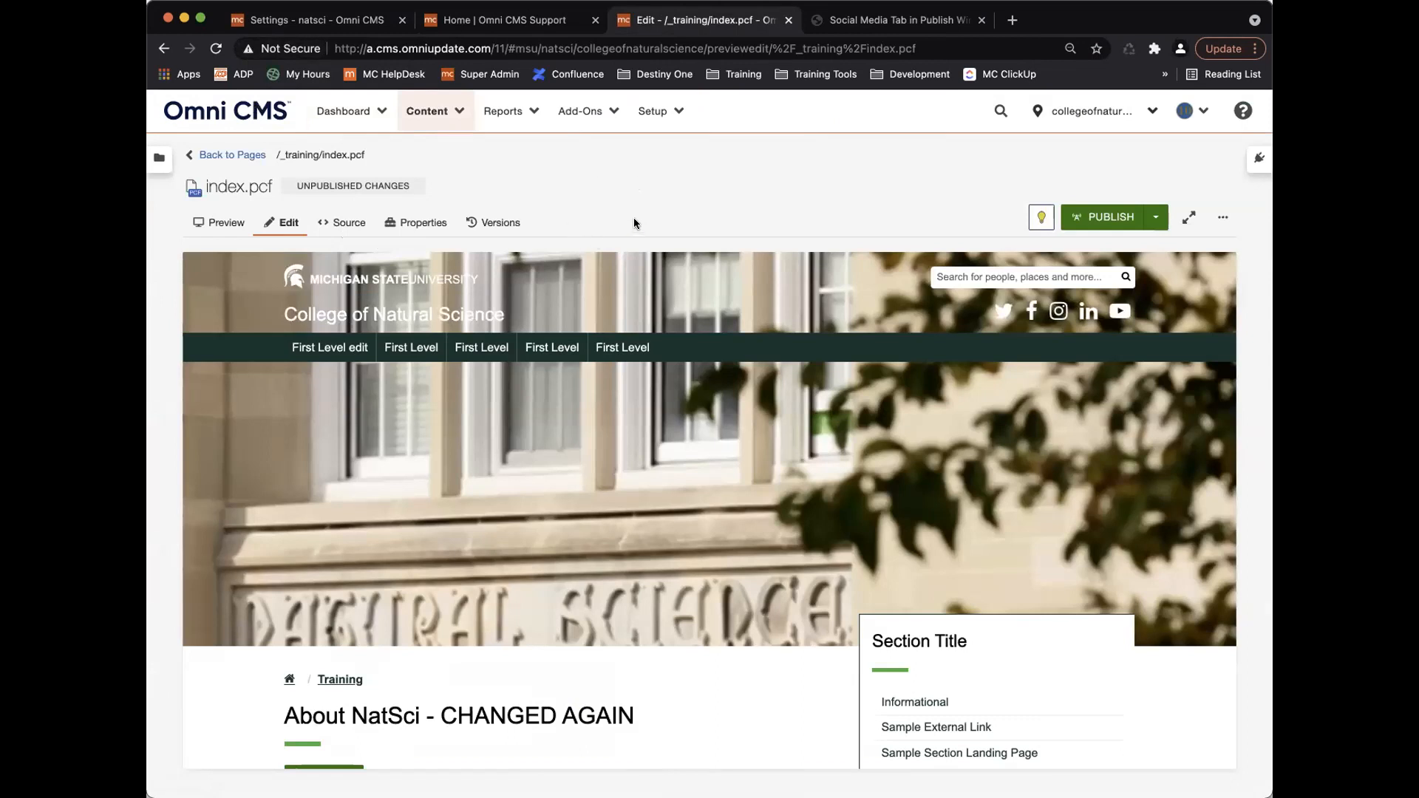
left_click(355, 20)
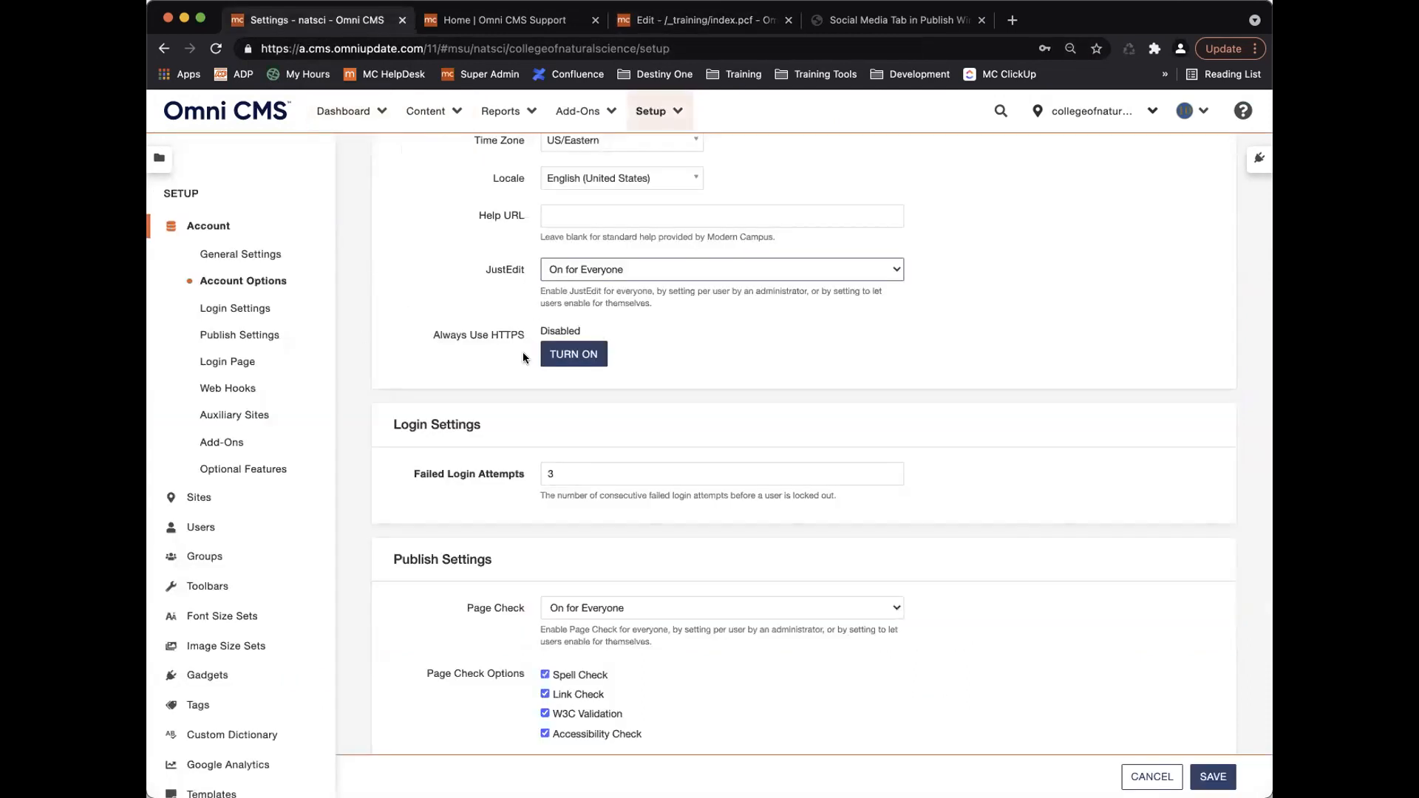
left_click(572, 358)
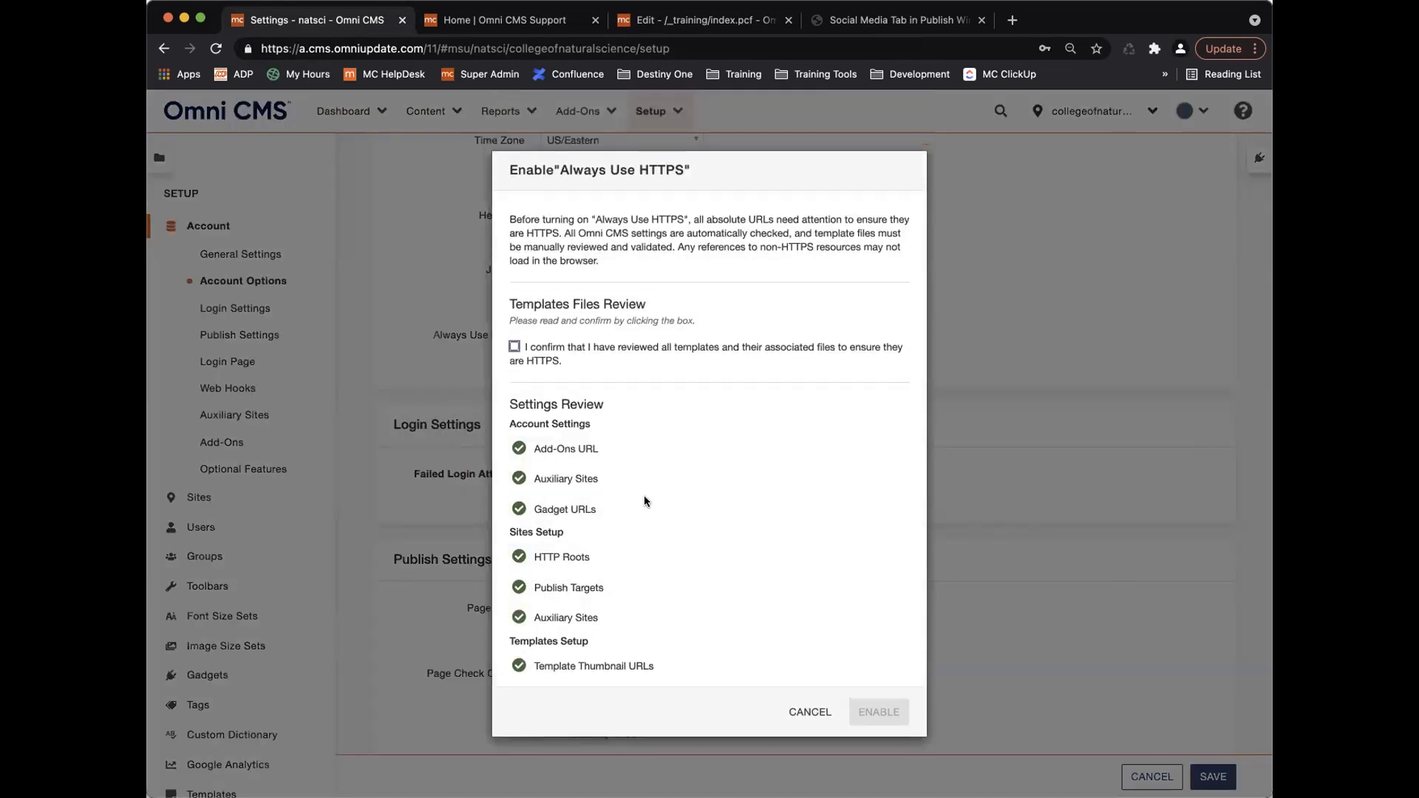
scroll(645, 501, "down", 5)
scroll(643, 490, "up", 5)
left_click(806, 713)
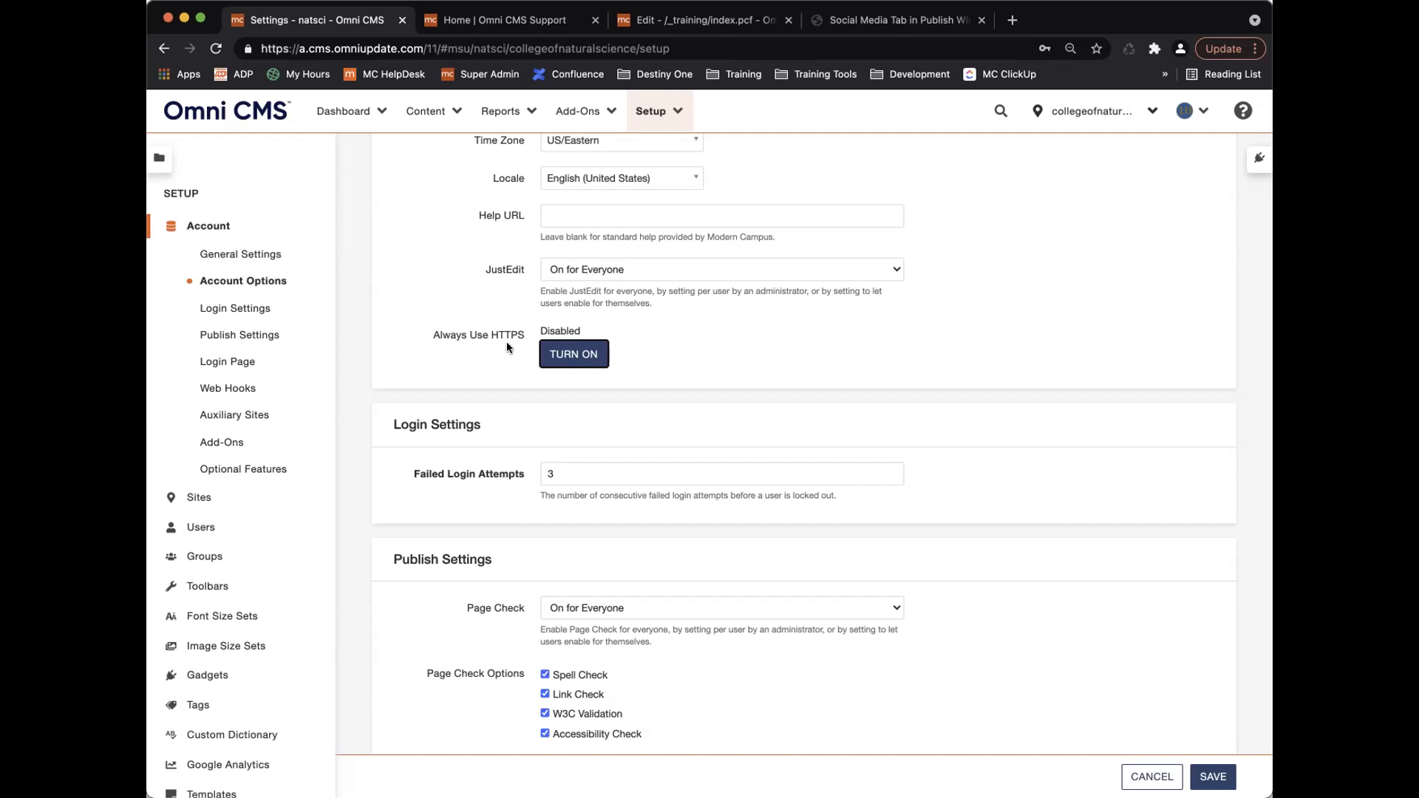
Scroll down to Publish Settings and close the Home | Omni CMS Support tab.
scroll(517, 376, "down", 5)
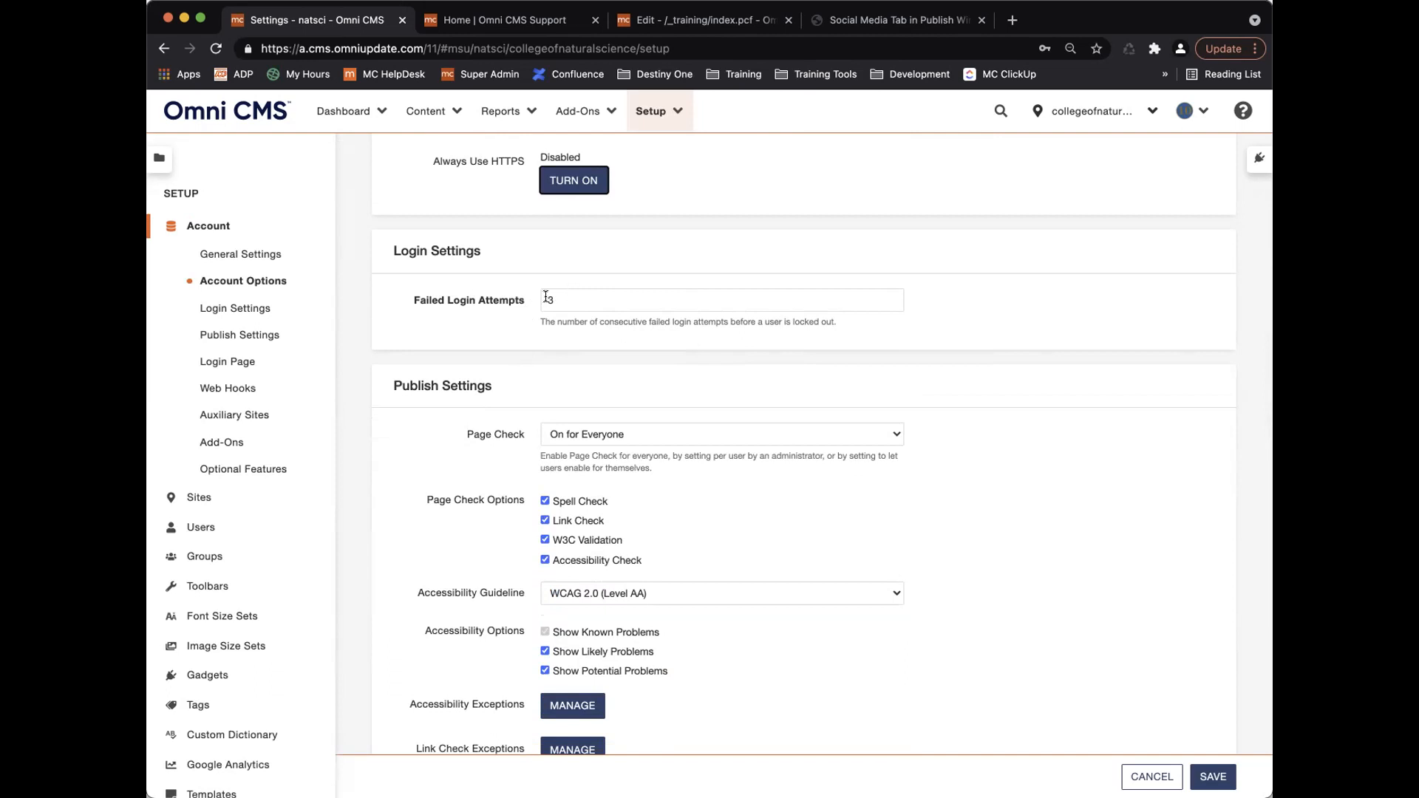
scroll(617, 372, "down", 5)
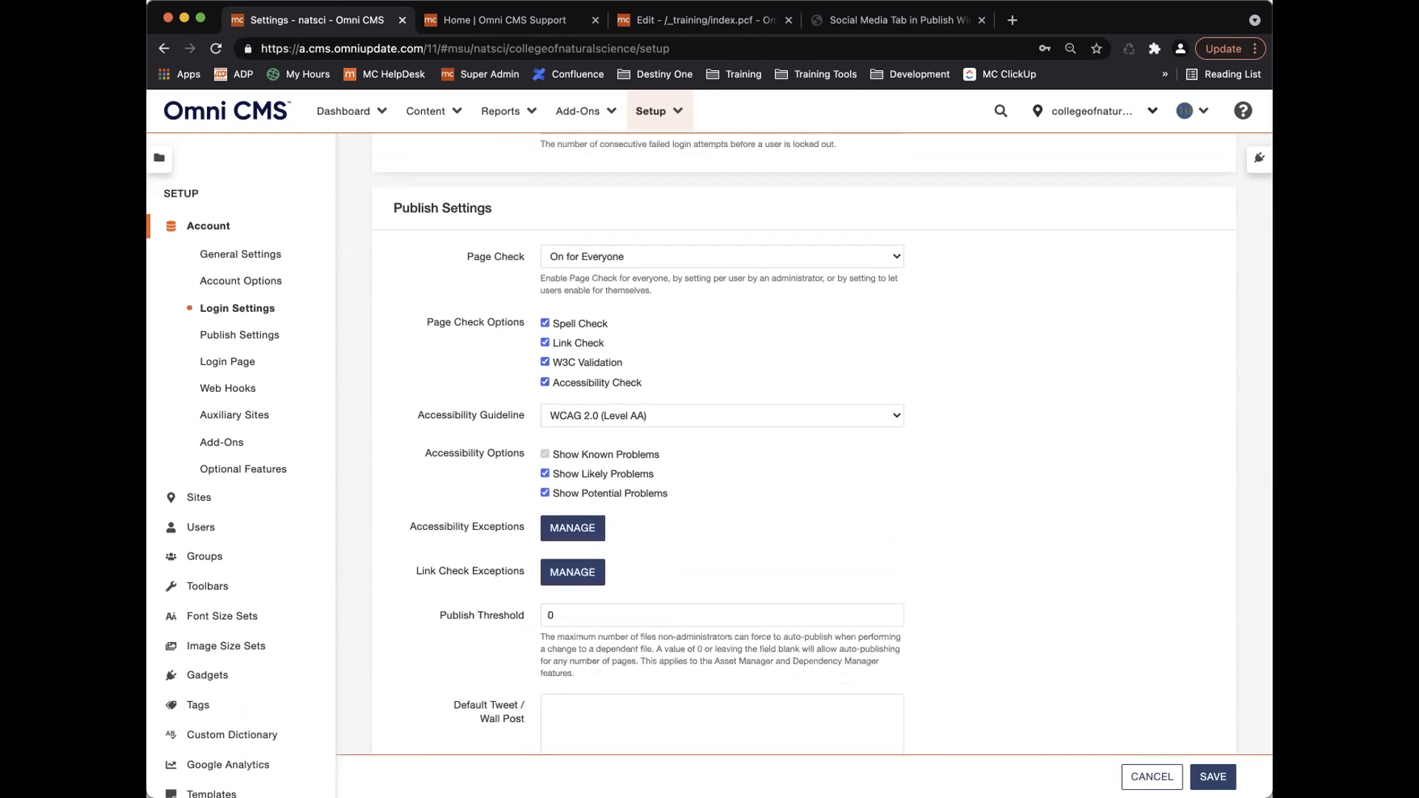
left_click(595, 21)
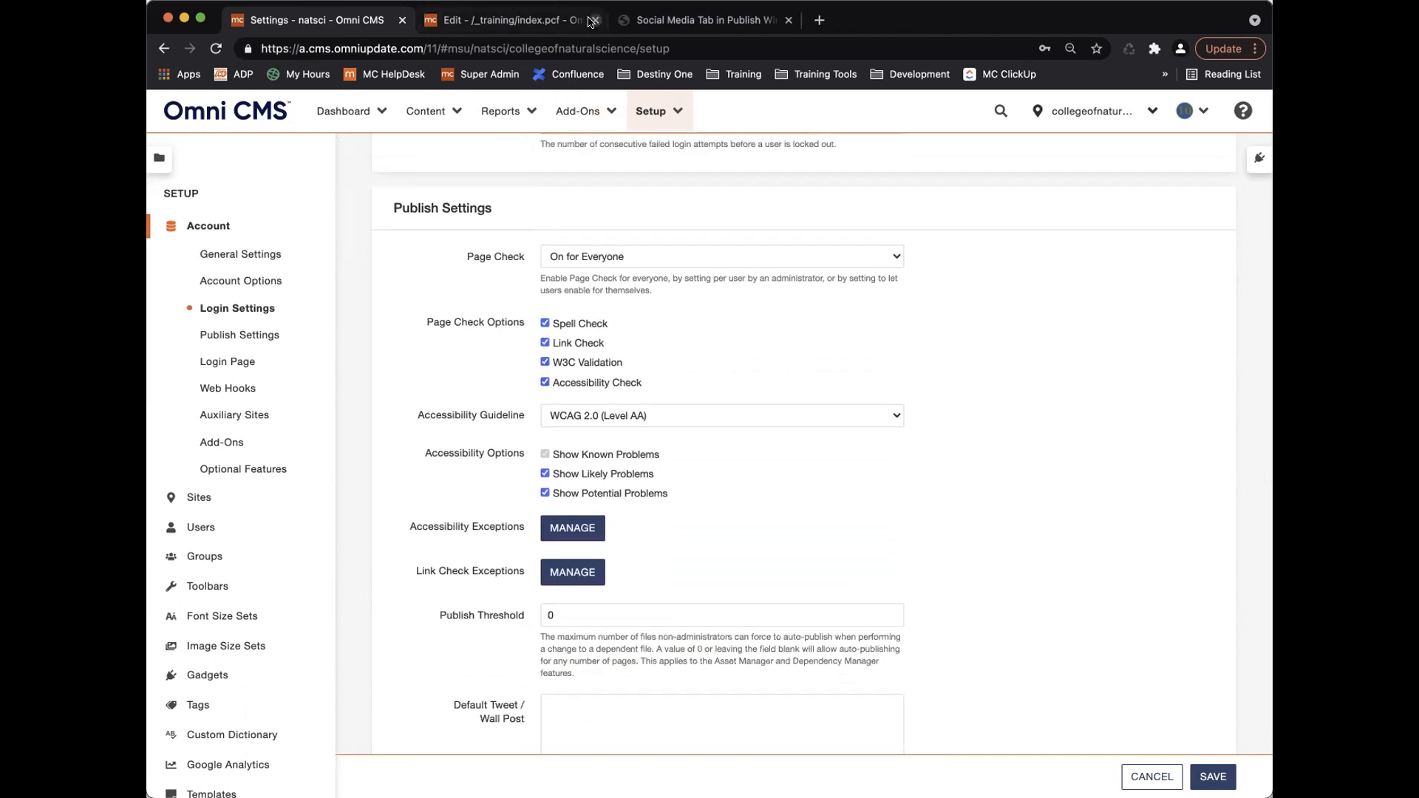
Run a Page Check on index.pcf without publishing, then view the account's Publish Settings.
left_click(551, 20)
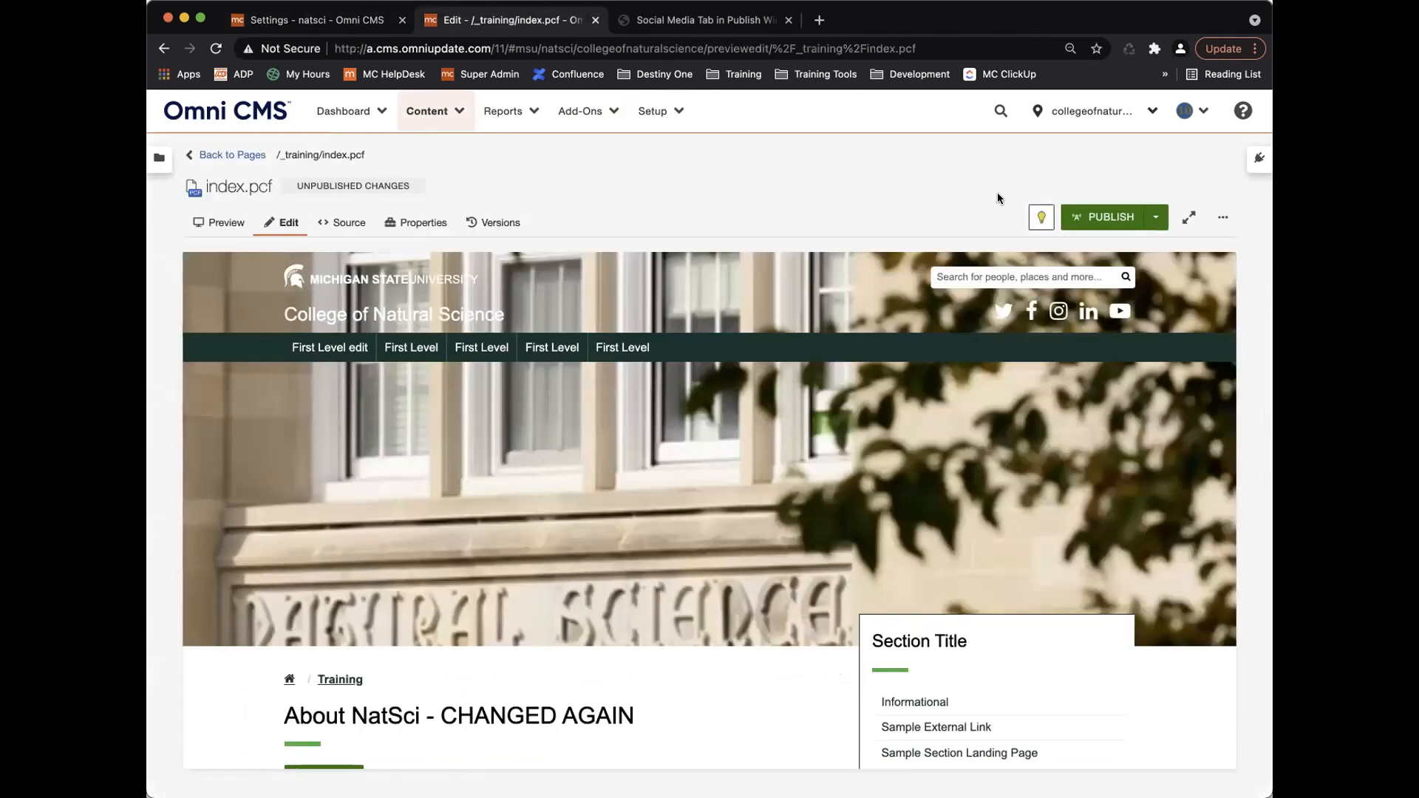
left_click(1101, 219)
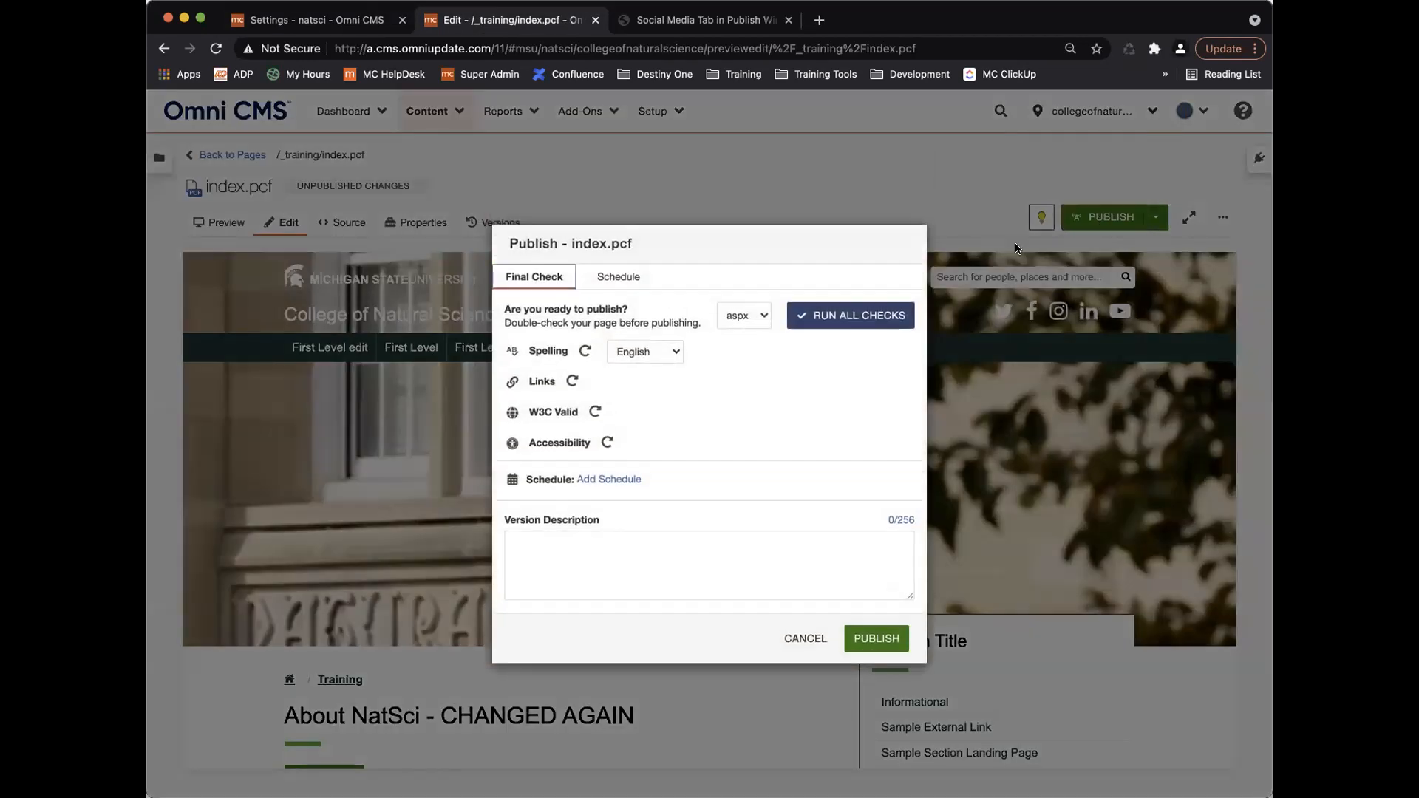
left_click(802, 639)
left_click(1223, 217)
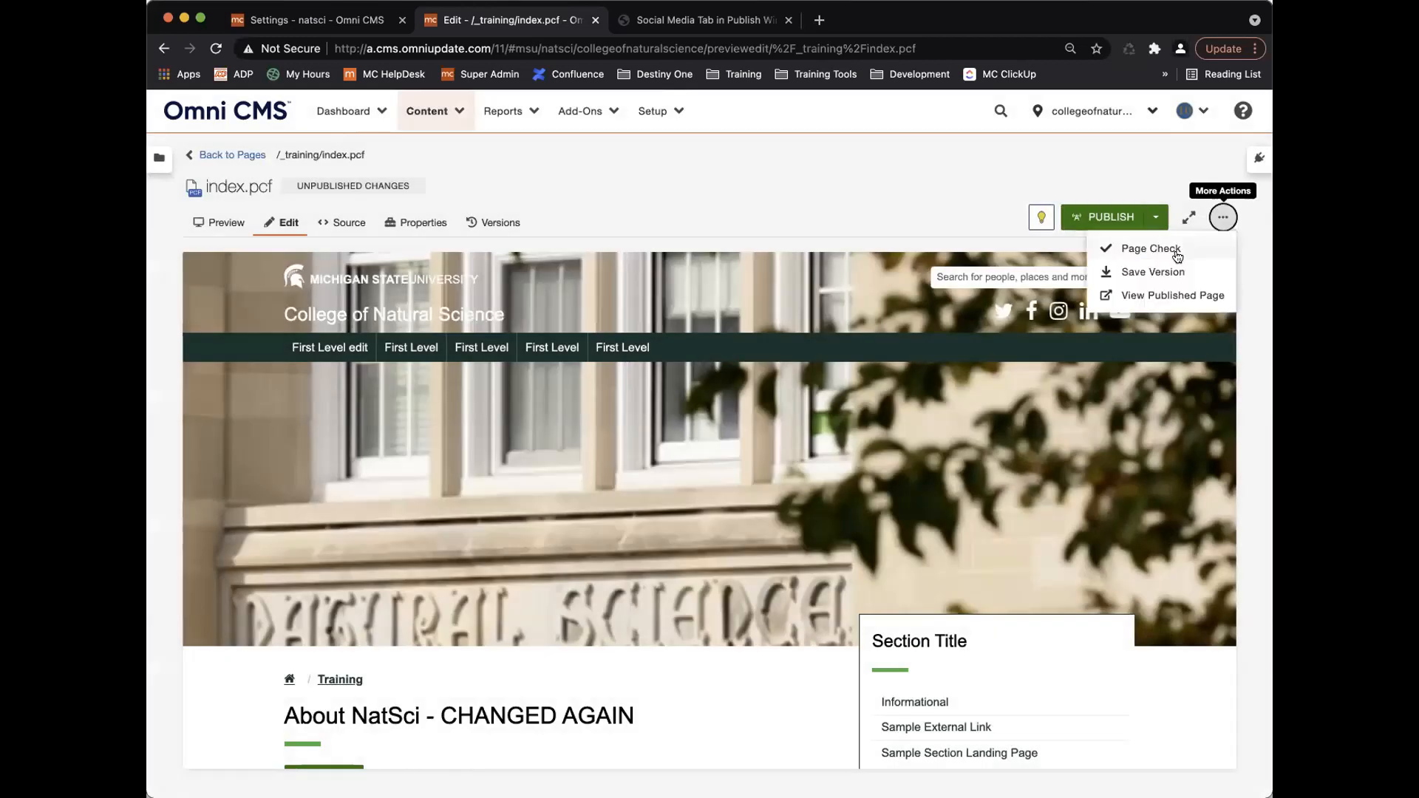
left_click(1153, 244)
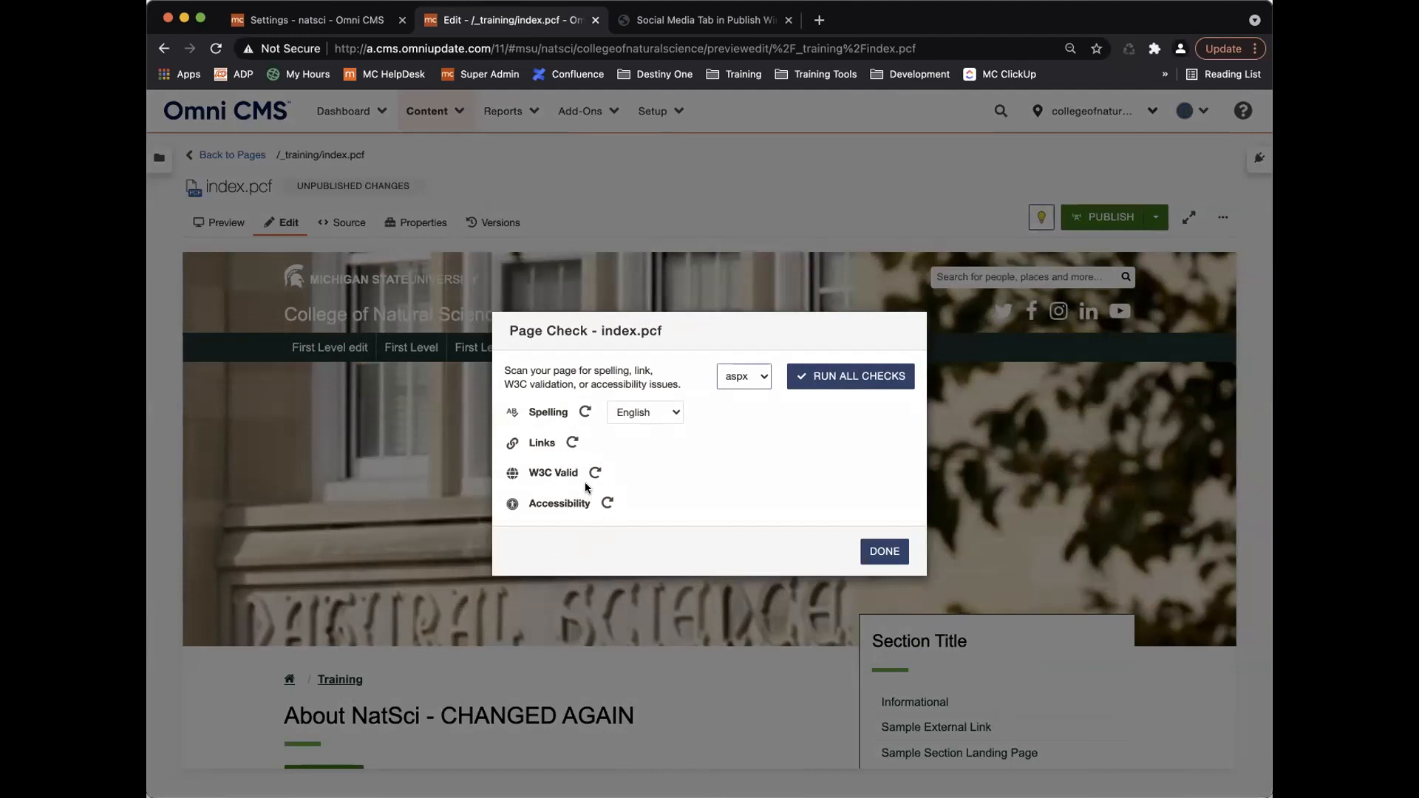
left_click(326, 20)
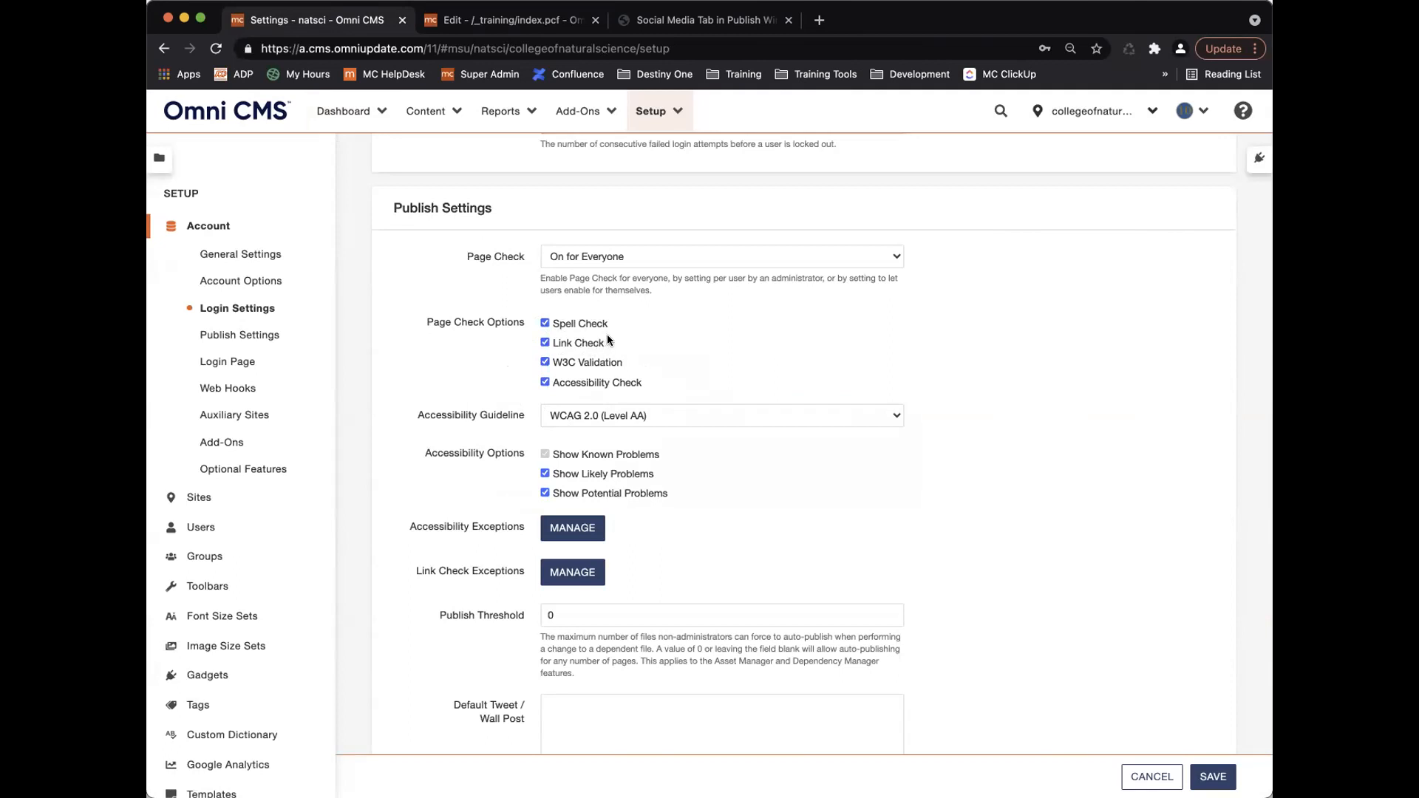
Compare the index.pcf Page Check results with the Page Check options in Publish Settings.
left_click(517, 19)
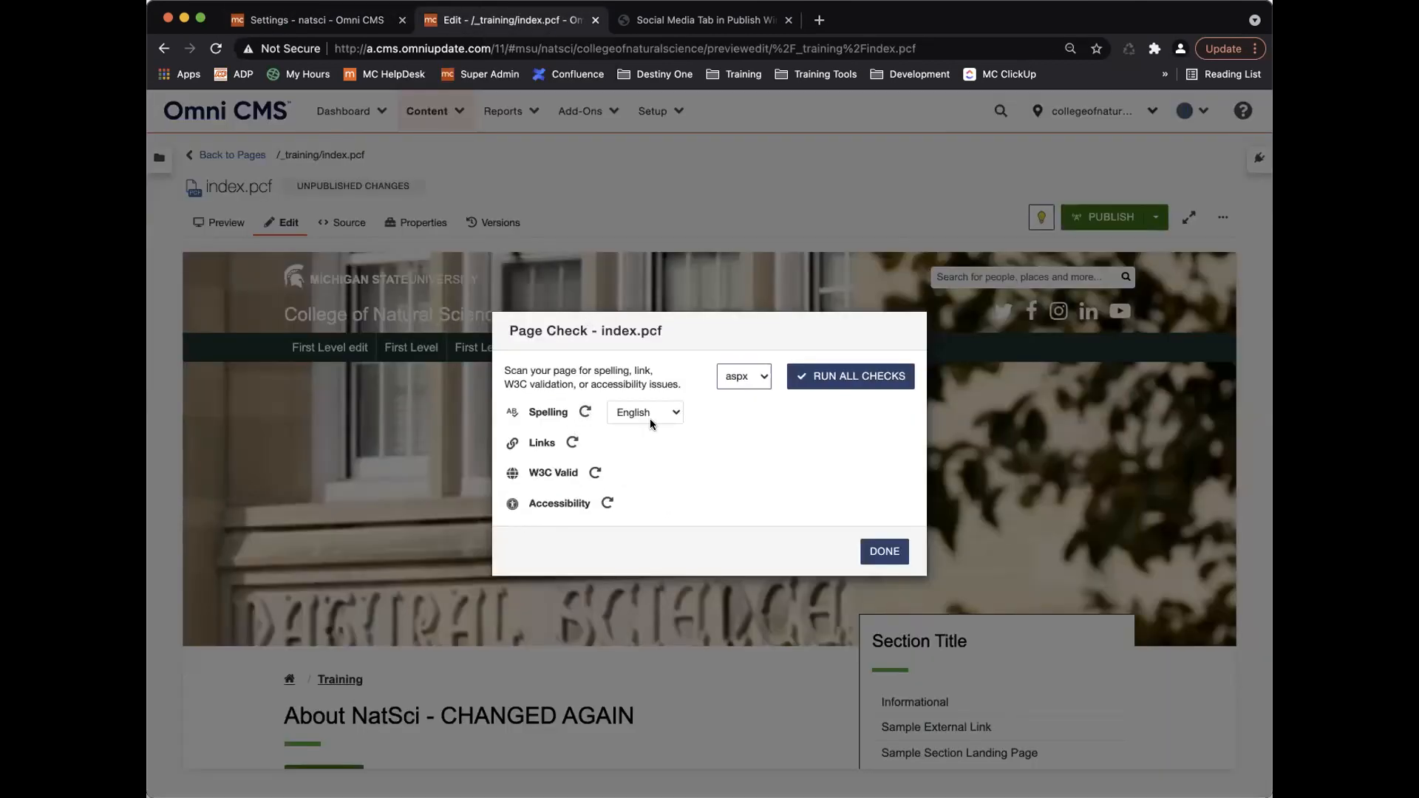
left_click(348, 20)
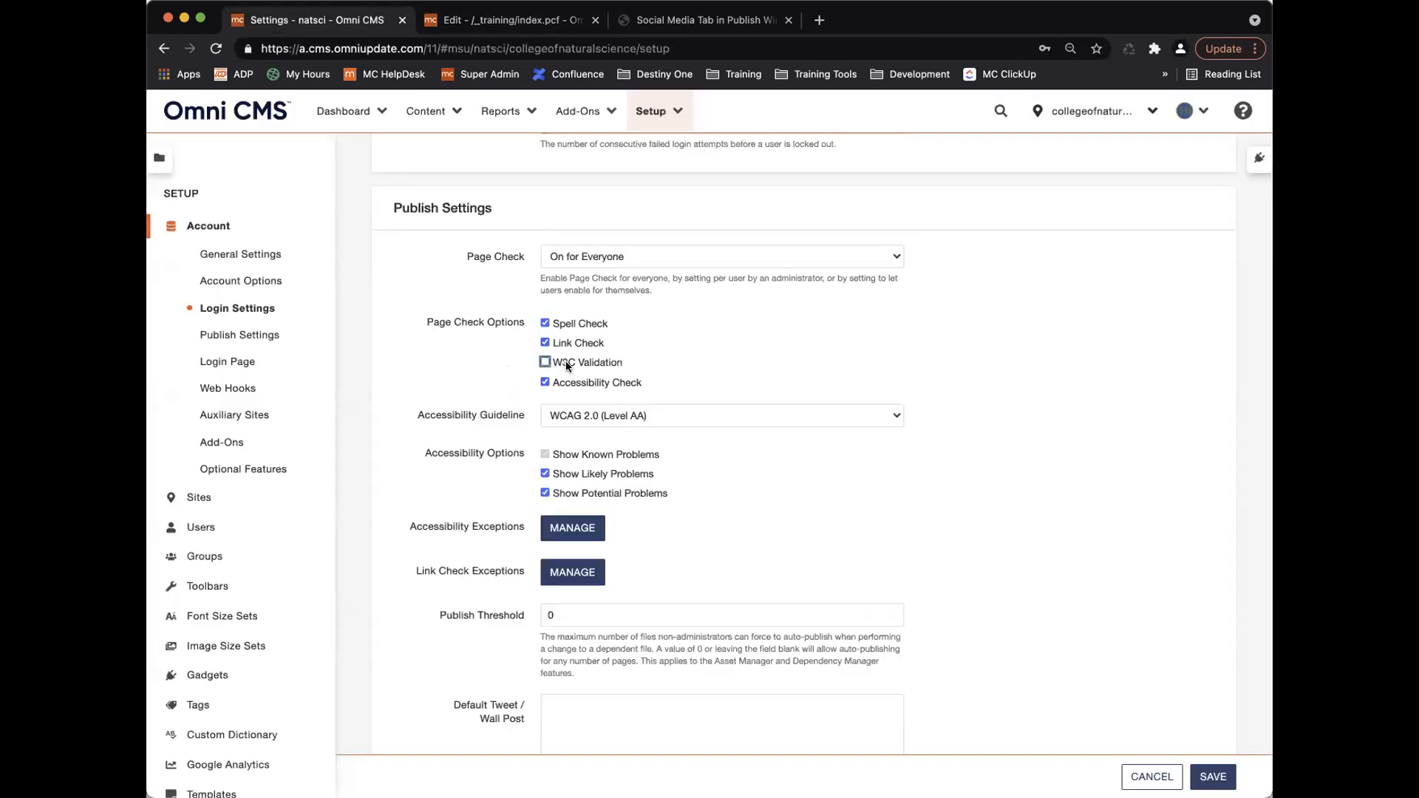
Re-enable W3C Validation, toggle Accessibility Check, and keep WCAG 2.0 (Level AA) as the guideline.
left_click(544, 361)
left_click(544, 382)
left_click(693, 415)
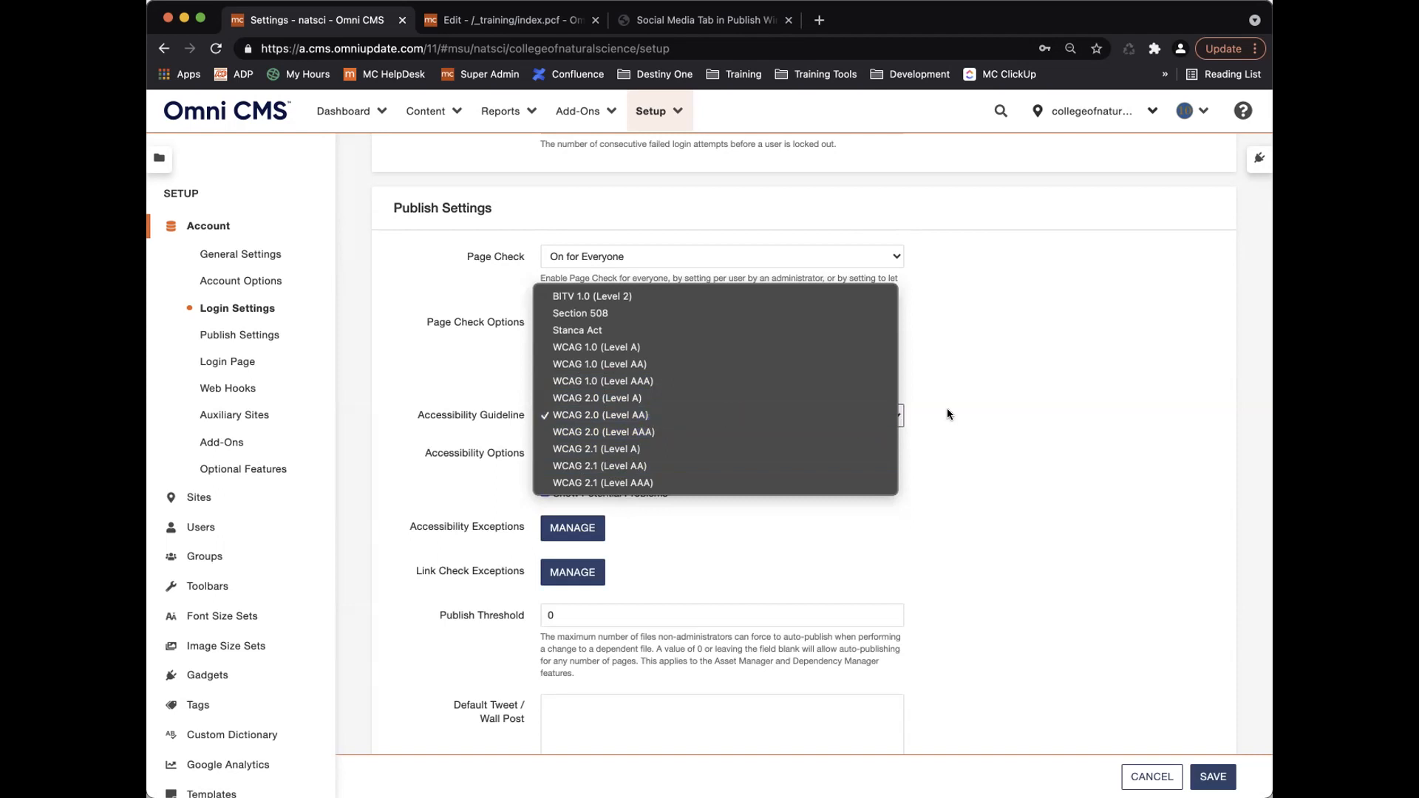
left_click(896, 419)
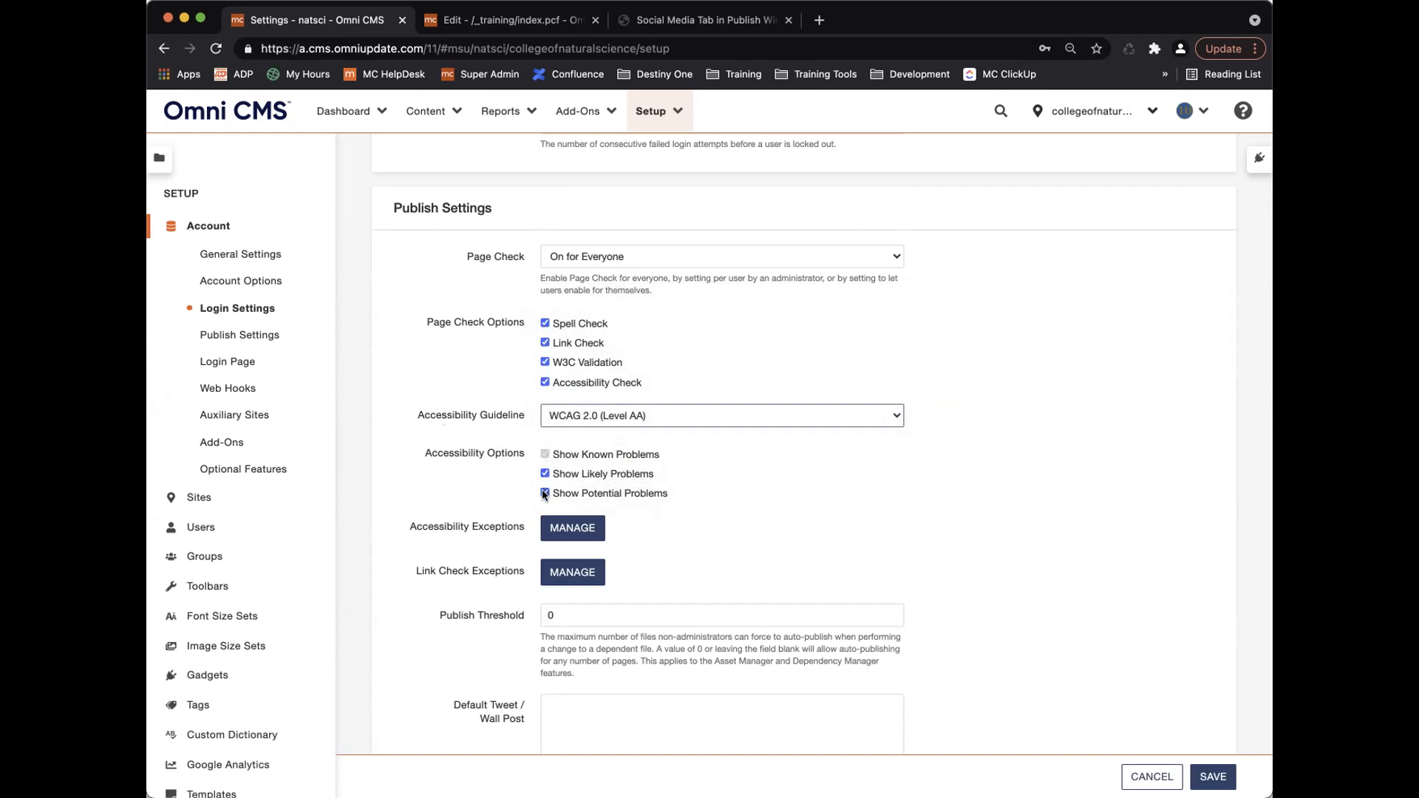
left_click(527, 22)
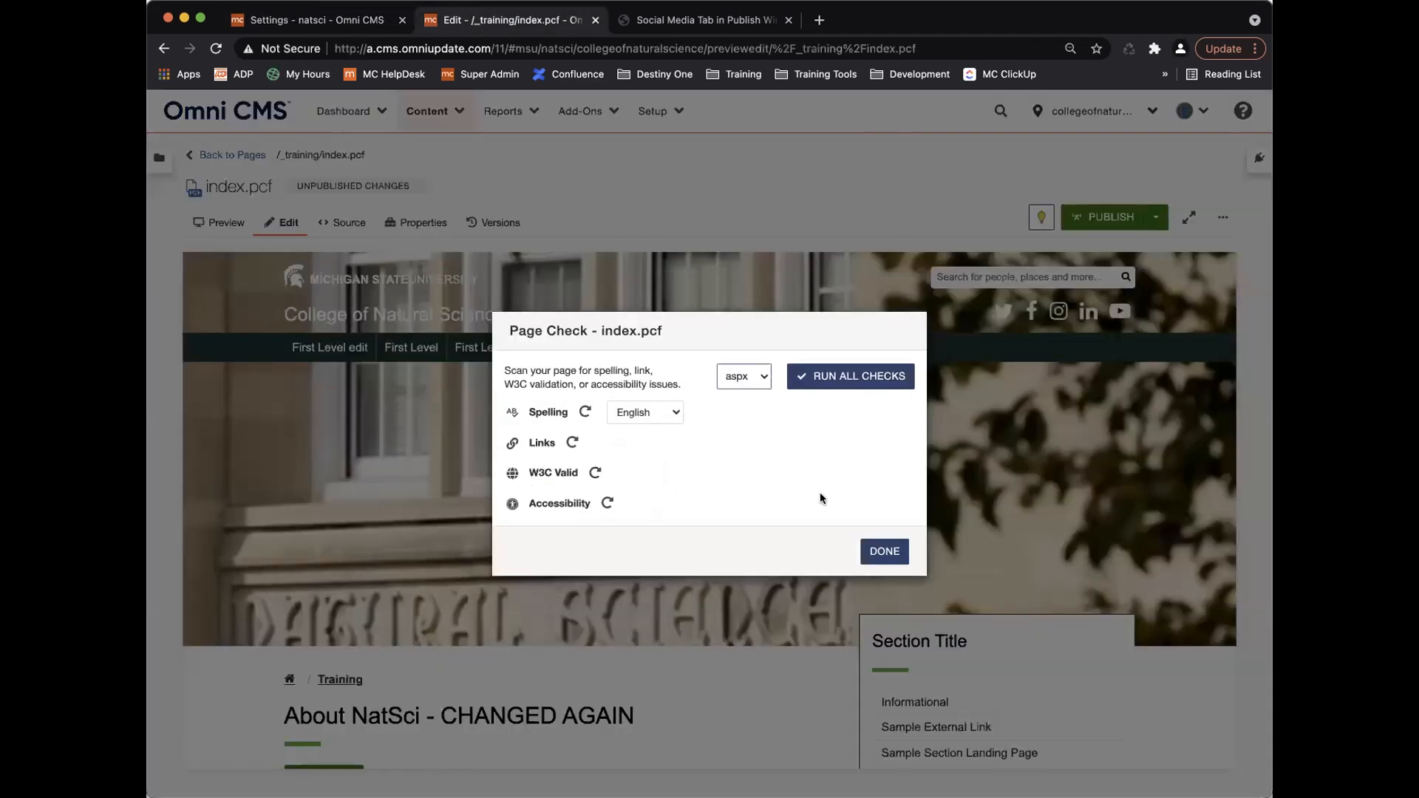
Rerun the index.pcf accessibility check and review its 14 known and 88 potential problems.
left_click(606, 502)
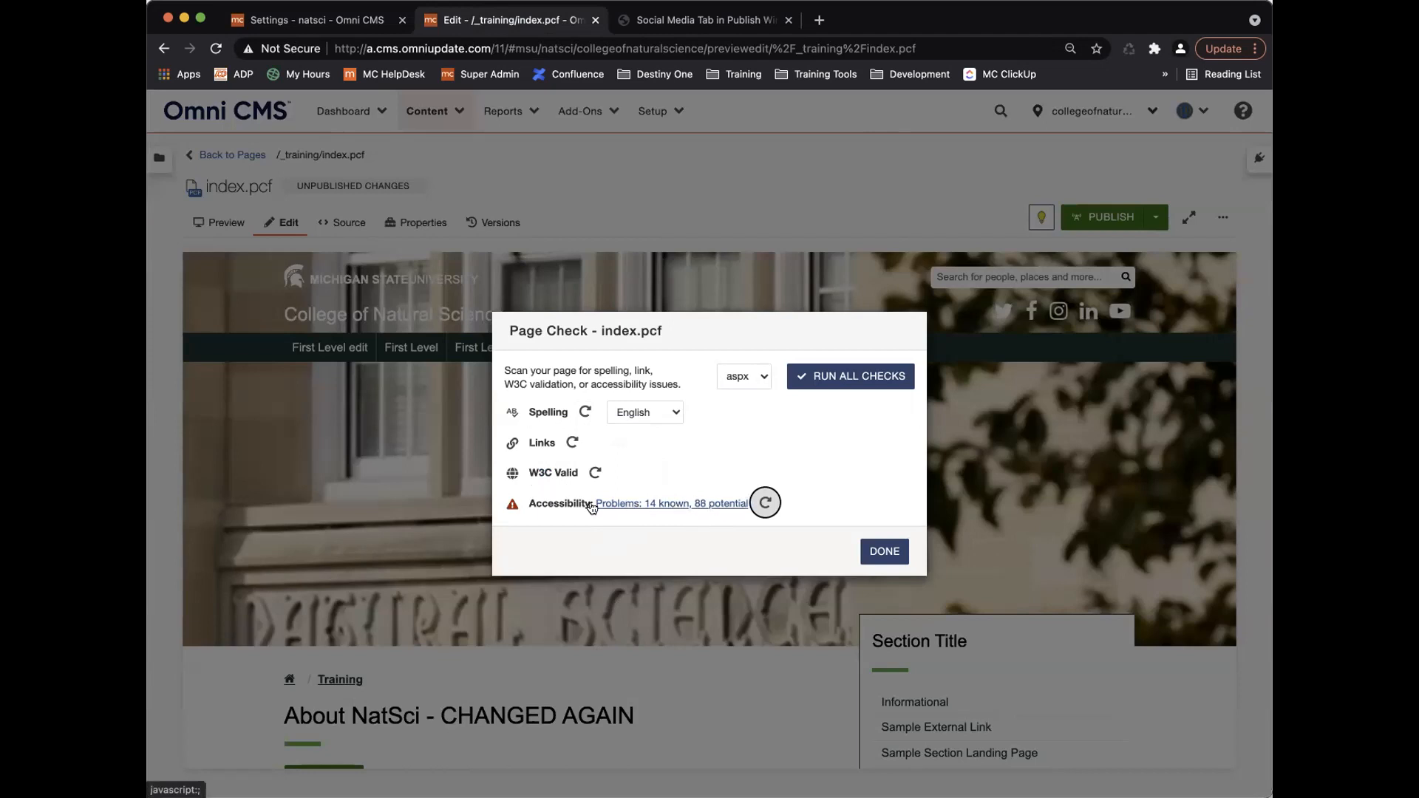
left_click(658, 506)
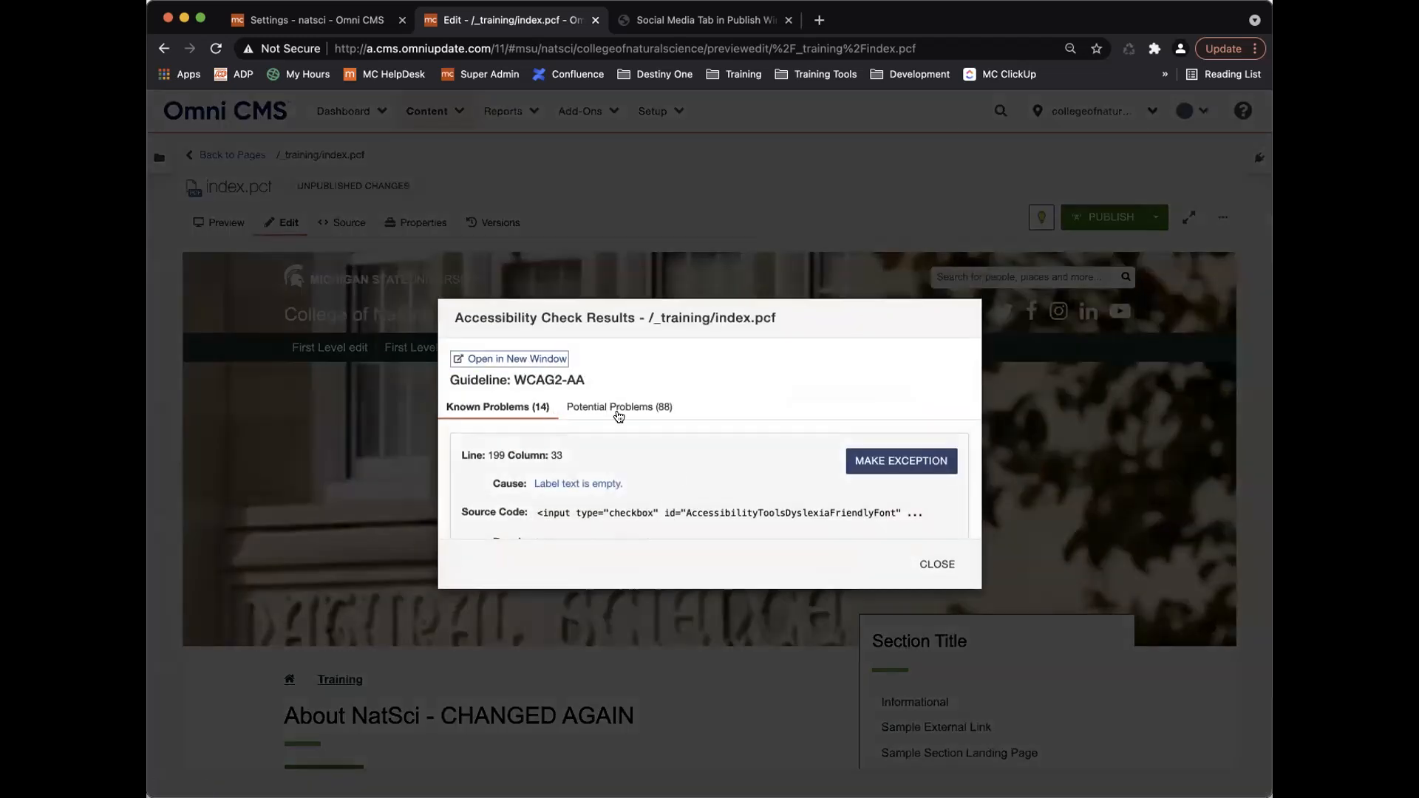
scroll(686, 498, "down", 2)
scroll(686, 498, "up", 2)
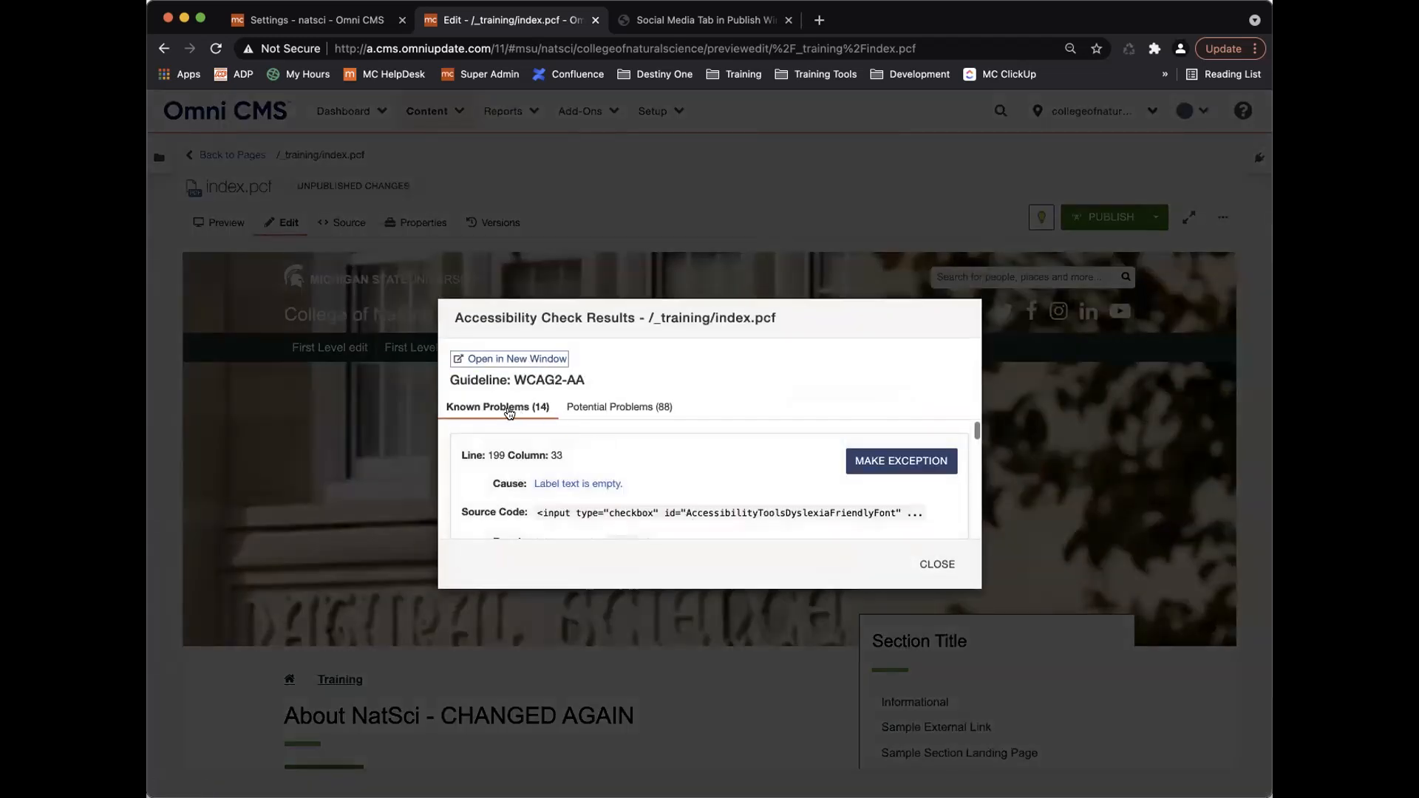
left_click(636, 407)
left_click(500, 407)
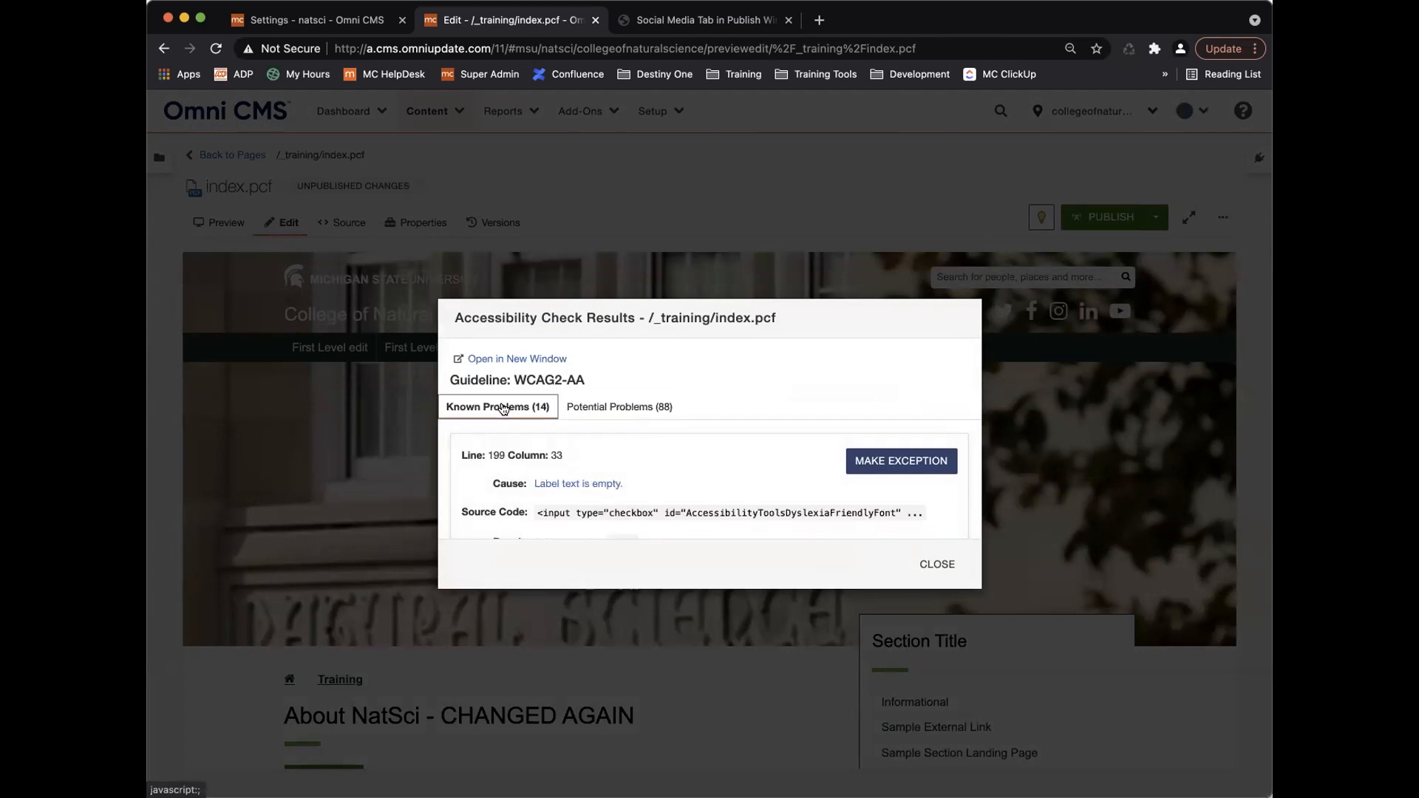
left_click(938, 563)
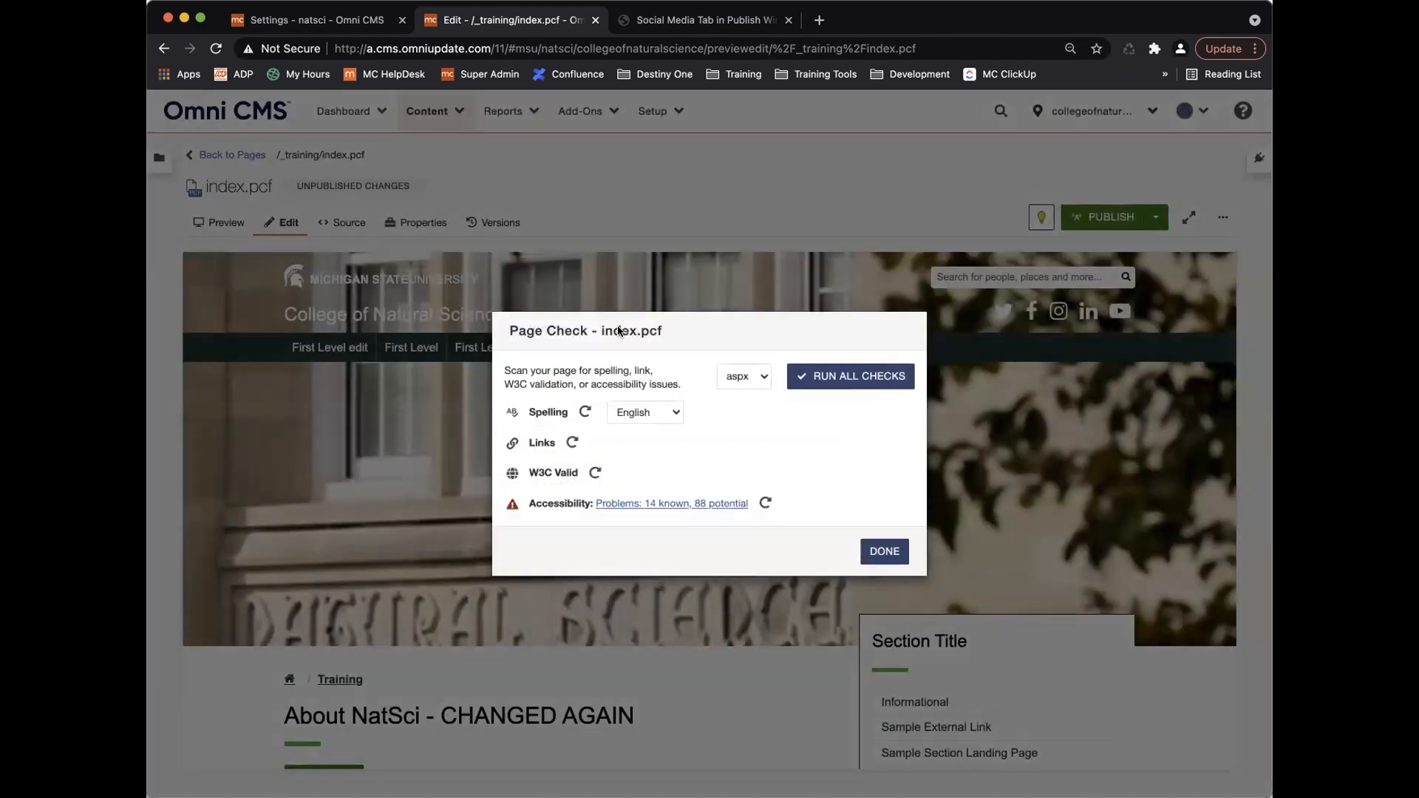
Go to Publish Settings and toggle the Show Potential Problems accessibility option.
left_click(336, 15)
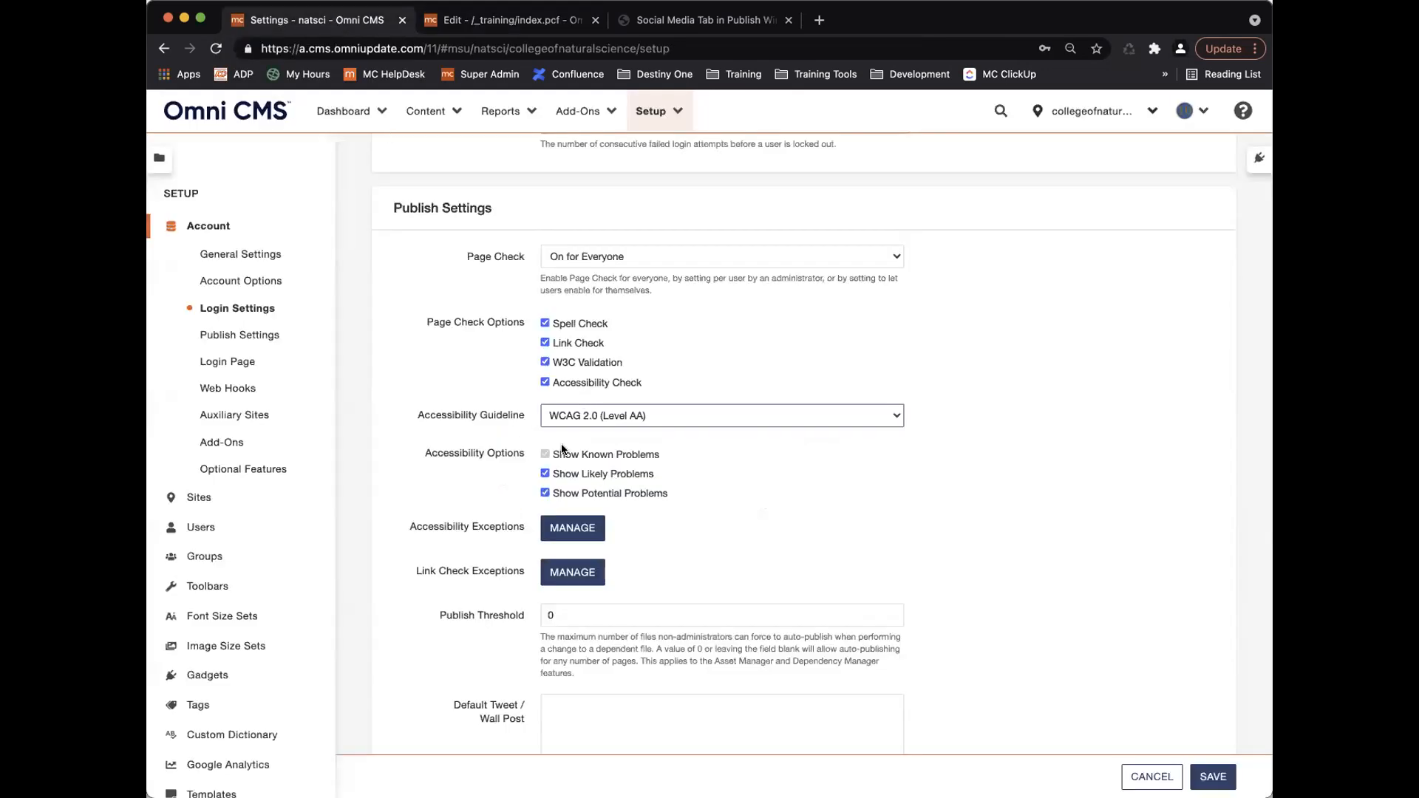
left_click(544, 493)
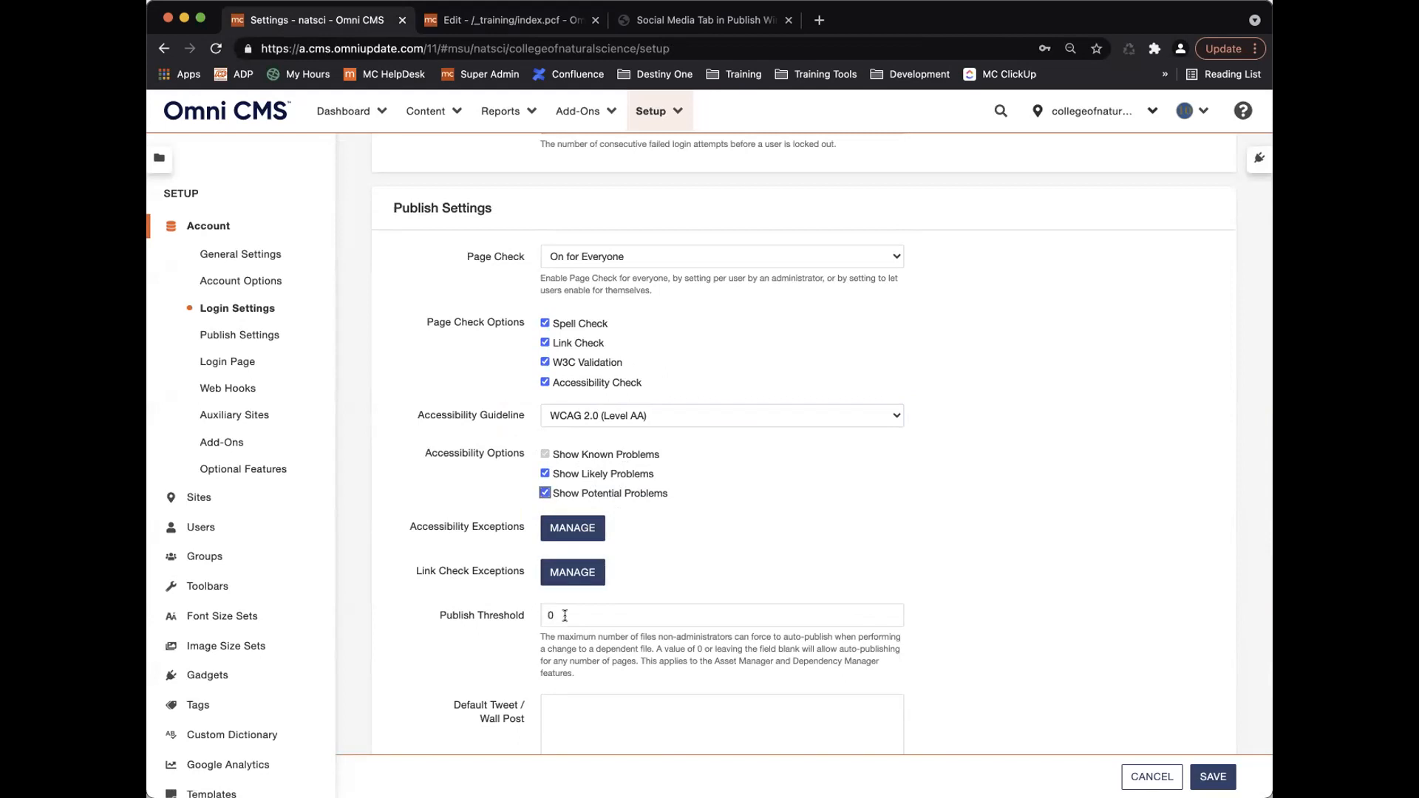
left_click(567, 529)
left_click(593, 269)
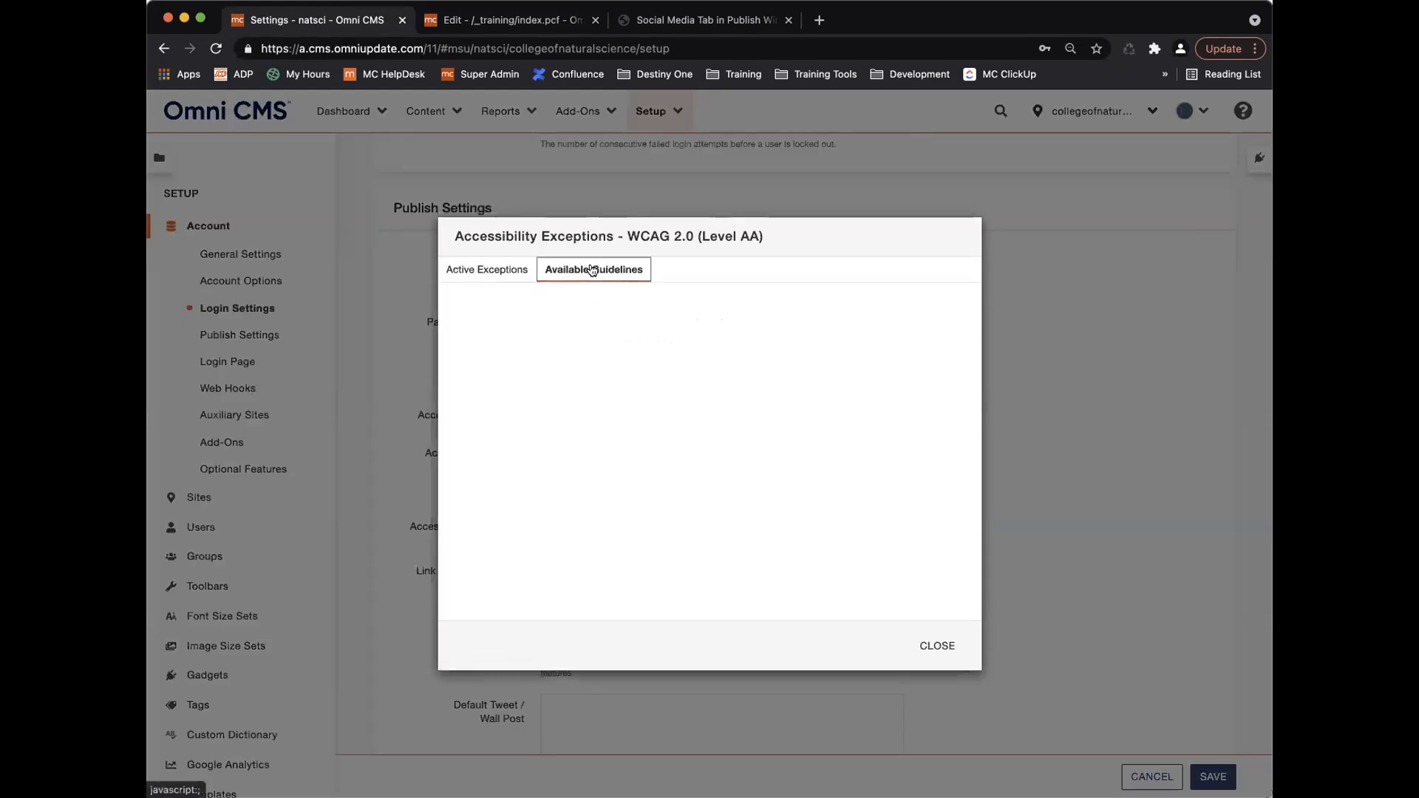
scroll(675, 475, "down", 7)
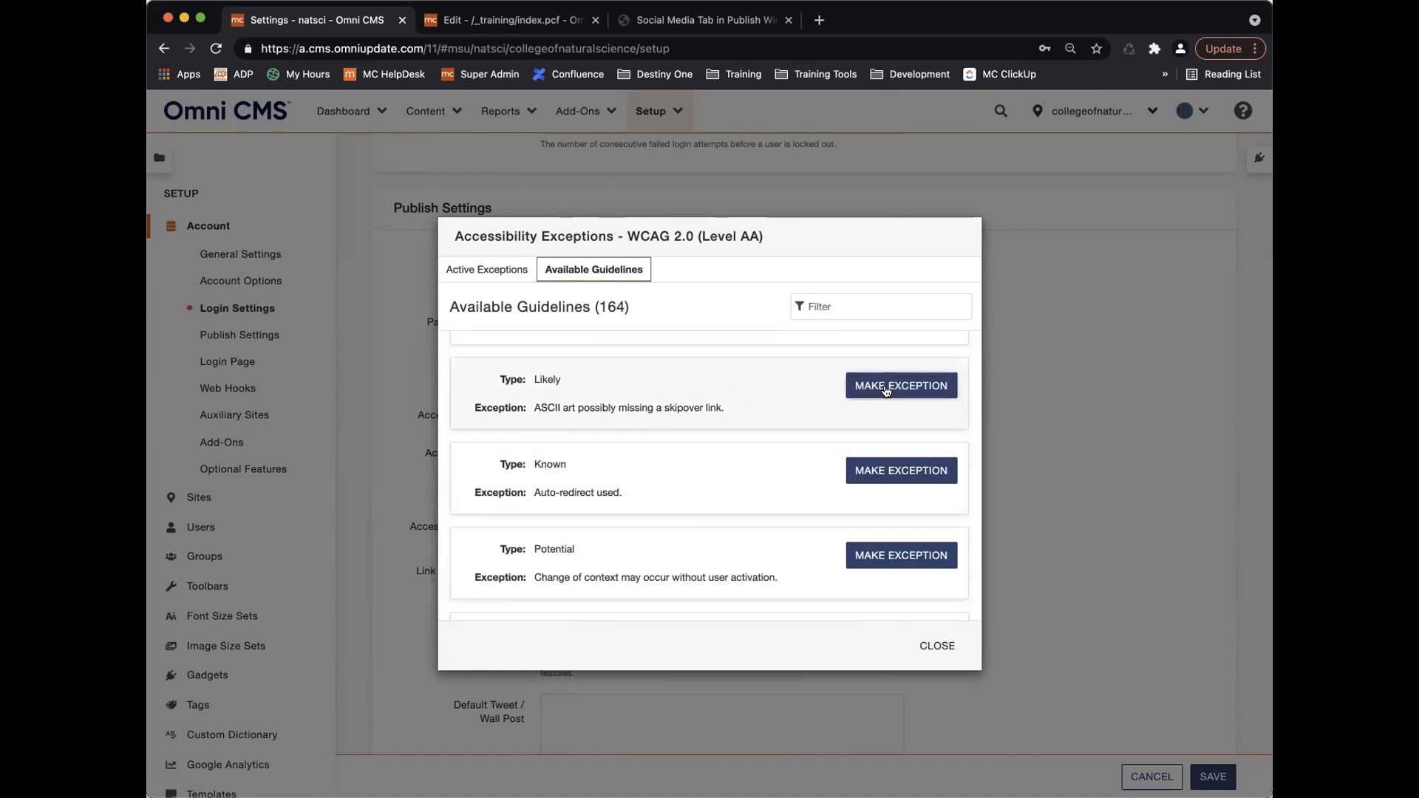
left_click(497, 270)
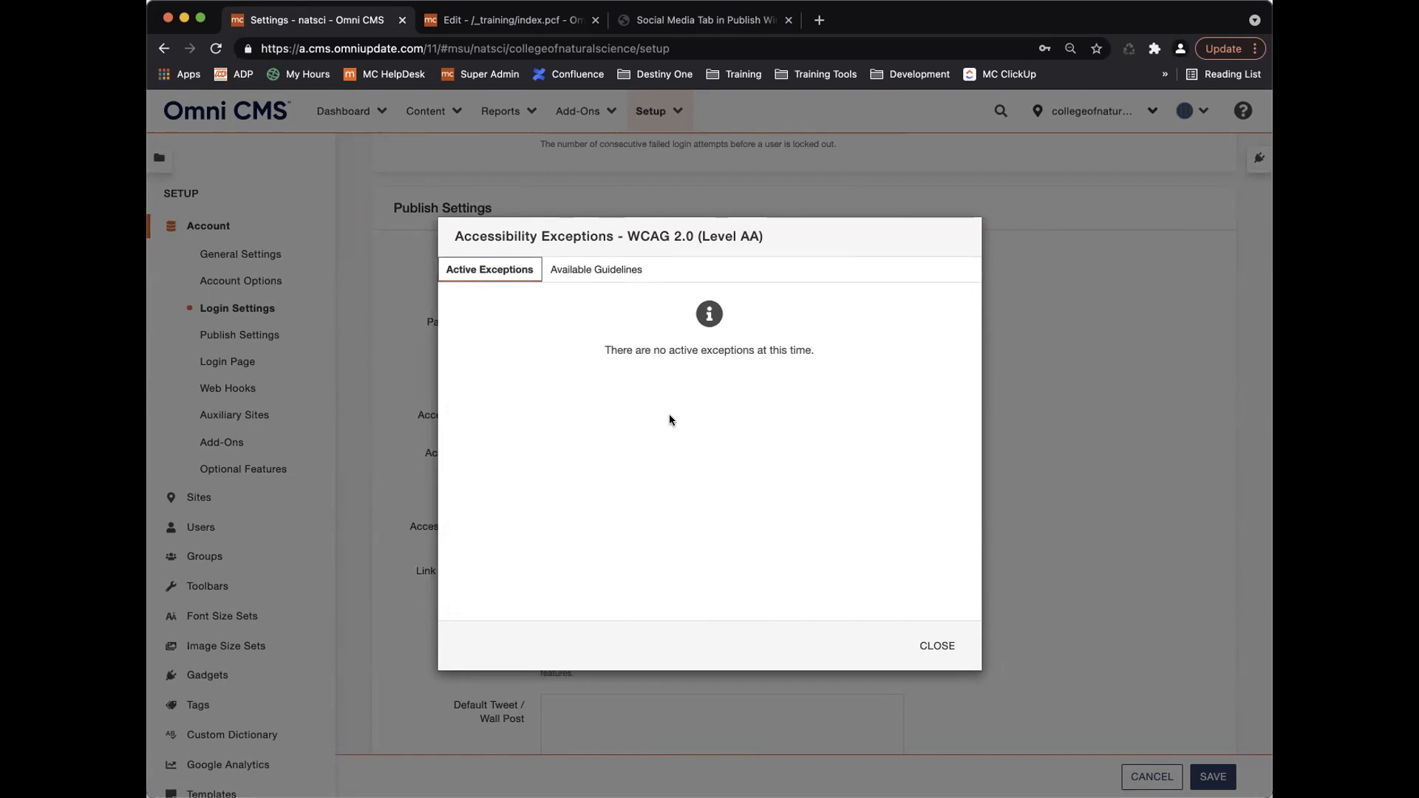
left_click(936, 645)
scroll(783, 571, "down", 3)
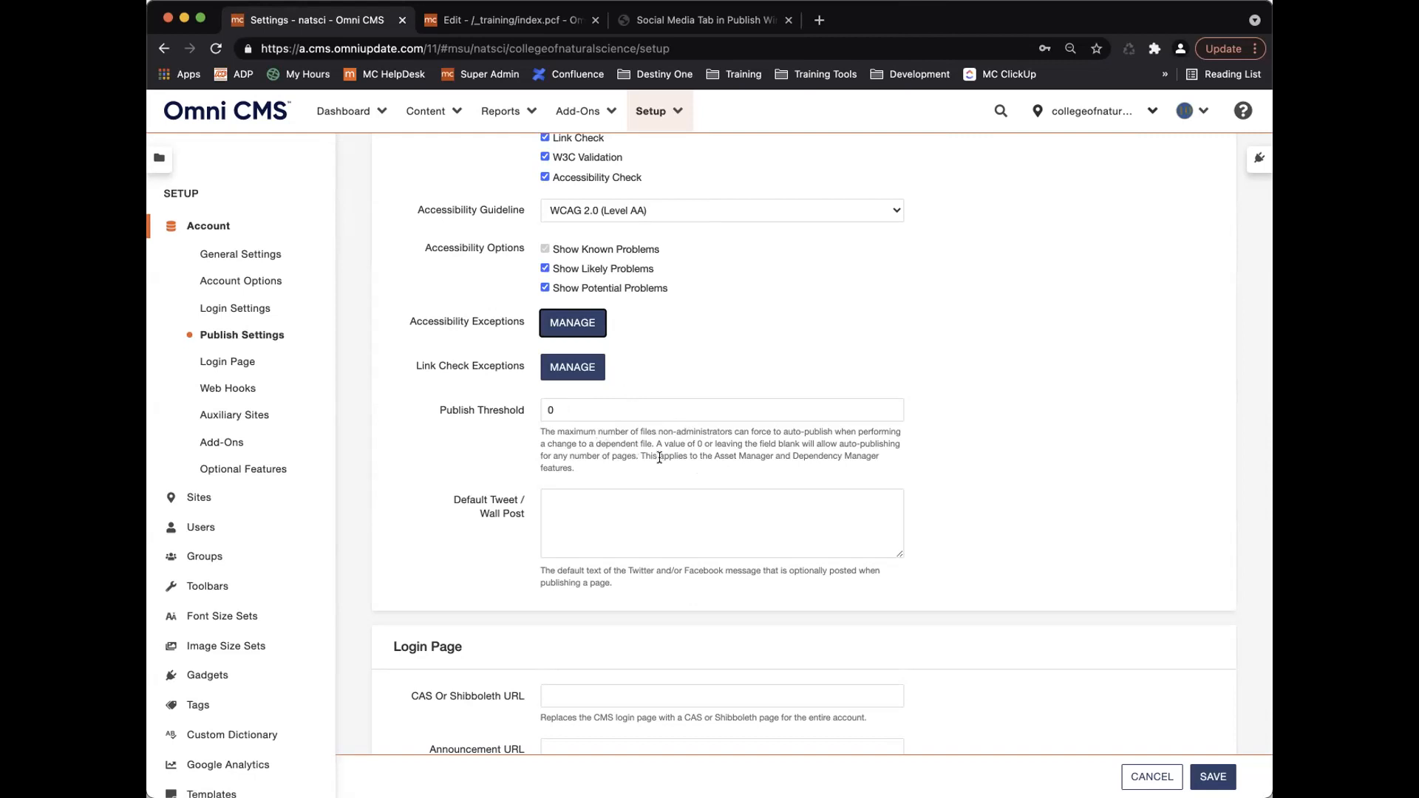
scroll(660, 457, "down", 2)
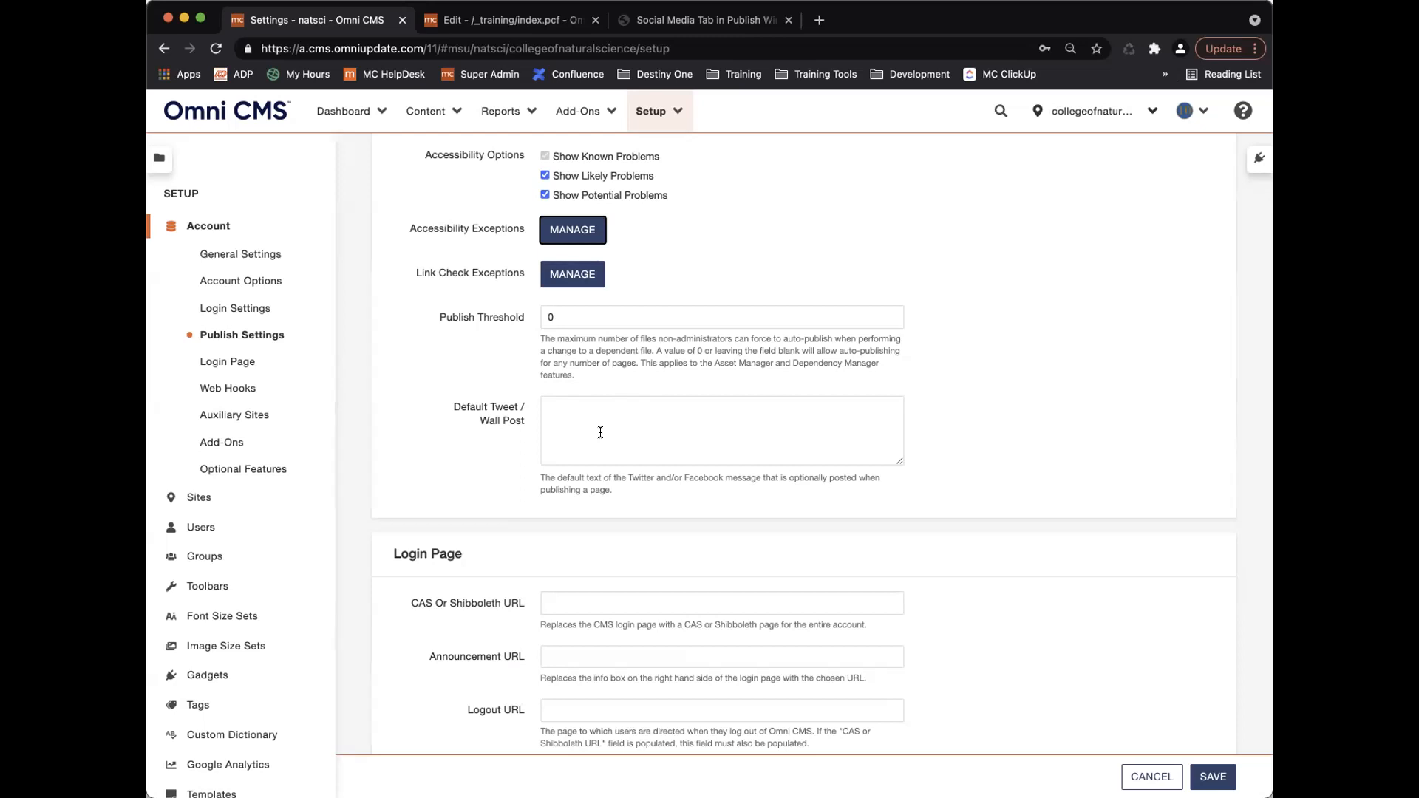
Enter 'Hey MSU NatSci Fam! Check out what's new!' as the Default Tweet / Wall Post text.
left_click(624, 423)
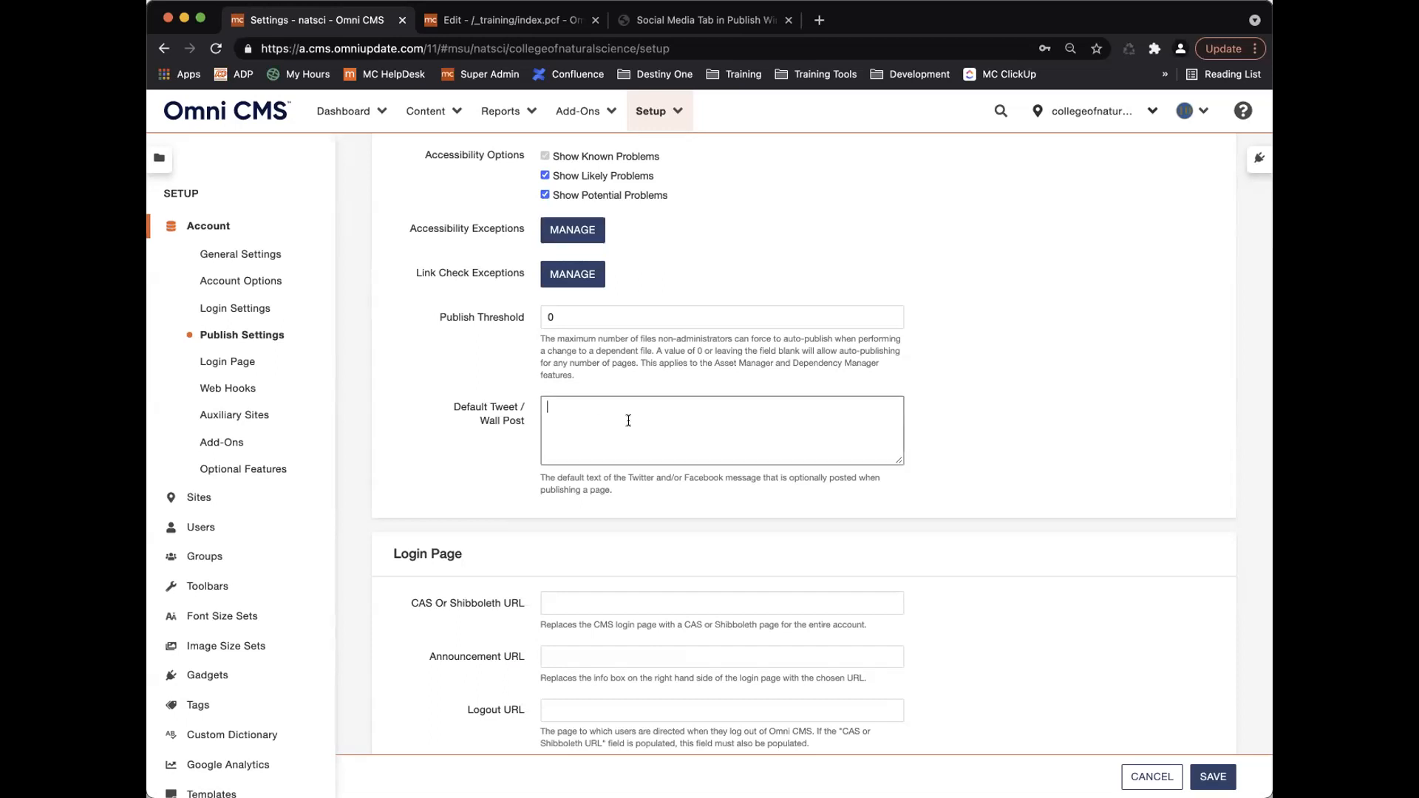
type("Hey MSU ")
type("N")
key("BackSpace")
type("NatS")
type("ci Fam!")
type(" Check out wha")
type("t's ")
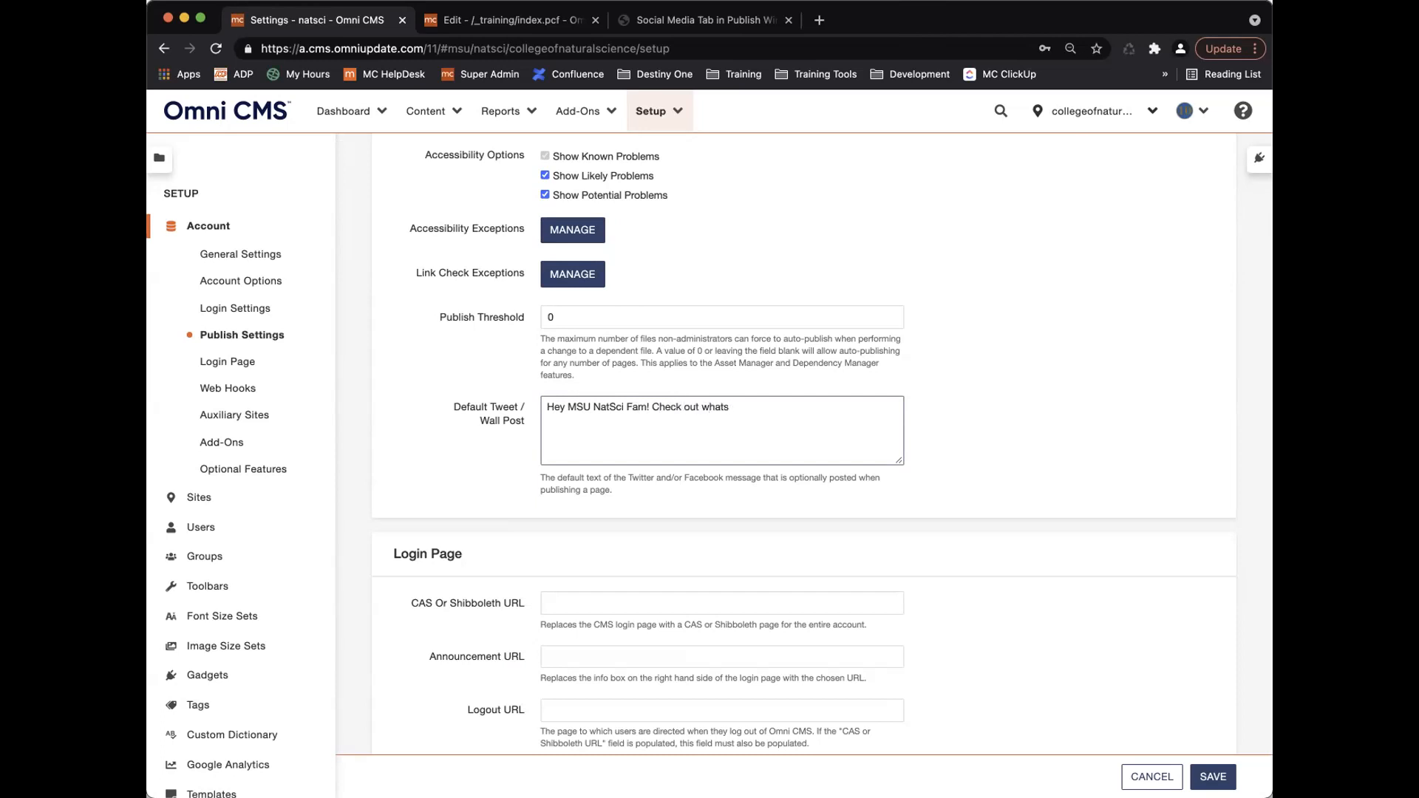
type("new!")
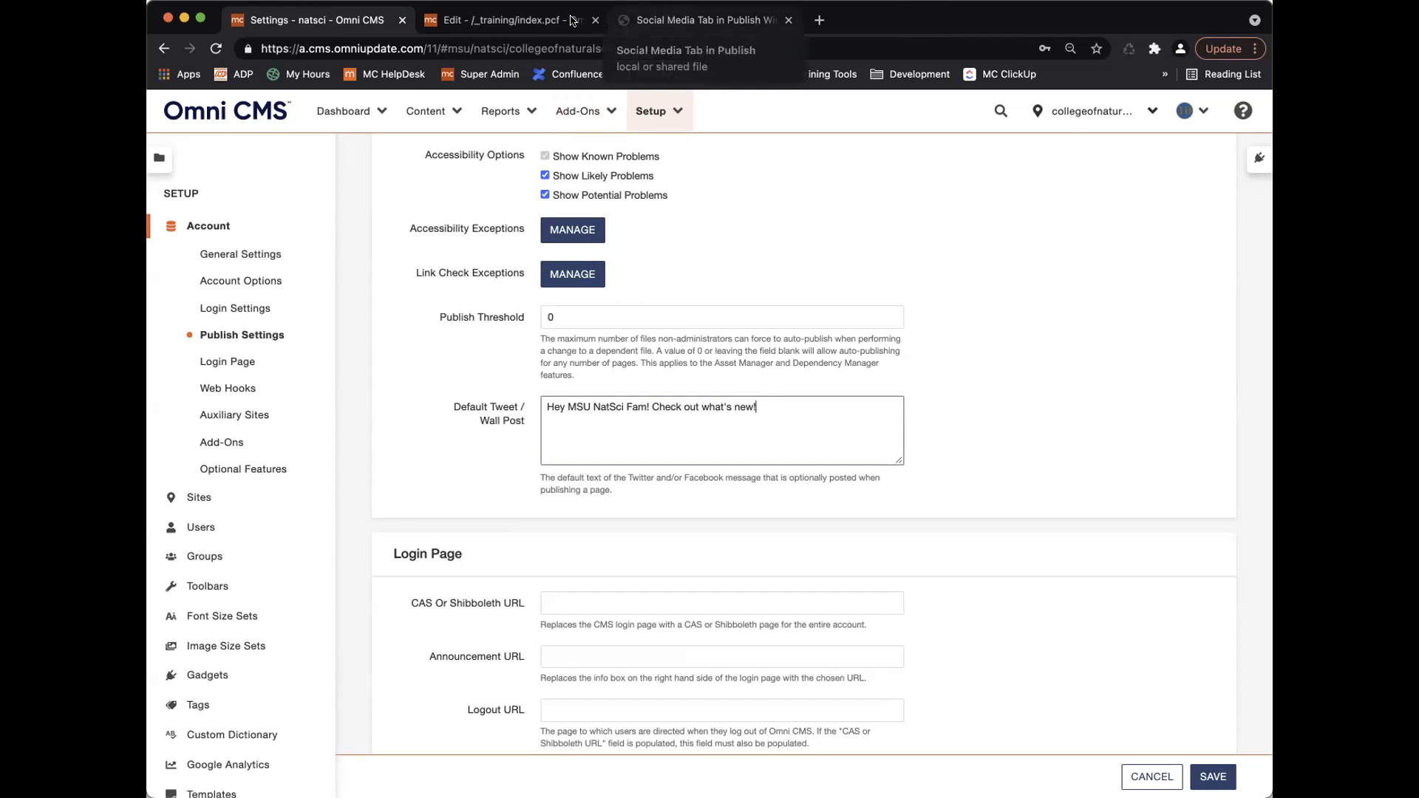
left_click(510, 20)
Close the page check, start publishing index.pcf, and view the Social Media tab screenshot.
left_click(872, 552)
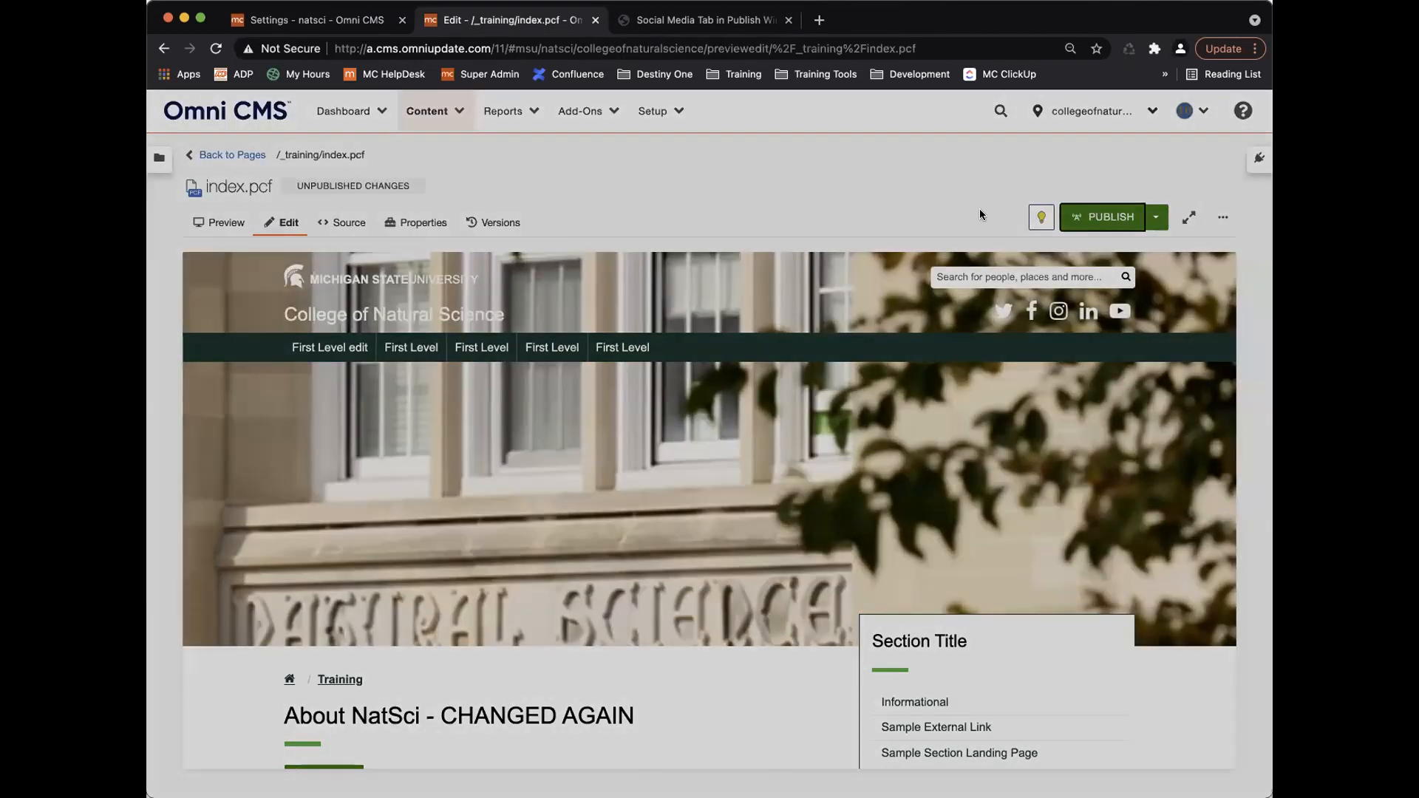
left_click(1101, 216)
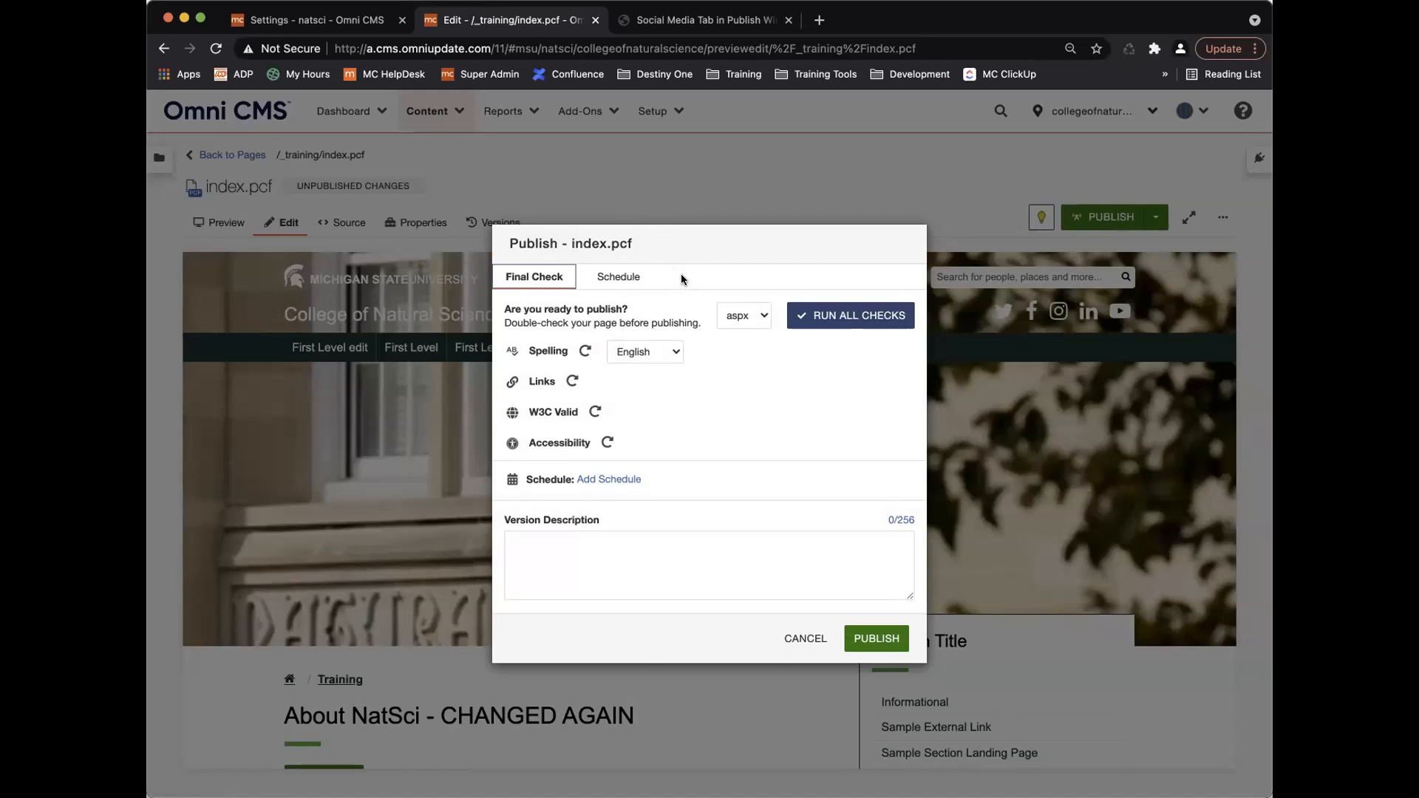
left_click(686, 20)
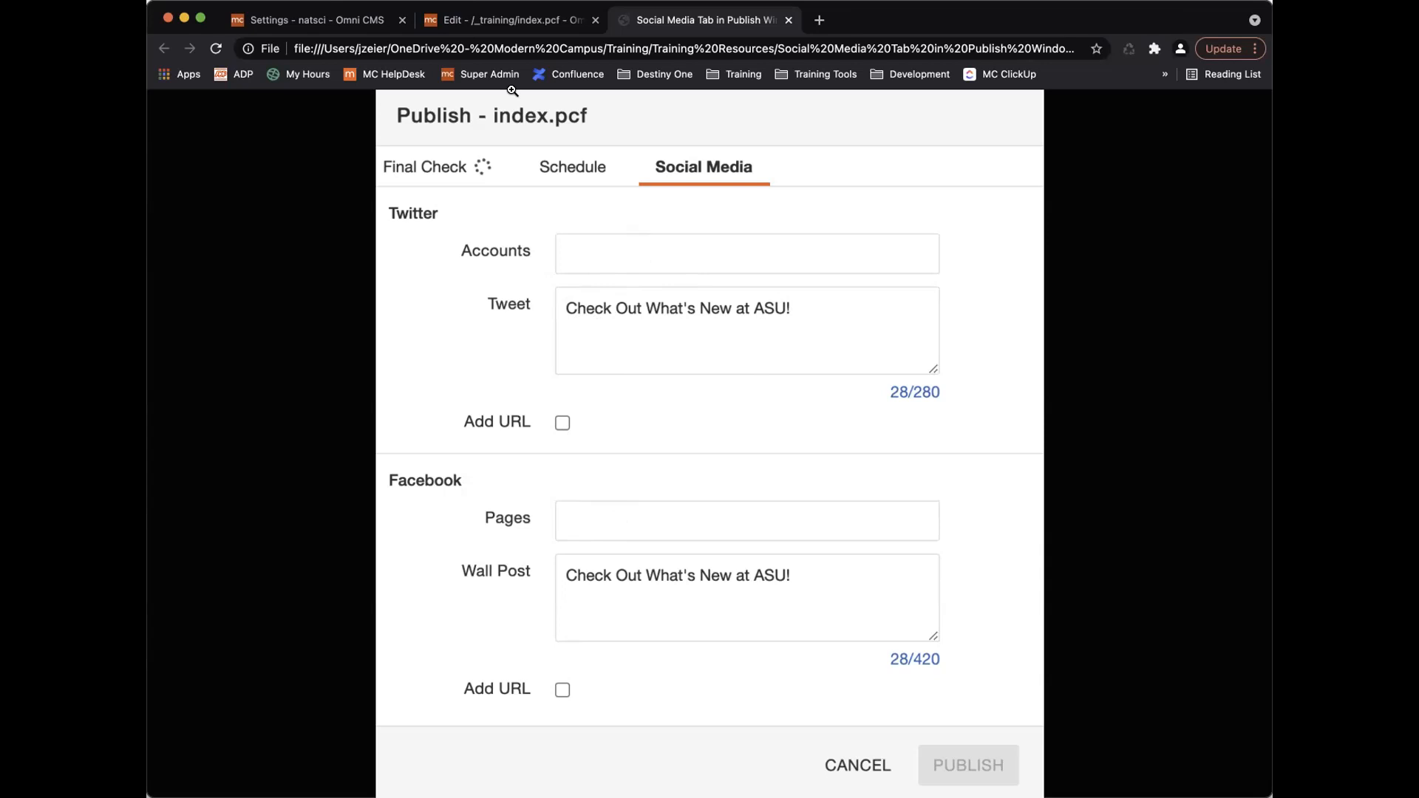
Return to the Settings - natsci - Omni CMS browser tab.
left_click(334, 22)
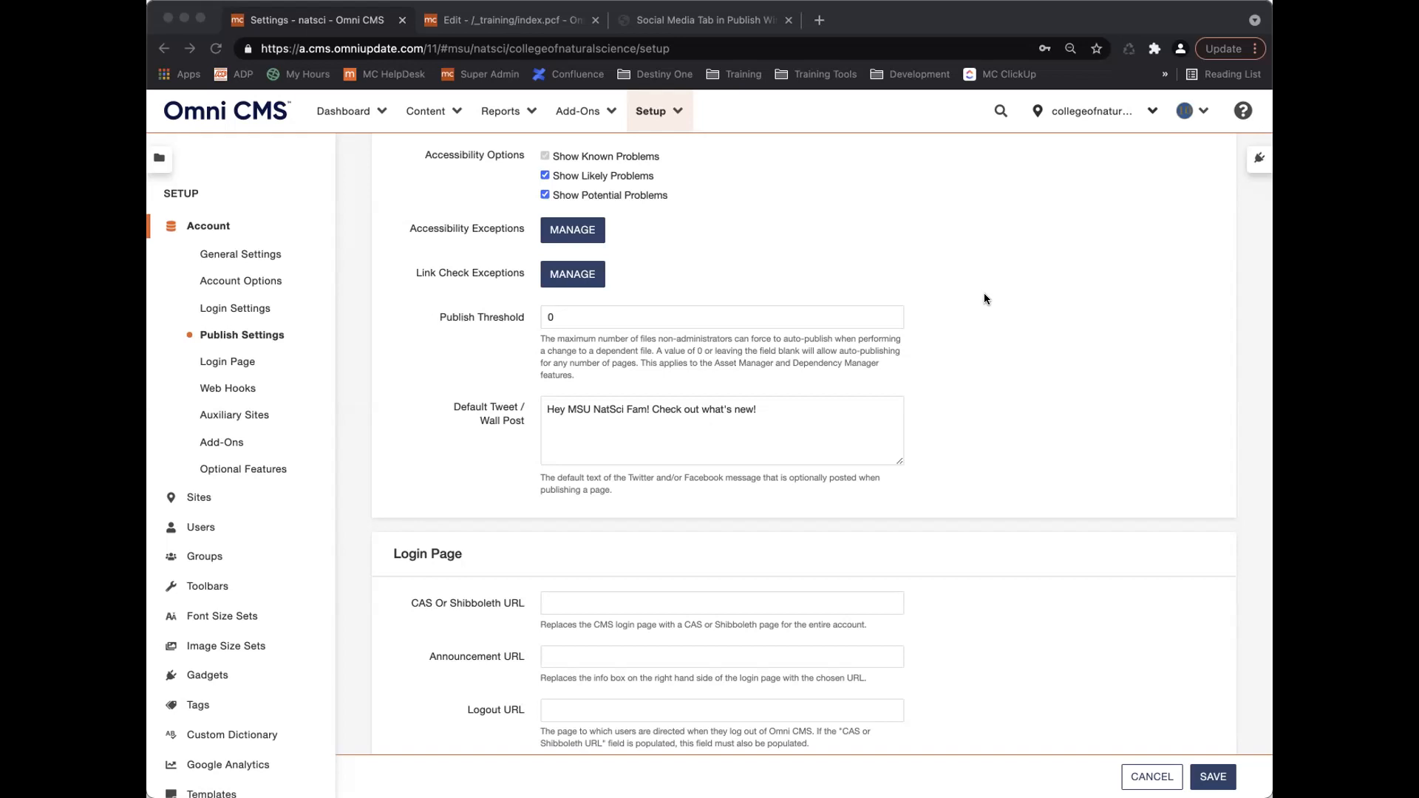
Select and delete the 'Hey MSU NatSci Fam!' text in Default Tweet / Wall Post.
scroll(987, 417, "down", 2)
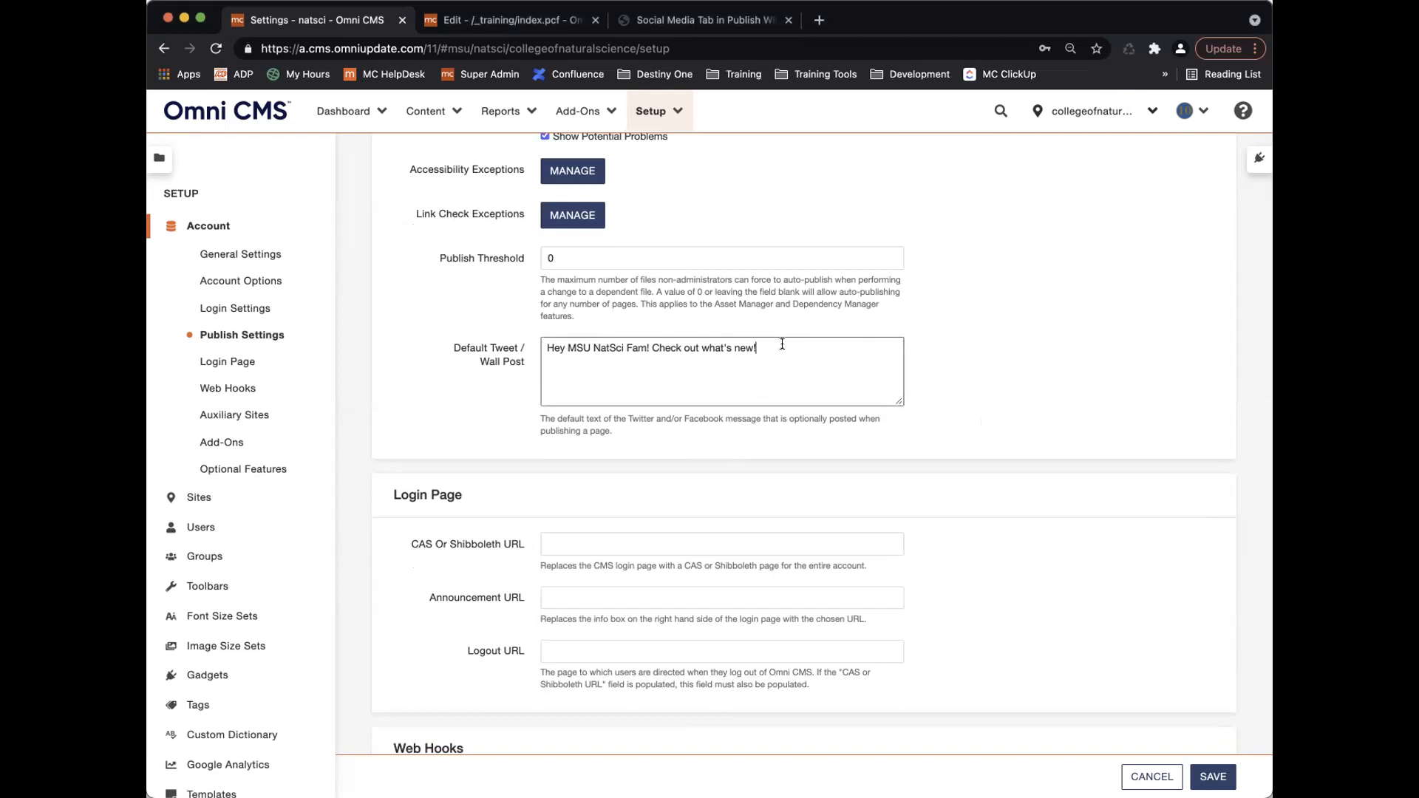
left_click_drag(755, 347, 543, 348)
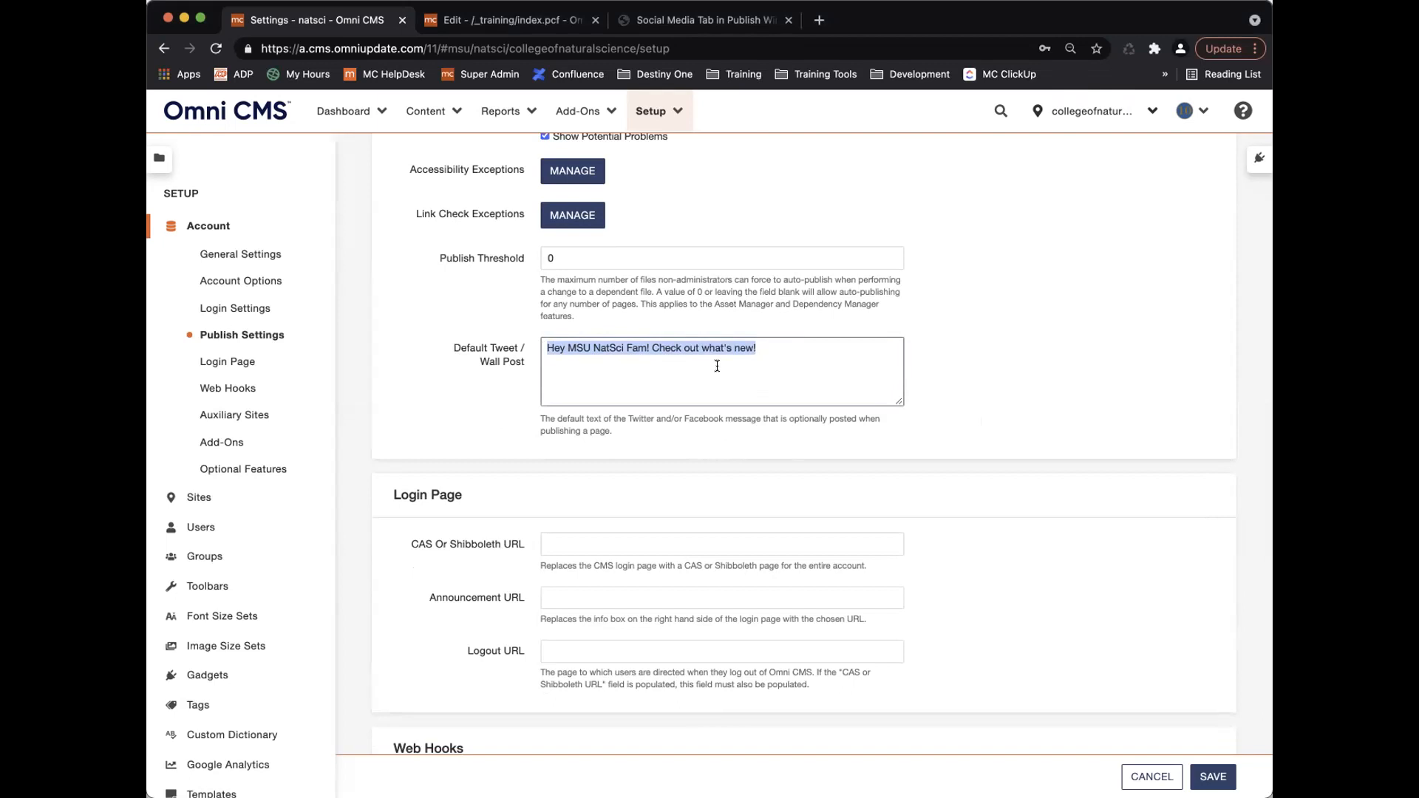
key("BackSpace")
scroll(745, 375, "down", 3)
scroll(744, 377, "down", 3)
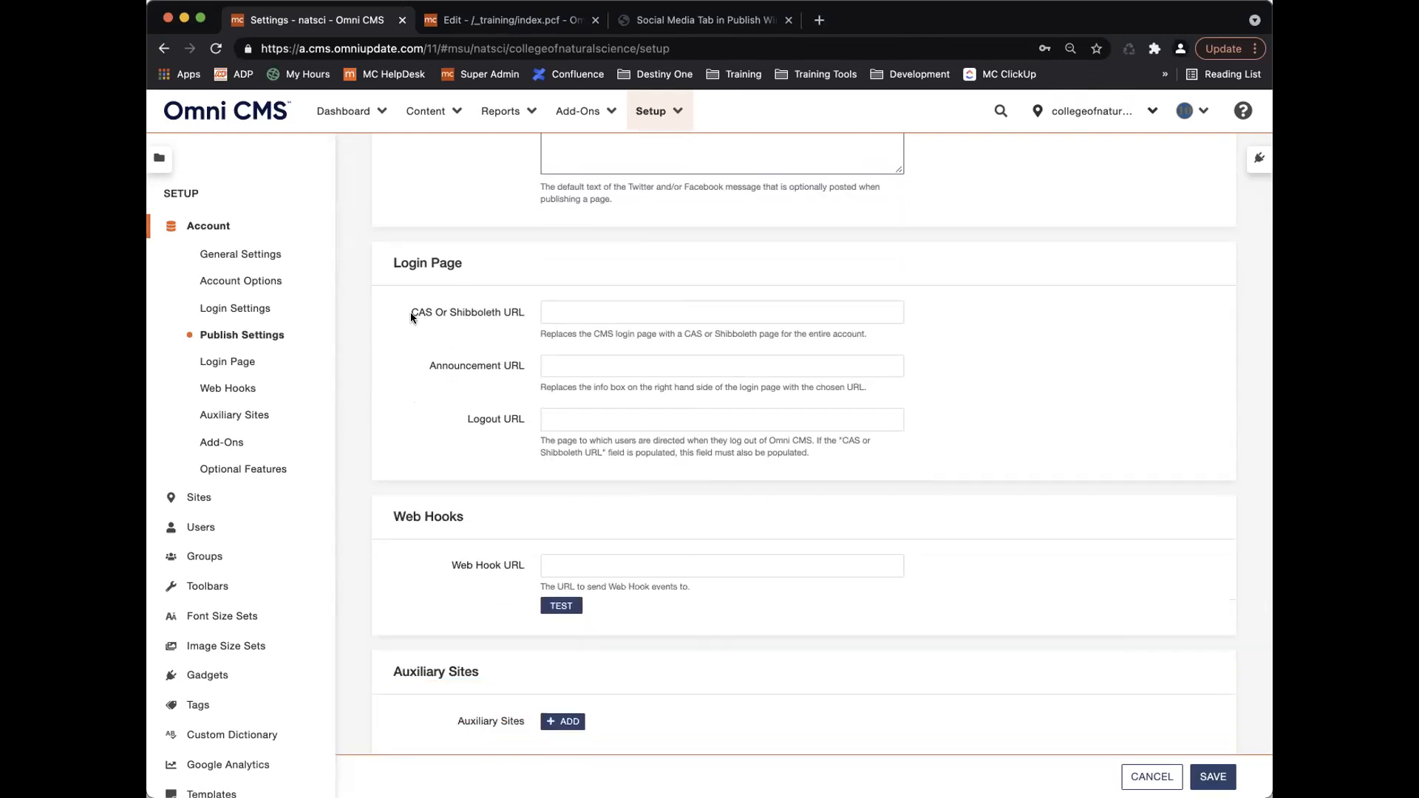
Highlight the CAS Or Shibboleth URL field, then open a Chrome incognito window with the Omni CMS login.
left_click_drag(411, 312, 461, 311)
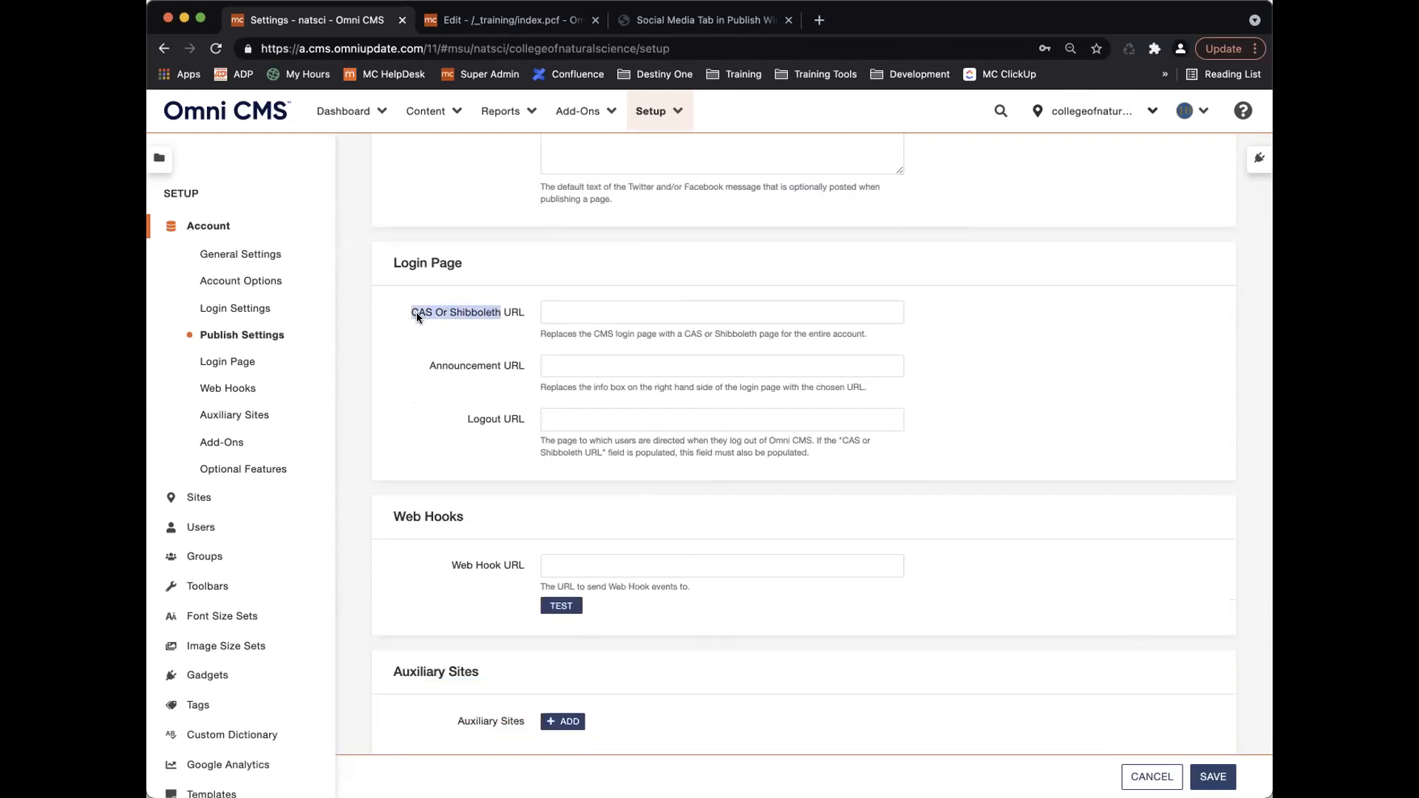
left_click(473, 312)
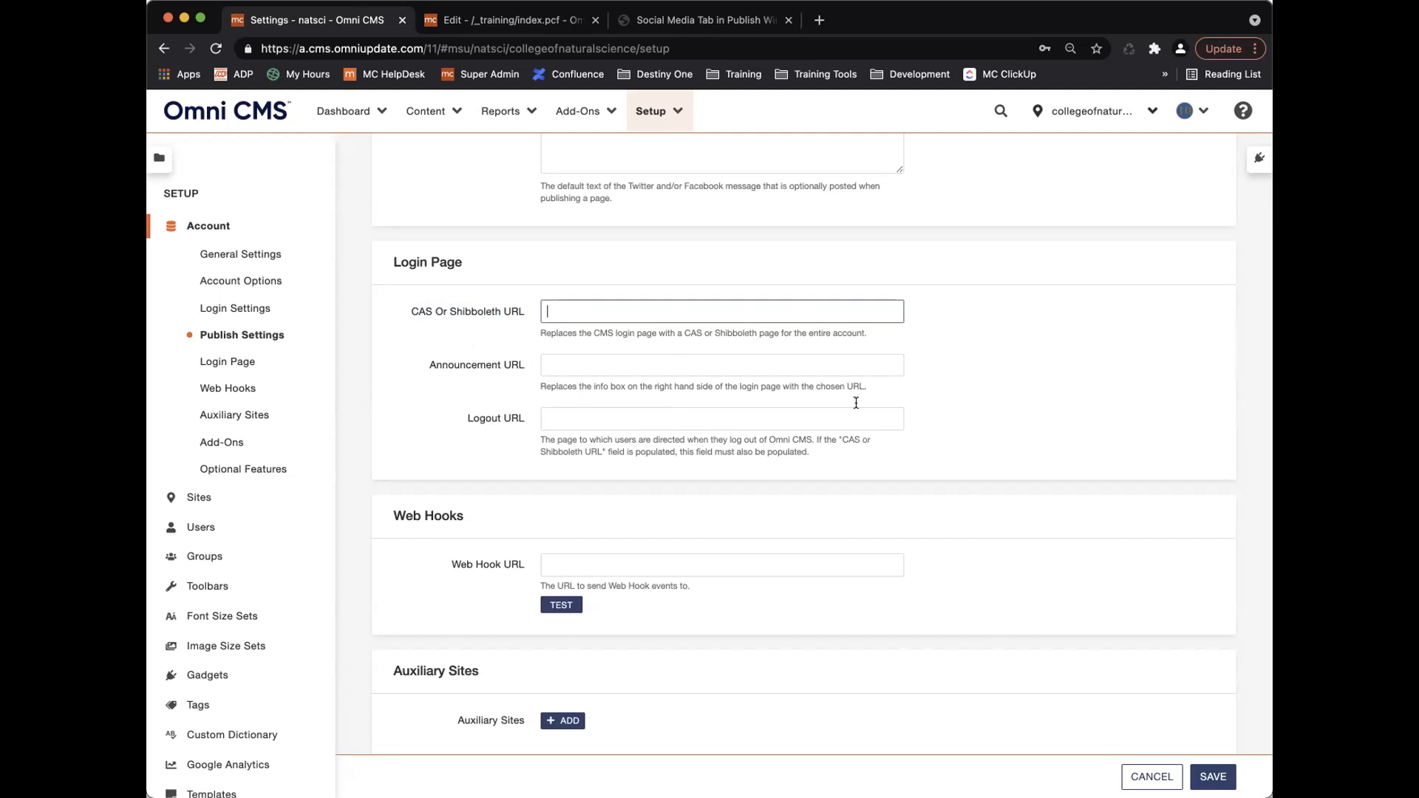
scroll(721, 267, "up", 3)
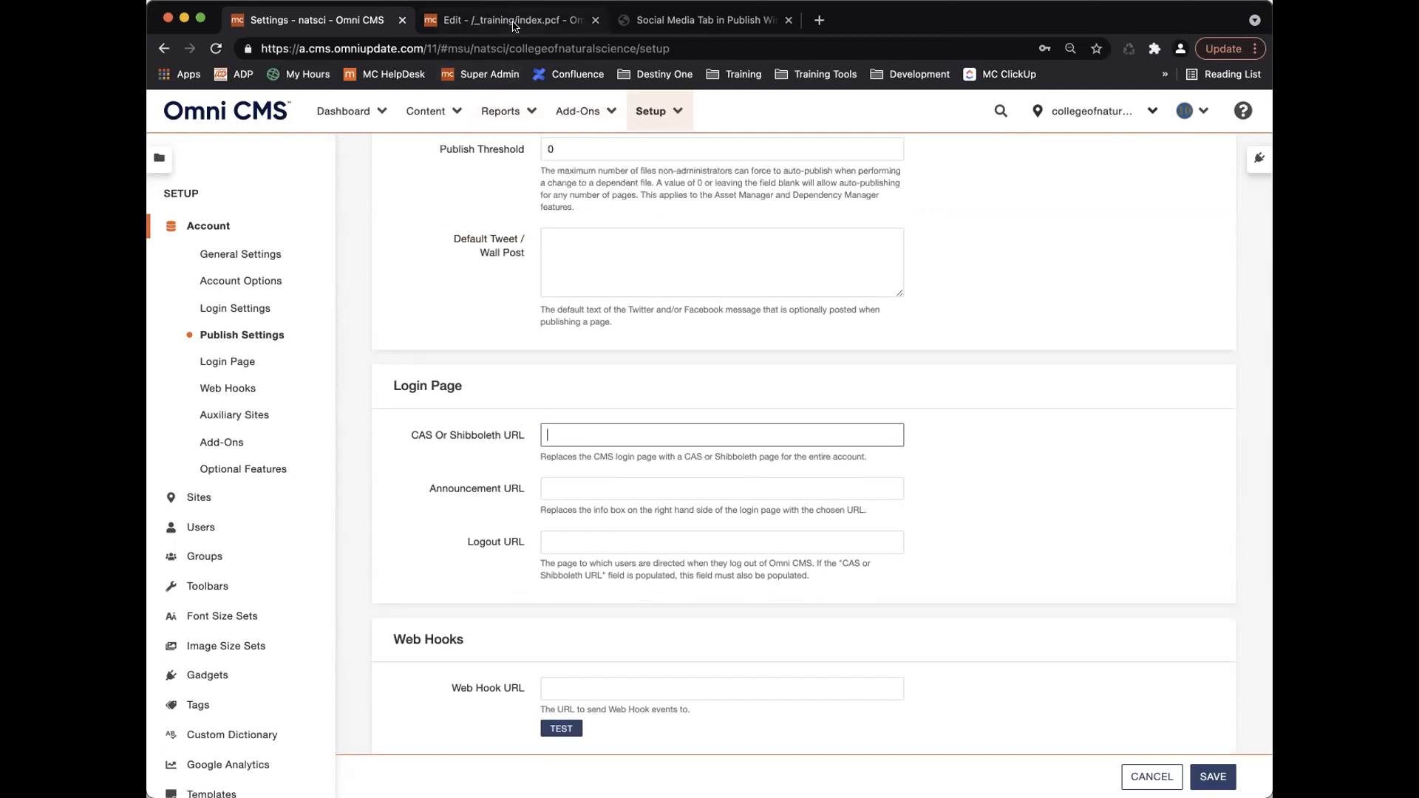
left_click(258, 0)
left_click(318, 49)
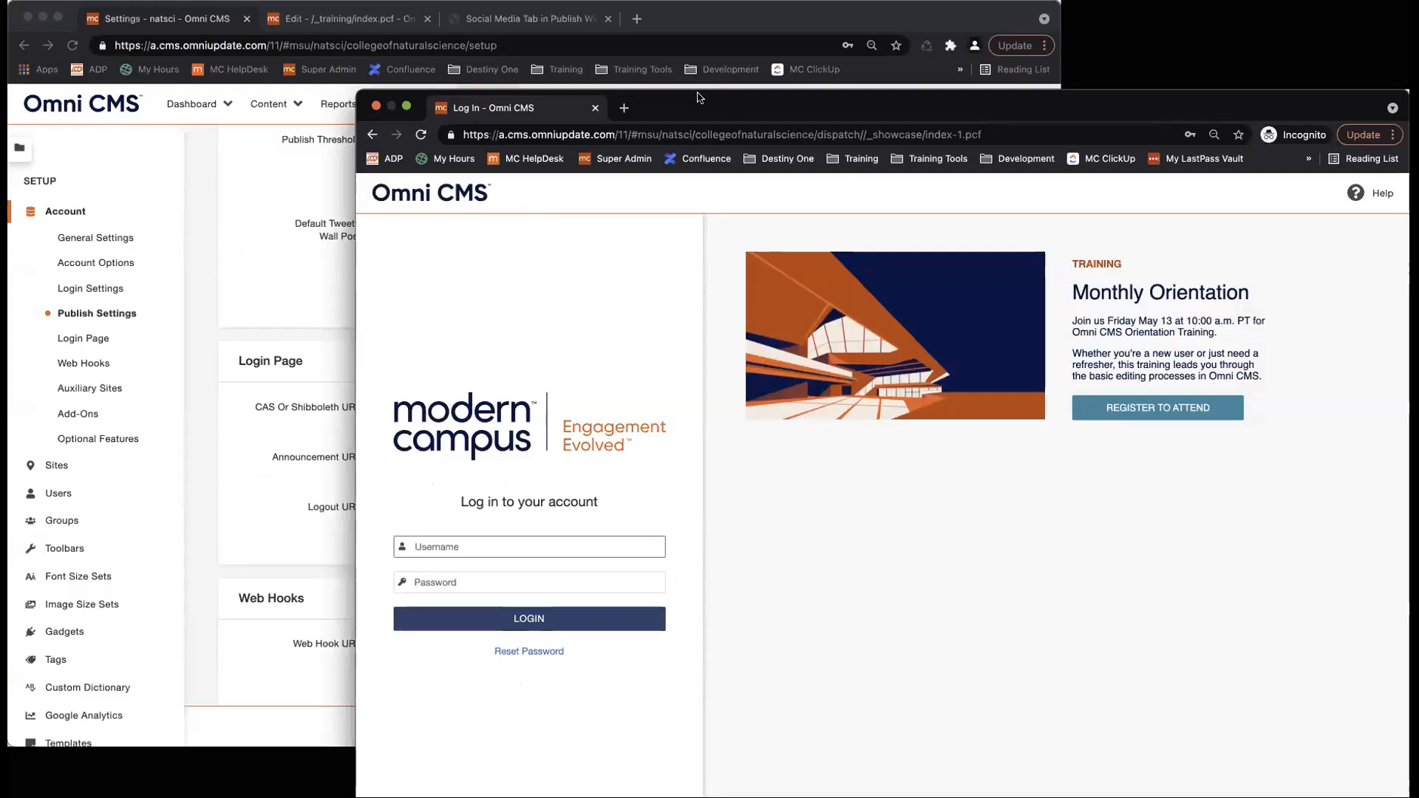
Move the incognito login window aside and bring the account settings window back to front.
left_click_drag(697, 94, 431, 42)
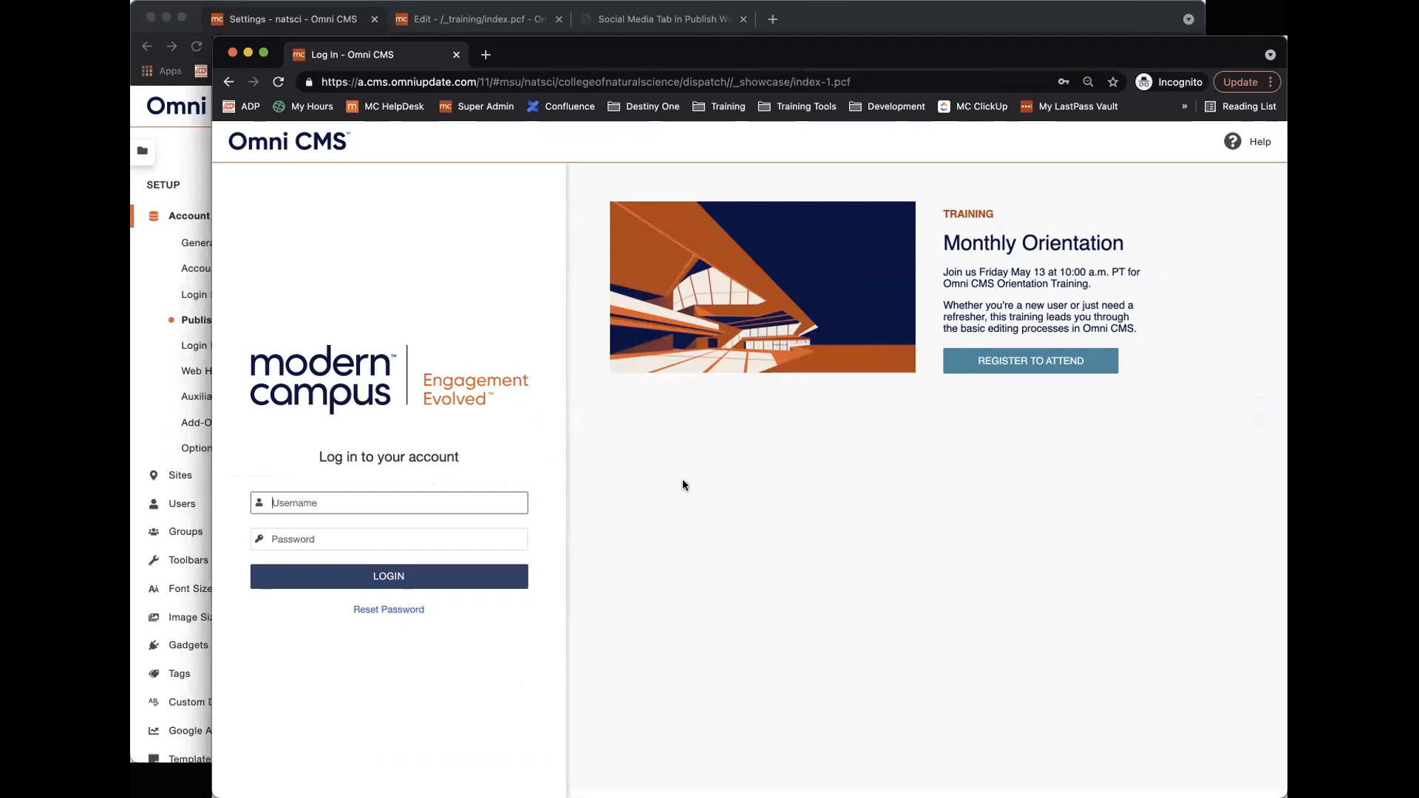
left_click(156, 416)
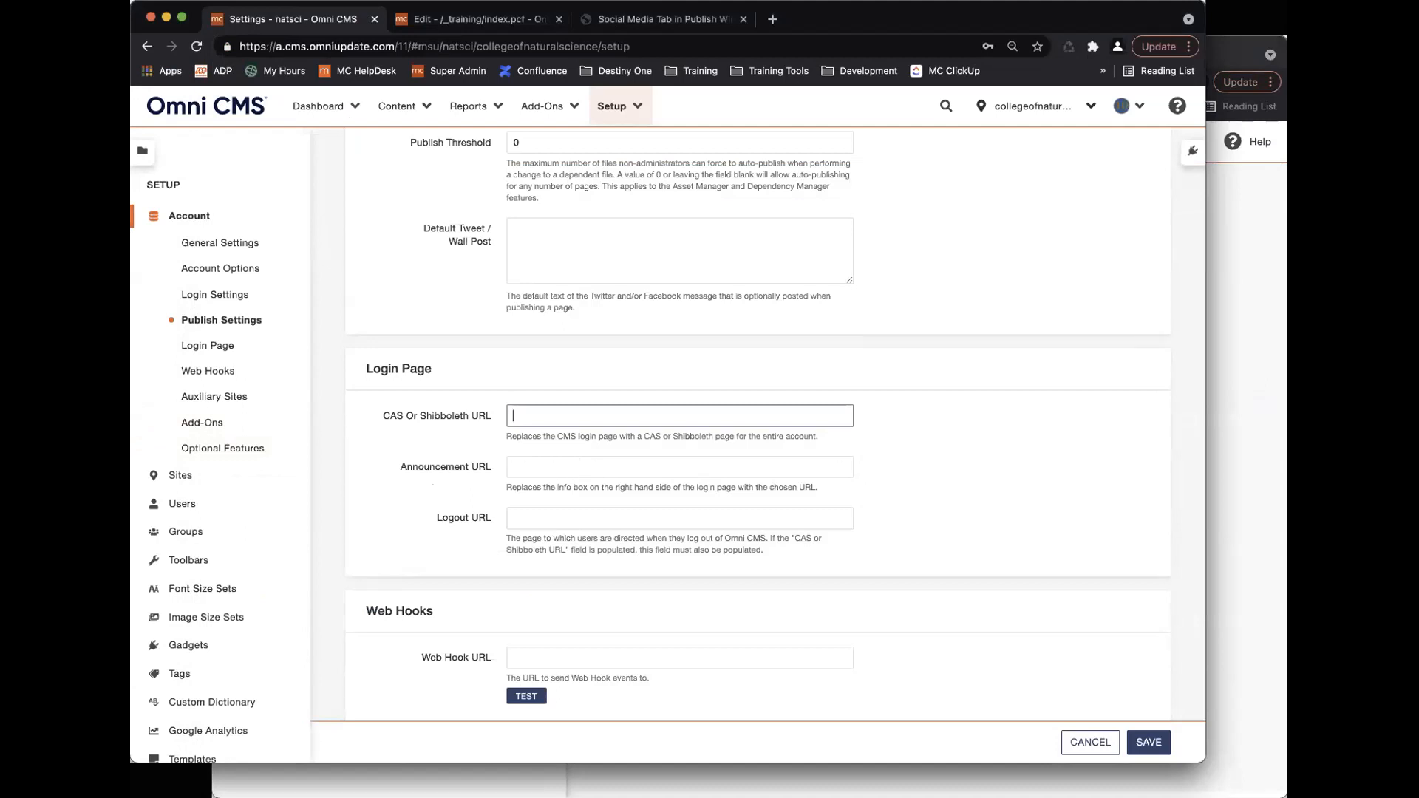
left_click(1262, 414)
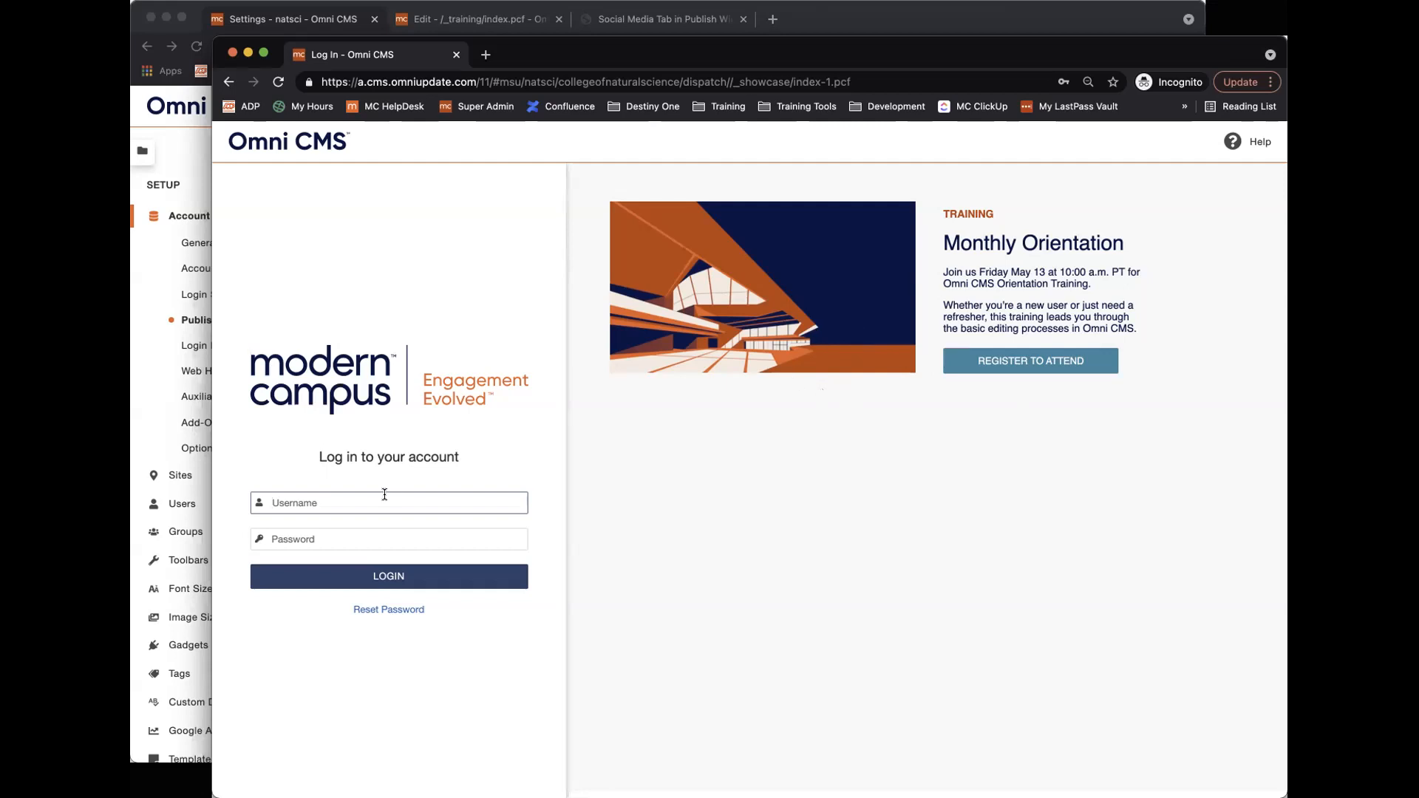
left_click(152, 431)
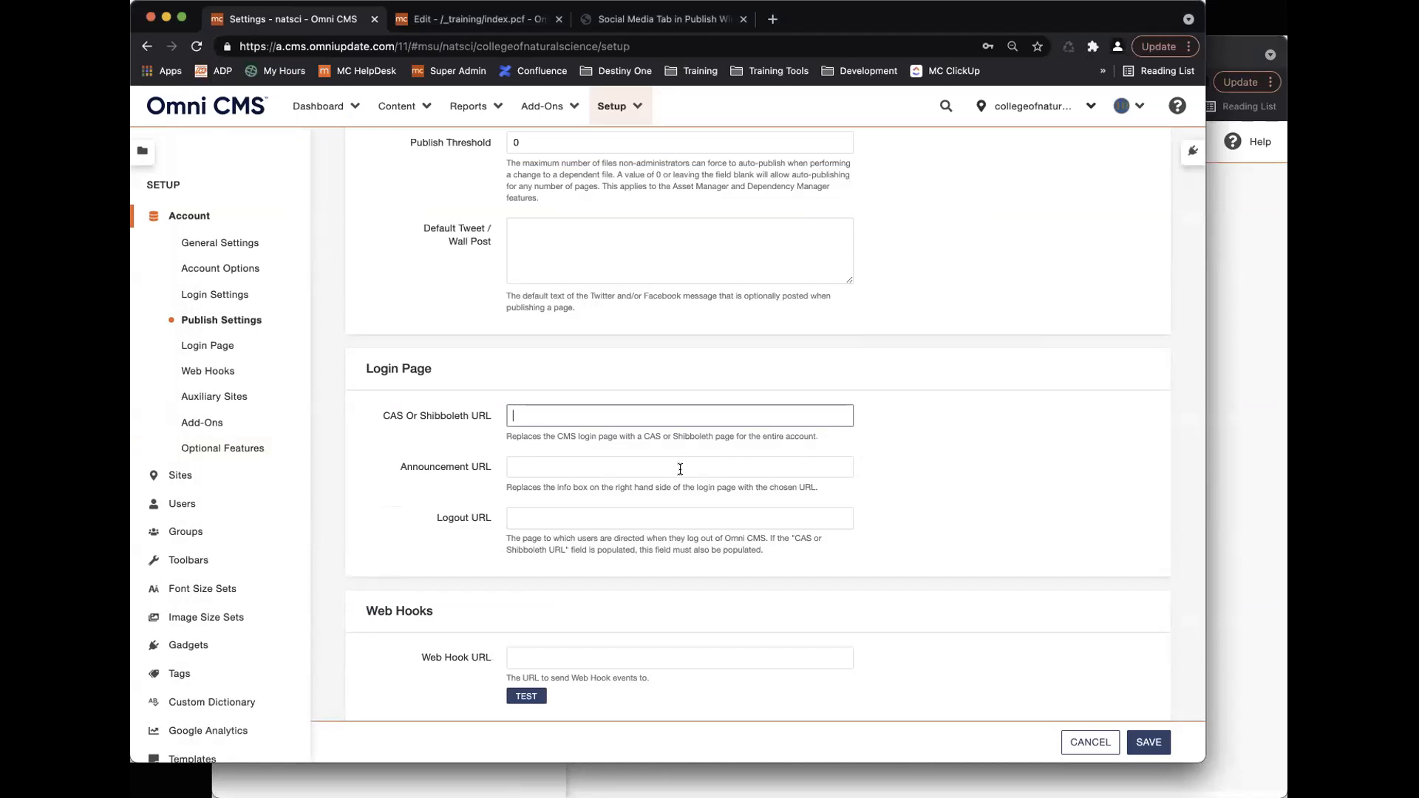
left_click(1225, 402)
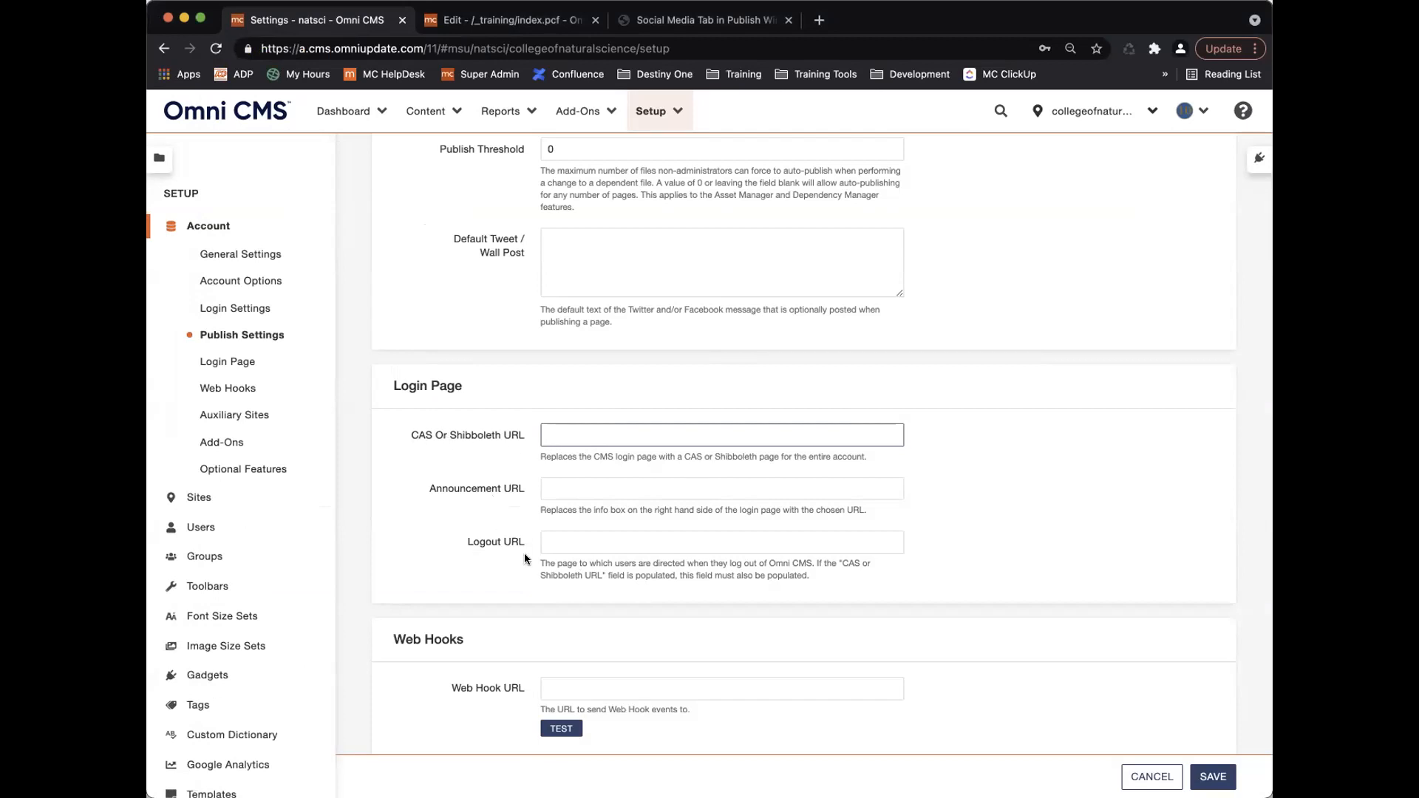
left_click(556, 540)
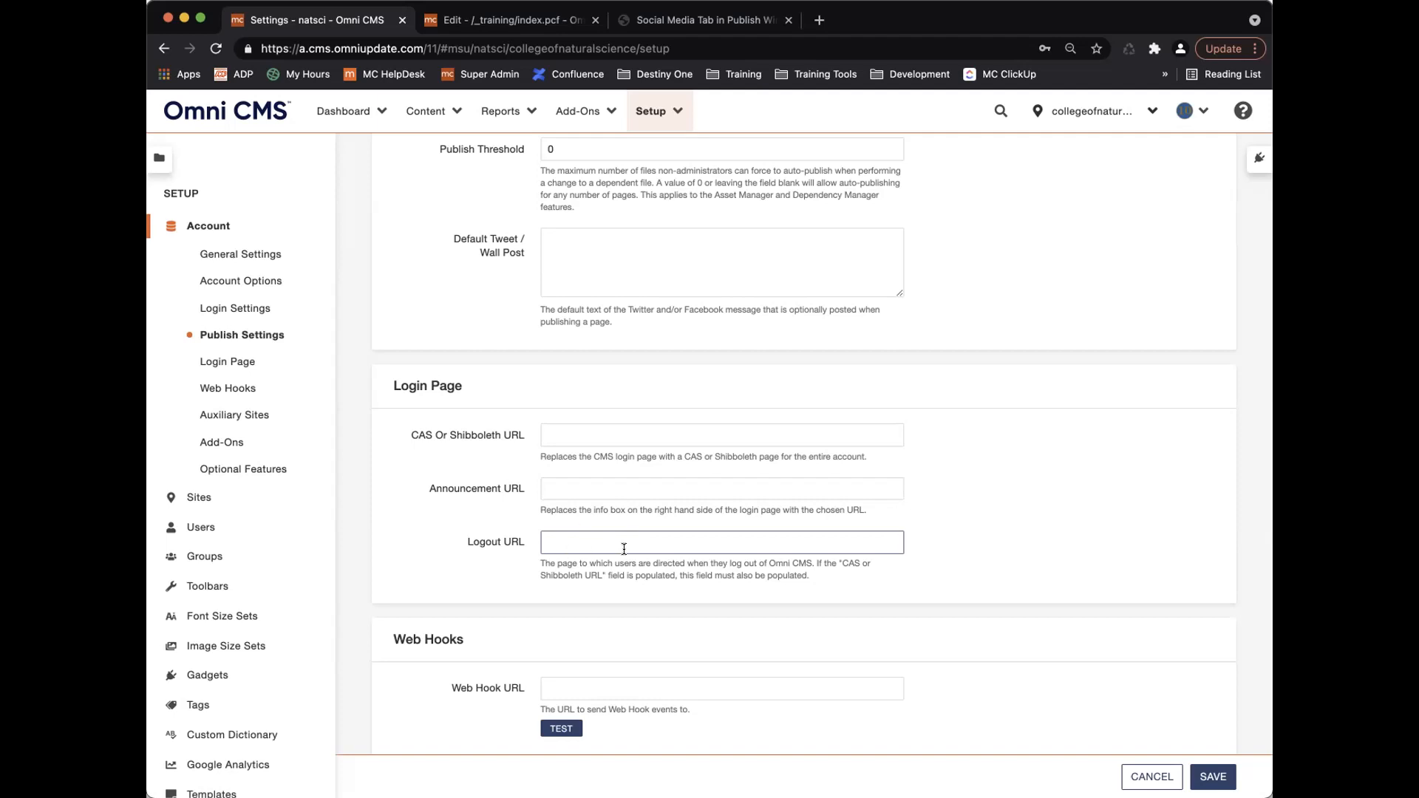
scroll(628, 552, "down", 3)
scroll(627, 554, "down", 5)
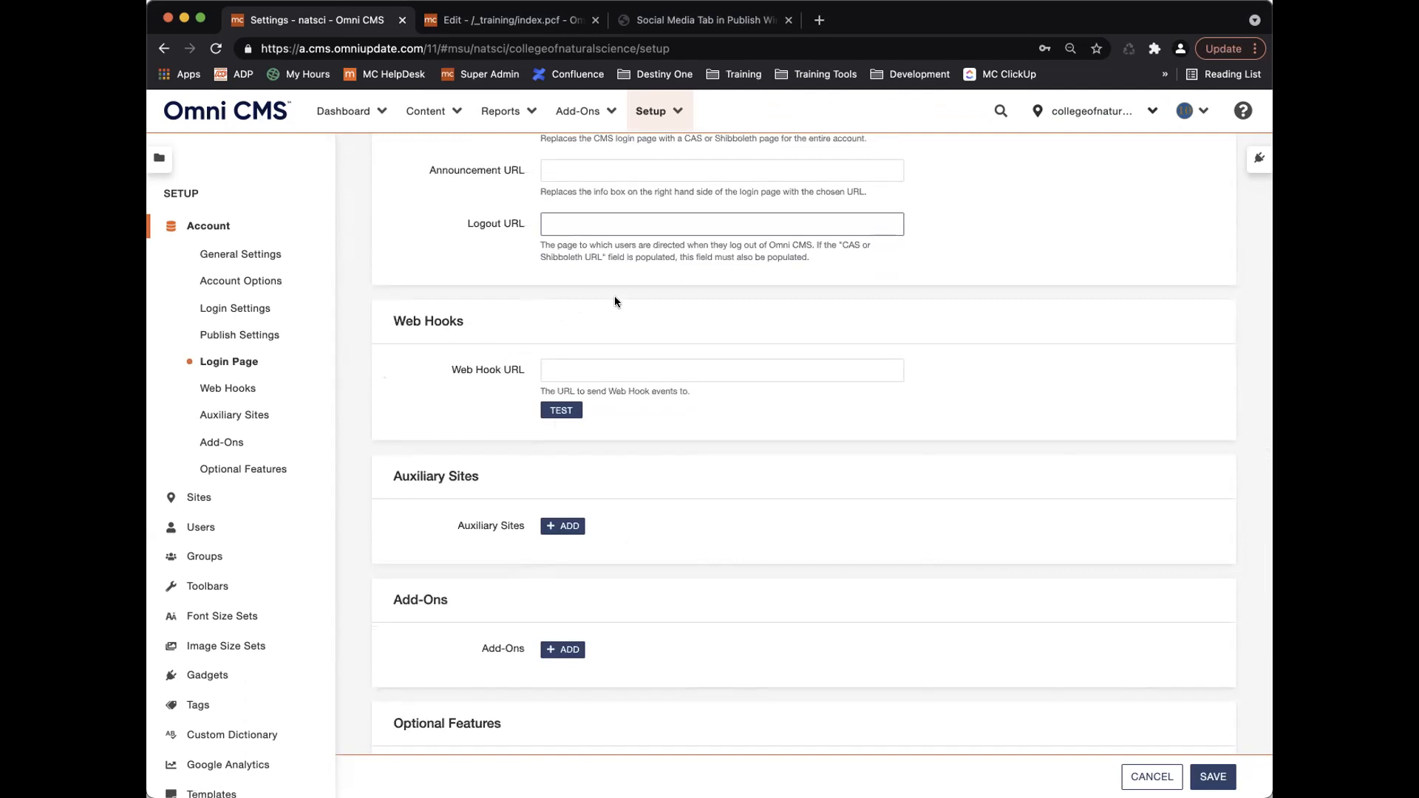
scroll(636, 293, "up", 4)
scroll(641, 296, "up", 2)
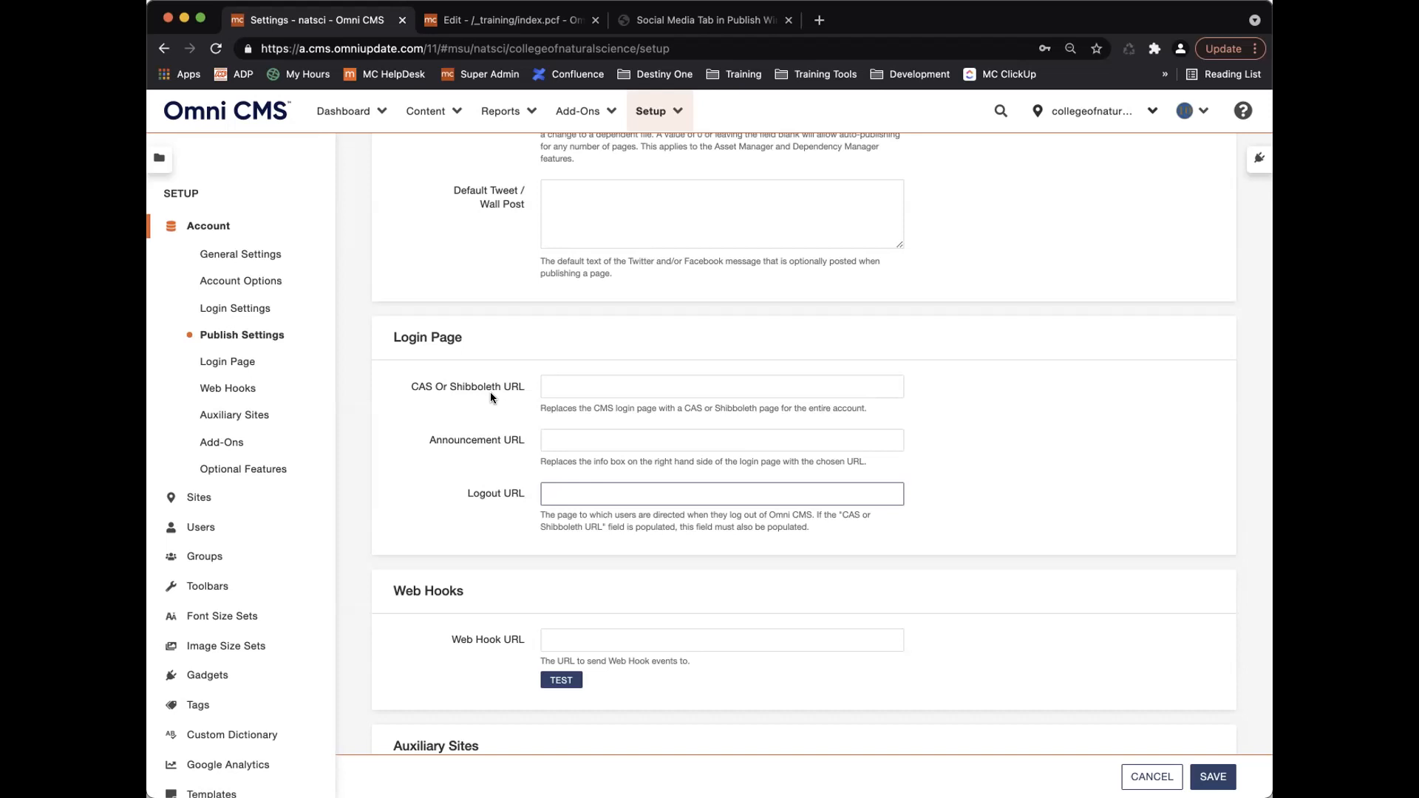
scroll(486, 414, "down", 5)
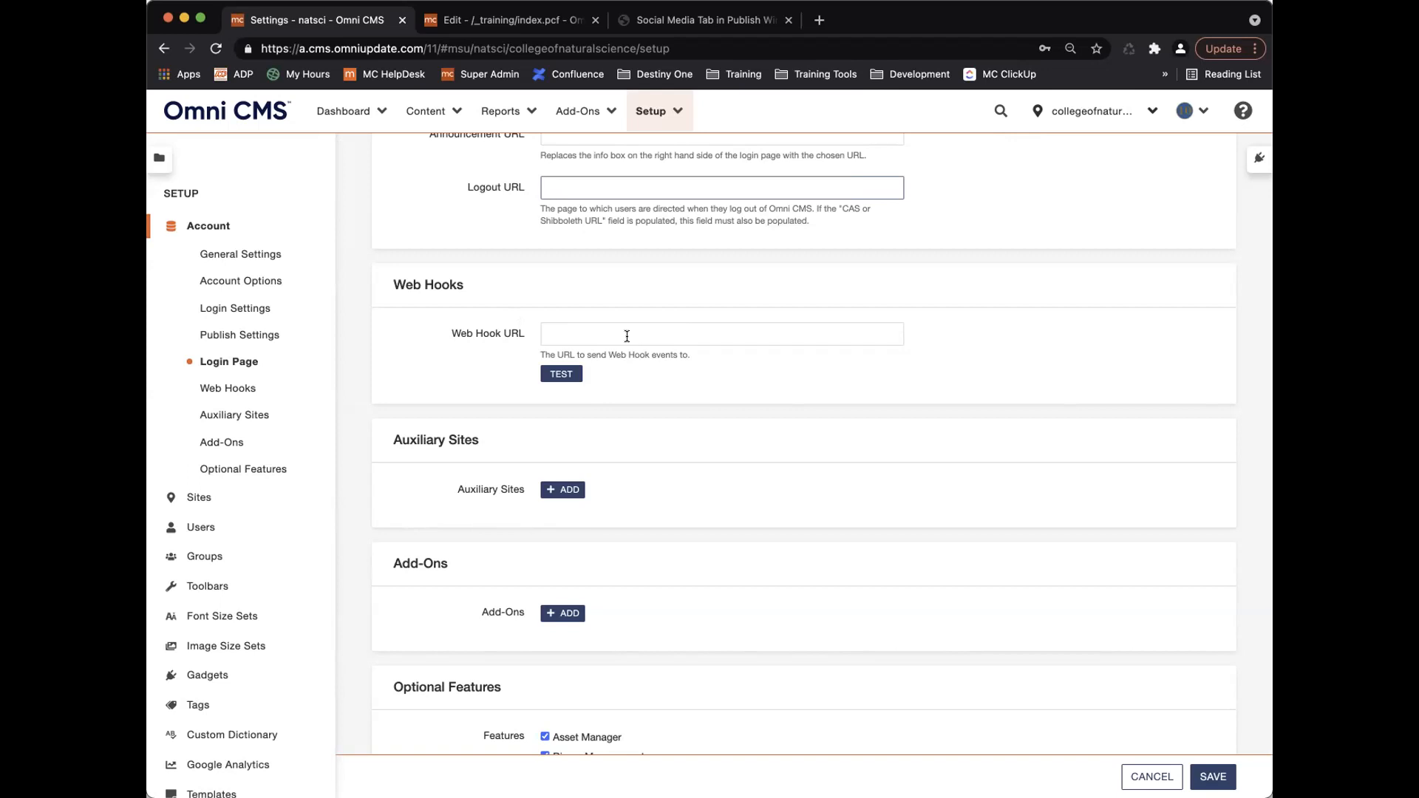
scroll(636, 368, "down", 5)
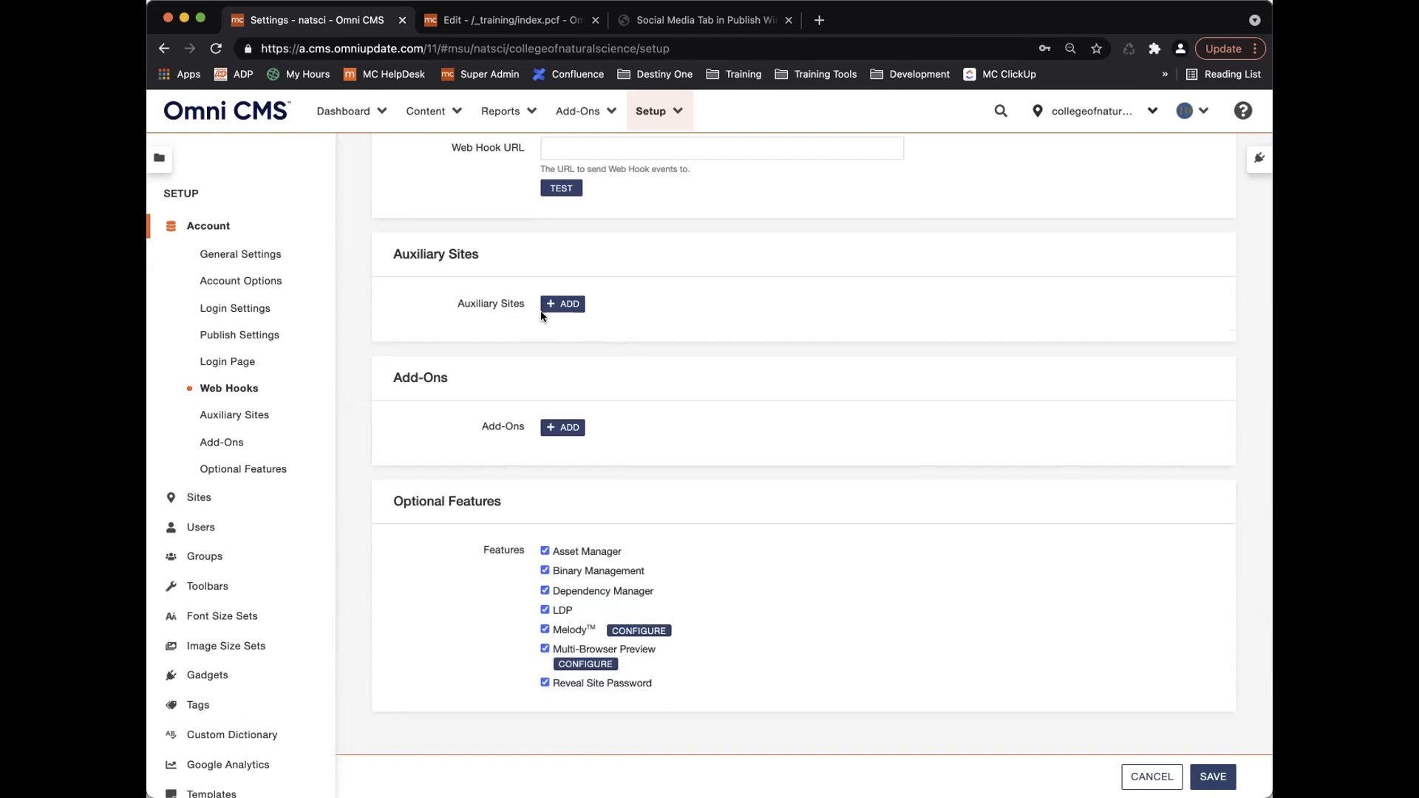
left_click(561, 305)
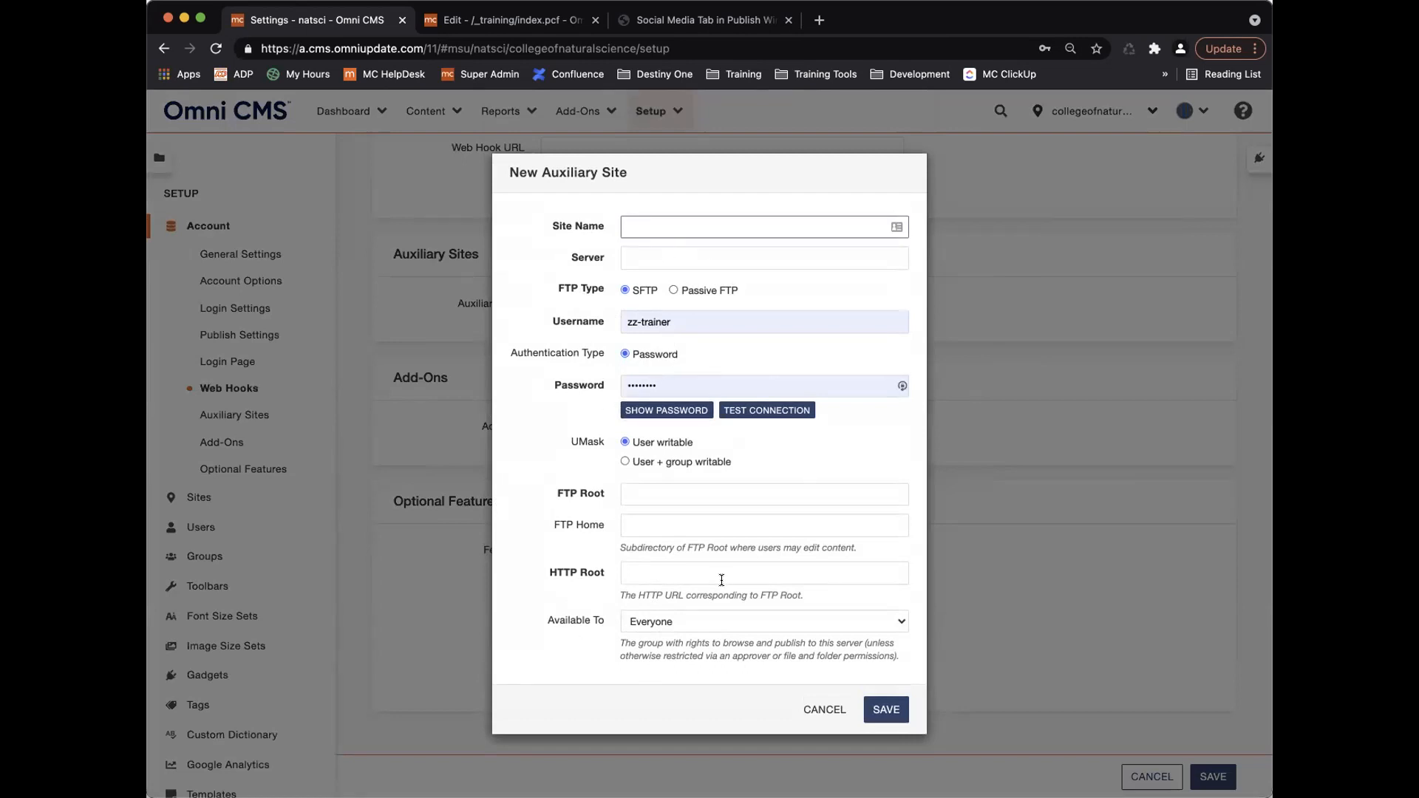
left_click(823, 710)
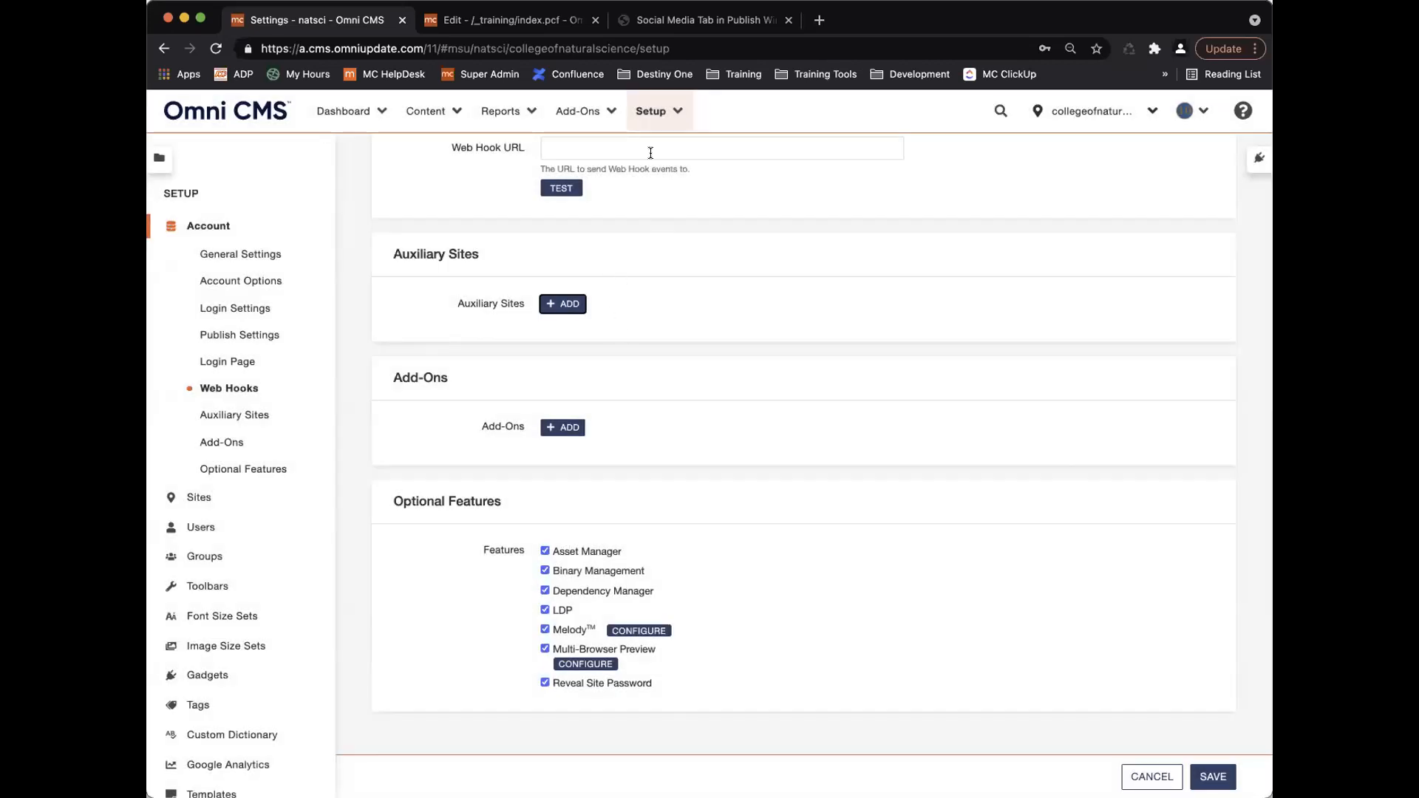
left_click(520, 22)
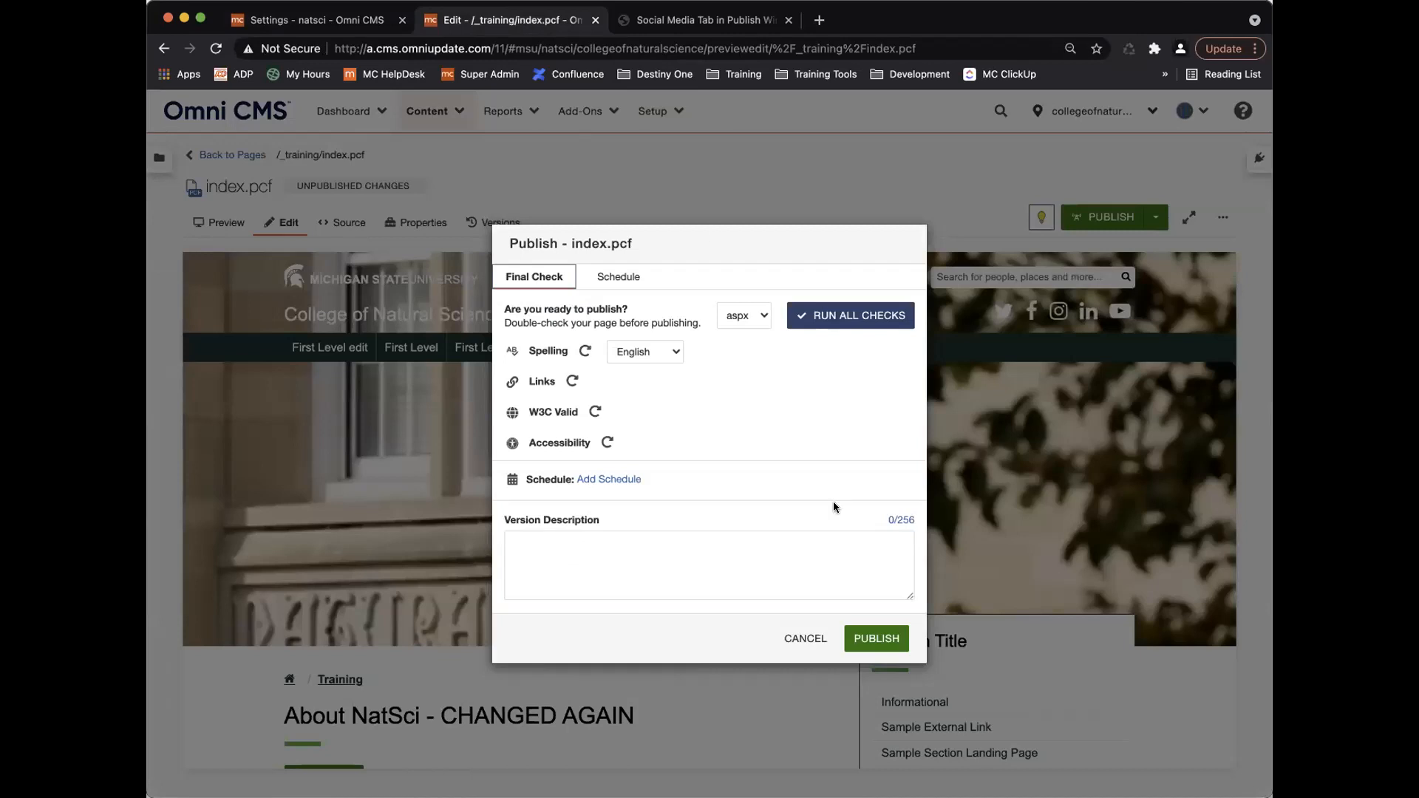
left_click(805, 637)
scroll(410, 486, "down", 3)
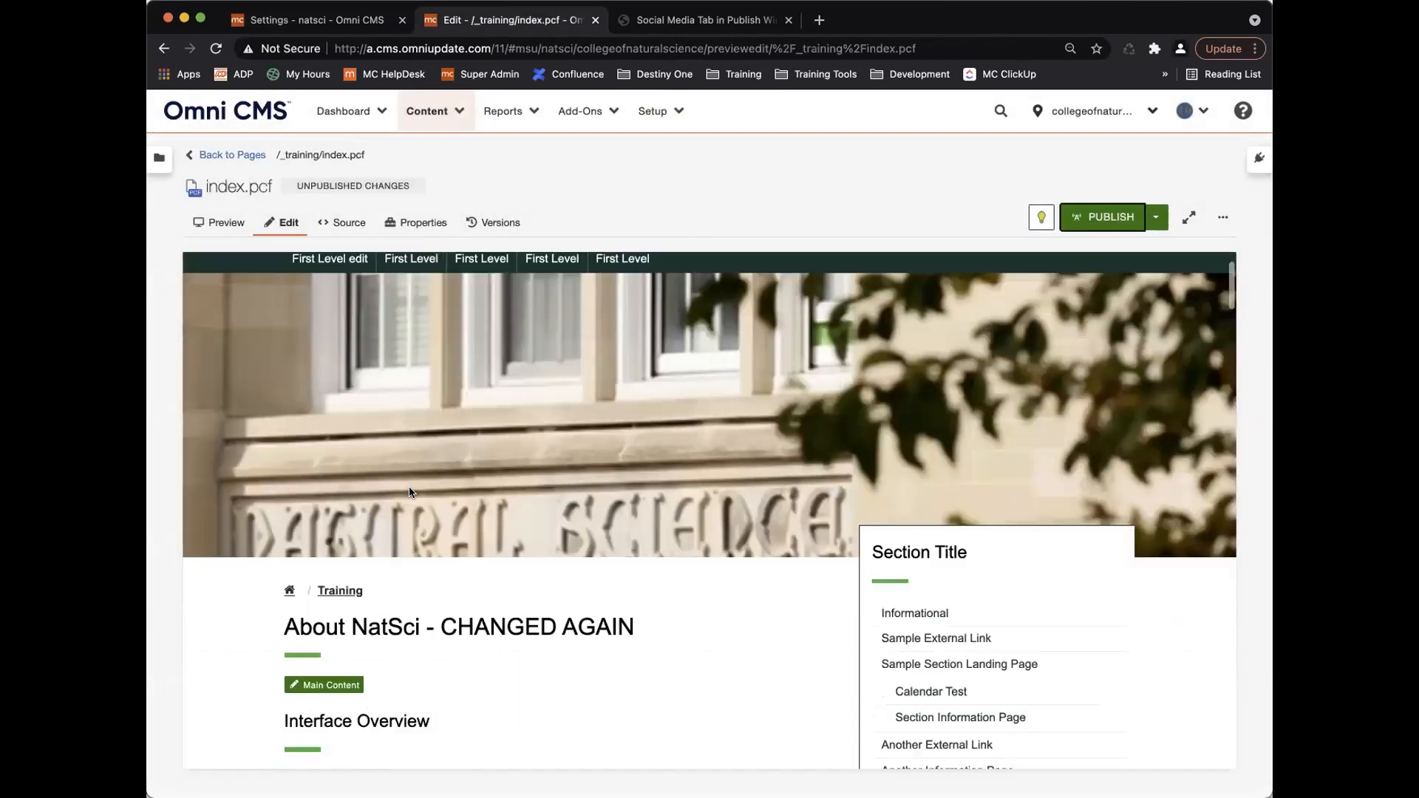
left_click(327, 568)
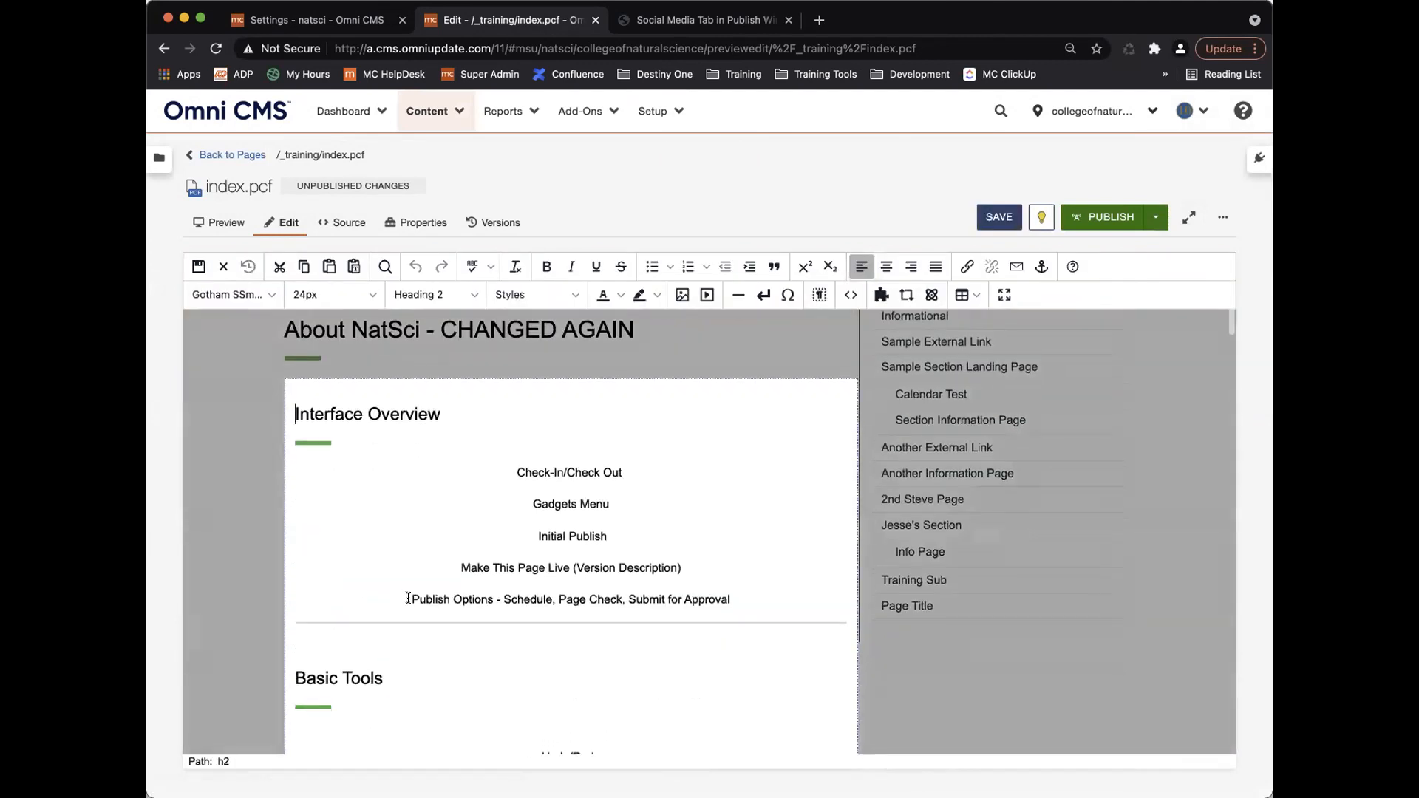
left_click(409, 598)
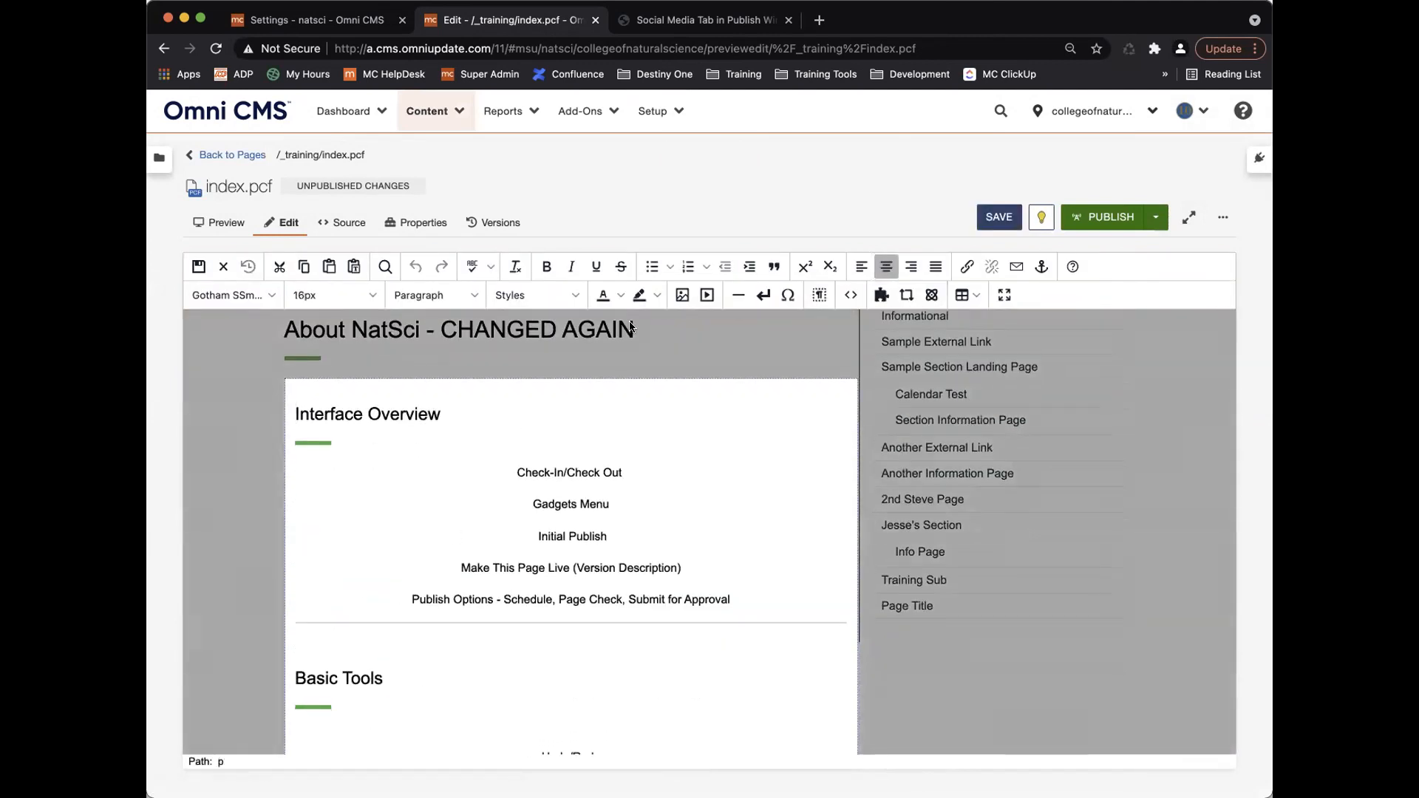
left_click(682, 294)
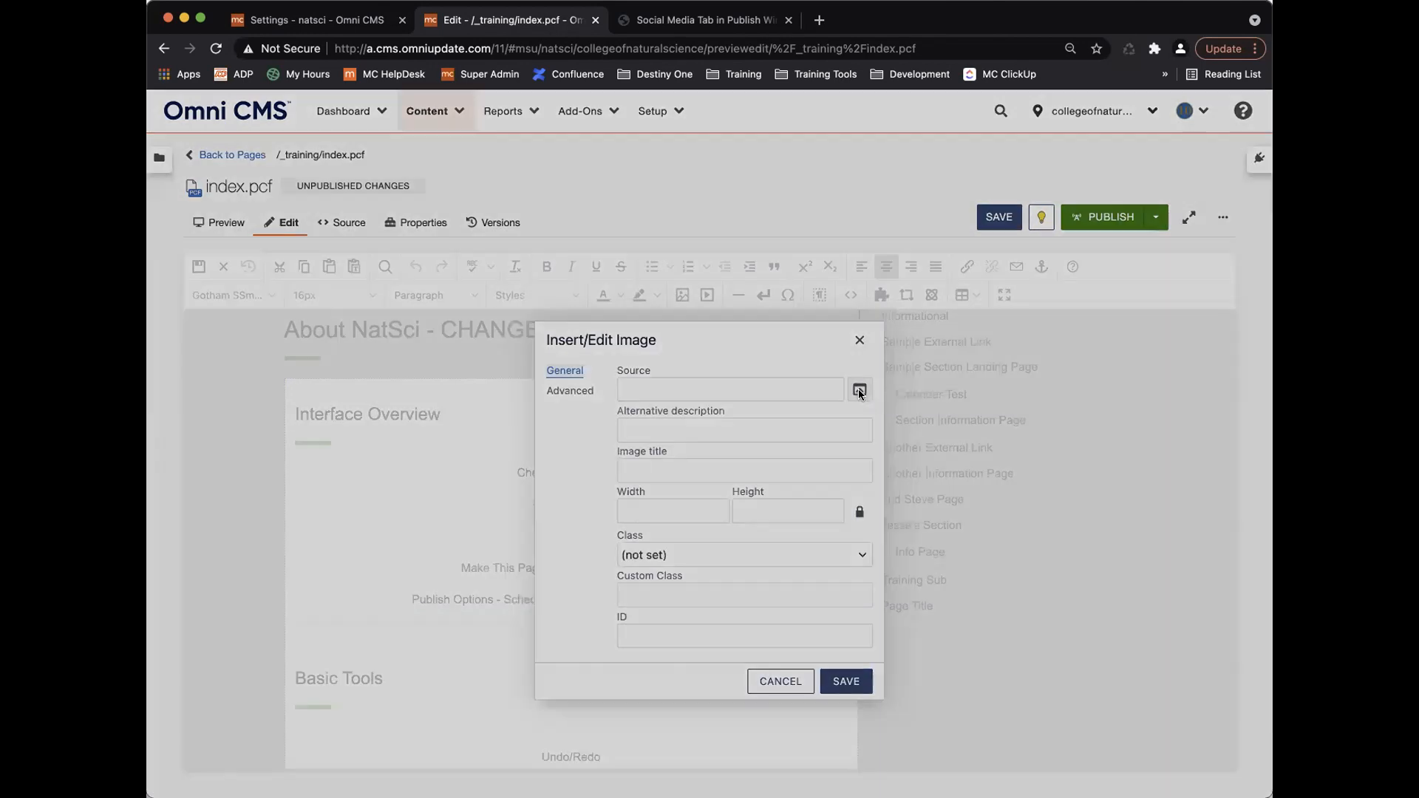
left_click(858, 390)
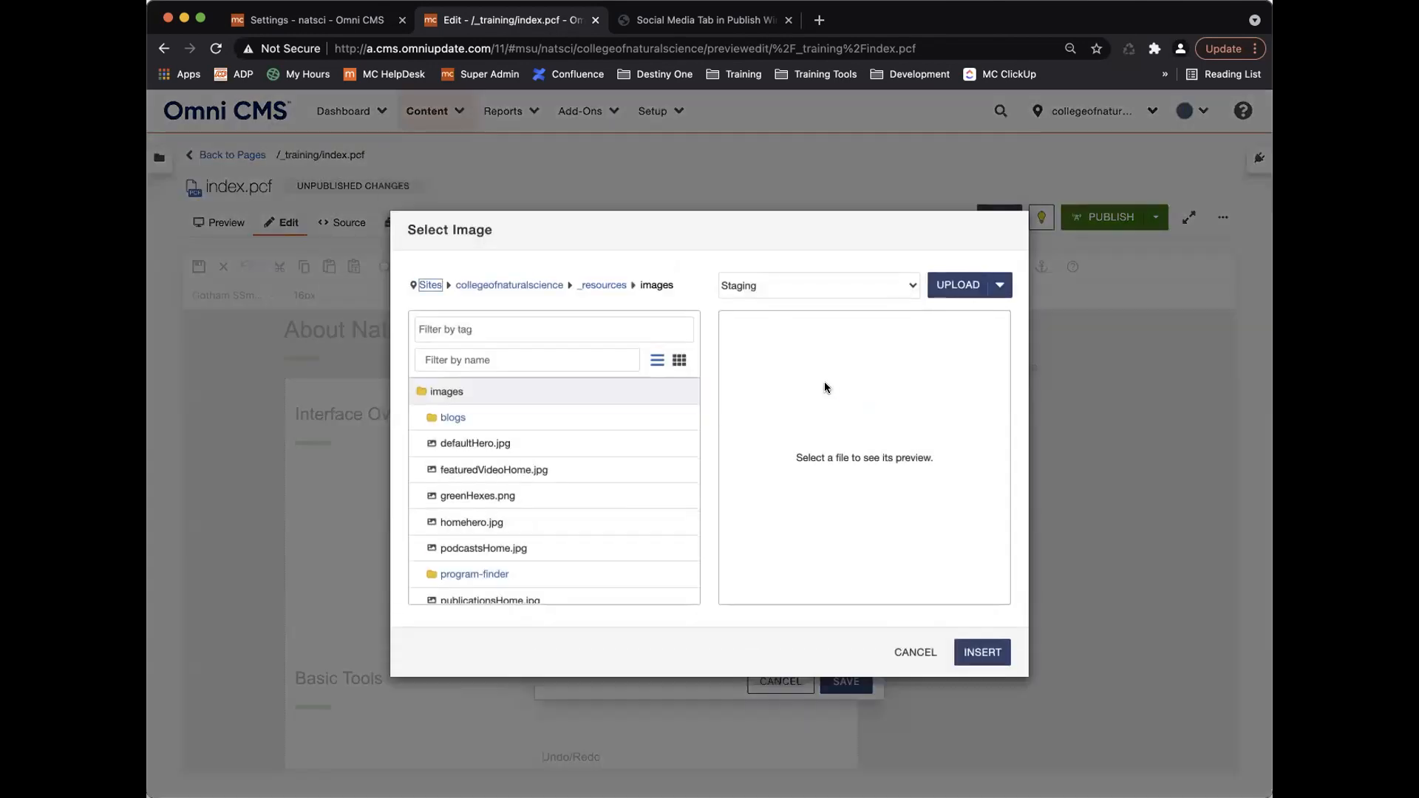
left_click(787, 285)
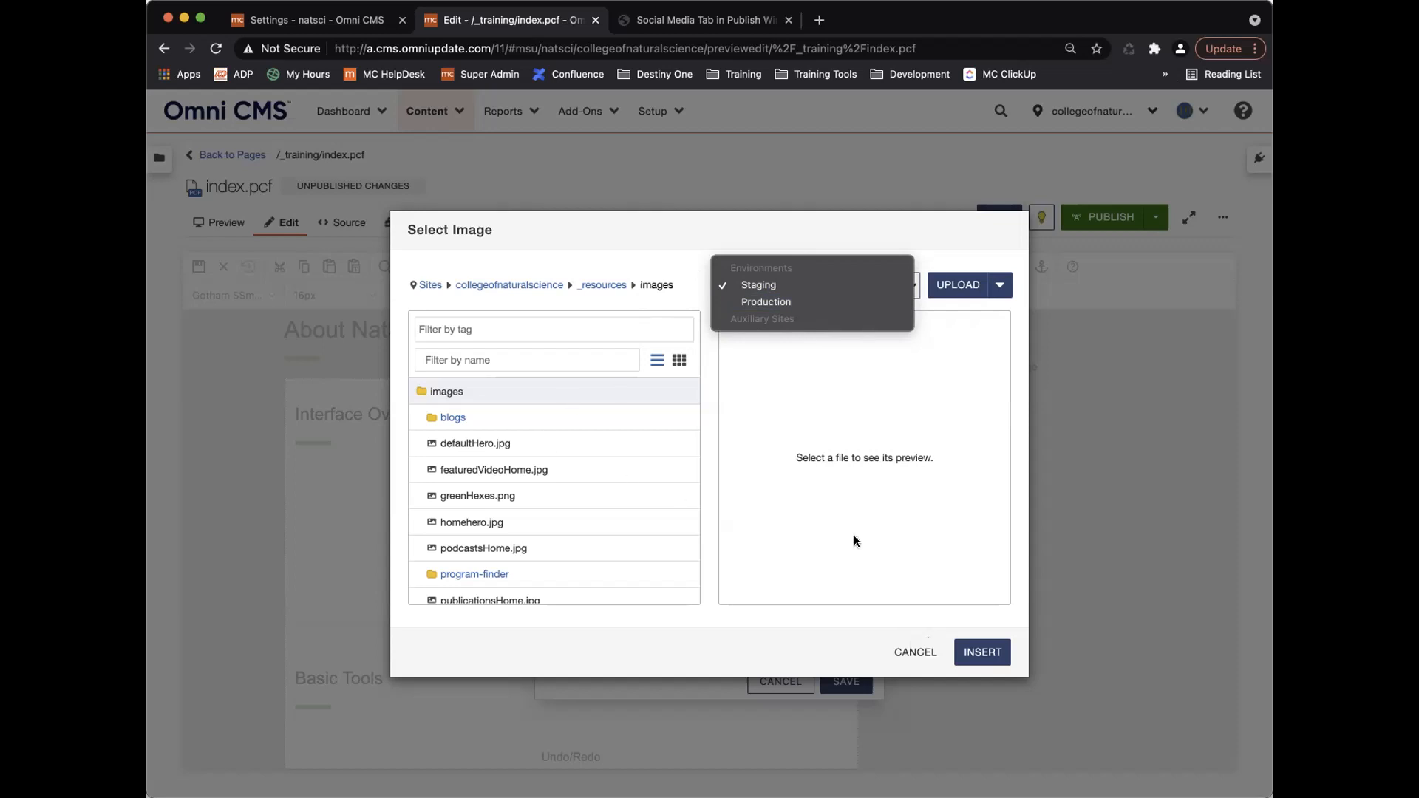
left_click(905, 652)
left_click(906, 652)
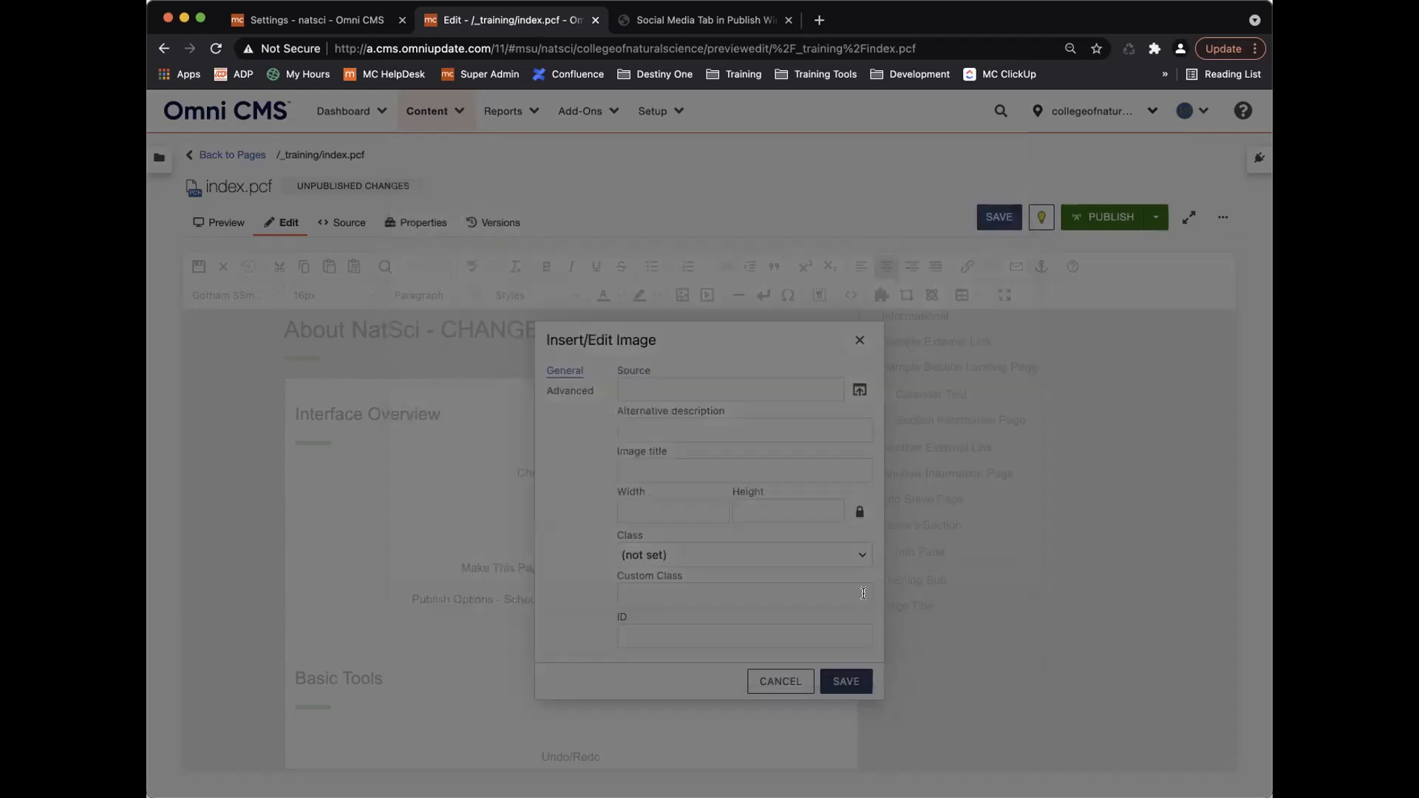
left_click(340, 28)
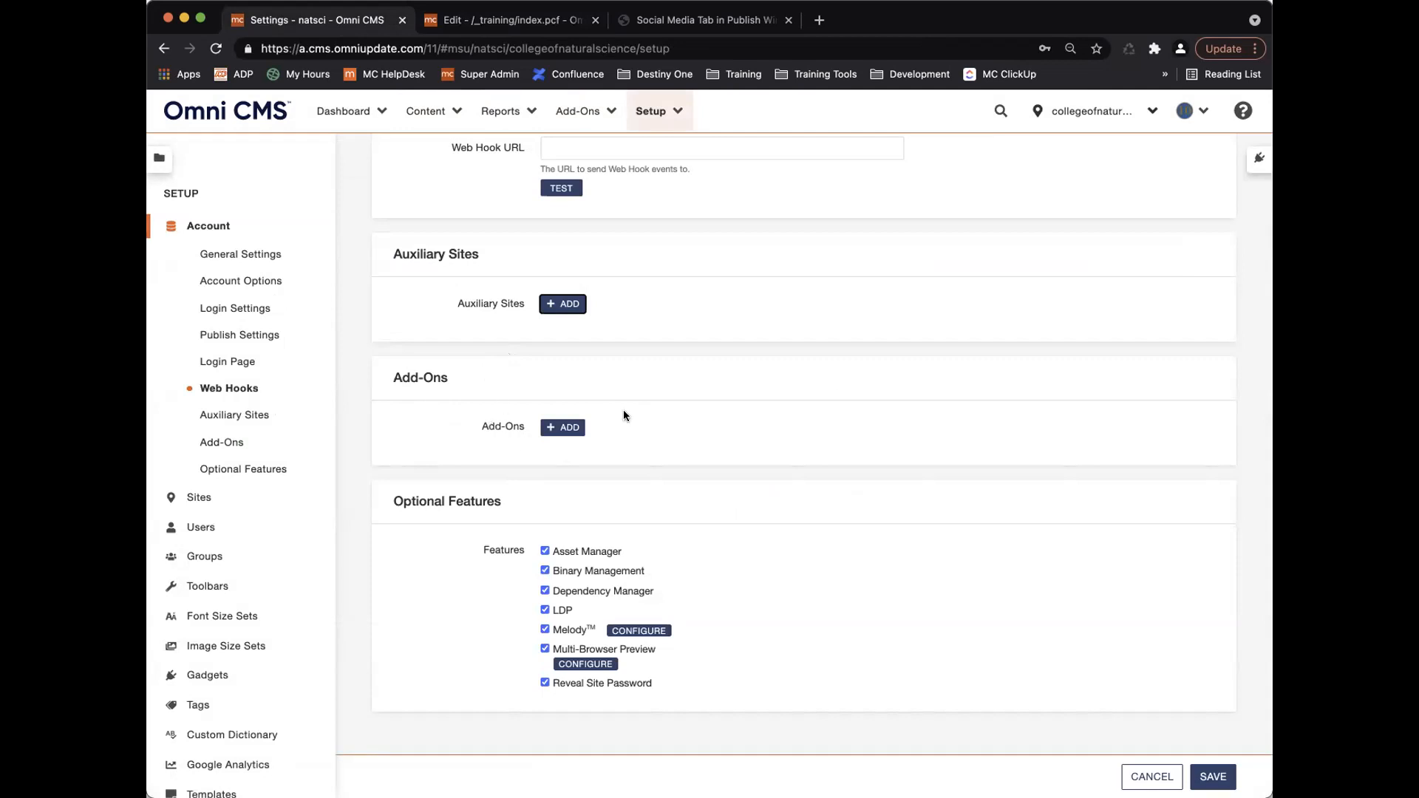
Check the top-bar Add-Ons list, then bring up an empty New Add-On form under Add-Ons.
left_click(587, 112)
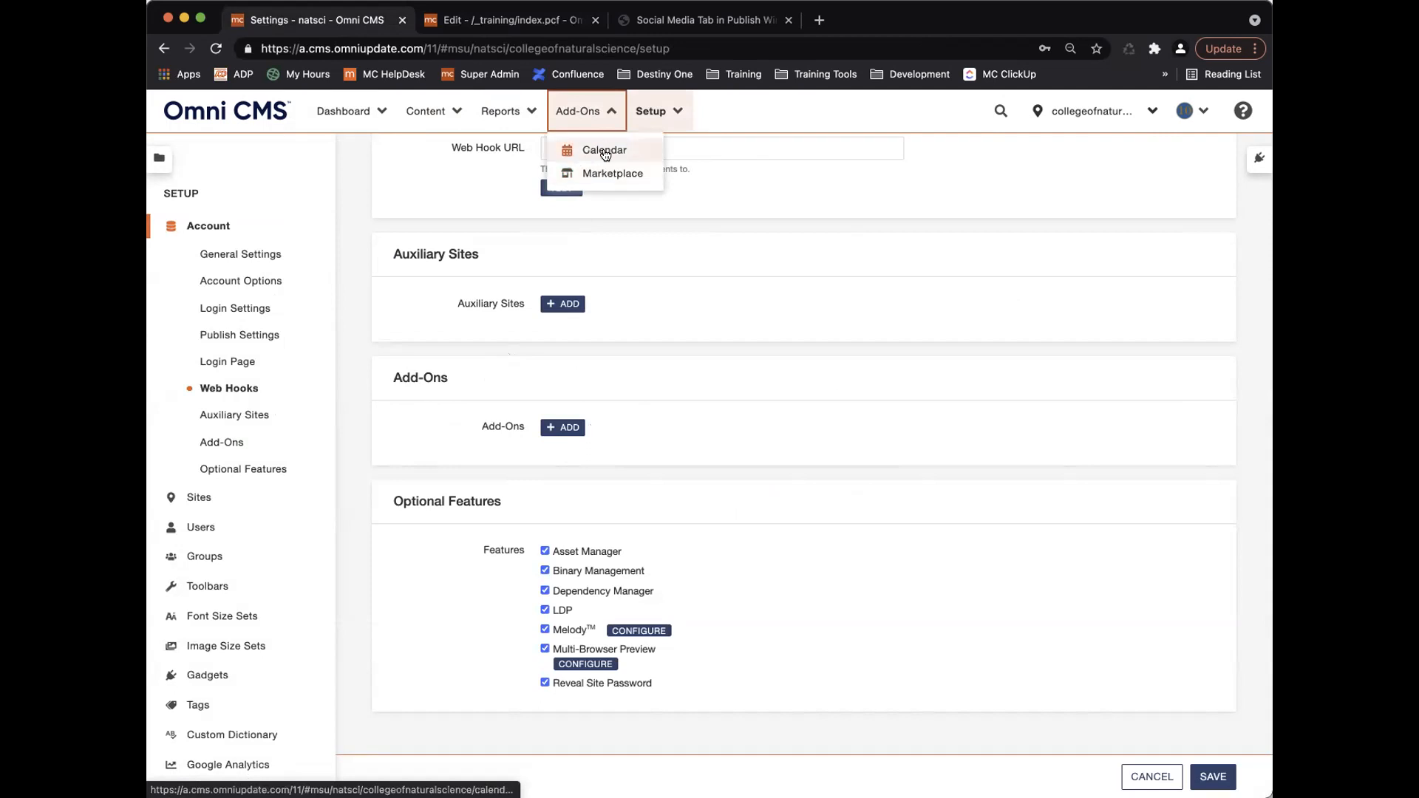
left_click(584, 112)
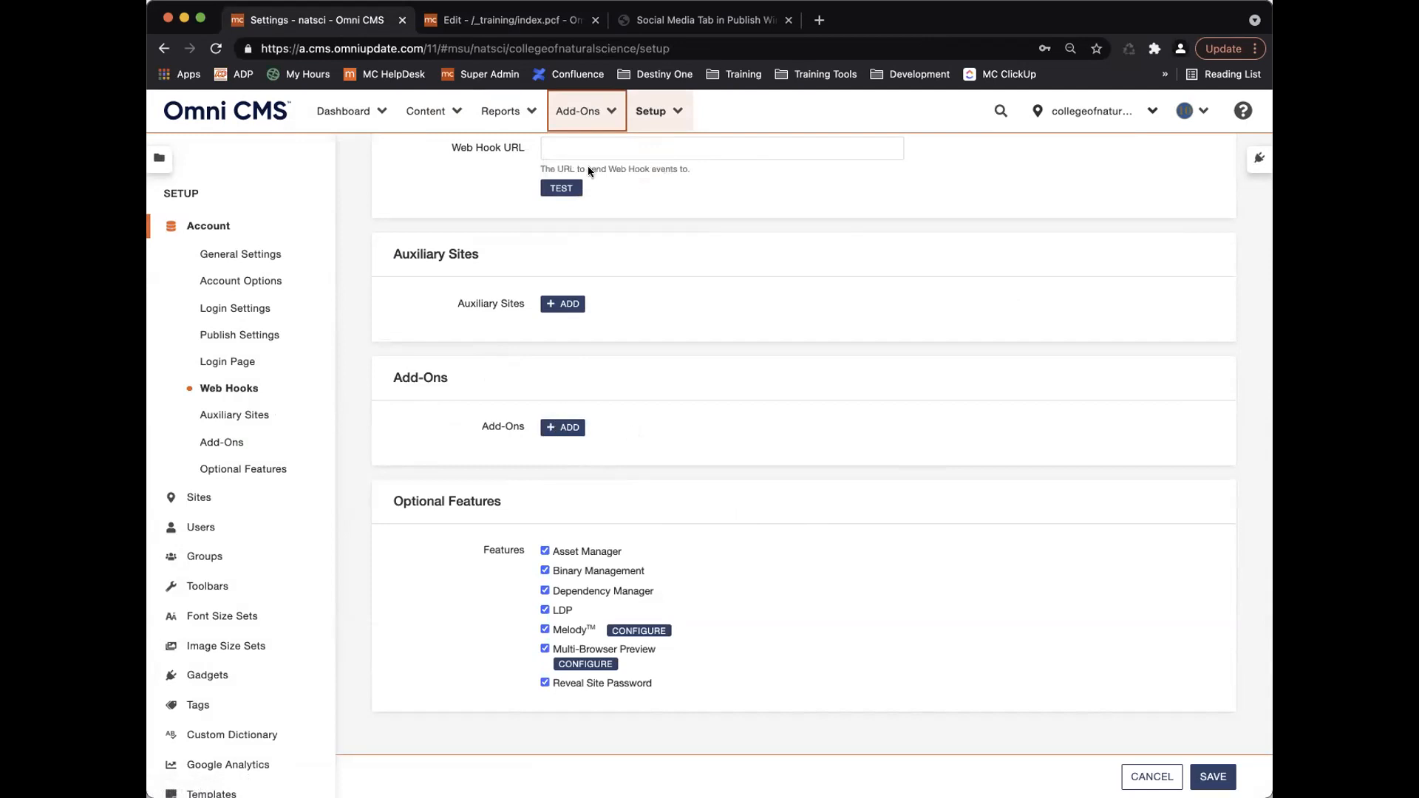
left_click(567, 428)
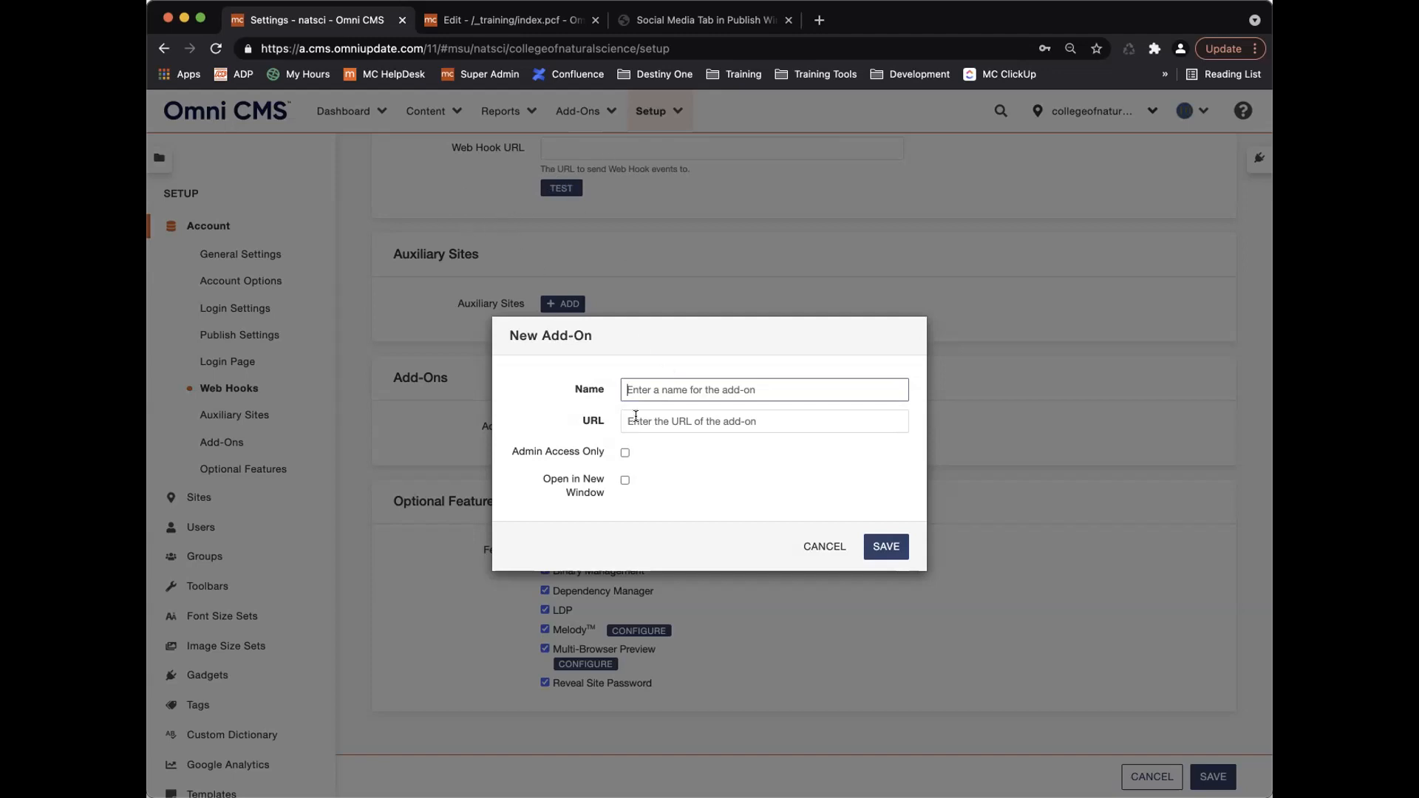
type("Google")
left_click(709, 422)
type("www")
key("BackSpace")
key("BackSpace")
type("h")
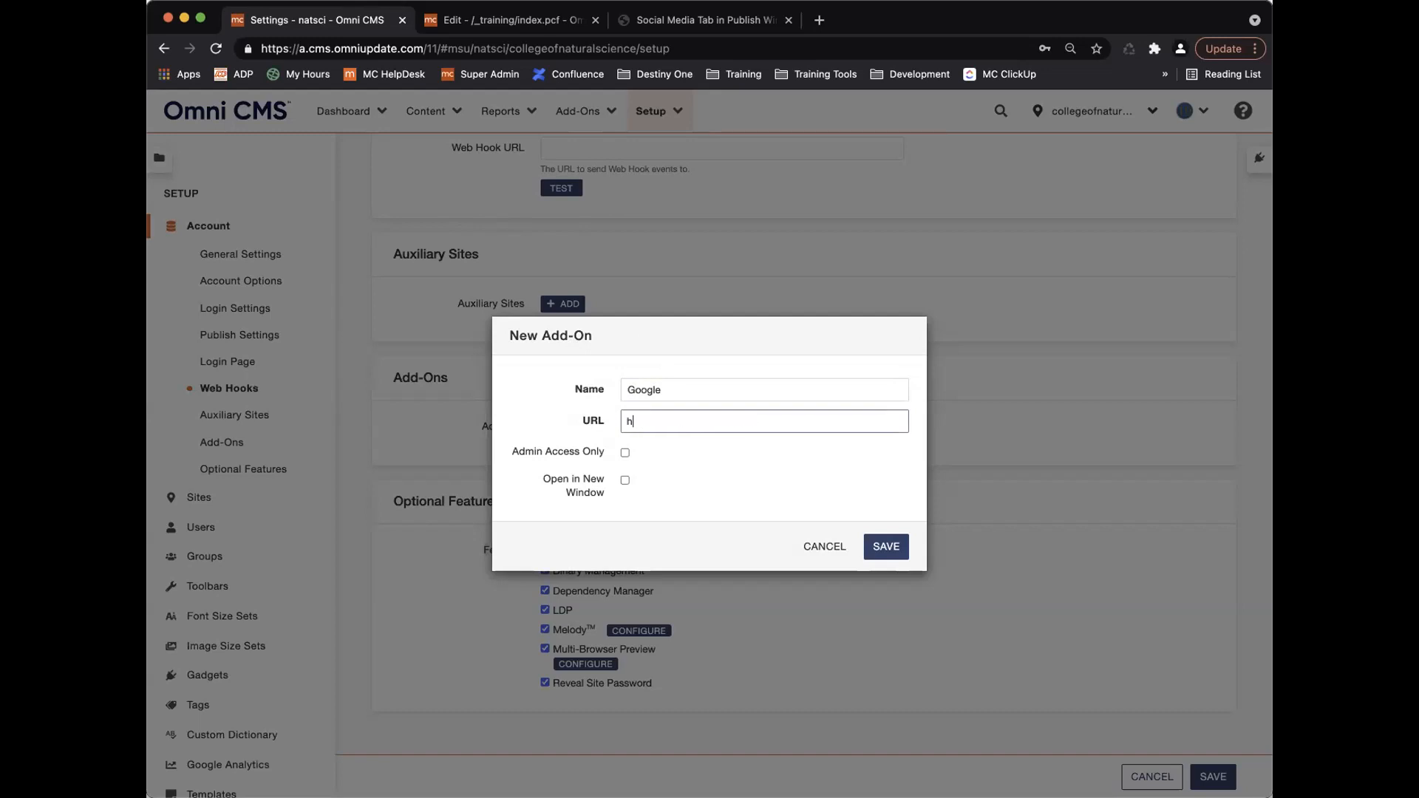
type("ttps://www.google.com")
left_click(624, 480)
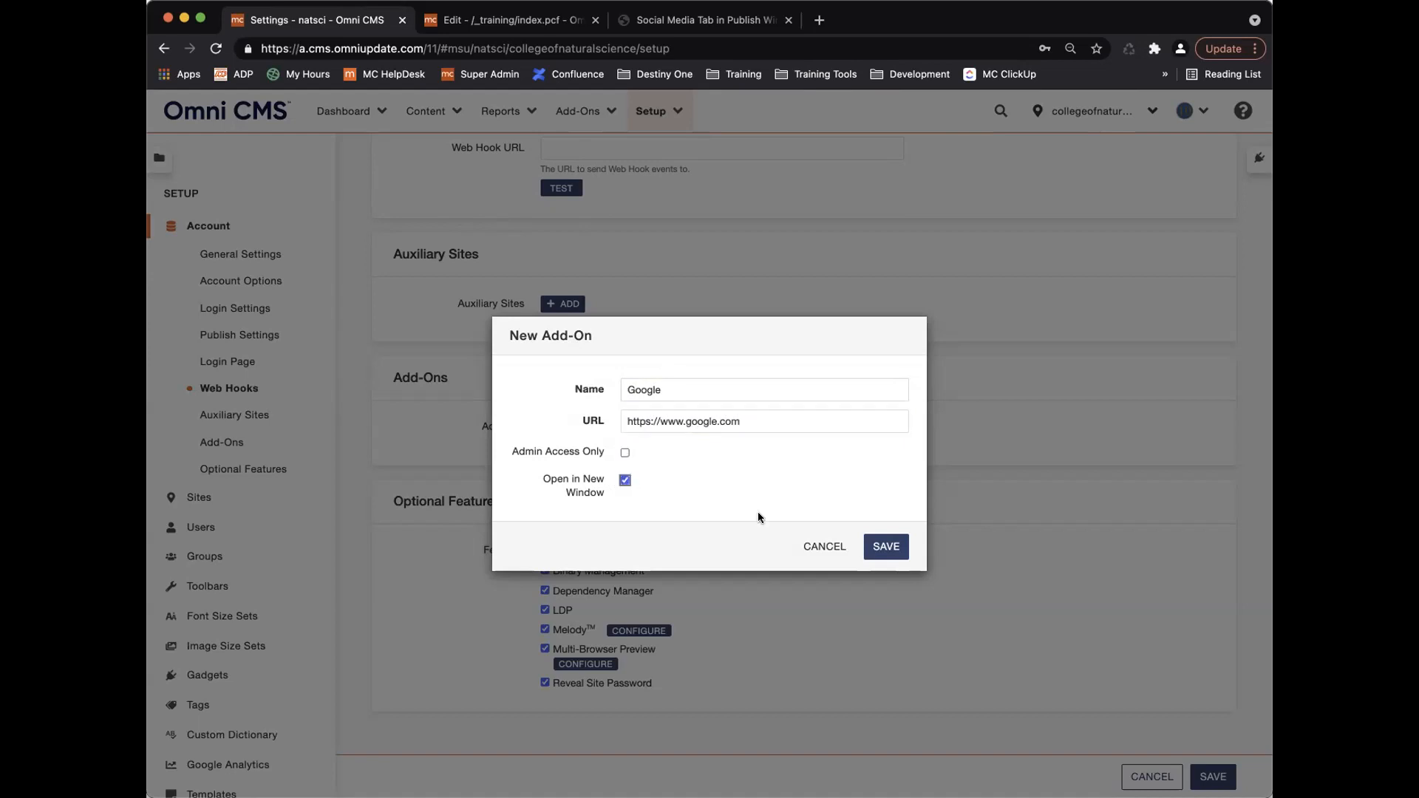
left_click(886, 547)
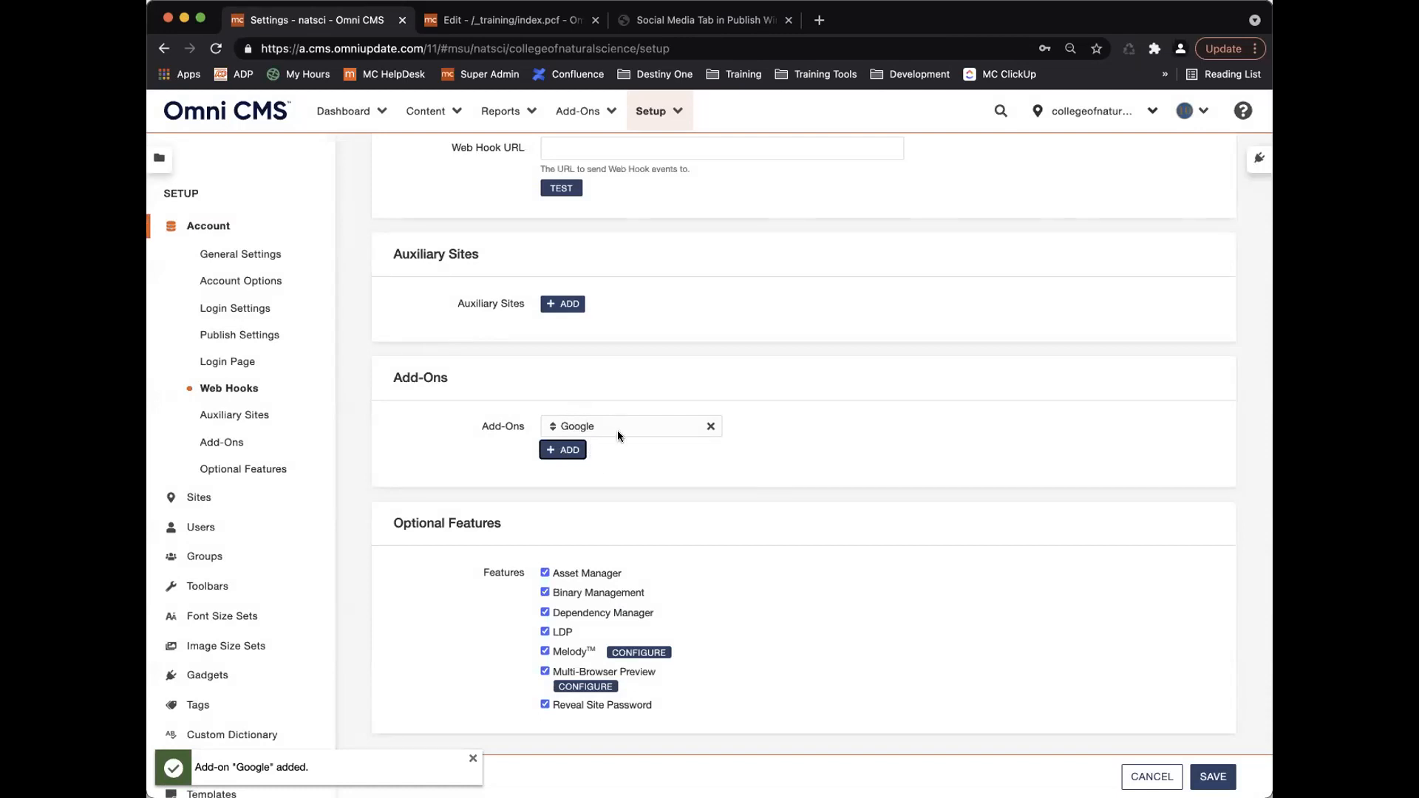
Confirm Google appears in the Add-Ons list, then delete the Google add-on and confirm.
left_click(588, 112)
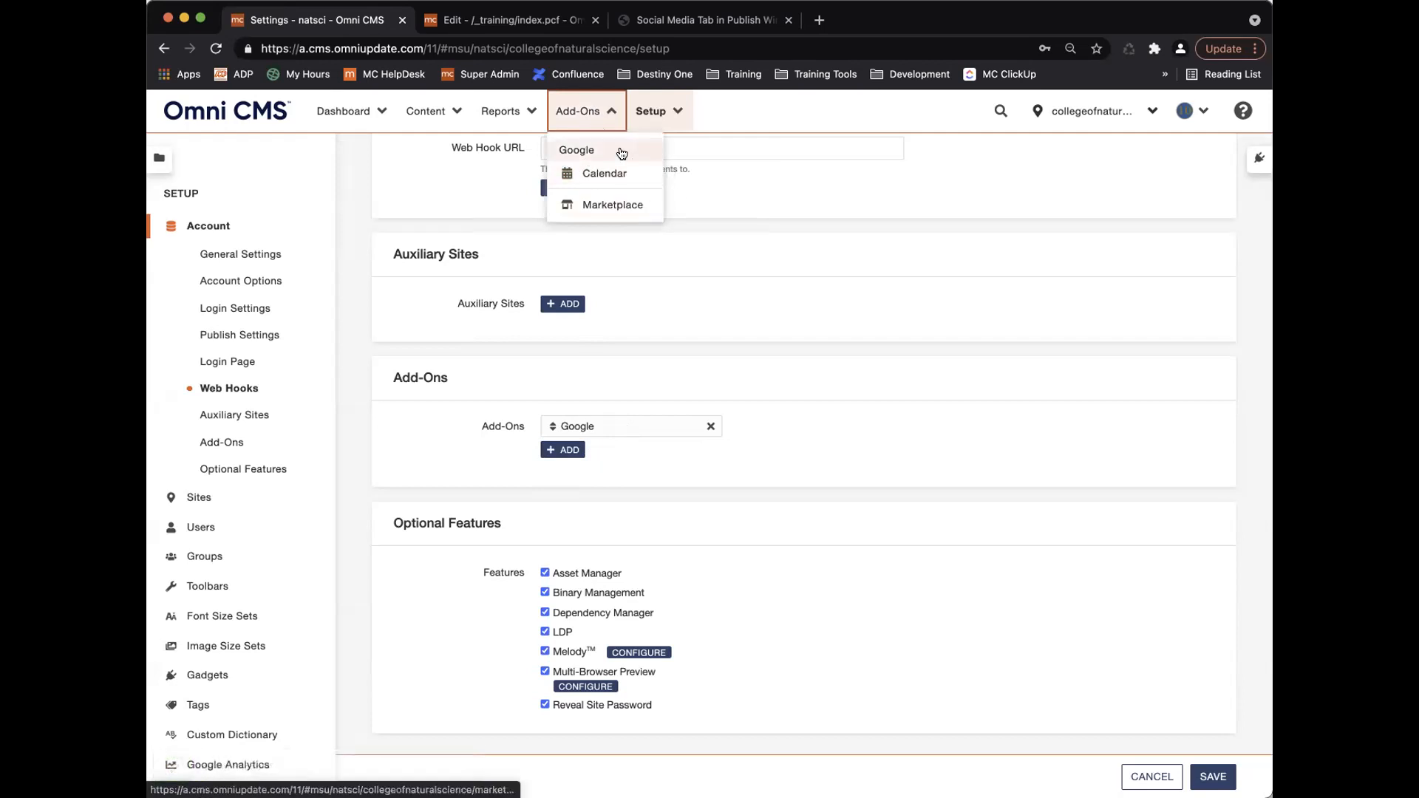
left_click(589, 113)
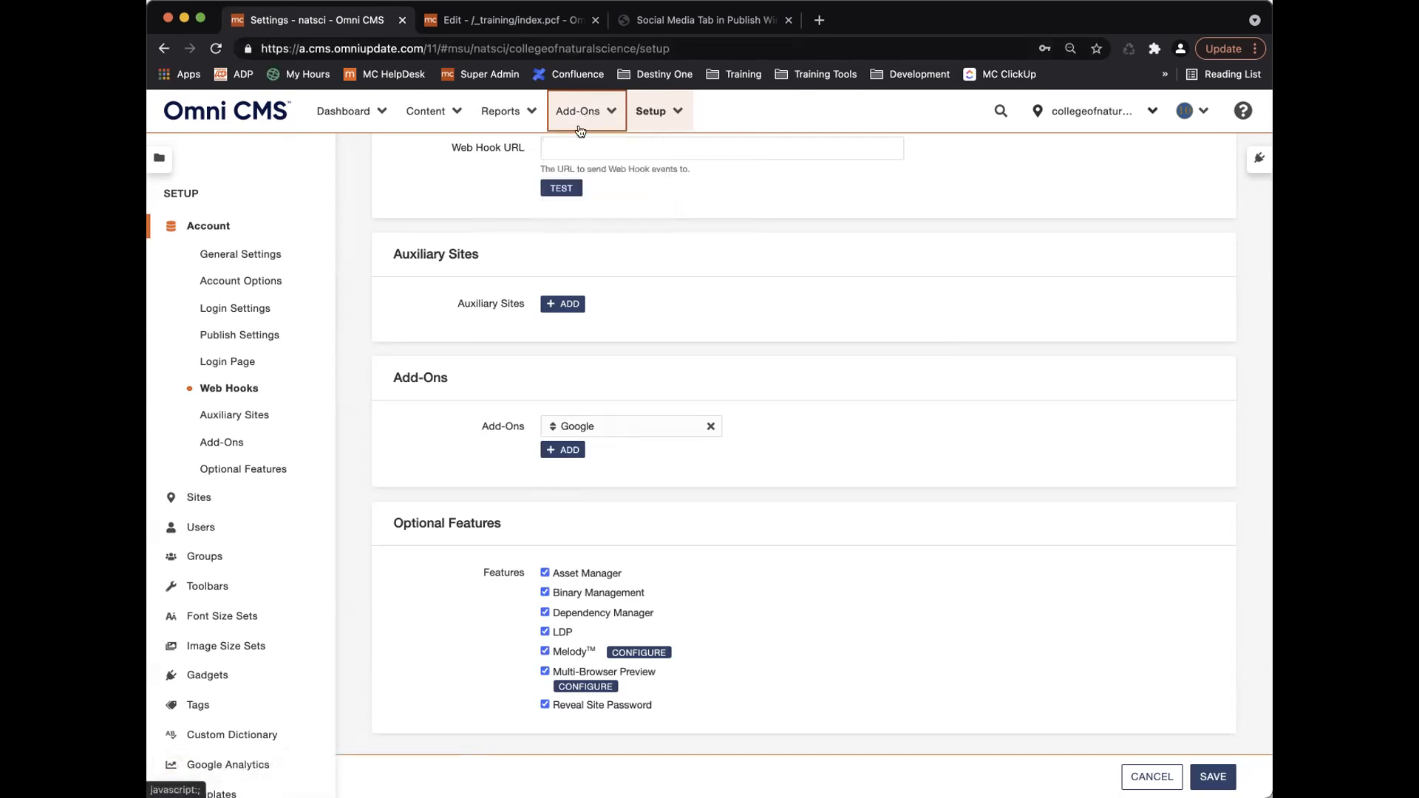
left_click(706, 424)
left_click(880, 493)
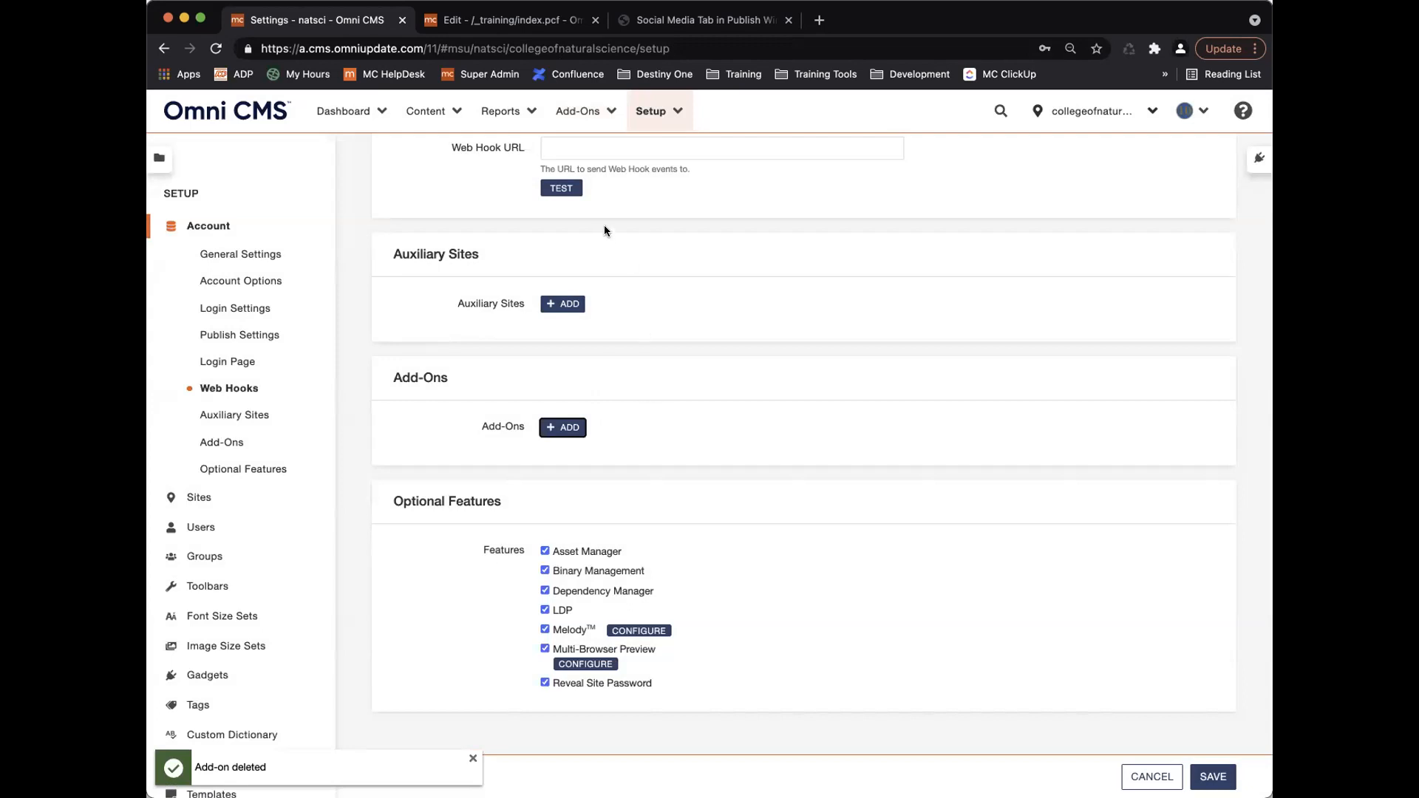
Glance at the Add-Ons list and help menu again, closing each without changes.
left_click(560, 127)
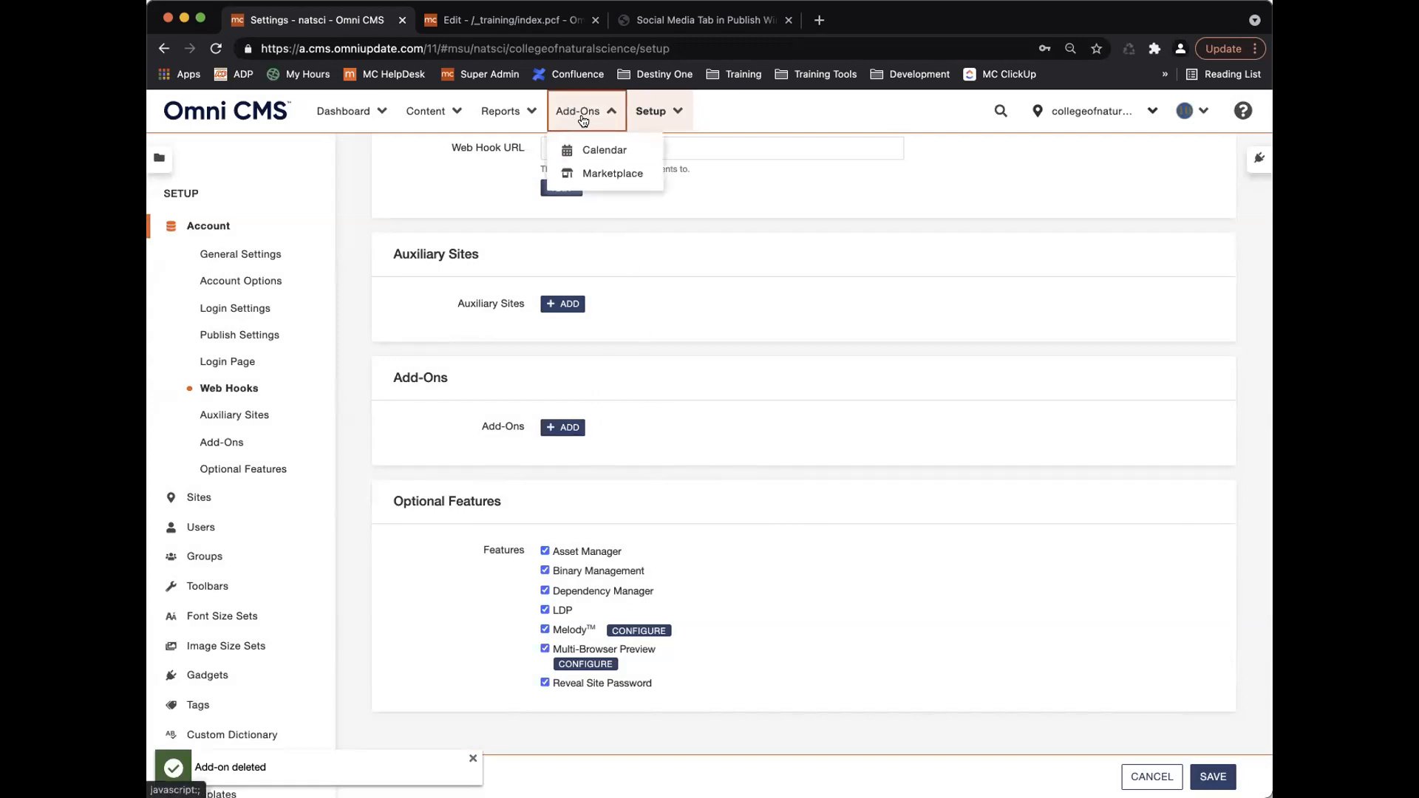
left_click(581, 114)
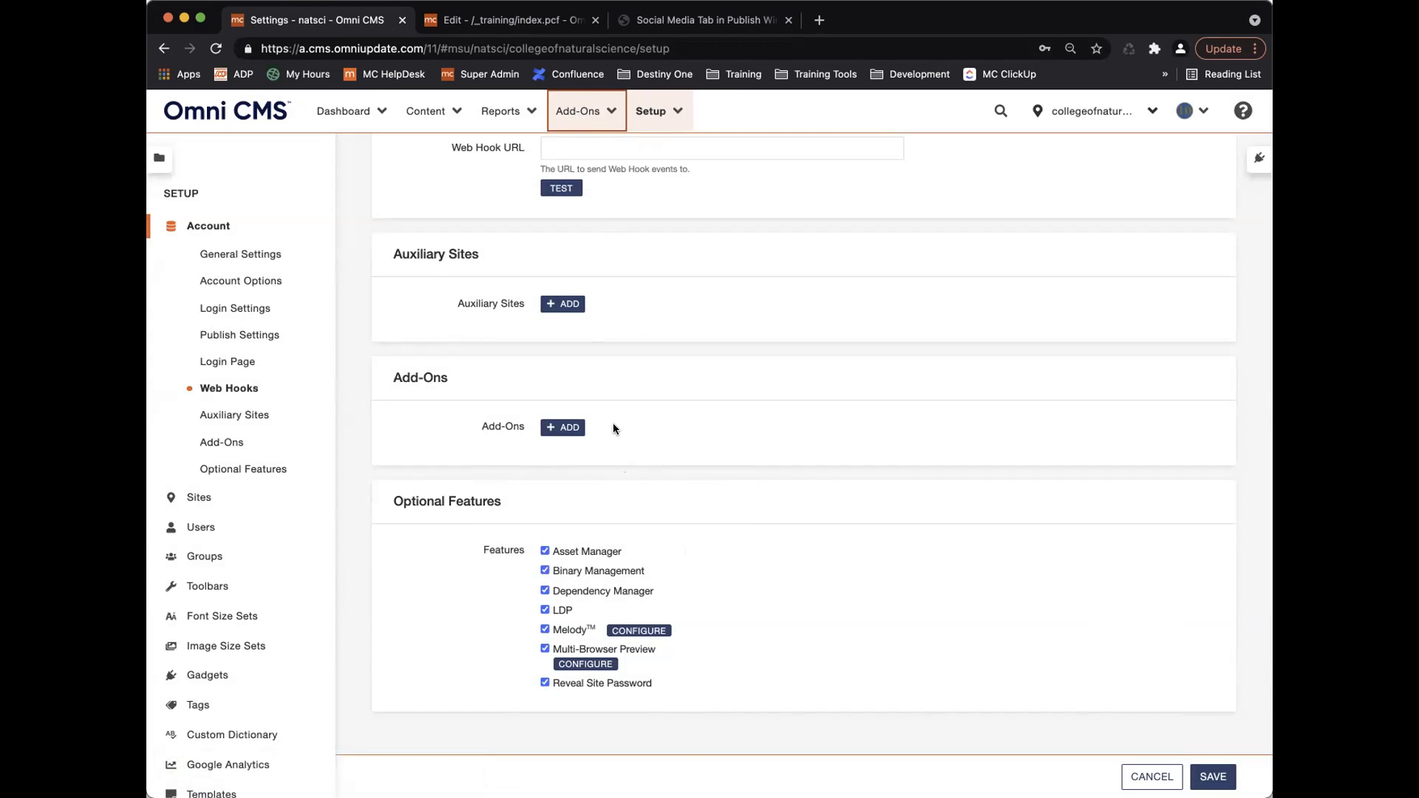
left_click(1229, 117)
left_click(1241, 113)
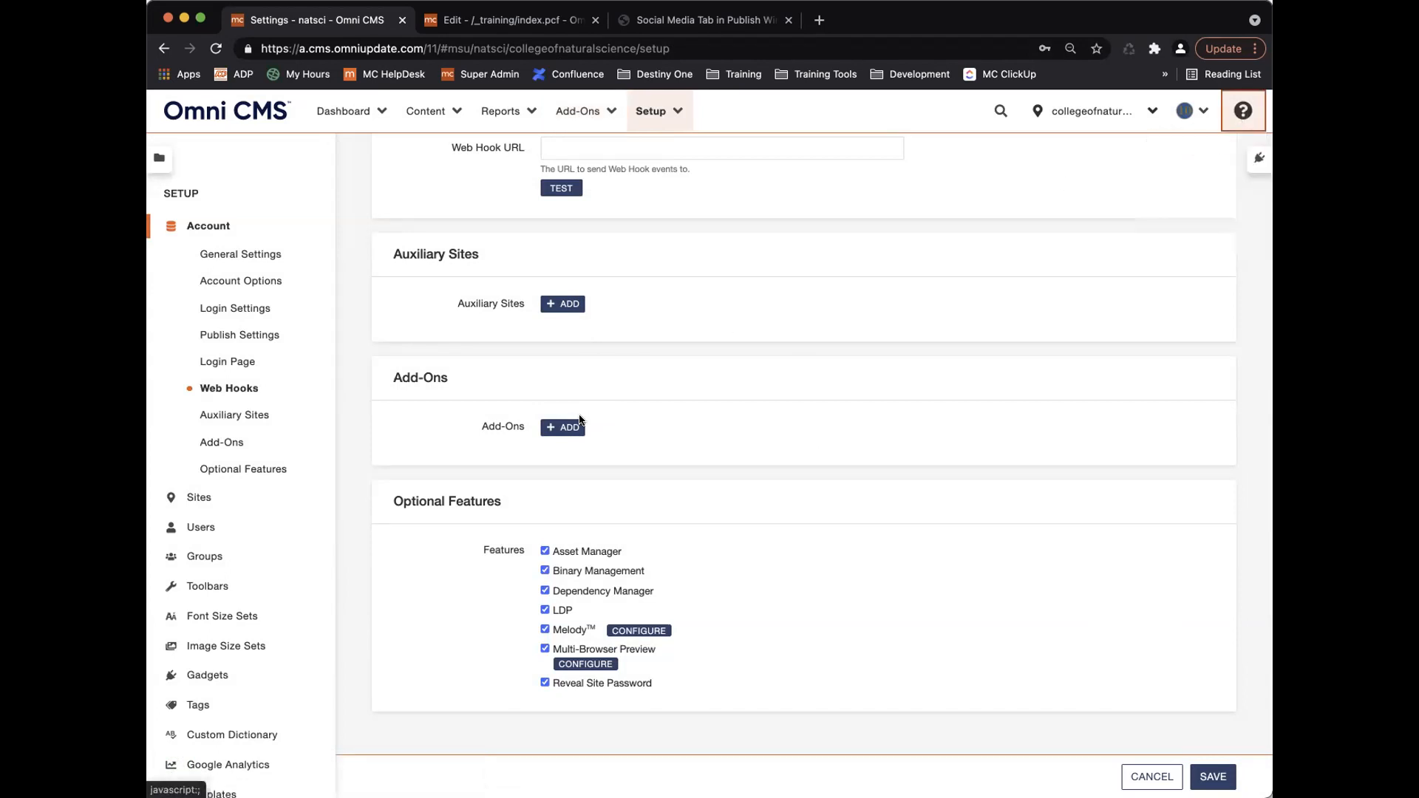
left_click(584, 120)
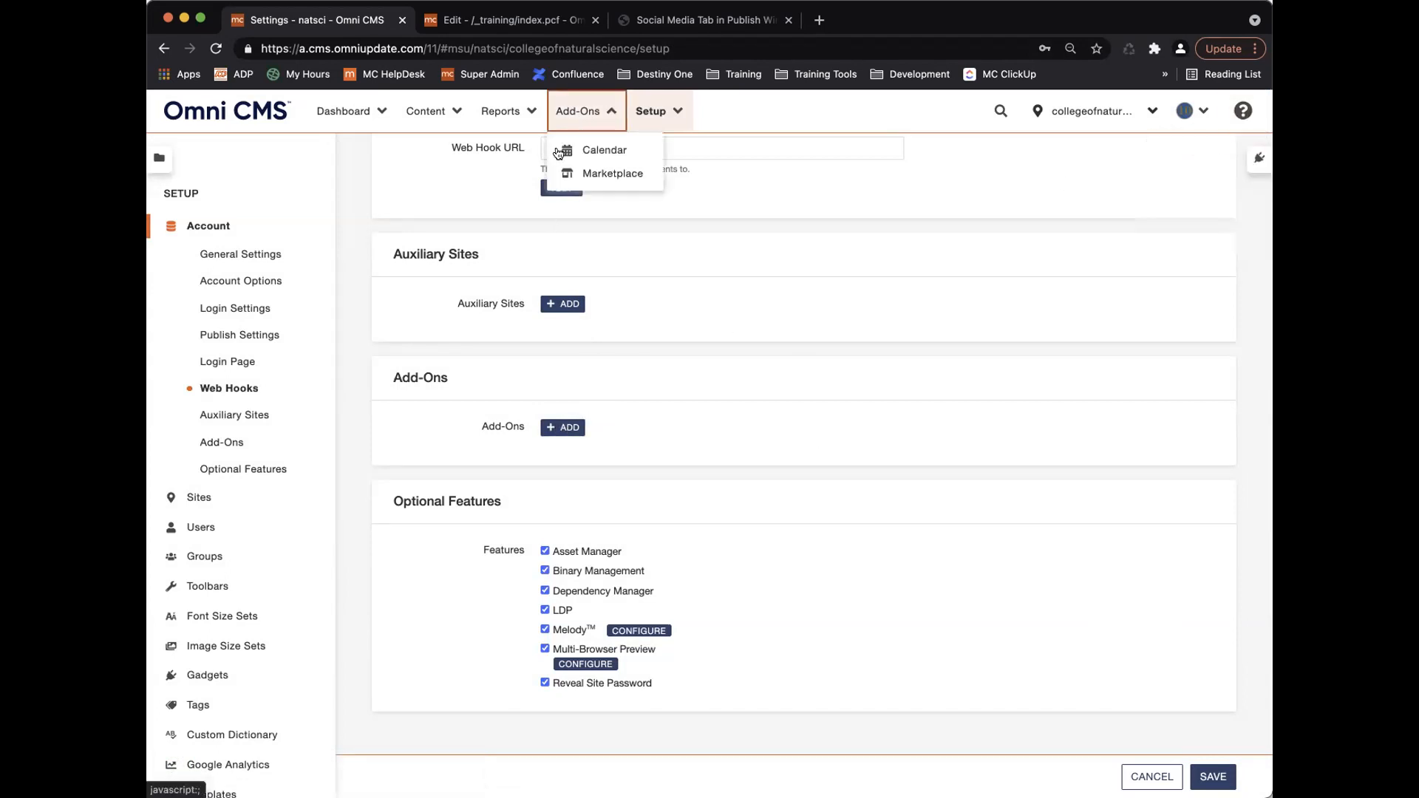
left_click(591, 122)
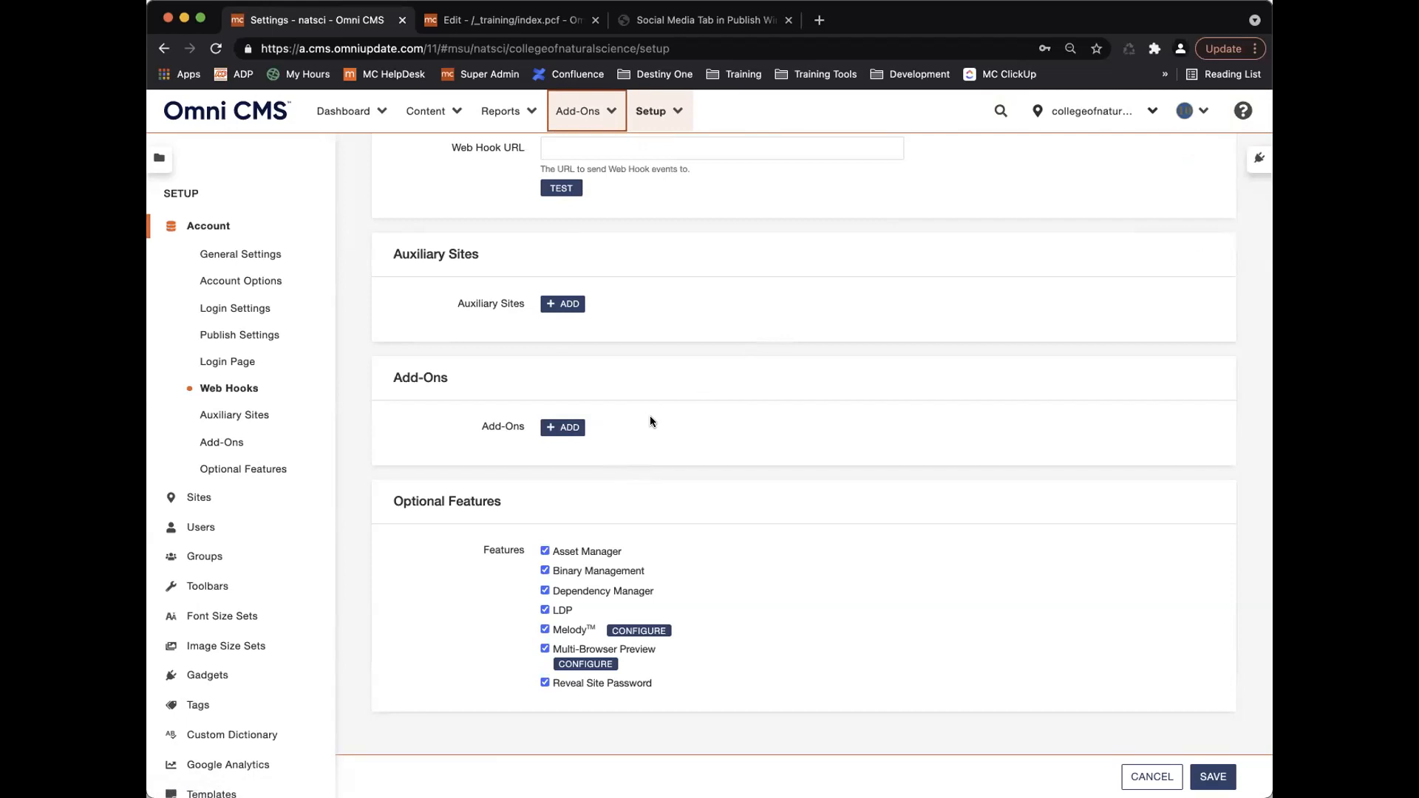
scroll(651, 417, "up", 1)
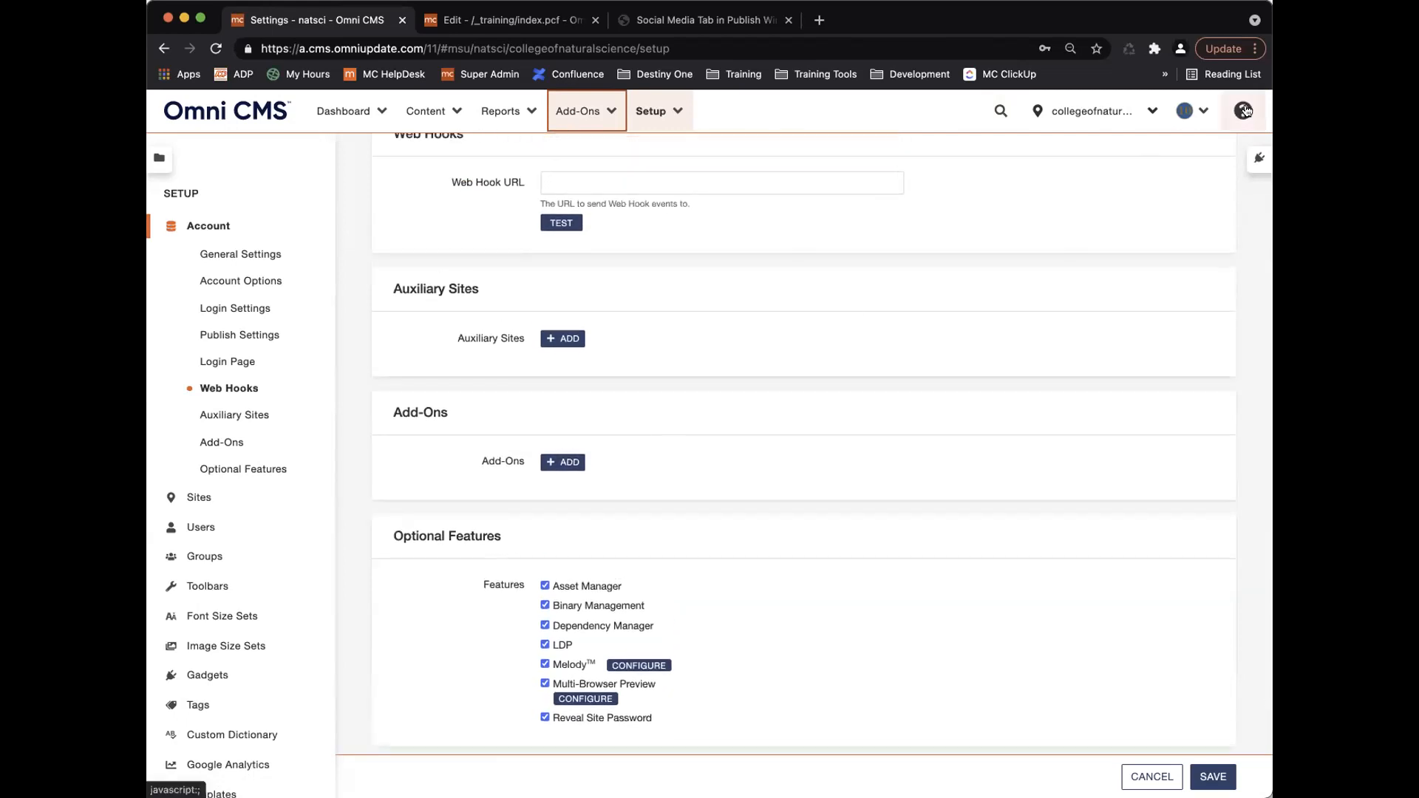
left_click(1244, 110)
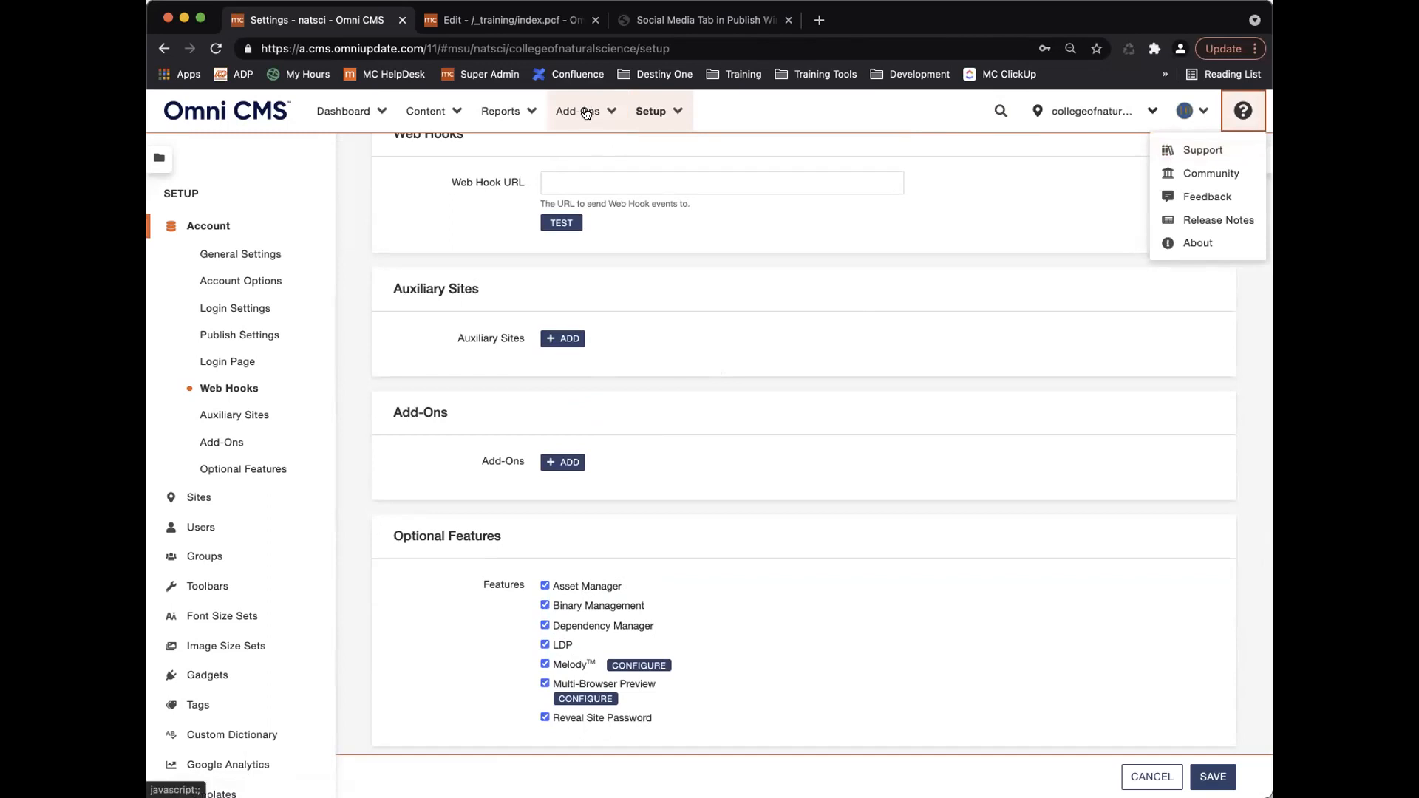
left_click(1245, 111)
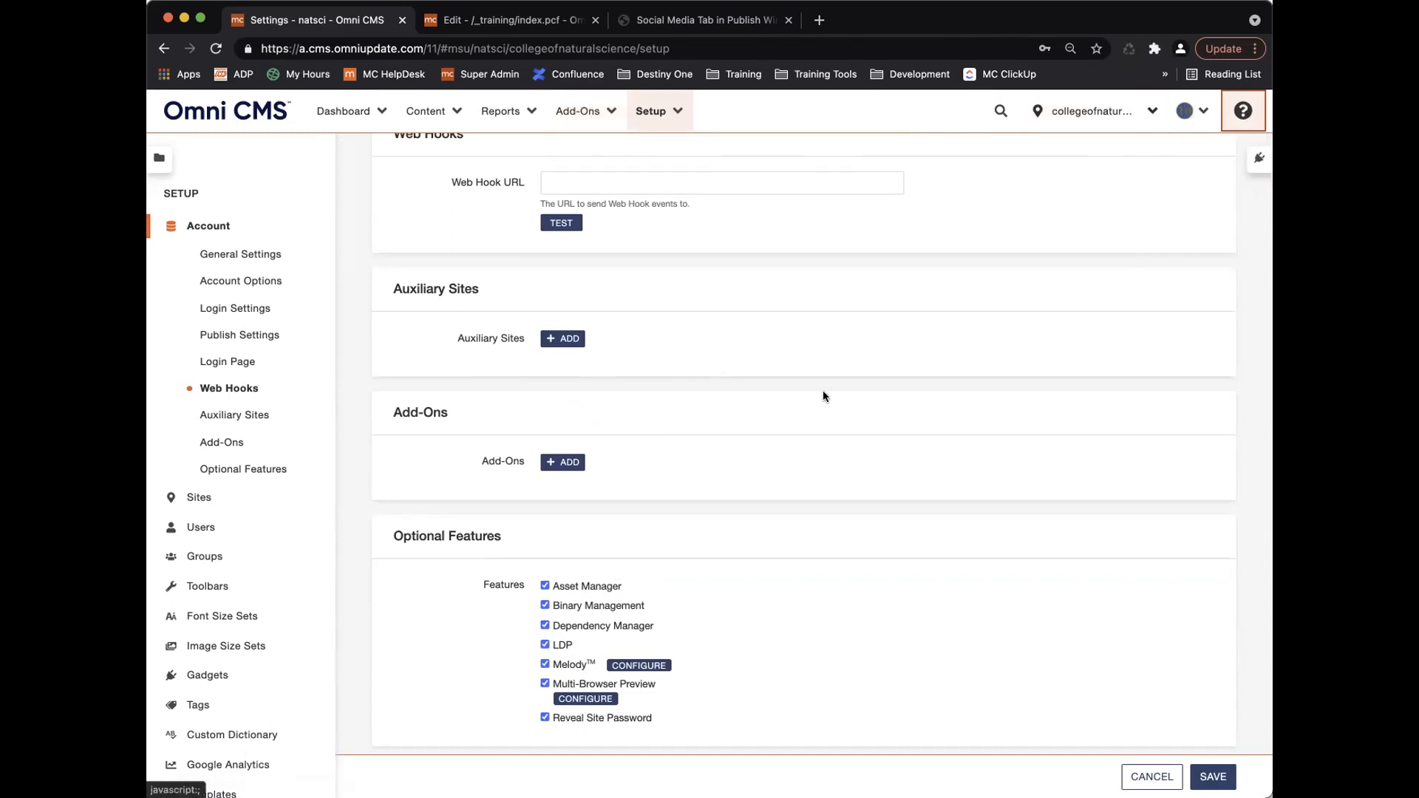
scroll(673, 470, "down", 3)
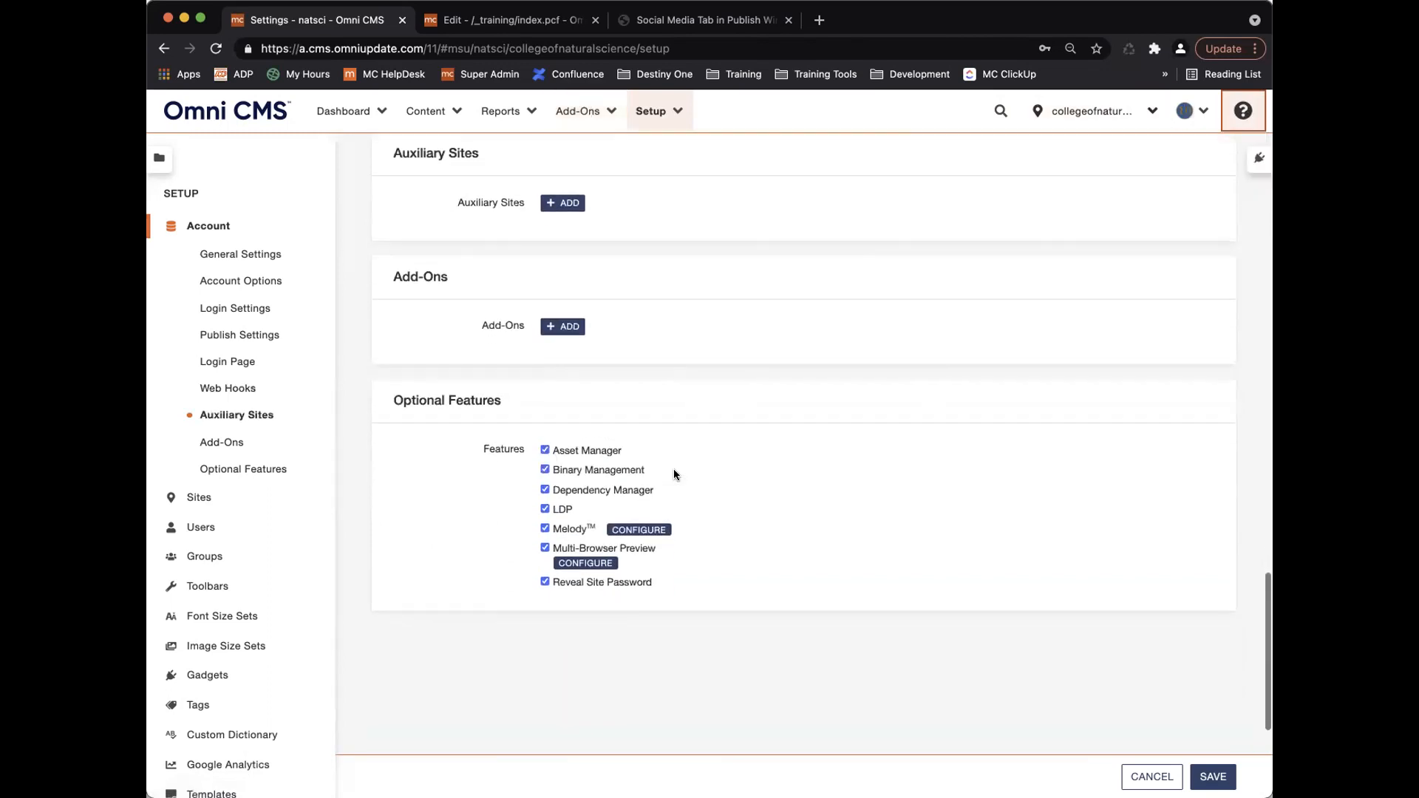
scroll(672, 473, "up", 3)
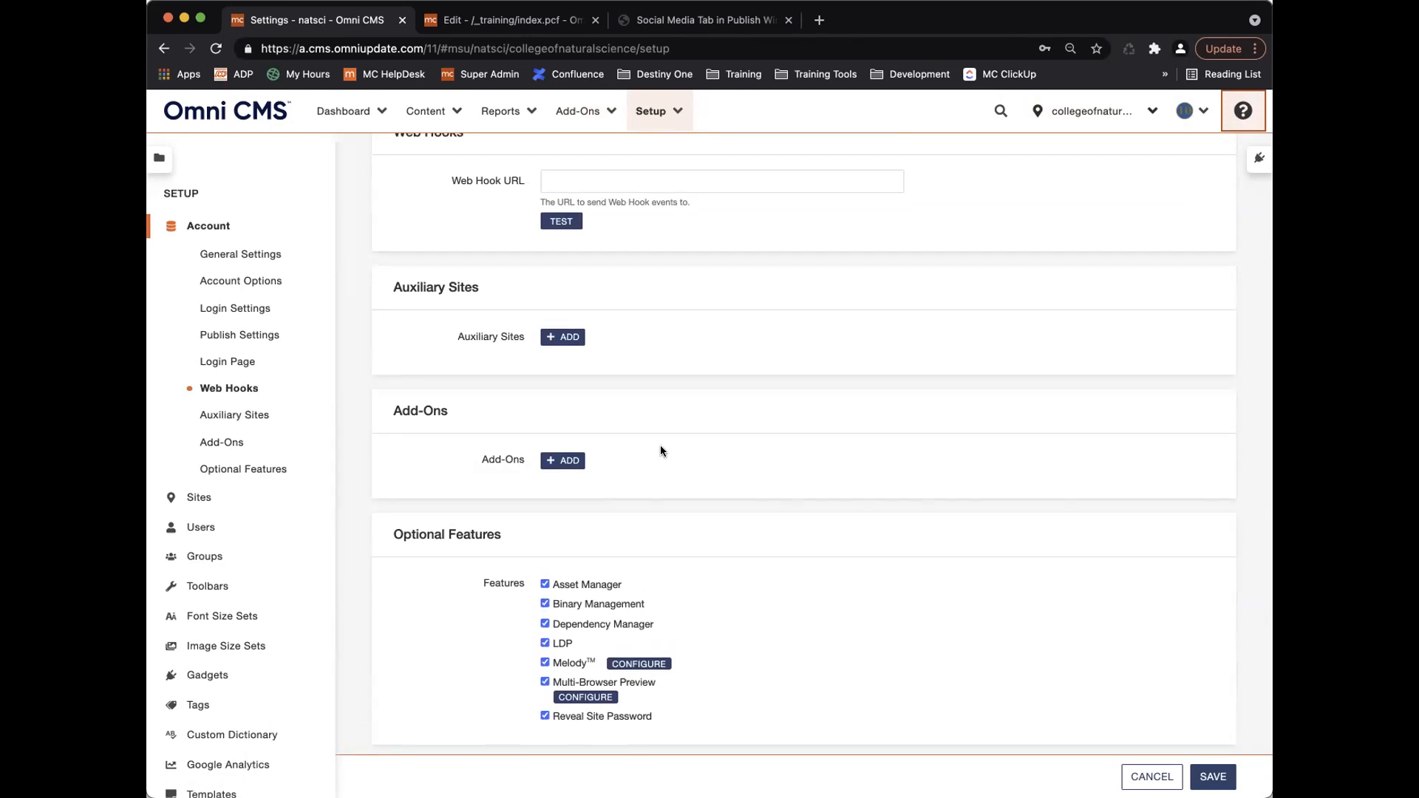
scroll(660, 450, "down", 3)
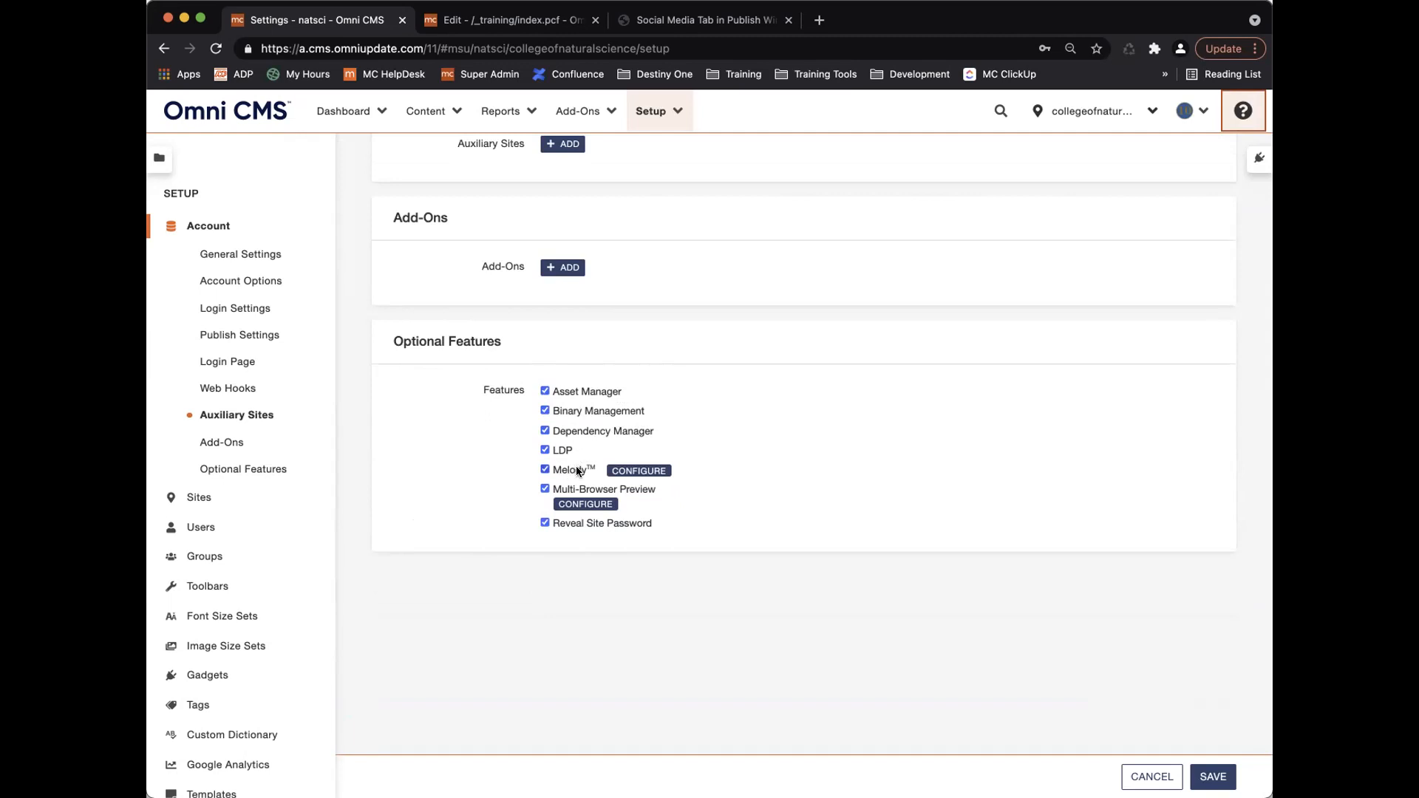
left_click(429, 113)
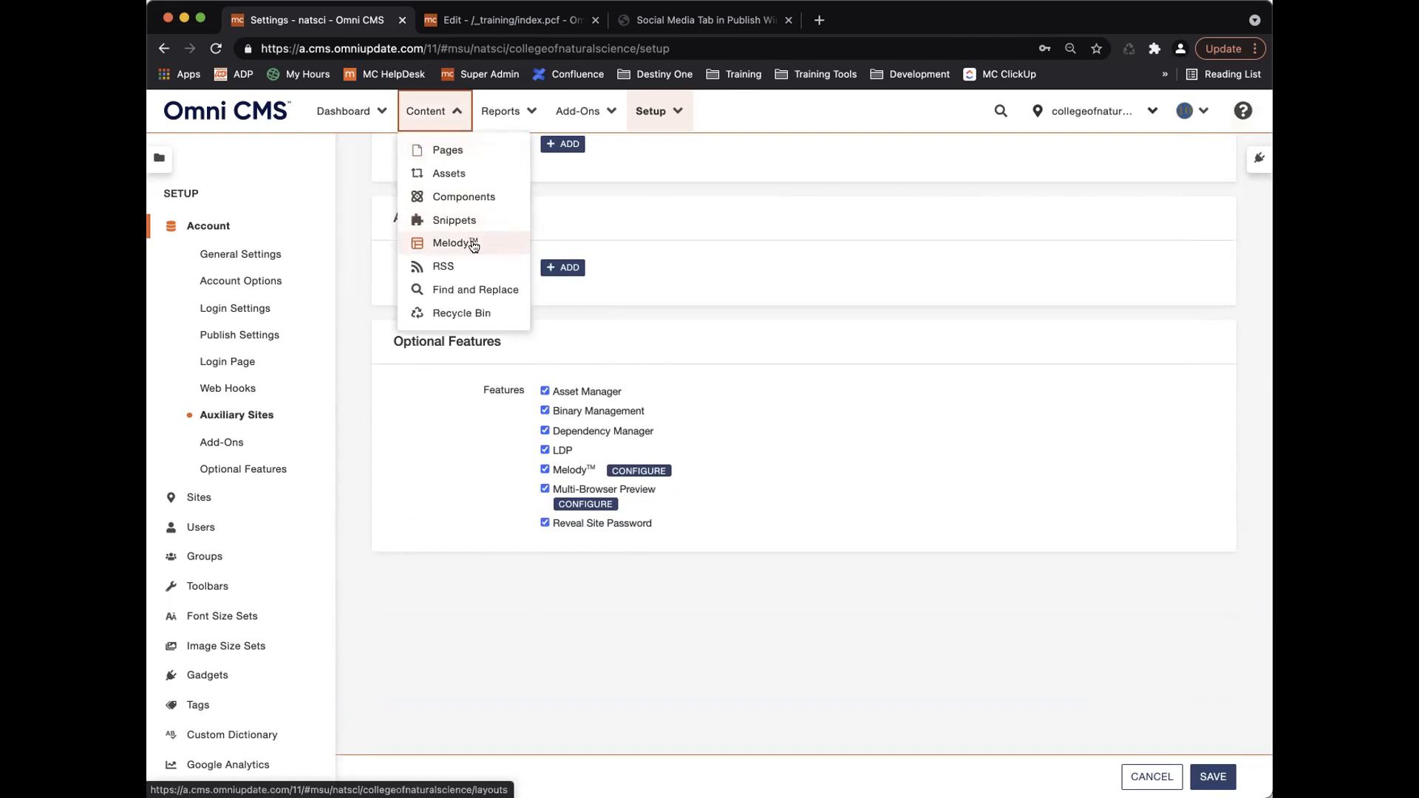
left_click(446, 114)
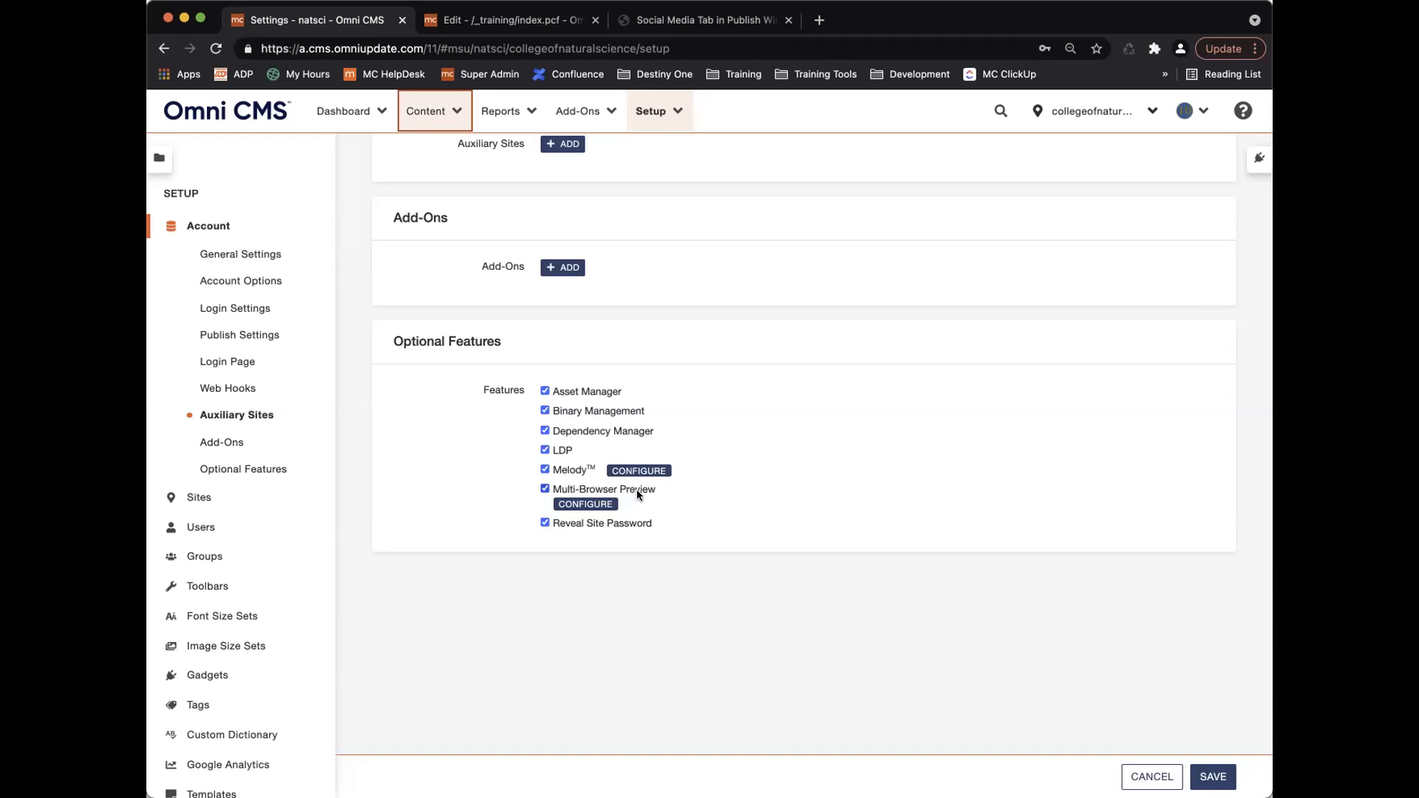
Open the Multi-Browser Preview configuration and scroll through the Windows and OS X browser versions.
left_click(579, 504)
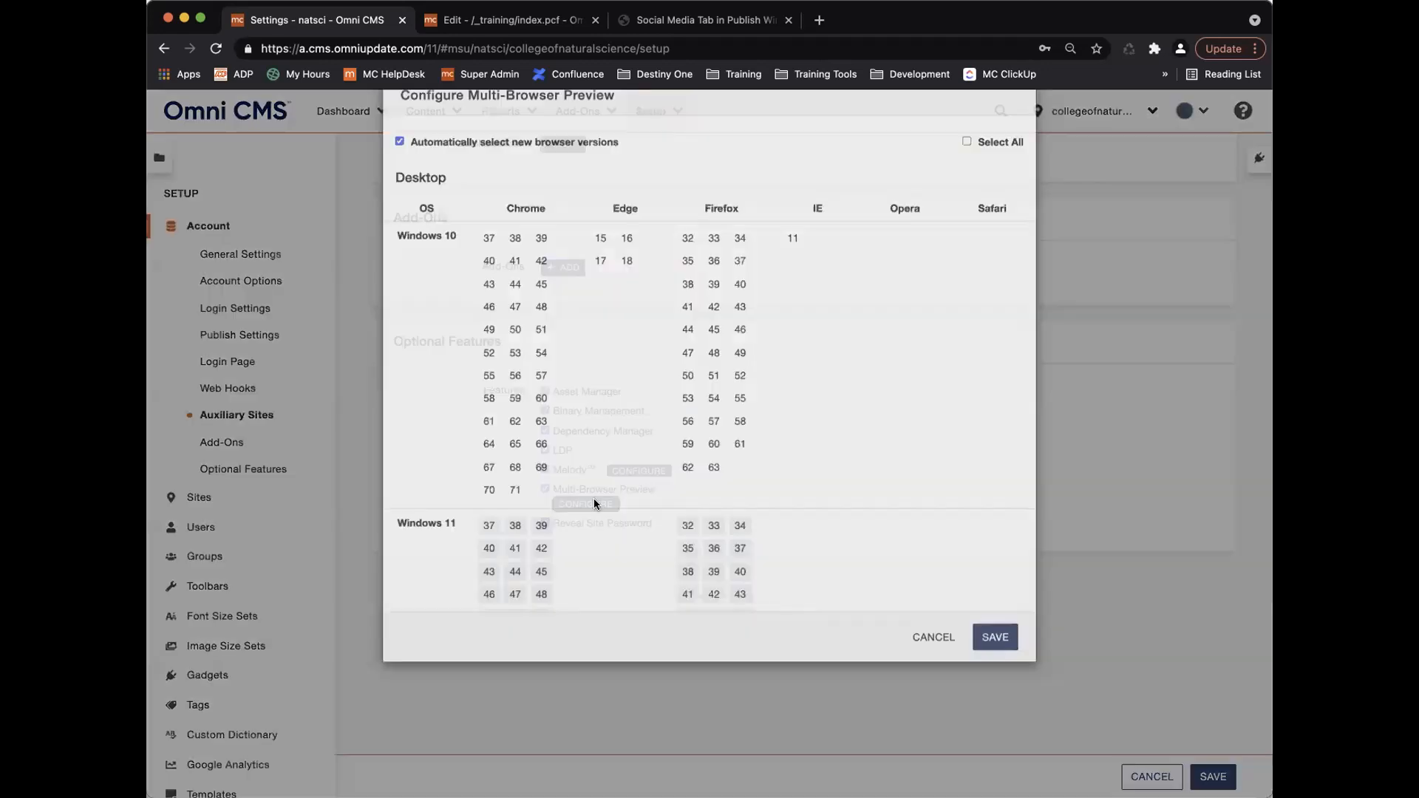
scroll(584, 456, "down", 5)
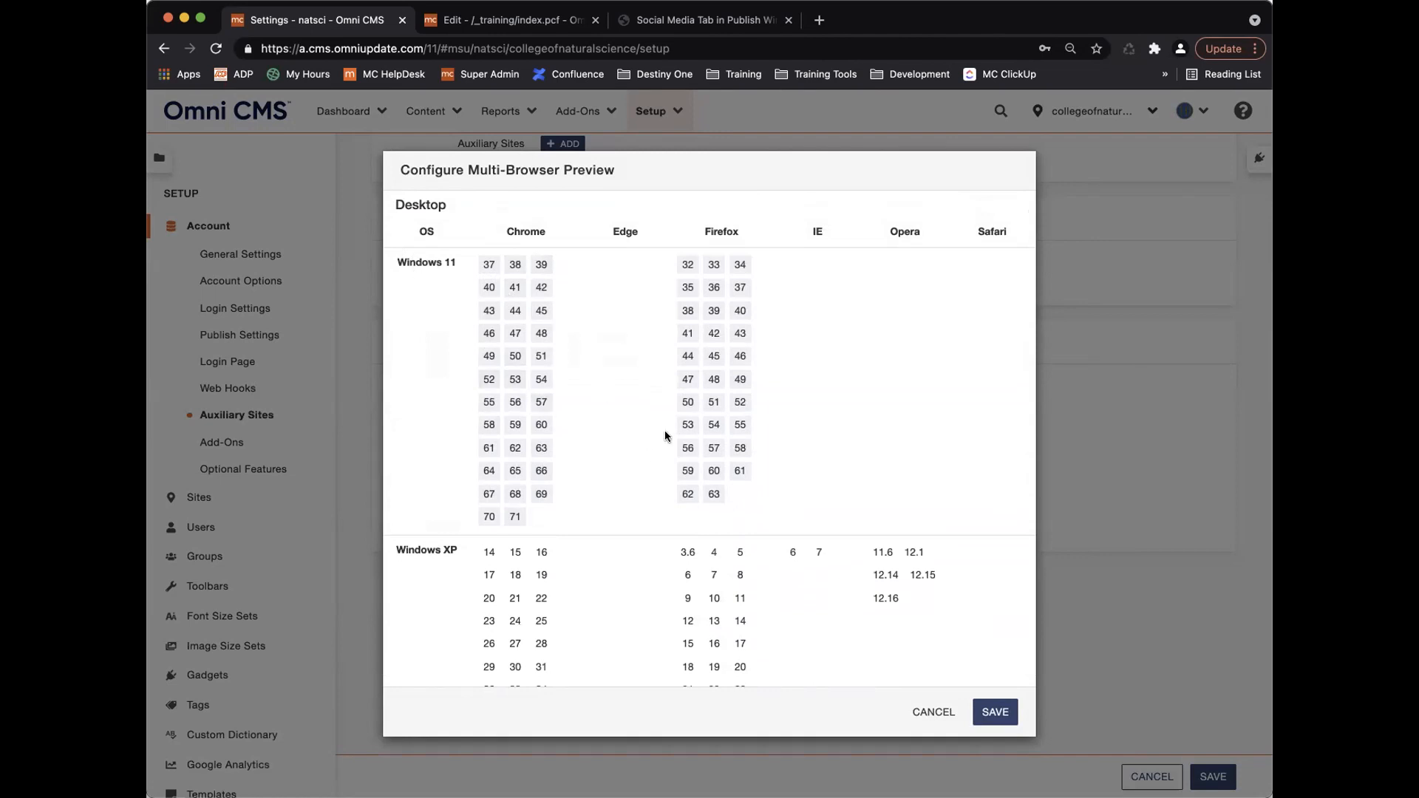
scroll(650, 465, "down", 1)
scroll(649, 464, "down", 20)
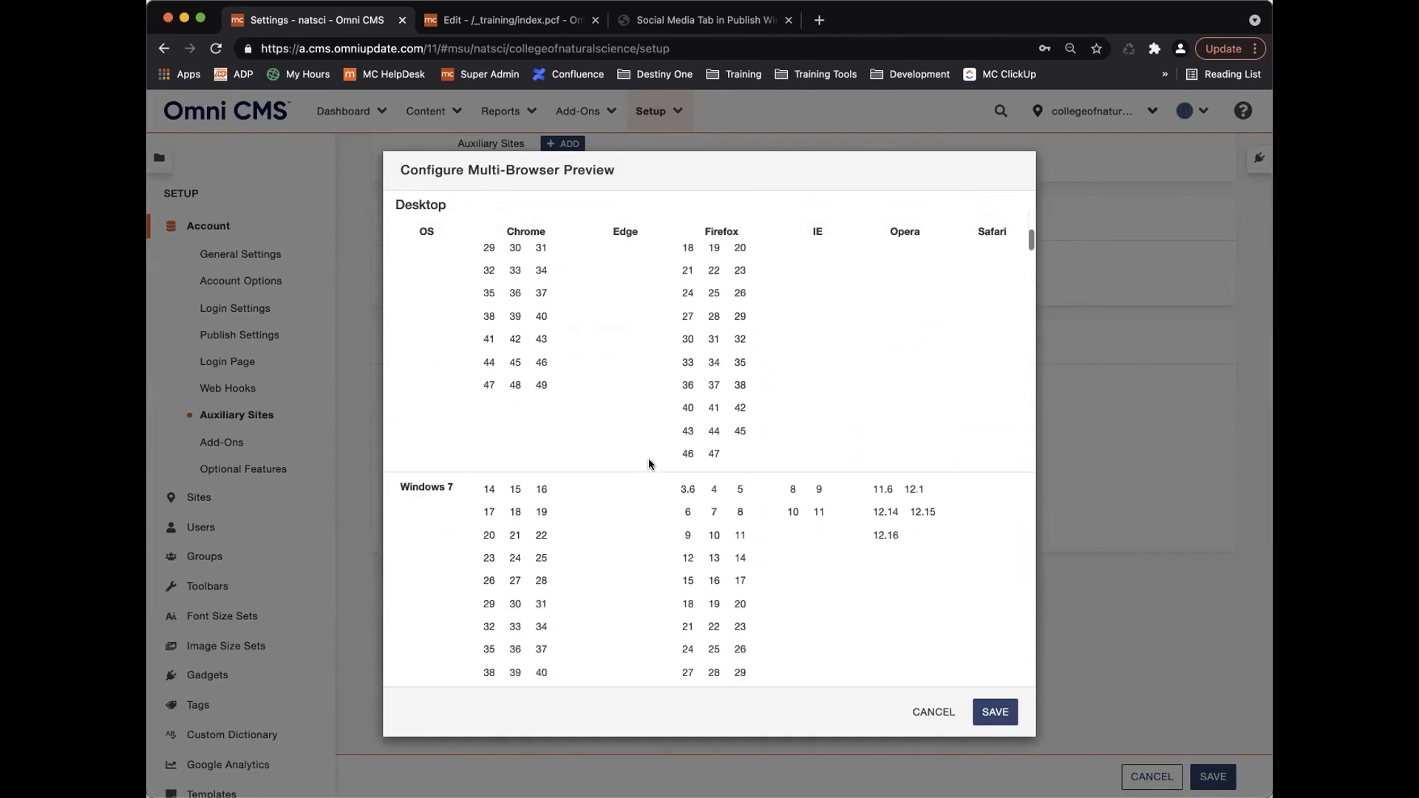
scroll(649, 464, "down", 10)
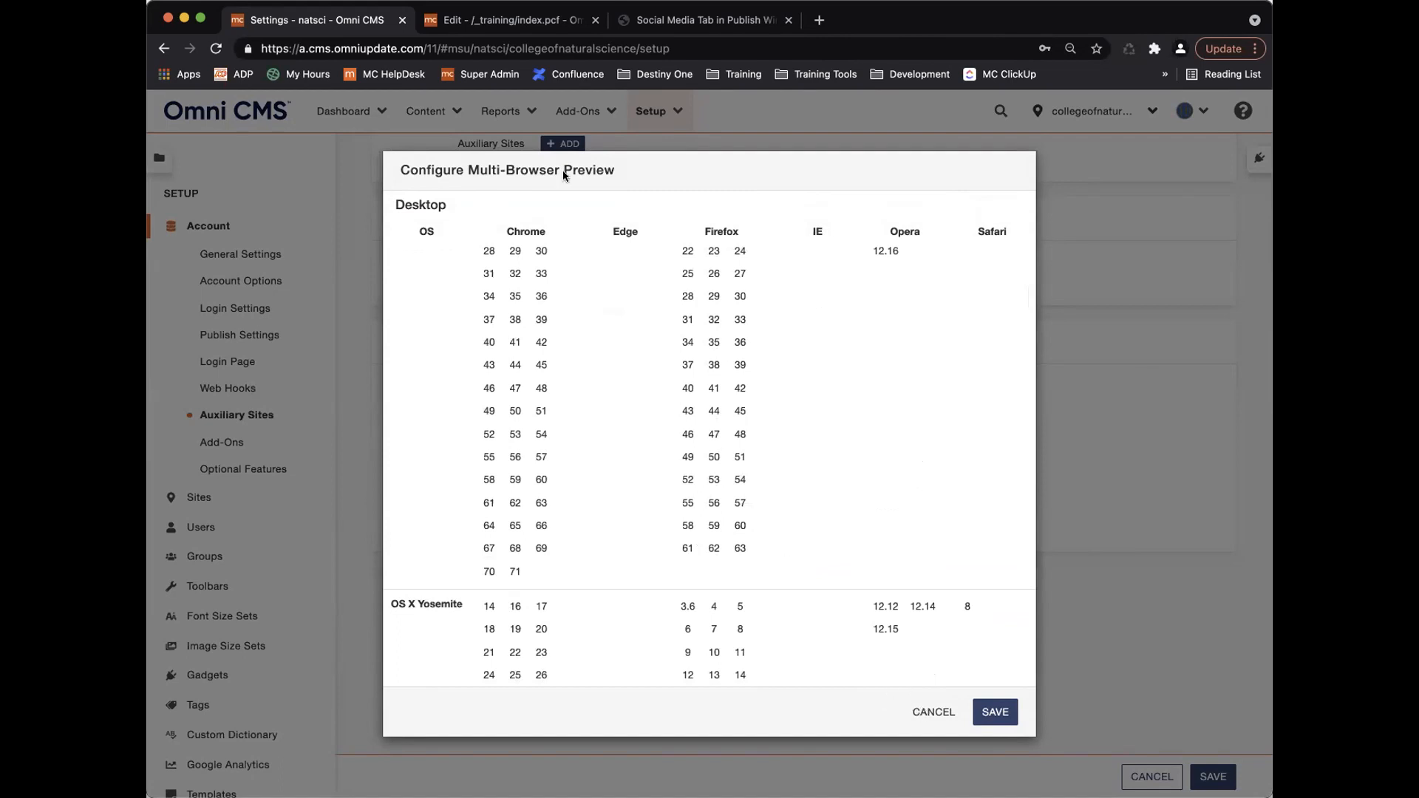
Return to the index.pcf edit tab, cancel the image dialog, and switch to Preview.
left_click(515, 20)
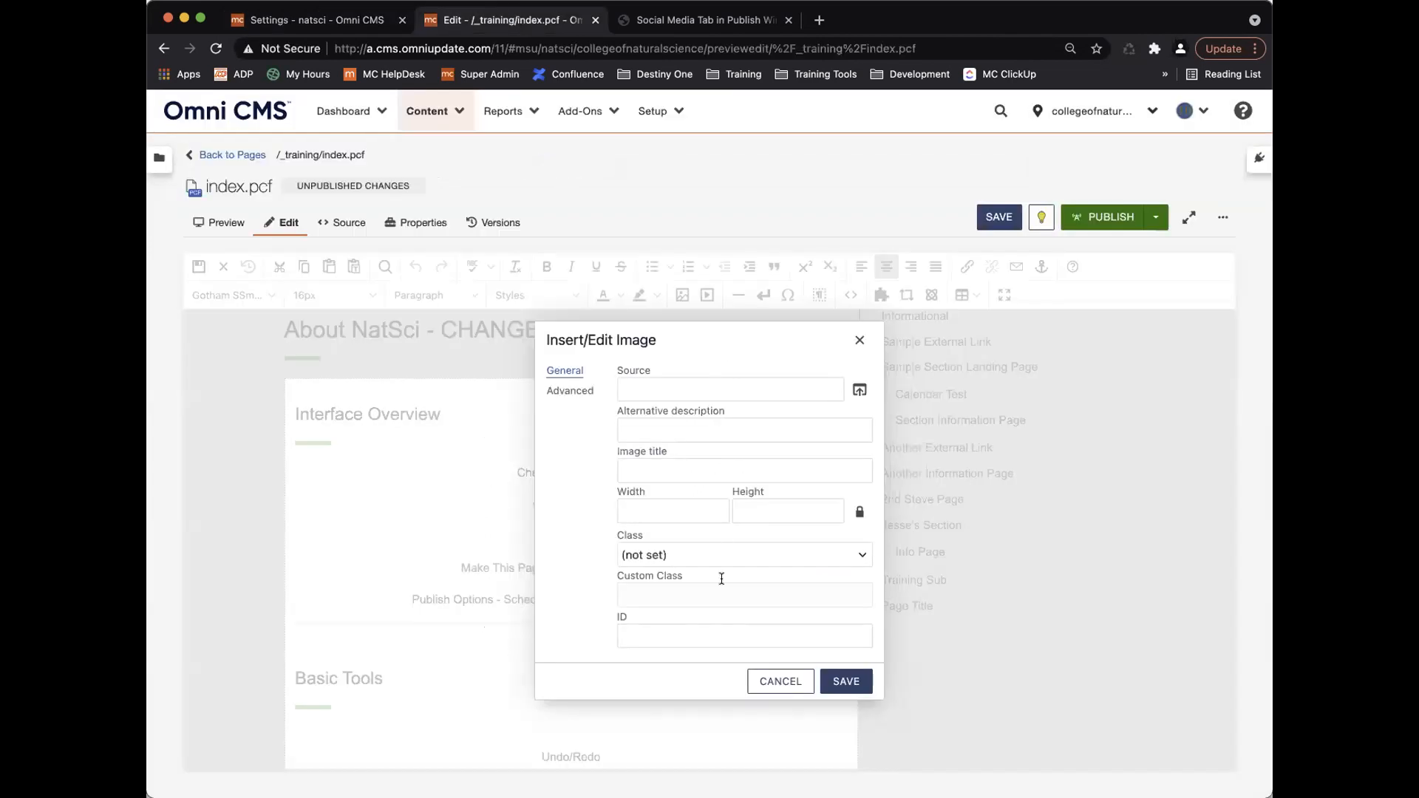
left_click(772, 680)
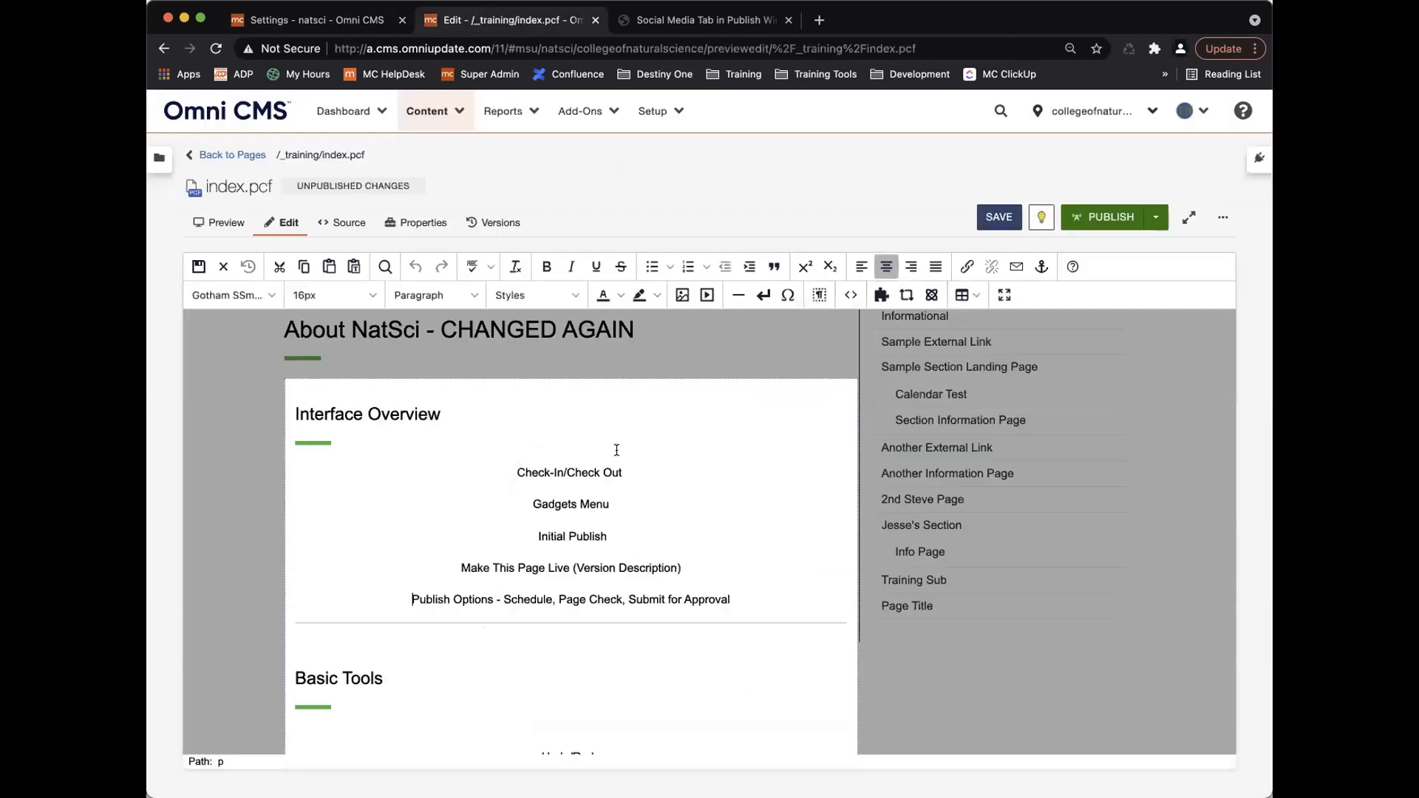
left_click(231, 227)
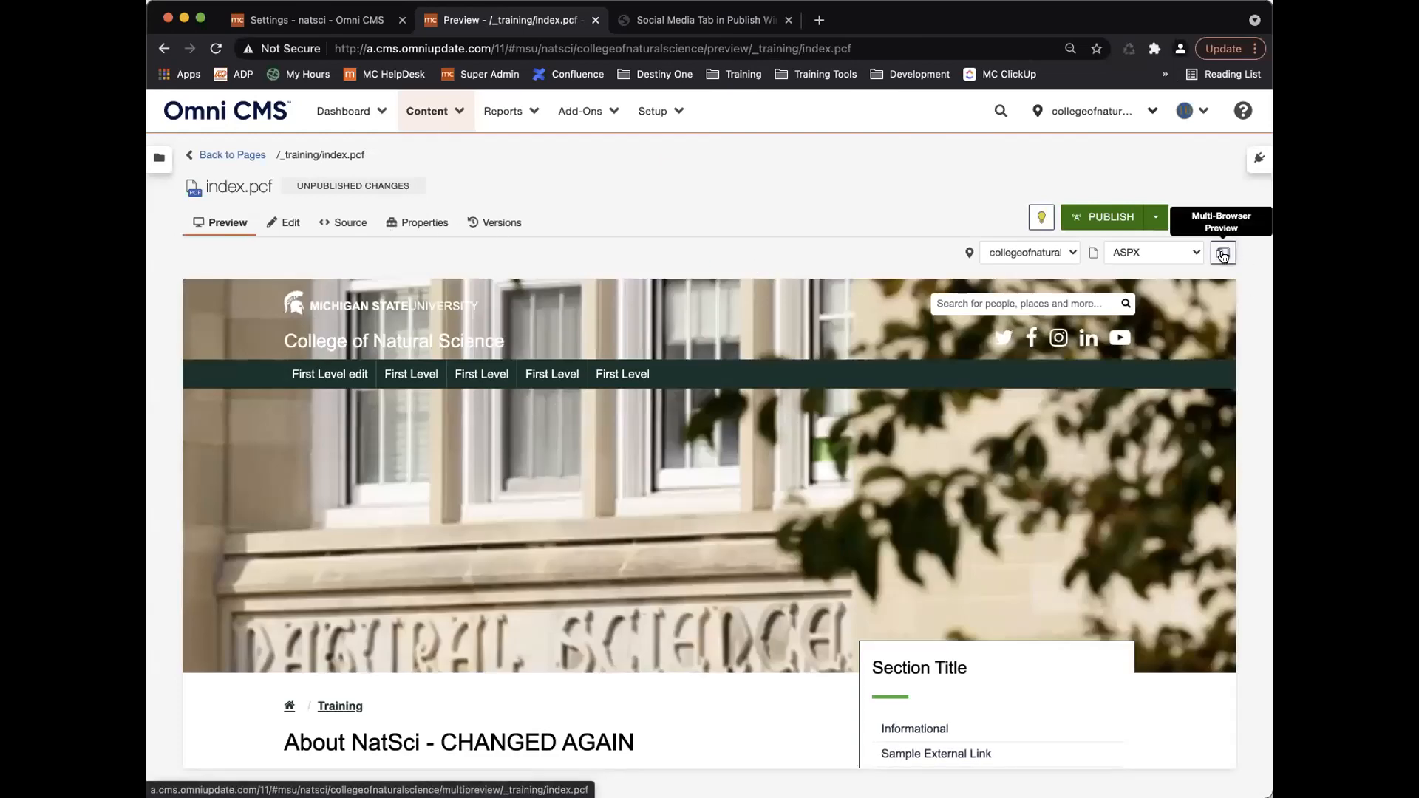
Open Multi-Browser Preview and review the browser grid with 6 of 25 selected.
left_click(1222, 255)
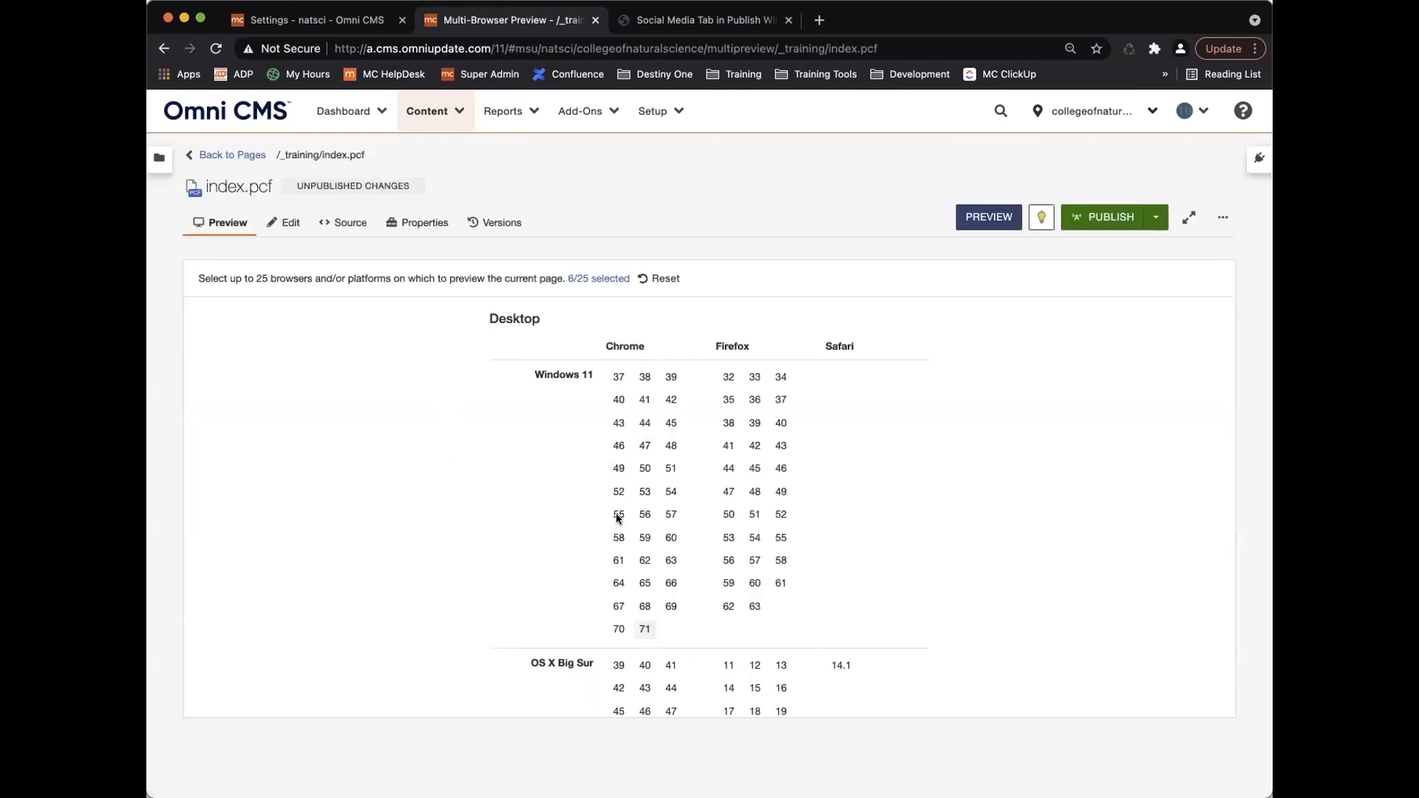
scroll(849, 528, "down", 5)
scroll(849, 531, "up", 5)
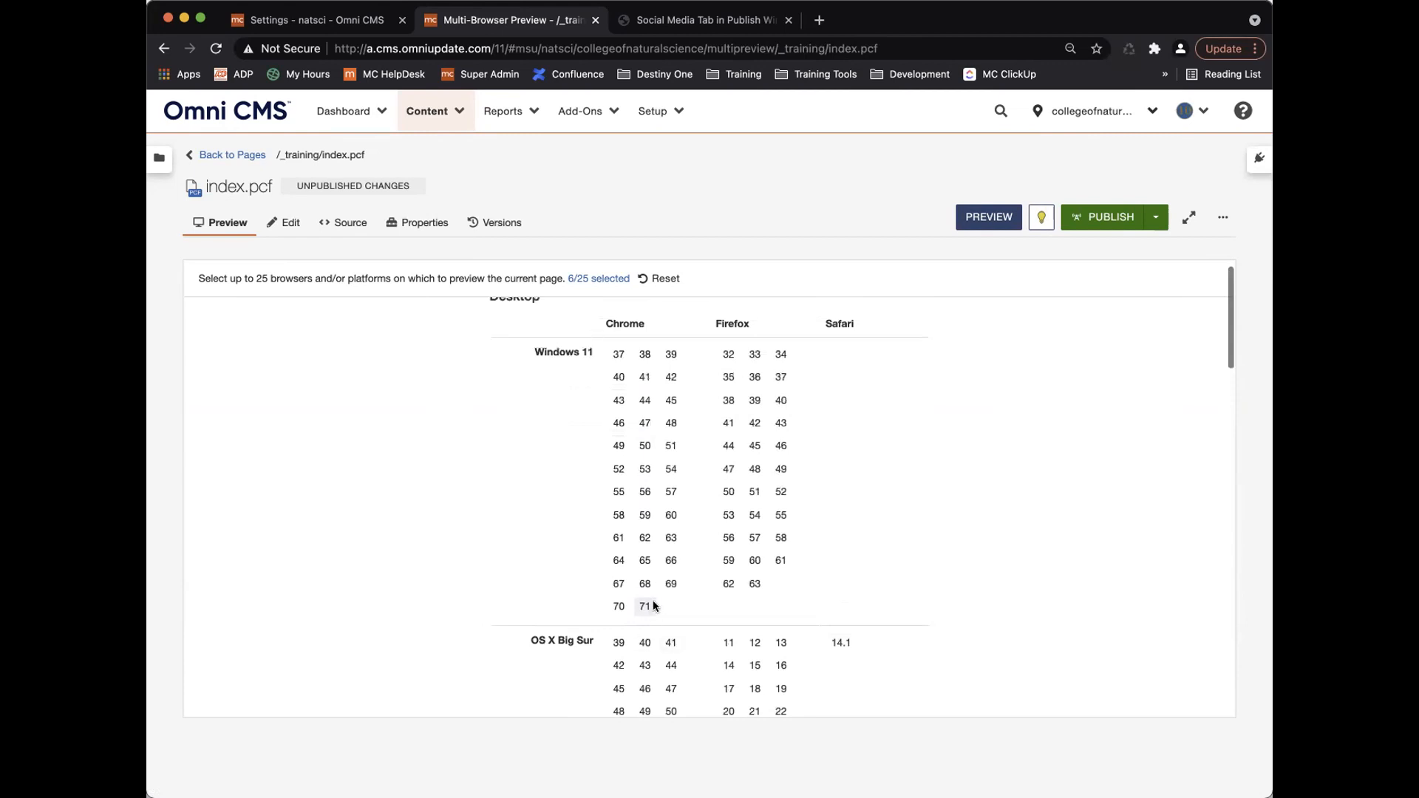
scroll(557, 482, "down", 7)
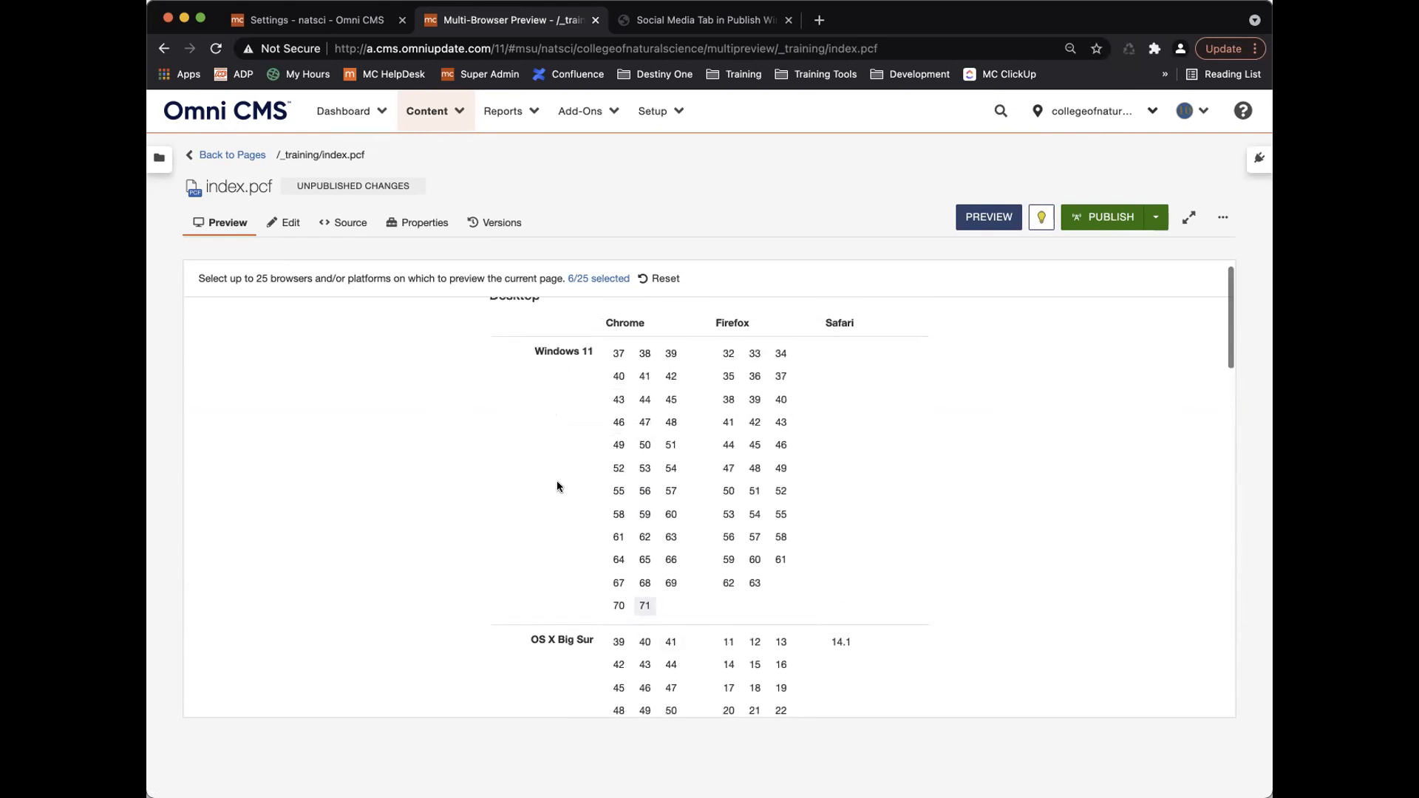
scroll(565, 487, "up", 1)
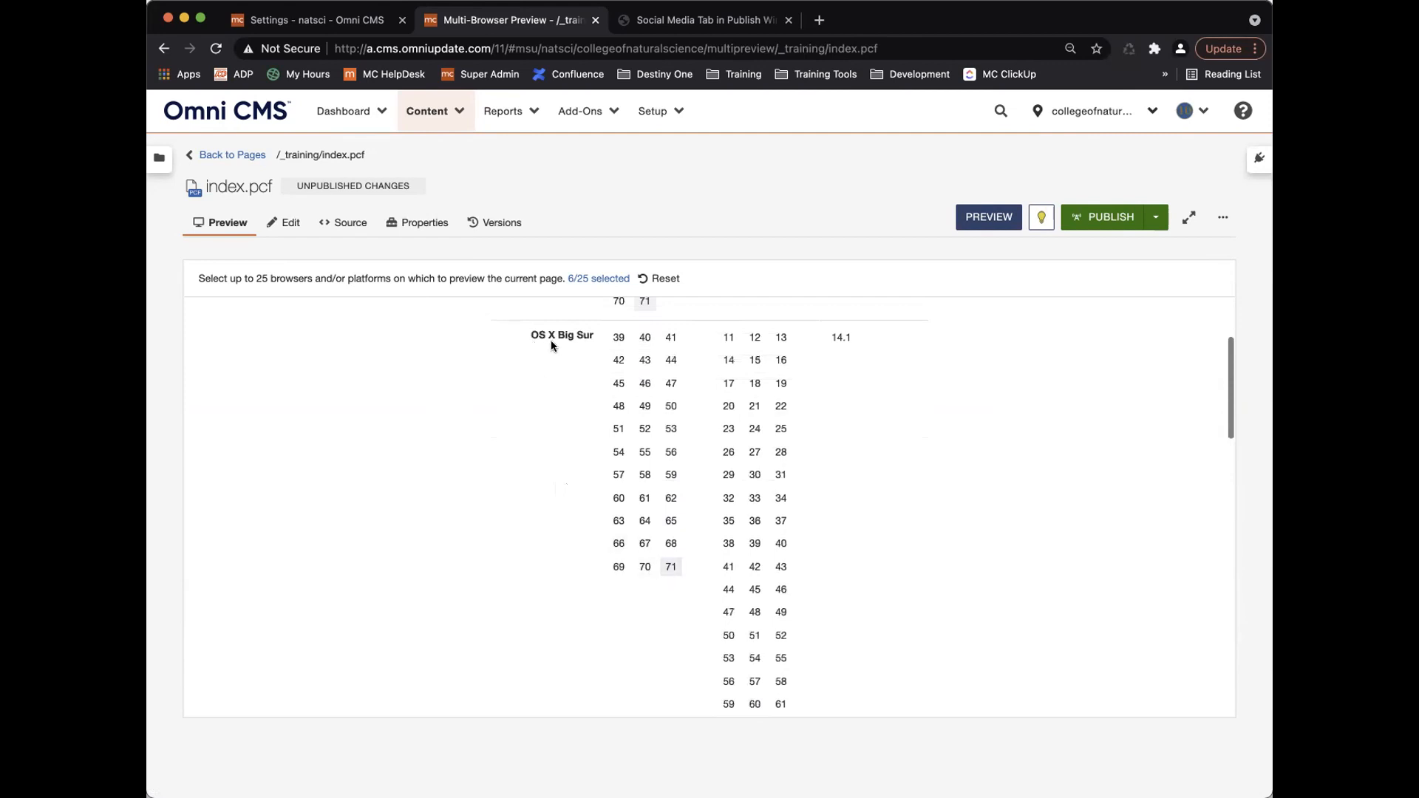
scroll(561, 483, "down", 8)
scroll(561, 483, "down", 5)
scroll(578, 463, "up", 1)
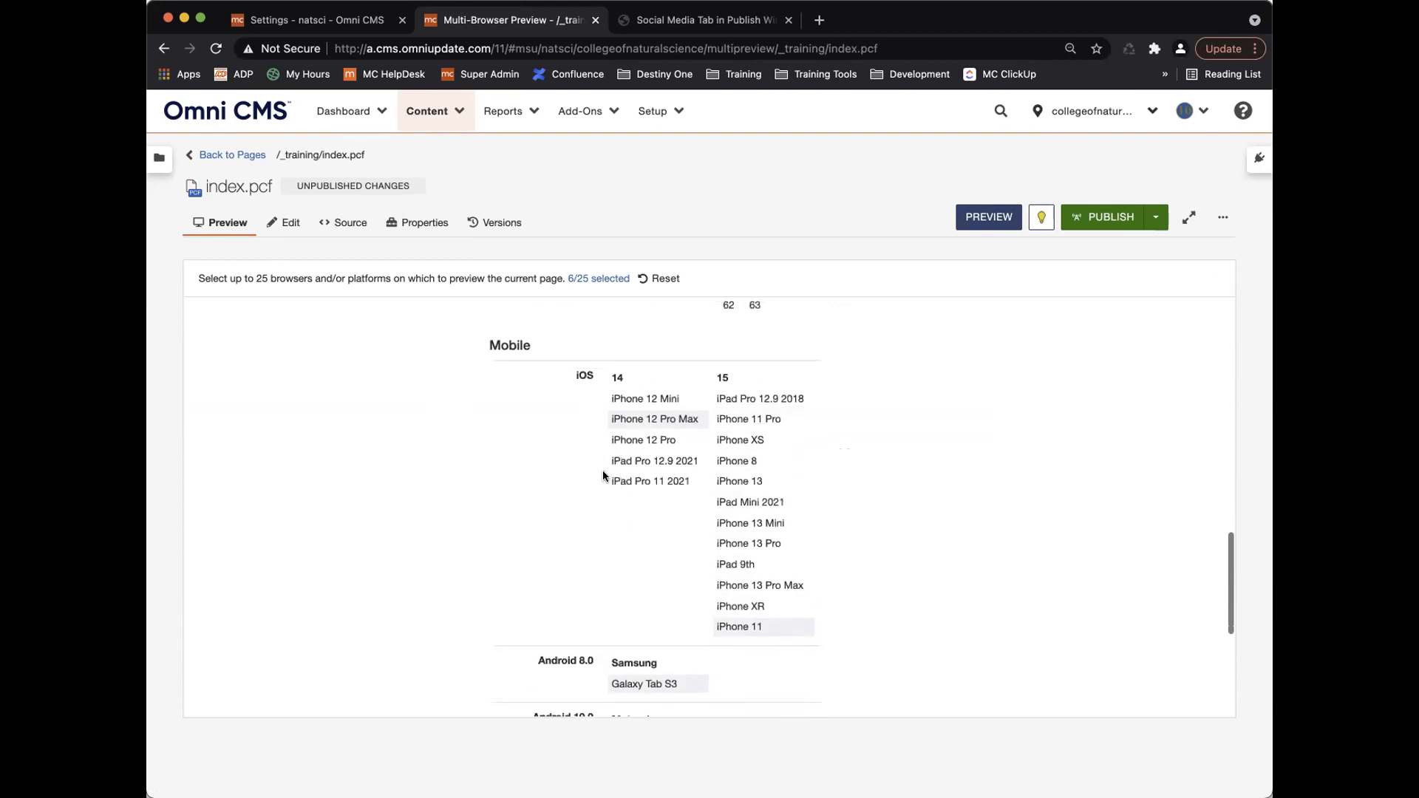
scroll(643, 547, "down", 2)
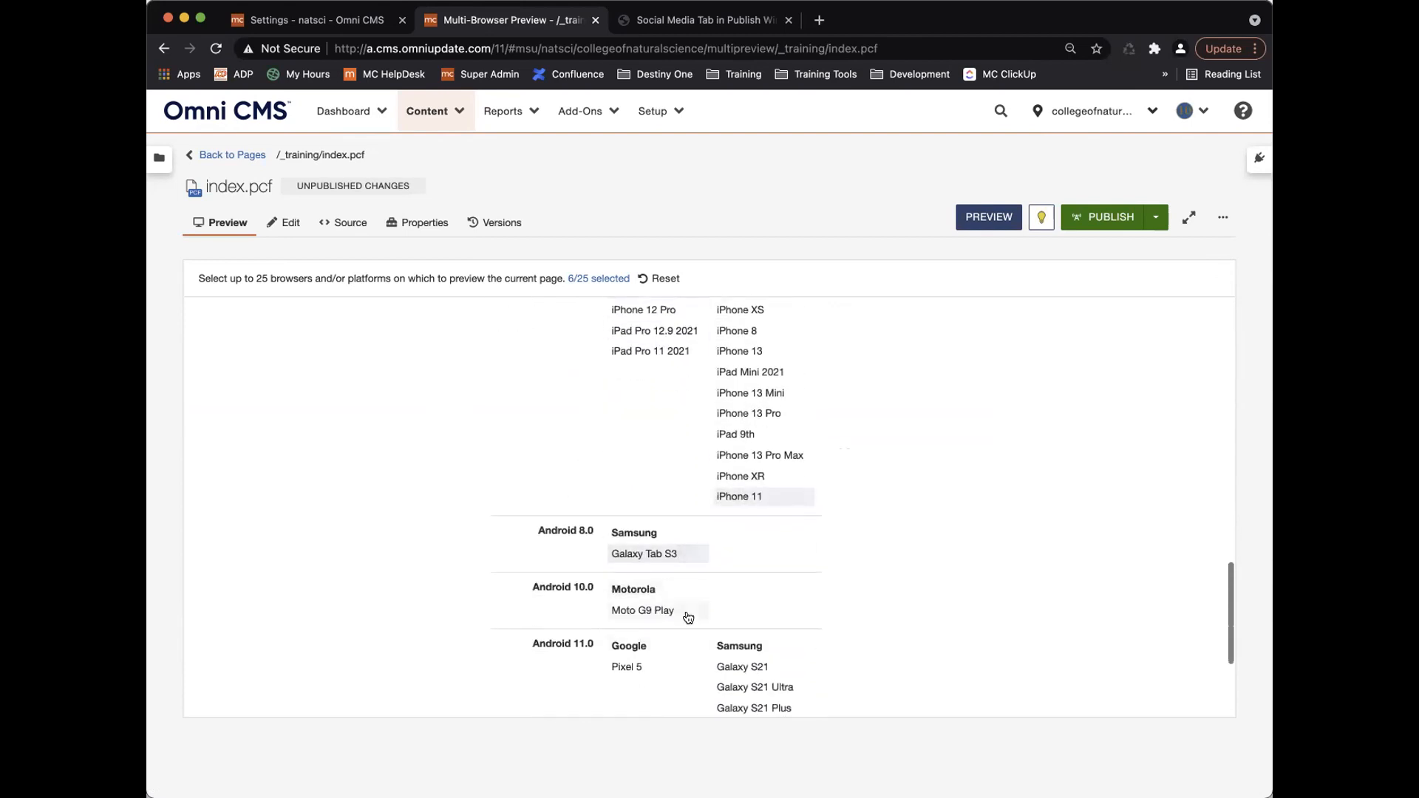
scroll(857, 591, "up", 6)
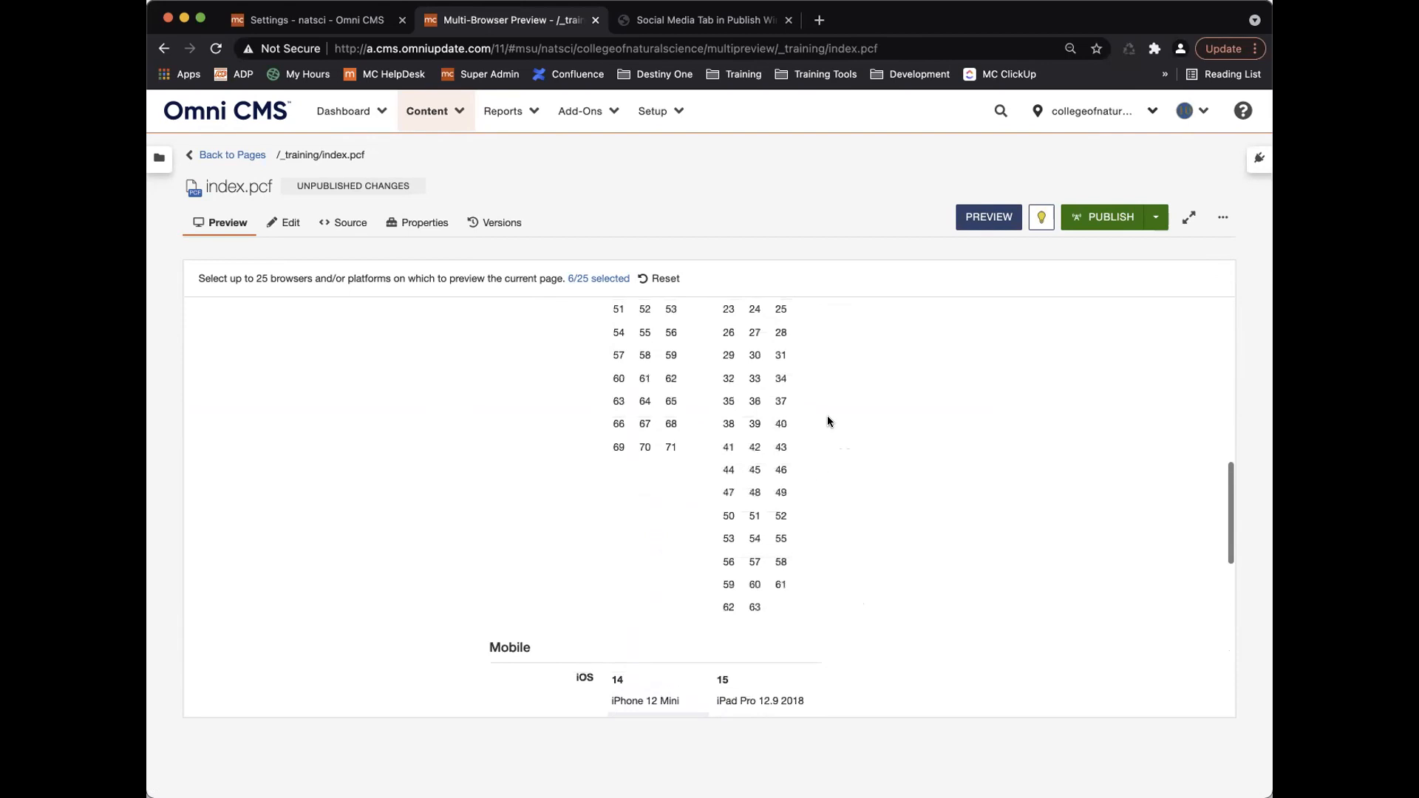
Request Multi-Browser Preview screenshots of index.pcf in the six selected browsers.
left_click(992, 217)
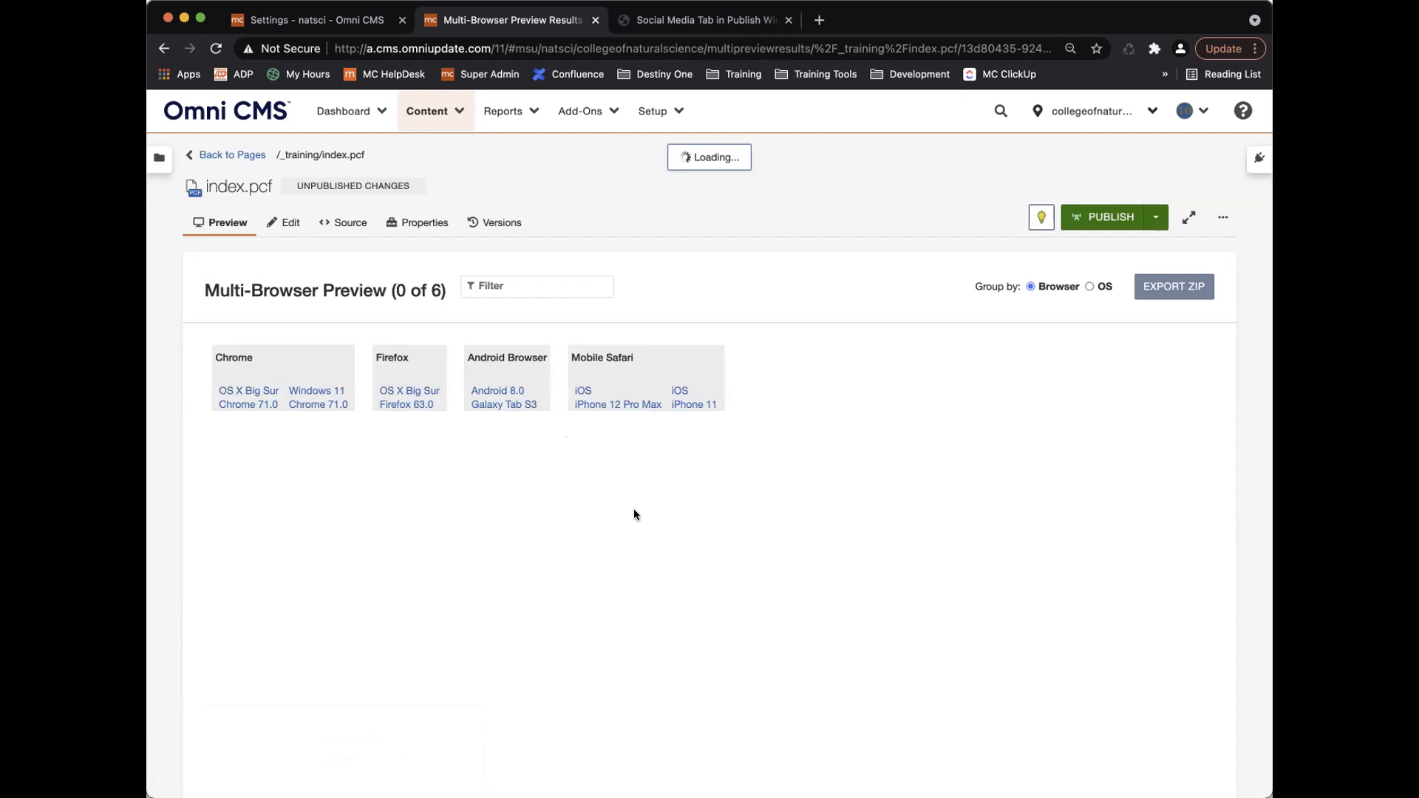
left_click(357, 26)
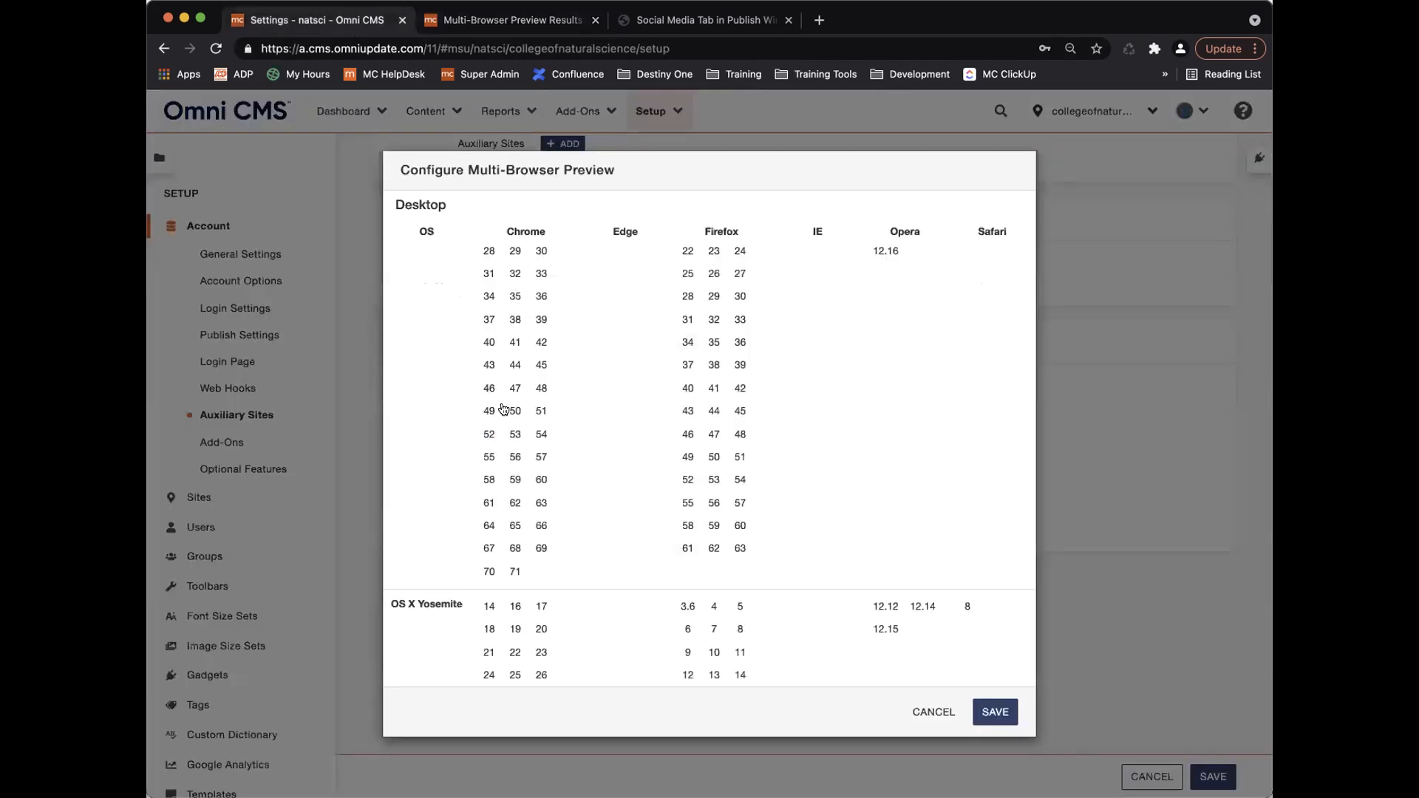
scroll(743, 490, "up", 6)
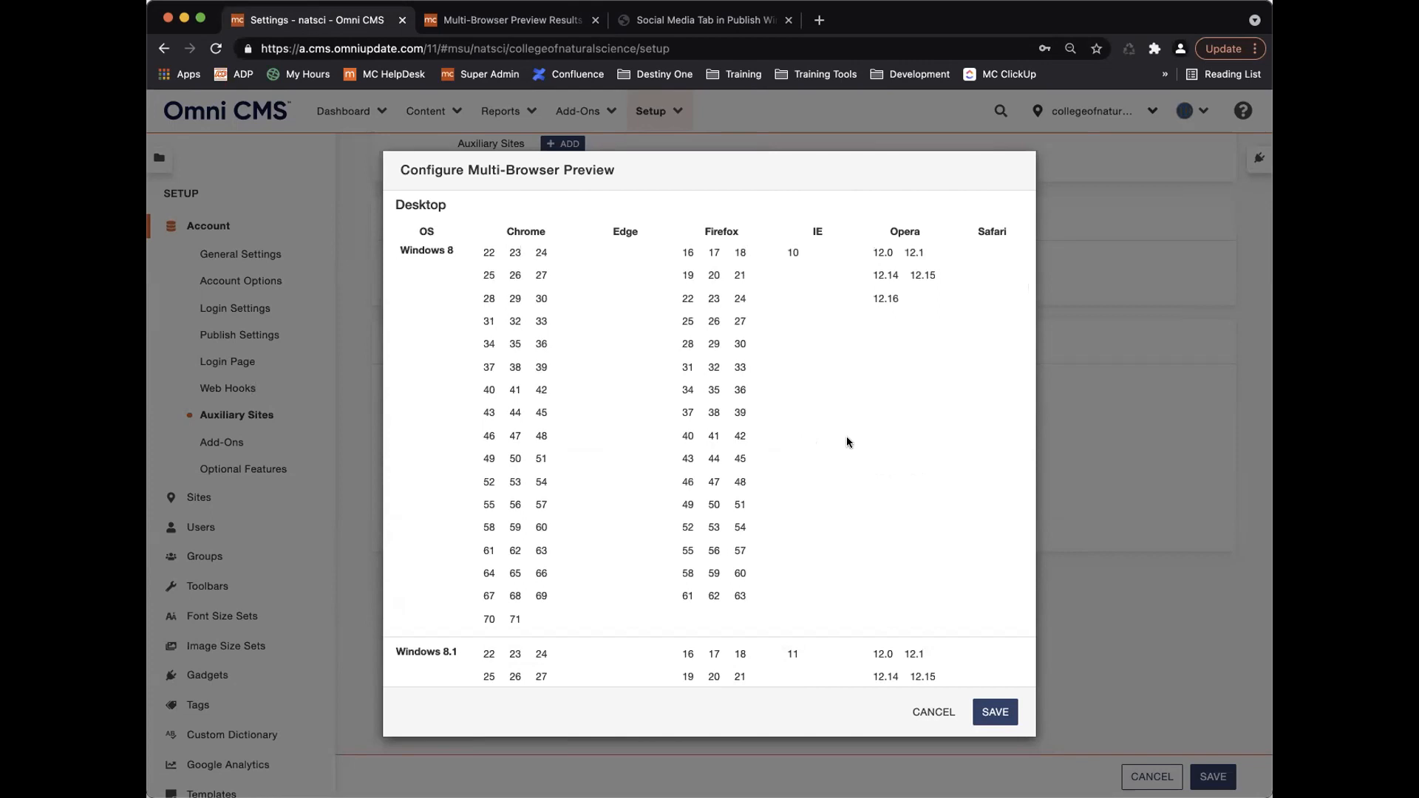
scroll(842, 445, "up", 2)
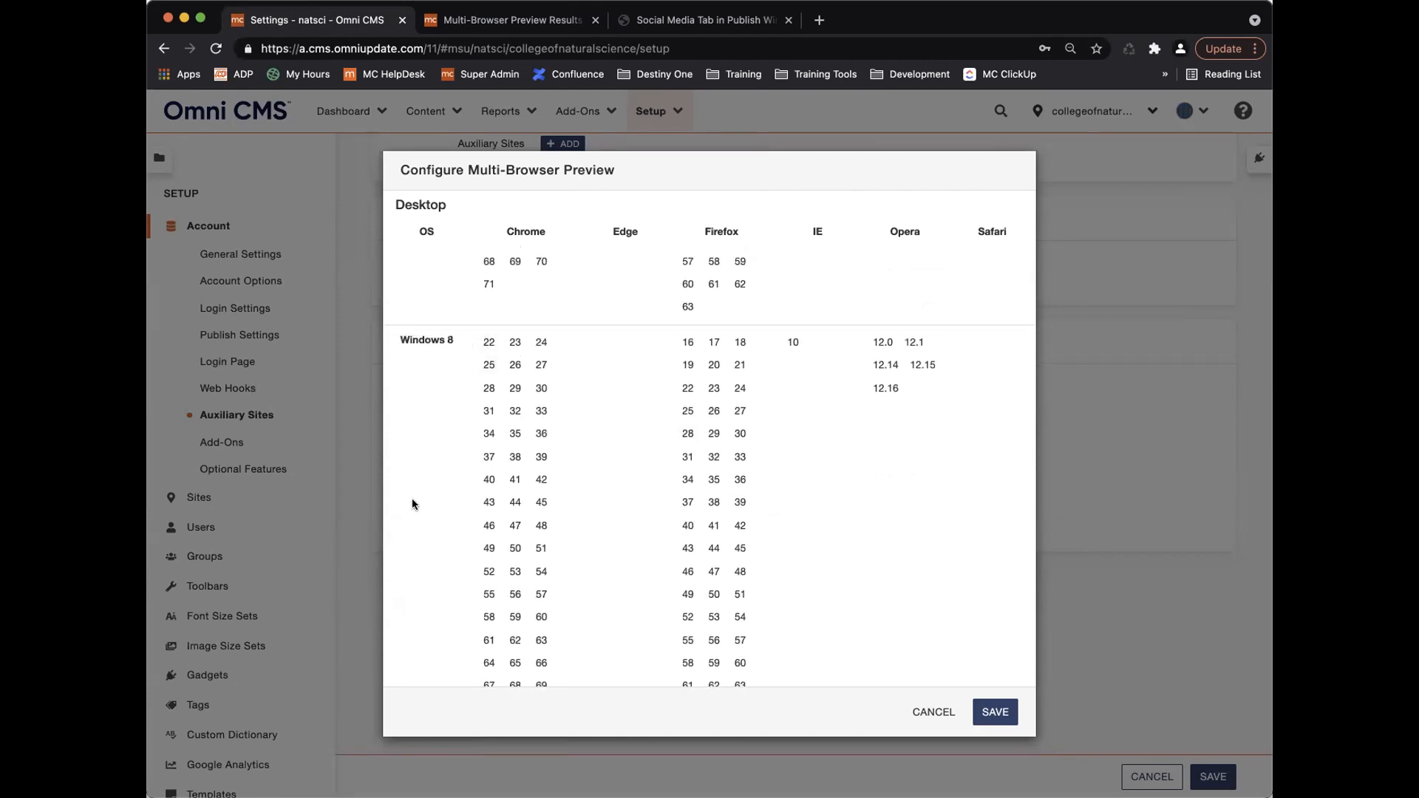
scroll(433, 492, "down", 3)
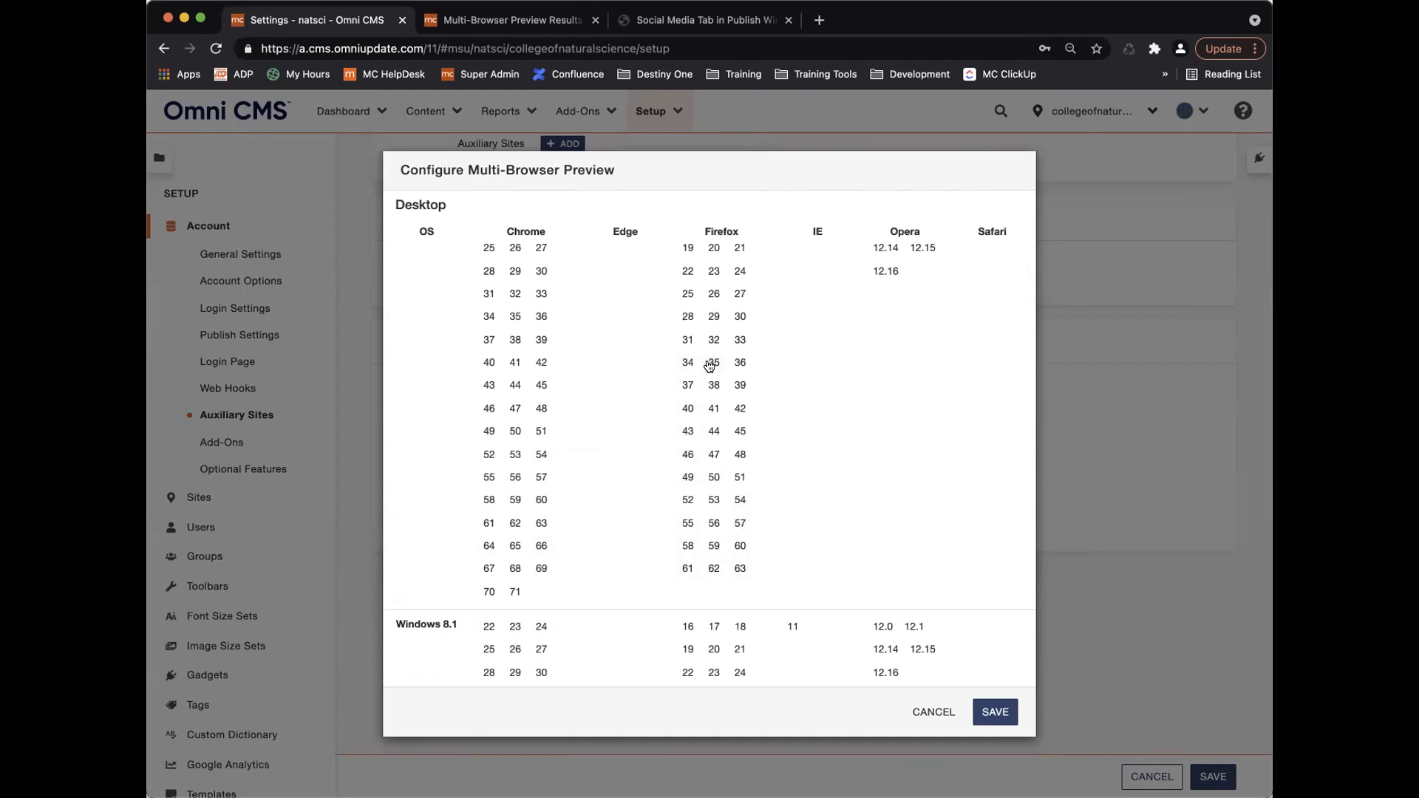
scroll(447, 355, "up", 2)
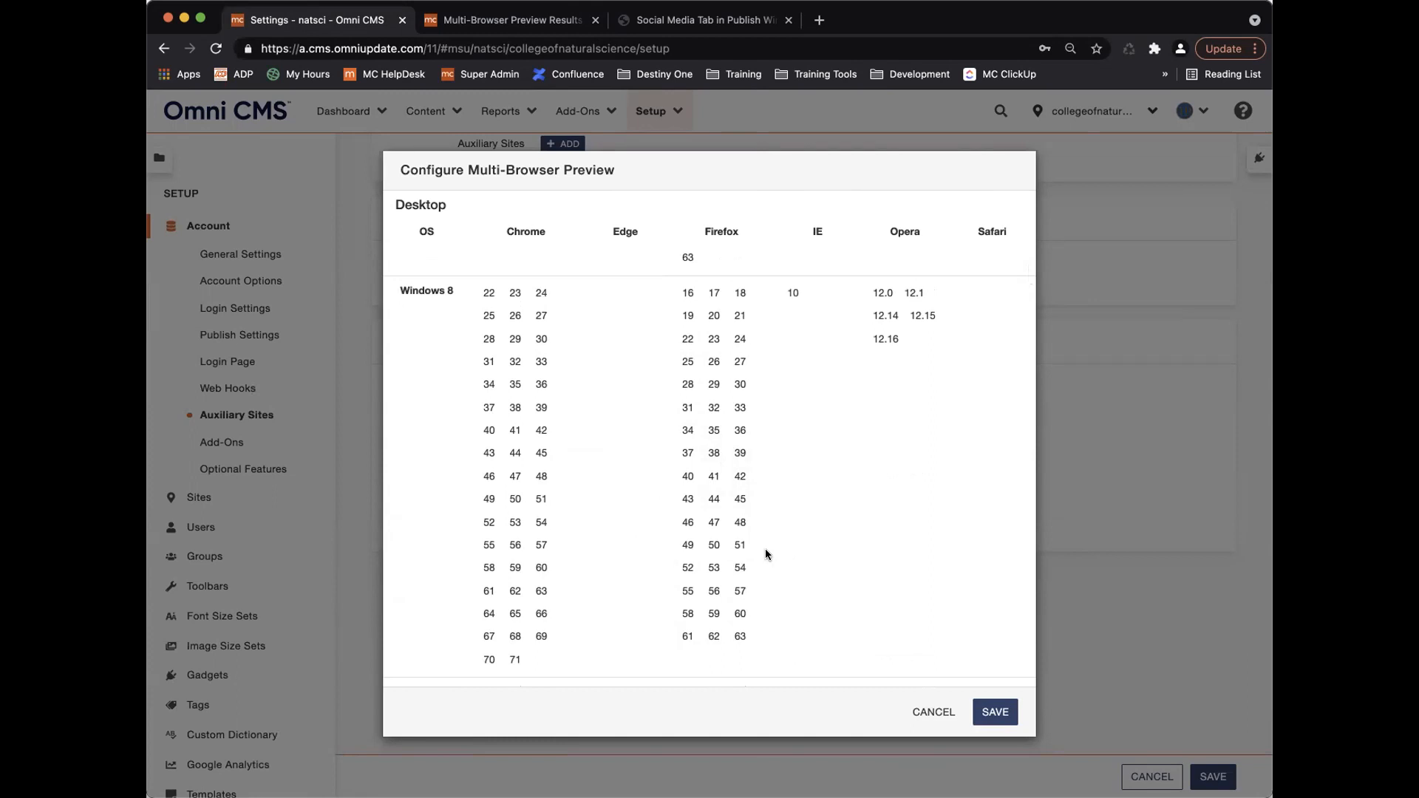
scroll(628, 494, "down", 5)
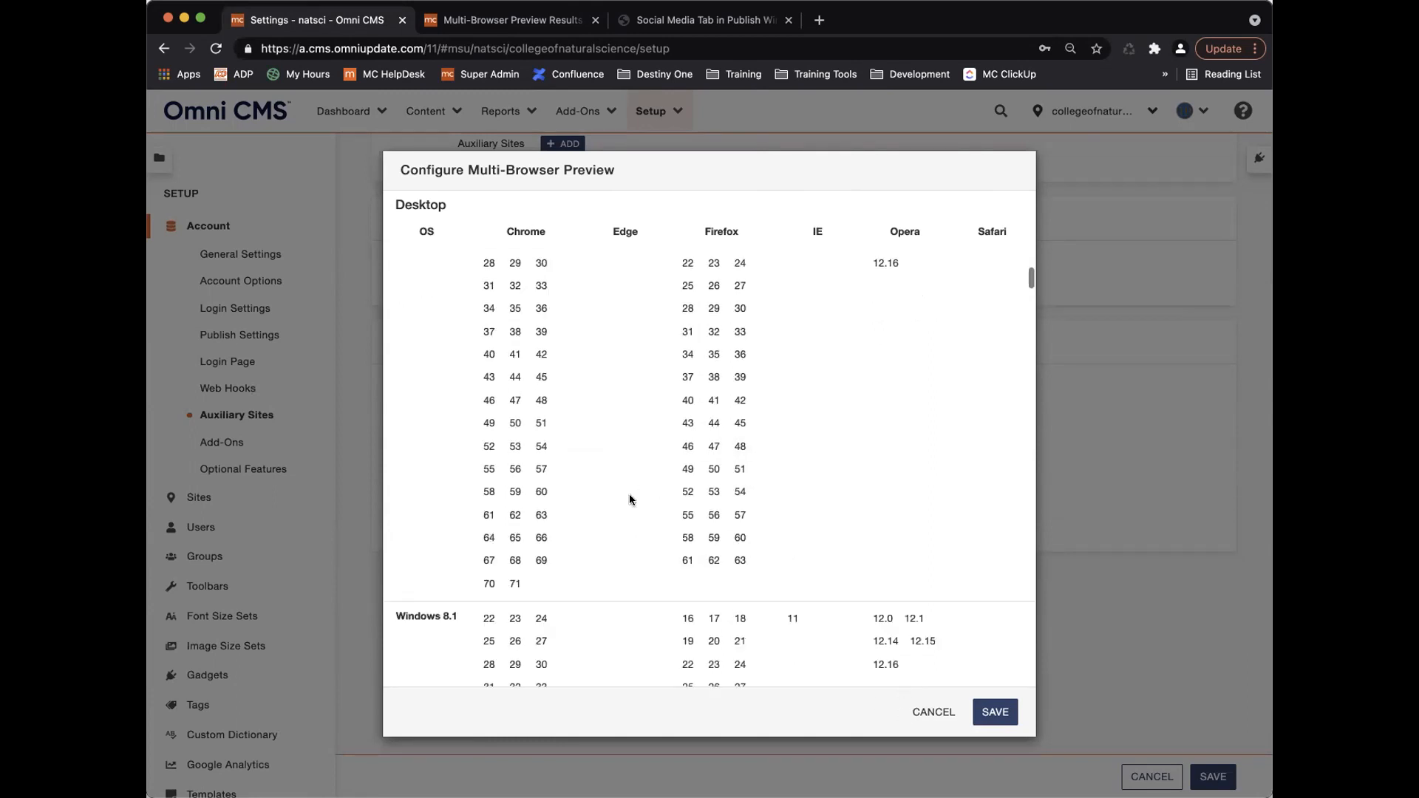
scroll(628, 494, "up", 1)
scroll(628, 494, "up", 10)
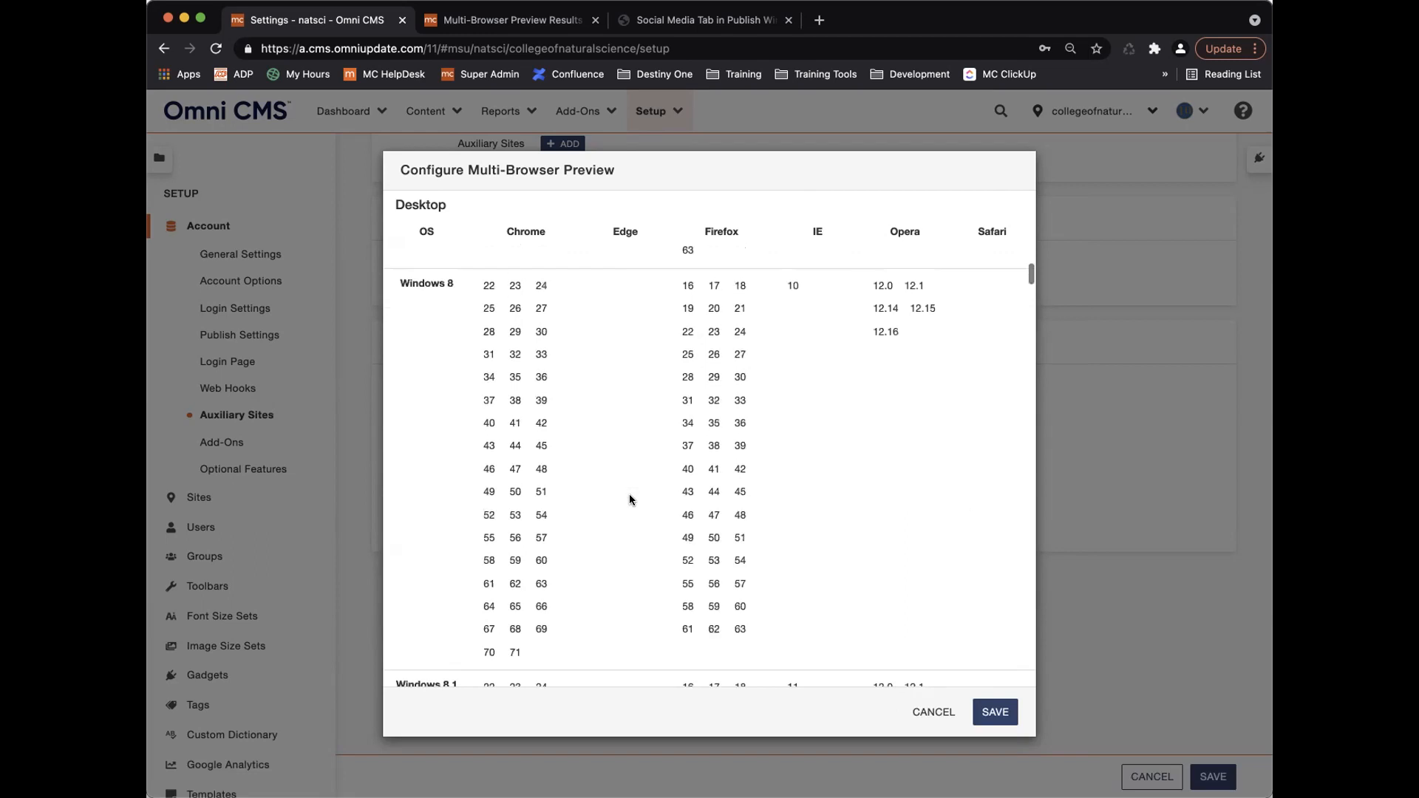
scroll(640, 436, "up", 10)
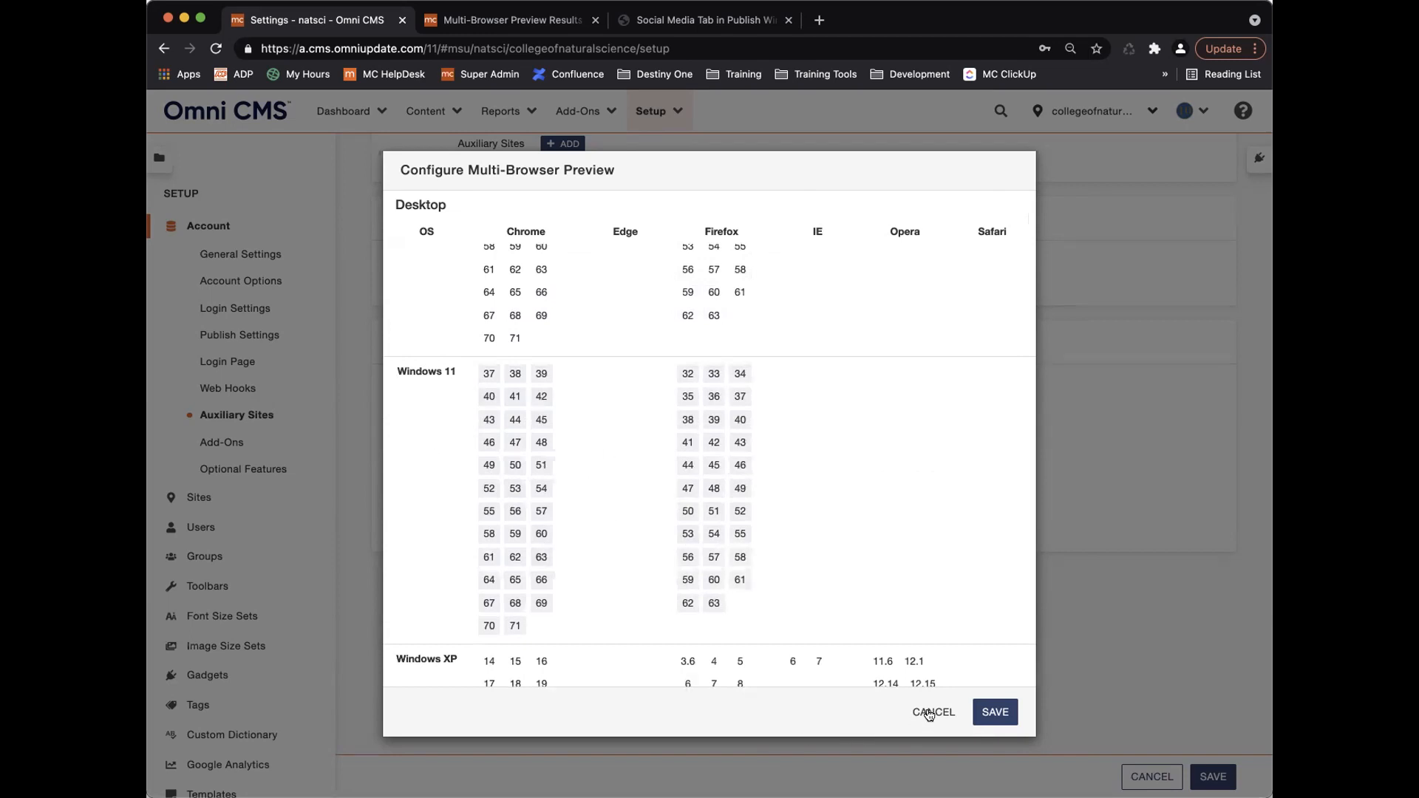
Cancel the browser-version configuration and switch between Settings and the index.pcf results tabs.
left_click(929, 712)
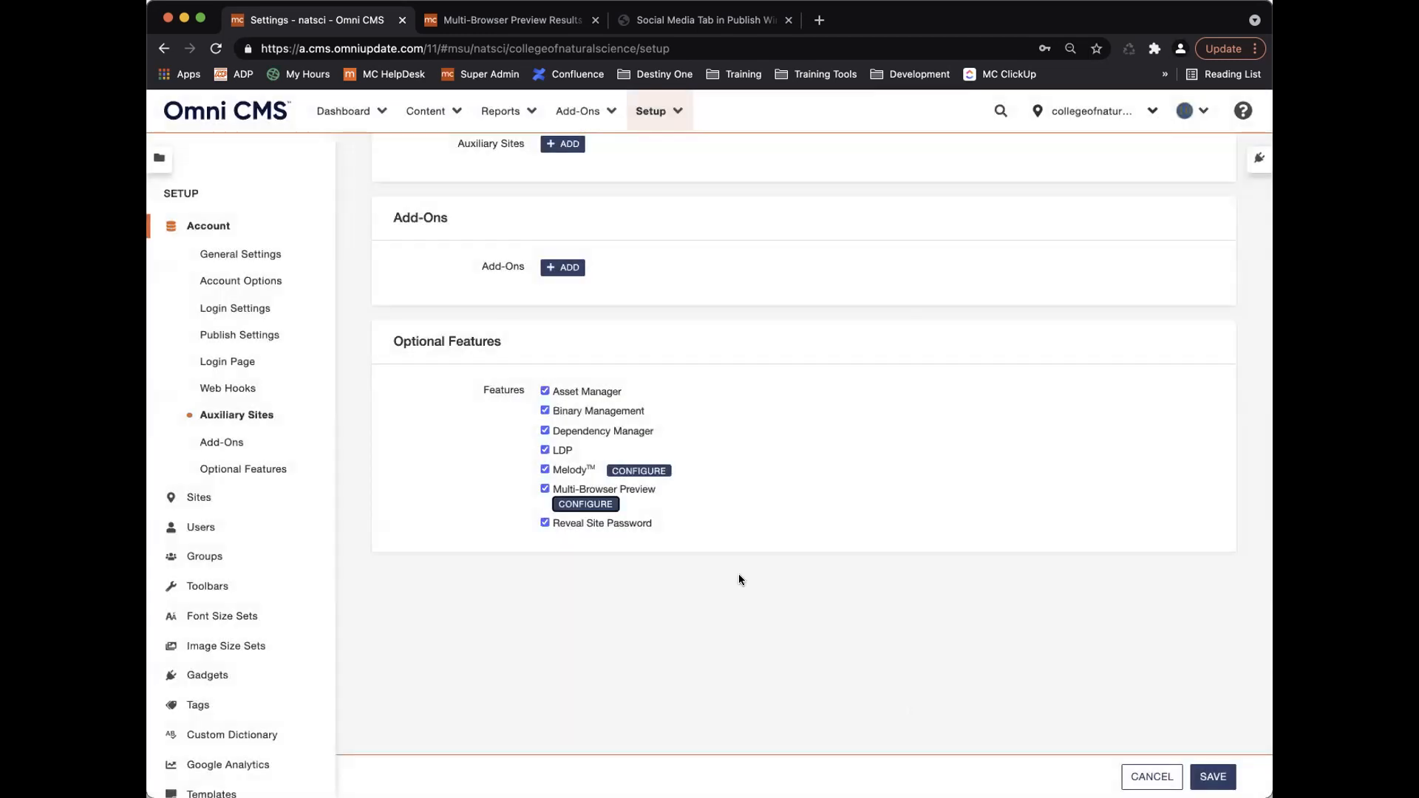
left_click(528, 19)
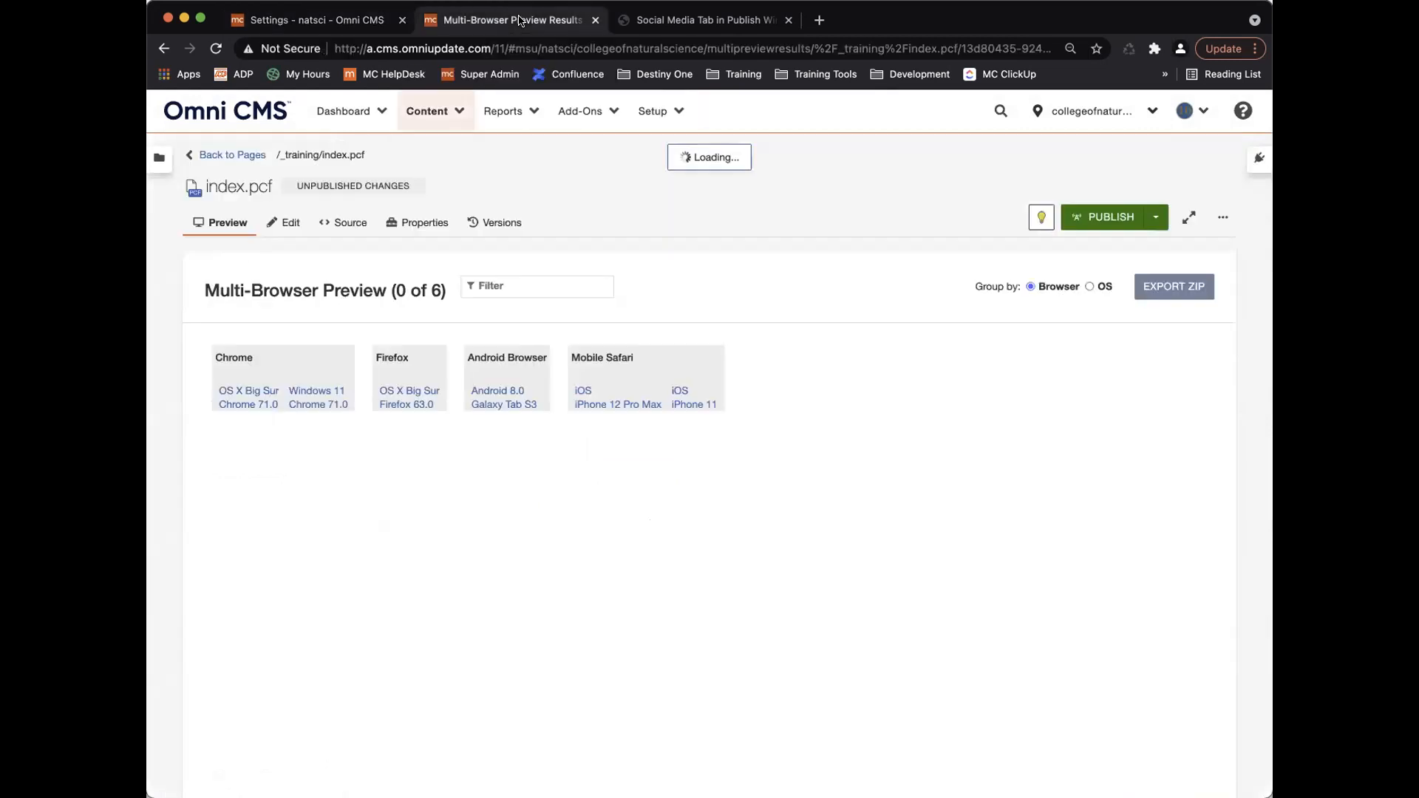
left_click(312, 20)
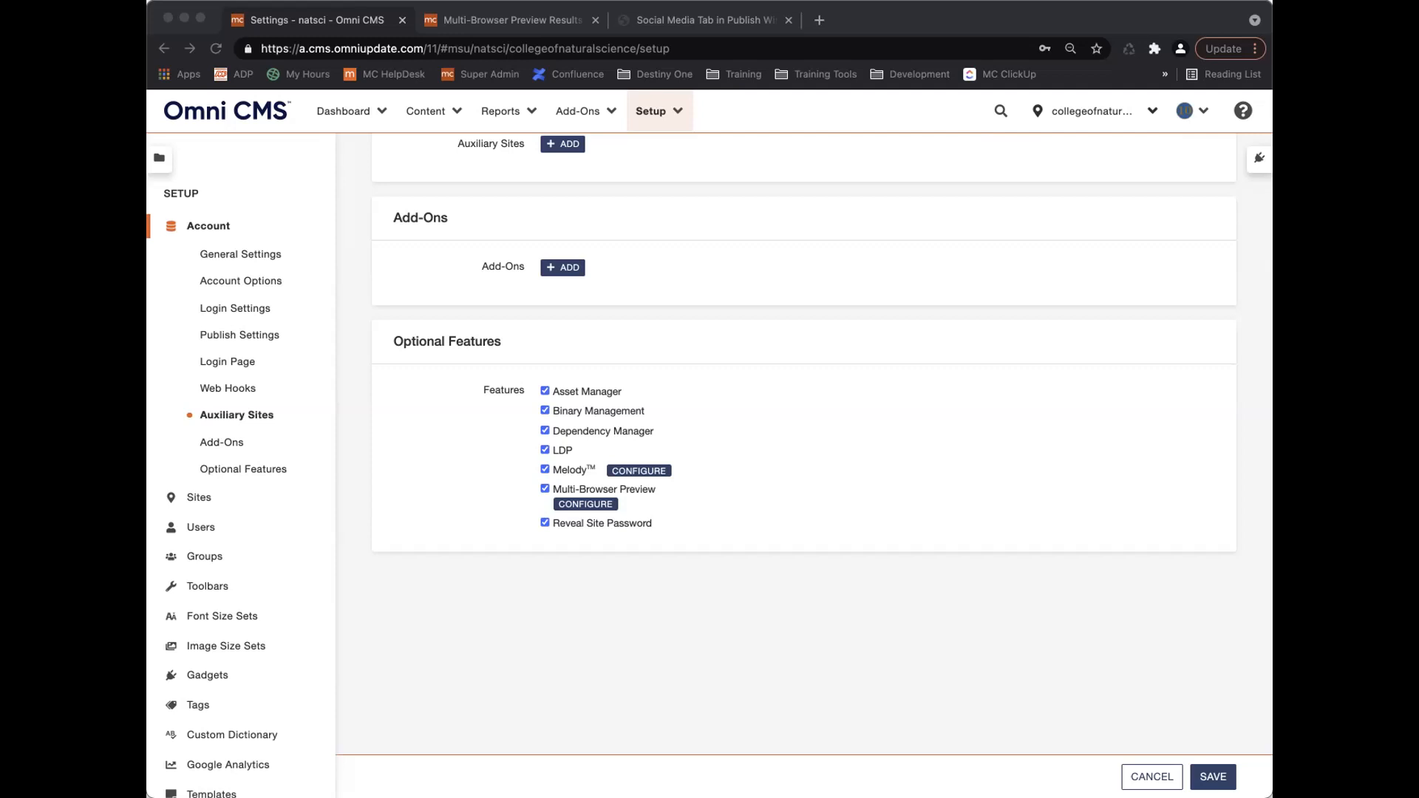
left_click(500, 15)
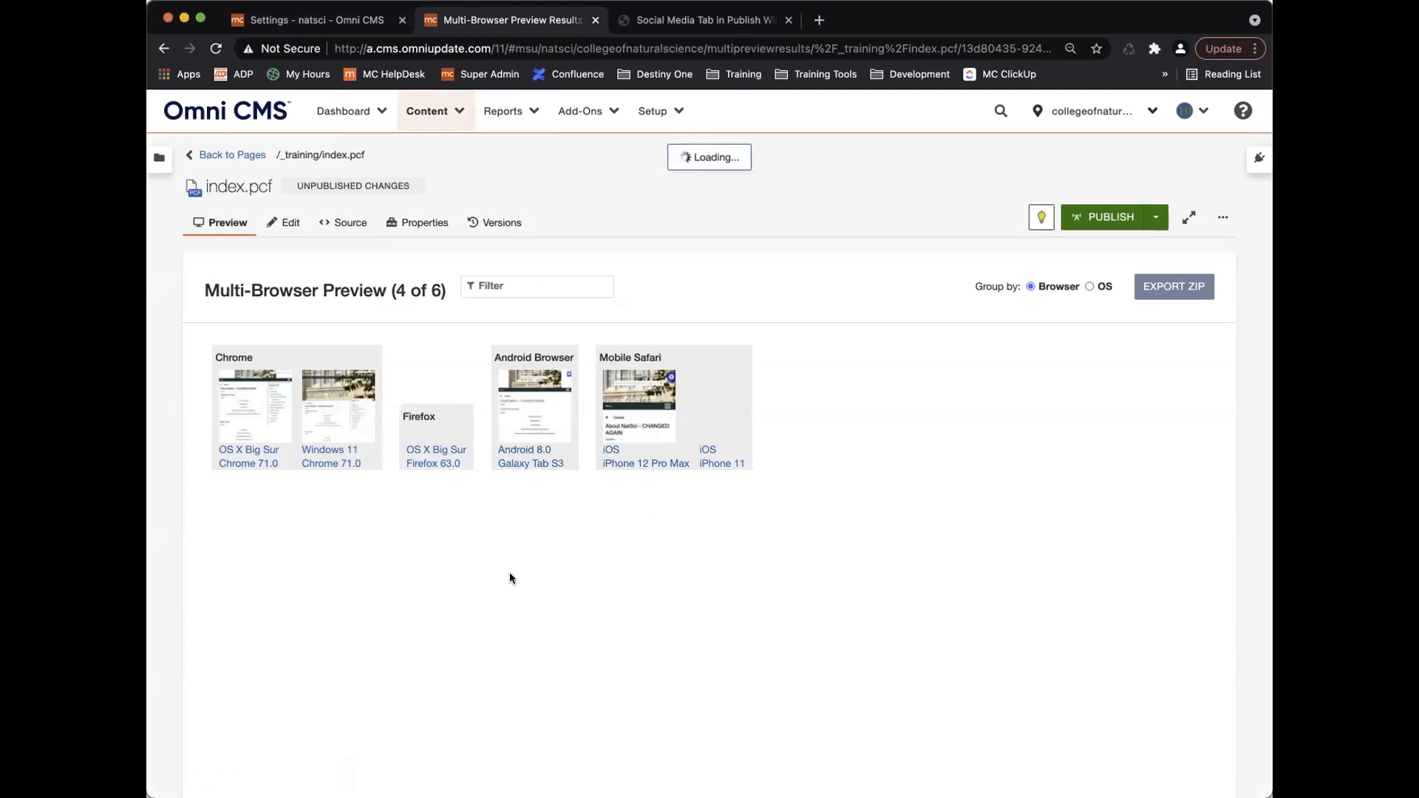
Open the Android 8.0 Galaxy Tab S3 screenshot full size, scroll through it, then view the previous one.
left_click(527, 411)
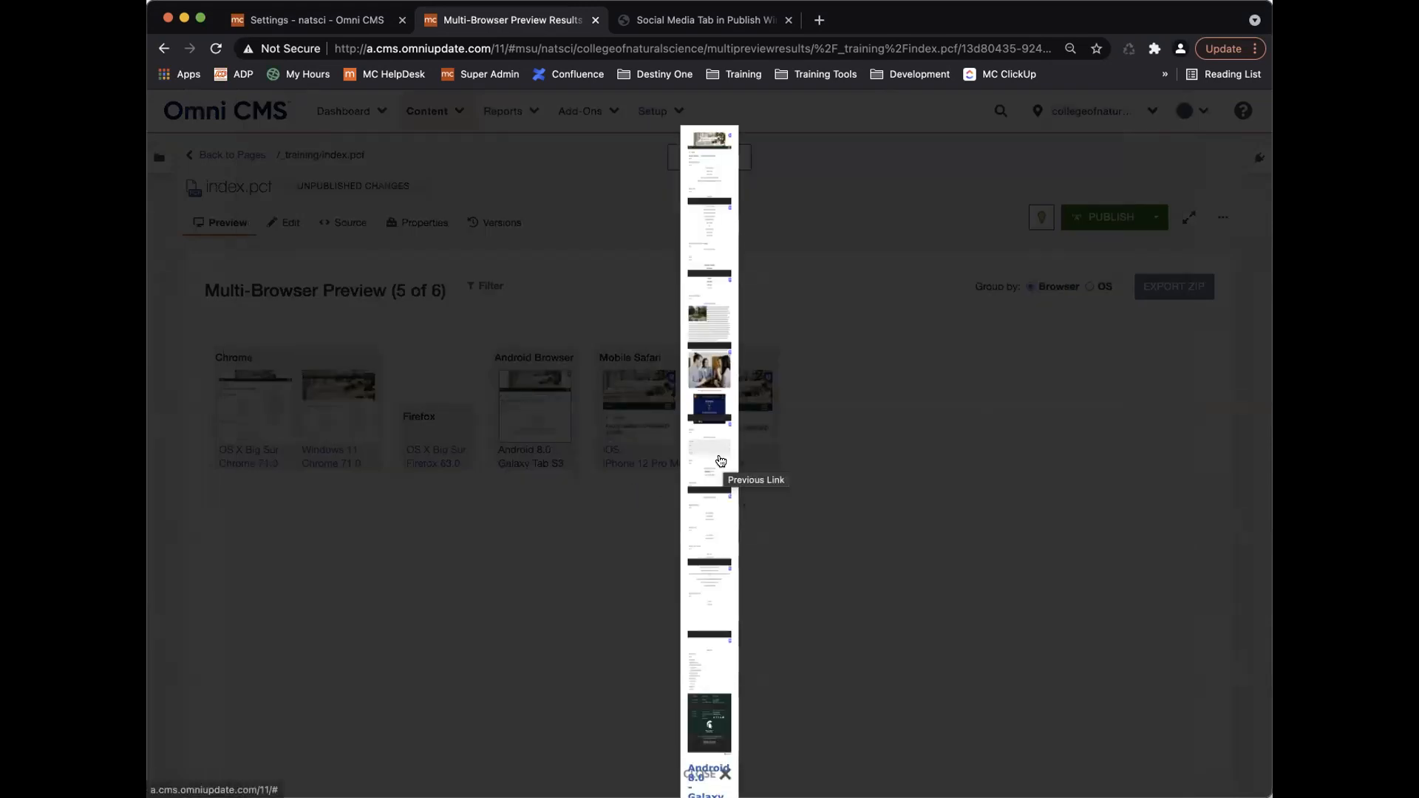
scroll(720, 461, "up", 5)
scroll(510, 430, "left", 3)
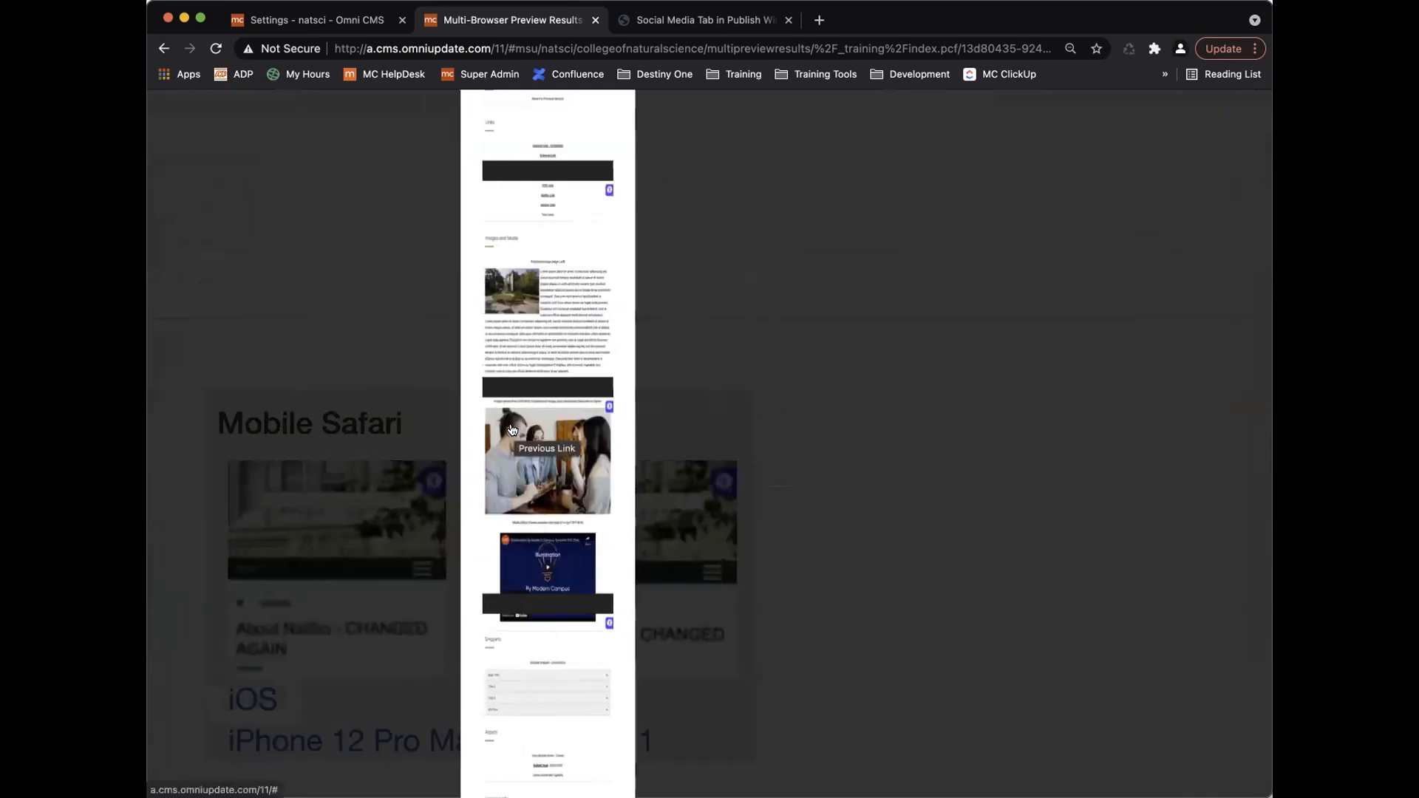
scroll(511, 429, "up", 5)
scroll(512, 429, "down", 10)
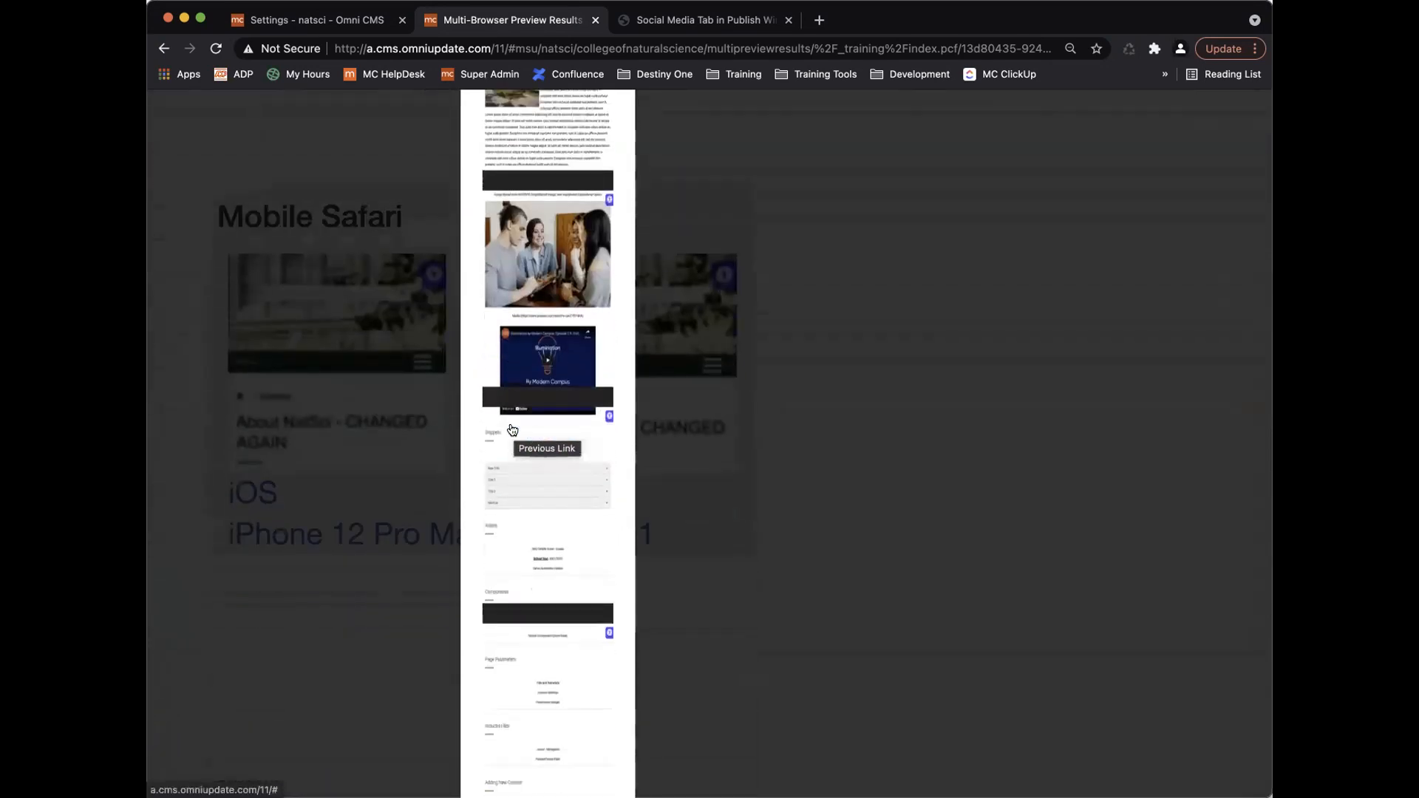
scroll(512, 430, "down", 7)
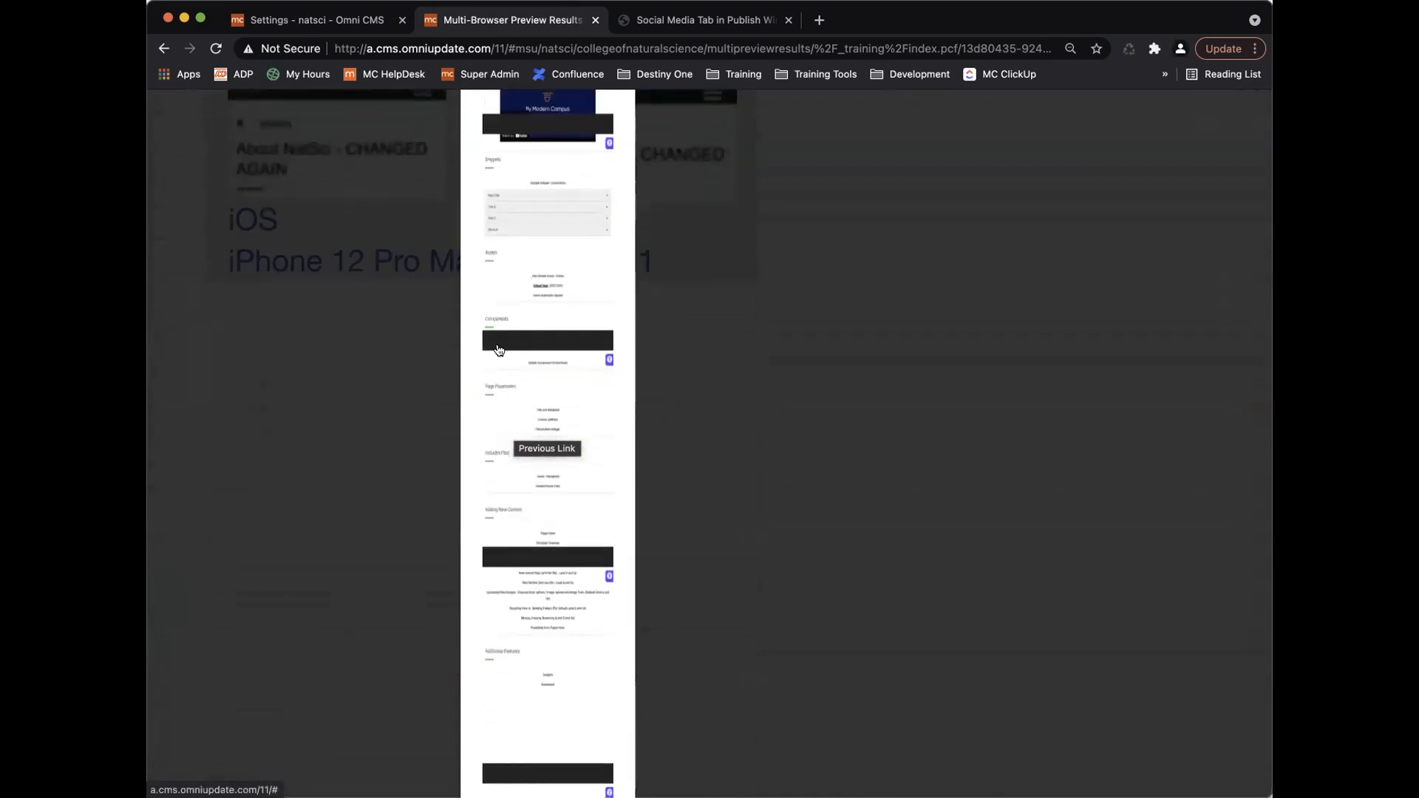
scroll(516, 480, "down", 3)
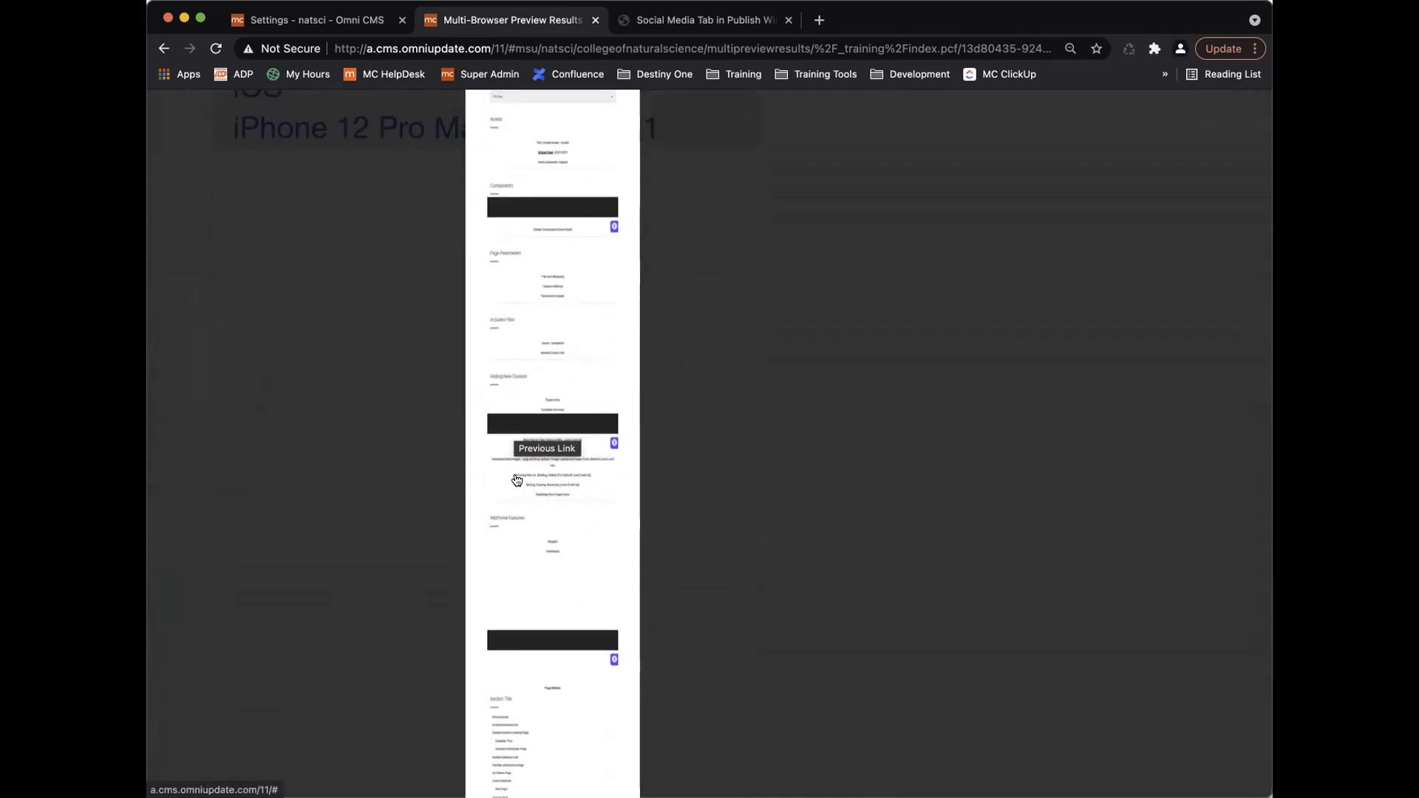
scroll(516, 480, "down", 2)
scroll(608, 582, "down", 2)
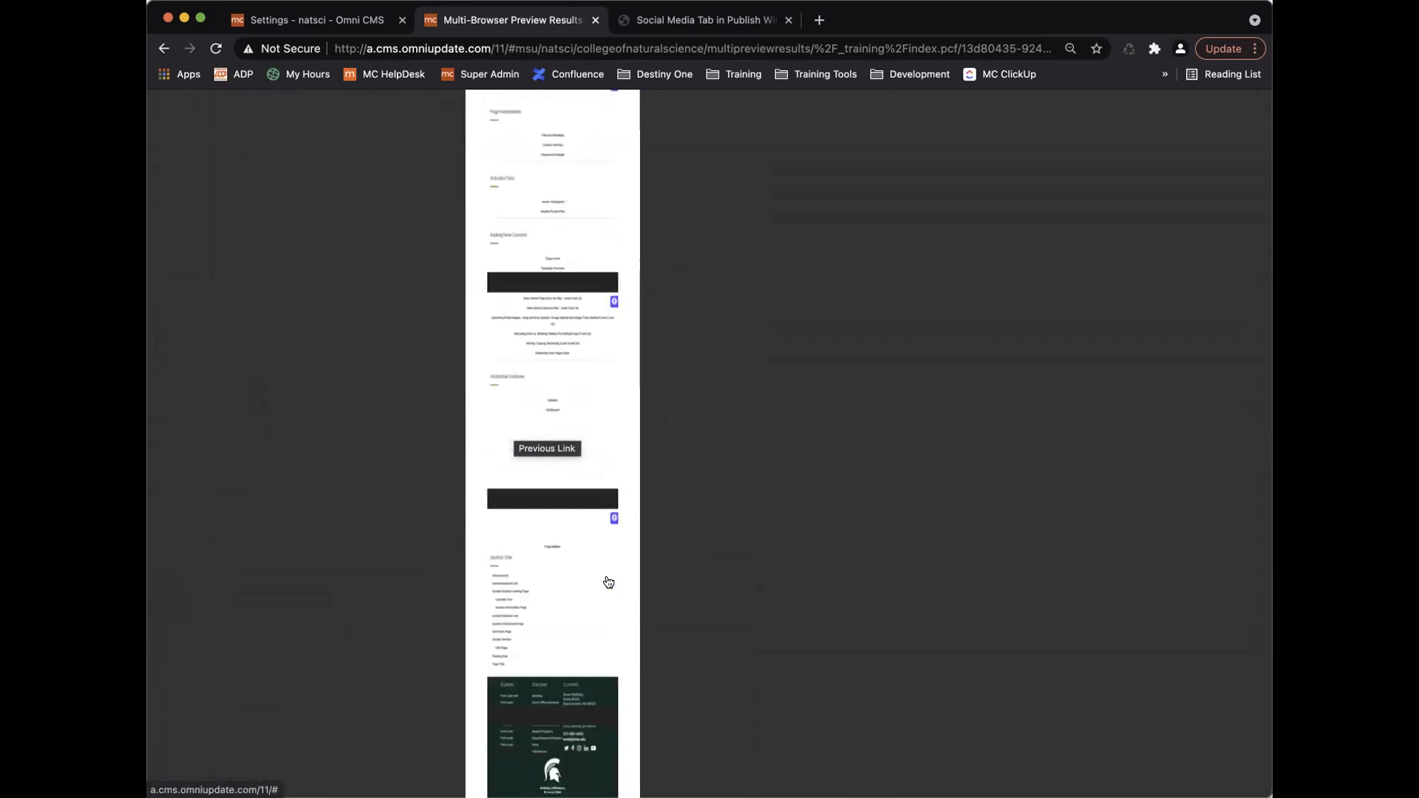
scroll(608, 582, "down", 8)
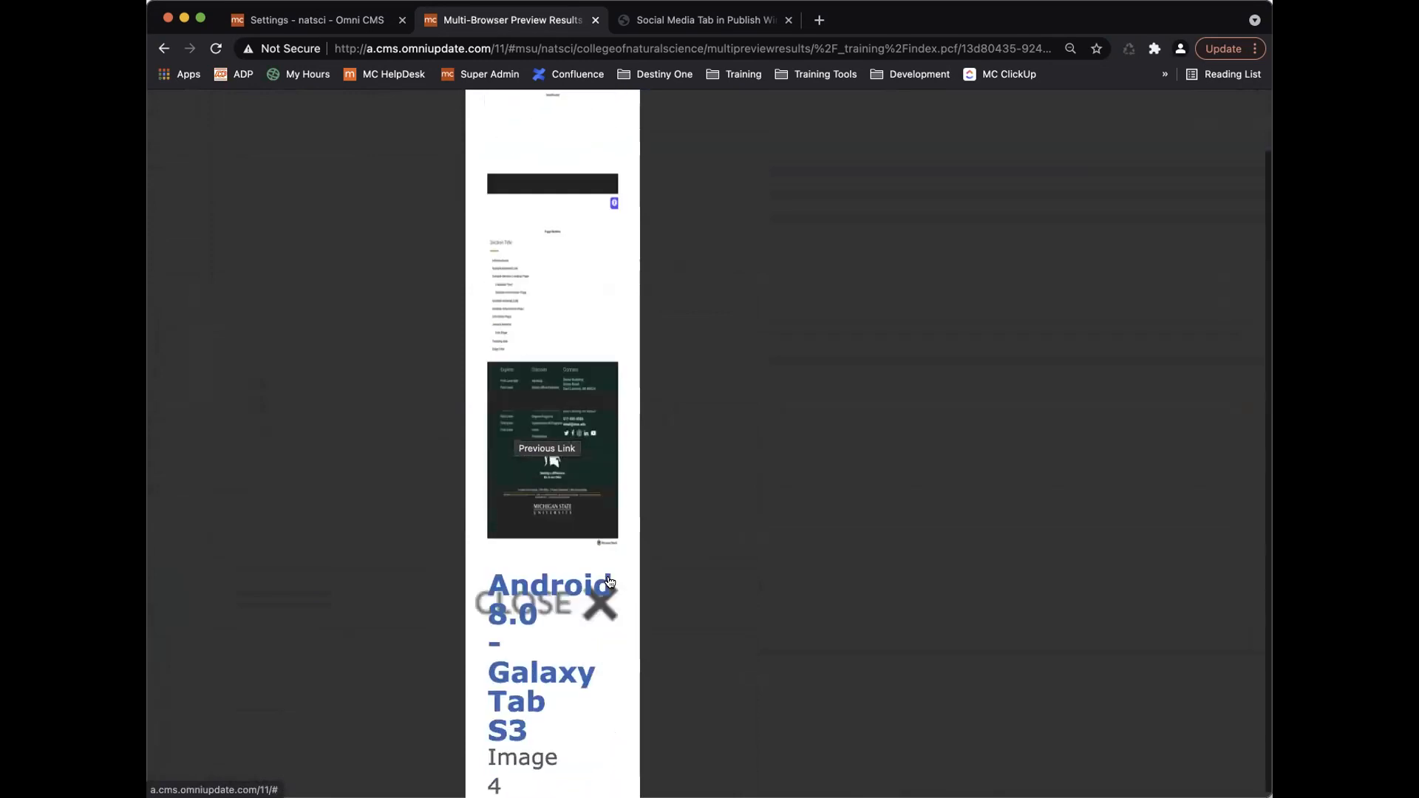
scroll(609, 582, "down", 2)
scroll(609, 582, "up", 10)
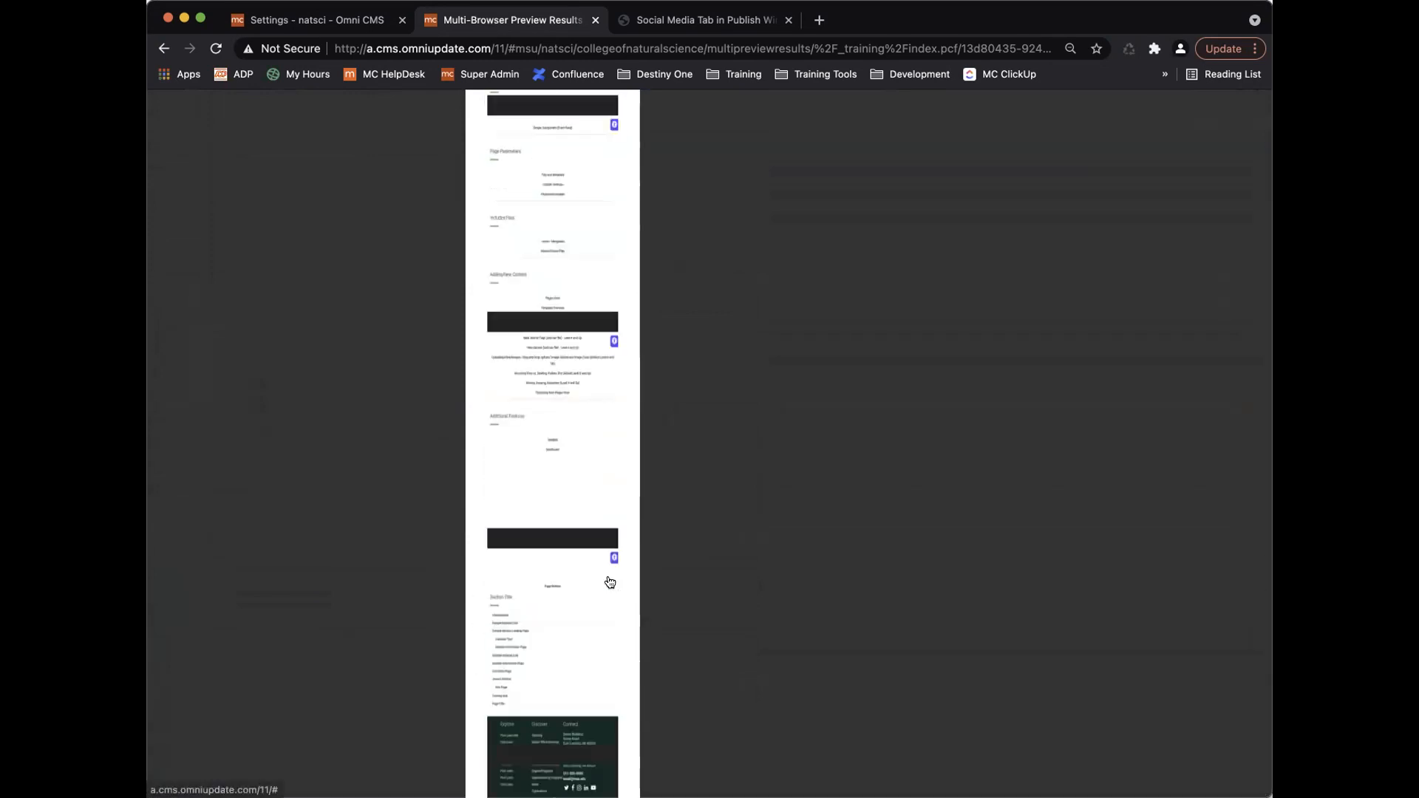
scroll(610, 582, "up", 14)
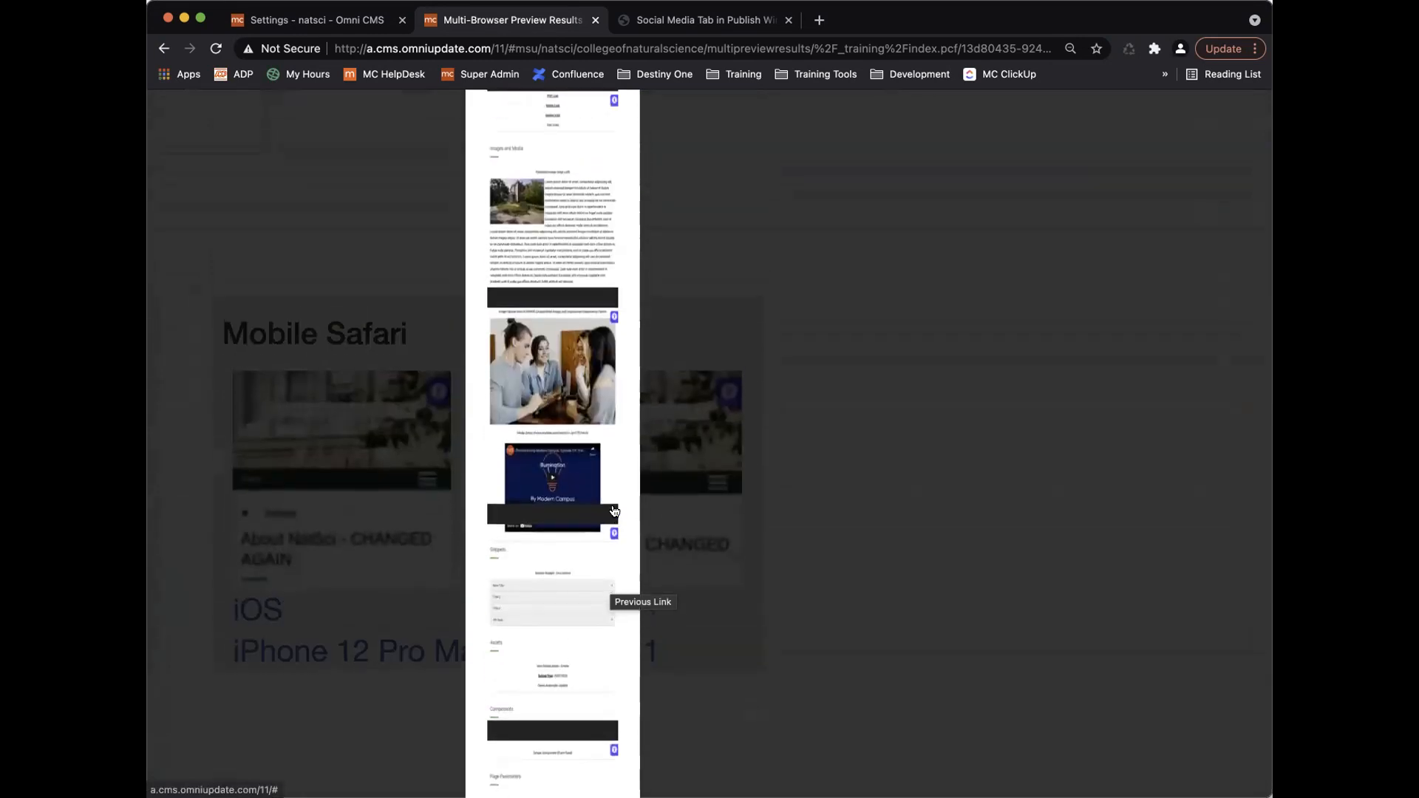
left_click(611, 556)
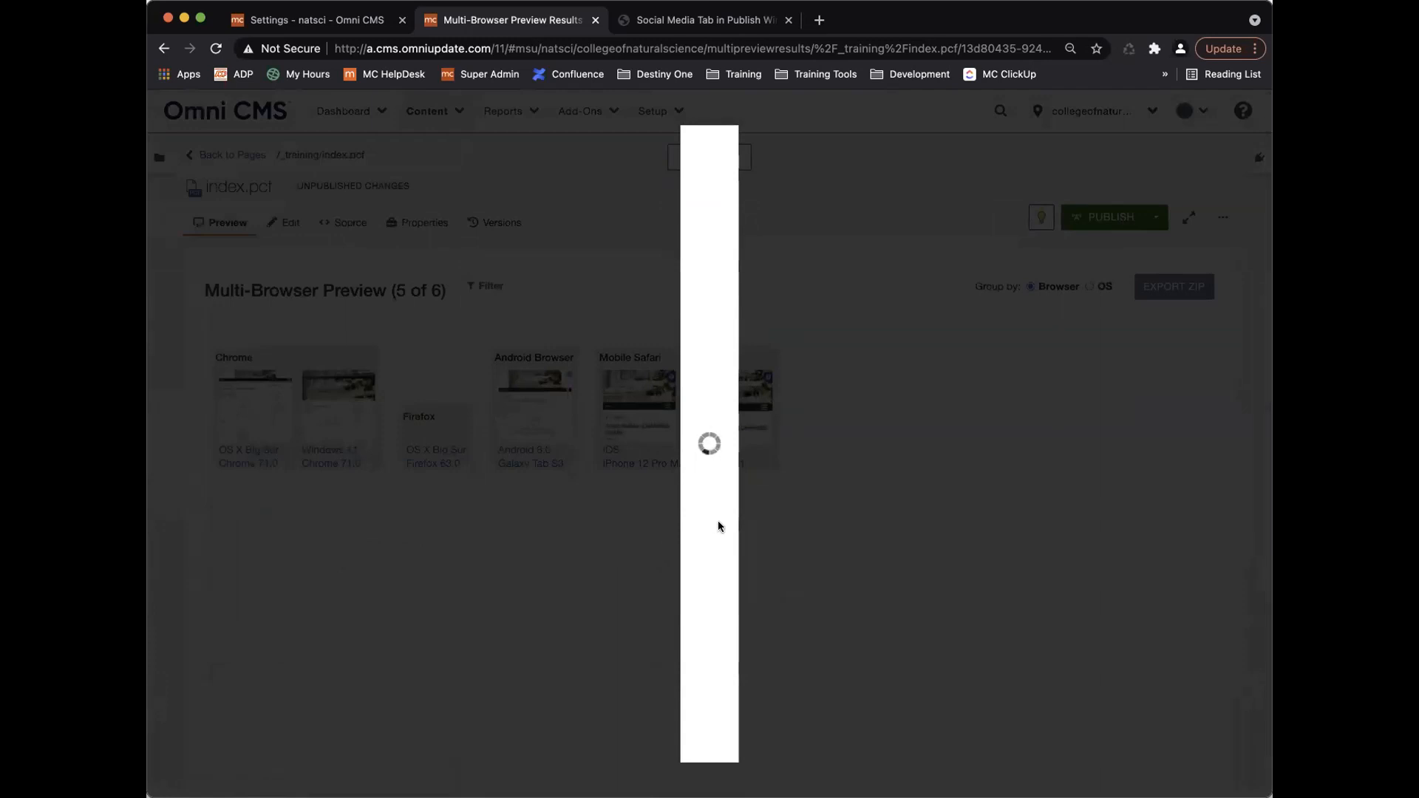
Click outside the lightbox to close the screenshot viewer and show the 5-of-6 results grid.
left_click(769, 530)
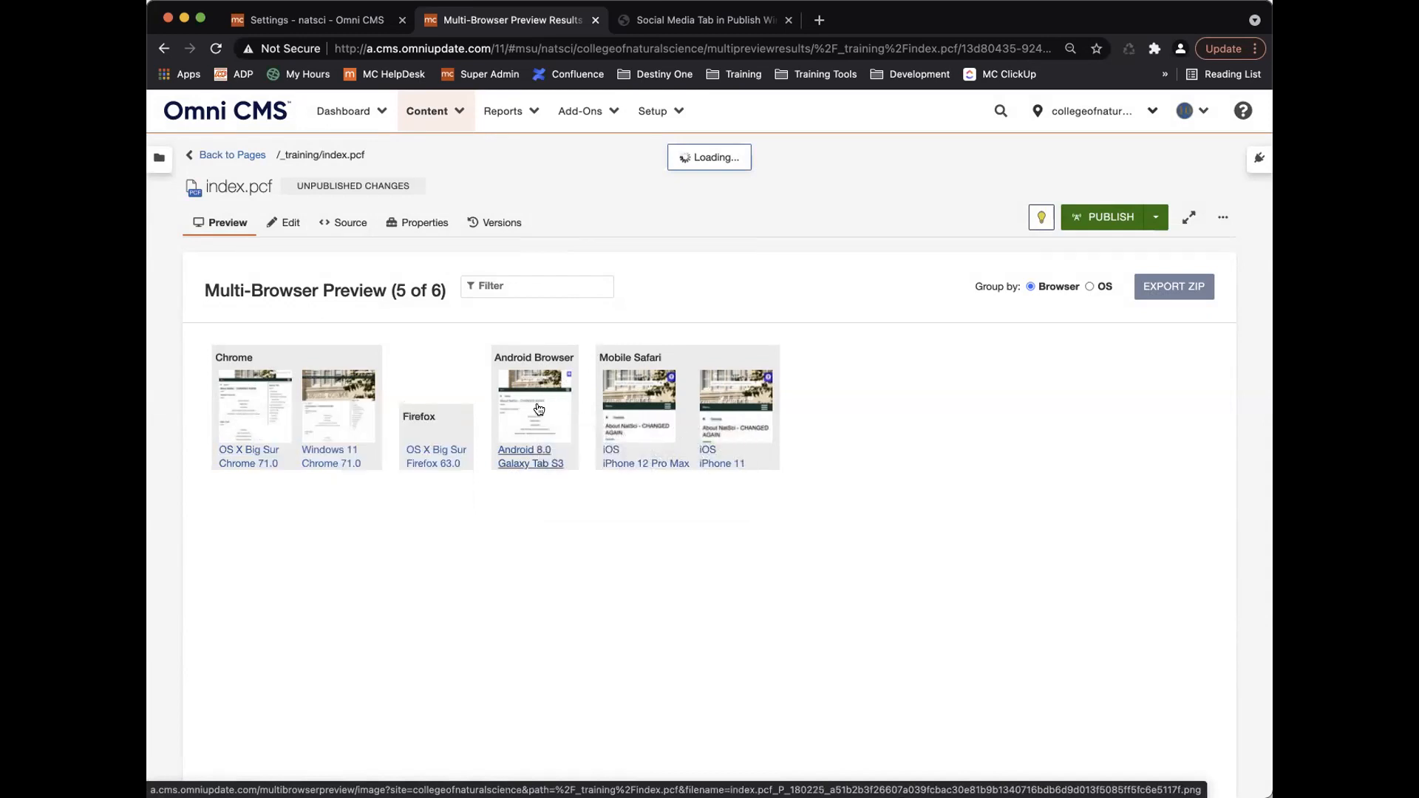
Open the iPhone 12 Pro Max screenshot, scroll and enlarge it, view the previous one, then close.
left_click(636, 388)
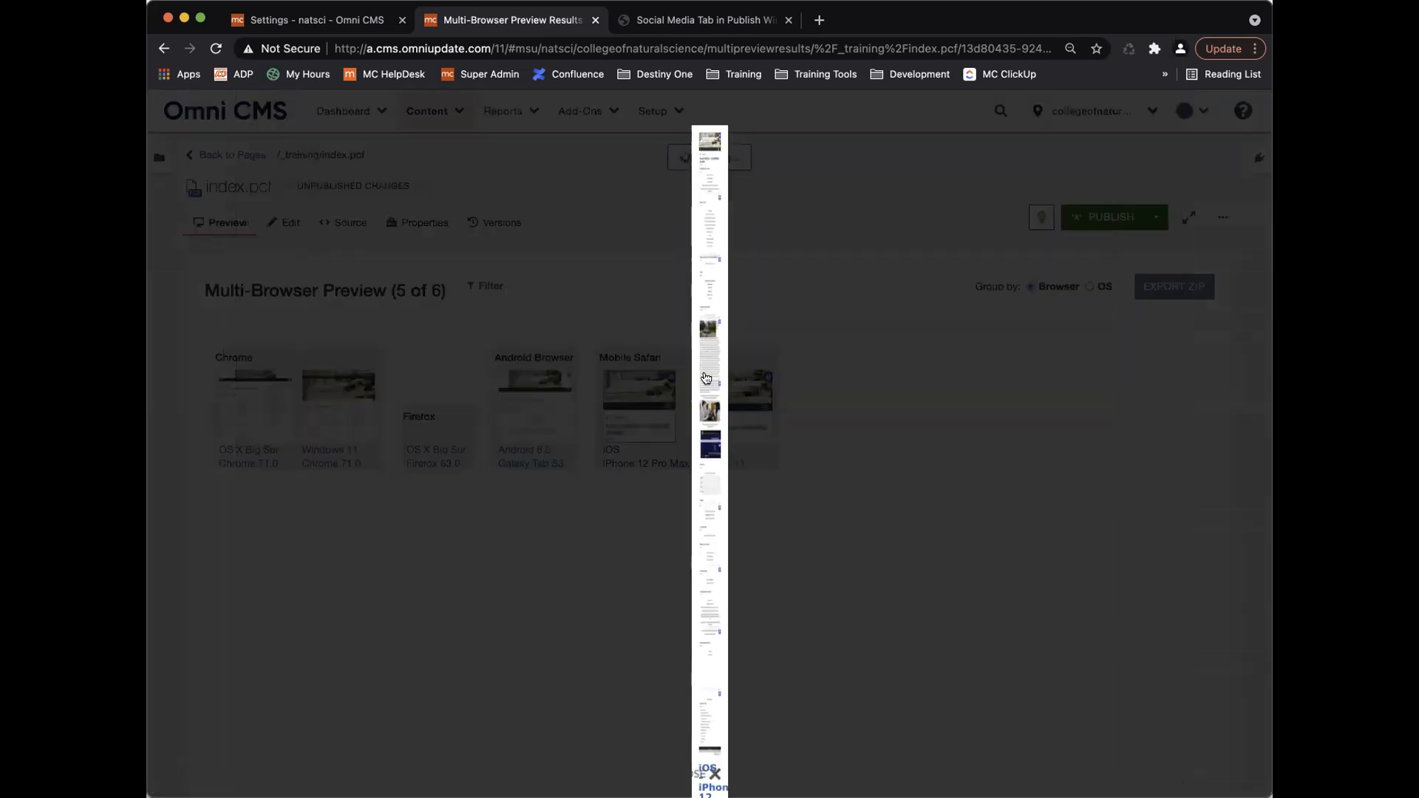
scroll(704, 371, "up", 5)
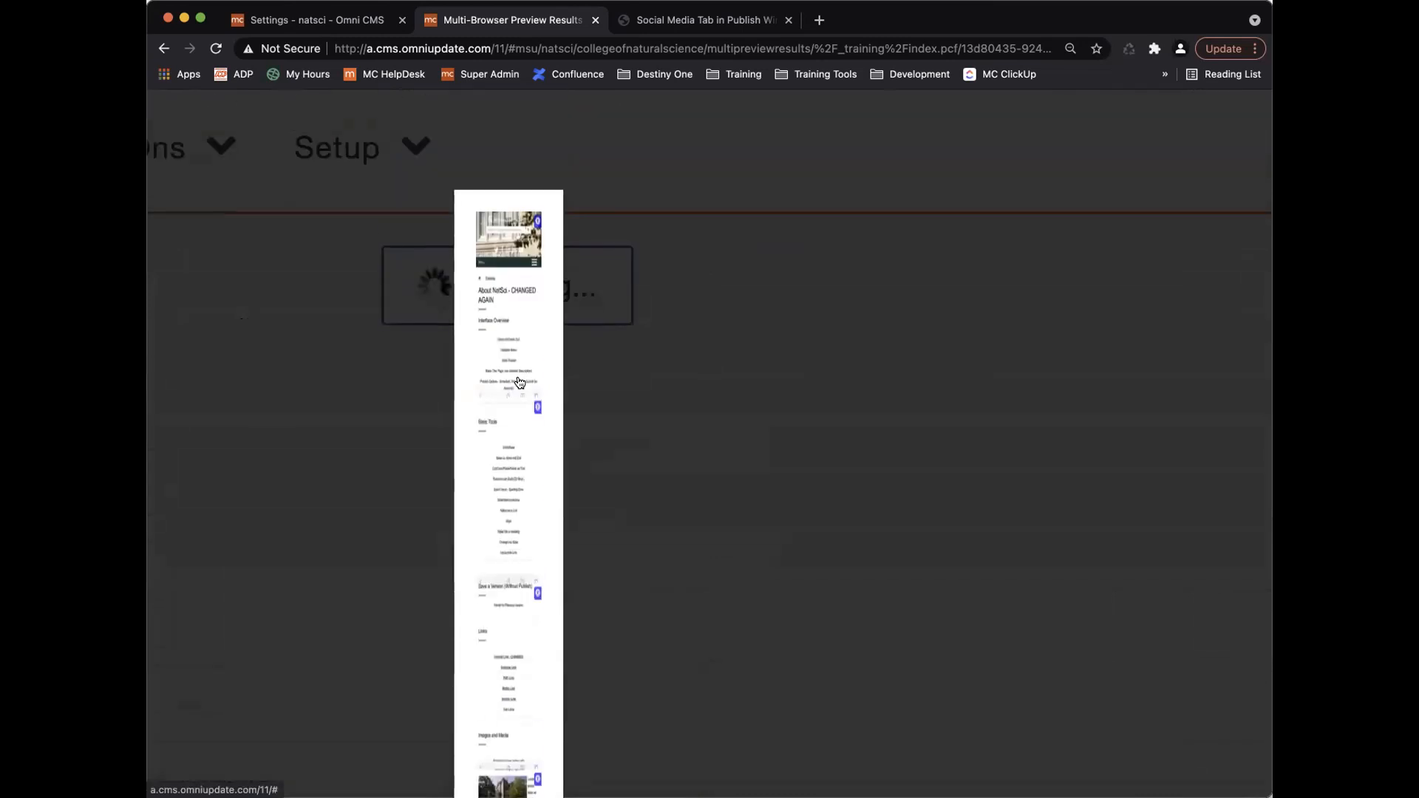
scroll(515, 394, "down", 10)
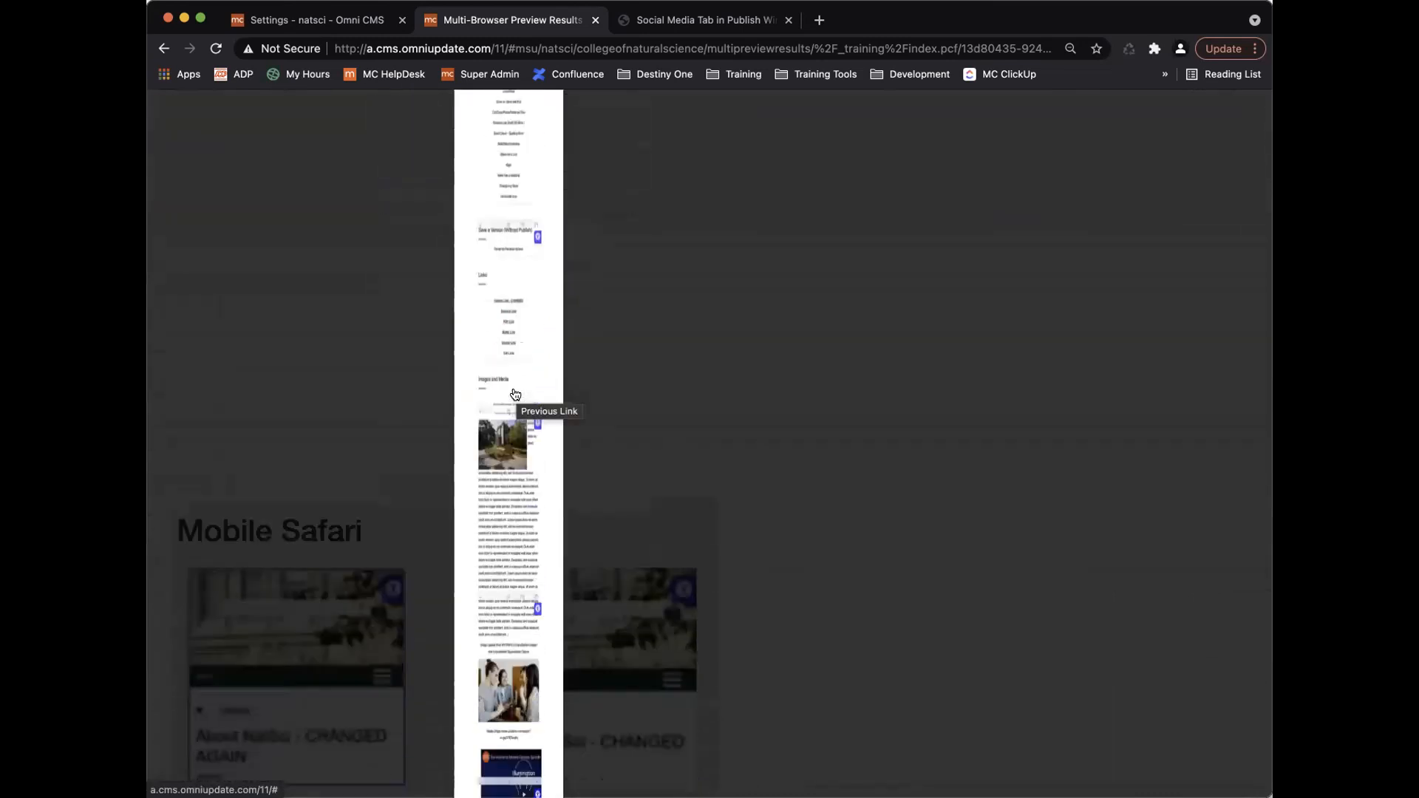
scroll(515, 394, "down", 3)
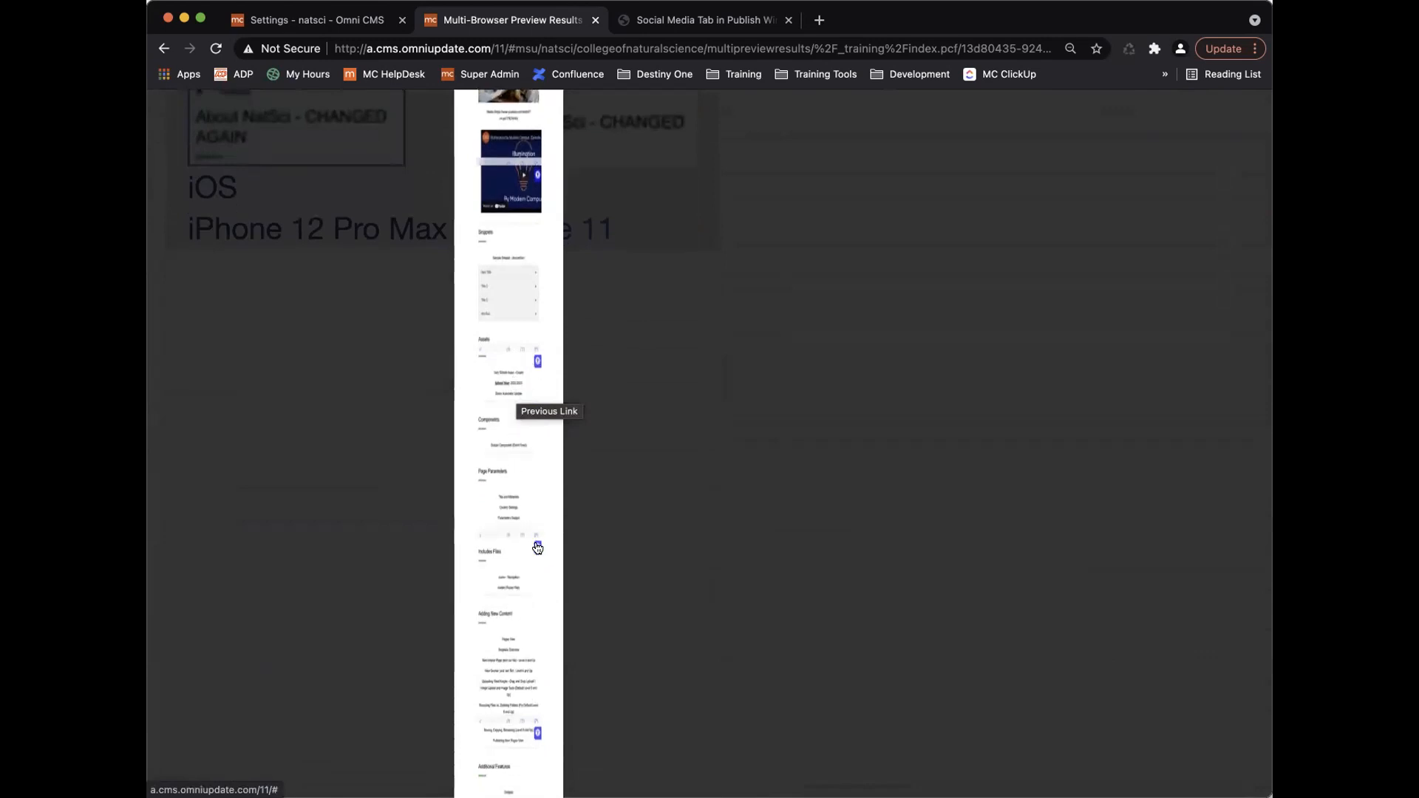
left_click(509, 546)
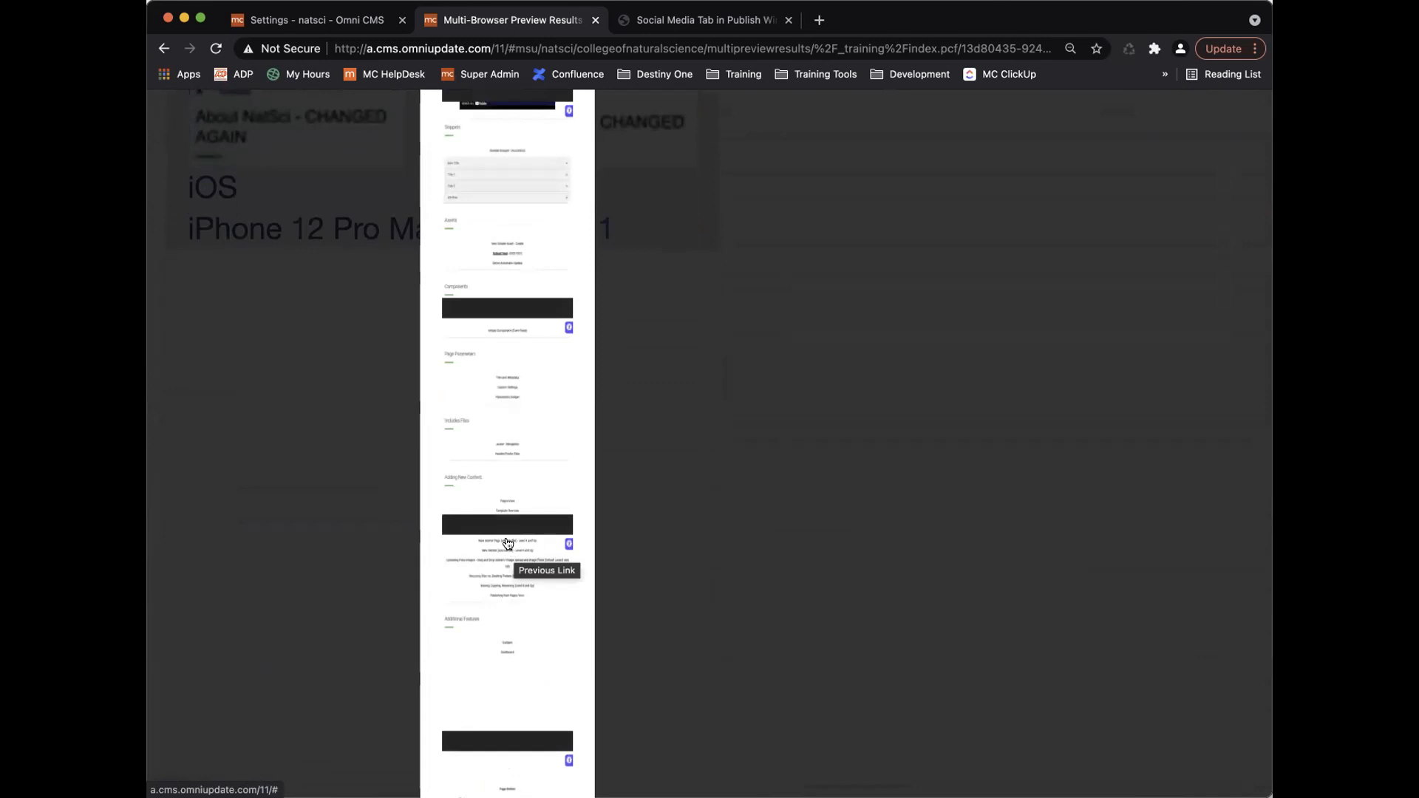
scroll(507, 500, "up", 15)
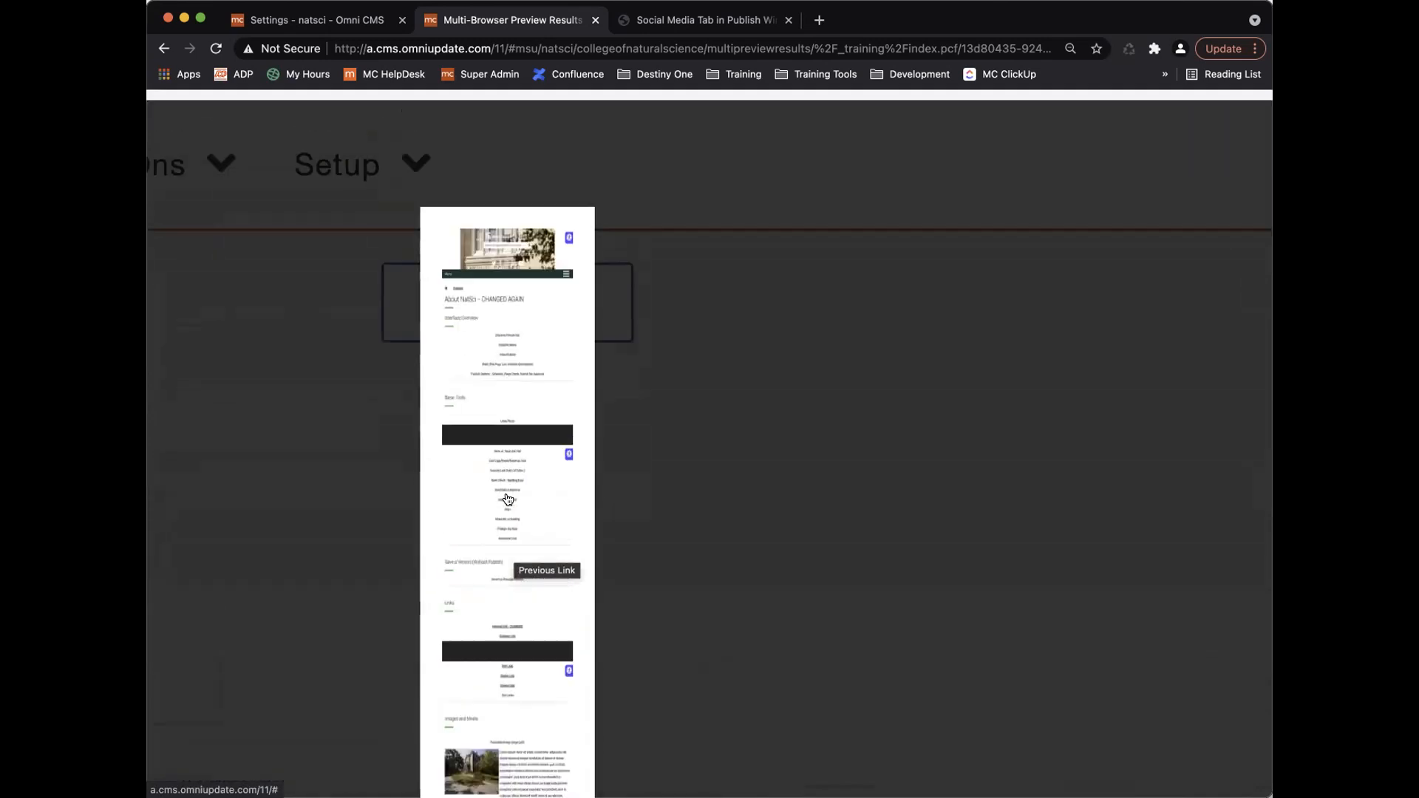
left_click(474, 496)
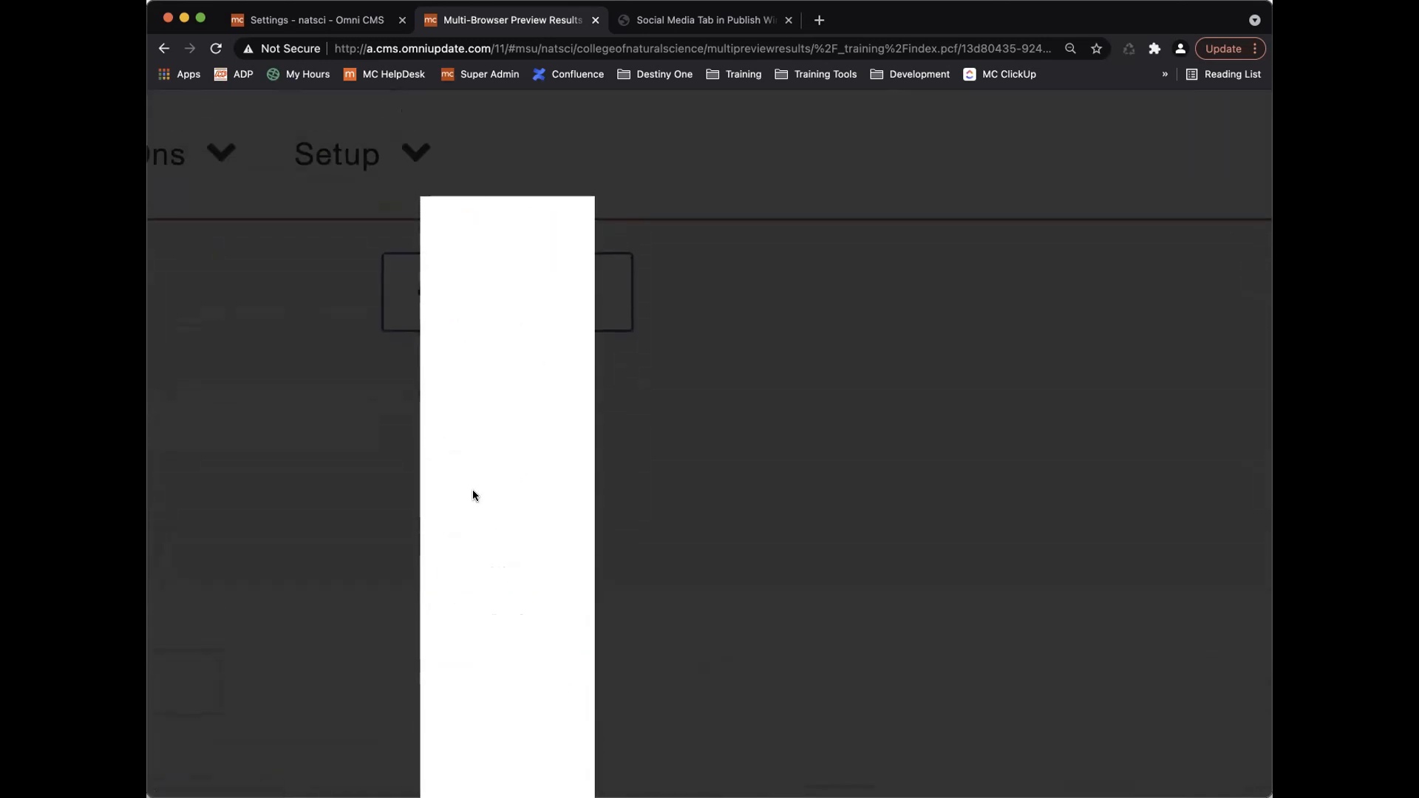
left_click(732, 488)
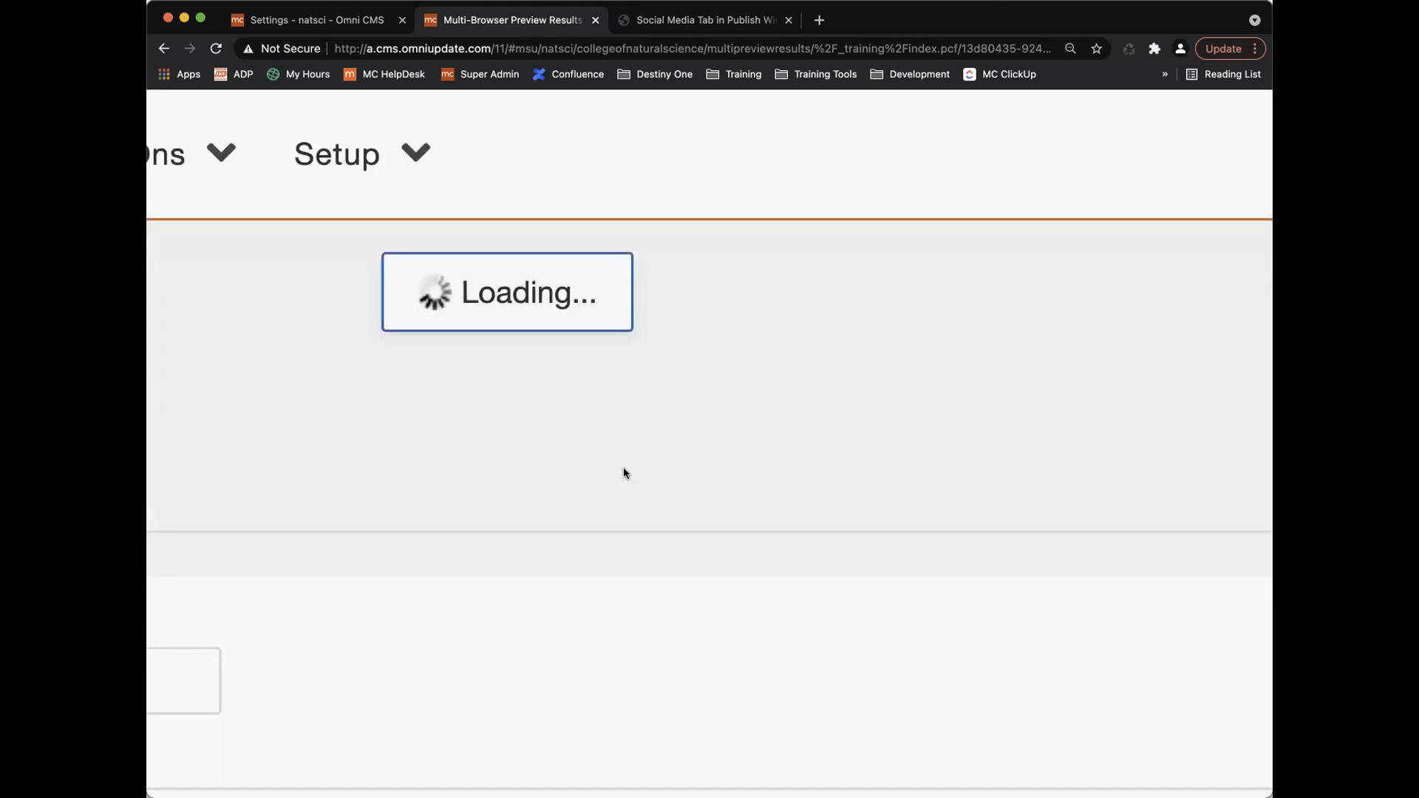
Scroll the results grid to Mobile Safari and open the iPhone 12 Pro Max screenshot full size.
scroll(623, 473, "down", 10)
scroll(623, 473, "left", 6)
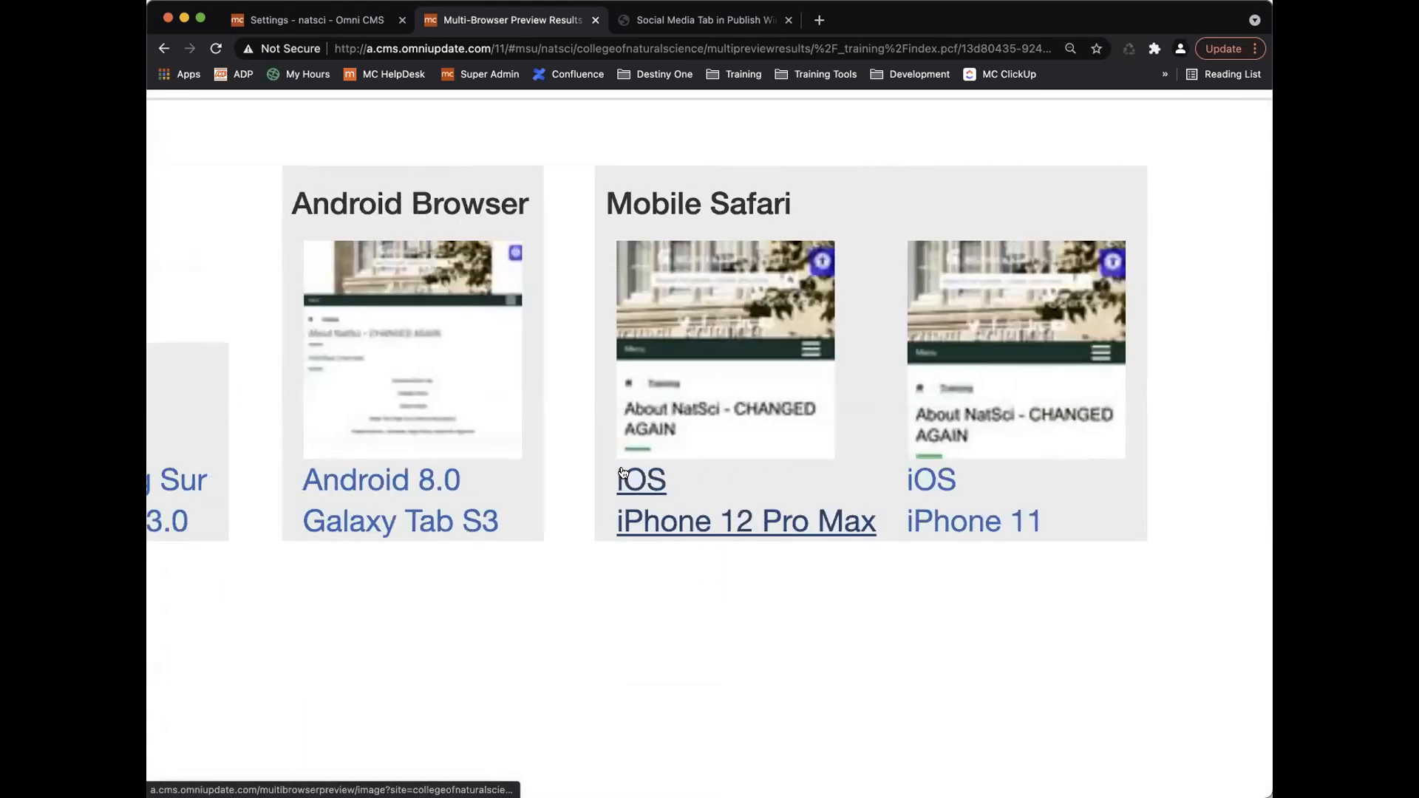
scroll(627, 476, "left", 1)
scroll(628, 476, "down", 10)
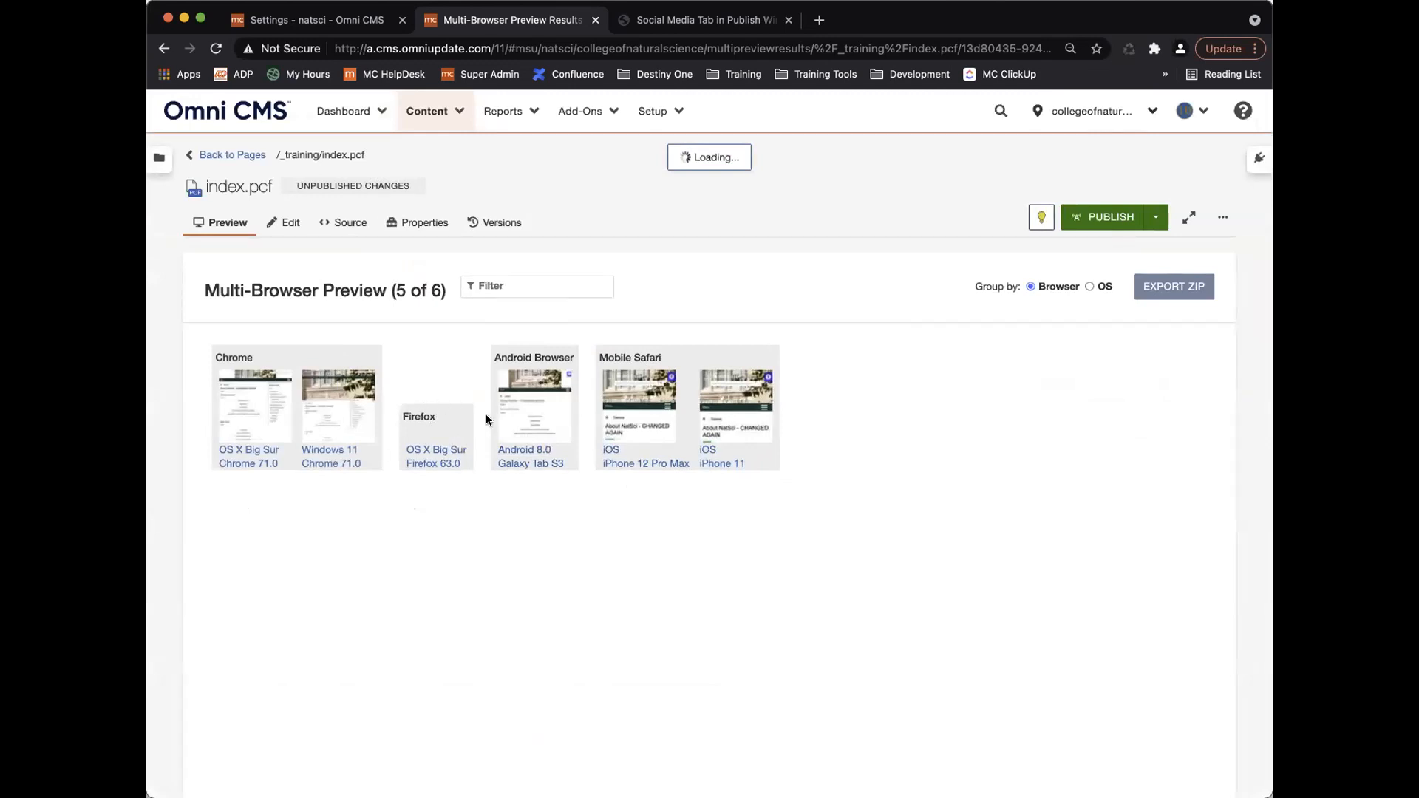
left_click(660, 381)
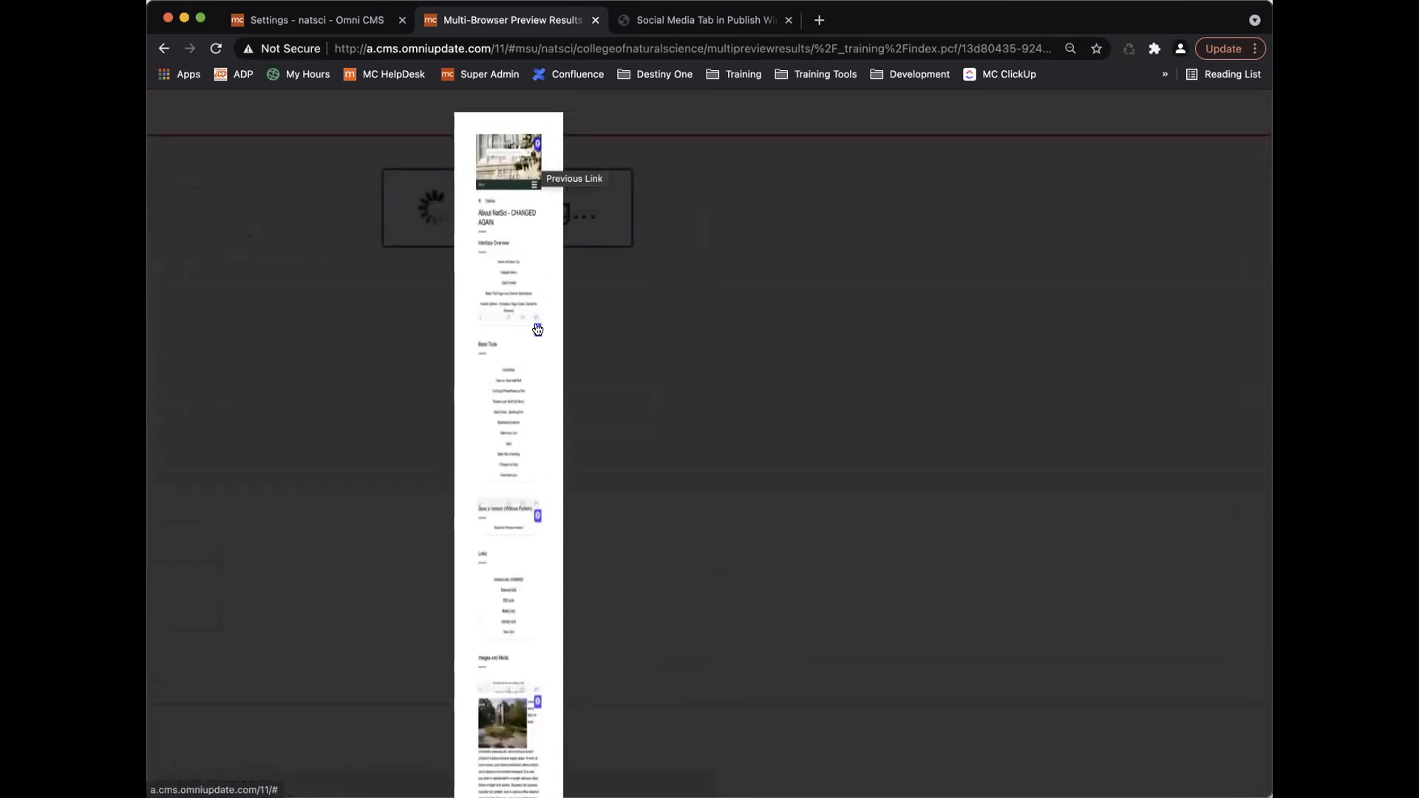
Scroll through the full iPhone 12 Pro Max screenshot of index.pcf, then close the enlarged view.
scroll(510, 461, "down", 6)
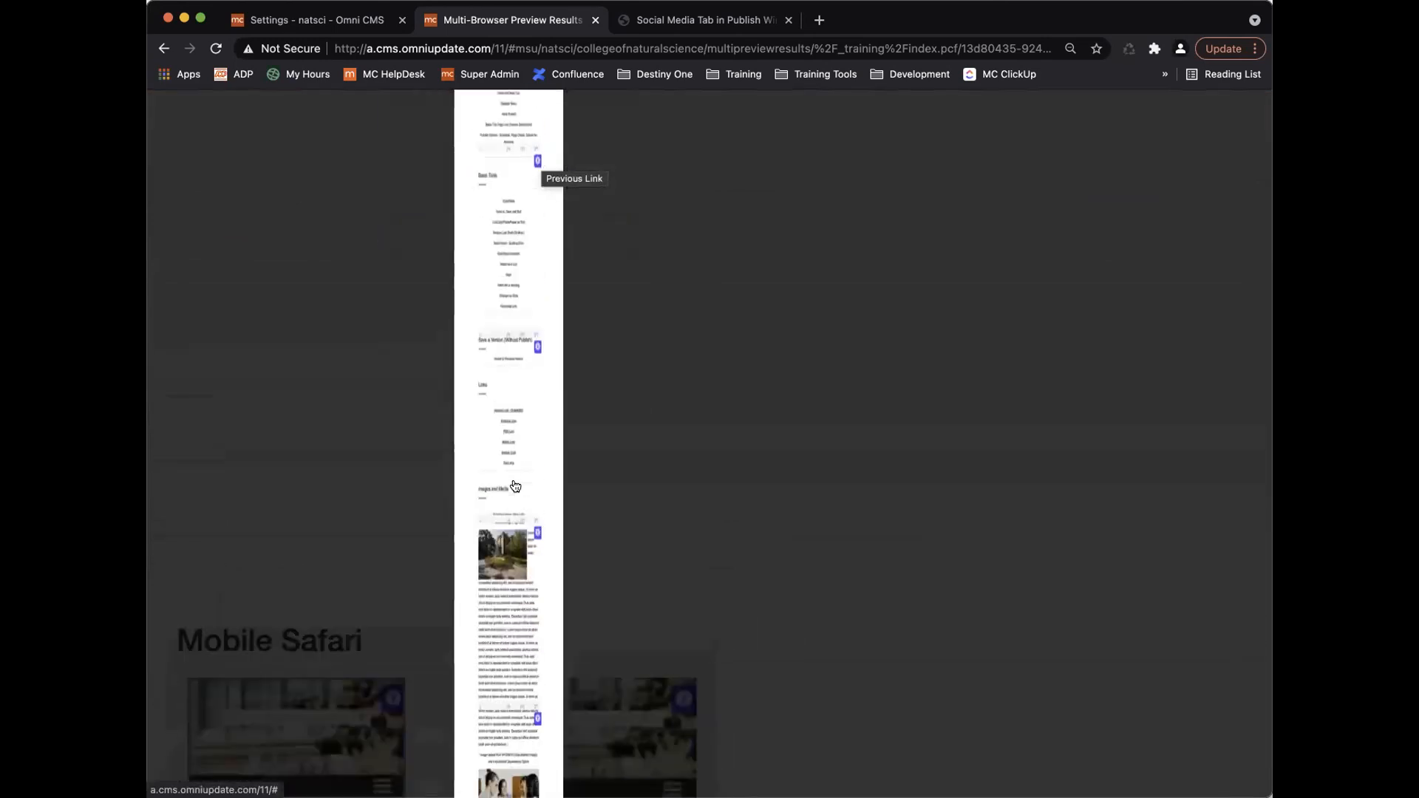
scroll(515, 485, "down", 5)
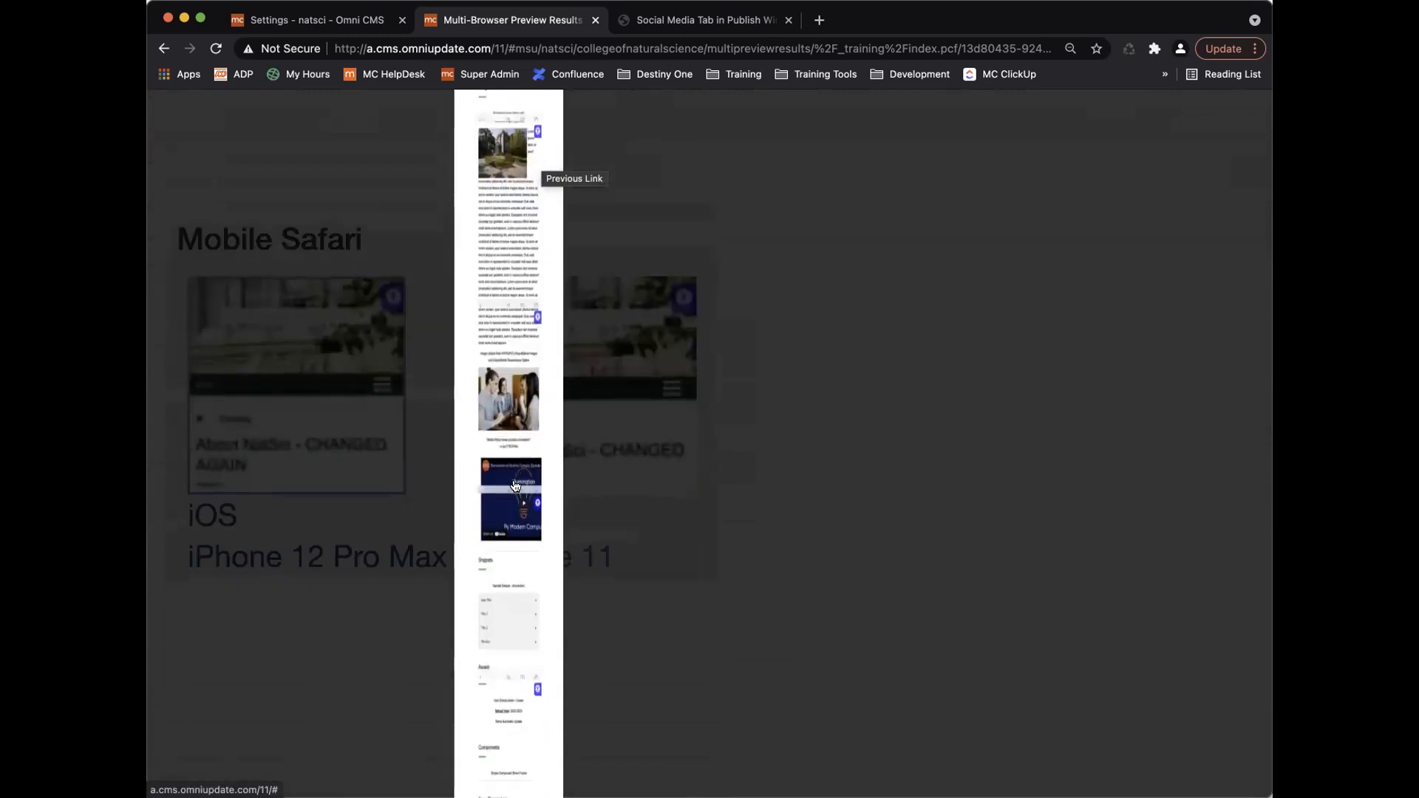
scroll(515, 485, "down", 6)
scroll(516, 485, "up", 8)
scroll(515, 485, "up", 7)
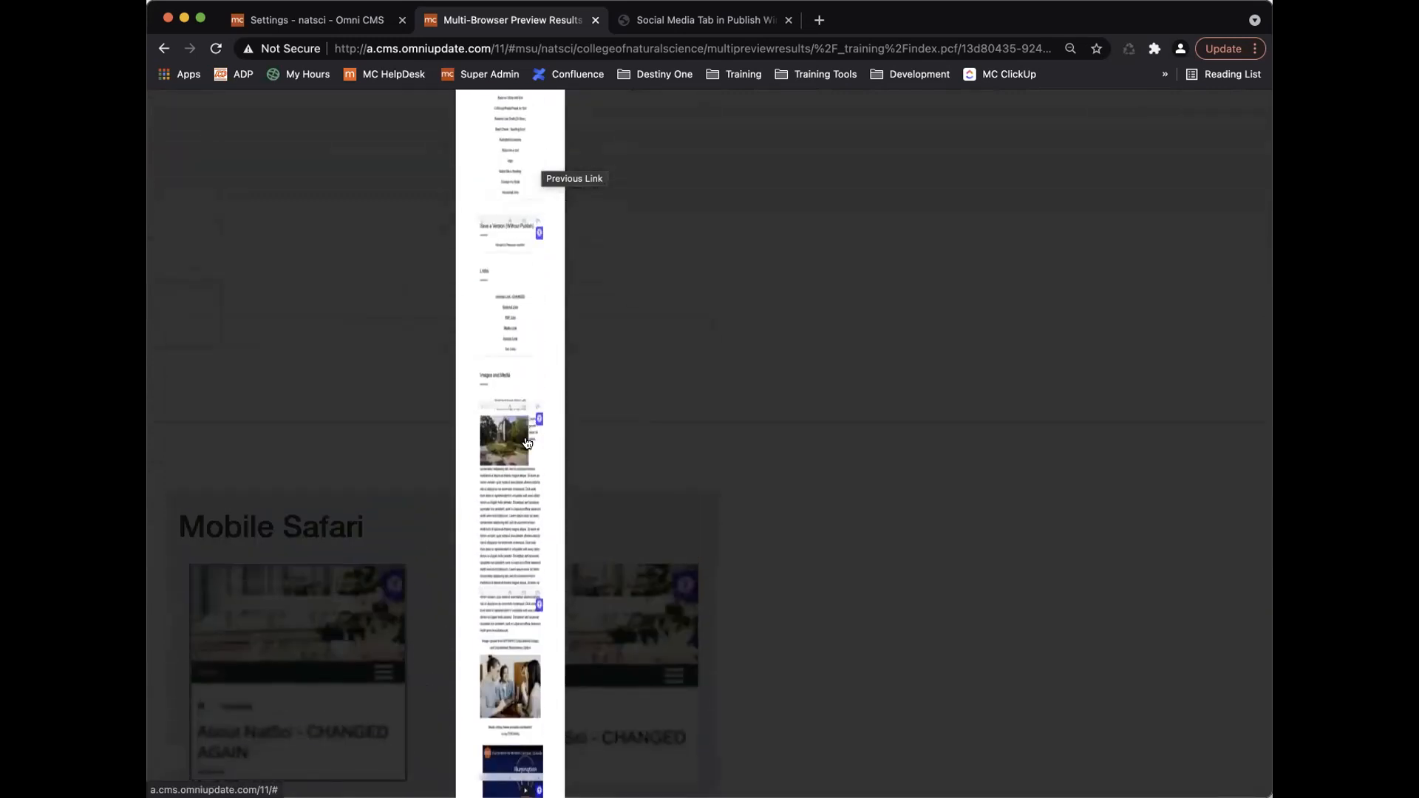
scroll(537, 421, "up", 10)
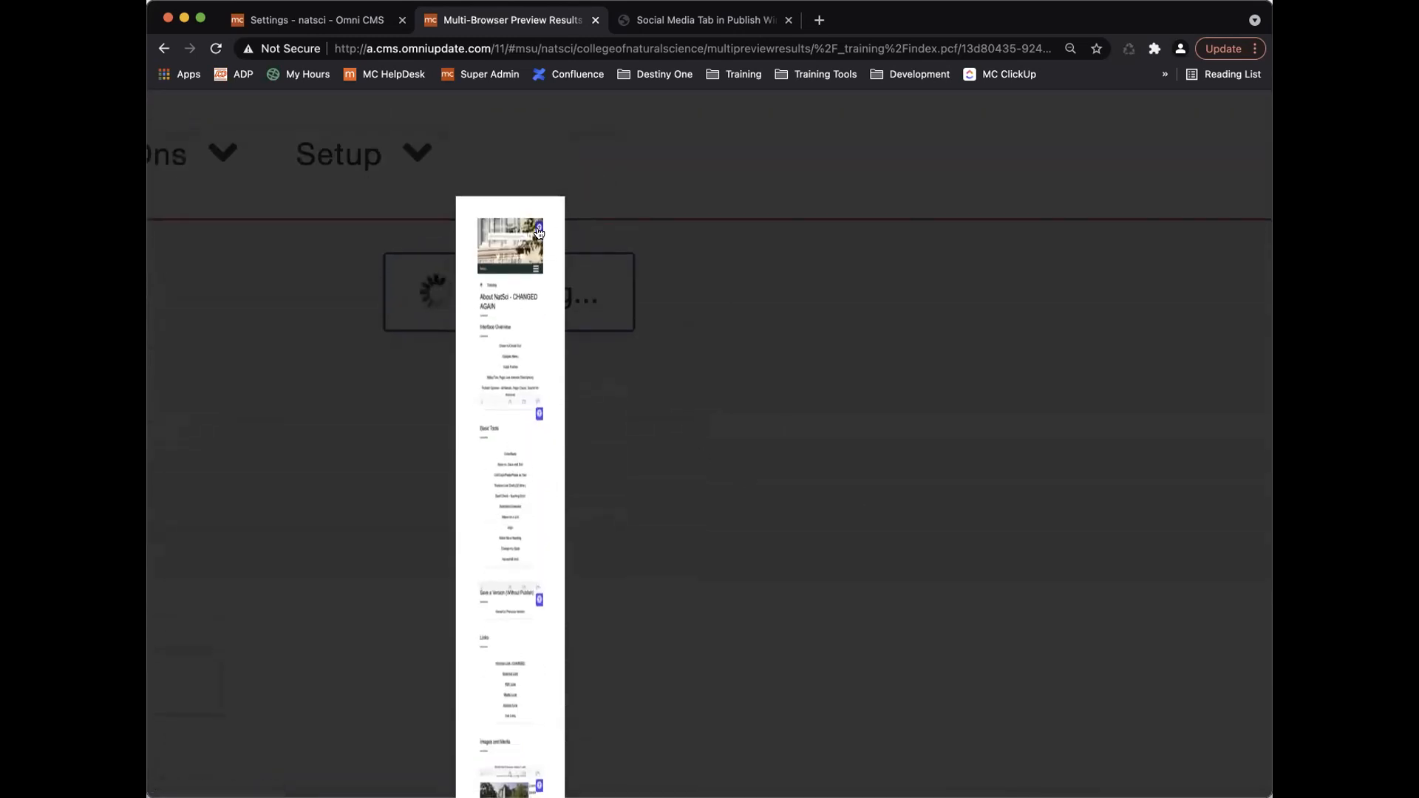
scroll(786, 458, "down", 10)
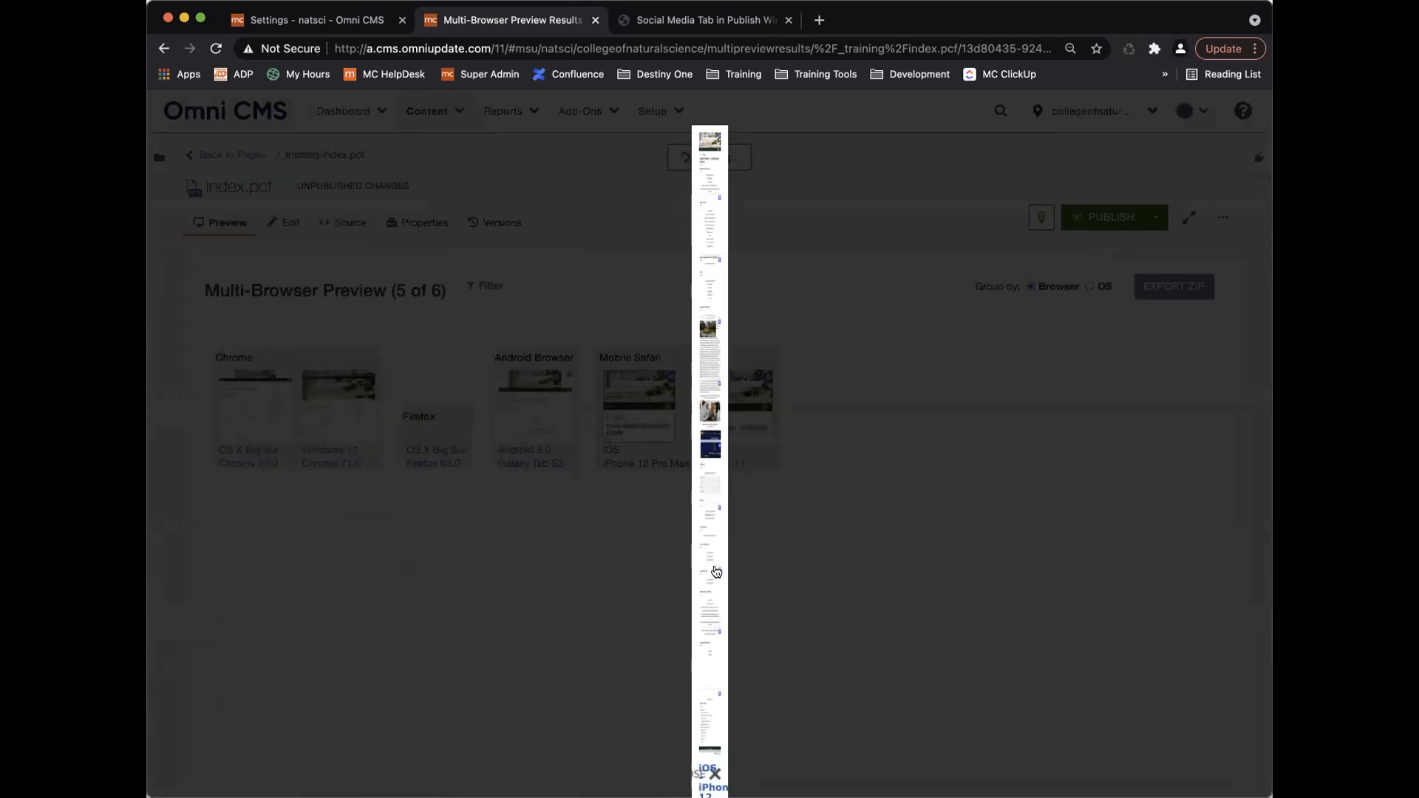
left_click(834, 638)
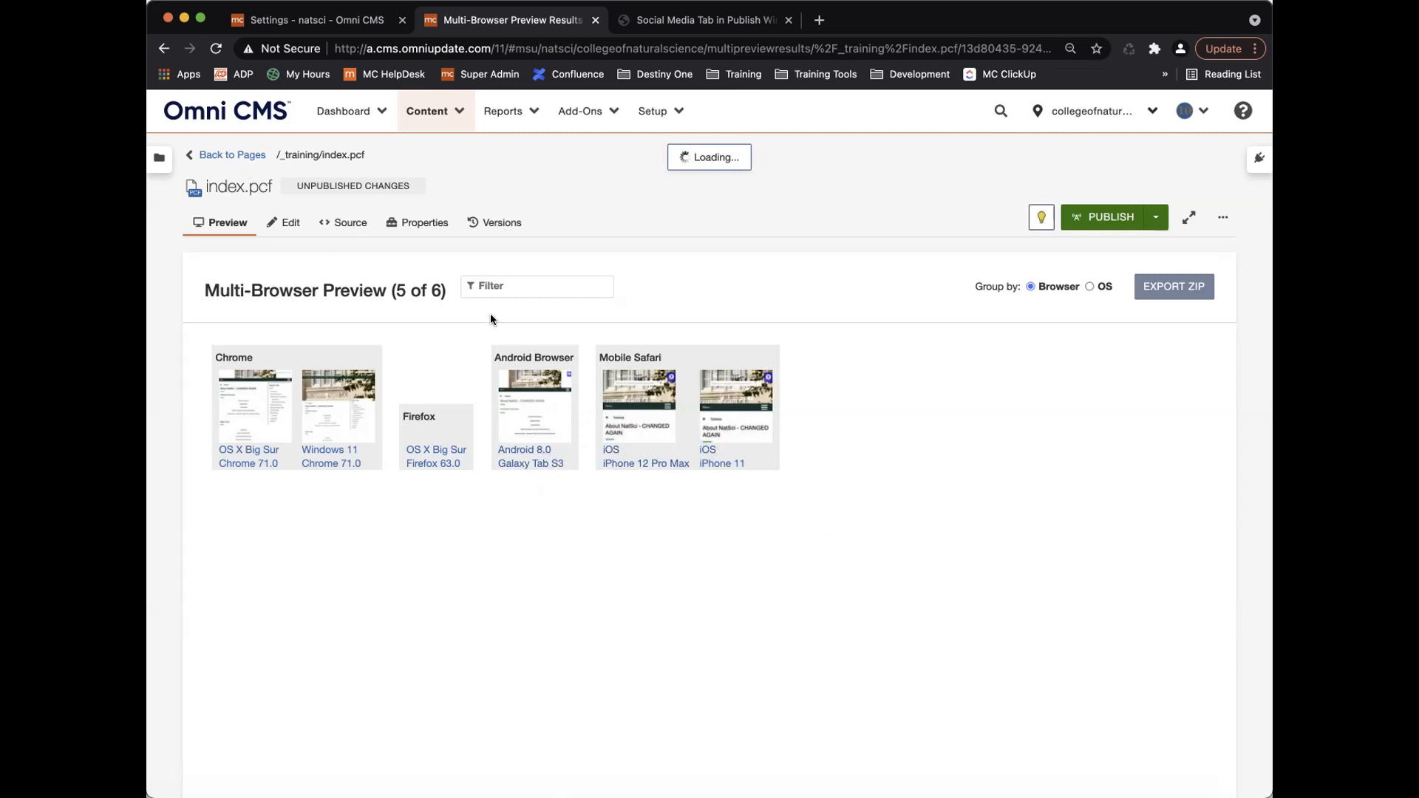
Return to the 'Settings - natsci' page listing the seven enabled optional features.
left_click(322, 24)
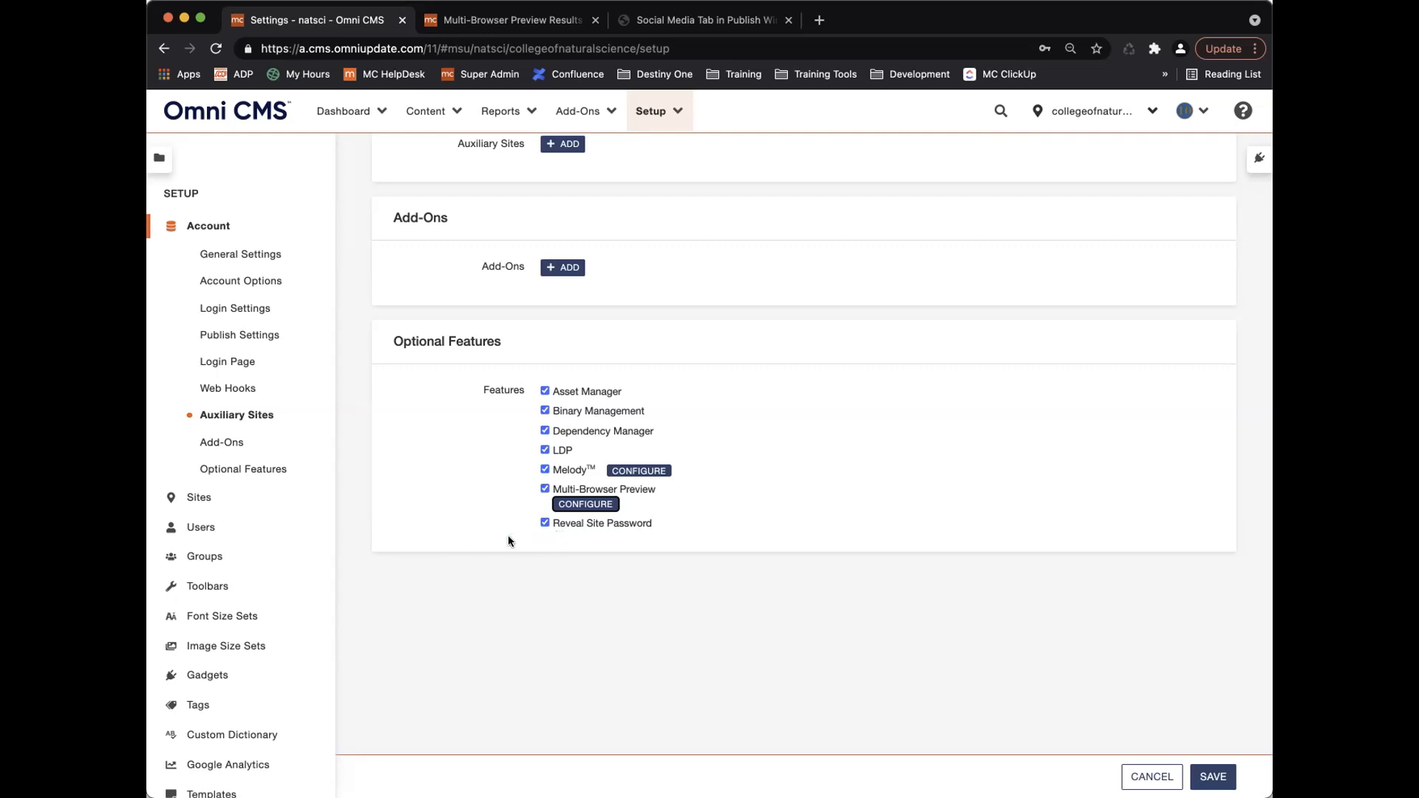
Go to Setup > Sites to list collegeofnaturalscience, integrativebiology and templates.
scroll(420, 477, "up", 1)
scroll(419, 476, "up", 20)
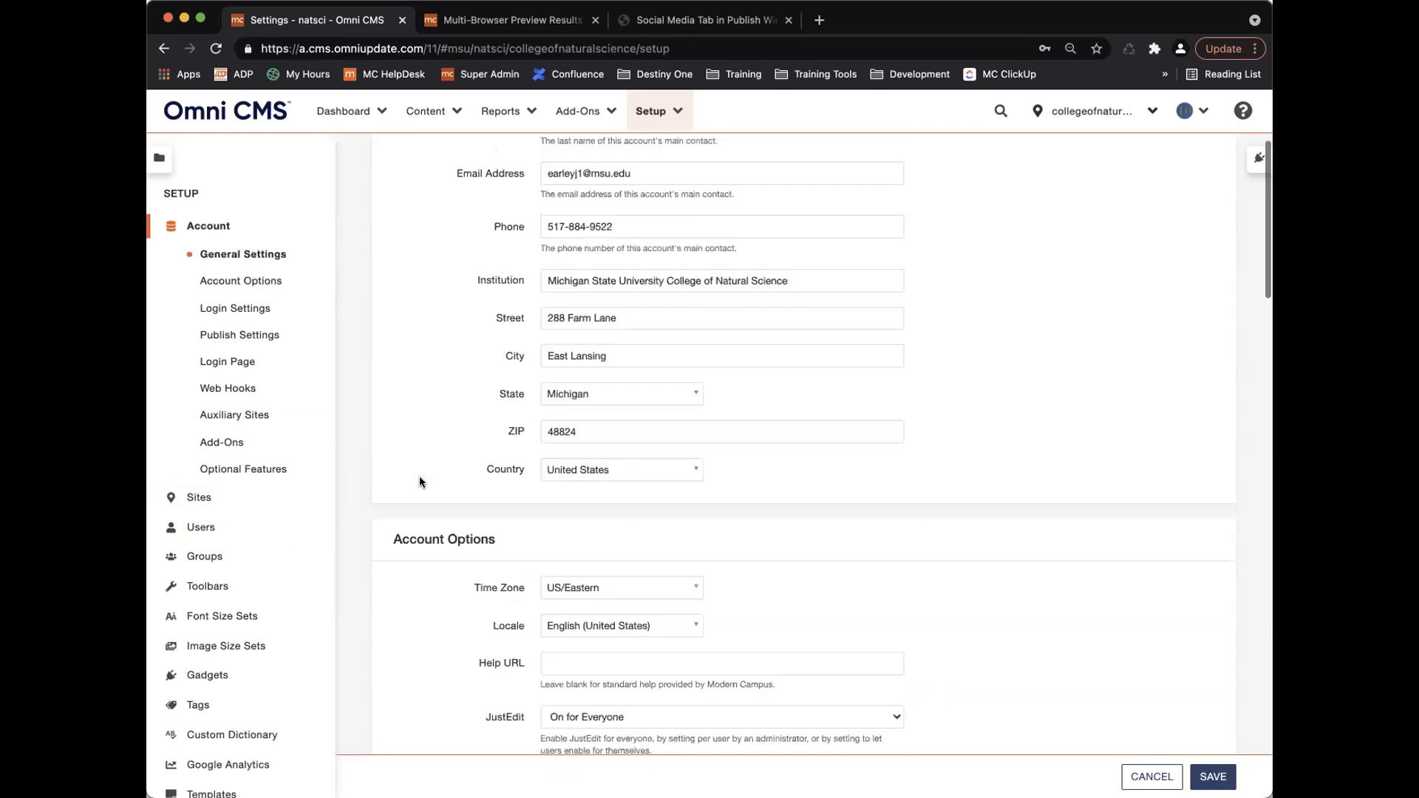
scroll(419, 482, "up", 3)
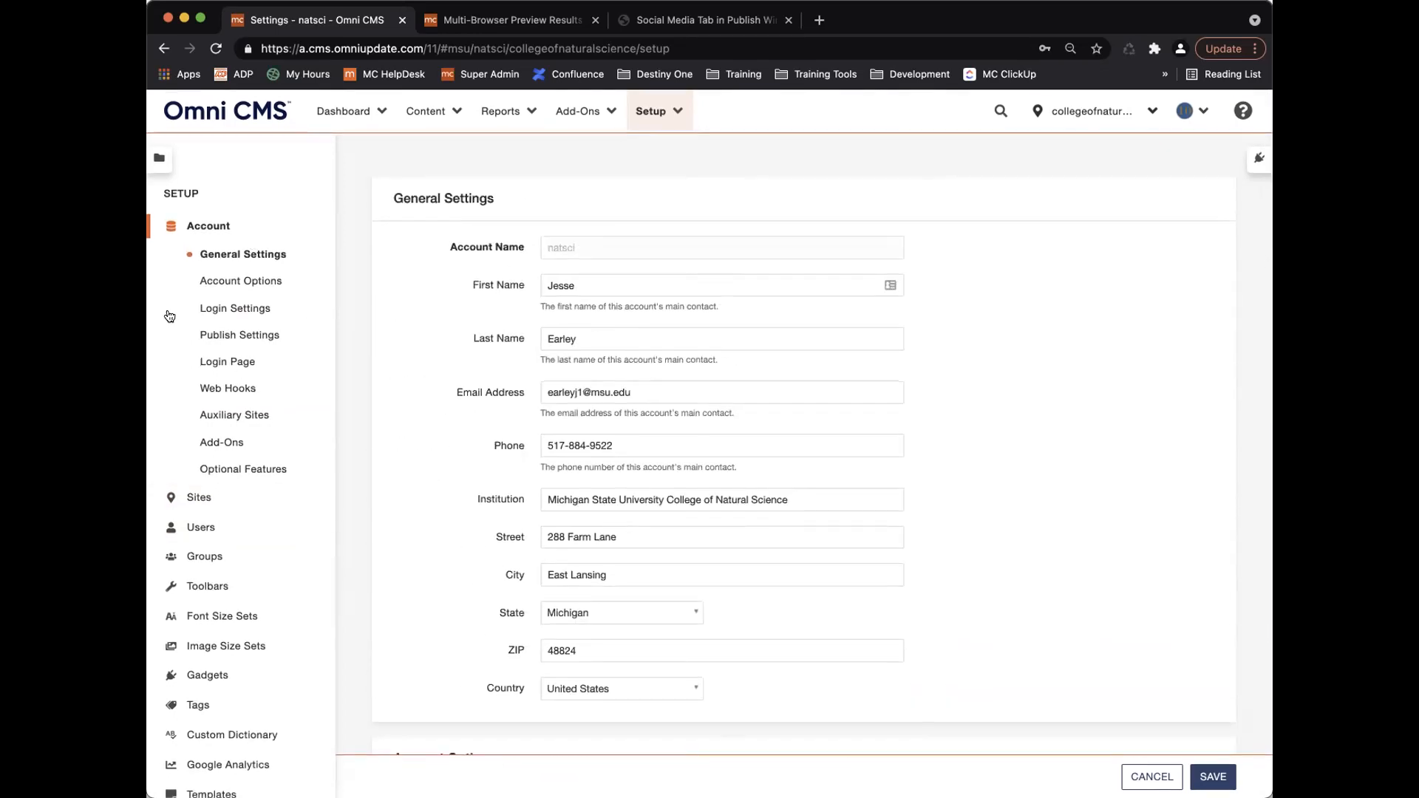
left_click(199, 497)
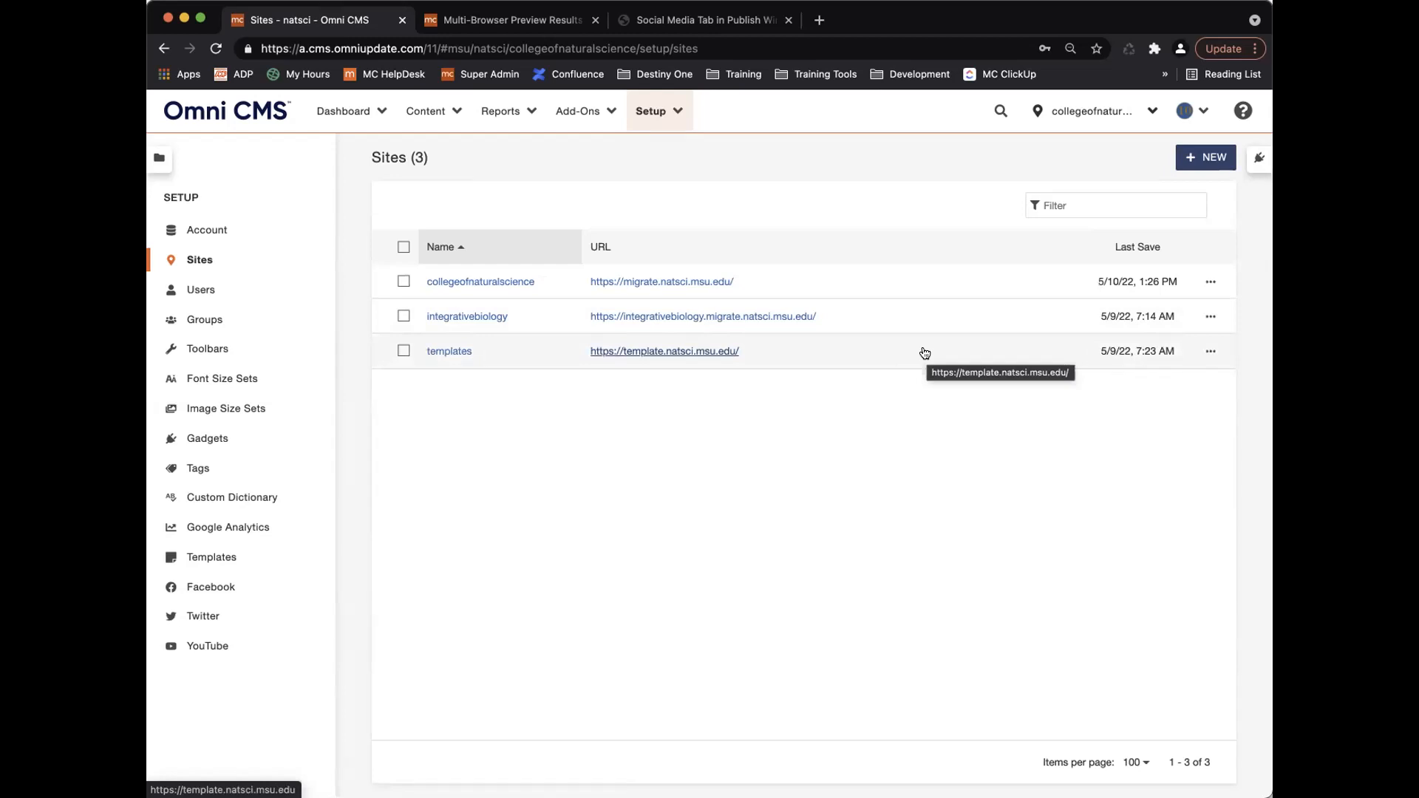
Choose Edit > Site Access from the collegeofnaturalscience row's actions menu.
left_click(1209, 283)
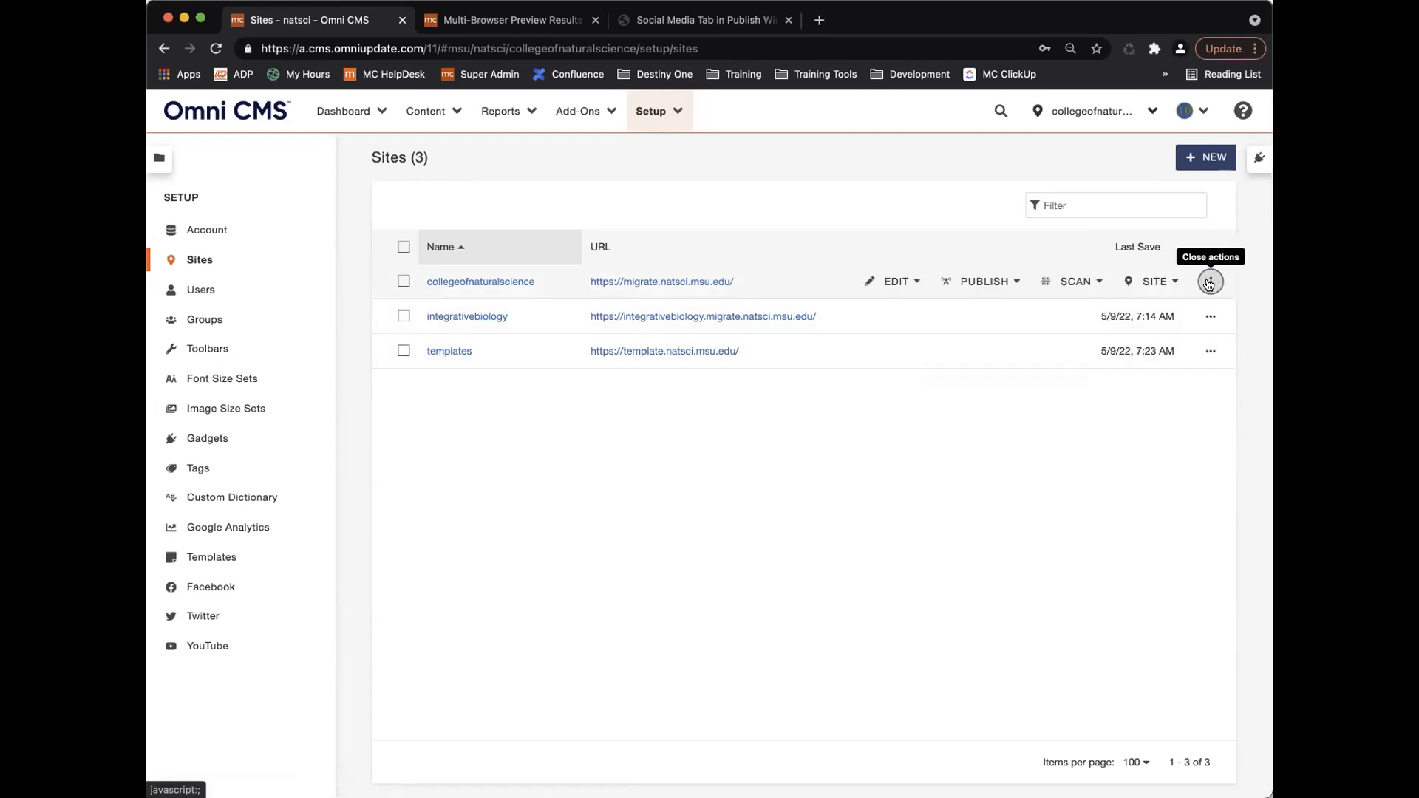
left_click(914, 283)
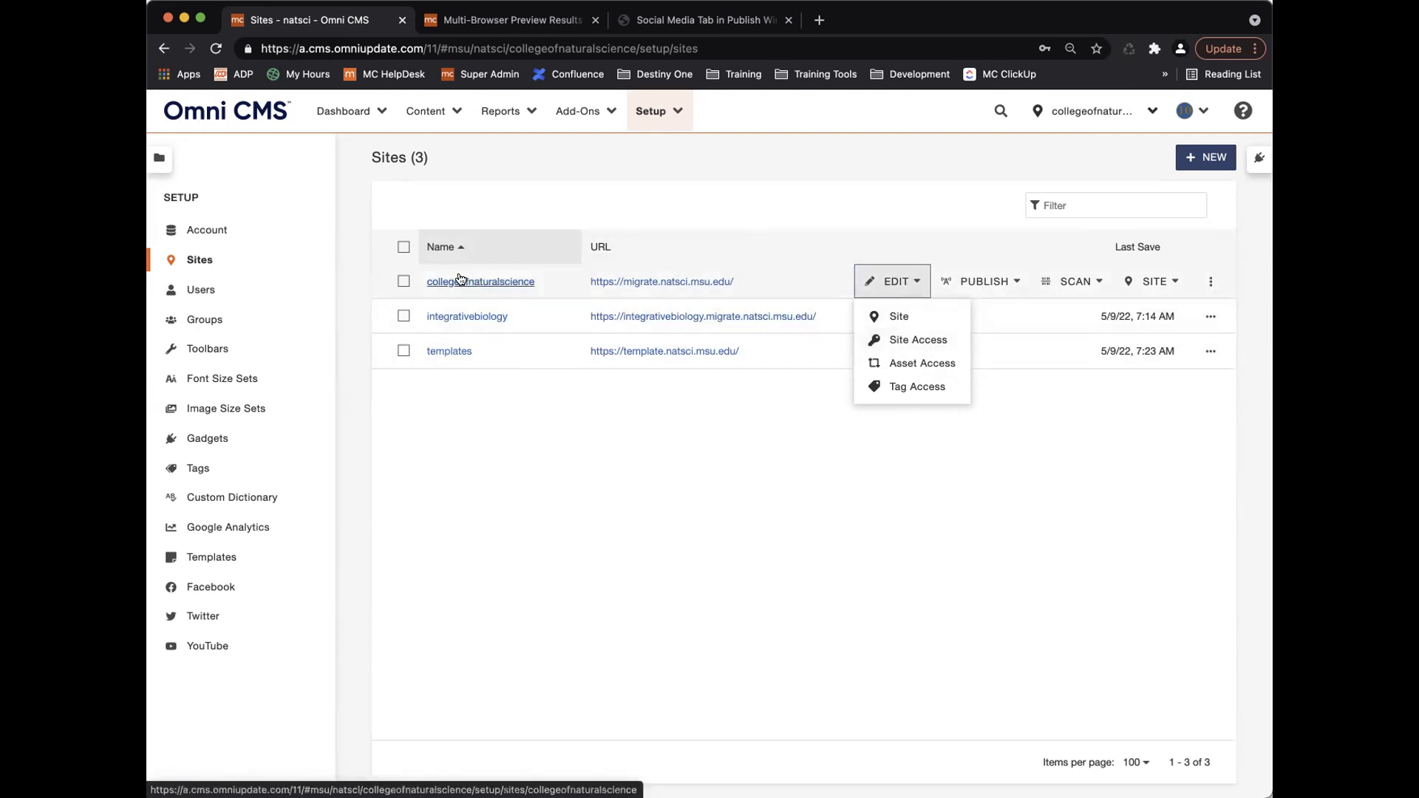
left_click(918, 339)
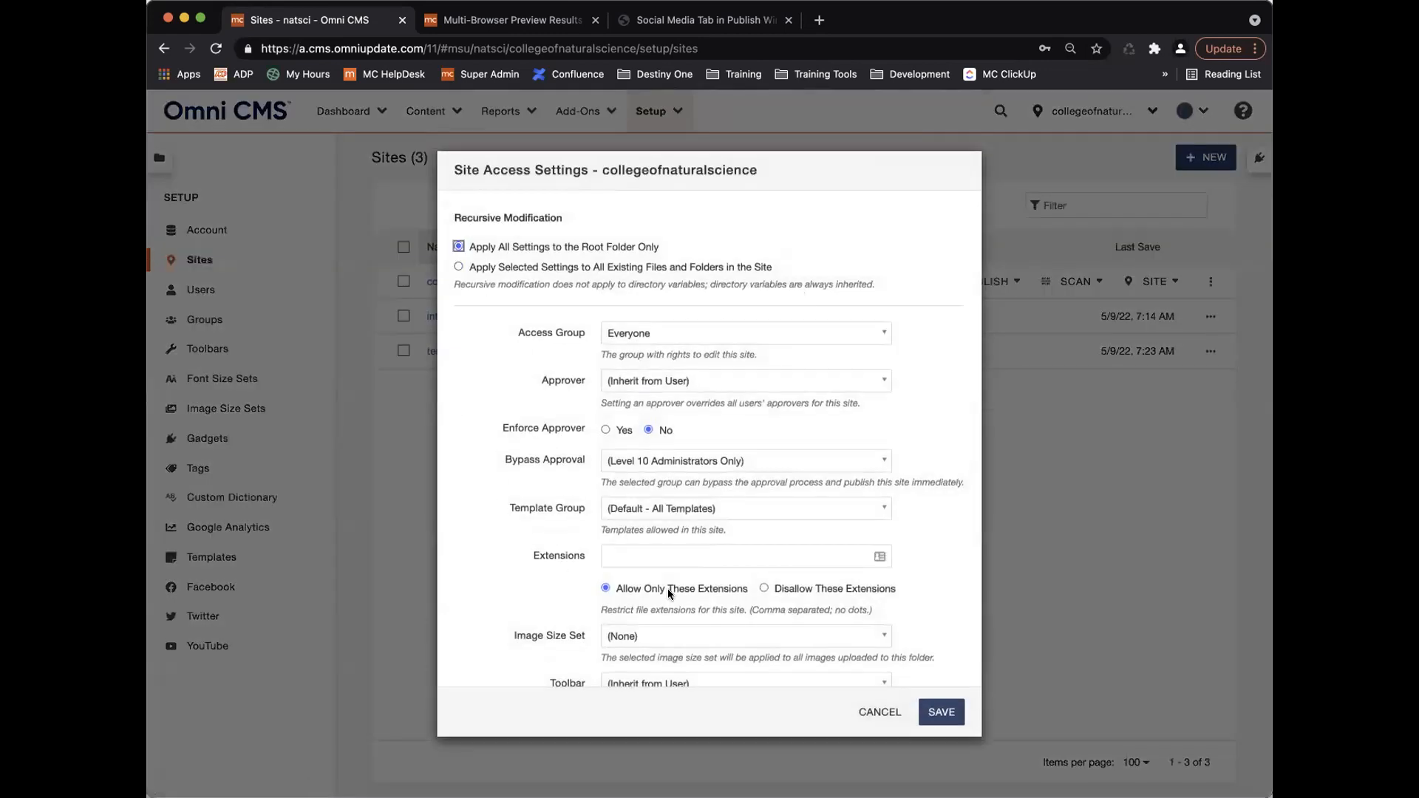
Leave Access Group as Everyone and apply selected settings to all existing files and folders.
scroll(615, 503, "down", 3)
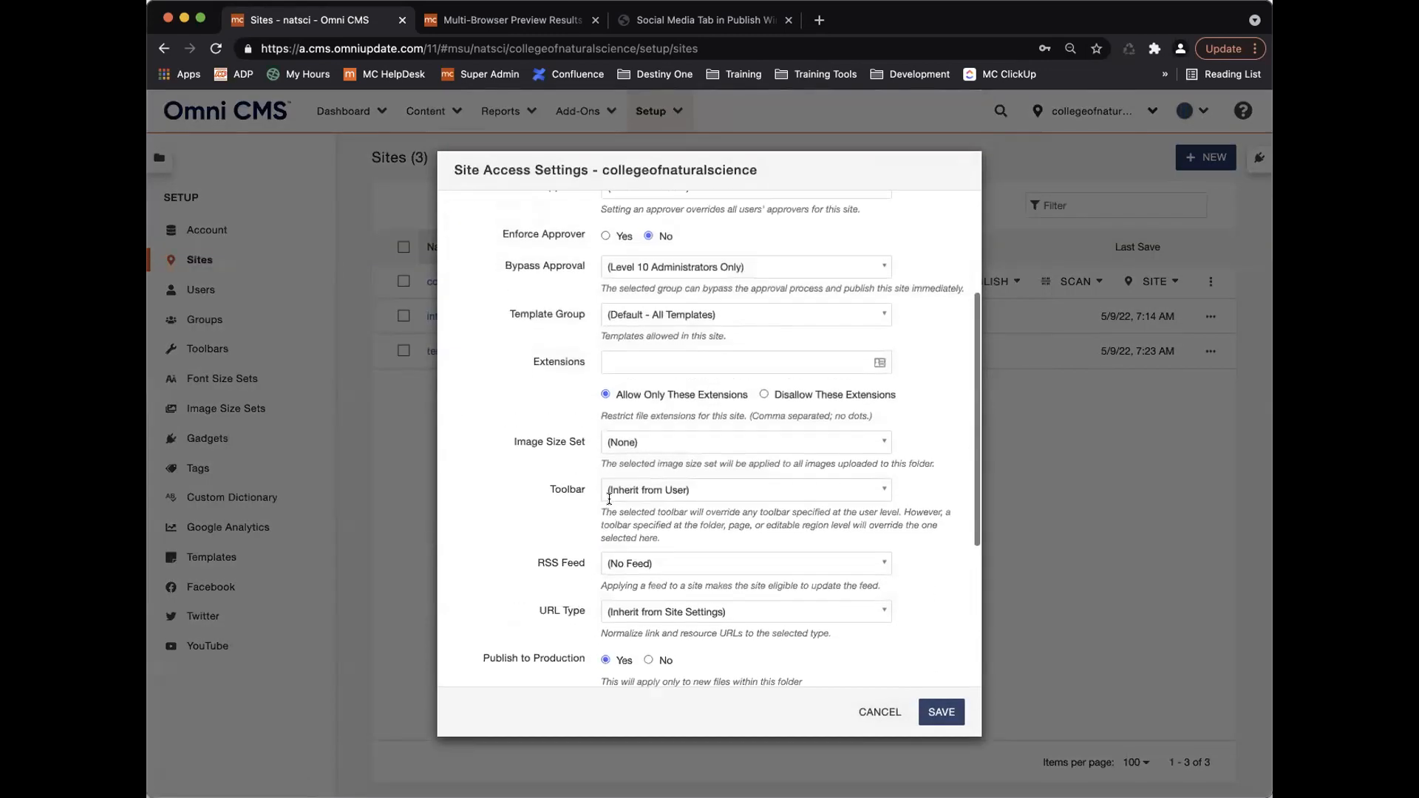
scroll(615, 504, "up", 3)
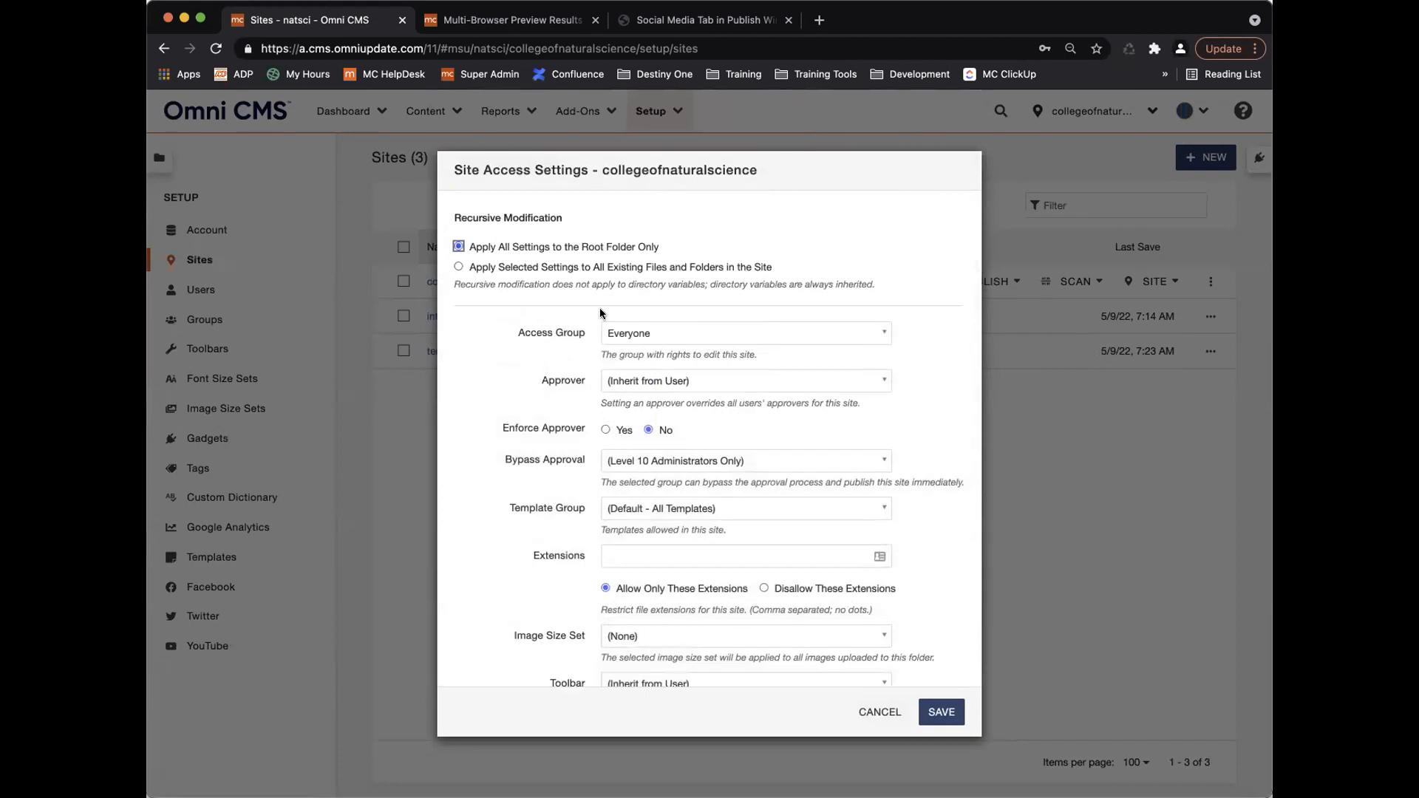
scroll(578, 377, "down", 5)
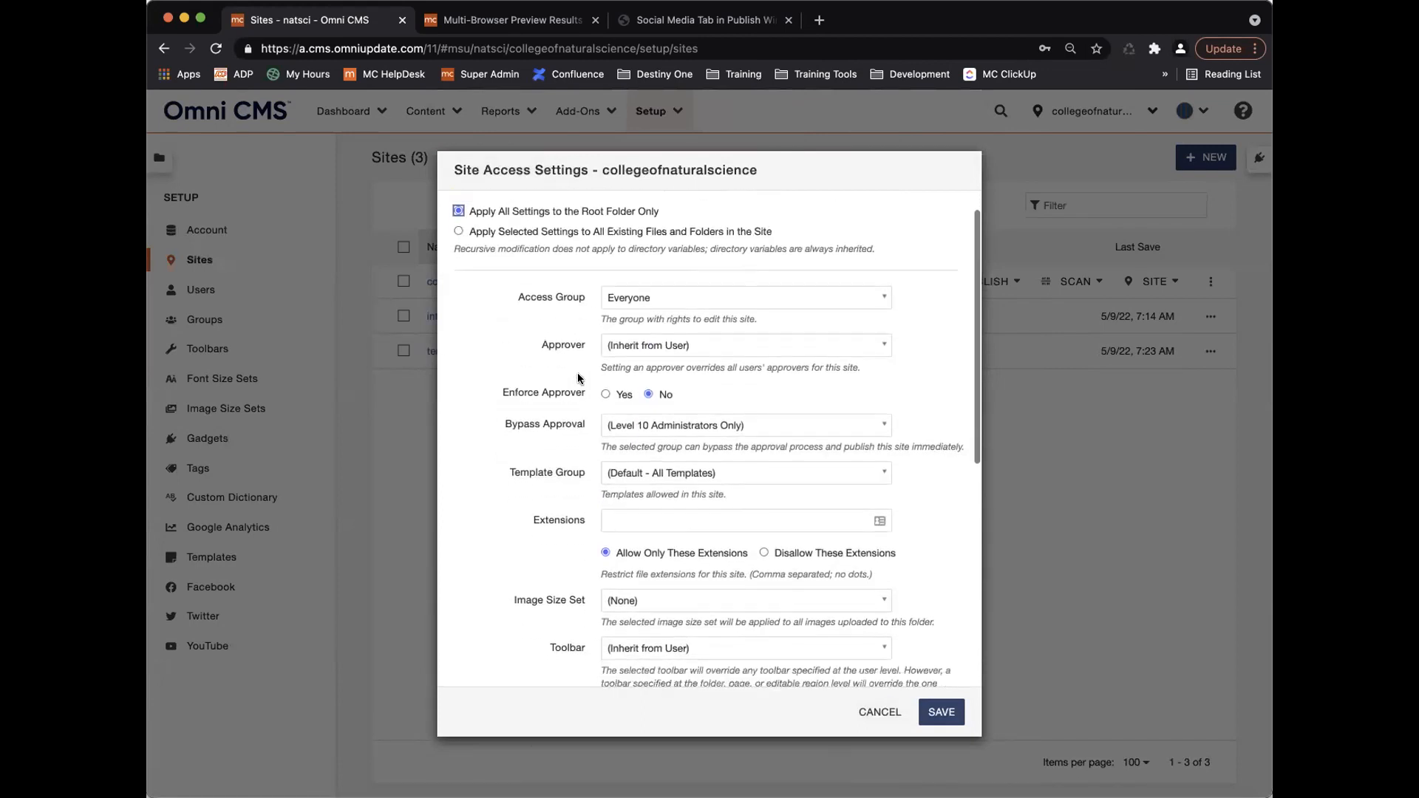
scroll(578, 378, "down", 3)
scroll(578, 377, "up", 6)
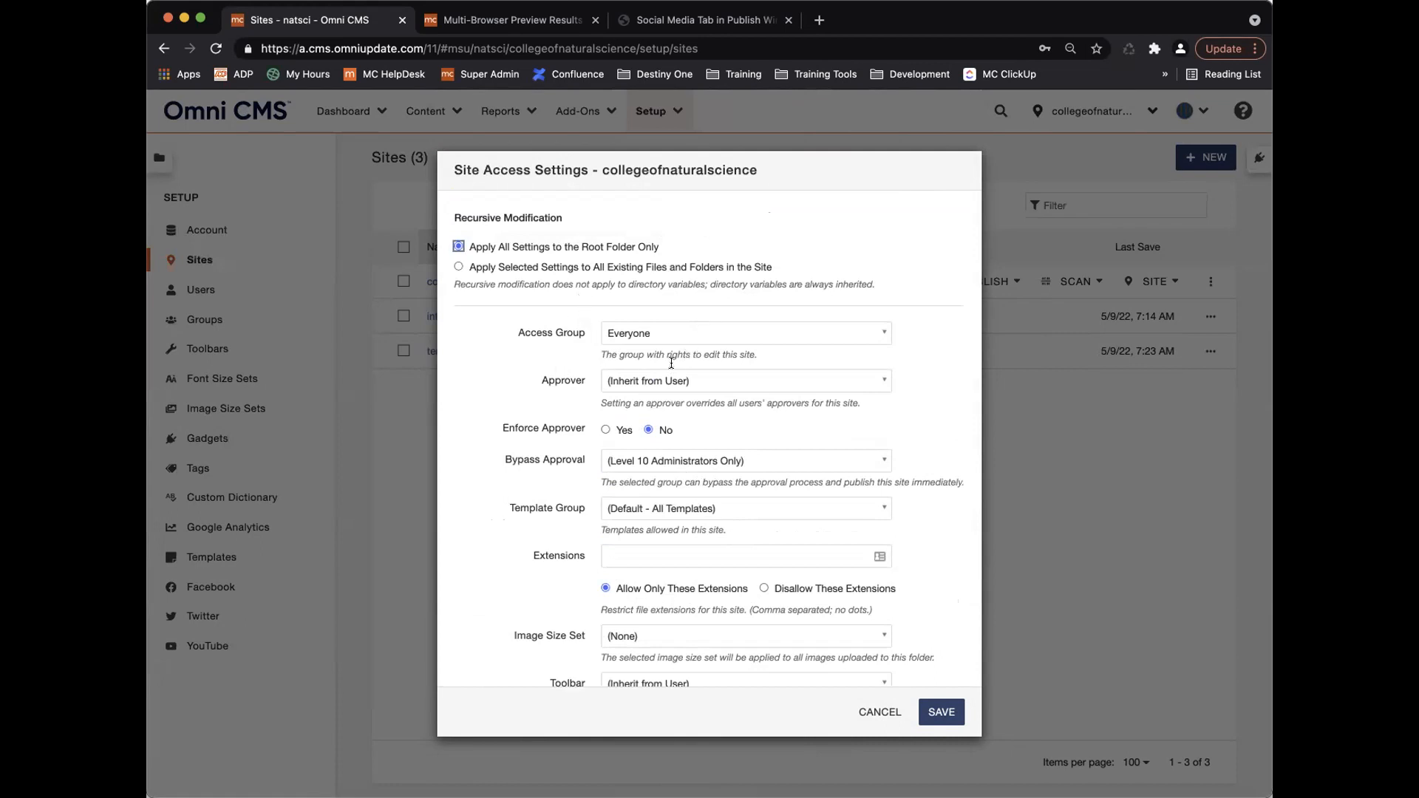
left_click(661, 331)
key("Up")
key("Down")
key("Up")
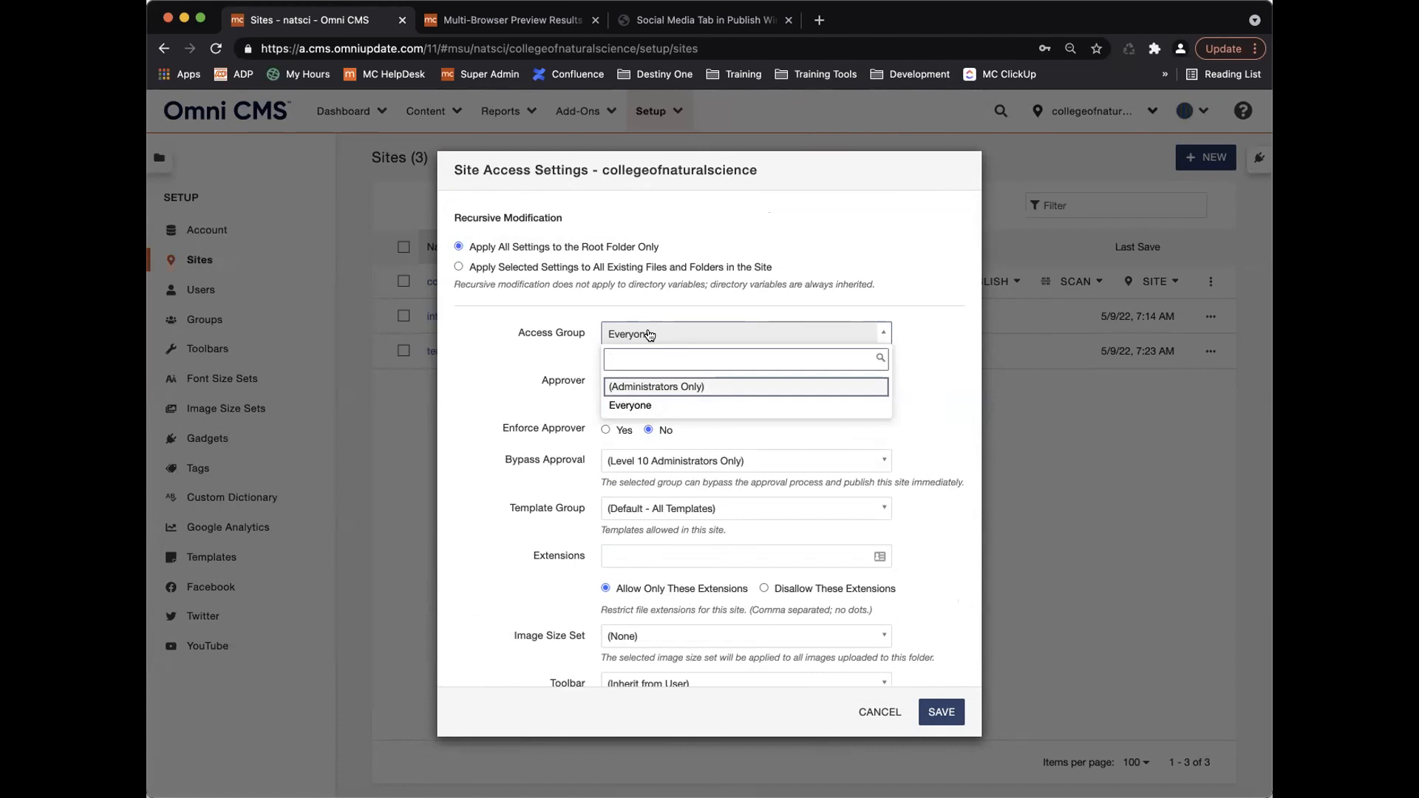
left_click(592, 324)
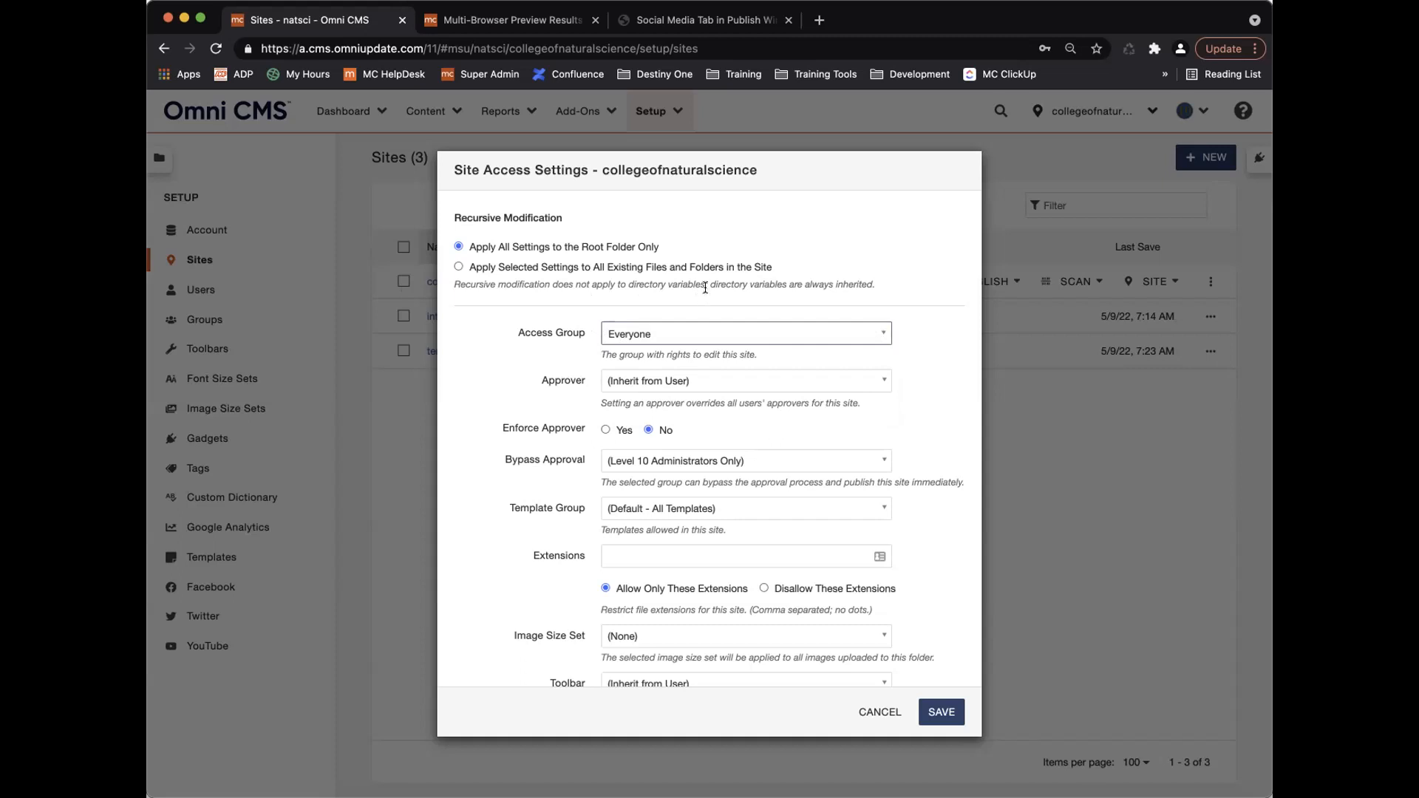
left_click(459, 267)
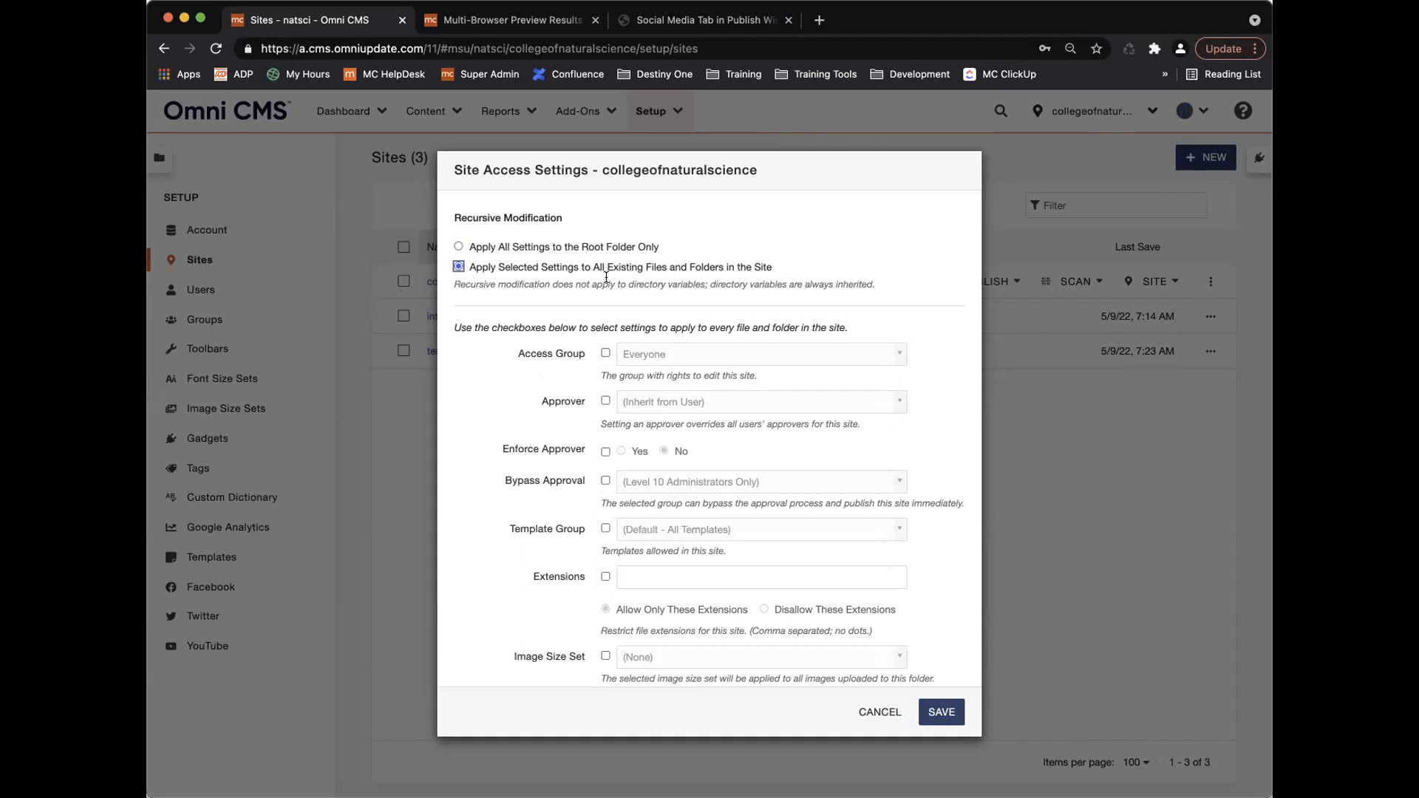
Tick Access Group with Everyone and apply all settings to the root folder only.
left_click(605, 354)
left_click(725, 357)
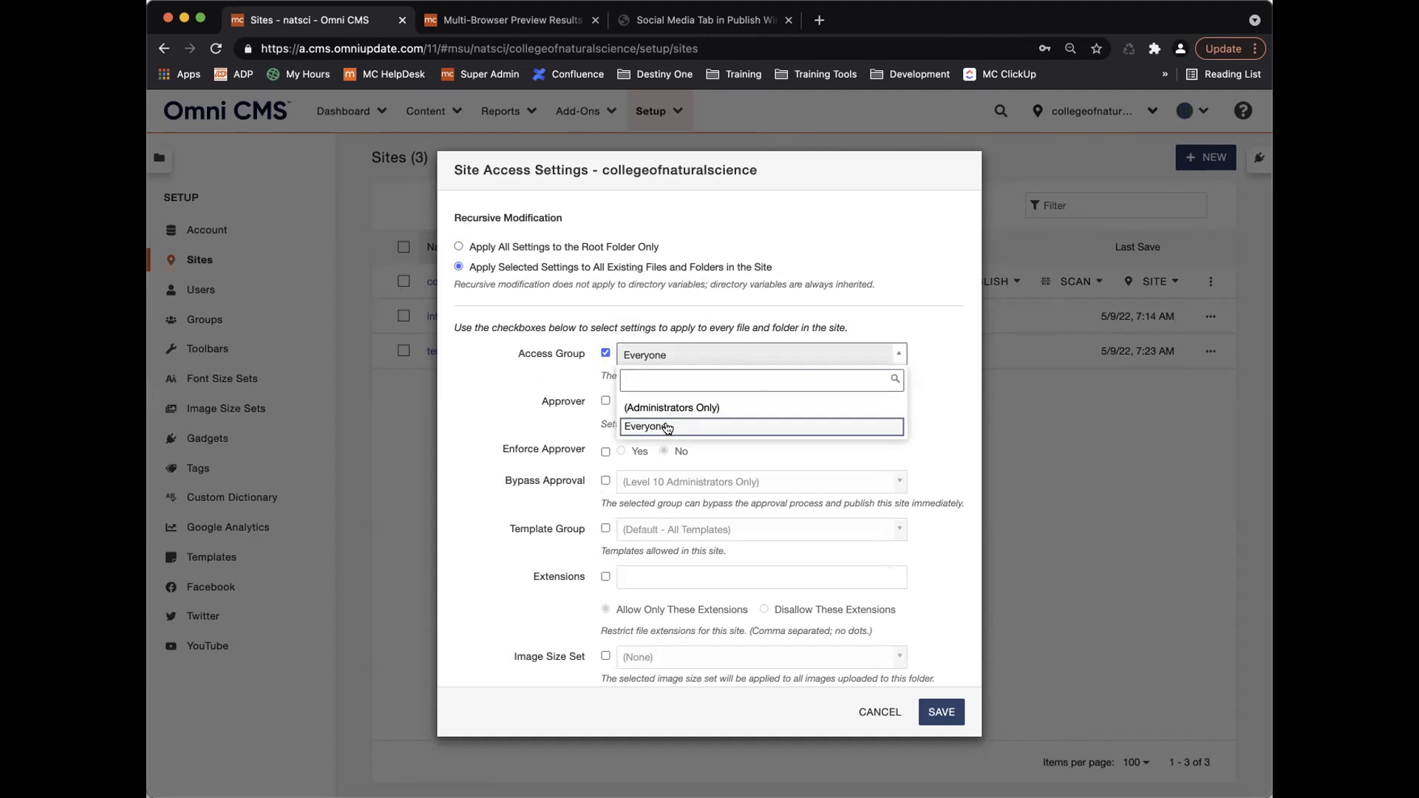
left_click(727, 427)
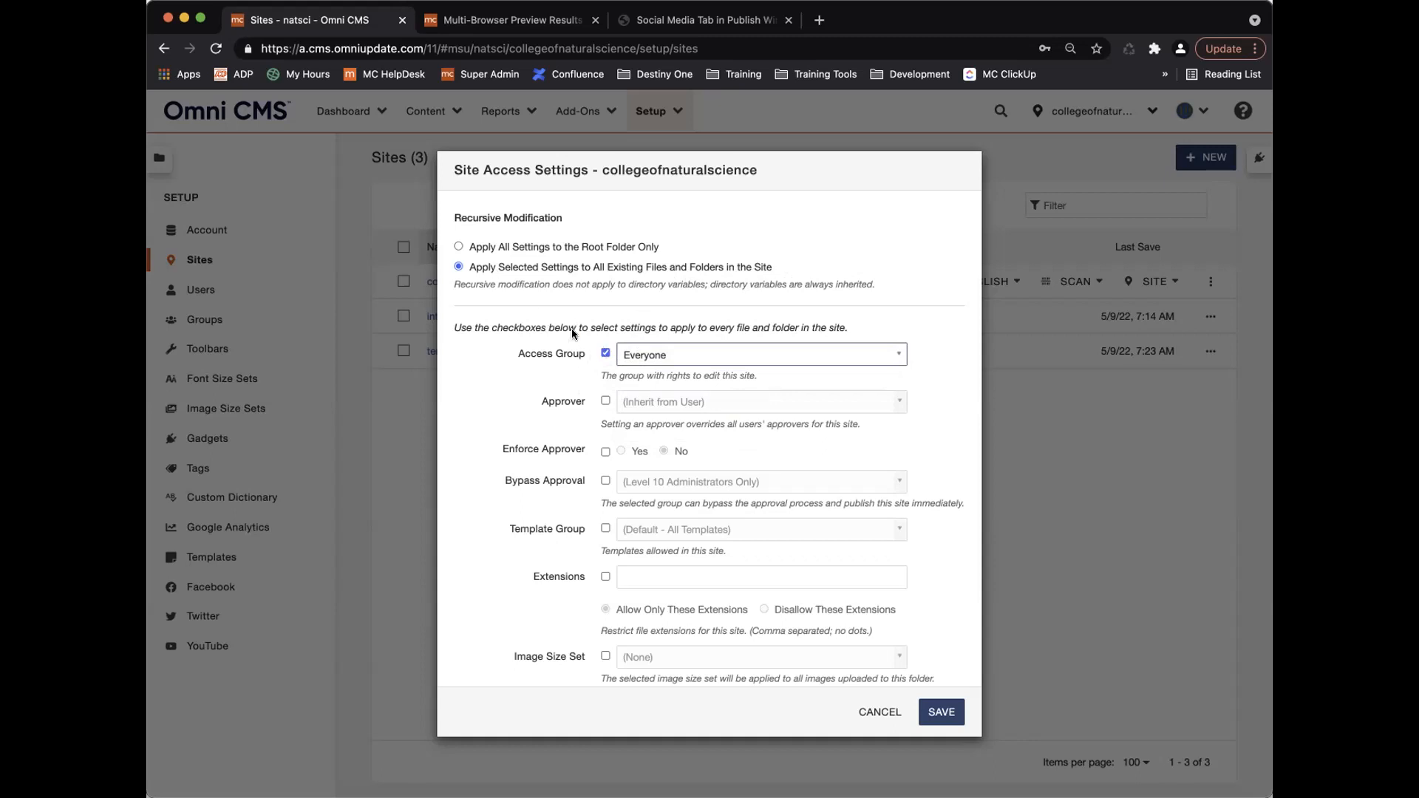
left_click(458, 246)
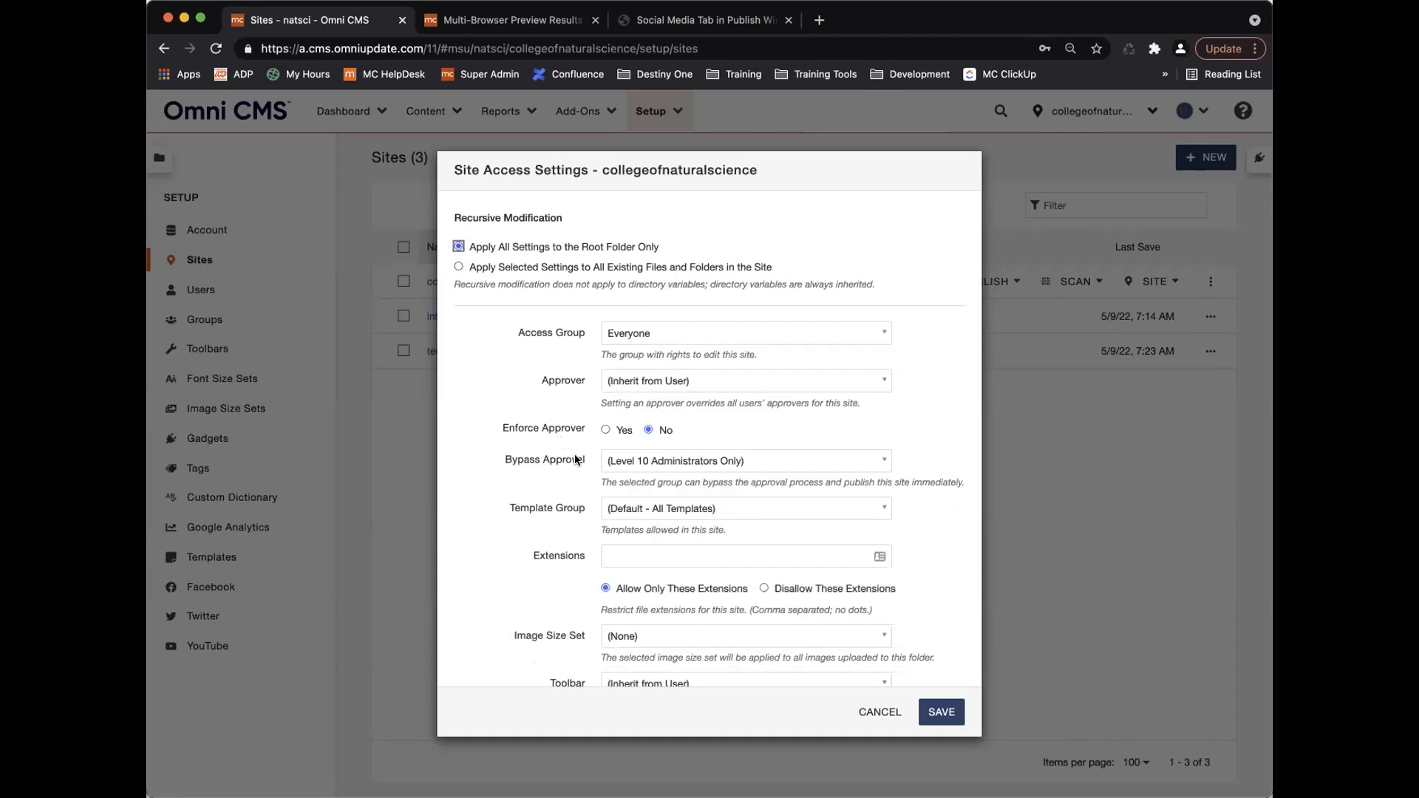
scroll(575, 458, "down", 2)
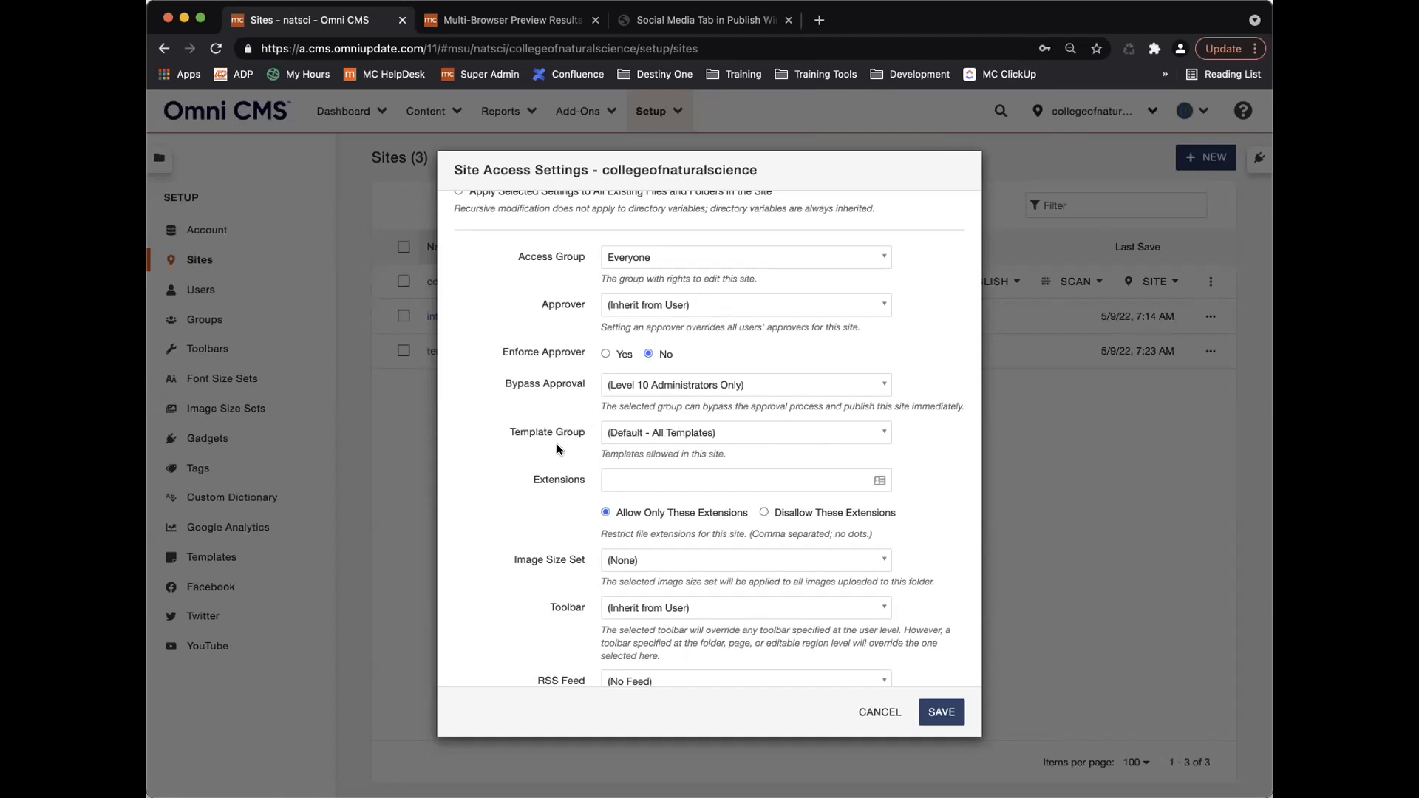
Add a new directory variable set to Default Image Folder.
scroll(563, 450, "down", 5)
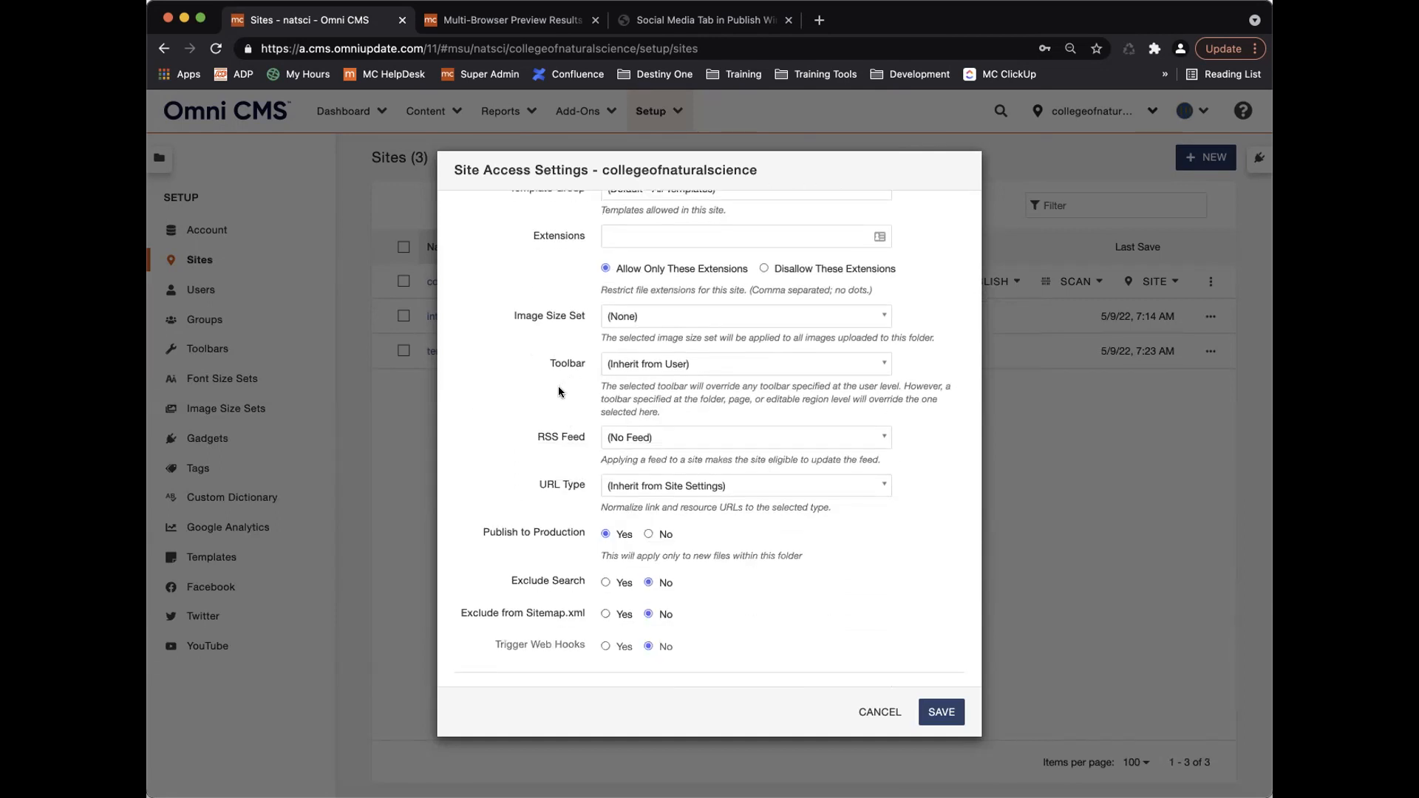
scroll(545, 415, "down", 4)
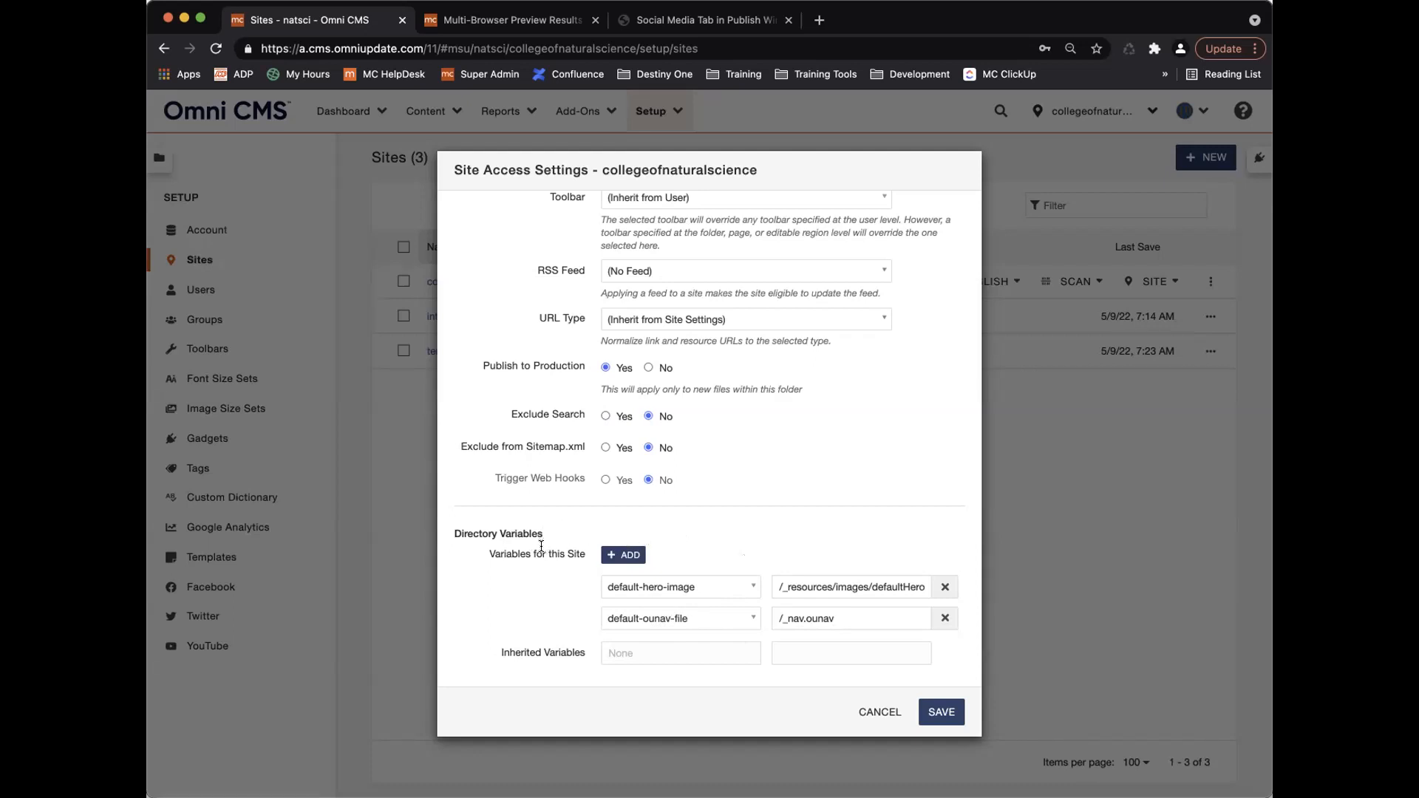
left_click(627, 557)
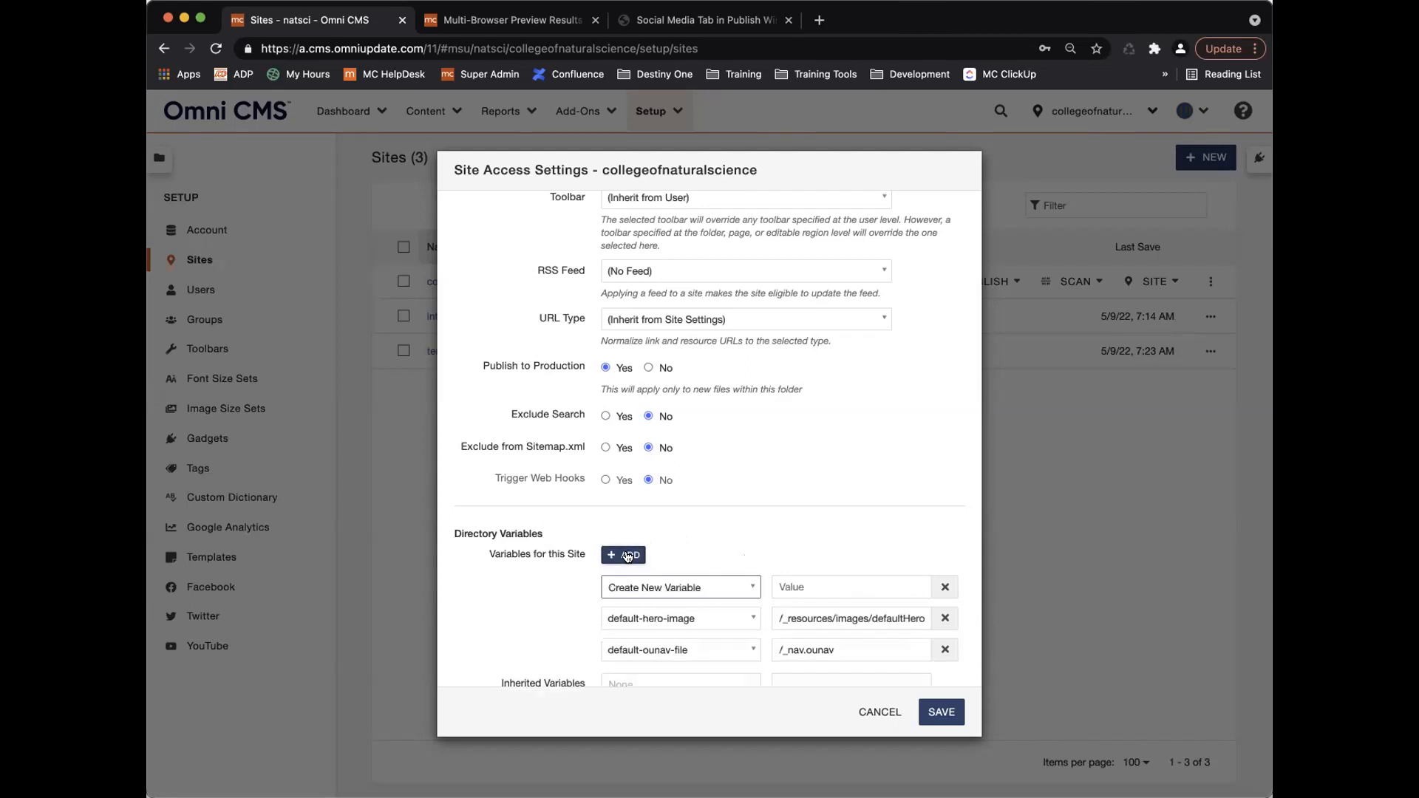
left_click(718, 588)
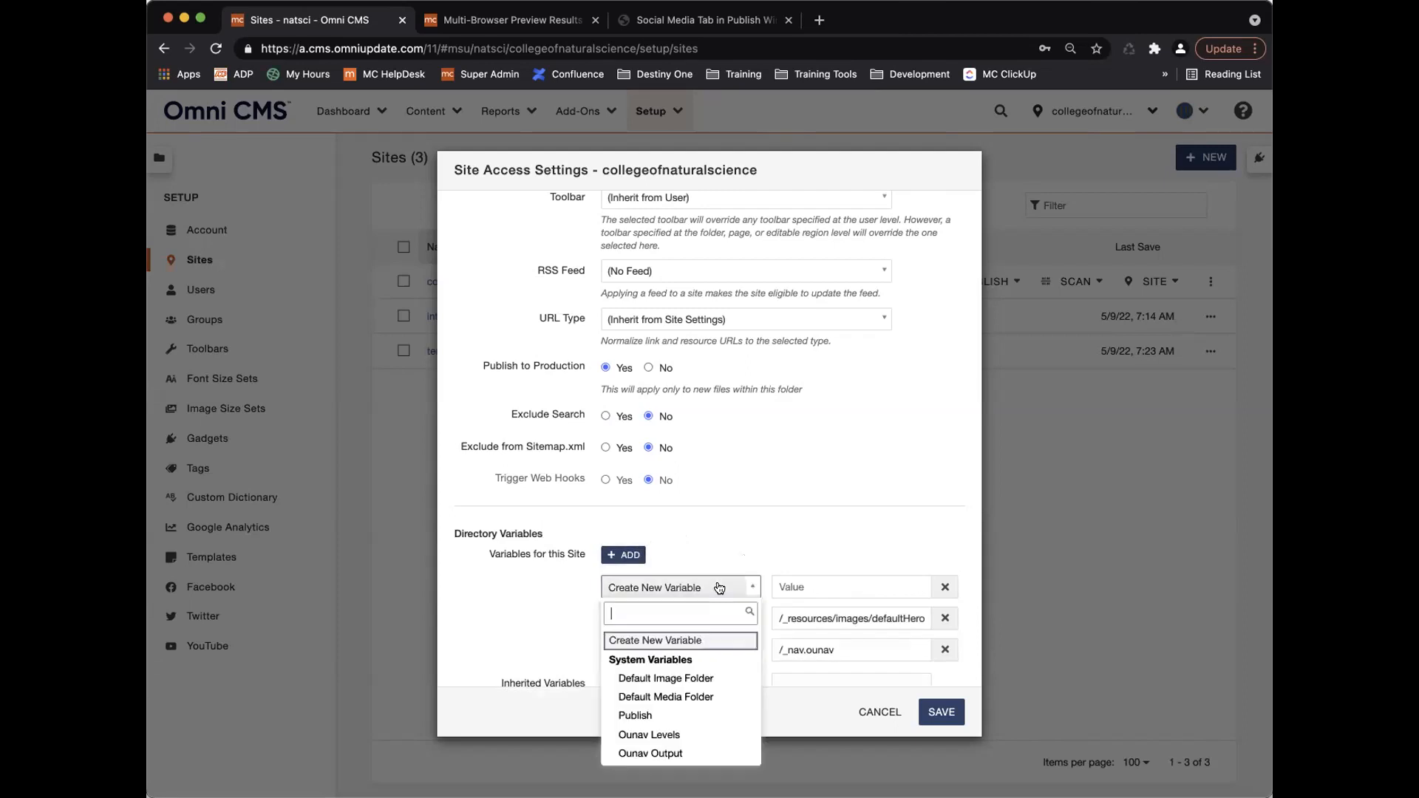
left_click(713, 678)
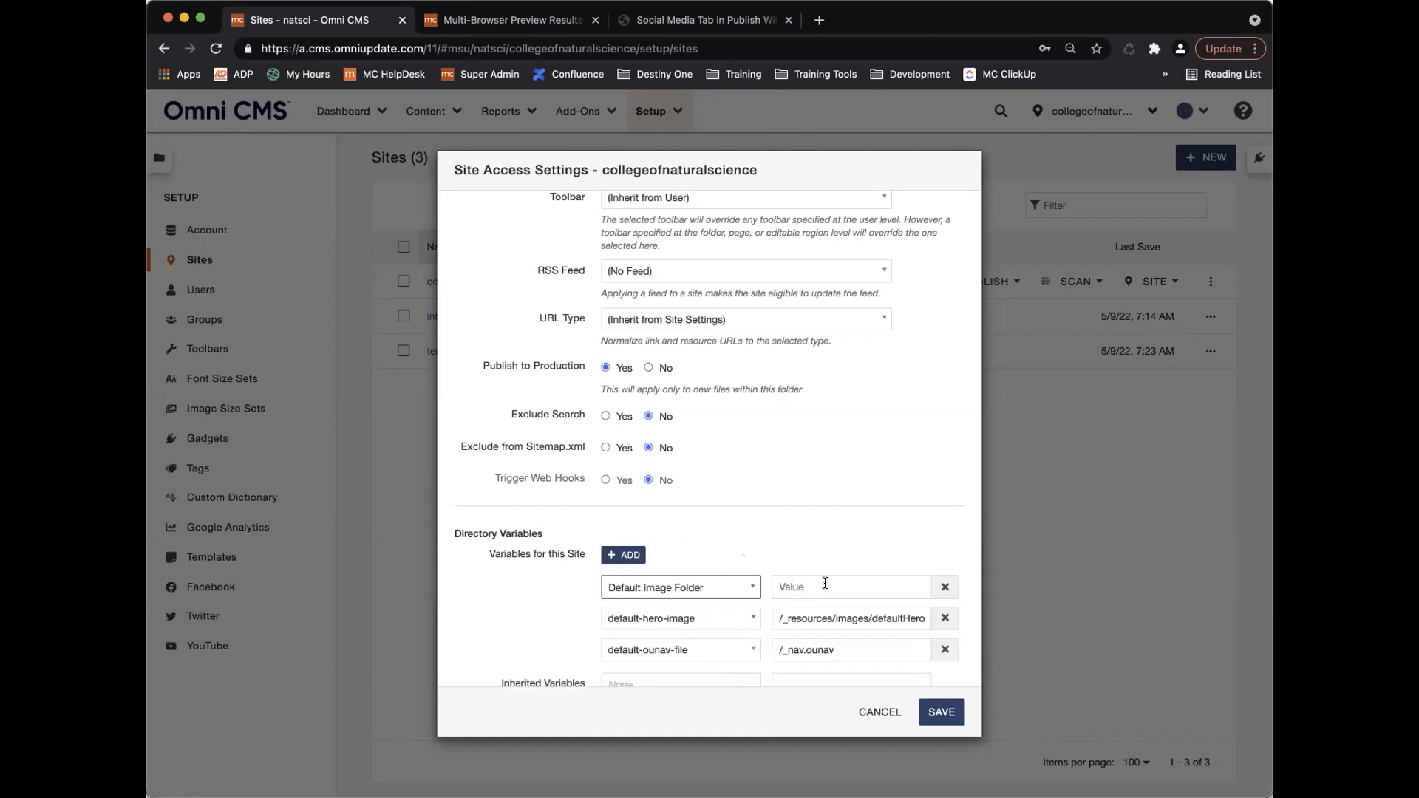
Delete the Default Image Folder variable and cancel the site access settings.
left_click(947, 586)
left_click(947, 586)
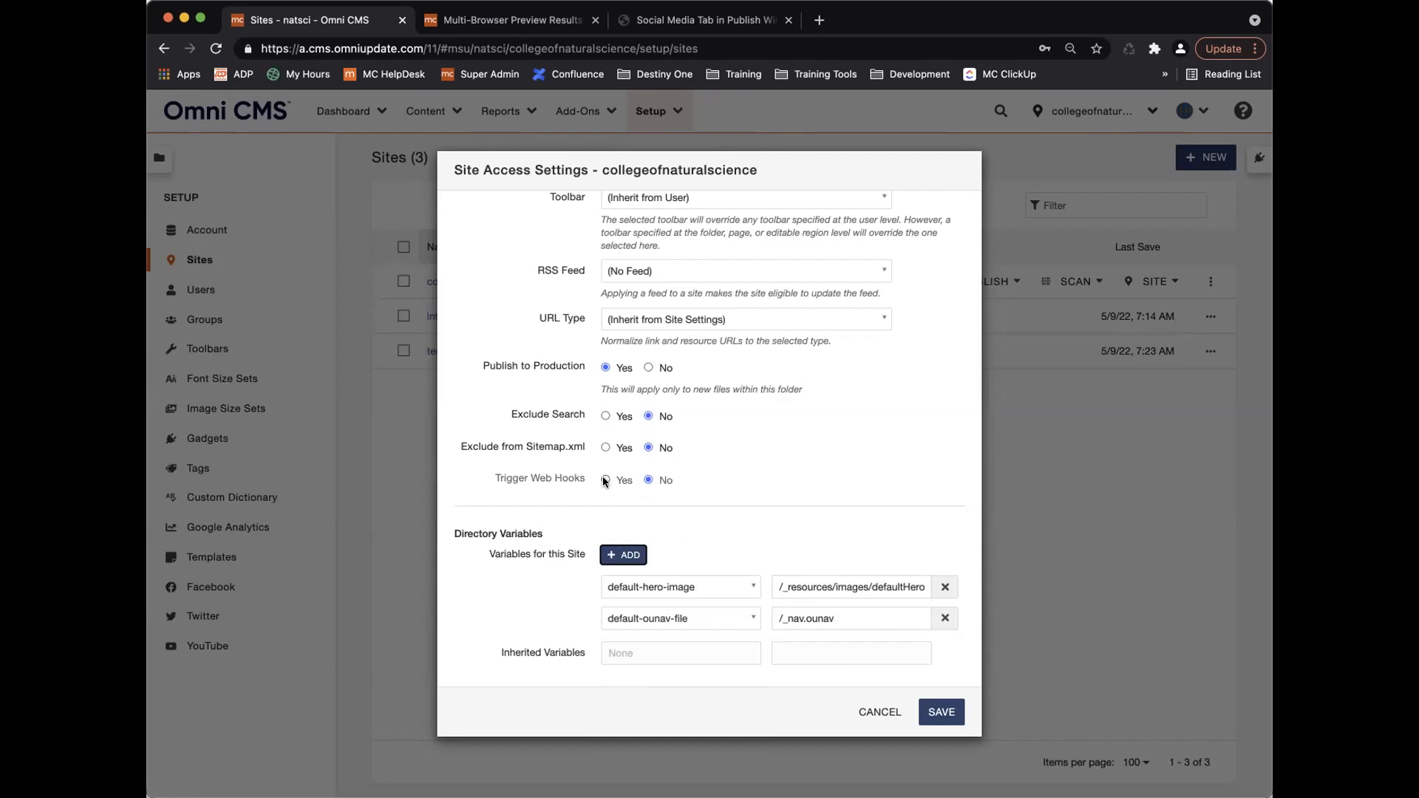
left_click(879, 711)
mouse_move(911, 281)
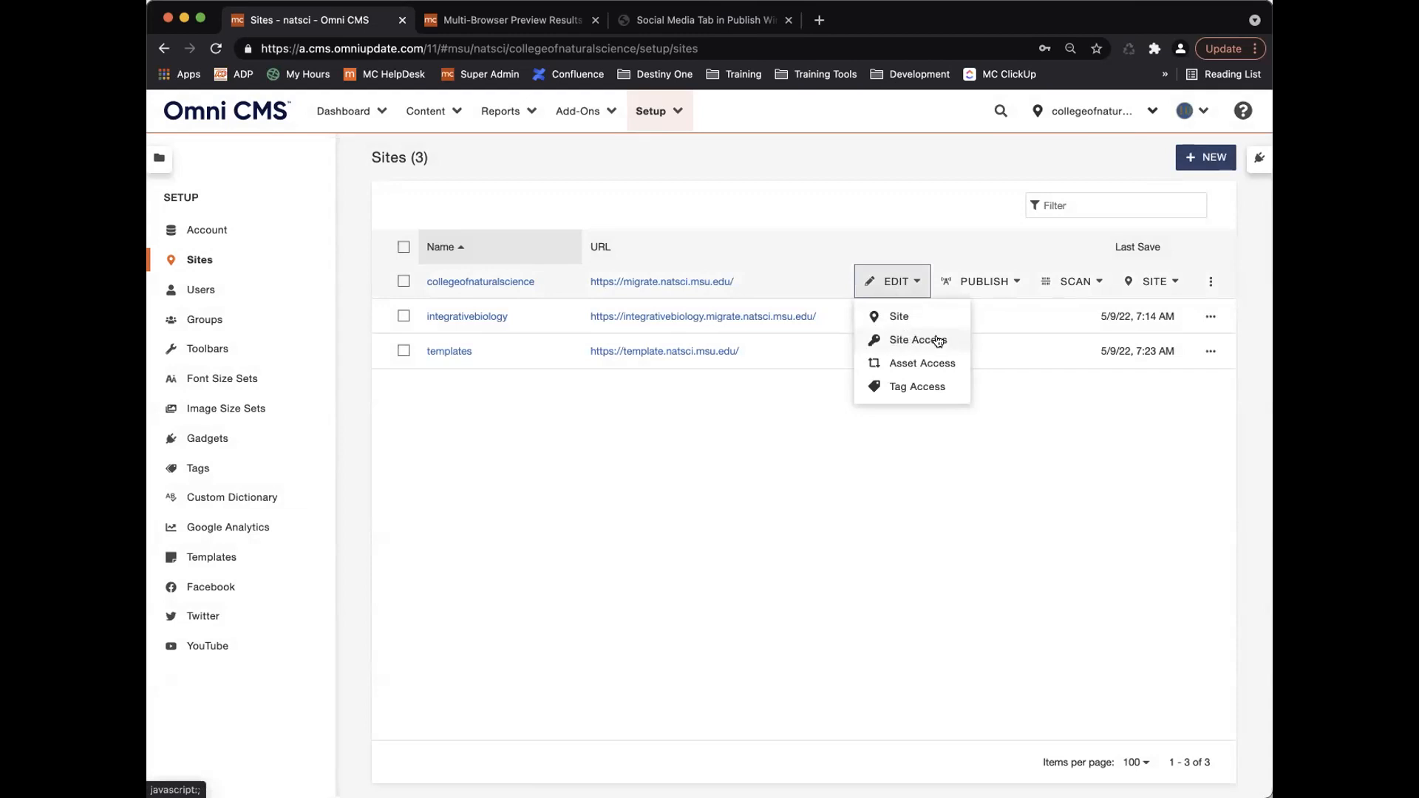
Return to the _training folder's pages and open its Access Settings.
left_click(518, 20)
left_click(222, 152)
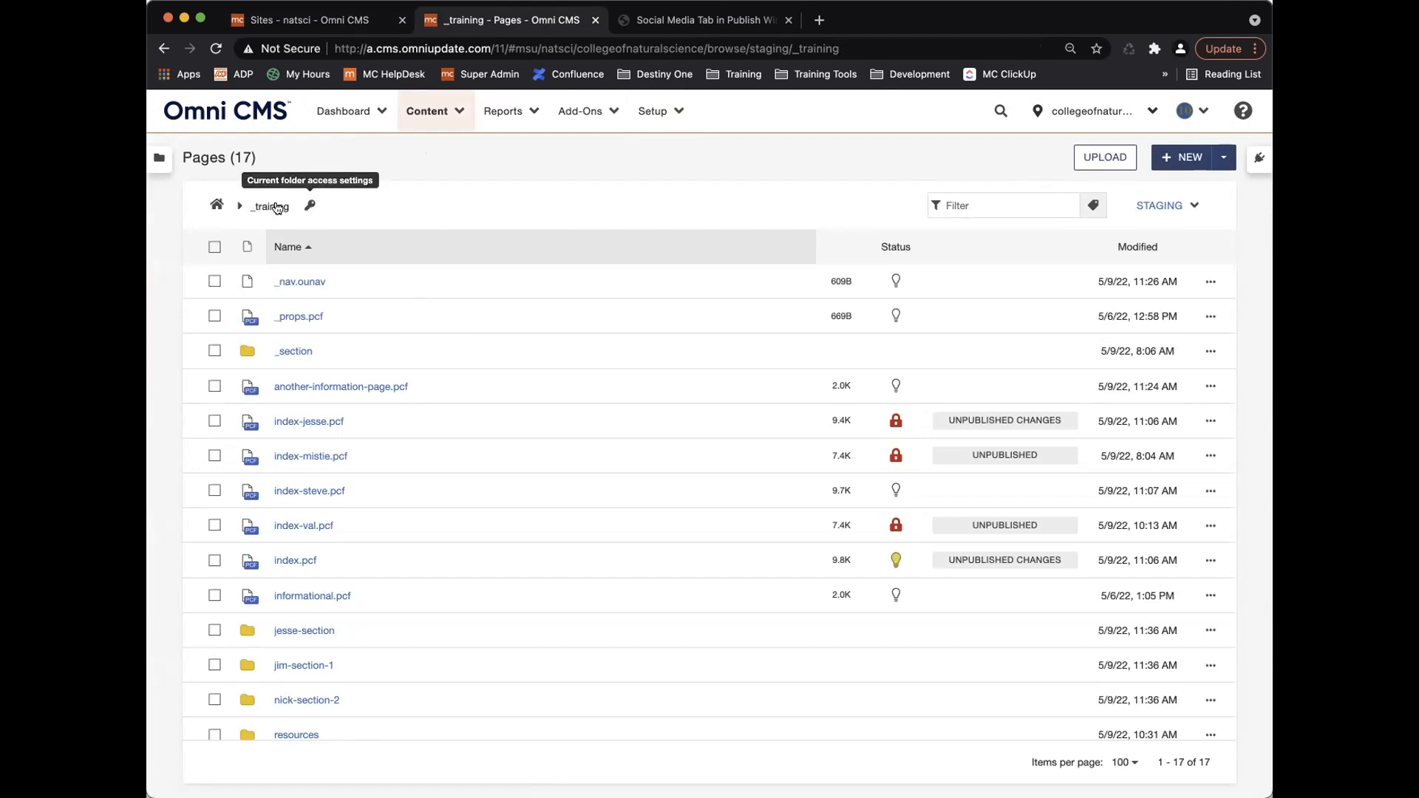
left_click(309, 207)
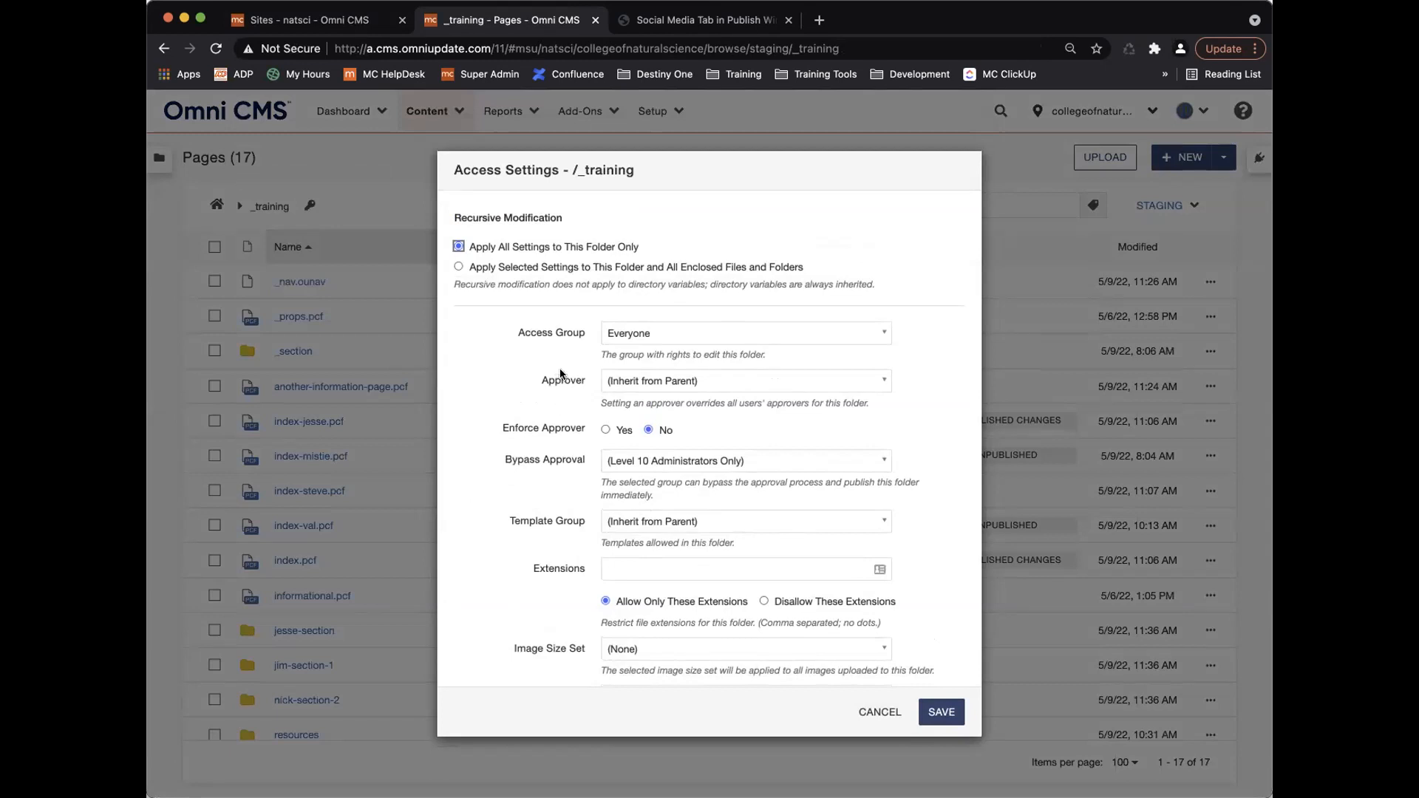
Review the /_training Access Settings, cancel them unchanged, and go to the staging root.
left_click_drag(573, 170, 641, 168)
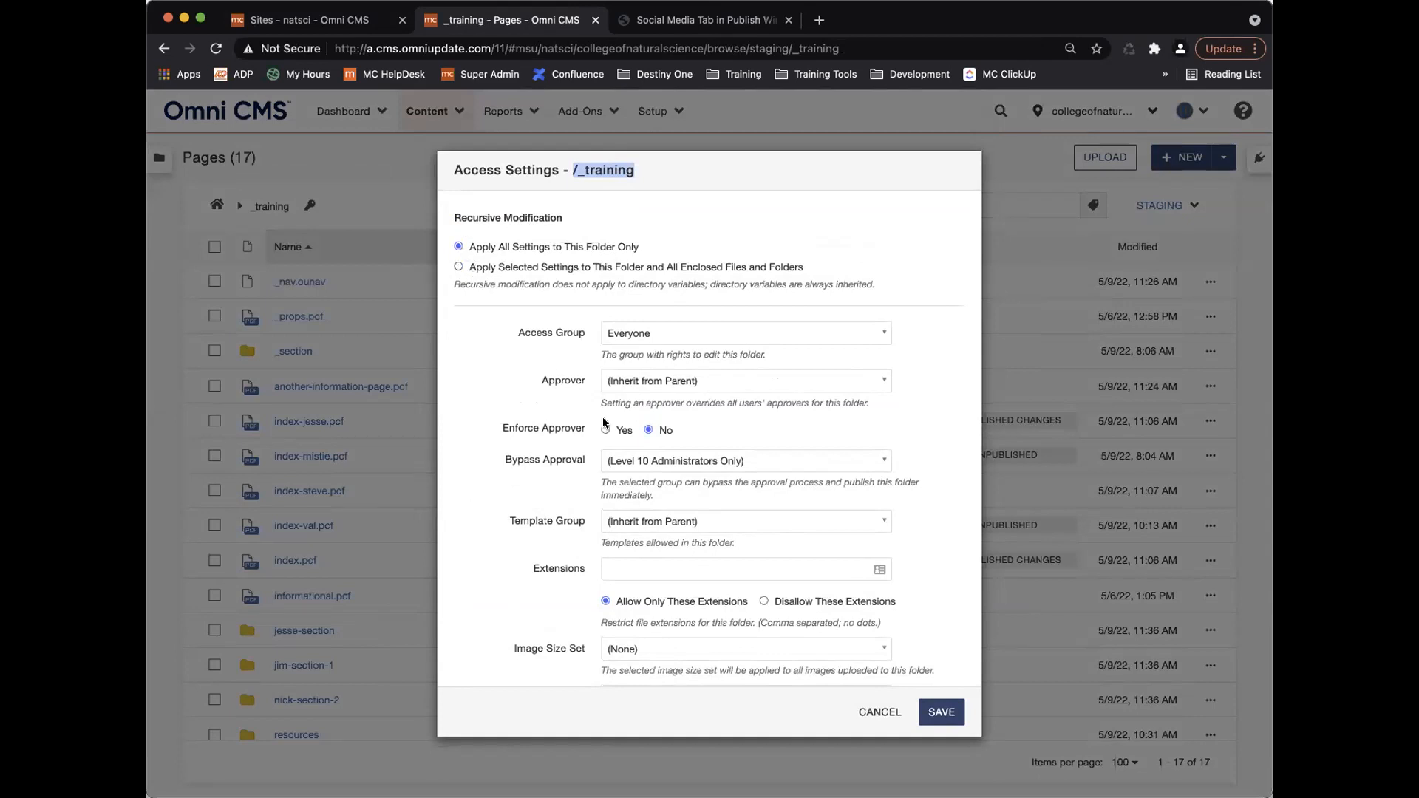
scroll(619, 473, "down", 5)
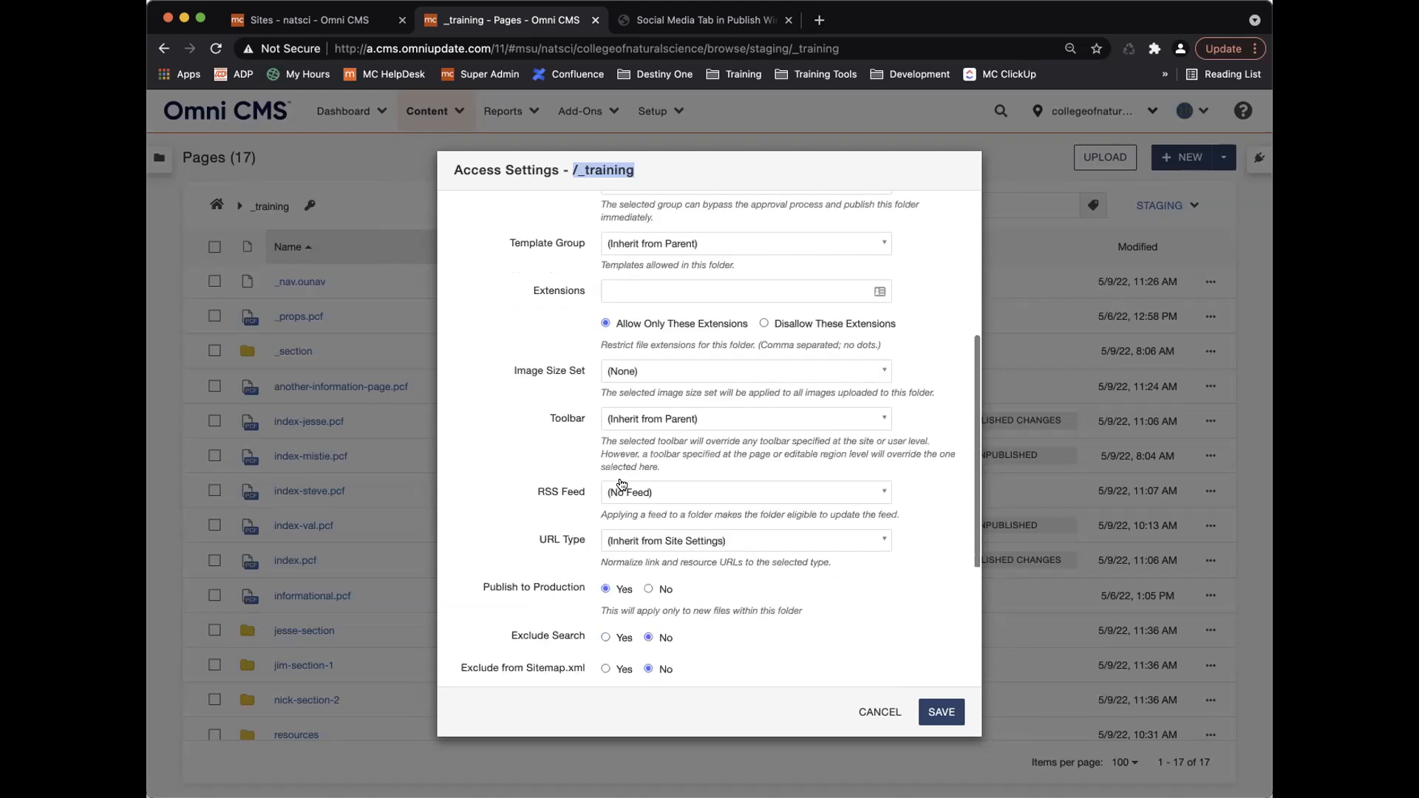
scroll(620, 485, "down", 3)
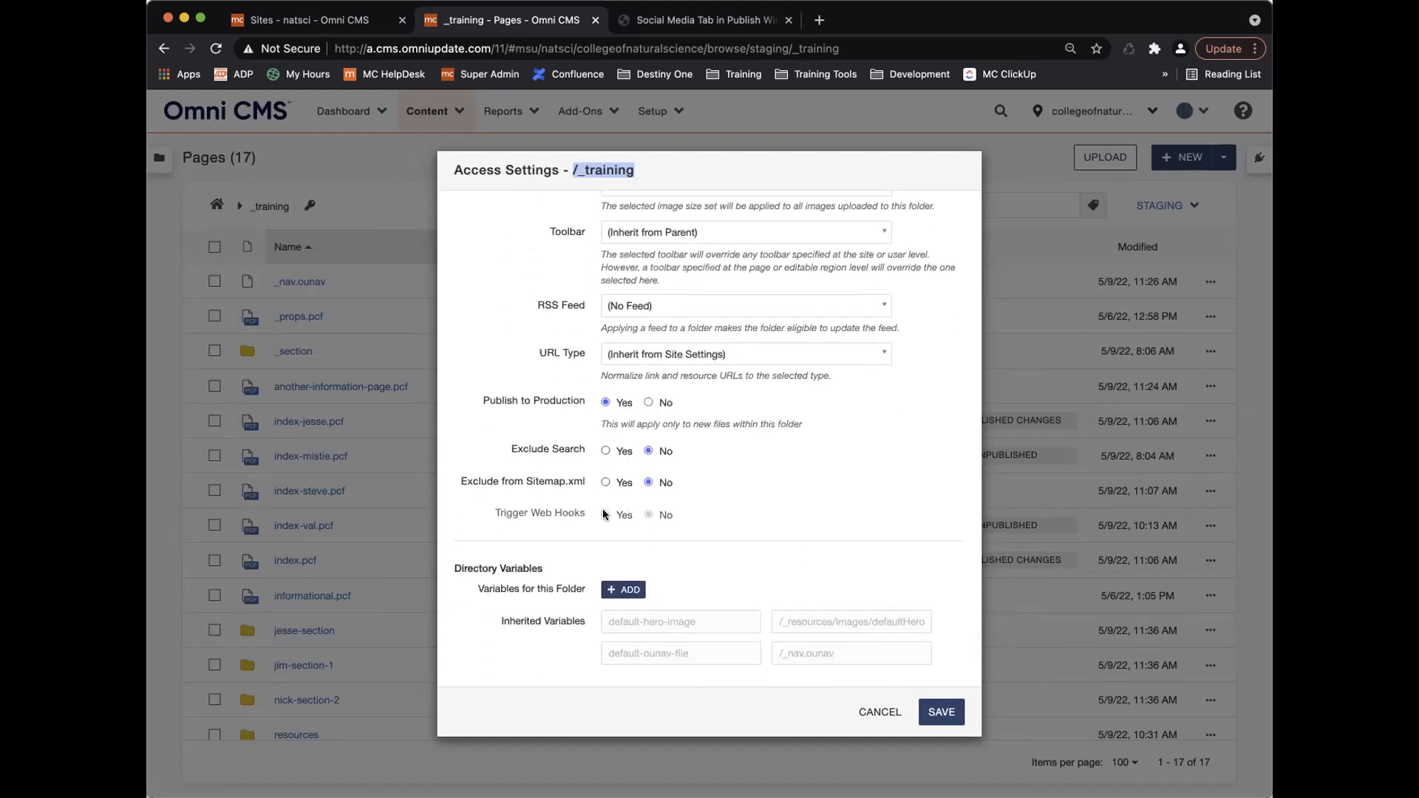
scroll(576, 432, "up", 8)
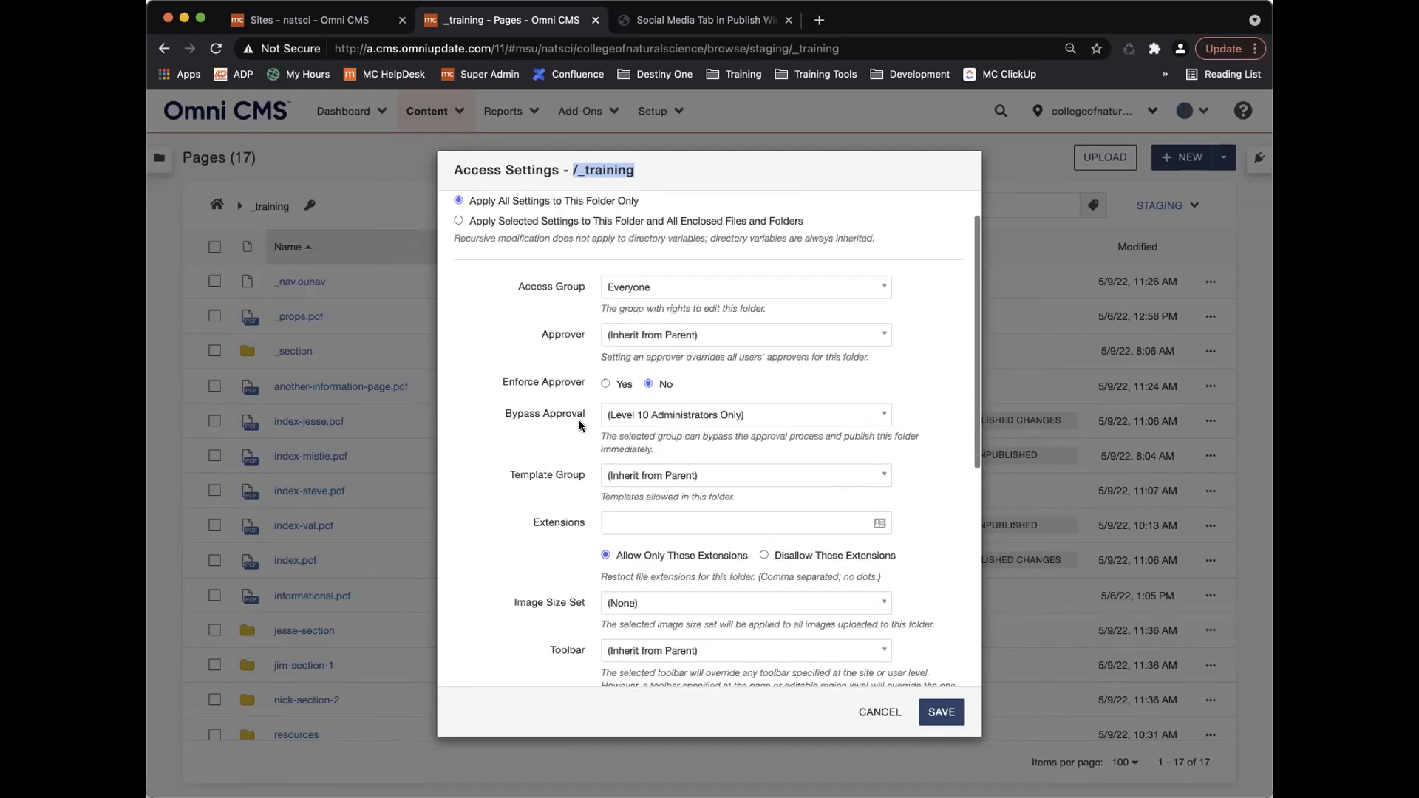
scroll(581, 425, "up", 2)
left_click(879, 711)
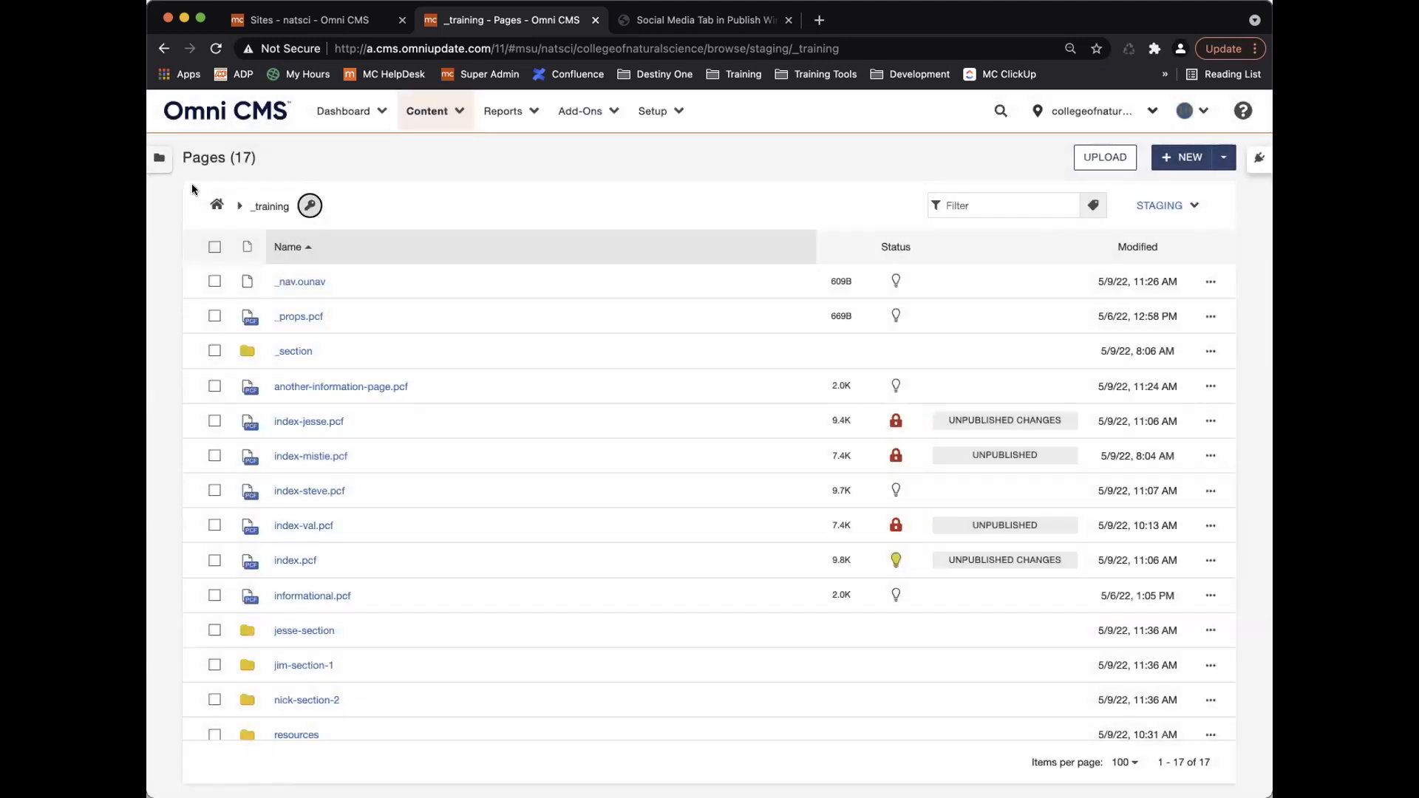
left_click(216, 205)
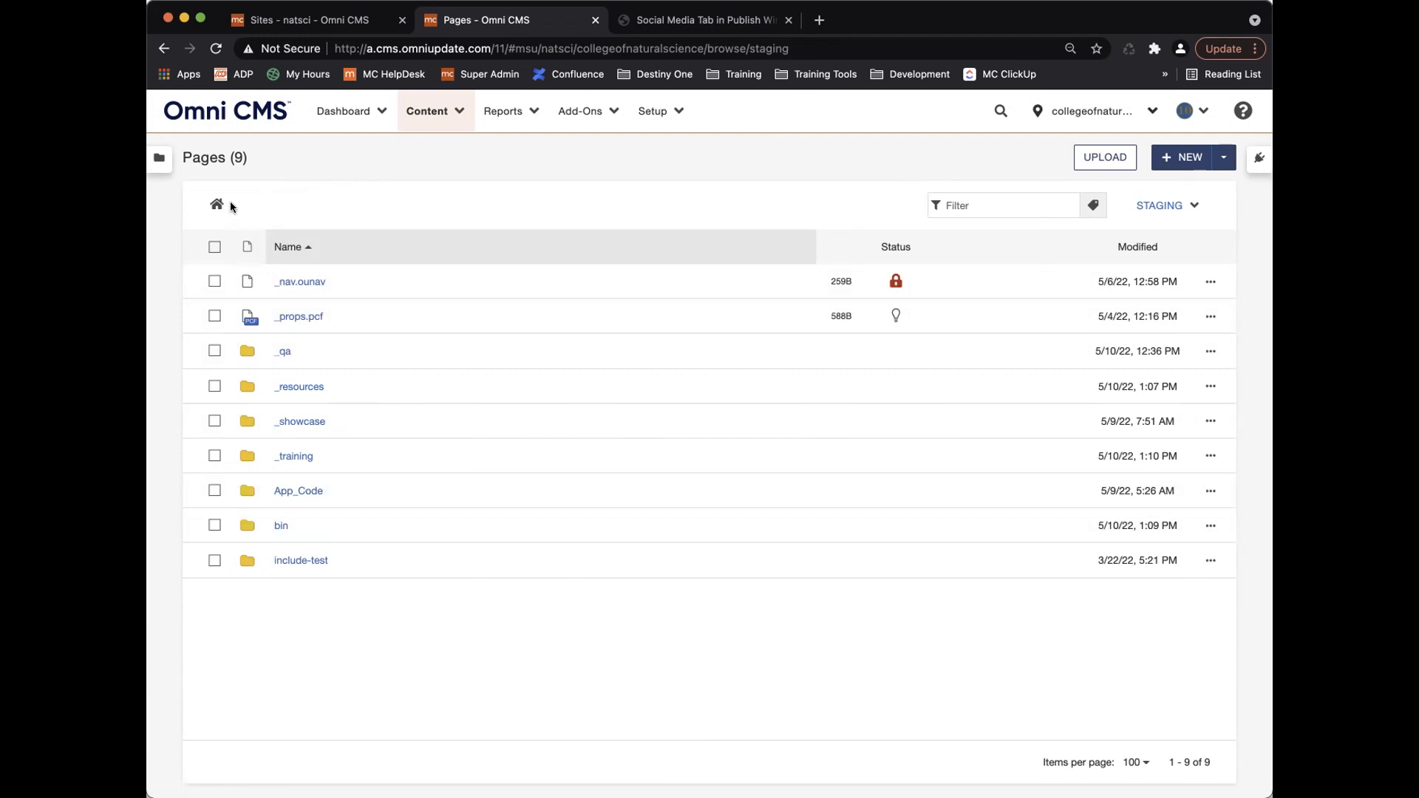
Open _training, briefly visit its _section subfolder, then go back up to _training.
left_click(665, 112)
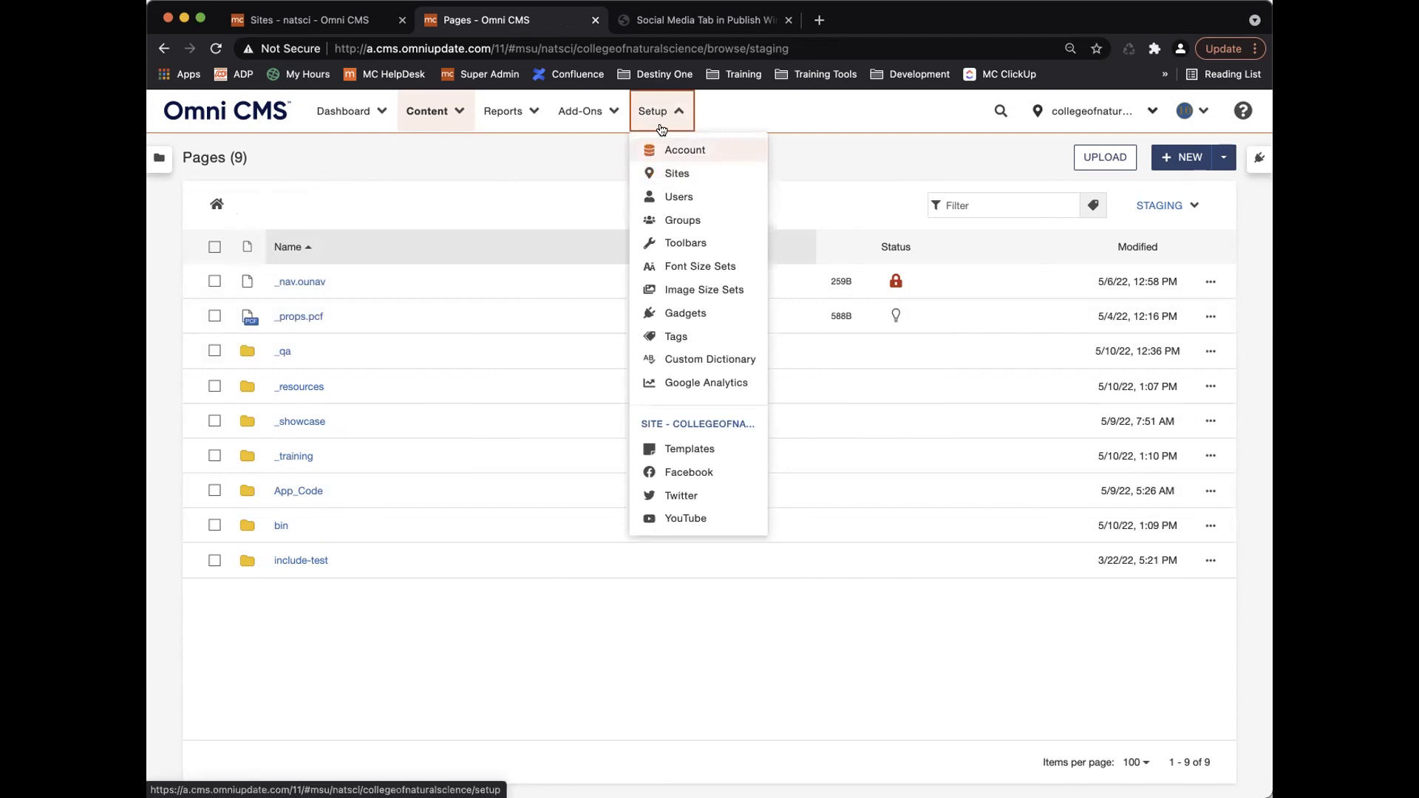
left_click(667, 114)
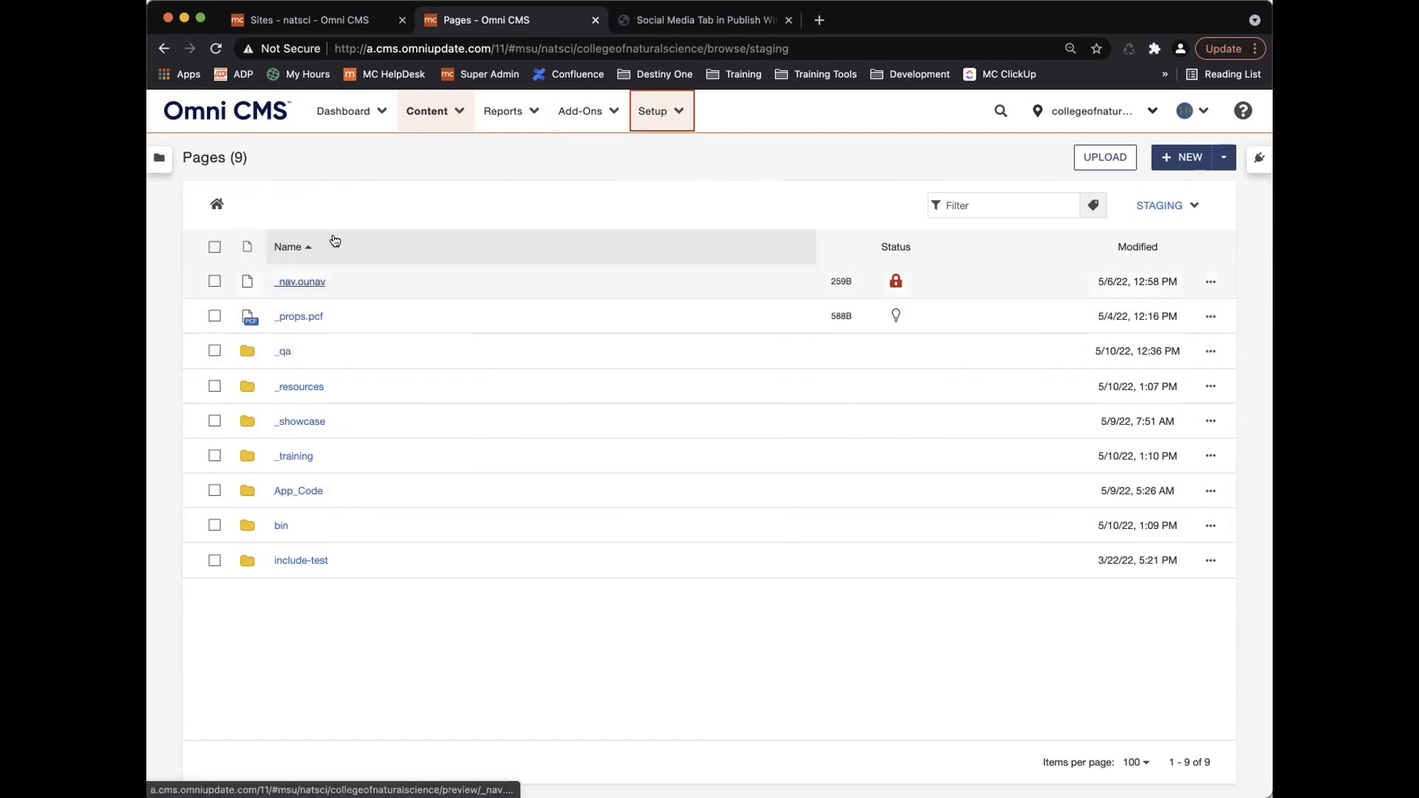
left_click(304, 455)
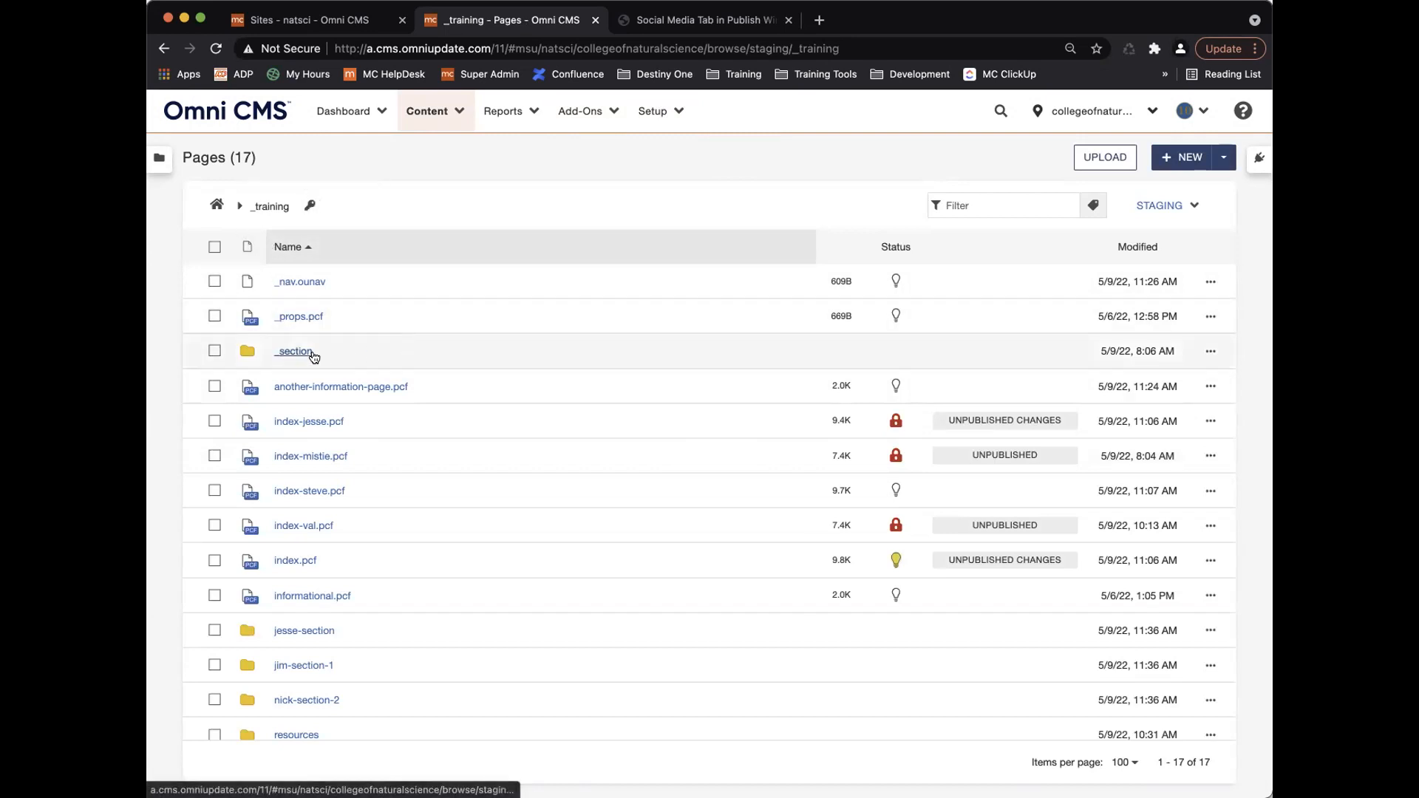
left_click(1210, 352)
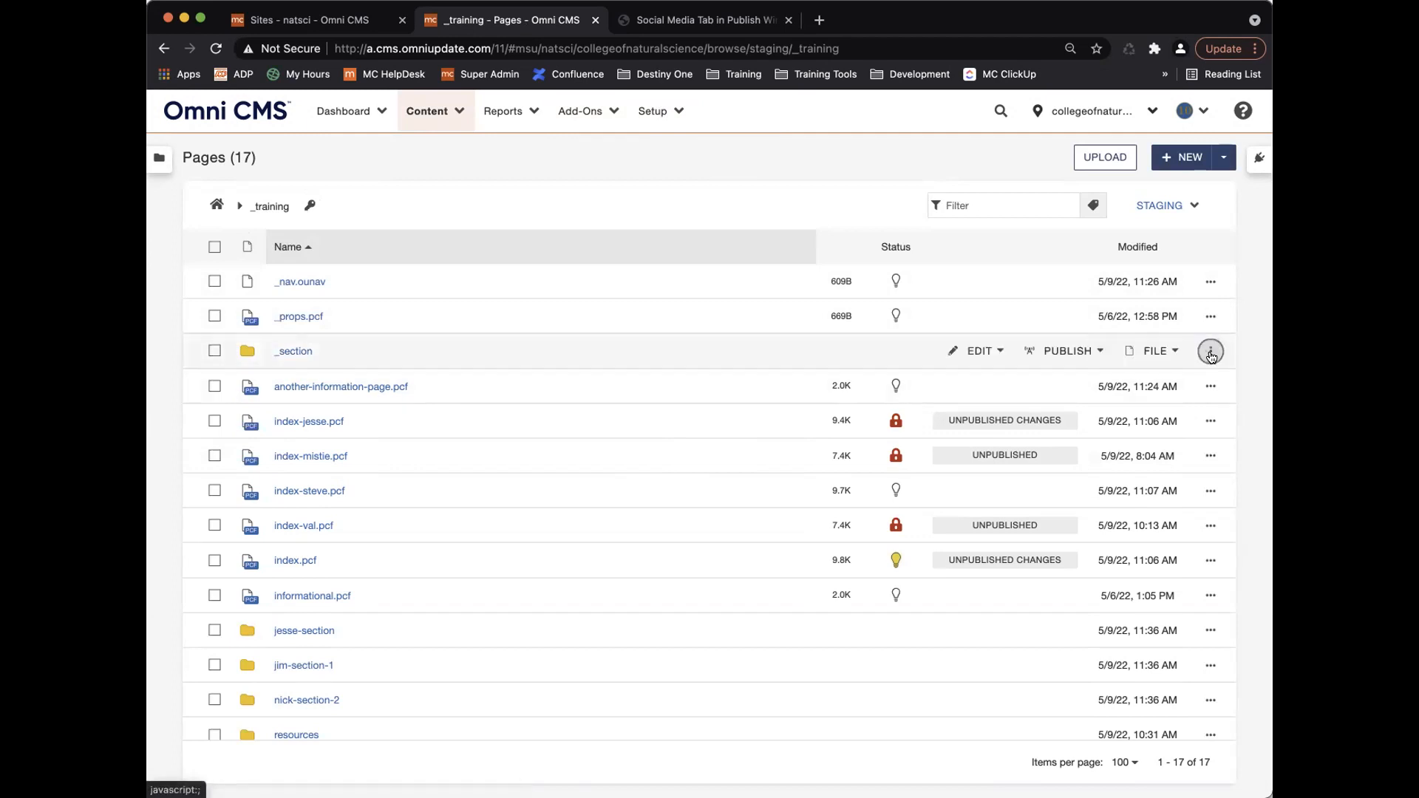
left_click(995, 352)
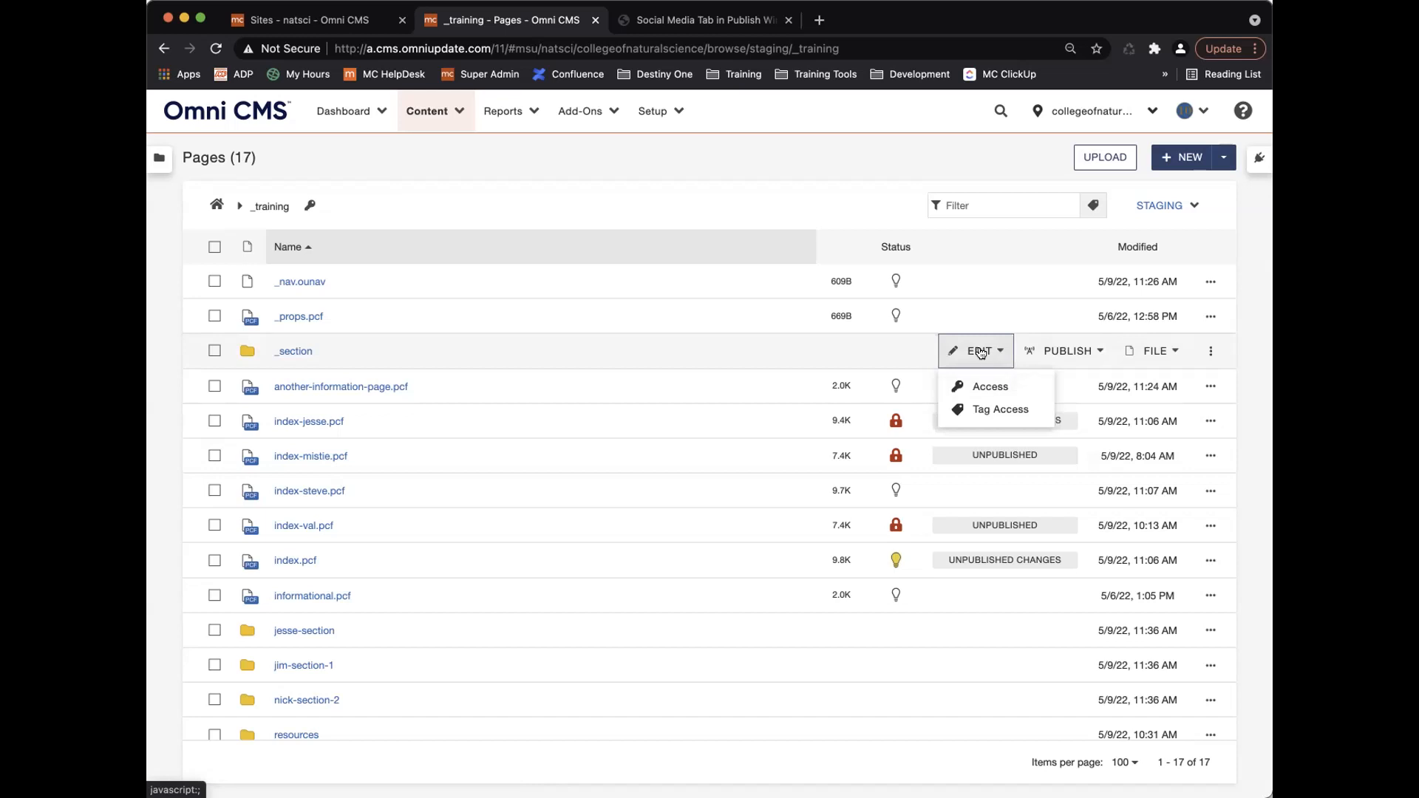
left_click(296, 352)
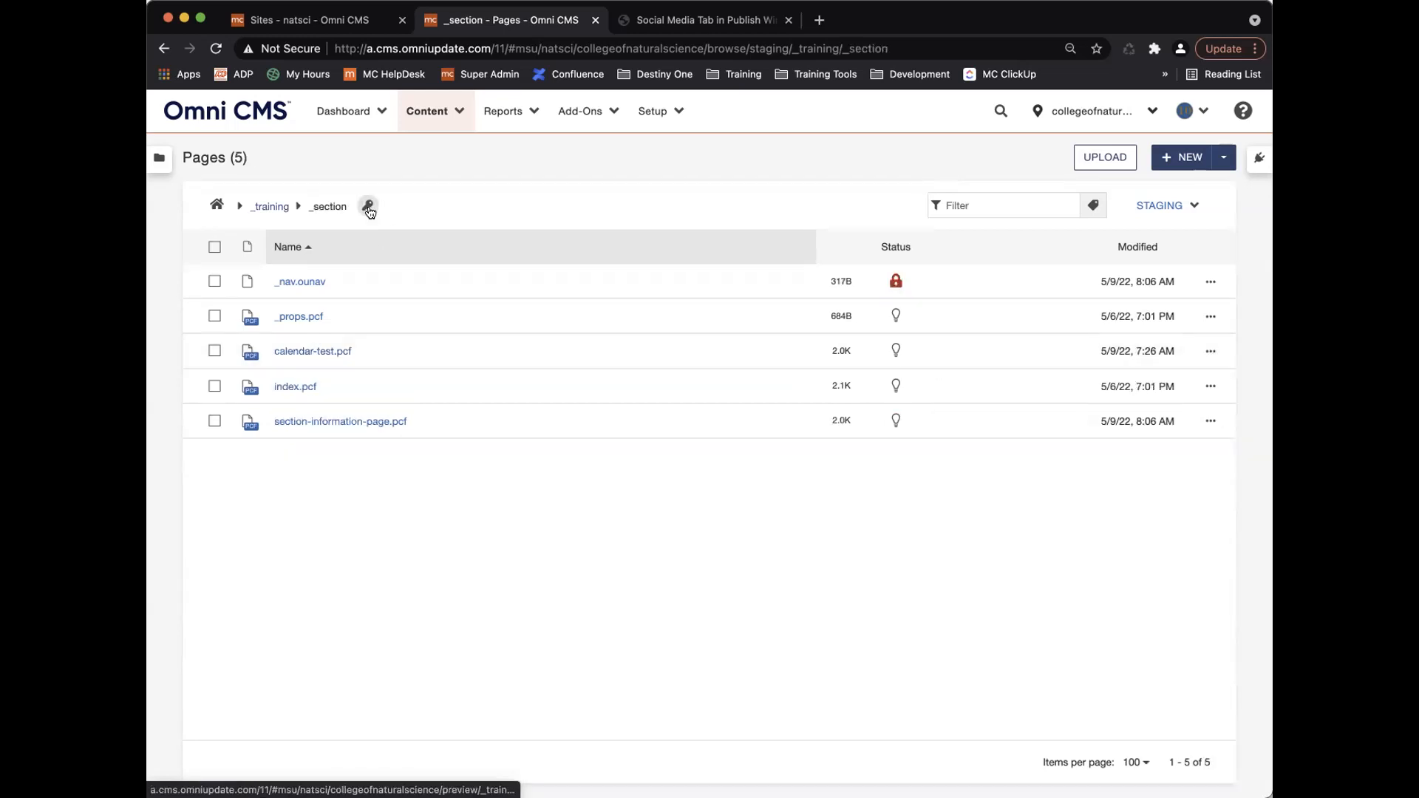
left_click(264, 208)
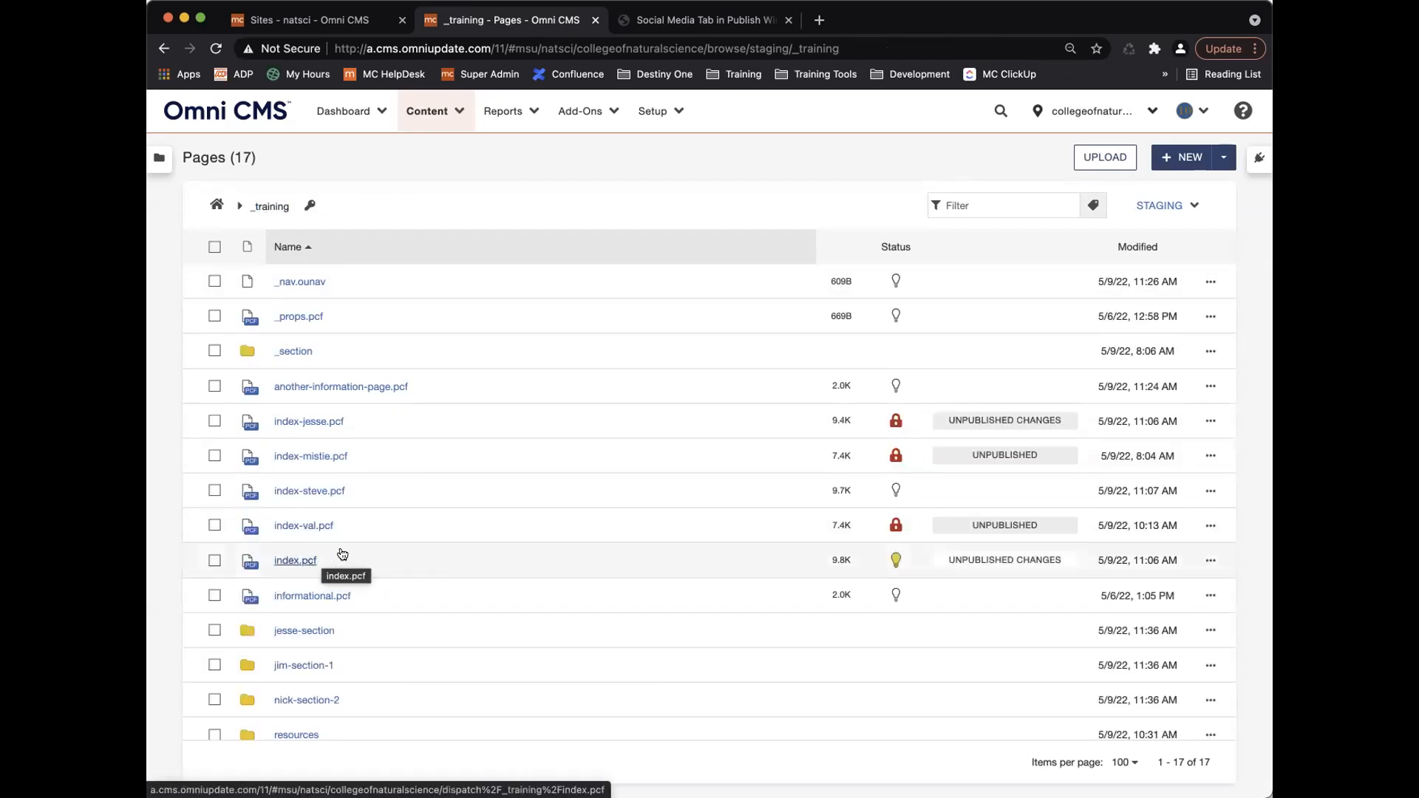
Check index.pcf's access settings without saving, then open index.pcf in the page editor.
left_click(1210, 561)
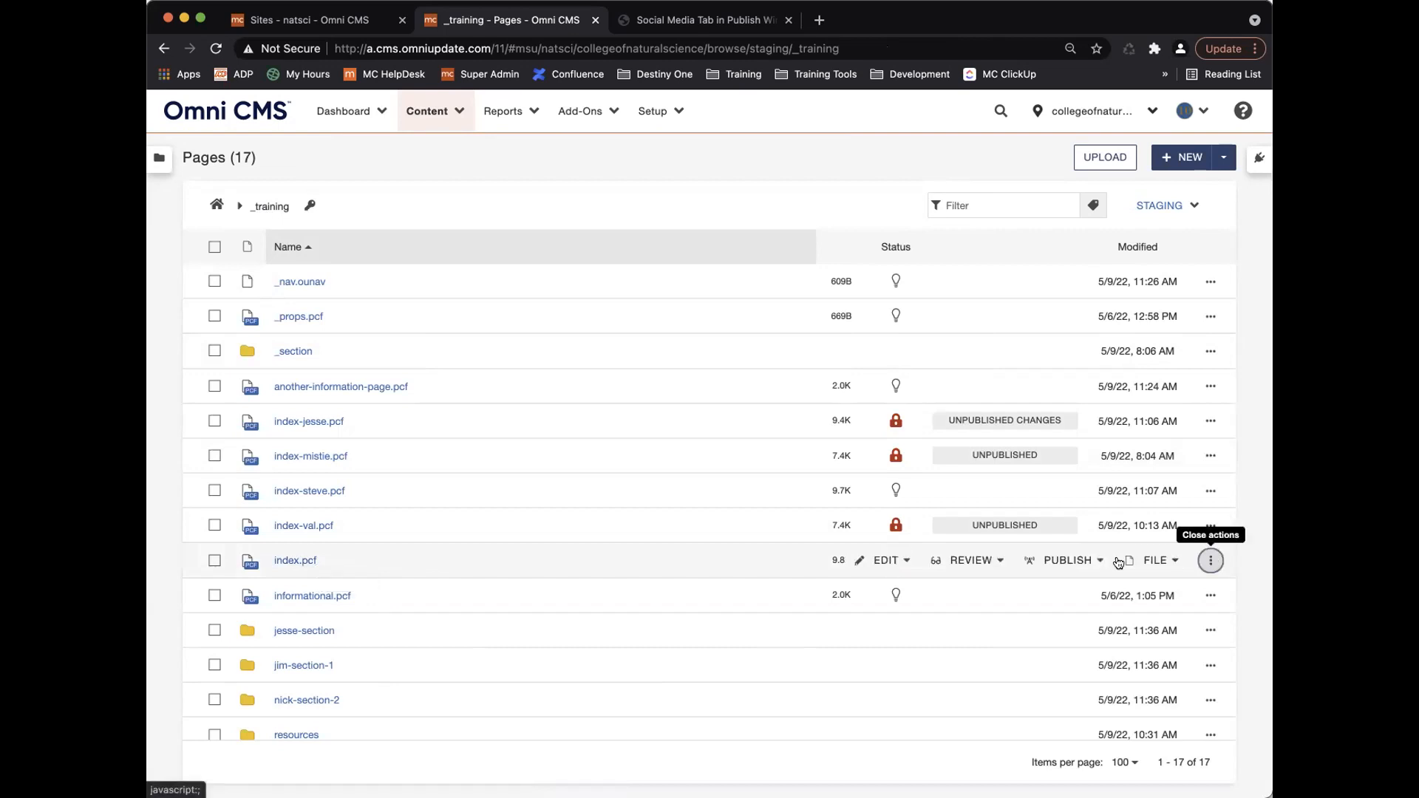
left_click(901, 561)
left_click(921, 665)
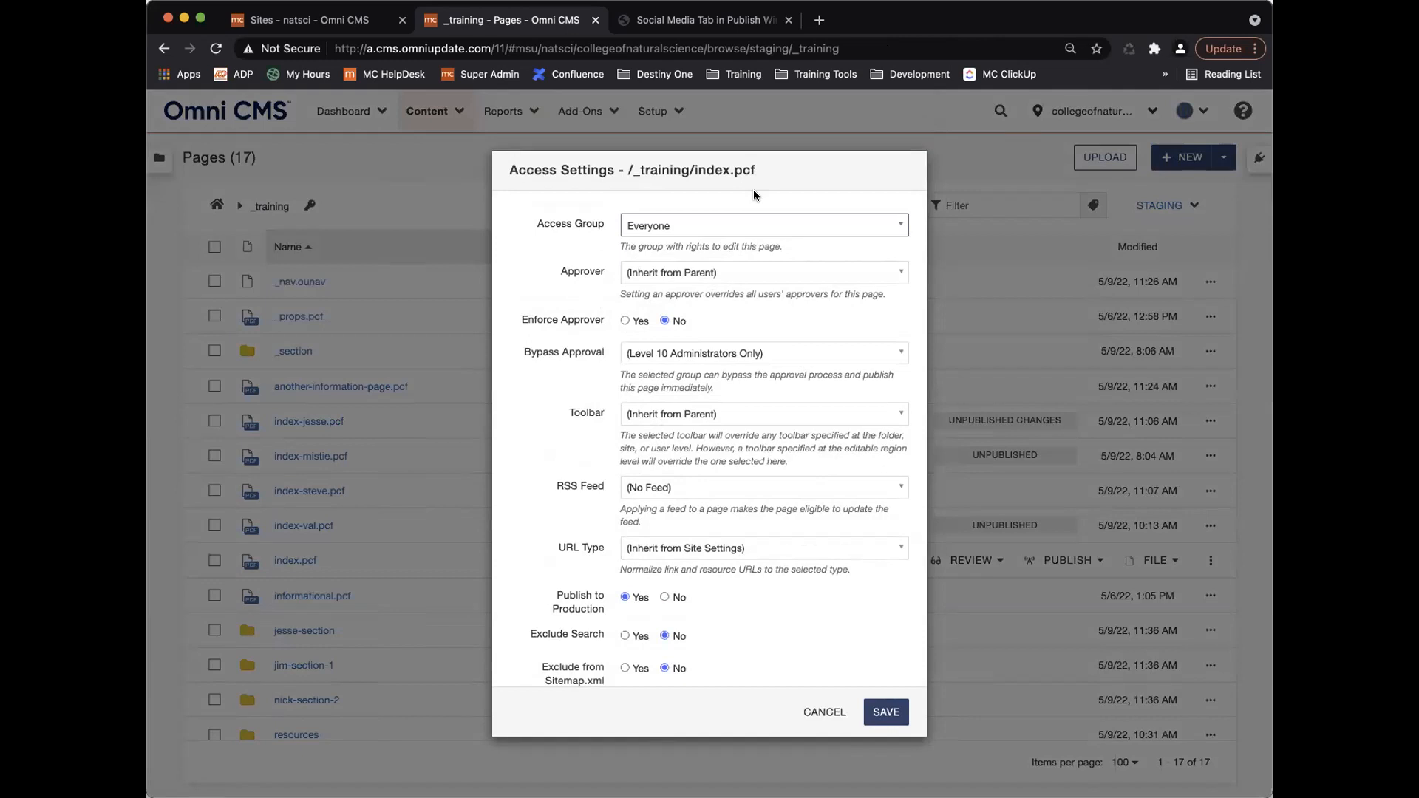
left_click(823, 713)
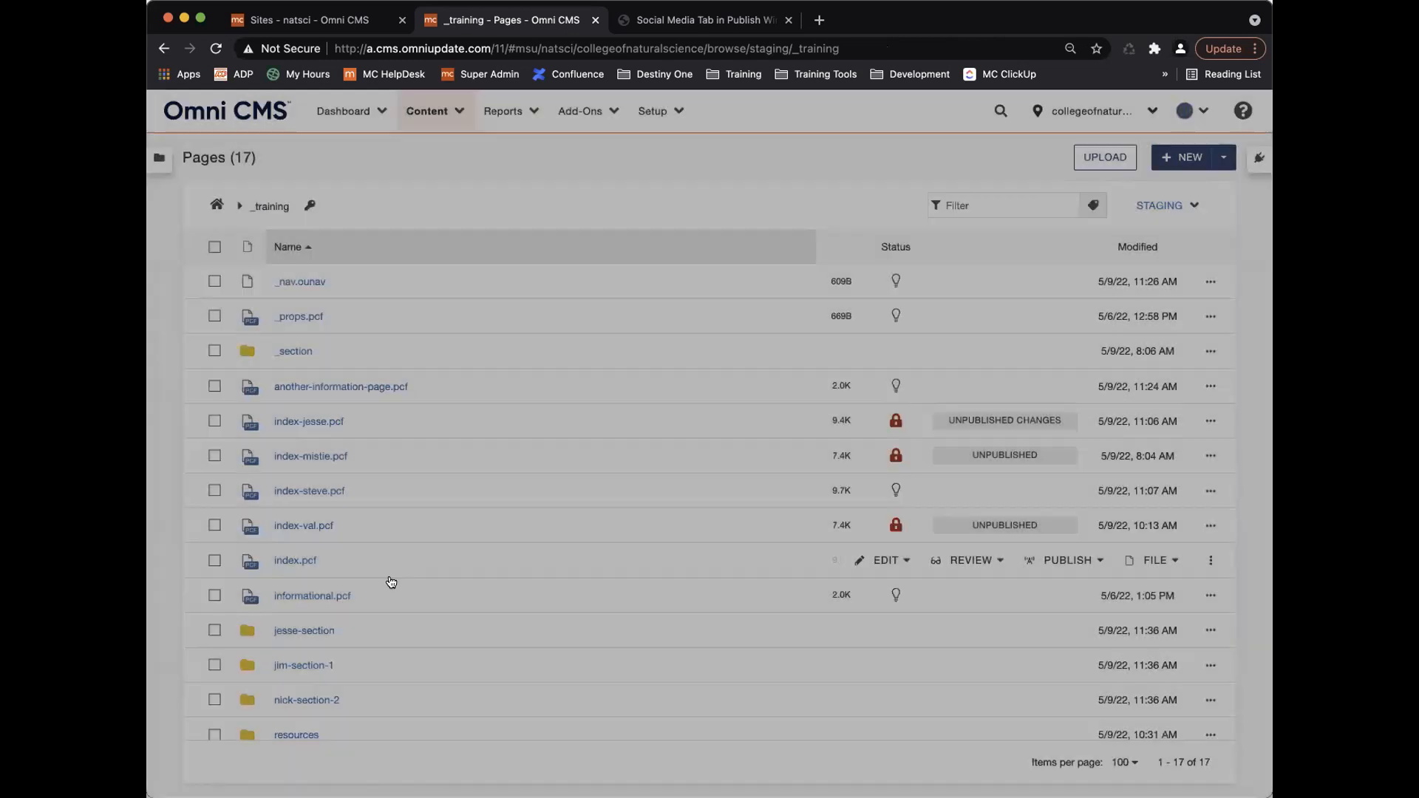
left_click(294, 560)
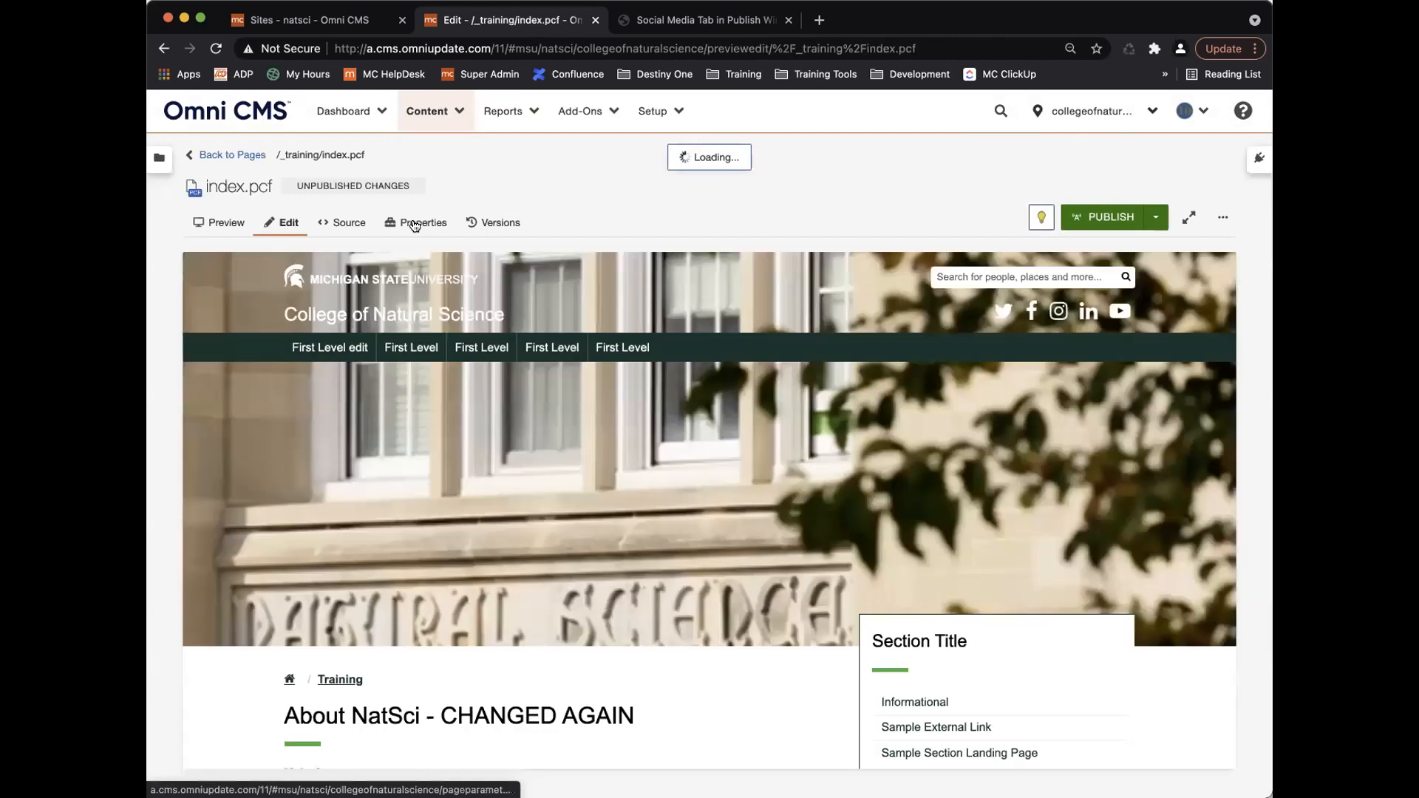
Show the Access section of index.pcf's page Properties.
left_click(415, 222)
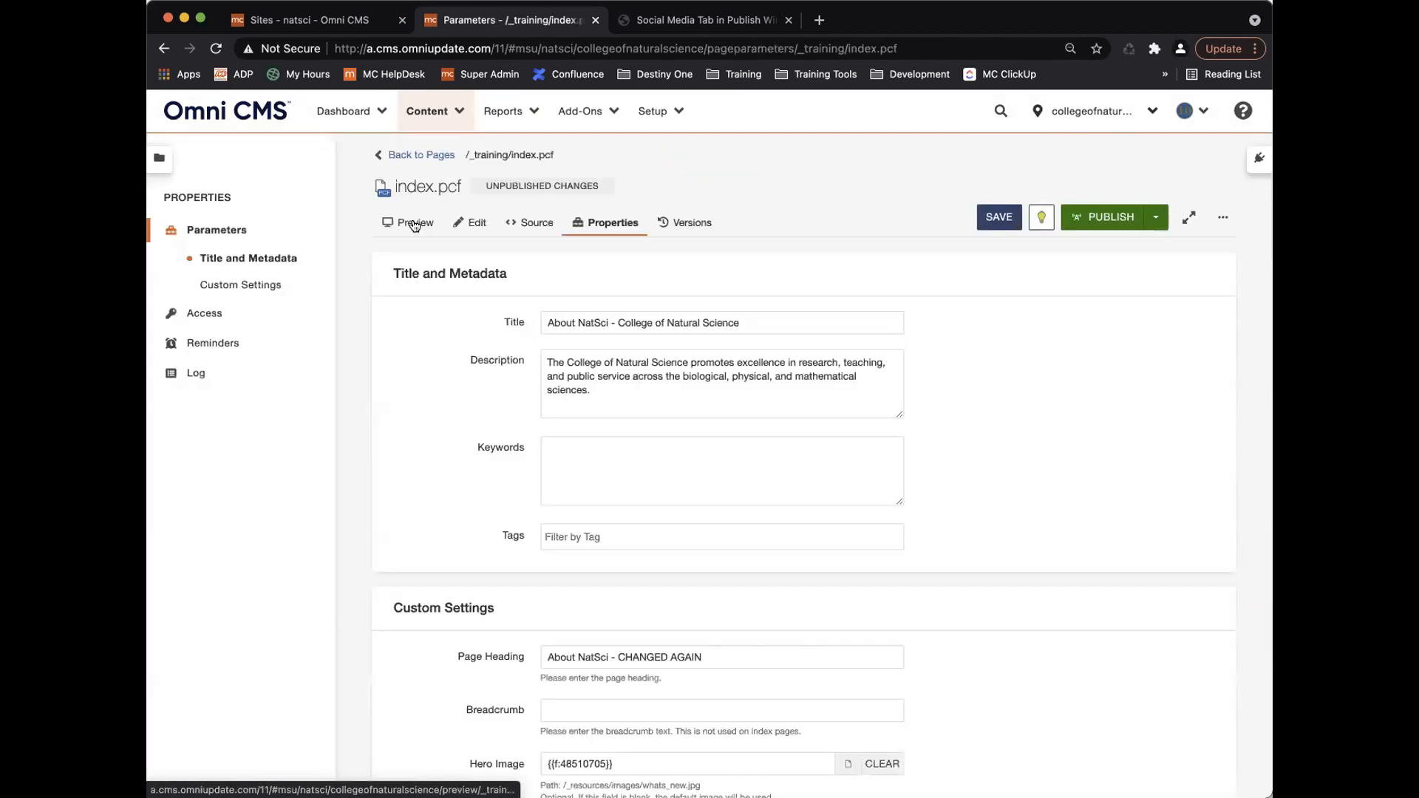
left_click(213, 314)
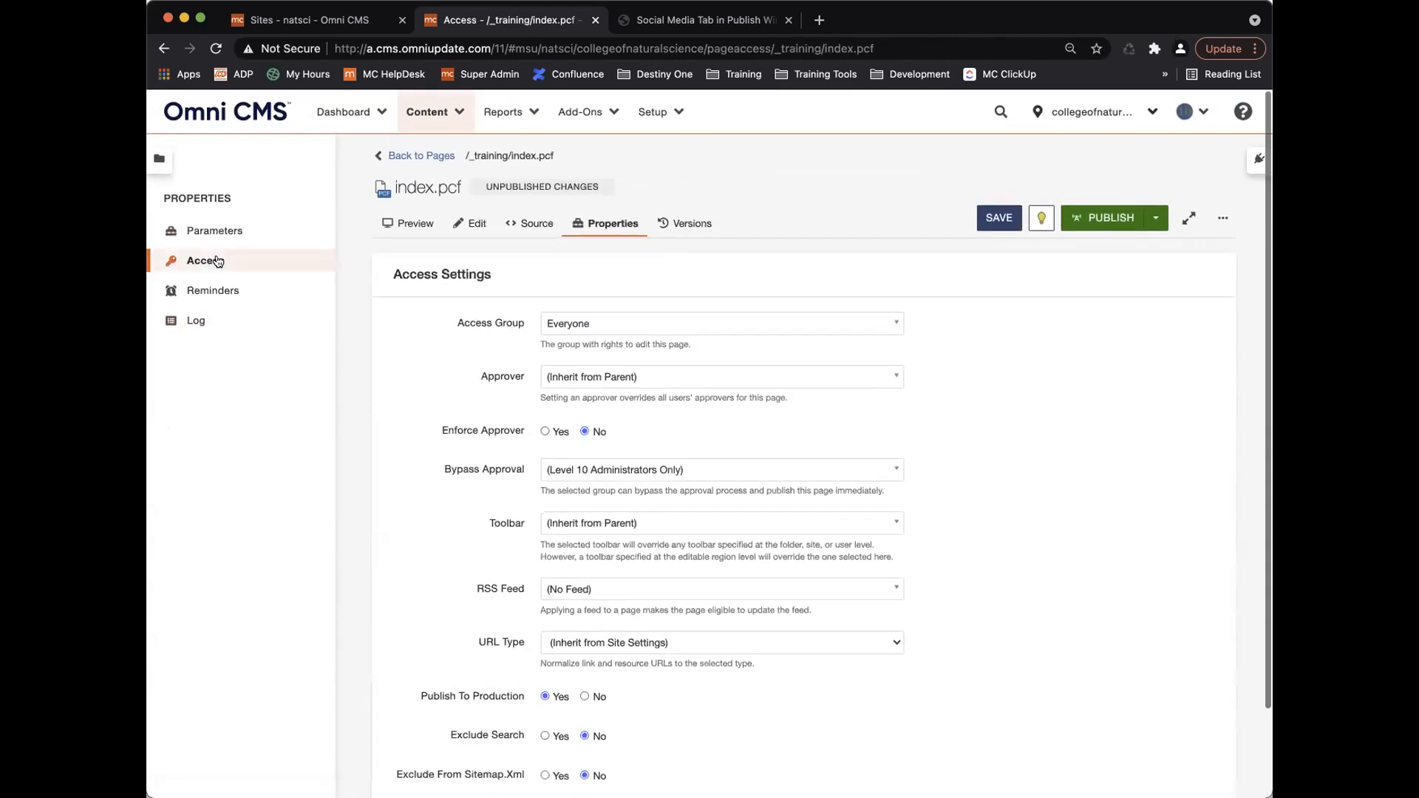
Review index.pcf's source, highlight 'Everyone' on line 30, and return to _training pages.
left_click(530, 224)
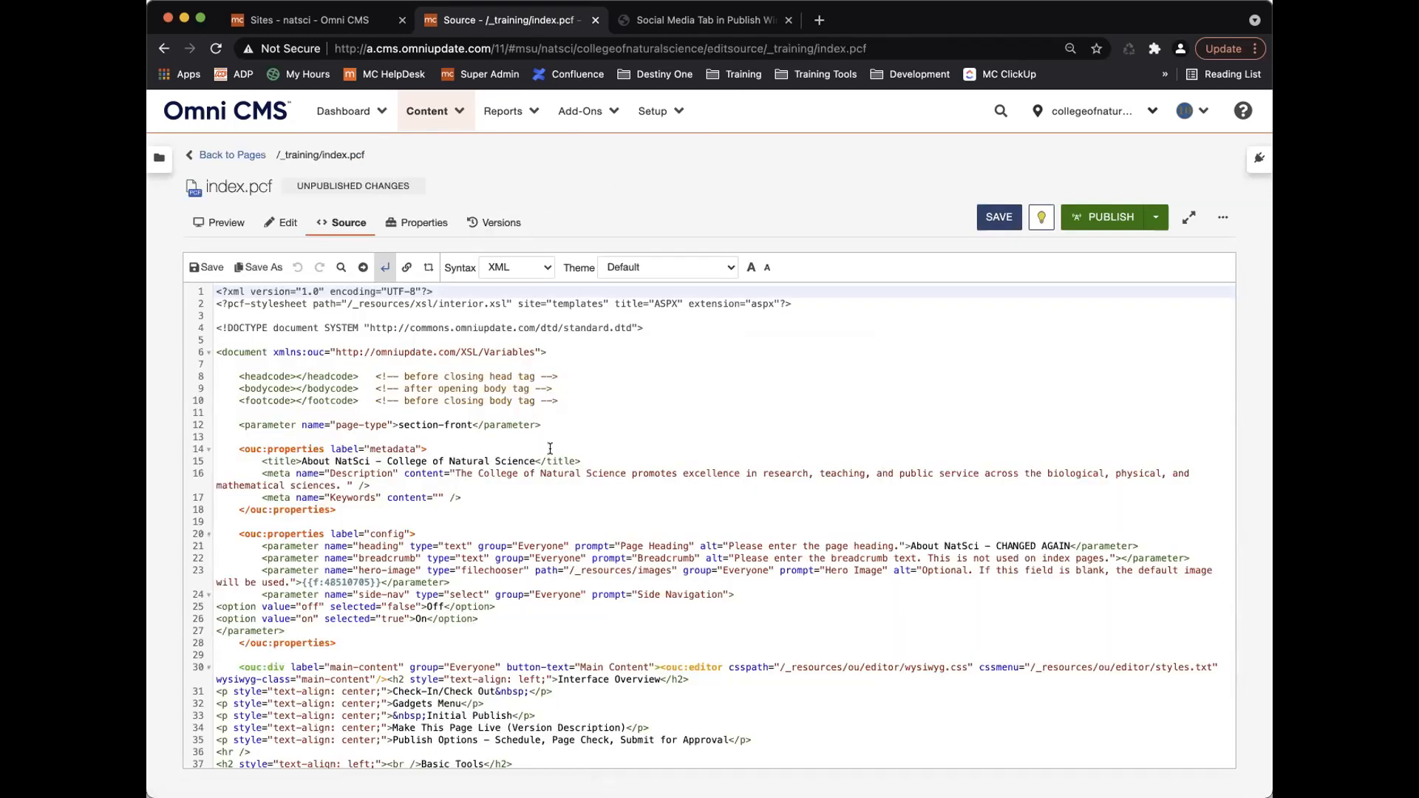
scroll(608, 460, "down", 5)
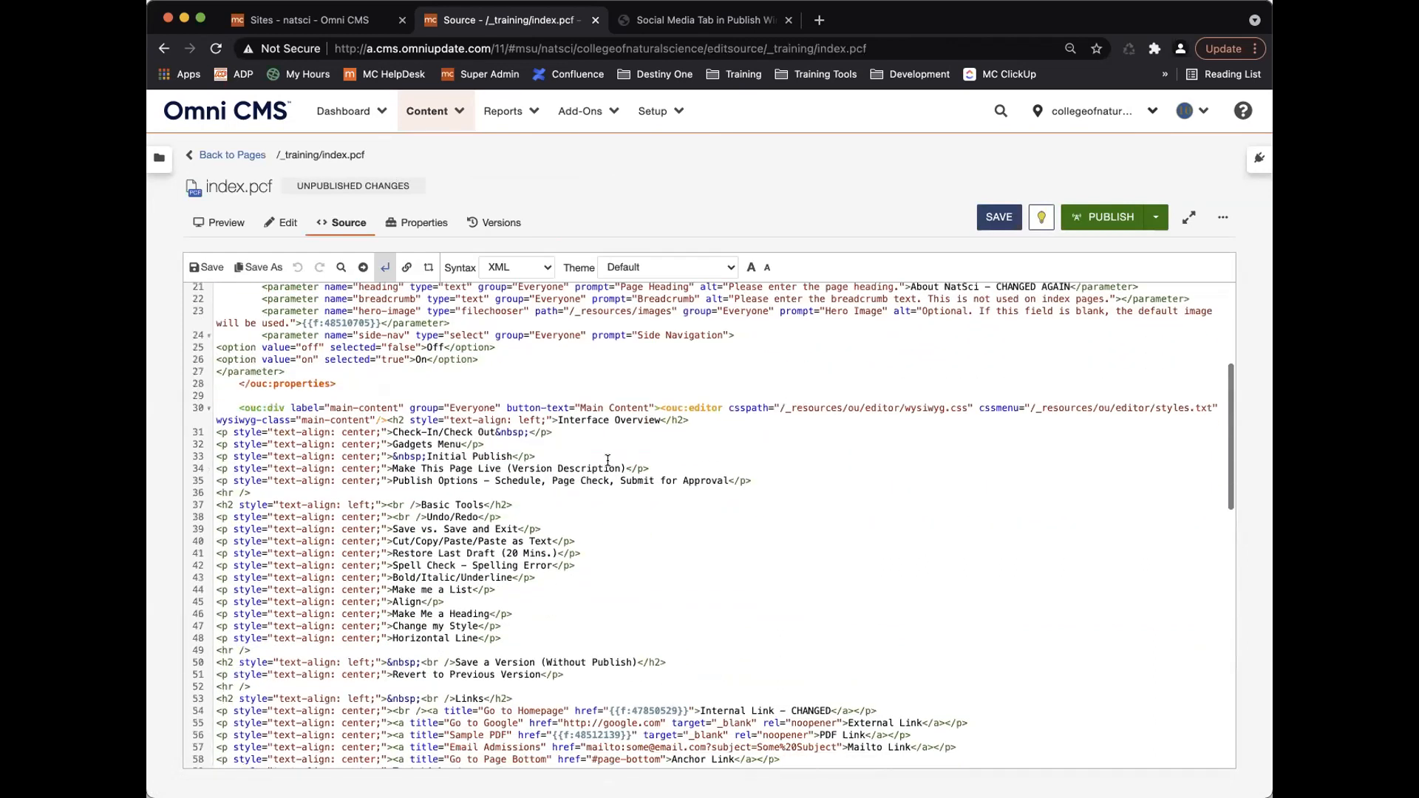
scroll(607, 461, "down", 6)
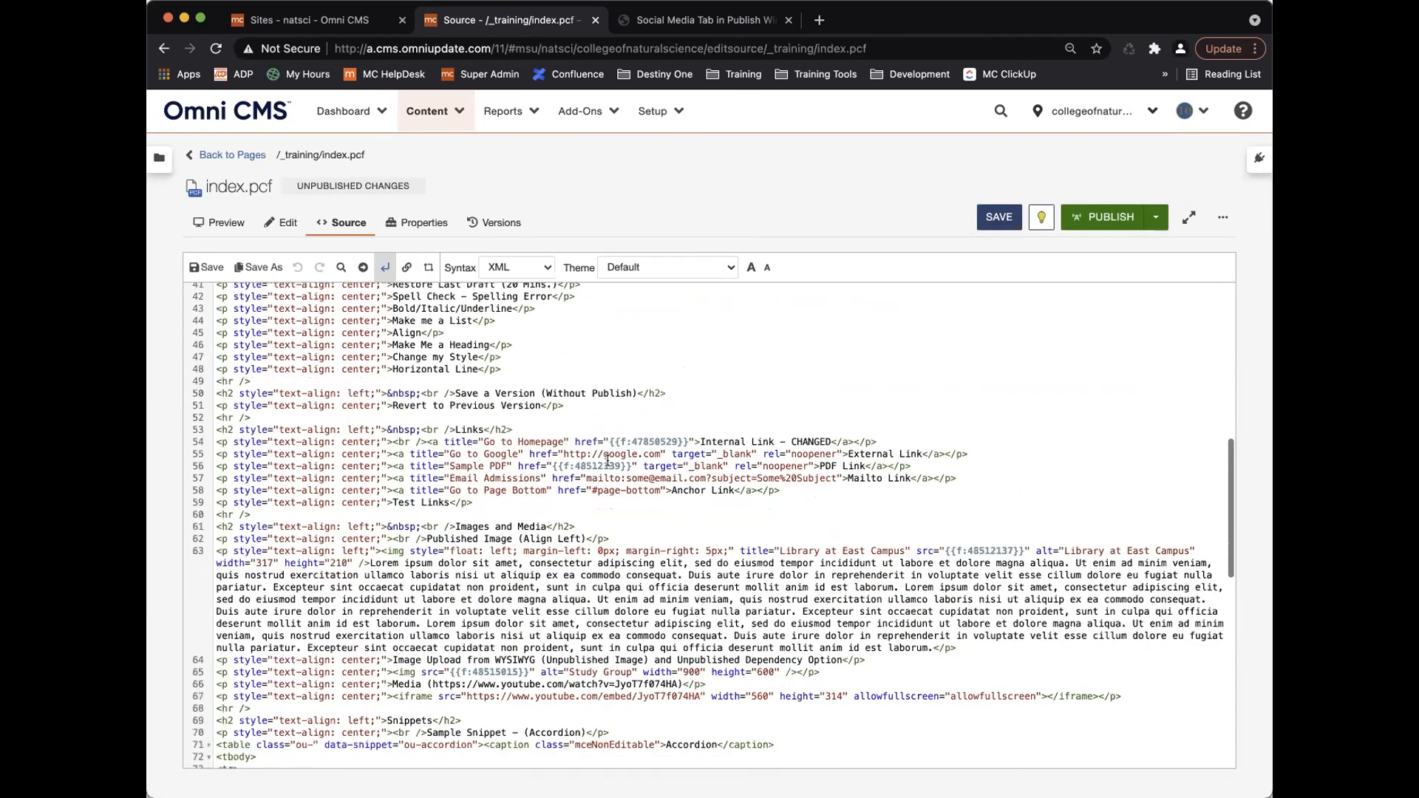
scroll(608, 461, "up", 6)
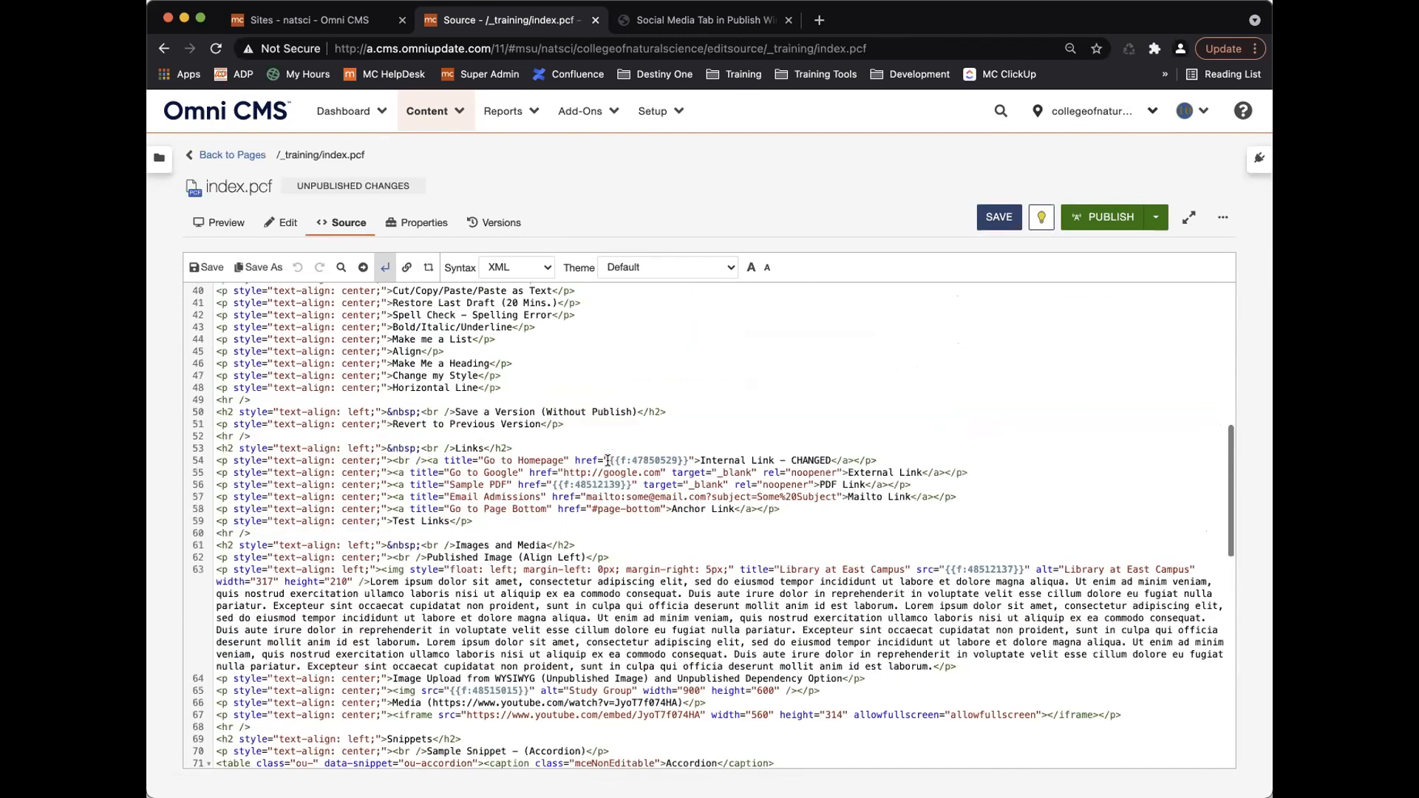
scroll(608, 460, "up", 1)
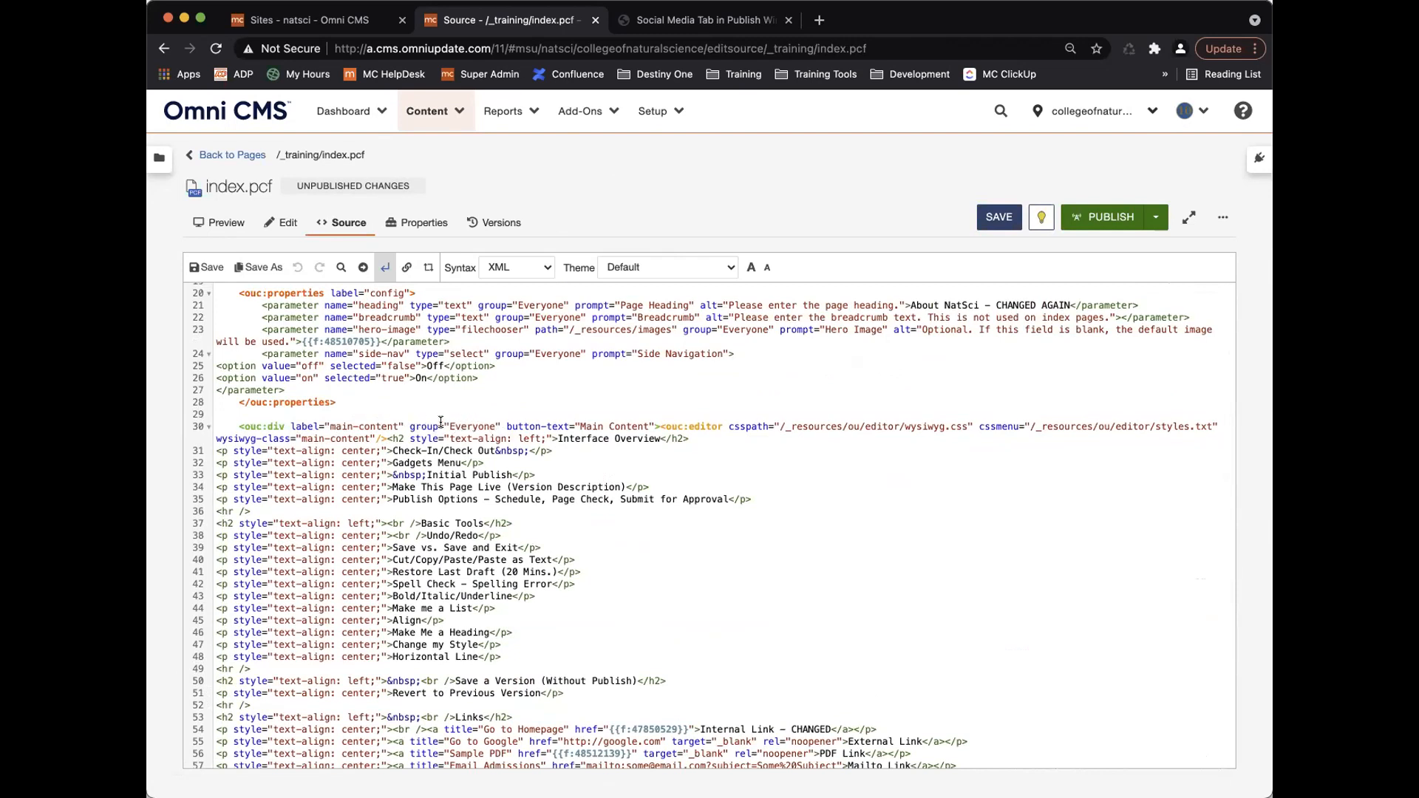
double_click(467, 425)
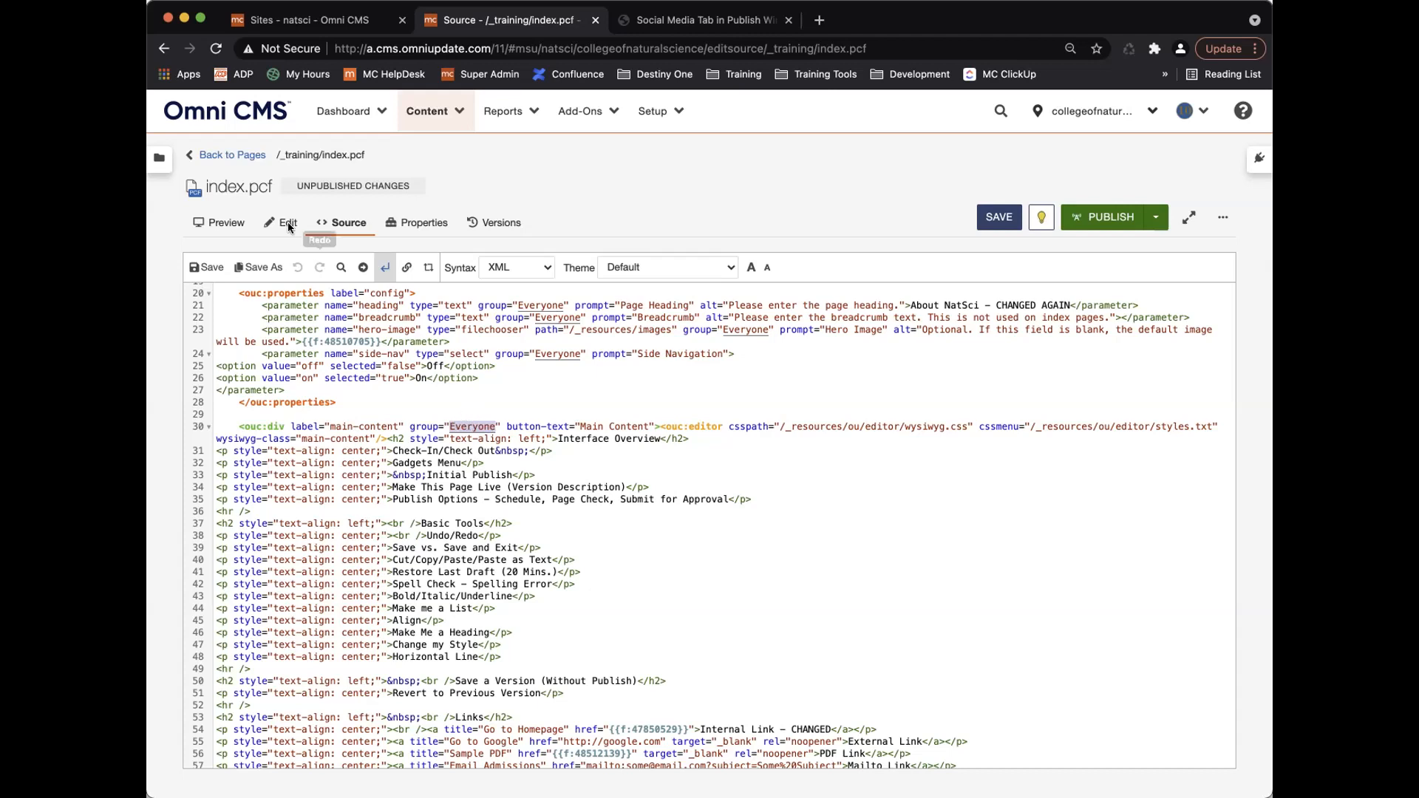
left_click(238, 156)
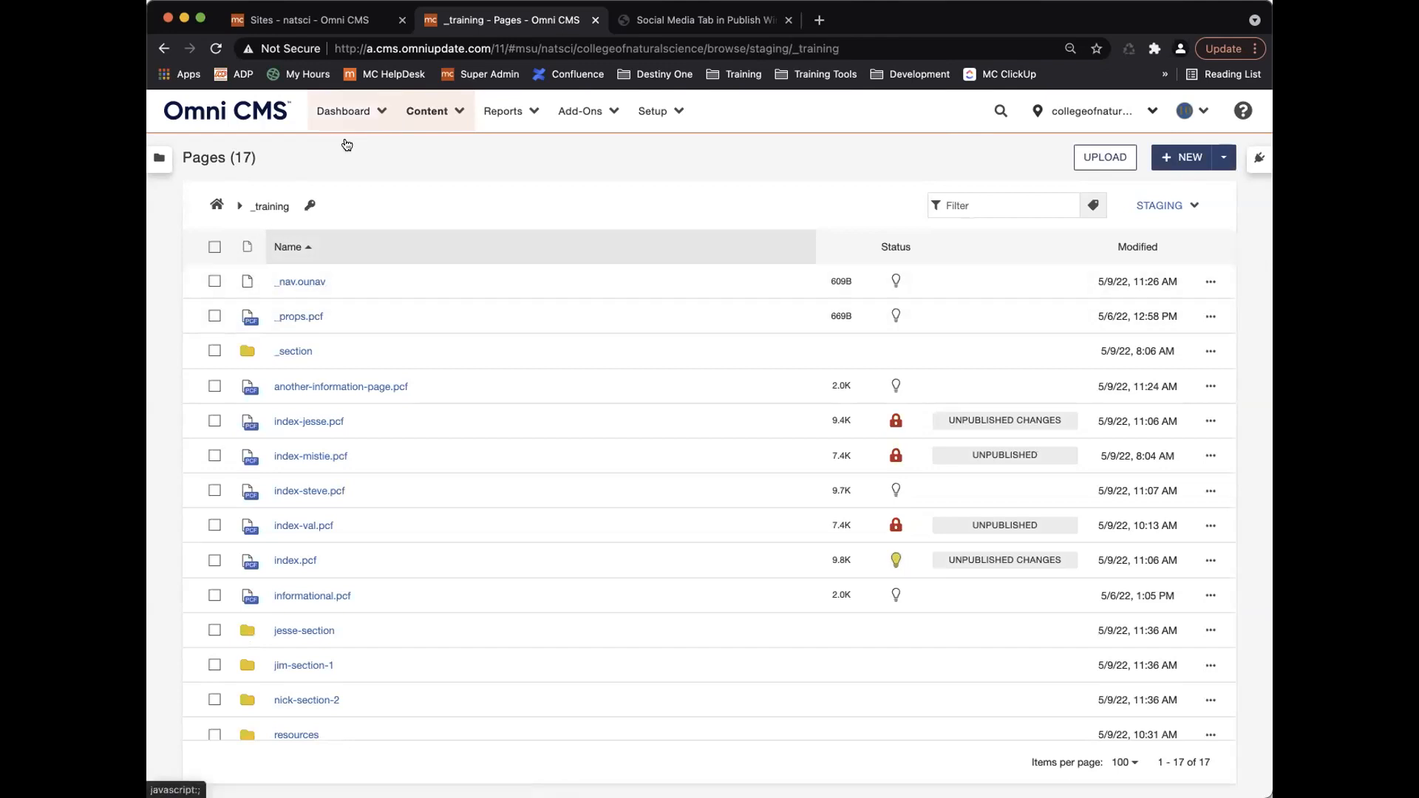
Inspect integrativebiology's Site Access settings on the Sites list and cancel unchanged.
left_click(335, 20)
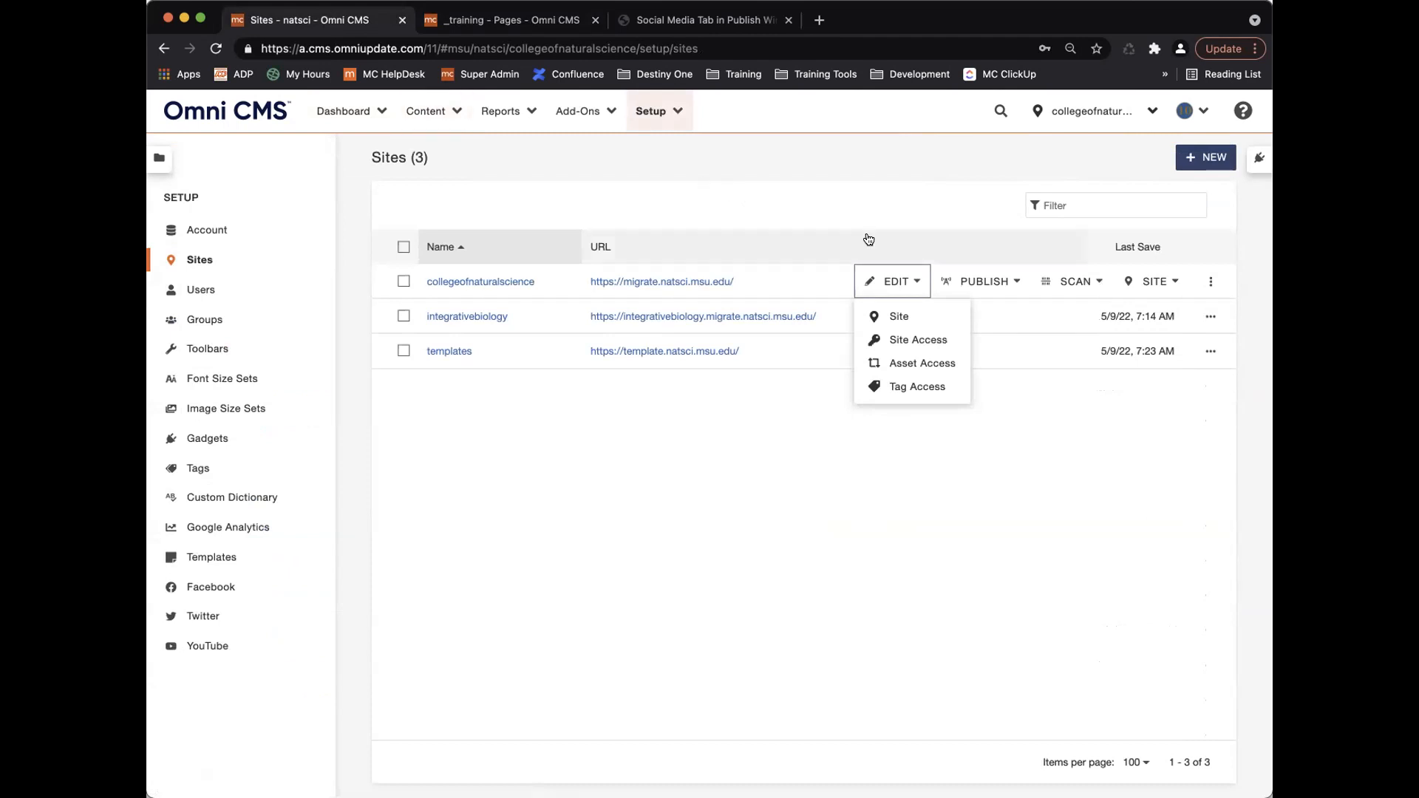
left_click(765, 182)
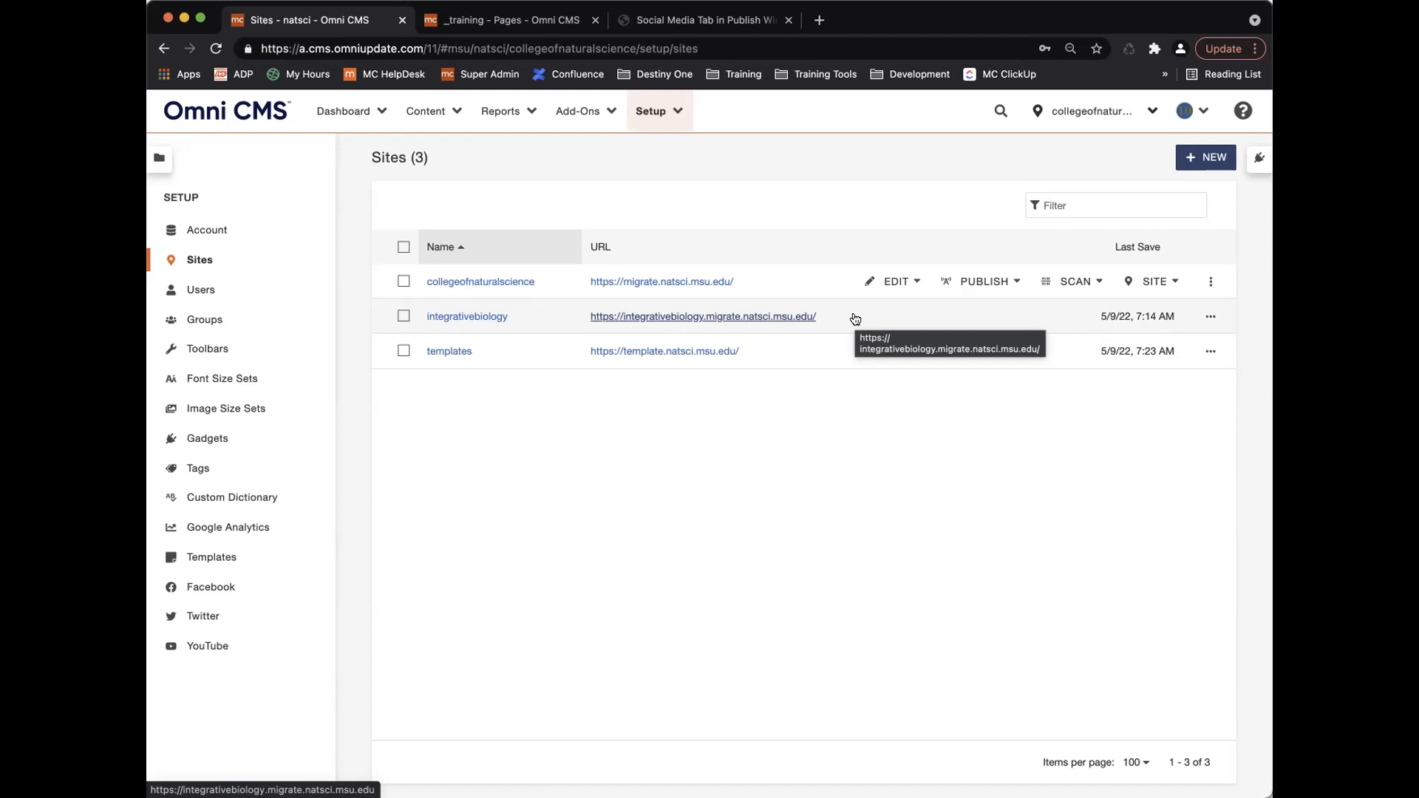
left_click(475, 316)
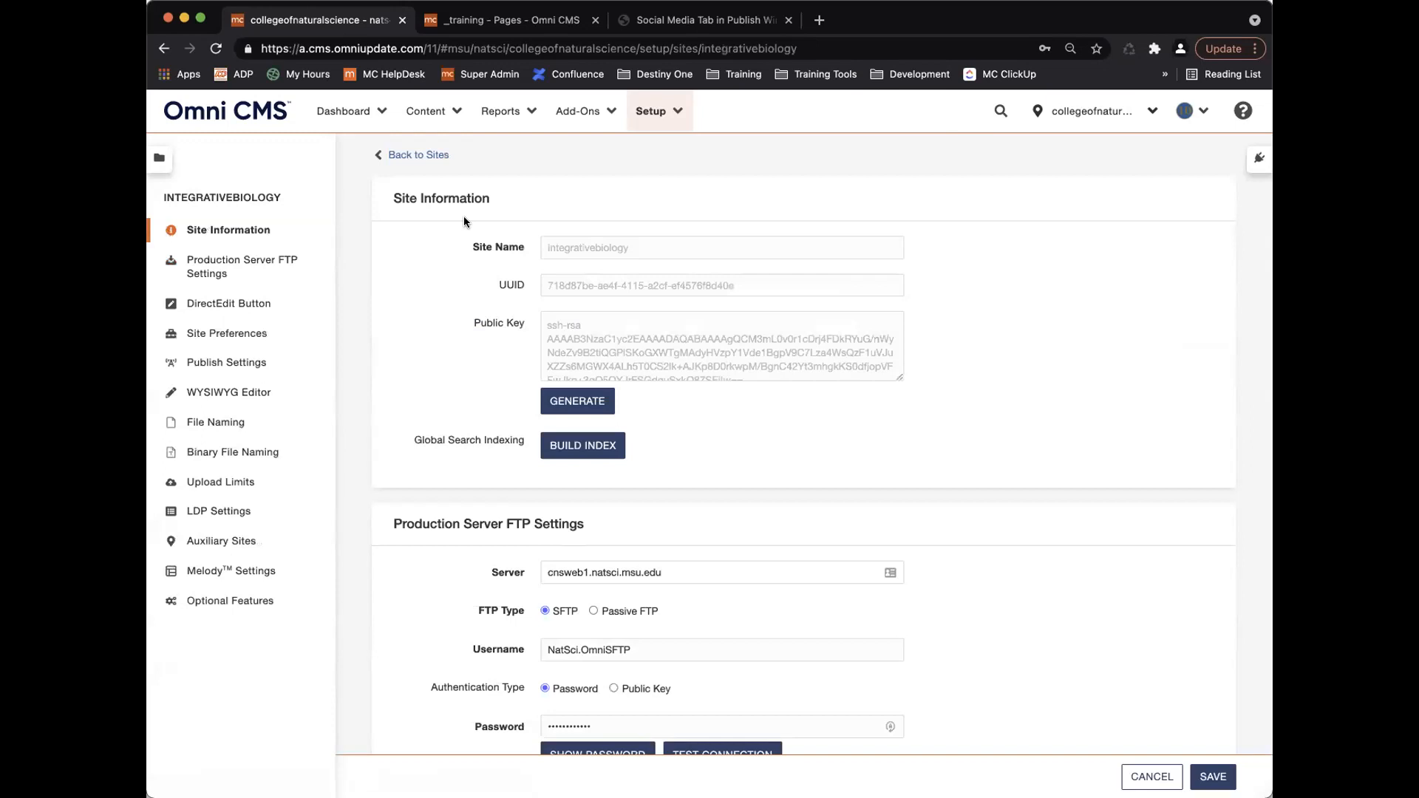
left_click(431, 154)
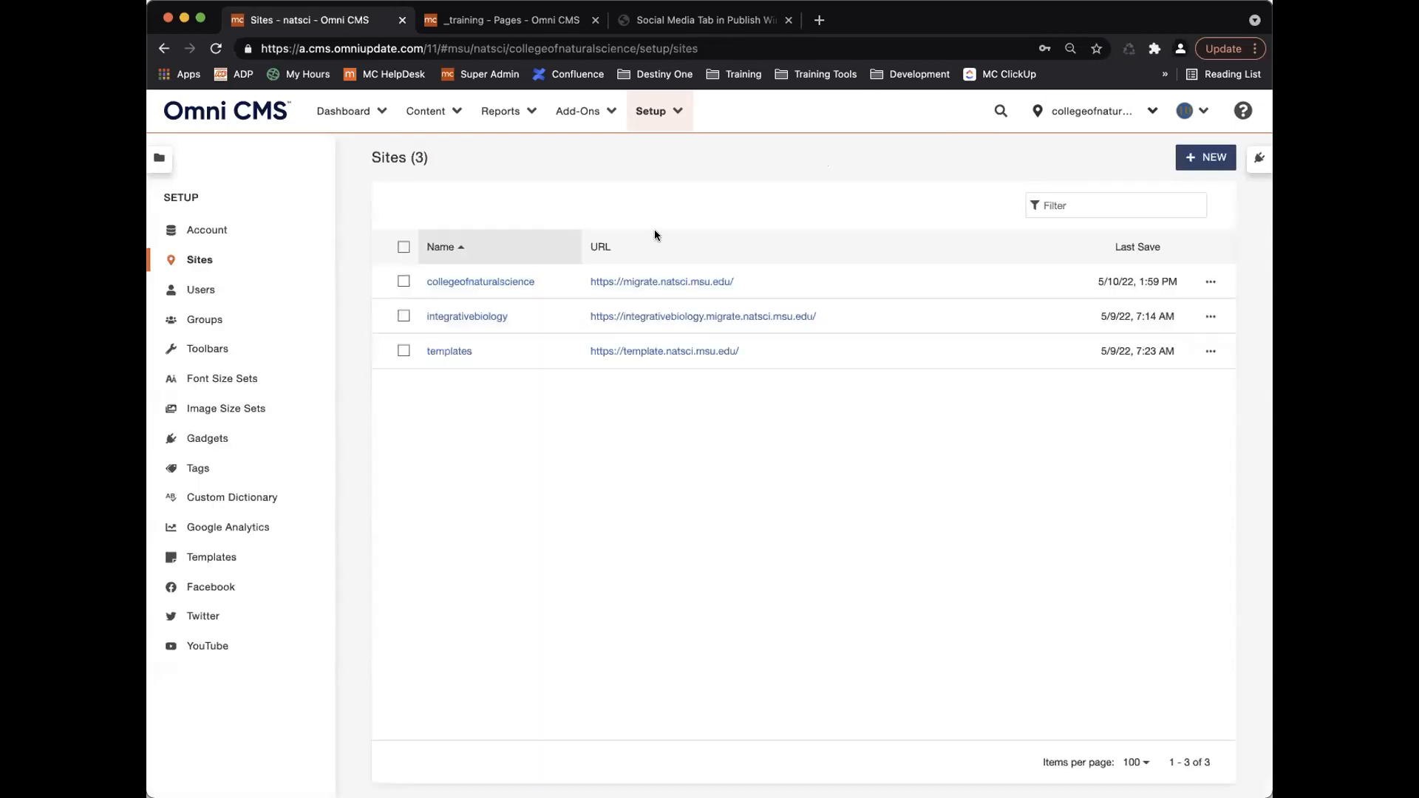
left_click(1210, 316)
left_click(896, 316)
left_click(917, 370)
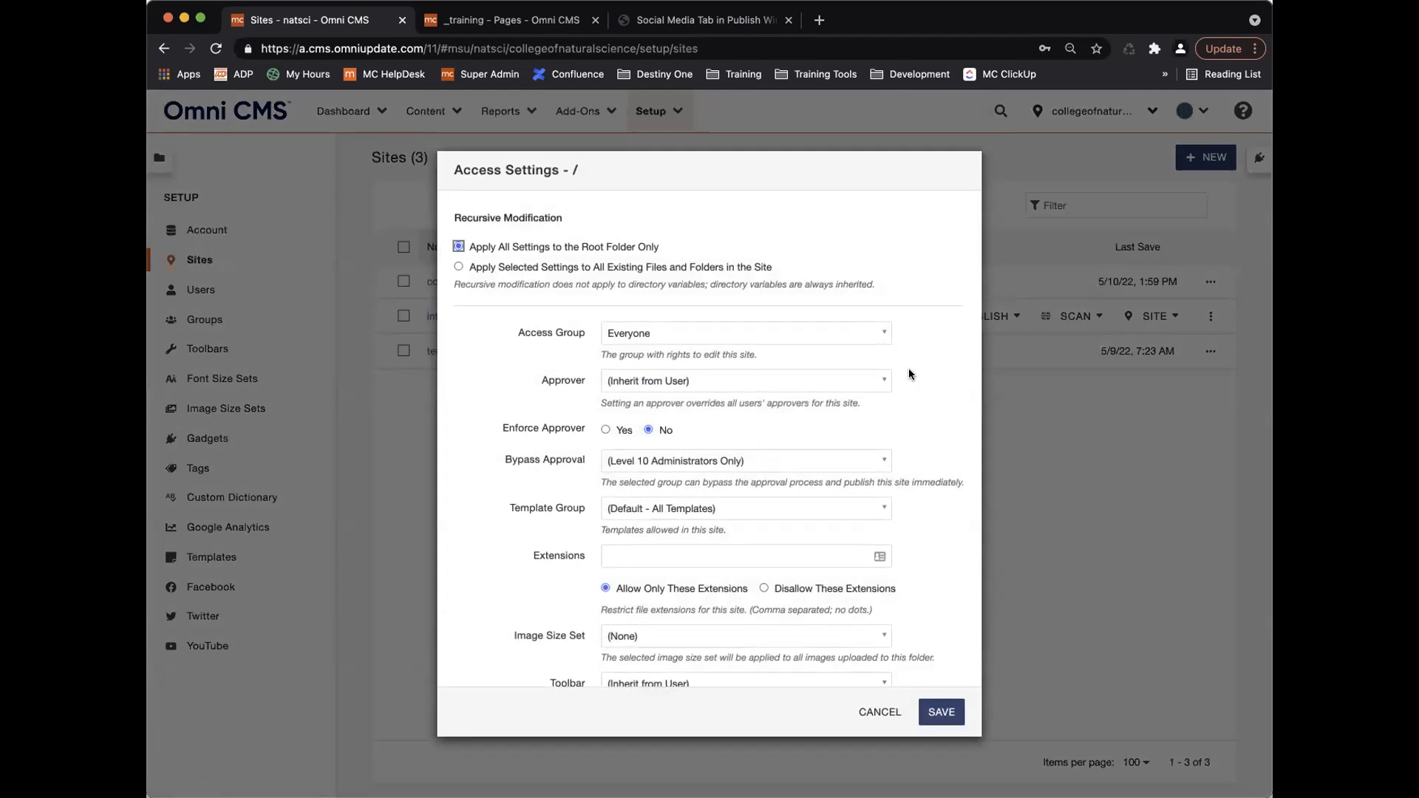
left_click(880, 712)
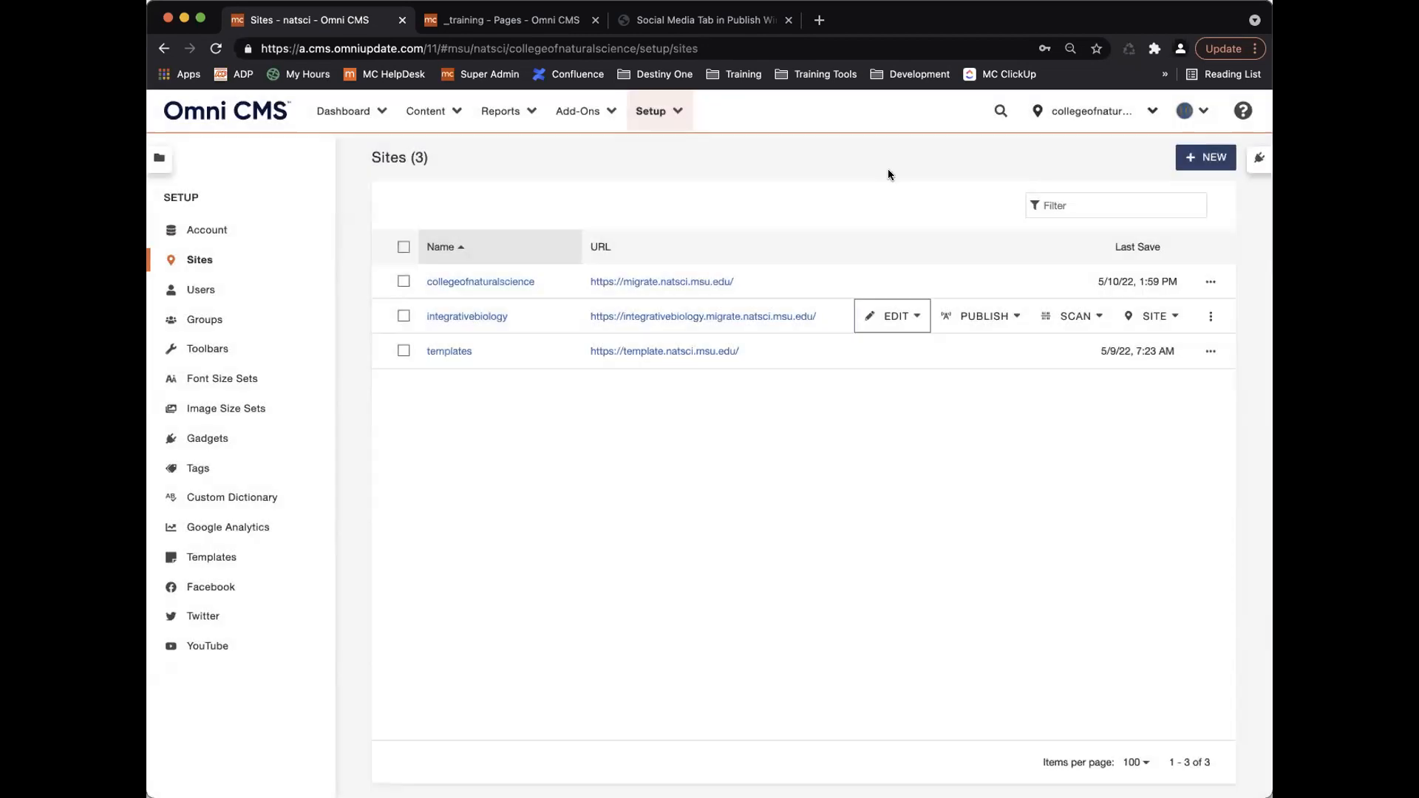
Make integrativebiology the working site and show its Pages list.
left_click(1089, 110)
left_click(1087, 194)
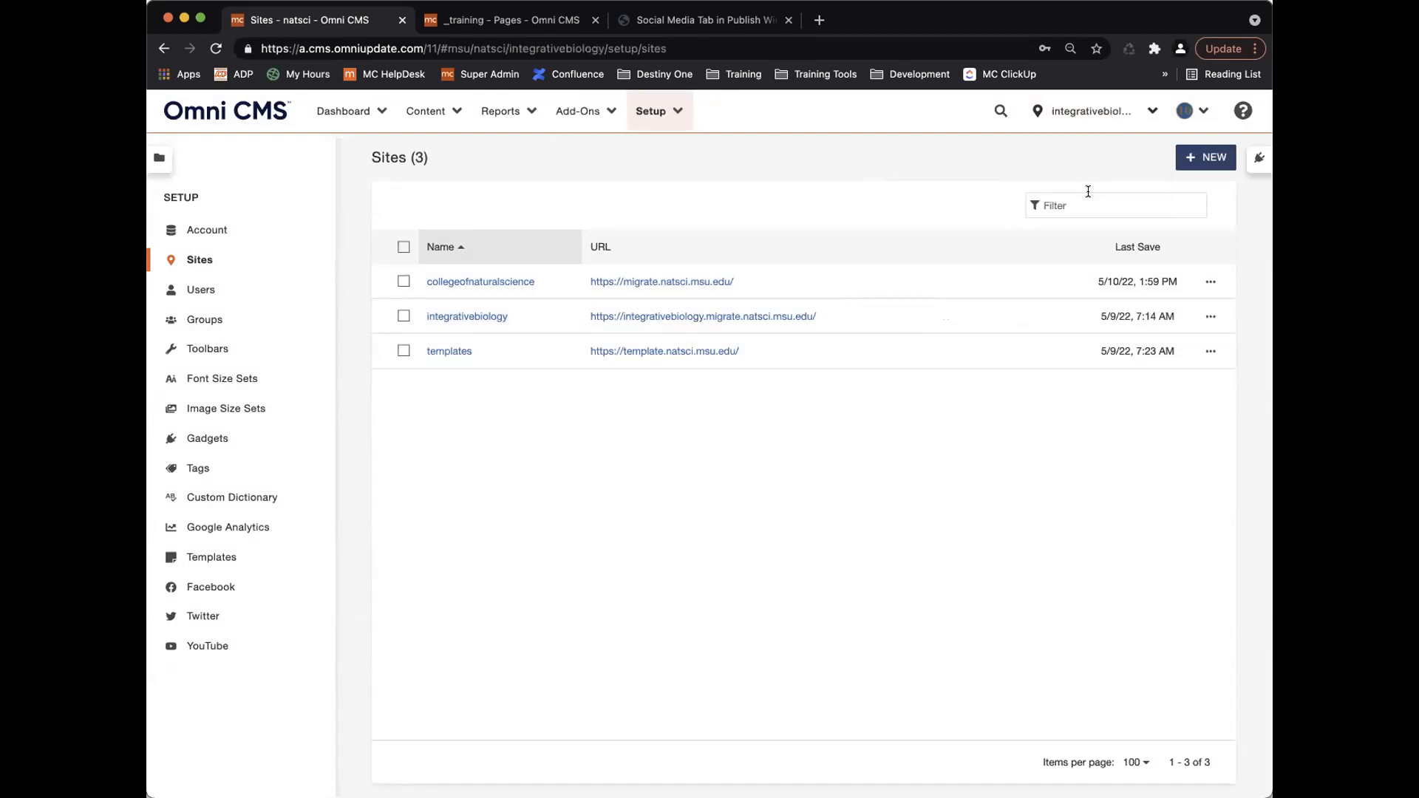
left_click(426, 111)
left_click(440, 150)
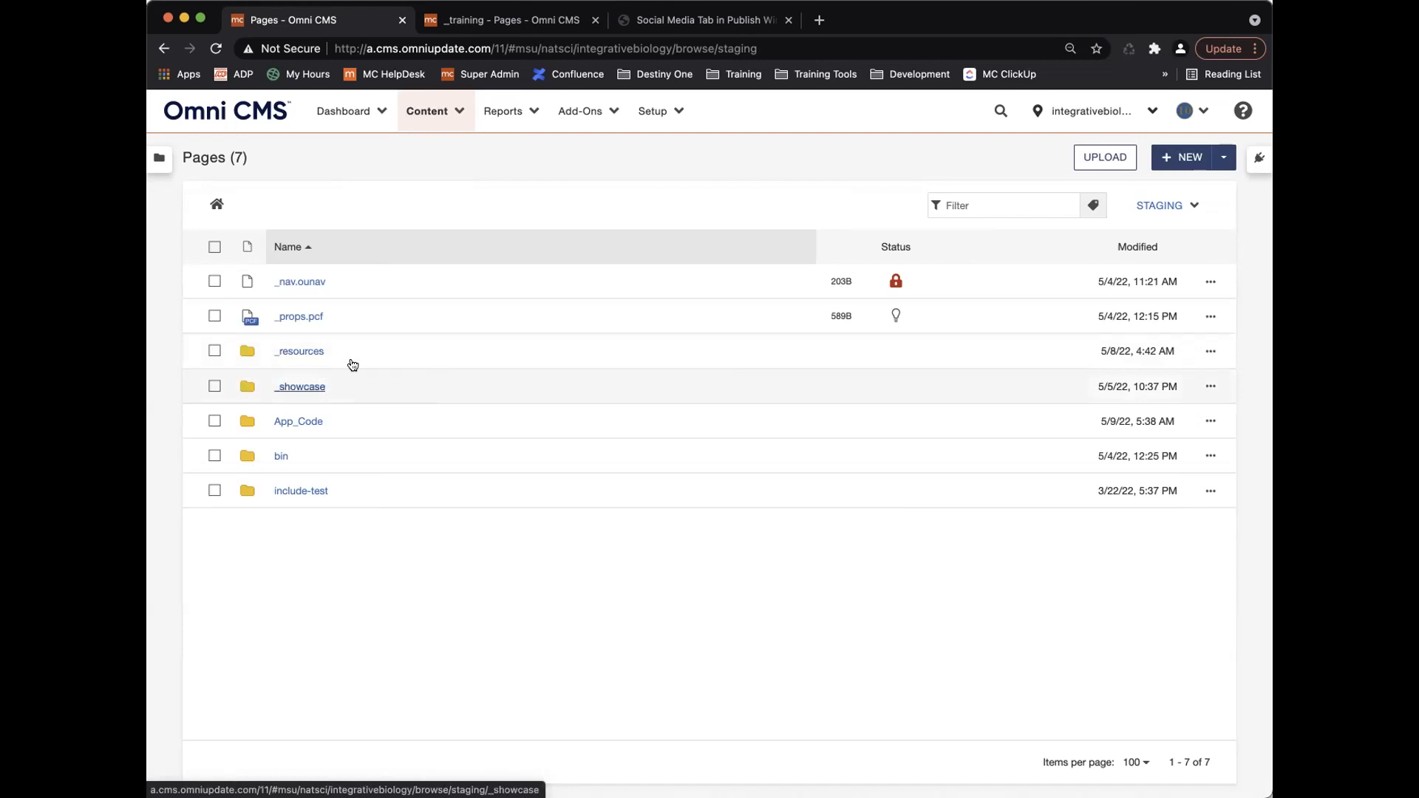
Open _resources, check the css folder's Access Group options, and cancel leaving Everyone.
left_click(1210, 352)
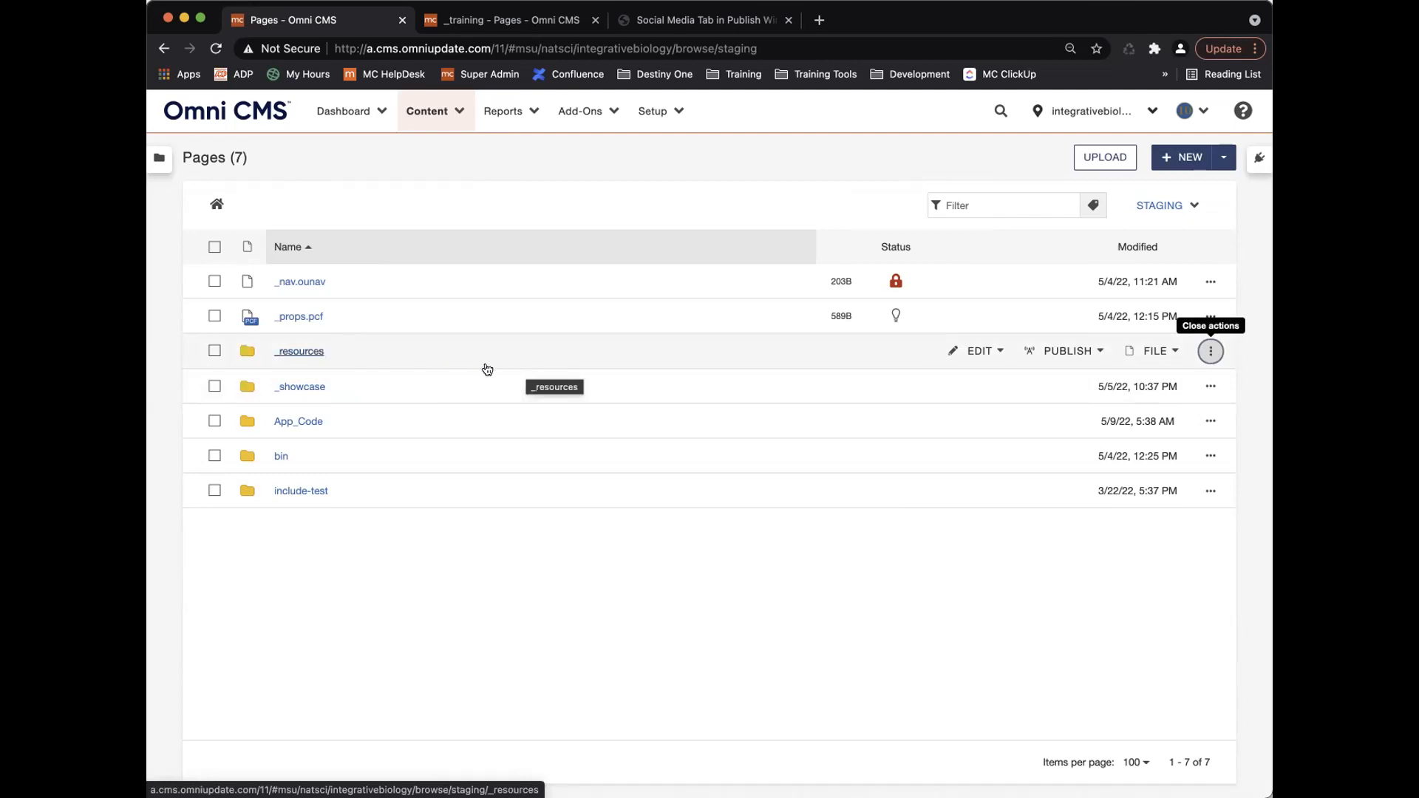
left_click(302, 351)
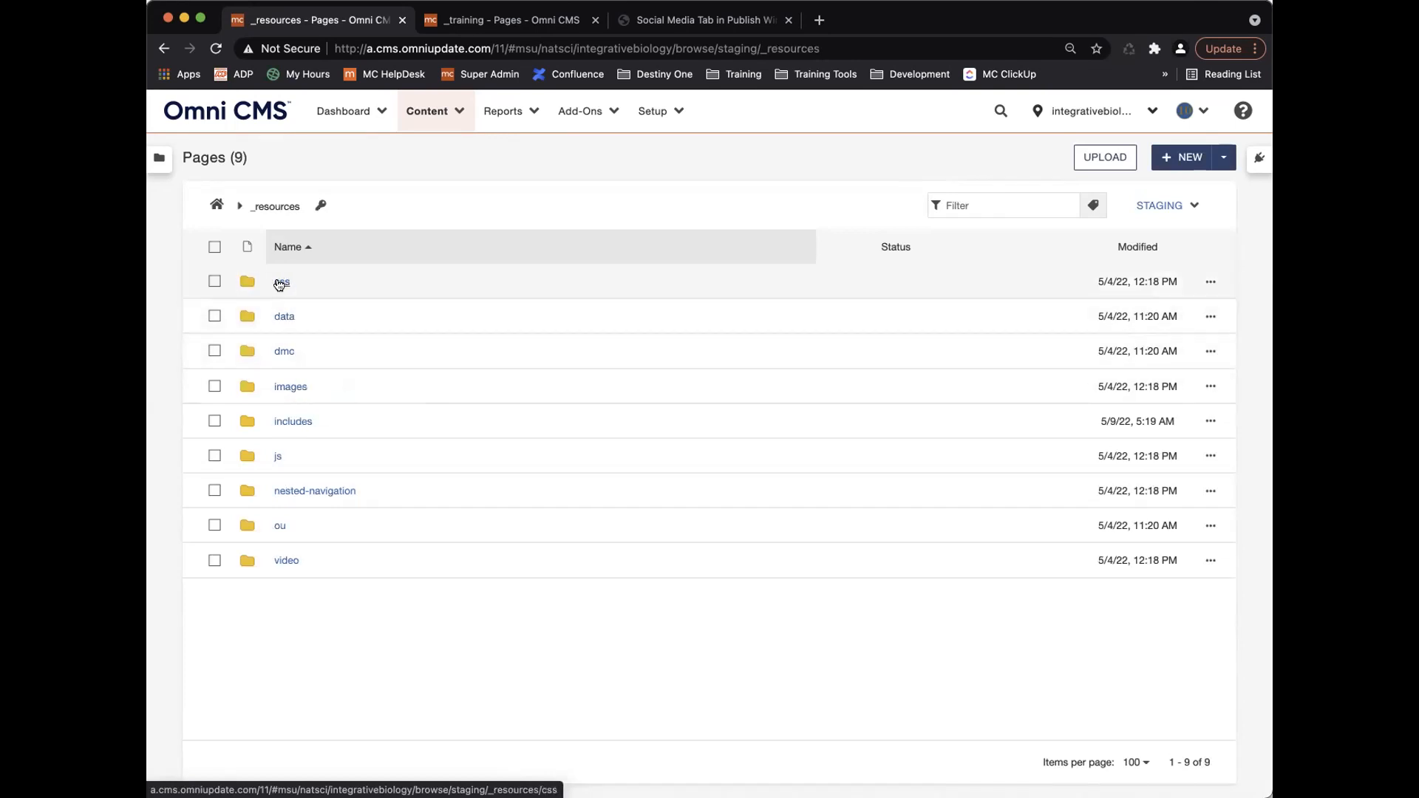
left_click(1210, 282)
left_click(975, 283)
left_click(990, 316)
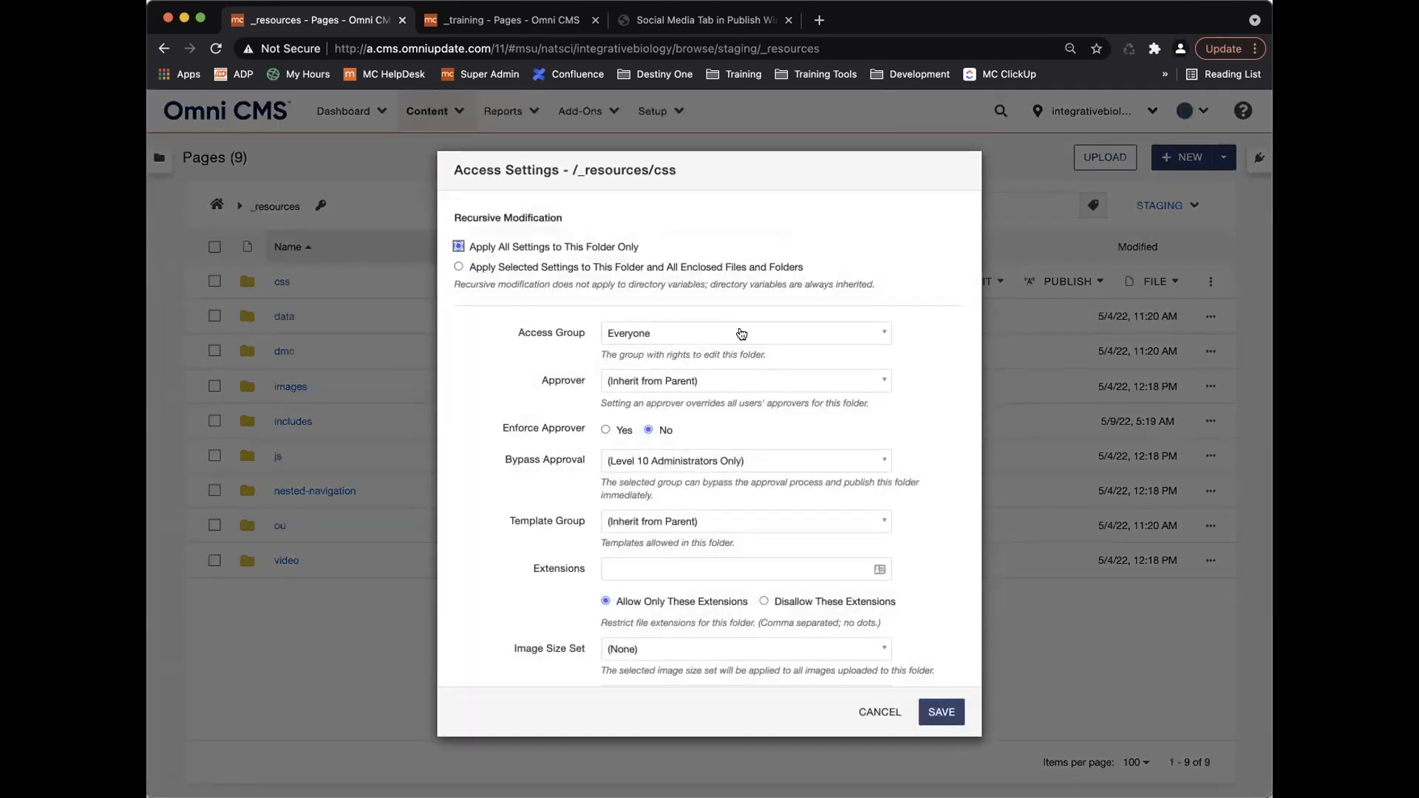
left_click(741, 334)
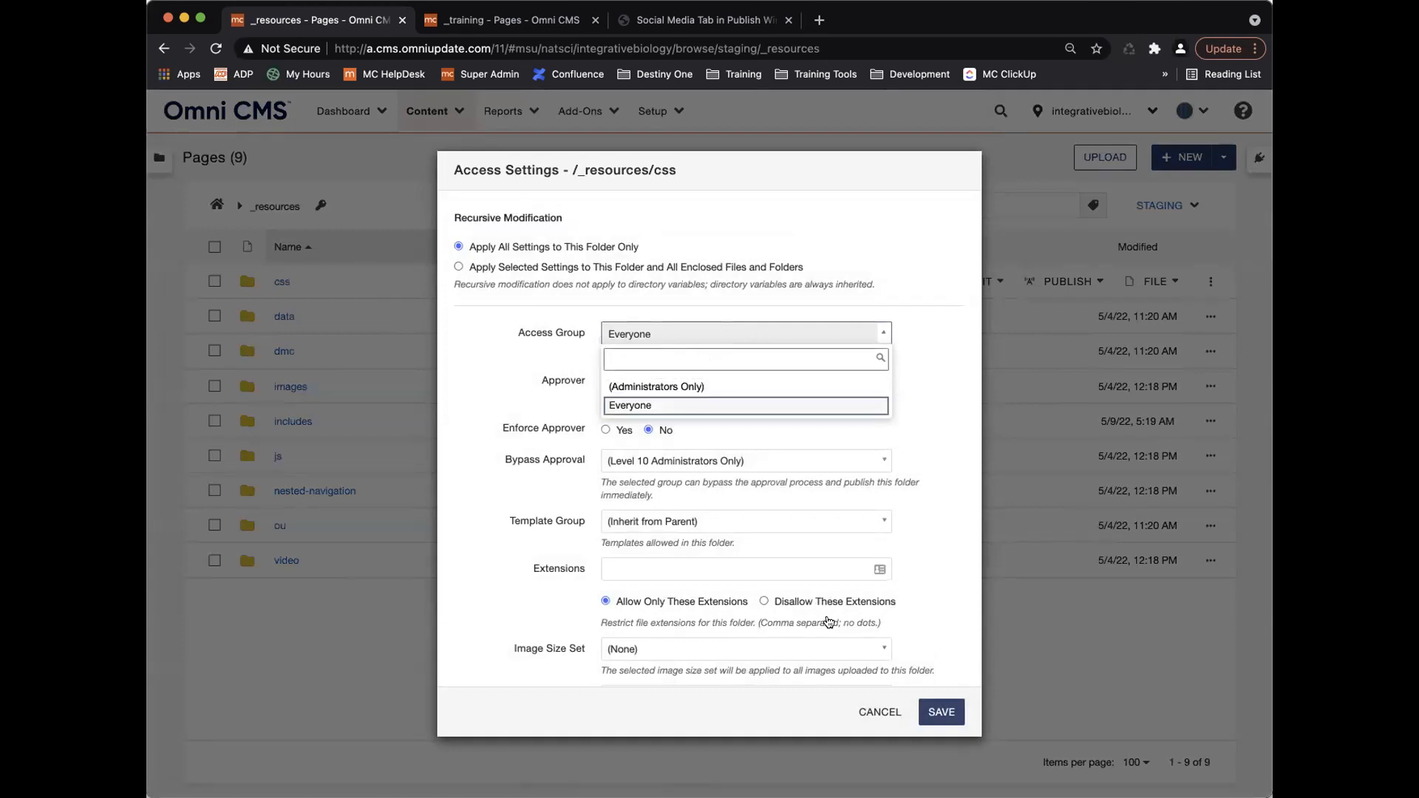
left_click(877, 711)
left_click(880, 711)
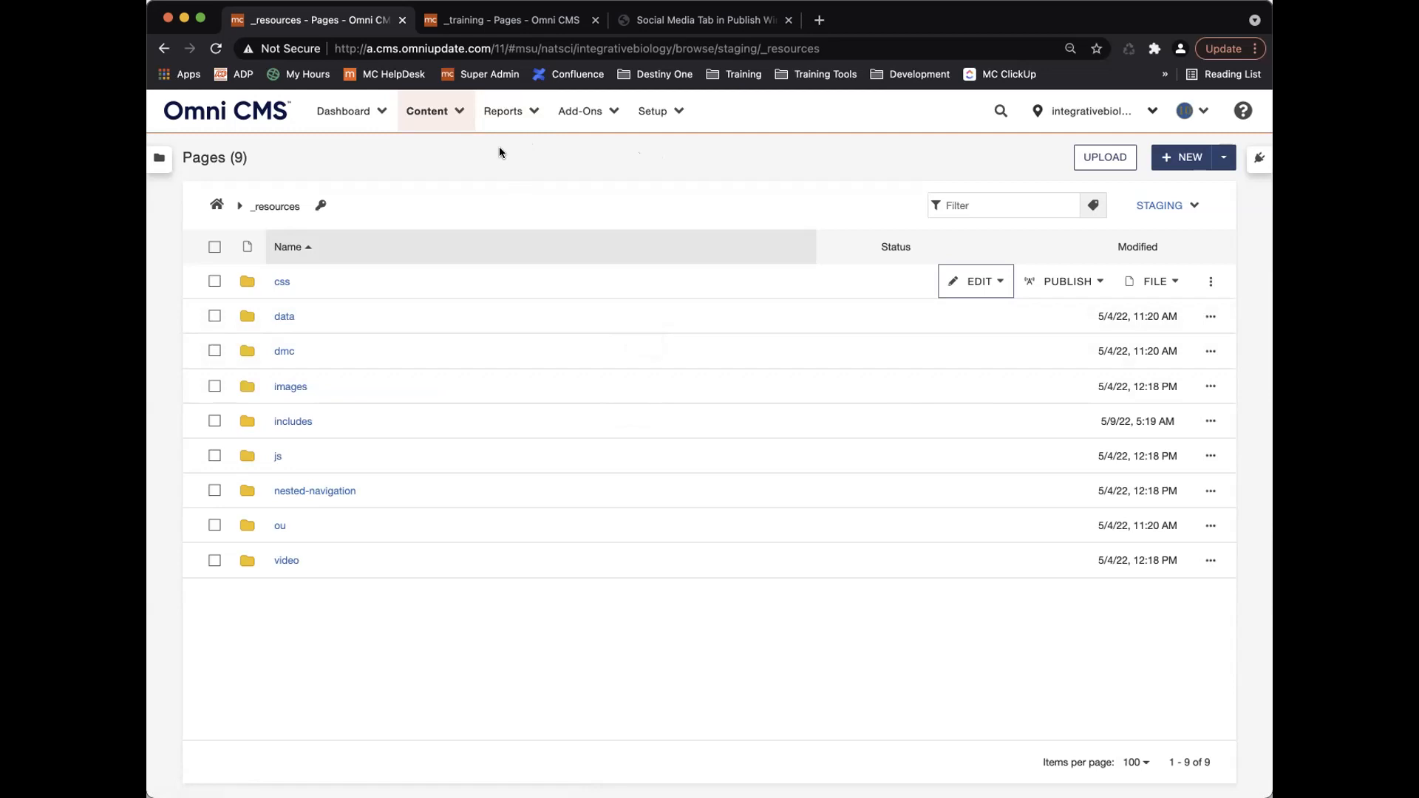
Switch to collegeofnaturalscience and open its Asset Access settings from Setup > Sites.
left_click(1077, 129)
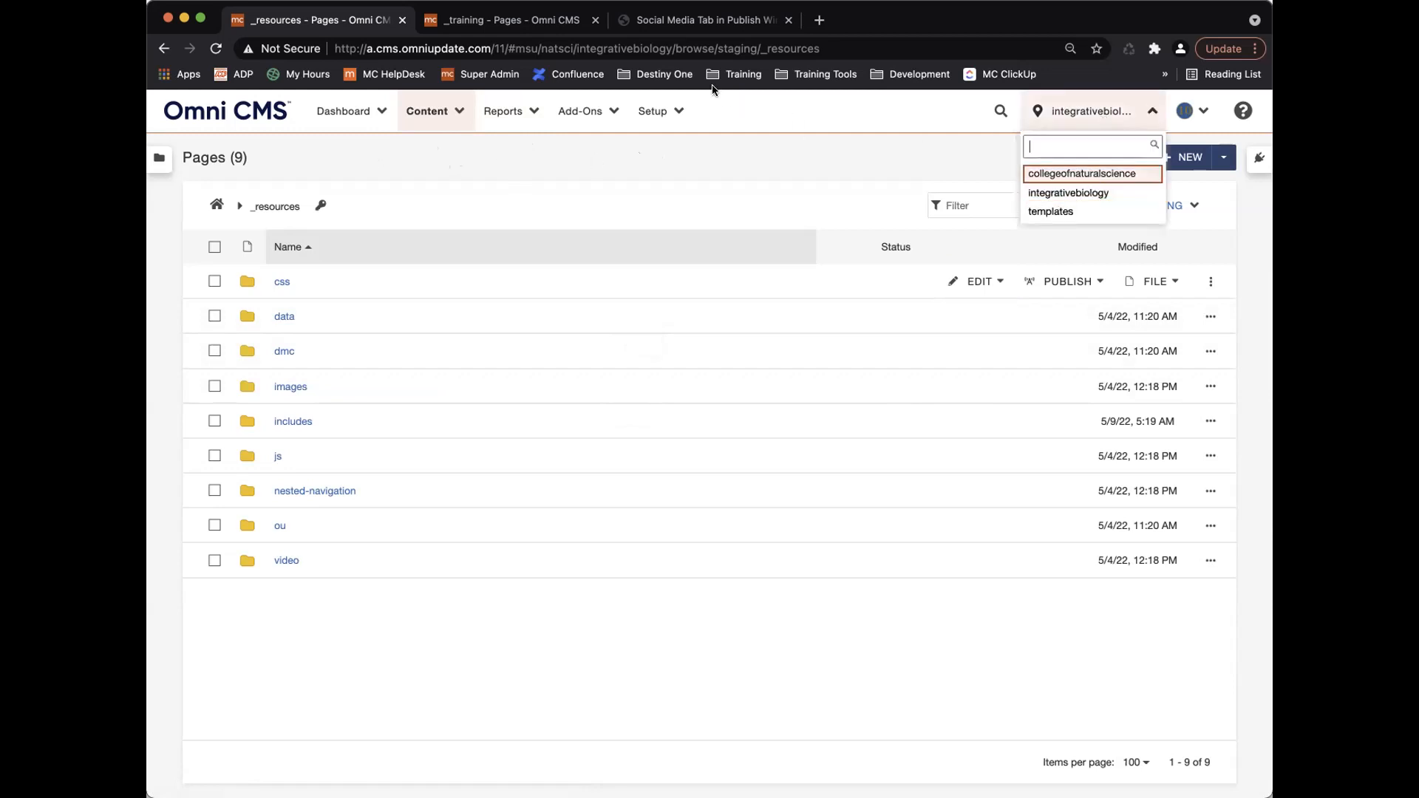
key("Return")
left_click(654, 112)
left_click(677, 174)
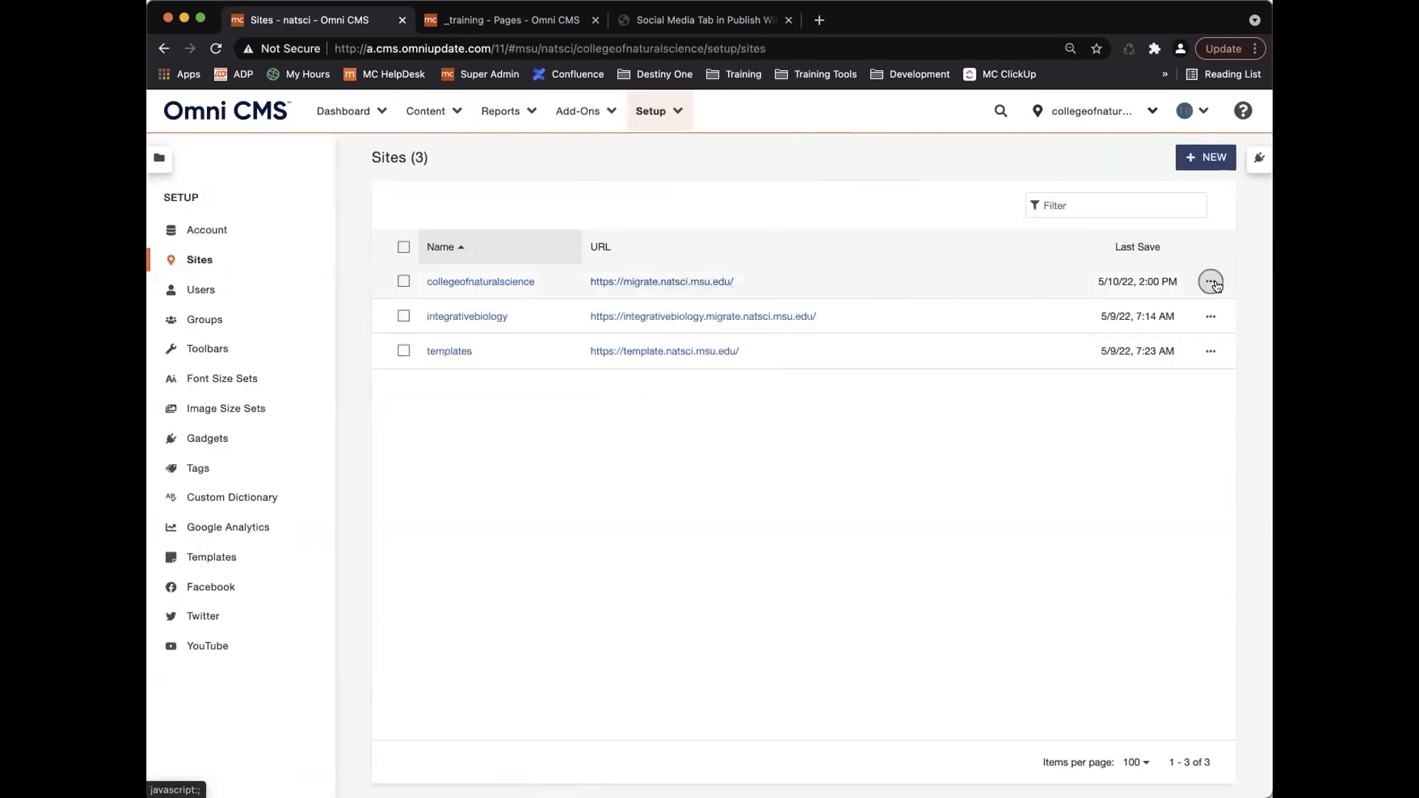
left_click(1210, 281)
left_click(905, 281)
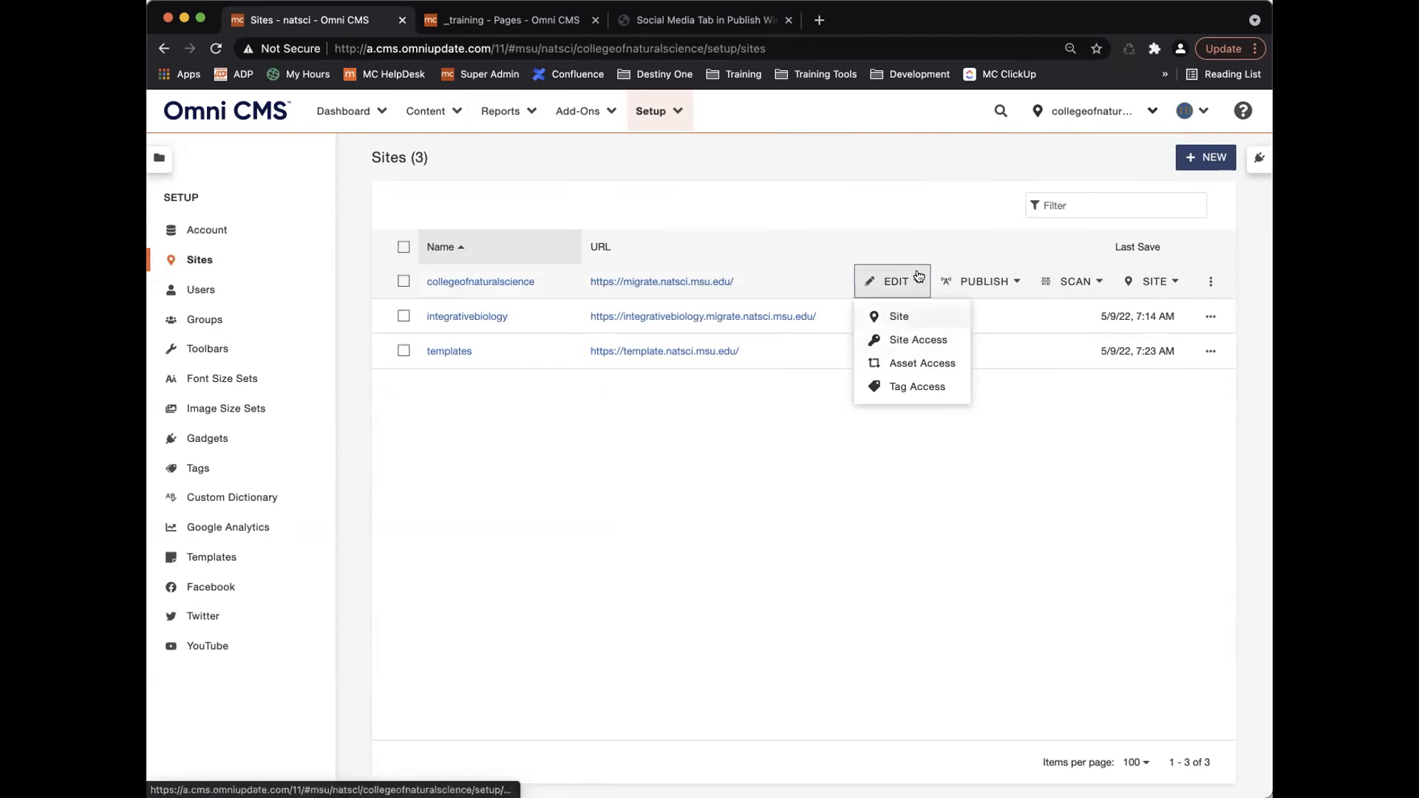
left_click(933, 364)
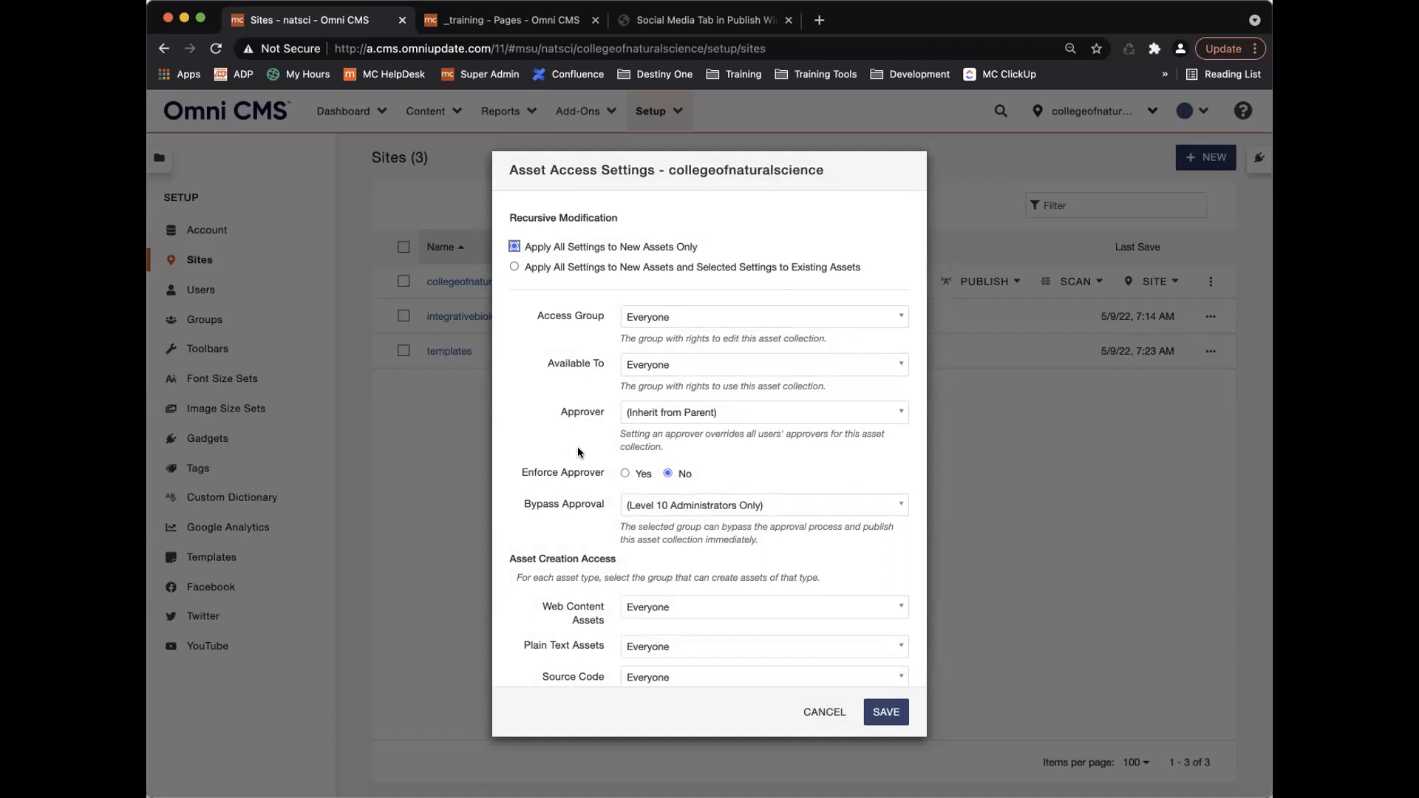
left_click(513, 266)
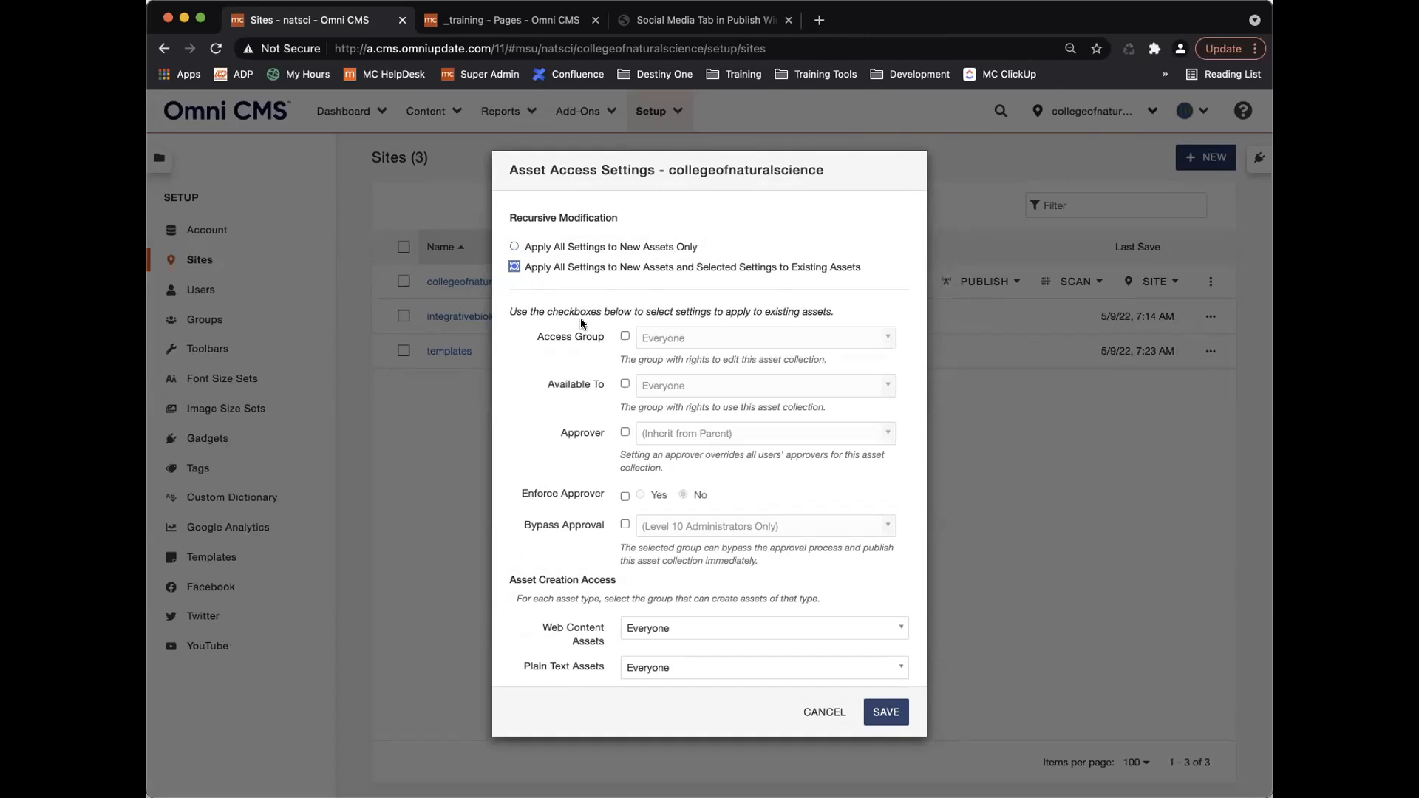
left_click(513, 247)
scroll(632, 585, "down", 3)
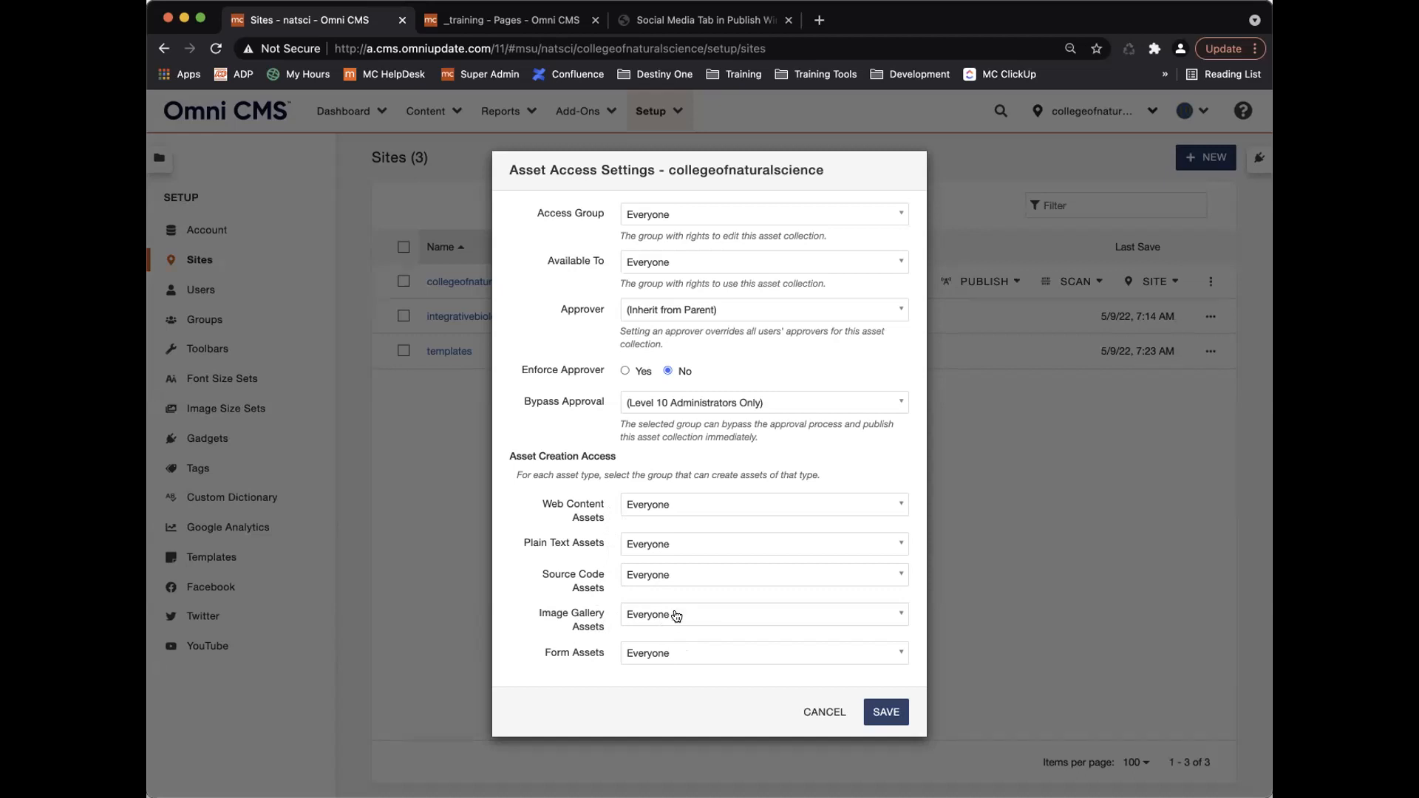
left_click(676, 614)
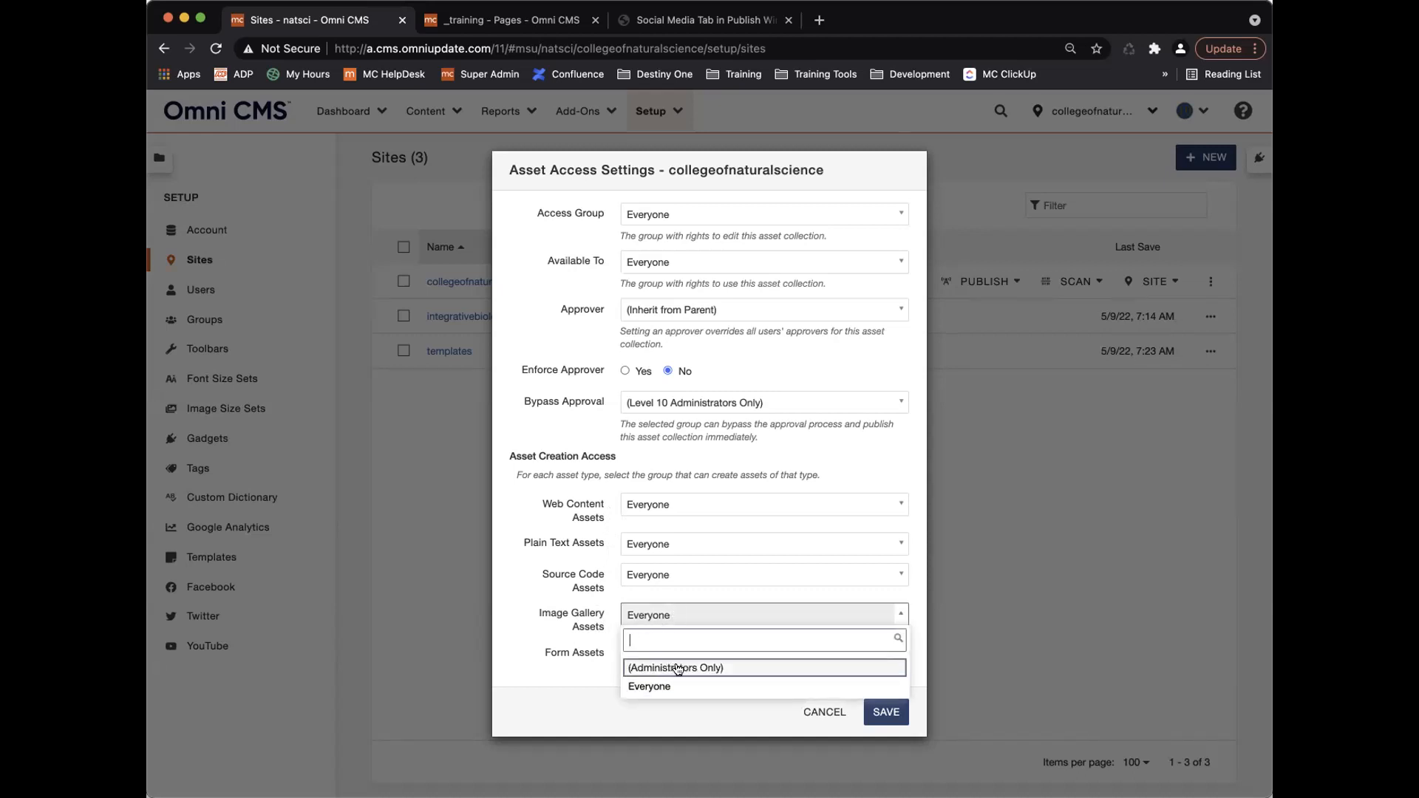
left_click(654, 617)
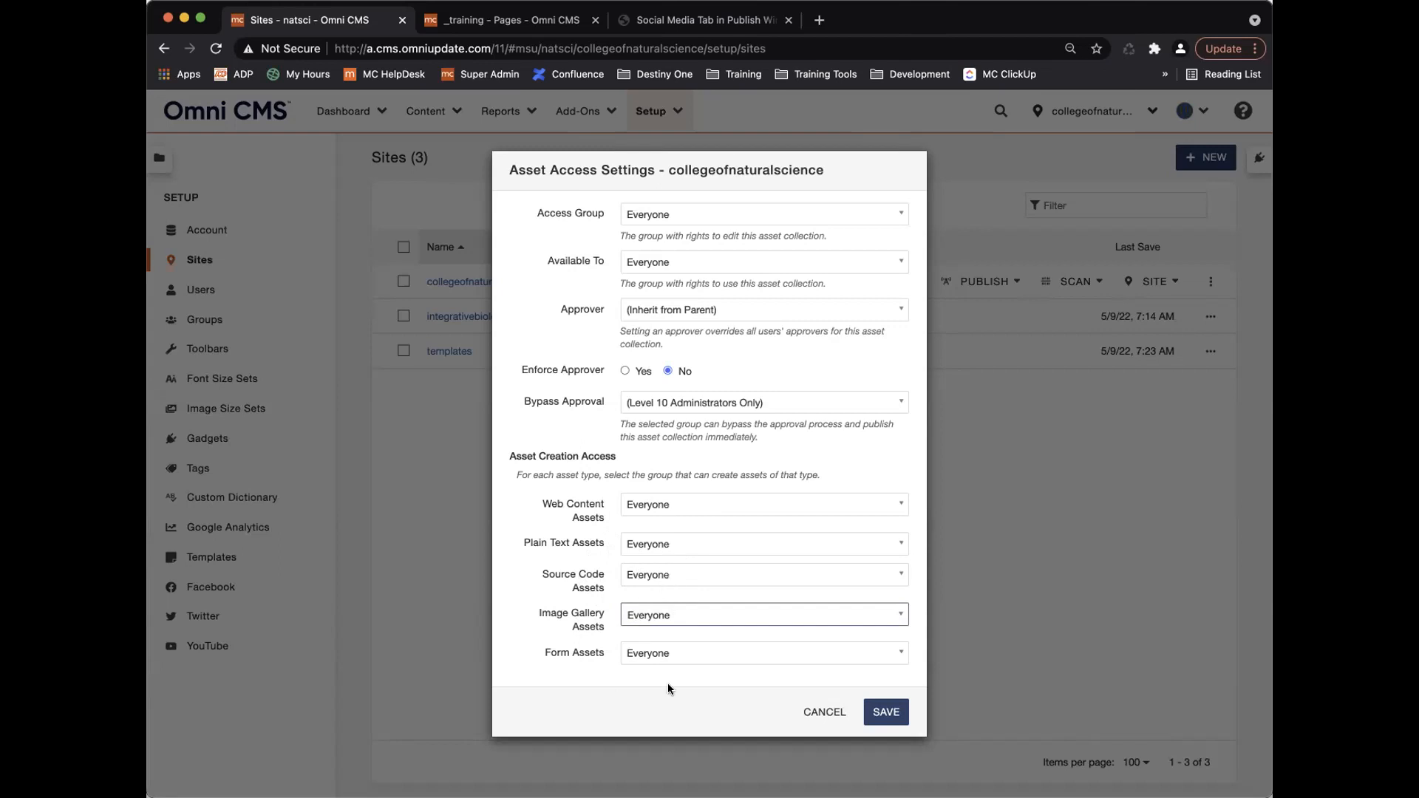
scroll(663, 436, "up", 5)
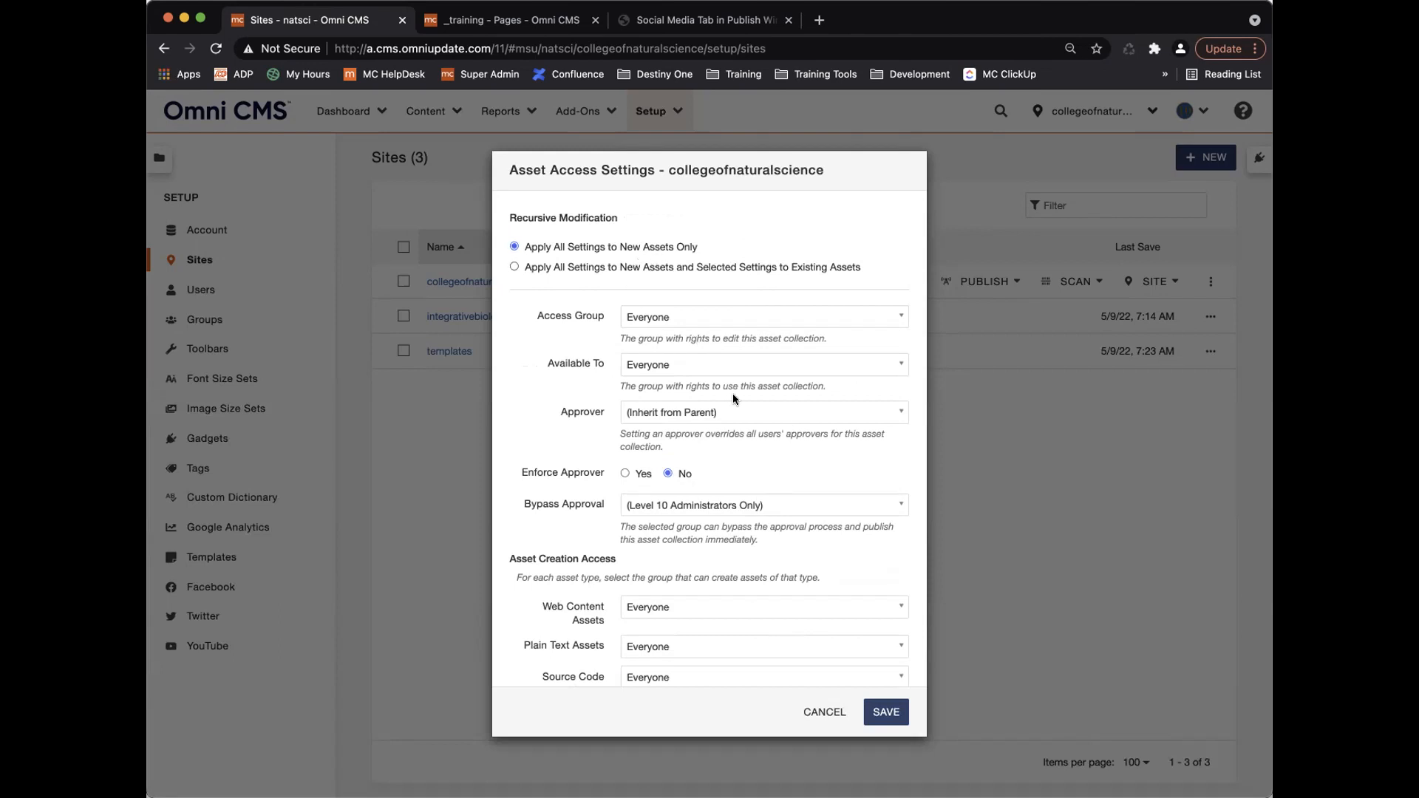
Cancel the open access dialog and open the Assets list in a new browser tab.
left_click(824, 711)
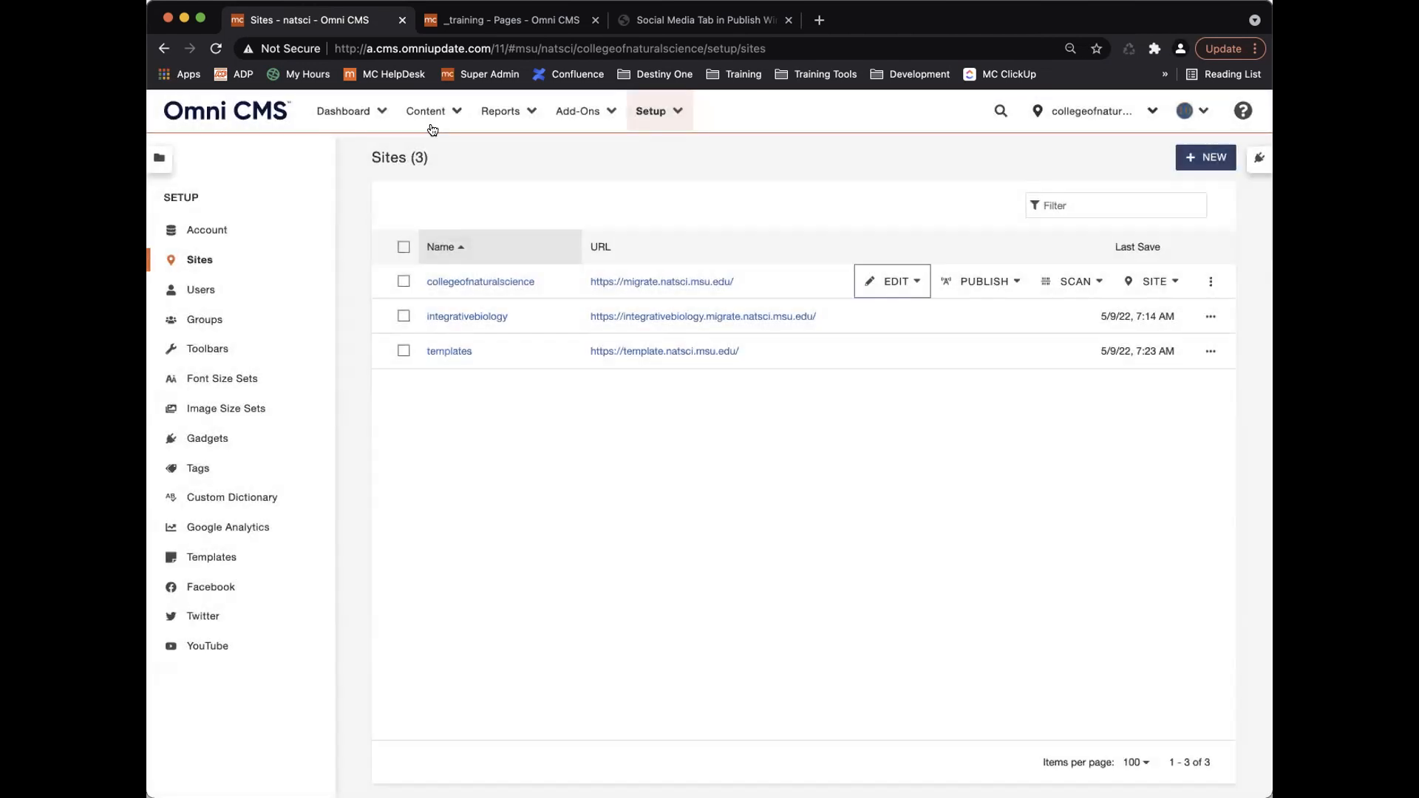
left_click(432, 113)
right_click(463, 172)
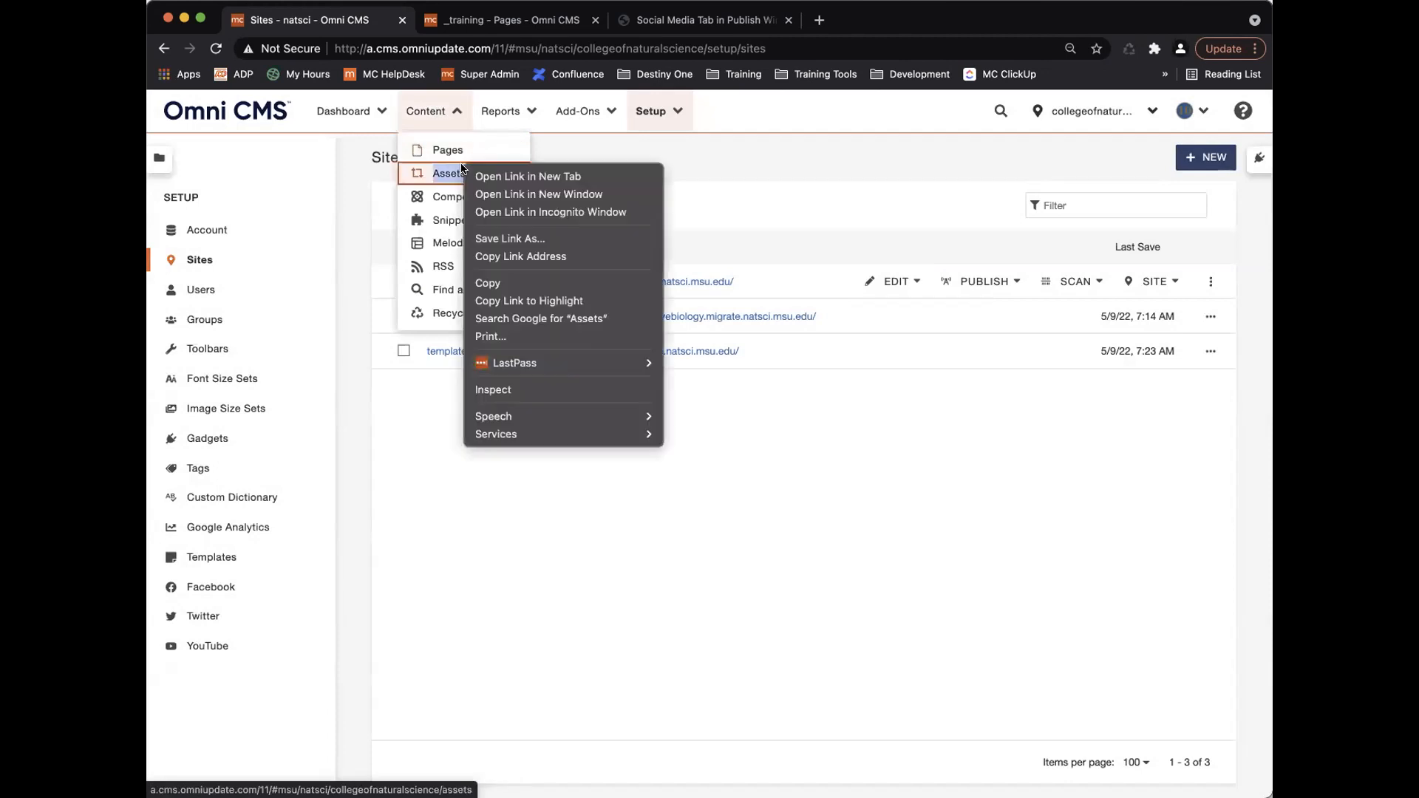
left_click(524, 177)
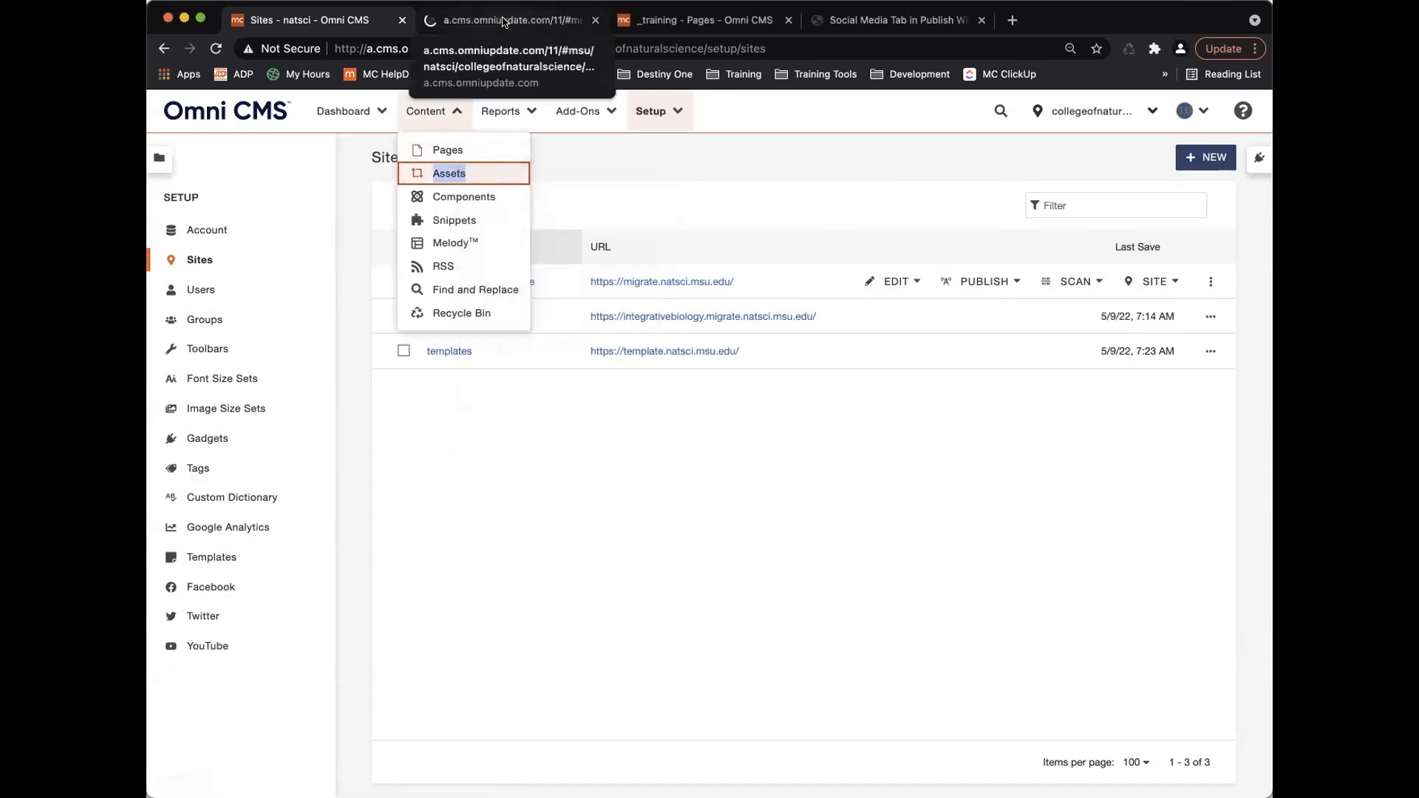
left_click(506, 21)
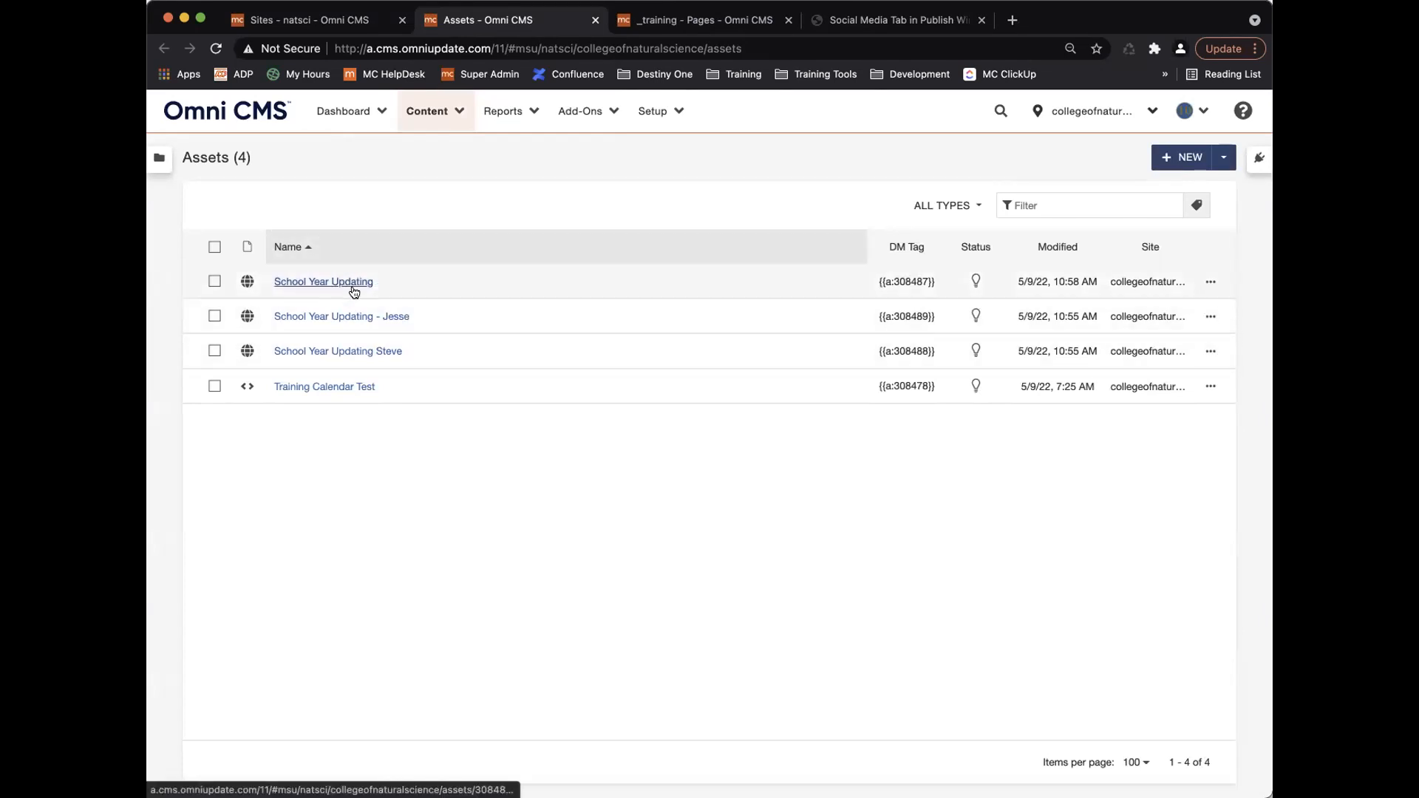
Check School Year Updating's access settings (Everyone), cancel unchanged, and return to the Sites tab.
left_click(1210, 281)
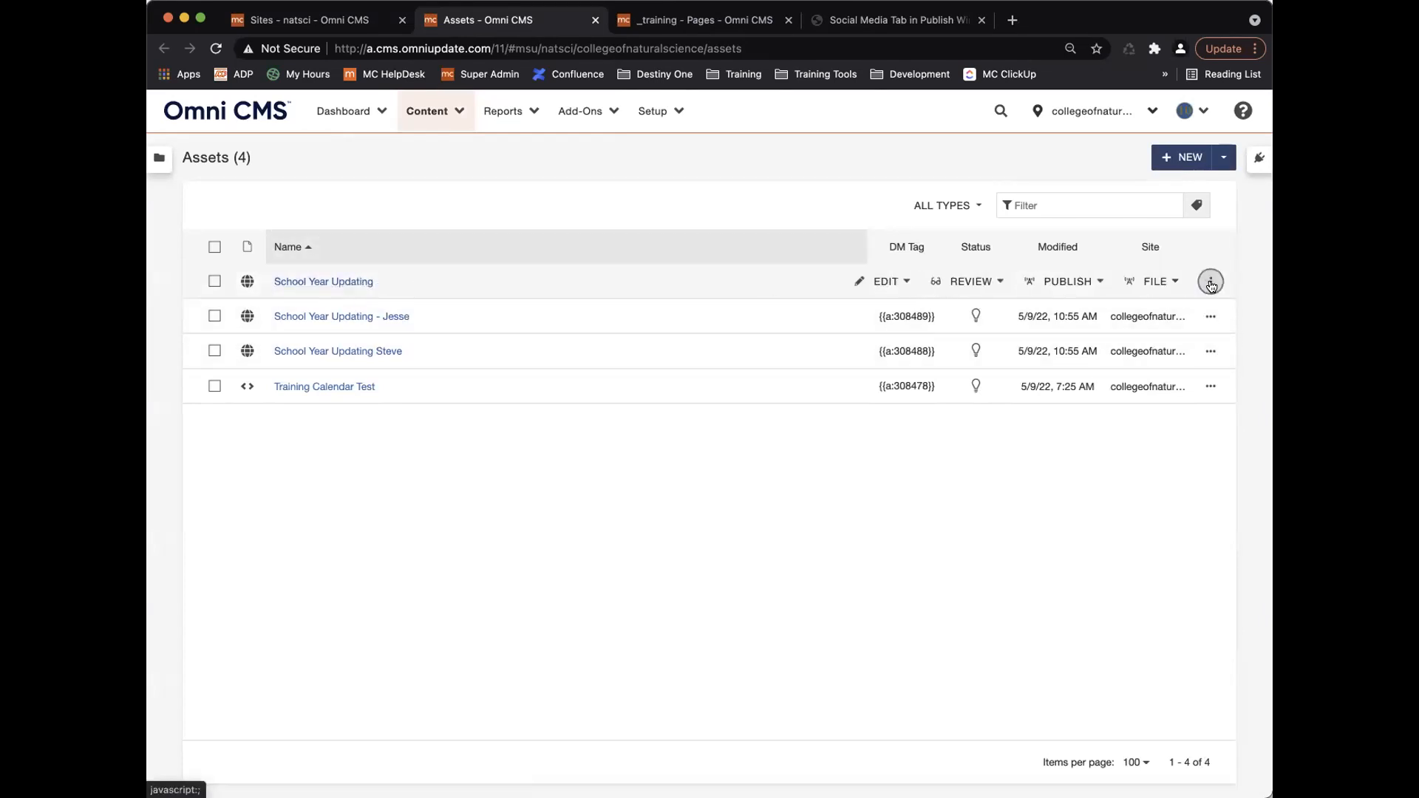
left_click(861, 284)
left_click(896, 317)
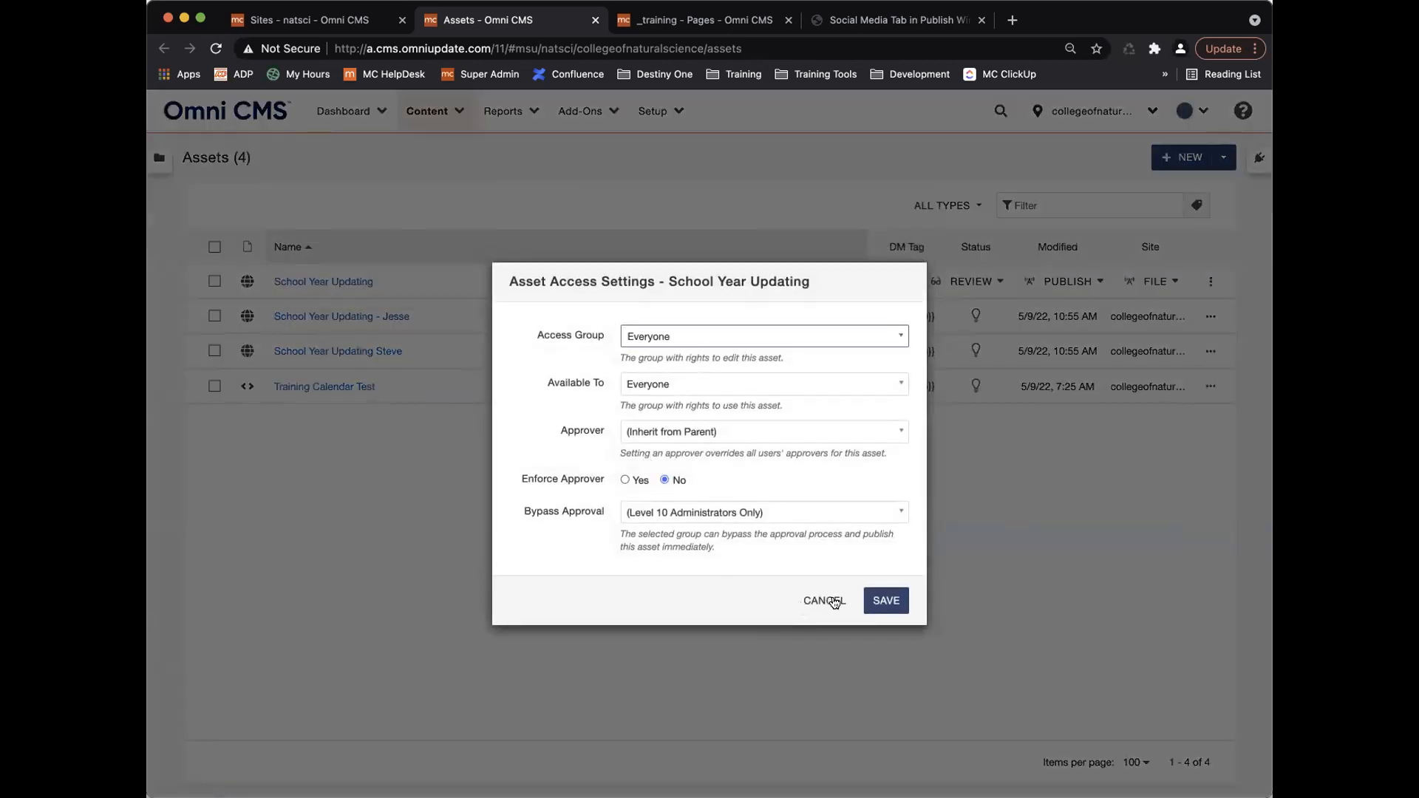
left_click(834, 602)
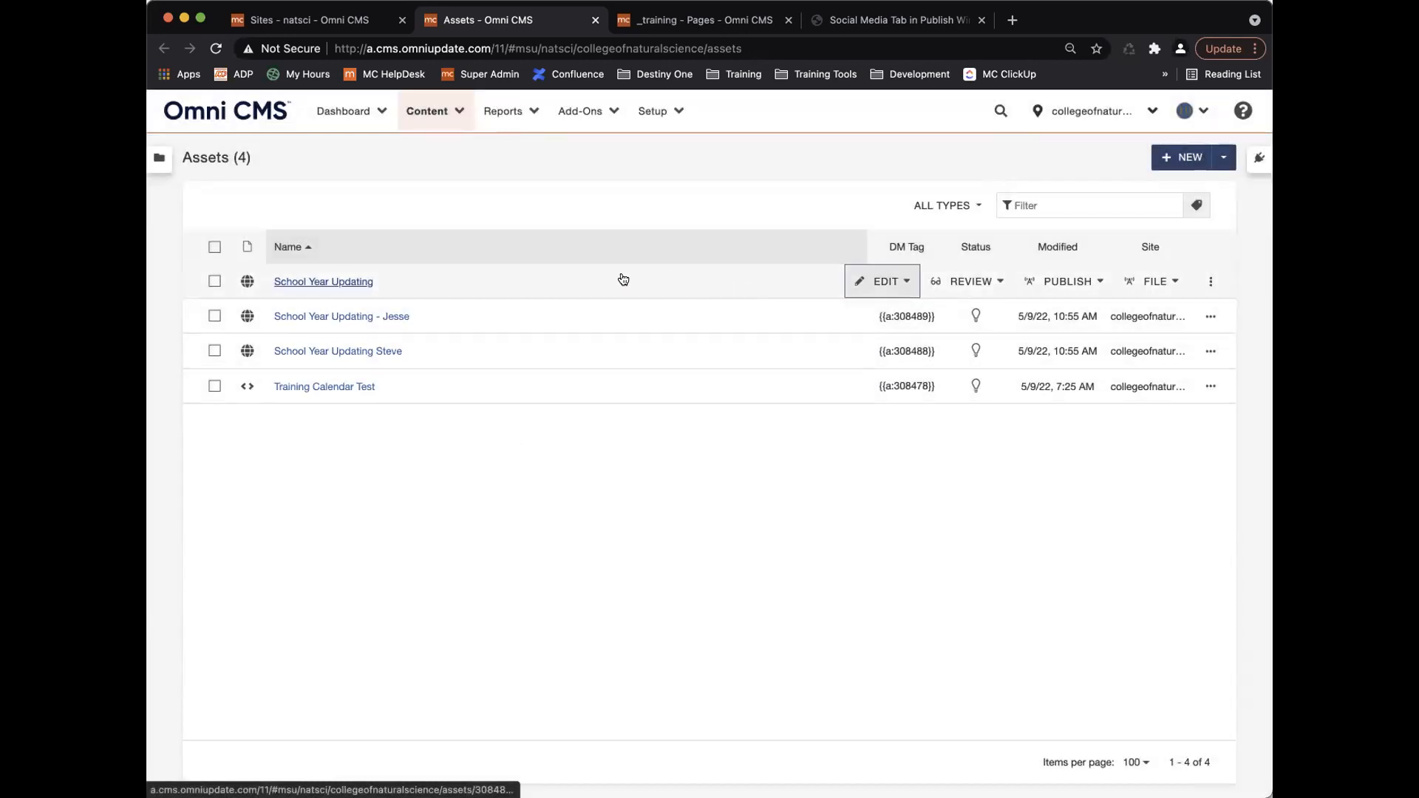
left_click(677, 109)
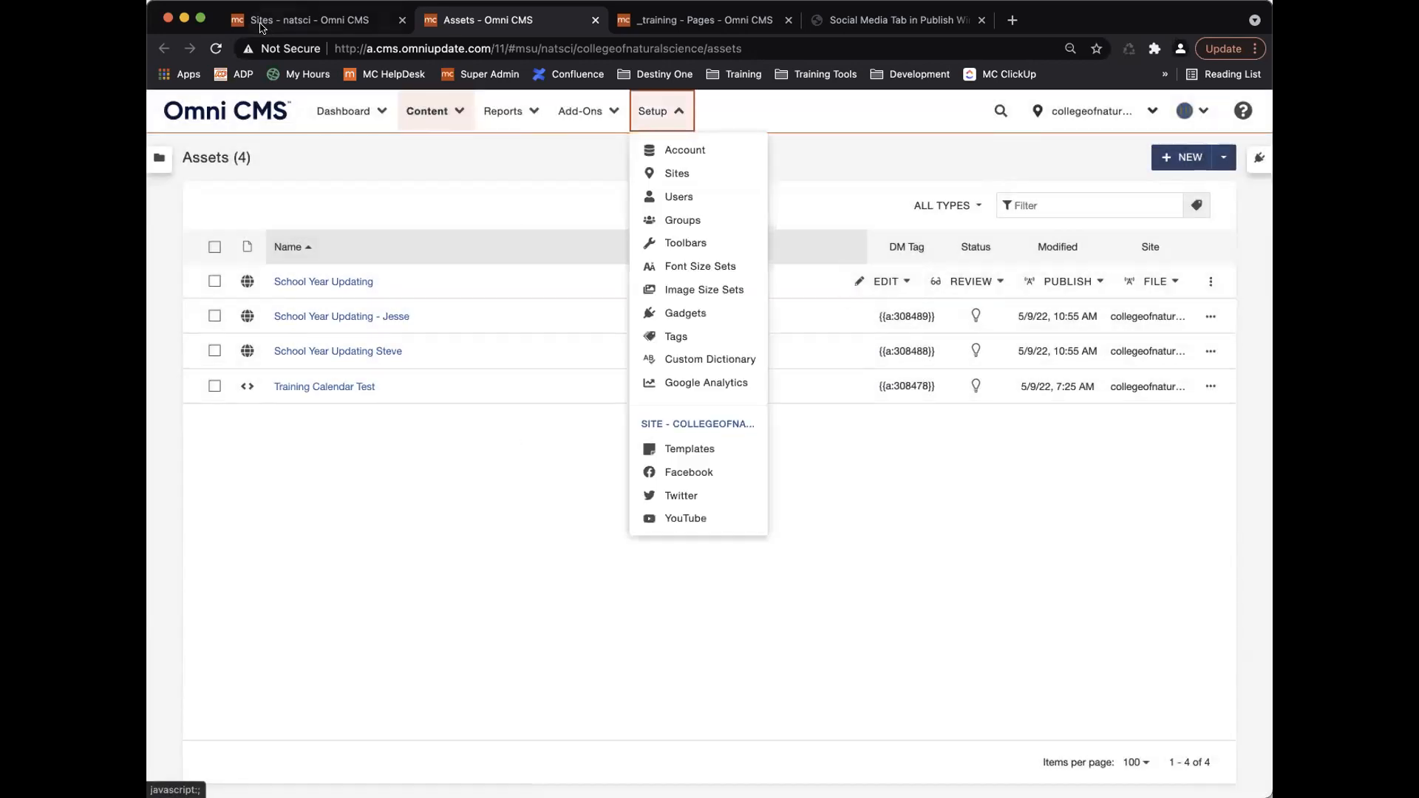
left_click(261, 22)
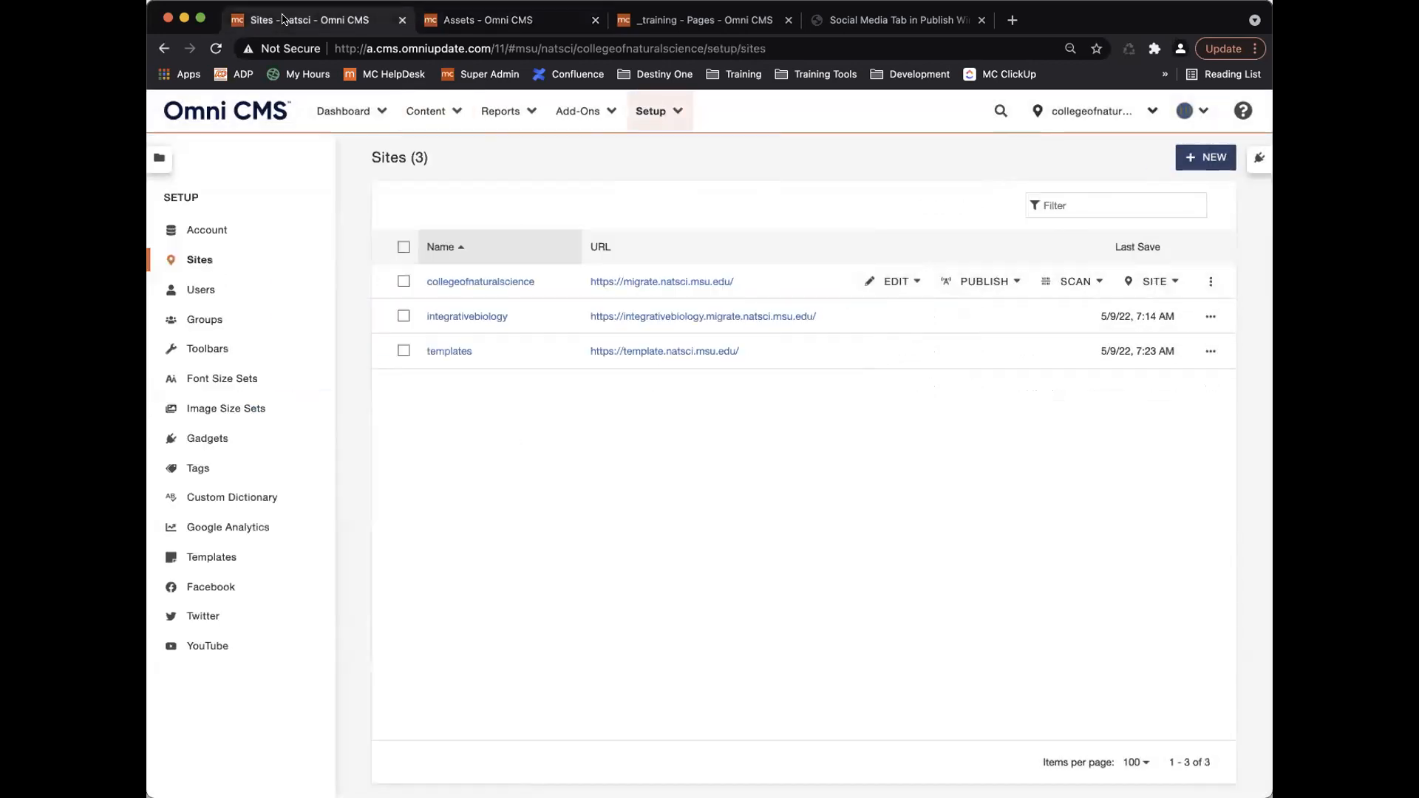
Open collegeofnaturalscience's Tag Access settings and check the Fixed Tags and Filtered Tags suggestions.
left_click(906, 281)
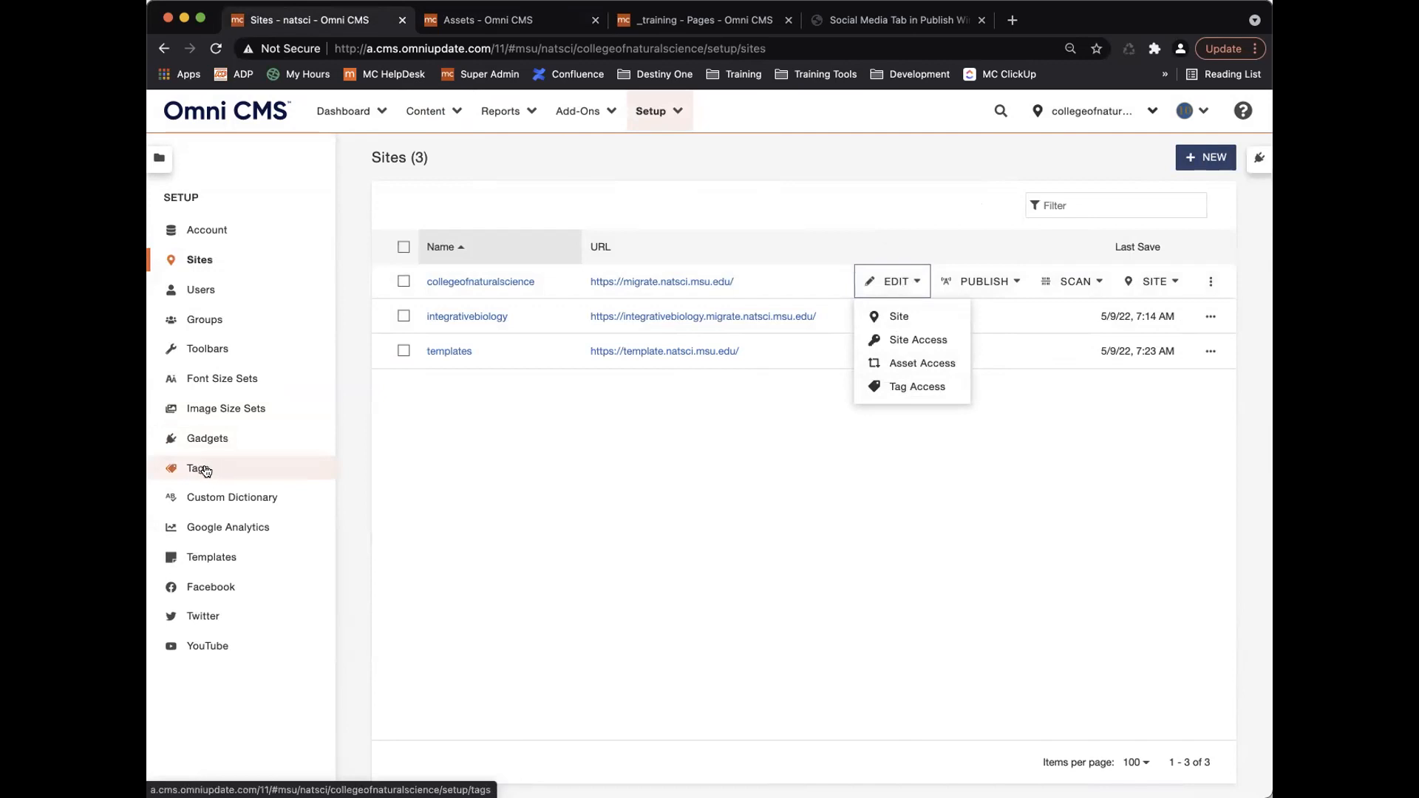
left_click(903, 384)
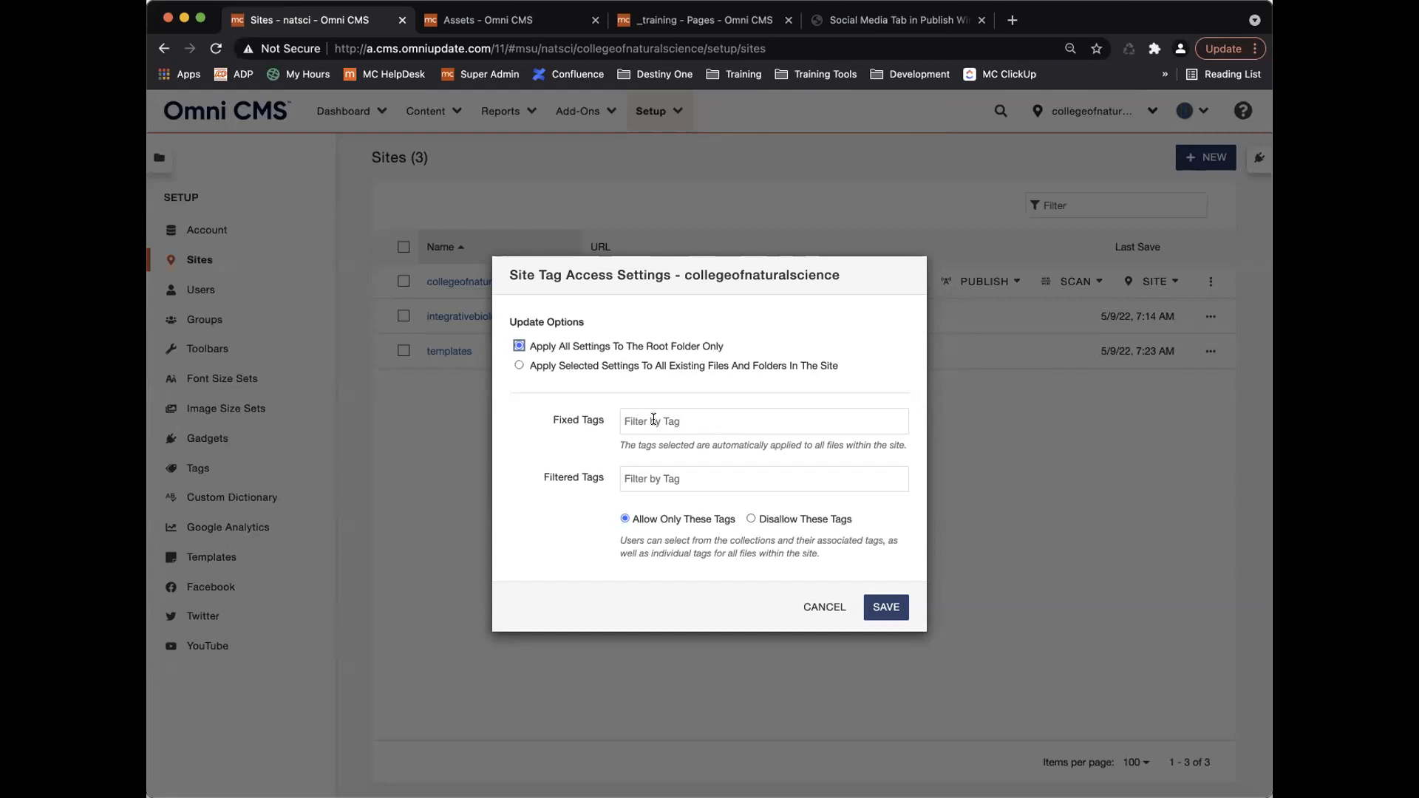
left_click(633, 422)
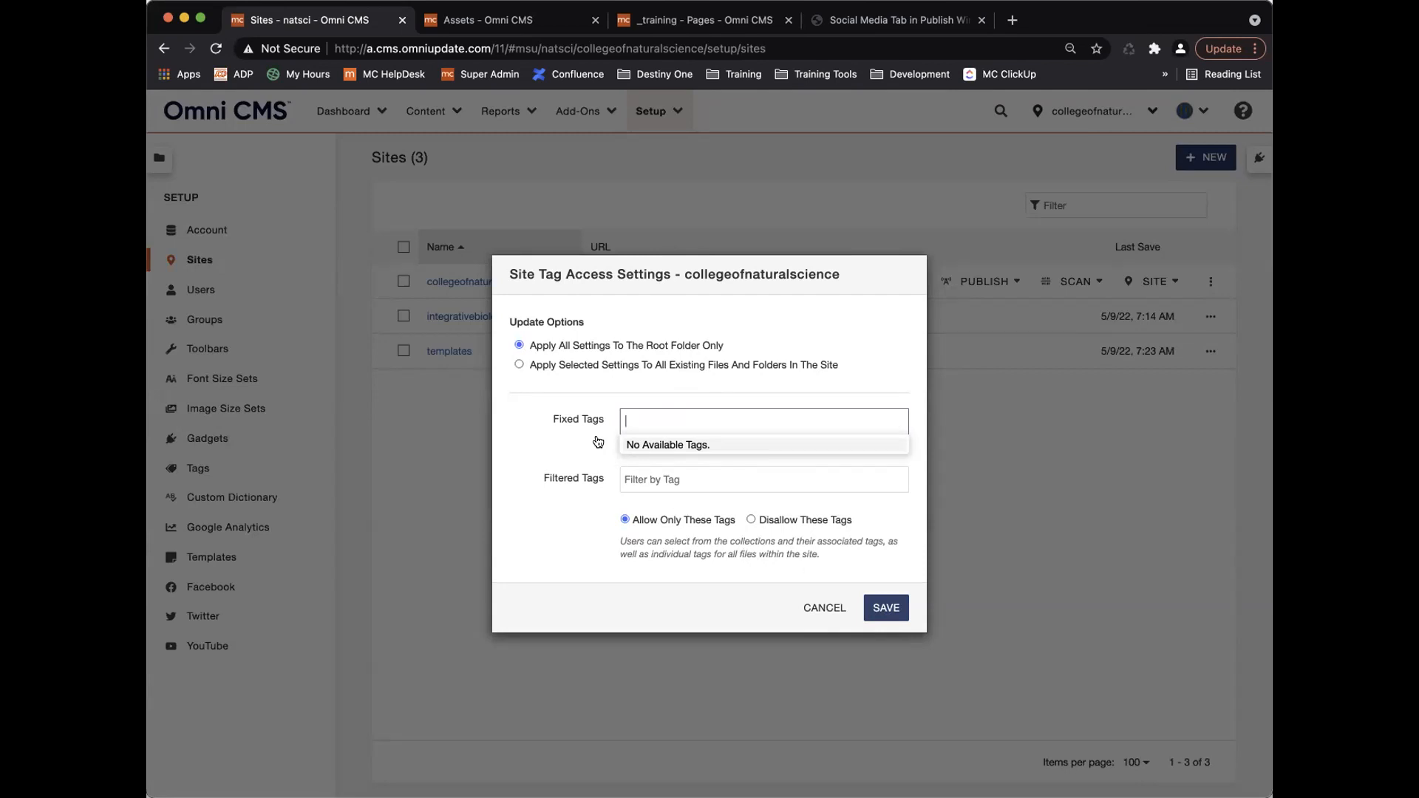
left_click(598, 424)
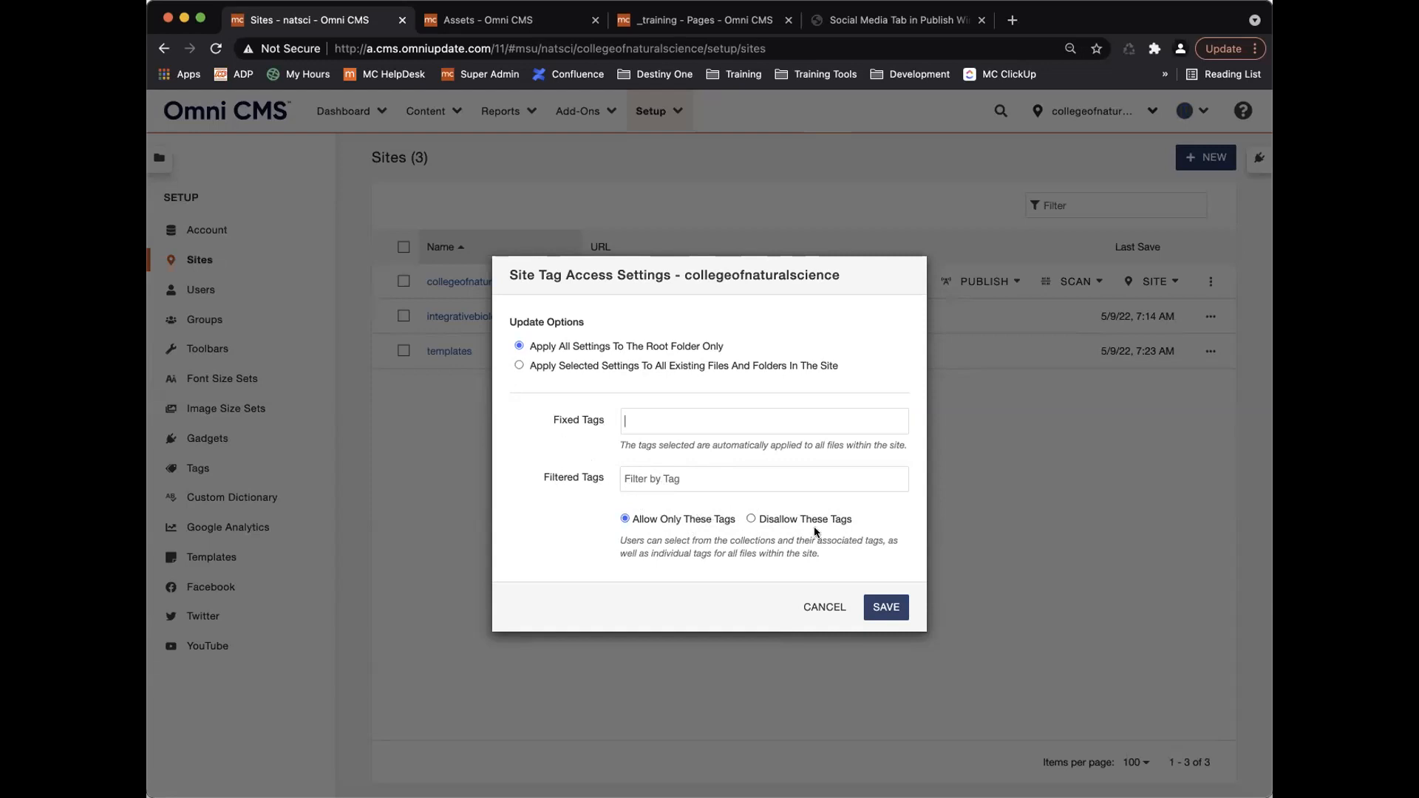
left_click(669, 476)
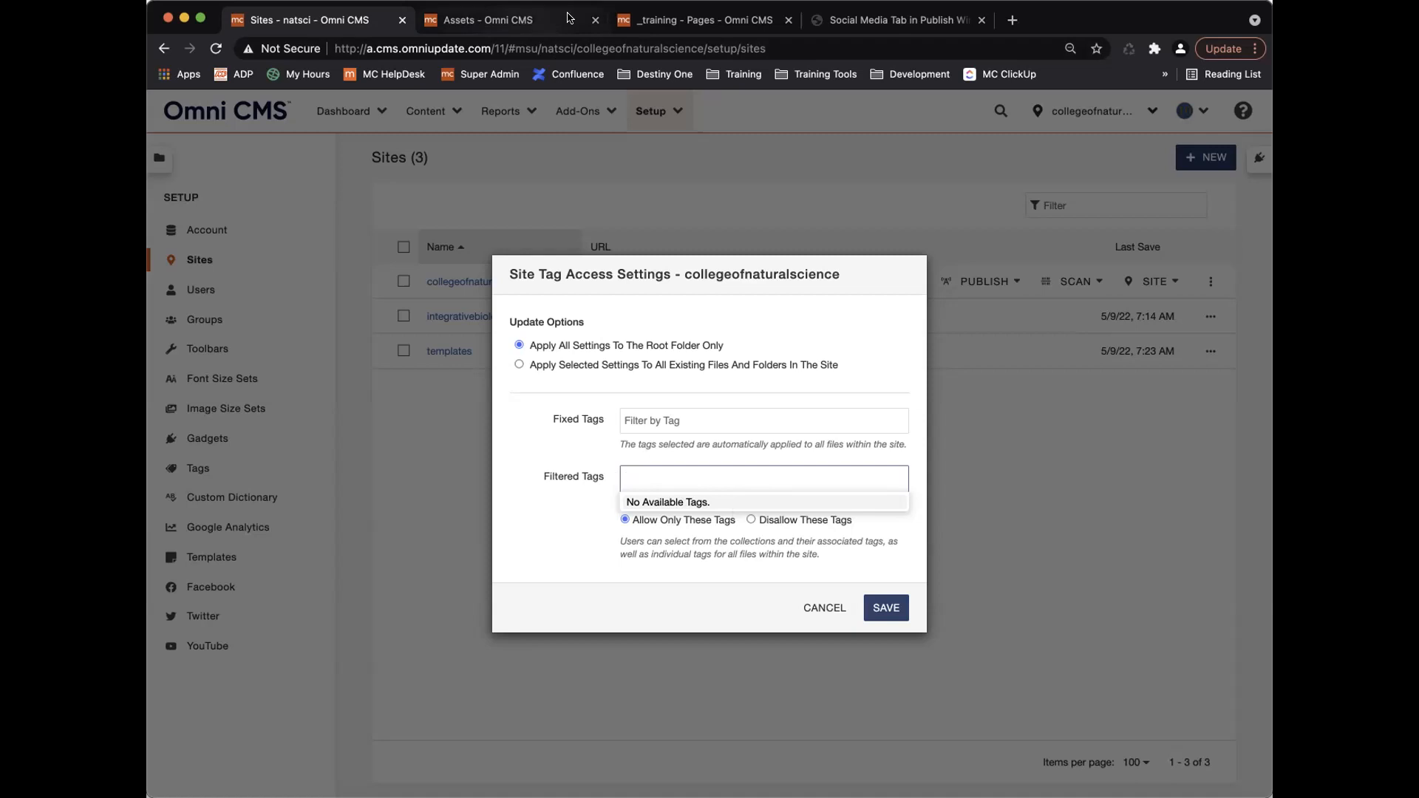
Add the tag 'cheese' under Tags in School Year Updating's properties.
left_click(532, 21)
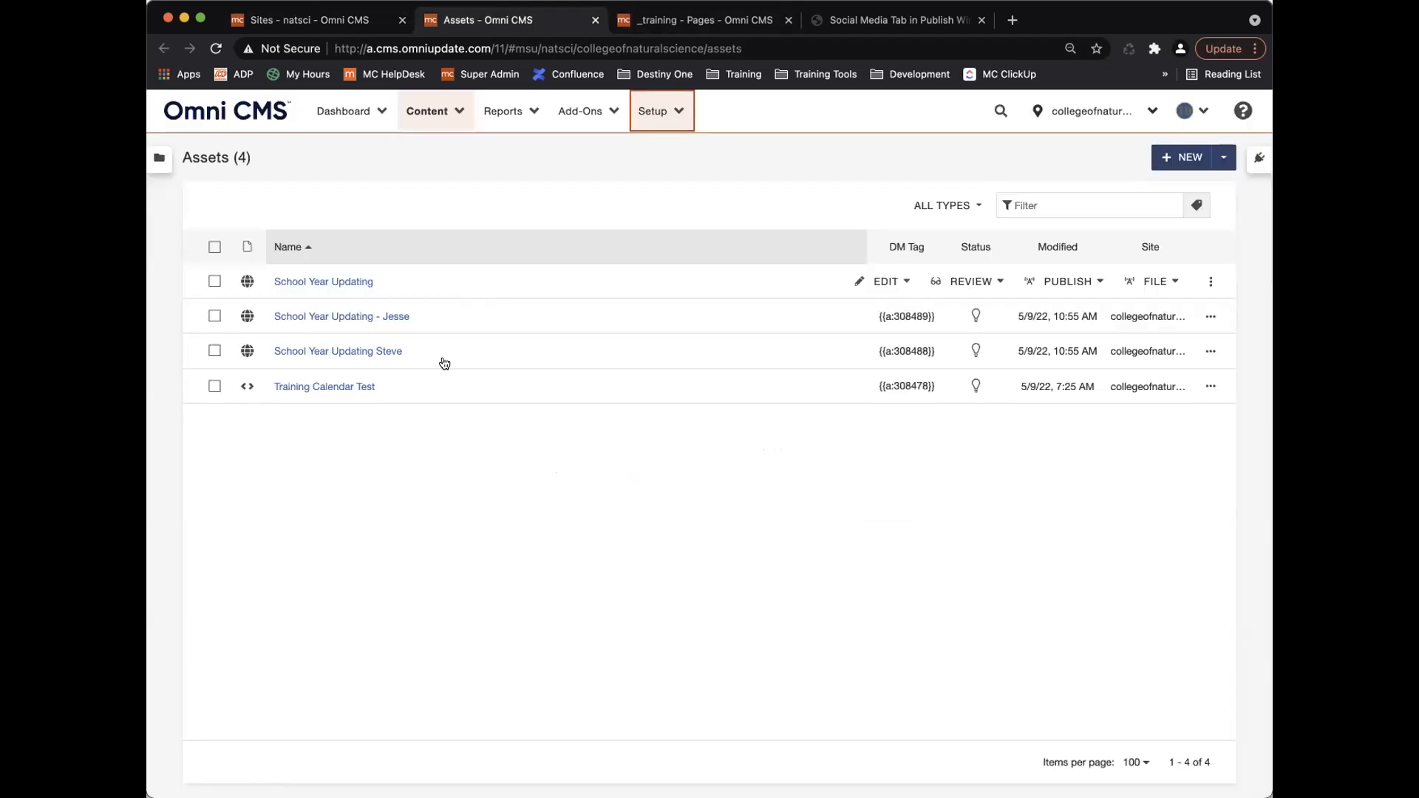
left_click(346, 283)
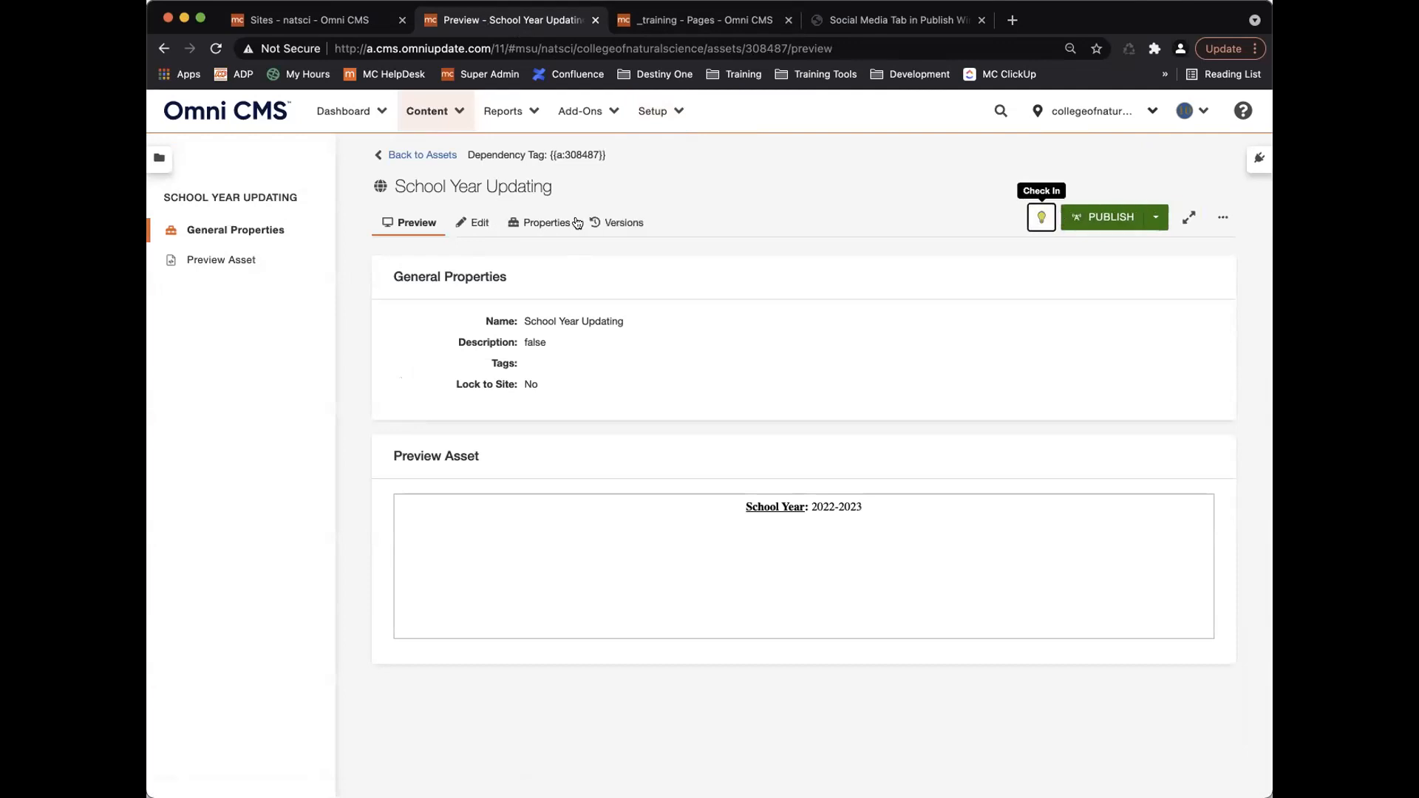
left_click(480, 220)
left_click(355, 223)
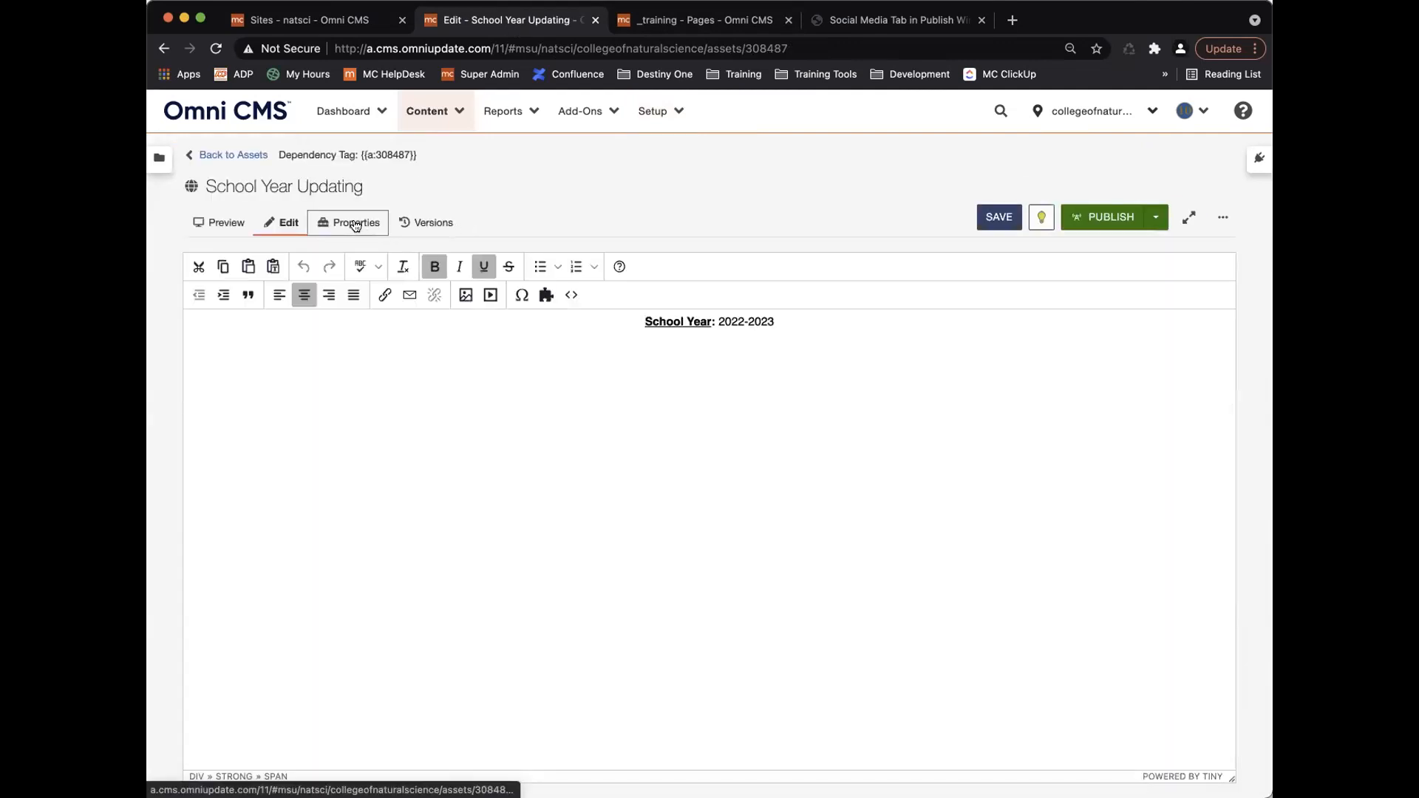
left_click(563, 468)
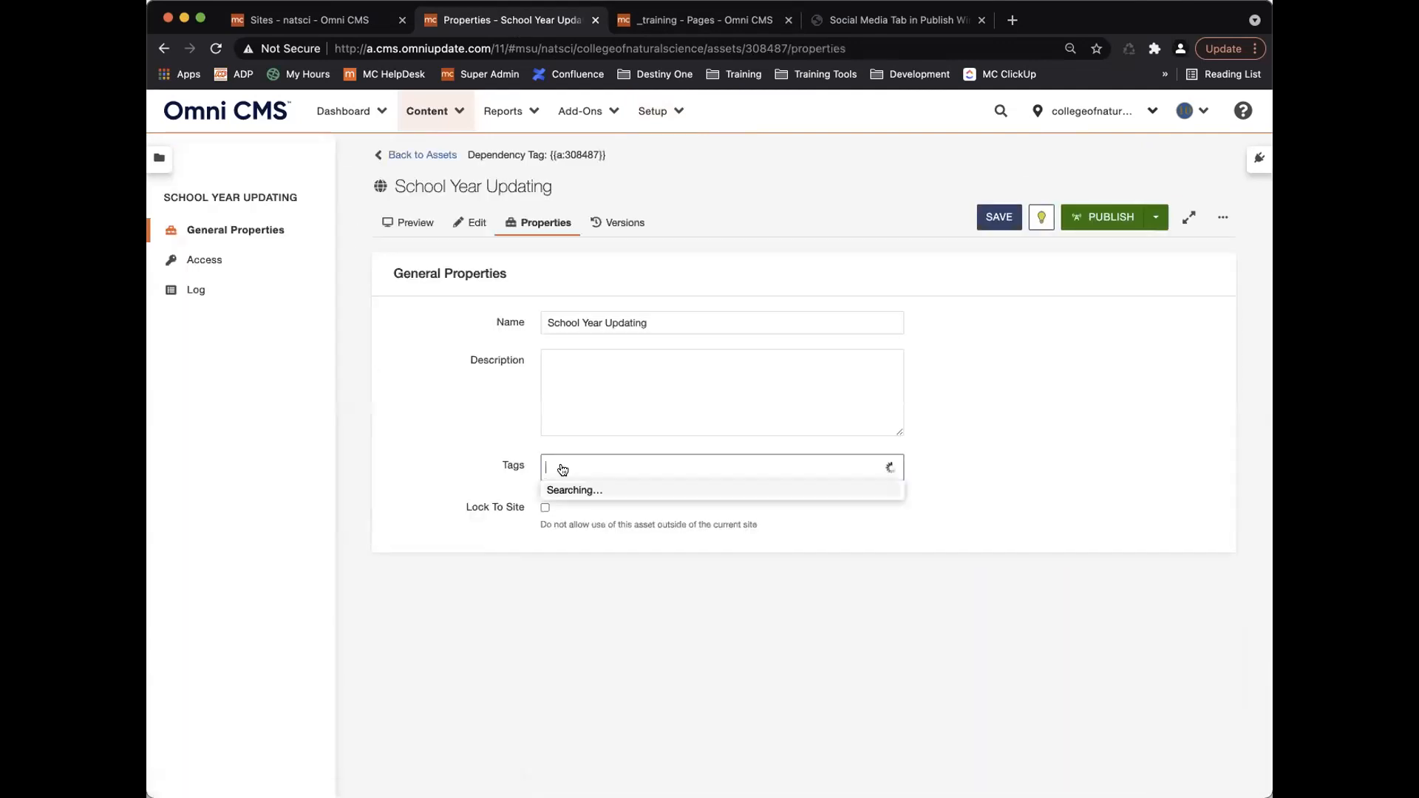
type("cheese")
key("Return")
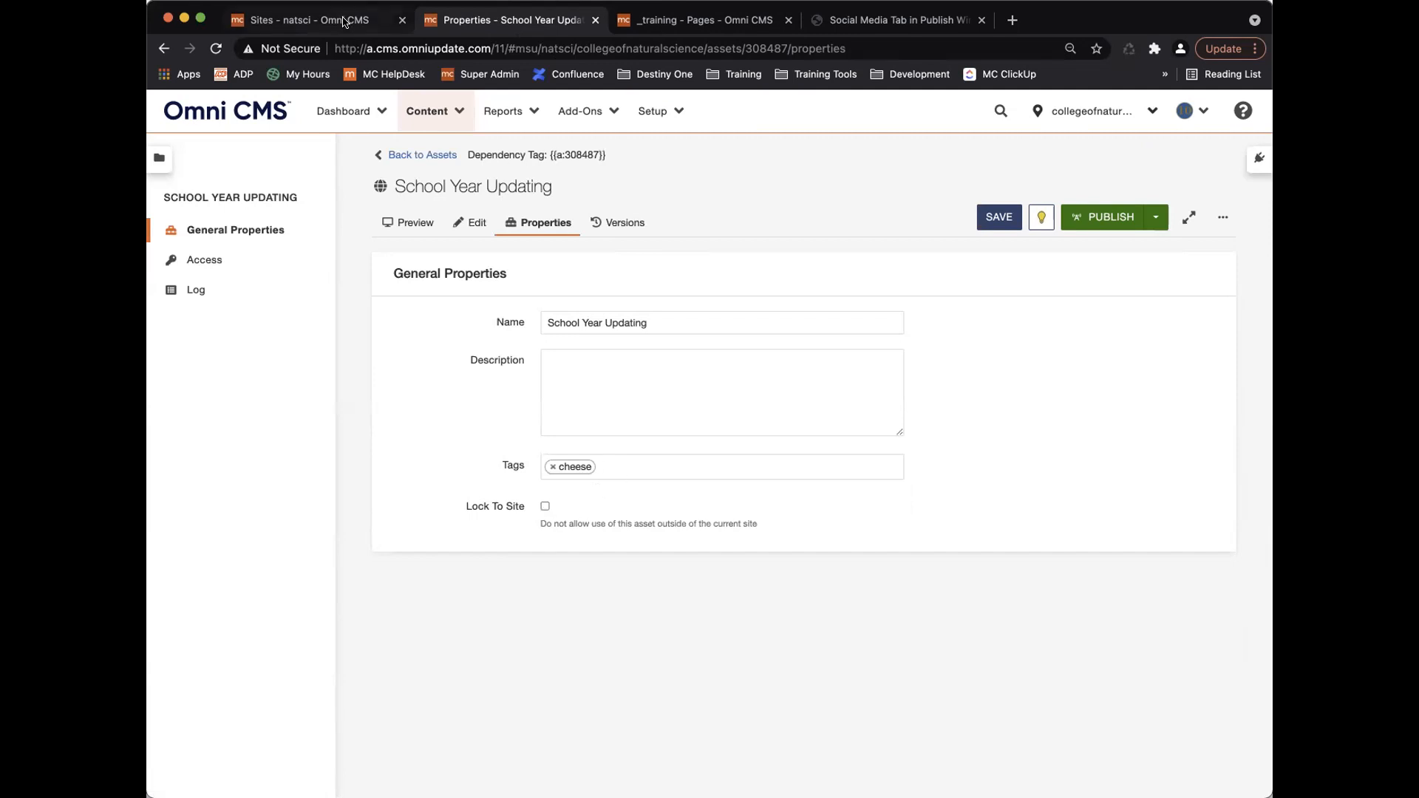
Recheck the Filtered Tags field, find no tags offered, and cancel Site Tag Access Settings.
left_click(344, 21)
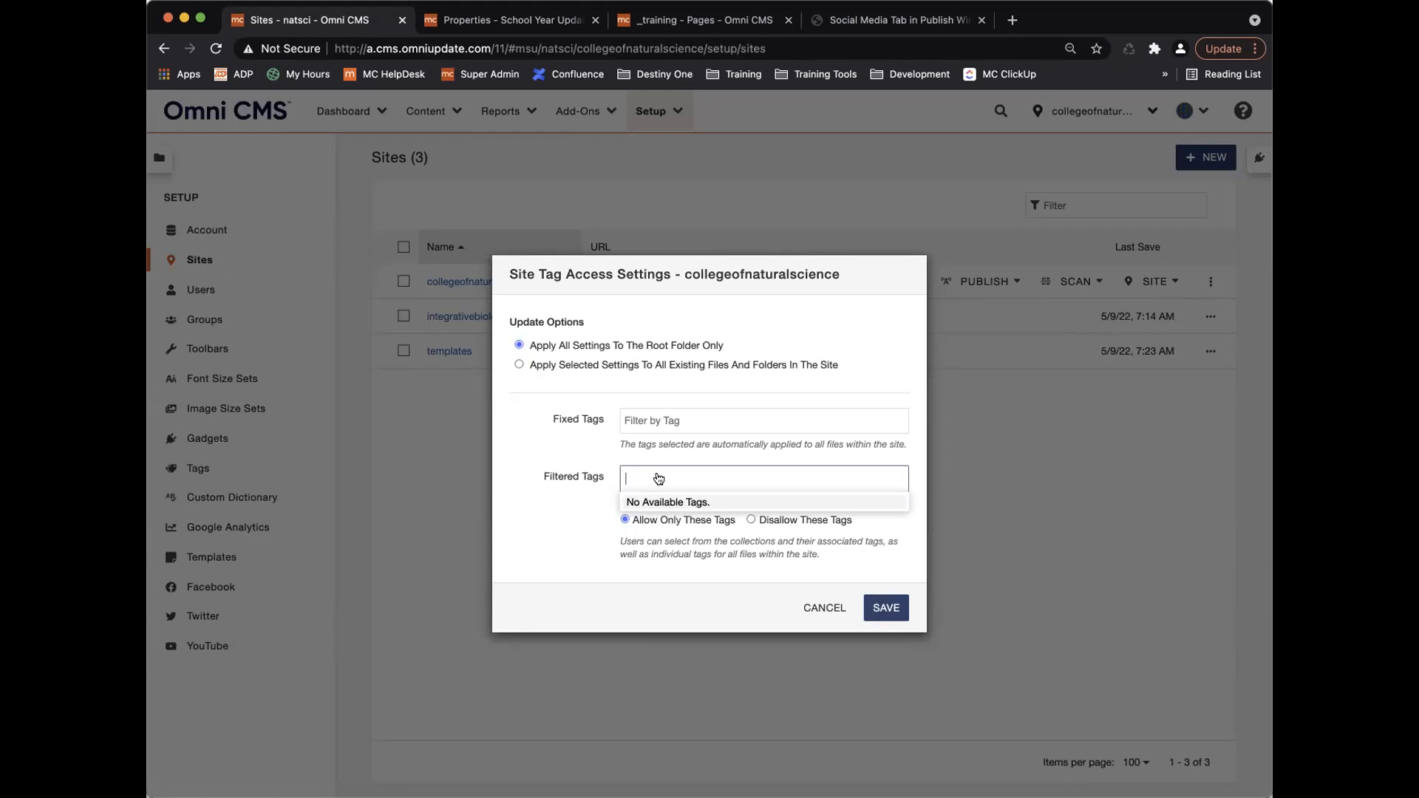
left_click(592, 480)
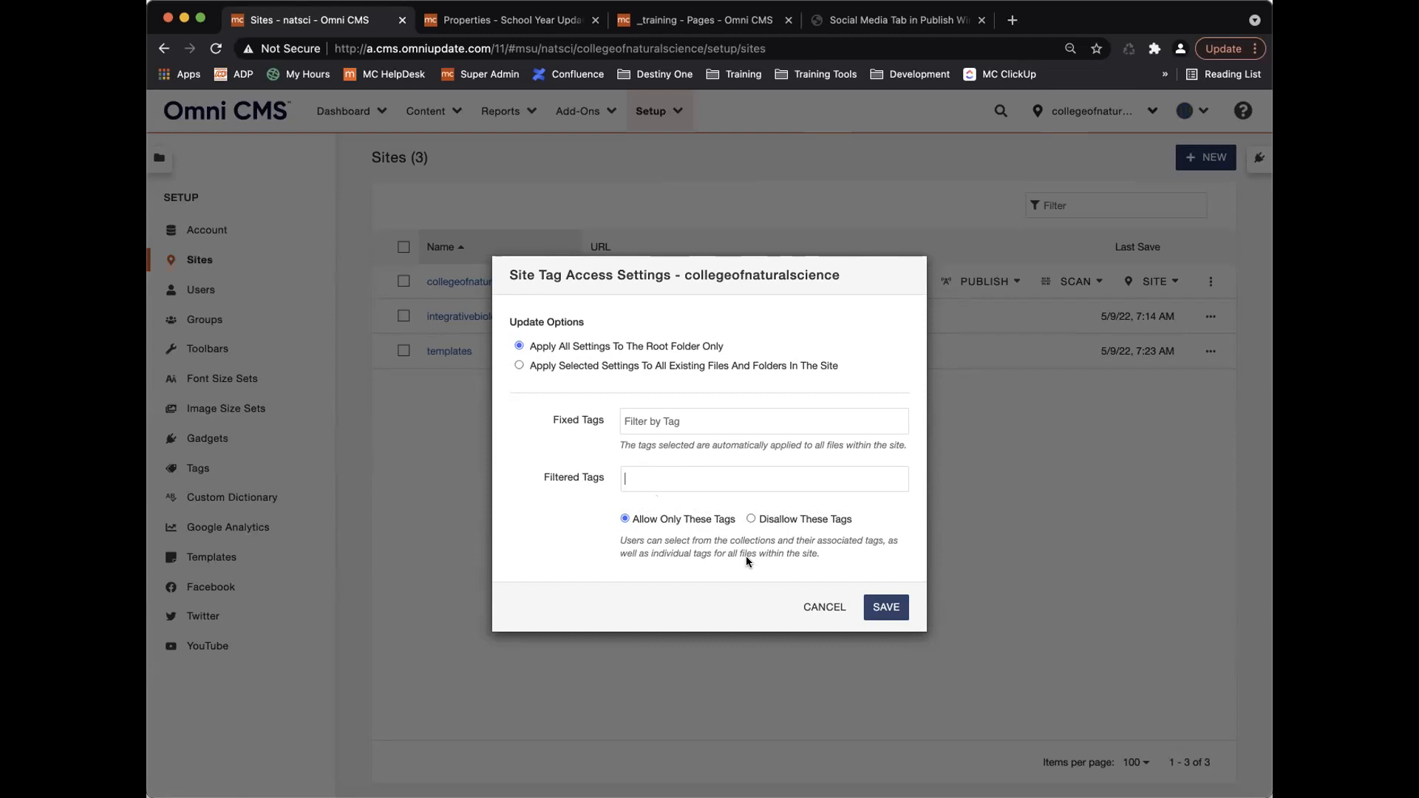
left_click(824, 607)
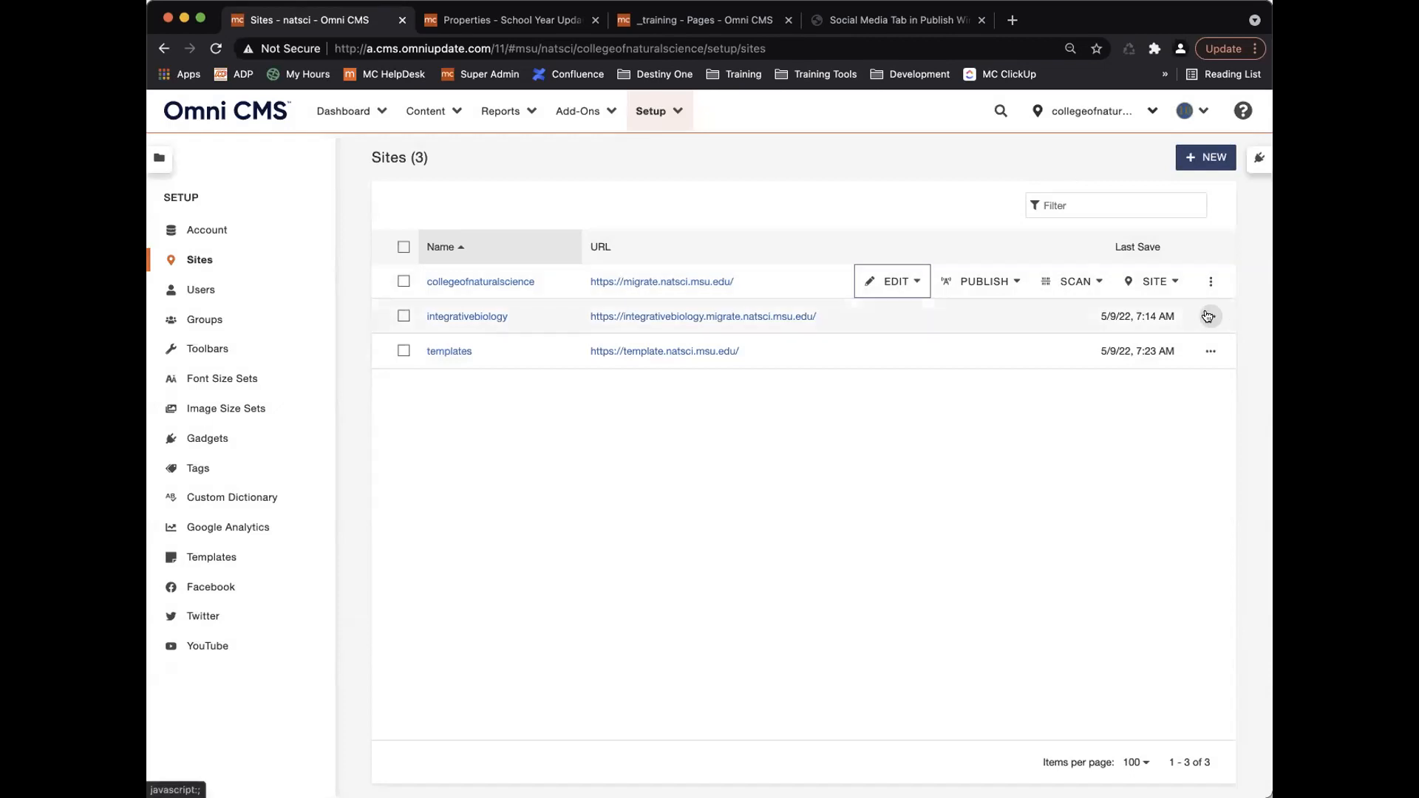
Look through the site rows' Edit menus, then show collegeofnaturalscience's Publish options.
left_click(894, 317)
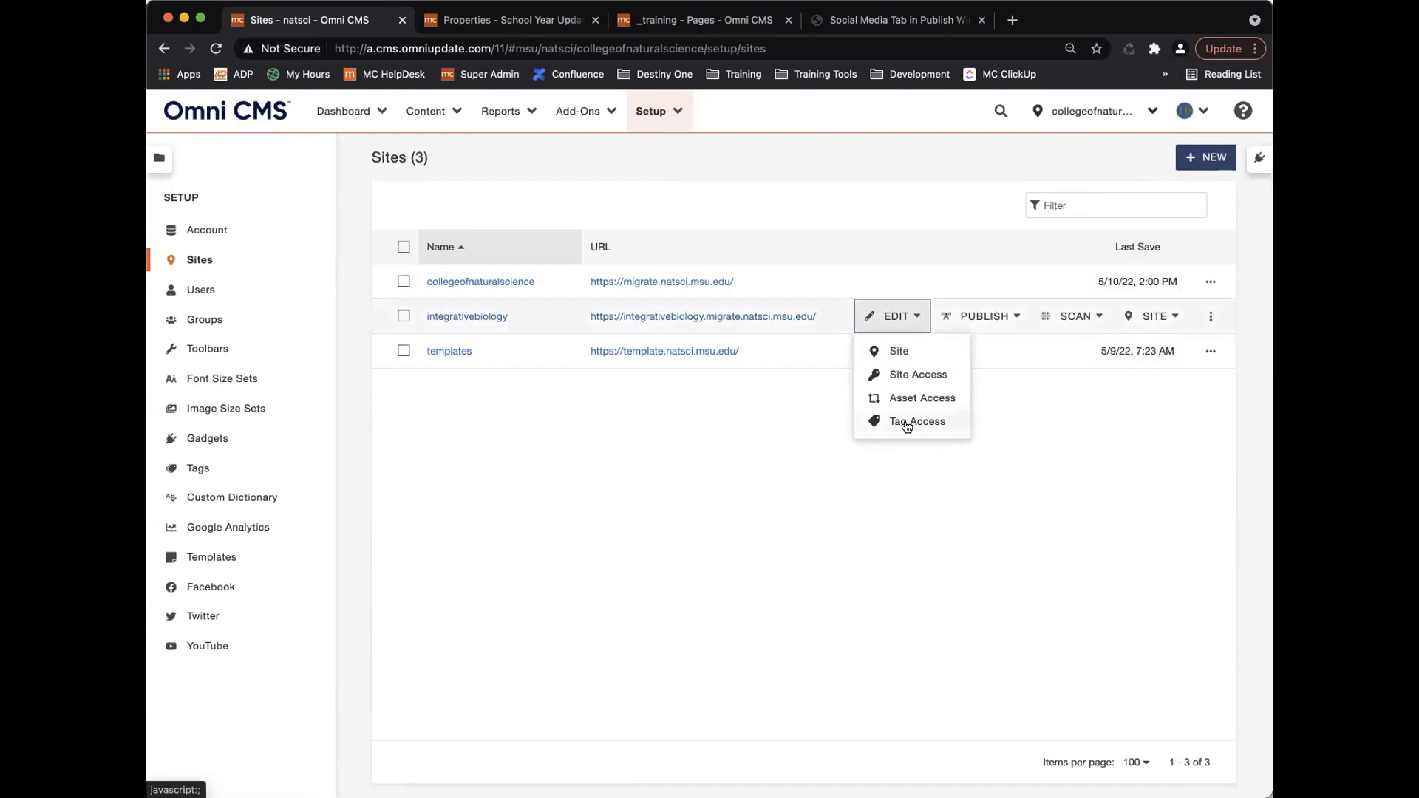
left_click(913, 285)
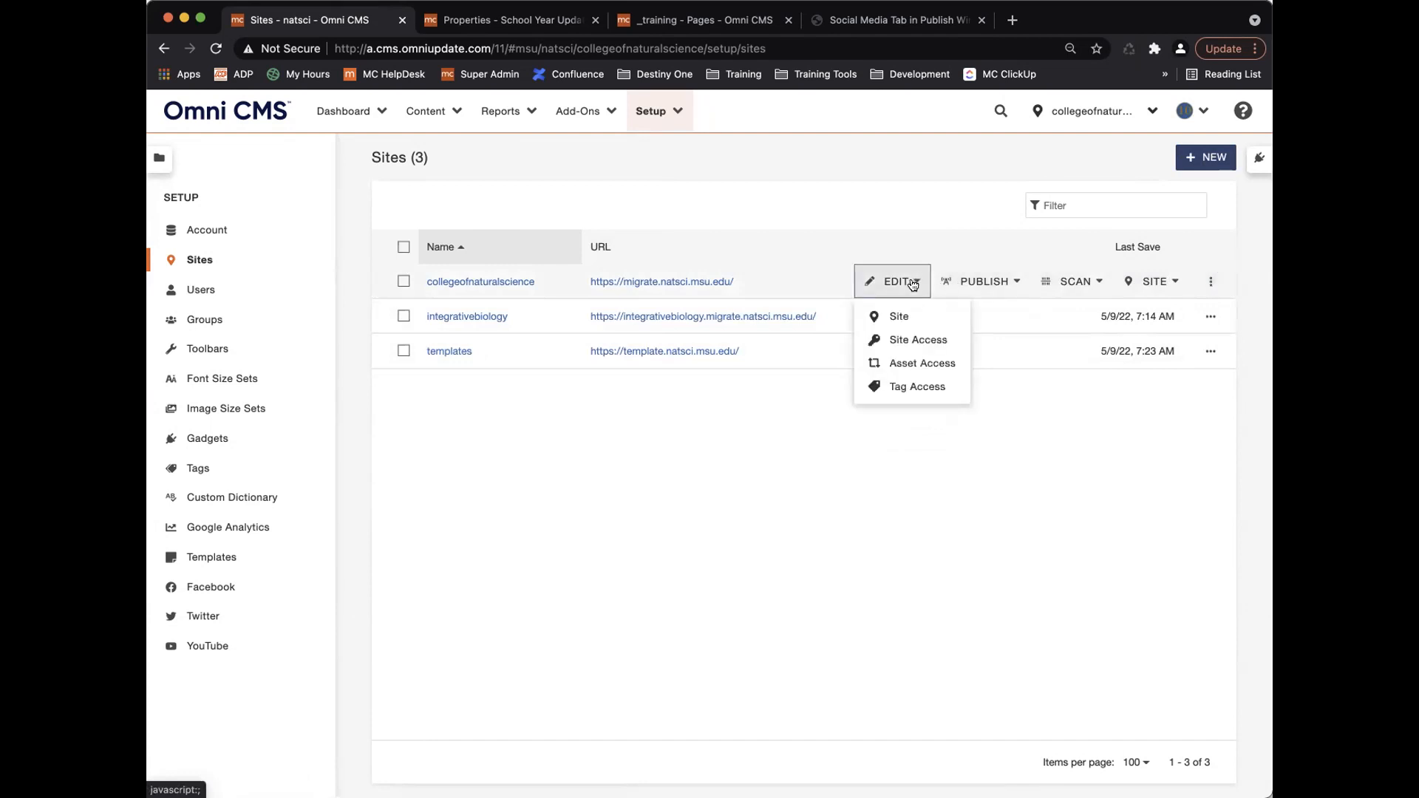
left_click(898, 281)
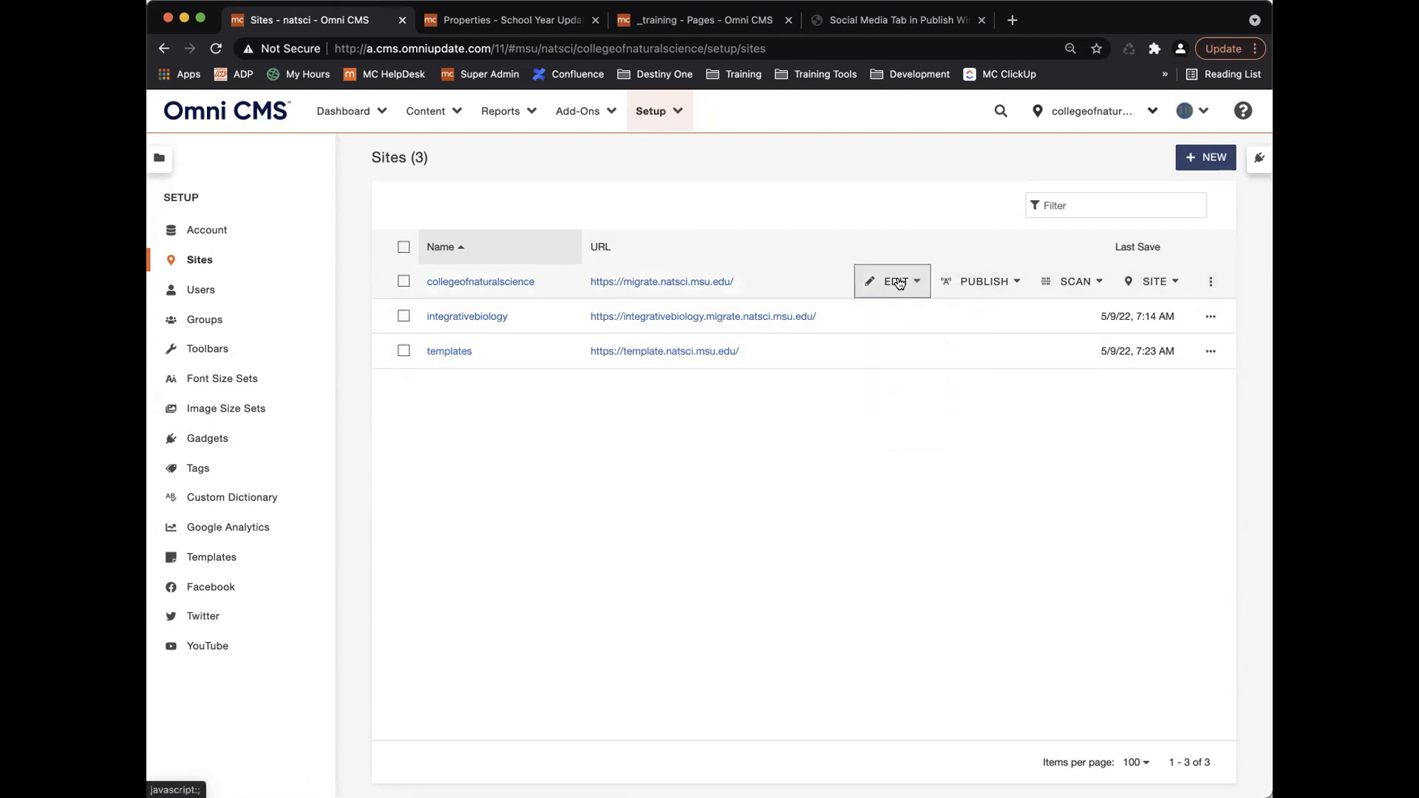
left_click(997, 282)
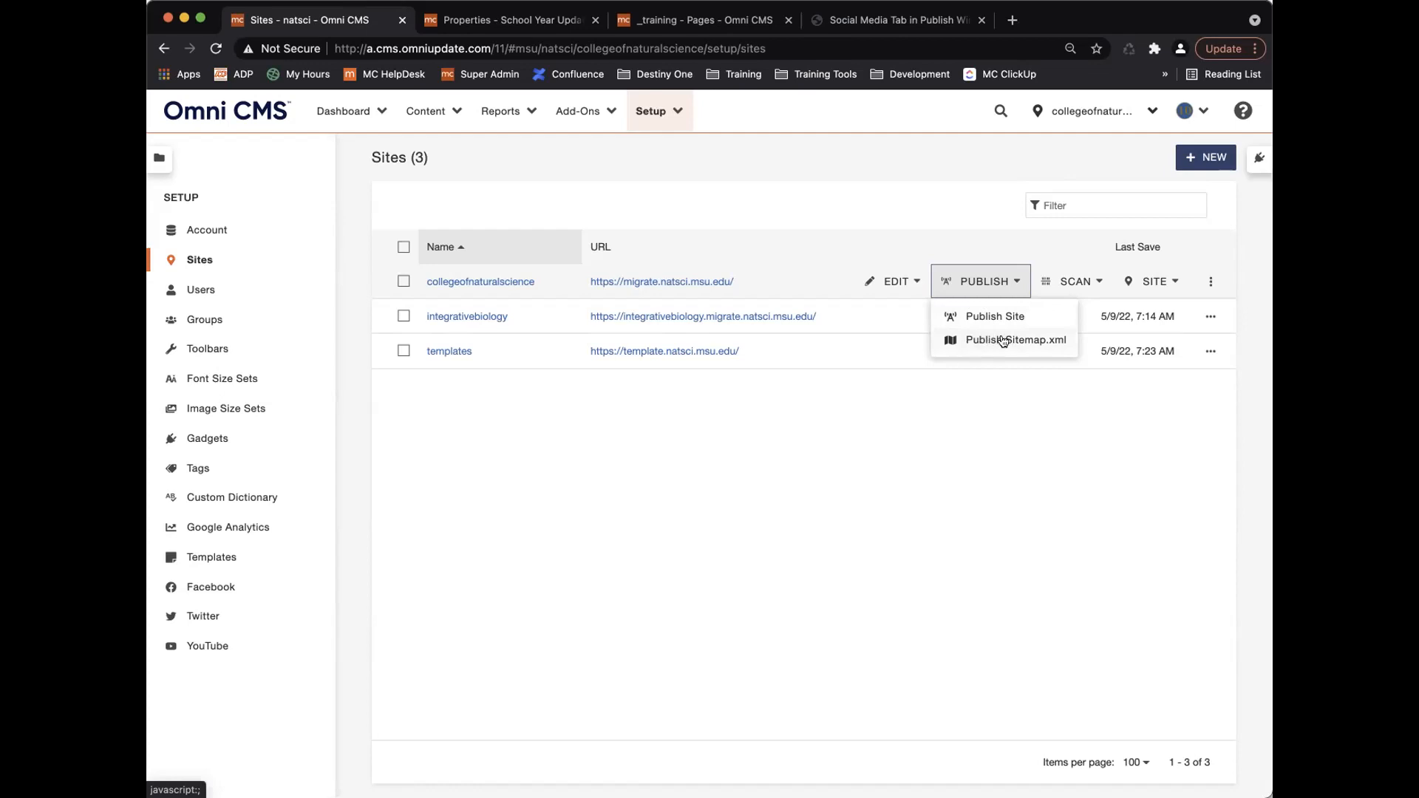
Publish collegeofnaturalscience's sitemap.xml, review the generated sitemap, then reopen the site's Publish menu.
left_click(988, 342)
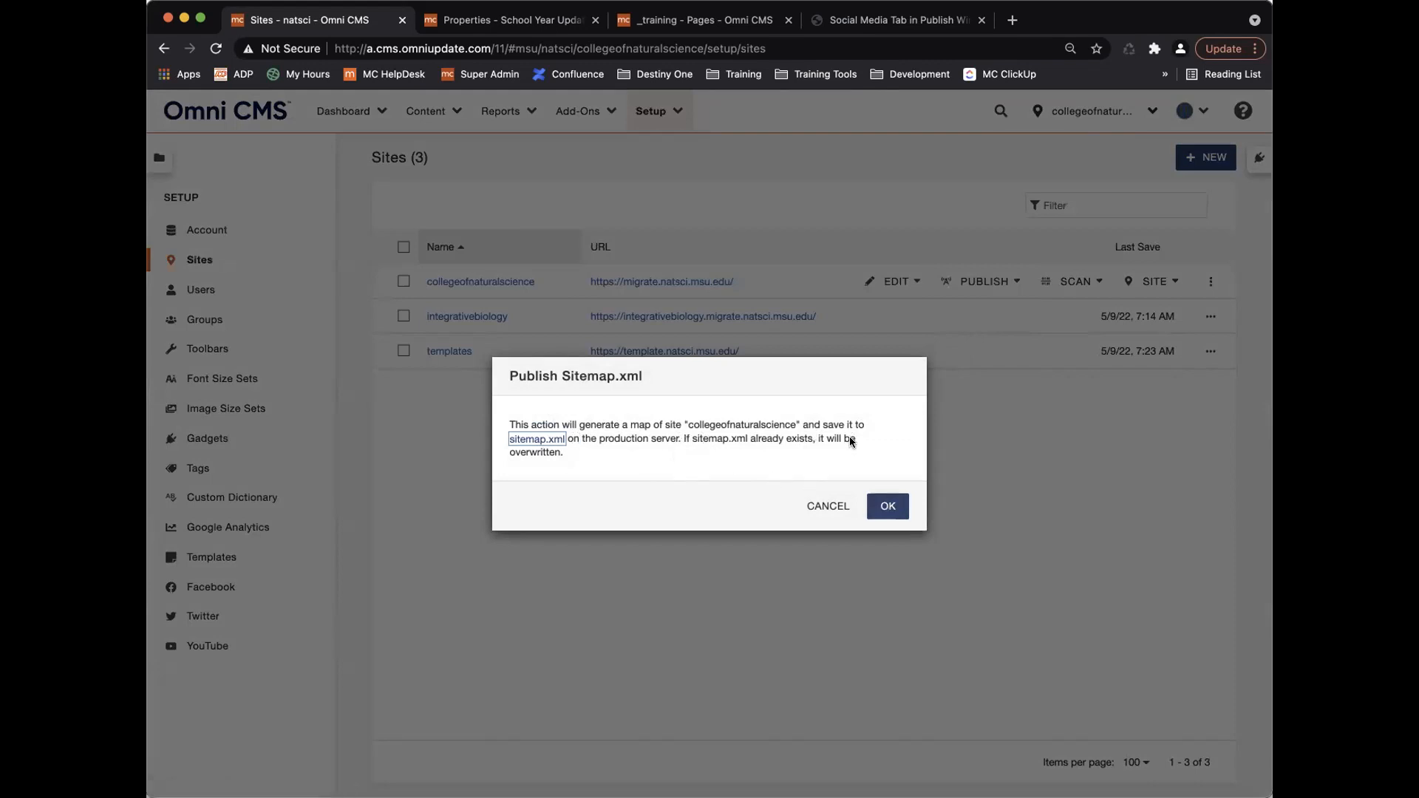
left_click(888, 507)
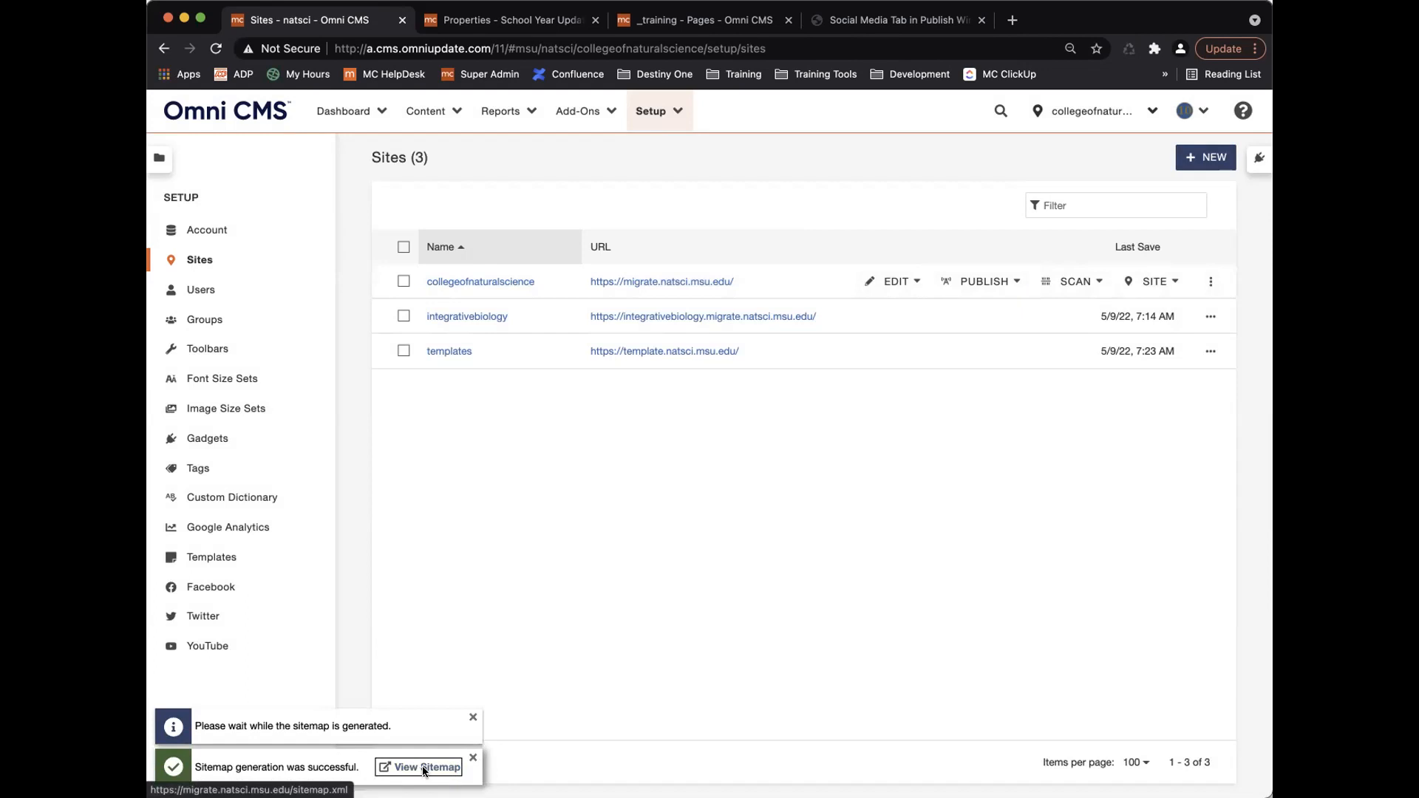
left_click(423, 767)
scroll(468, 332, "down", 10)
scroll(468, 332, "down", 20)
scroll(469, 332, "up", 20)
scroll(469, 333, "up", 12)
left_click(332, 20)
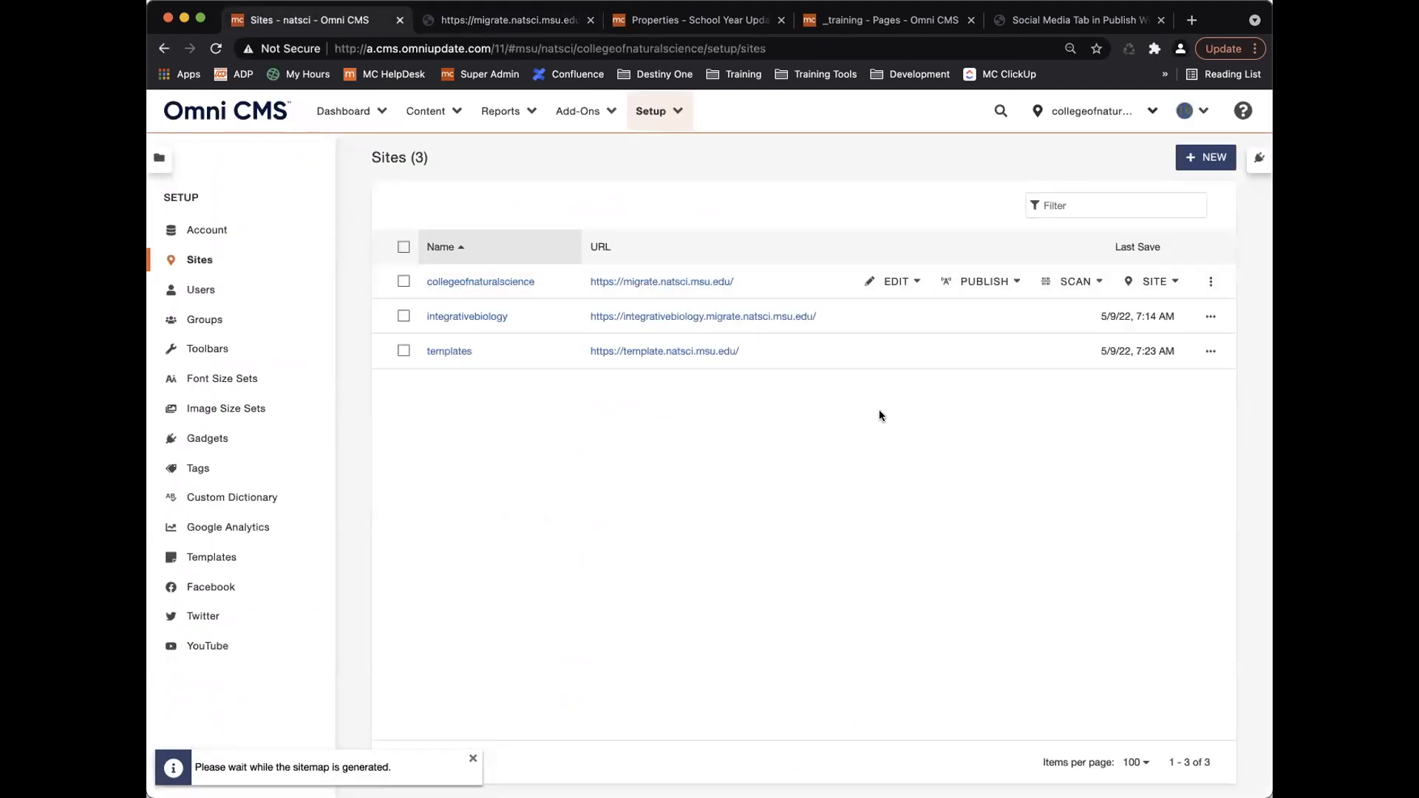
left_click(1007, 283)
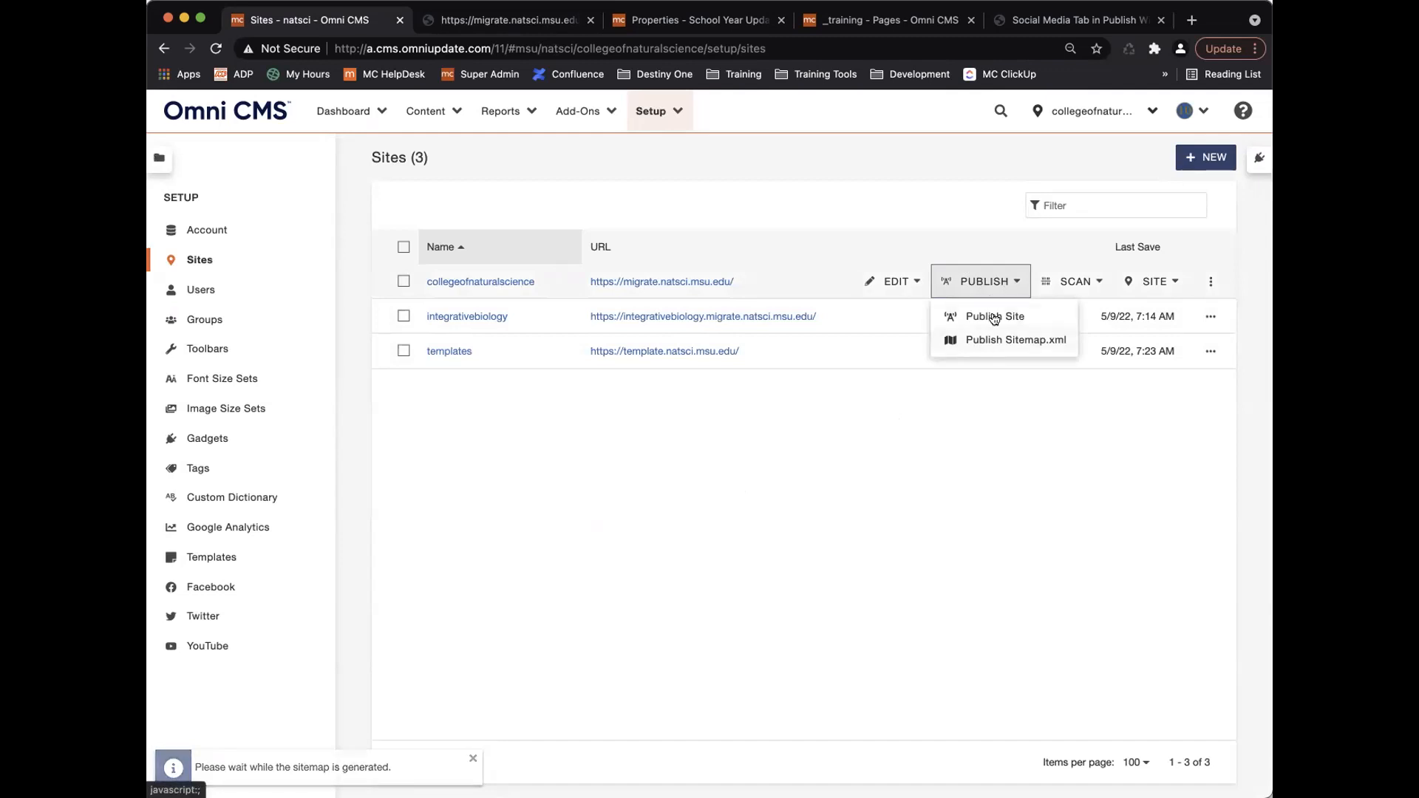
Close the Publish menu and view collegeofnaturalscience's Scan and Site management menus.
left_click(991, 283)
left_click(1101, 283)
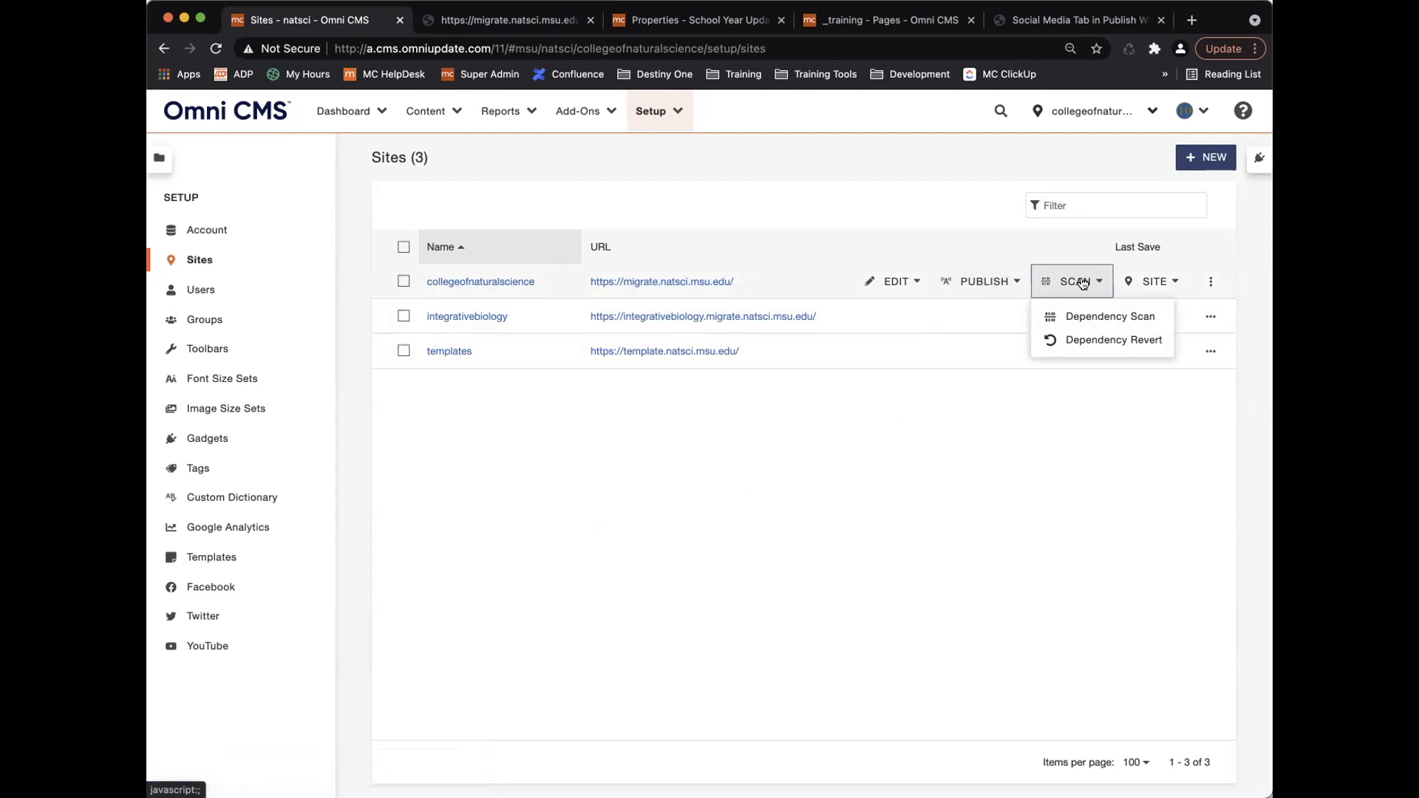
left_click(1146, 282)
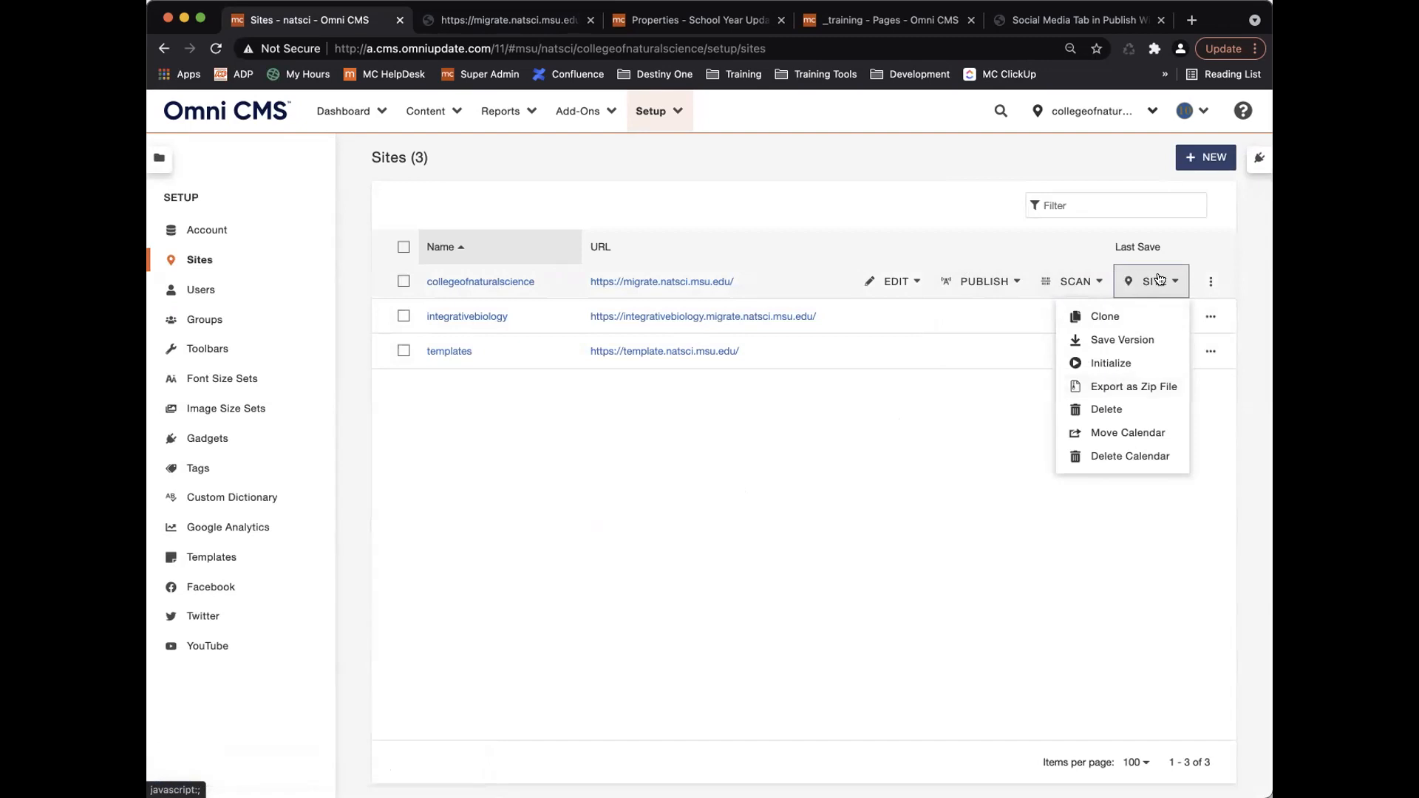
Show collegeofnaturalscience's dependency scan and revert options from the Scan menu.
left_click(1080, 281)
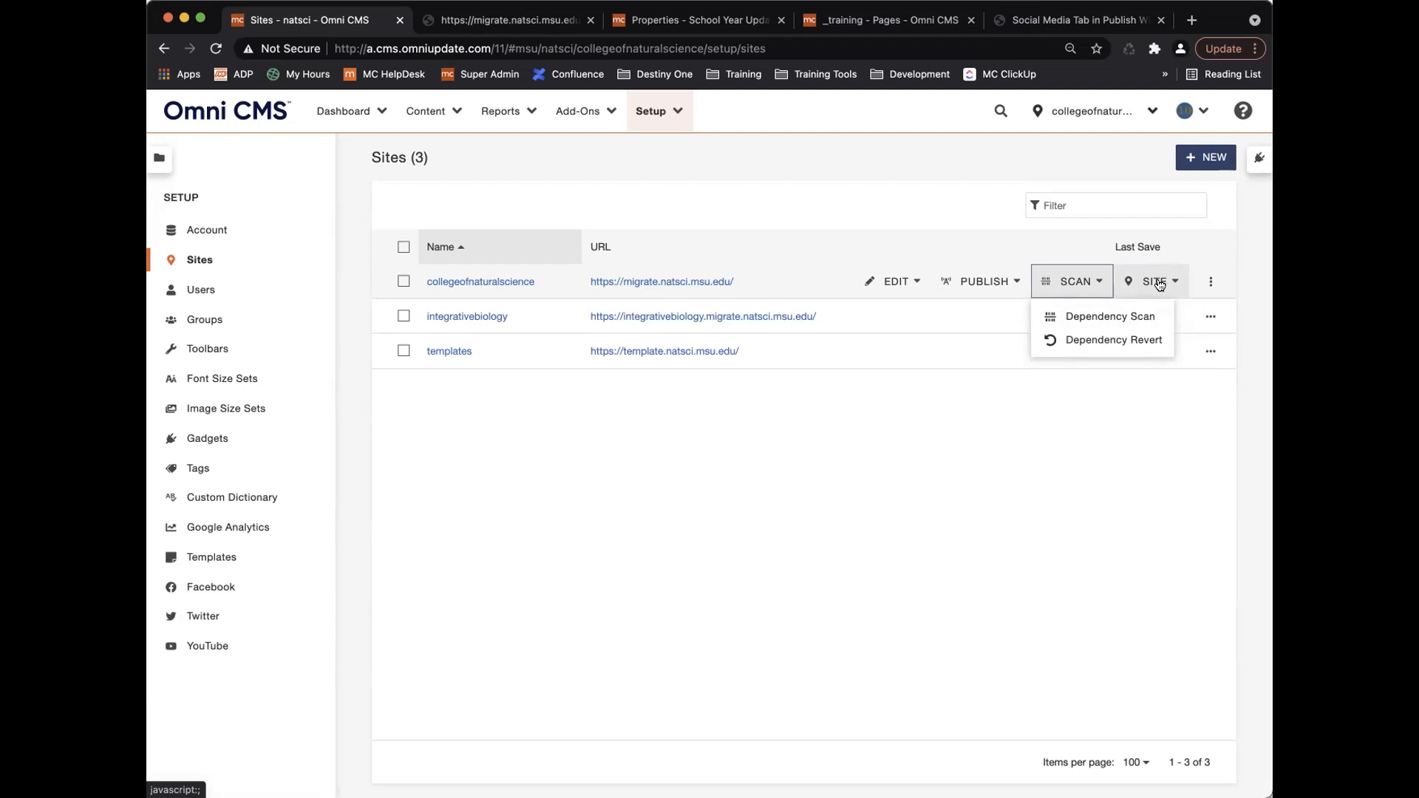
Toggle the Scan menu closed and open, then show collegeofnaturalscience's Site actions menu.
left_click(1083, 284)
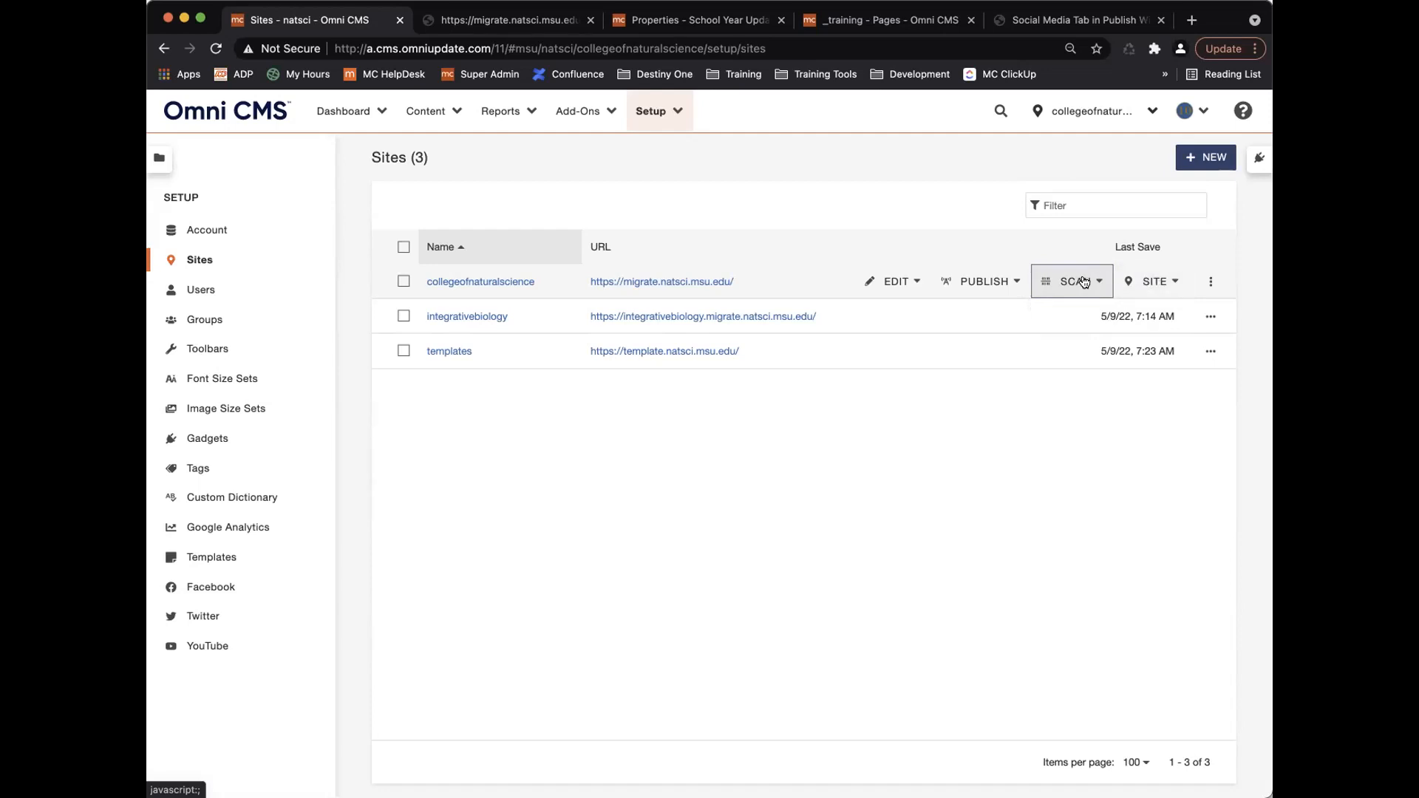
left_click(1082, 281)
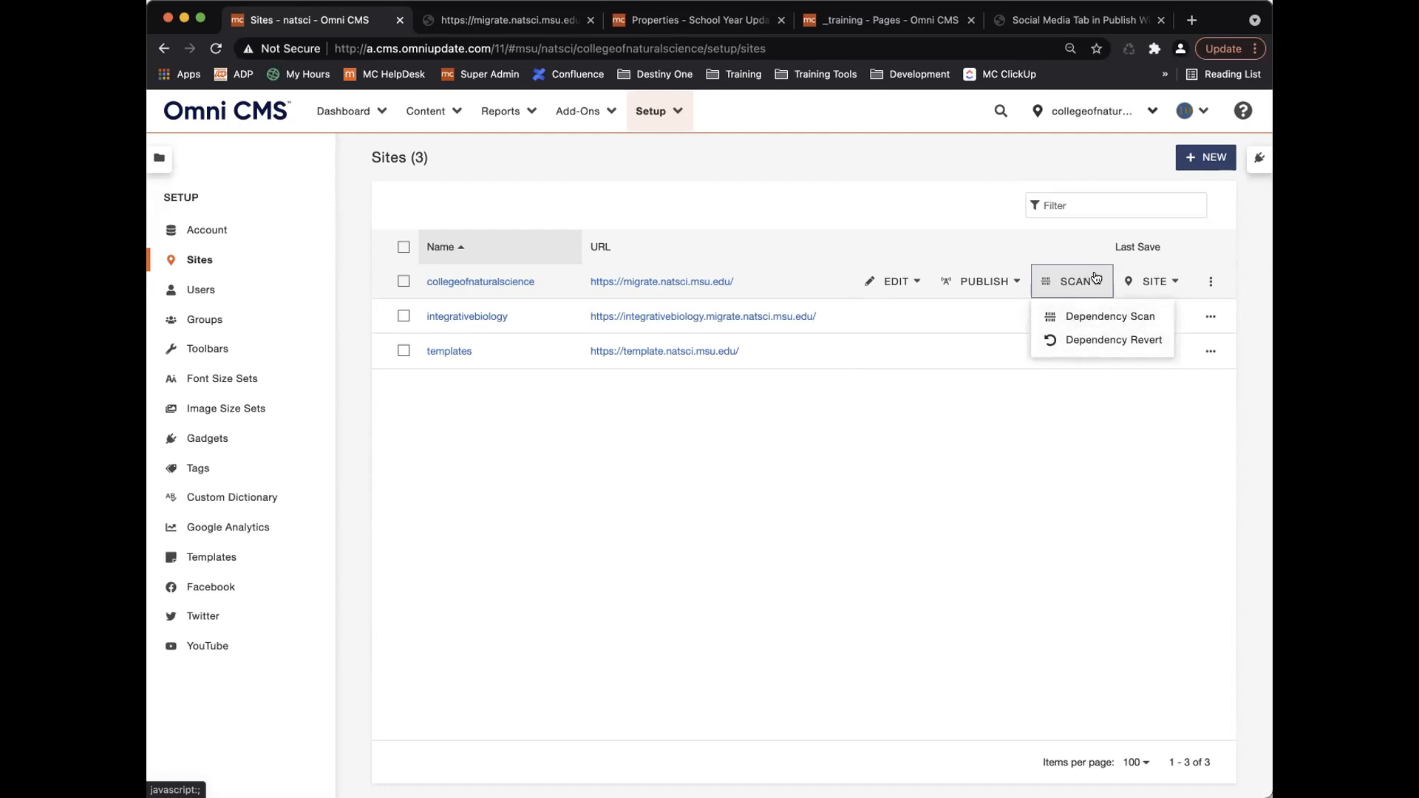
left_click(1154, 282)
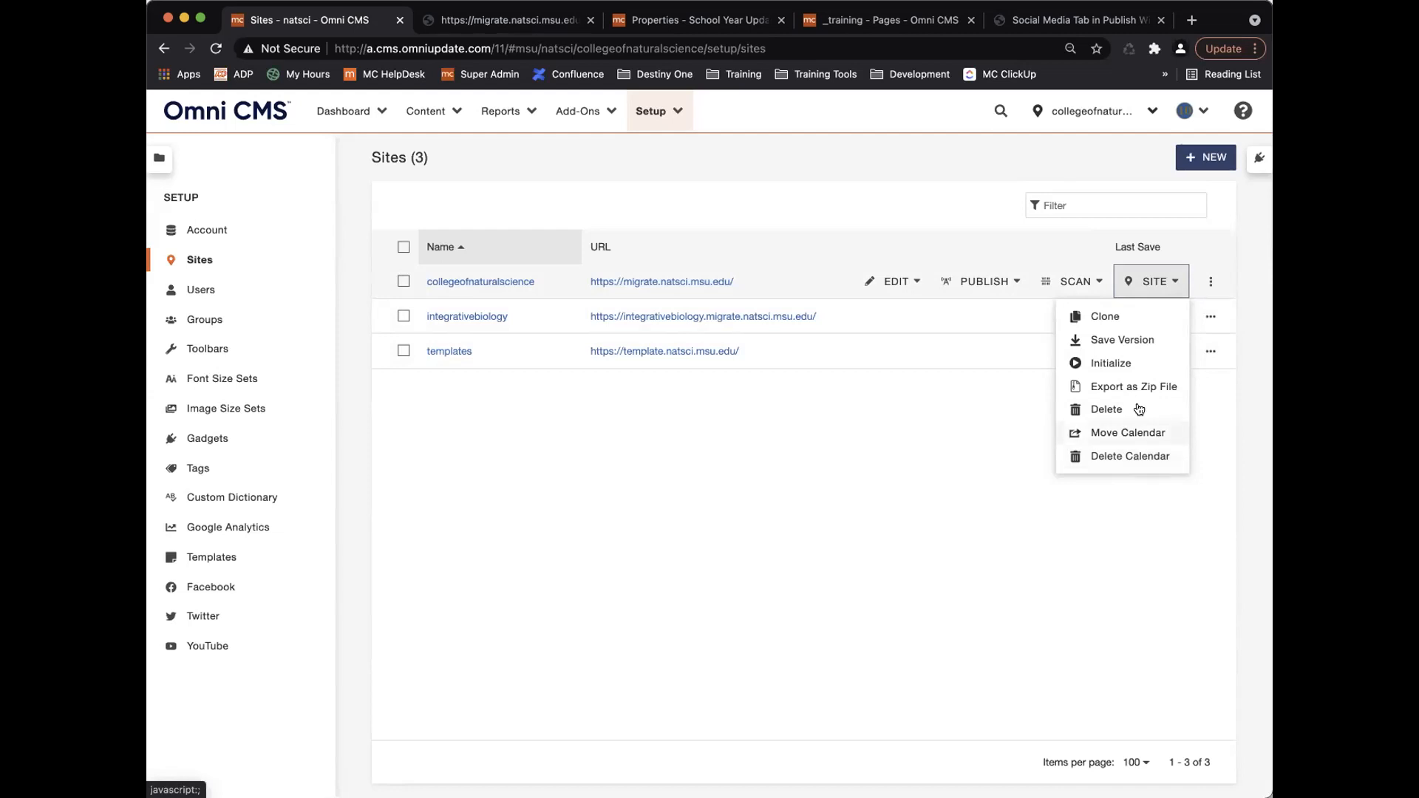
Close the Site menu and open collegeofnaturalscience's site settings via Edit > Site.
left_click(1170, 281)
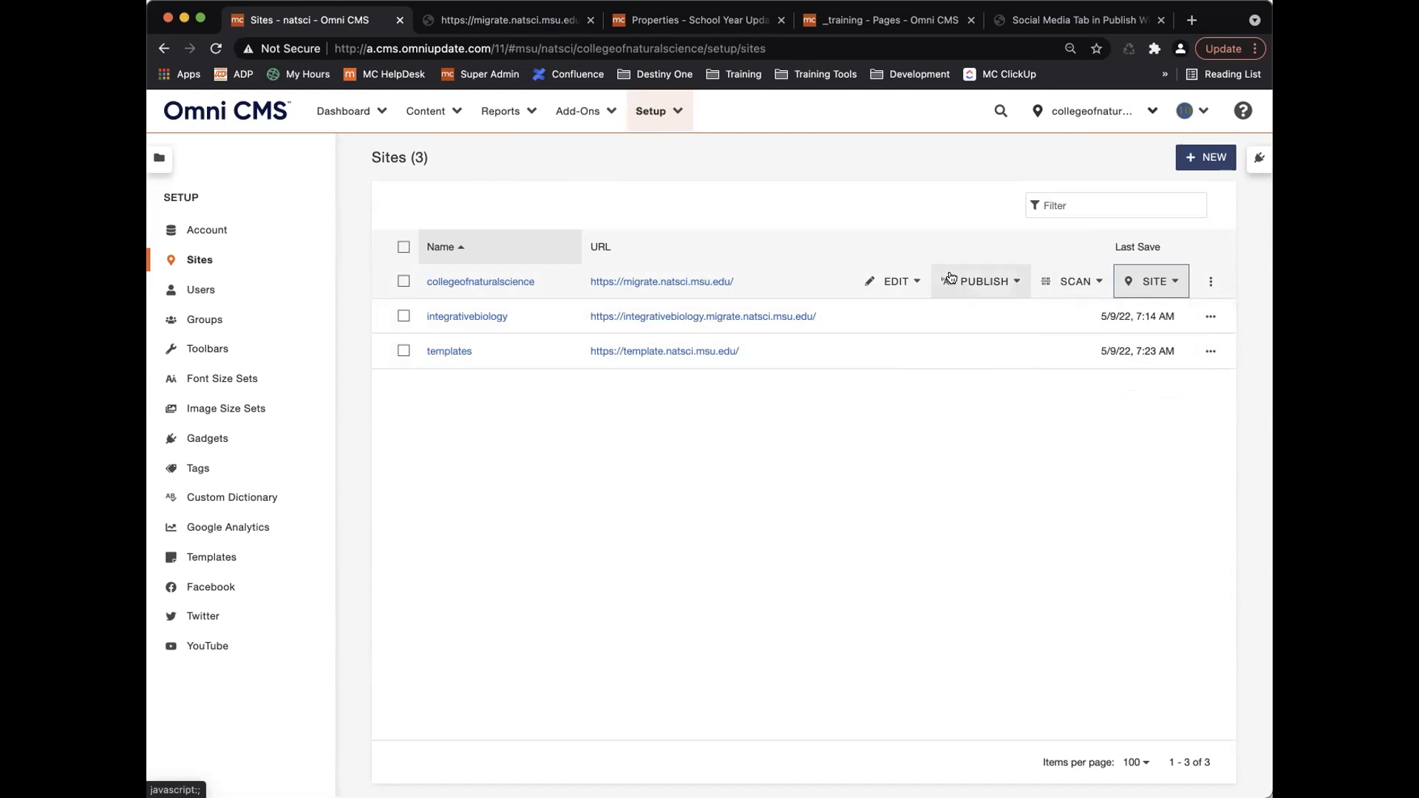
left_click(894, 281)
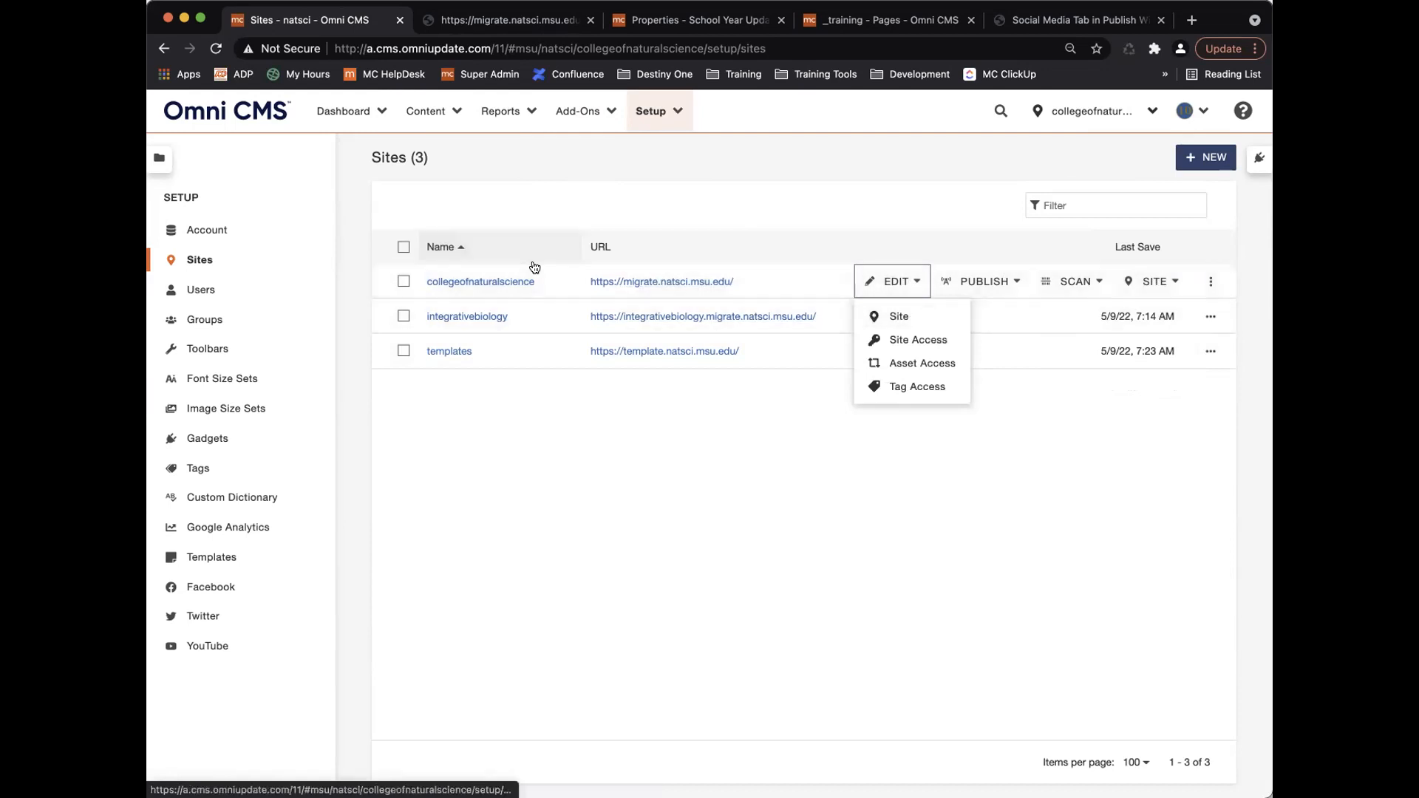
left_click(900, 316)
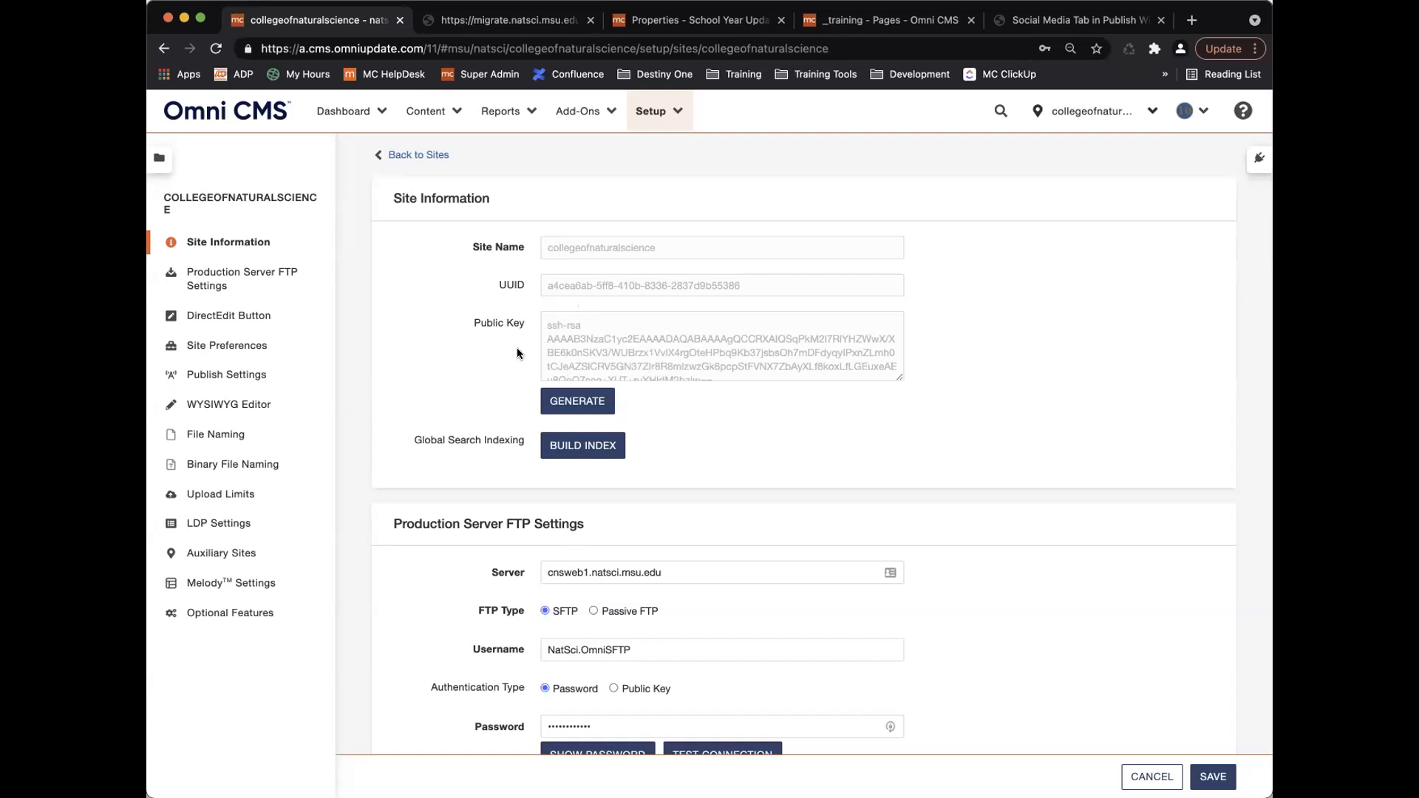
Switch to the _training folder's staging Pages list of 17 items, including informational.pcf.
scroll(517, 352, "down", 3)
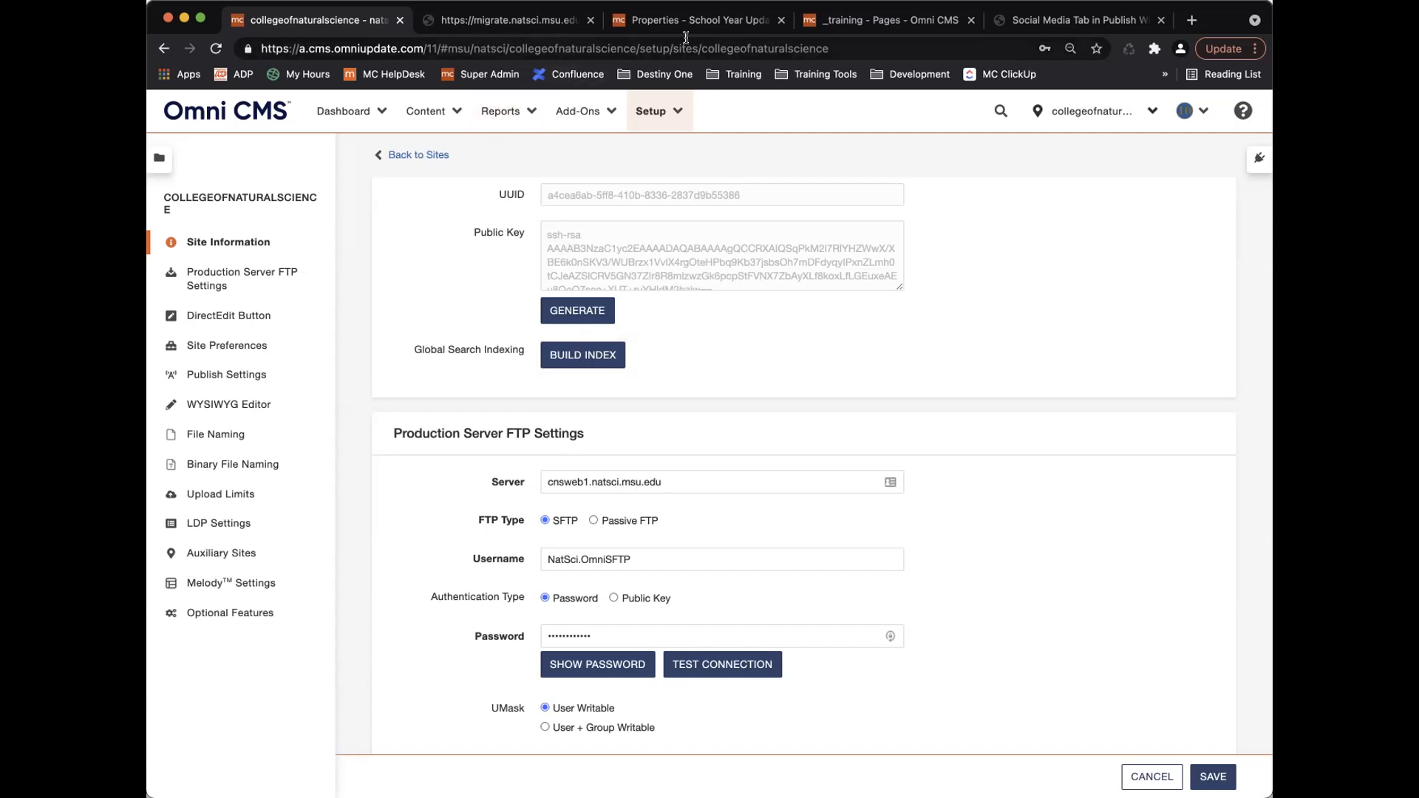
left_click(857, 20)
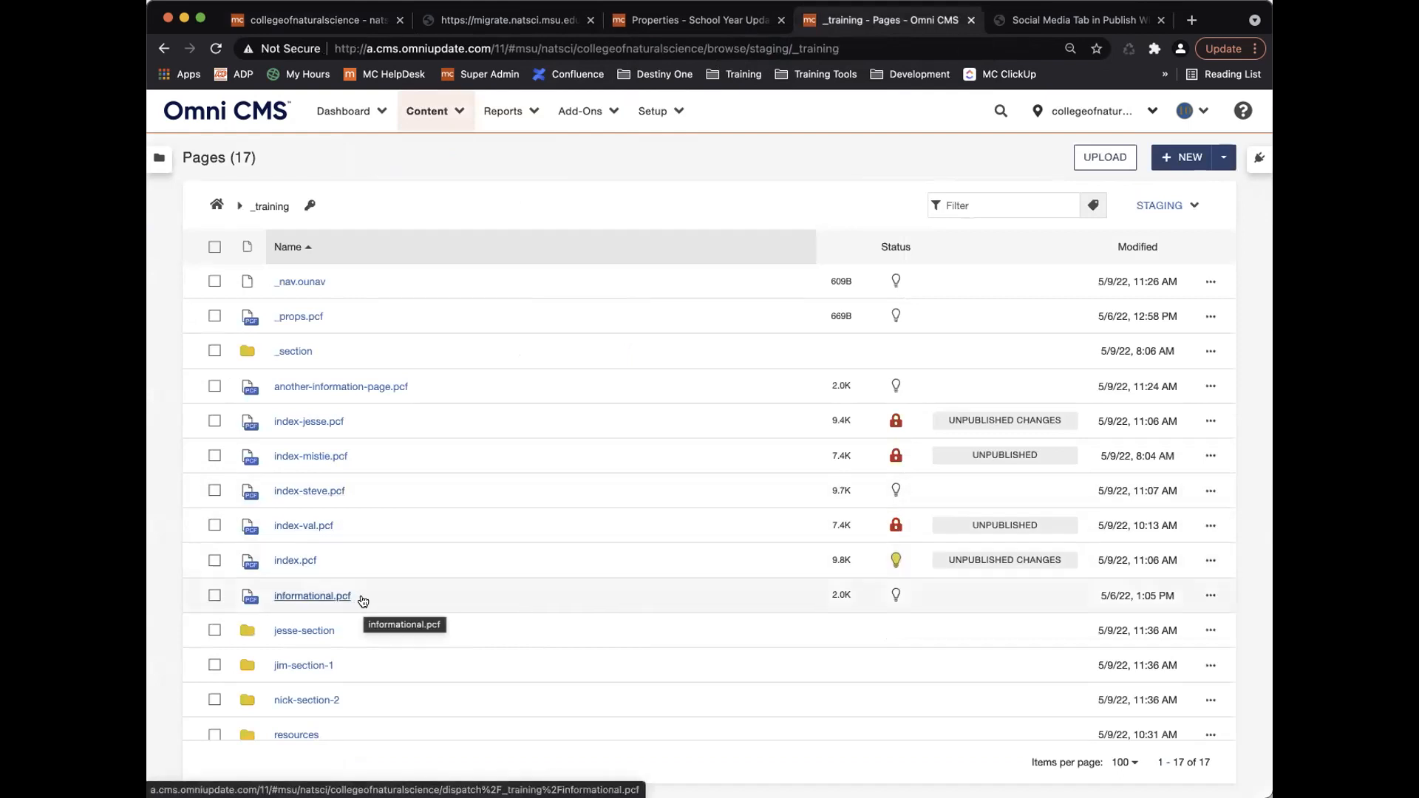
Set Exclude Search to Yes in informational.pcf's Edit > Permissions, save, and return to site settings.
left_click(1199, 599)
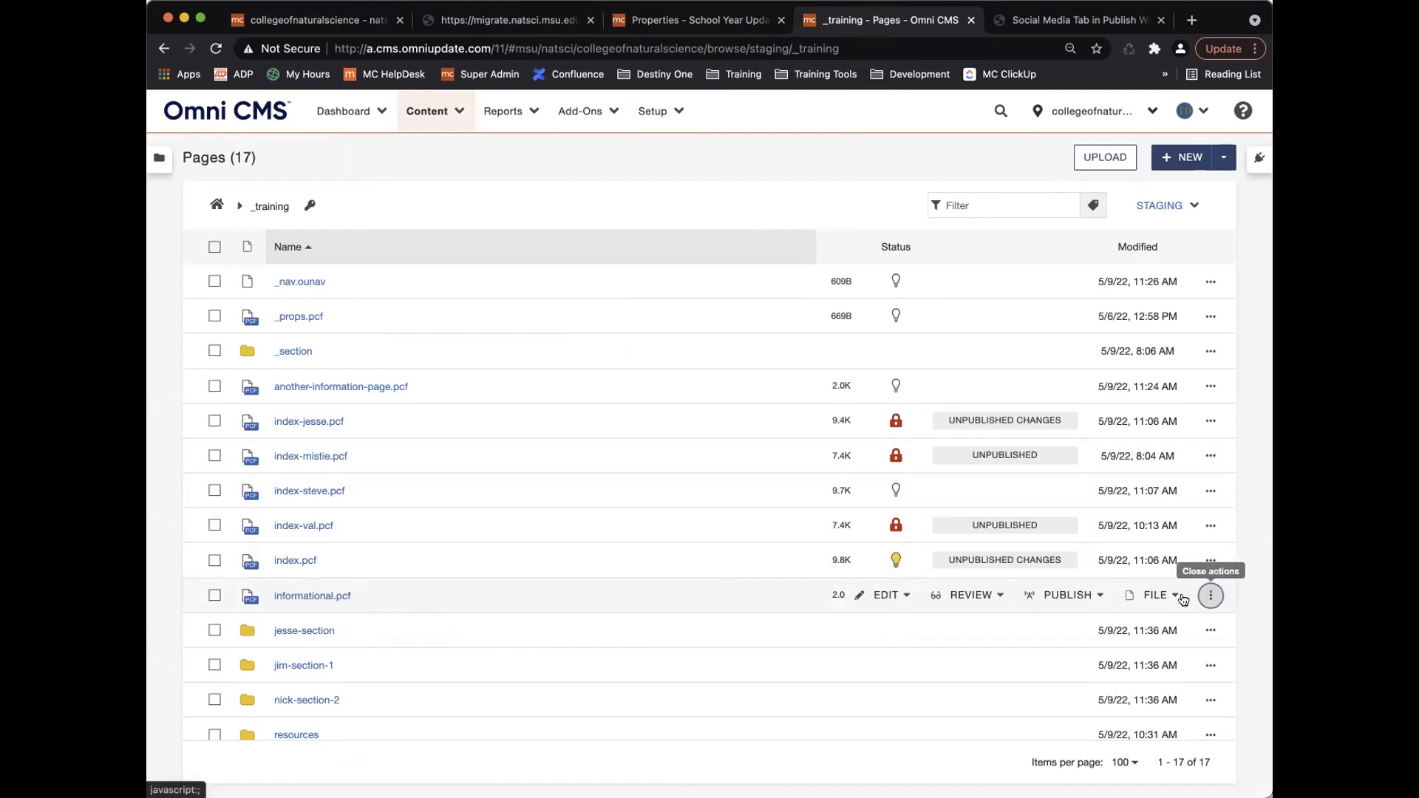
left_click(904, 600)
left_click(905, 676)
scroll(665, 577, "down", 3)
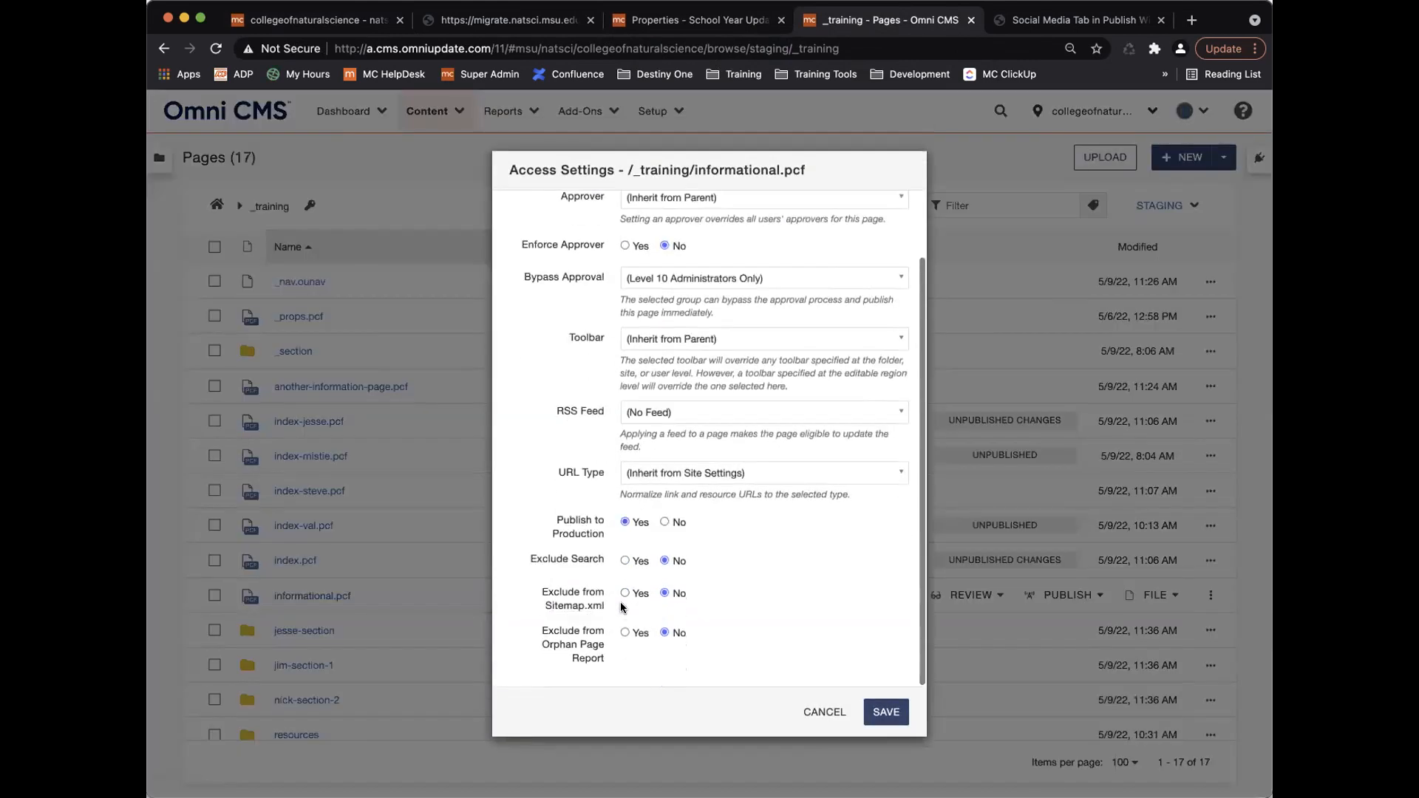
left_click(625, 560)
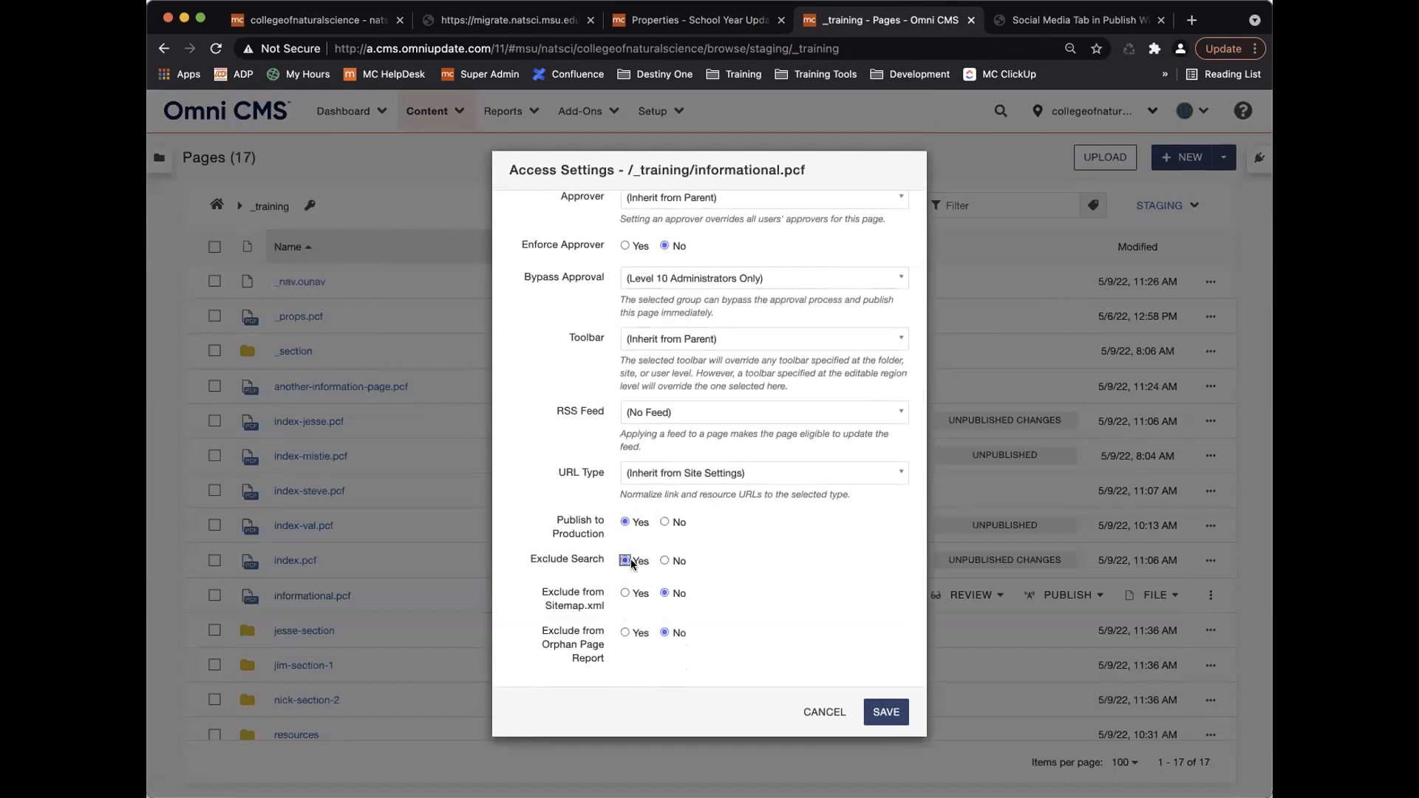
left_click(887, 710)
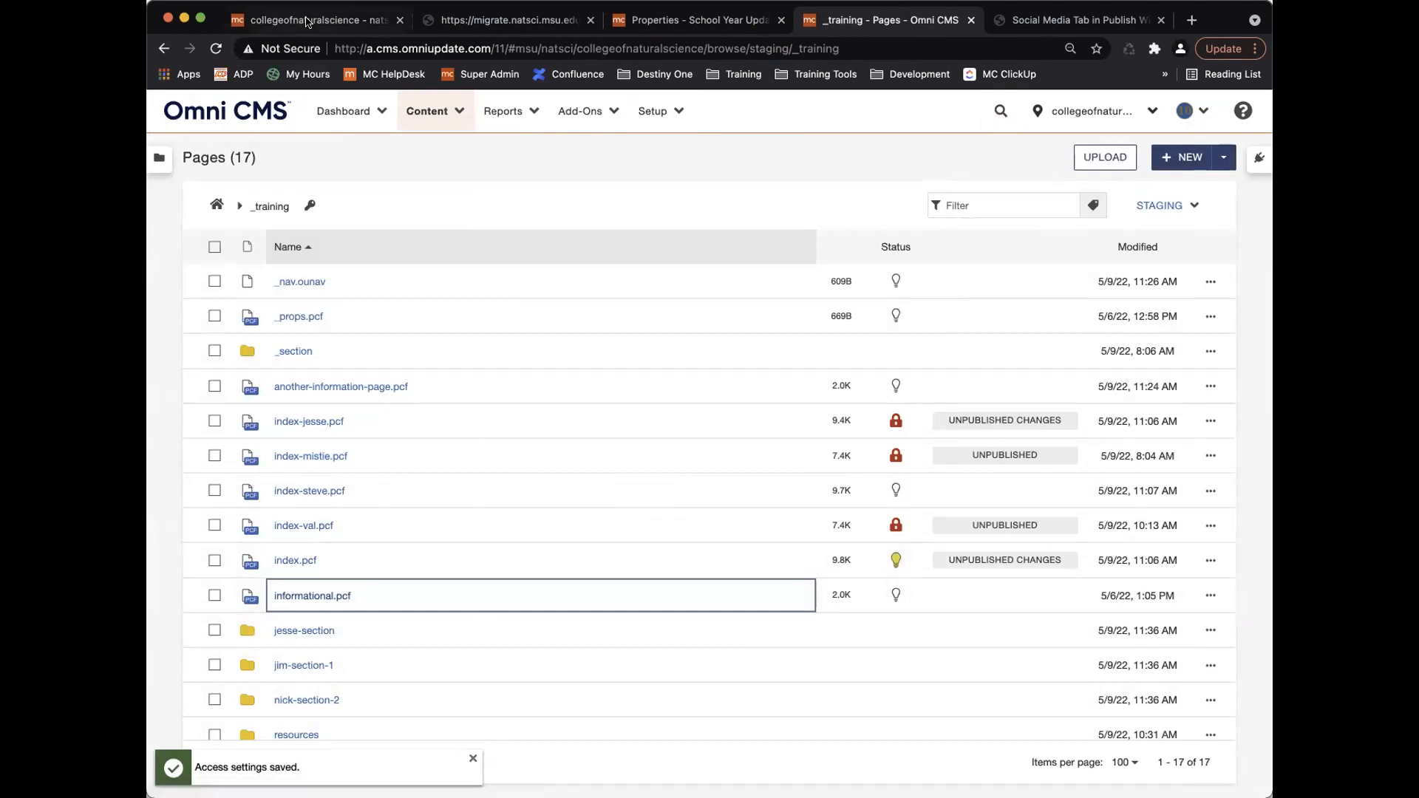
left_click(331, 20)
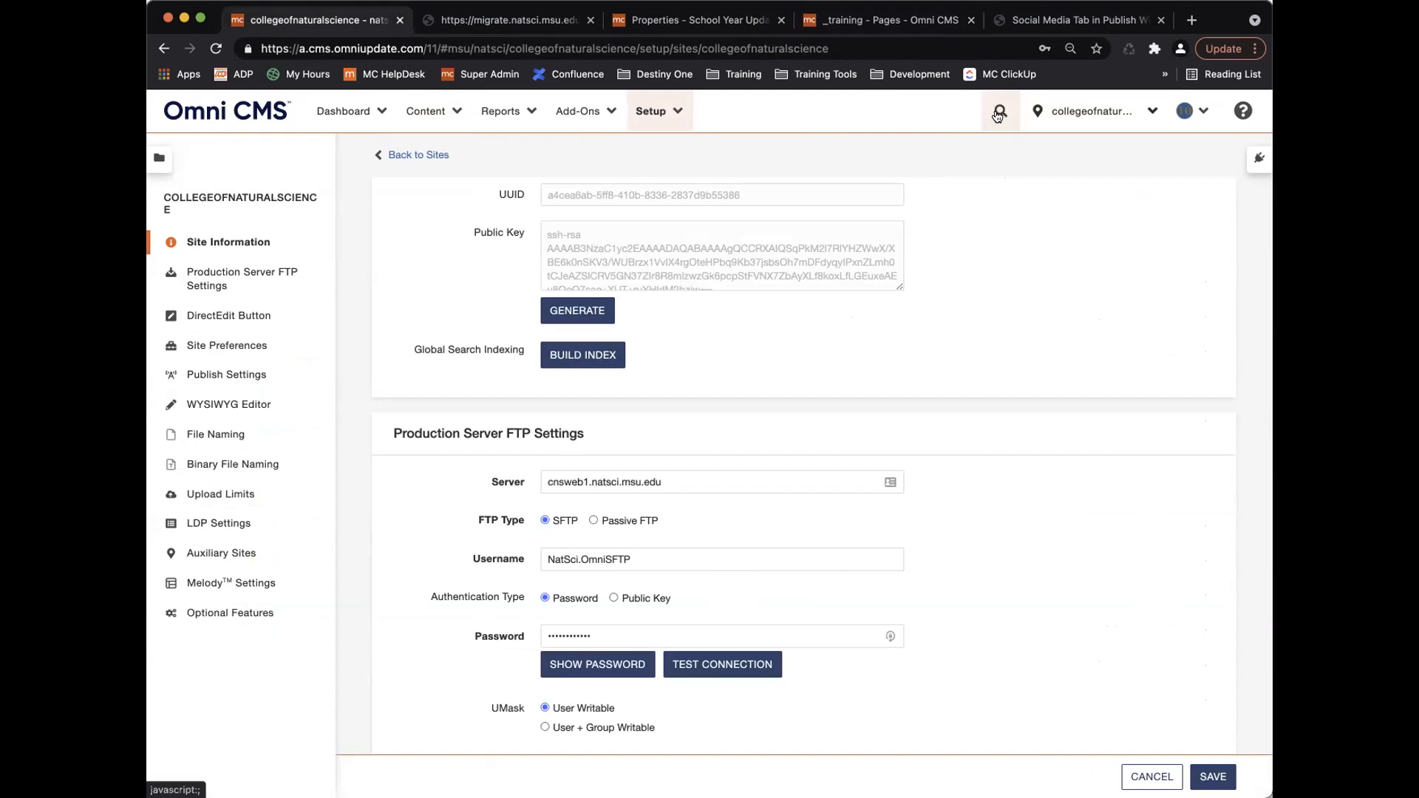
left_click(866, 21)
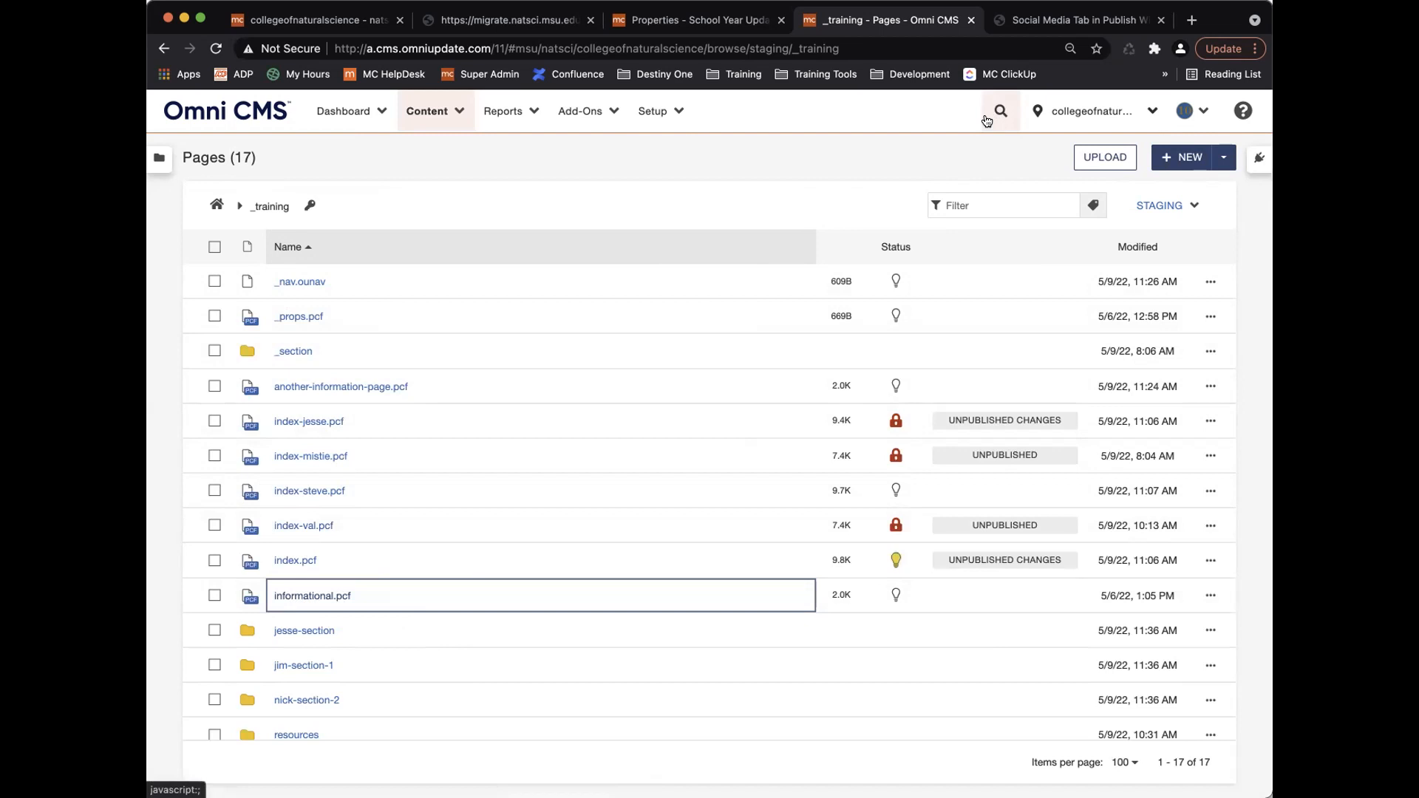
left_click(320, 21)
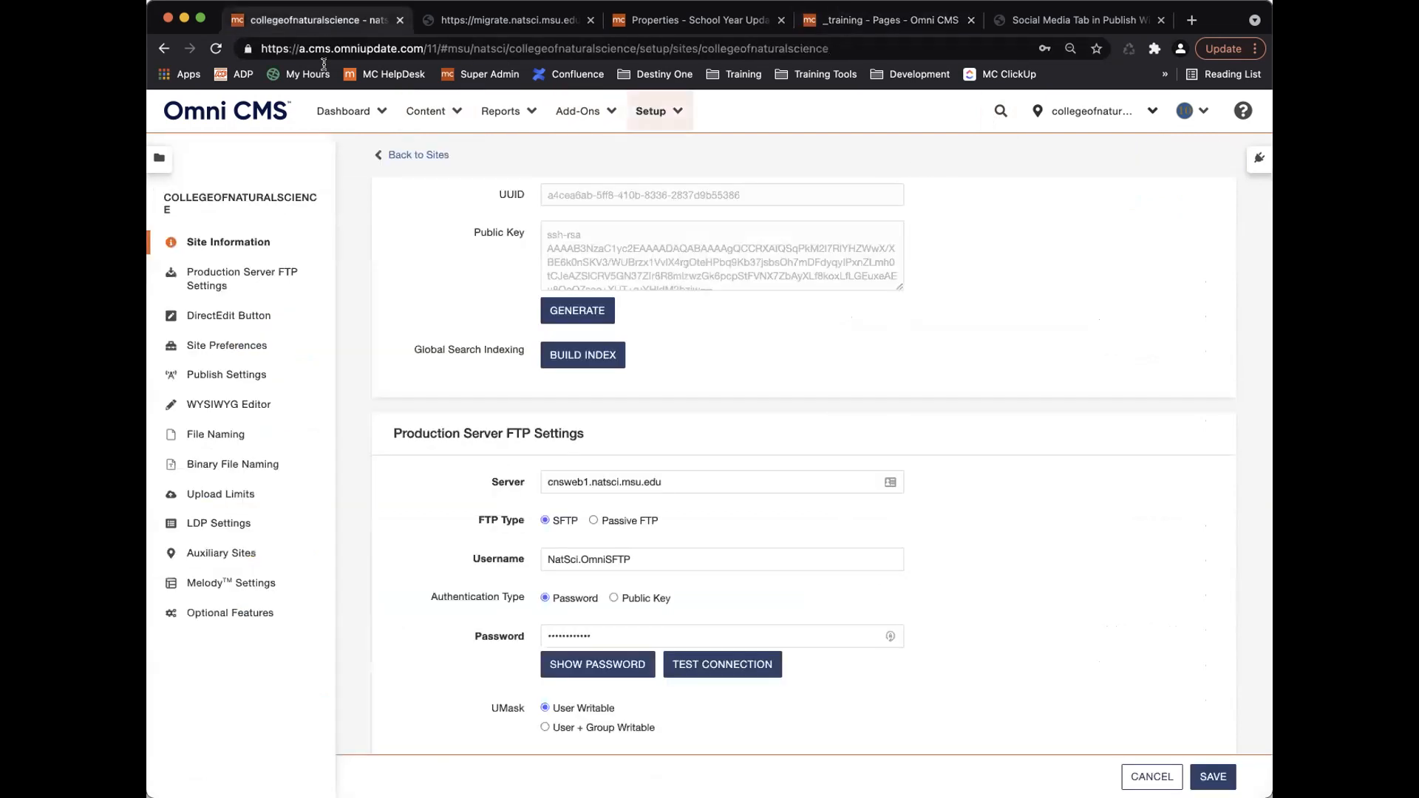
scroll(485, 462, "down", 3)
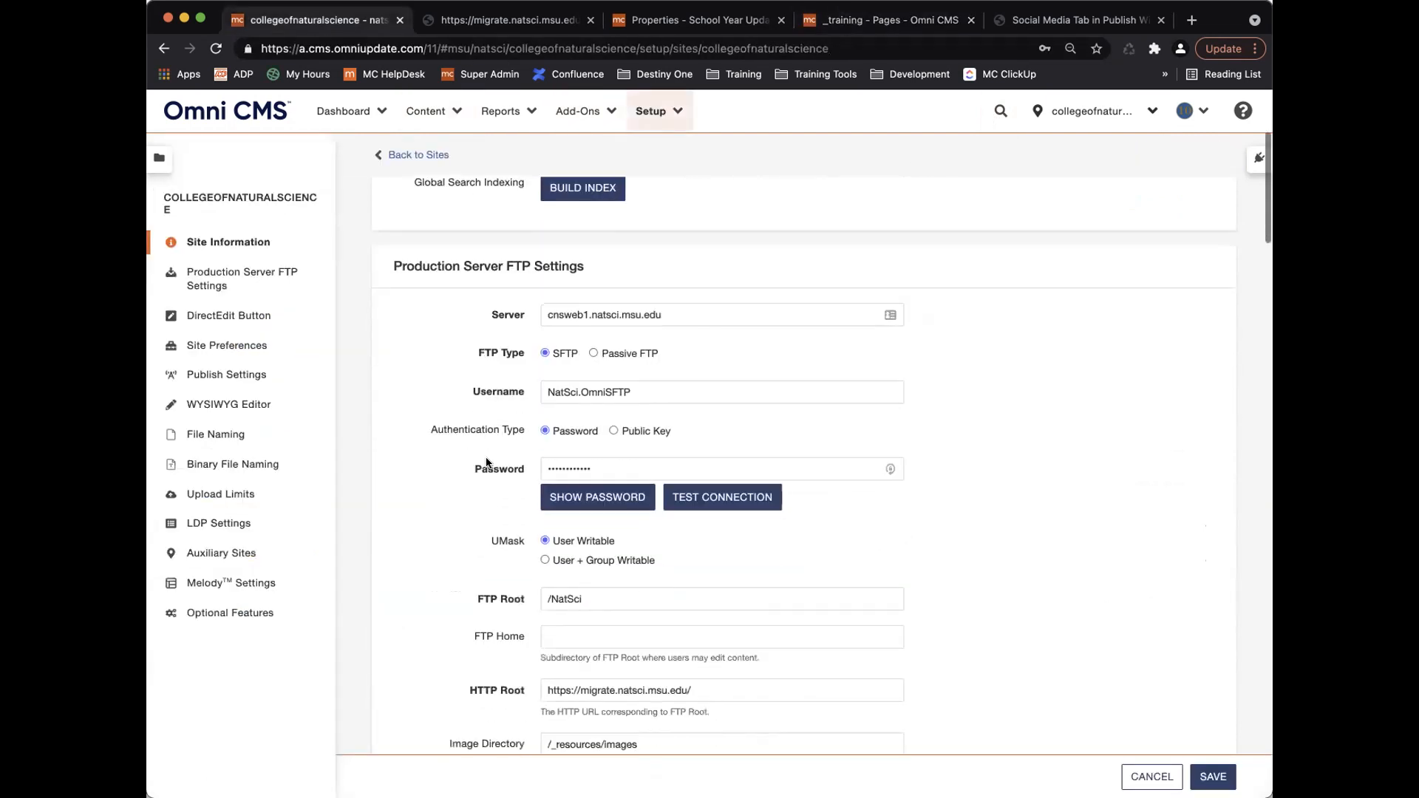
scroll(485, 462, "down", 1)
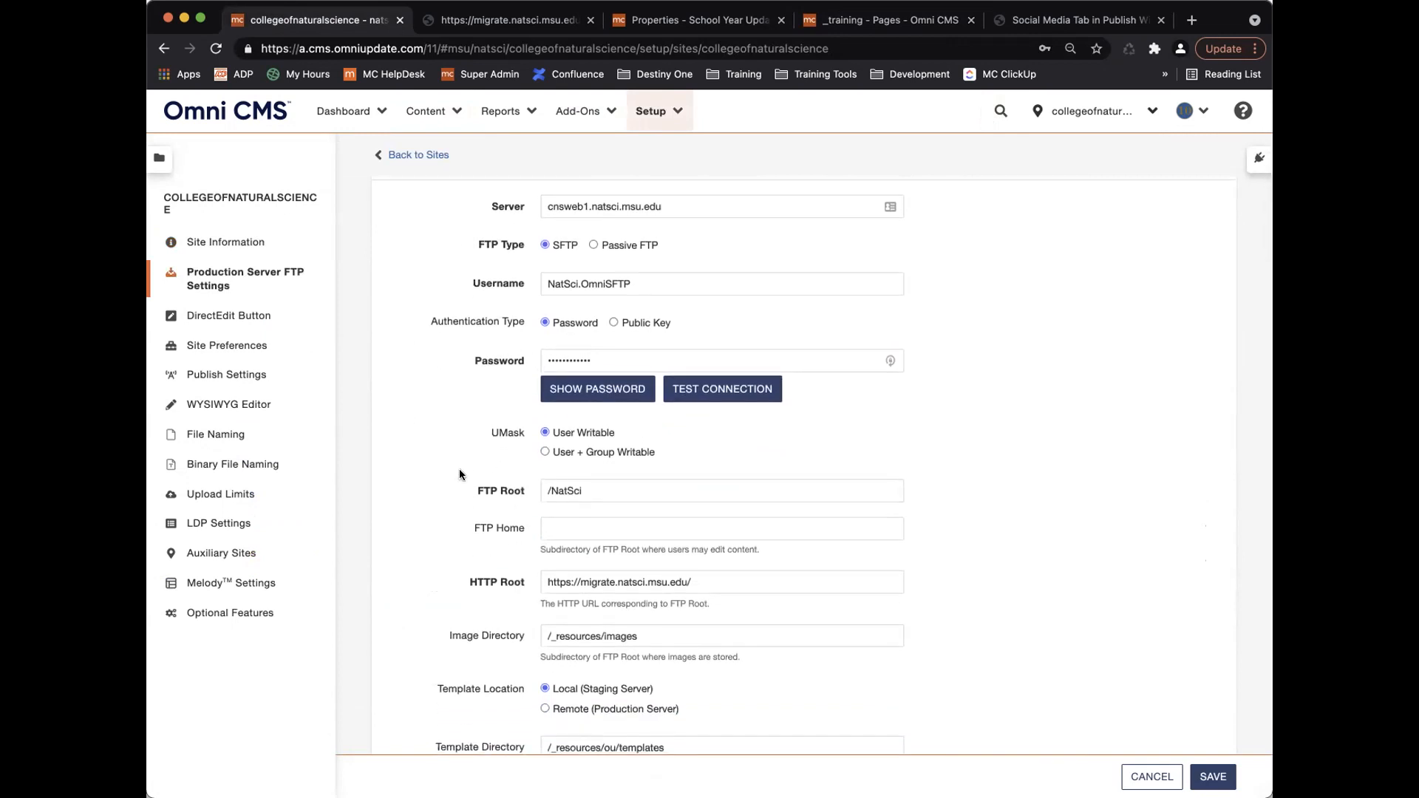
left_click(594, 363)
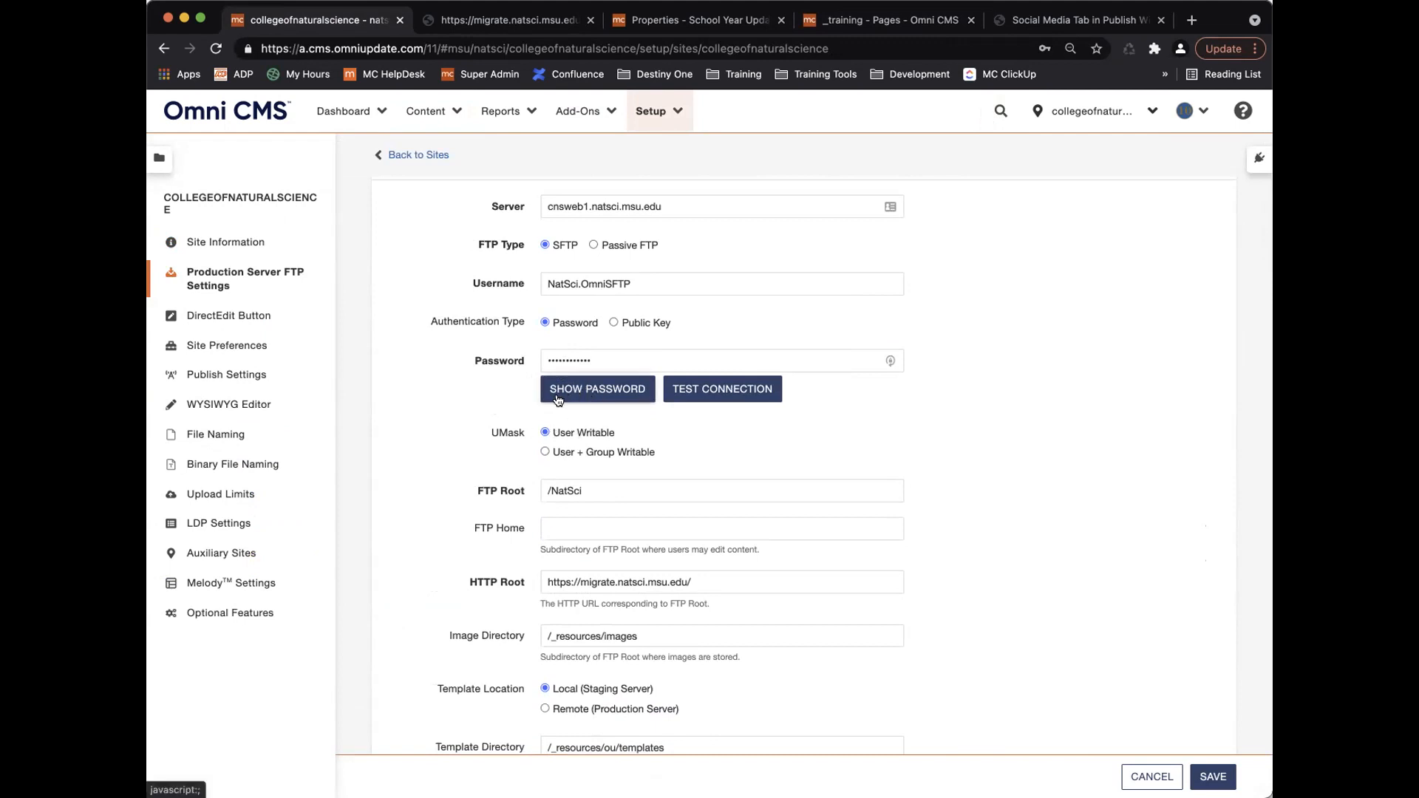
left_click(661, 120)
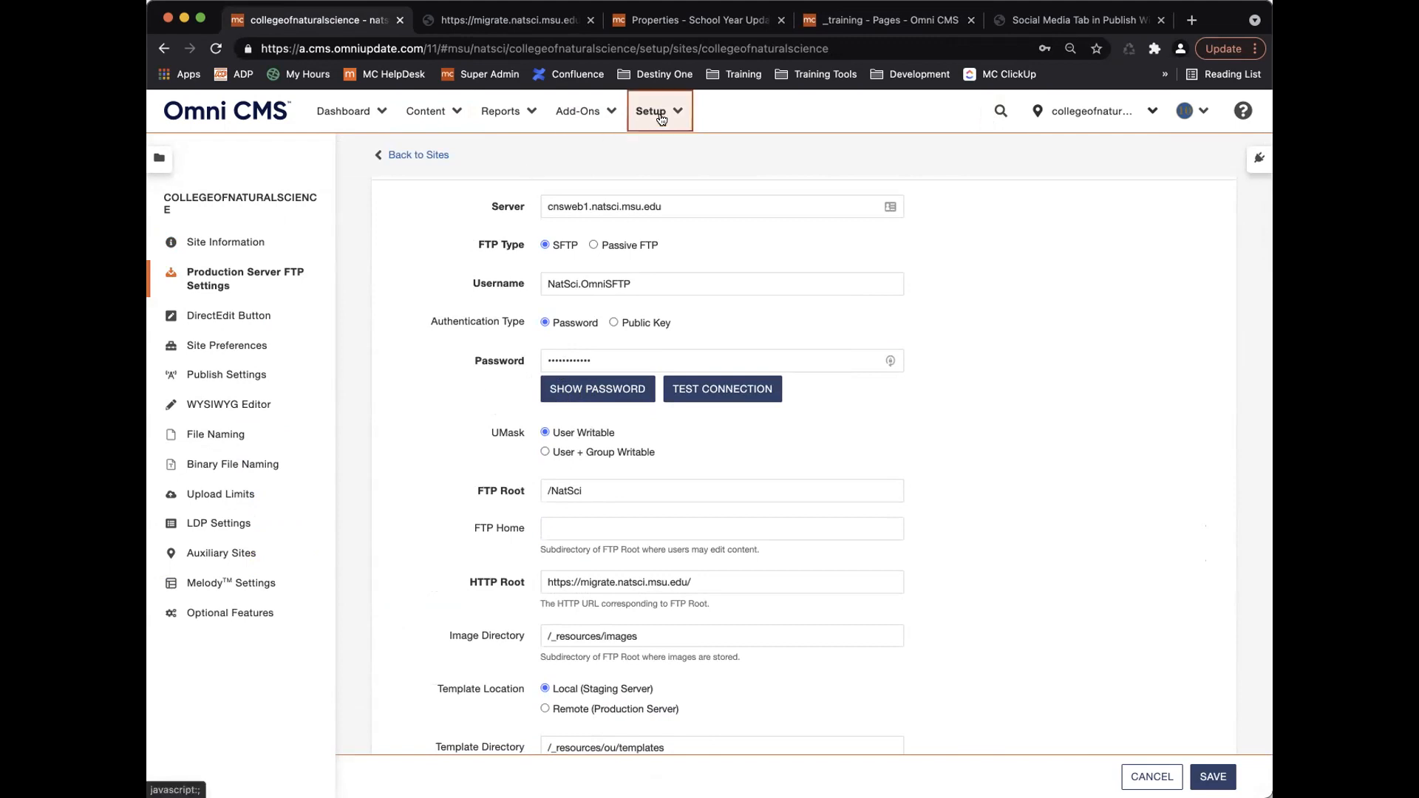
Review Setup > Account's Optional Features, including Reveal Site Password, then go to the Sites list.
left_click(675, 146)
scroll(631, 455, "down", 20)
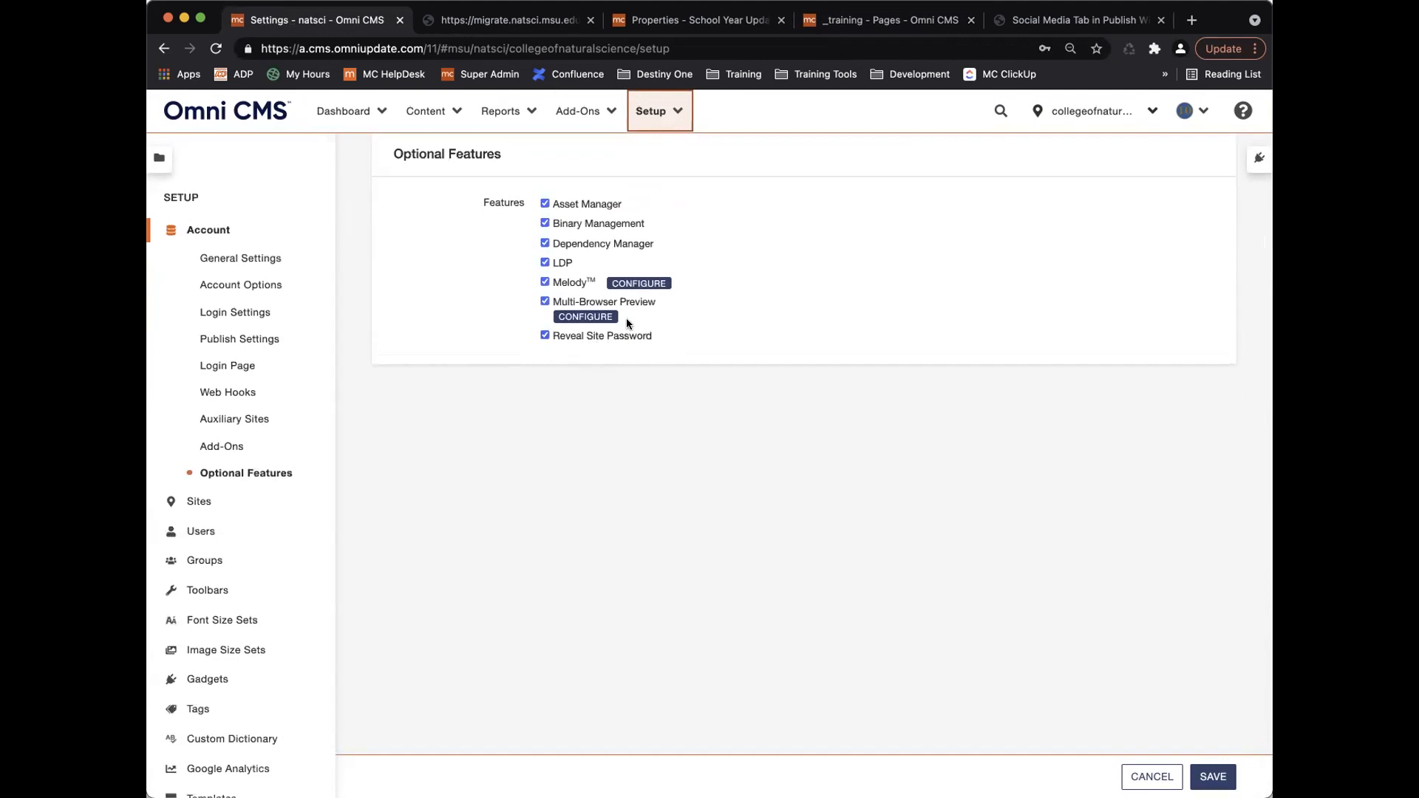
left_click(214, 501)
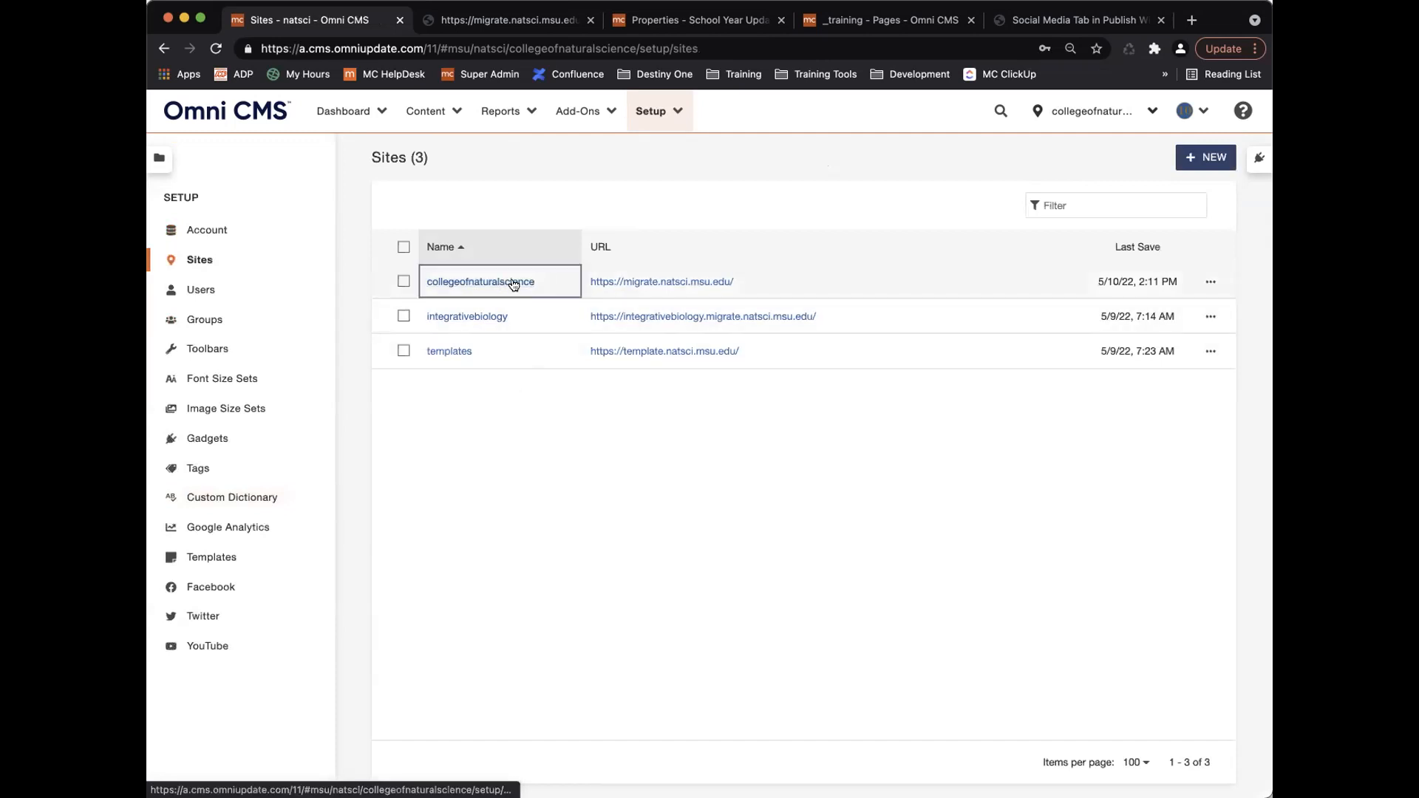
Reopen collegeofnaturalscience settings and scroll through the Production Server FTP and DirectEdit Button sections.
left_click(514, 282)
scroll(485, 583, "down", 7)
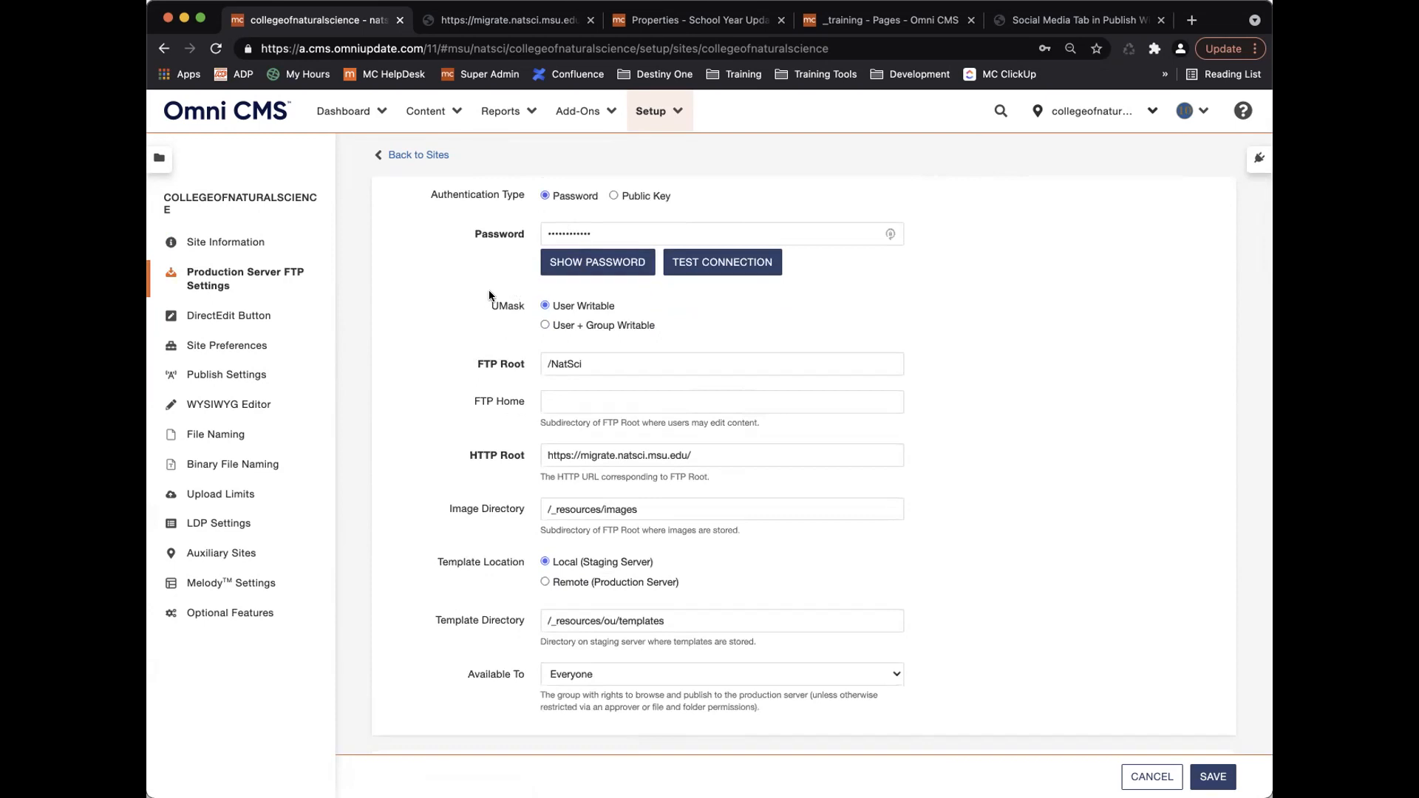
scroll(489, 289, "up", 2)
scroll(478, 305, "up", 1)
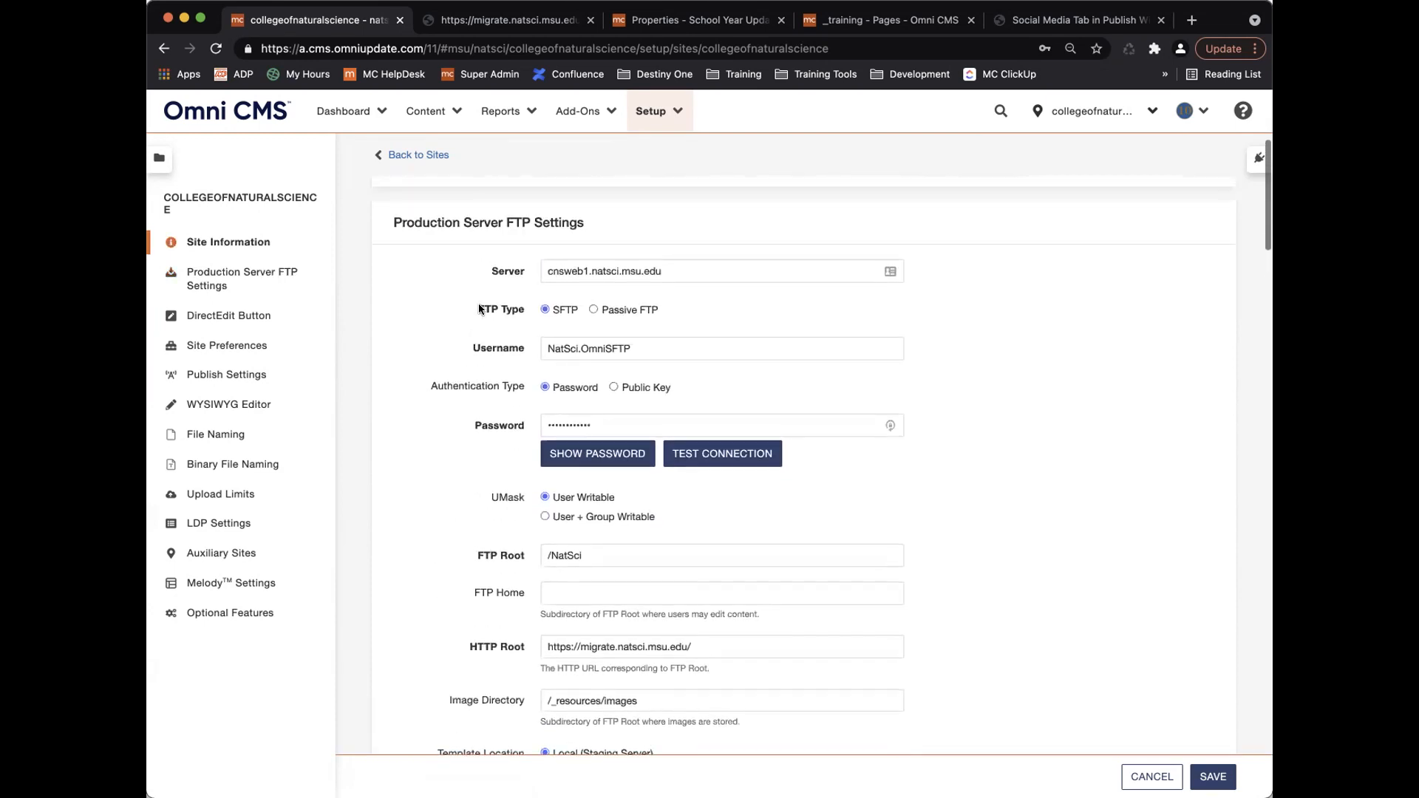
scroll(478, 305, "down", 1)
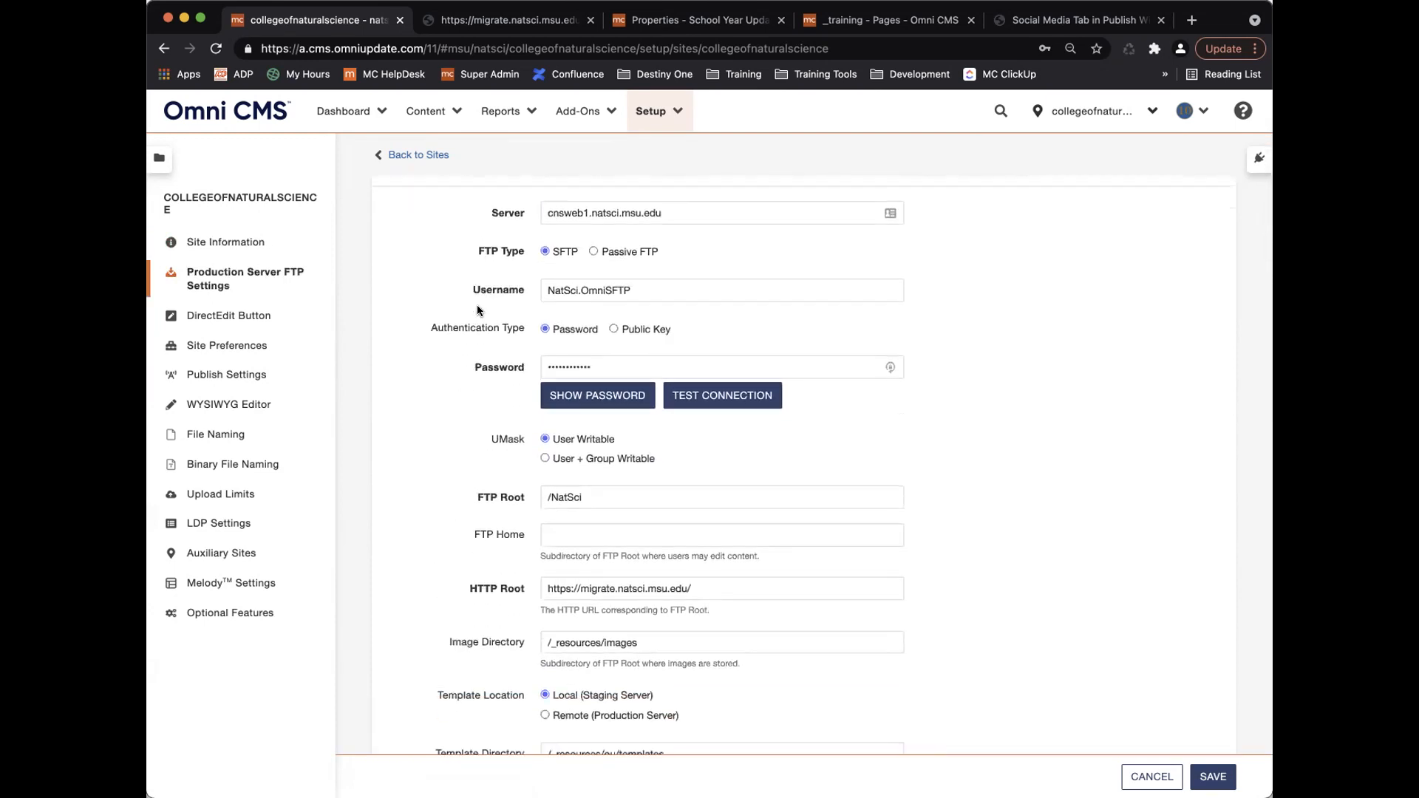
scroll(481, 307, "down", 2)
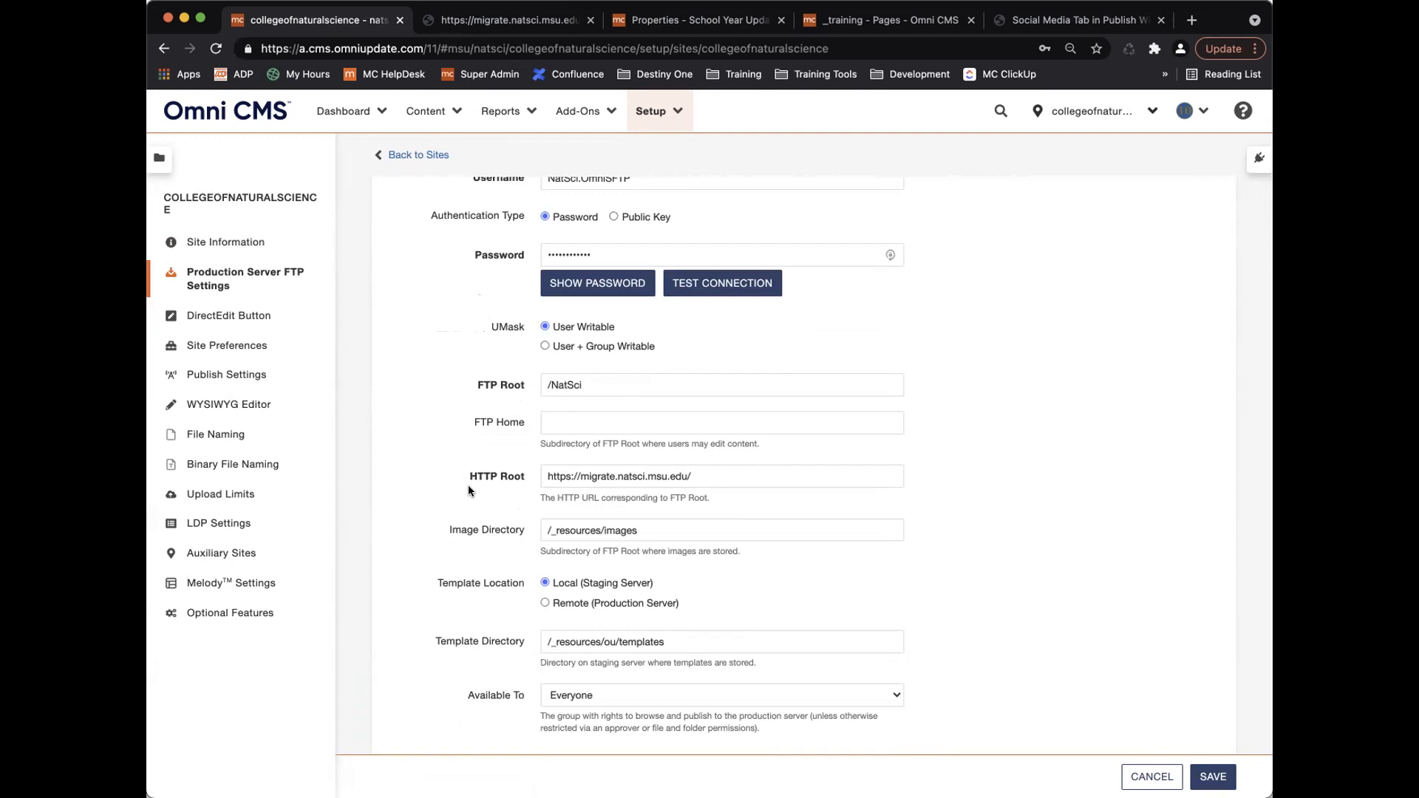
scroll(507, 503, "down", 4)
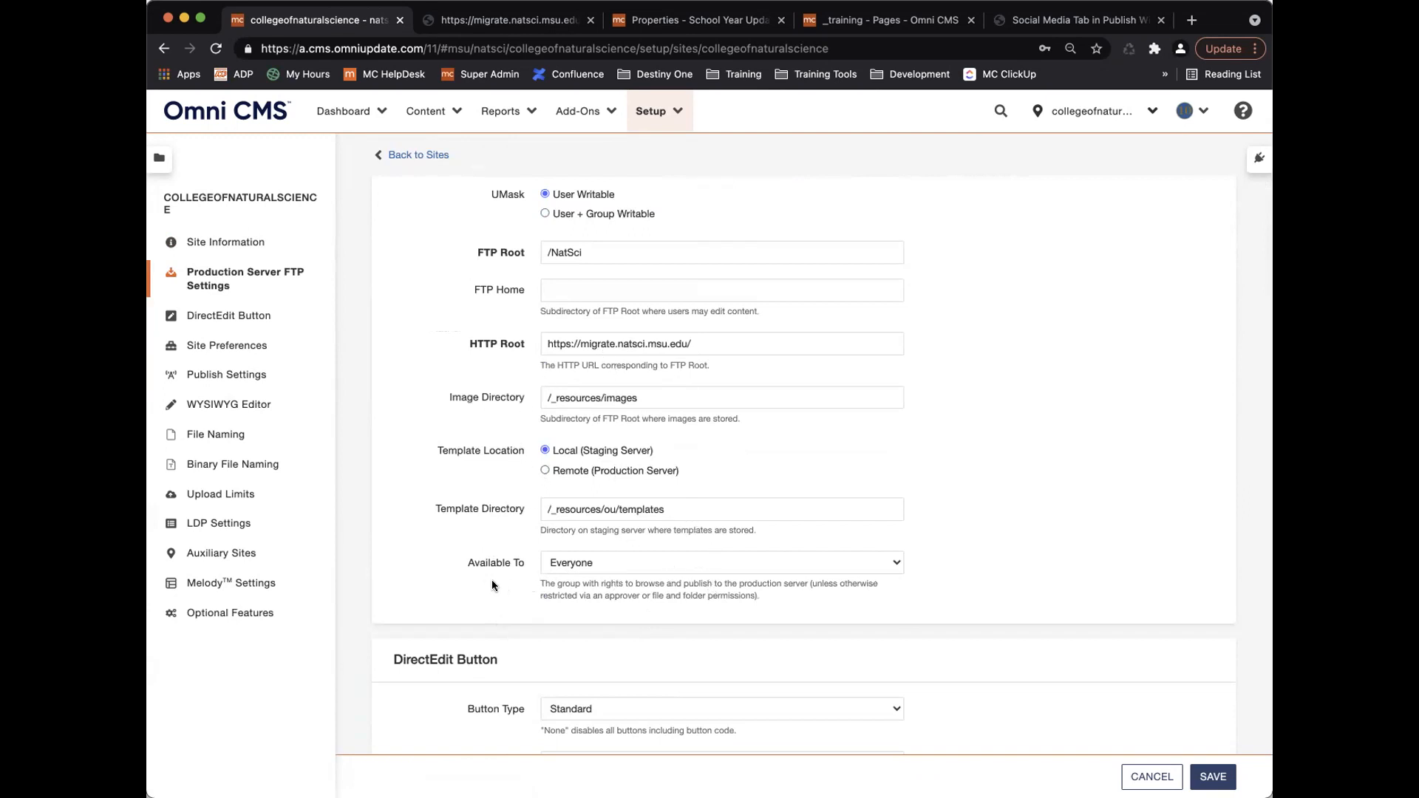
scroll(491, 579, "down", 1)
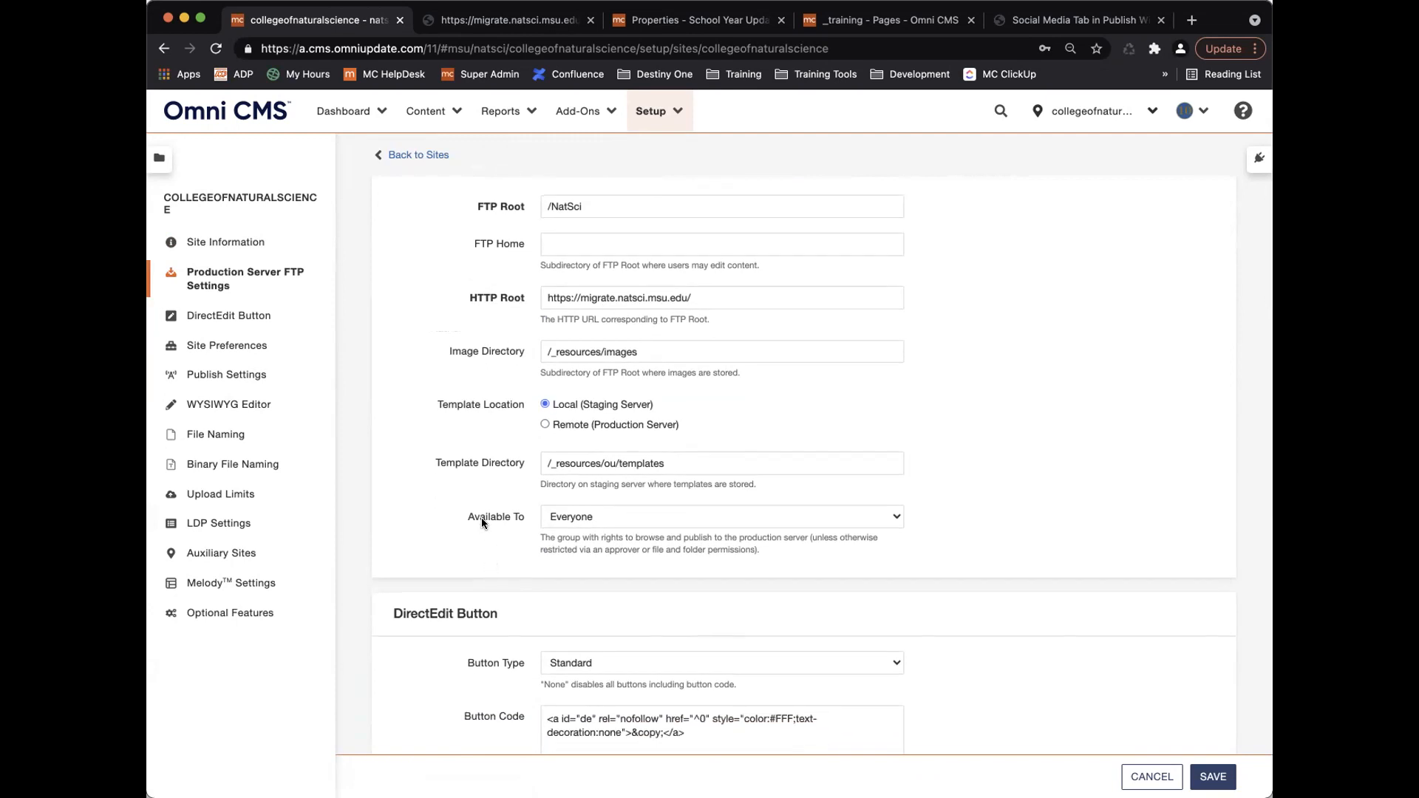
scroll(481, 519, "up", 5)
scroll(490, 508, "up", 5)
scroll(499, 498, "down", 8)
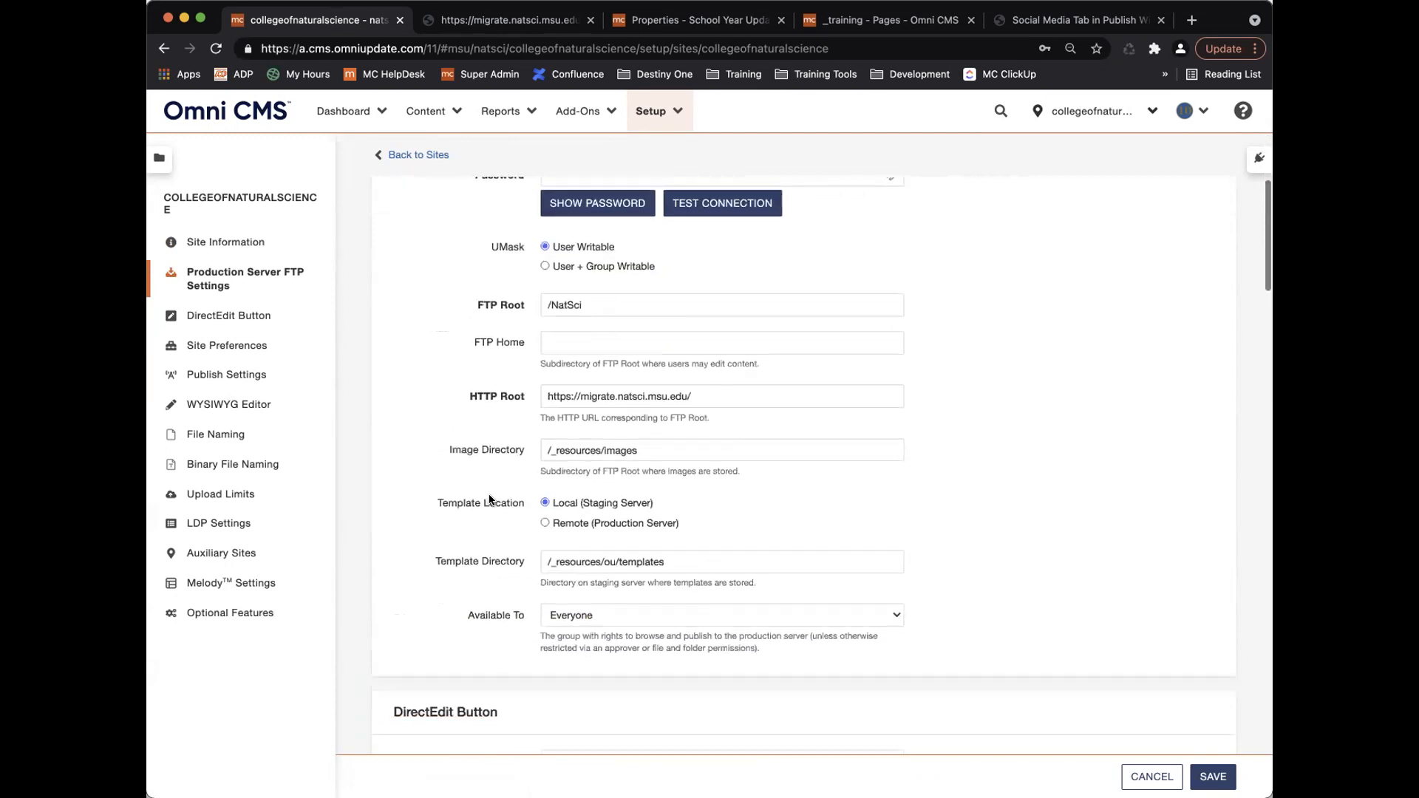
scroll(489, 500, "down", 2)
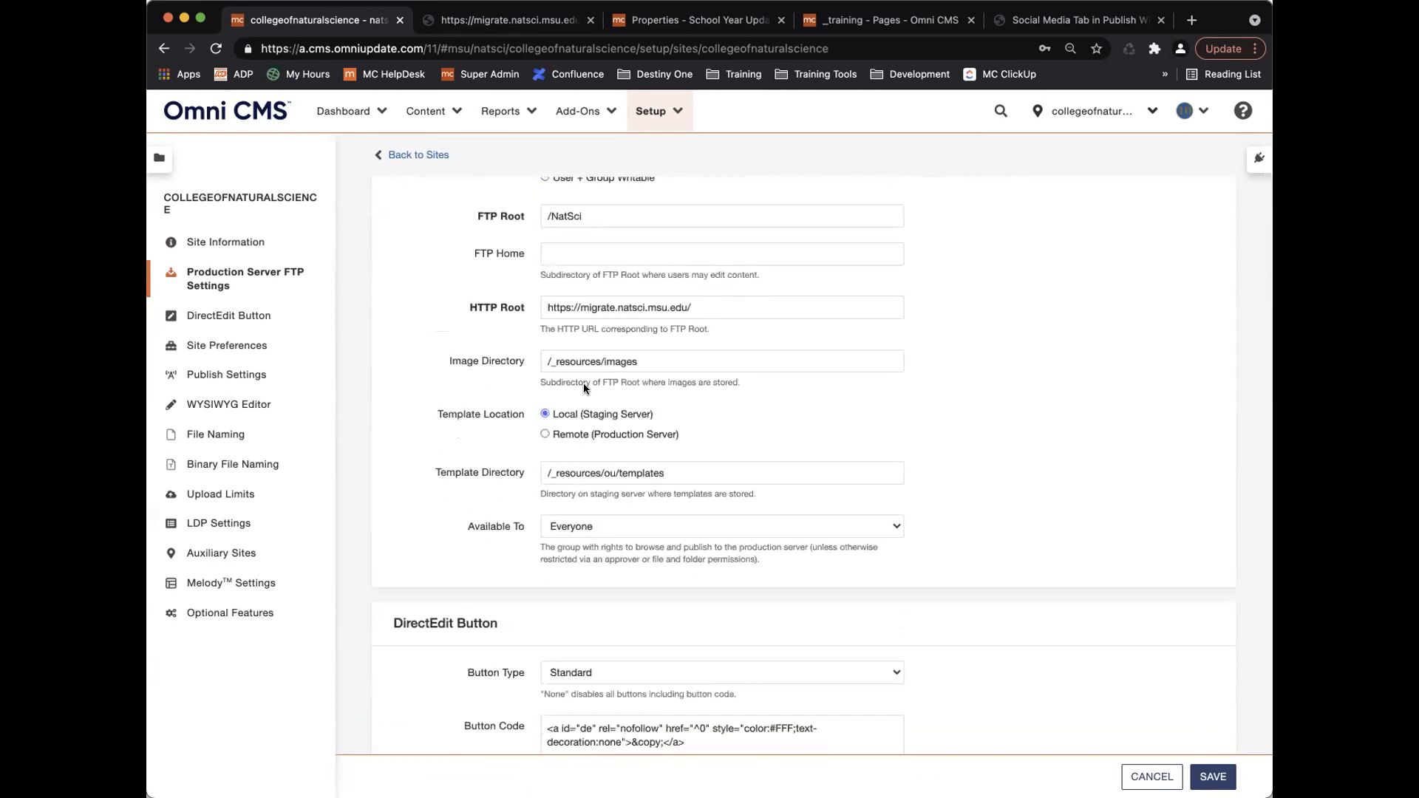
Keep the production server Available To Everyone and review its FTP settings, including Image Directory /_resources/images.
left_click(613, 526)
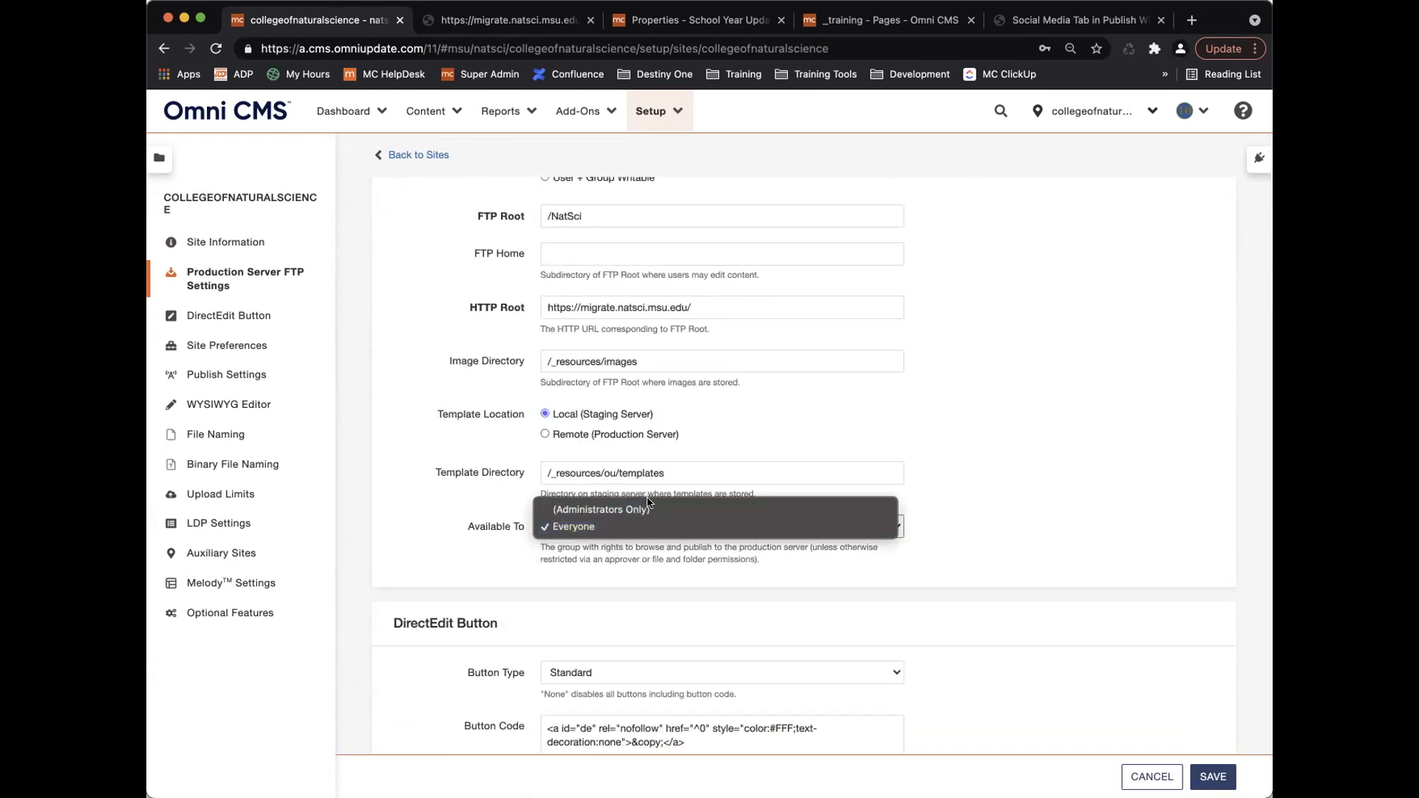
left_click(573, 528)
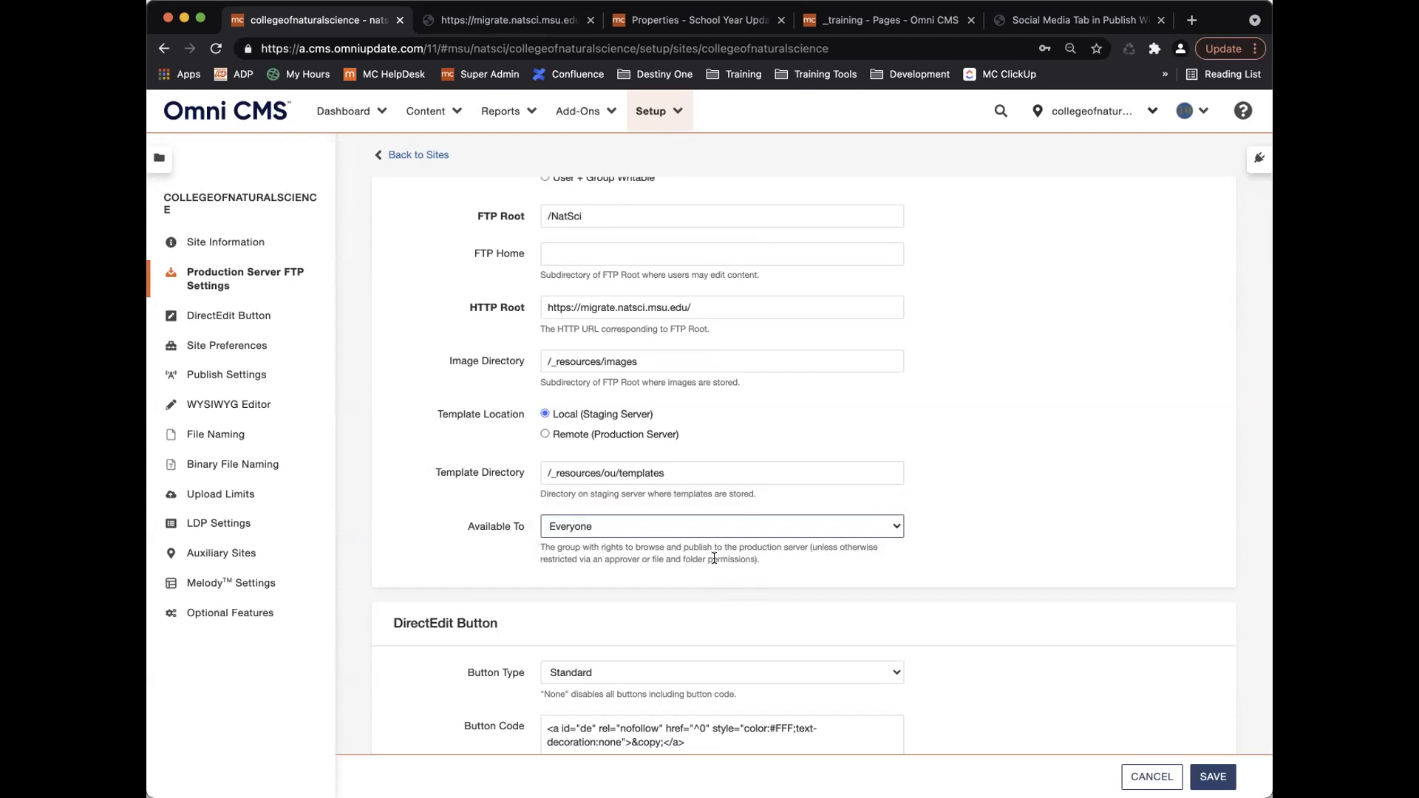
scroll(713, 558, "up", 3)
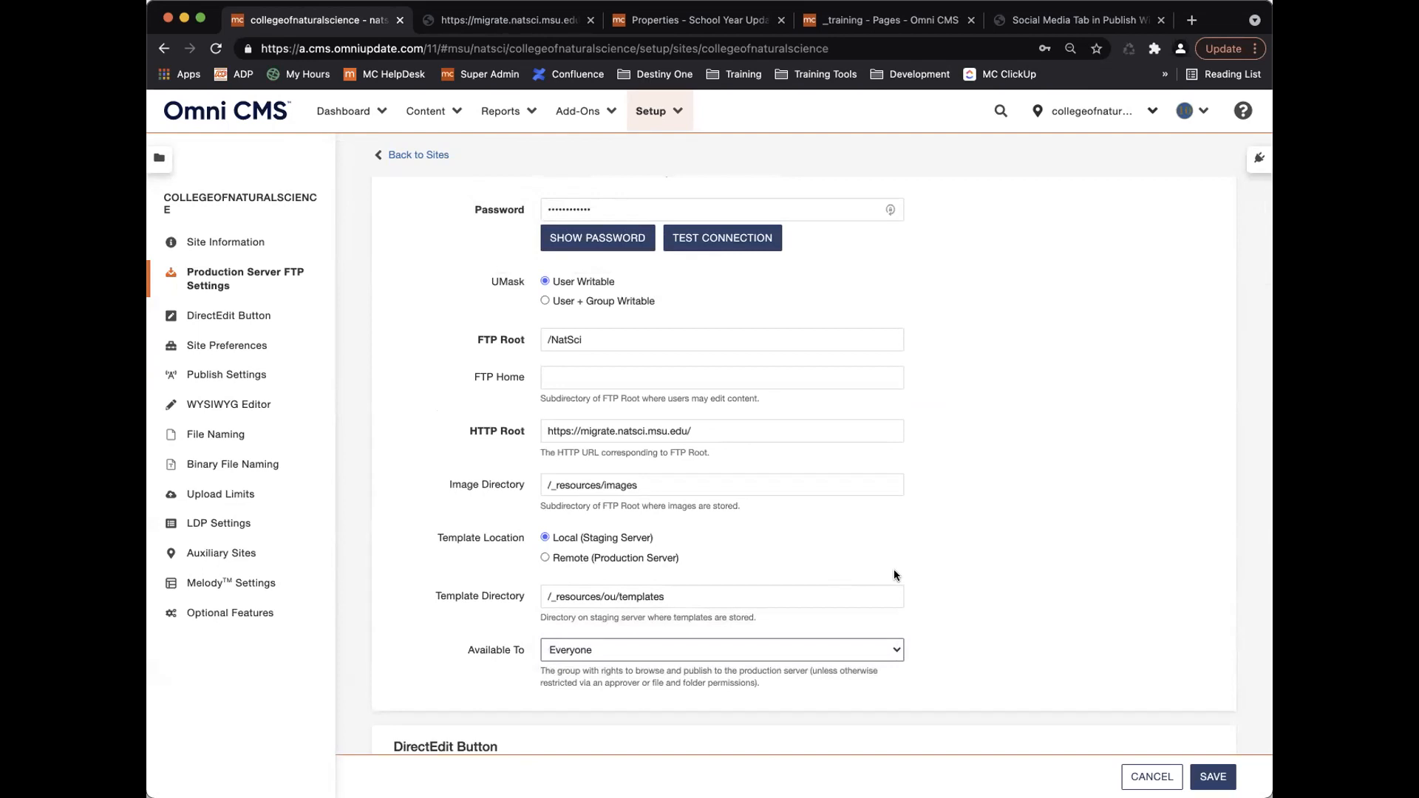
scroll(894, 574, "up", 5)
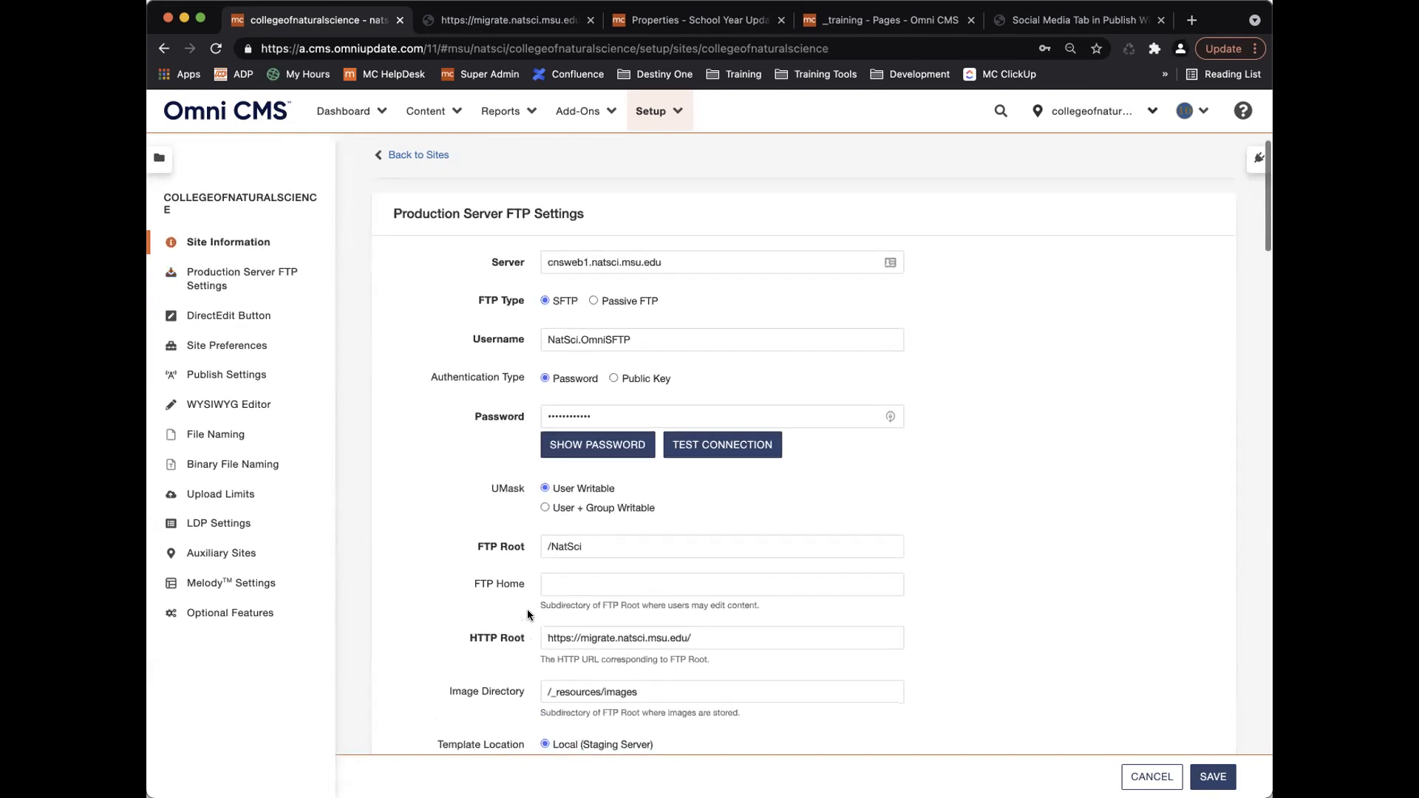
scroll(529, 615, "down", 1)
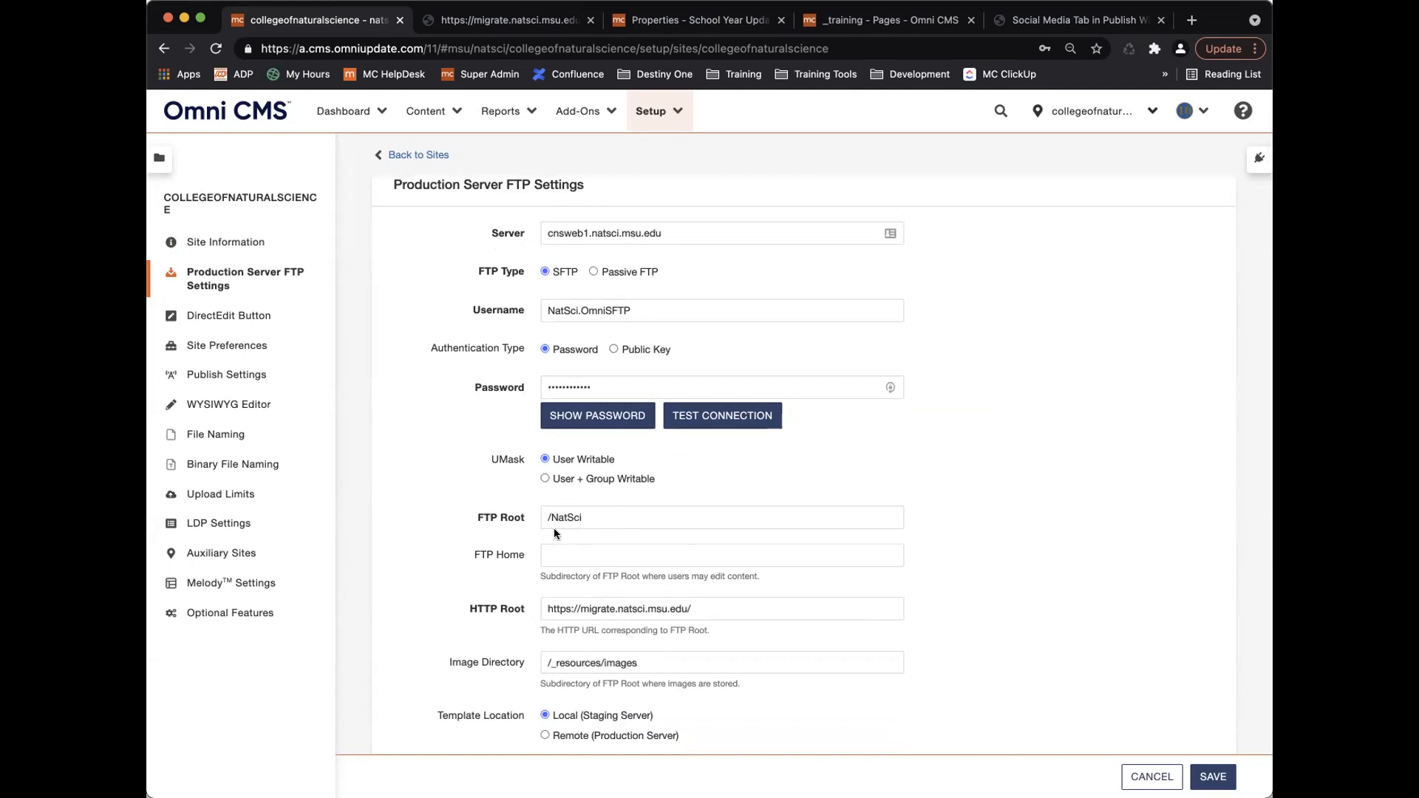
scroll(621, 532, "up", 1)
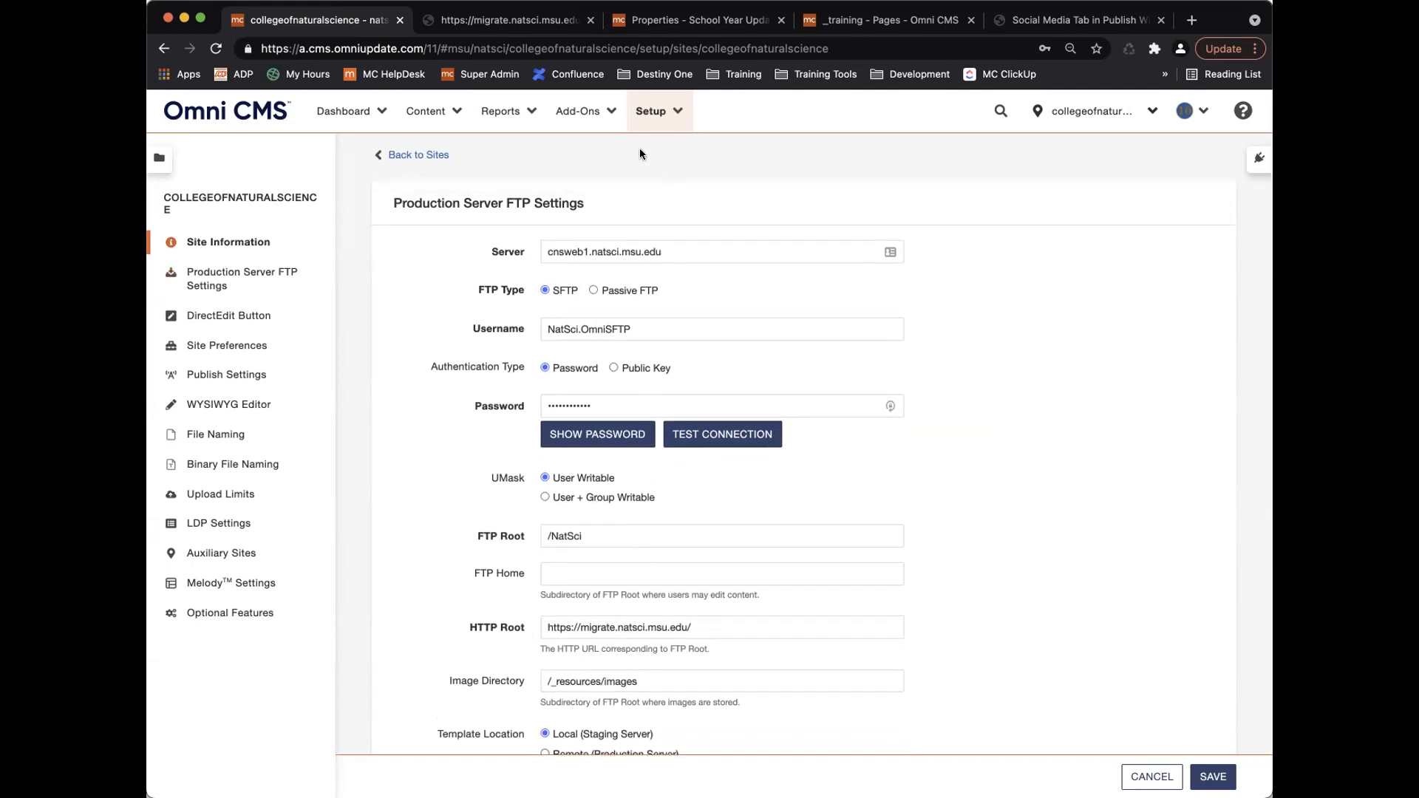
Compare integrativebiology's production FTP settings, FTP Root /IntegrativeBiology, then return to the Sites list.
left_click(407, 155)
left_click(457, 317)
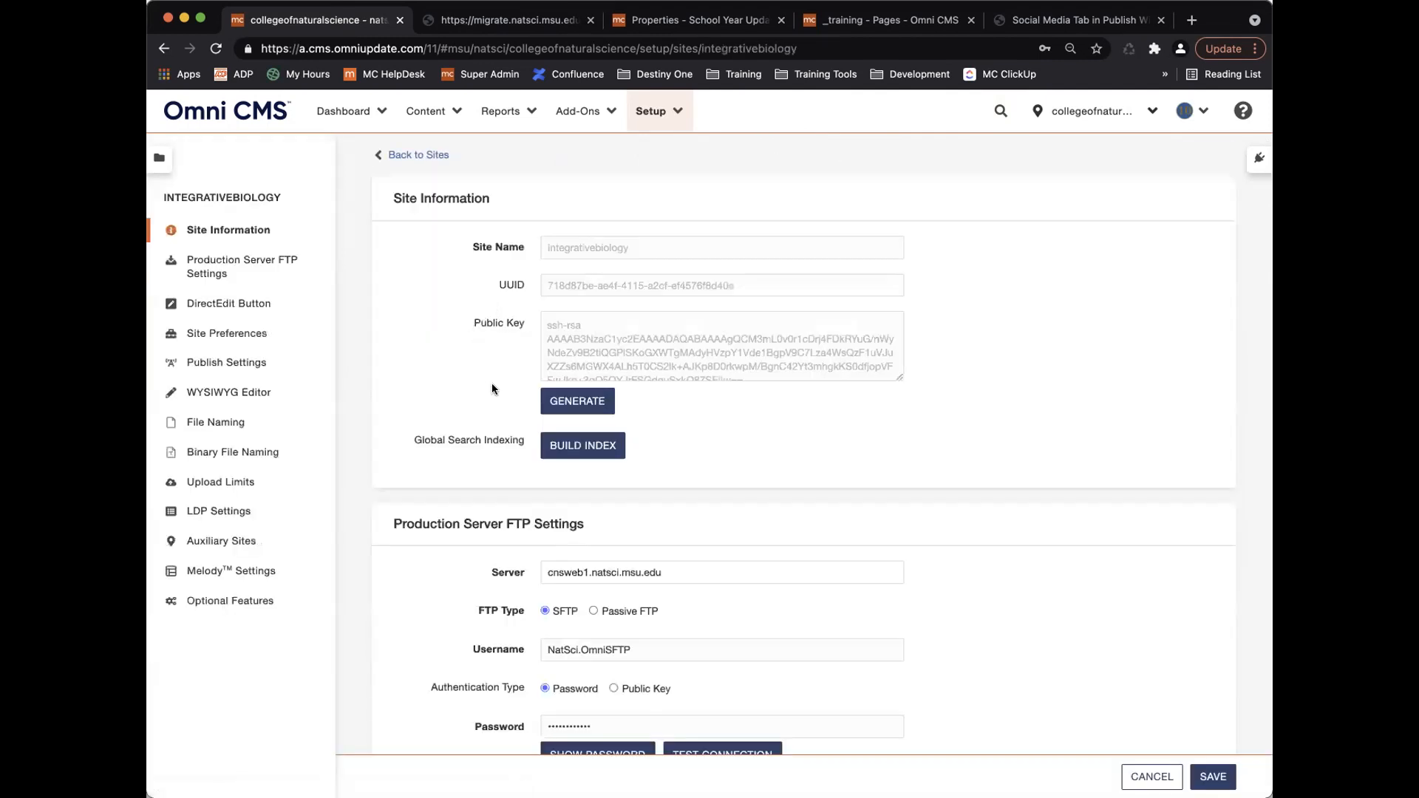
scroll(494, 390, "down", 5)
scroll(495, 390, "up", 1)
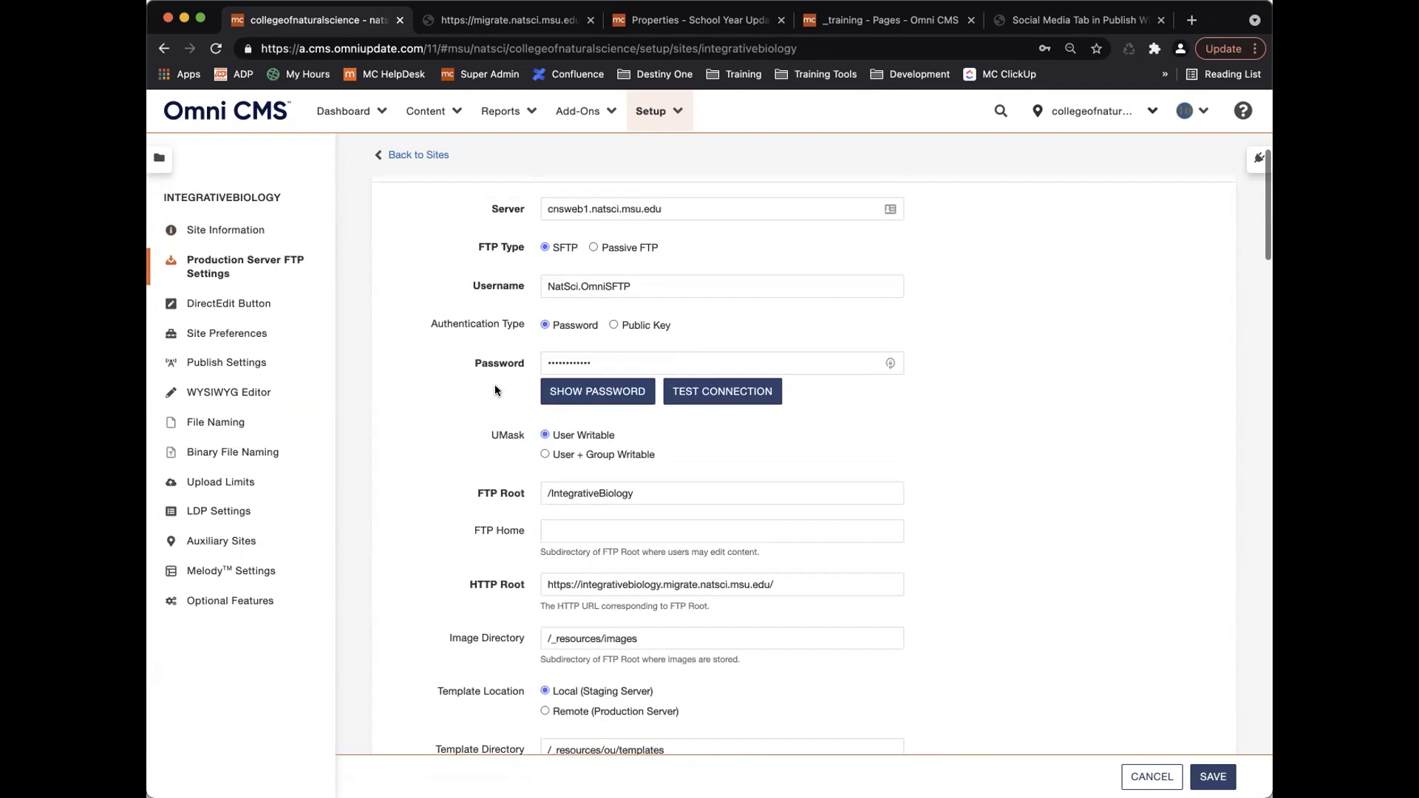
scroll(526, 411, "down", 2)
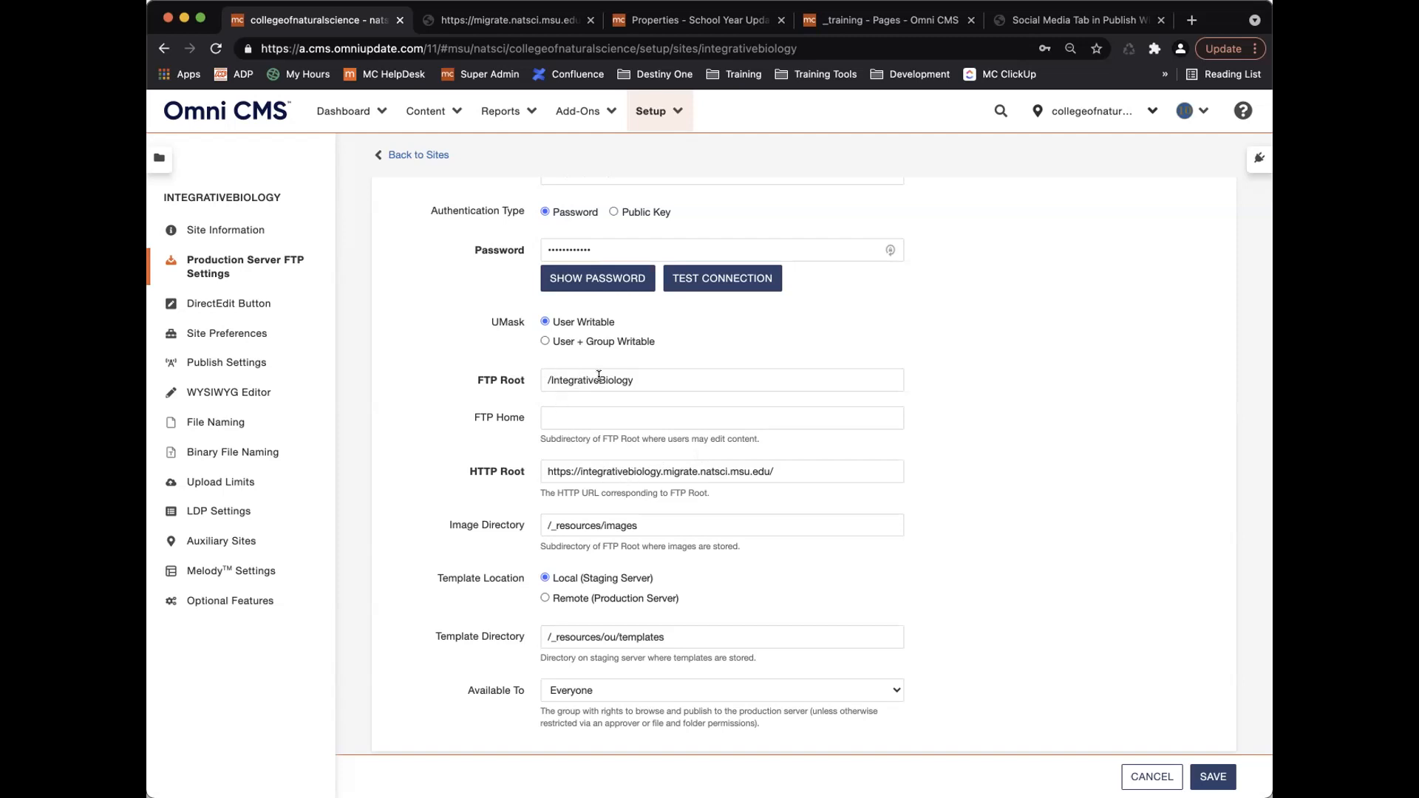
scroll(592, 381, "up", 3)
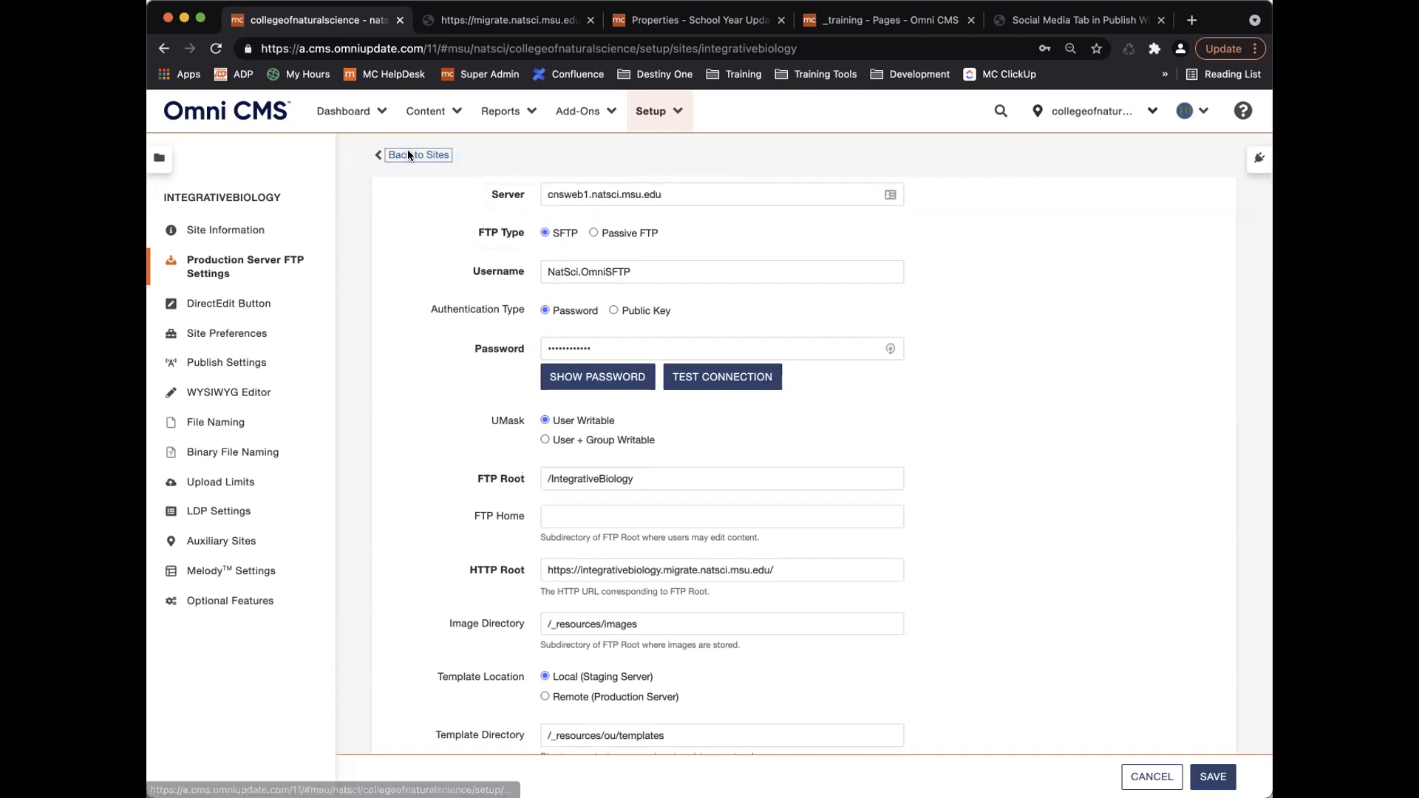
left_click(408, 153)
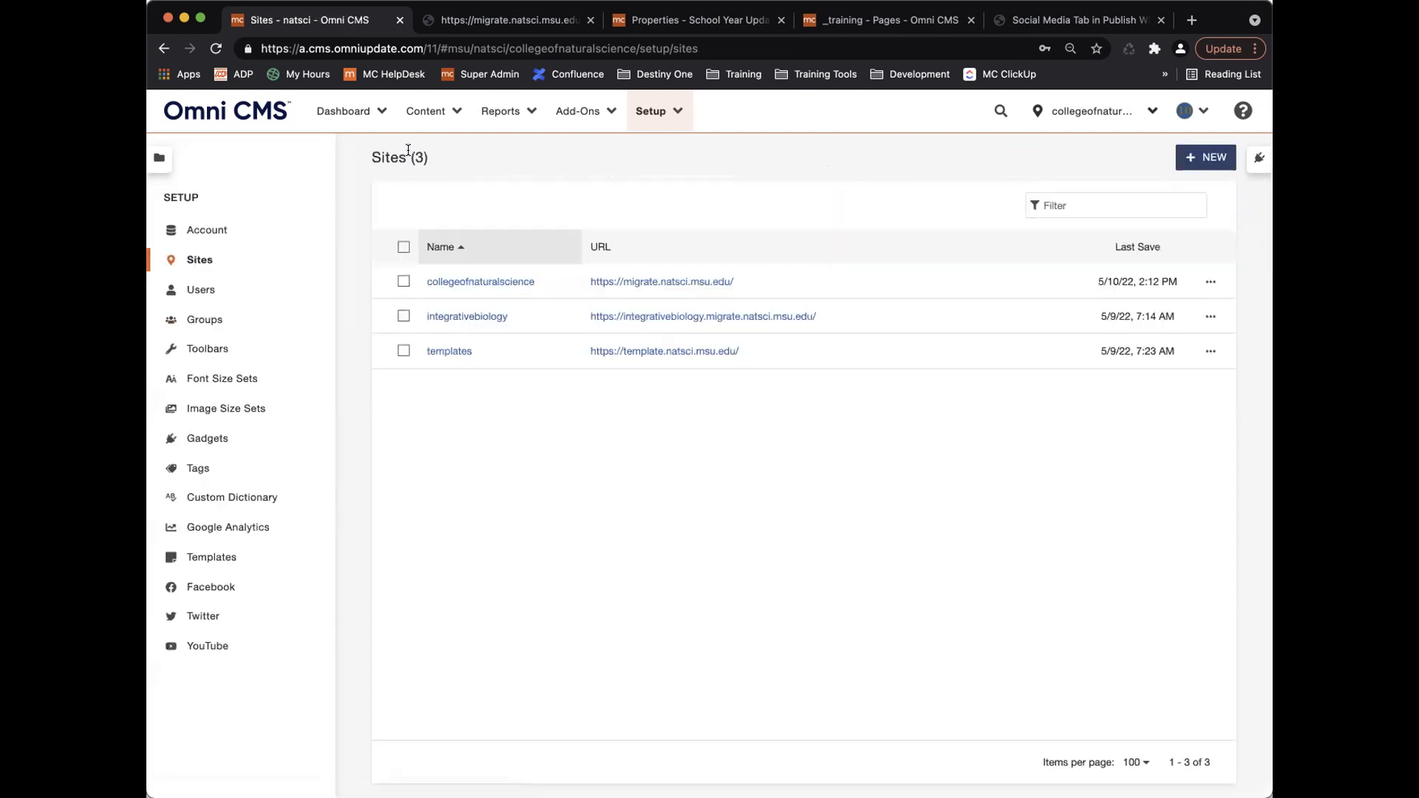
Reopen collegeofnaturalscience settings and scroll to Site Preferences, showing Recycle Bin /recycle_bin and Local Assets Group.
left_click(498, 284)
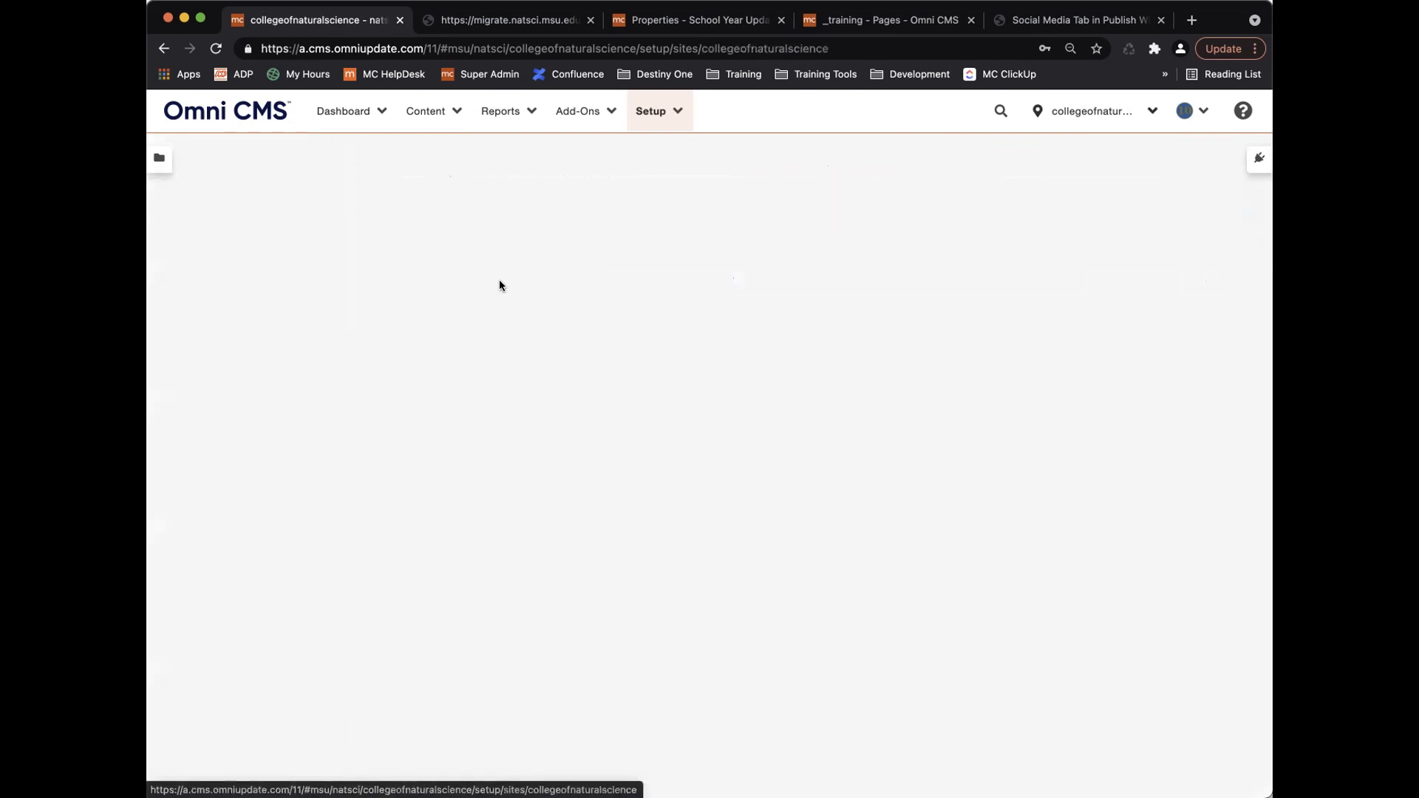
scroll(493, 419, "down", 6)
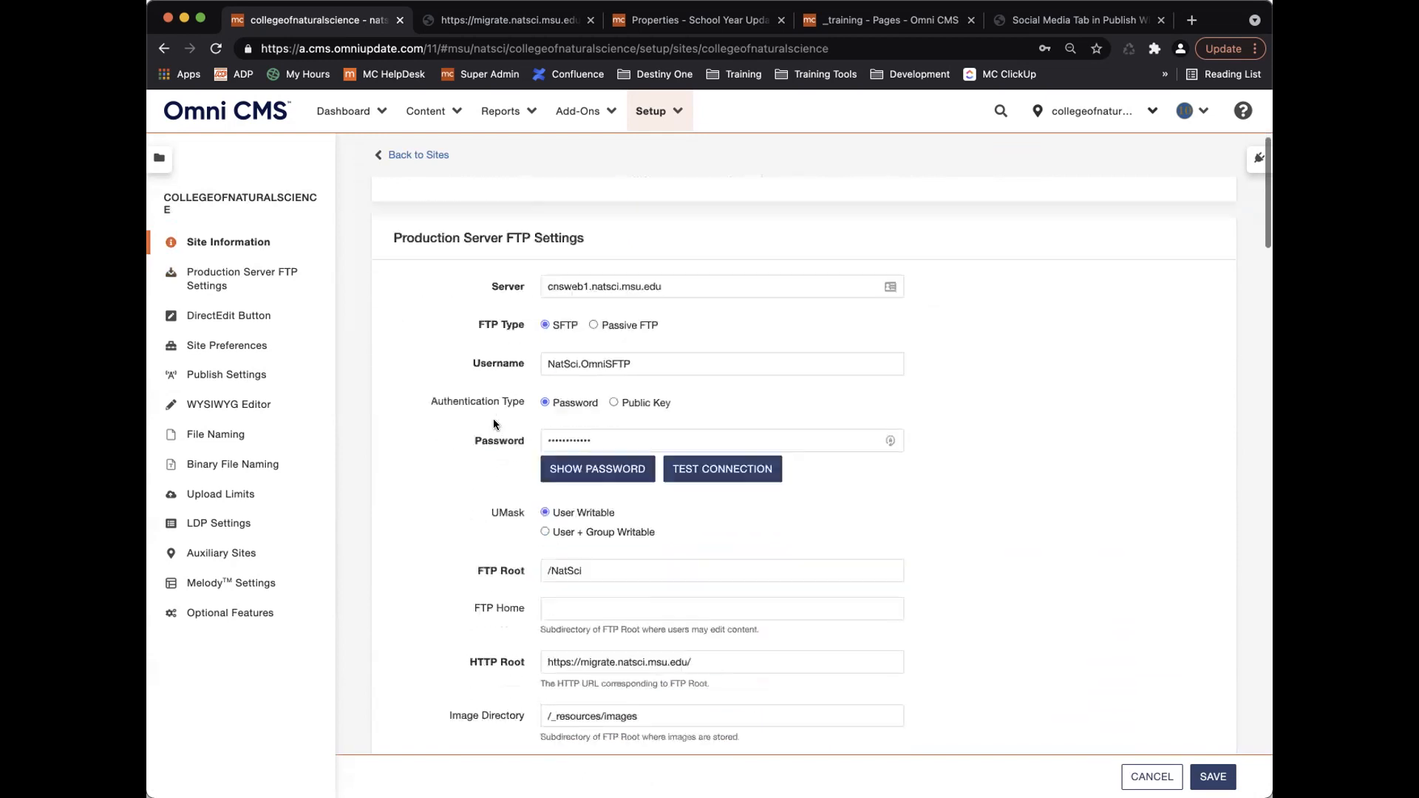
scroll(493, 422, "down", 5)
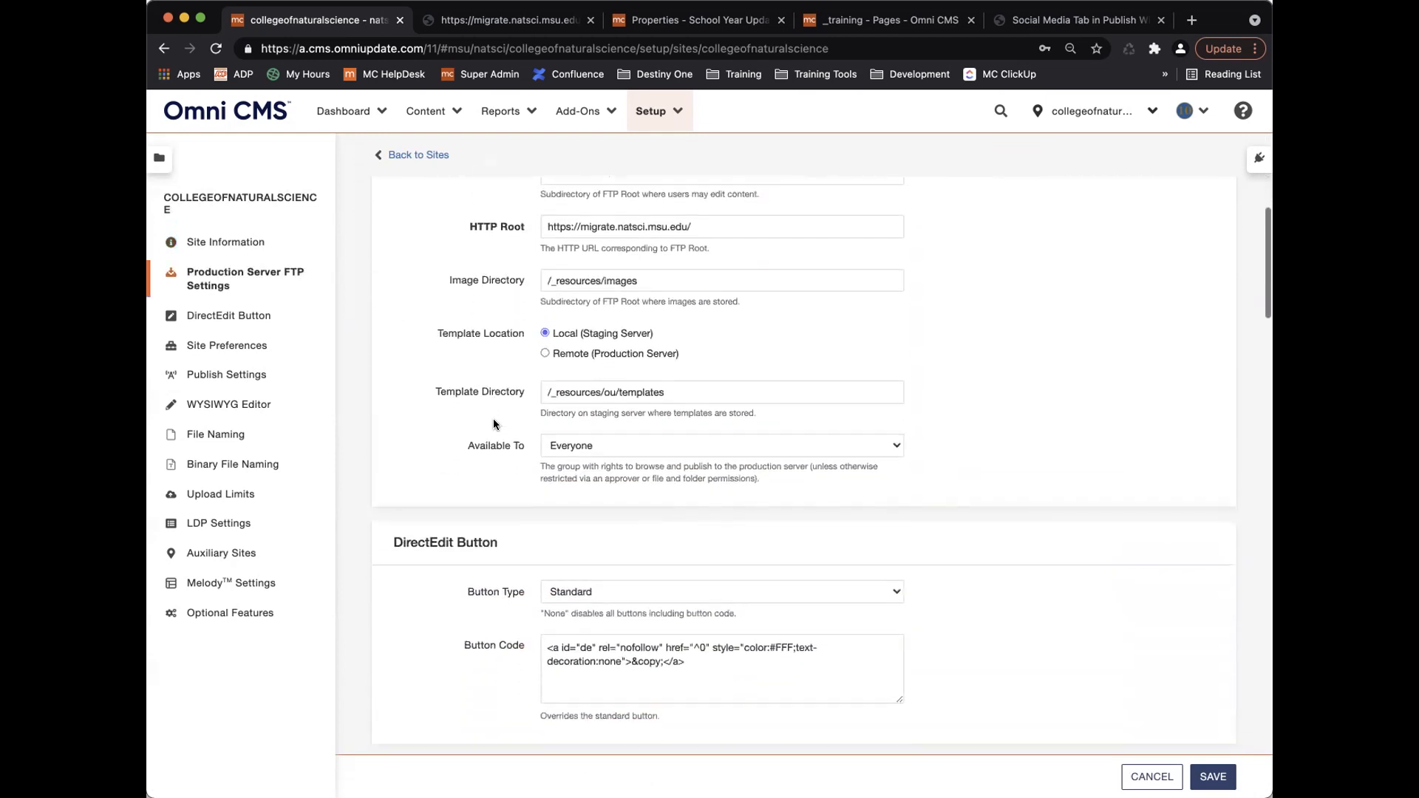
scroll(494, 423, "down", 3)
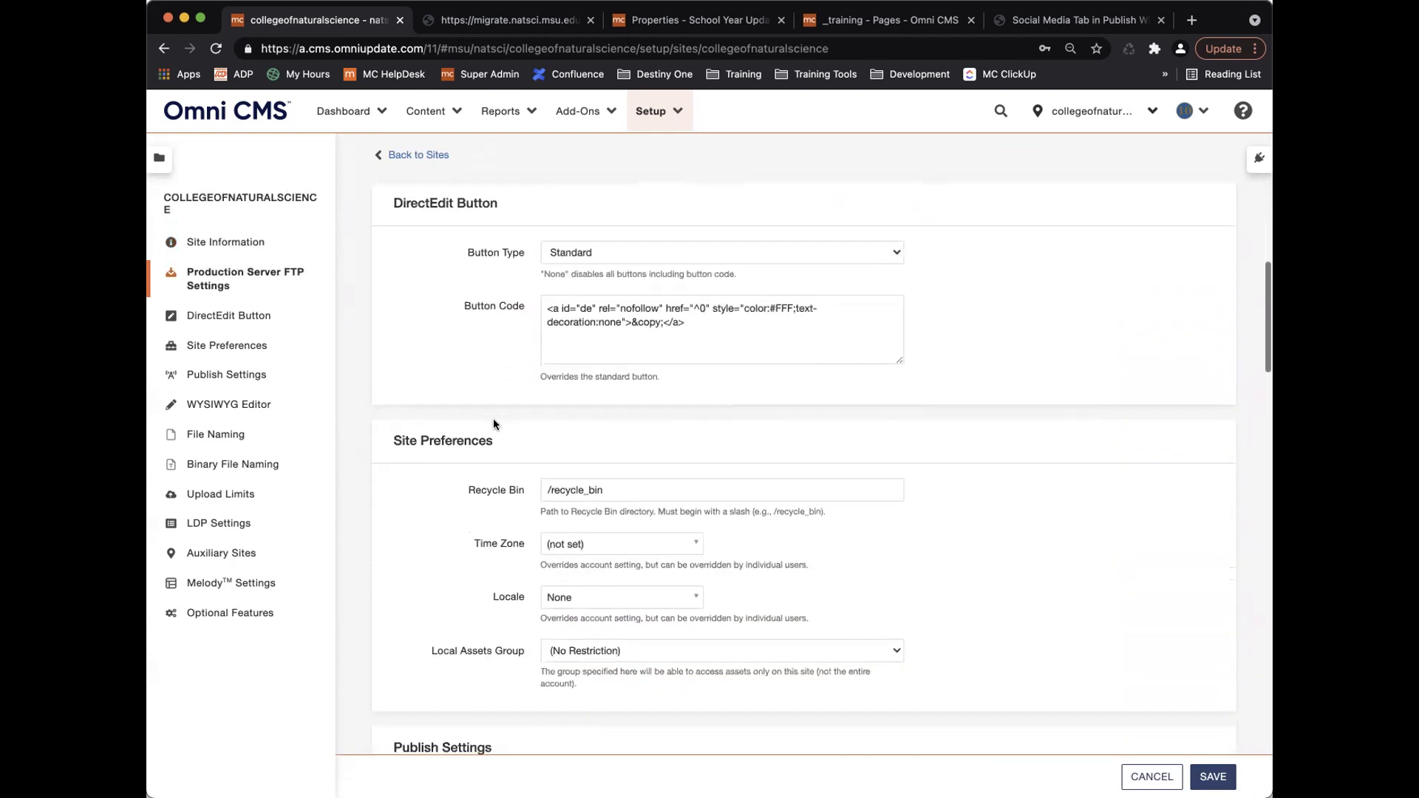
scroll(493, 424, "up", 1)
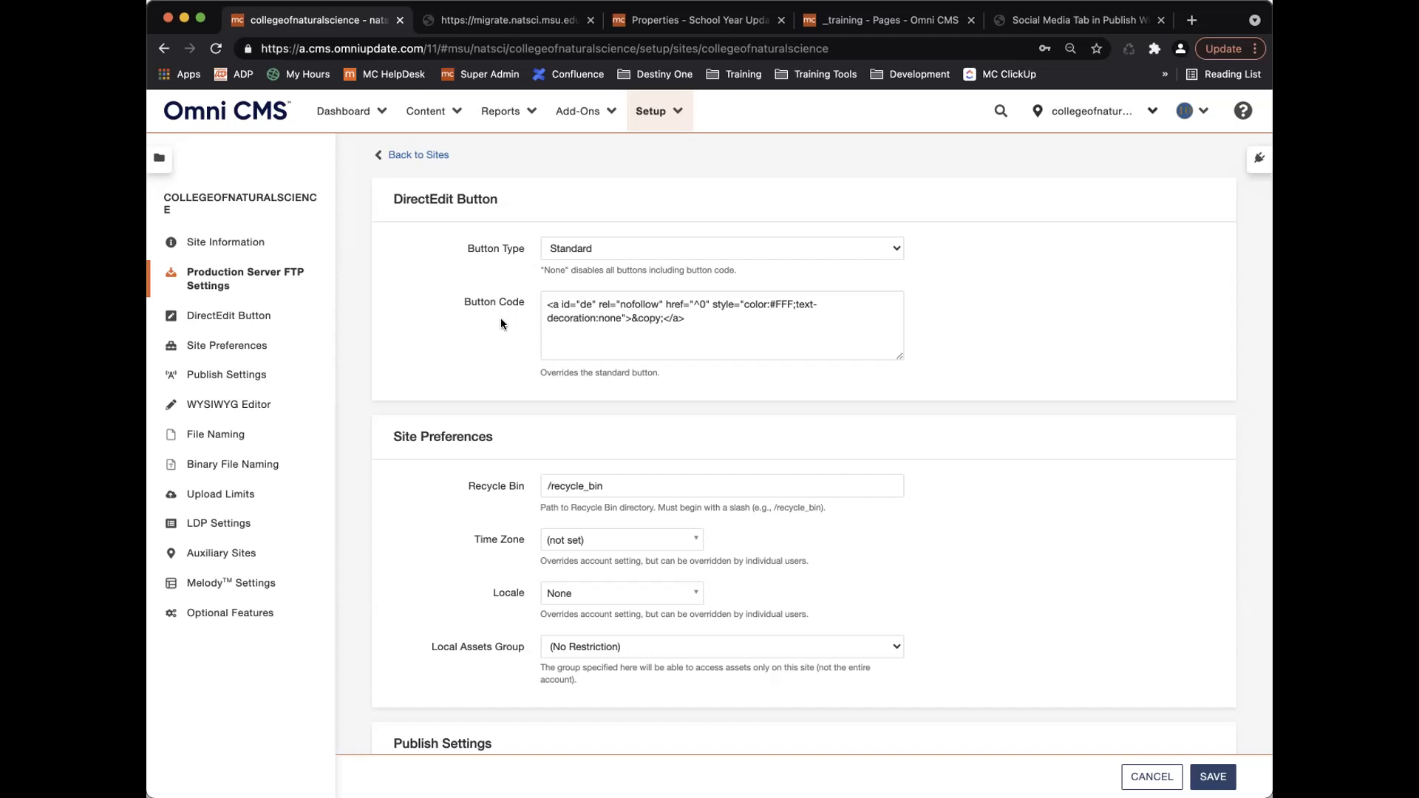
scroll(500, 331, "down", 5)
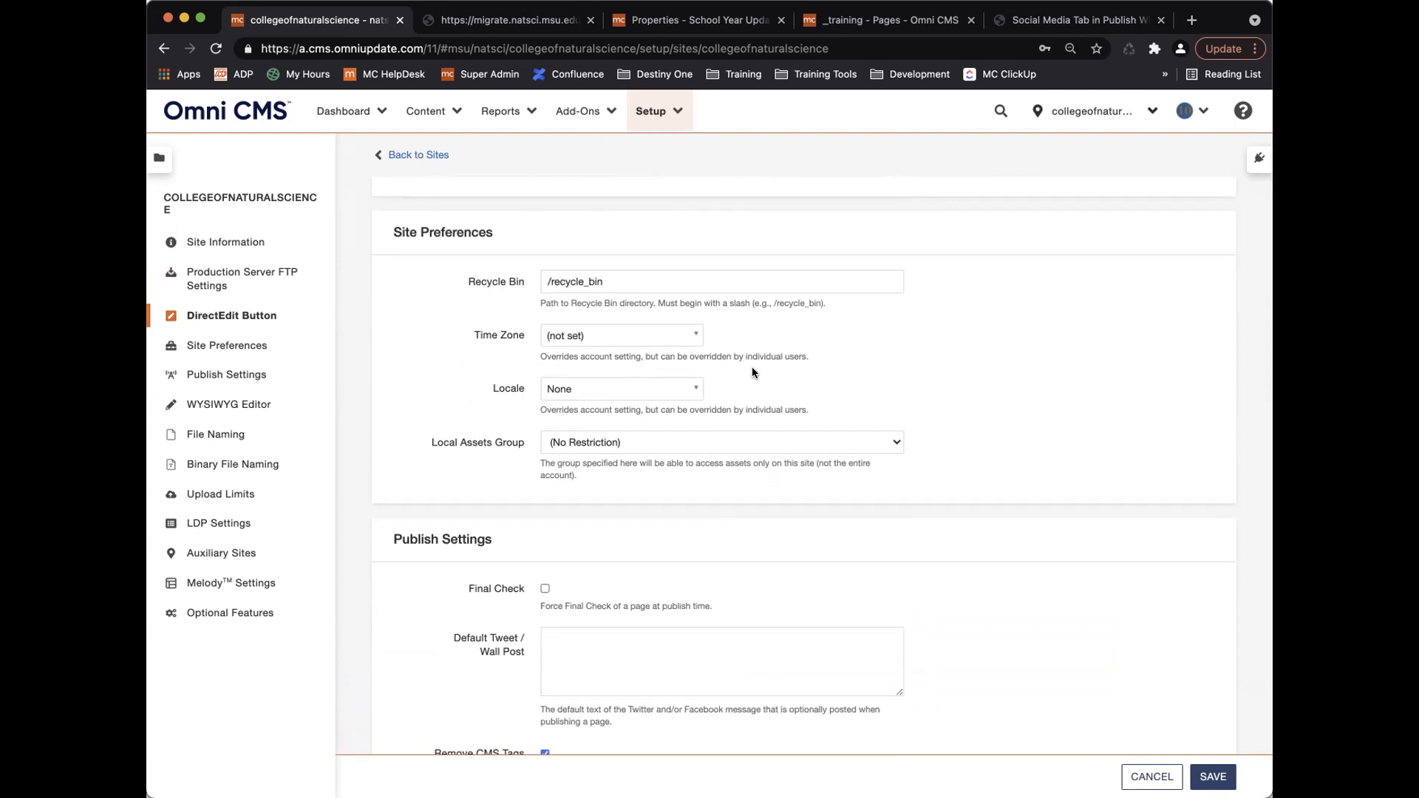
scroll(733, 368, "down", 2)
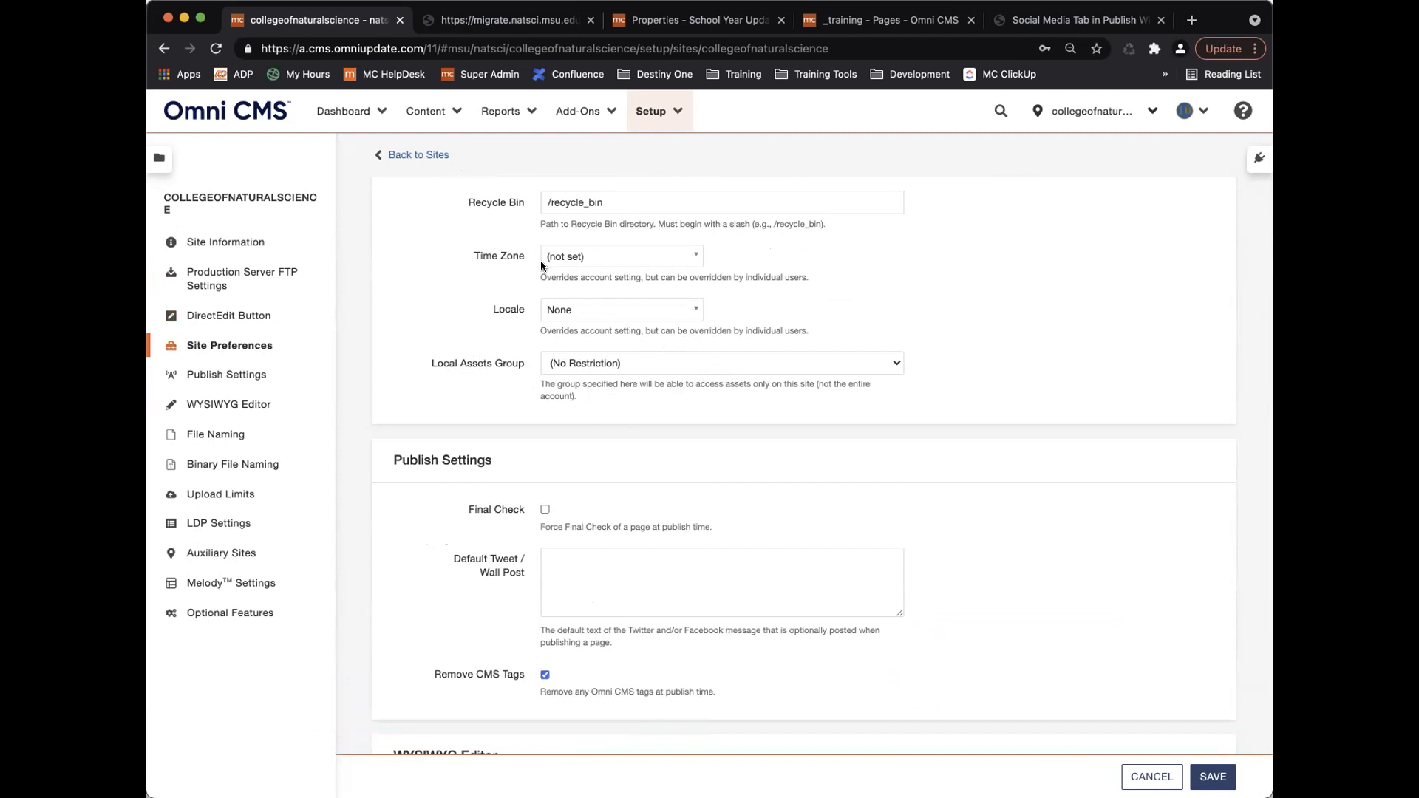
left_click(685, 360)
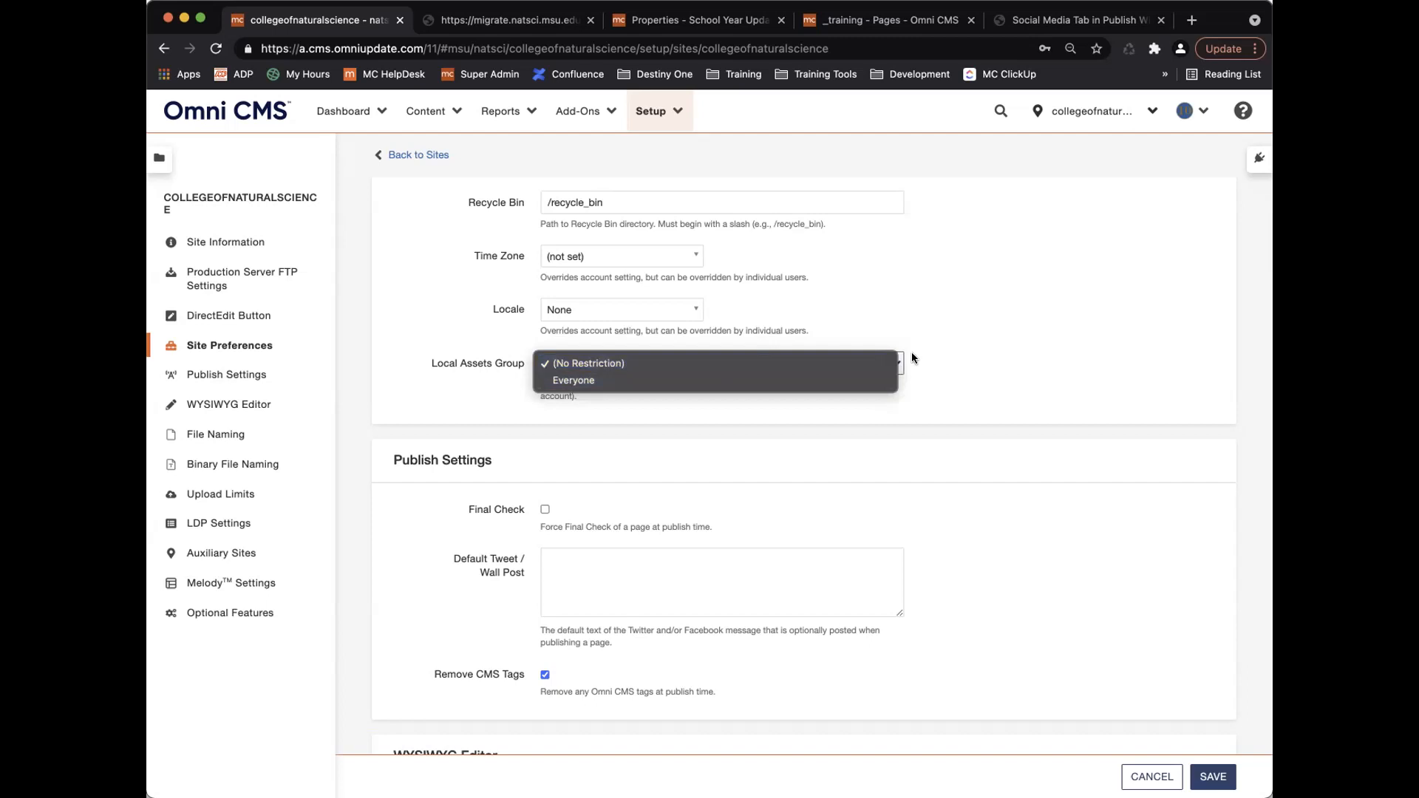
left_click(934, 354)
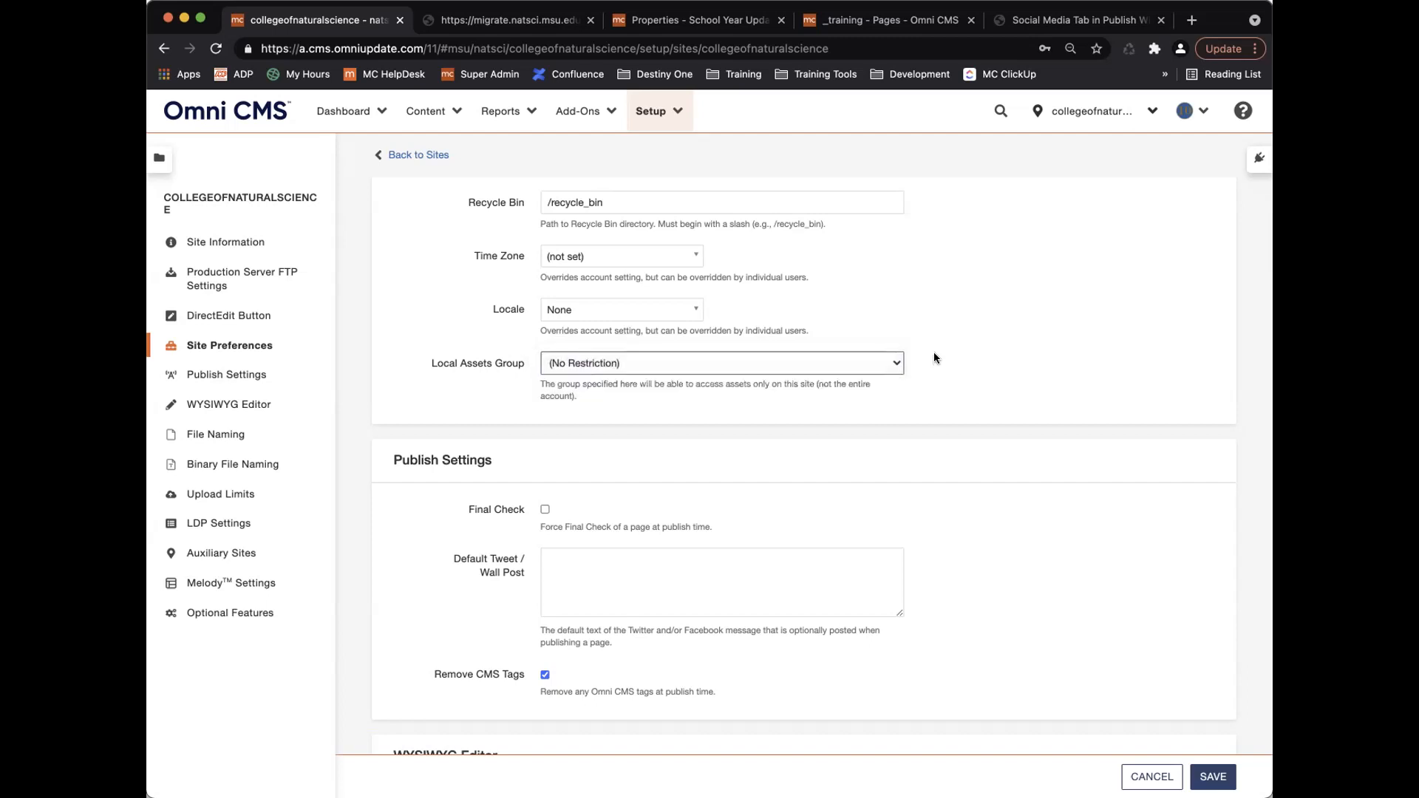
left_click(786, 361)
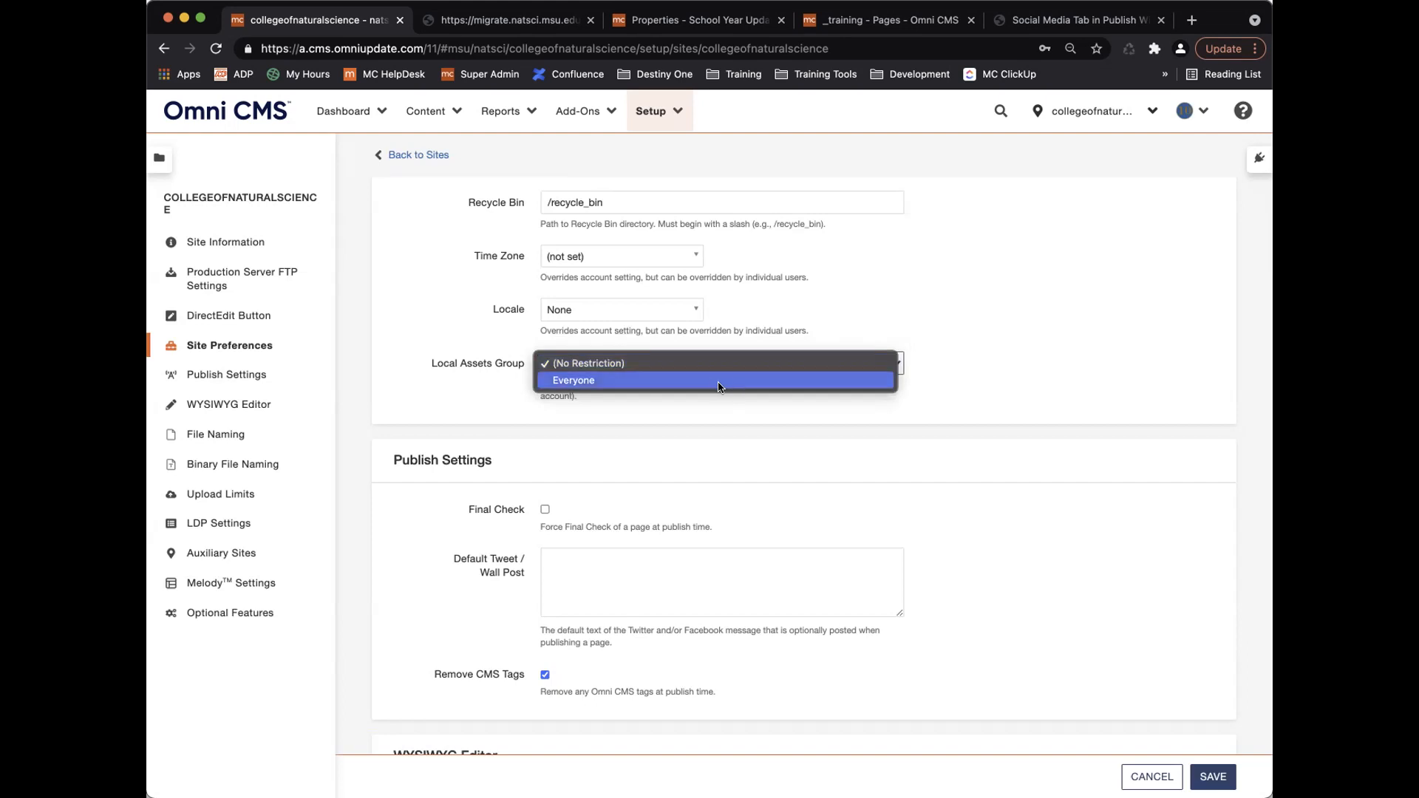
left_click(1006, 347)
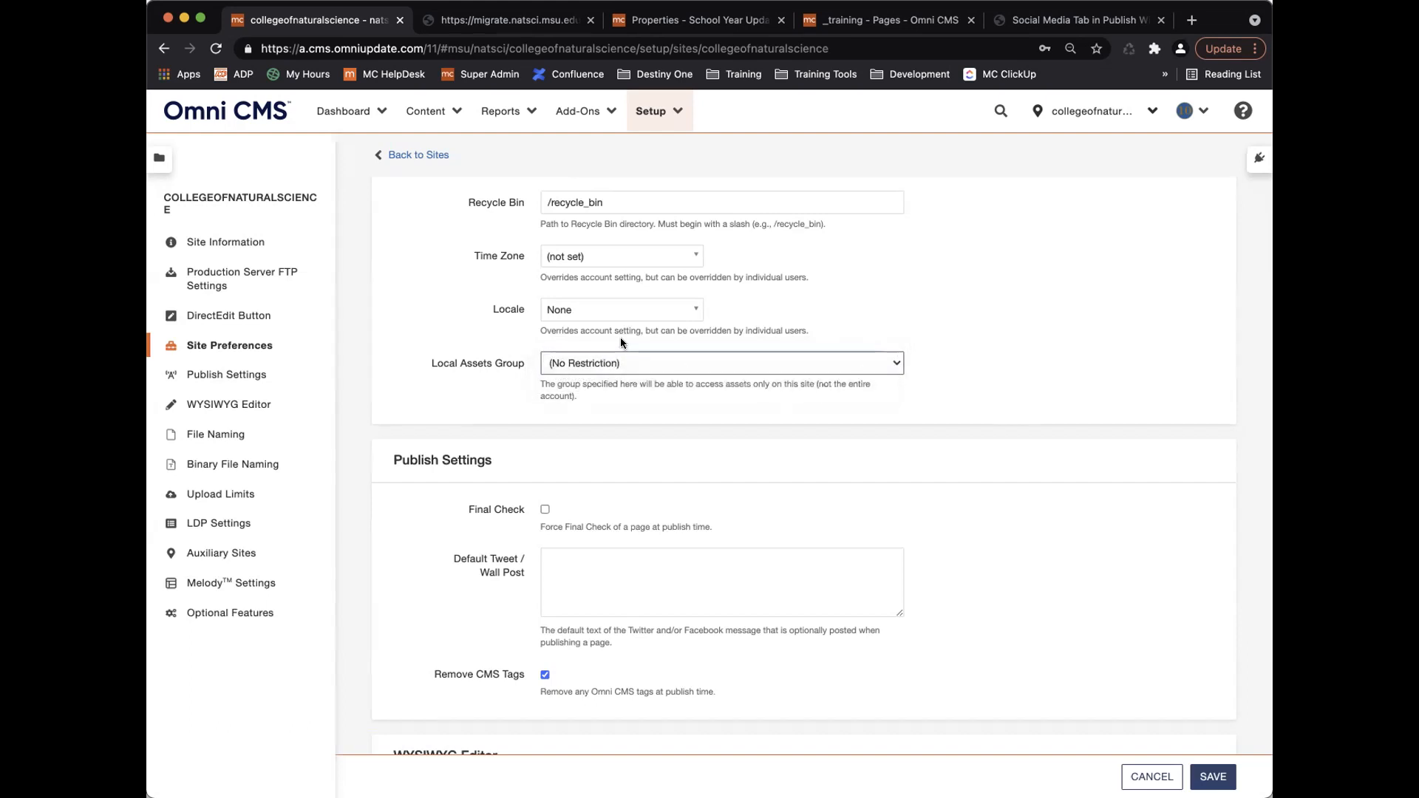
Switch to the School Year Updating asset and save its settings.
left_click(722, 16)
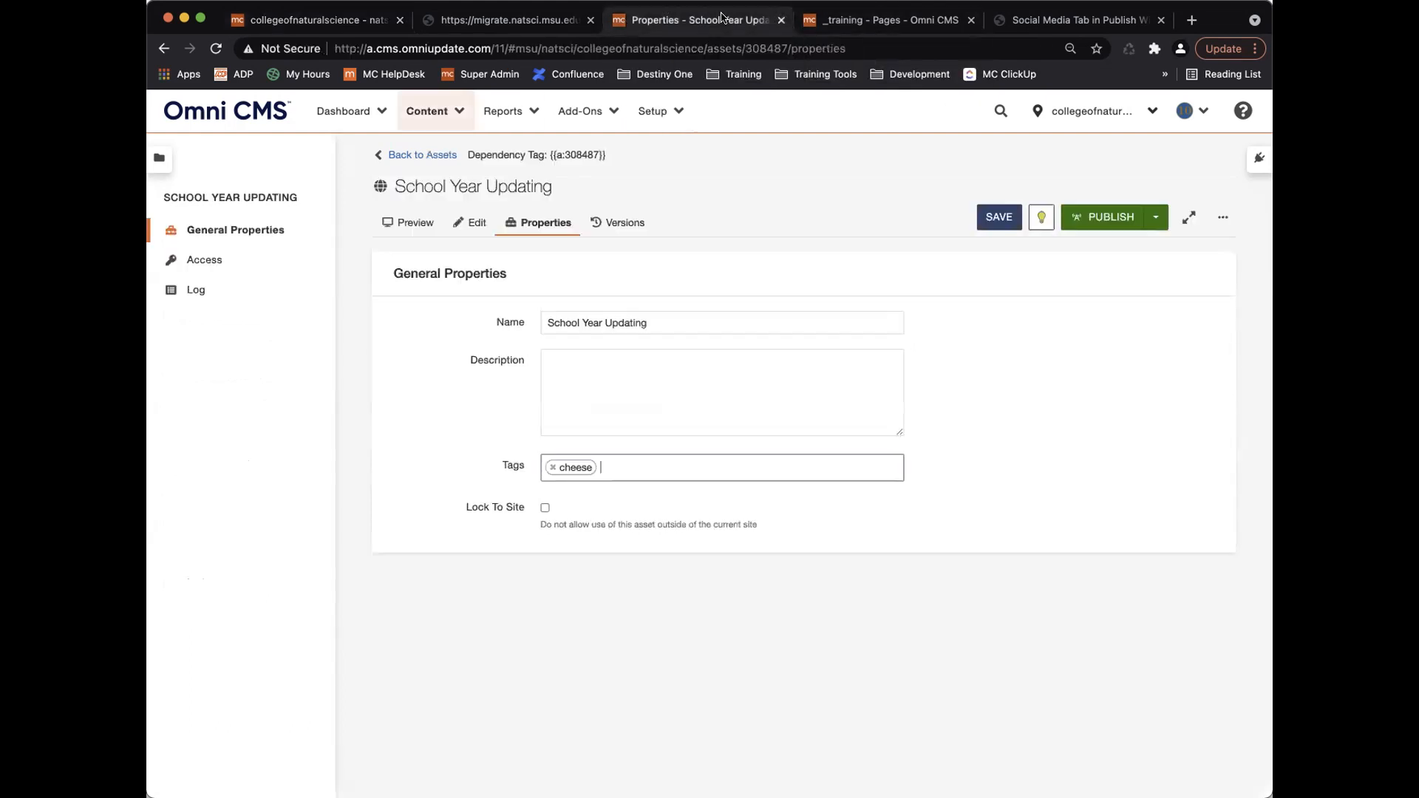
left_click(431, 156)
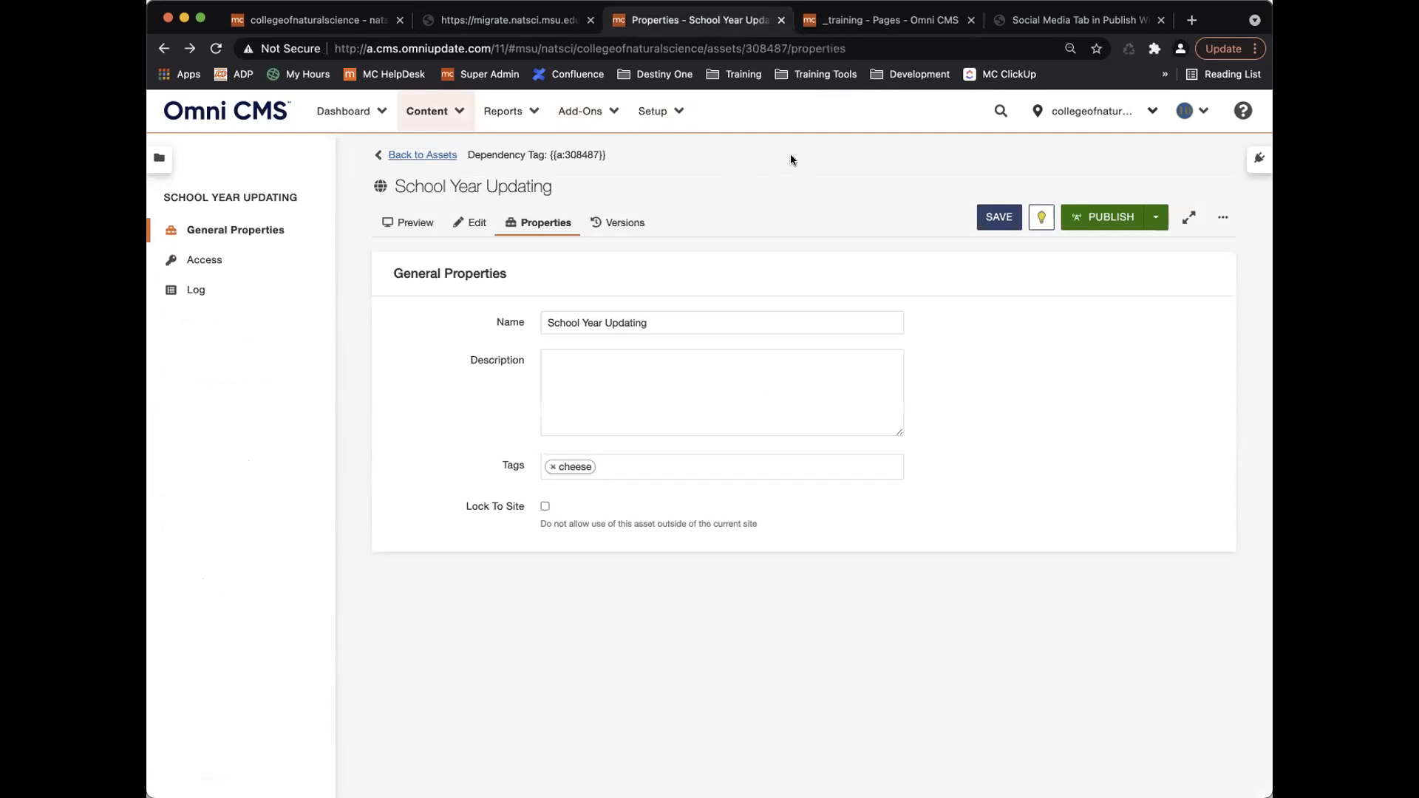
left_click(998, 216)
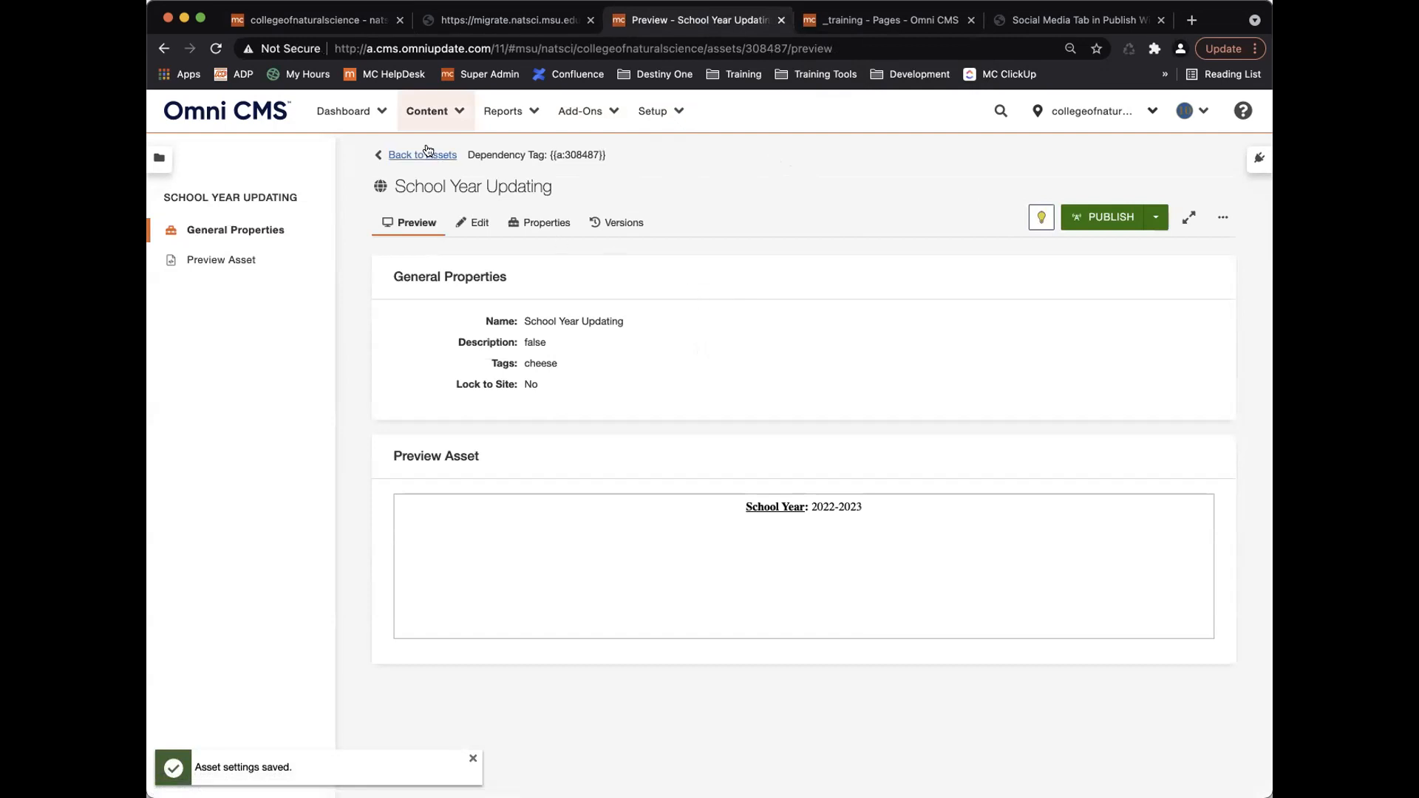
Remove the cheese tag from the School Year Updating asset's properties.
left_click(474, 224)
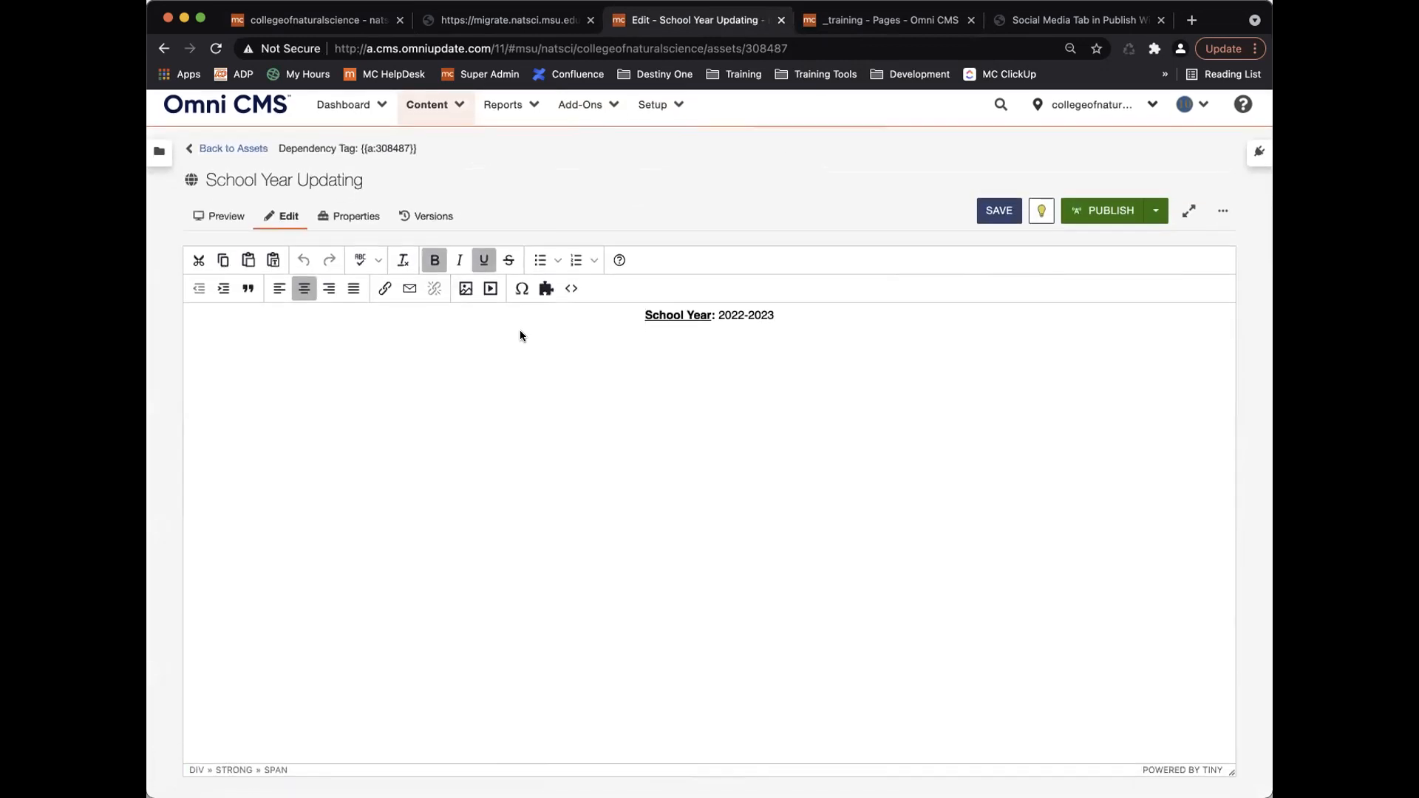
left_click(351, 220)
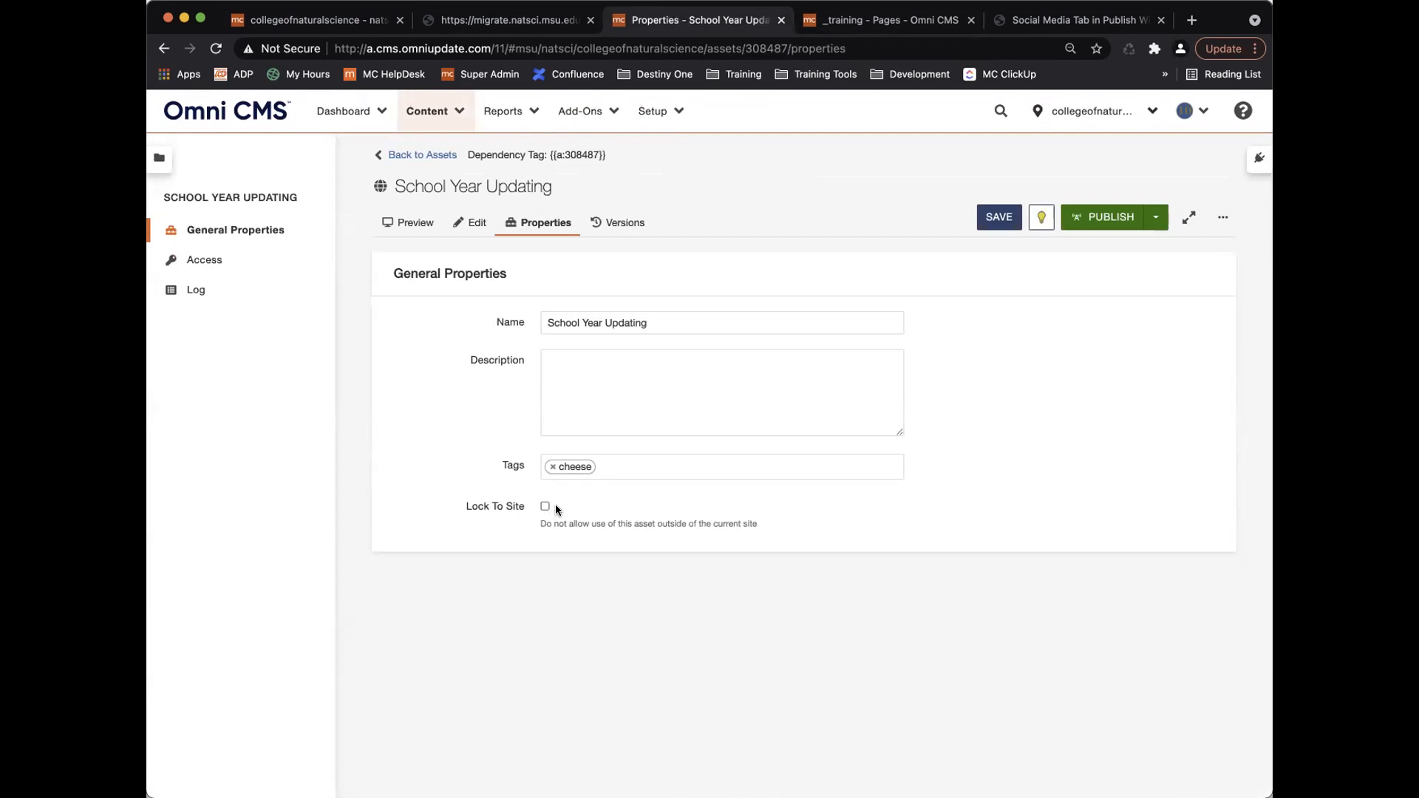
left_click(551, 467)
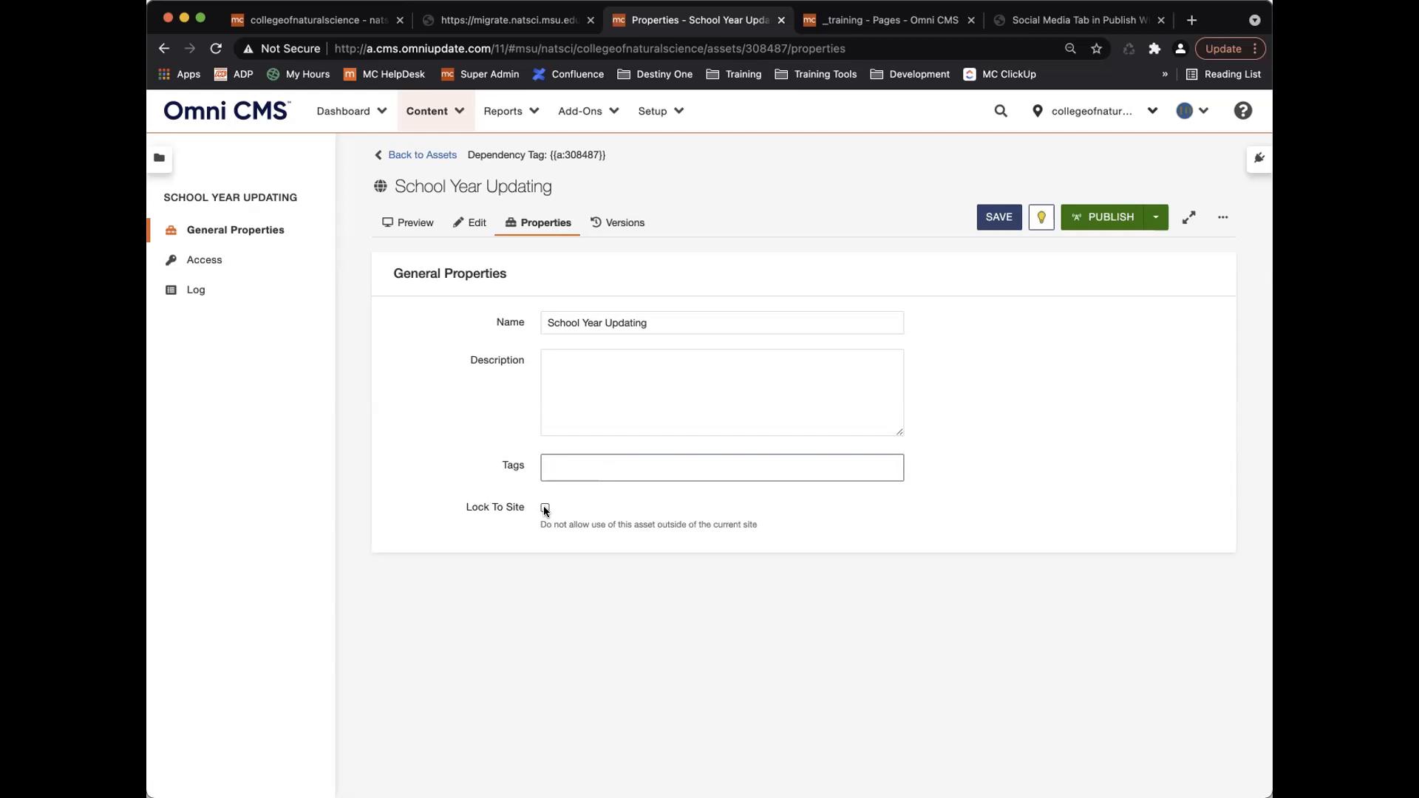
left_click(549, 478)
Start publishing _training/index.pcf, then go back to the site settings' Publish Settings, where Final Check is off.
left_click(336, 26)
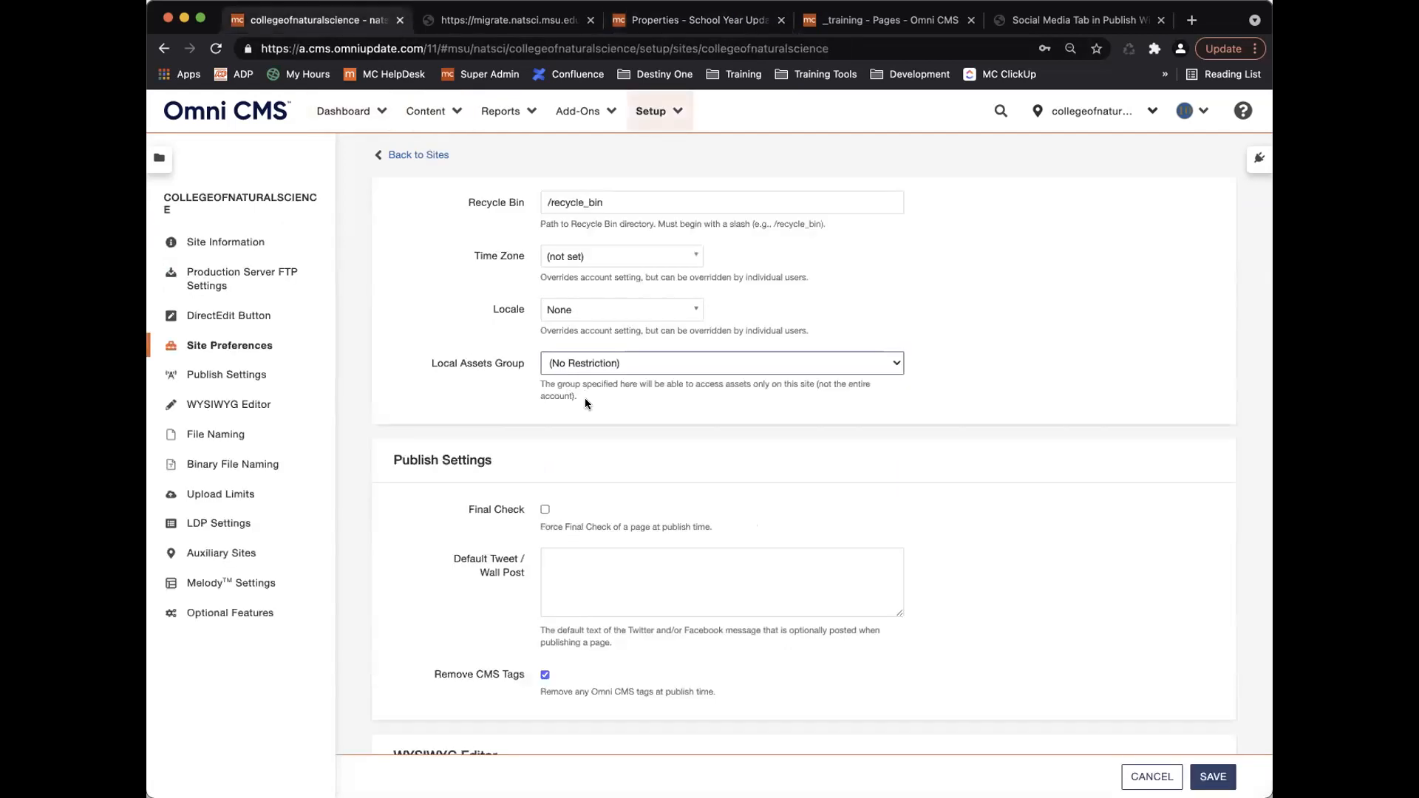
scroll(585, 494, "down", 5)
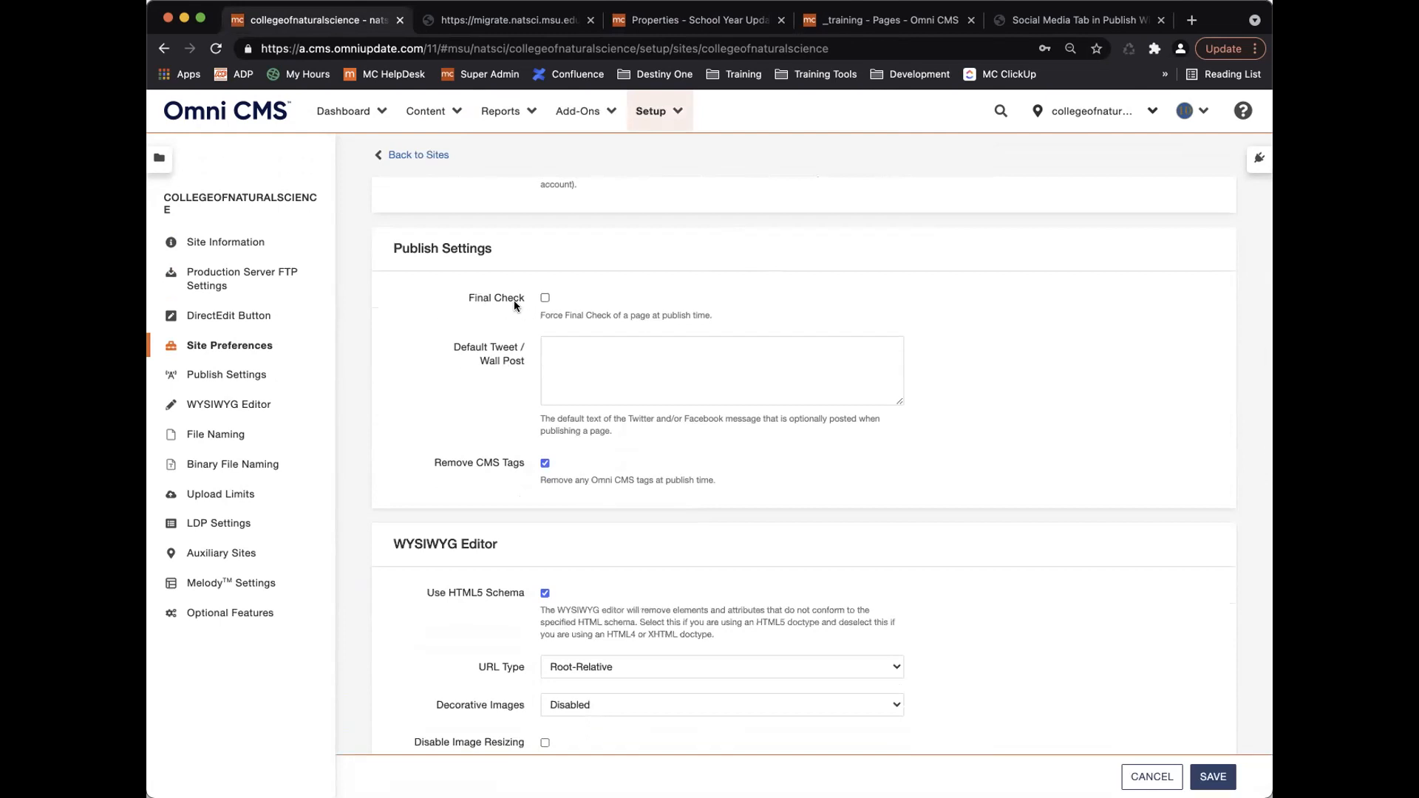
left_click(861, 20)
left_click(285, 559)
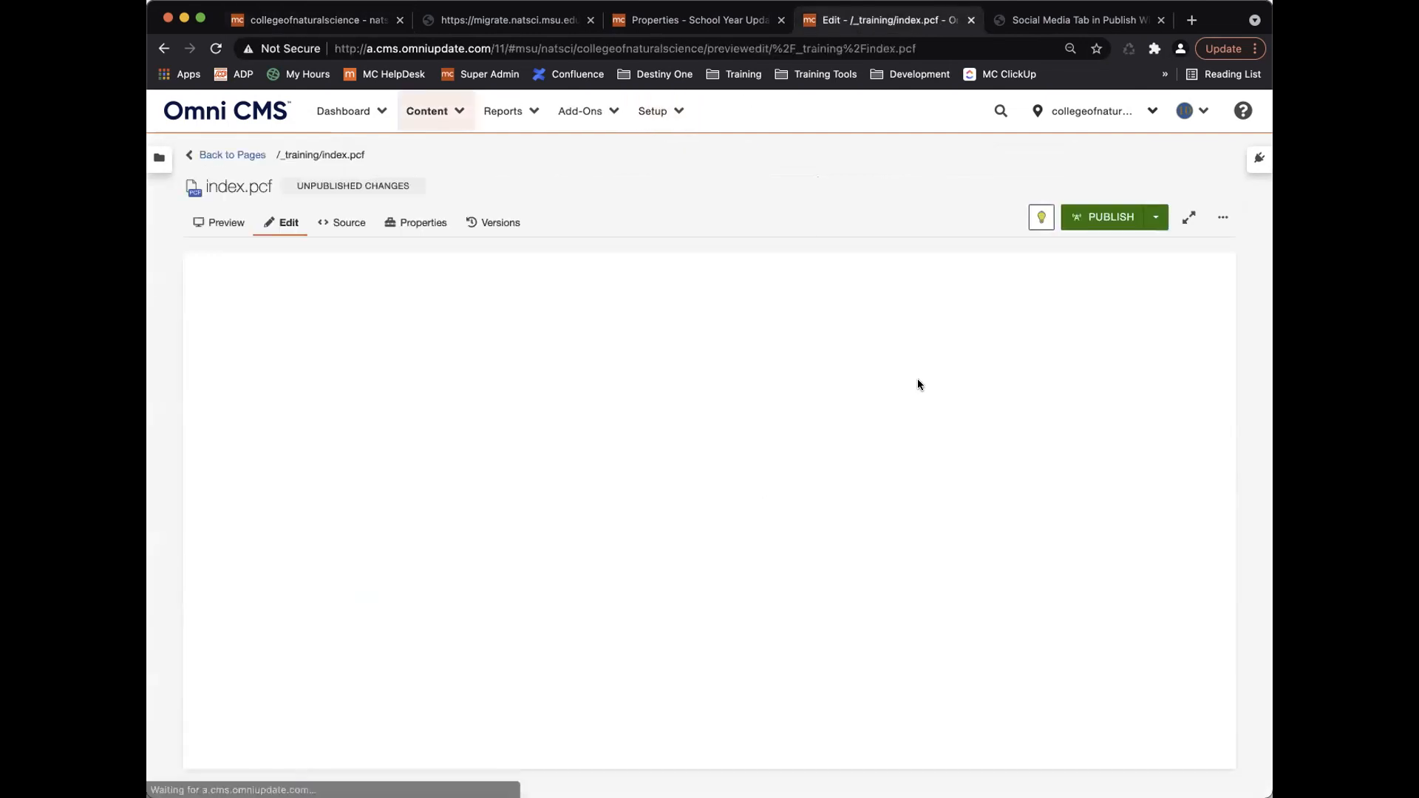
left_click(1093, 218)
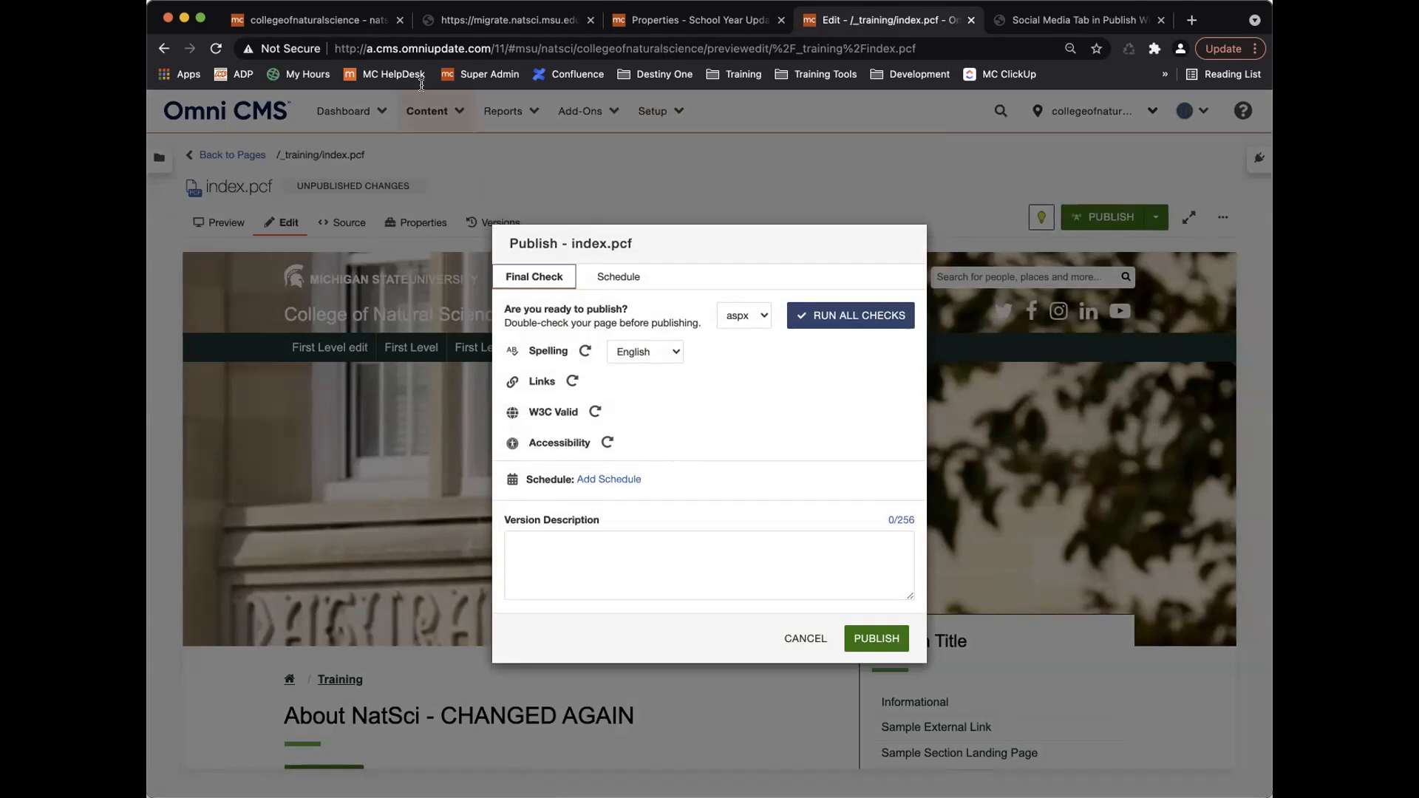
left_click(314, 25)
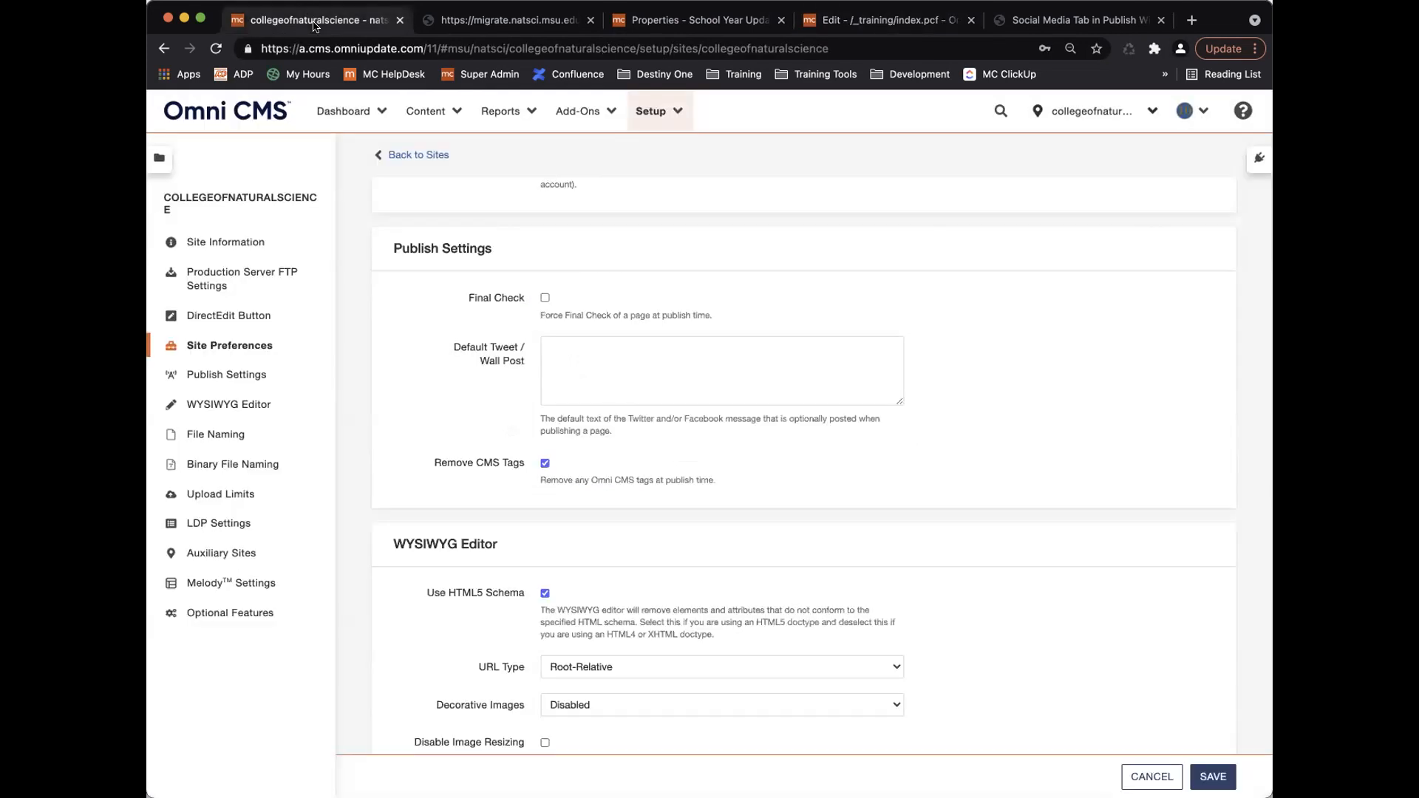
Tick Final Check with the Spell Check option in Publish Settings, then return to index.pcf's publish dialog.
left_click(543, 296)
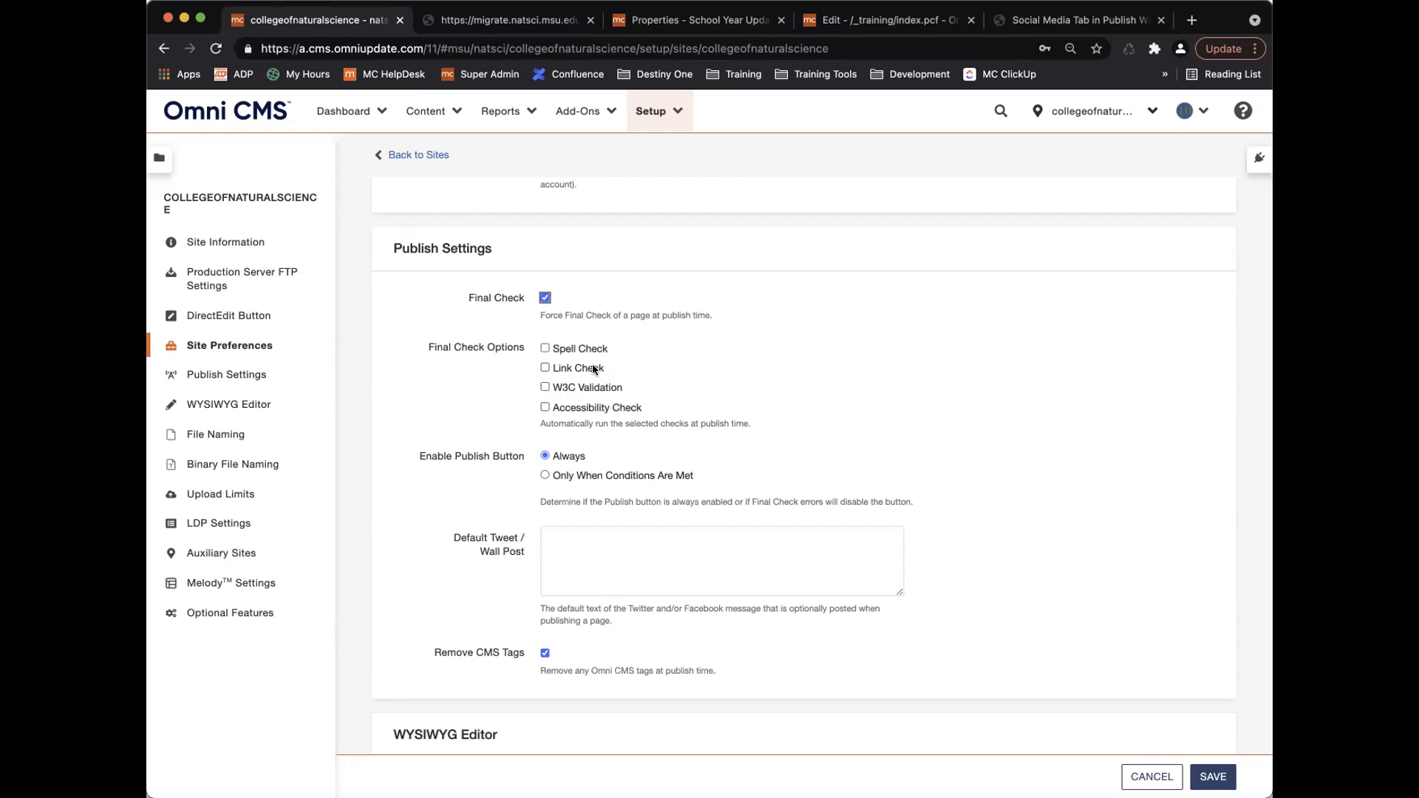
left_click(545, 348)
left_click(886, 20)
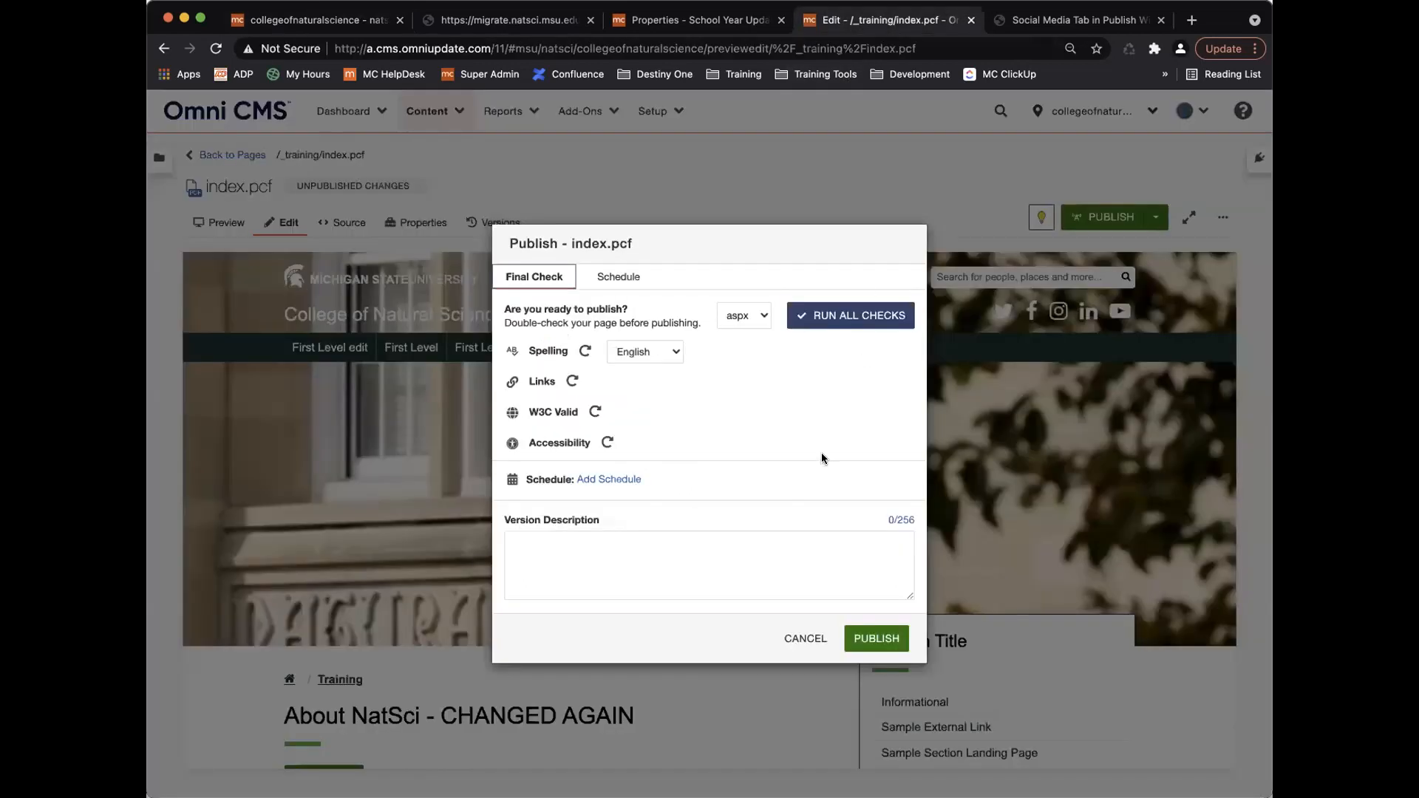
Run the spelling and link checks in index.pcf's final check, then bring up Publish Settings.
left_click(583, 353)
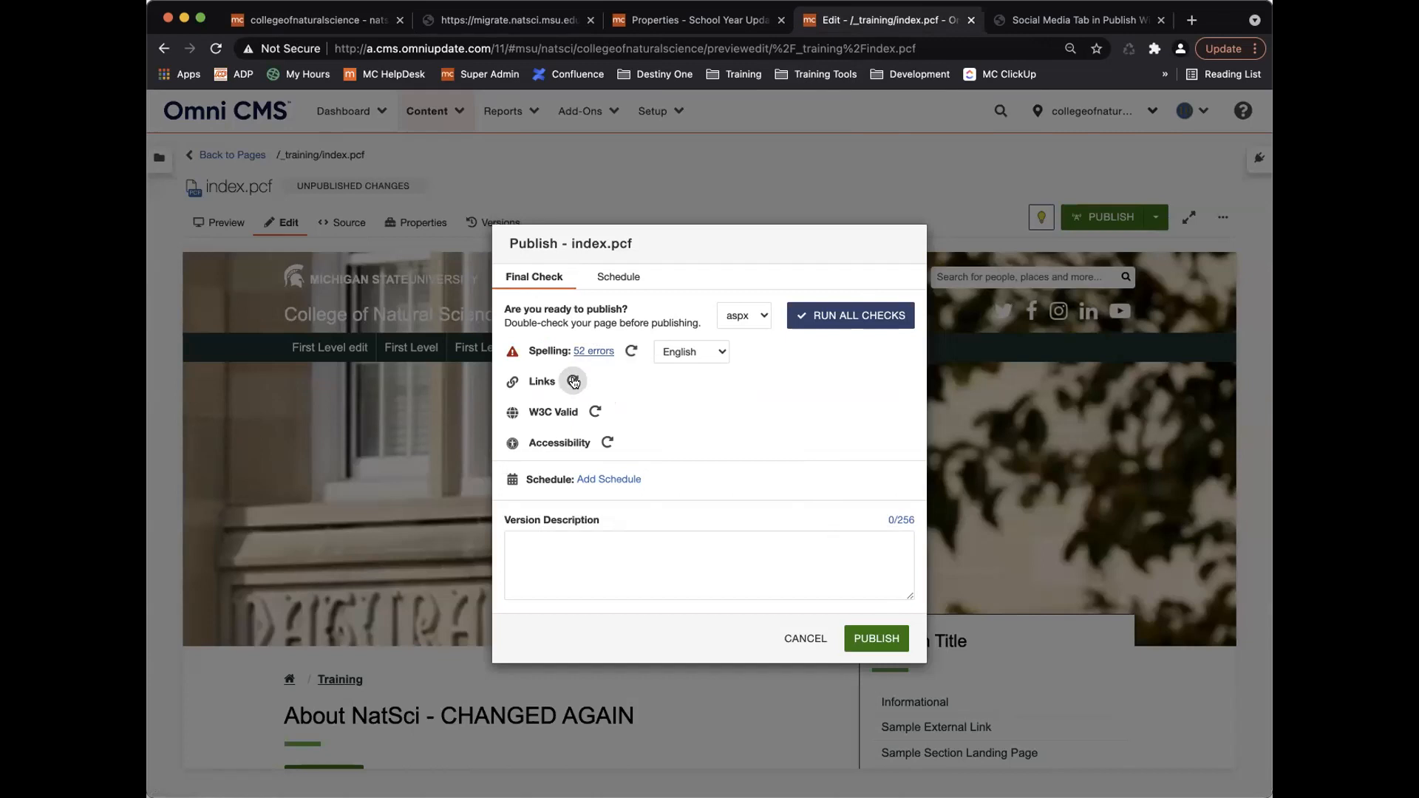
left_click(572, 381)
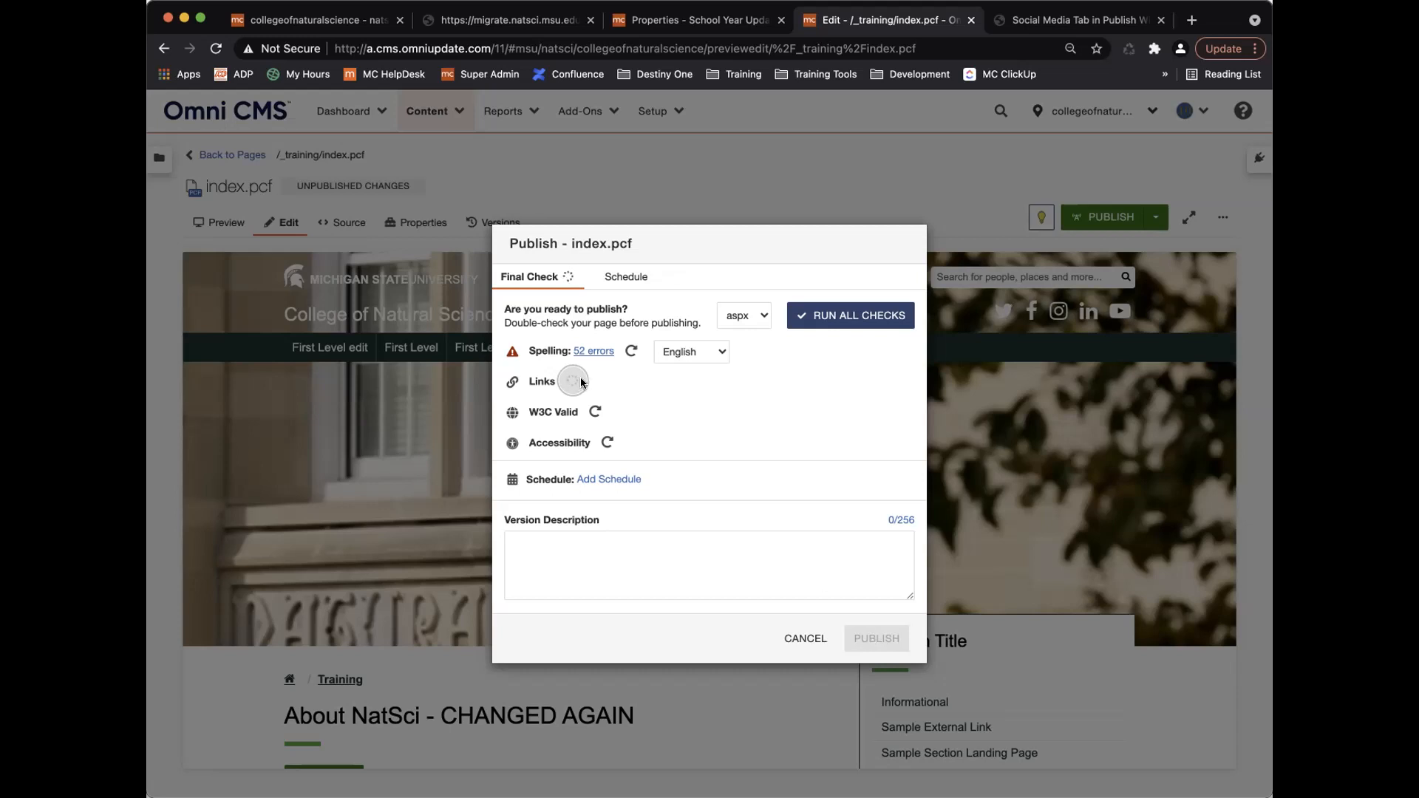
left_click(351, 17)
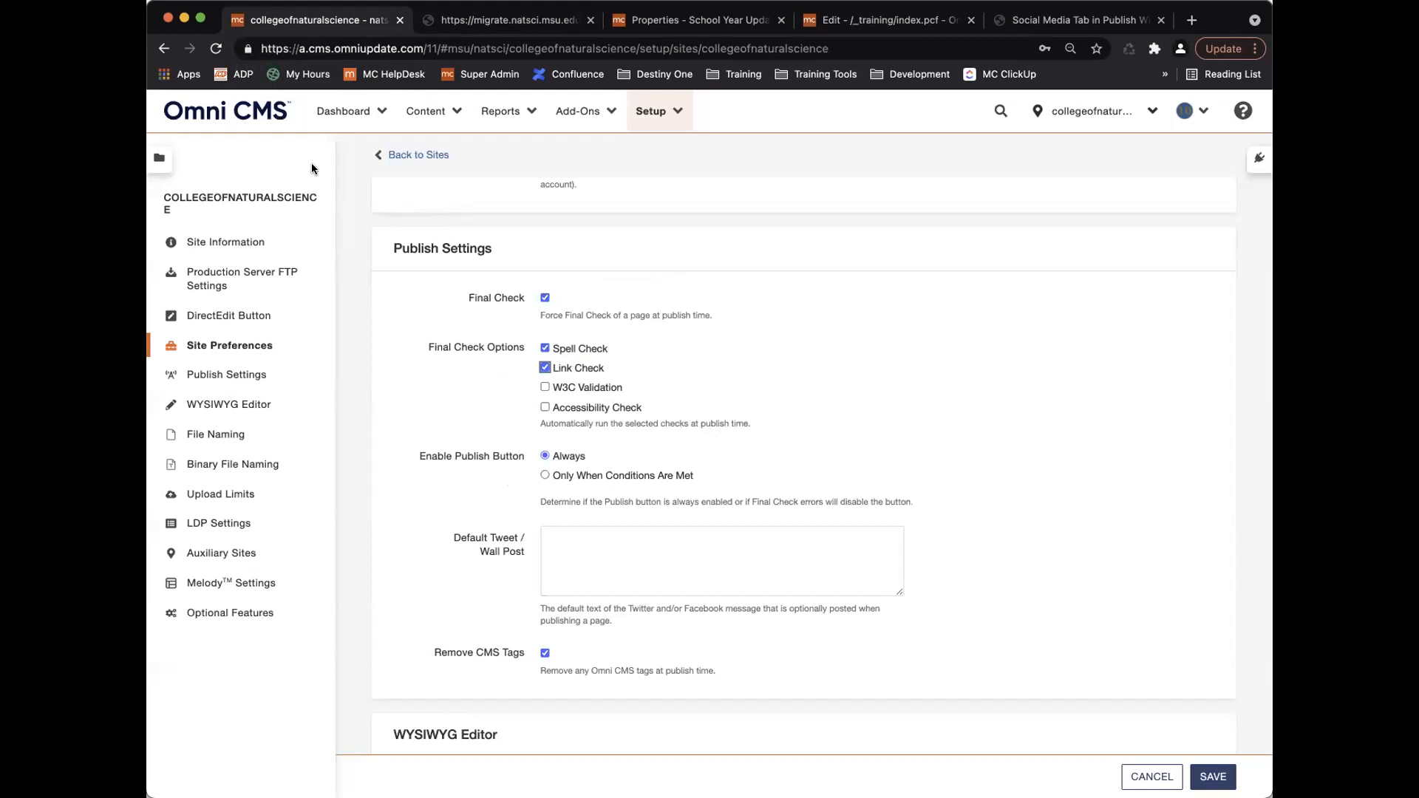
Enable link checking in Final Check and allow publishing only when the spell check passes.
left_click(544, 367)
left_click(852, 22)
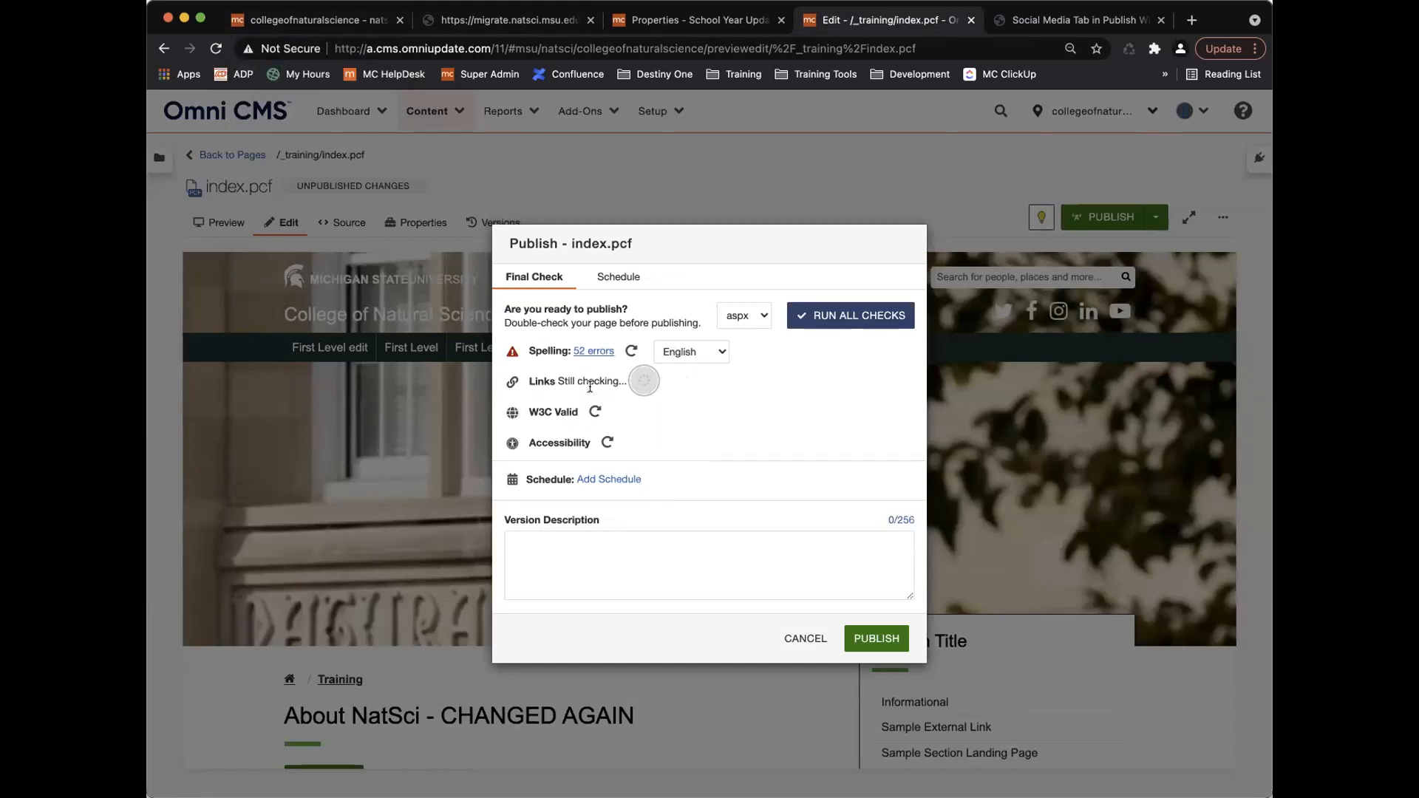
left_click(348, 20)
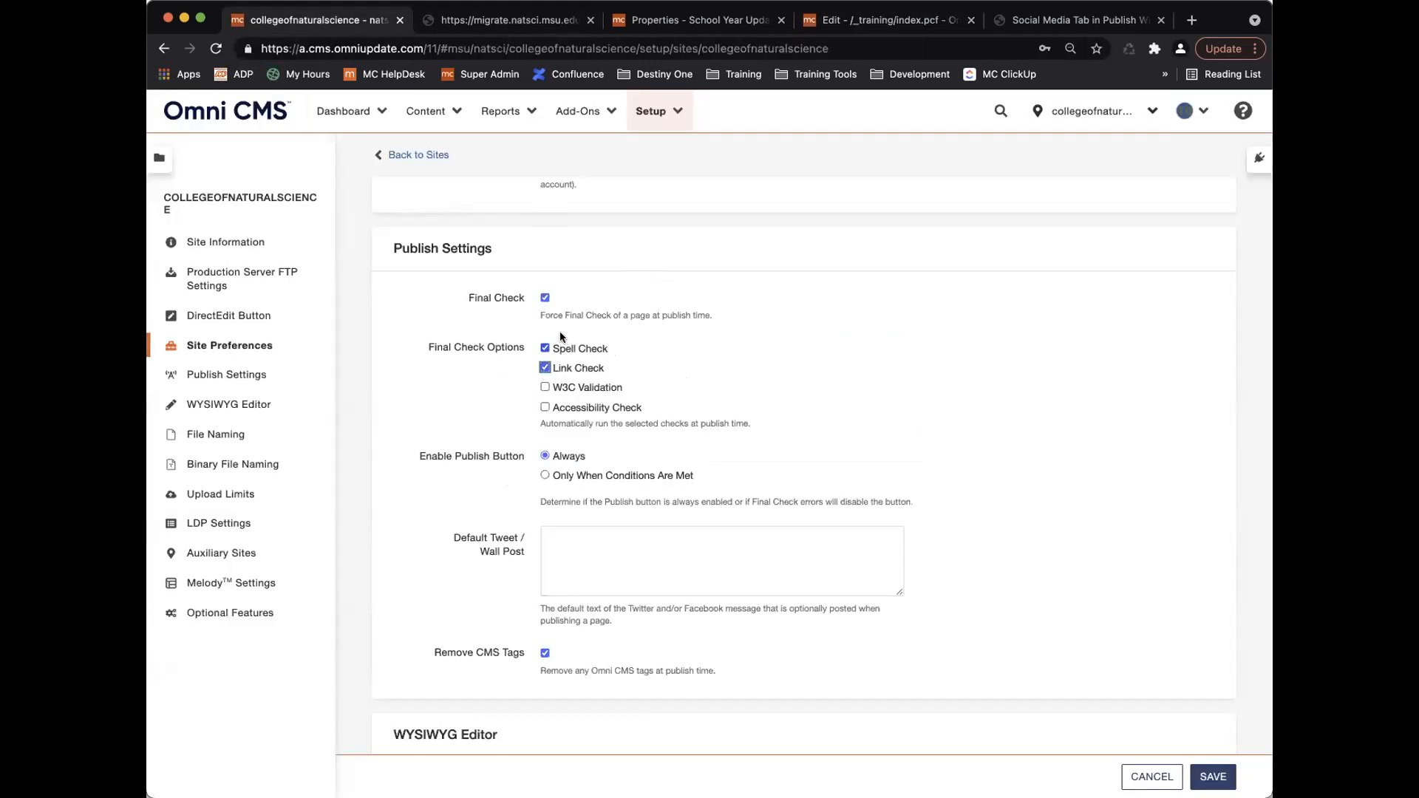
left_click(543, 474)
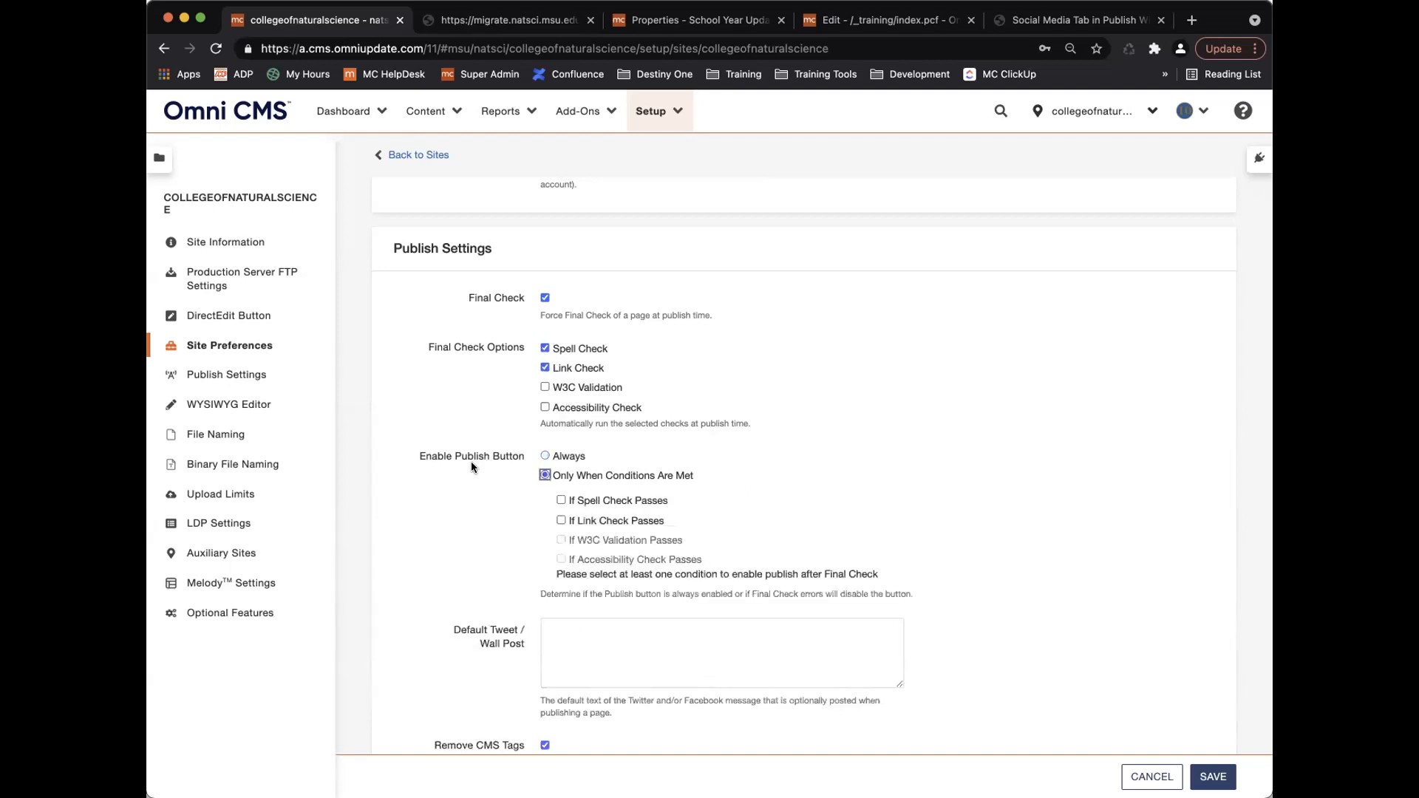
left_click(560, 501)
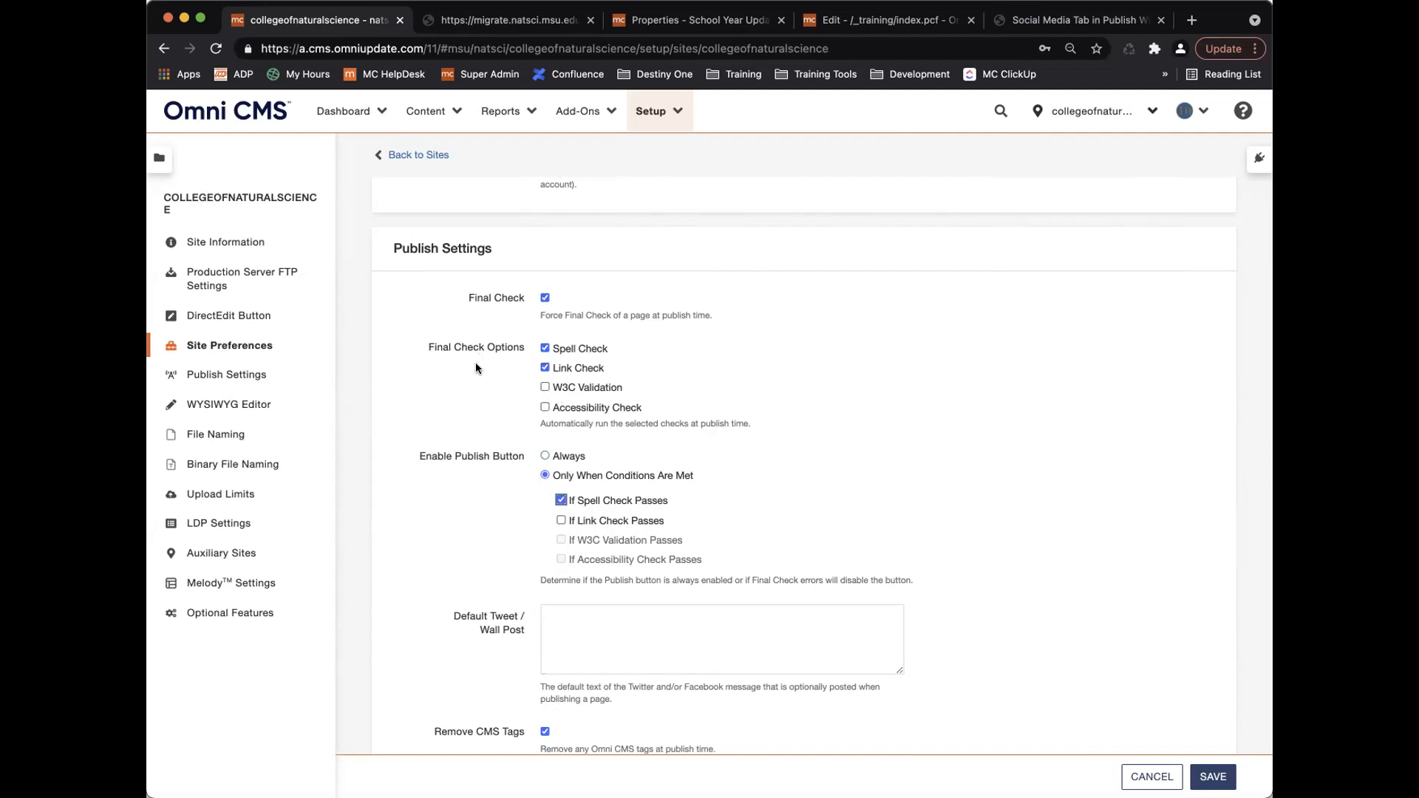
Add W3C validation and the accessibility check, and allow publishing regardless of results.
left_click(545, 386)
left_click(545, 406)
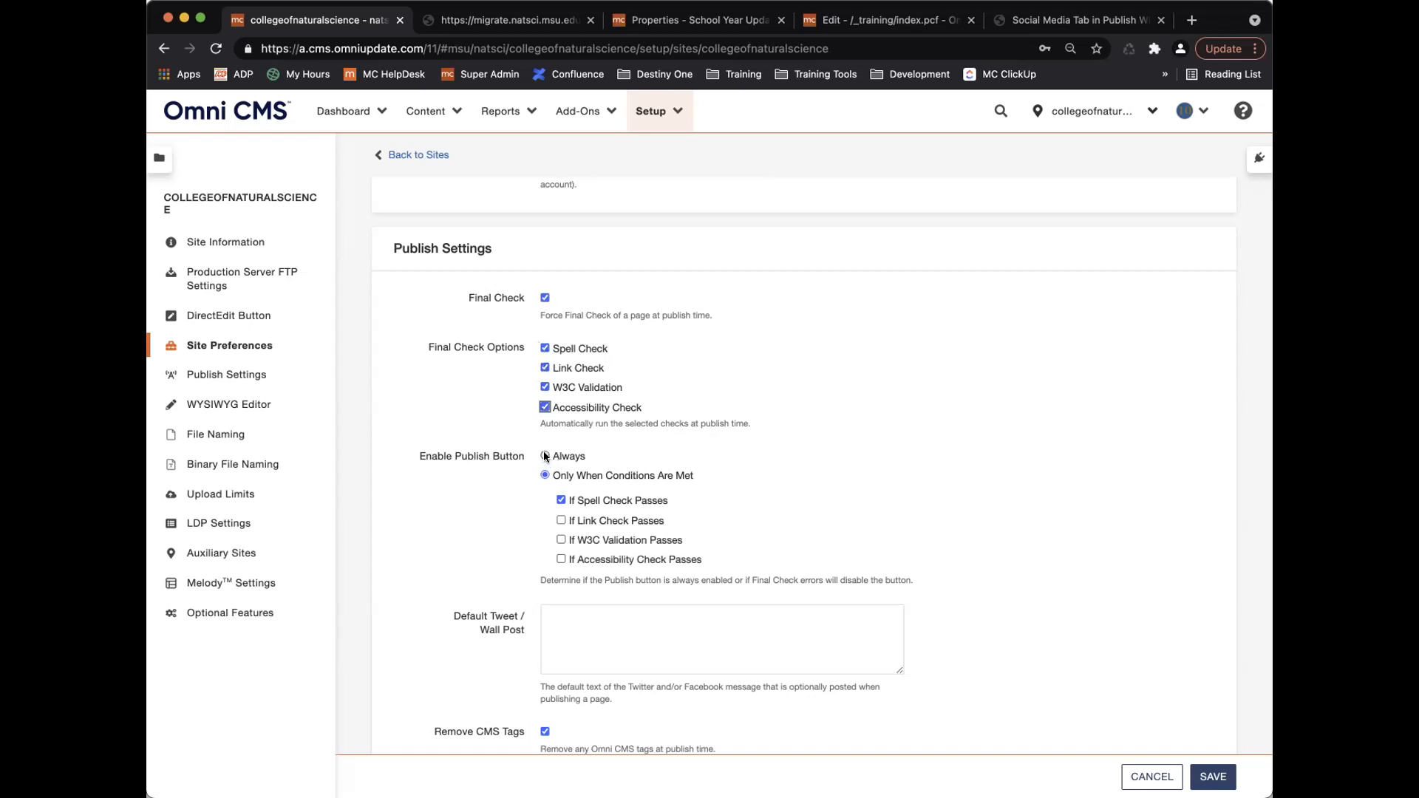
left_click(544, 456)
Untick all four check options, restore the conditions-met publish setting, and switch Final Check off.
left_click(544, 348)
left_click(544, 367)
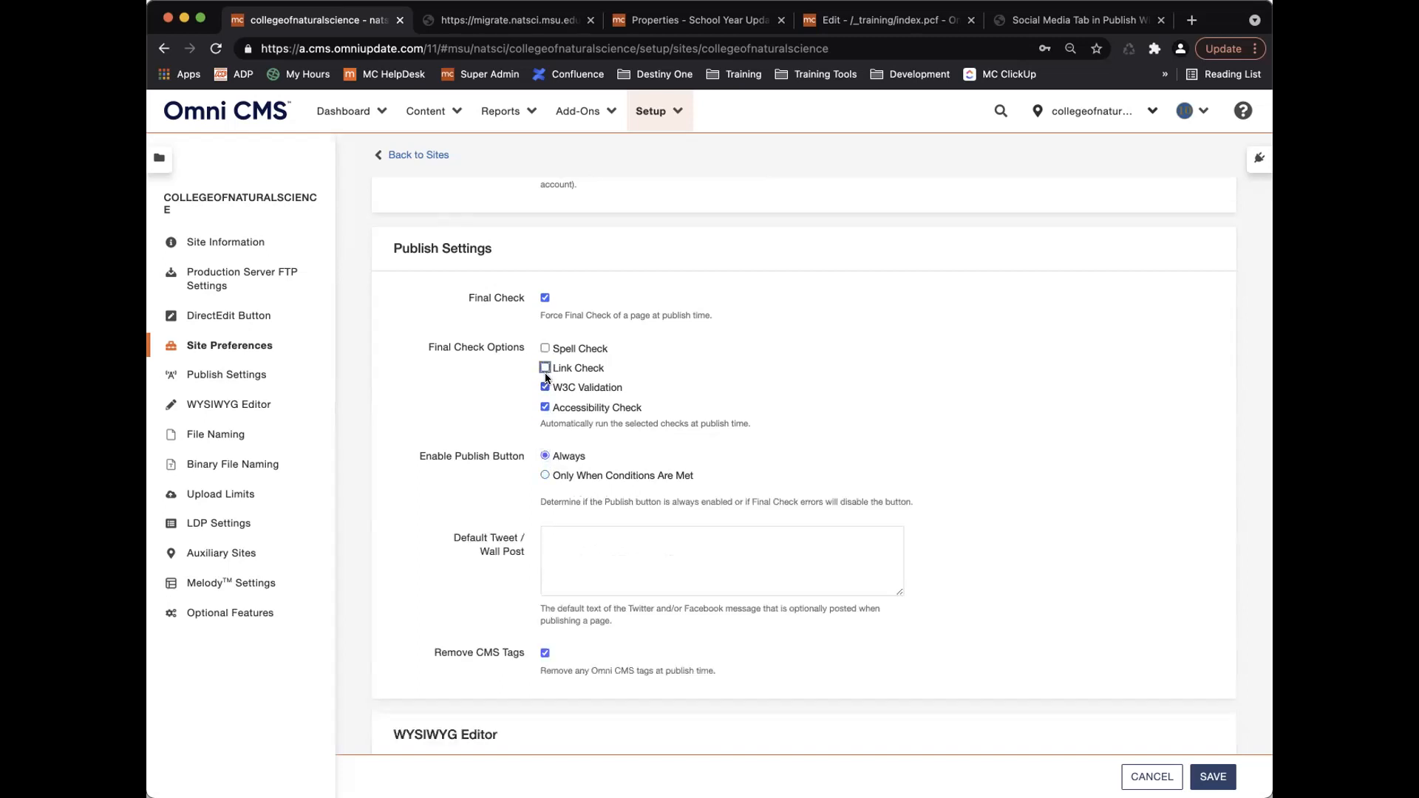
left_click(544, 386)
left_click(545, 406)
left_click(545, 475)
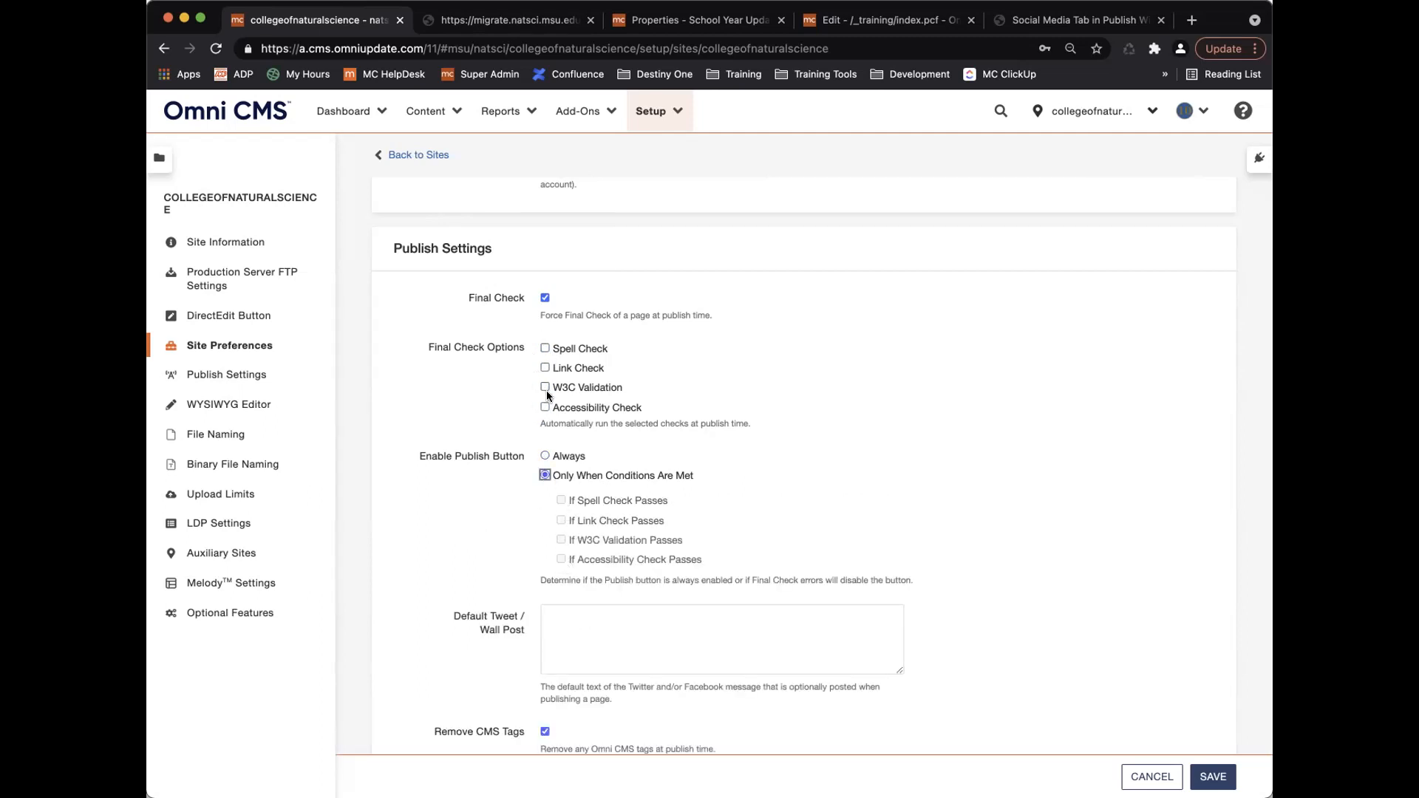
left_click(546, 298)
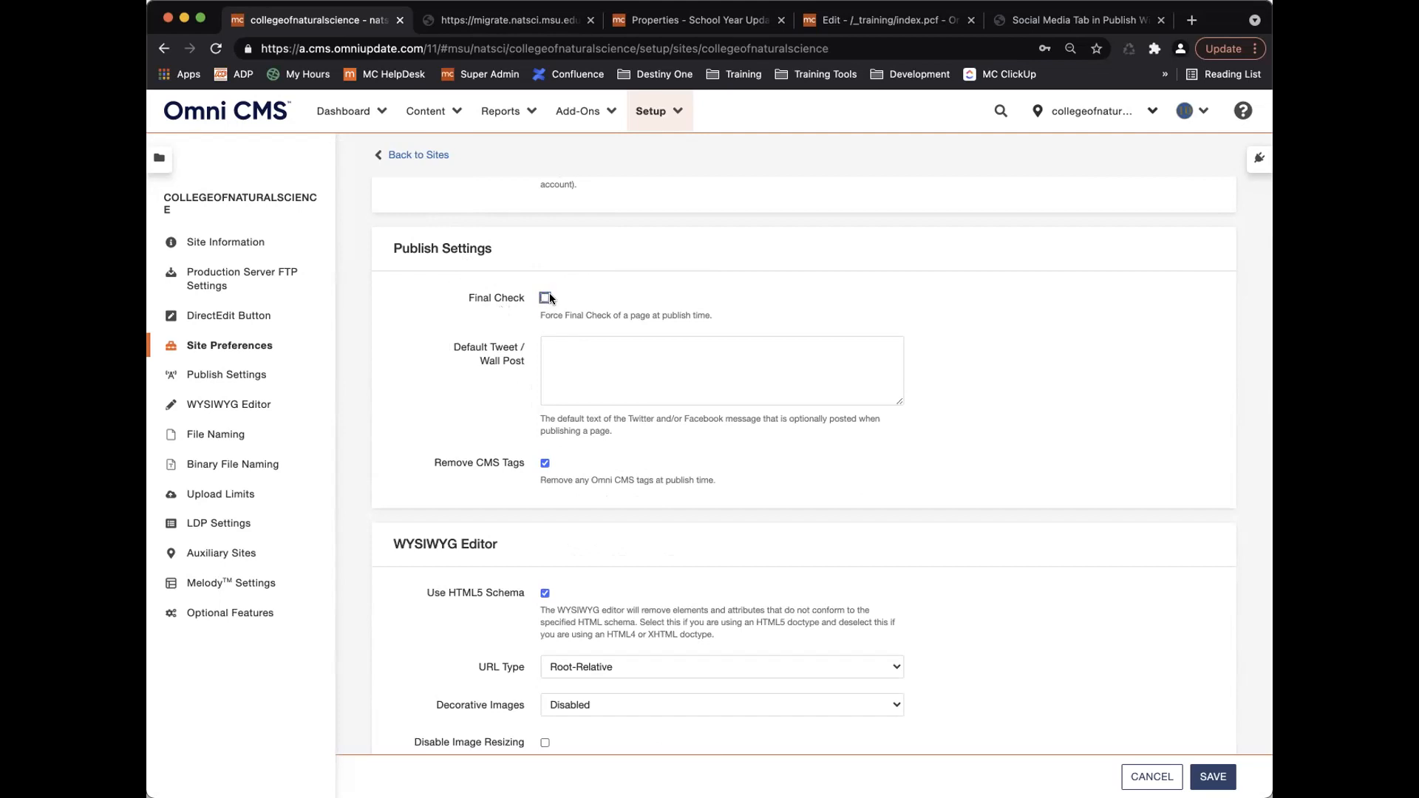
Toggle Final Check on and back off, then scroll down to the WYSIWYG Editor settings.
left_click(546, 297)
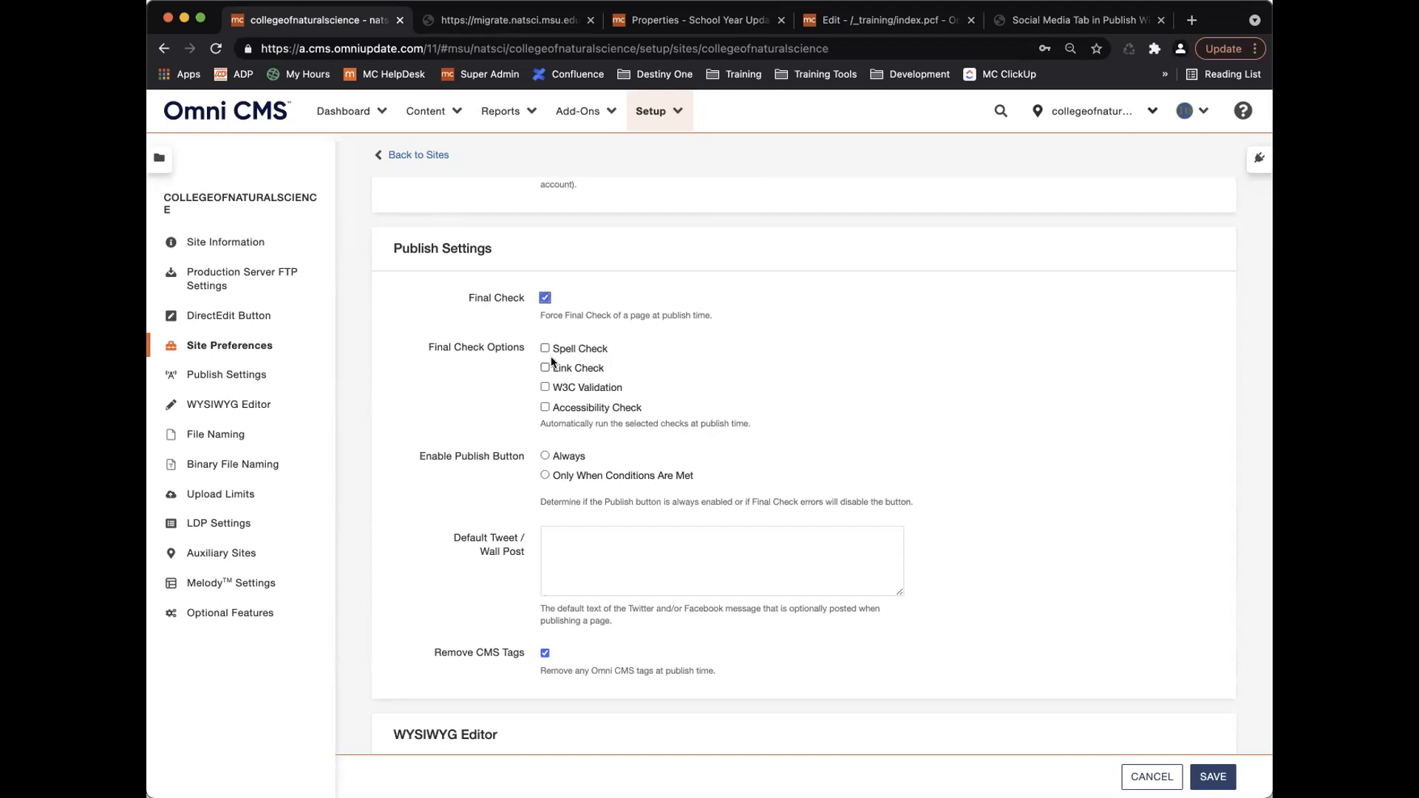
scroll(551, 356, "down", 2)
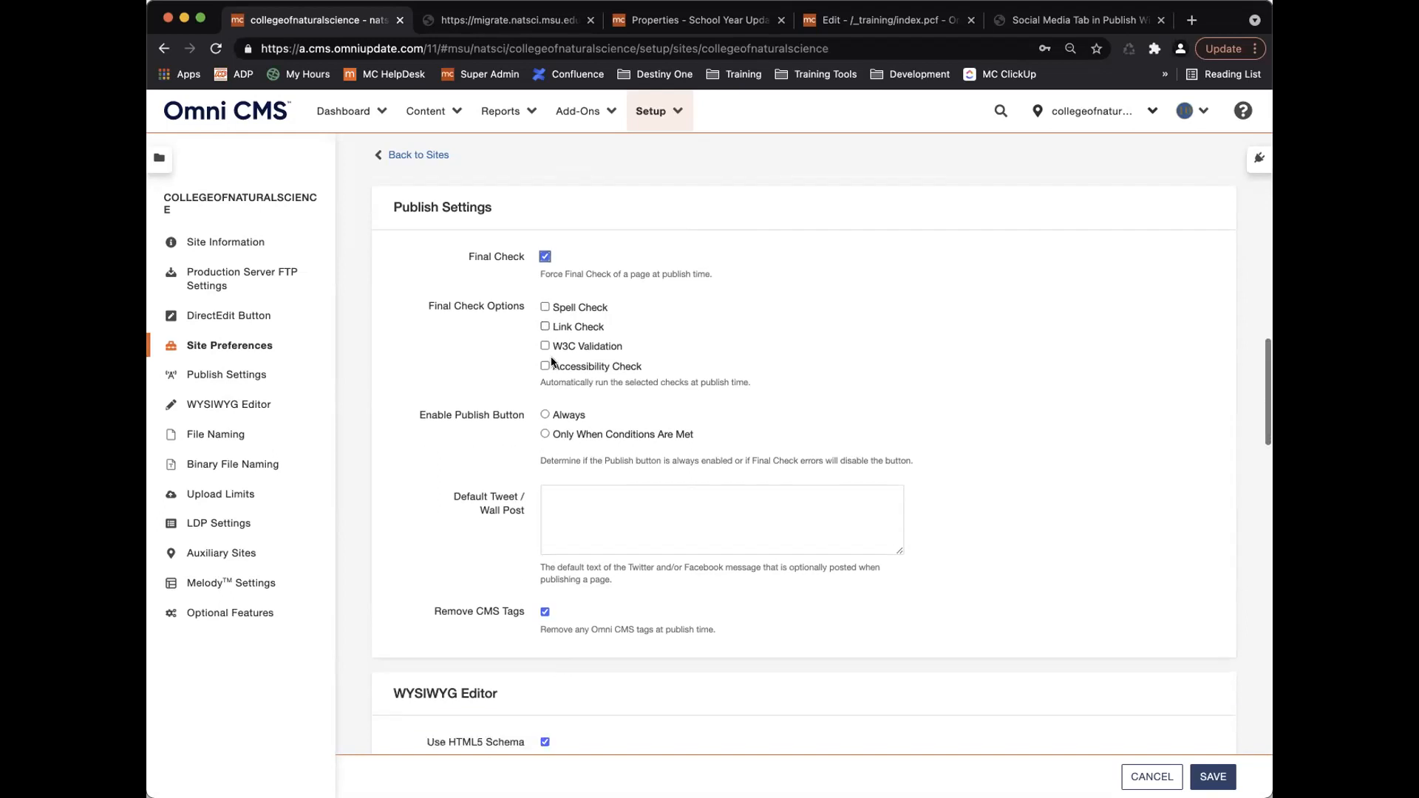
left_click(545, 268)
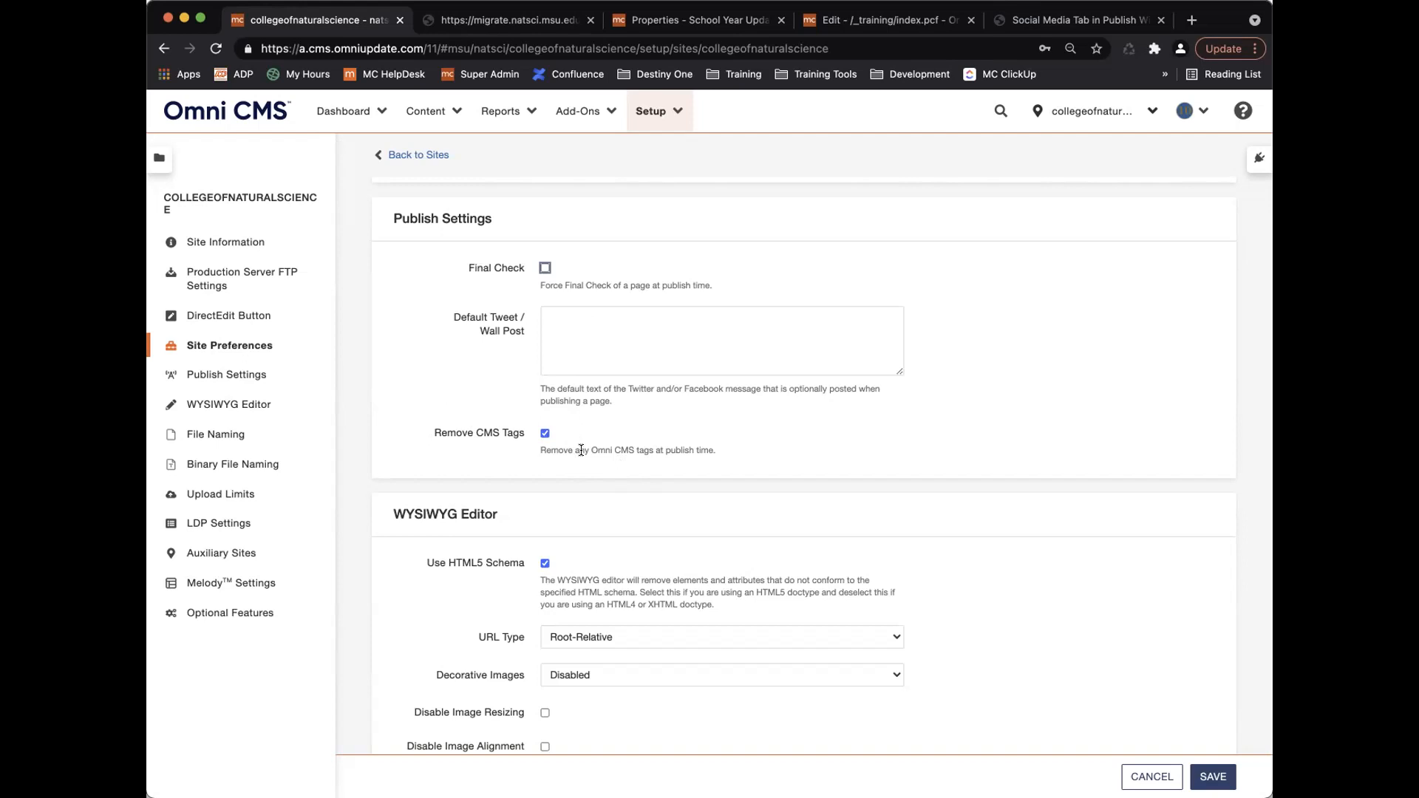
scroll(582, 444, "down", 3)
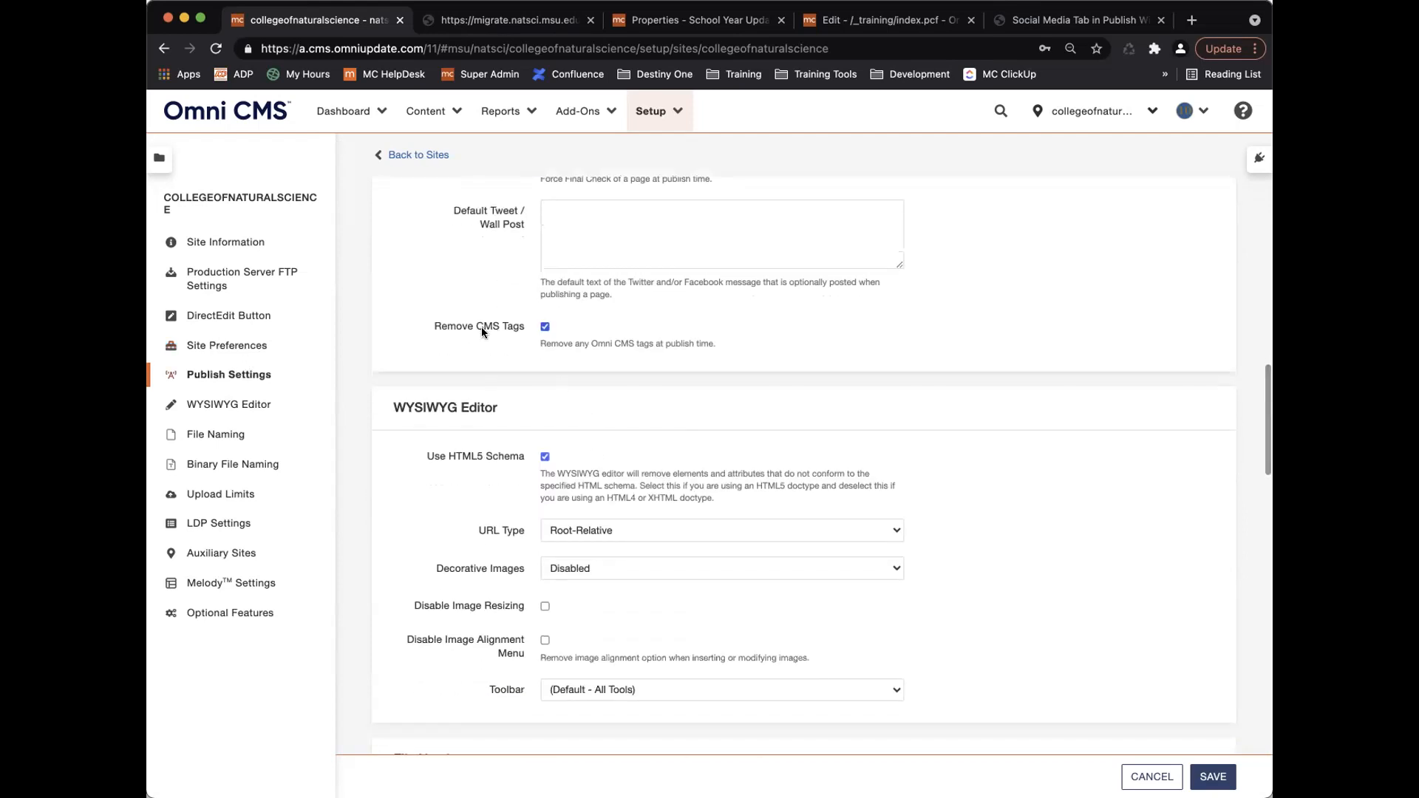
scroll(556, 444, "down", 5)
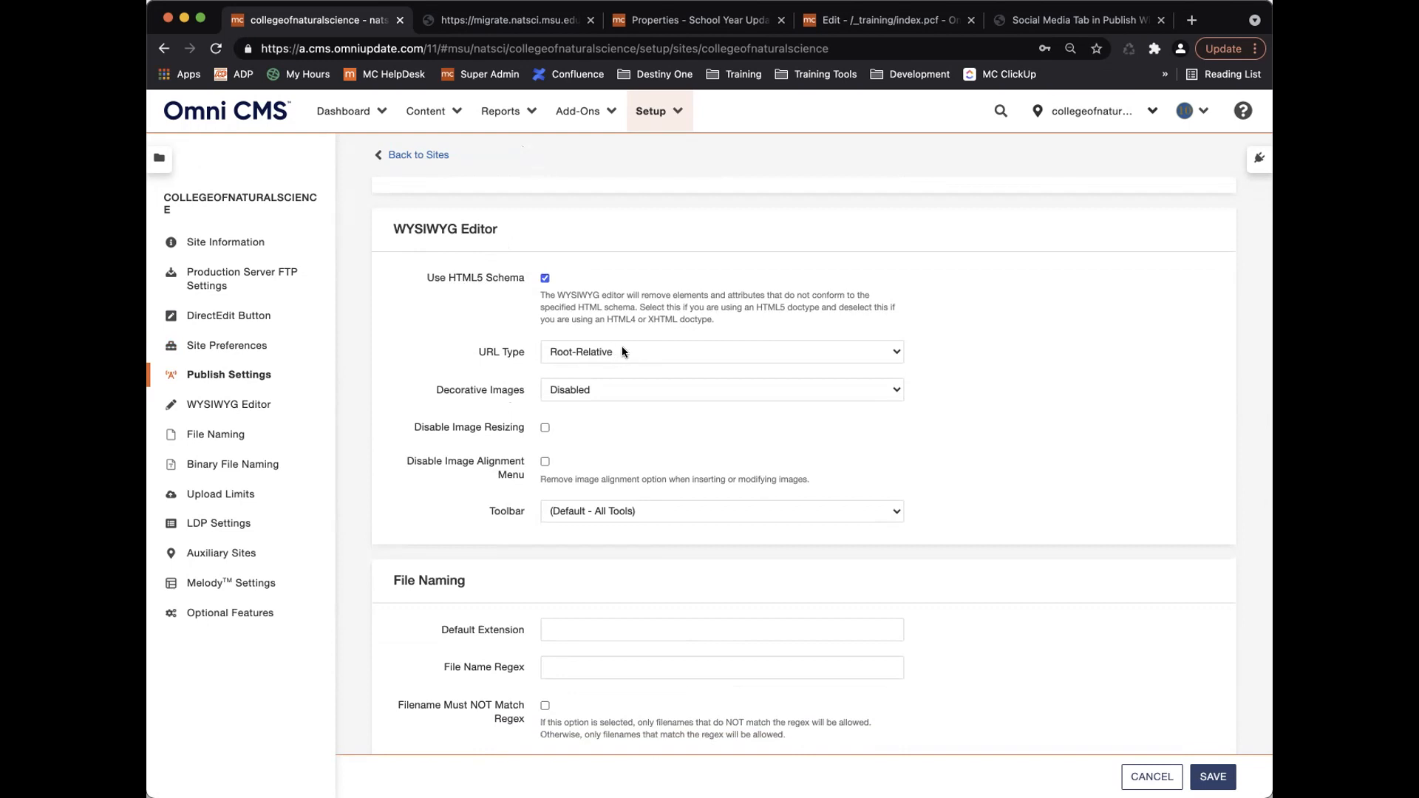
Cancel the pending publish of index.pcf and return to the page.
left_click(883, 21)
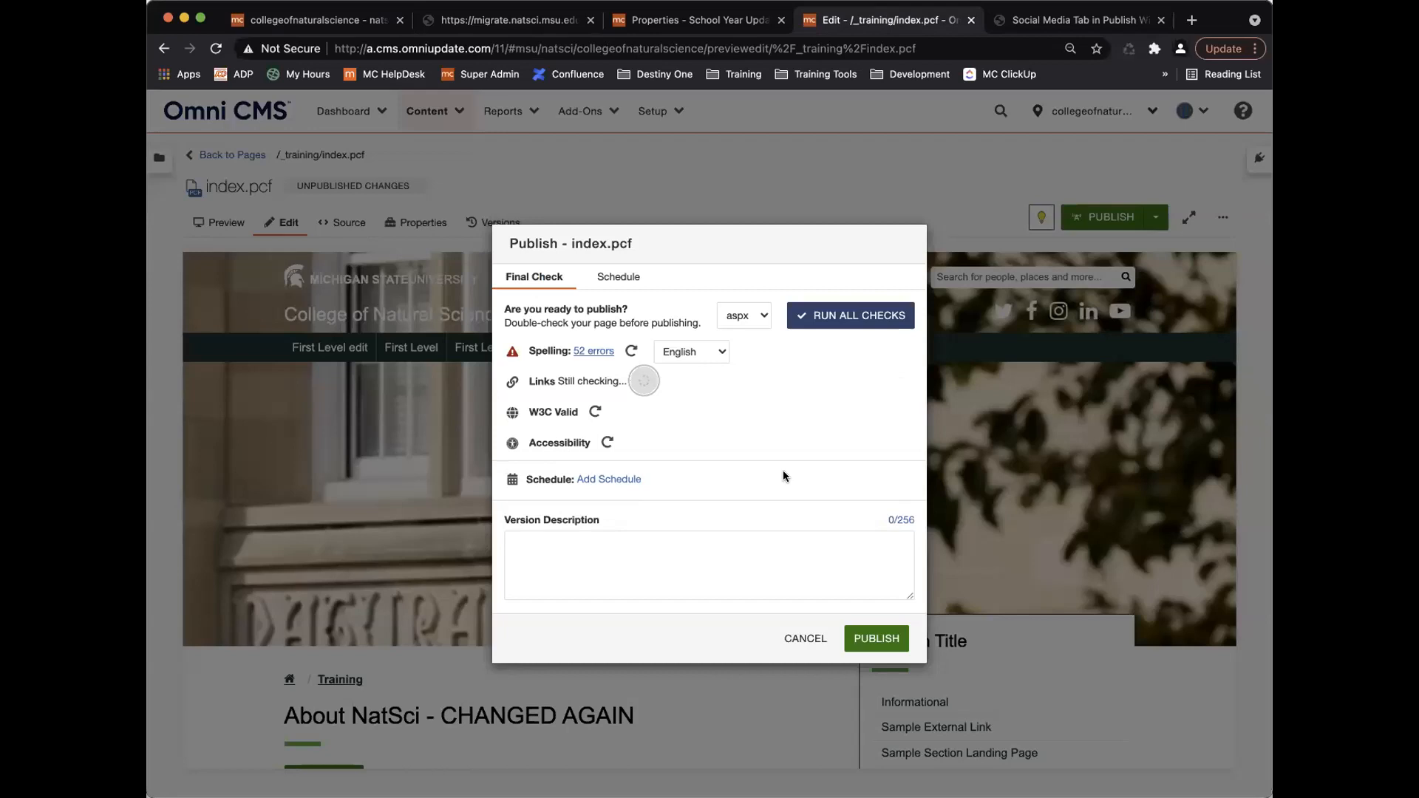
left_click(805, 638)
scroll(637, 495, "down", 15)
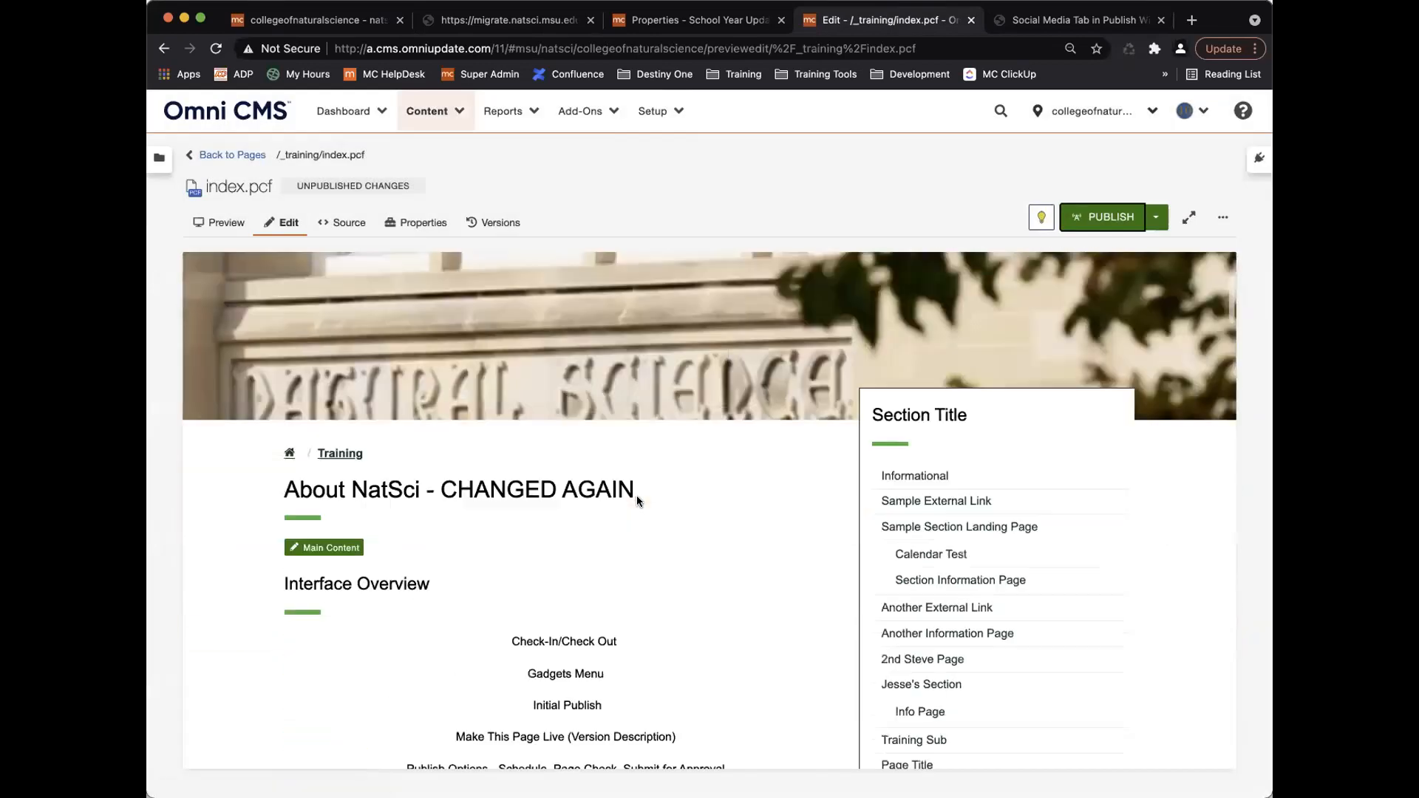
scroll(636, 493, "up", 15)
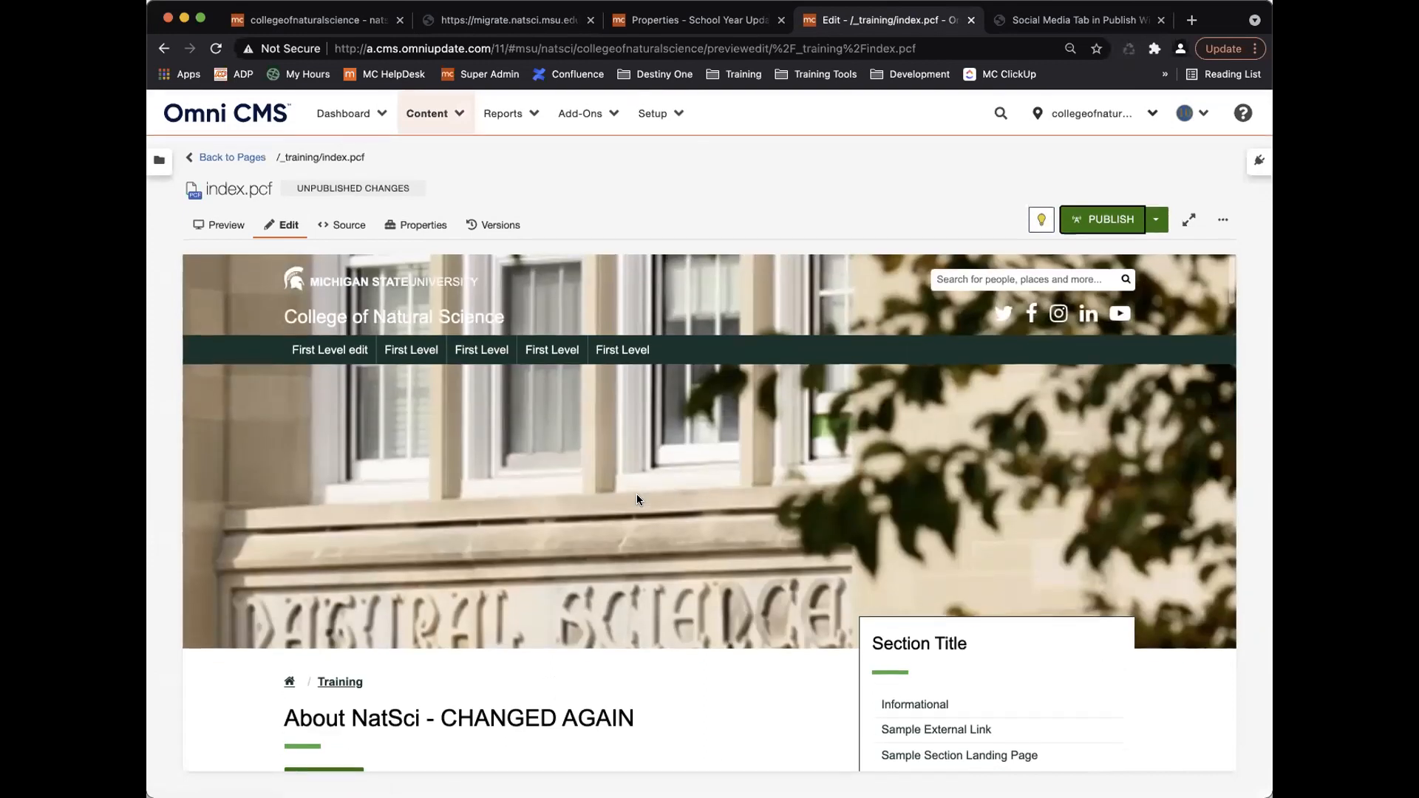
scroll(495, 357, "down", 3)
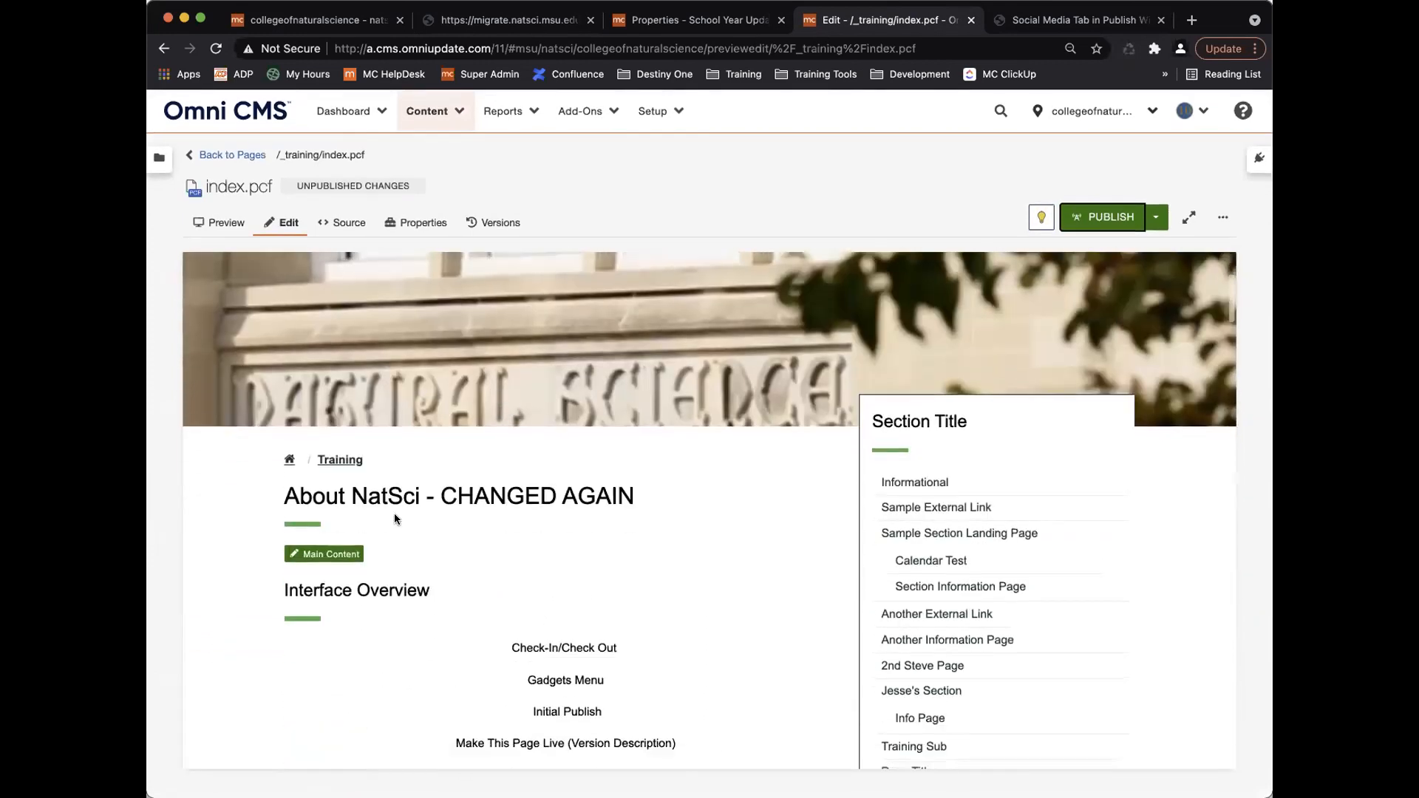
On a new line below Publish Options in Main Content, choose defaultHero.jpg as the image source.
left_click(345, 548)
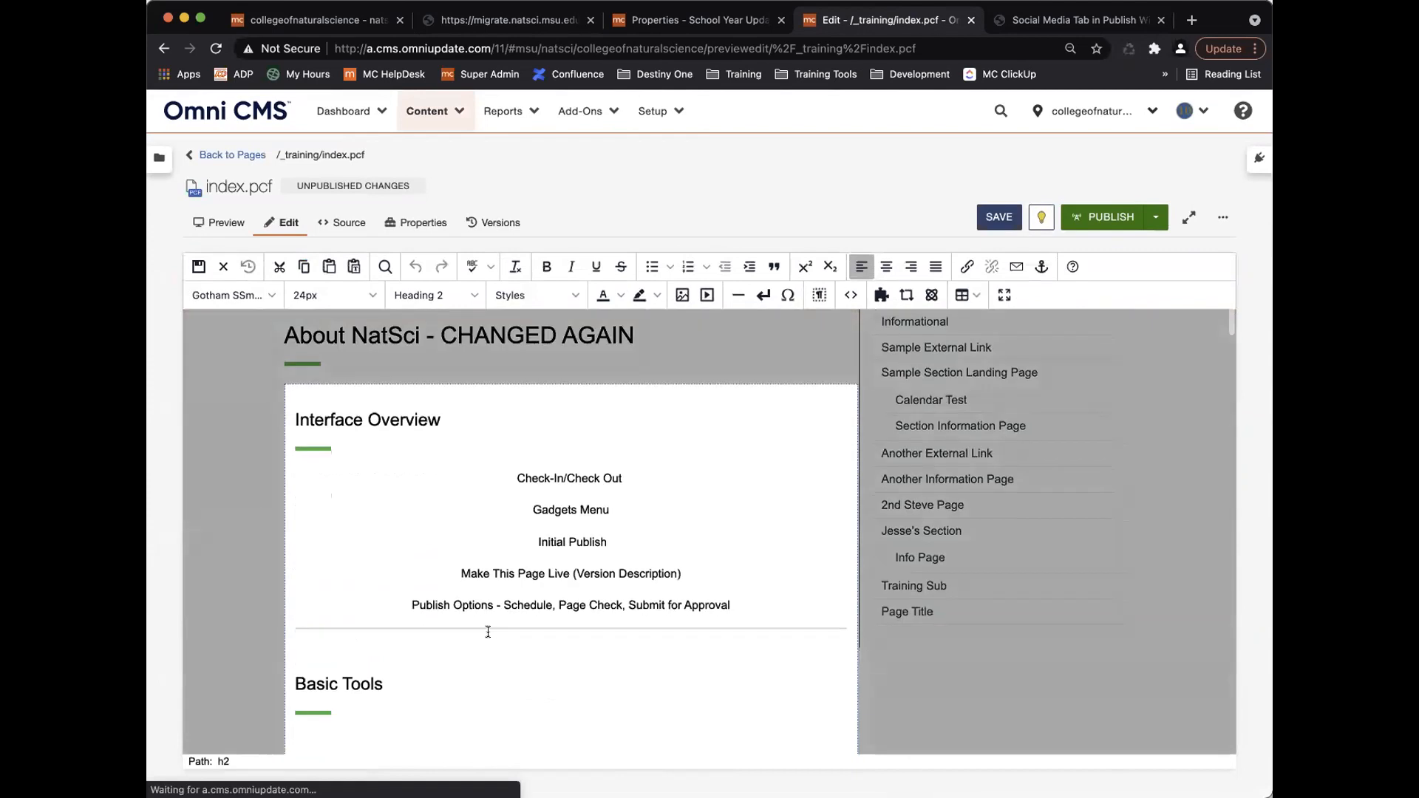
left_click(762, 604)
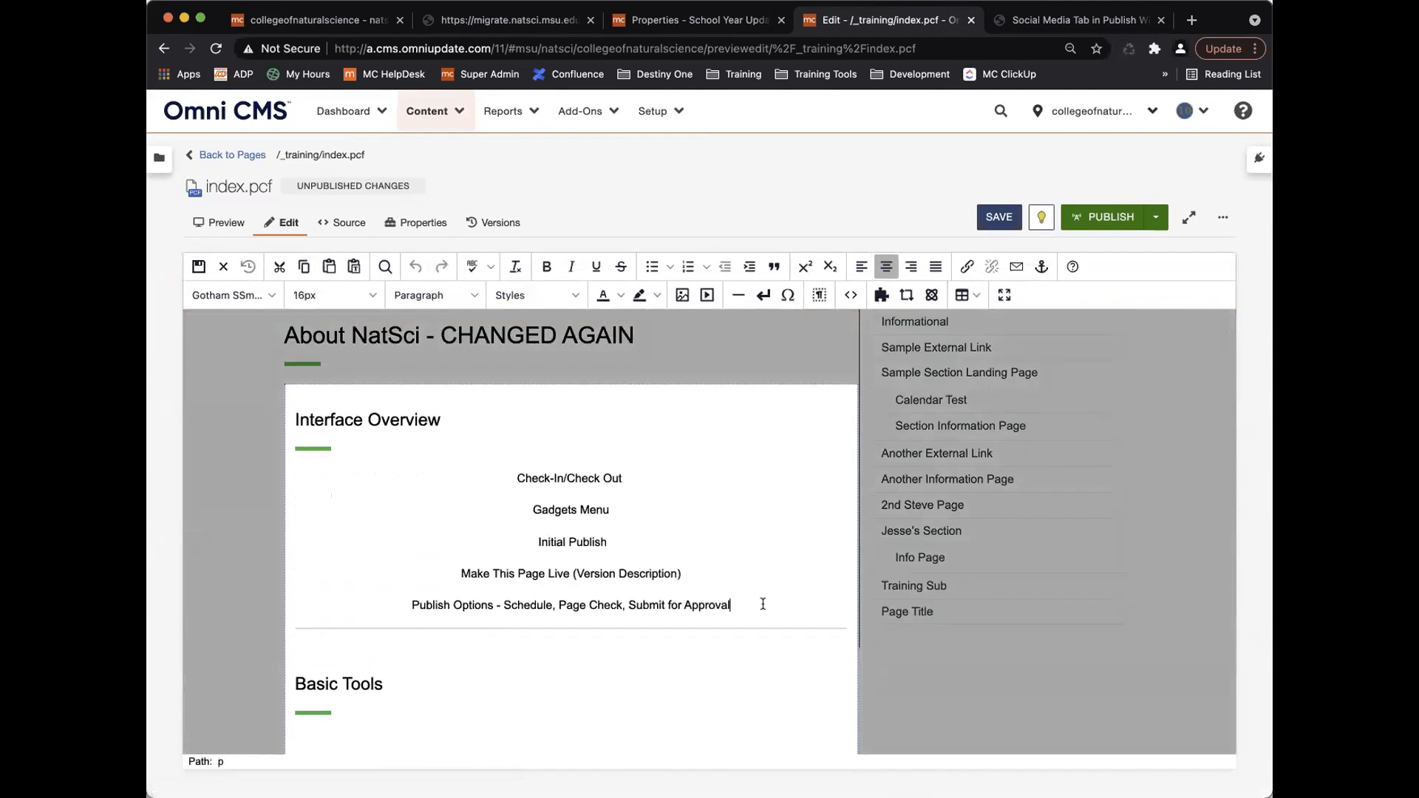
key("Return")
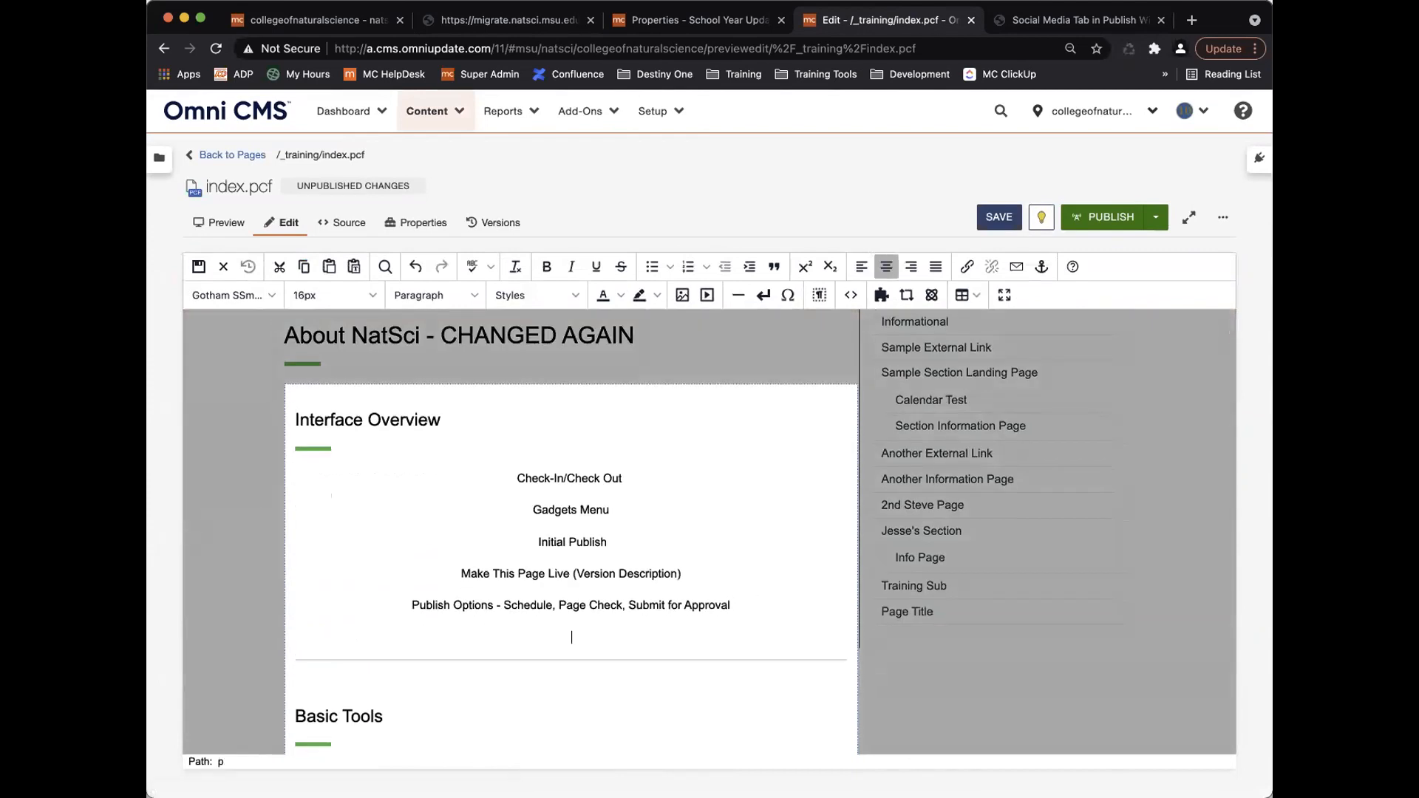
left_click(678, 295)
left_click(859, 389)
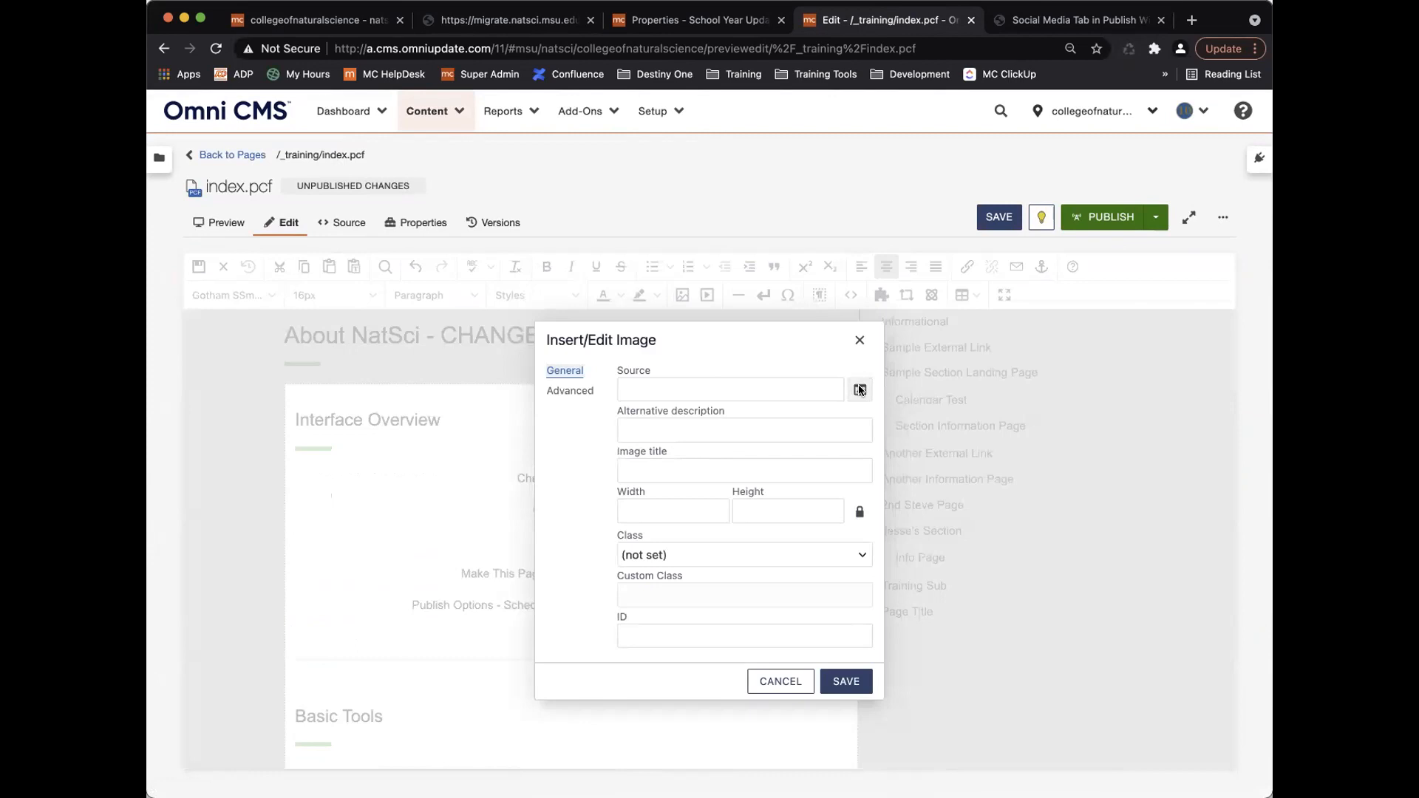
left_click(467, 443)
left_click(982, 652)
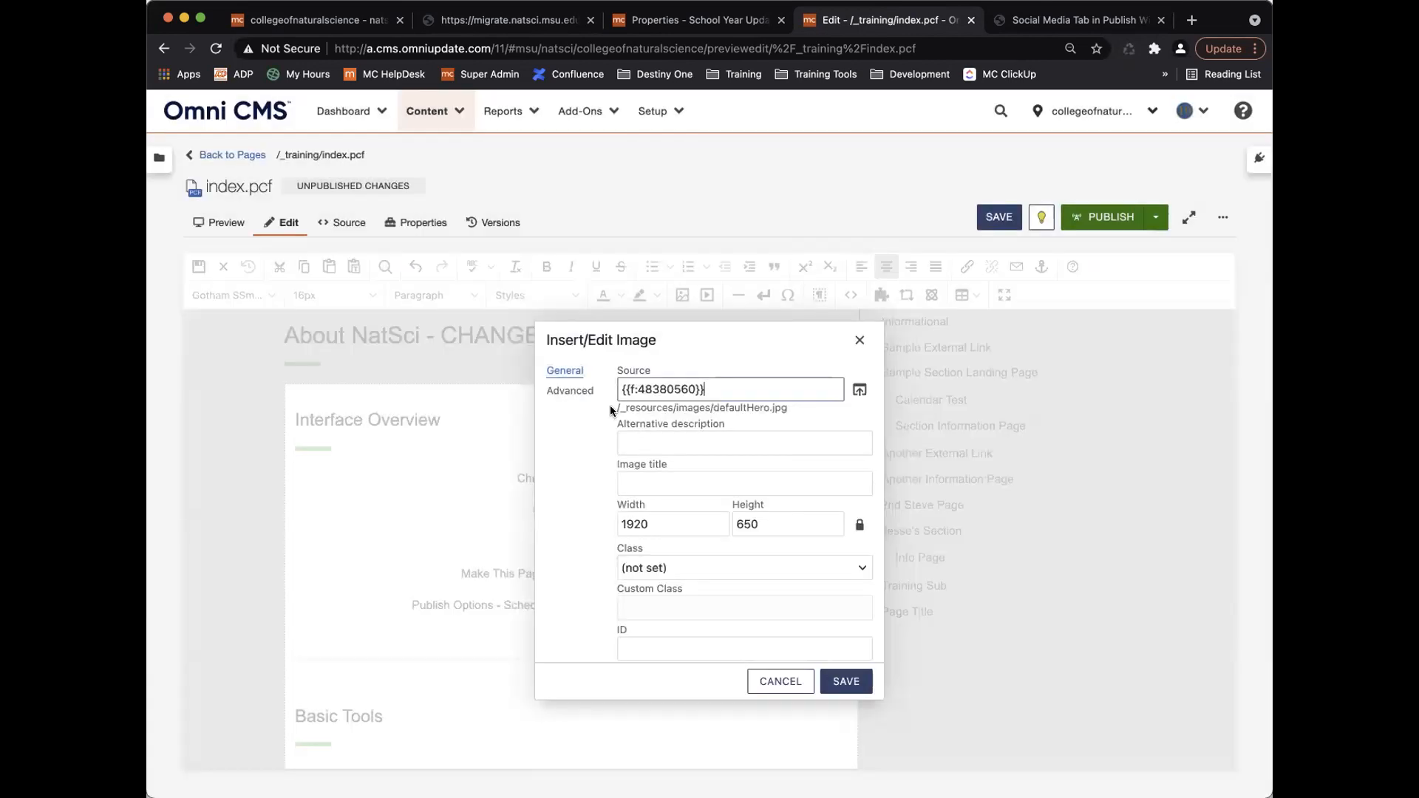
left_click_drag(617, 408, 787, 408)
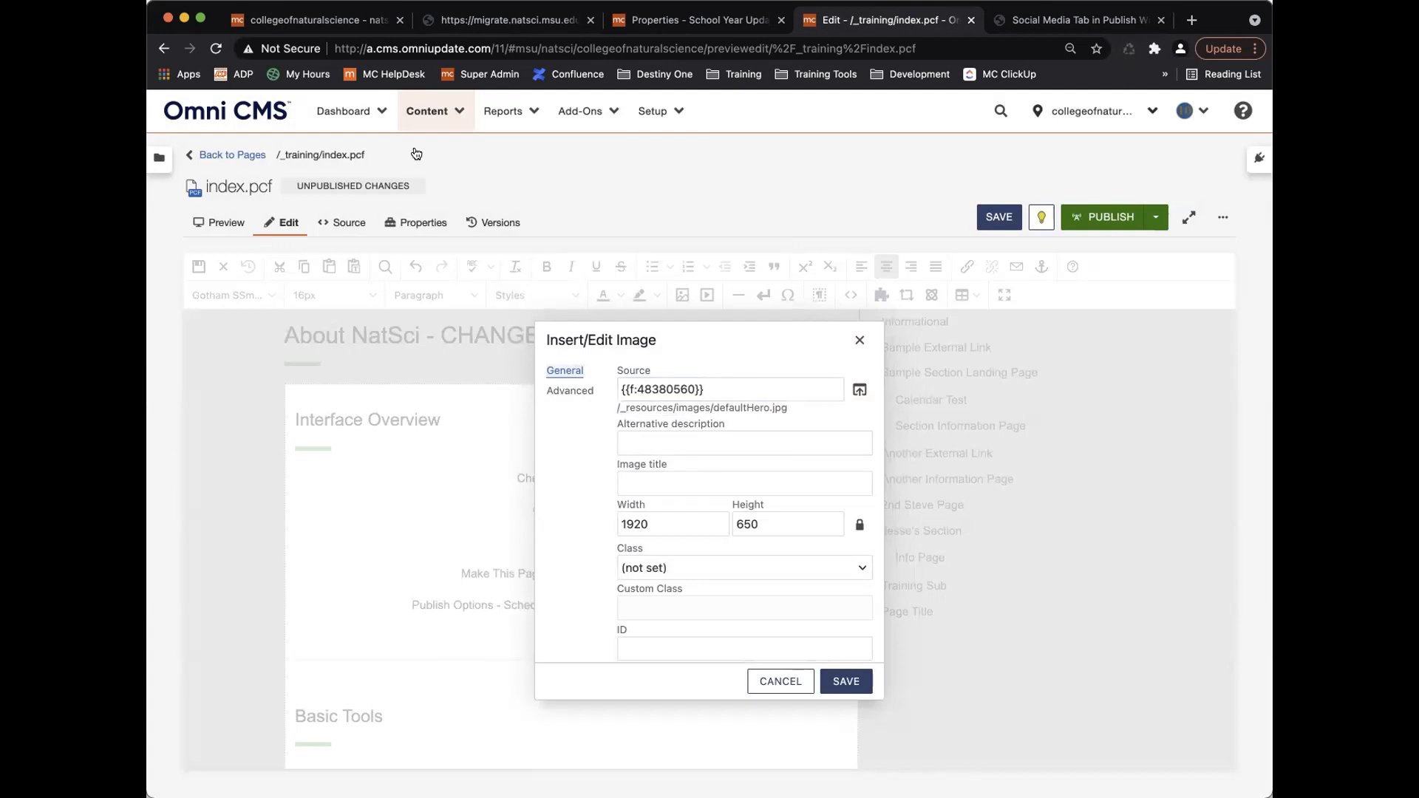
left_click(336, 20)
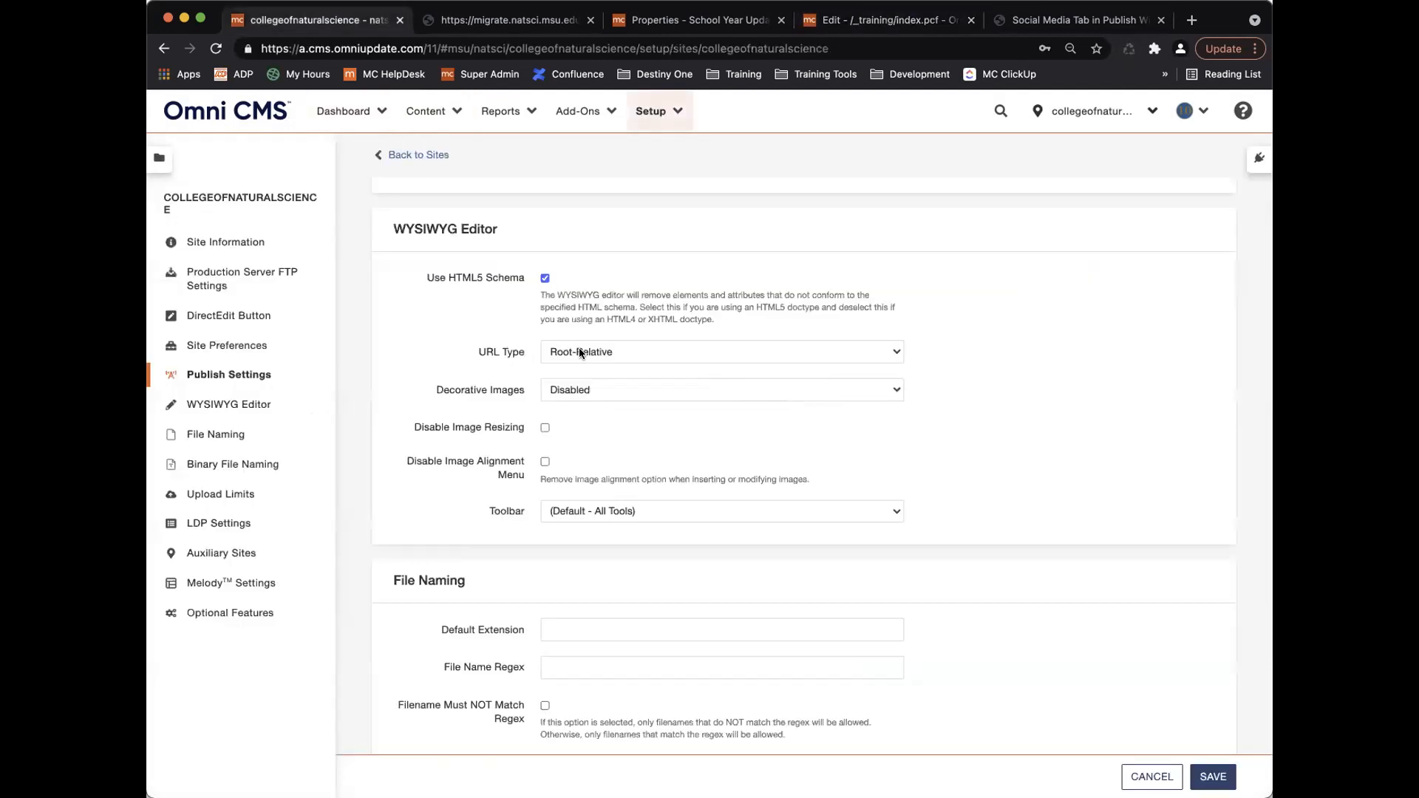
left_click(613, 351)
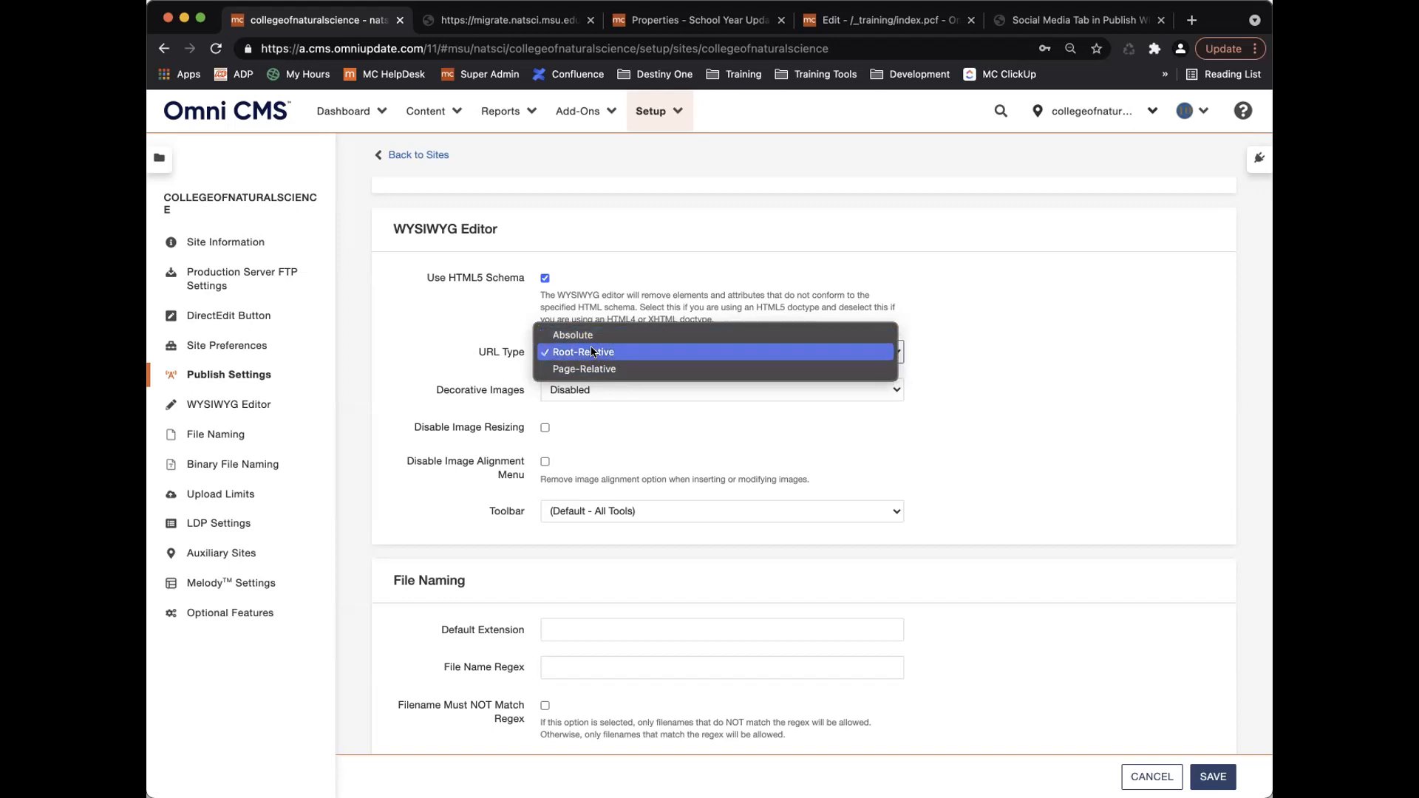
left_click(619, 352)
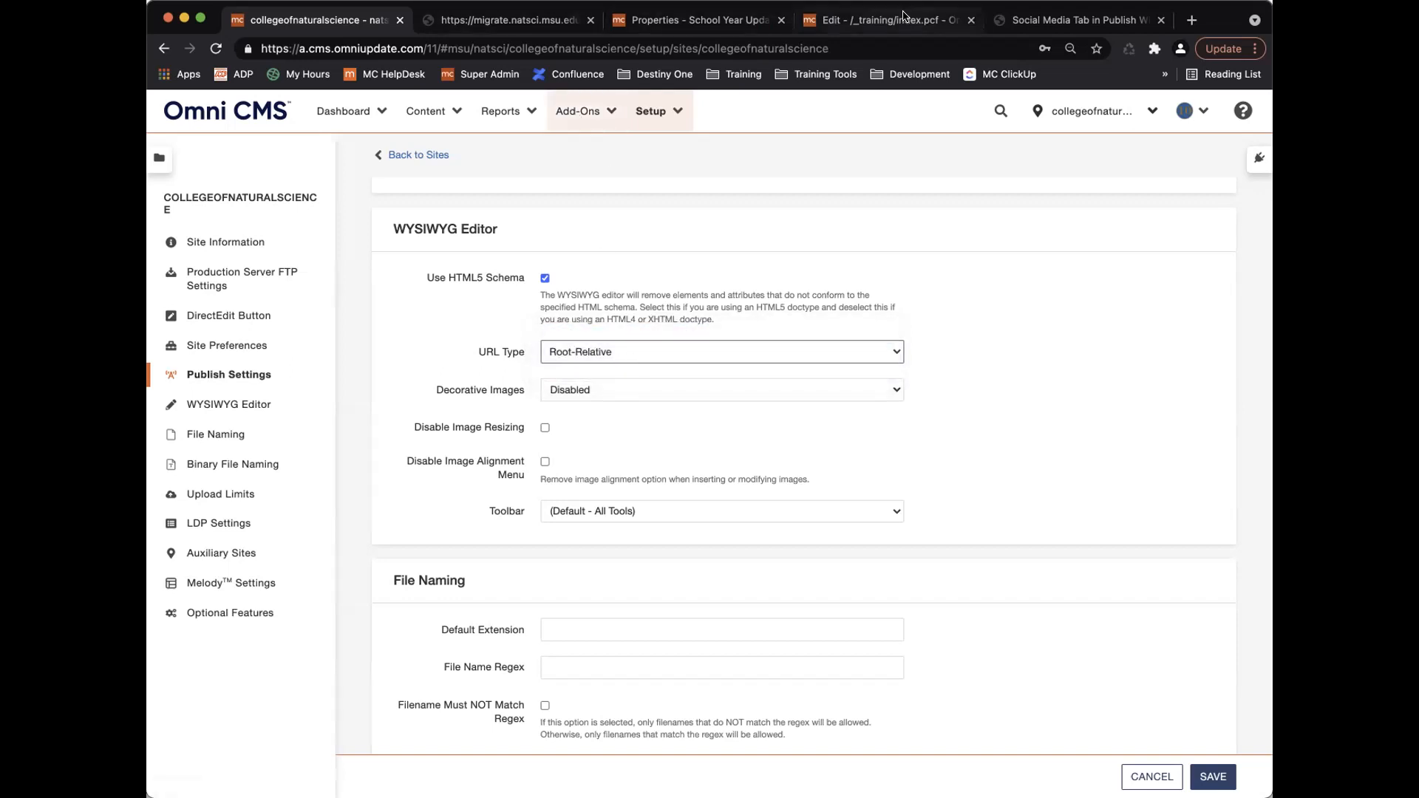
left_click(824, 18)
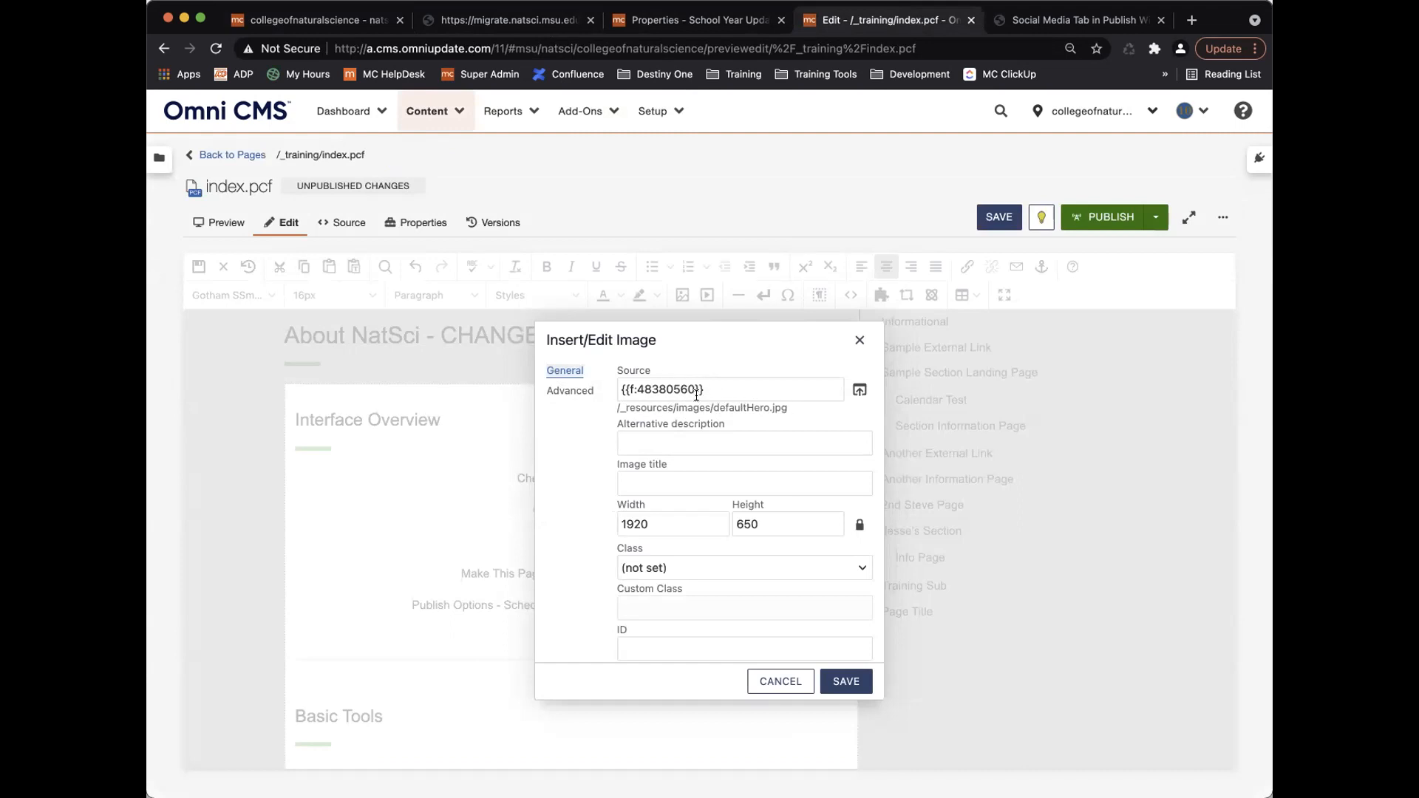
left_click(318, 20)
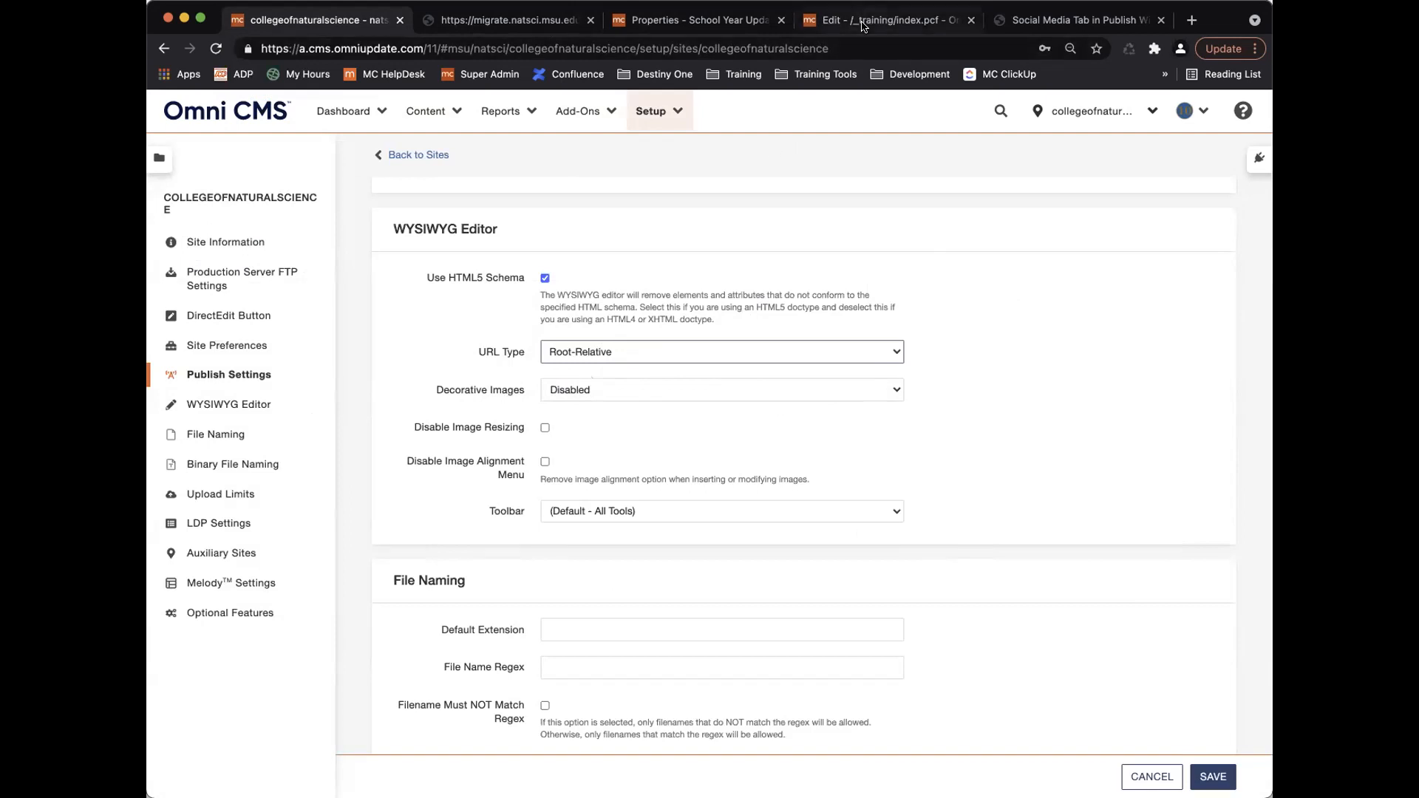
Review the Decorative Images choices unchanged, then try saving the image without alt text.
left_click(614, 384)
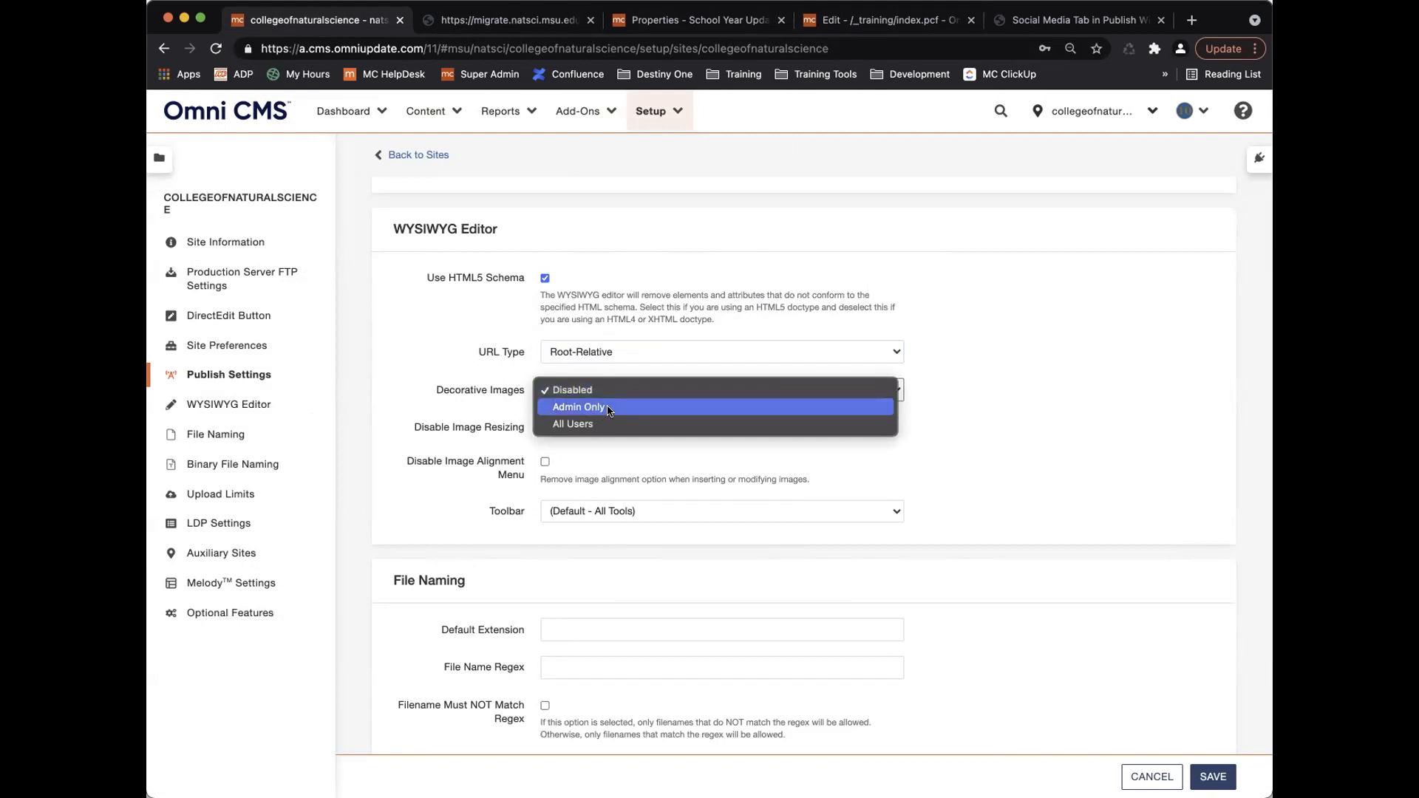
left_click(512, 389)
left_click(888, 25)
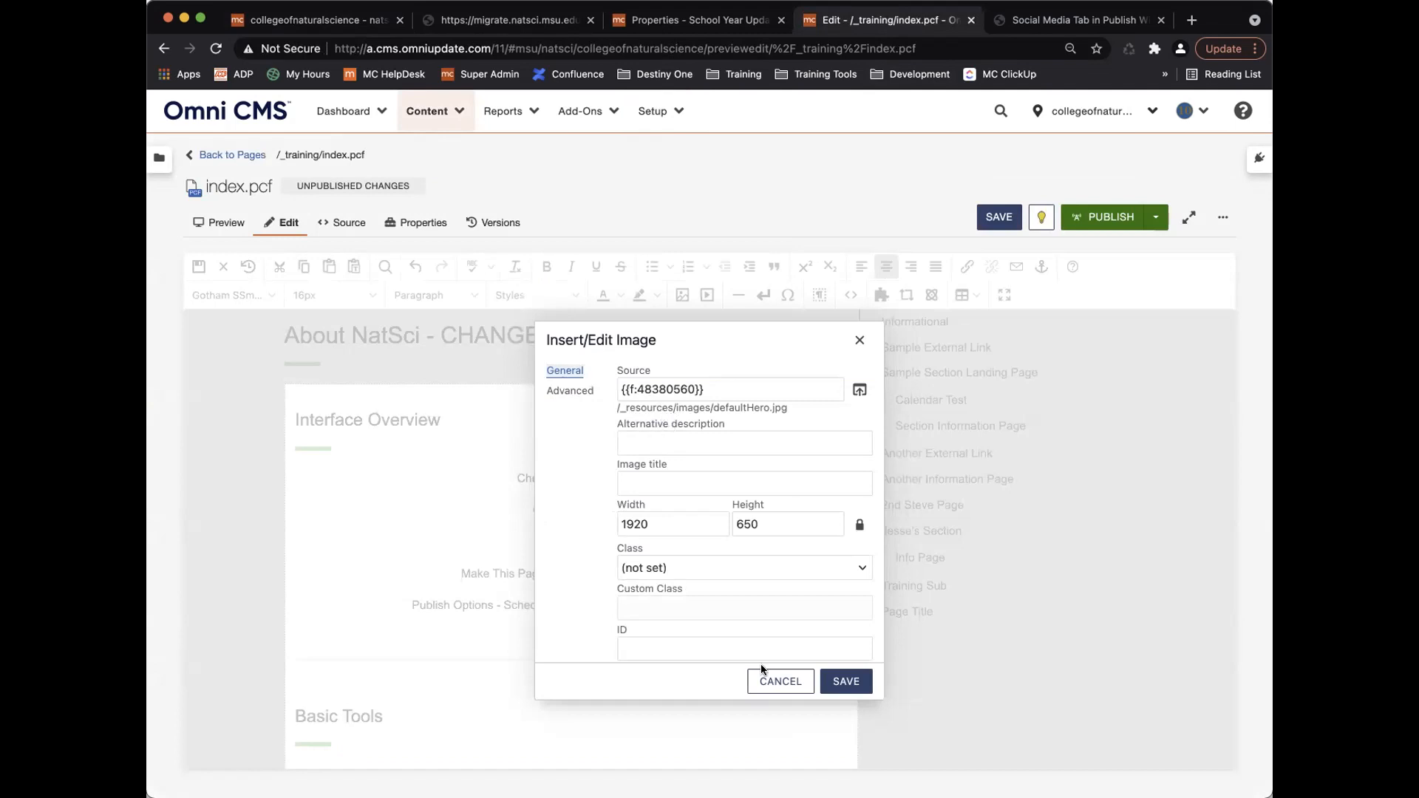
left_click(848, 679)
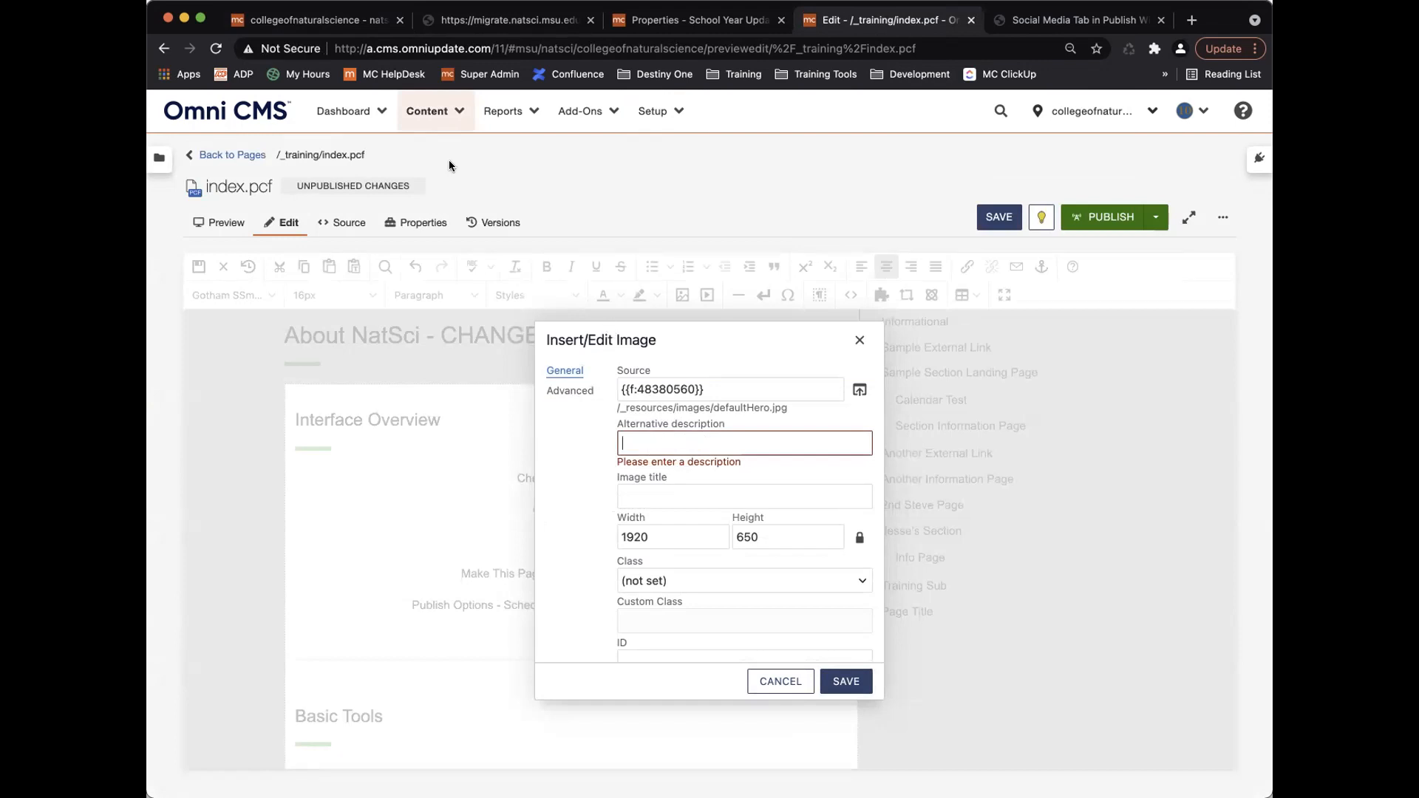
Compare the blocked image dialog with the site settings, leaving Decorative Images at Disabled.
left_click(352, 23)
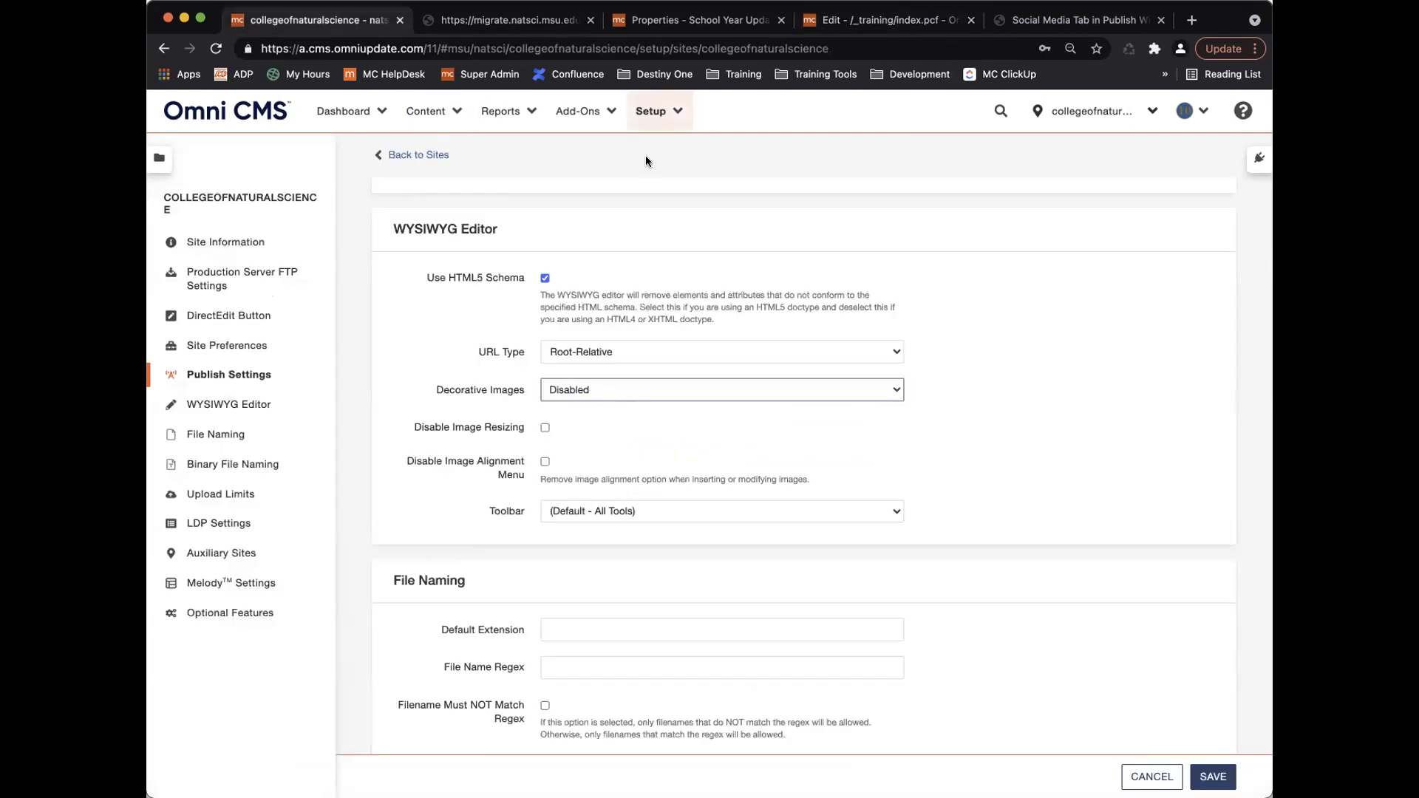
left_click(868, 20)
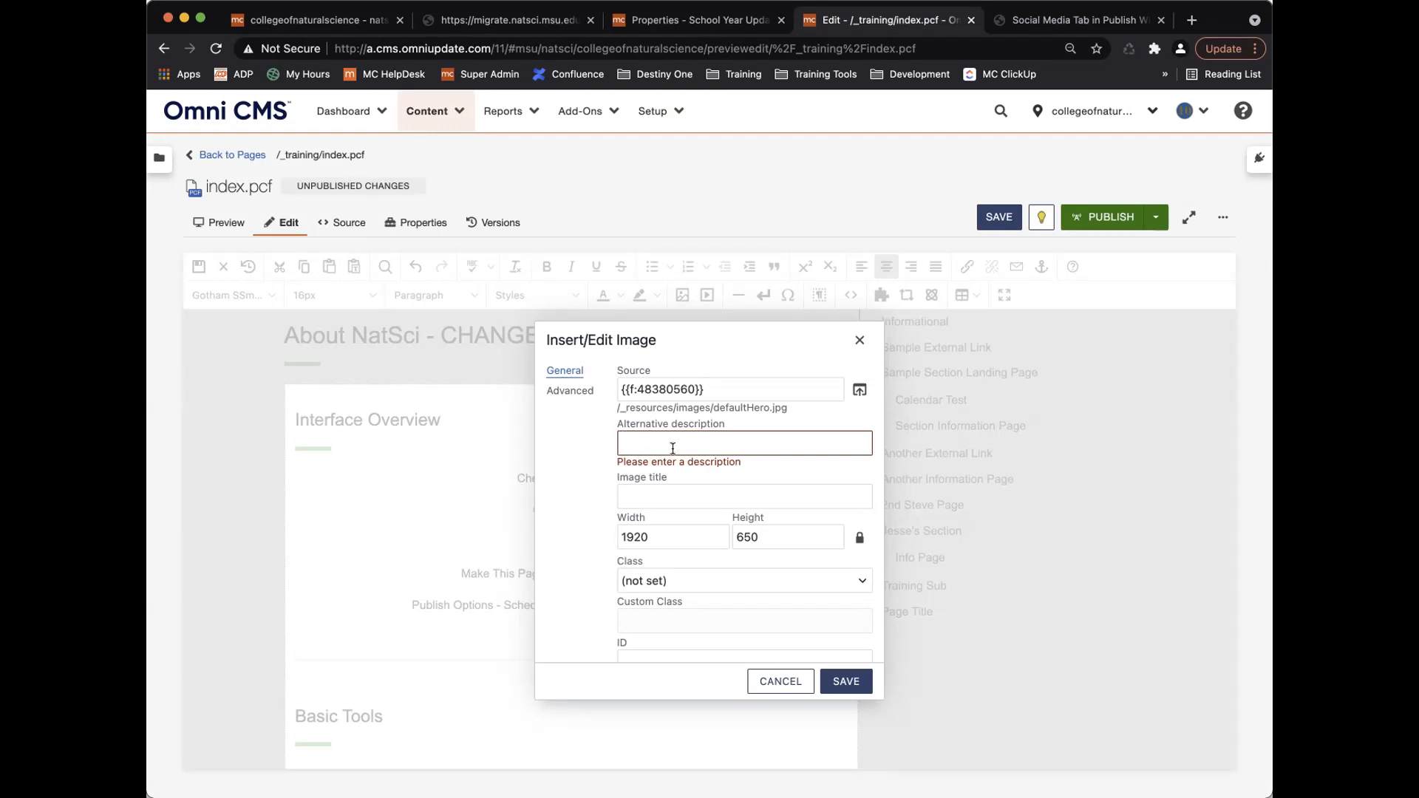
left_click(324, 16)
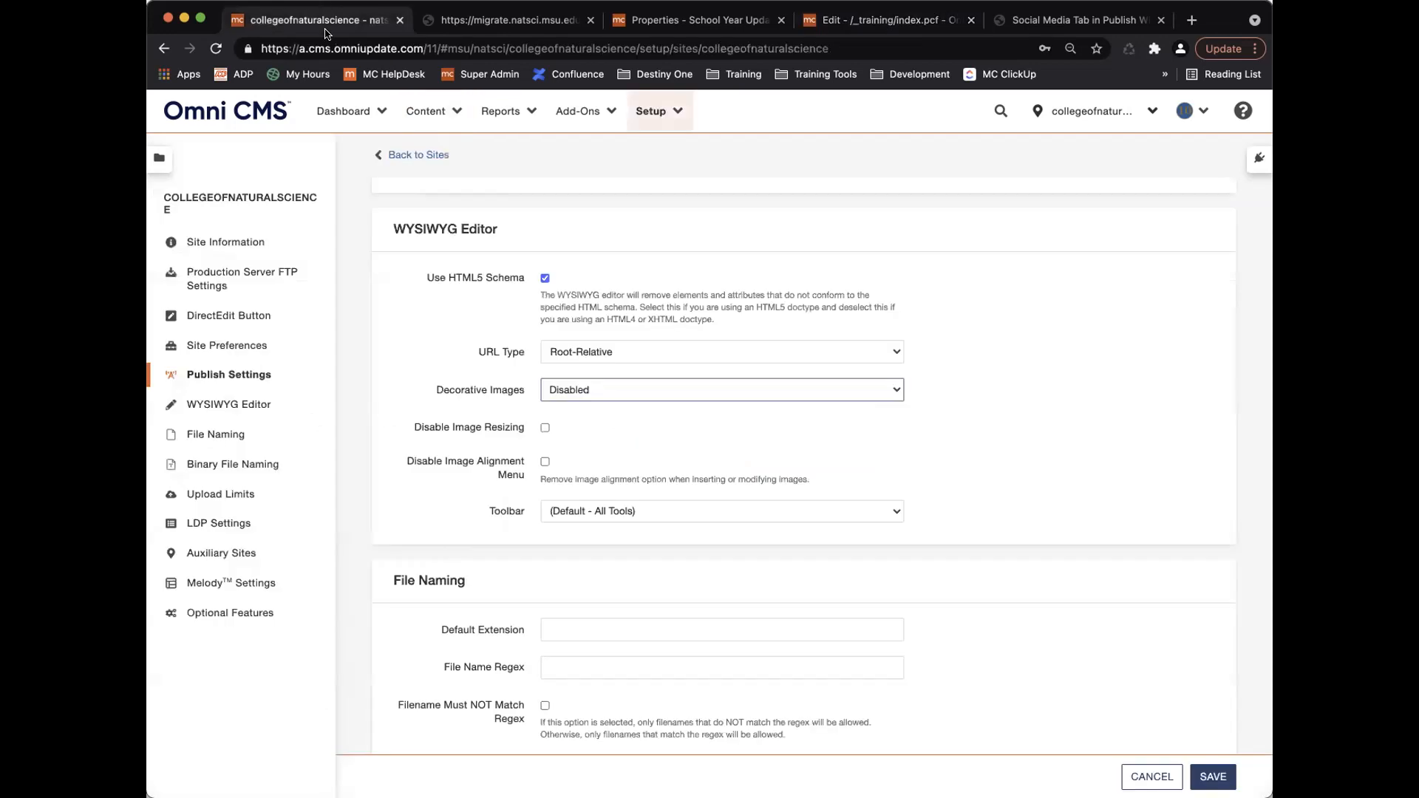
left_click(645, 389)
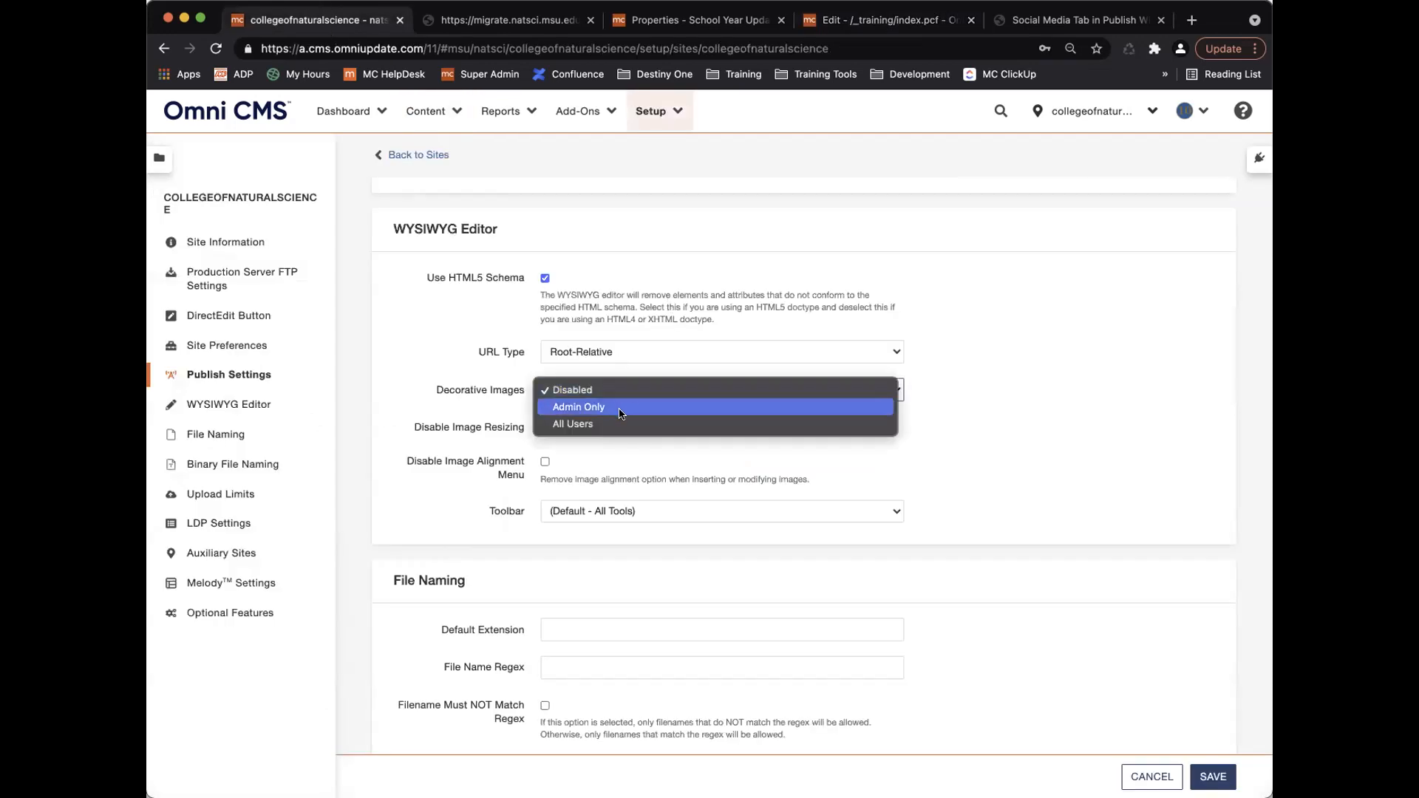
left_click(508, 390)
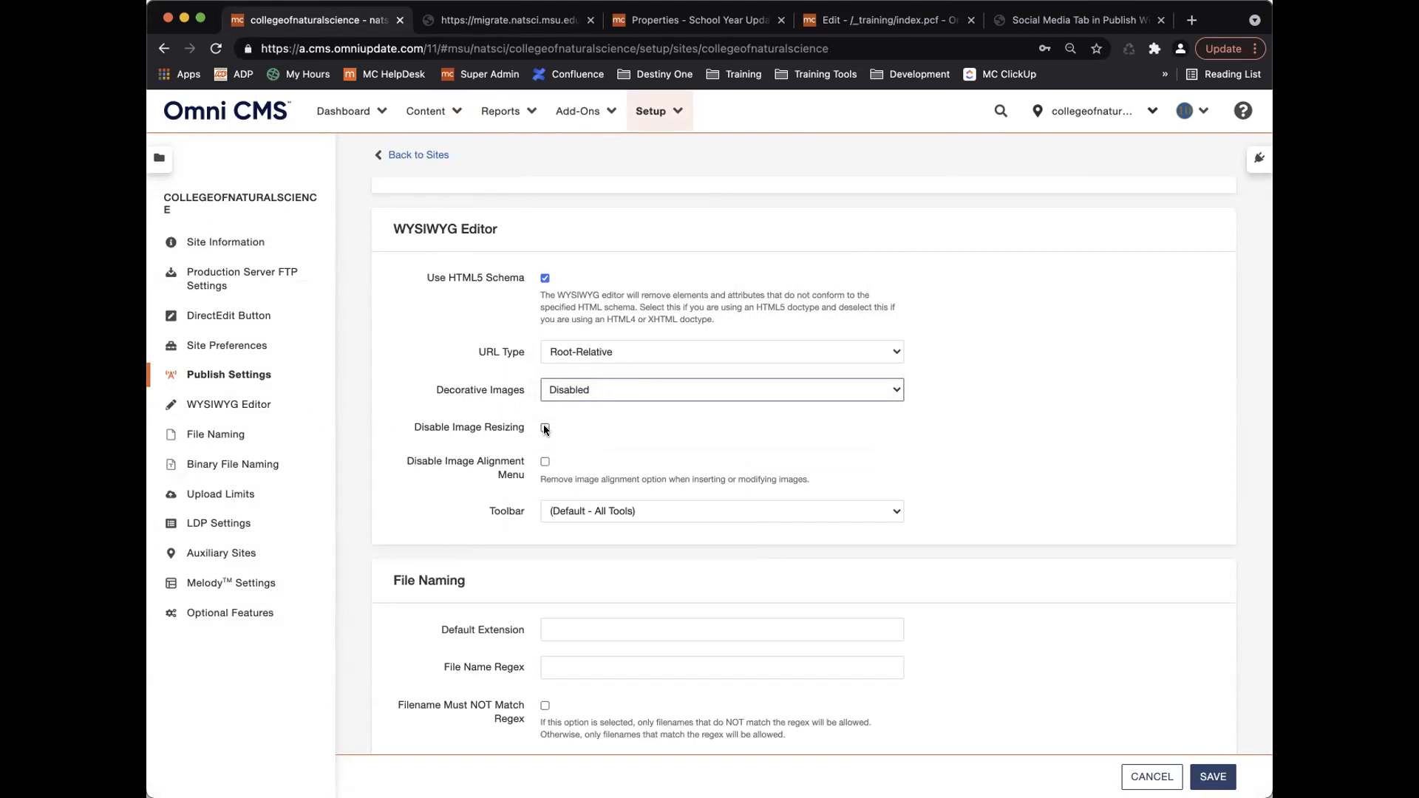
Insert the hero image with the alt text 'test'.
left_click(867, 22)
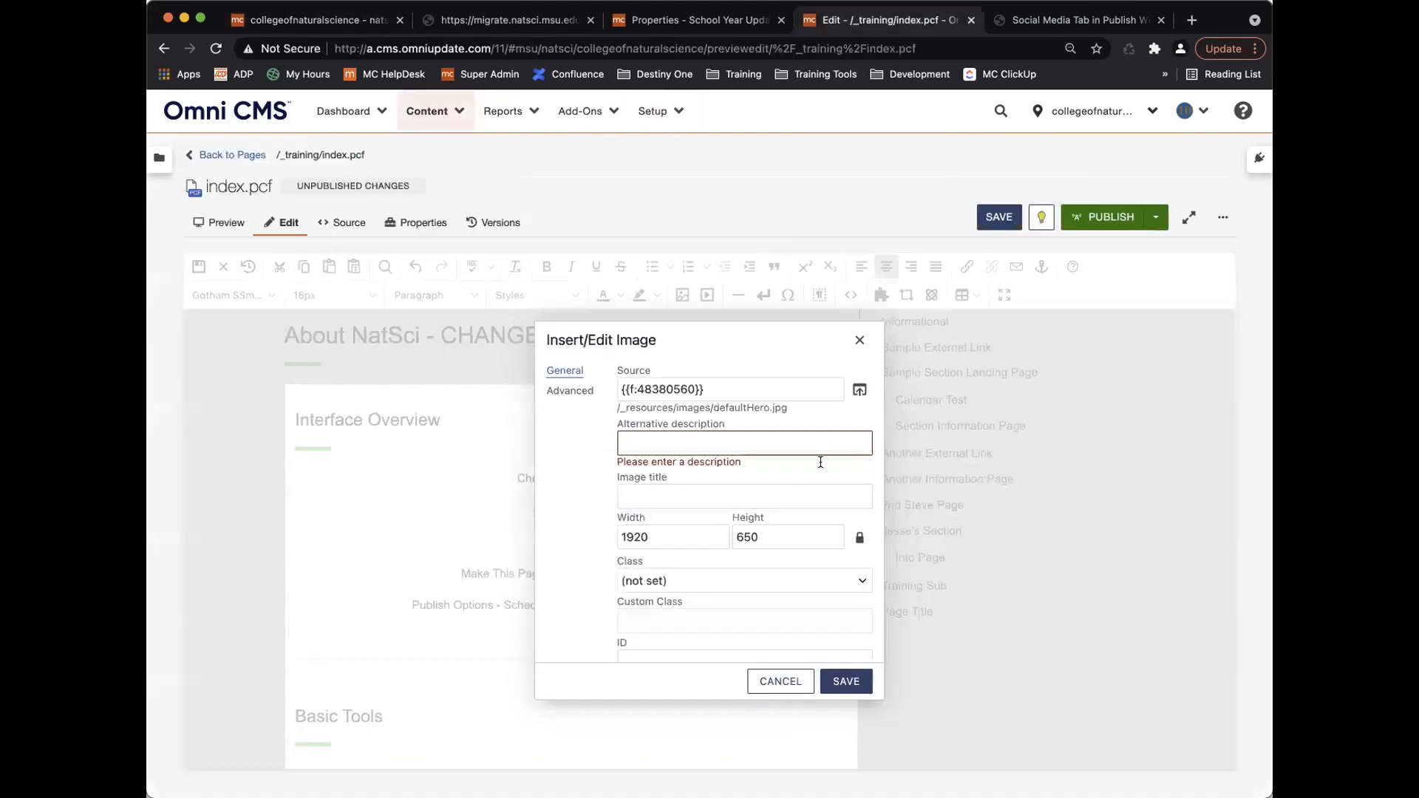
type("test")
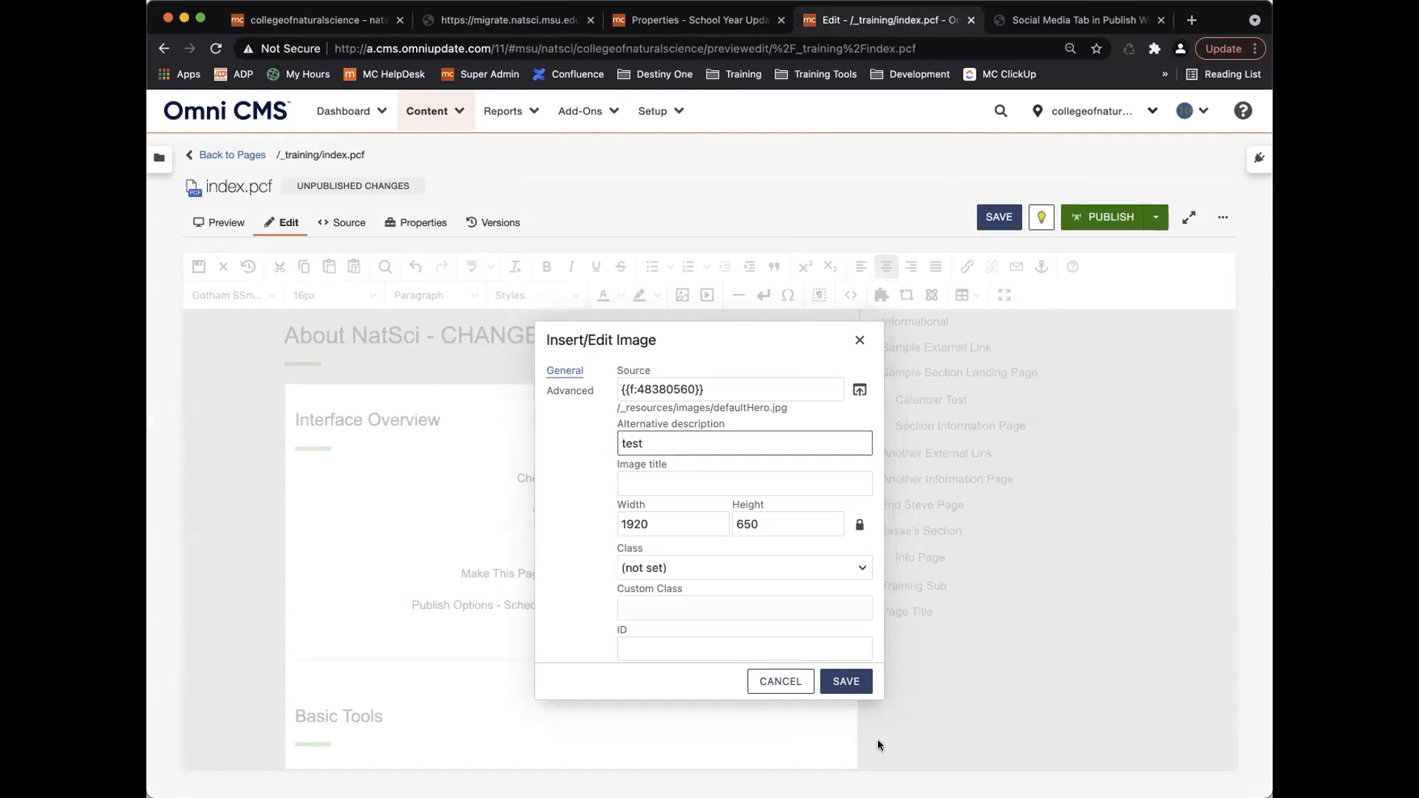
left_click(846, 681)
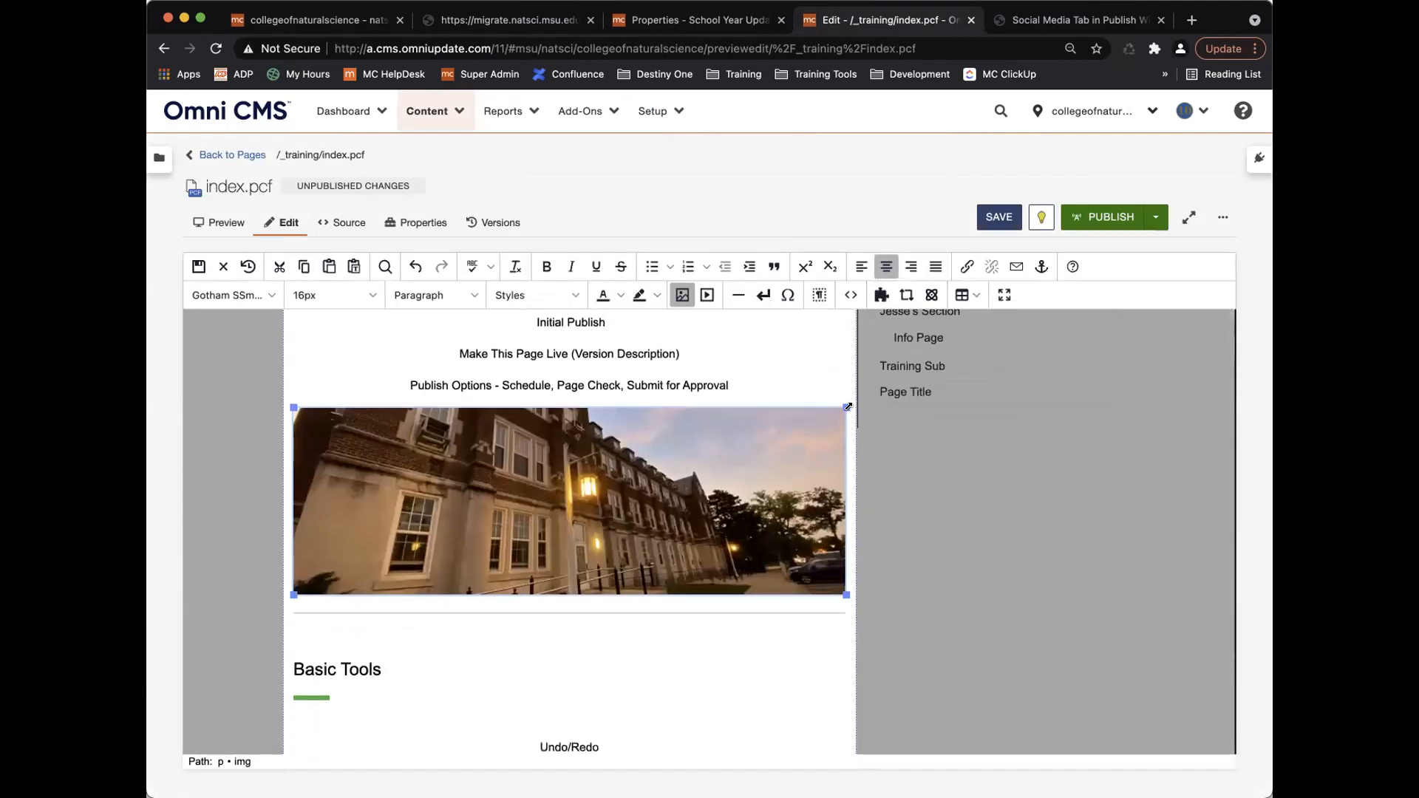
Shrink the image to 473×160, then tick Disable Image Resizing in the site settings.
left_click_drag(846, 407, 642, 449)
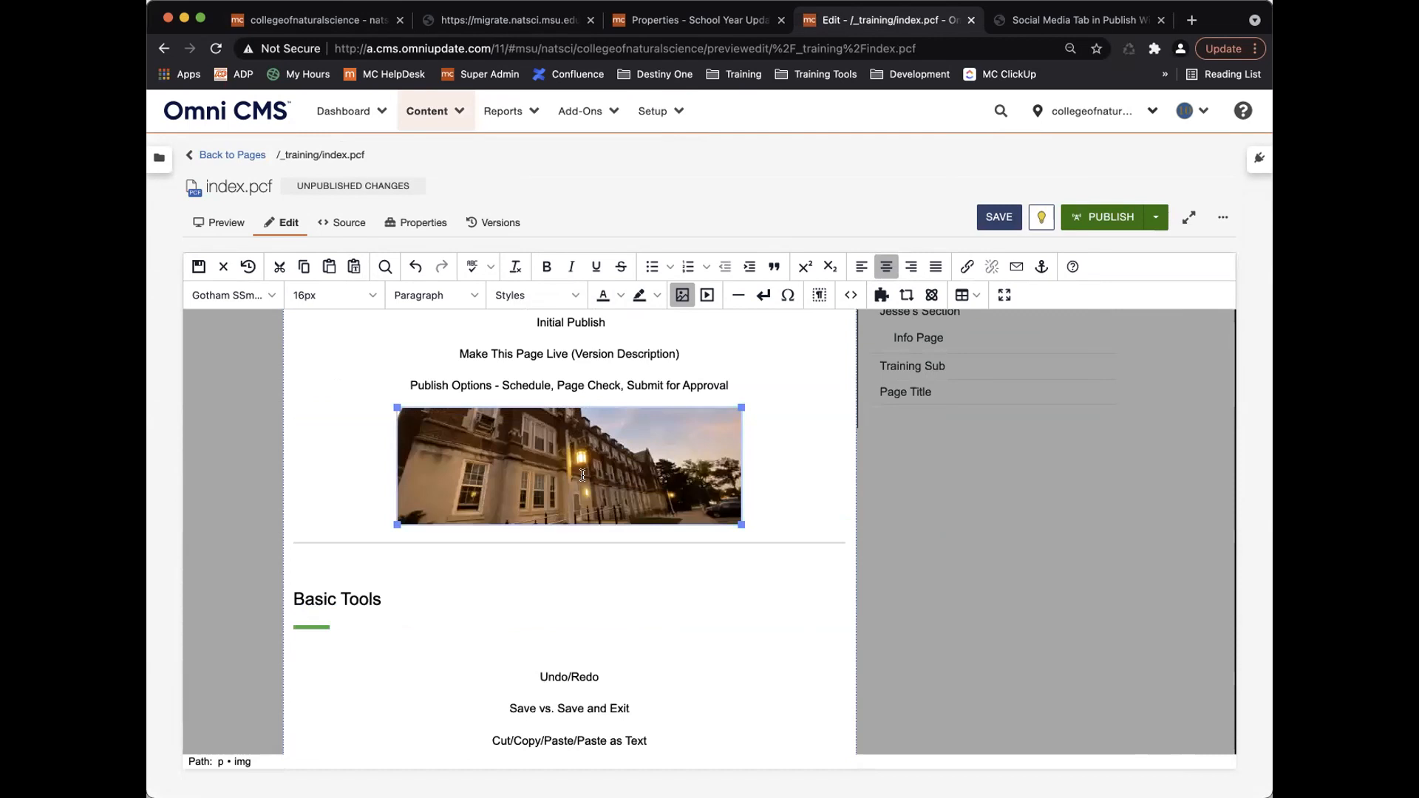
left_click(682, 295)
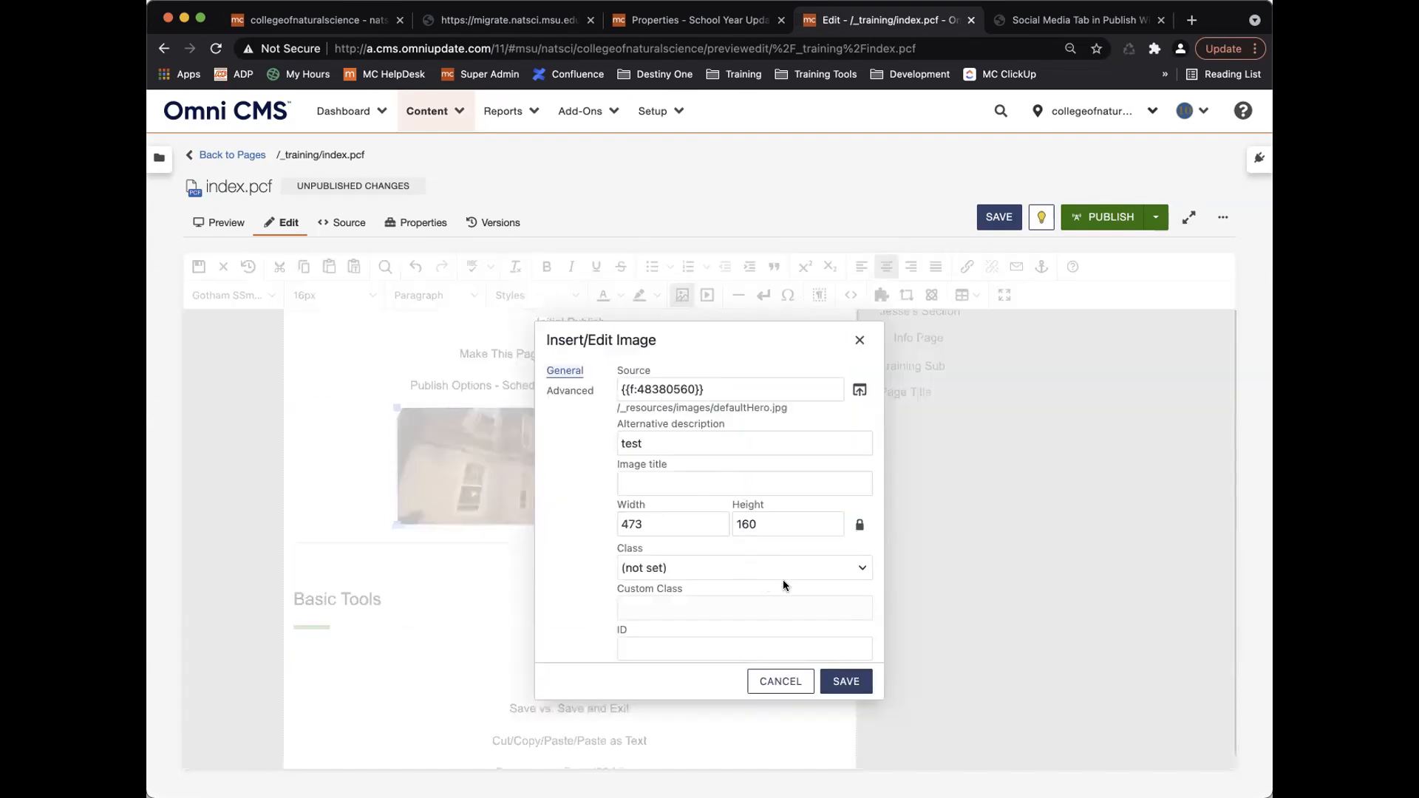
left_click(332, 20)
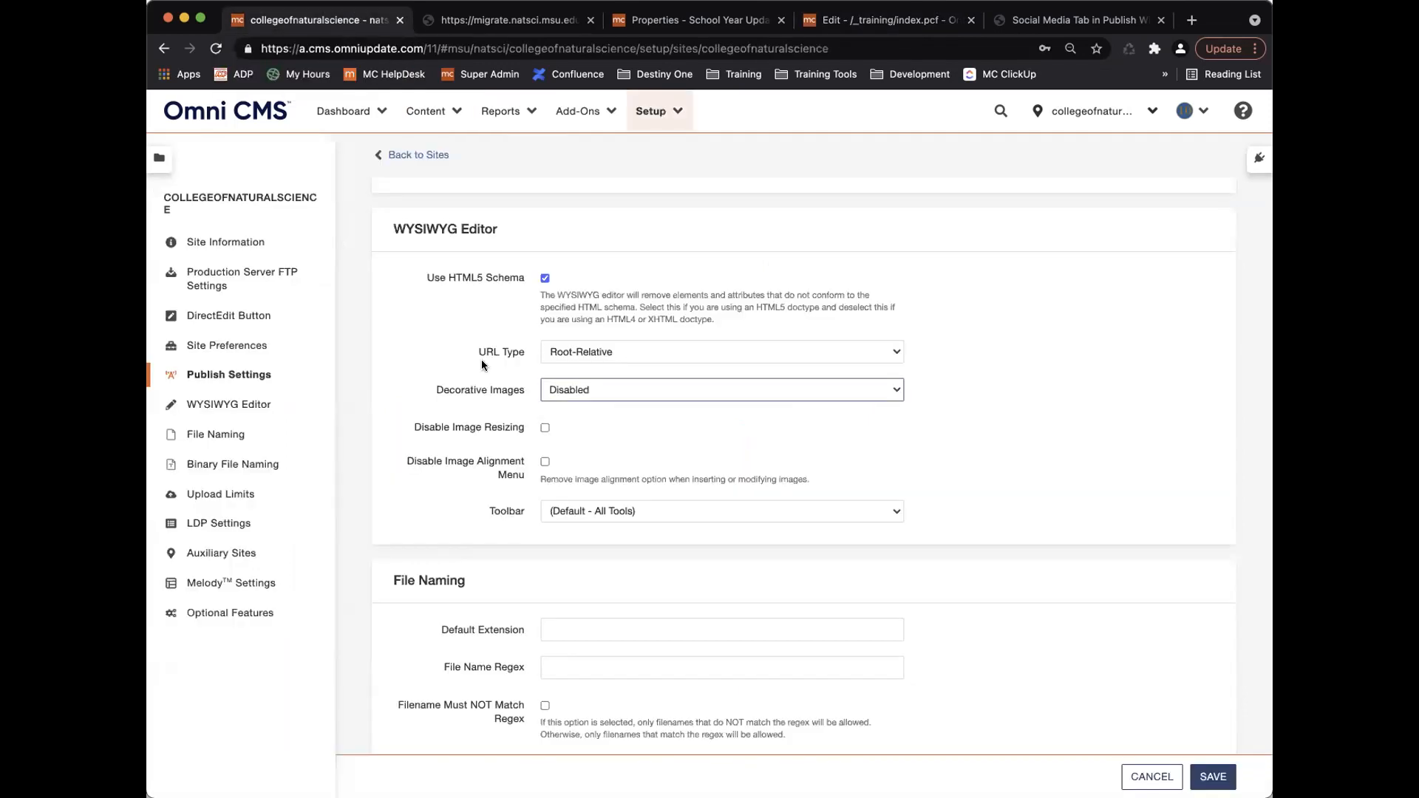
left_click(543, 426)
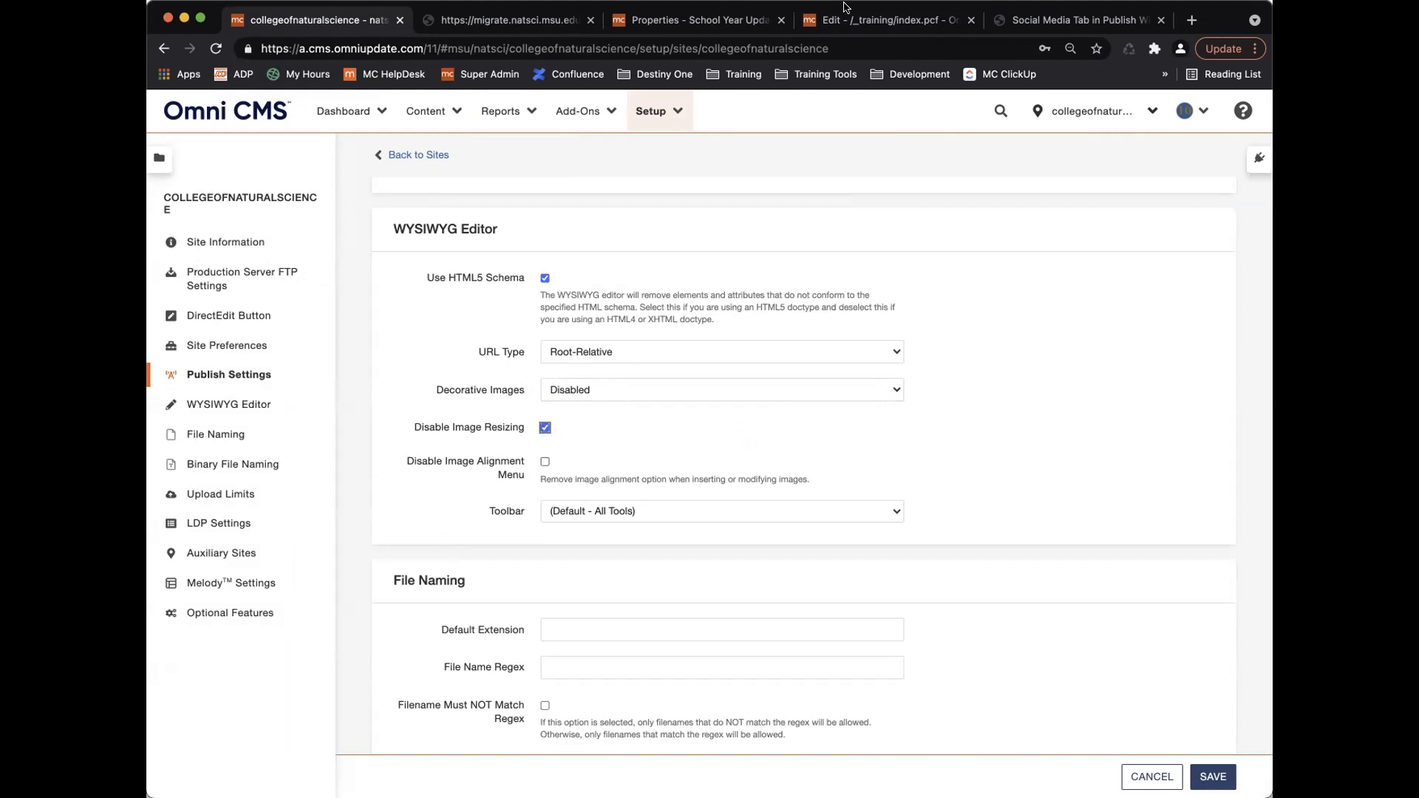
Check the image's Advanced alignment and border options, then untick Disable Image Resizing and view toolbar choices.
left_click(902, 19)
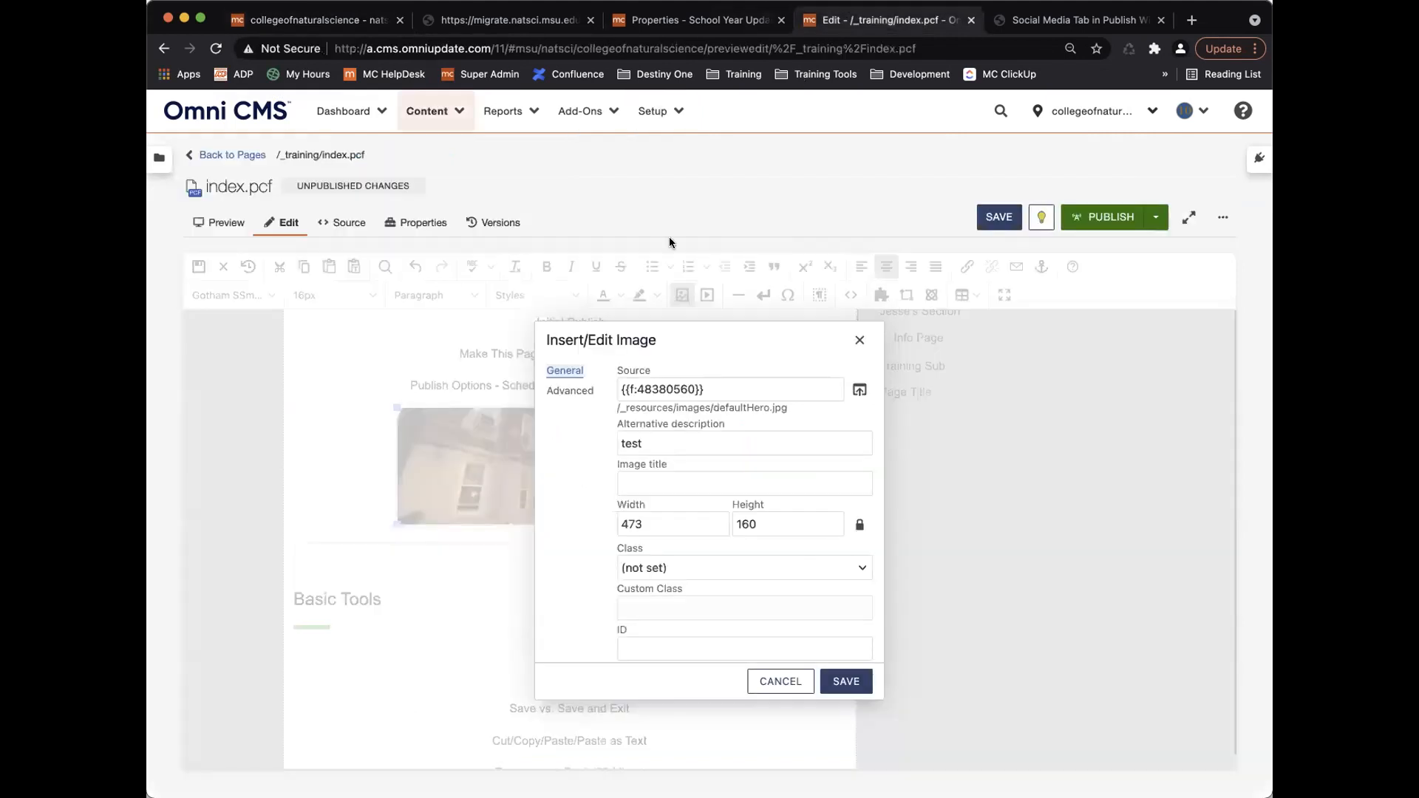
left_click(573, 392)
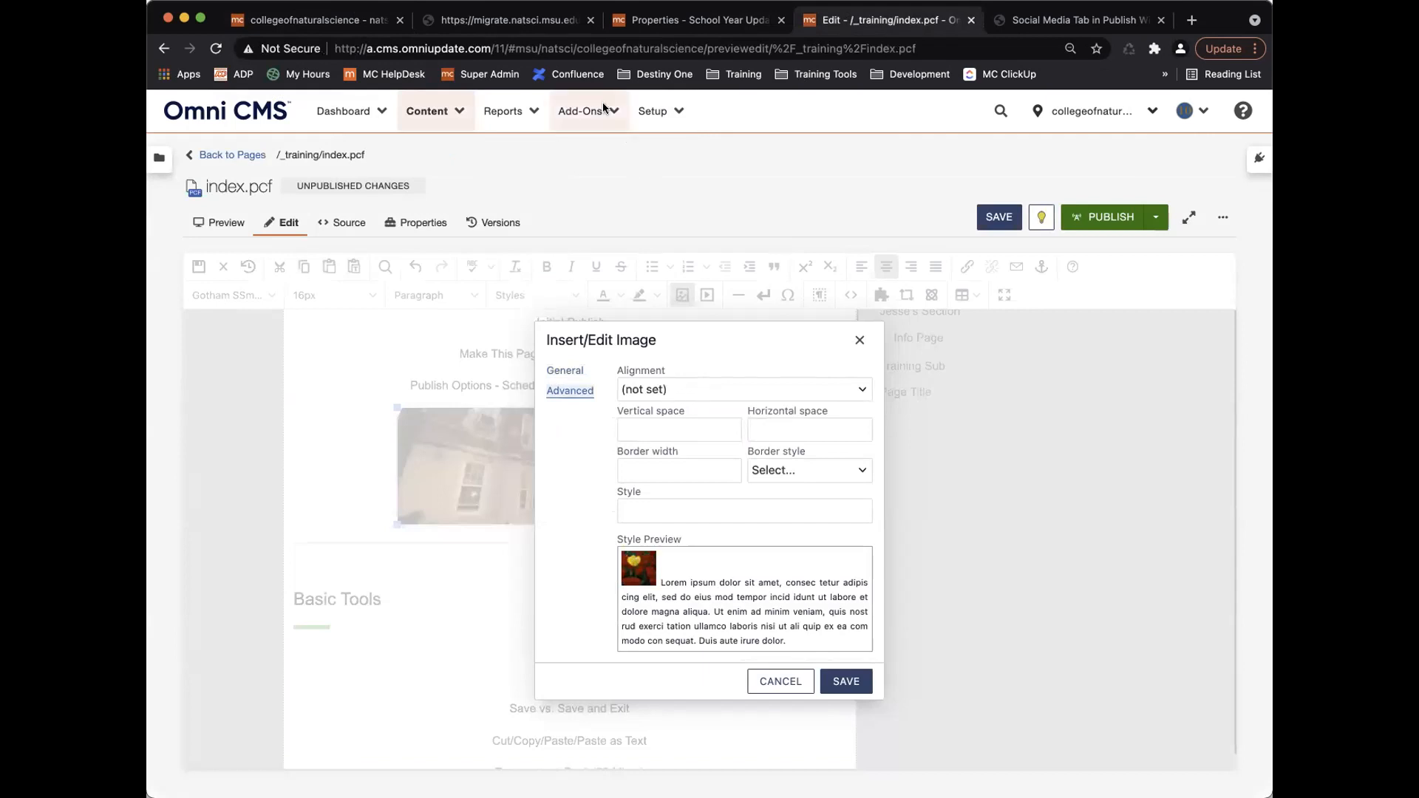
left_click(360, 25)
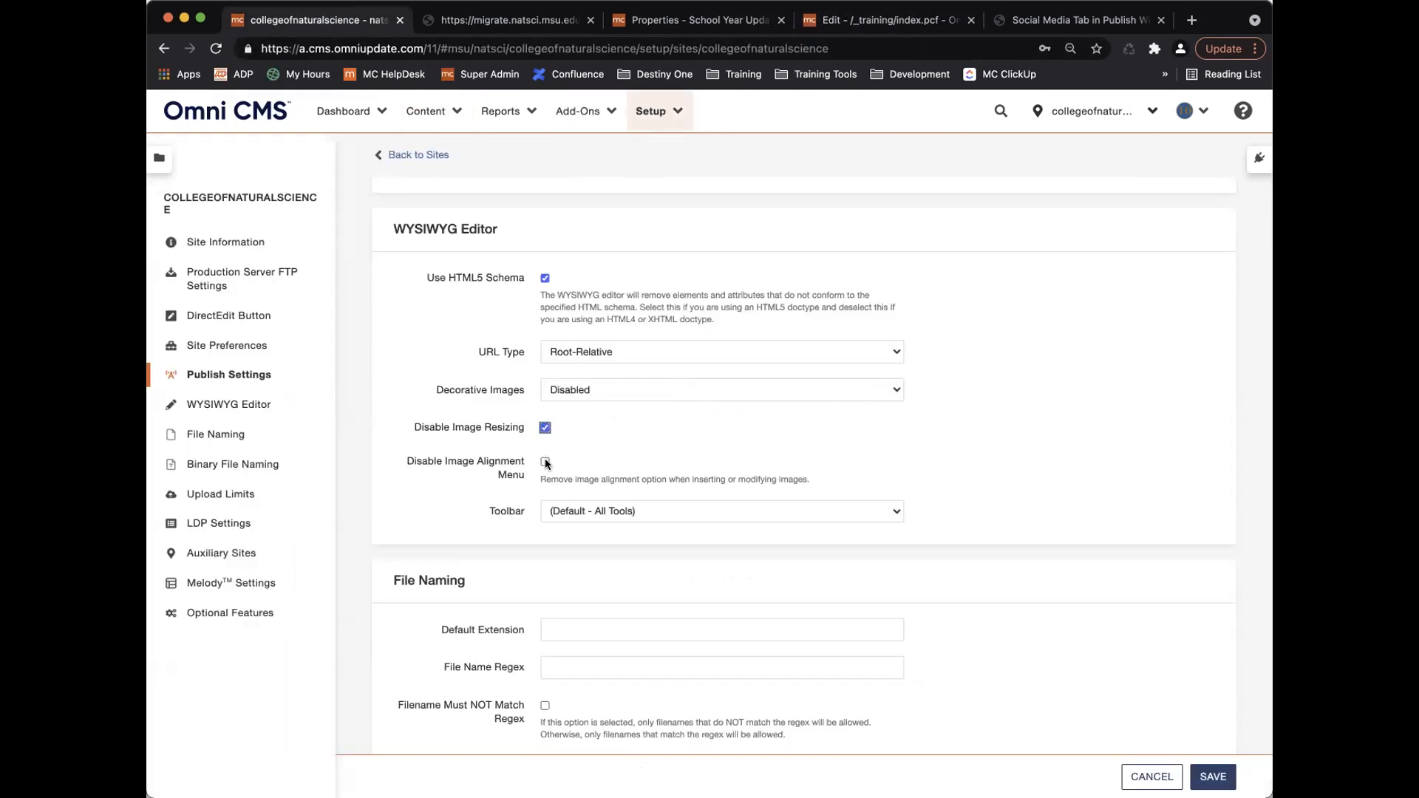
left_click(545, 428)
left_click(650, 508)
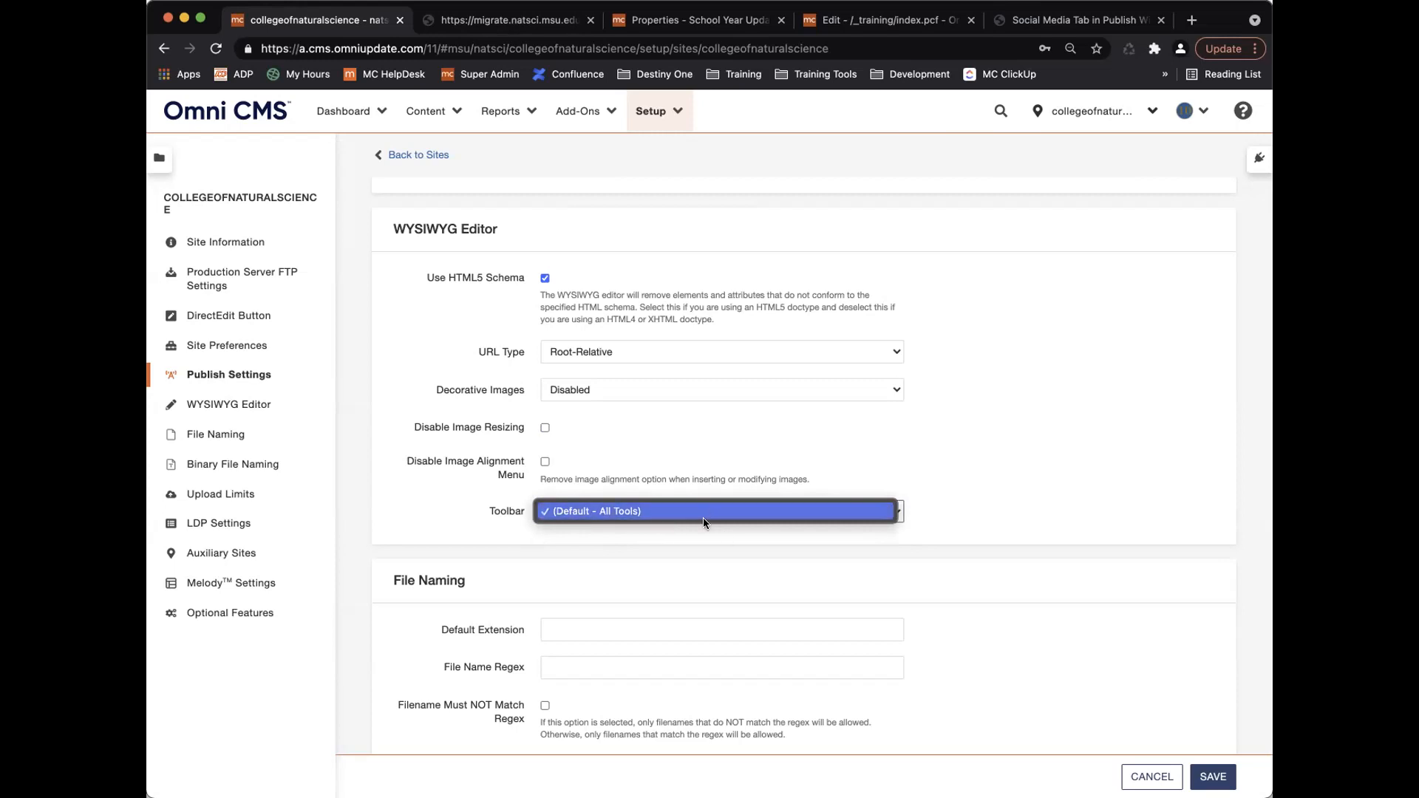
left_click(849, 466)
scroll(751, 523, "down", 5)
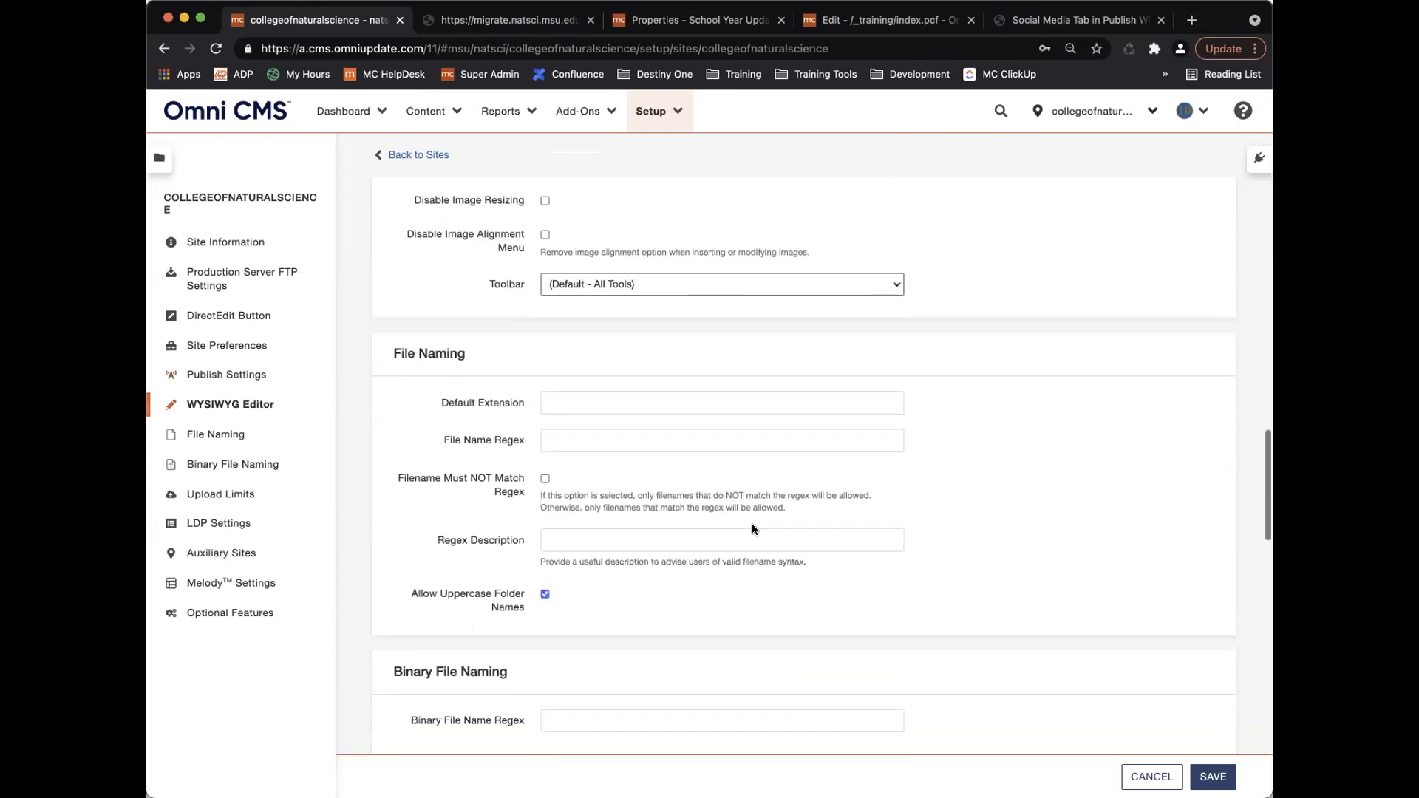
scroll(752, 523, "down", 1)
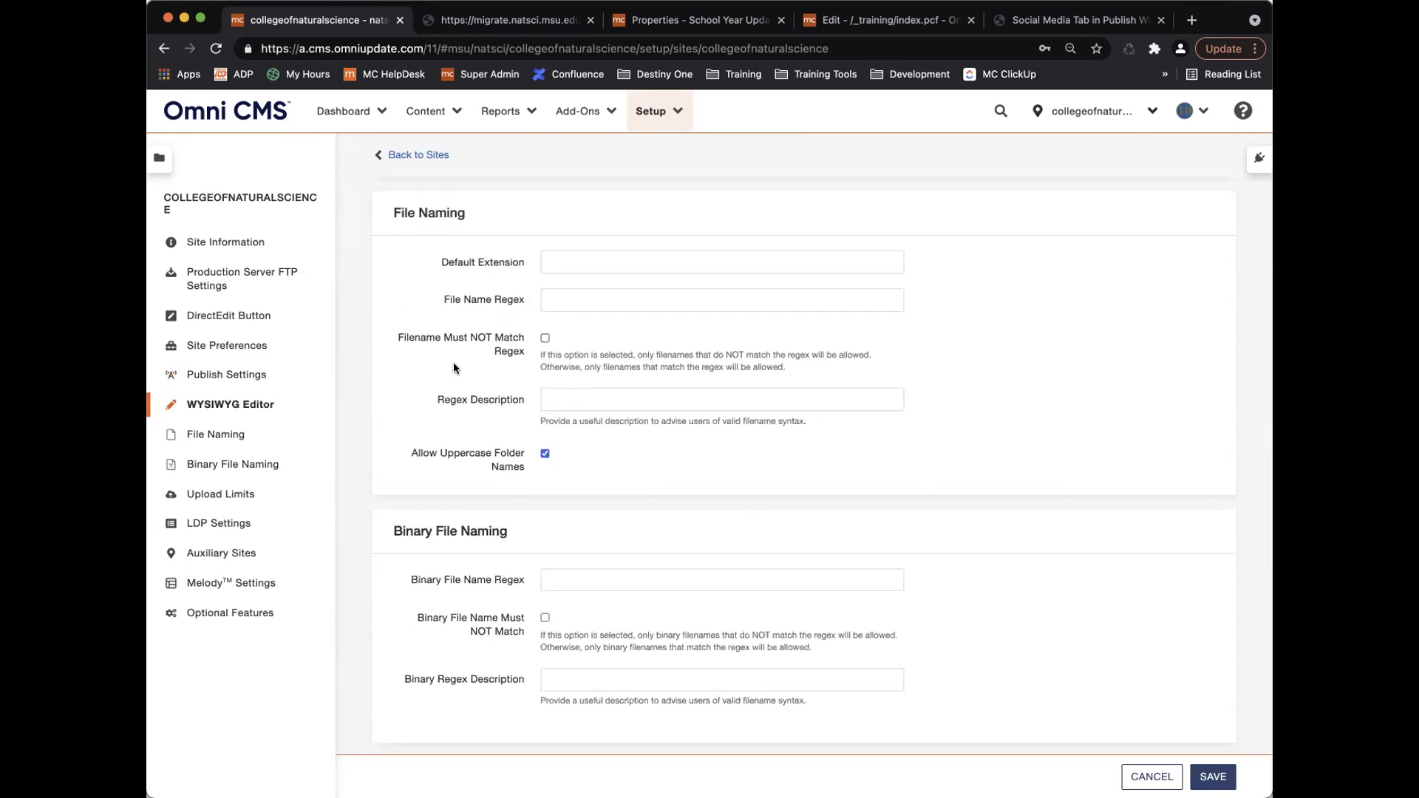
scroll(454, 367, "up", 5)
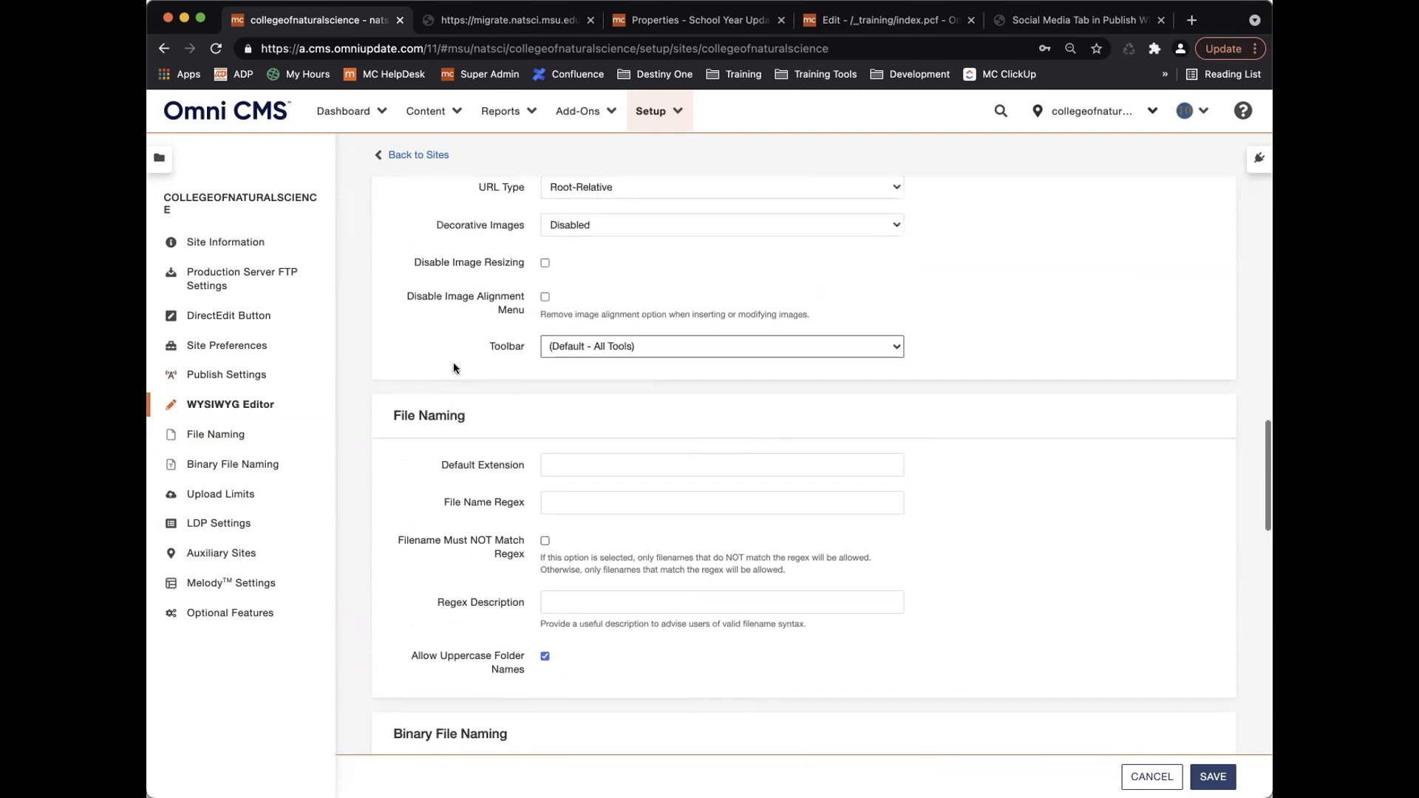
scroll(454, 367, "up", 1)
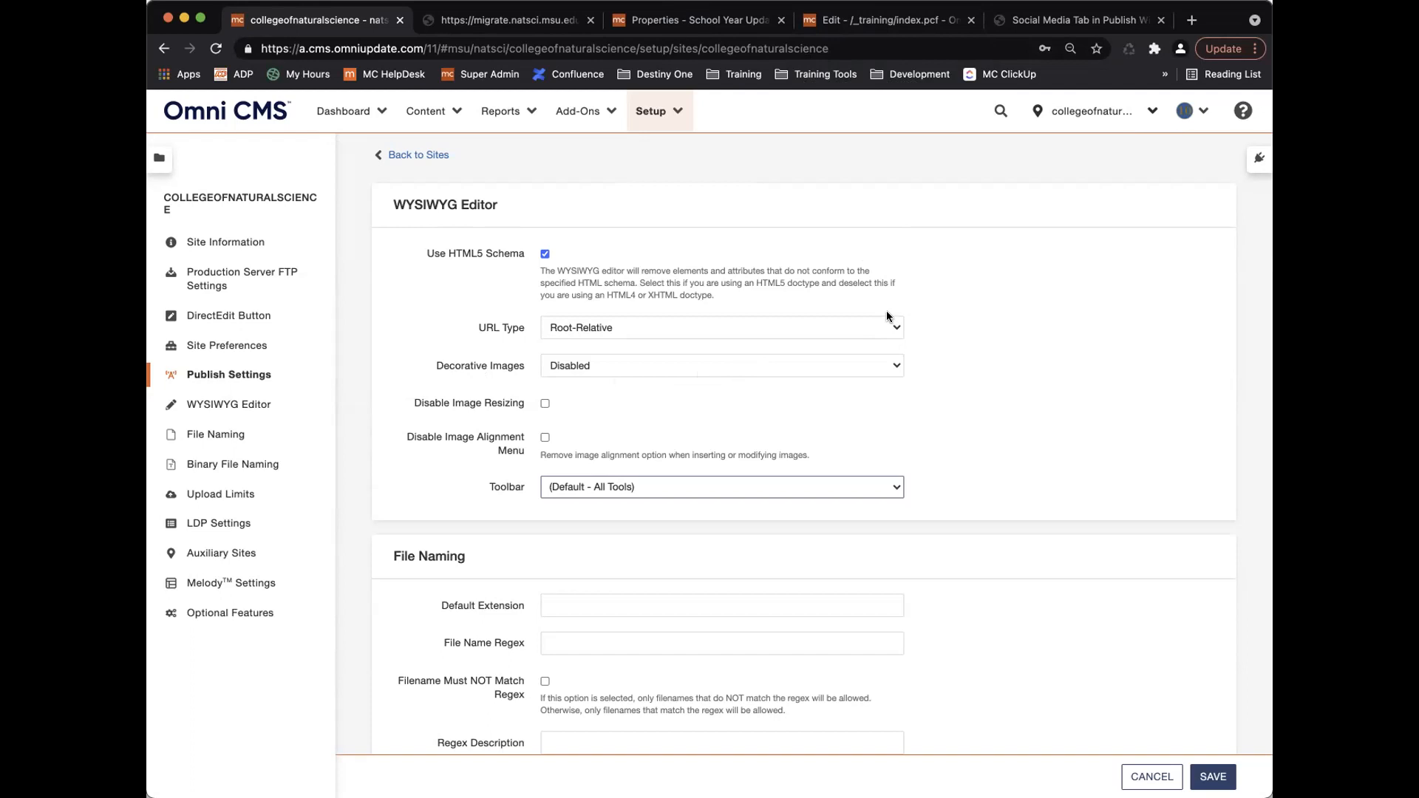
Close the image properties and delete the test image from the training page.
left_click(871, 20)
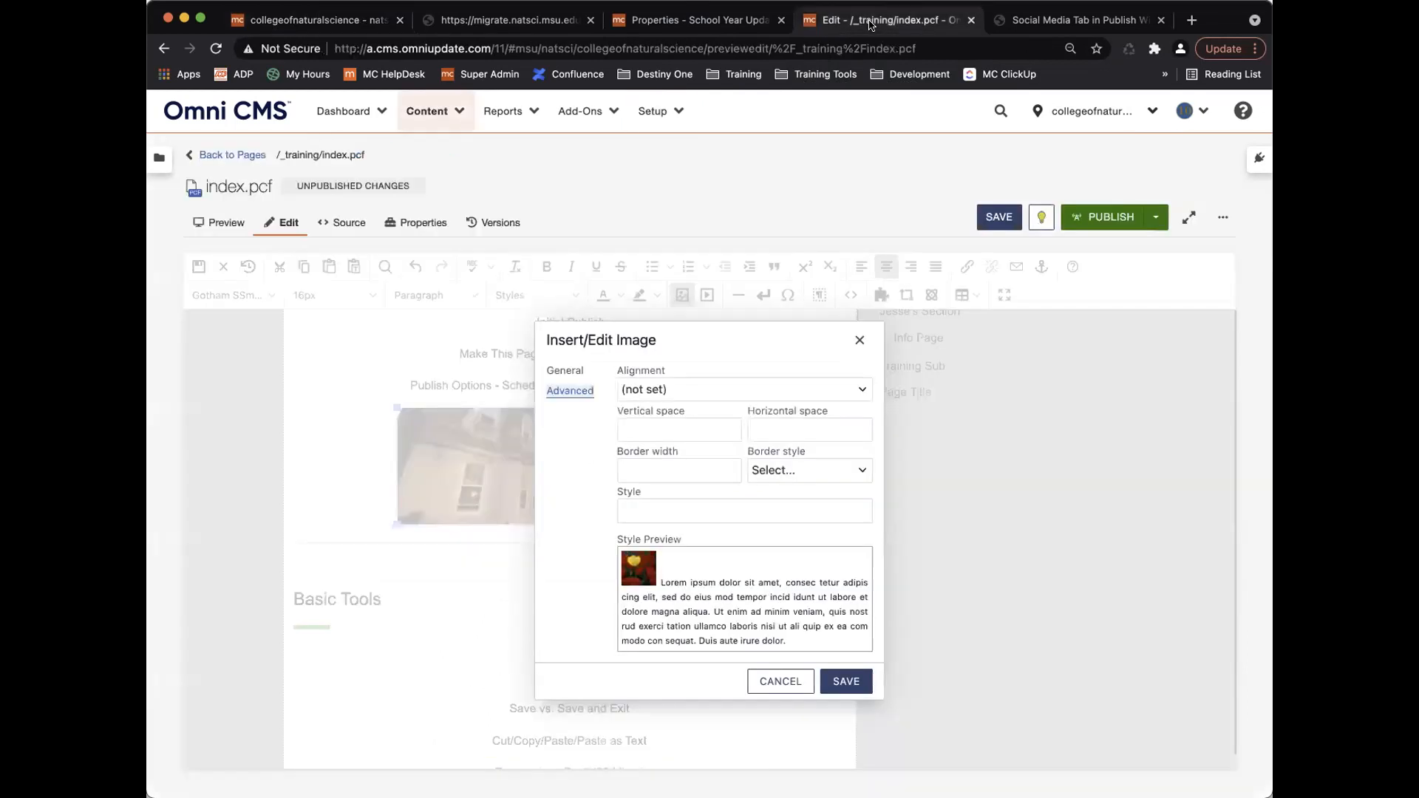
left_click(857, 343)
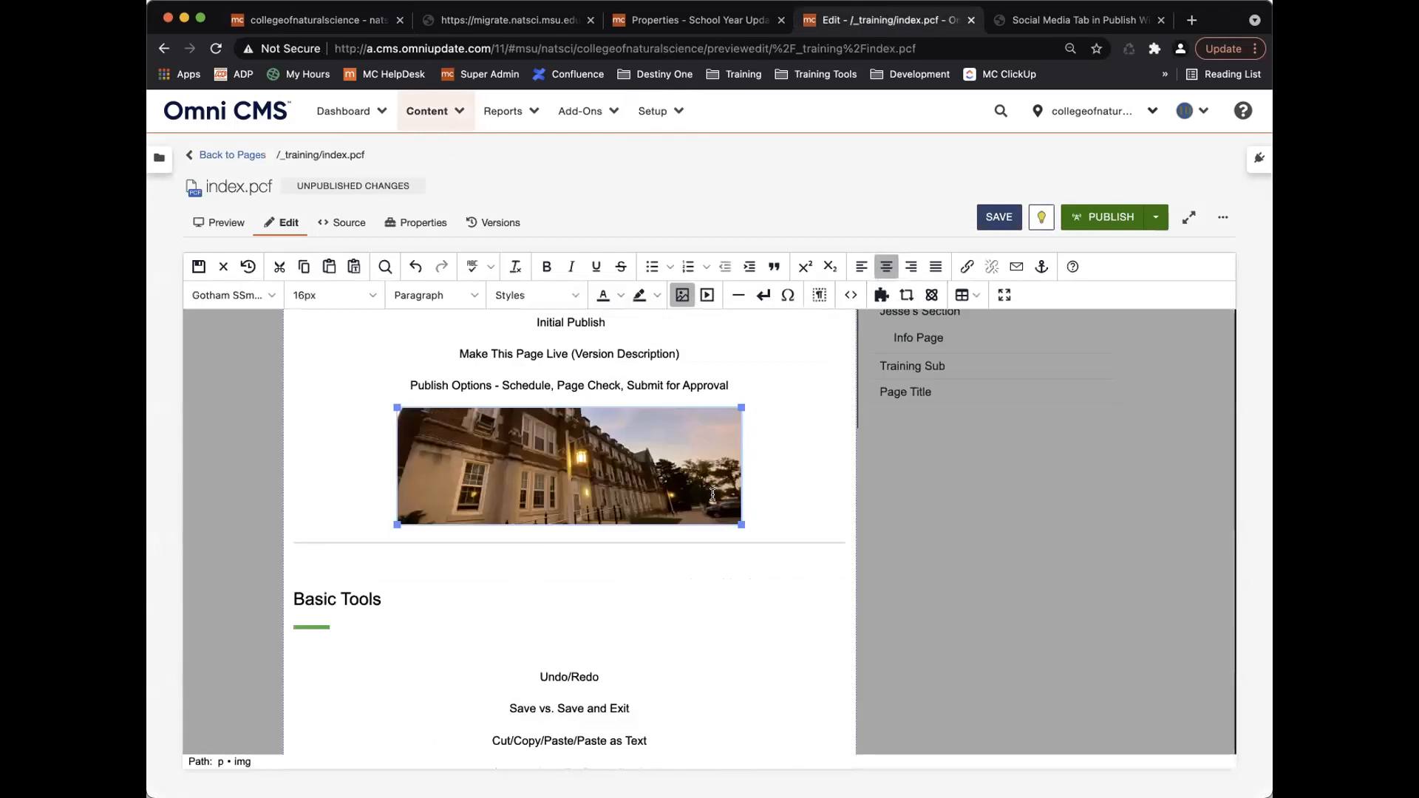
key("BackSpace")
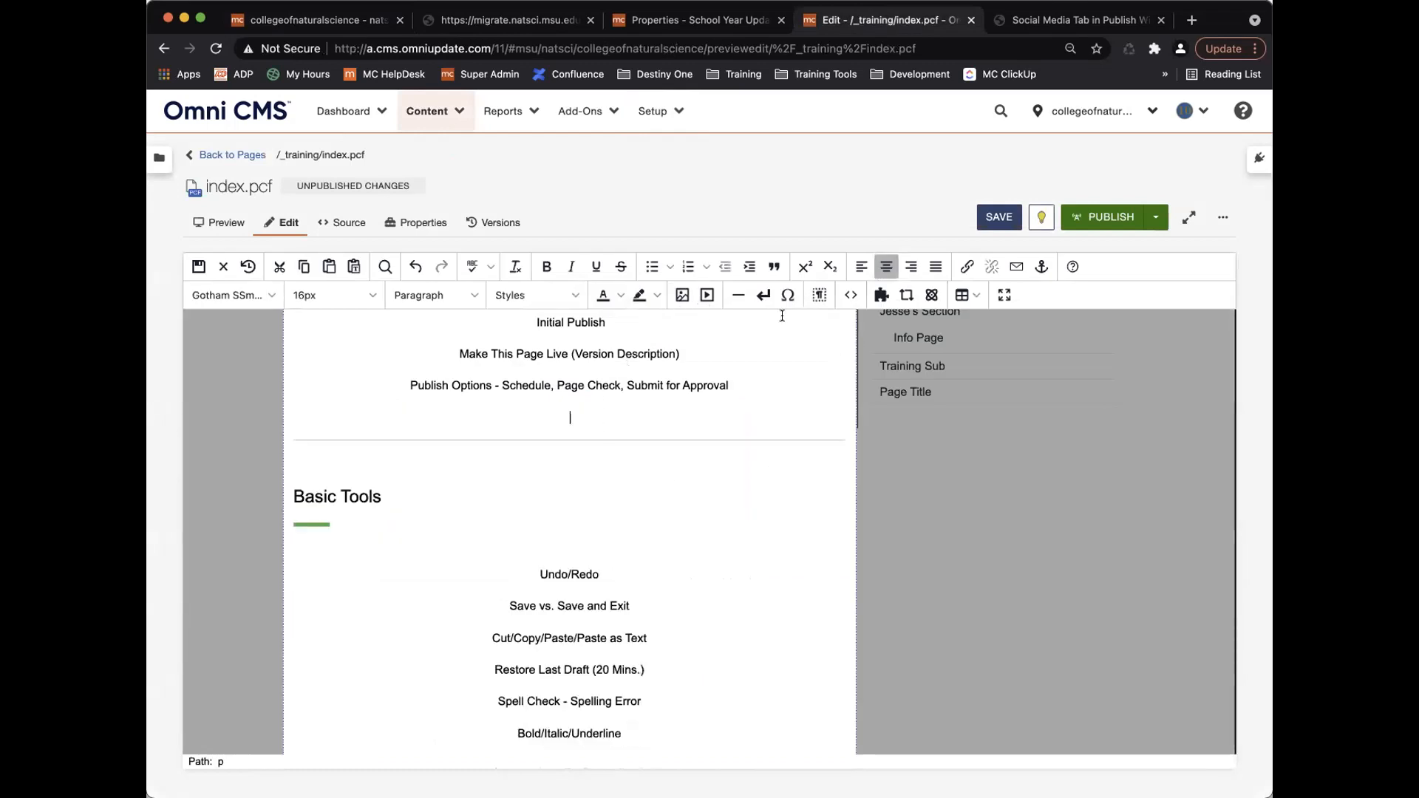
Review the main content's HTML, then index.pcf's full XML source.
left_click(851, 295)
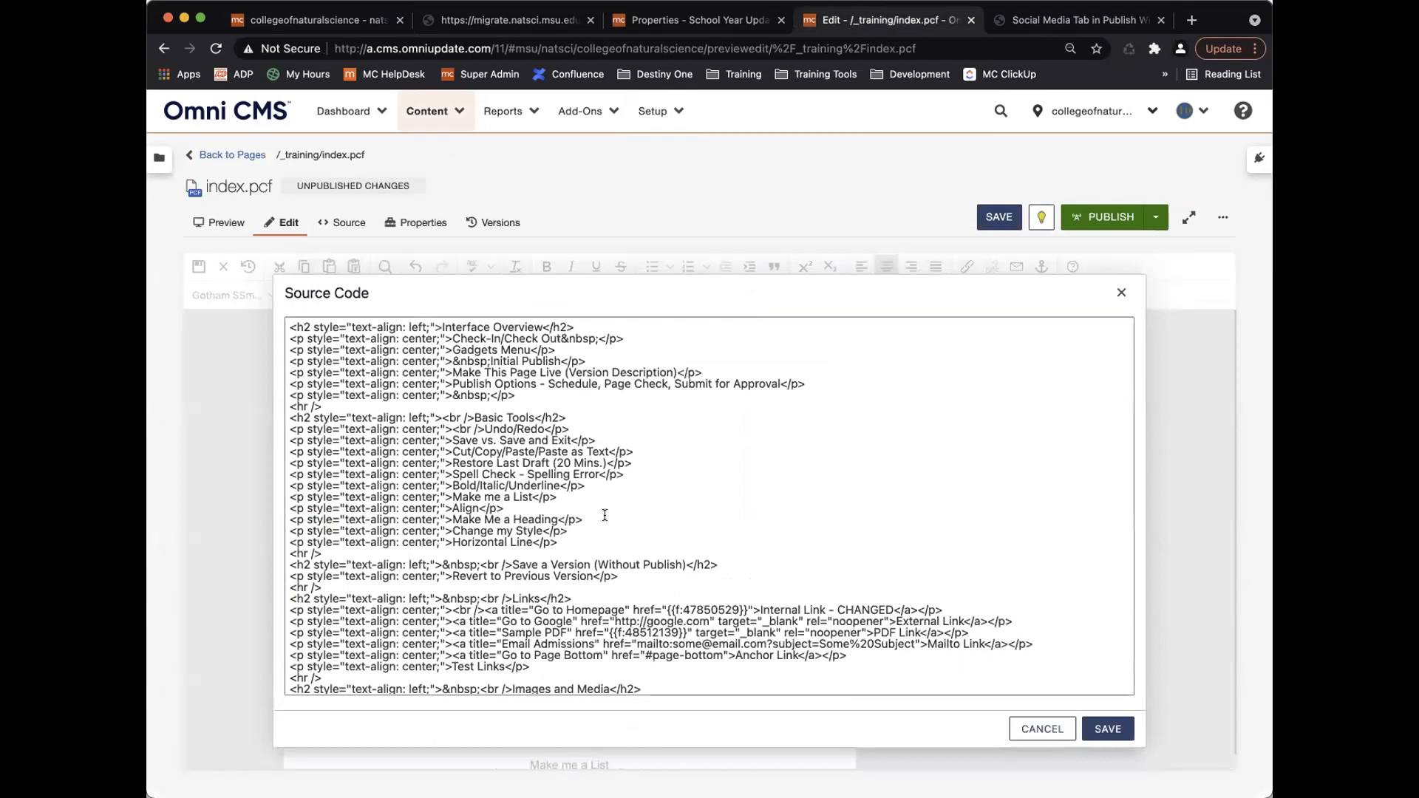
scroll(581, 545, "down", 10)
scroll(581, 546, "down", 15)
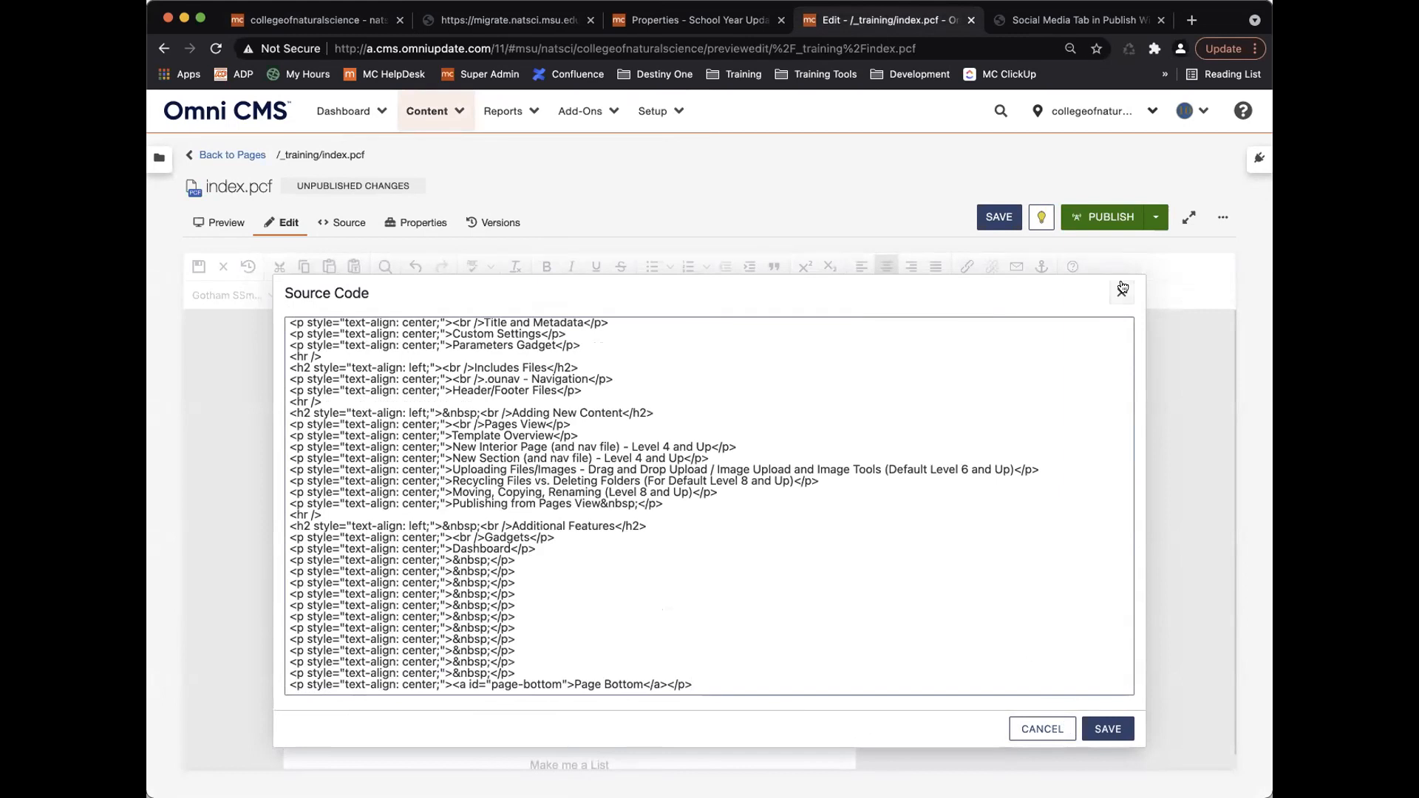
left_click(1121, 289)
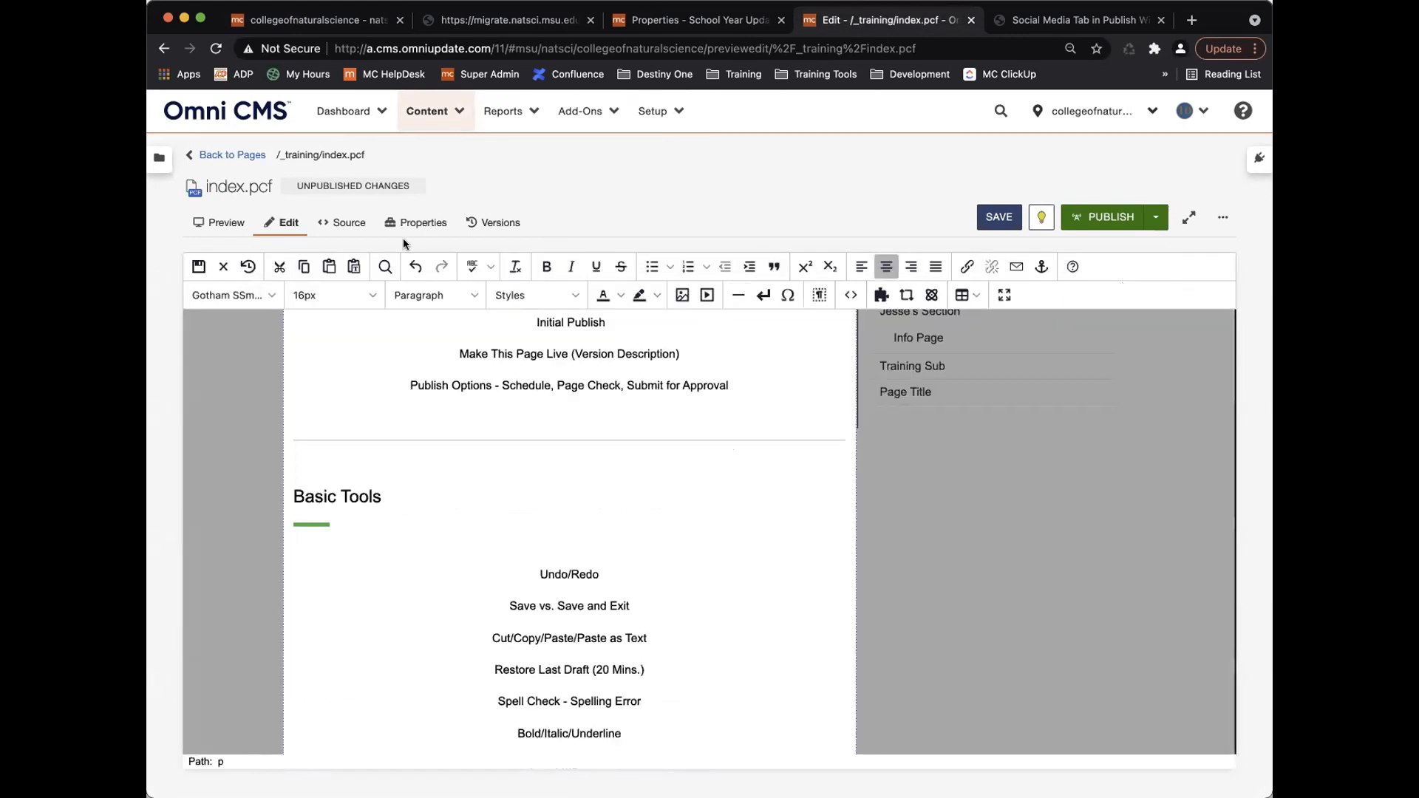
left_click(339, 222)
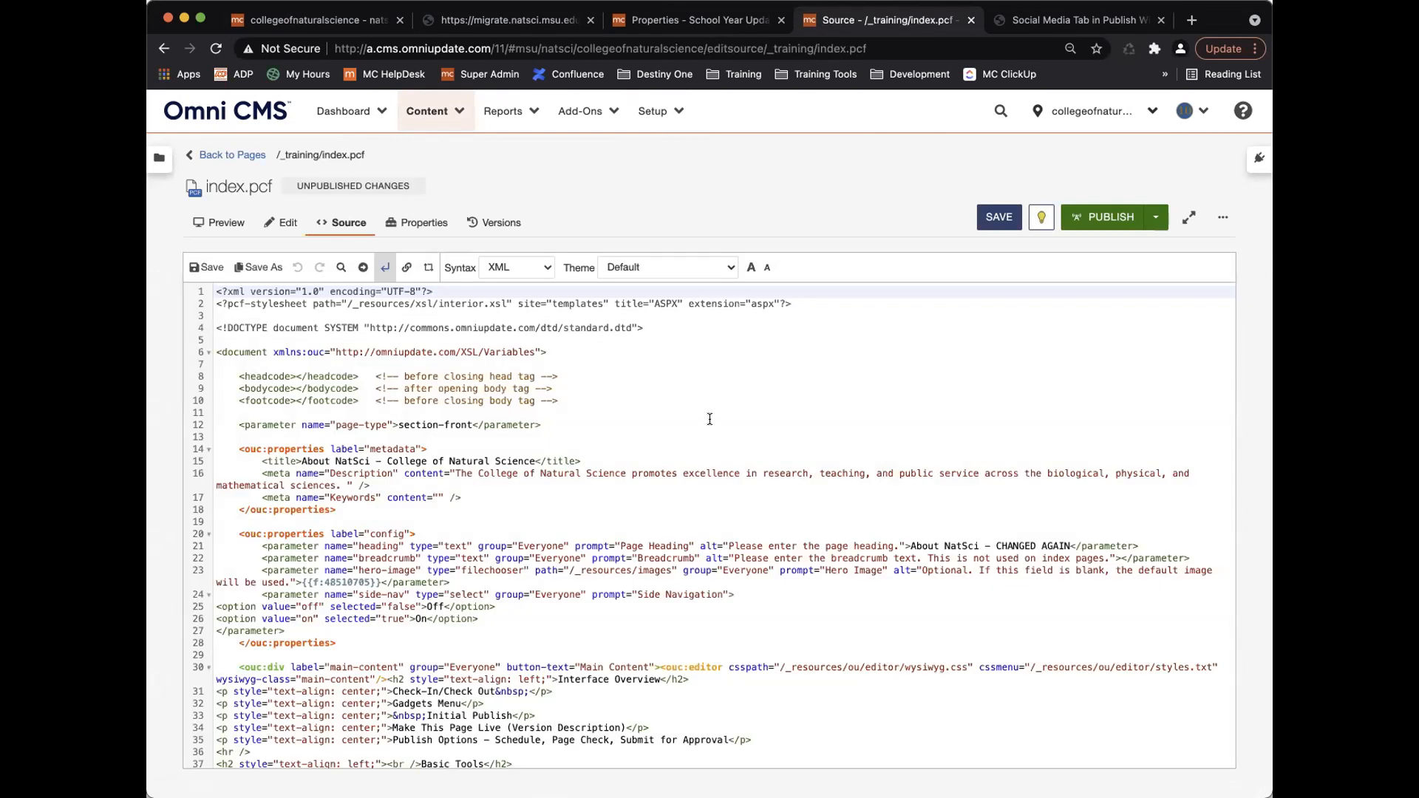
left_click(324, 22)
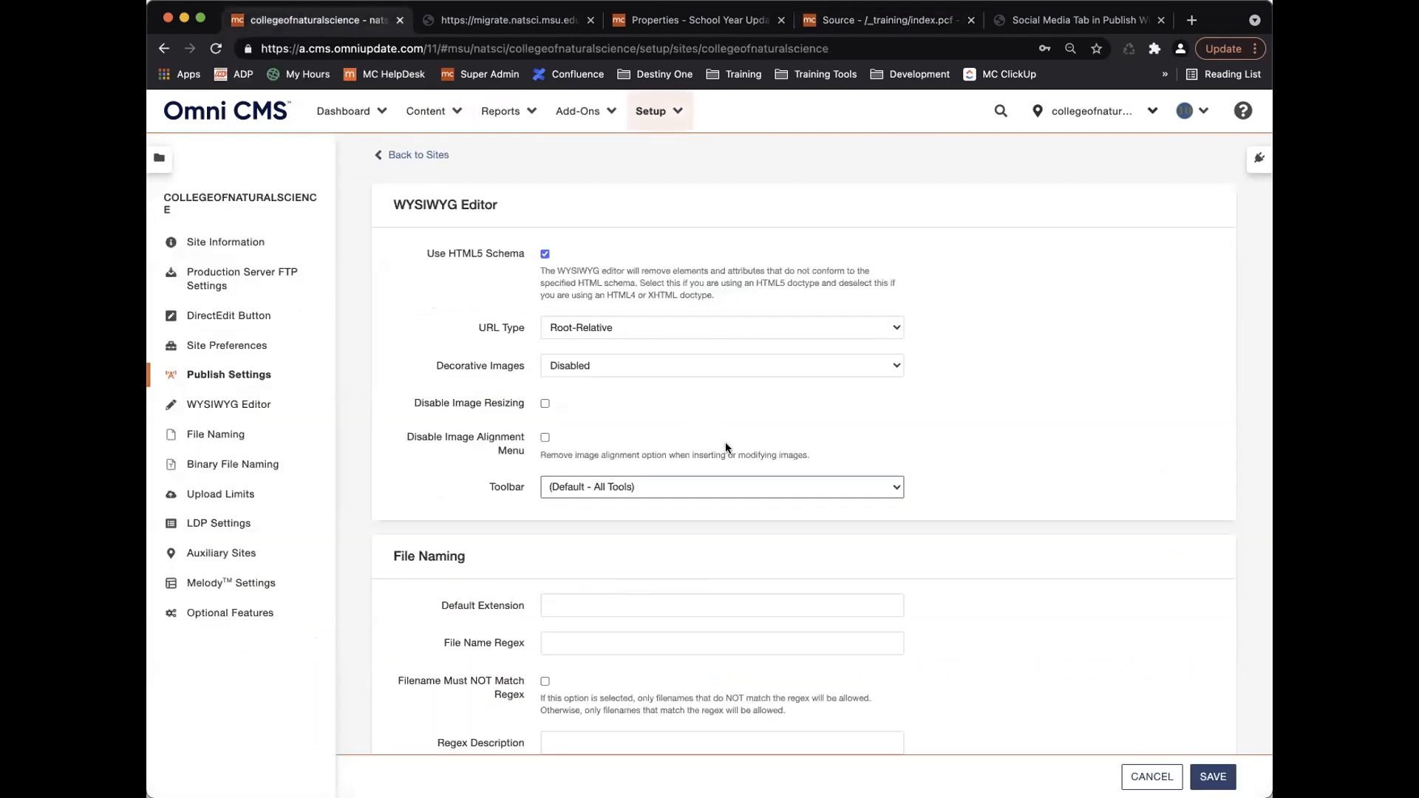
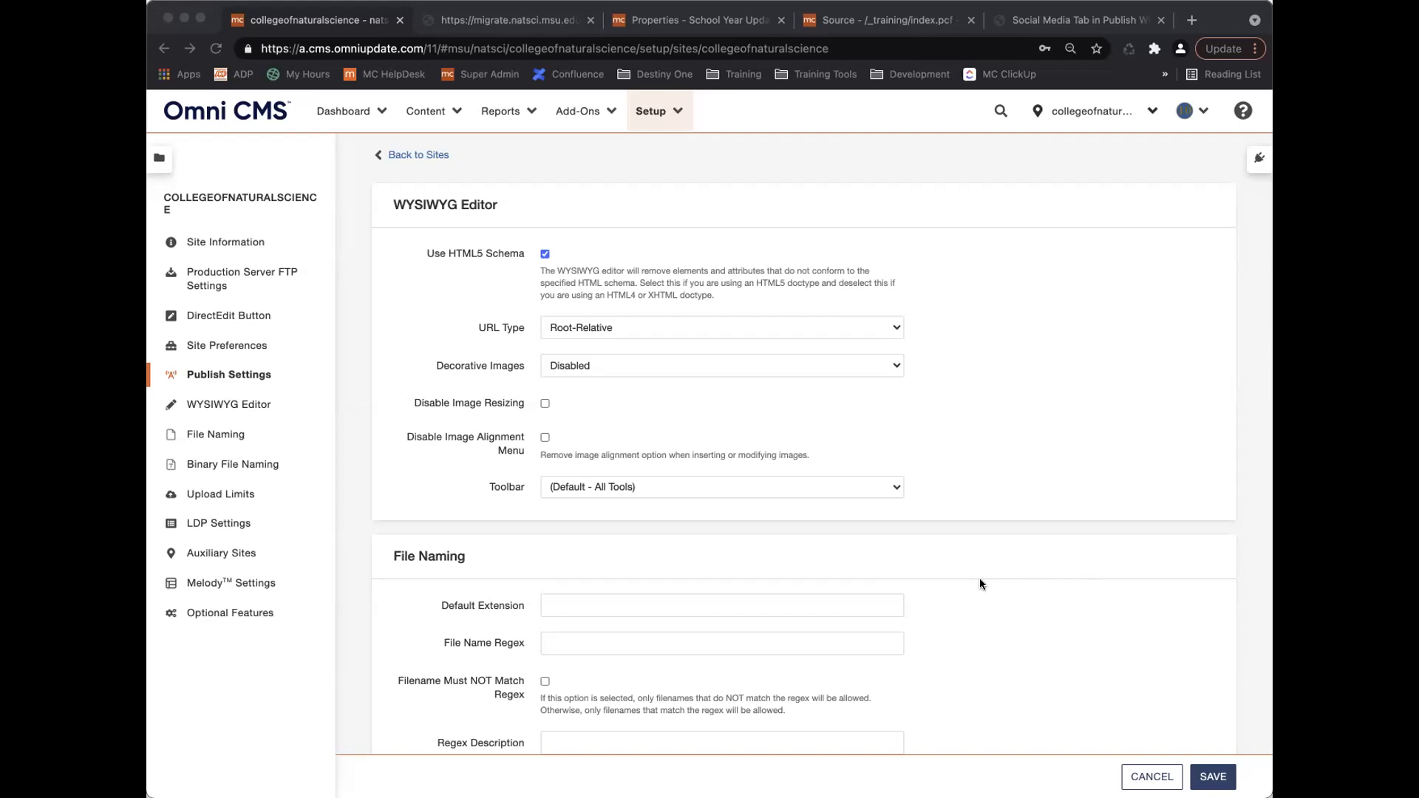
Reopen the training index page in the visual editor and scroll through it.
left_click(912, 20)
left_click(282, 223)
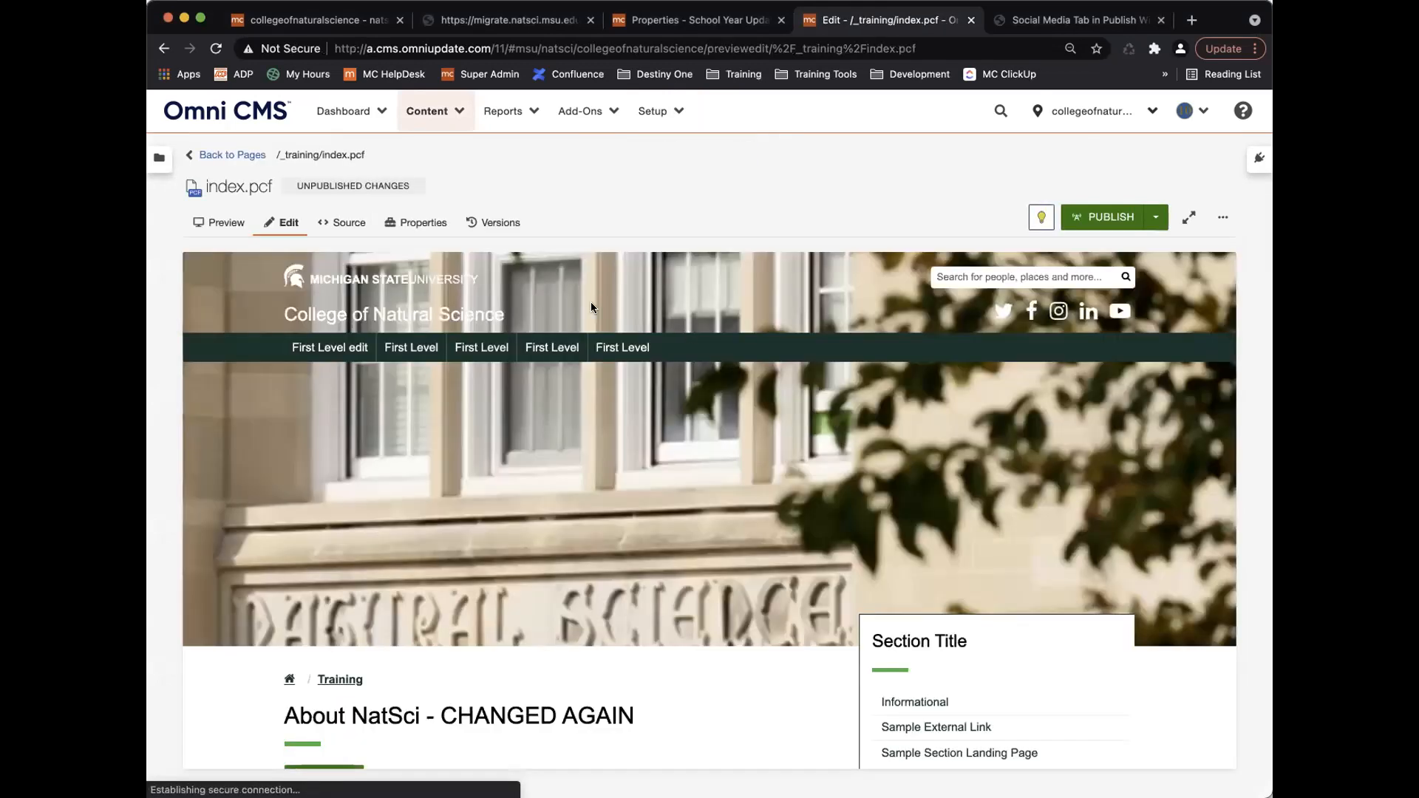
scroll(490, 355, "down", 5)
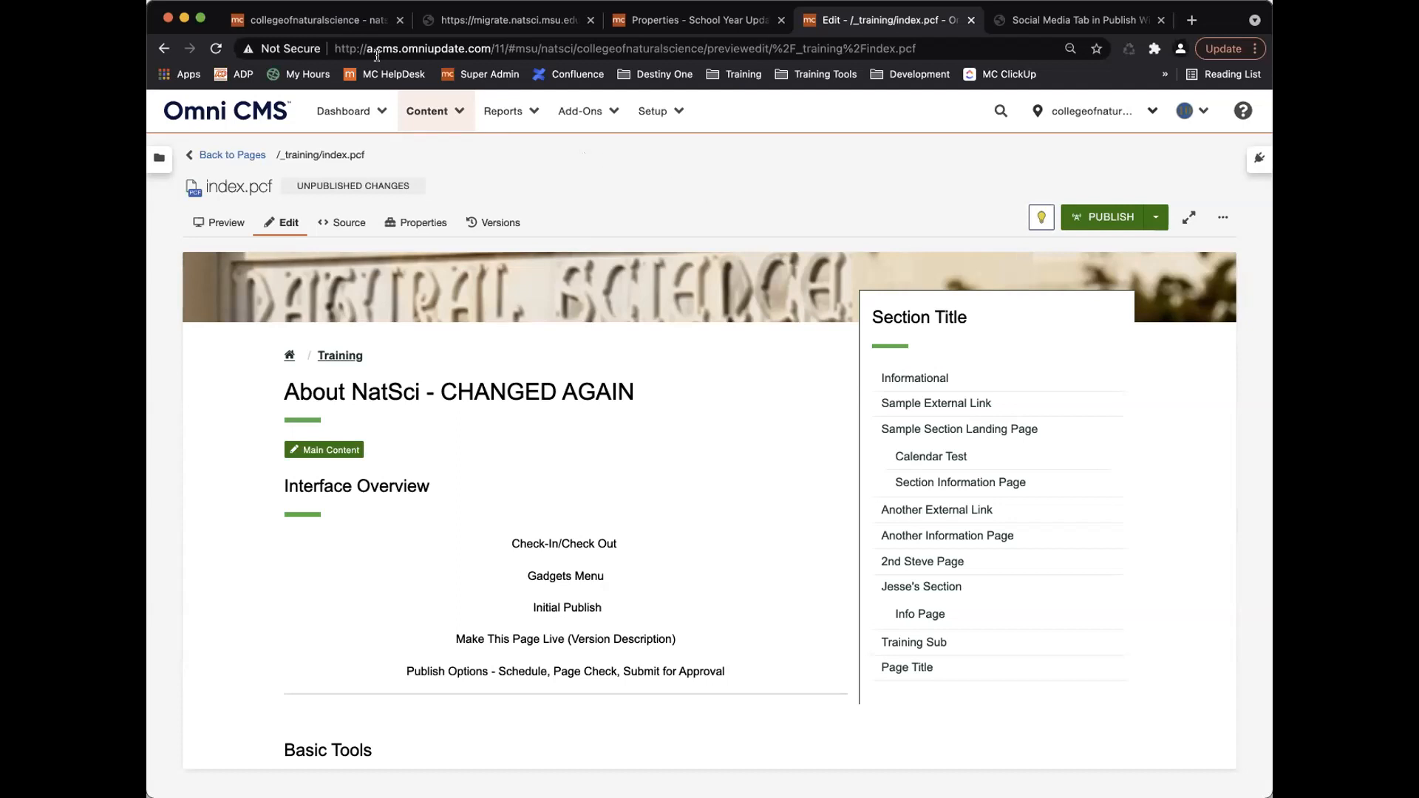
Back in site settings, scroll to File Naming and focus the empty File Name Regex field.
left_click(351, 23)
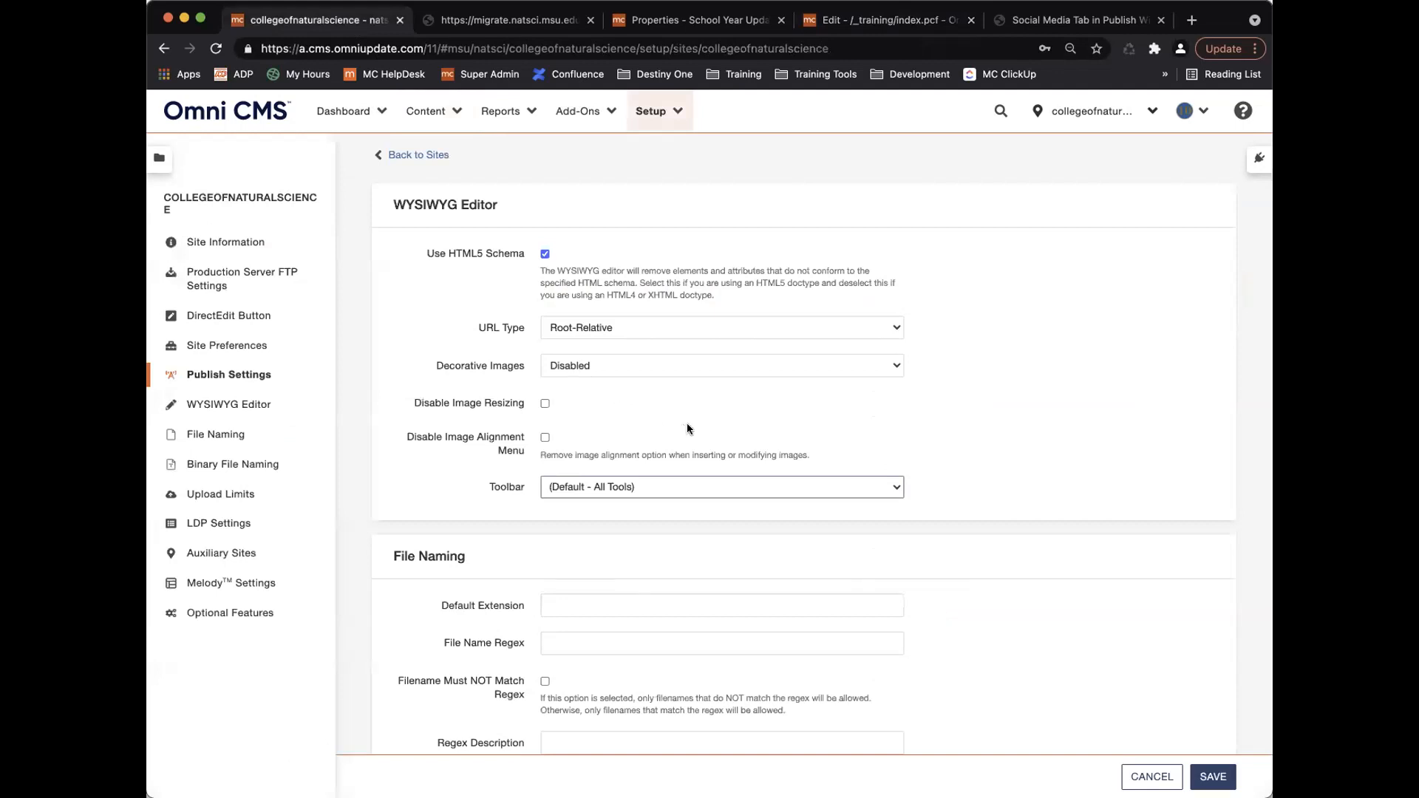
scroll(717, 435, "down", 5)
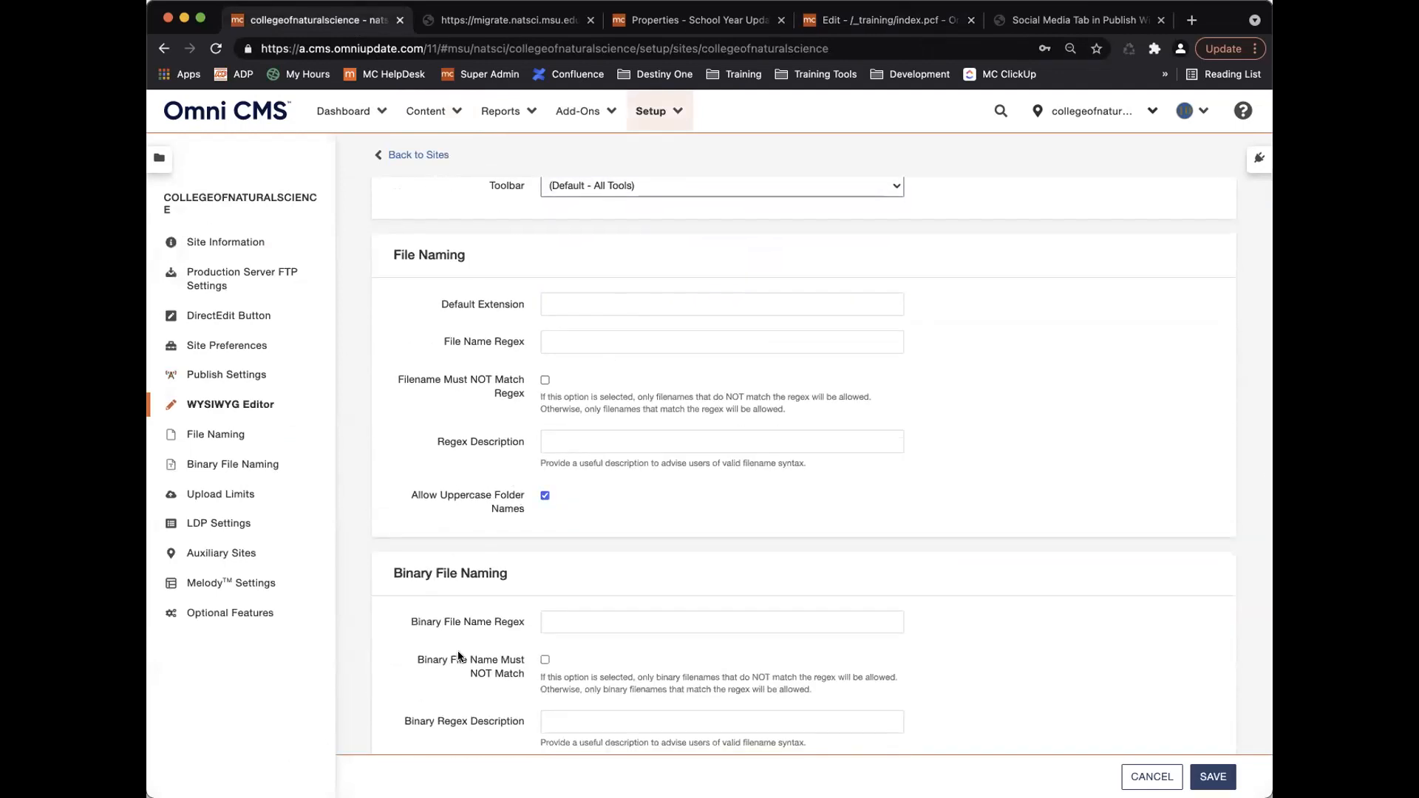
scroll(476, 530, "down", 1)
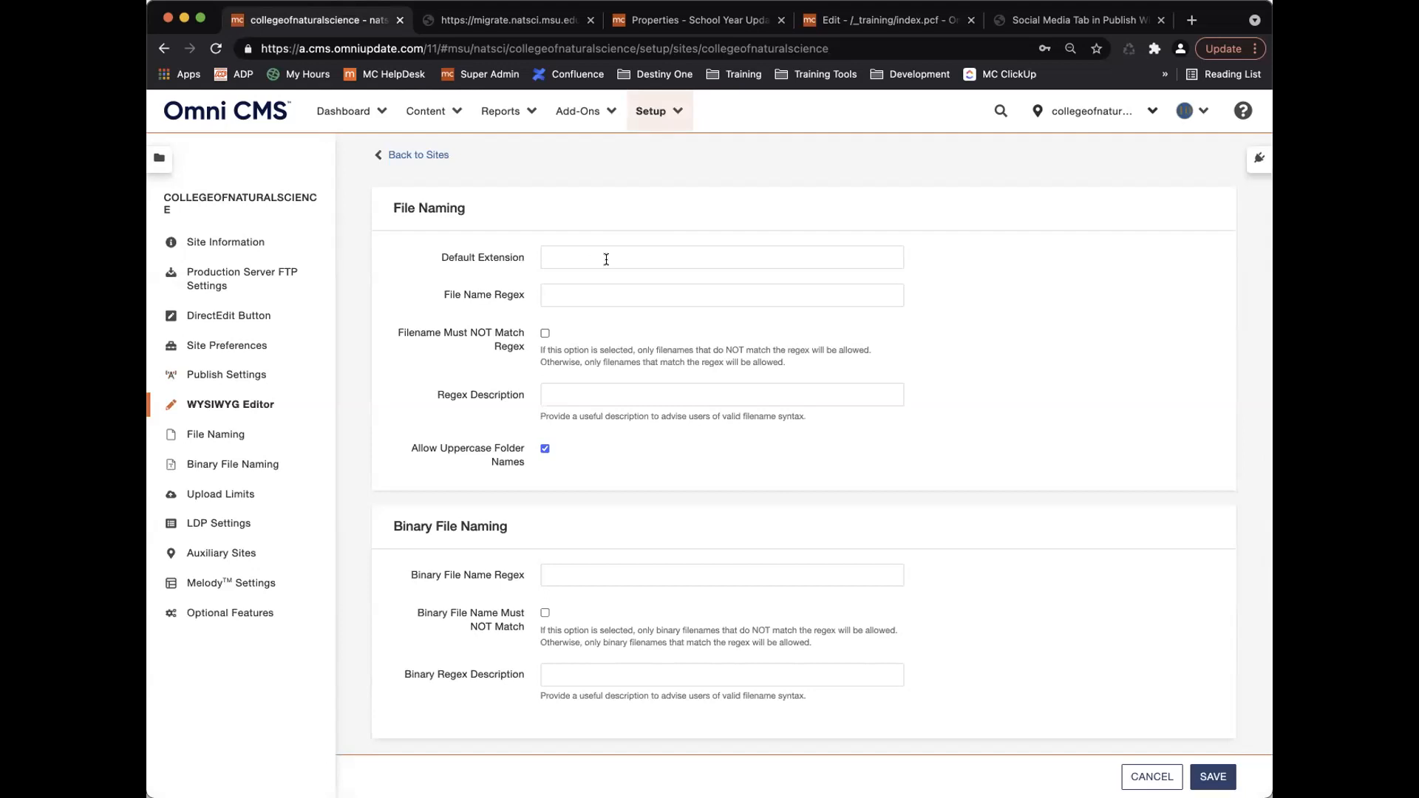
left_click(559, 295)
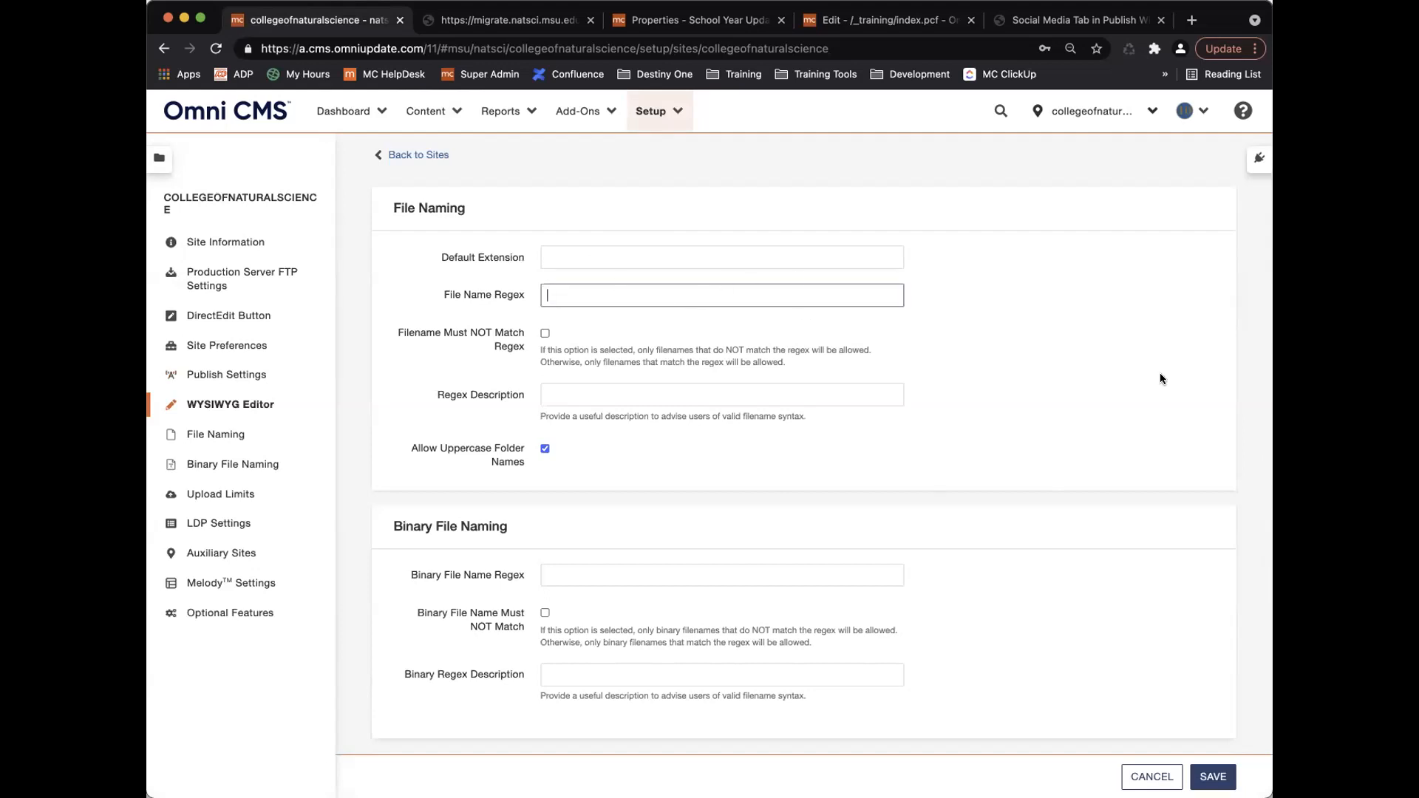
key("super+Tab")
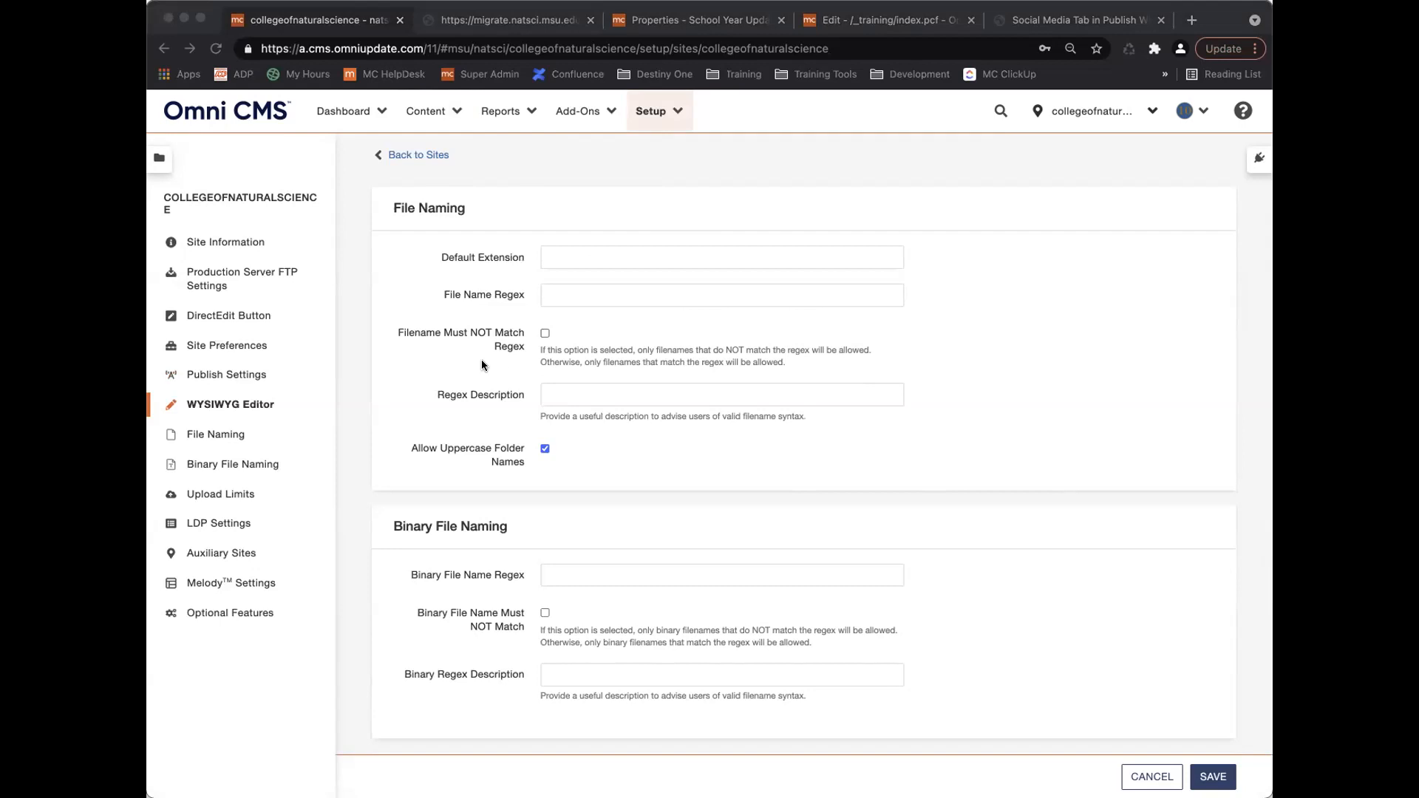
left_click(591, 289)
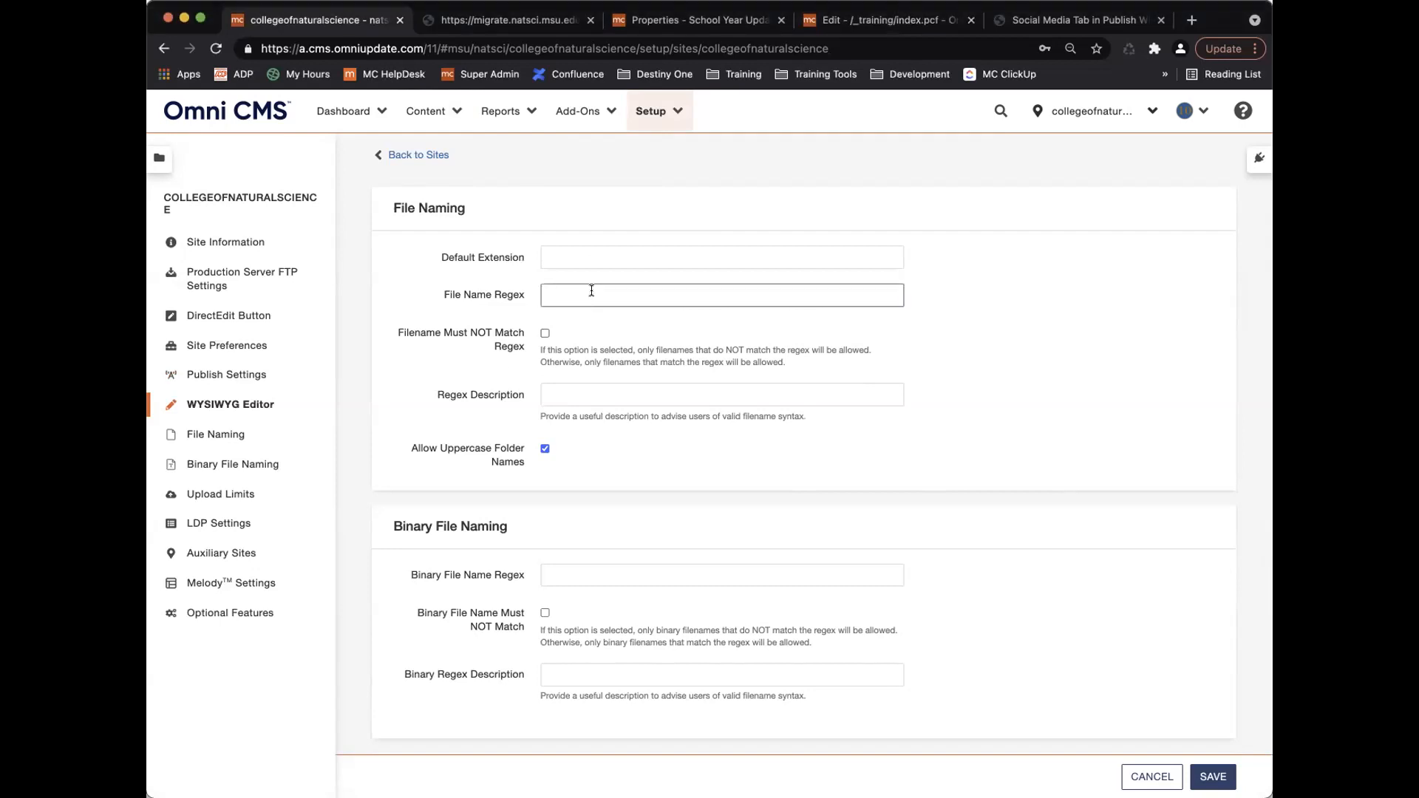
Paste [a-z0-9\-_]*[.][a-z]{2,5} into File Name Regex and commit it so Test Regex appears.
type("[a-z0-9\\-_]*[.][a-z]{2,5}")
left_click(588, 327)
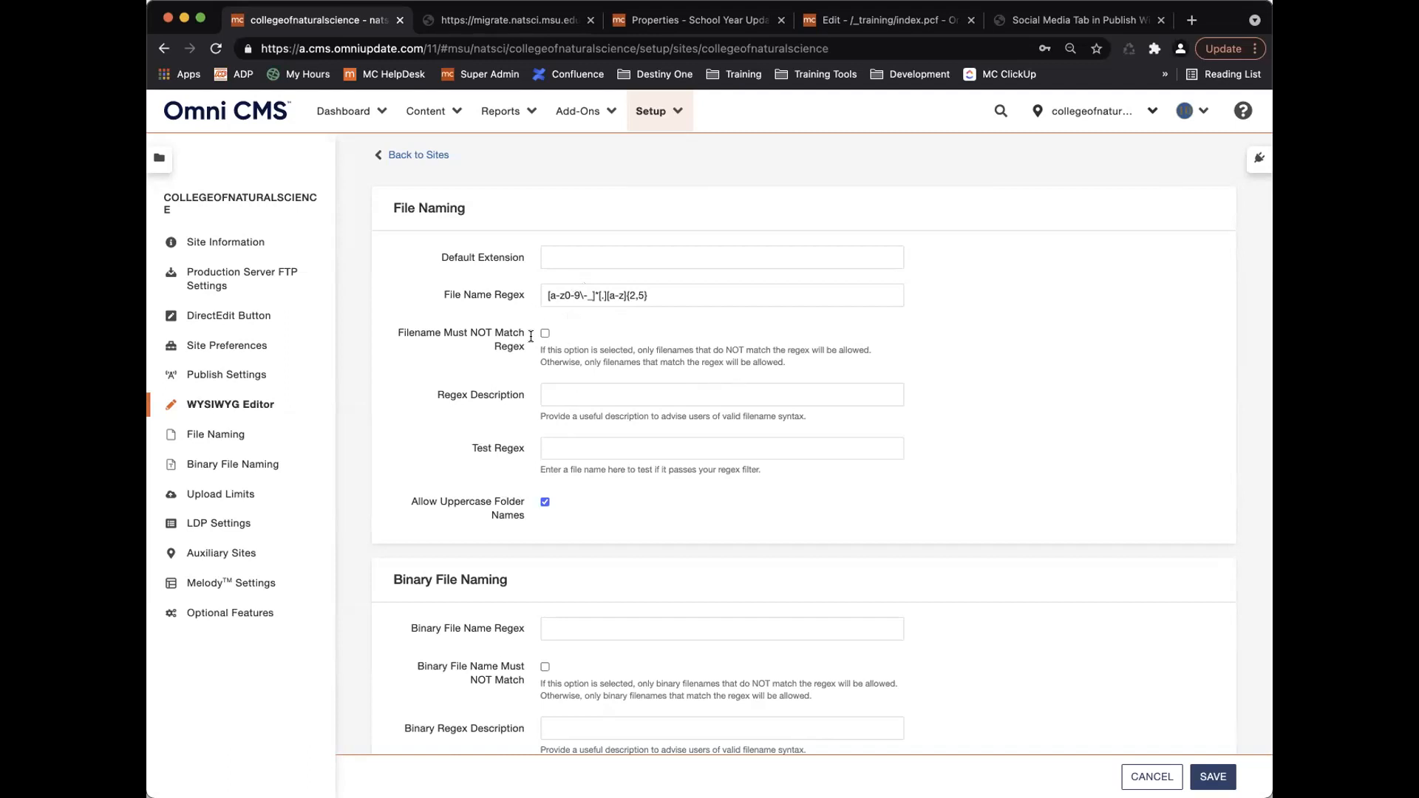
Test sample names test.pdf, test323.doc and one with an invalid # against the pattern.
left_click(585, 448)
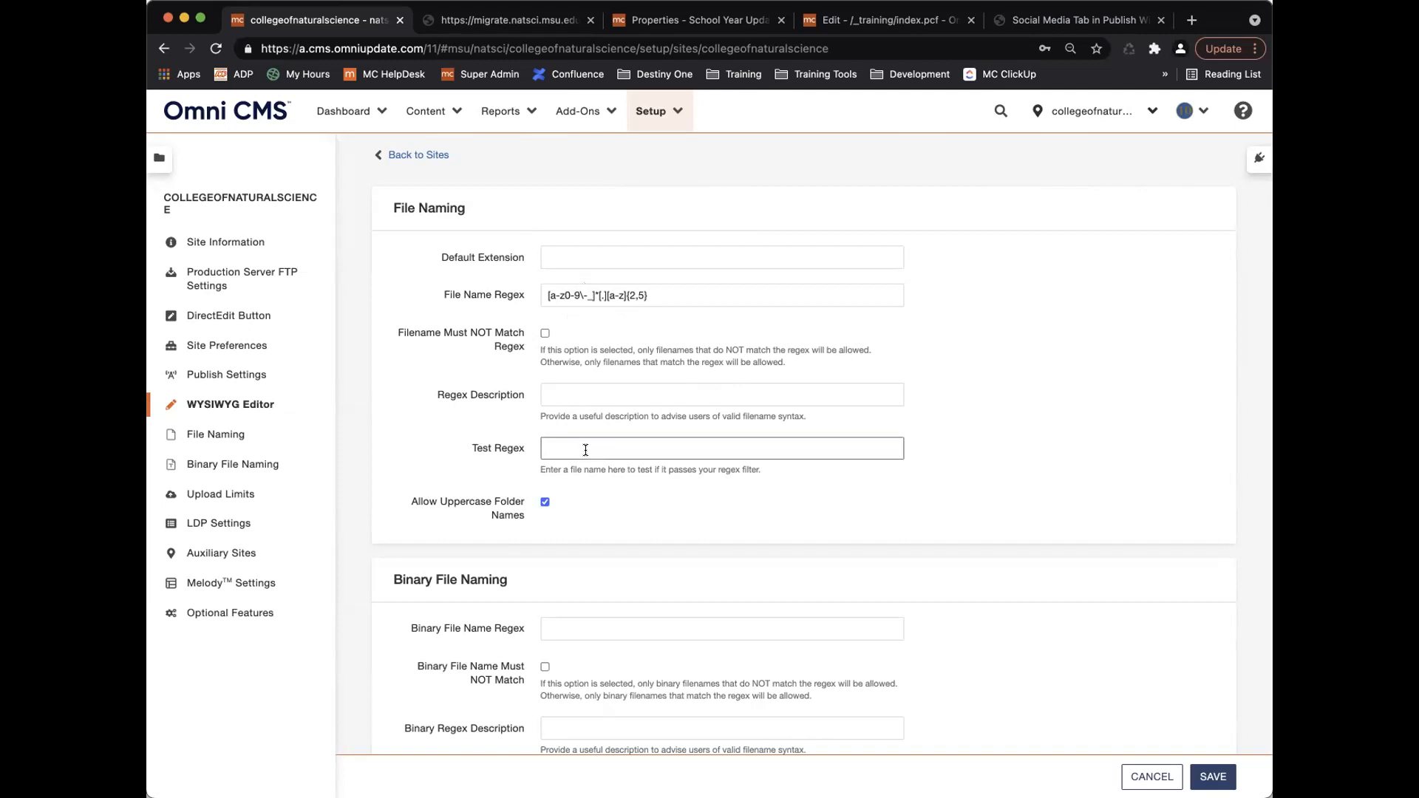
type("test.pdf")
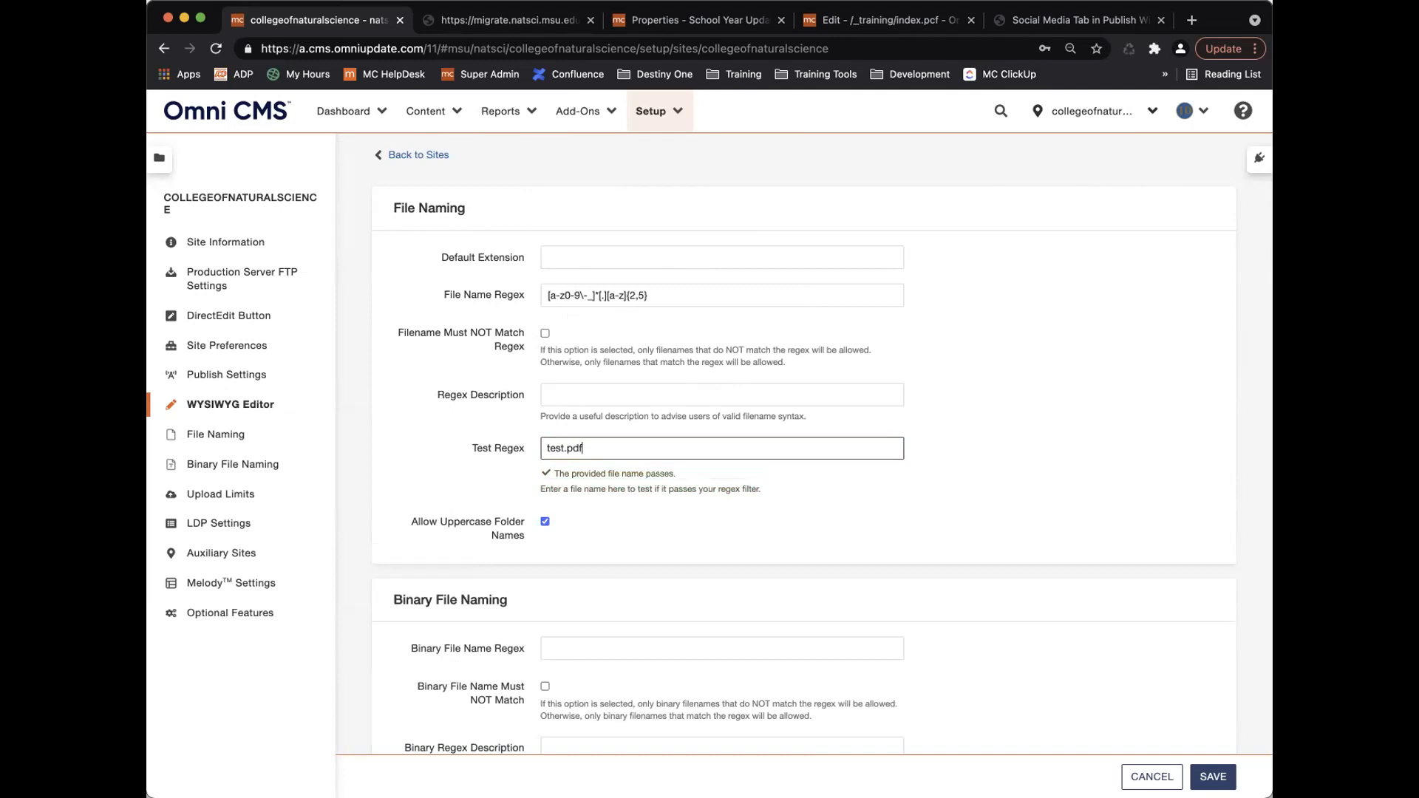
type("pdf")
key("BackSpace")
key("BackSpace")
key("BackSpace")
key("BackSpace")
key("BackSpace")
key("BackSpace")
type("323.doc")
left_click(577, 448)
type("#")
key("BackSpace")
Re-allow uppercase folder names and delete the File Name Regex pattern.
left_click(545, 522)
scroll(597, 503, "up", 2)
scroll(596, 503, "down", 3)
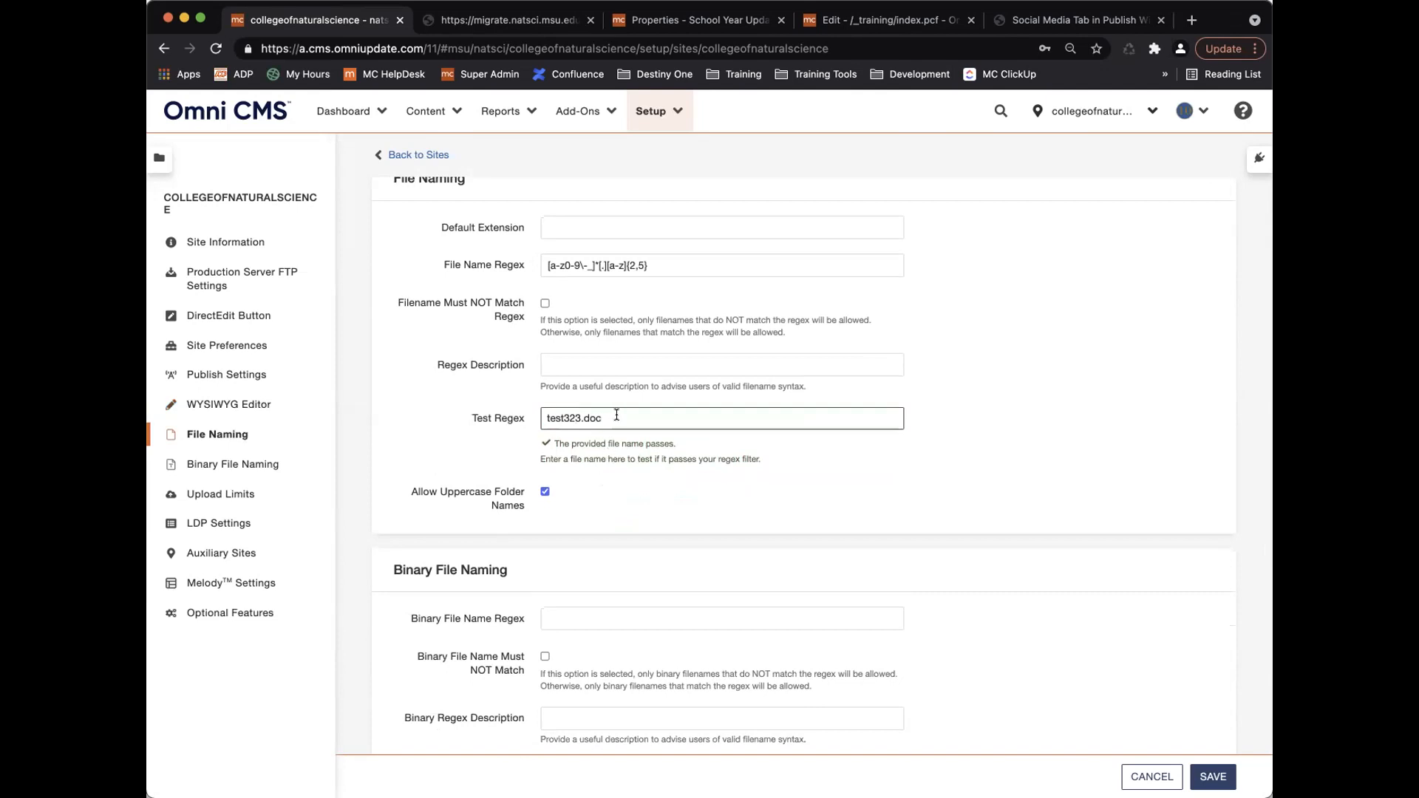
left_click_drag(657, 256, 477, 262)
key("super+c")
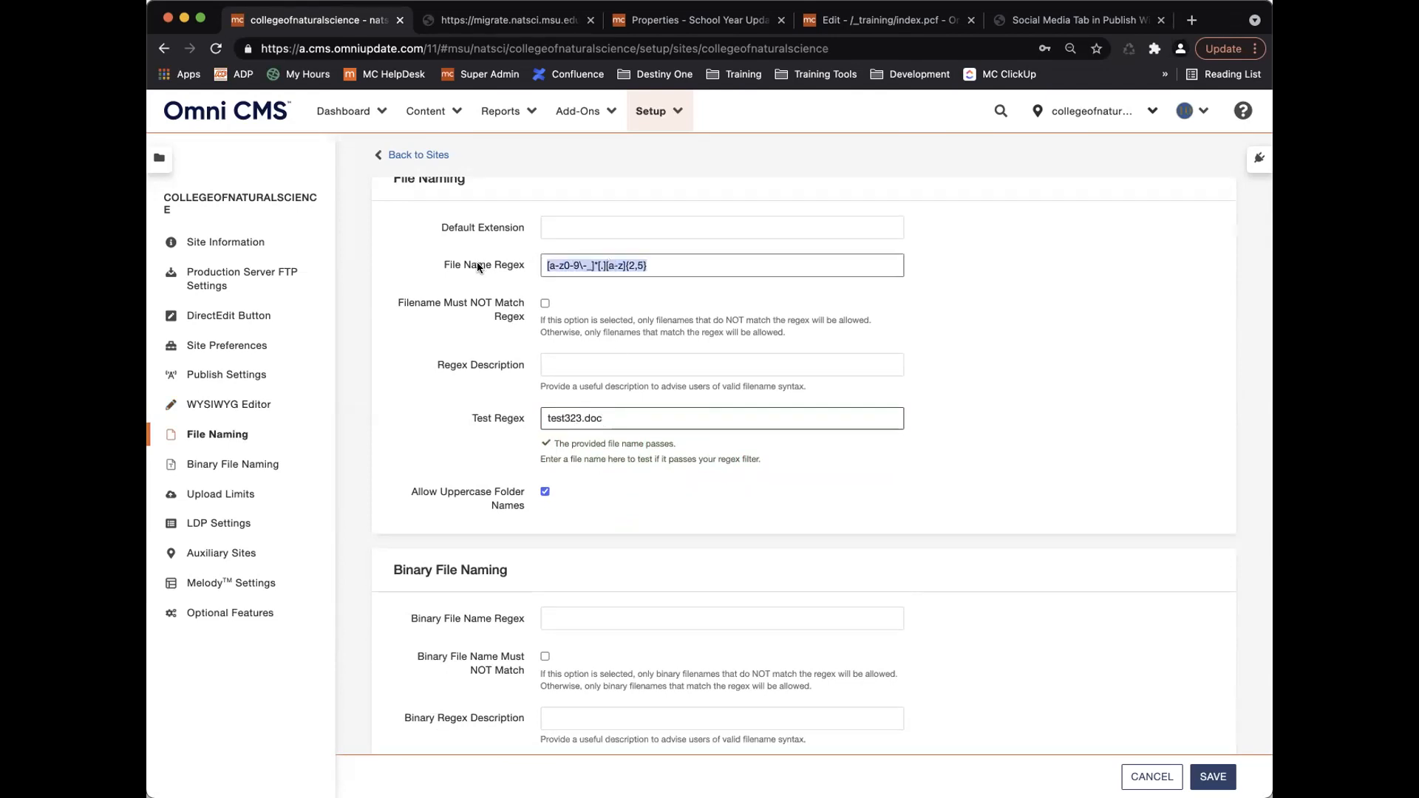
key("BackSpace")
Paste the pattern into Binary File Name Regex and test the sample name test.mp.
left_click(656, 303)
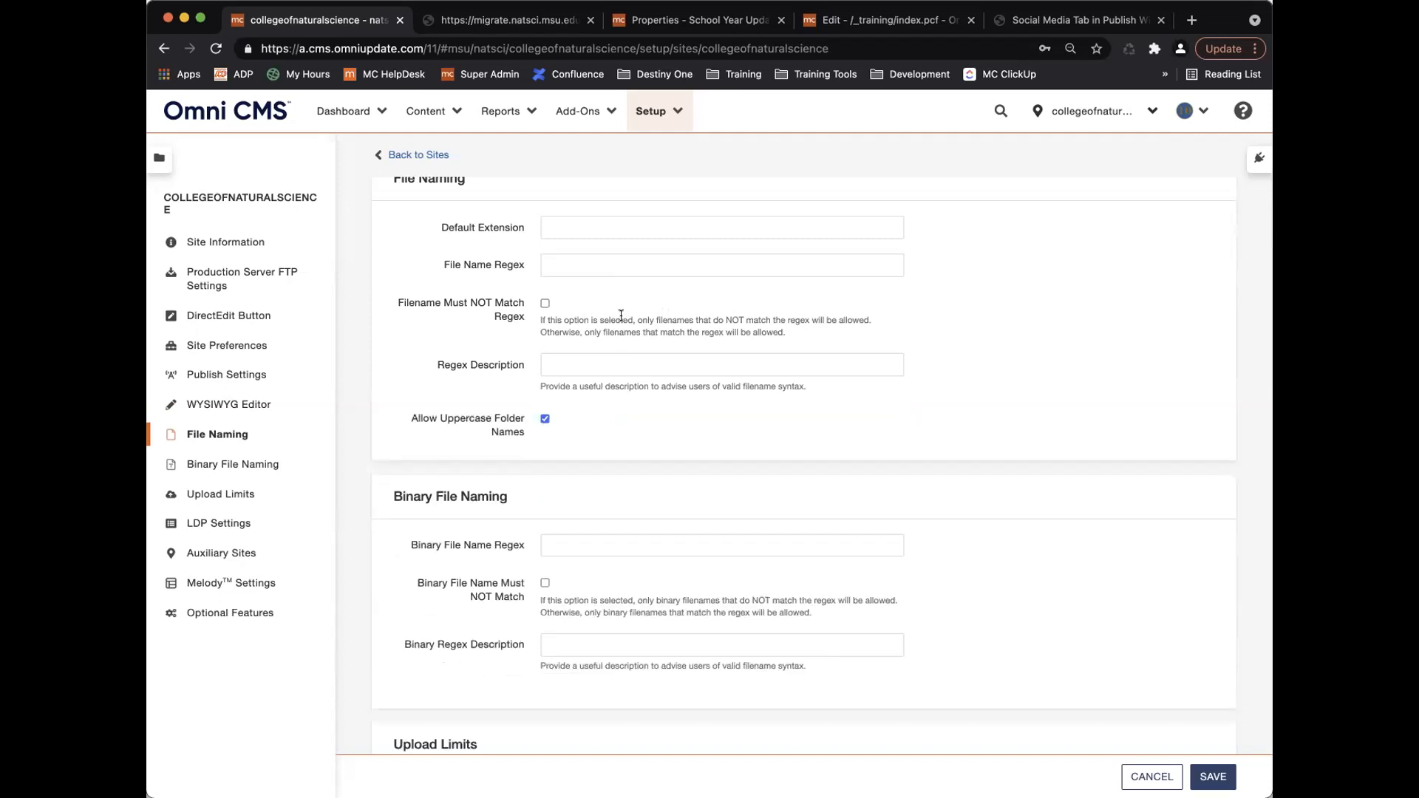
scroll(621, 315, "up", 1)
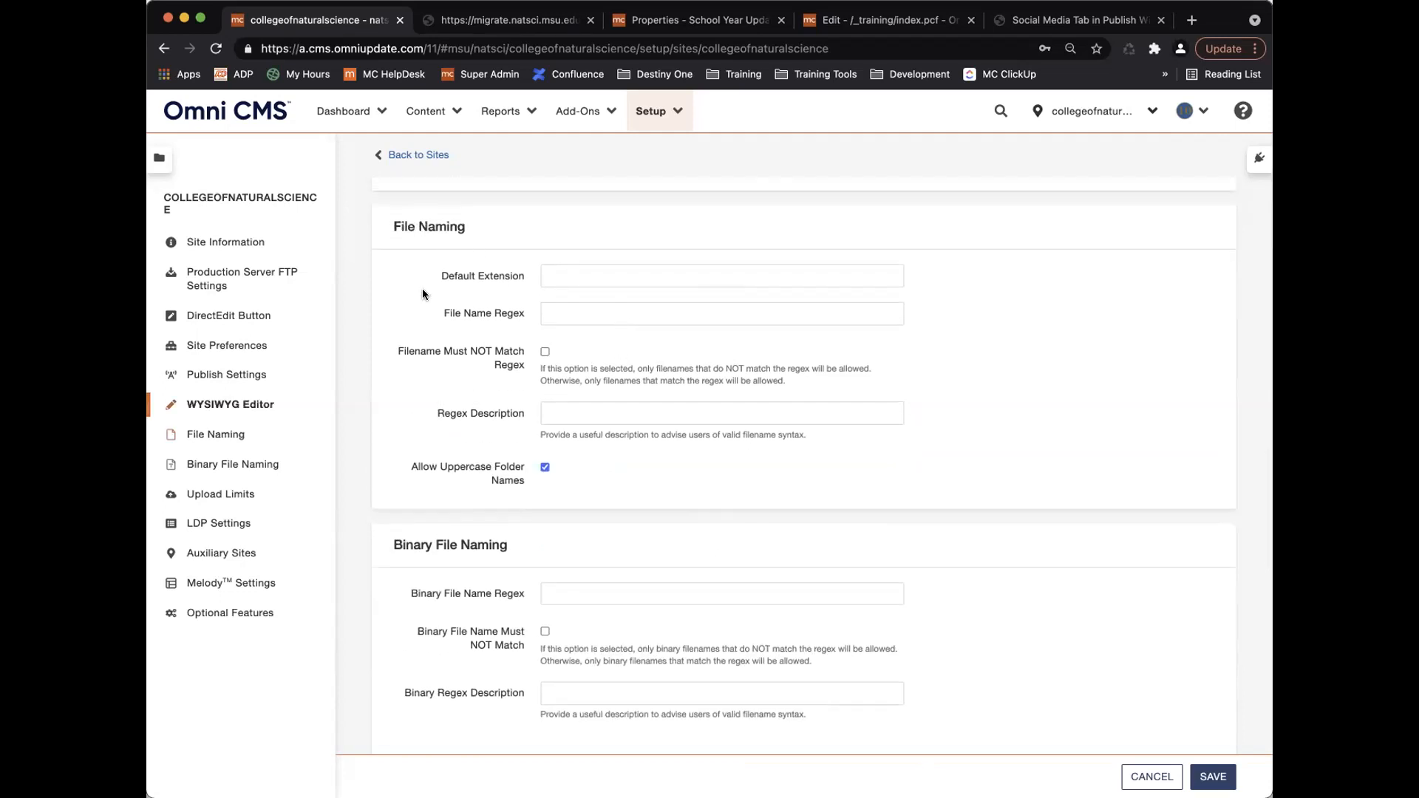
scroll(469, 411, "down", 3)
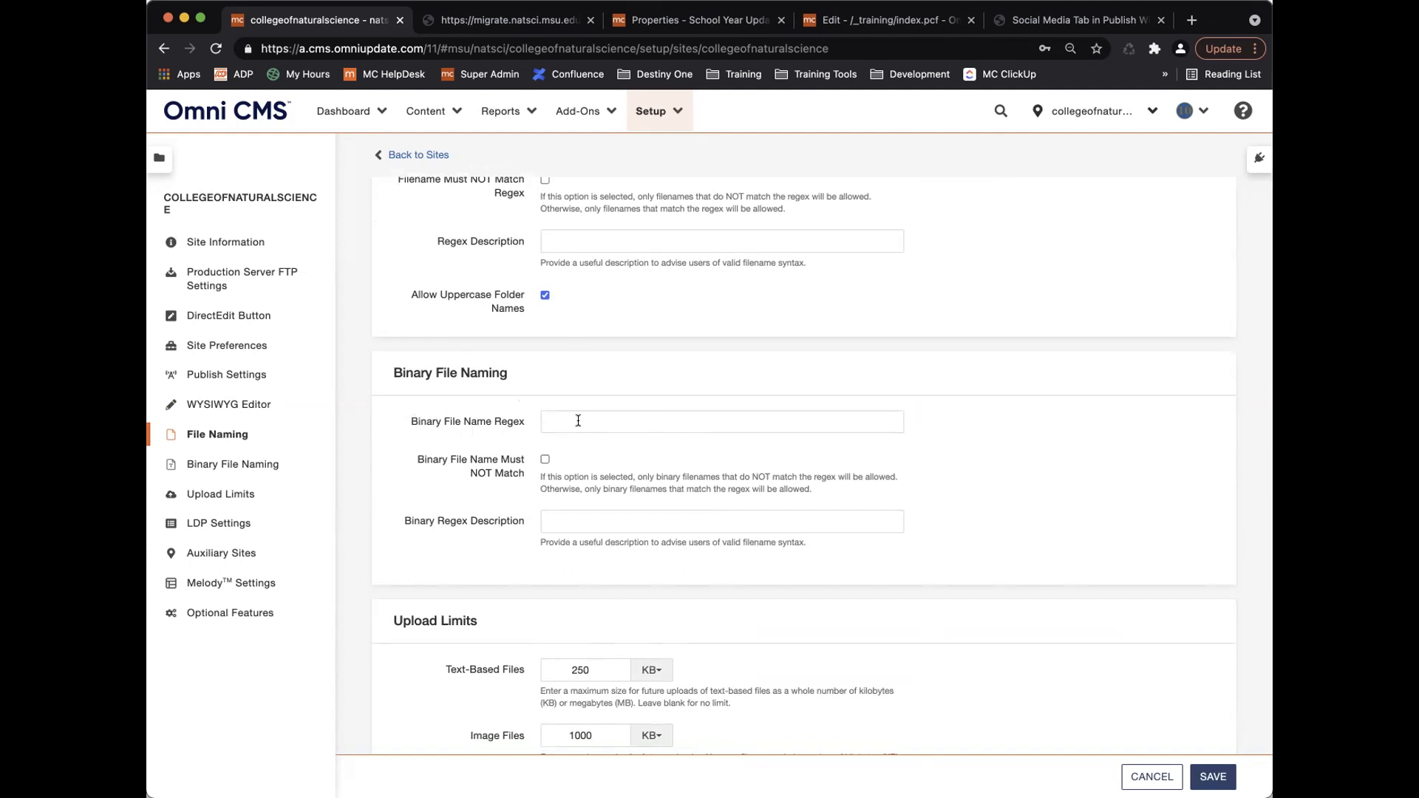
key("super+v")
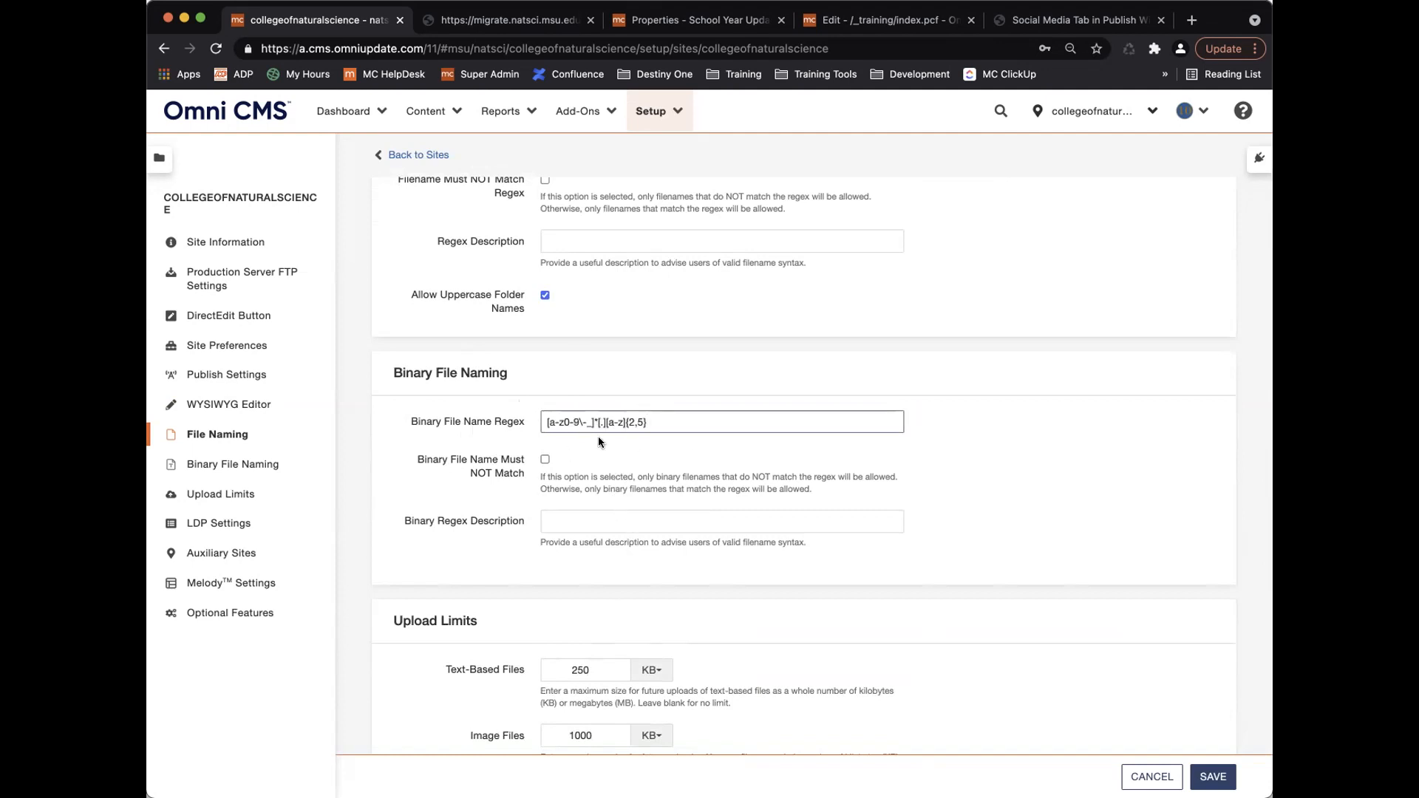
left_click(604, 522)
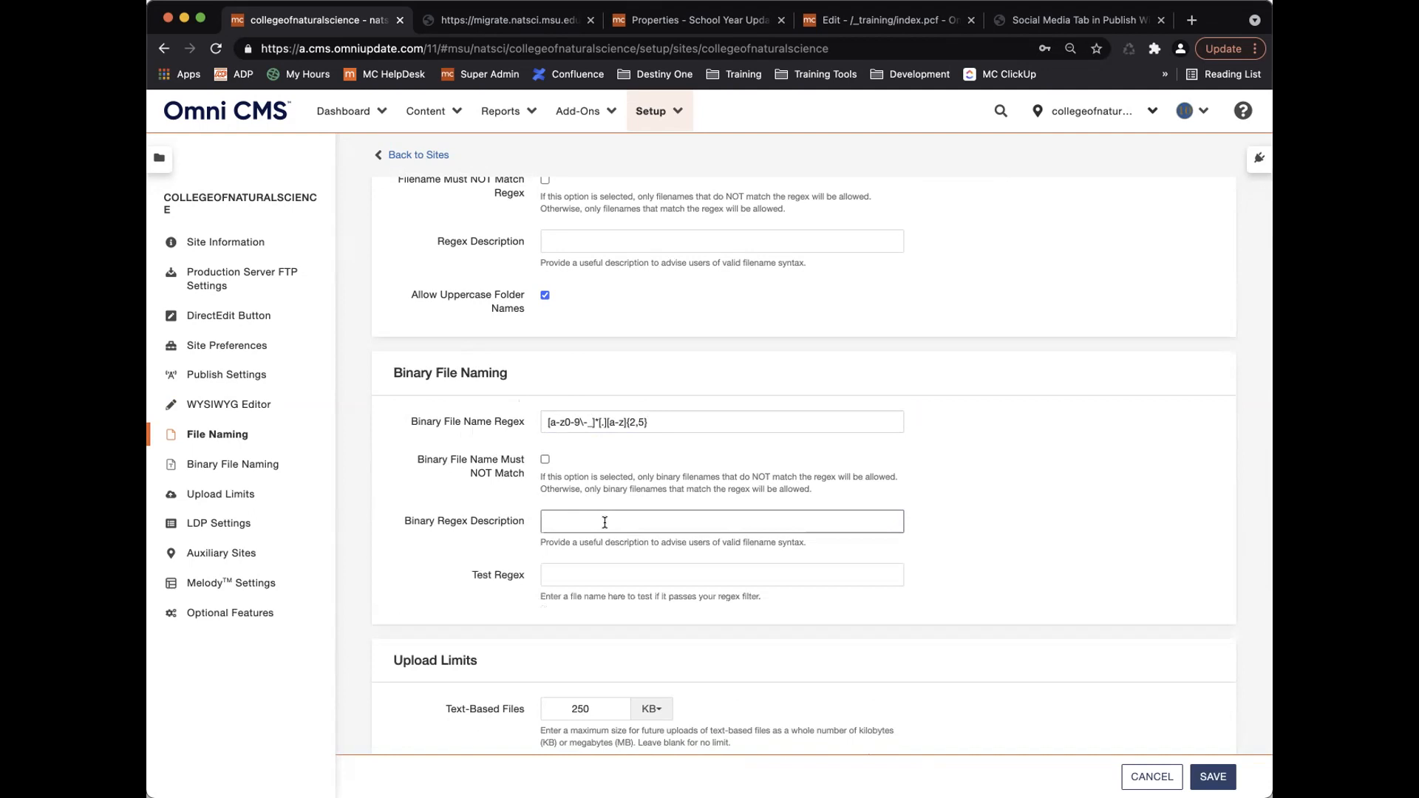
left_click(589, 564)
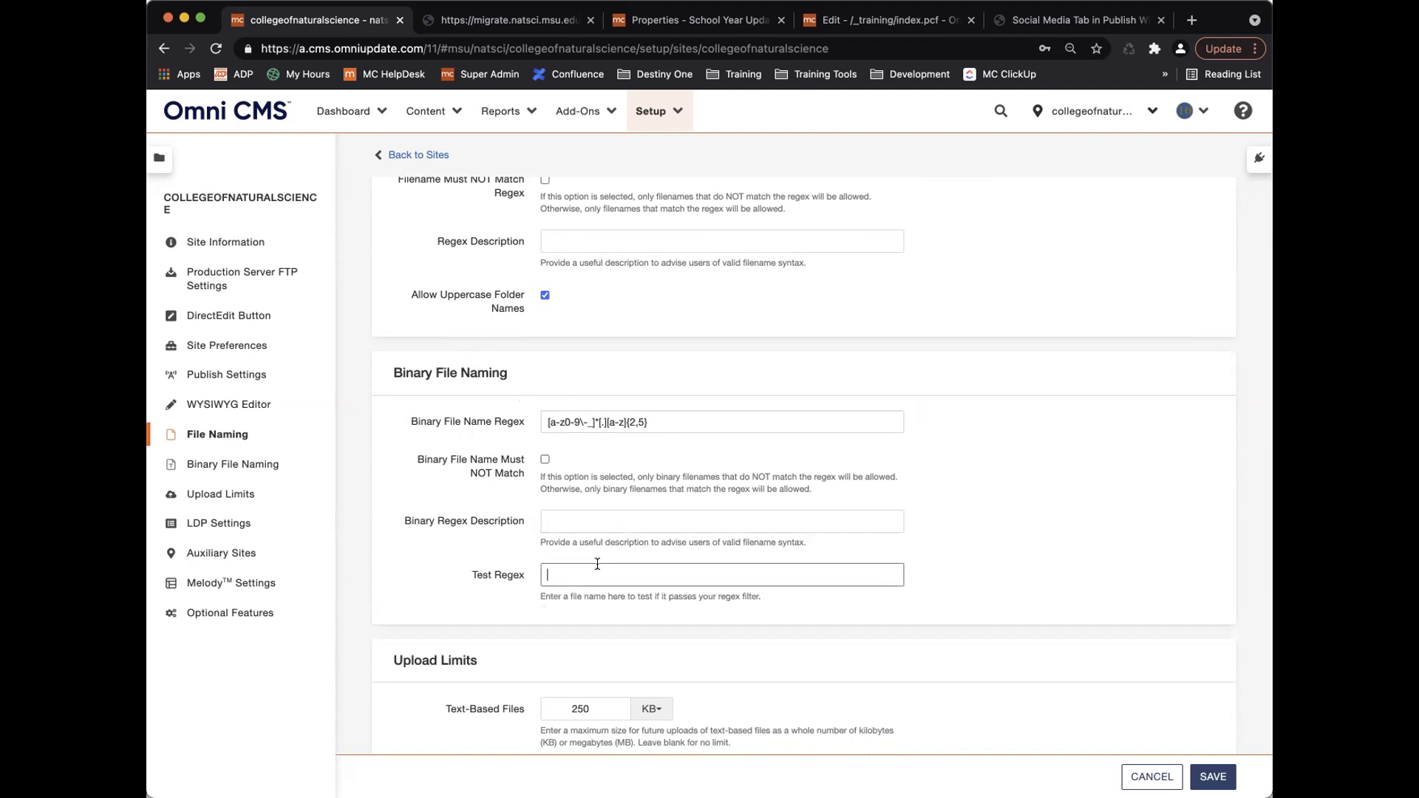
type("test.mp4")
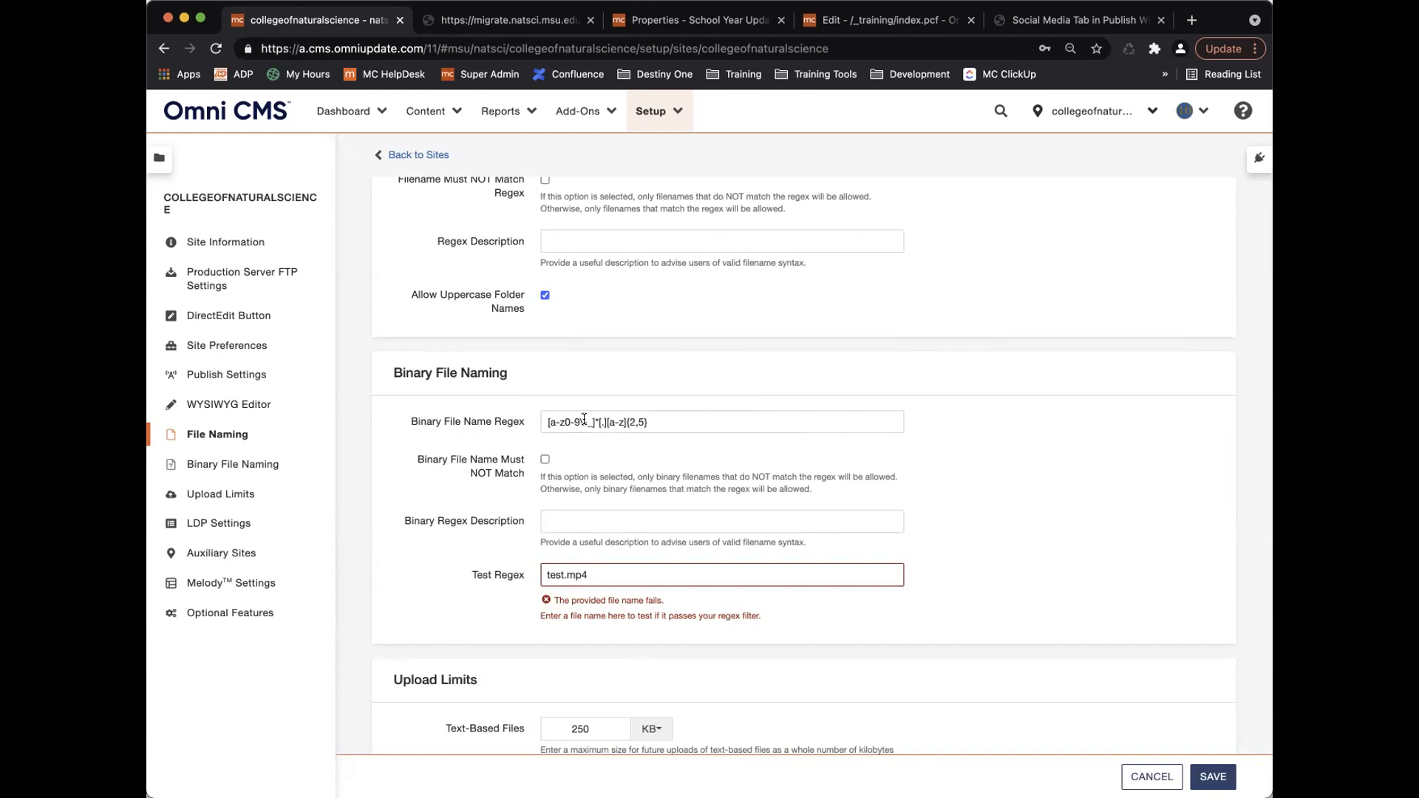
Add 0-9 to the extension character class, rerun the test, then delete the binary pattern.
left_click(621, 420)
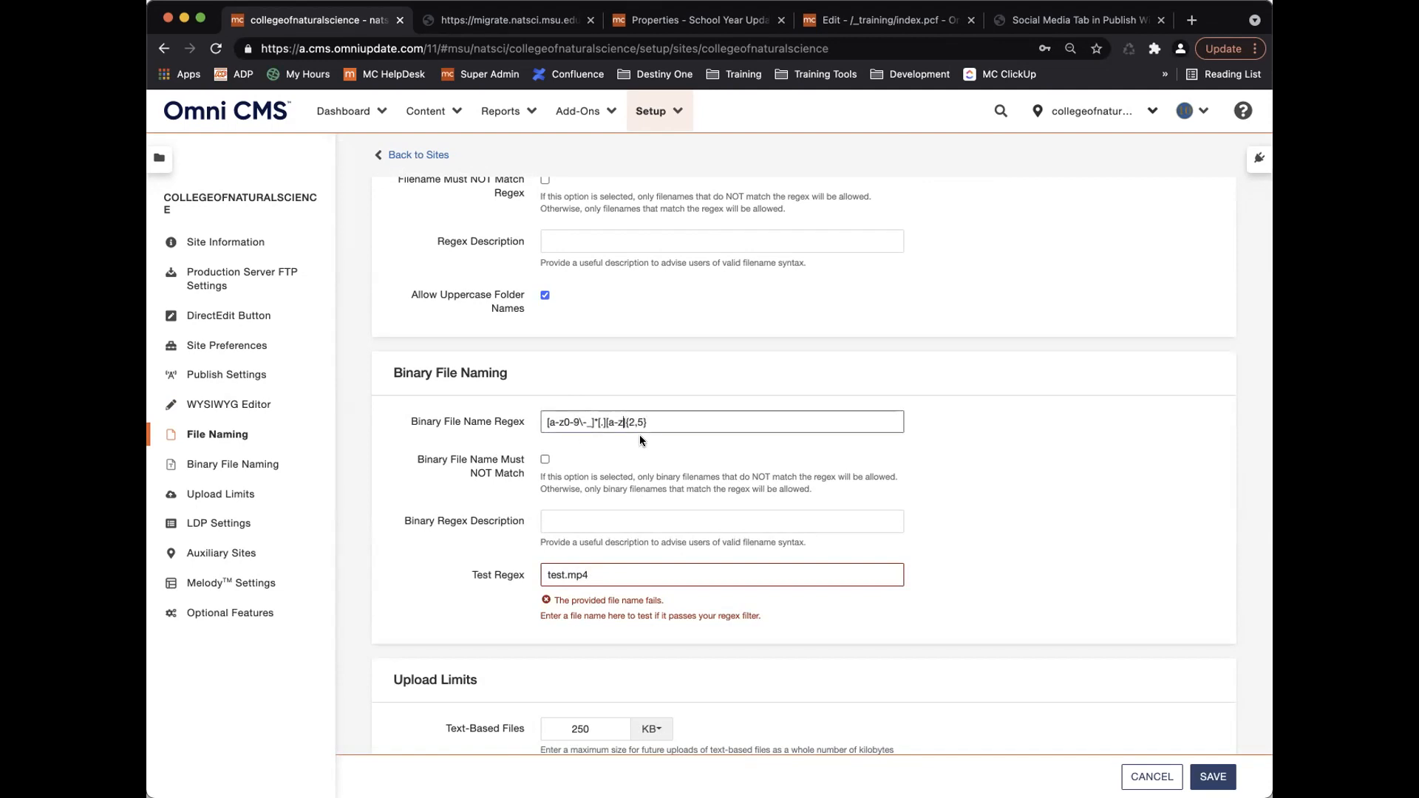
type("0-9")
left_click(672, 453)
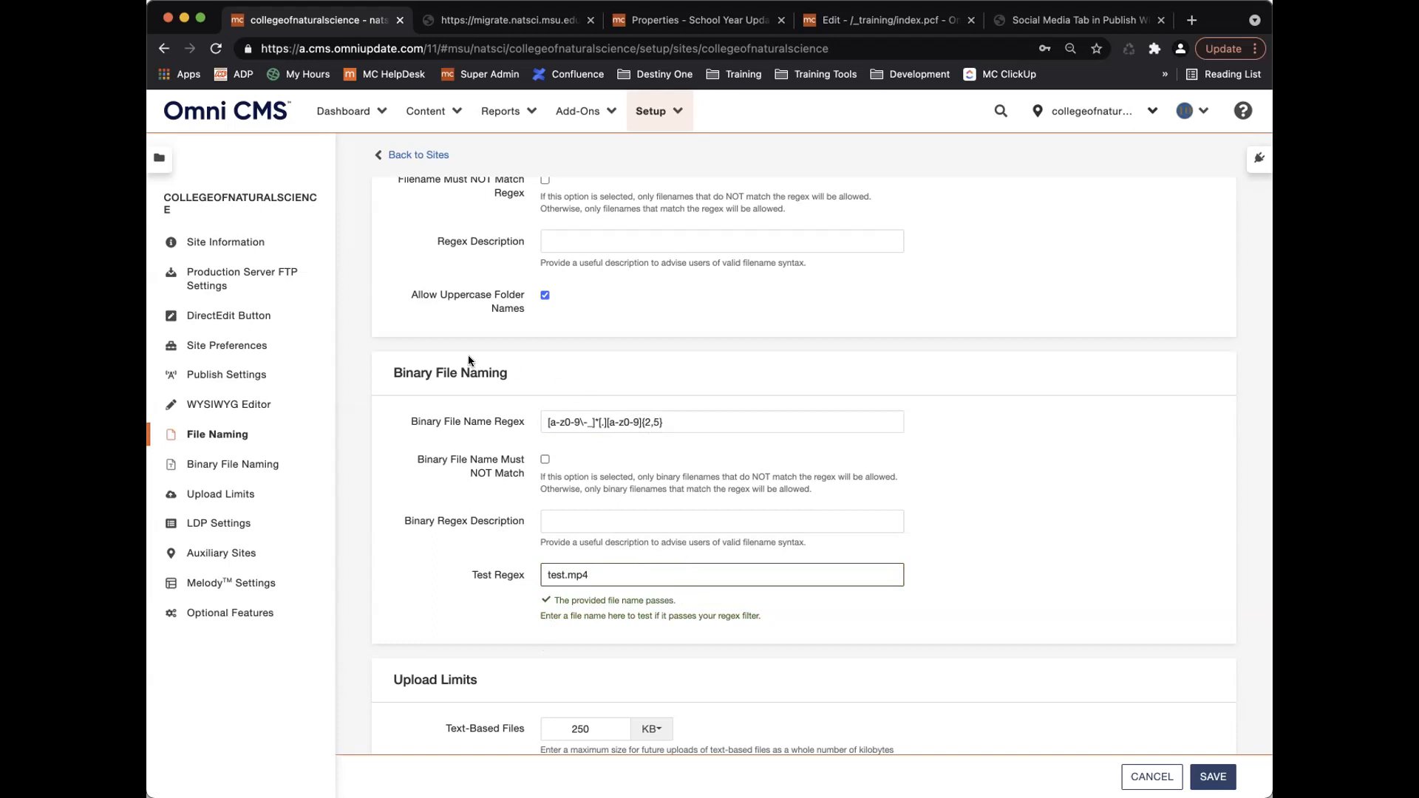
left_click_drag(699, 419, 408, 417)
key("BackSpace")
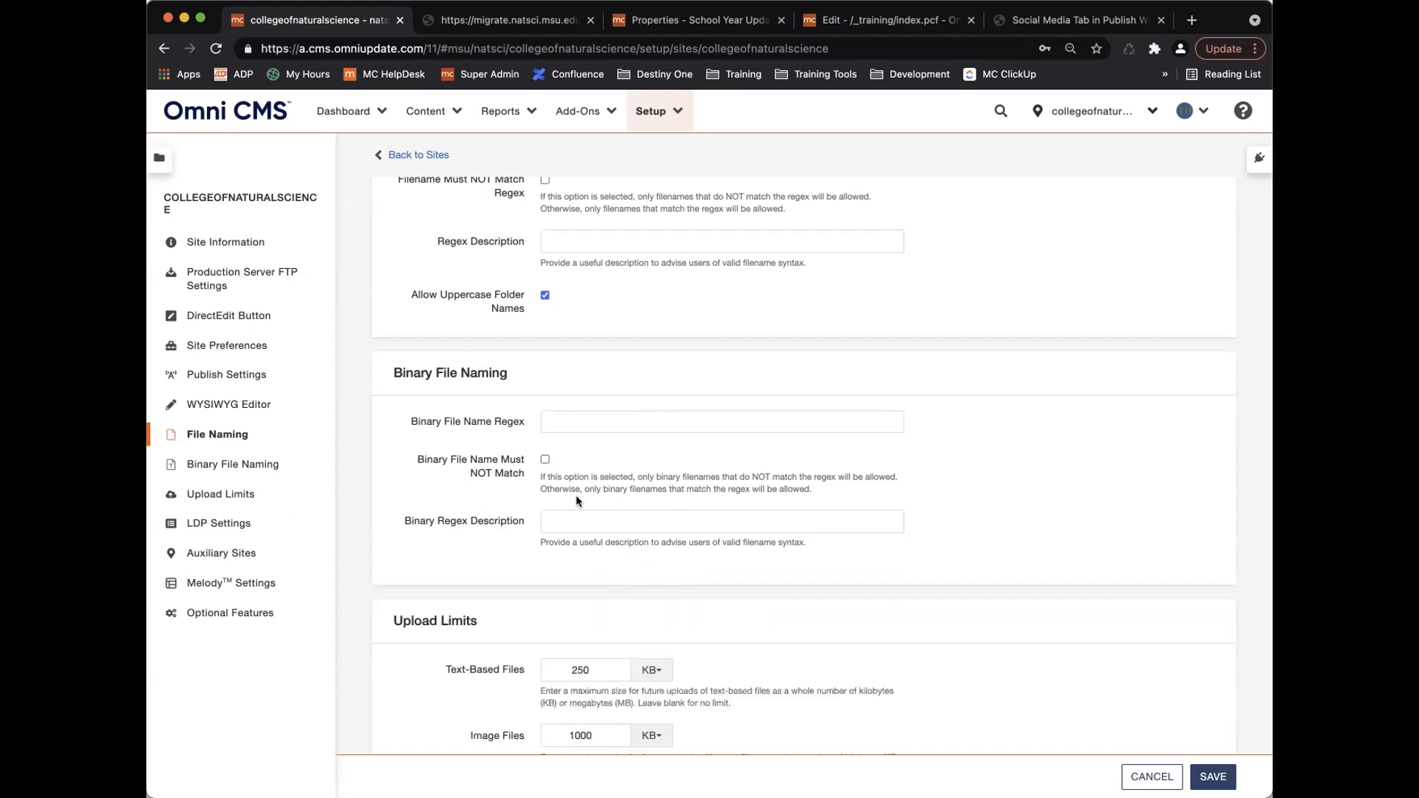
scroll(619, 483, "down", 5)
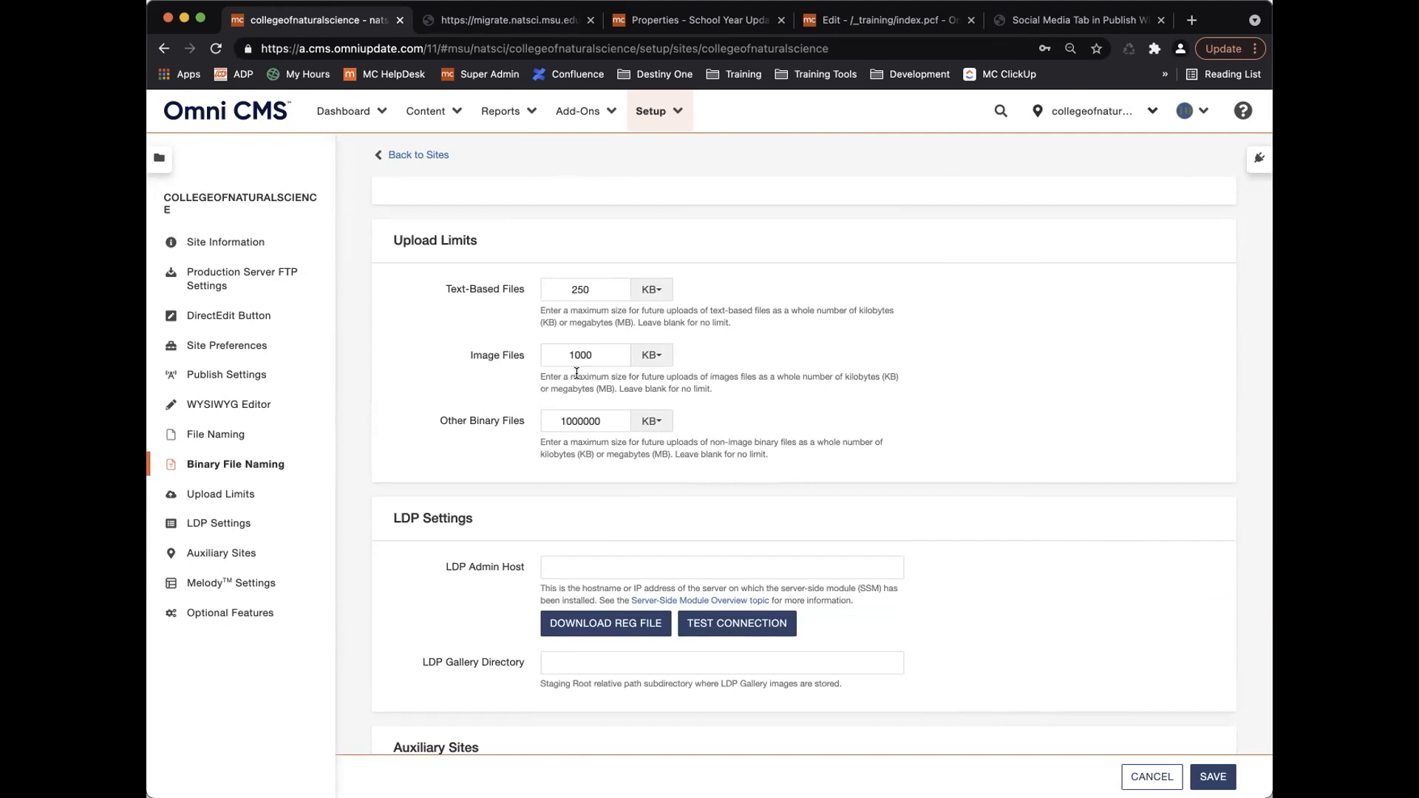
left_click(652, 290)
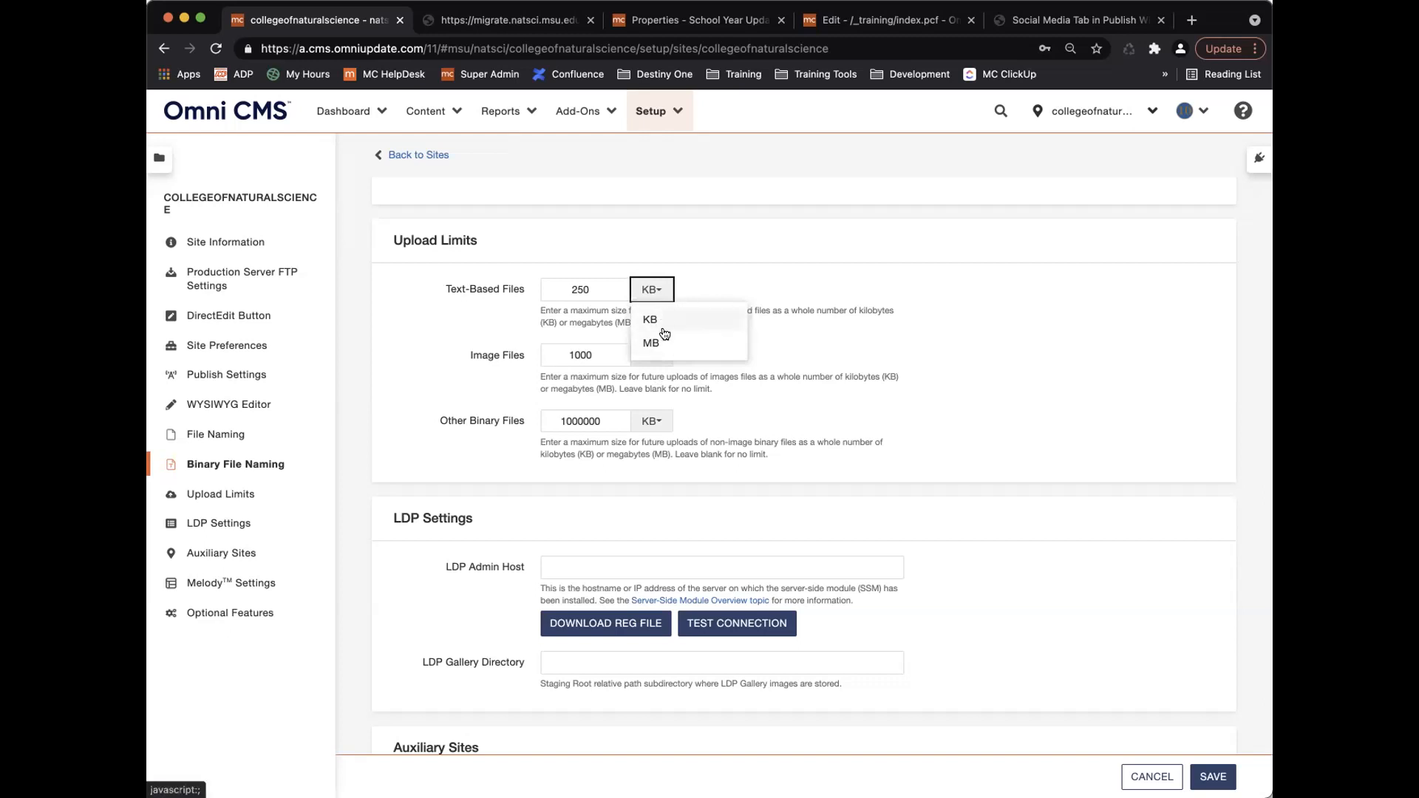
left_click(663, 291)
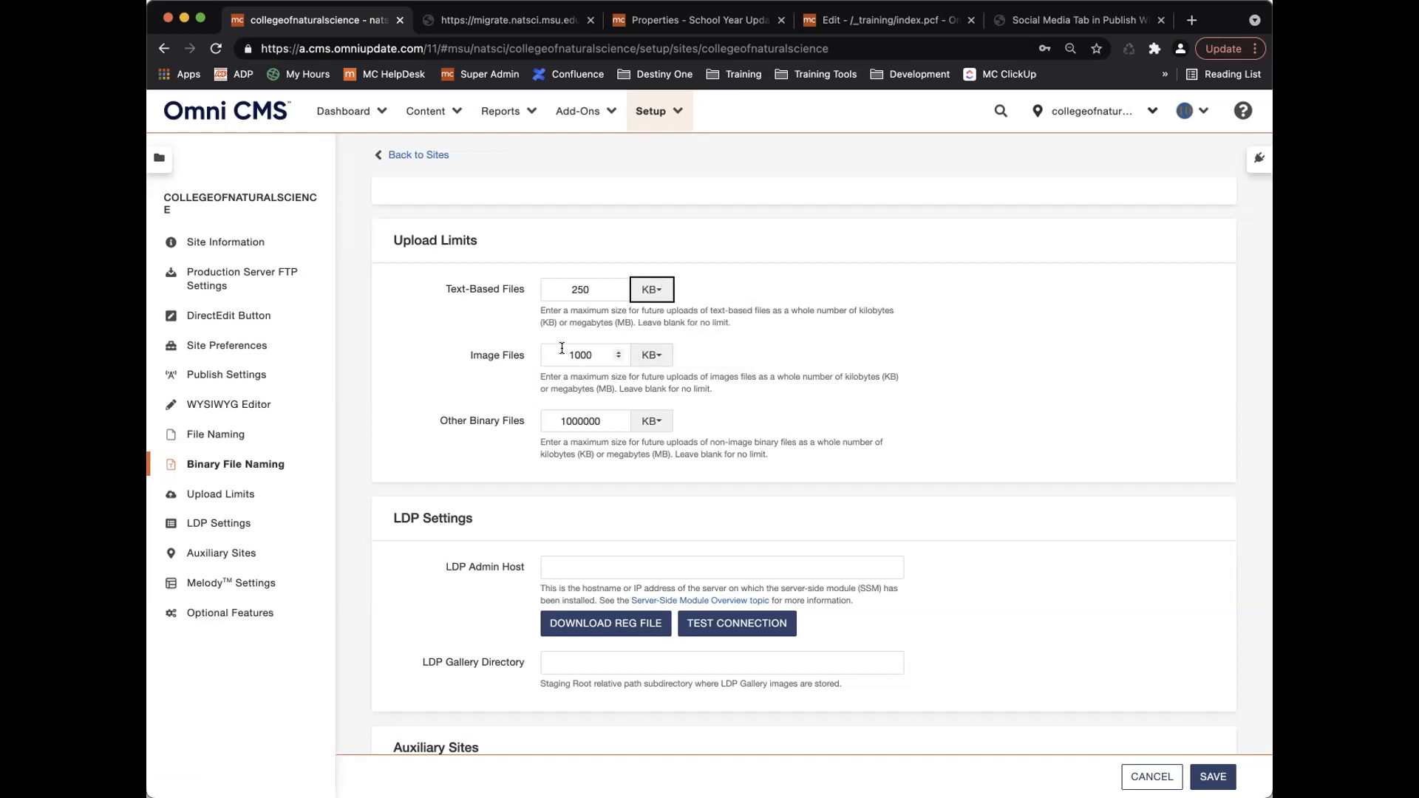
left_click(652, 355)
left_click(658, 402)
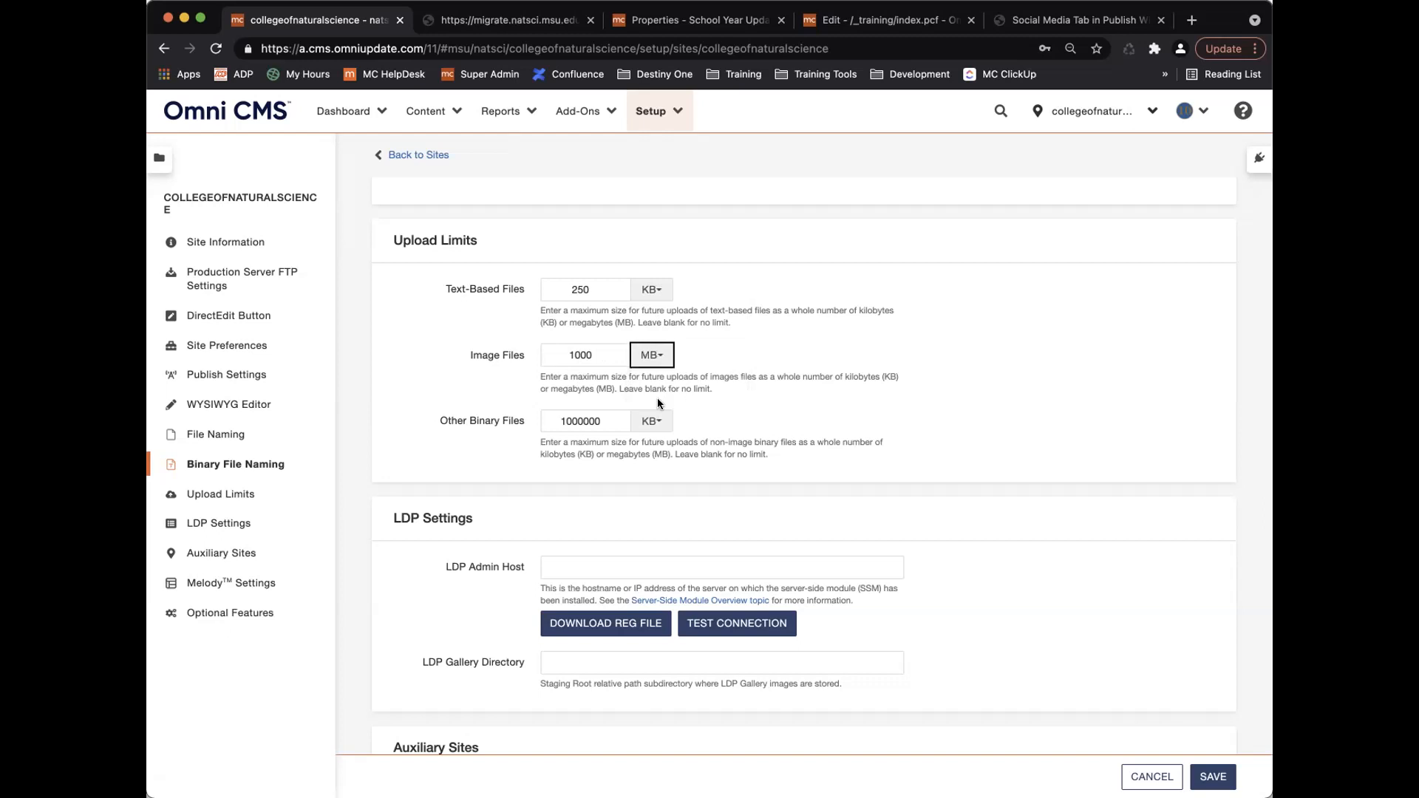
key("shift+Tab")
type("3")
left_click(820, 354)
left_click(656, 356)
left_click(649, 385)
double_click(556, 356)
type("1000")
Commit the 1000 Image Files limit, scroll the settings, and switch to the School Year Updating properties.
left_click(817, 415)
scroll(982, 561, "down", 3)
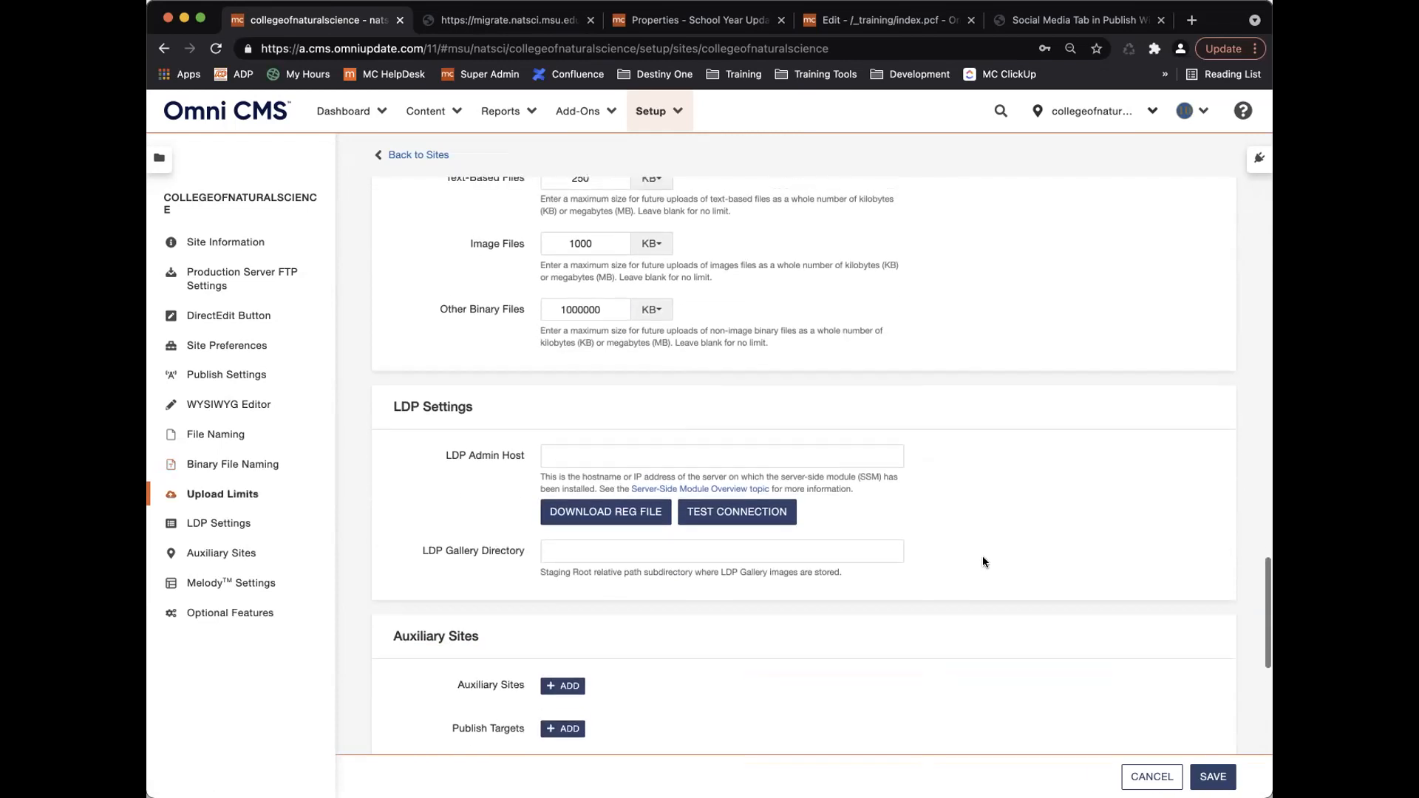
scroll(982, 562, "down", 1)
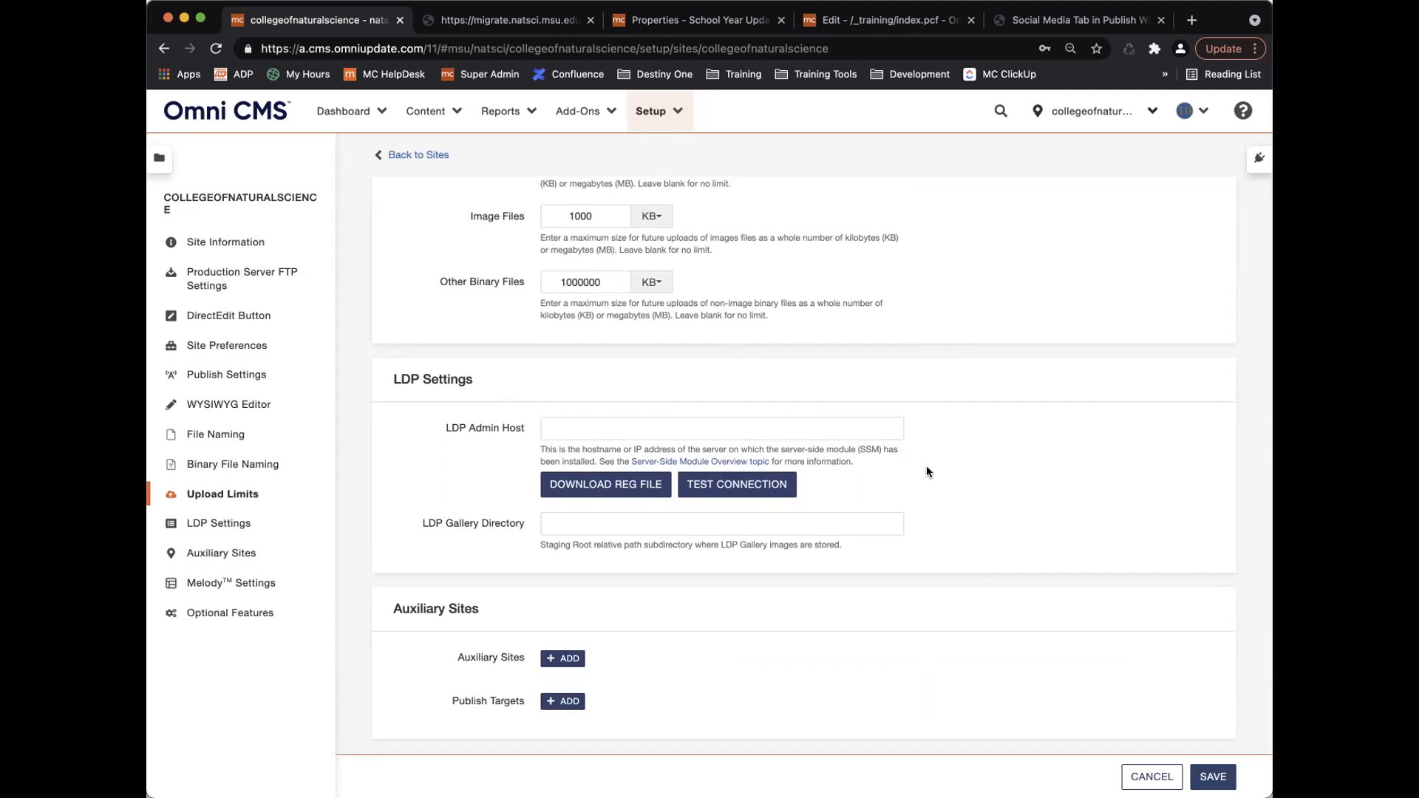
scroll(927, 468, "down", 2)
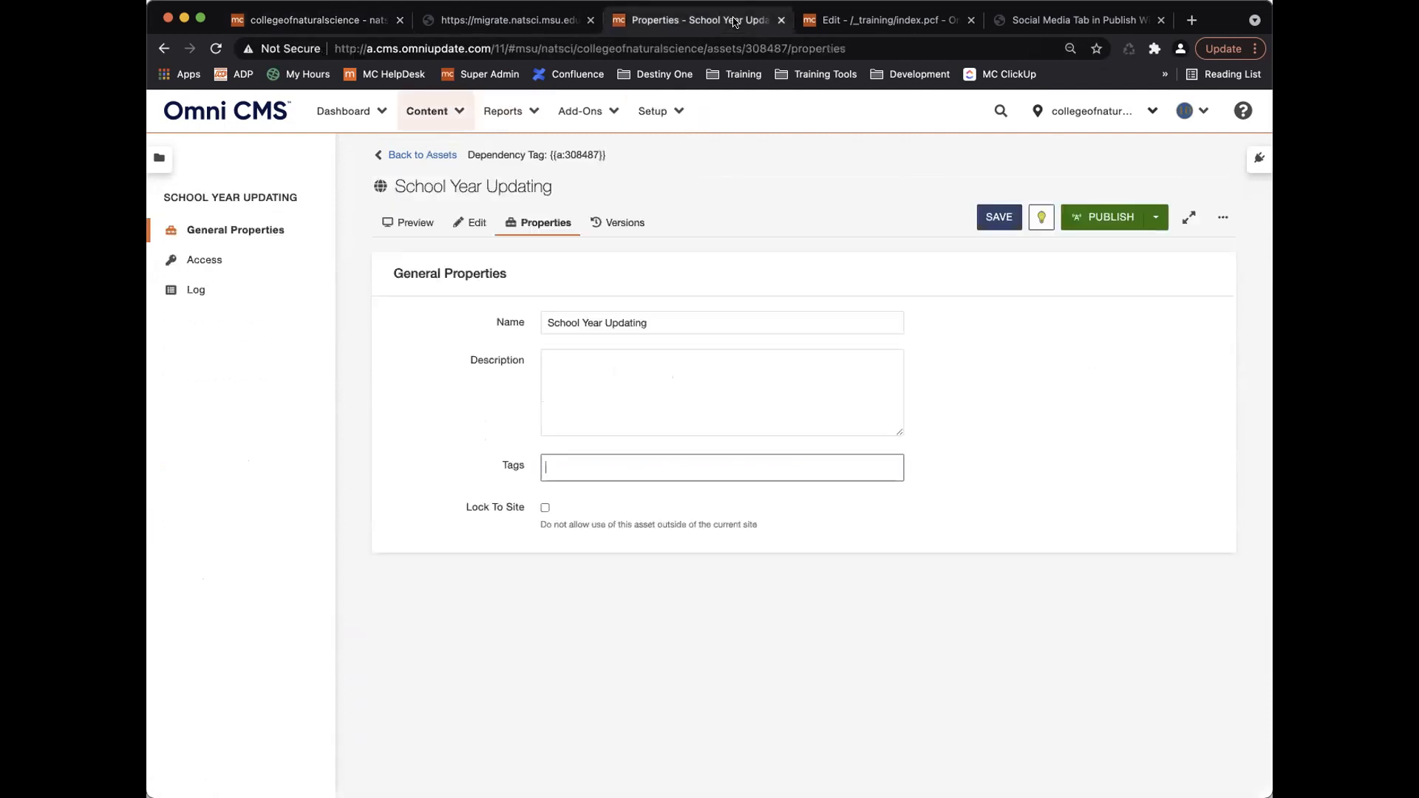
left_click(709, 20)
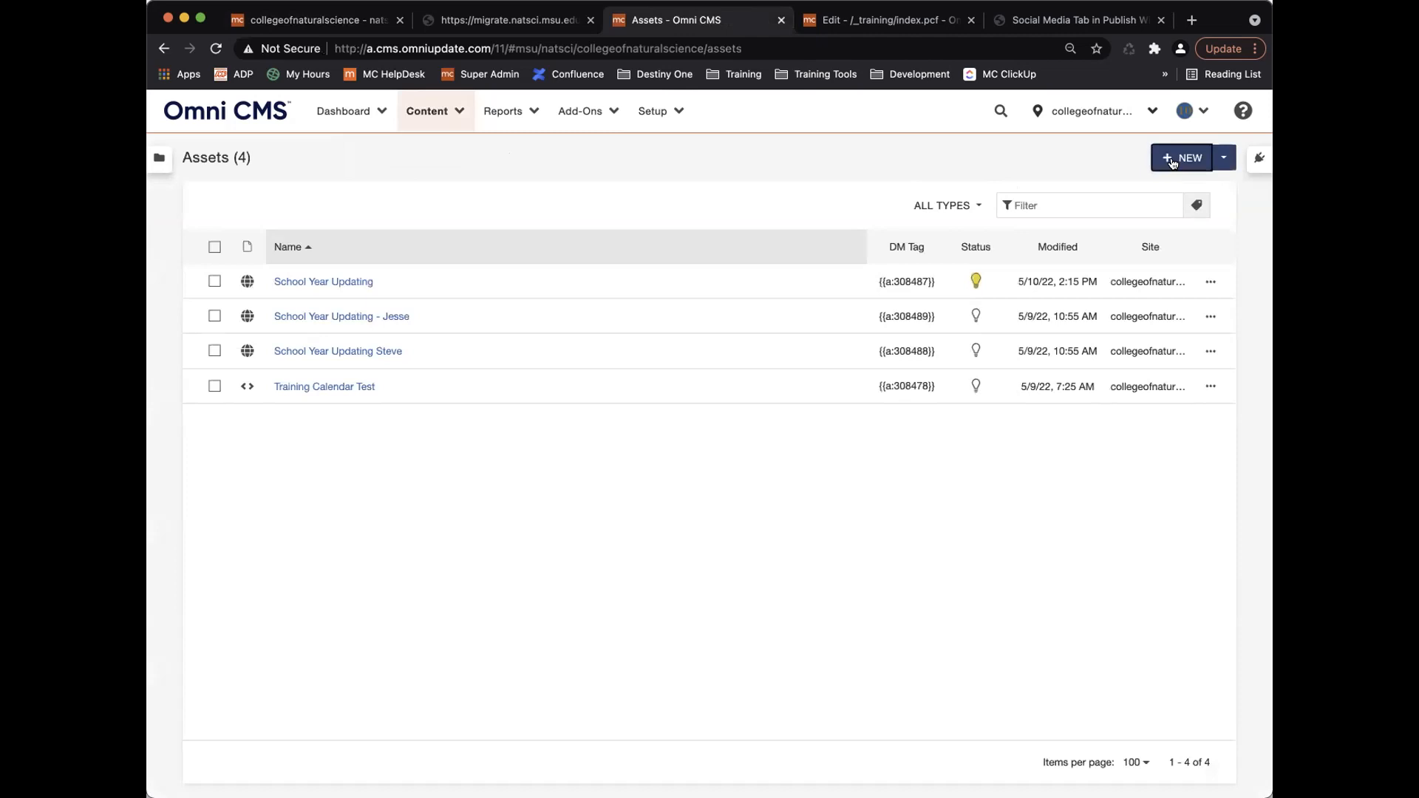
Start a new asset, cancel it, and go back to the site settings tab.
left_click(1182, 158)
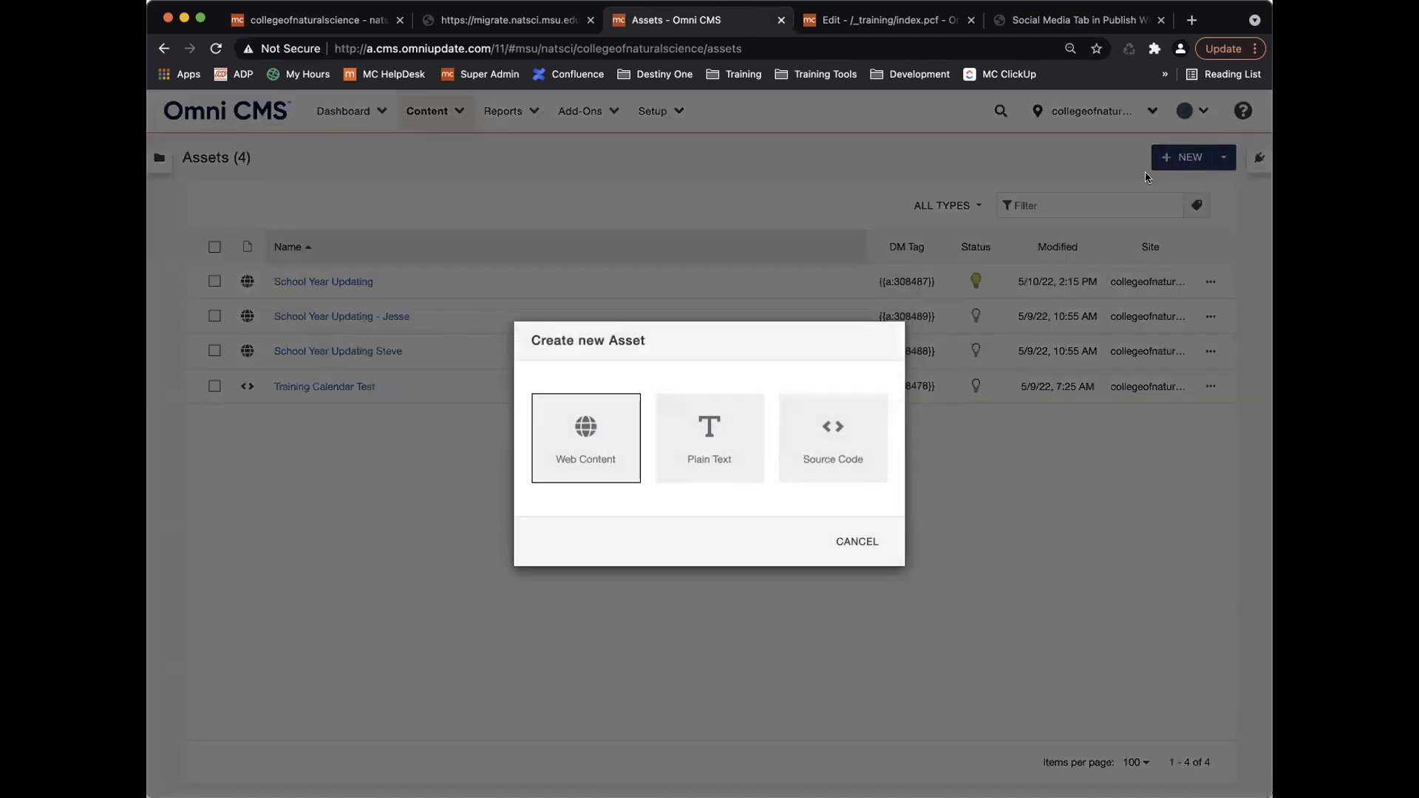
left_click(859, 542)
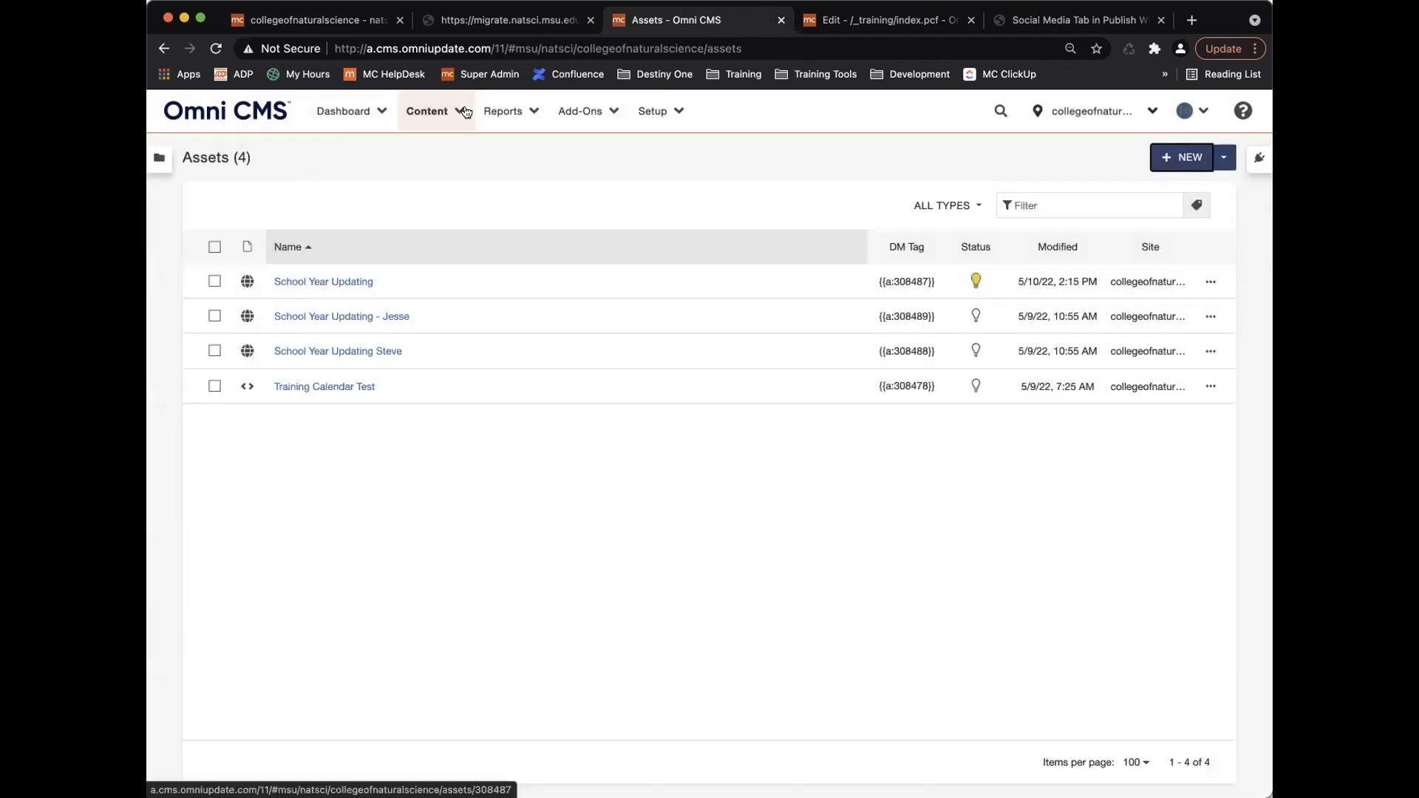
left_click(369, 19)
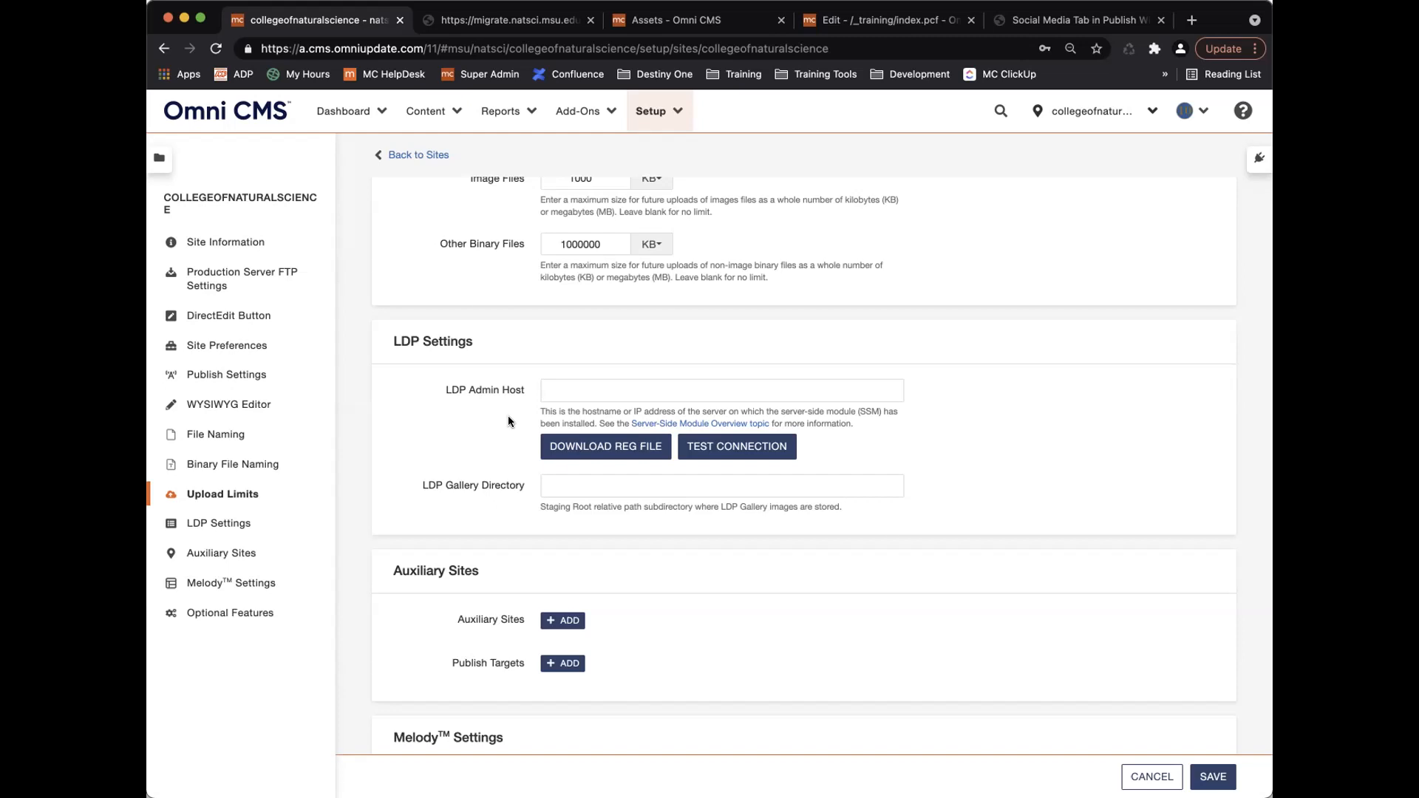
scroll(501, 482, "down", 3)
scroll(500, 482, "down", 1)
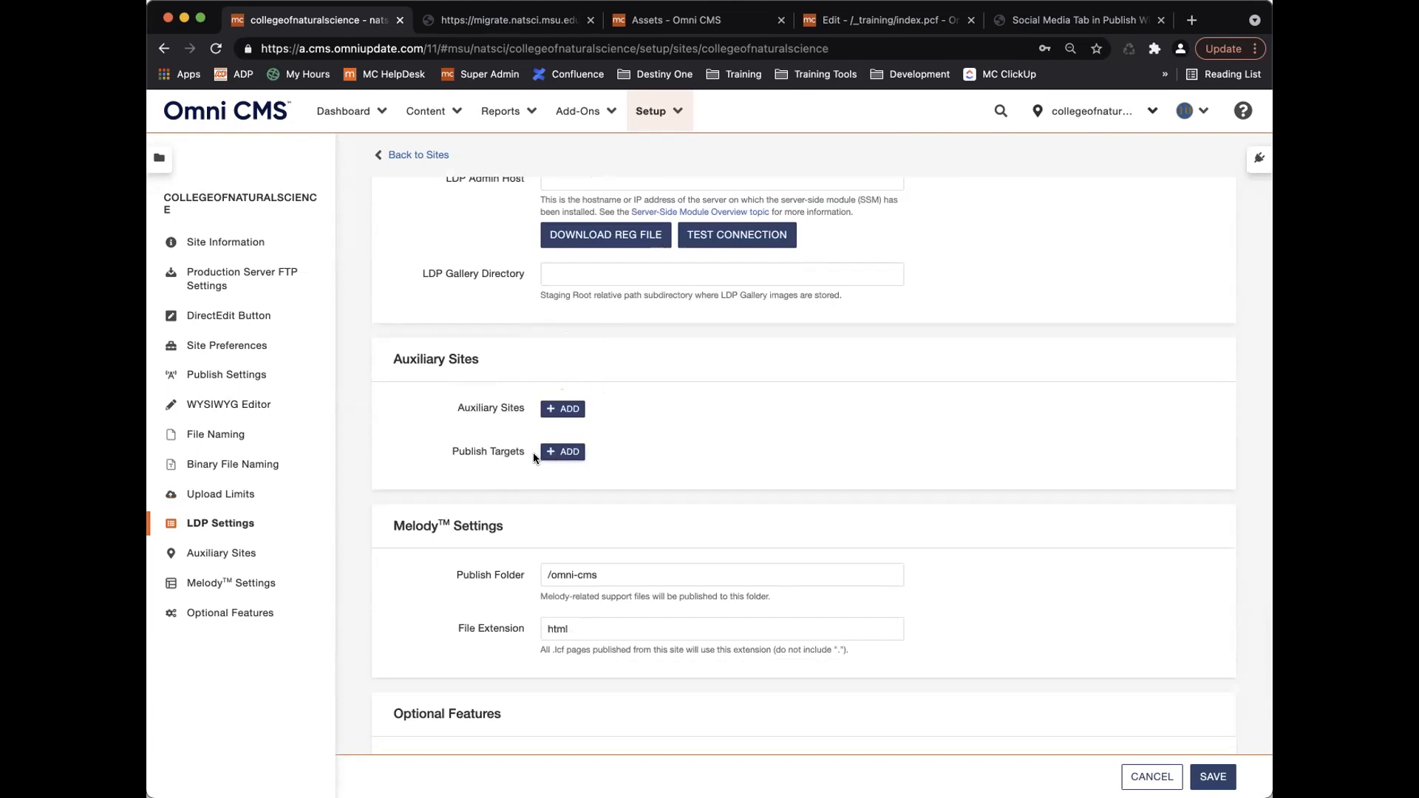
left_click(563, 452)
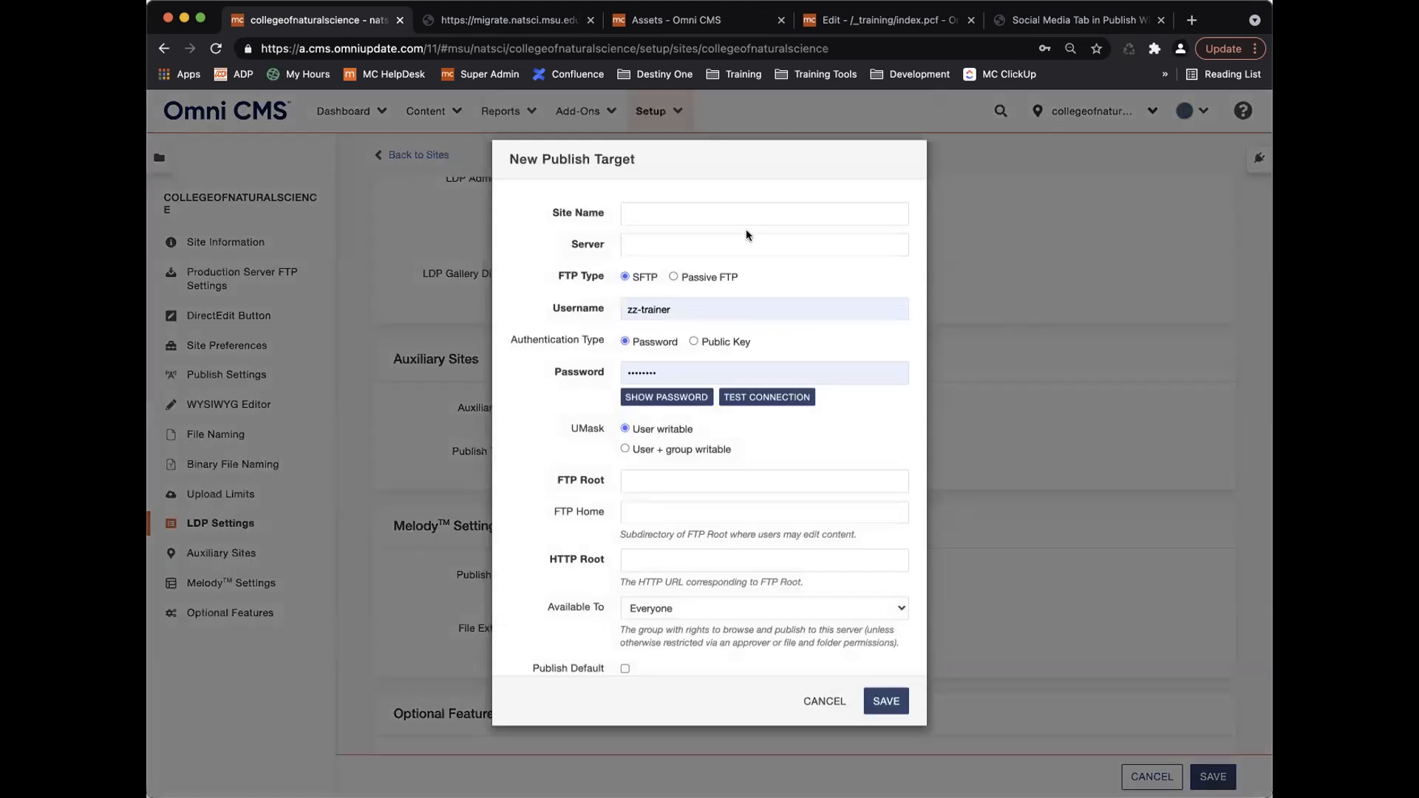
left_click(822, 714)
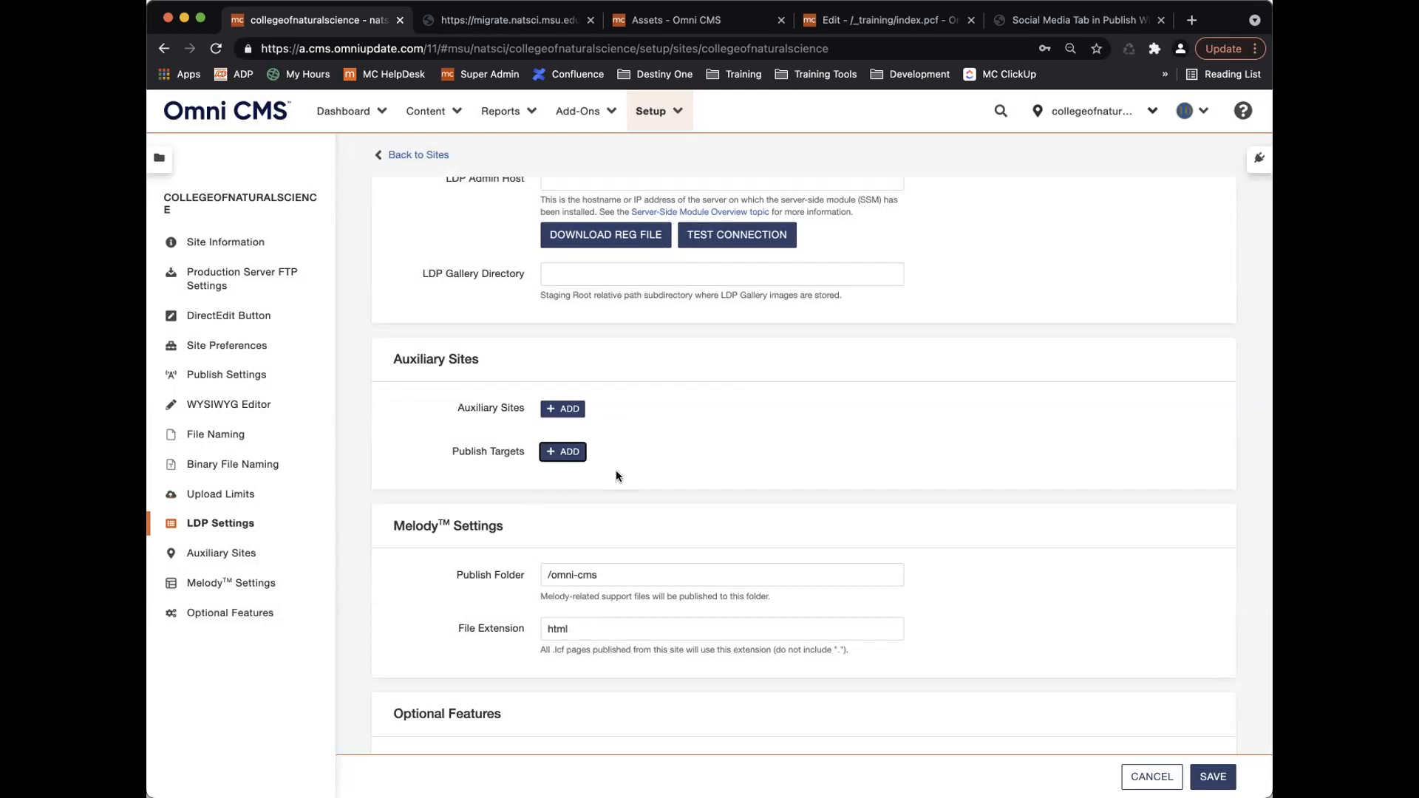
scroll(622, 502, "down", 4)
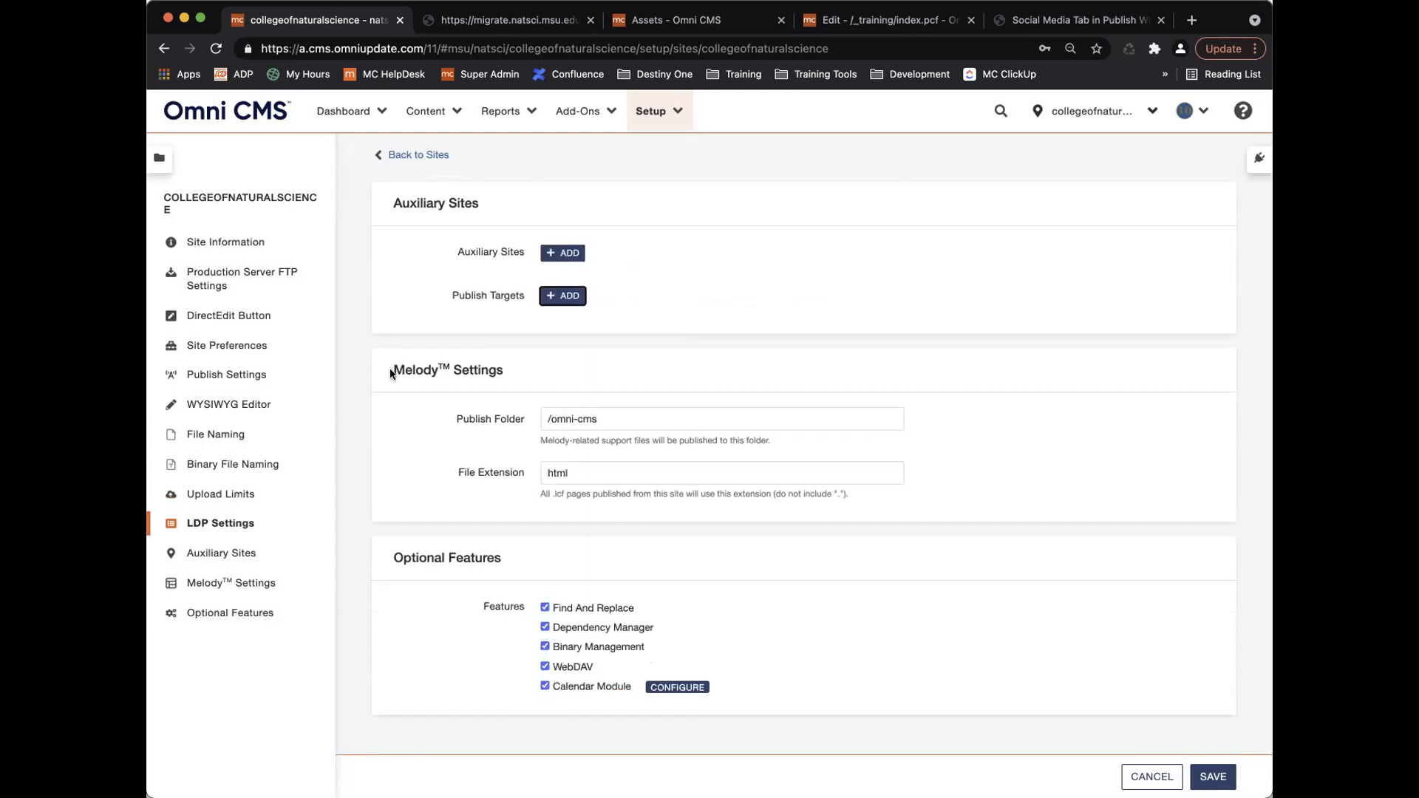
left_click_drag(392, 369, 505, 369)
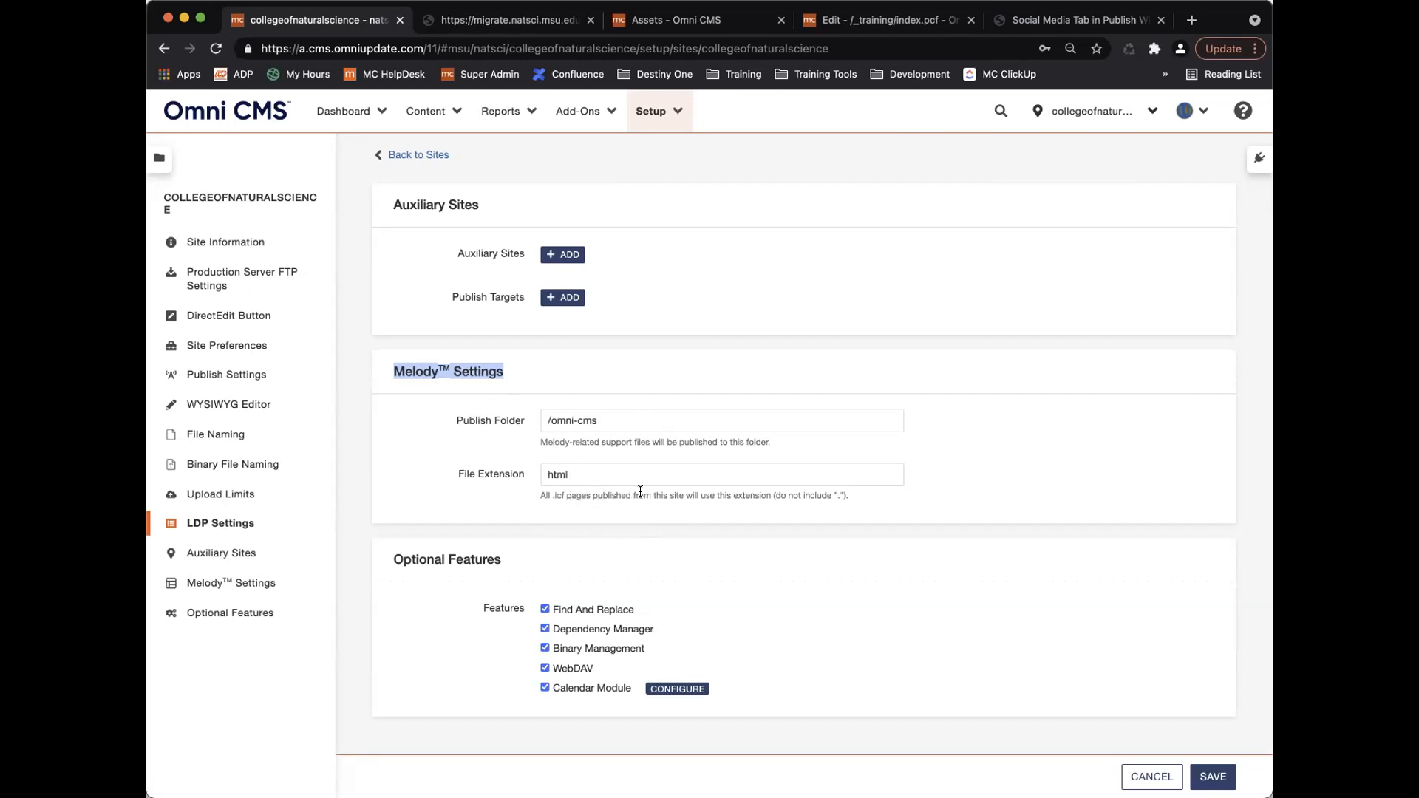
scroll(646, 492, "down", 5)
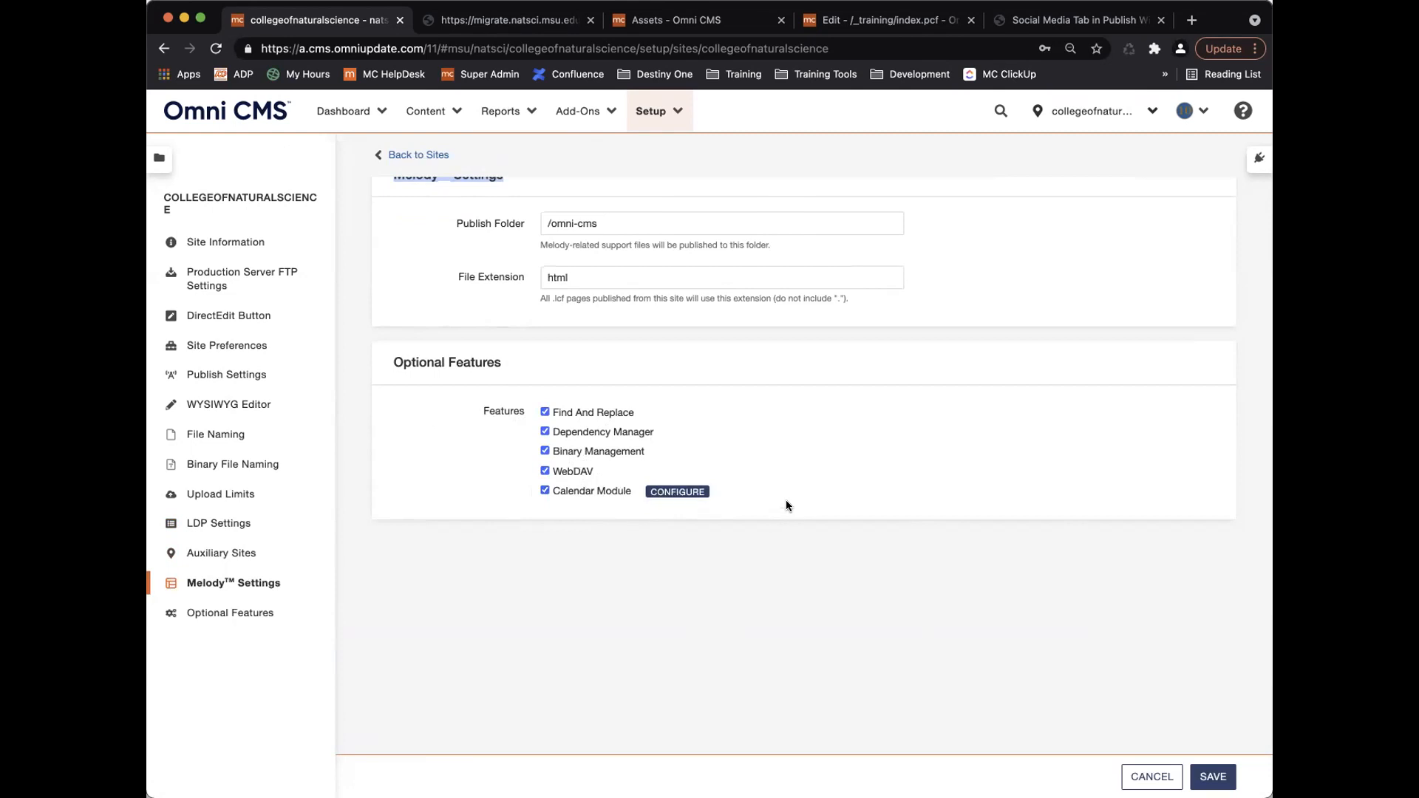
scroll(792, 500, "down", 3)
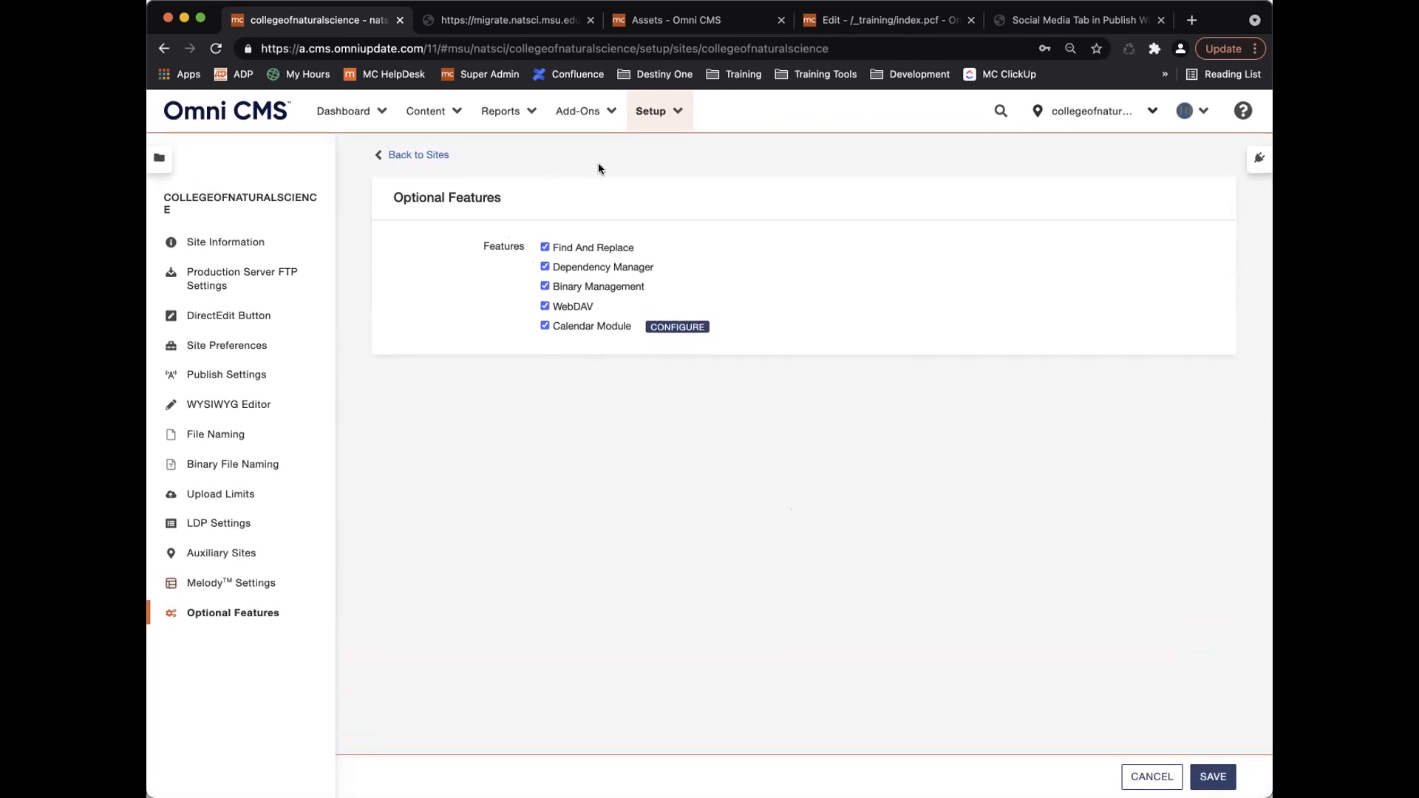
From the Setup menu, open the Users list of 10 level-10 accounts.
left_click(674, 112)
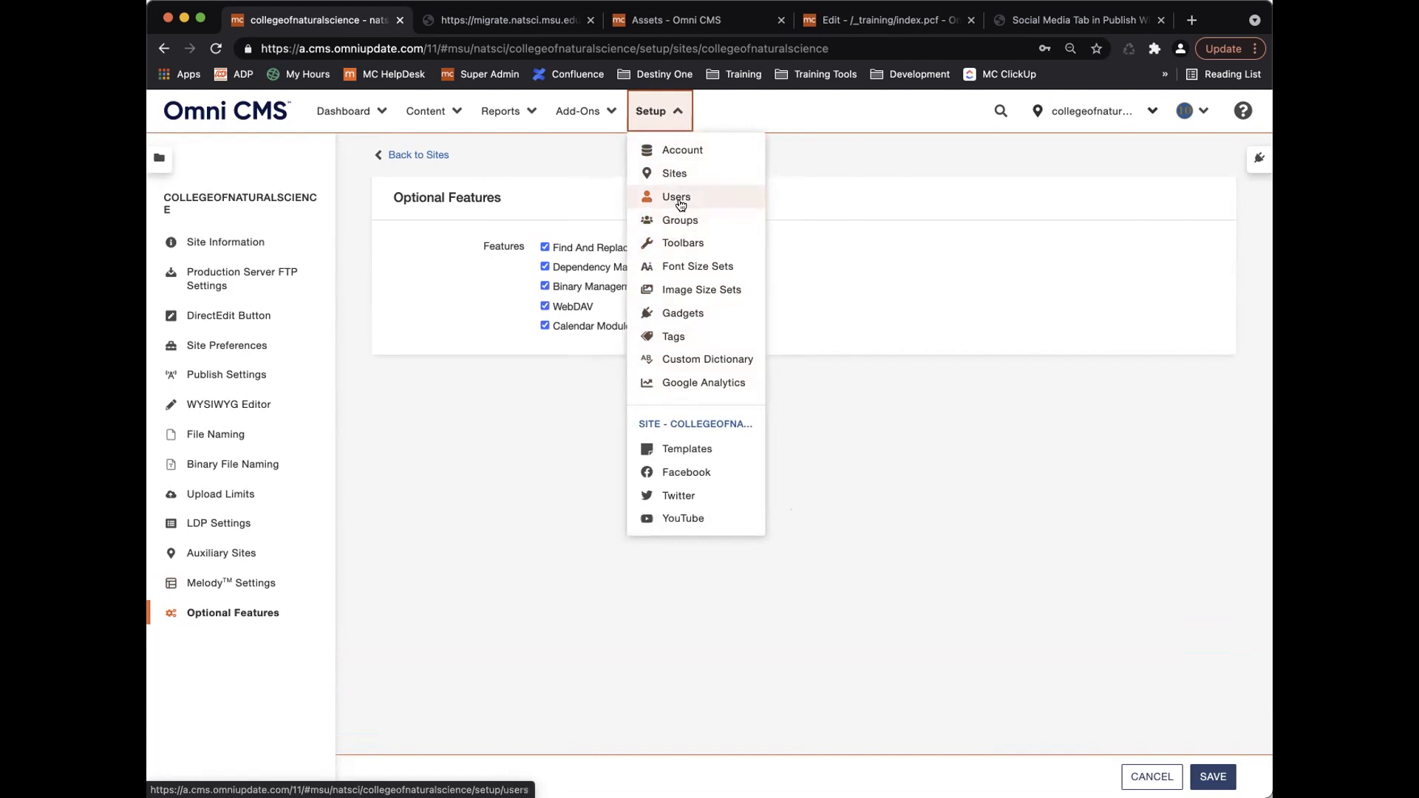
left_click(665, 114)
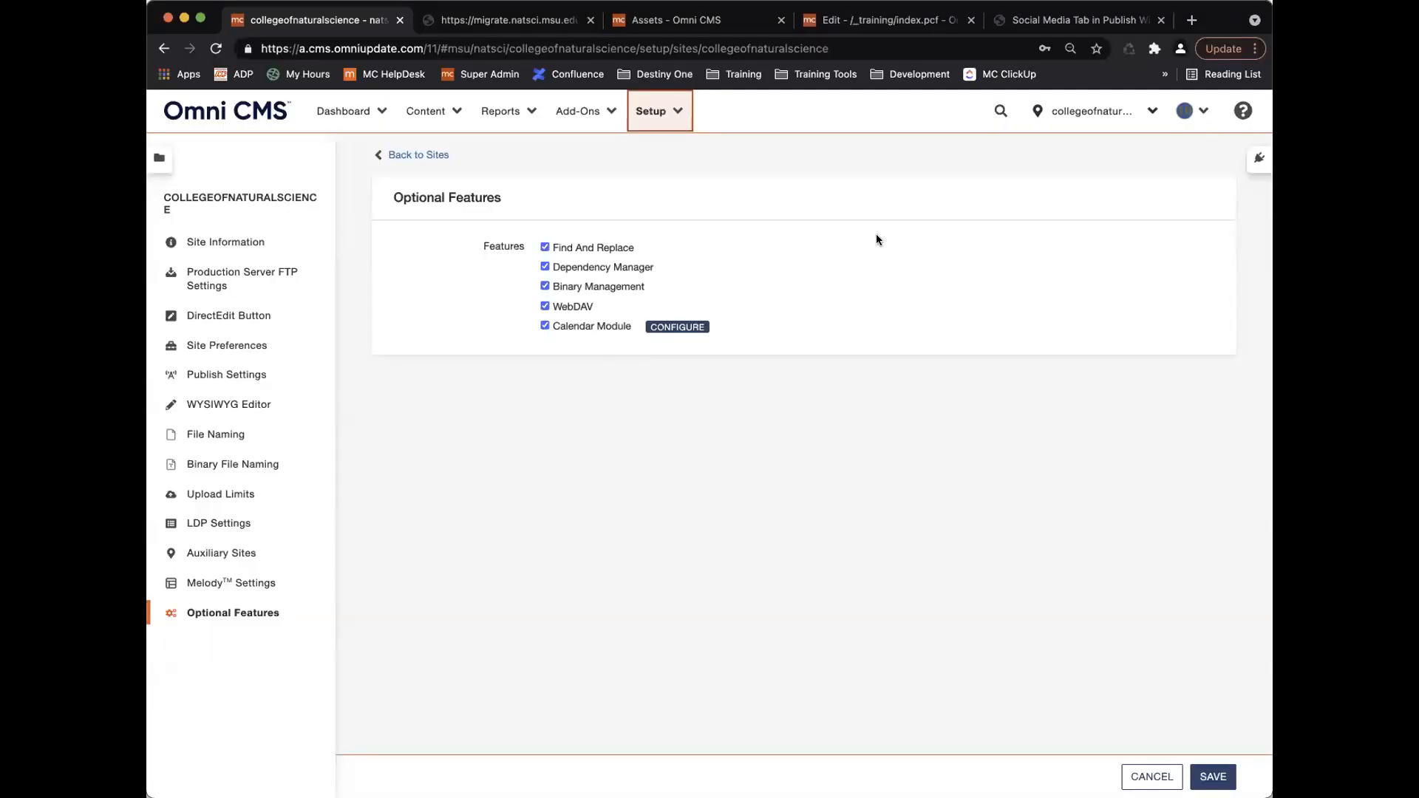
left_click(656, 118)
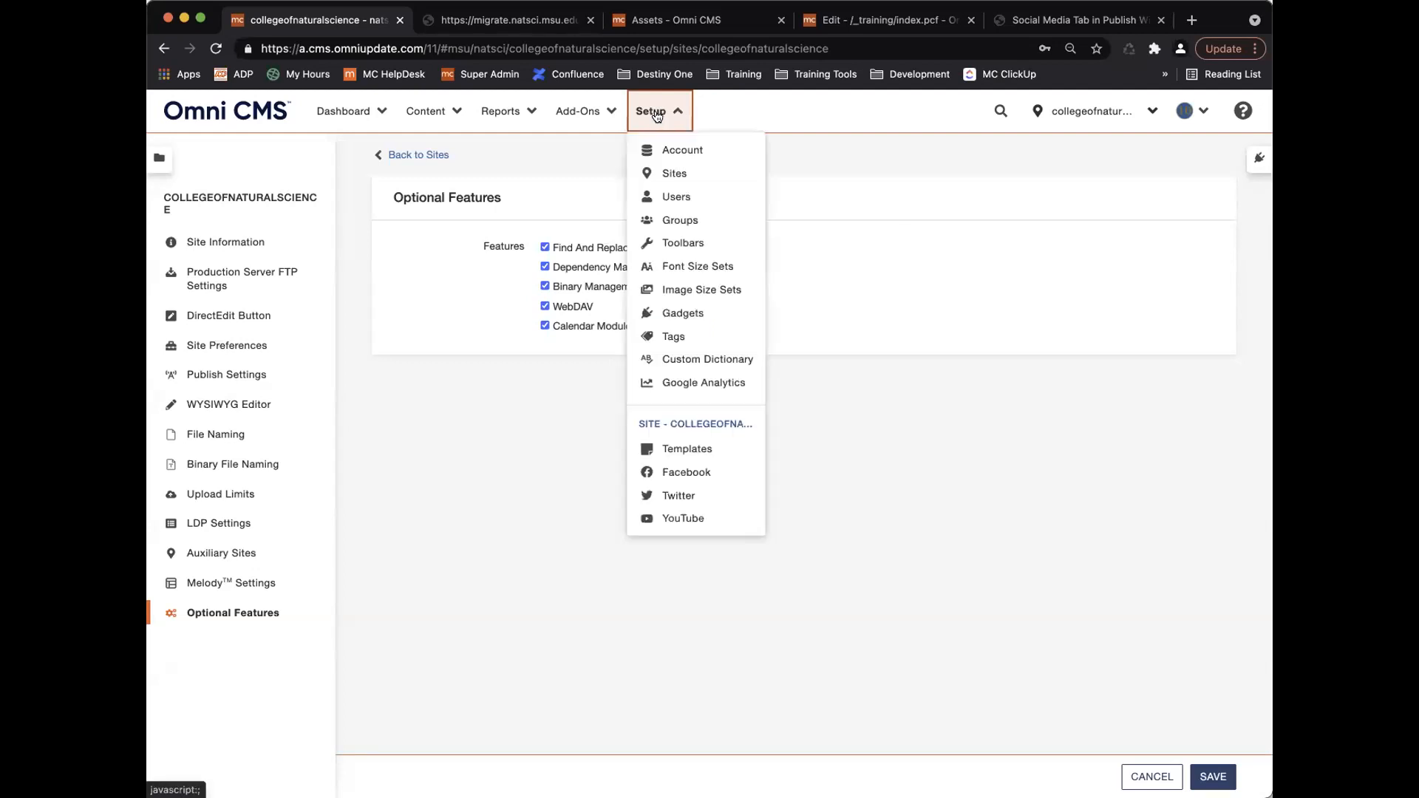
left_click(677, 198)
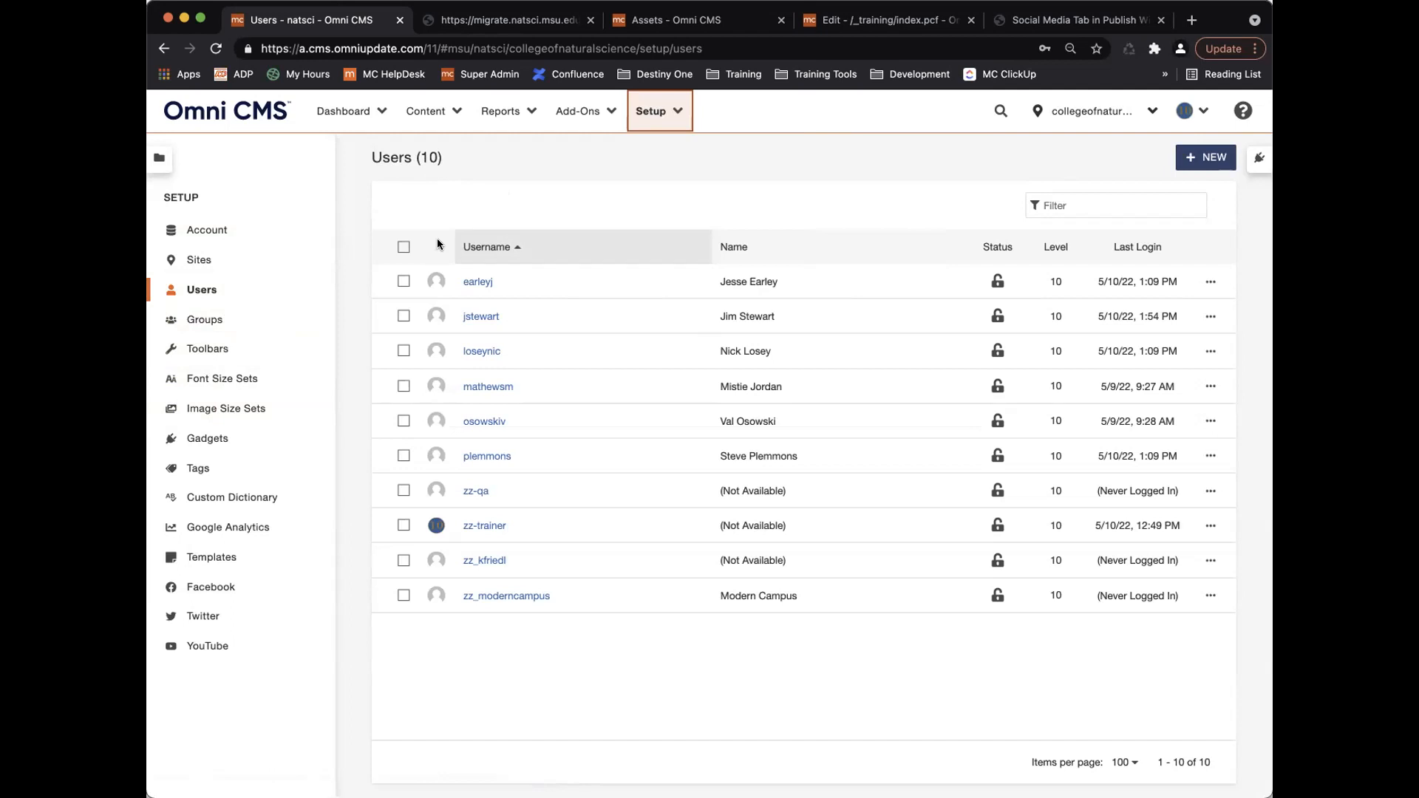
Sort users by Name, Username and Level in turn, ending on Last Login newest first.
left_click(783, 248)
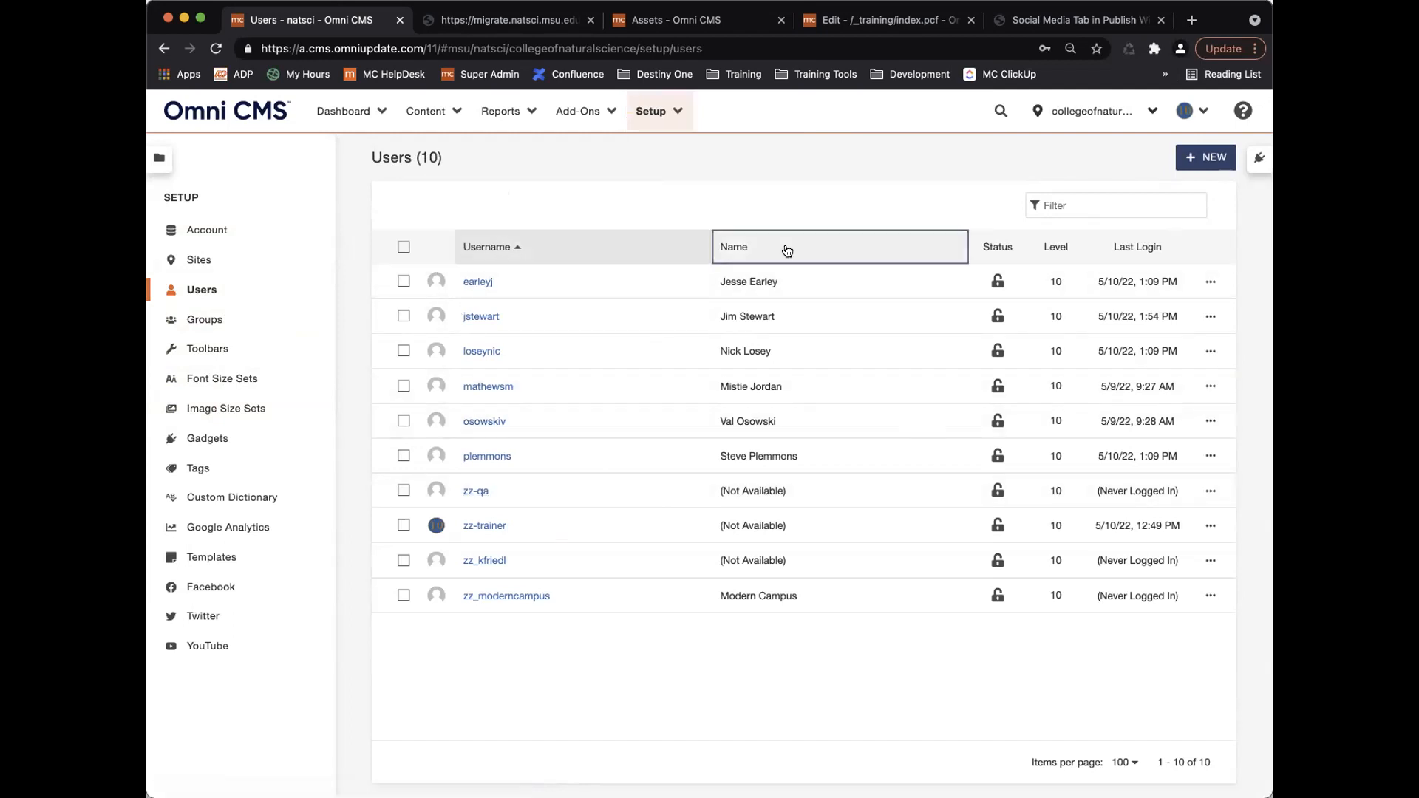
left_click(809, 247)
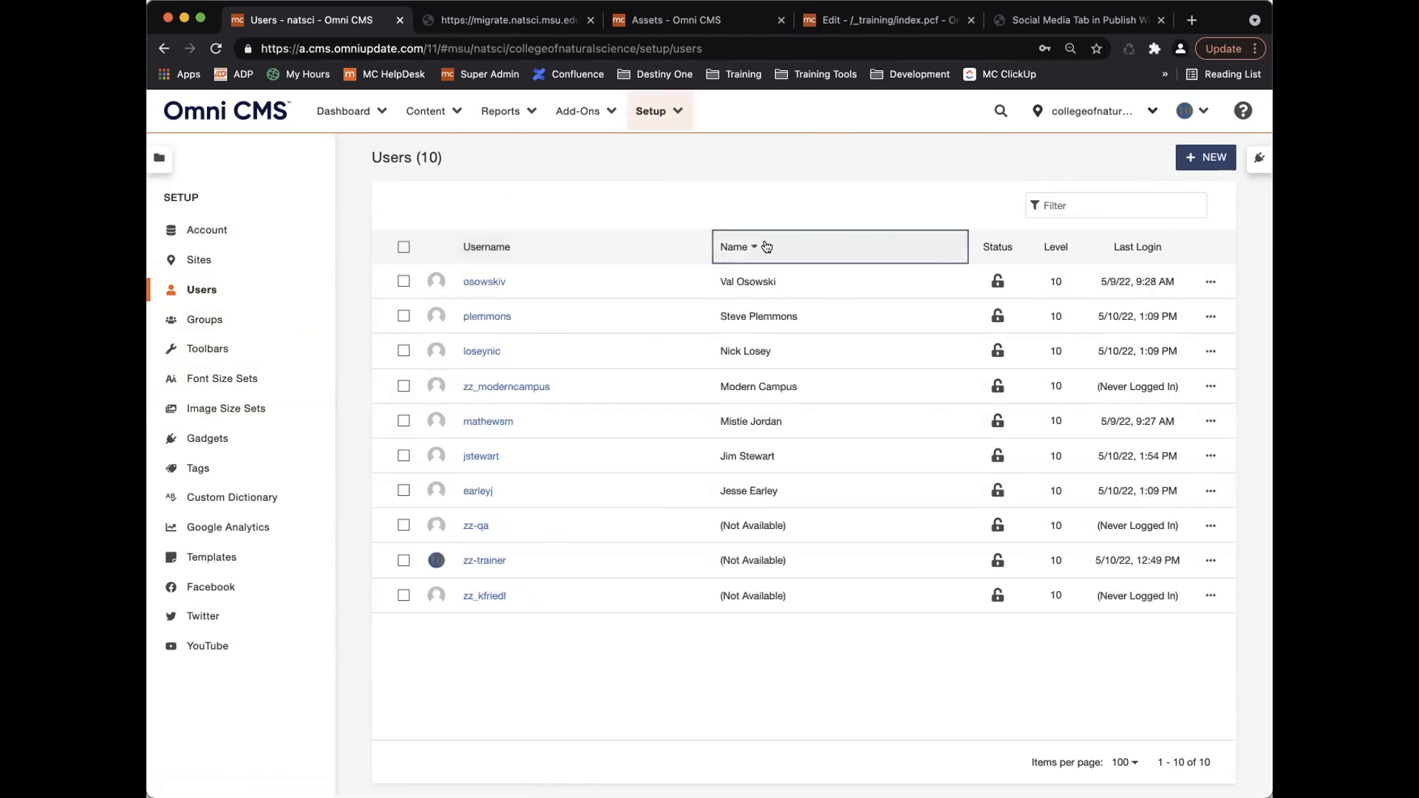
left_click(608, 249)
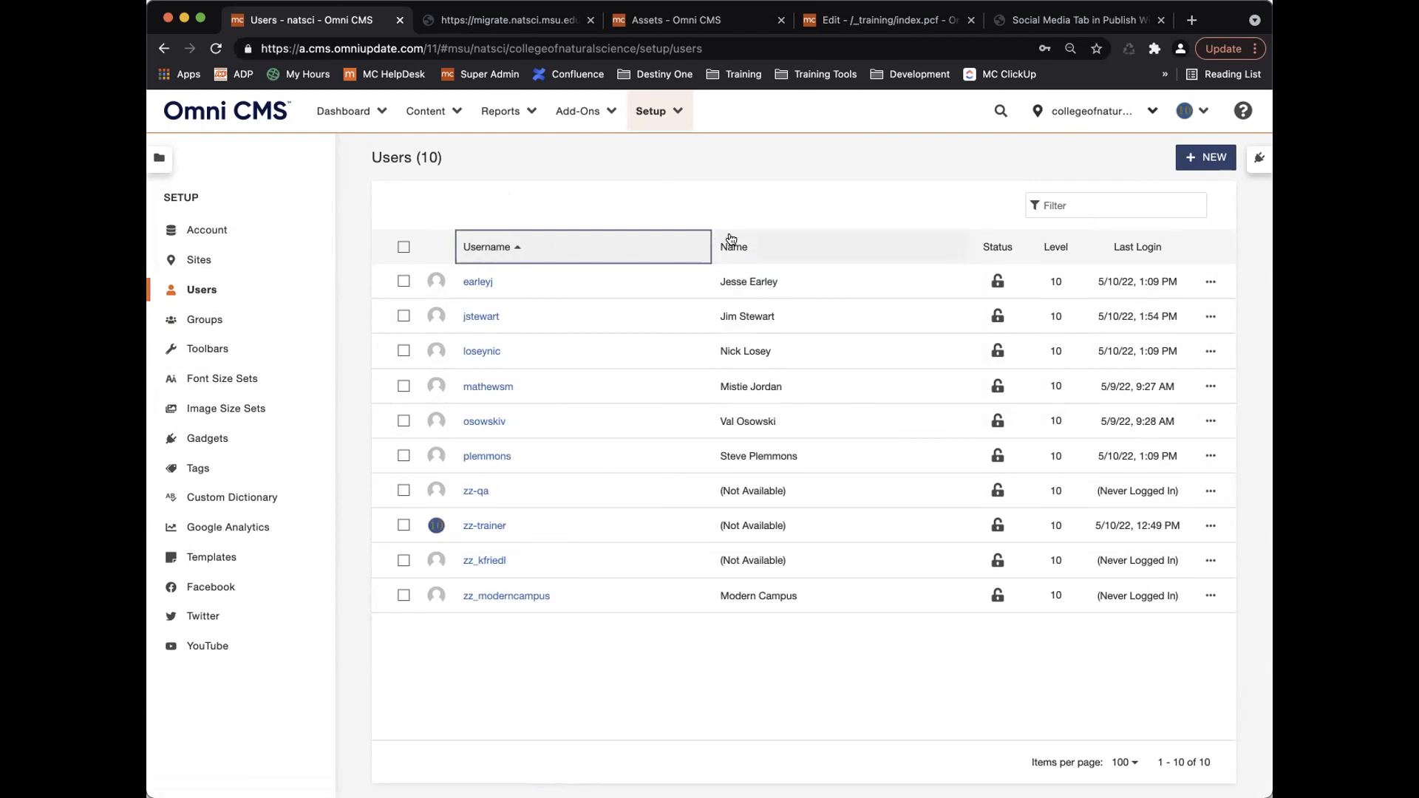
left_click(1058, 247)
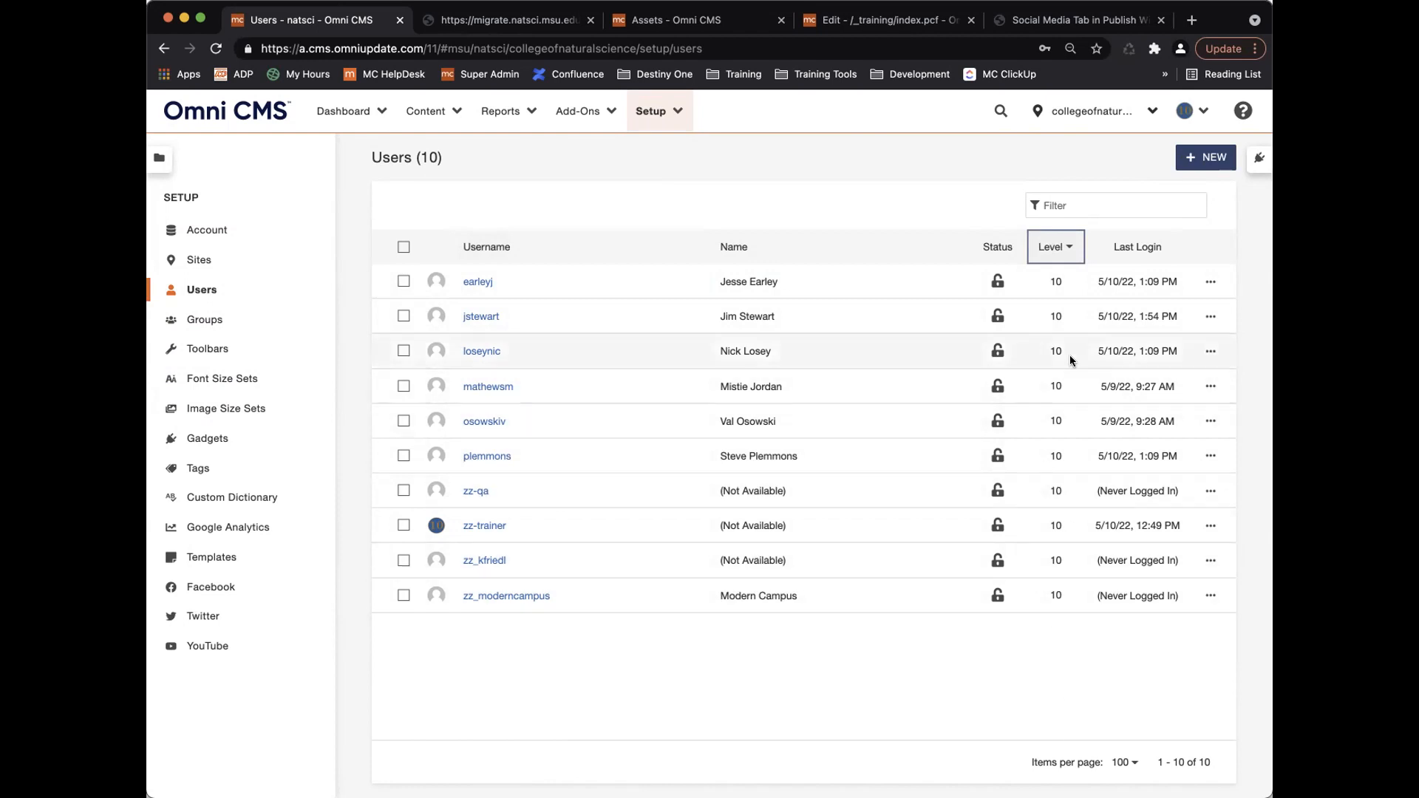
left_click(1135, 248)
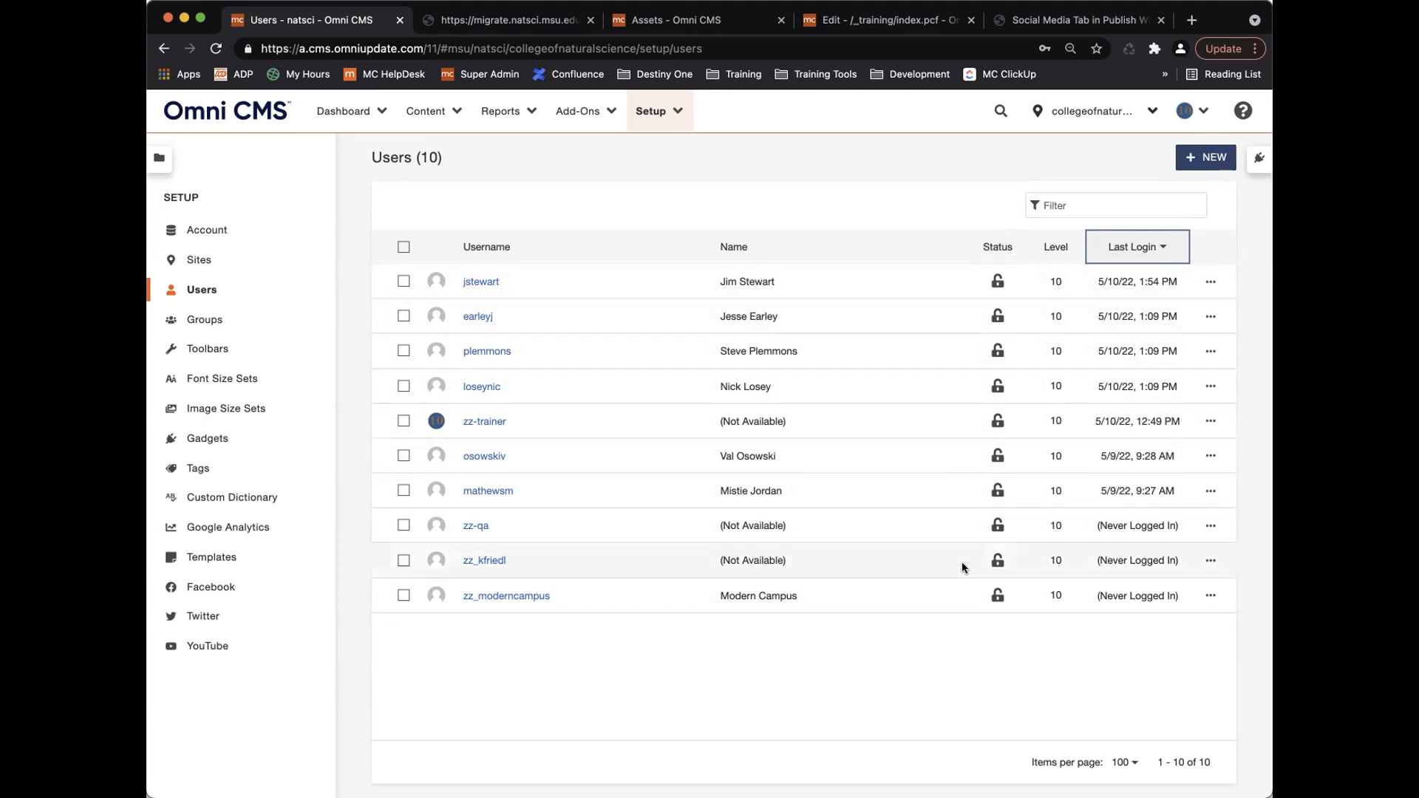
Lock one user's account, confirm, then unlock it again.
left_click(996, 487)
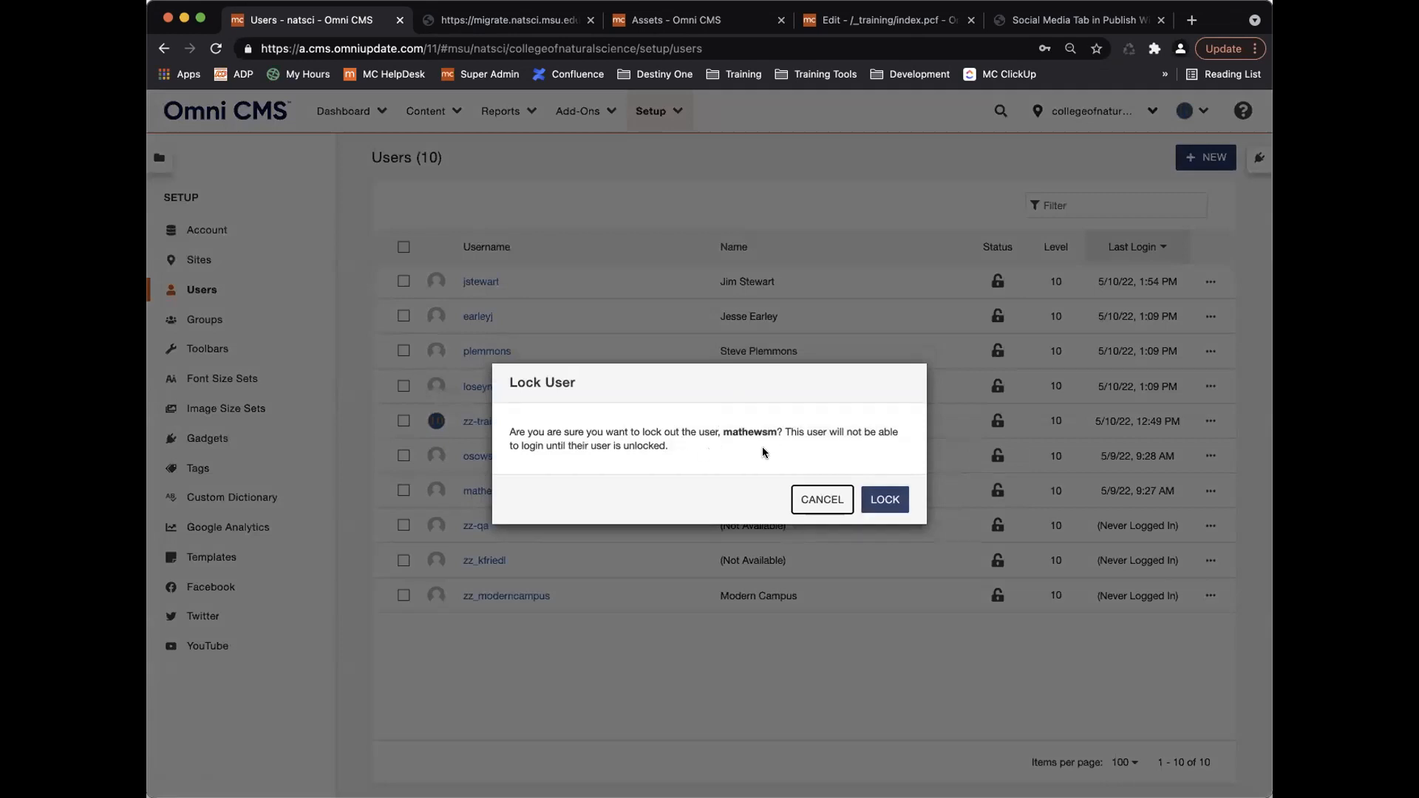
left_click(877, 499)
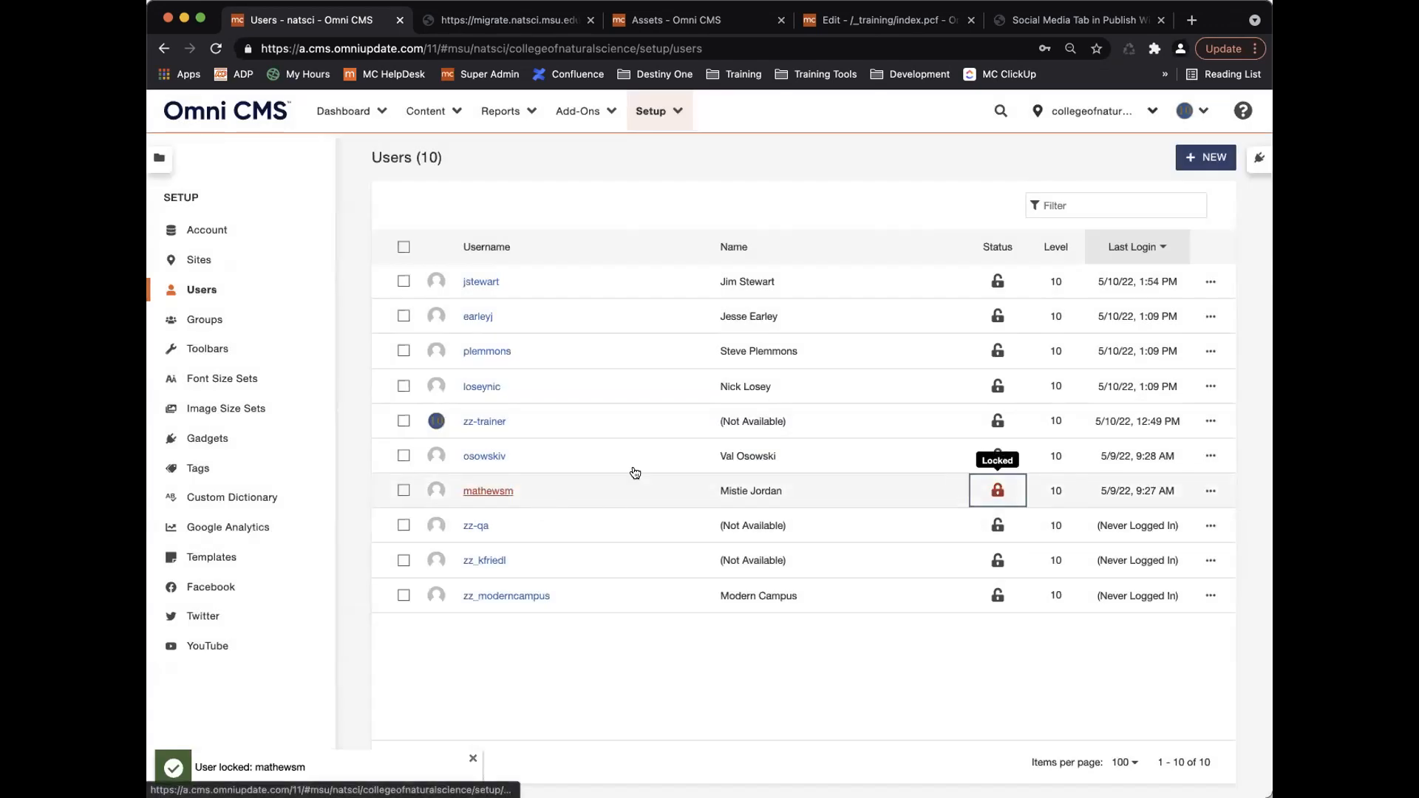
left_click(998, 491)
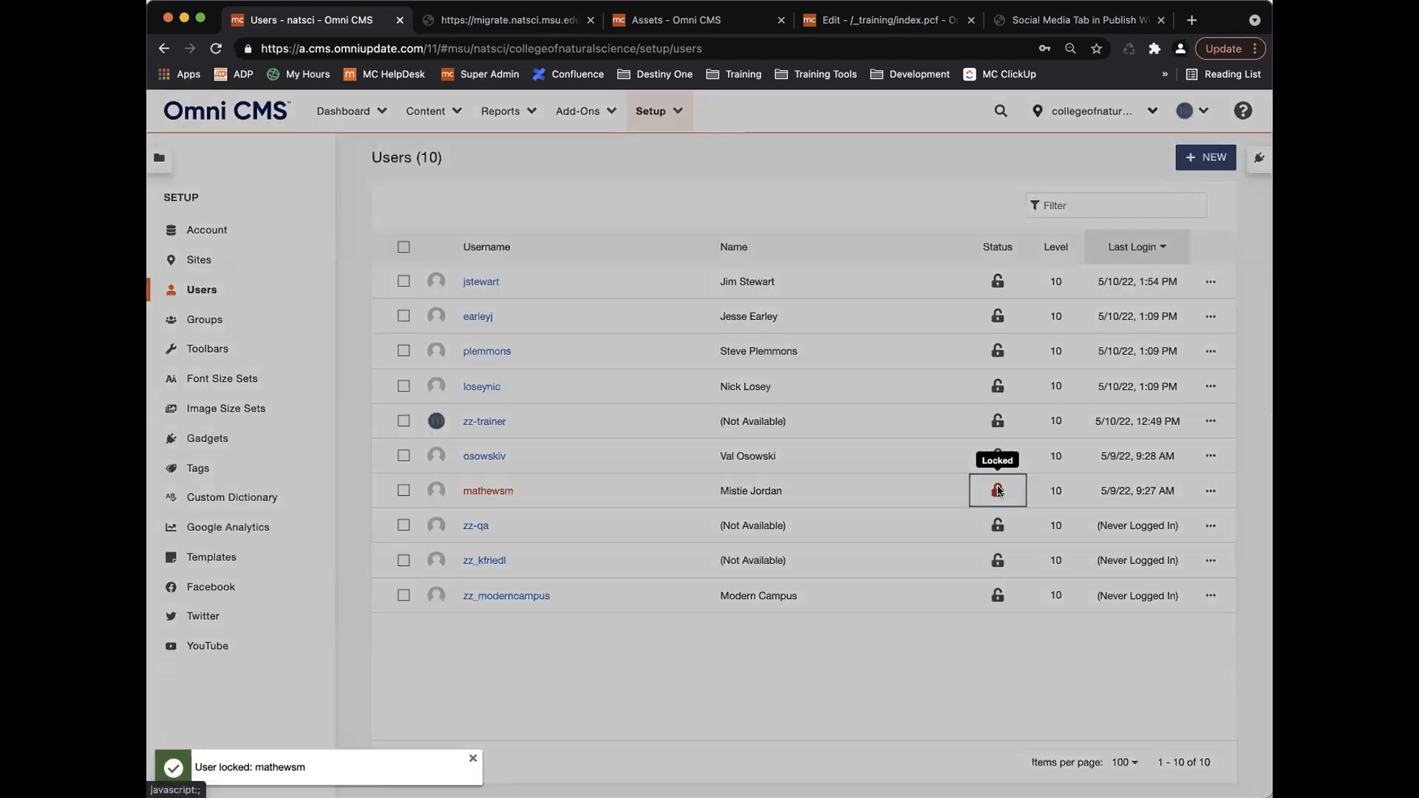
left_click(882, 507)
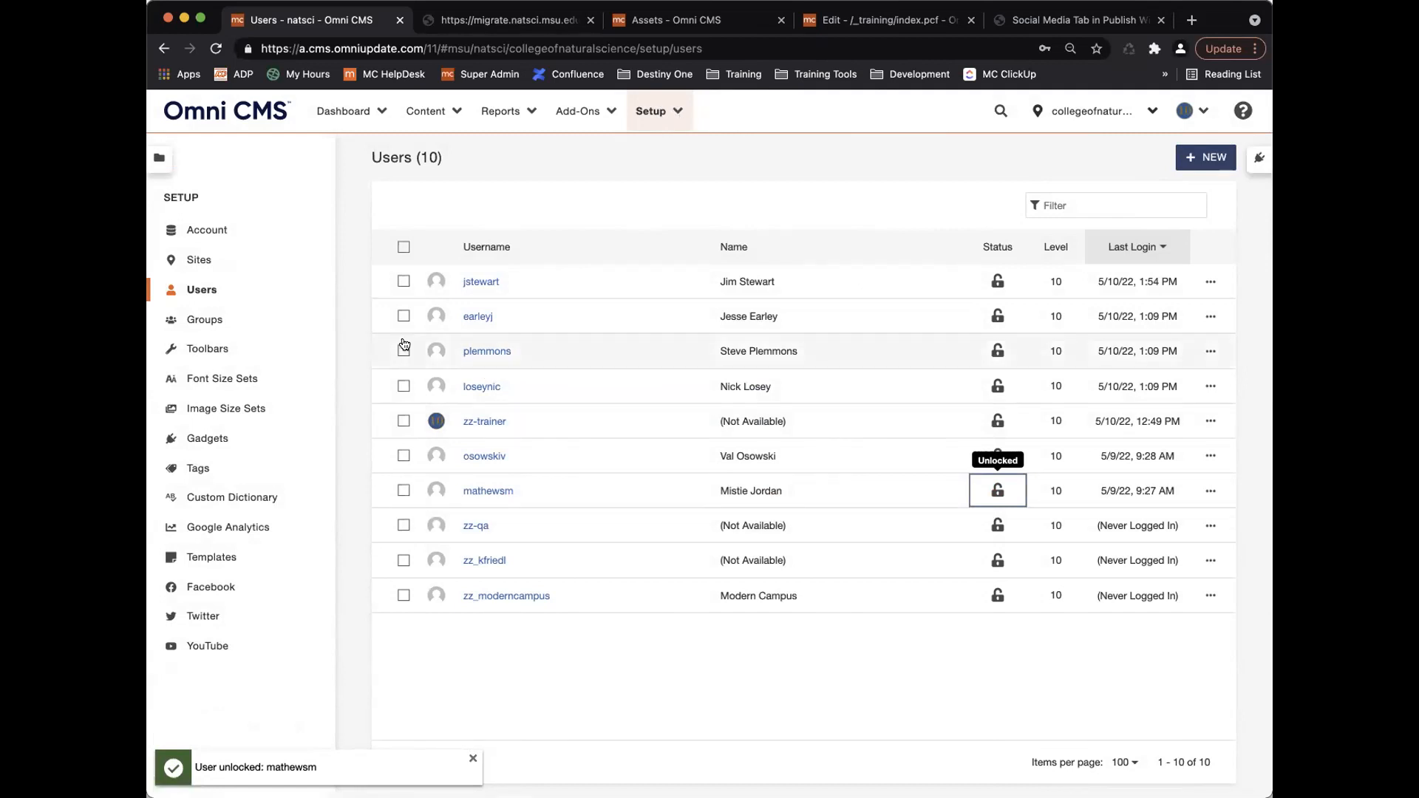
Tick the checkboxes of the first three users in the list.
left_click(403, 282)
left_click(404, 316)
left_click(404, 351)
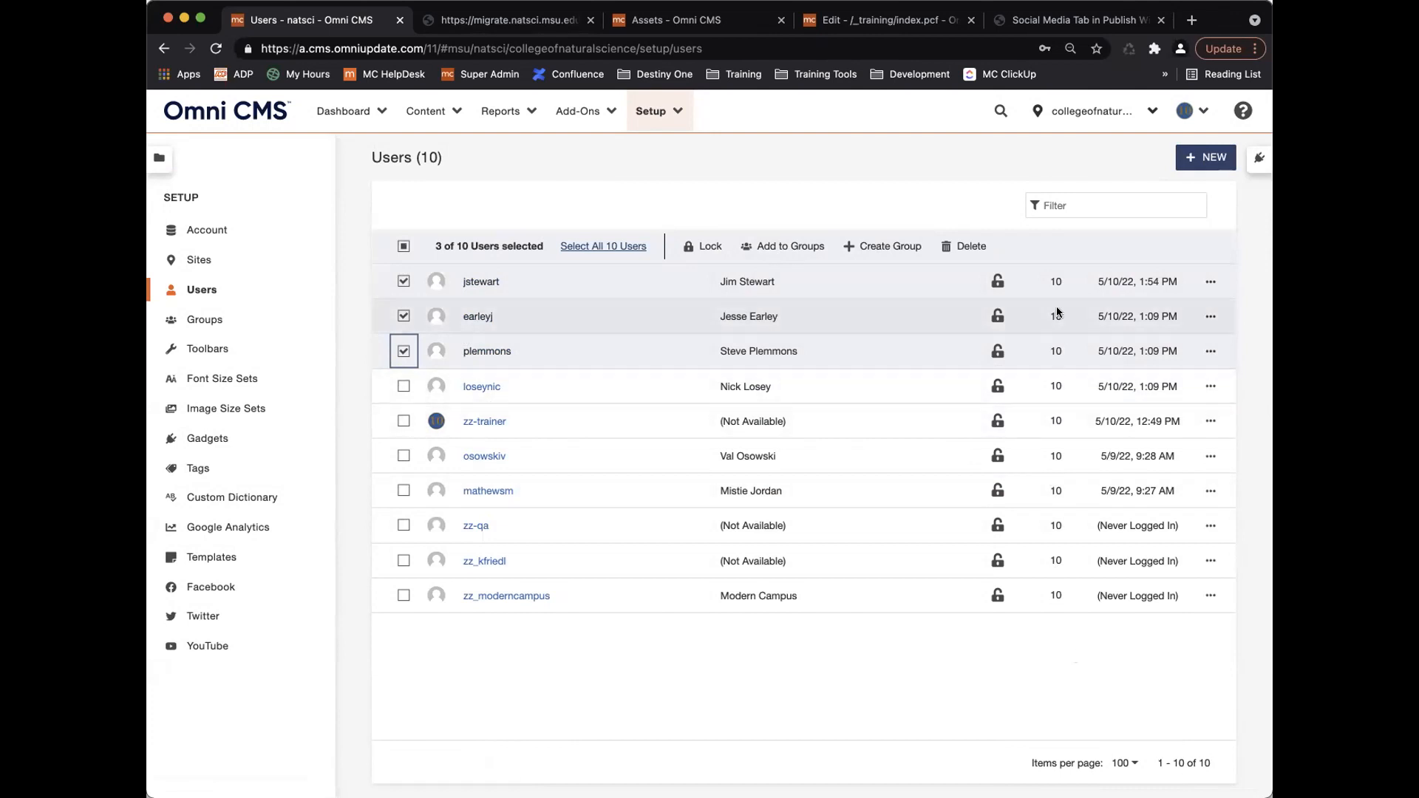
Filter users by a surname, then by z, select the first match and clear the filter.
left_click(1070, 203)
type("jordan")
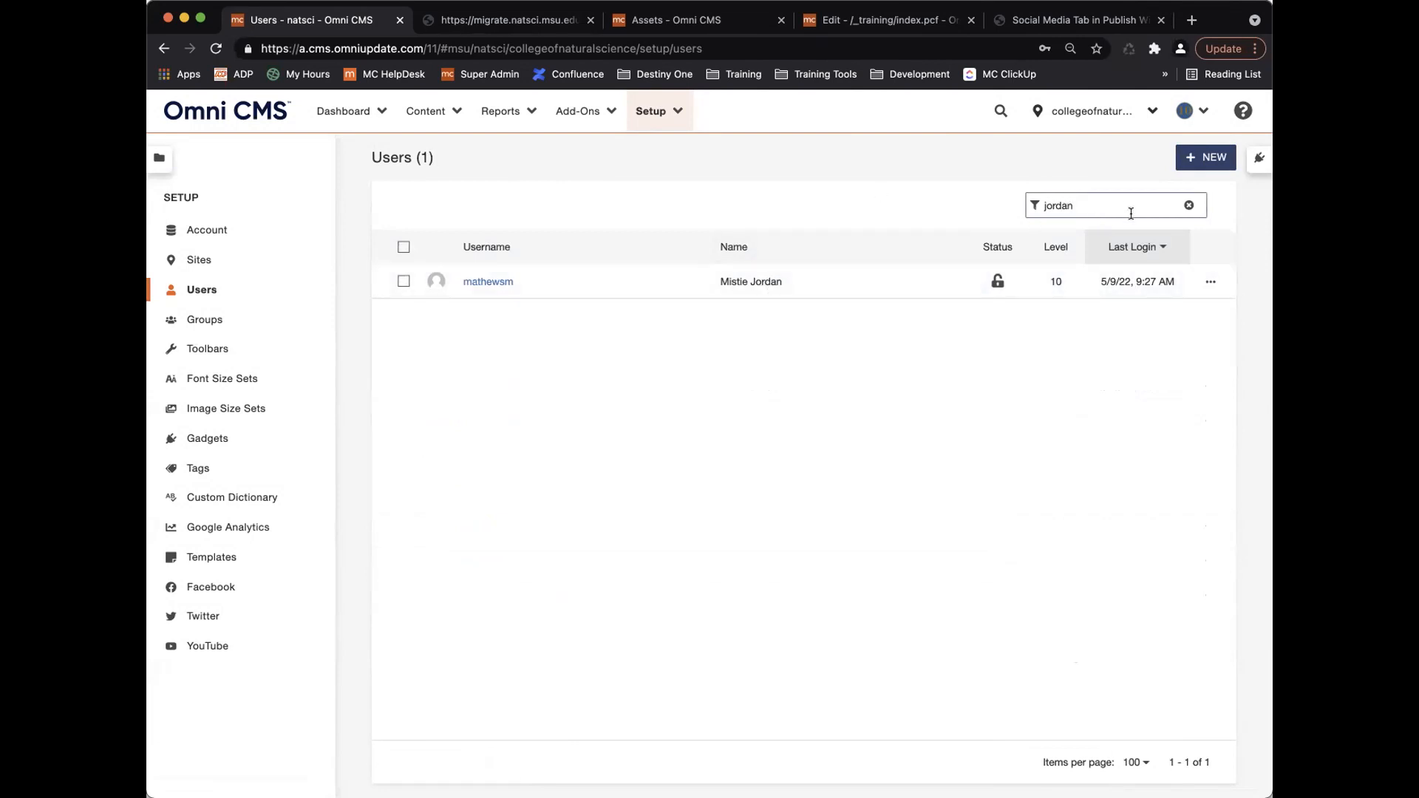
left_click_drag(1115, 204, 973, 206)
key("BackSpace")
type("zz")
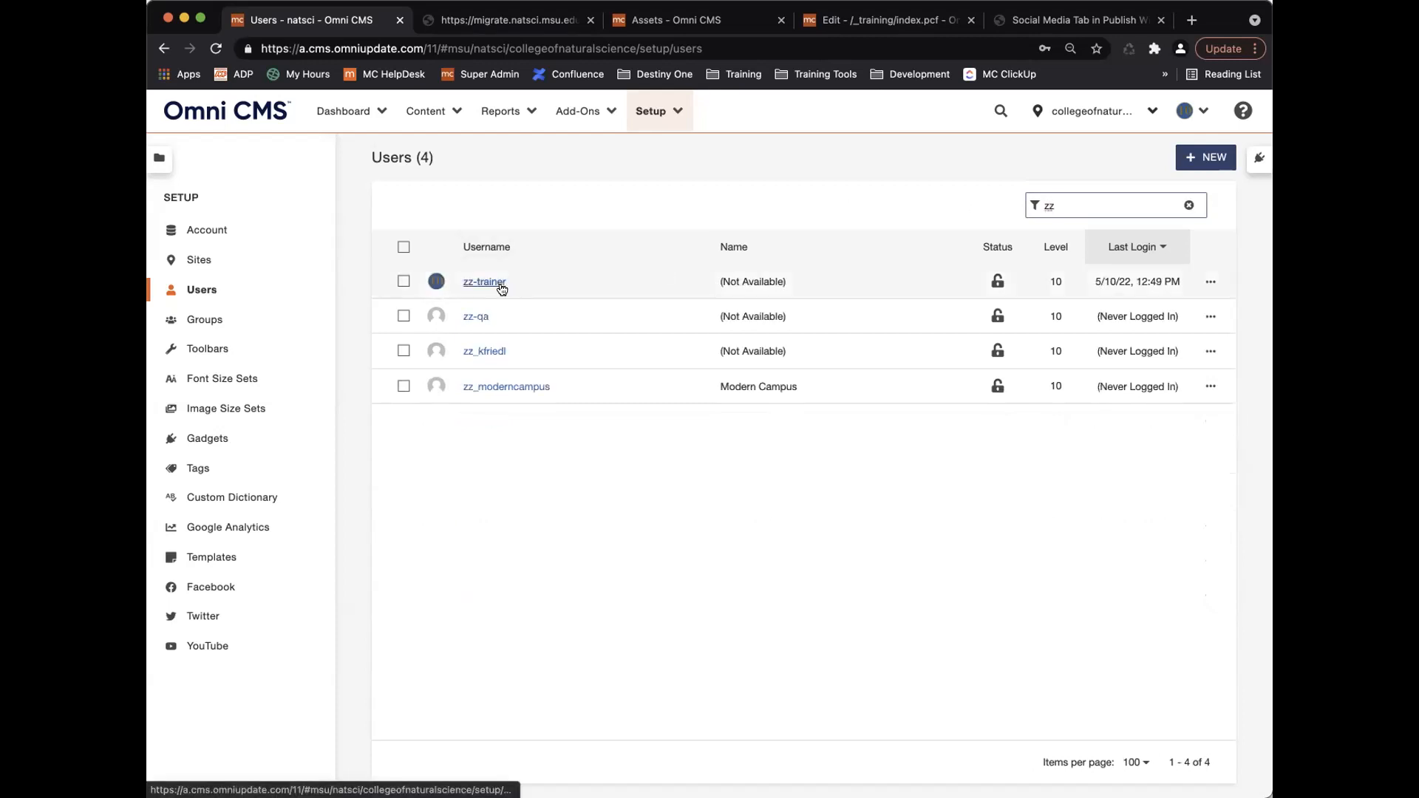
left_click(404, 281)
left_click(1189, 204)
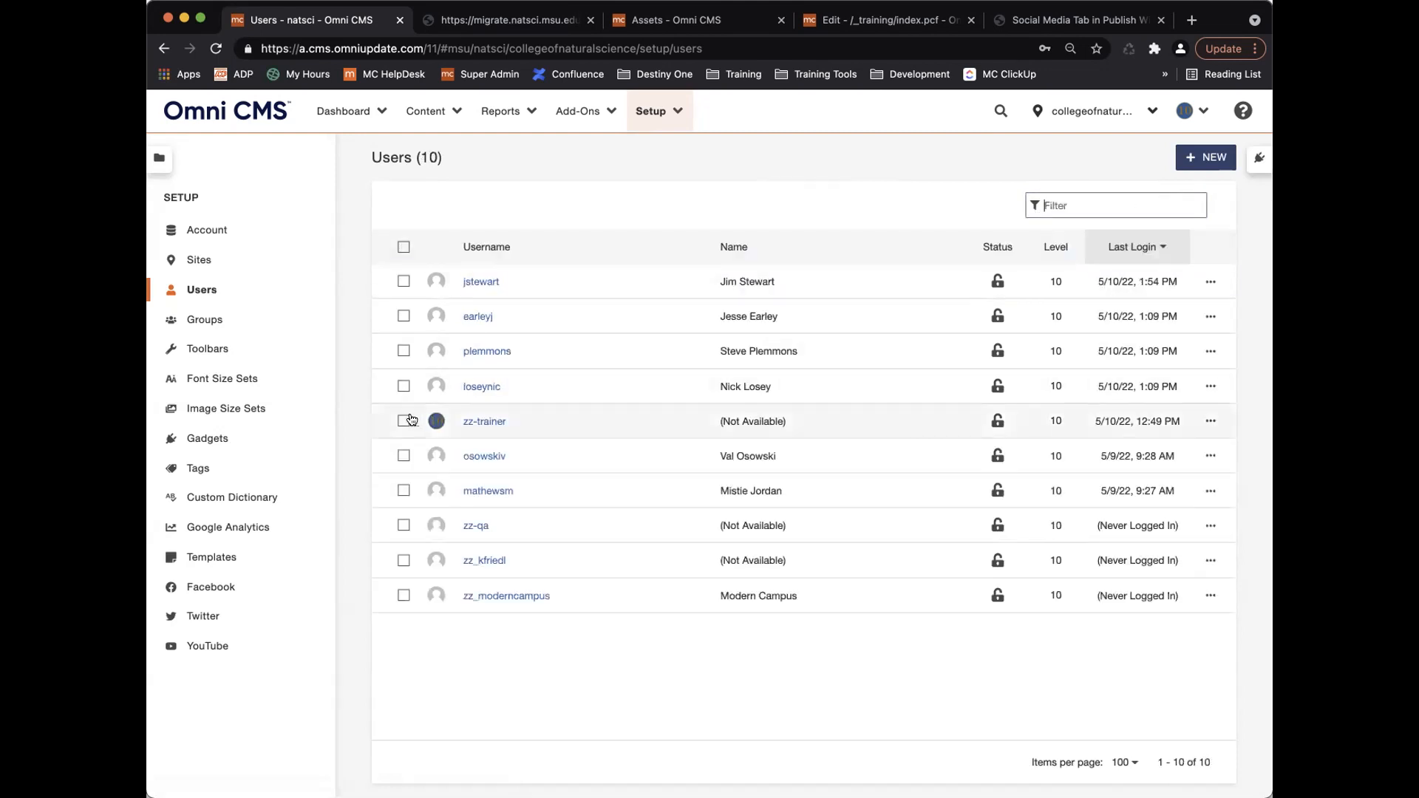
Toggle the fourth and fifth users' checkboxes off again, then open and close the fifth user's actions menu.
left_click(403, 423)
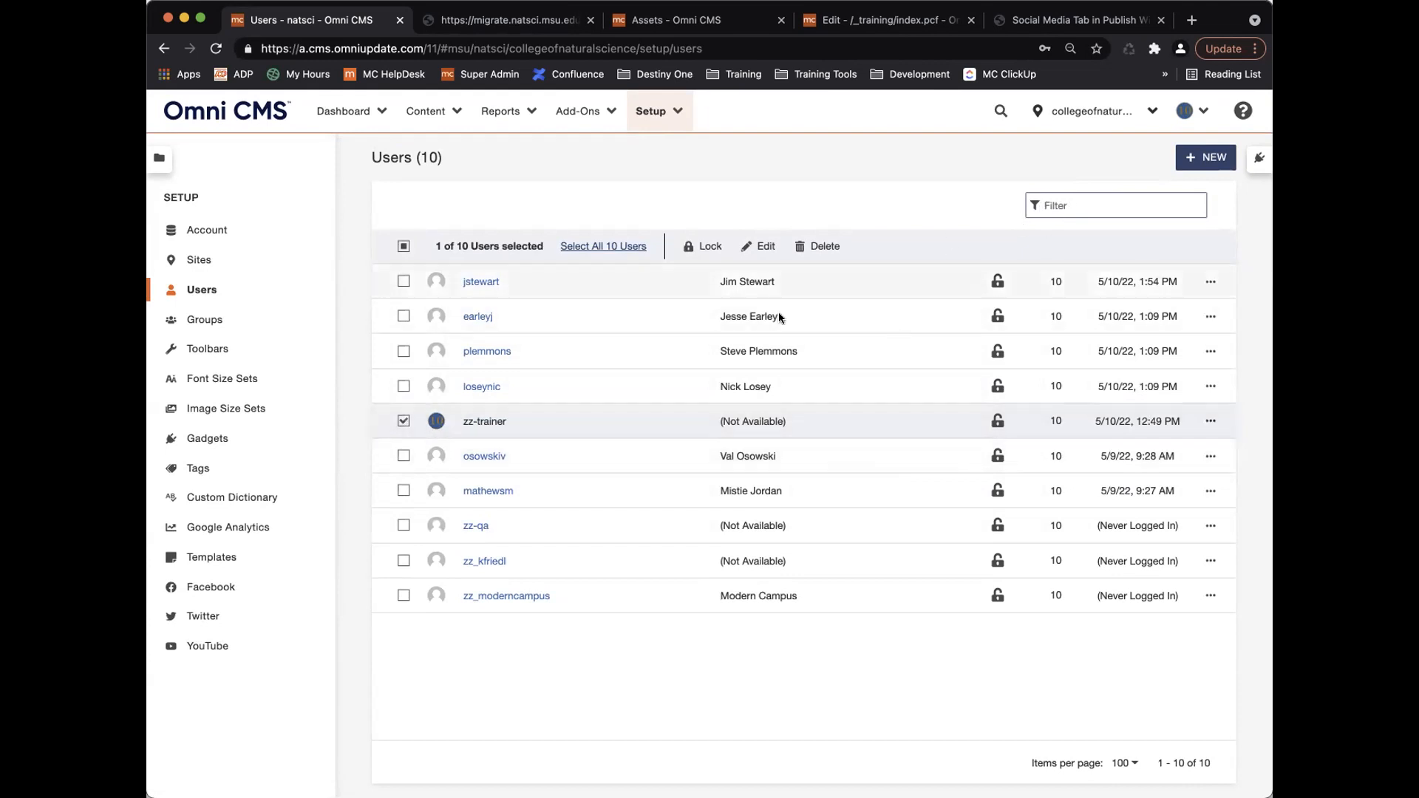
left_click(404, 422)
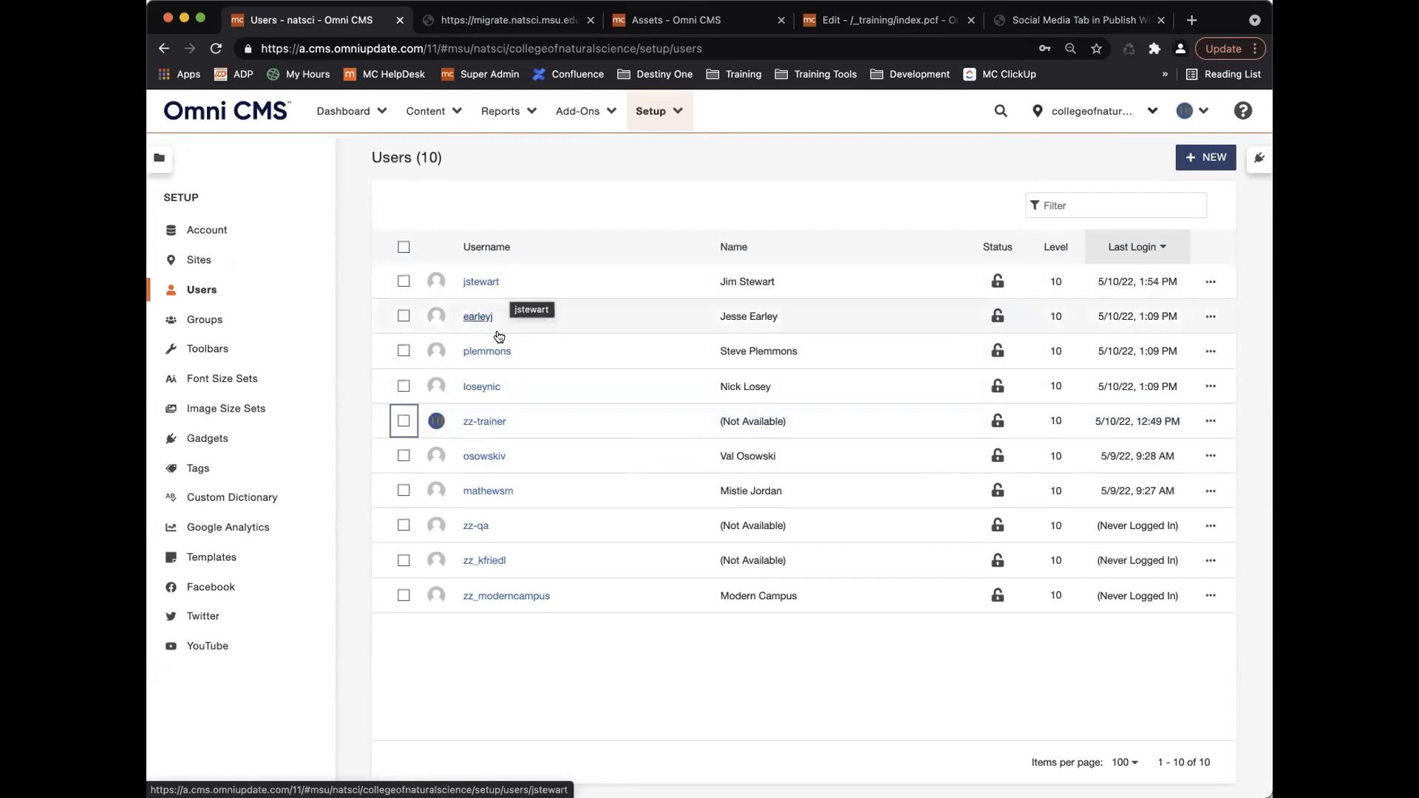
left_click(402, 419)
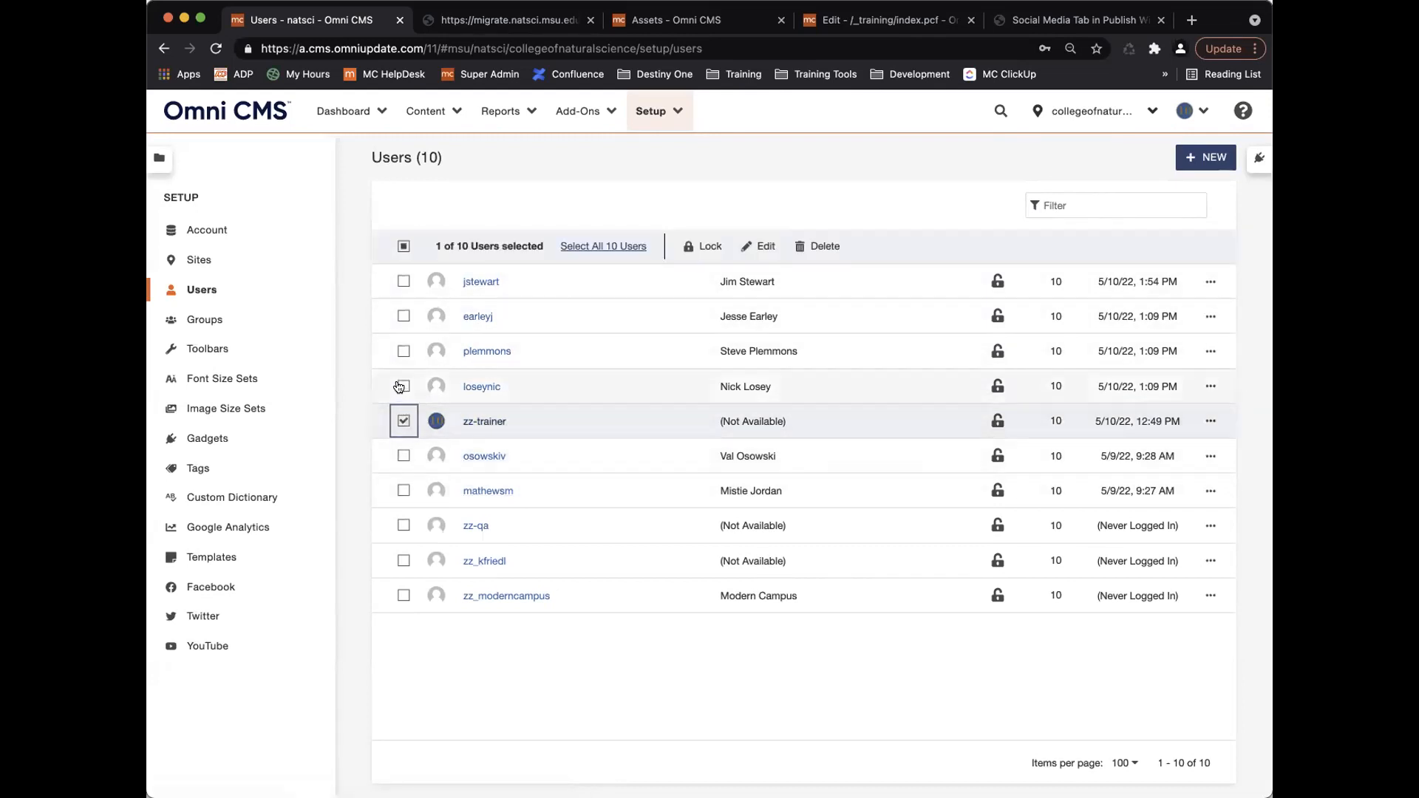
left_click(403, 386)
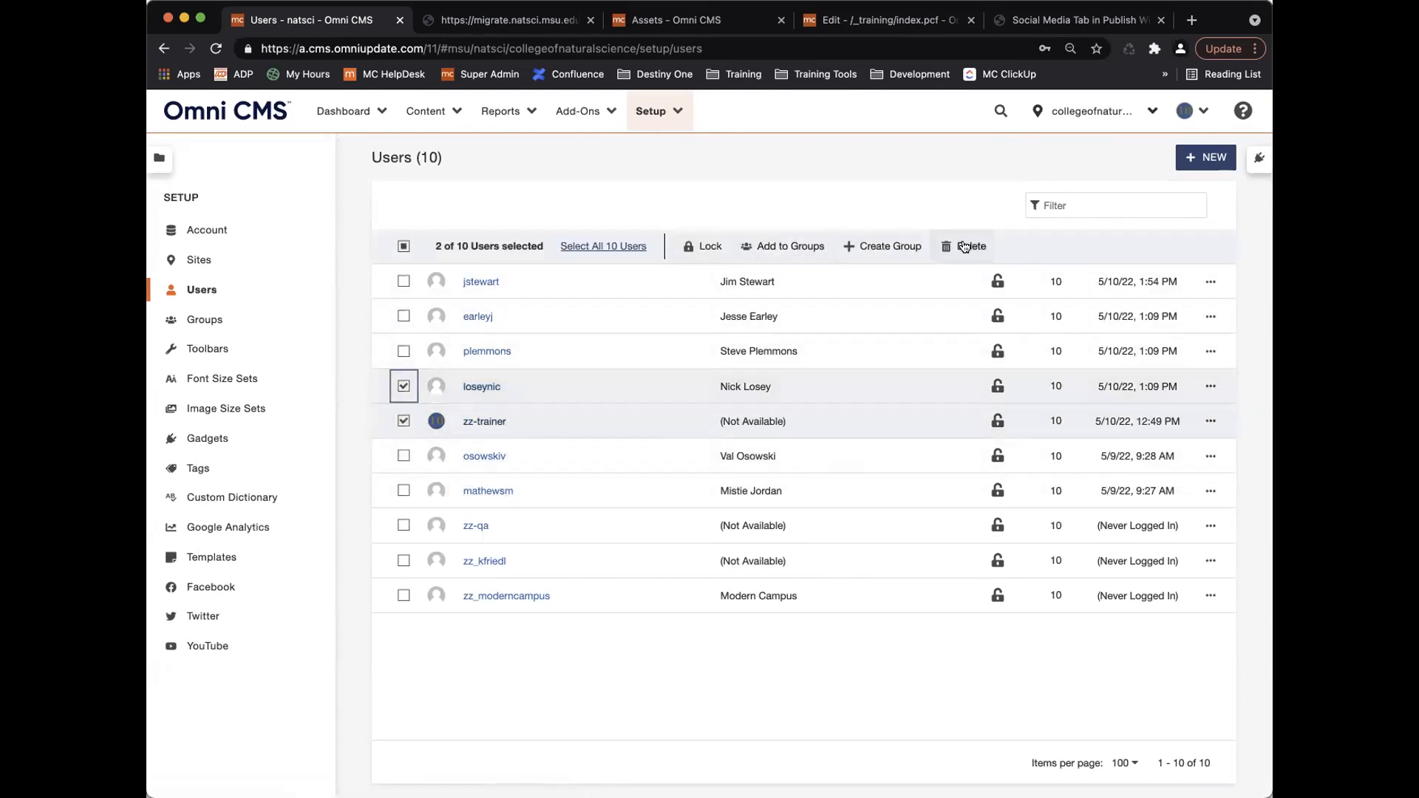
left_click(403, 386)
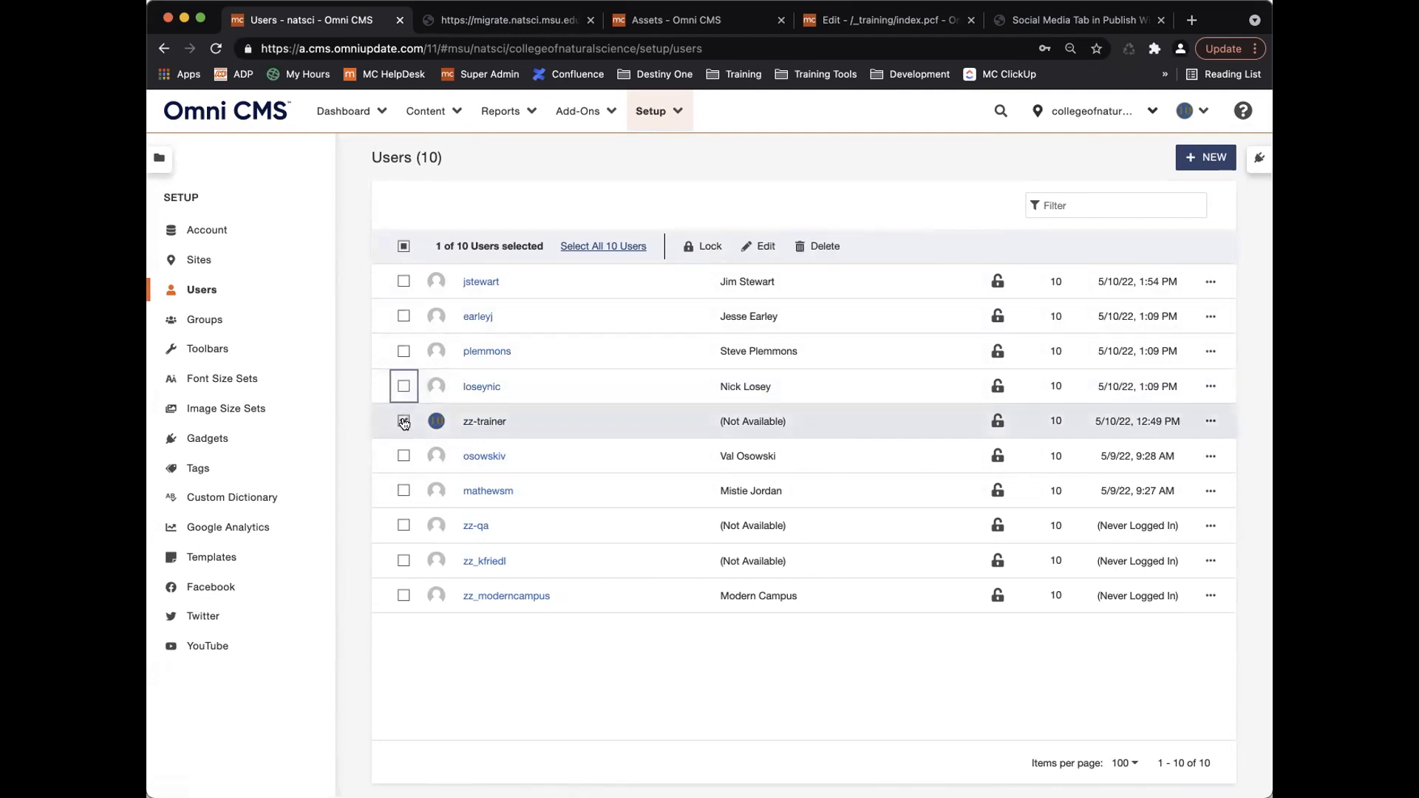
left_click(404, 422)
left_click(1210, 421)
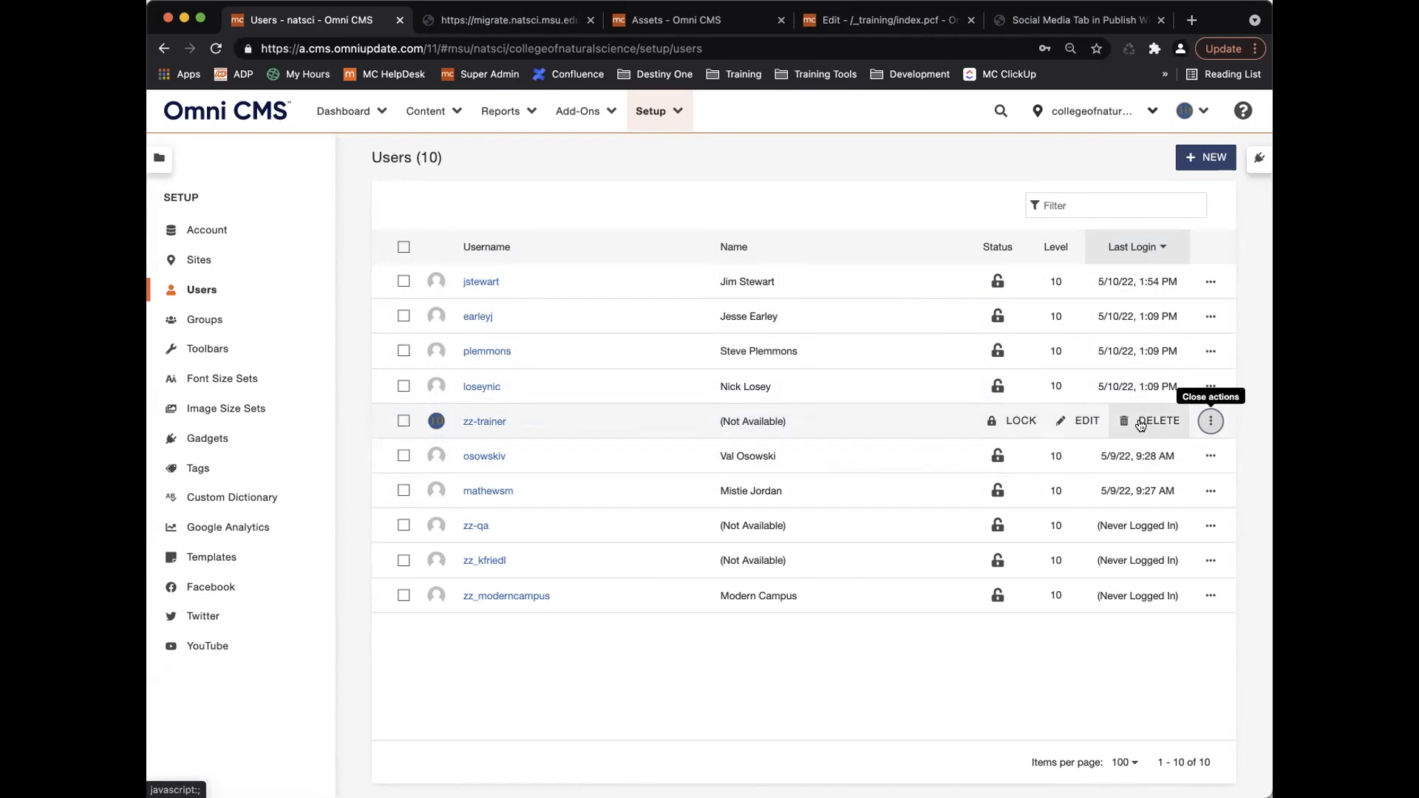
left_click(1208, 421)
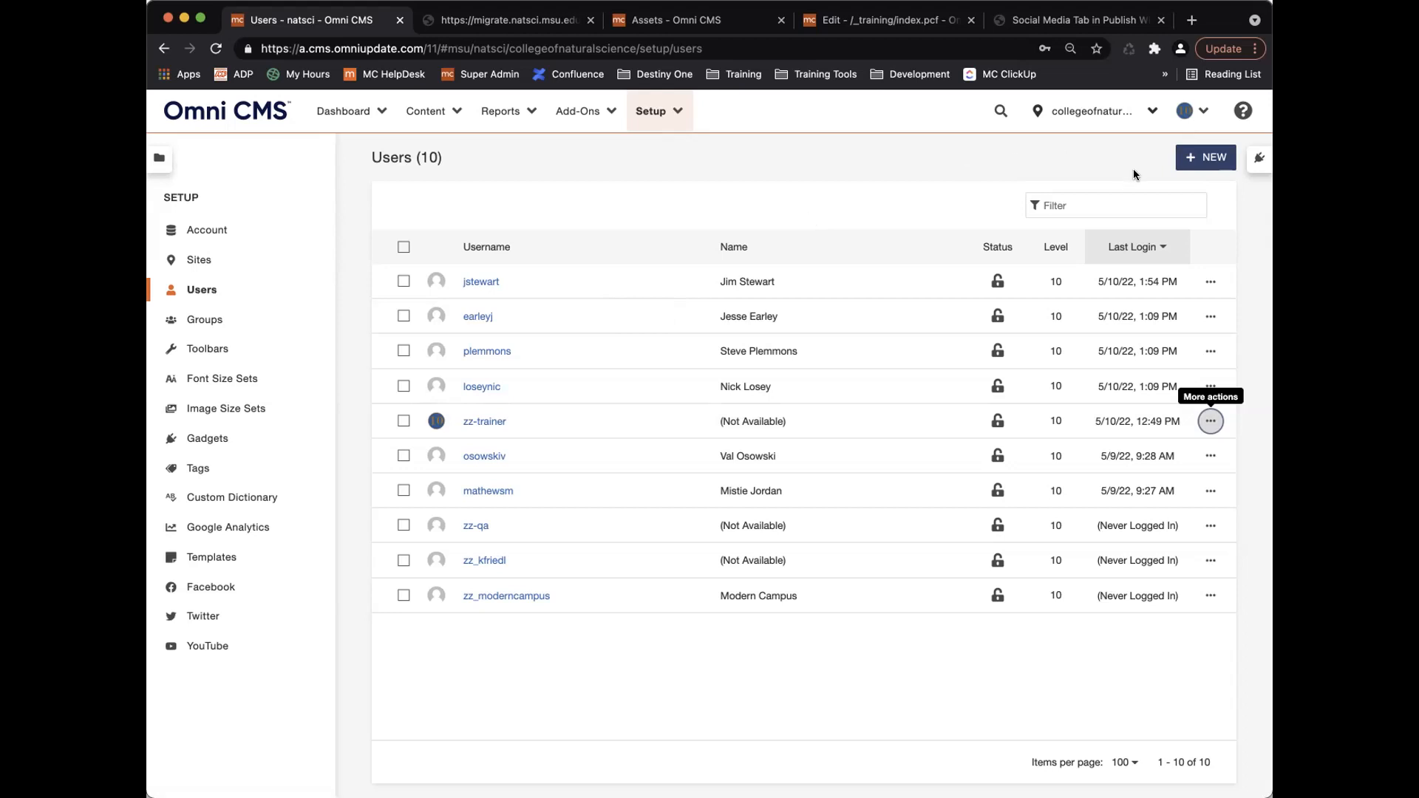
Create a new user from the saved level-6 test login (username and password) and enter its matching e-mail address.
left_click(1199, 158)
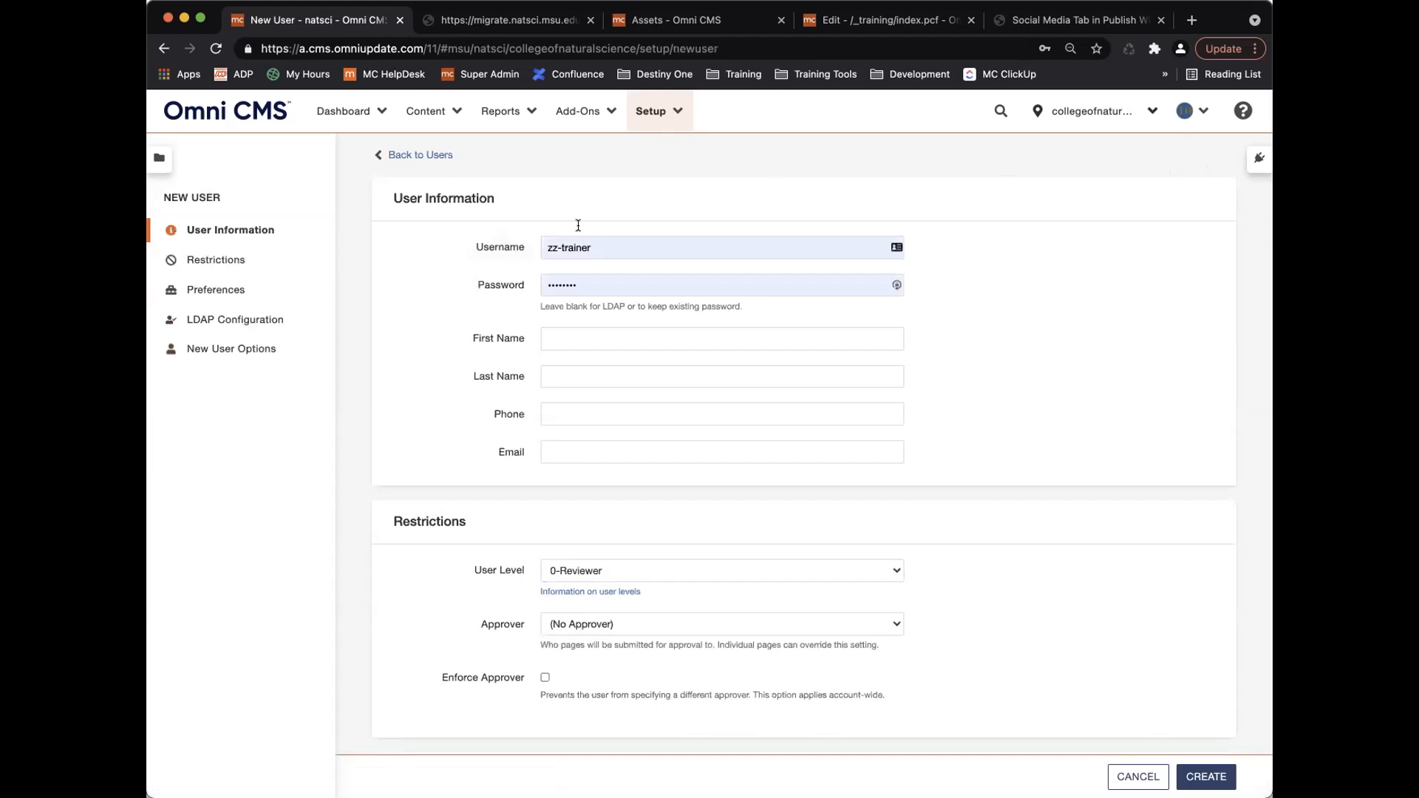
left_click_drag(608, 246, 560, 245)
left_click(562, 245)
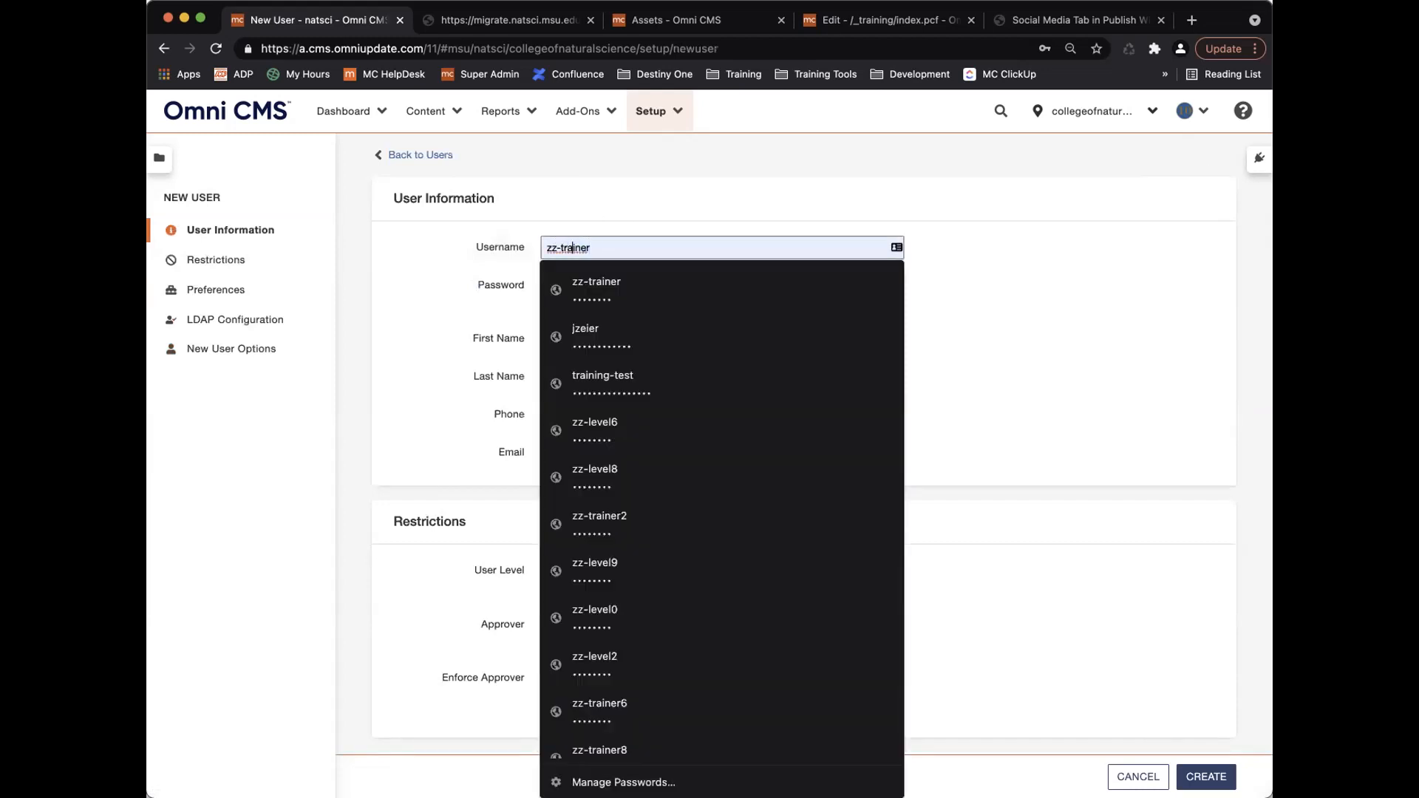
key("BackSpace")
key("BackSpace")
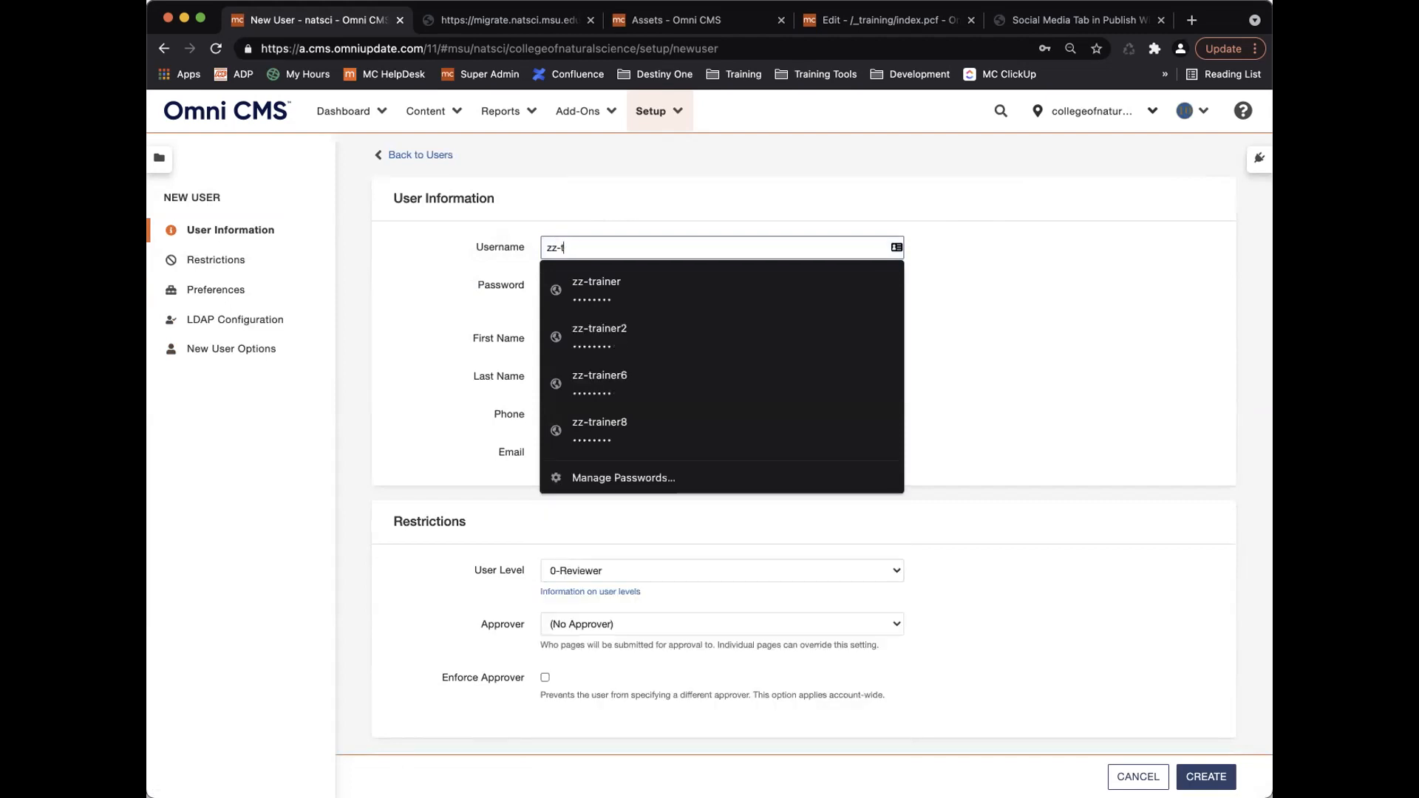
key("BackSpace")
type("leve")
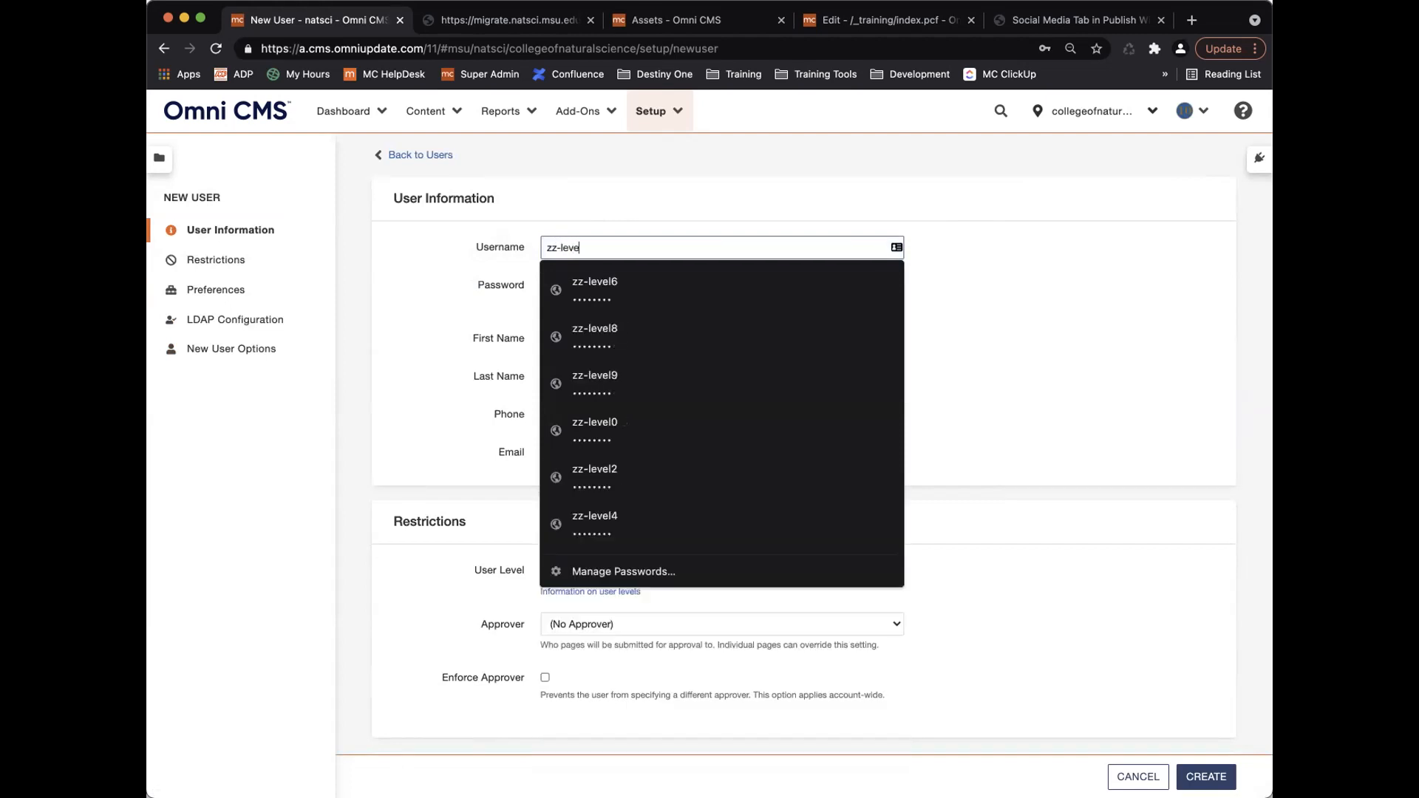
left_click(603, 275)
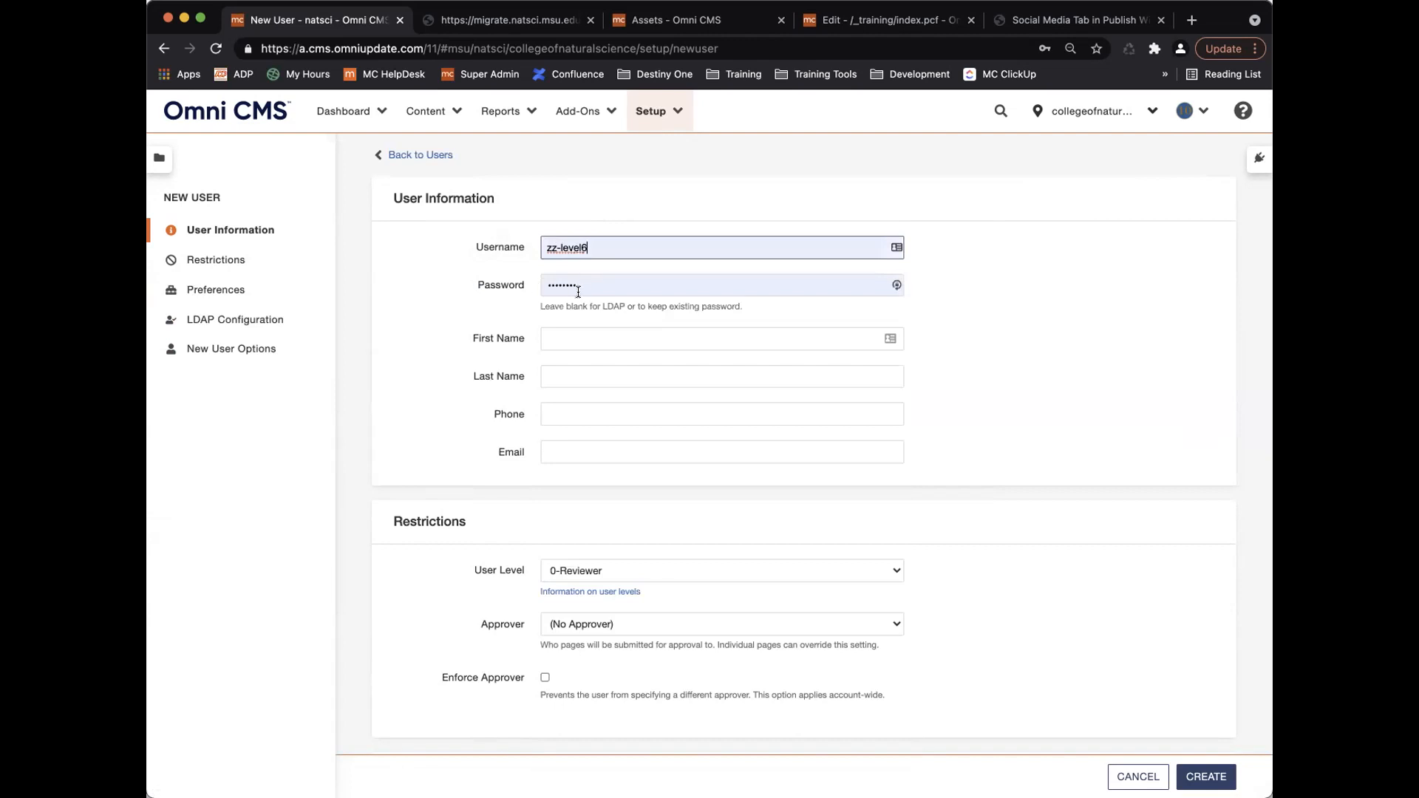
left_click(570, 450)
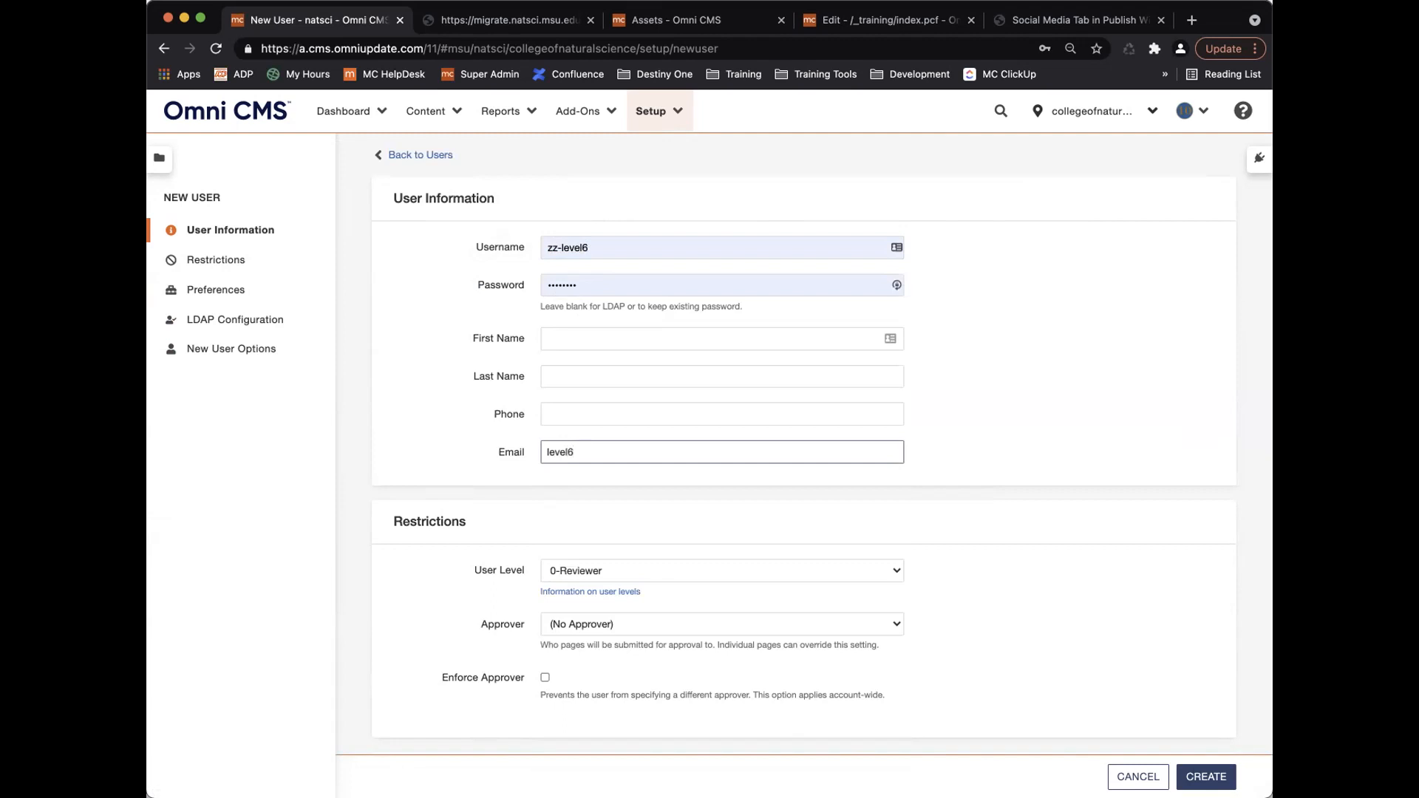
Set the new user's User Level to 6-Editor under Restrictions.
scroll(526, 450, "down", 5)
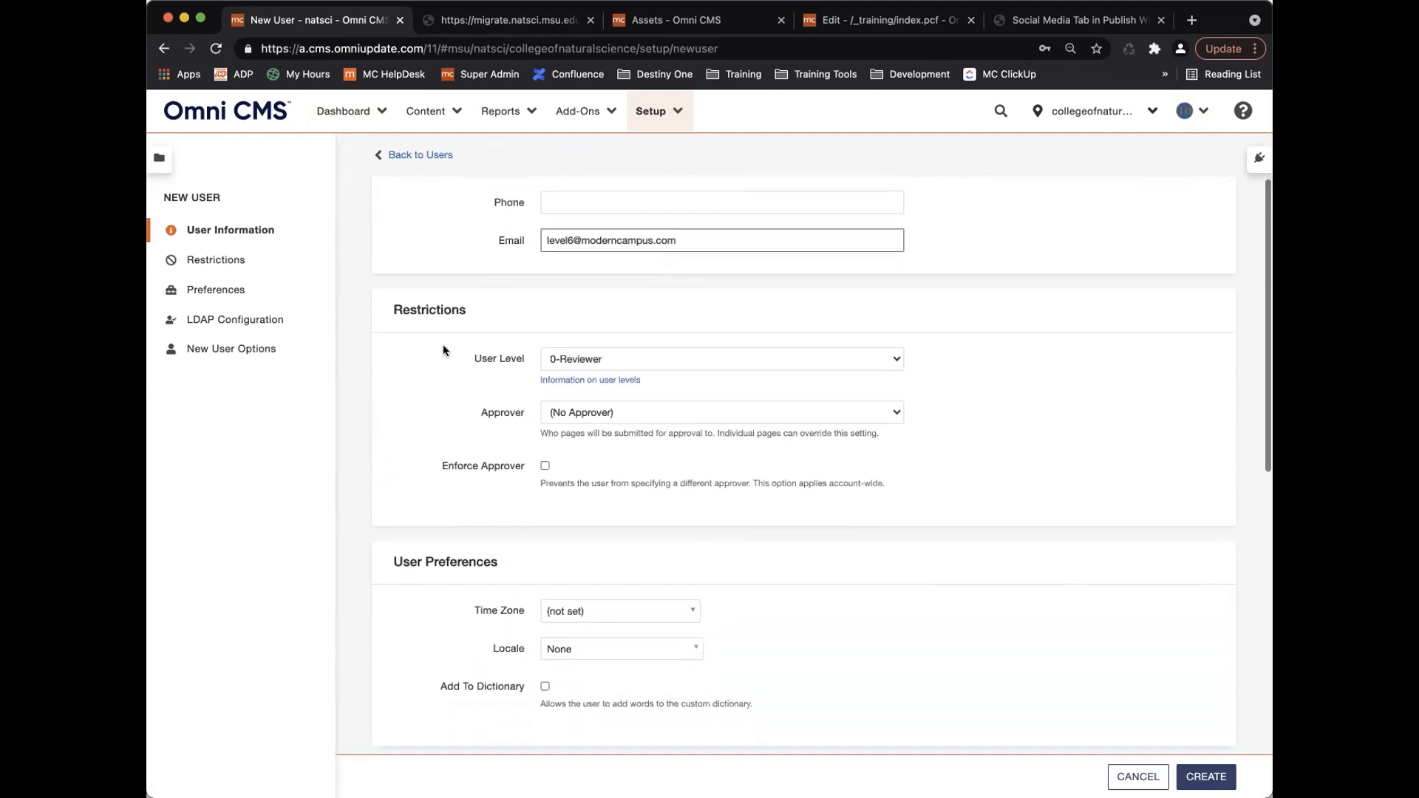
left_click(613, 360)
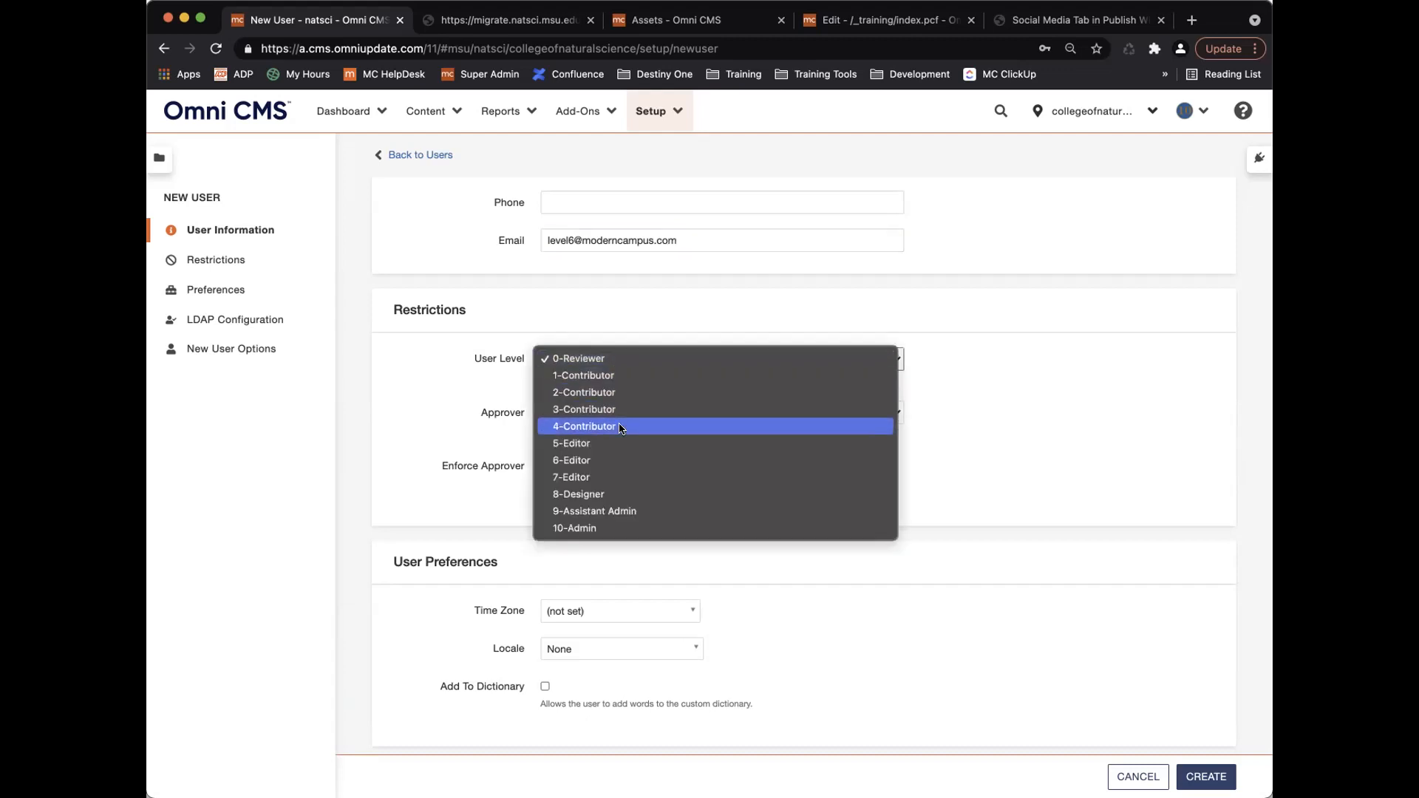
left_click(623, 459)
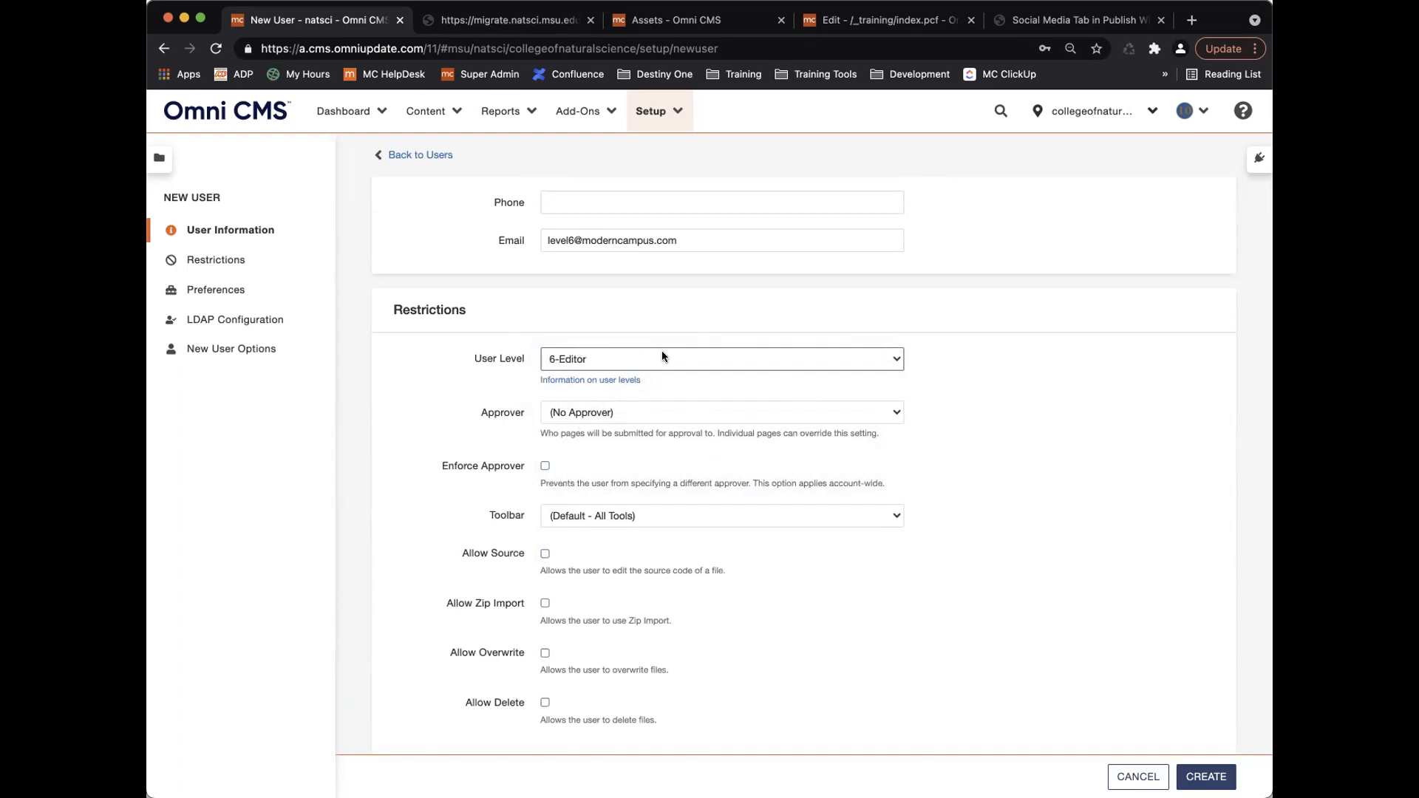
Open the Permissions Chart and review the Reviewer 0 through Admin 10 comparison down to Related Content.
left_click(577, 381)
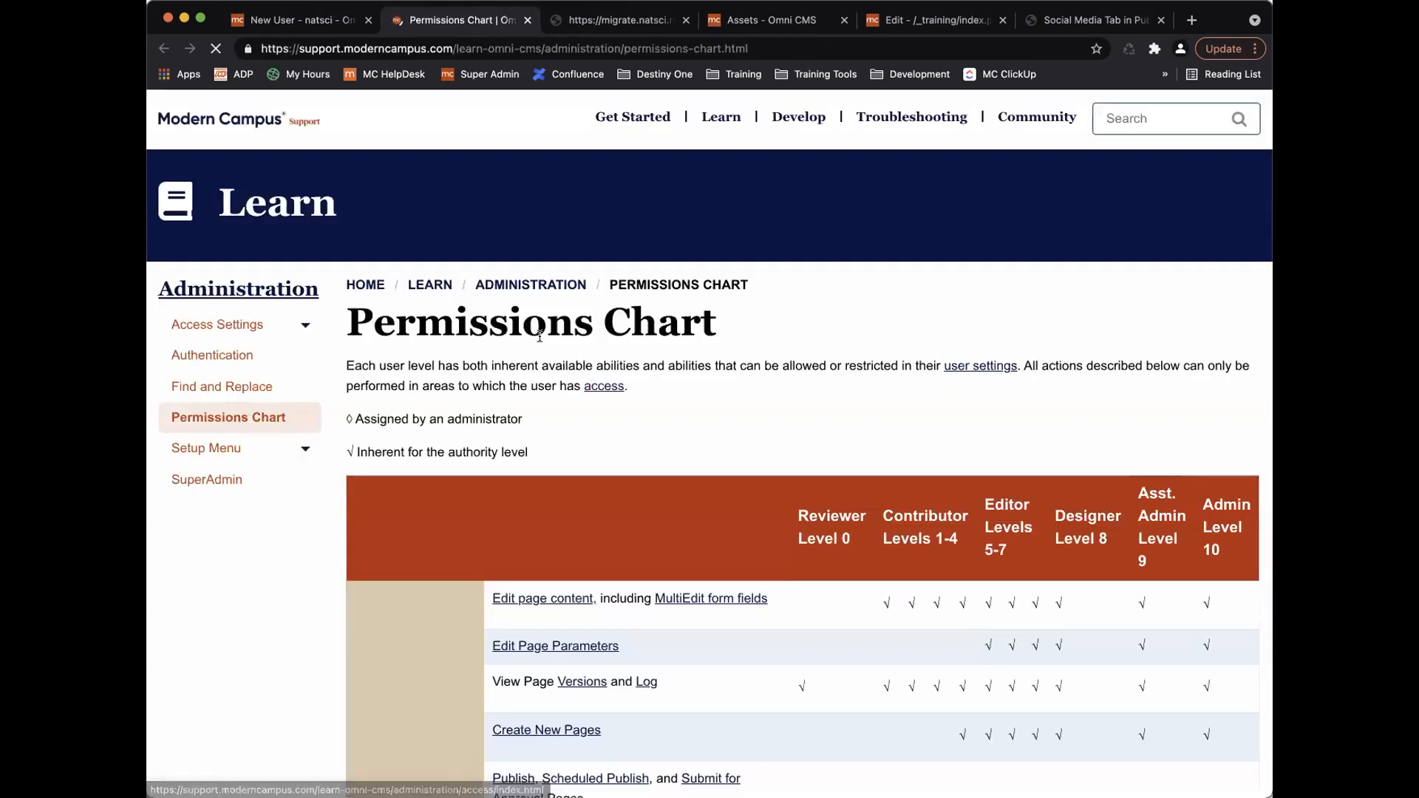
scroll(659, 403, "down", 5)
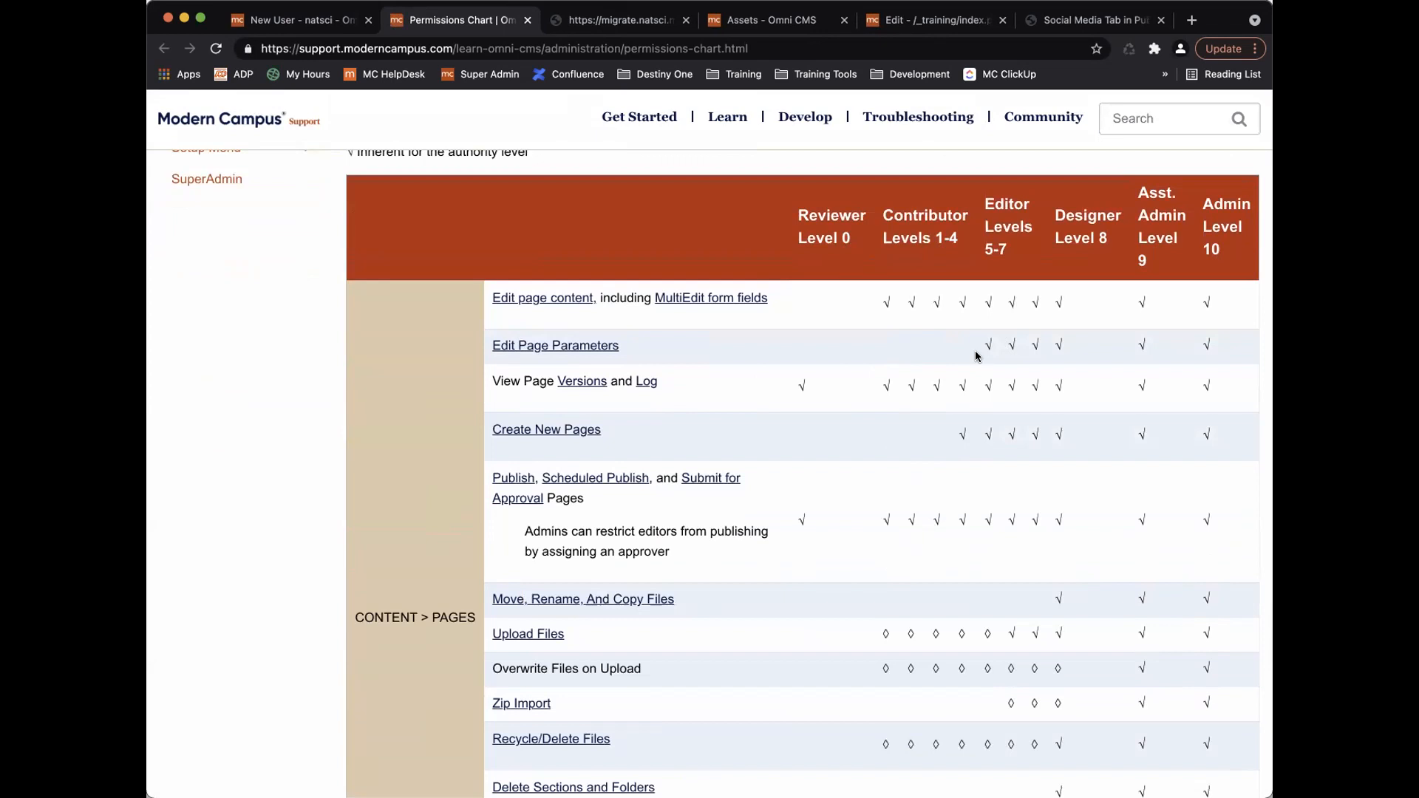
scroll(969, 377, "down", 5)
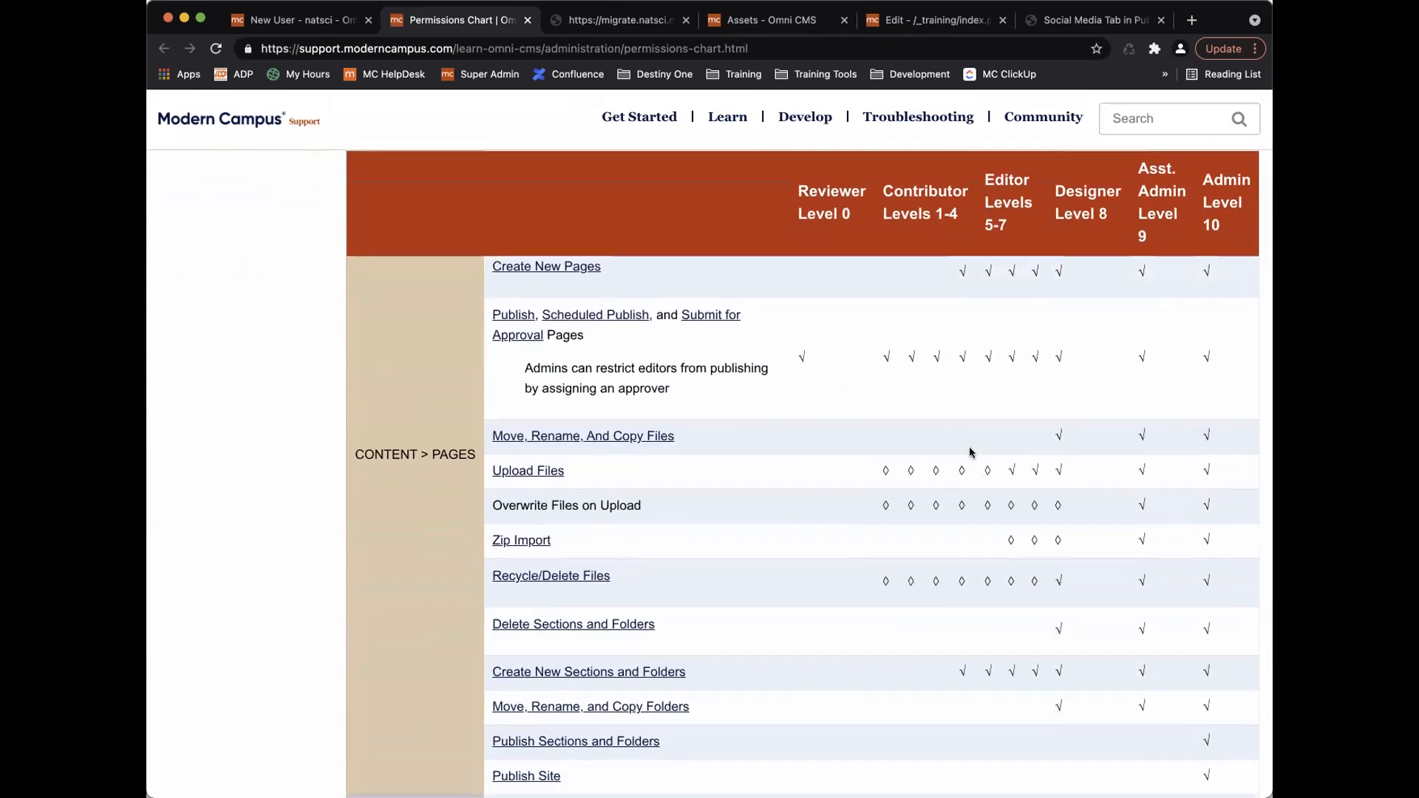
scroll(969, 447, "up", 4)
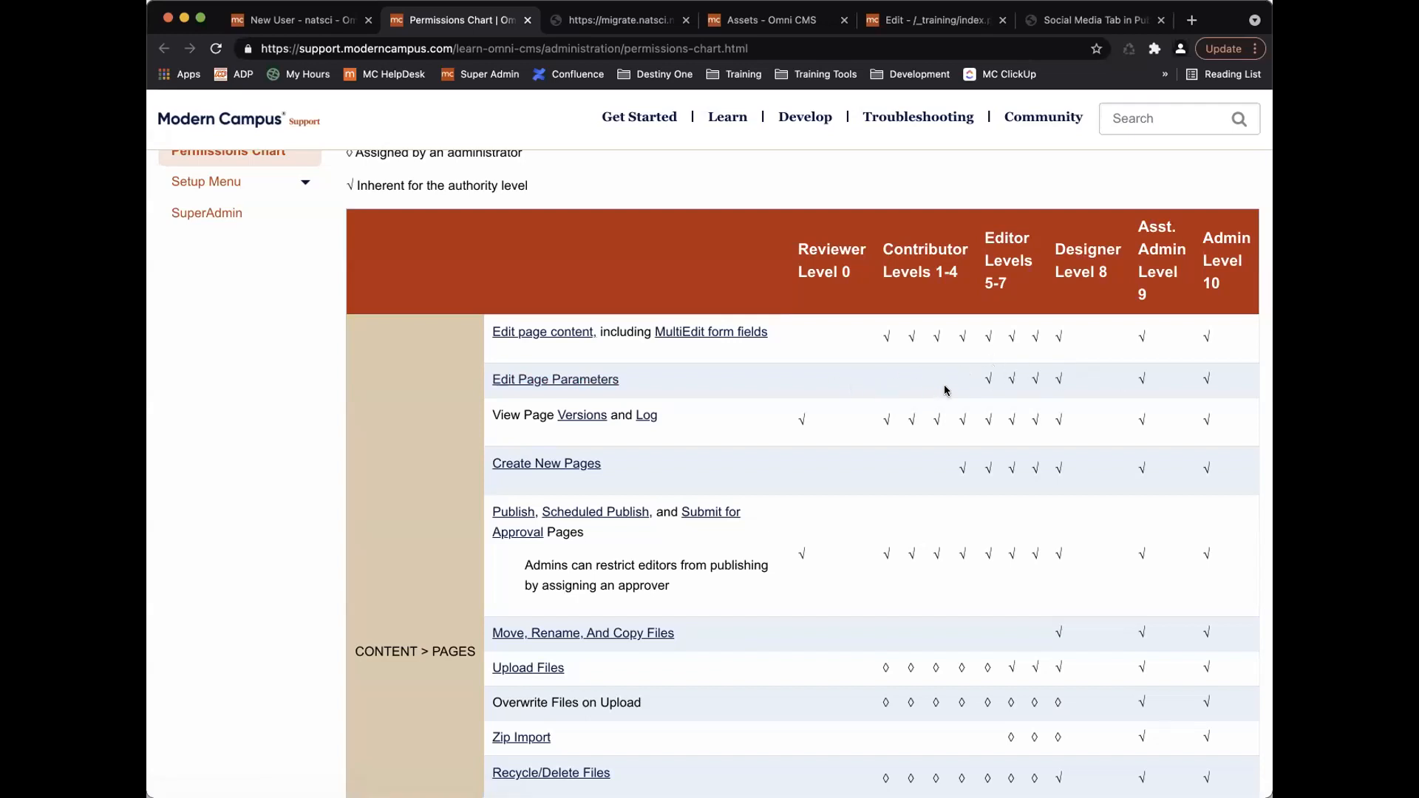
scroll(946, 383, "down", 3)
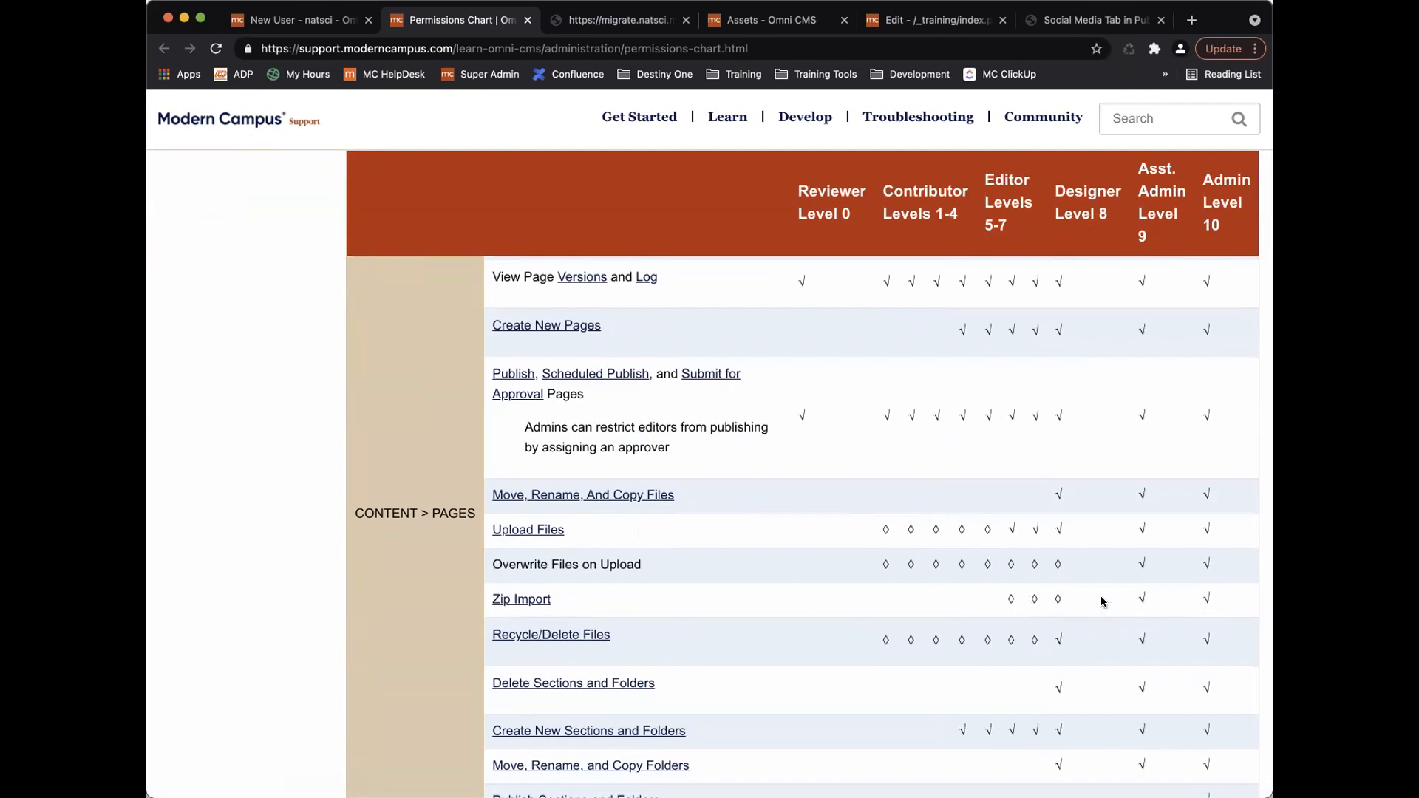
scroll(1012, 634, "down", 4)
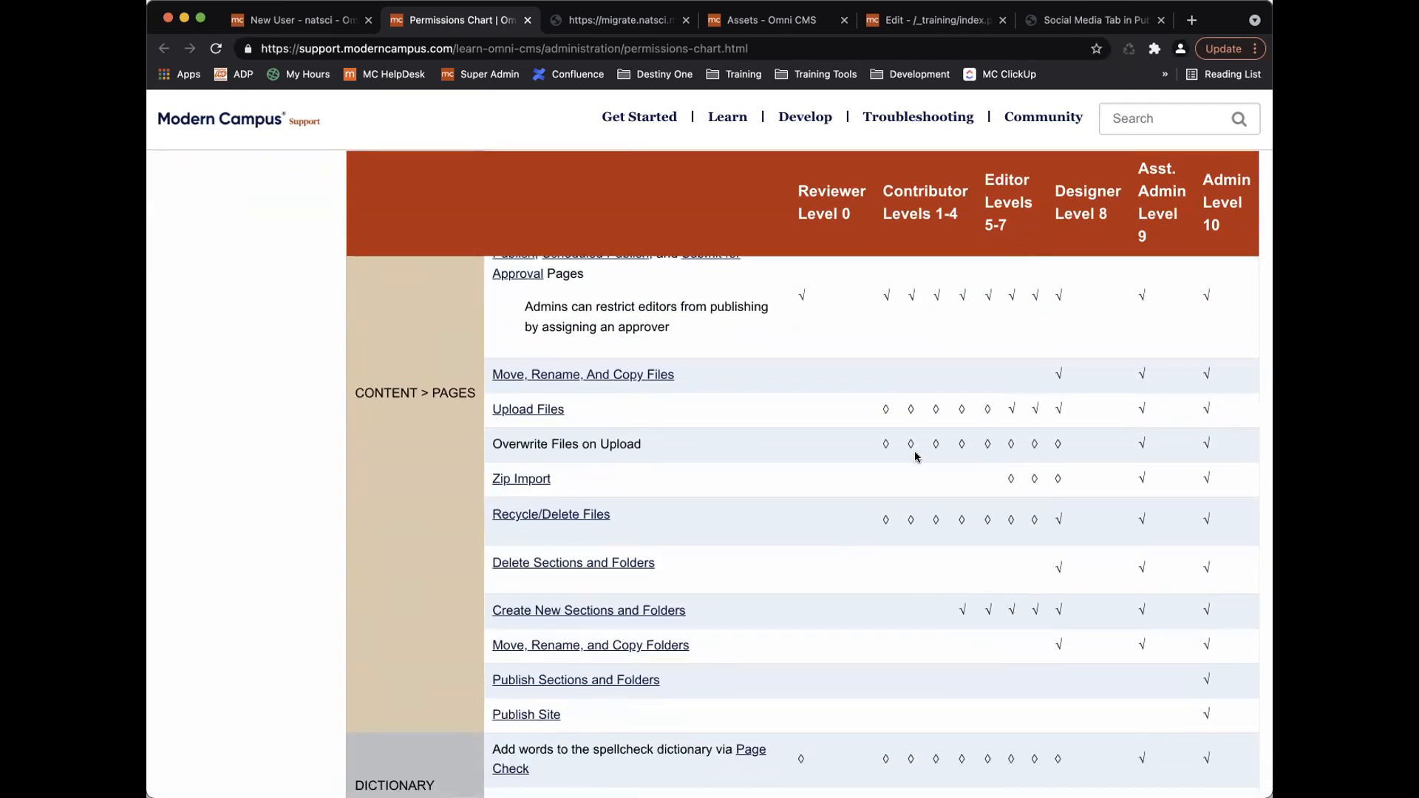
scroll(886, 567, "down", 5)
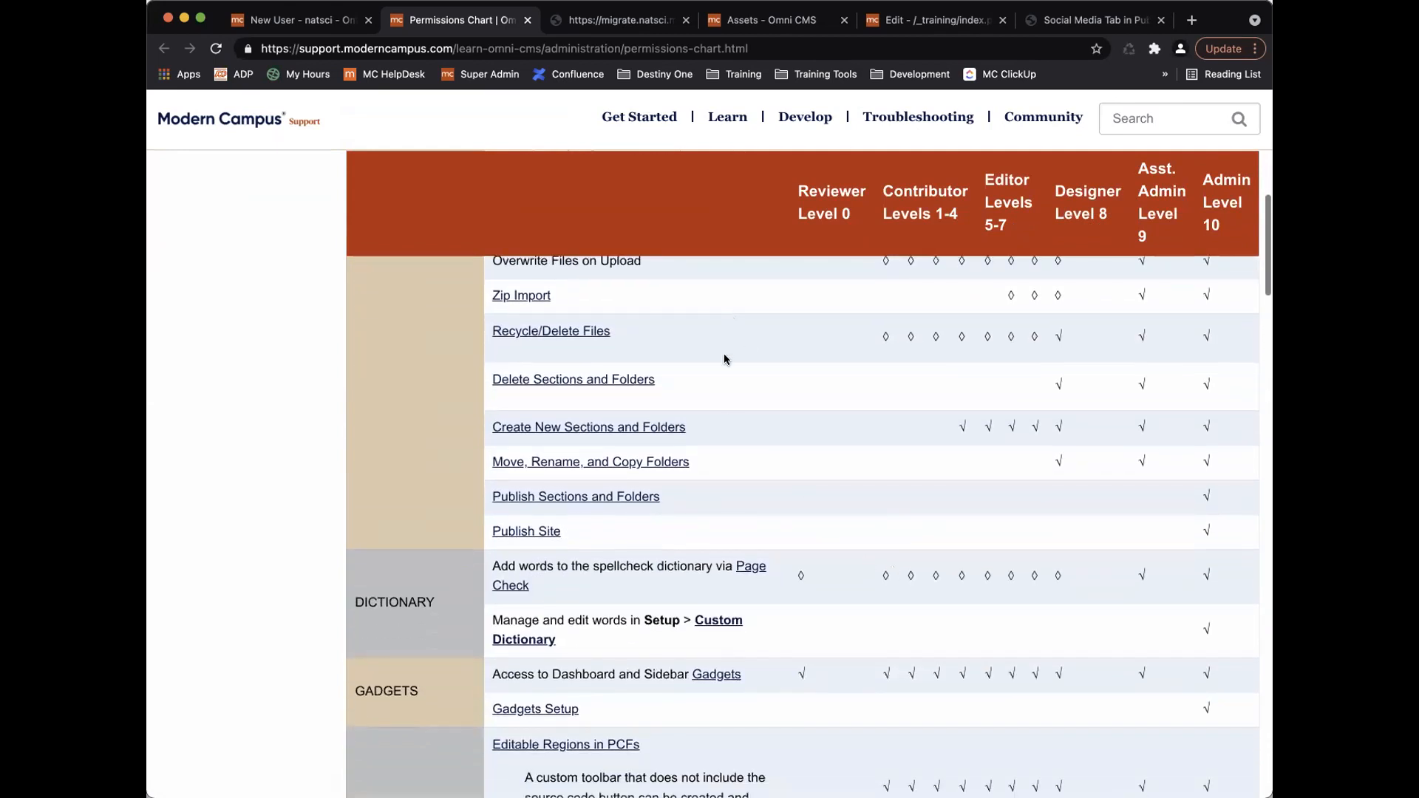
scroll(759, 533, "down", 10)
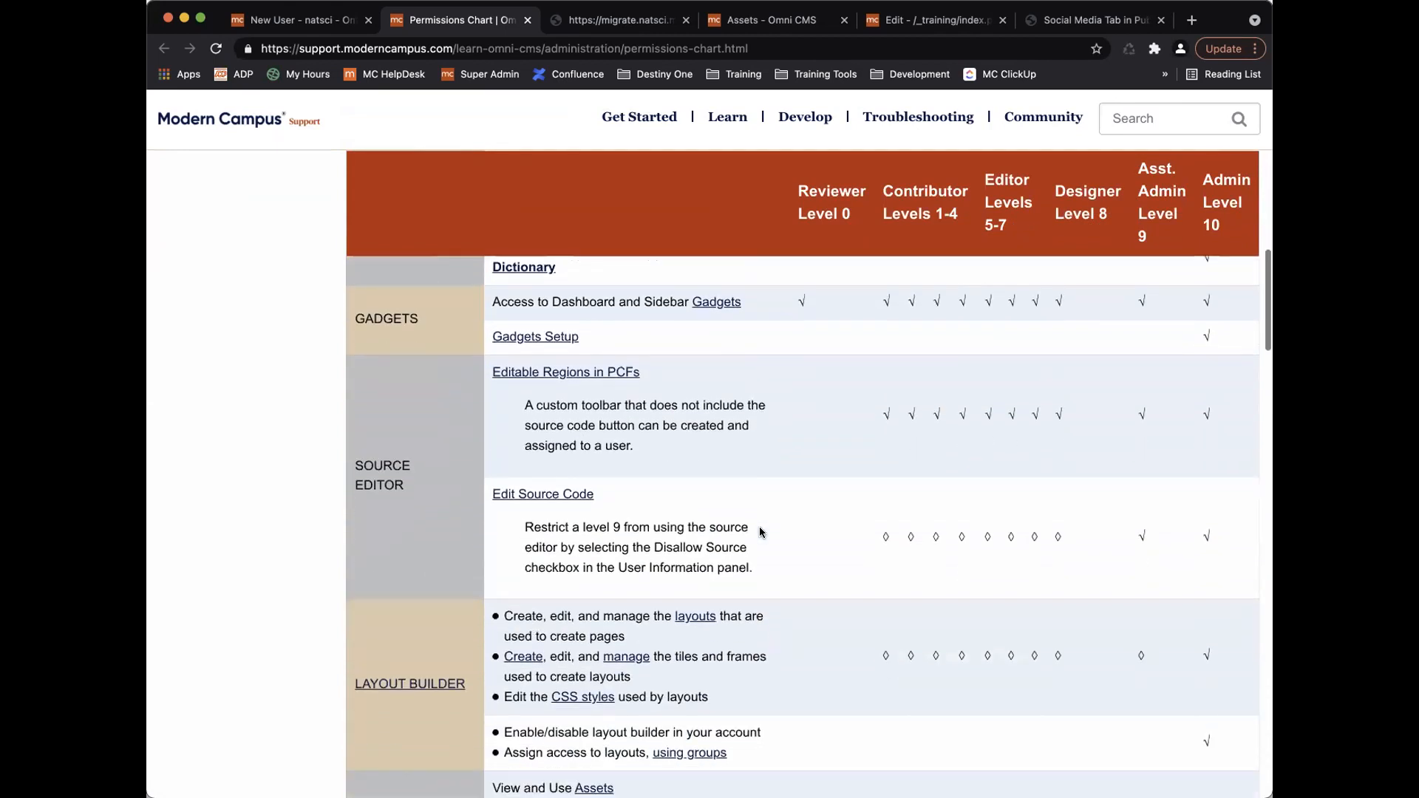
scroll(761, 528, "down", 6)
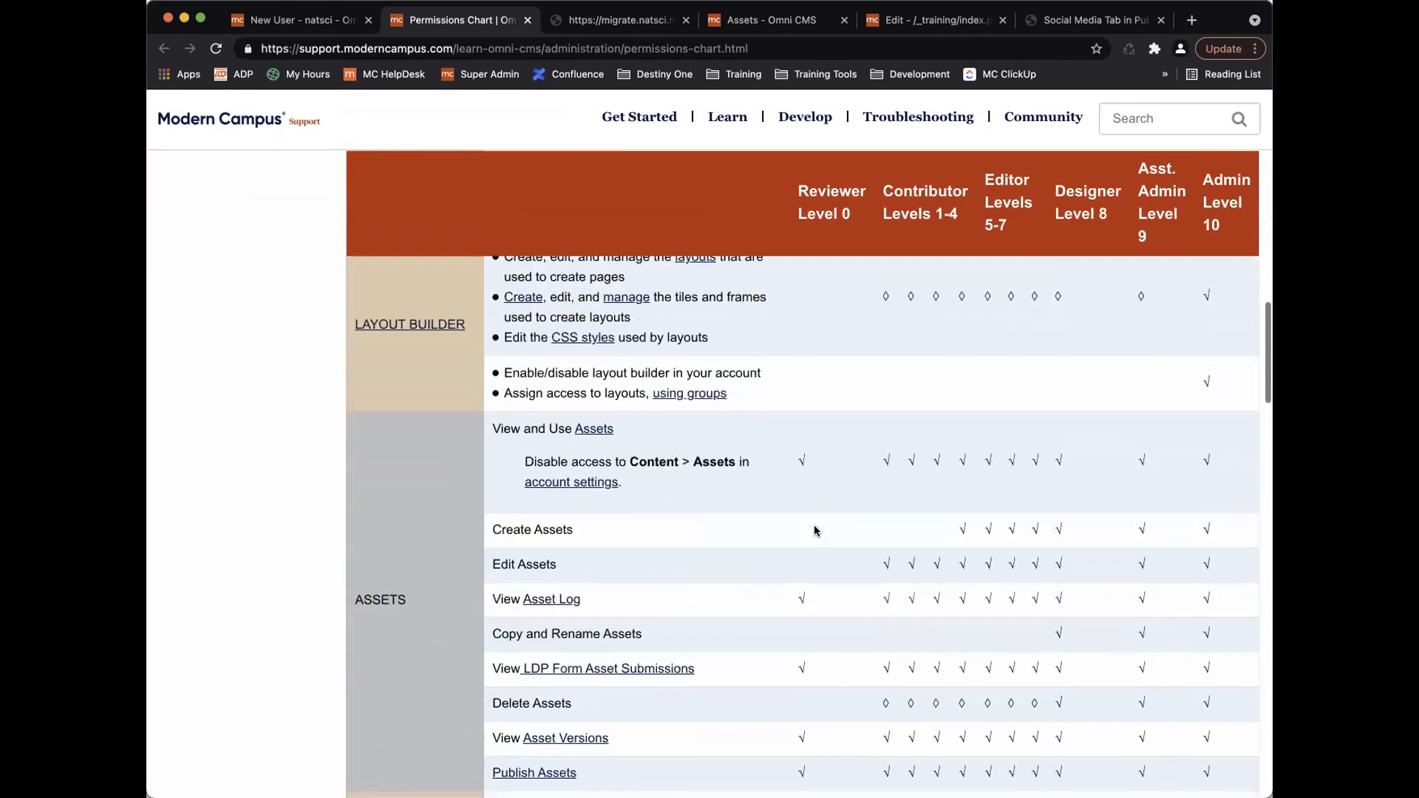
scroll(816, 530, "down", 15)
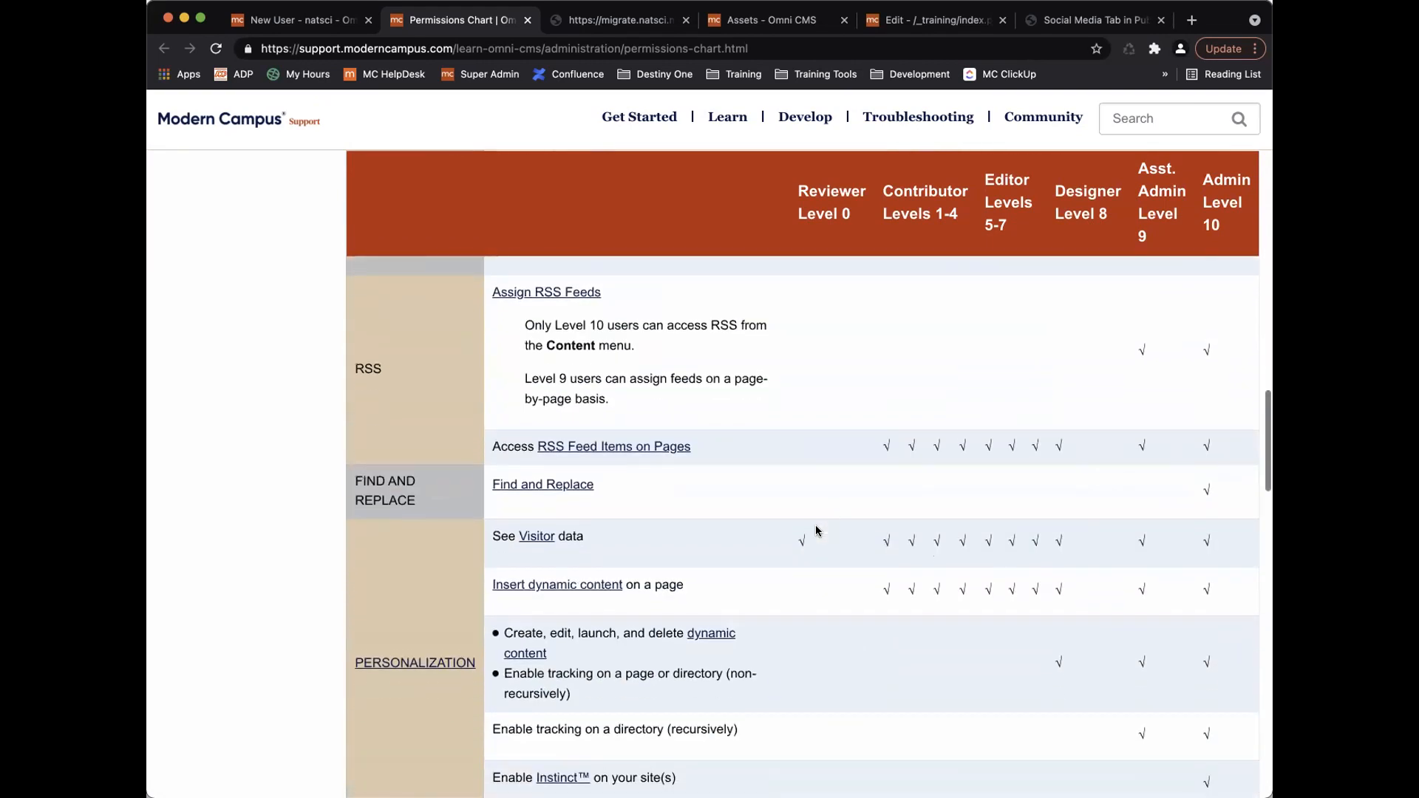
scroll(844, 517, "down", 1)
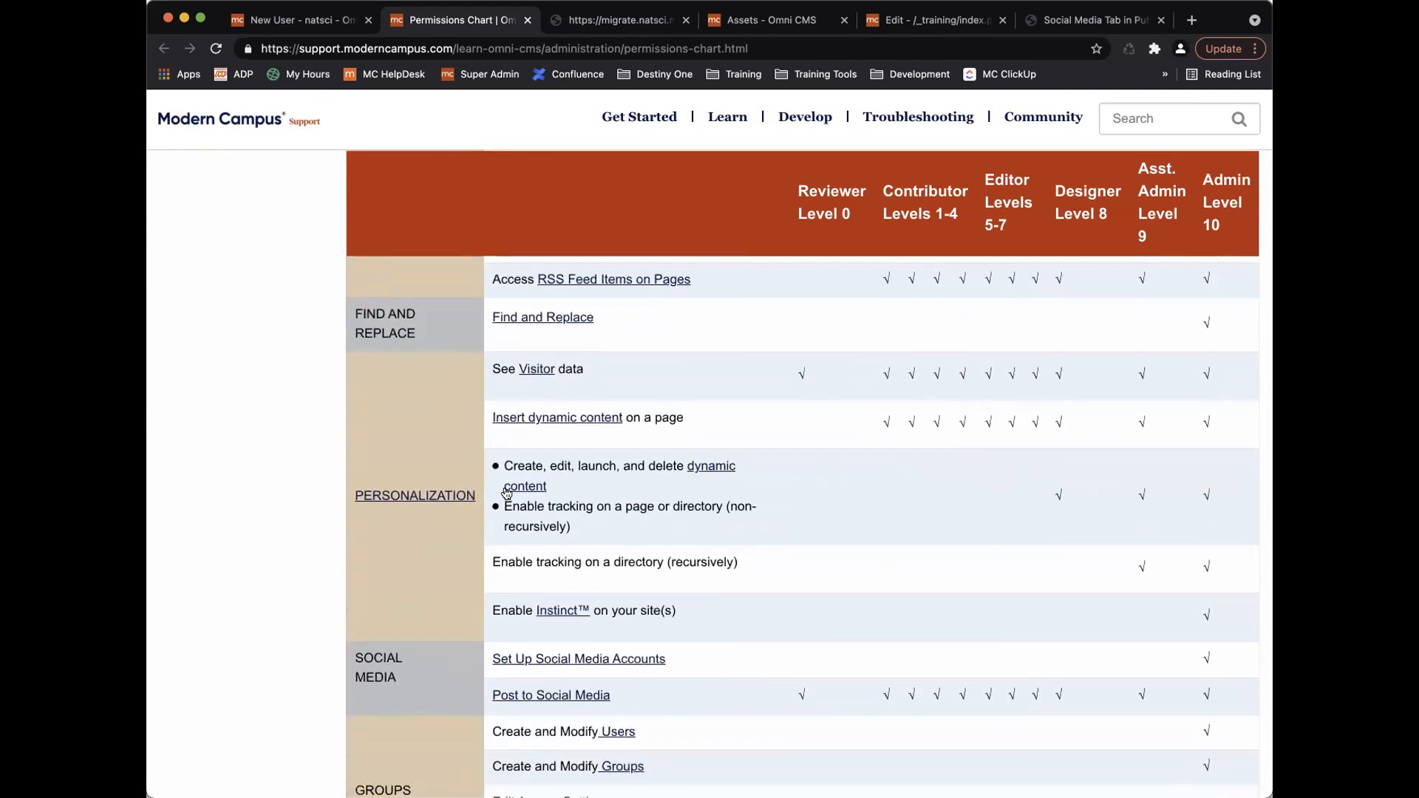
scroll(979, 656, "down", 12)
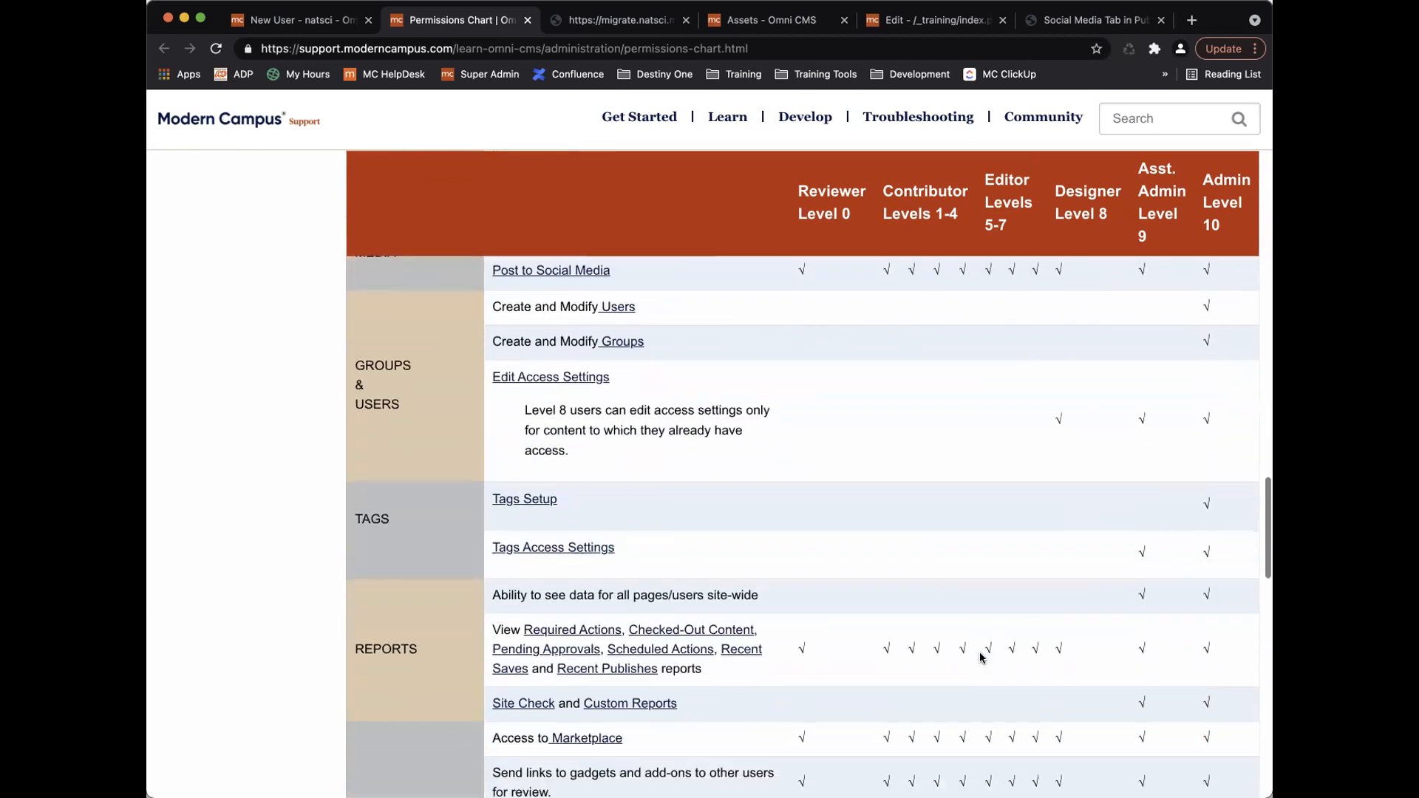
scroll(979, 656, "down", 20)
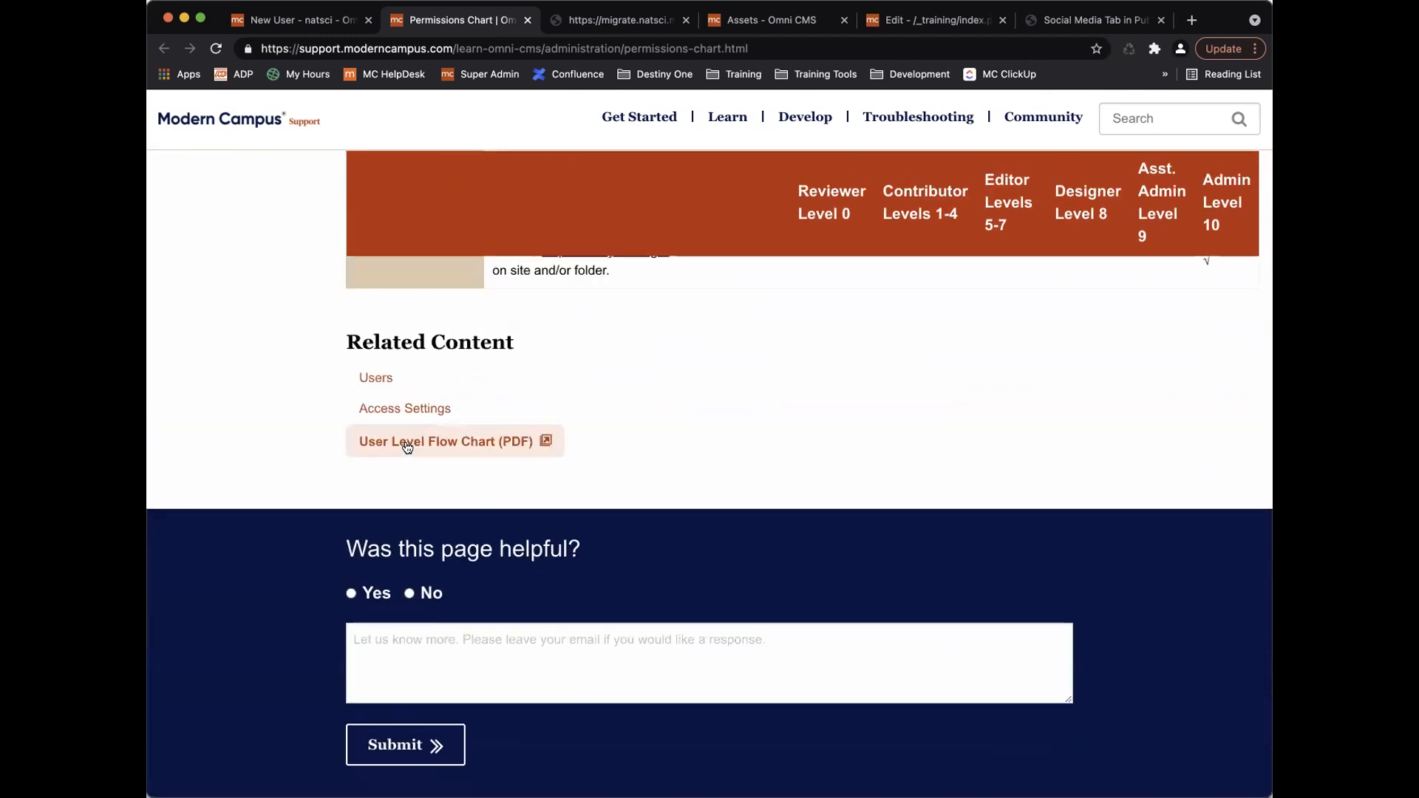
scroll(788, 457, "up", 3)
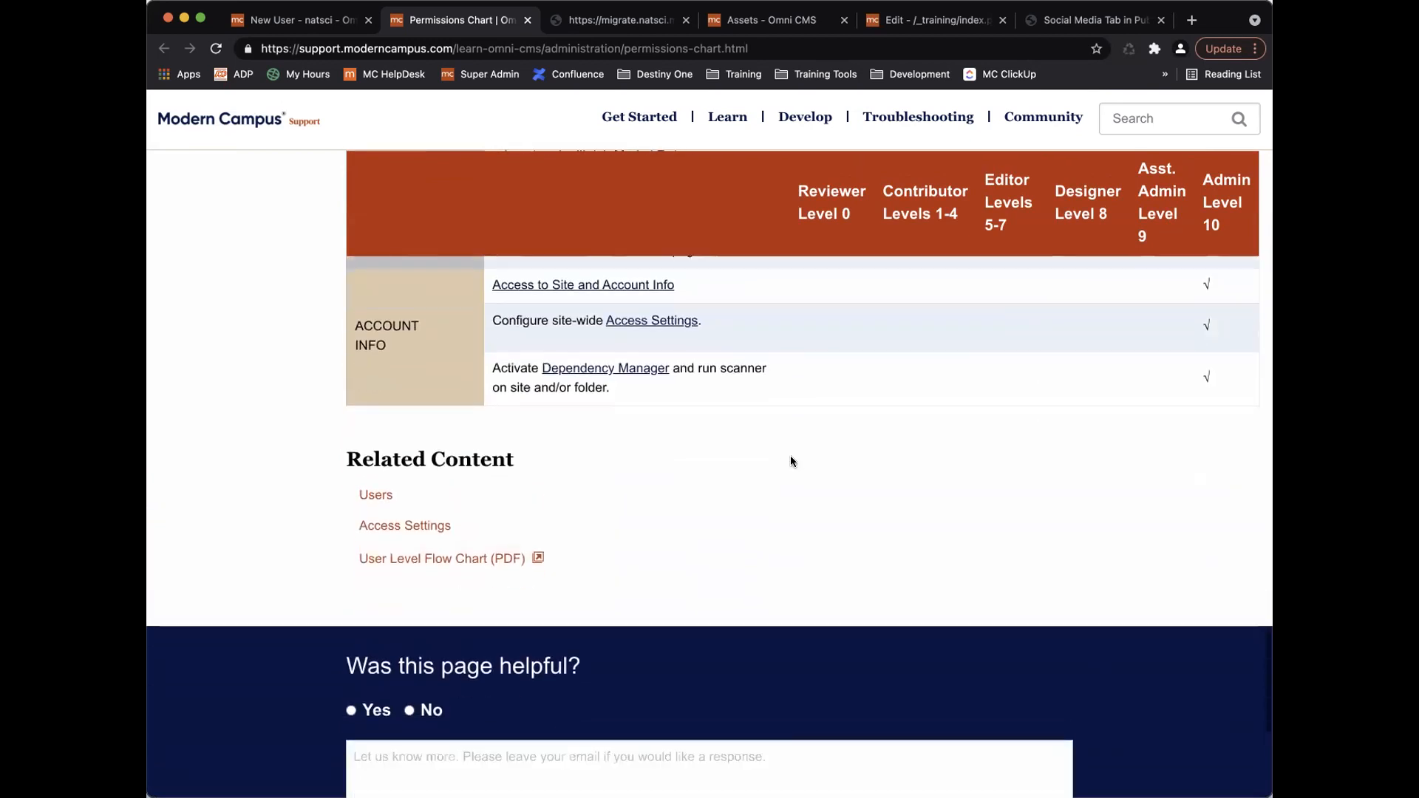
Open the User Level Flow Chart PDF and go to its page 3 'EDIT PAGES?' question.
left_click(445, 555)
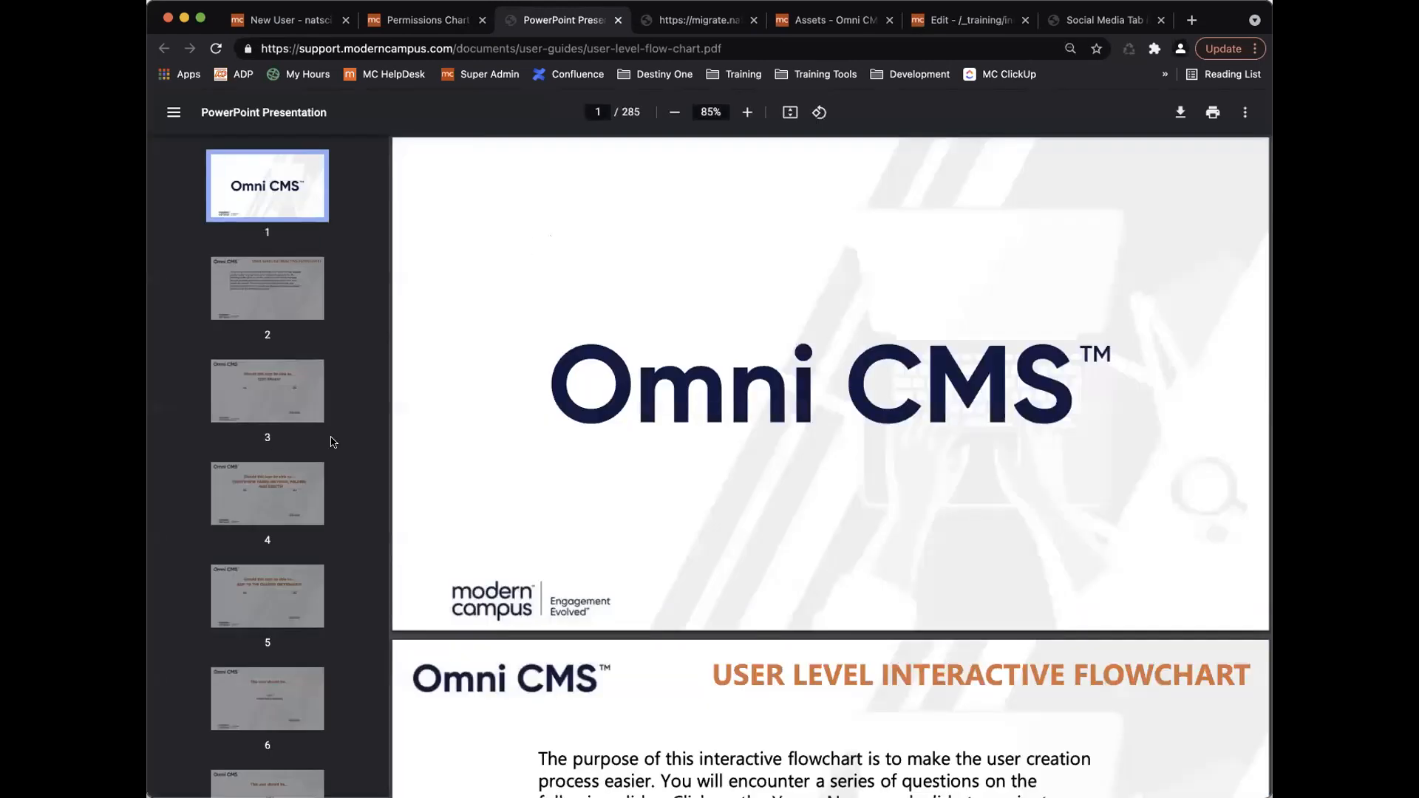
left_click(285, 388)
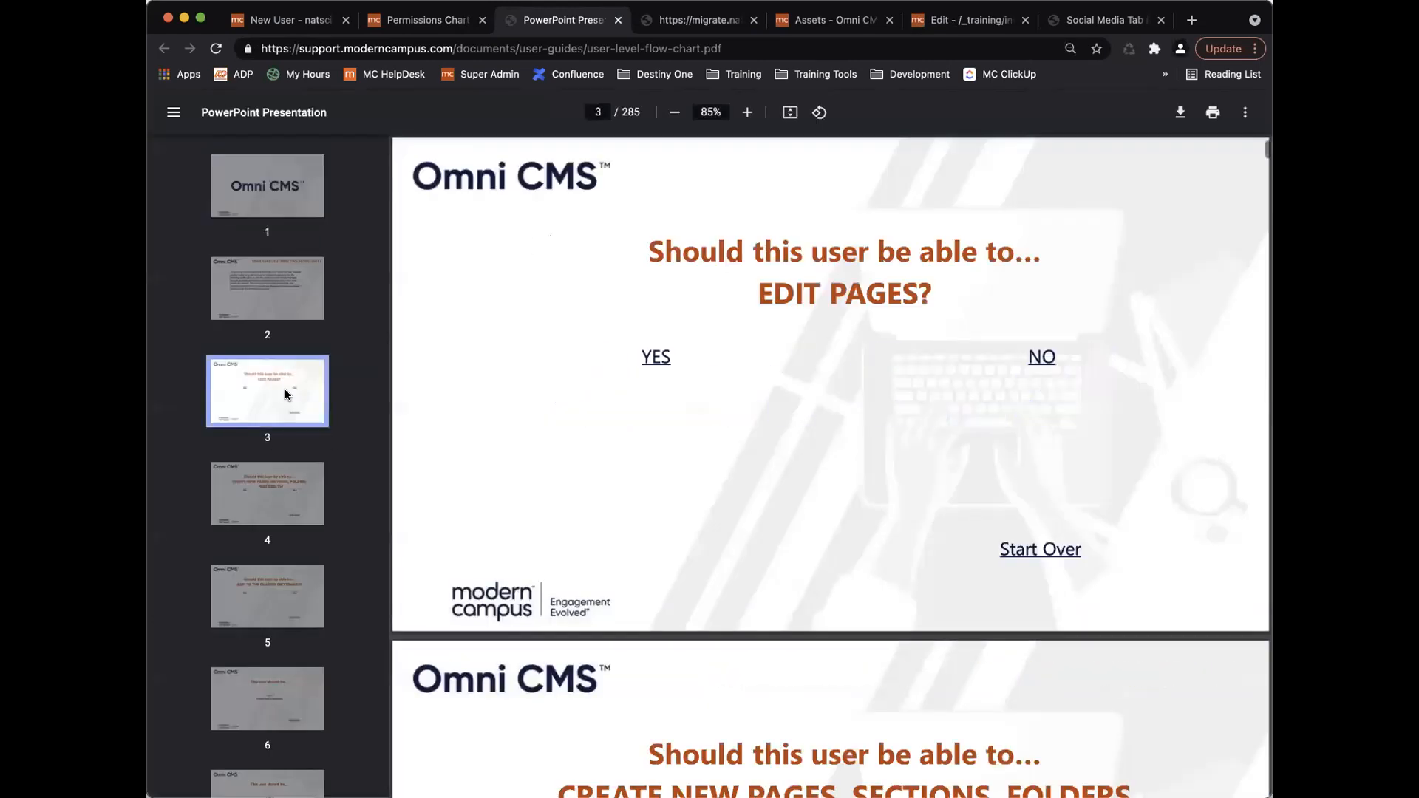
left_click(277, 278)
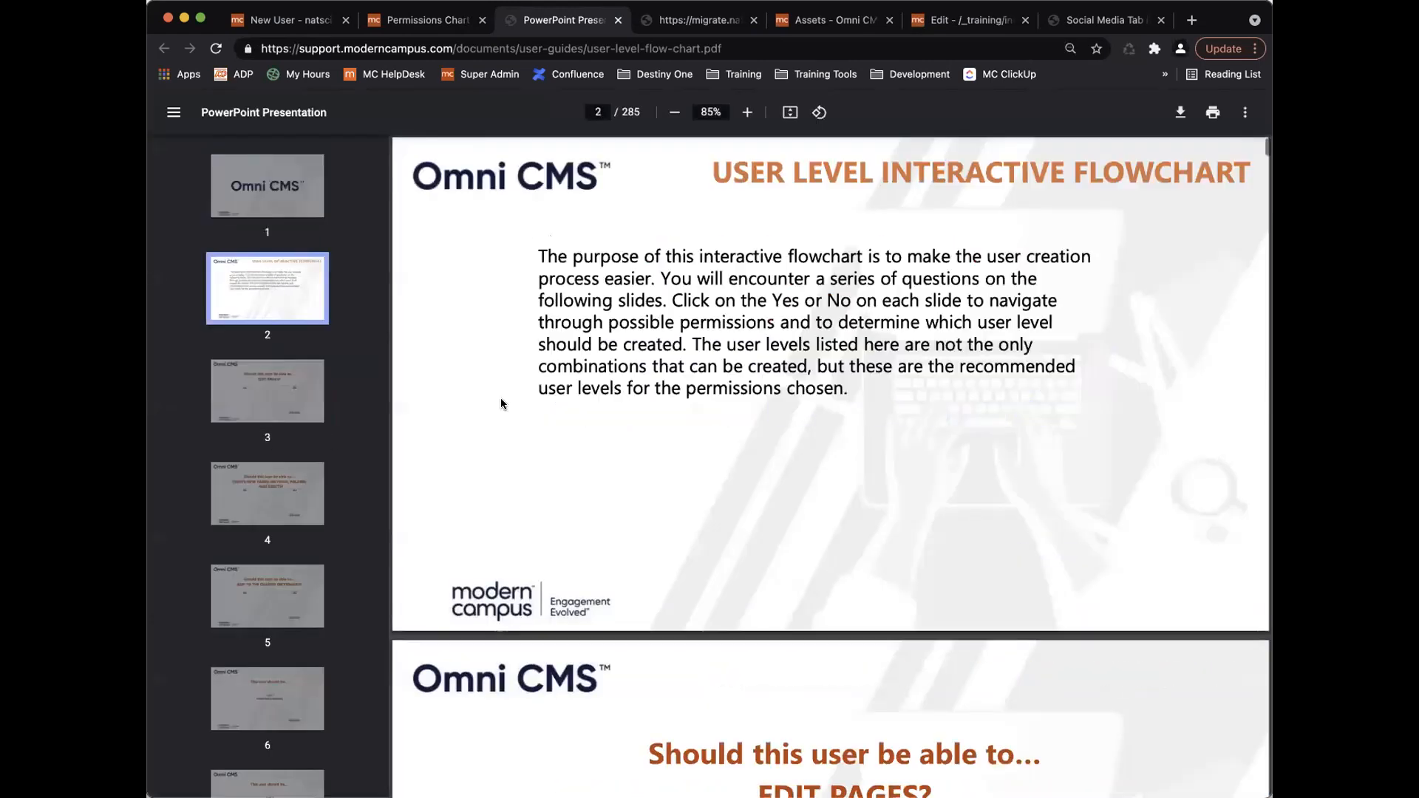
left_click(279, 401)
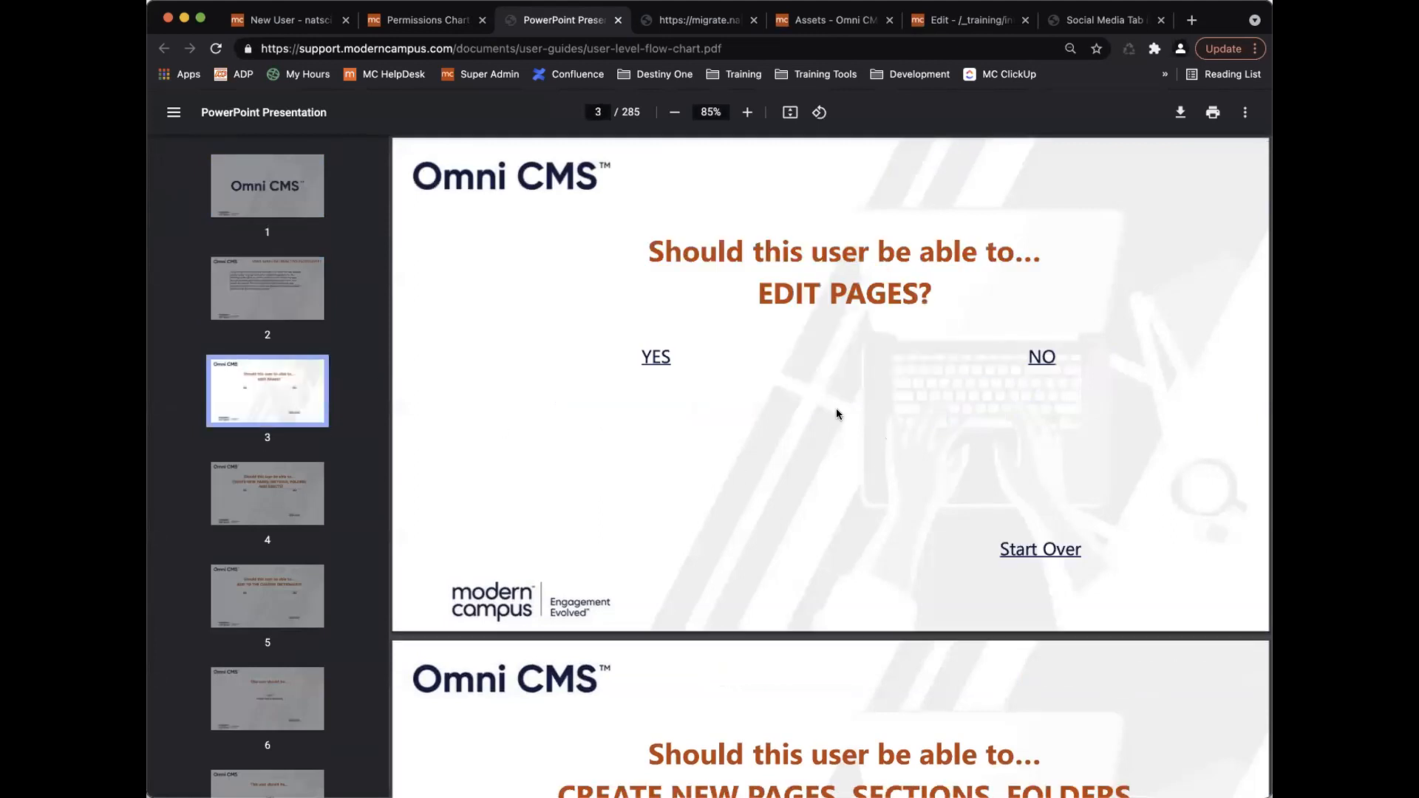
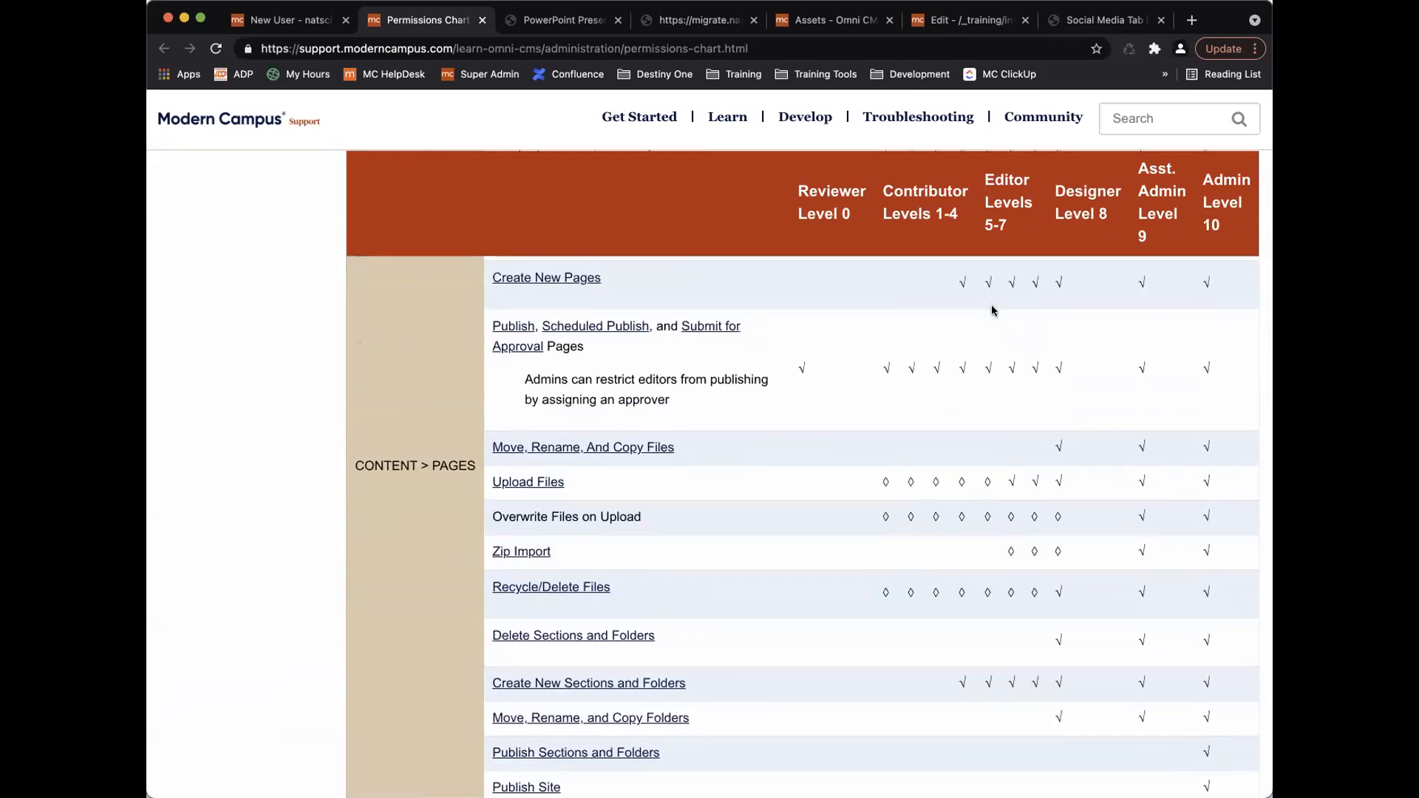
scroll(1003, 405, "up", 5)
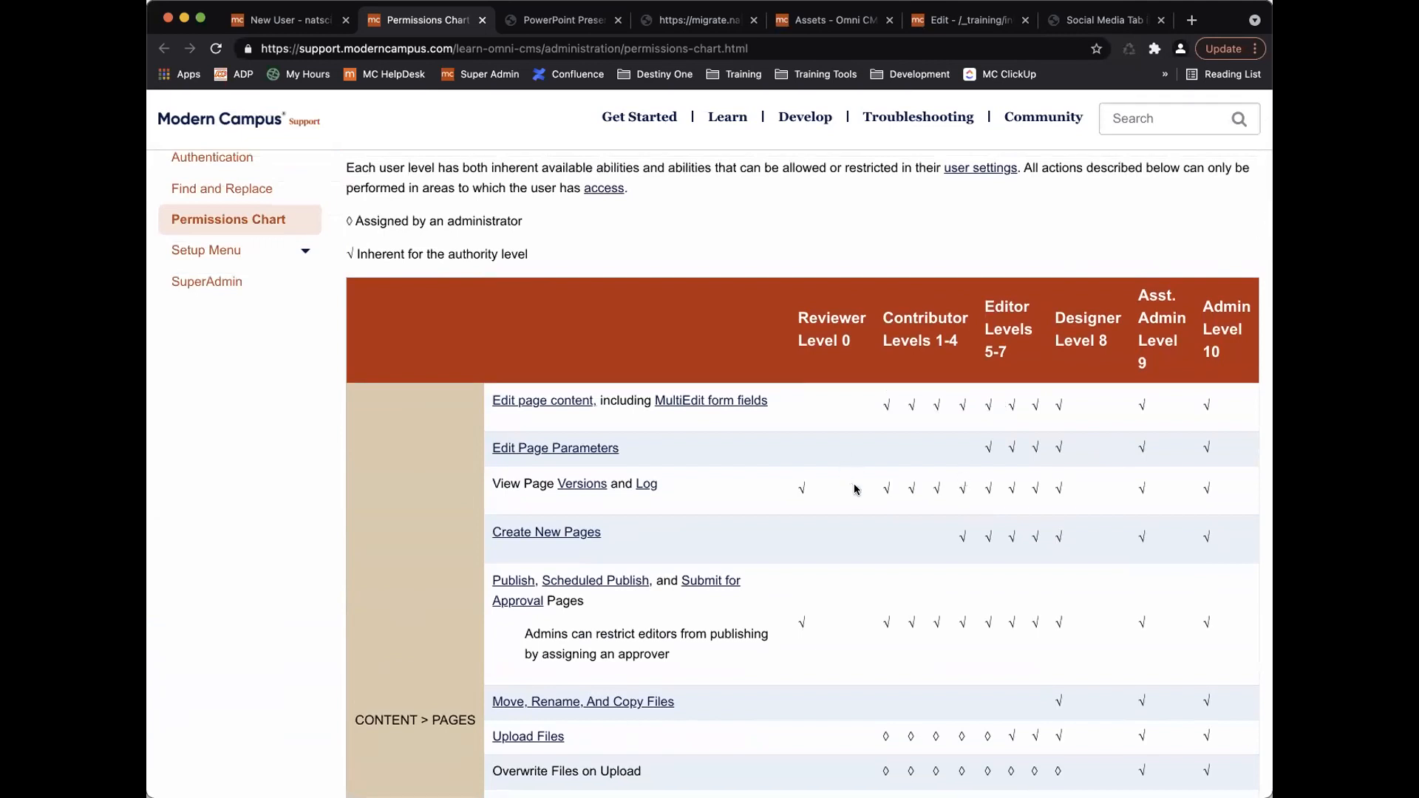
Back on the New User form, tick Add To Dictionary under User Preferences.
left_click(278, 20)
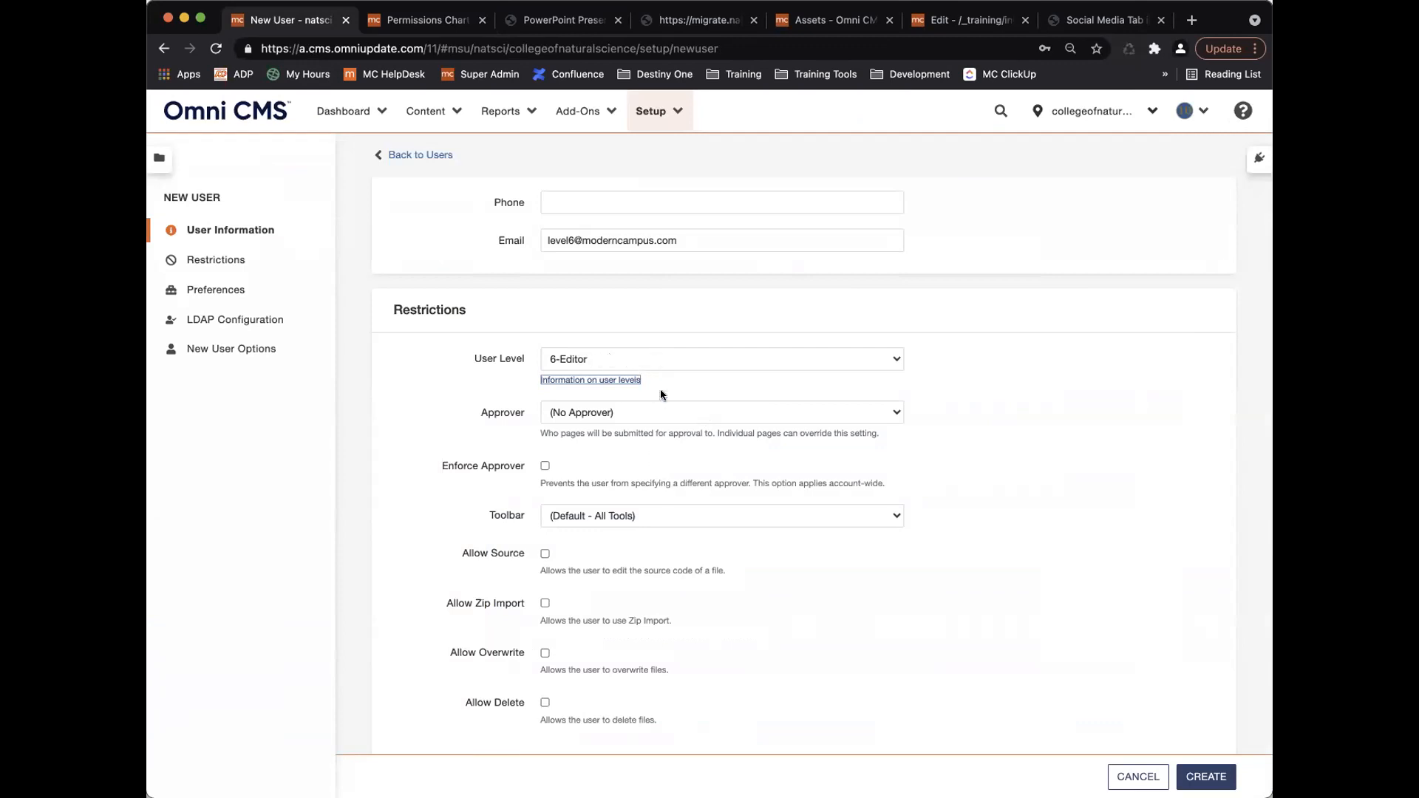
scroll(680, 441, "down", 5)
scroll(679, 437, "down", 3)
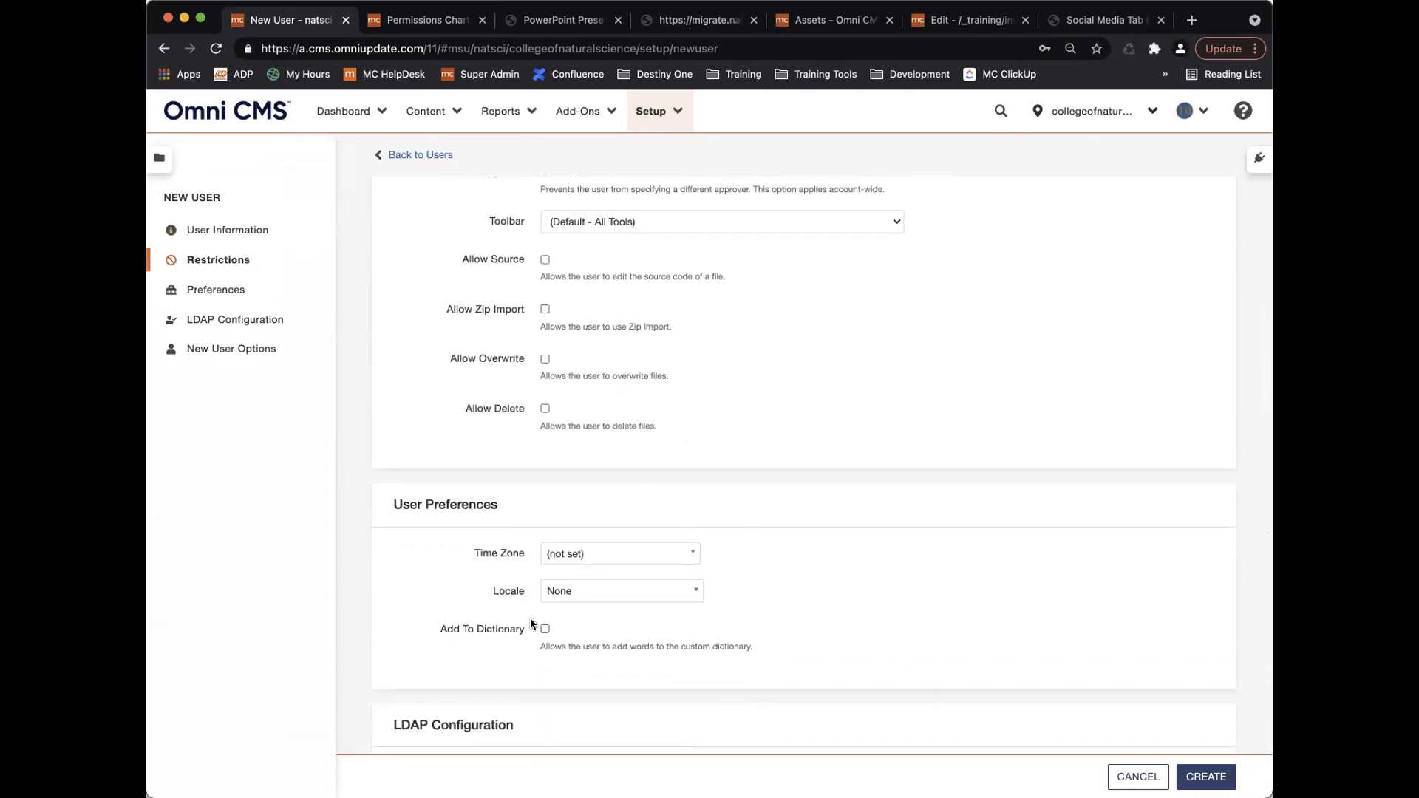
scroll(479, 460, "up", 4)
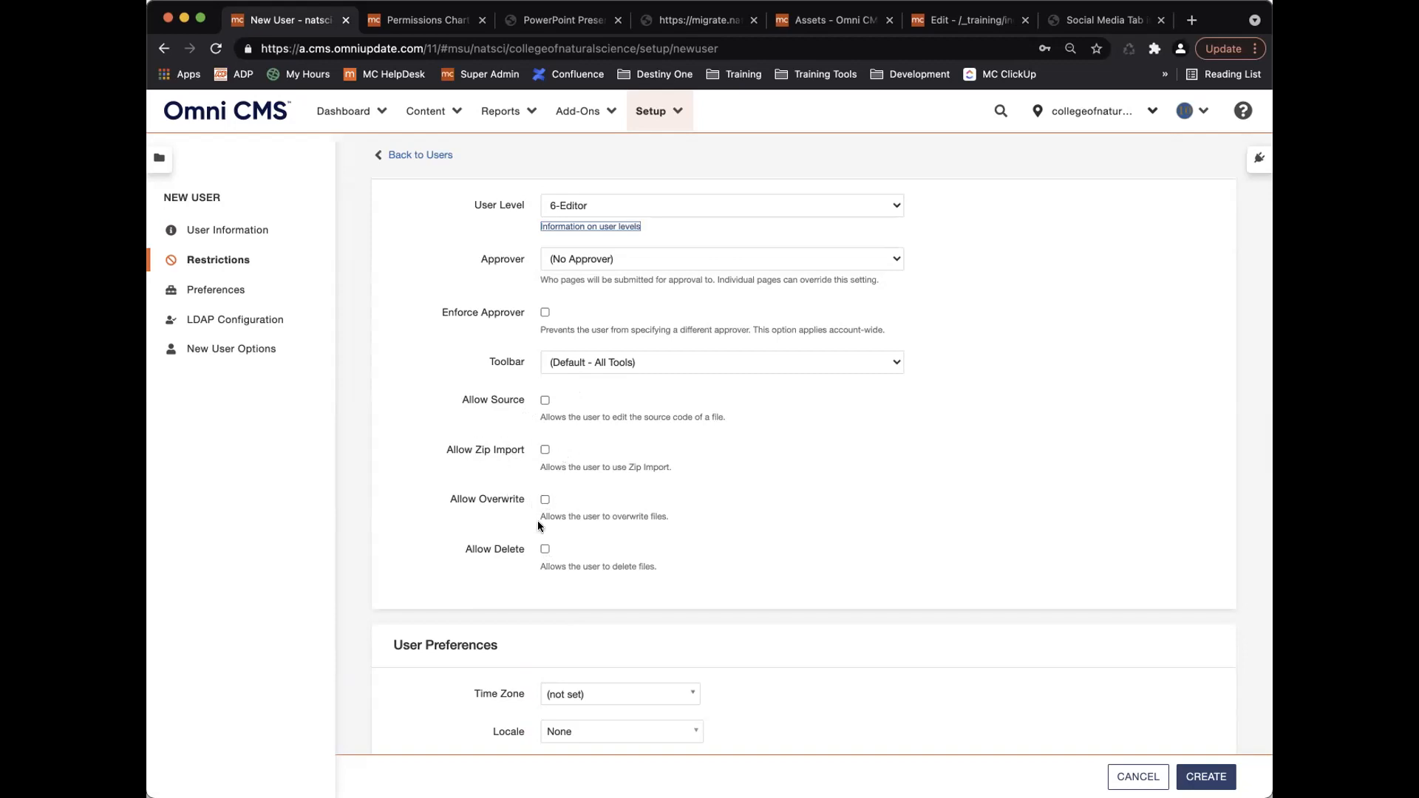
scroll(547, 550, "down", 5)
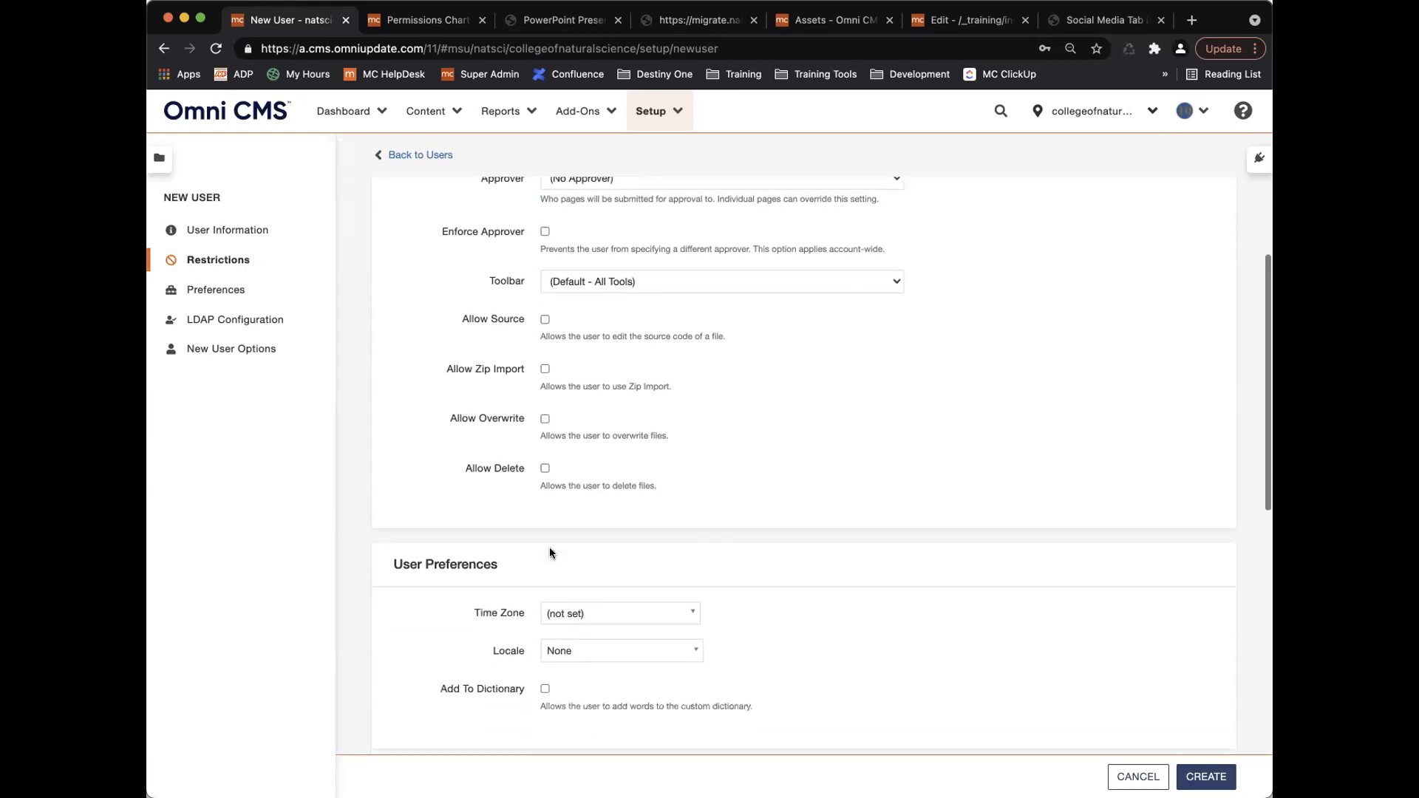
left_click(546, 604)
scroll(540, 427, "down", 1)
scroll(541, 428, "down", 2)
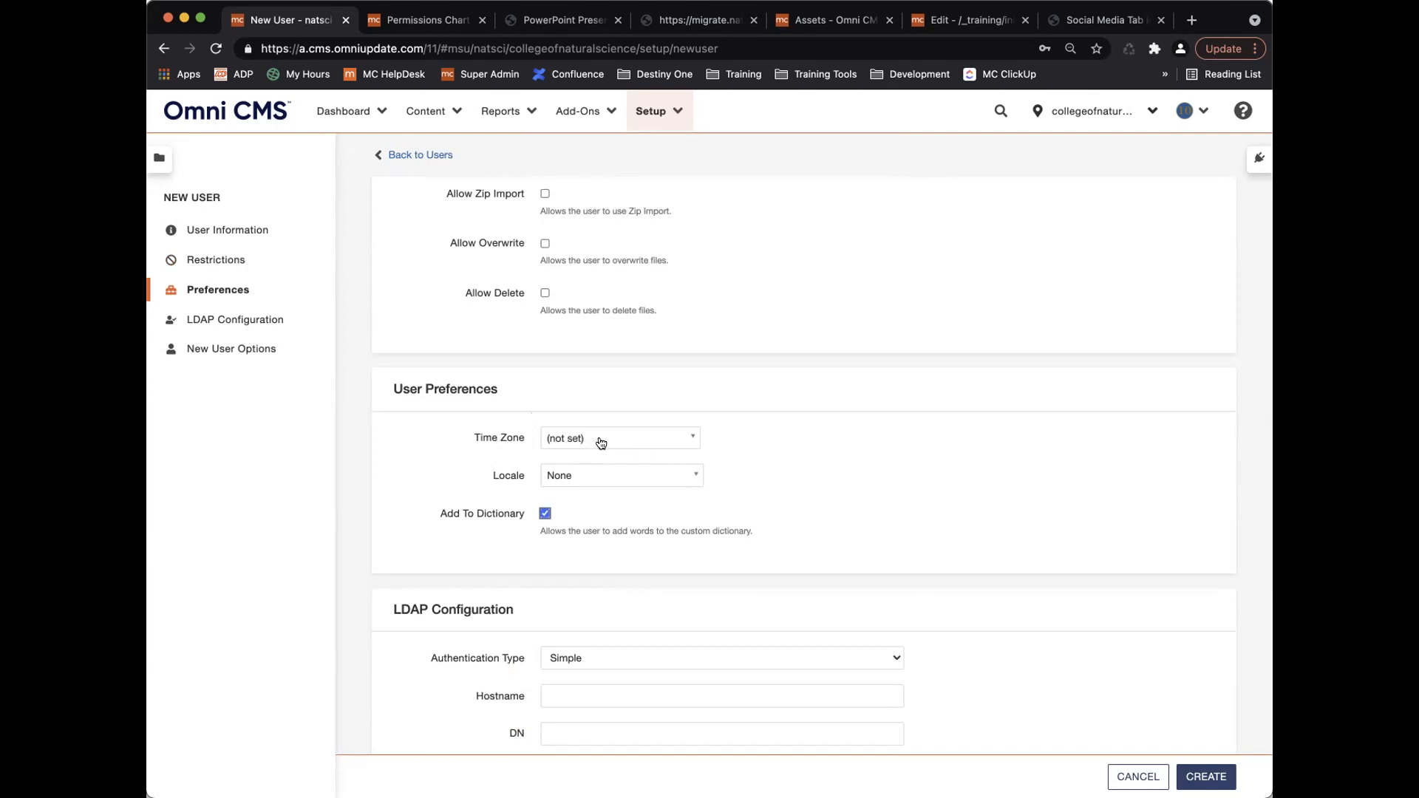
scroll(596, 416, "up", 5)
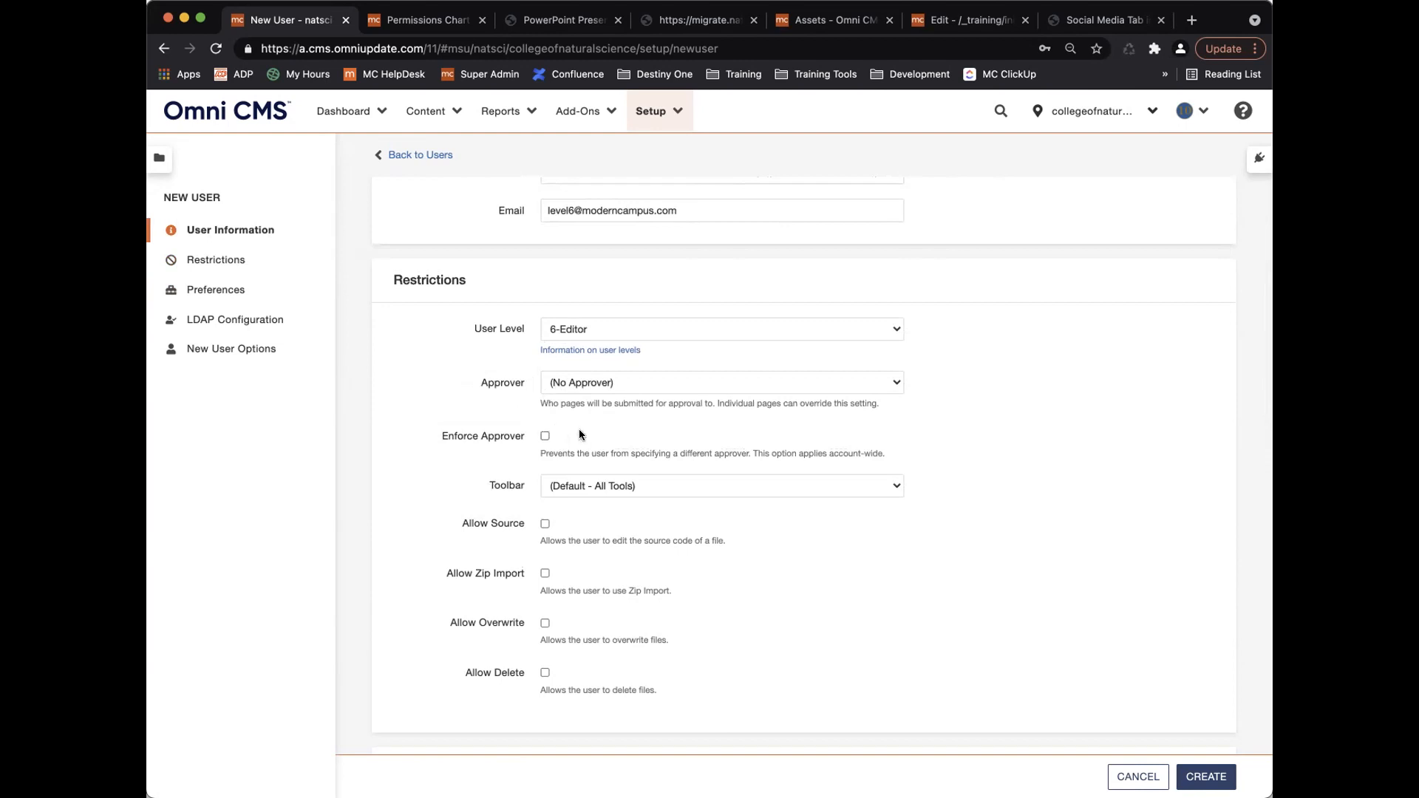
scroll(595, 428, "down", 4)
scroll(598, 425, "down", 8)
scroll(599, 421, "down", 2)
scroll(597, 414, "up", 3)
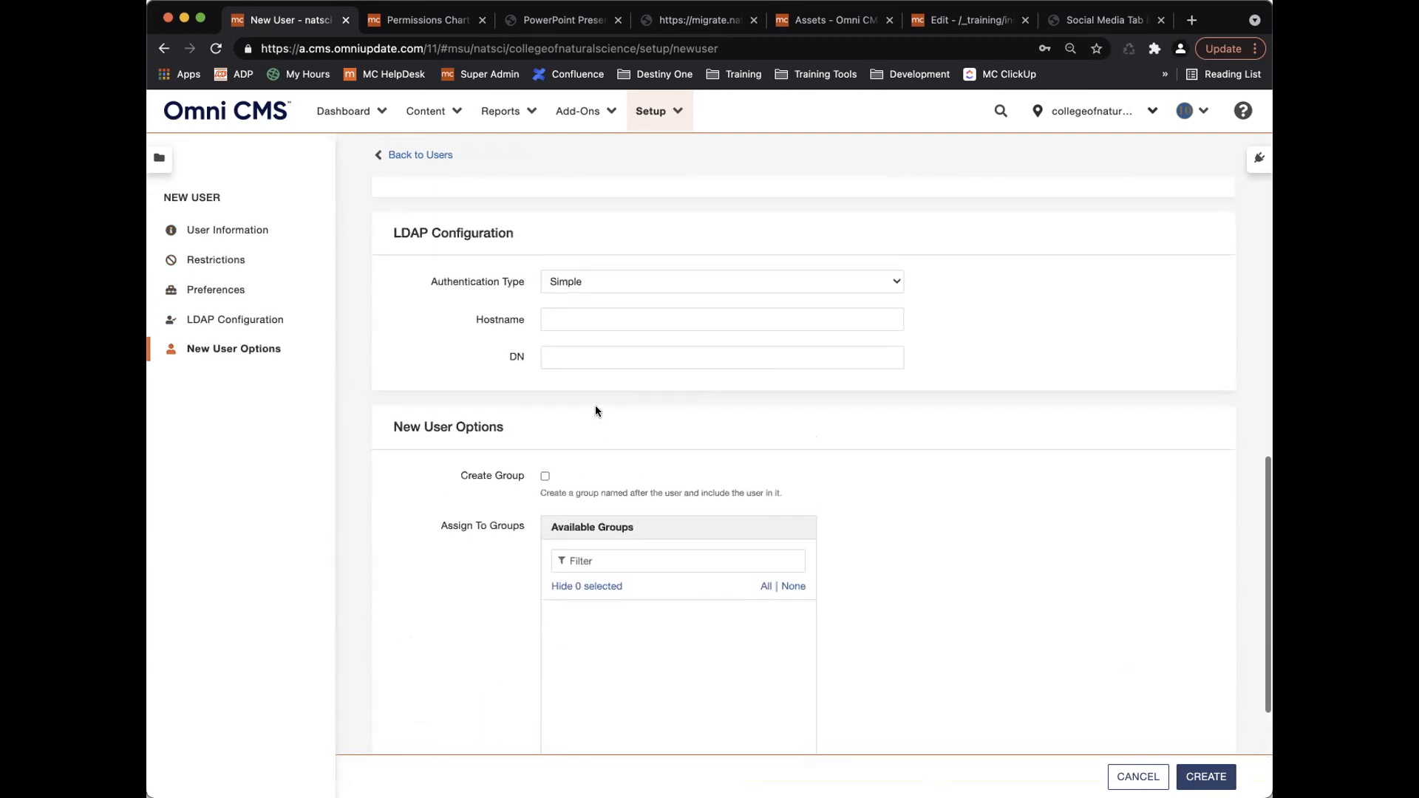
scroll(489, 433, "down", 1)
scroll(489, 437, "down", 5)
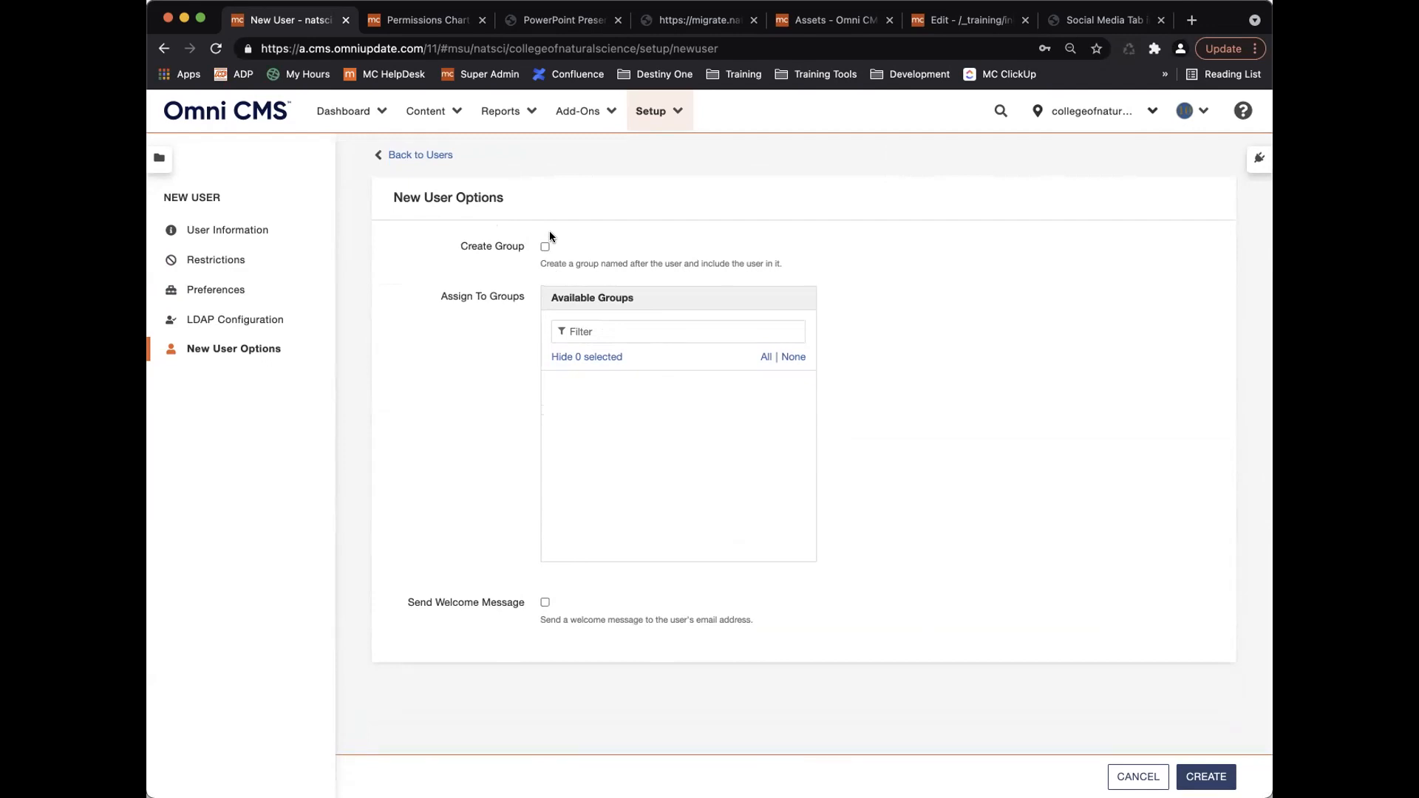
scroll(549, 233, "up", 5)
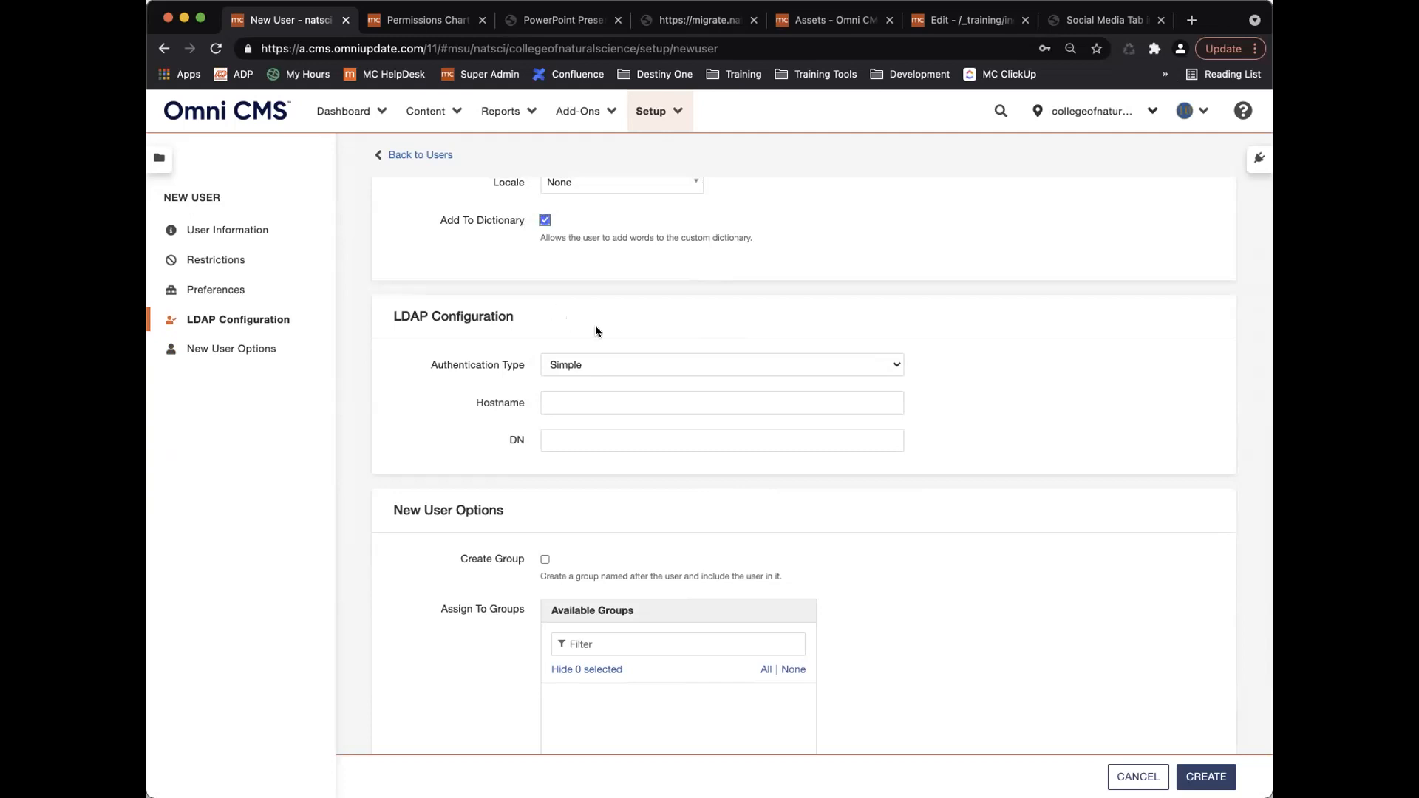
left_click(702, 365)
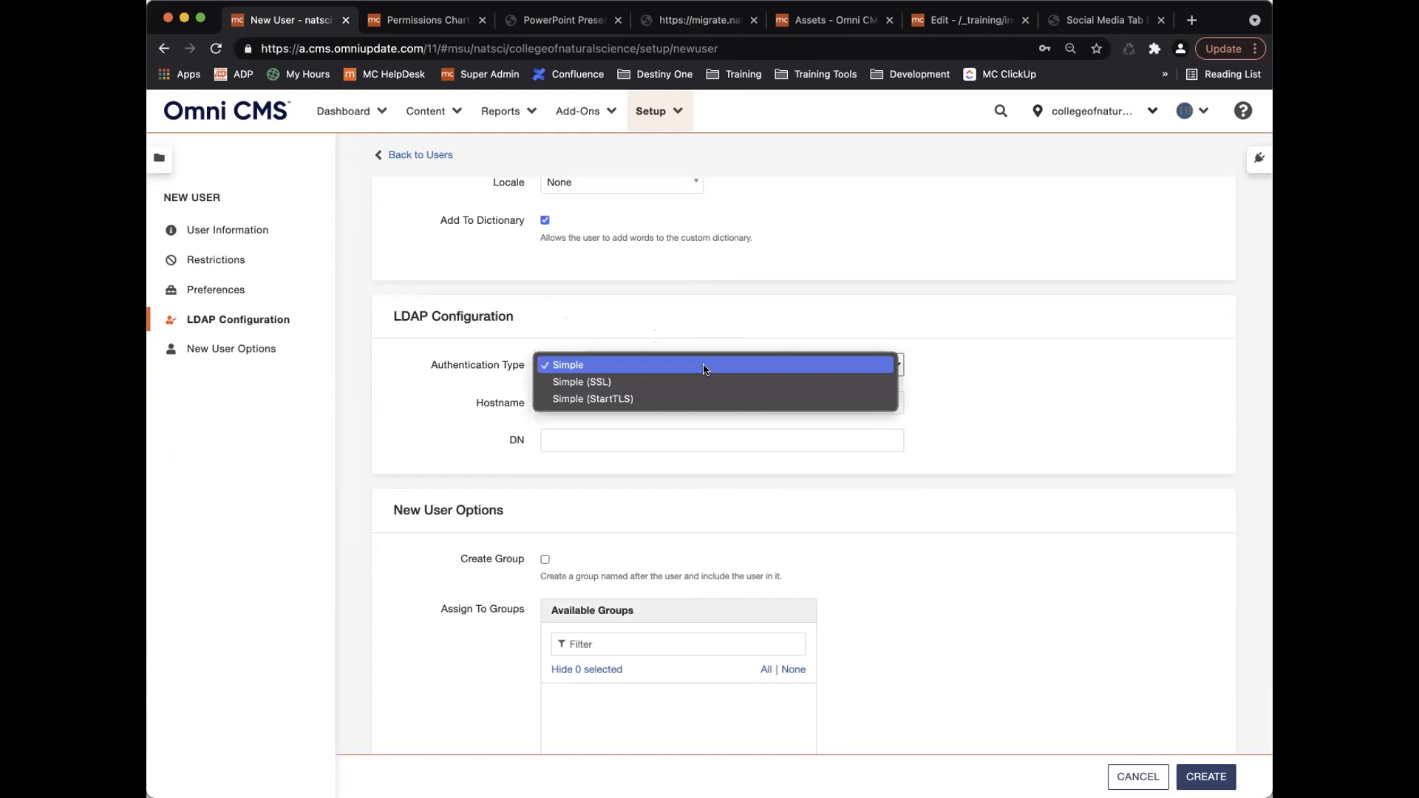
left_click(942, 364)
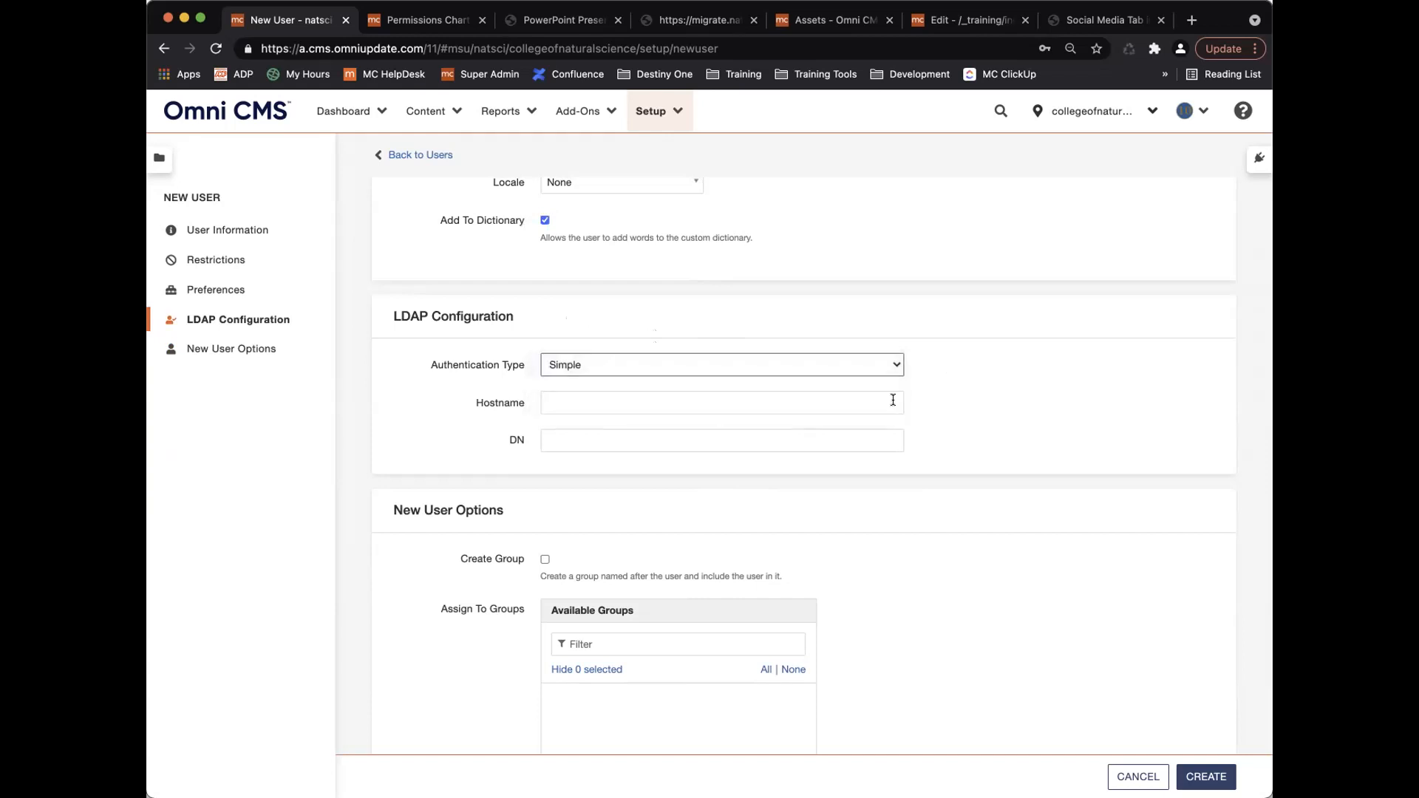
scroll(736, 445, "down", 1)
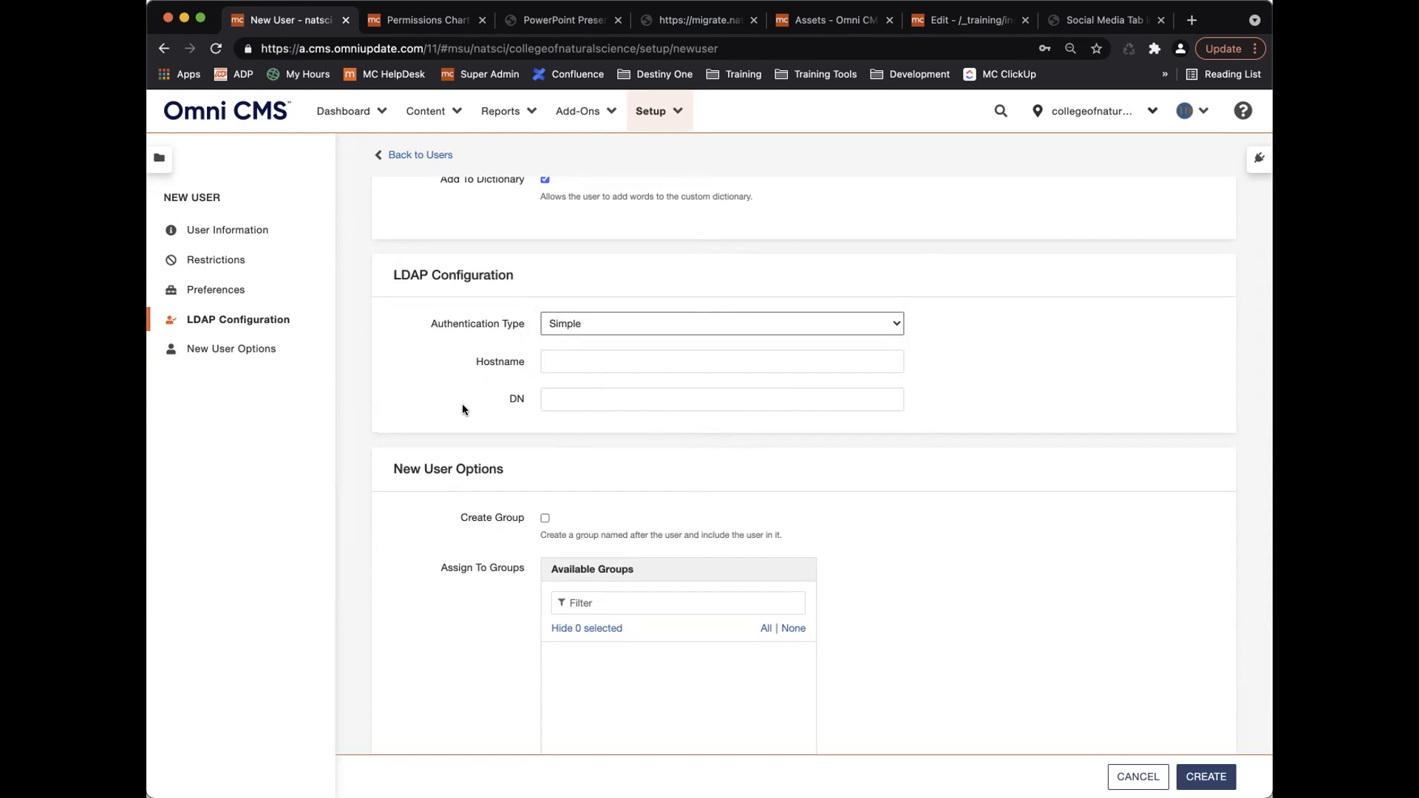
scroll(473, 379, "up", 3)
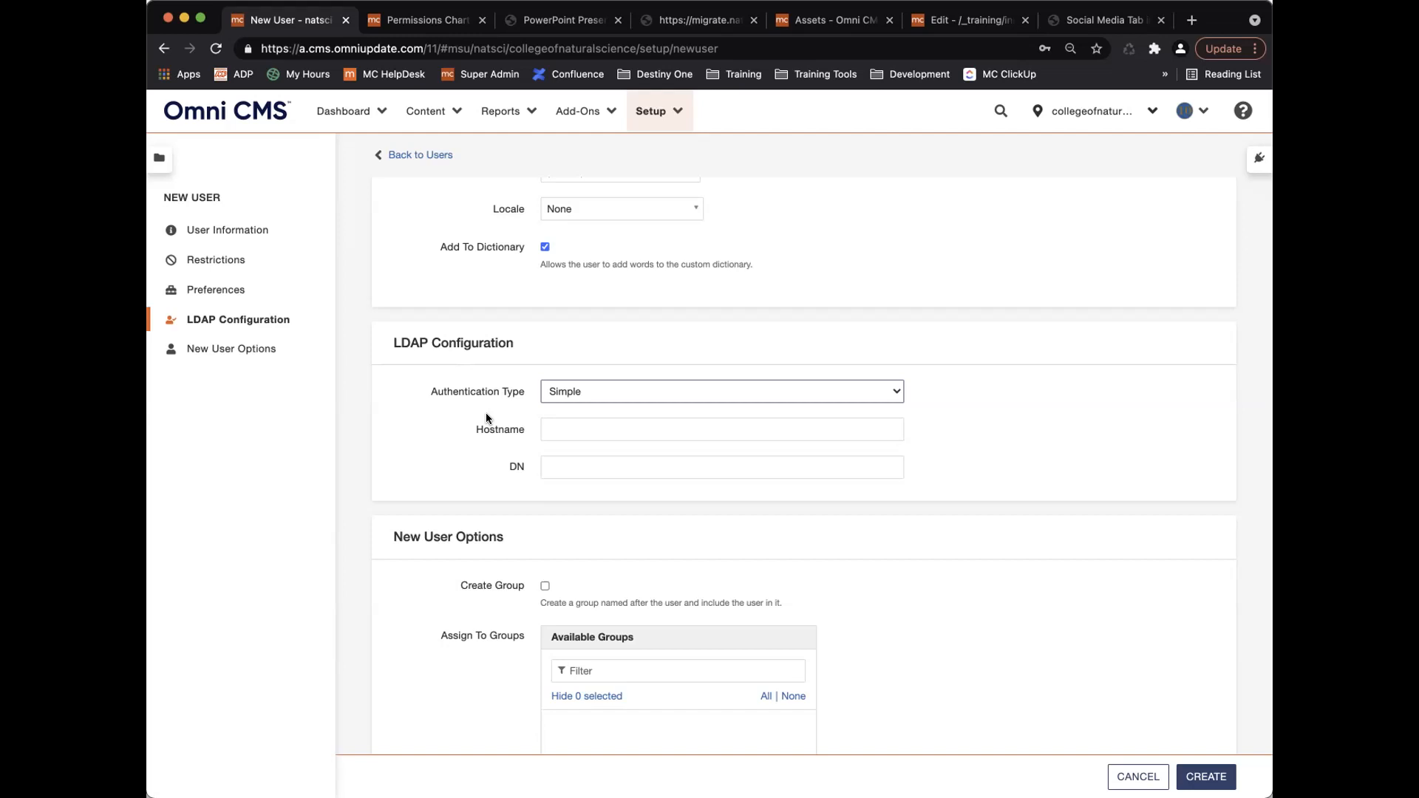
scroll(486, 418, "down", 5)
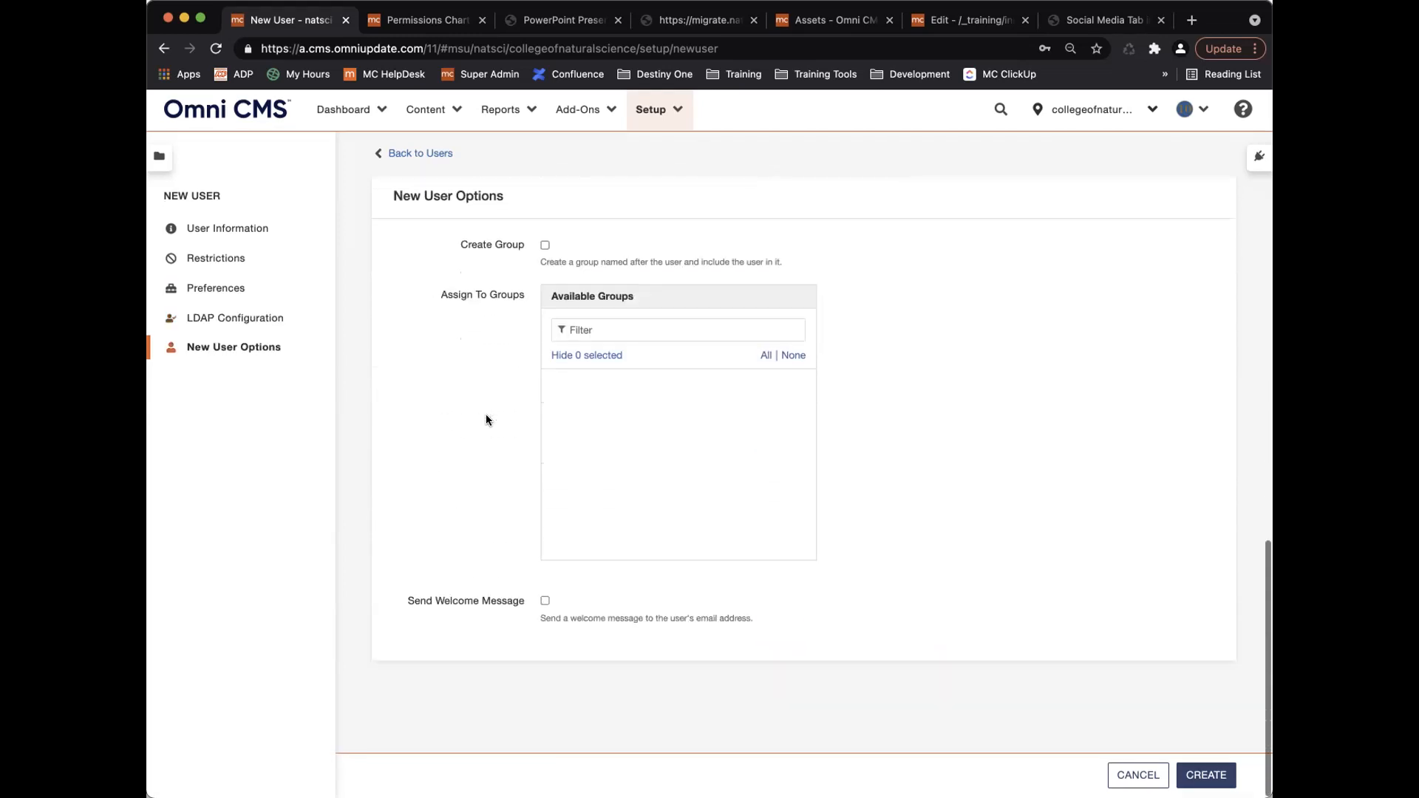
scroll(486, 418, "up", 4)
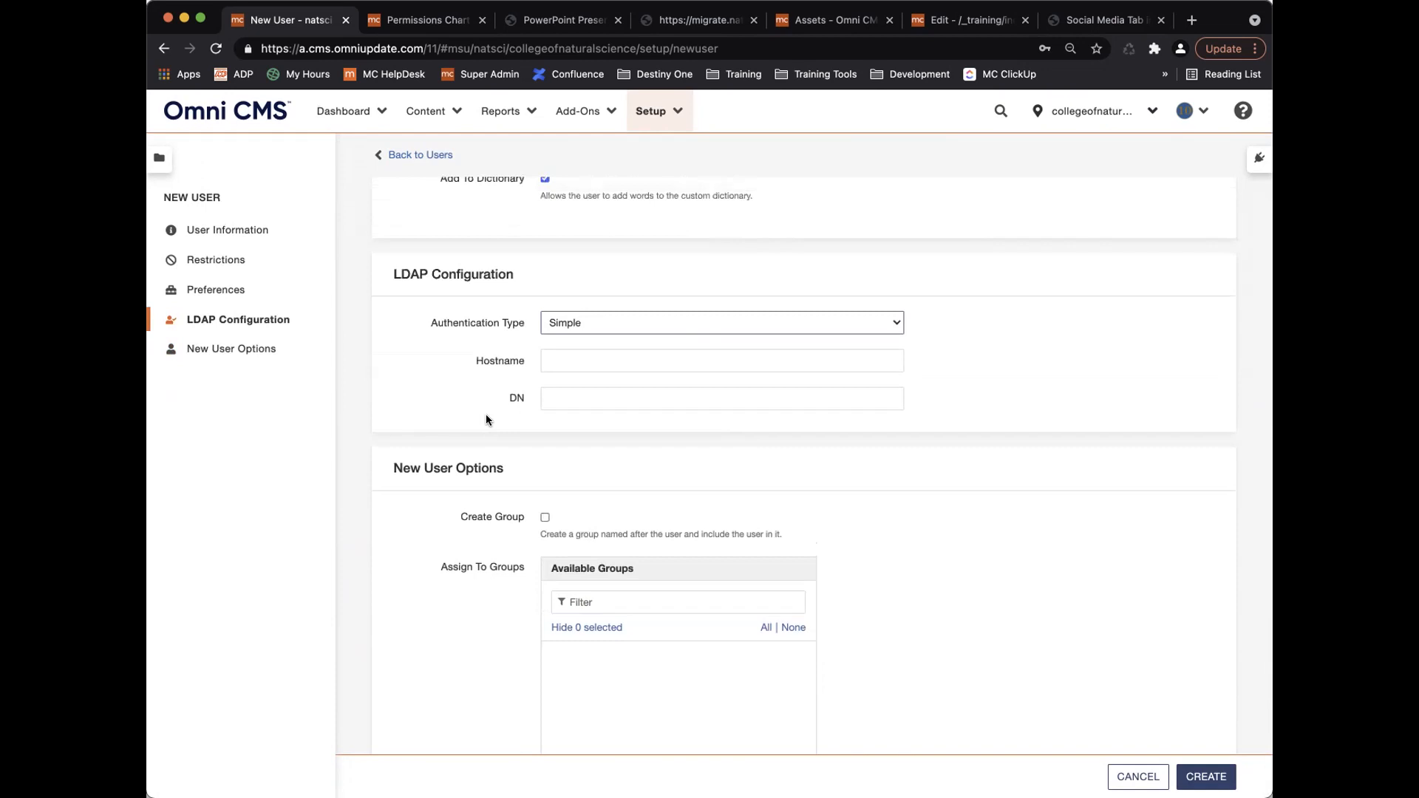
scroll(486, 419, "down", 5)
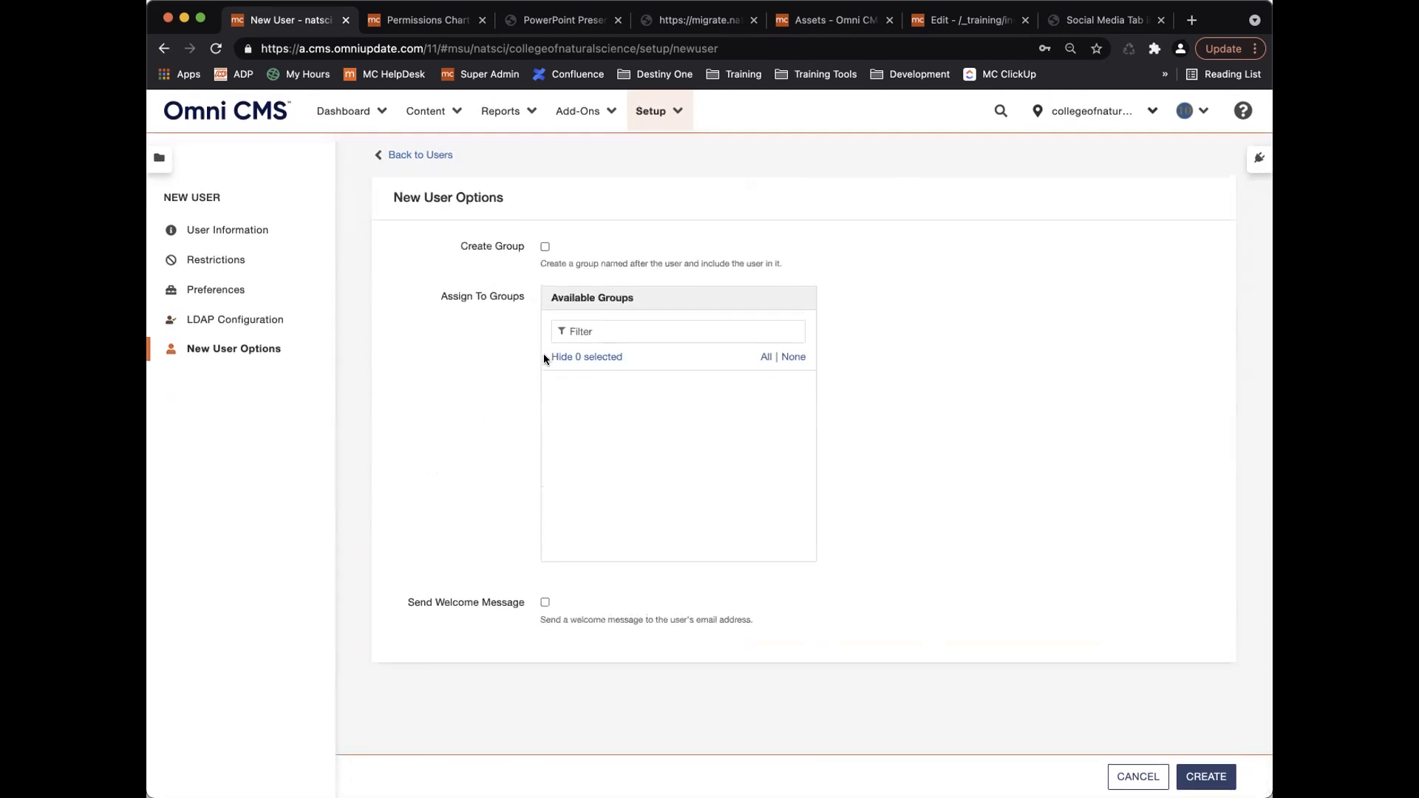
left_click(544, 603)
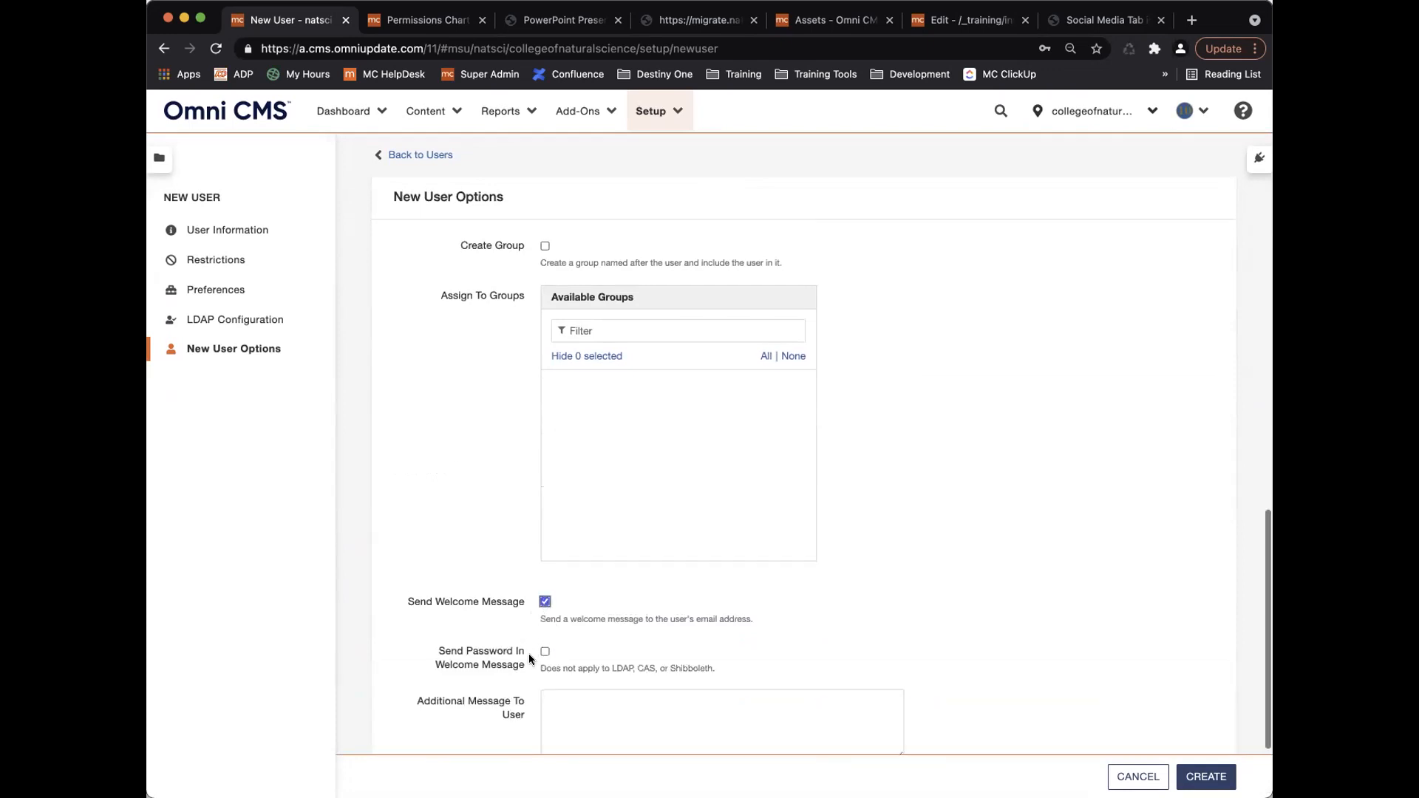
scroll(529, 653, "down", 3)
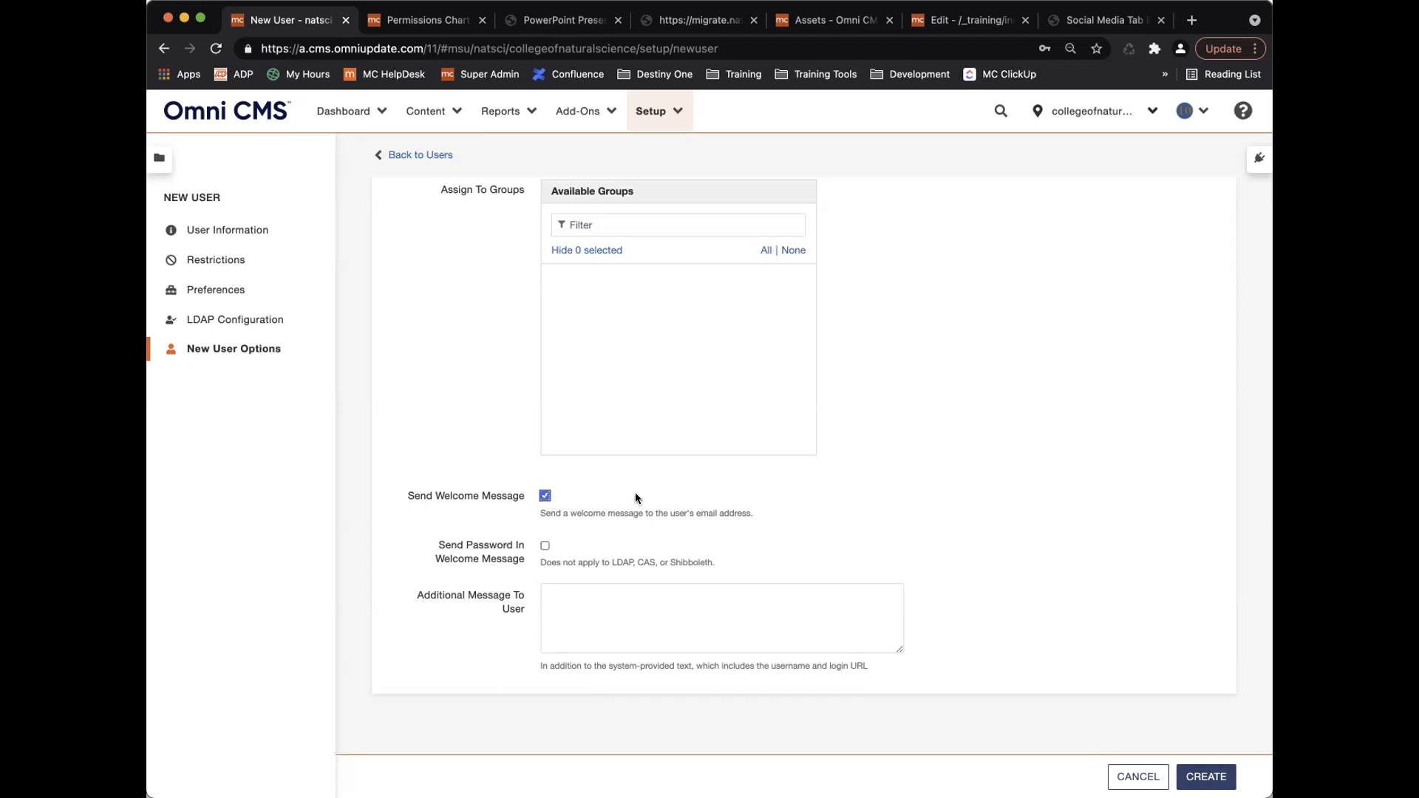
scroll(635, 492, "up", 2)
scroll(636, 492, "down", 2)
scroll(635, 491, "up", 3)
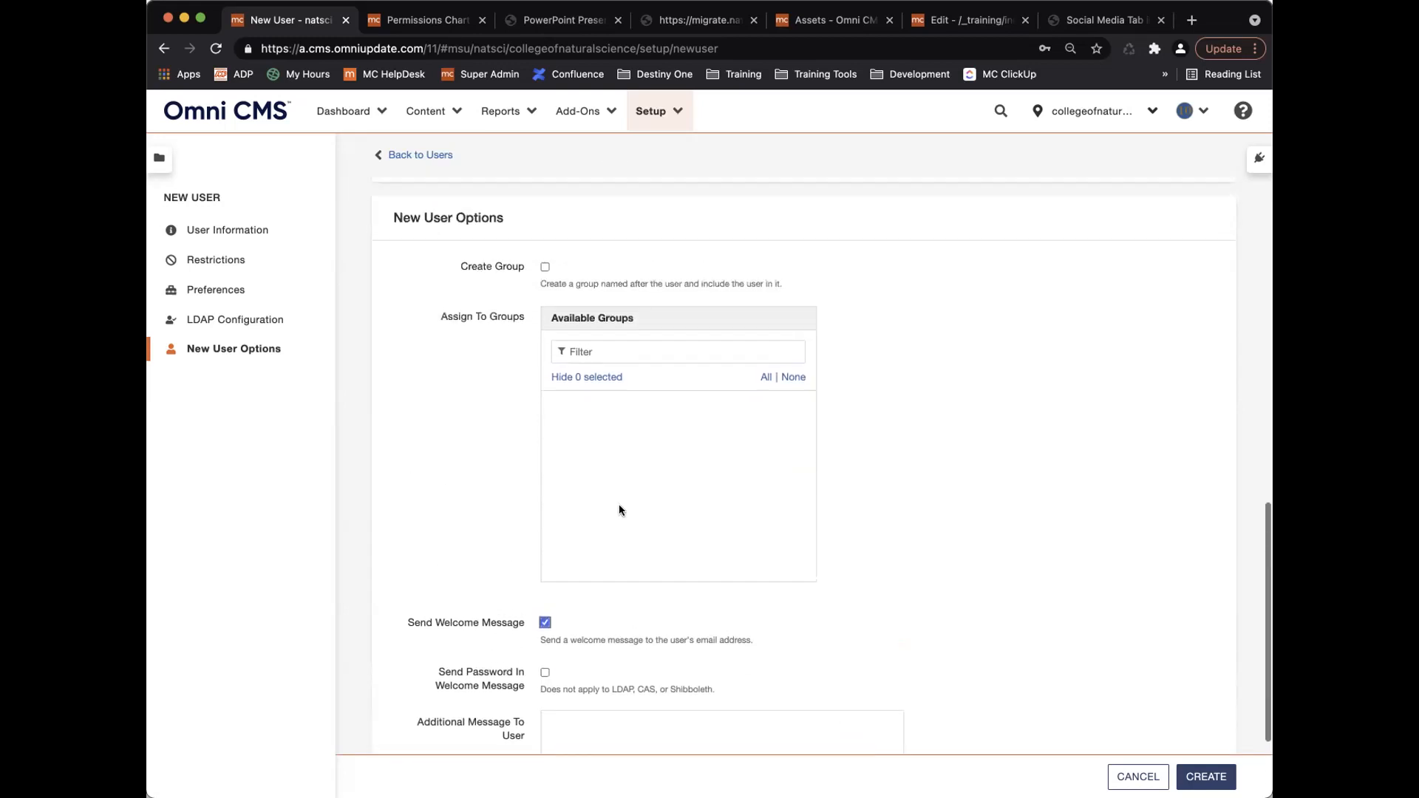
left_click(544, 622)
scroll(606, 525, "up", 8)
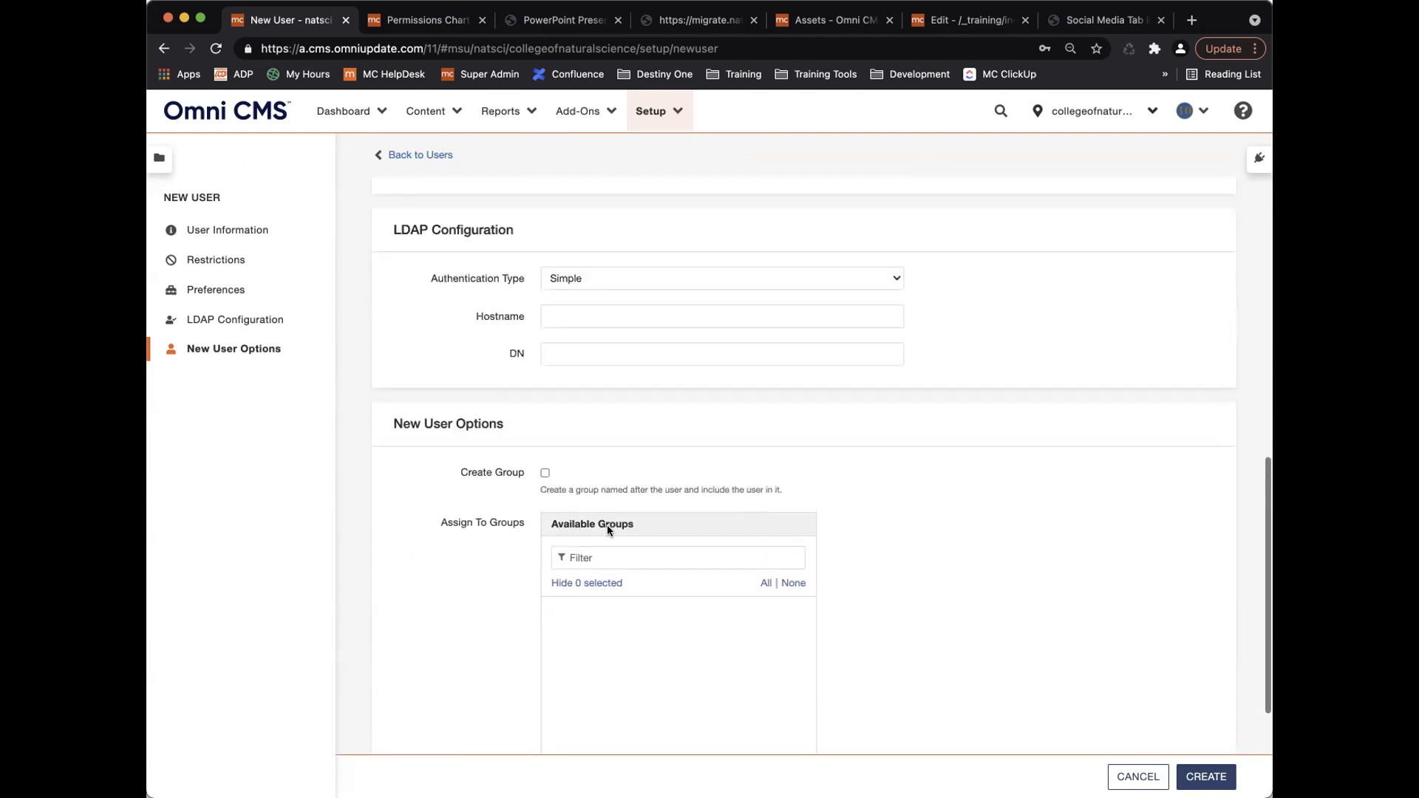
scroll(608, 525, "up", 15)
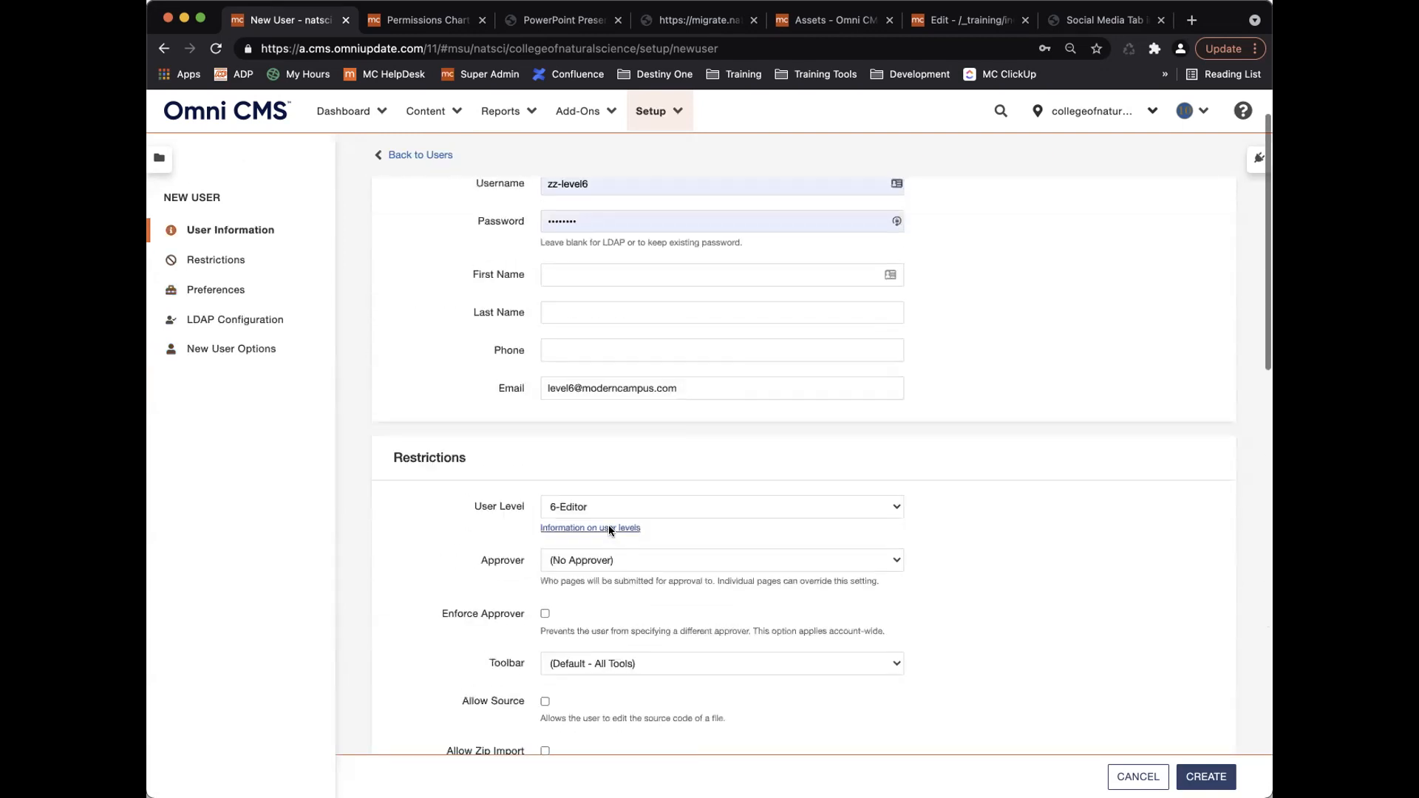
scroll(636, 577, "down", 8)
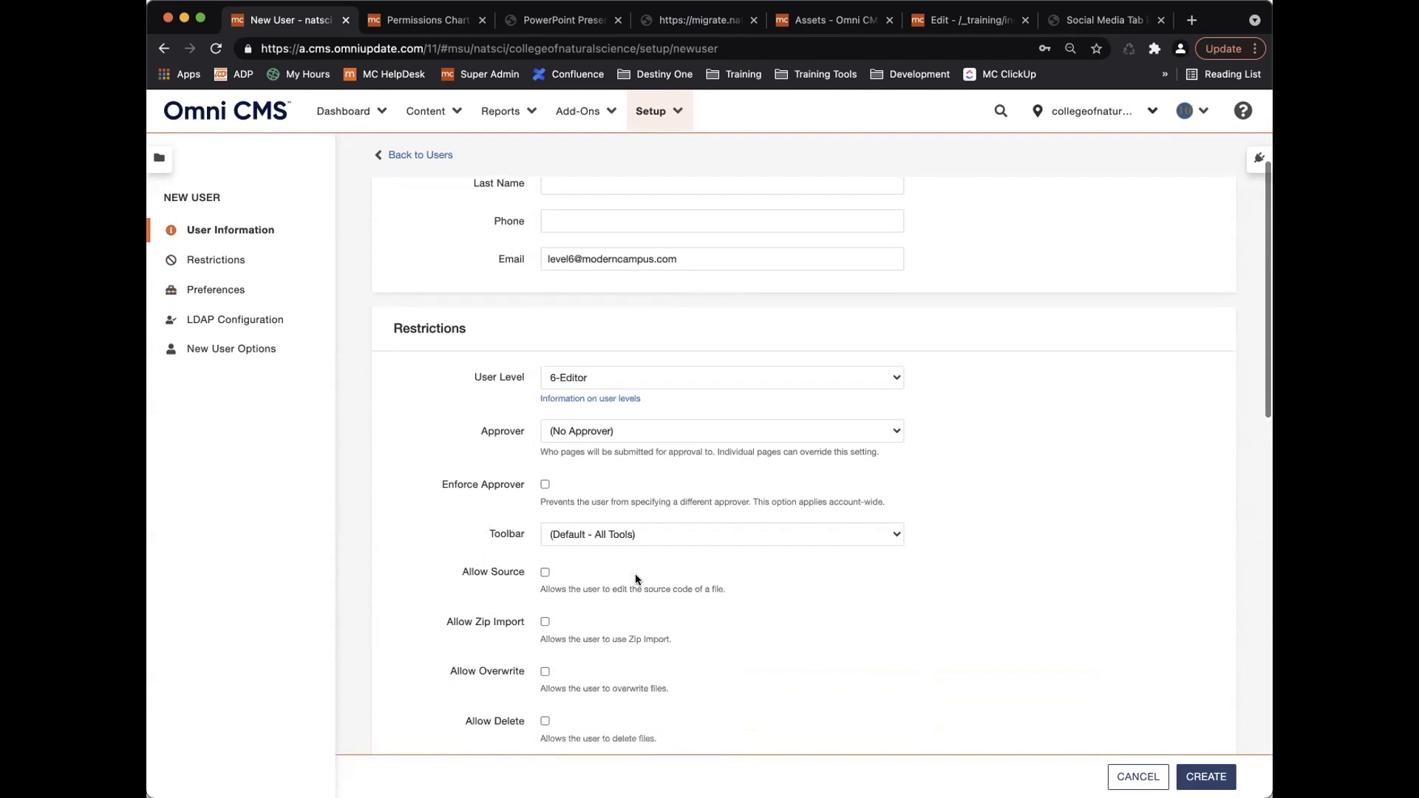
scroll(635, 579, "down", 3)
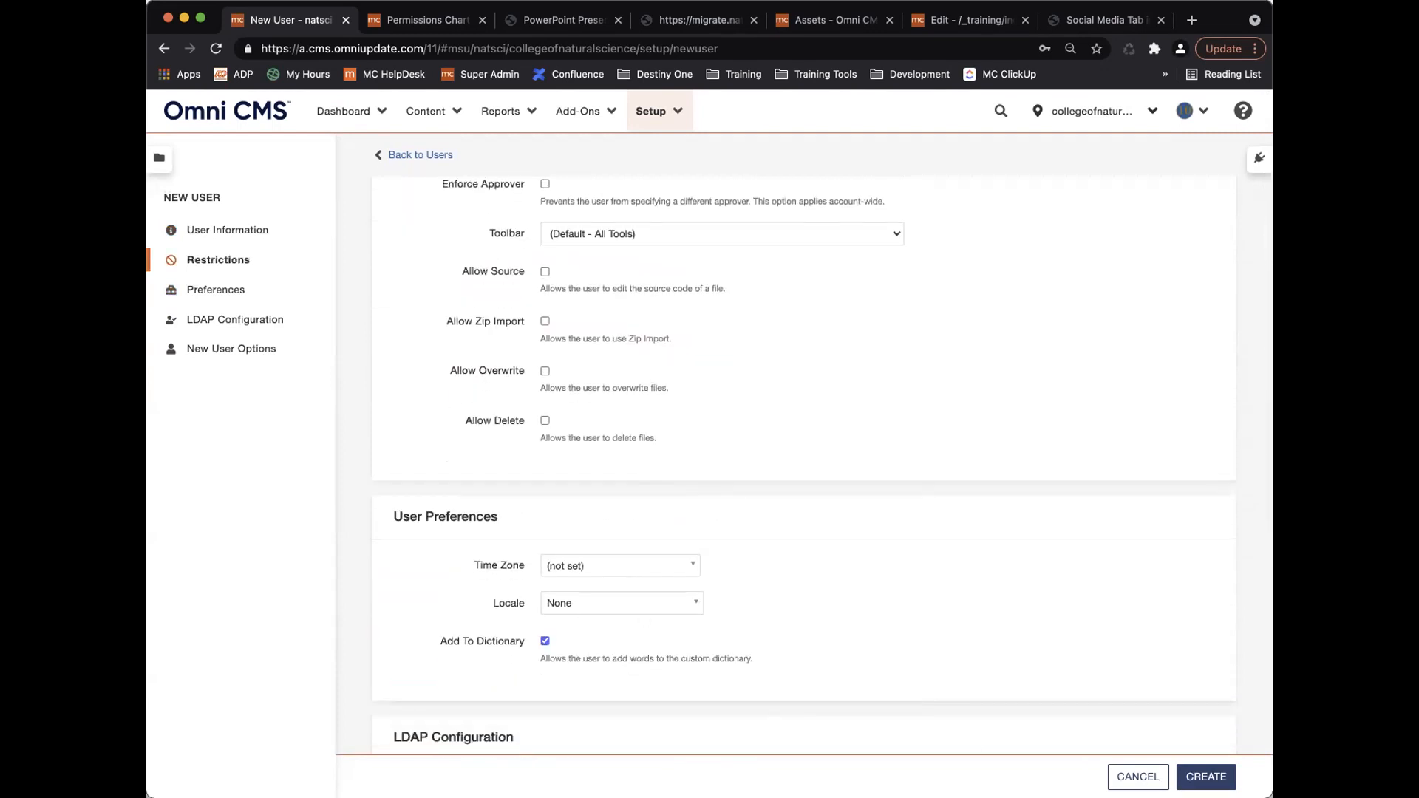
Create the level-6 editor user and begin another new user.
left_click(1206, 777)
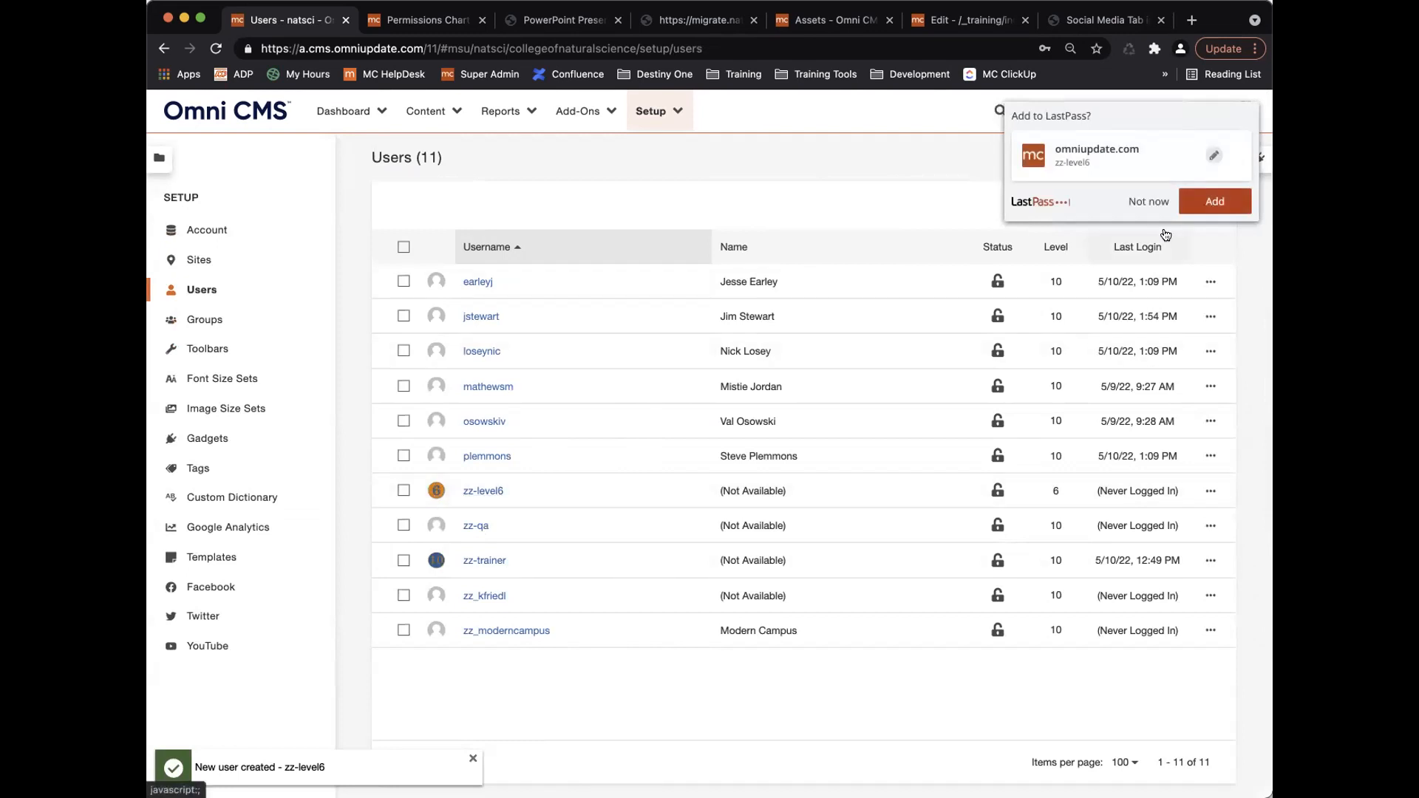
left_click(1146, 202)
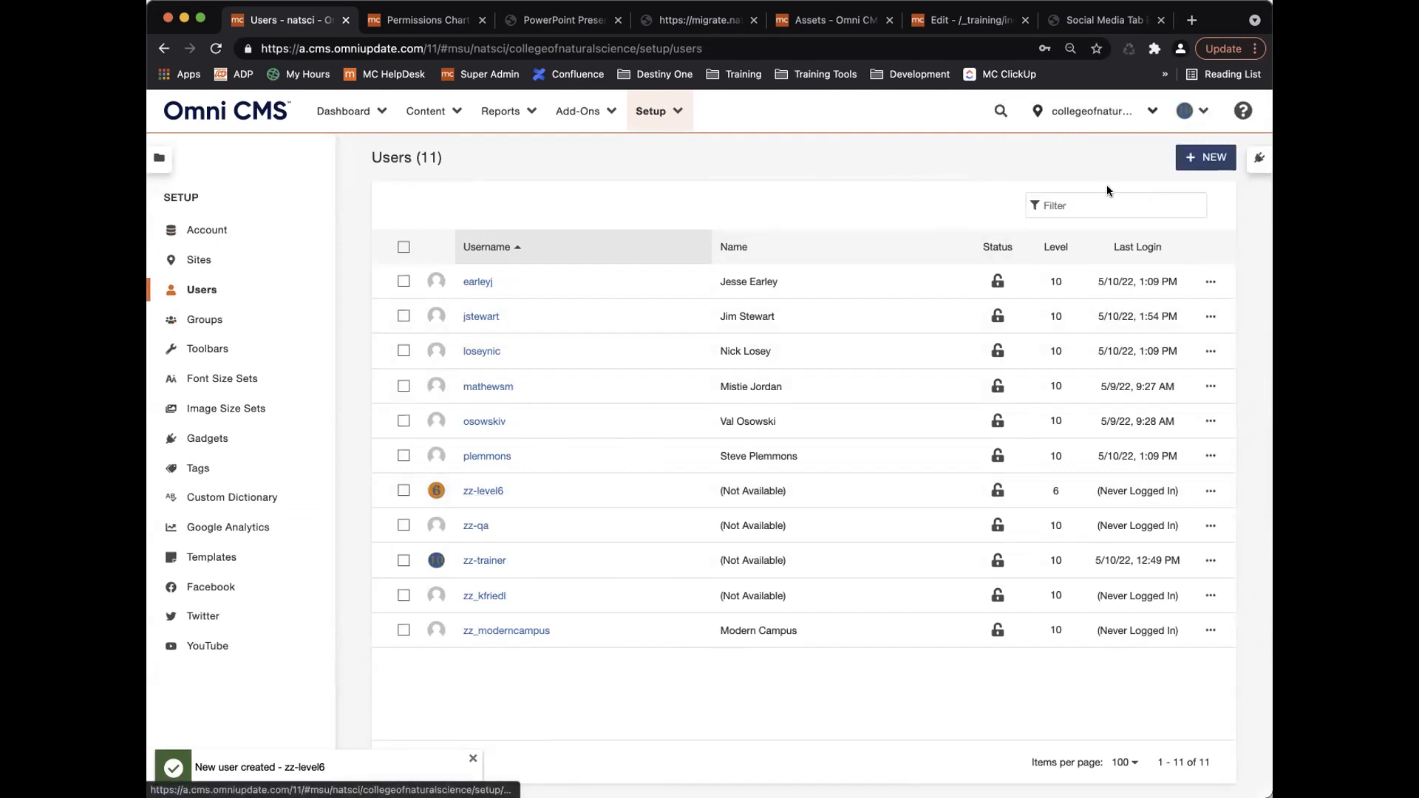
left_click(1199, 159)
Change the username's trailing 6 to 8 and enter the new user's e-mail address.
left_click(605, 244)
key("BackSpace")
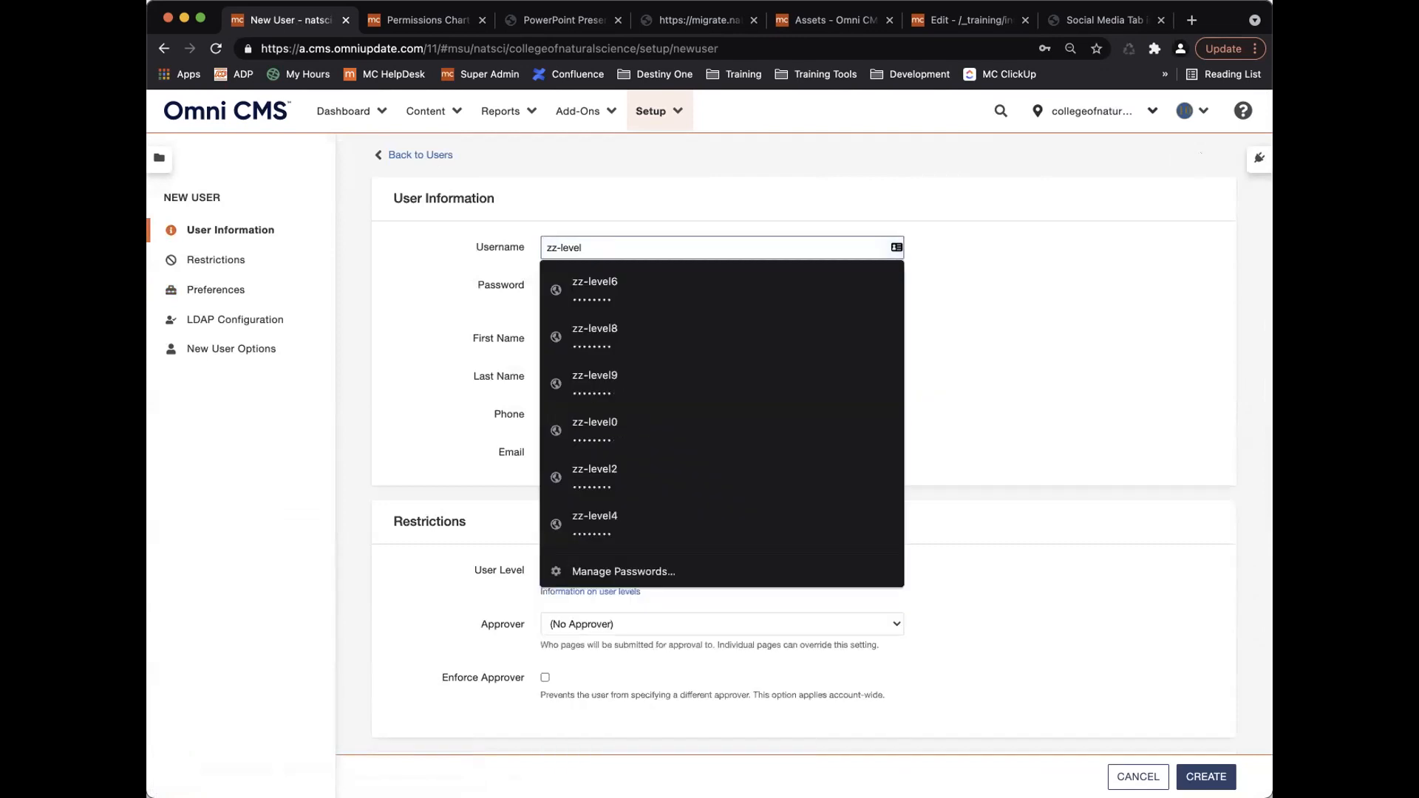
type("8")
left_click(1132, 428)
scroll(710, 485, "down", 3)
scroll(628, 467, "up", 2)
left_click(578, 373)
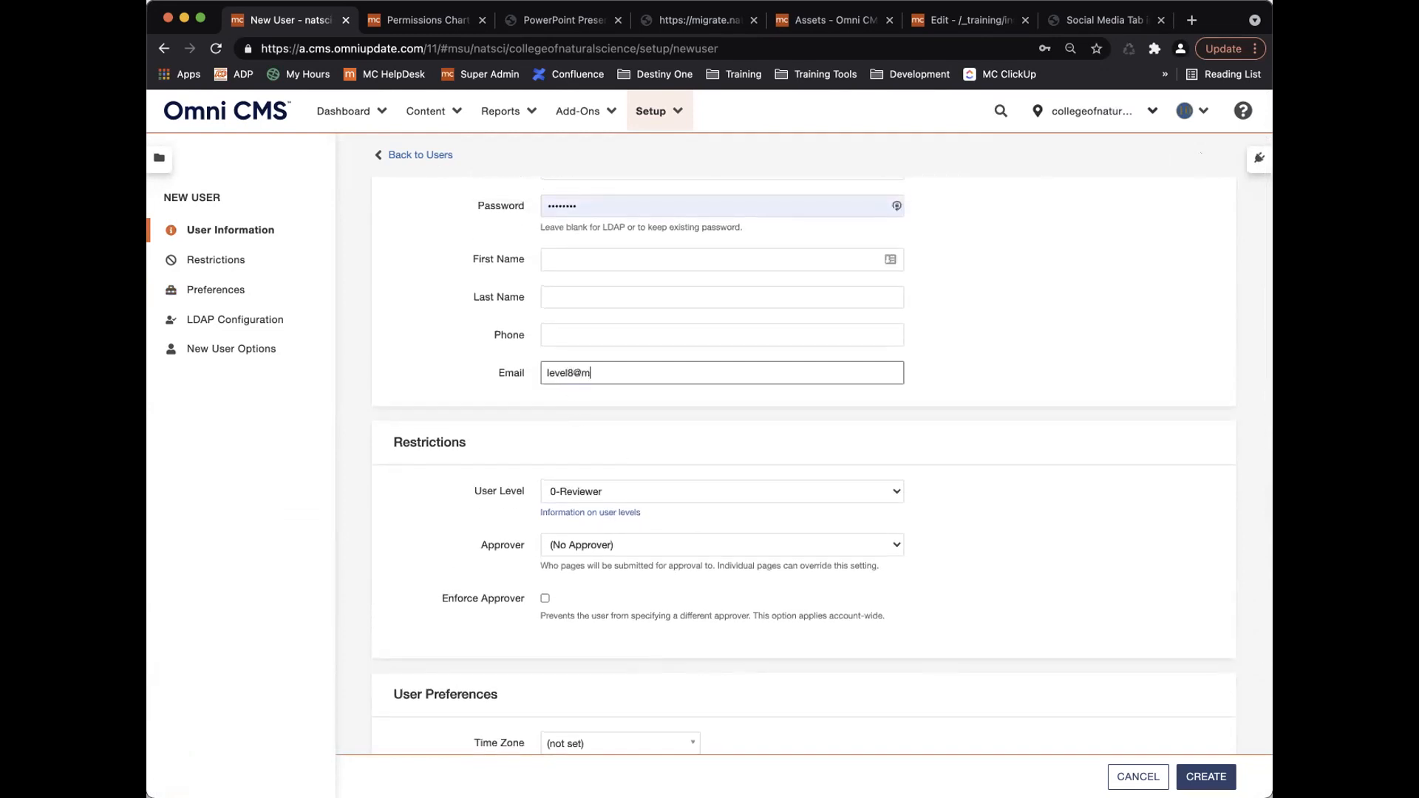
Set the user level to 8-Designer and create the account.
left_click(676, 492)
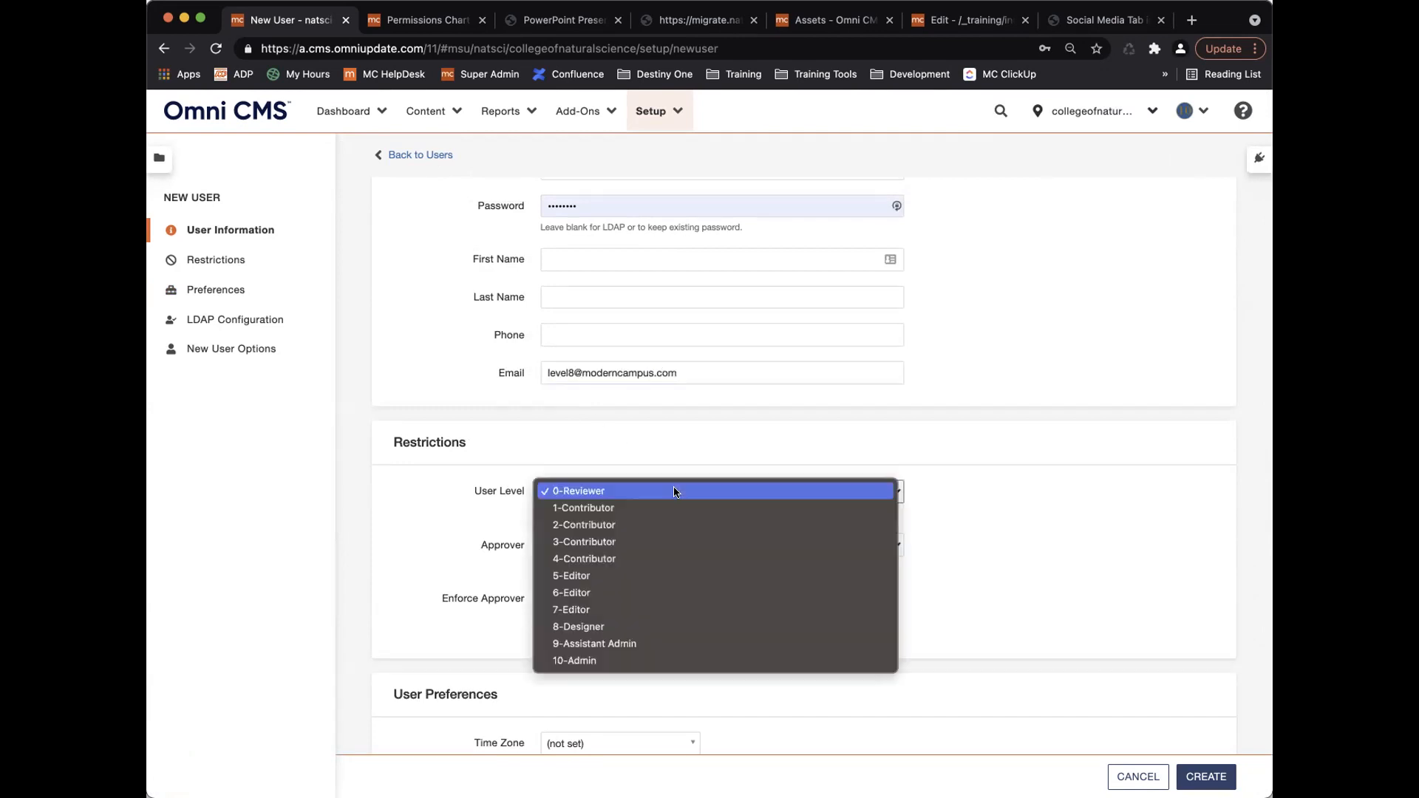
left_click(656, 626)
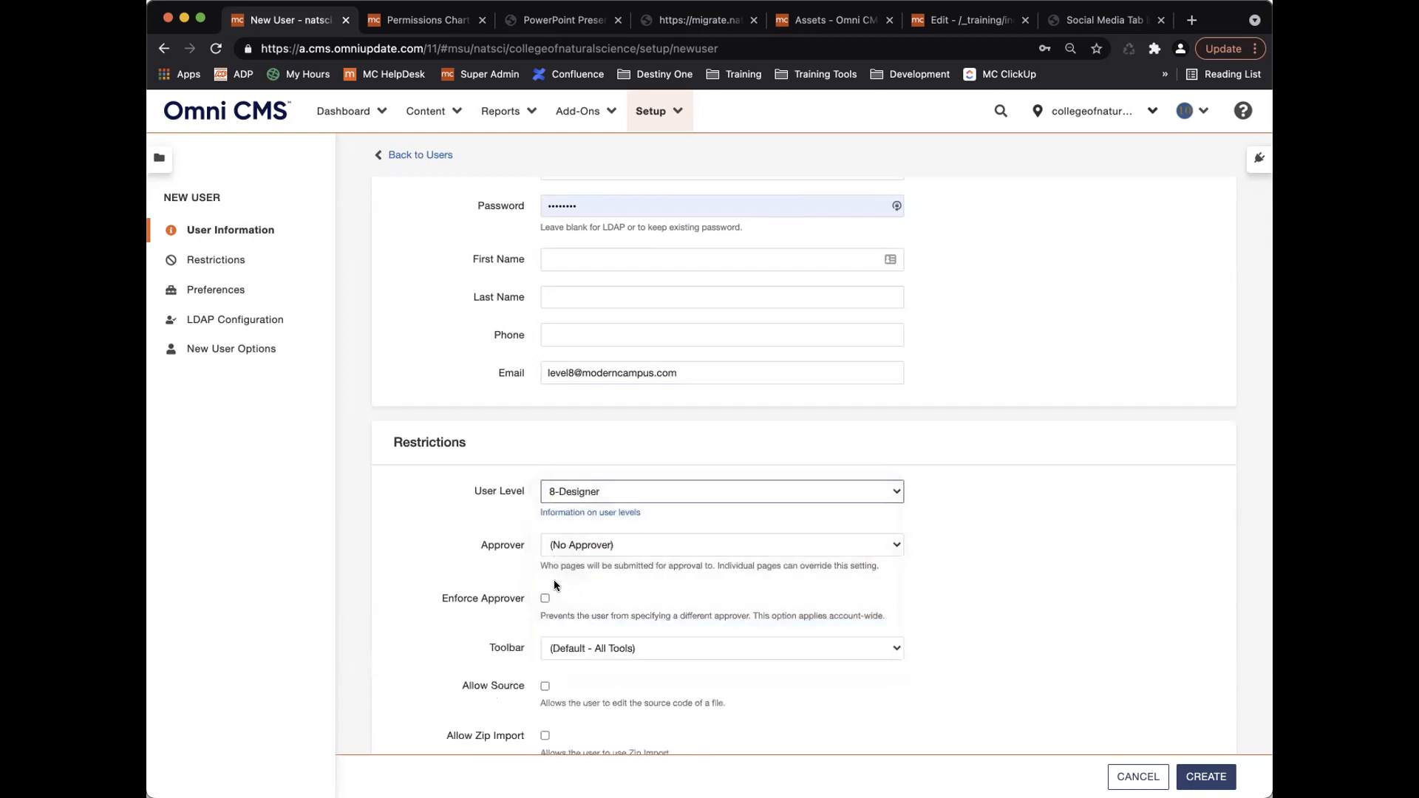
scroll(553, 580, "down", 5)
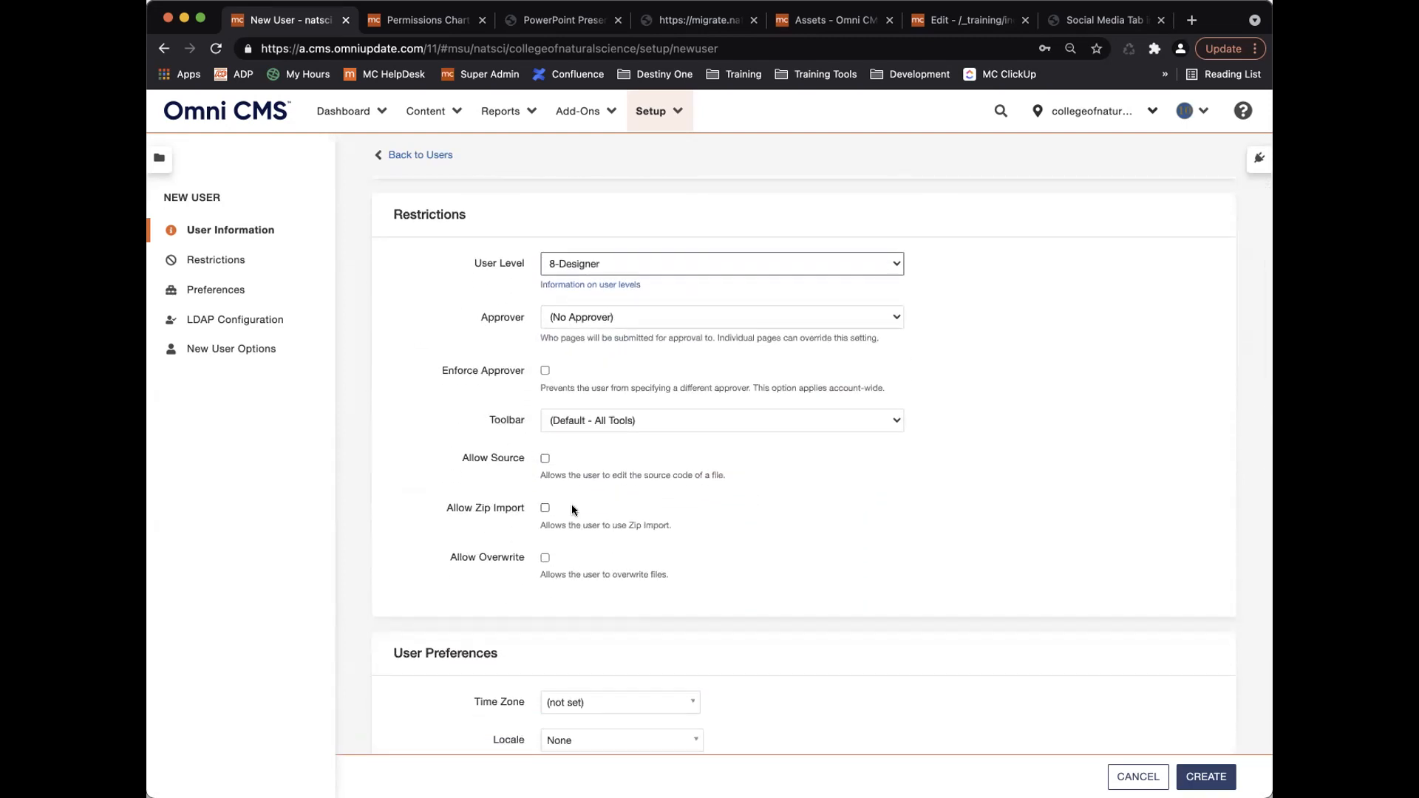
scroll(585, 607, "down", 3)
scroll(585, 607, "down", 3)
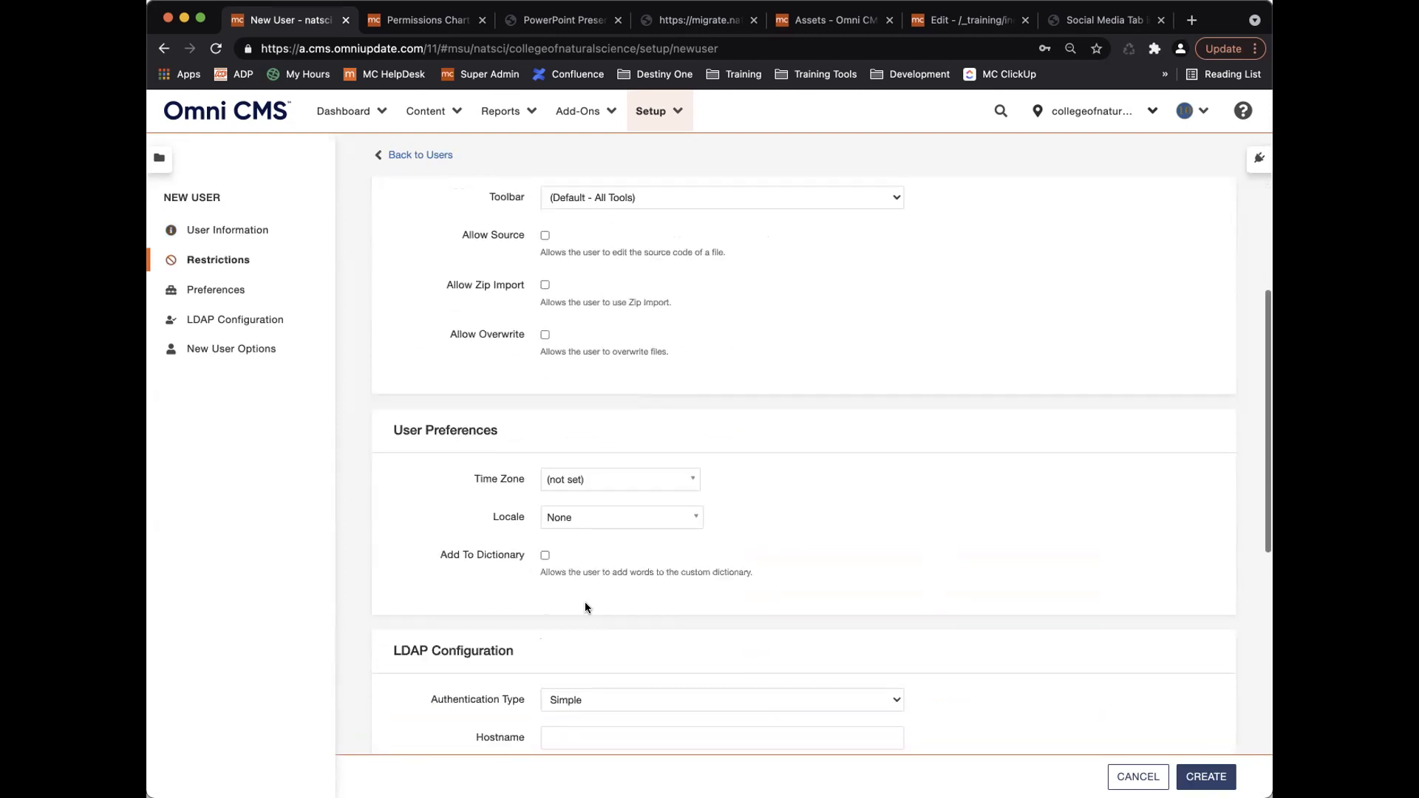
left_click(1206, 776)
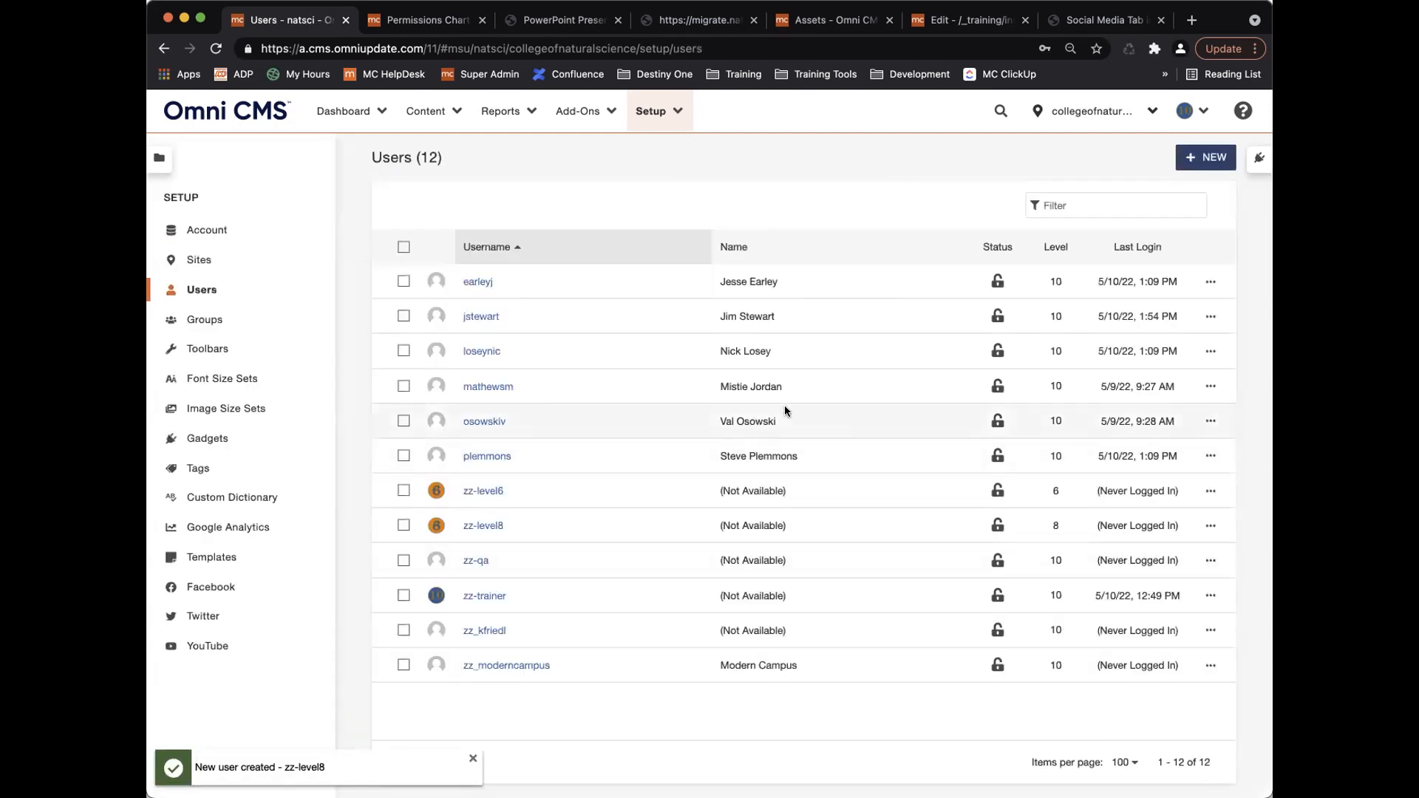
Start a new user and change the username's ending to 'trainer2'.
left_click(1208, 157)
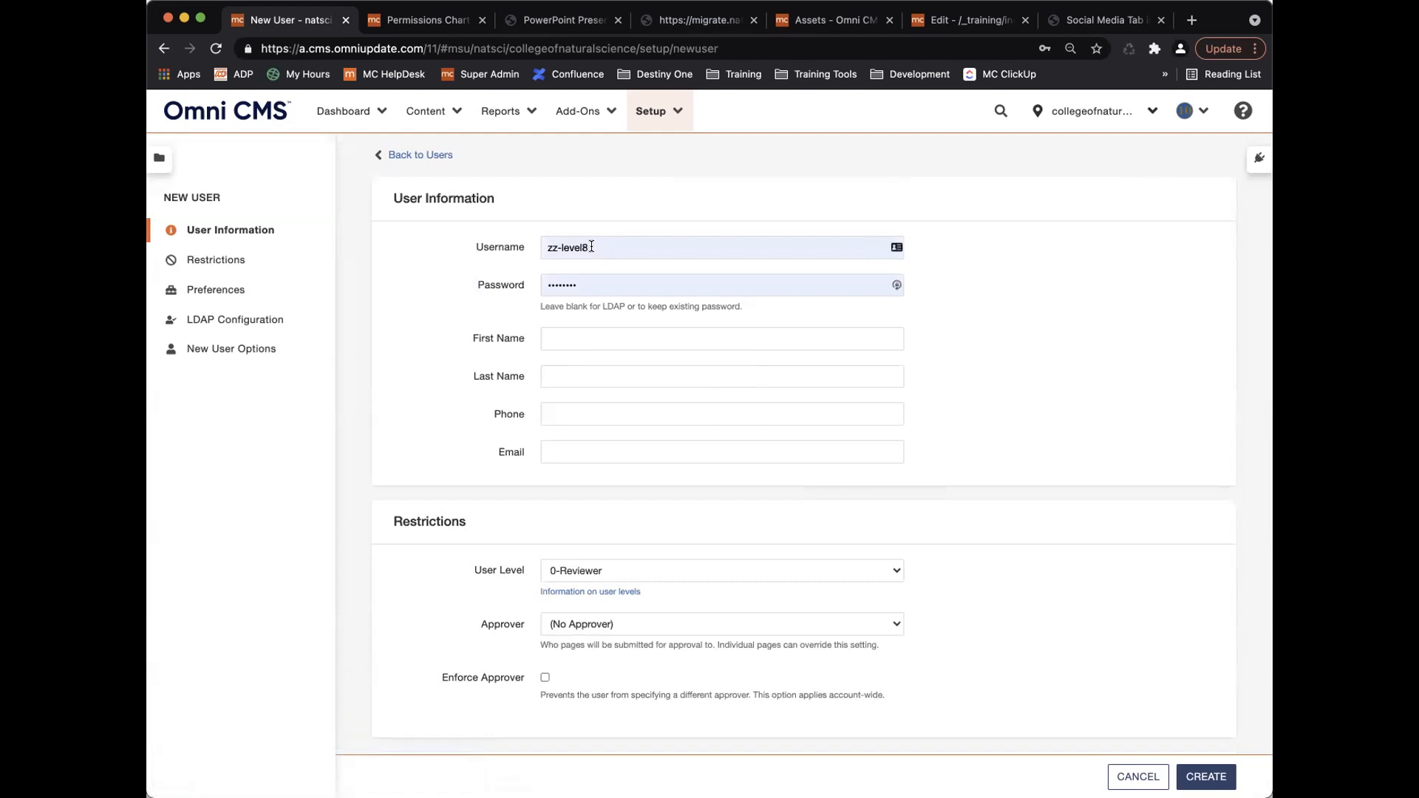
left_click(591, 247)
left_click_drag(561, 246, 602, 245)
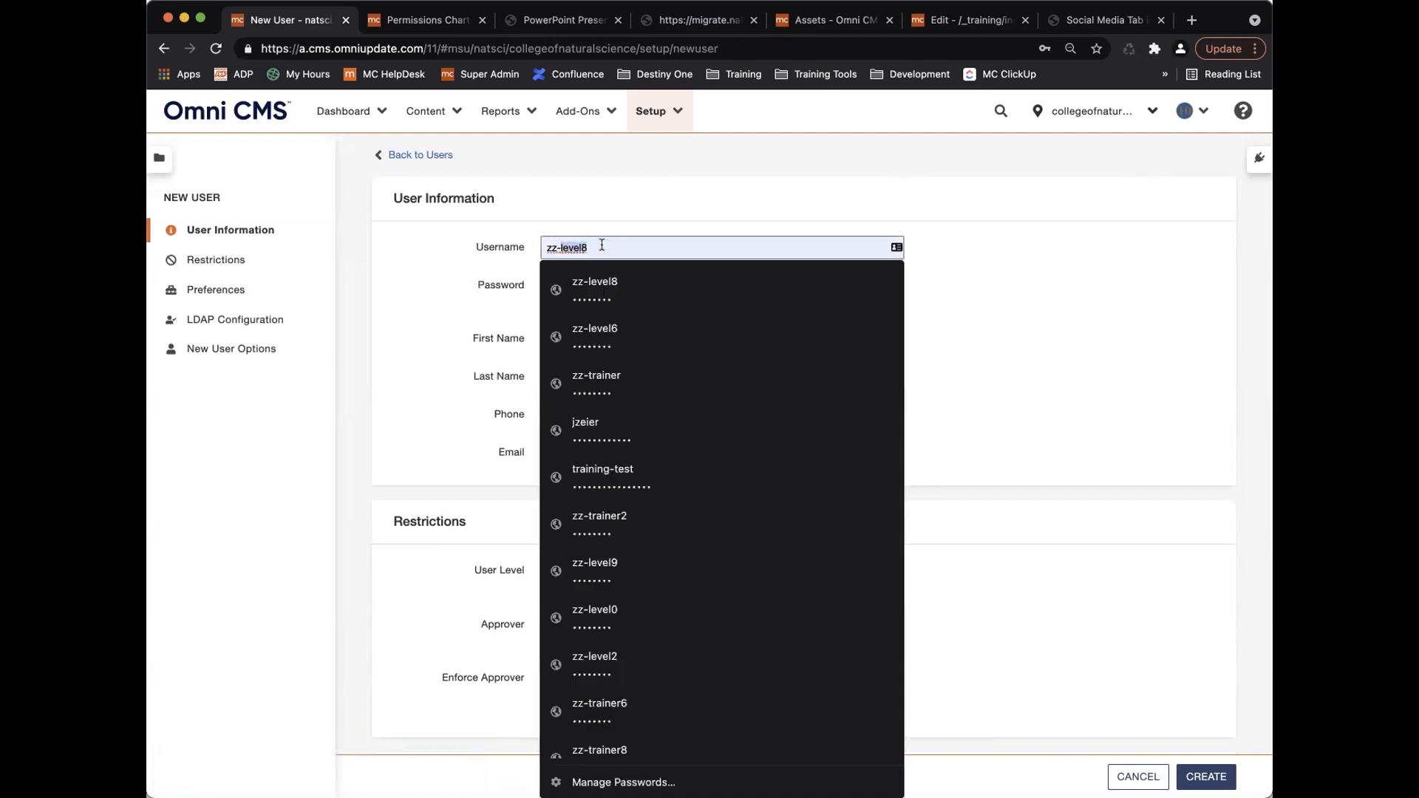
type("training")
key("BackSpace")
key("BackSpace")
key("BackSpace")
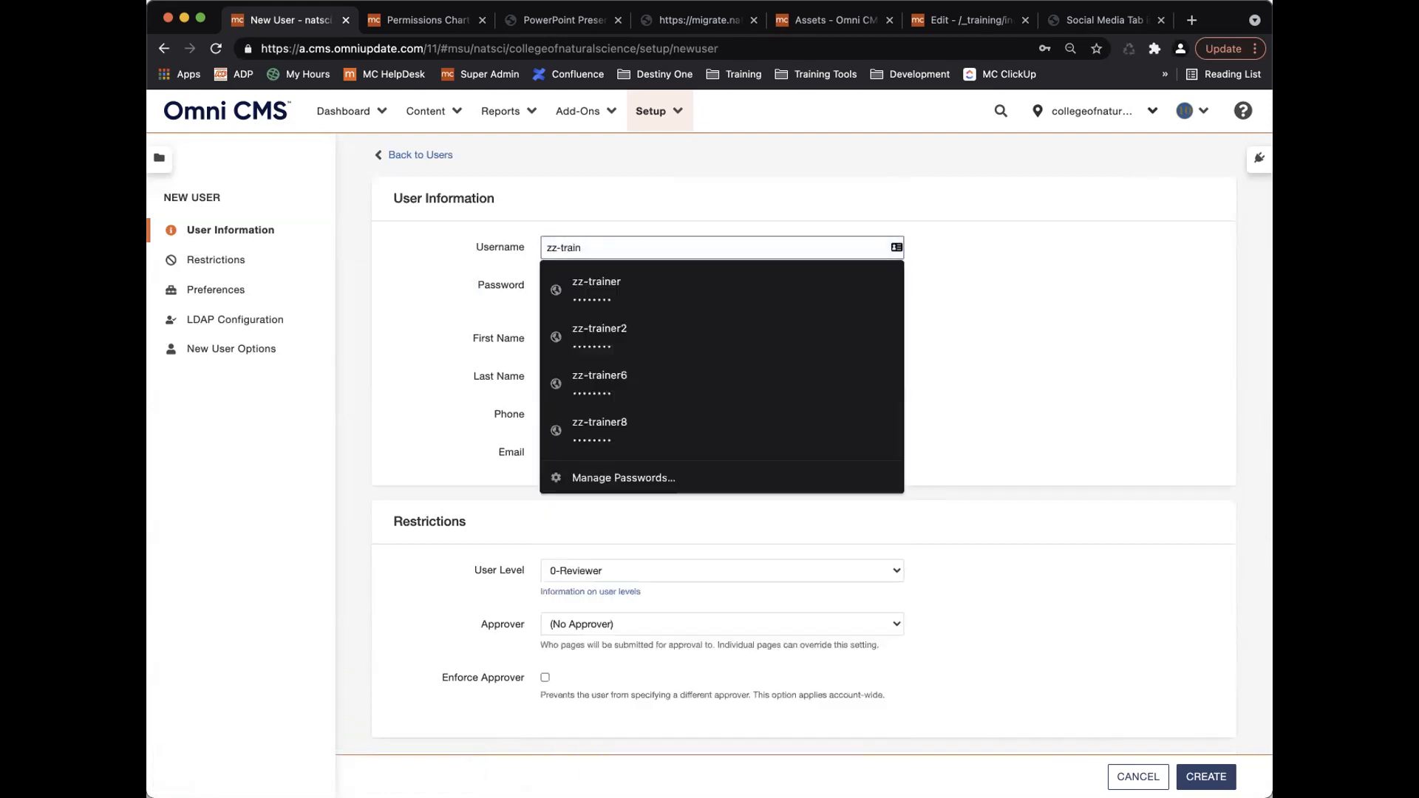
type("er2")
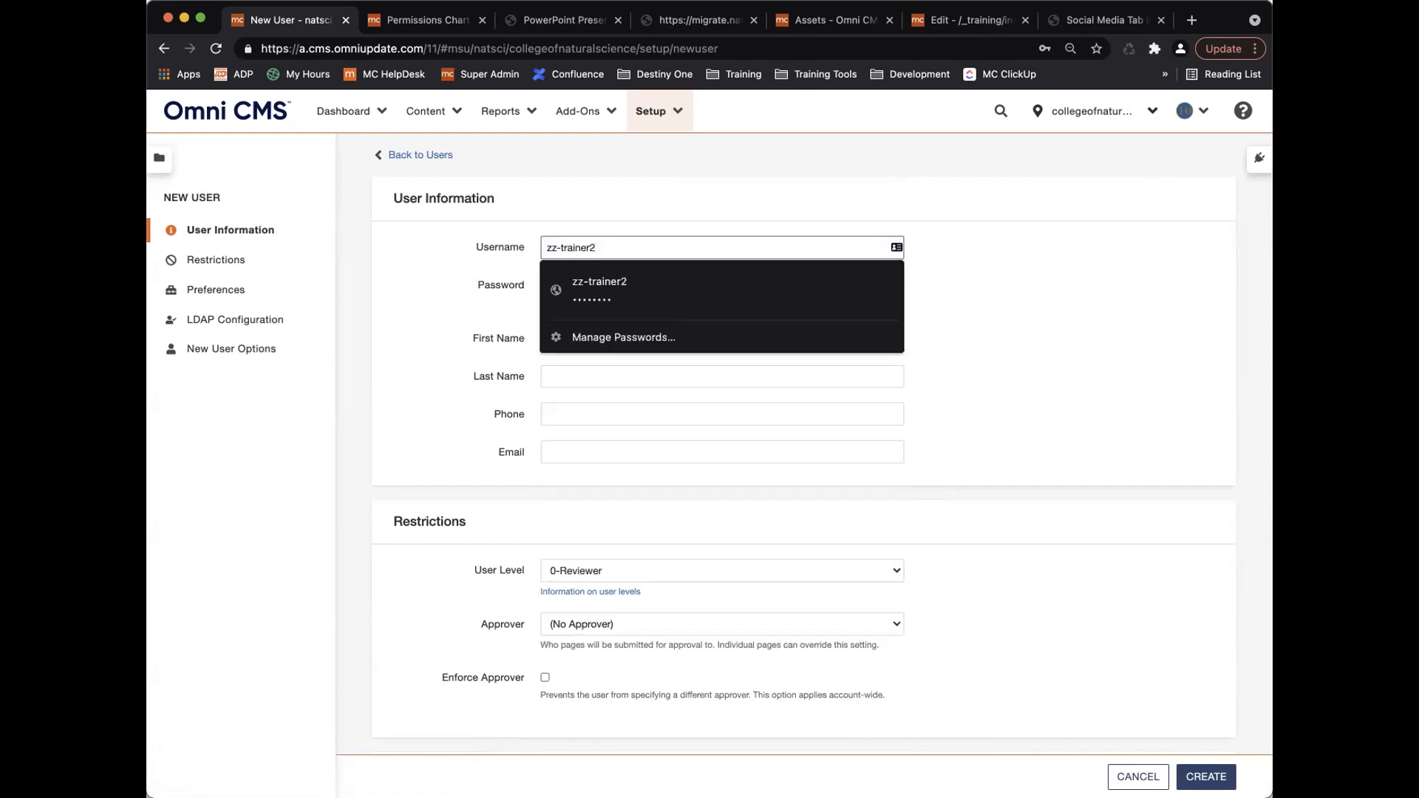
key("Tab")
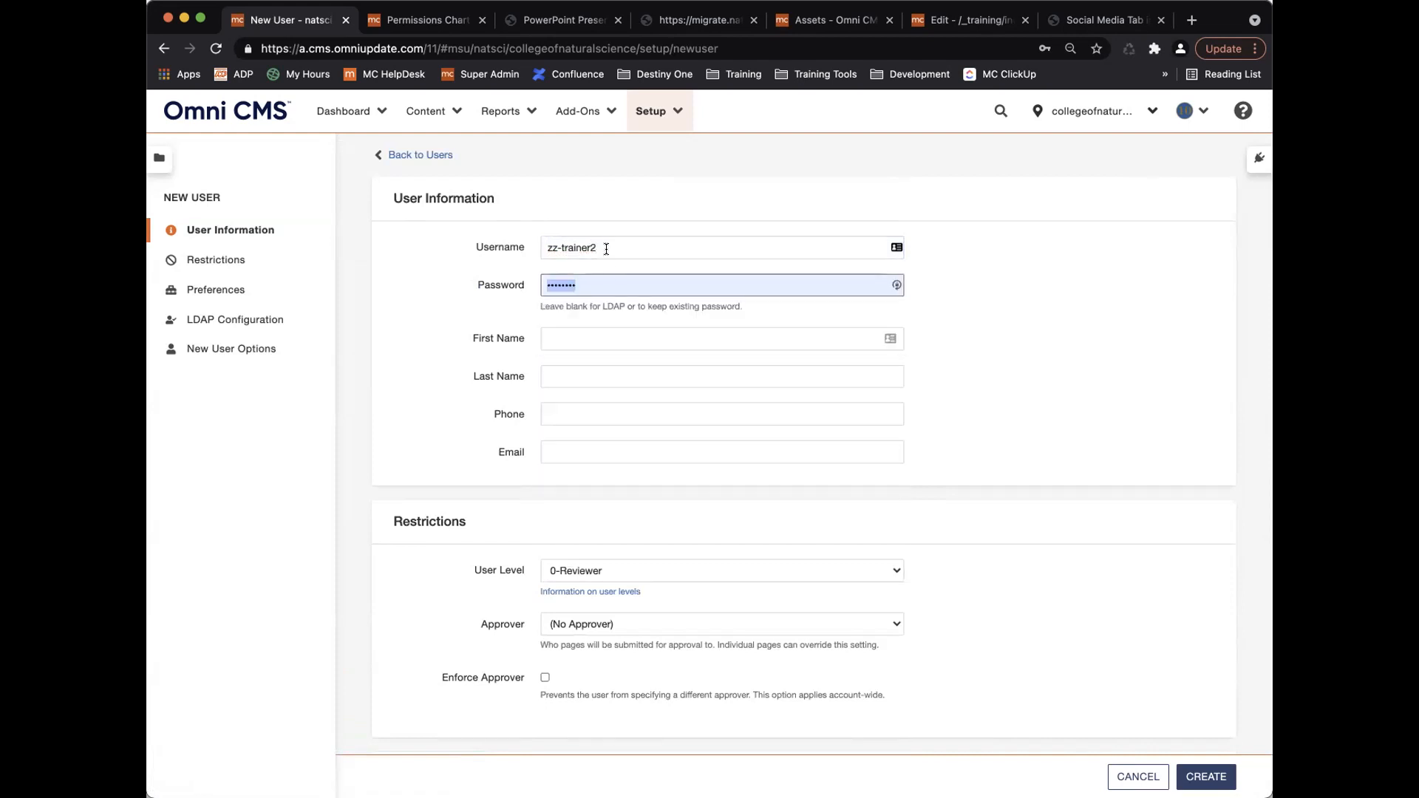
Enter the user's e-mail address, set the level to 10-Admin, and create the user.
left_click(585, 453)
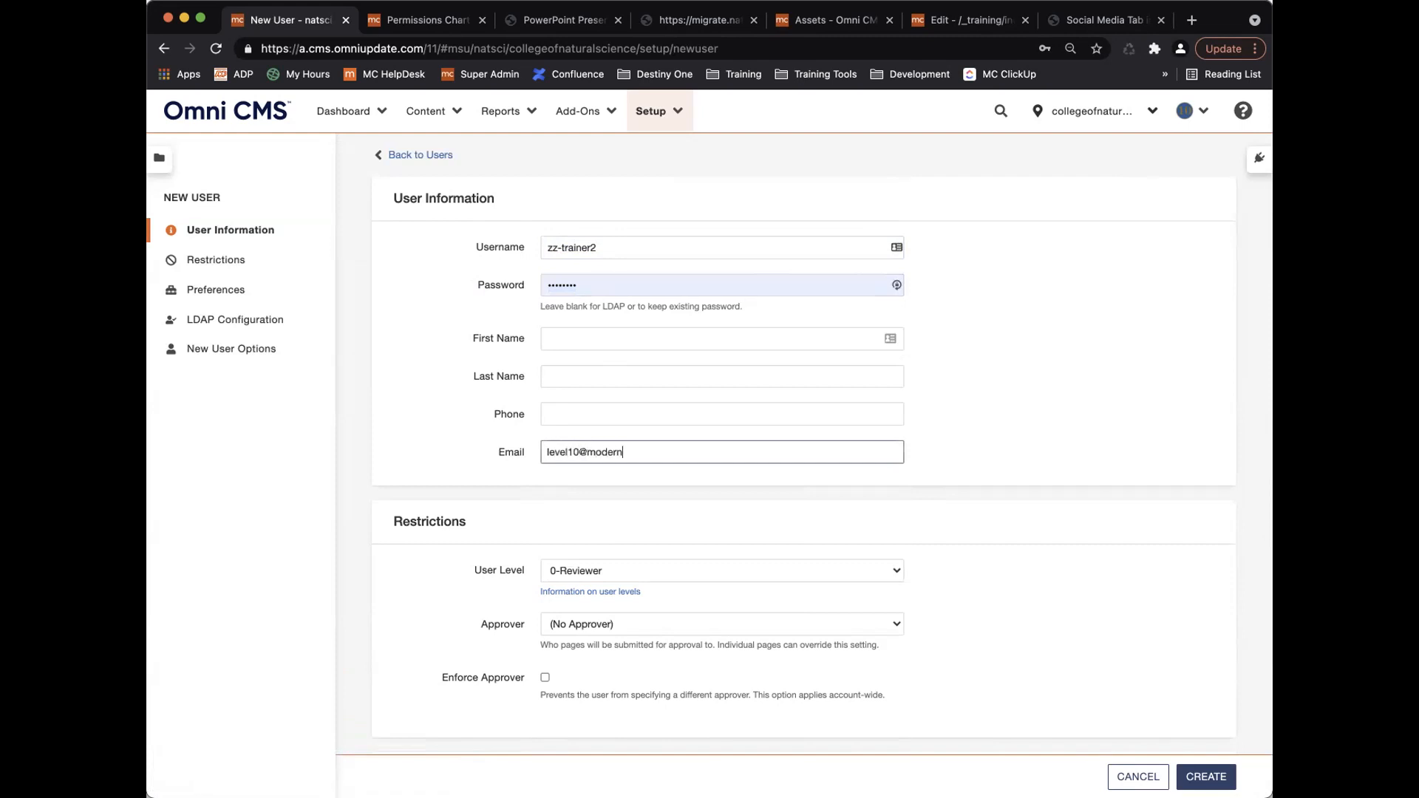
left_click(707, 568)
left_click(739, 738)
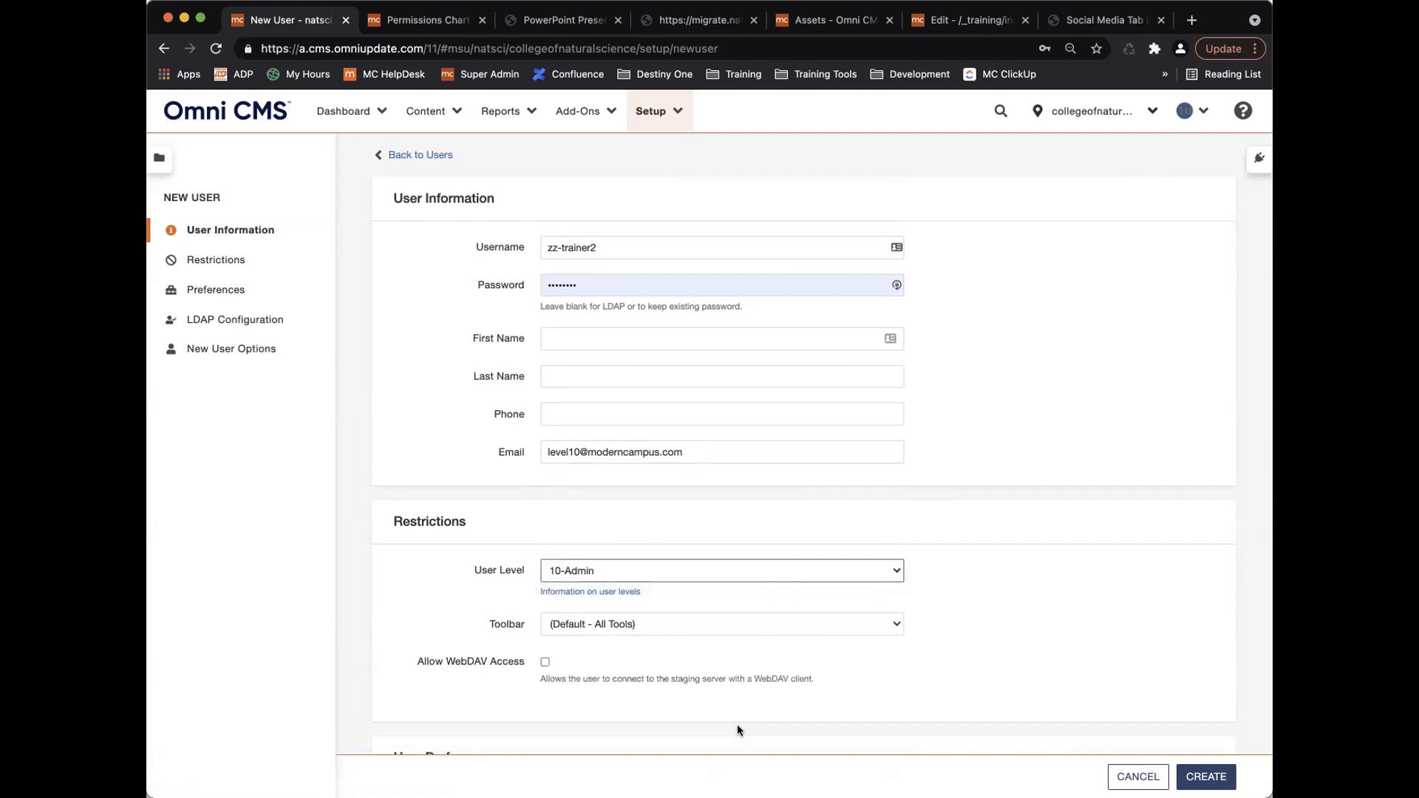
scroll(707, 663, "down", 10)
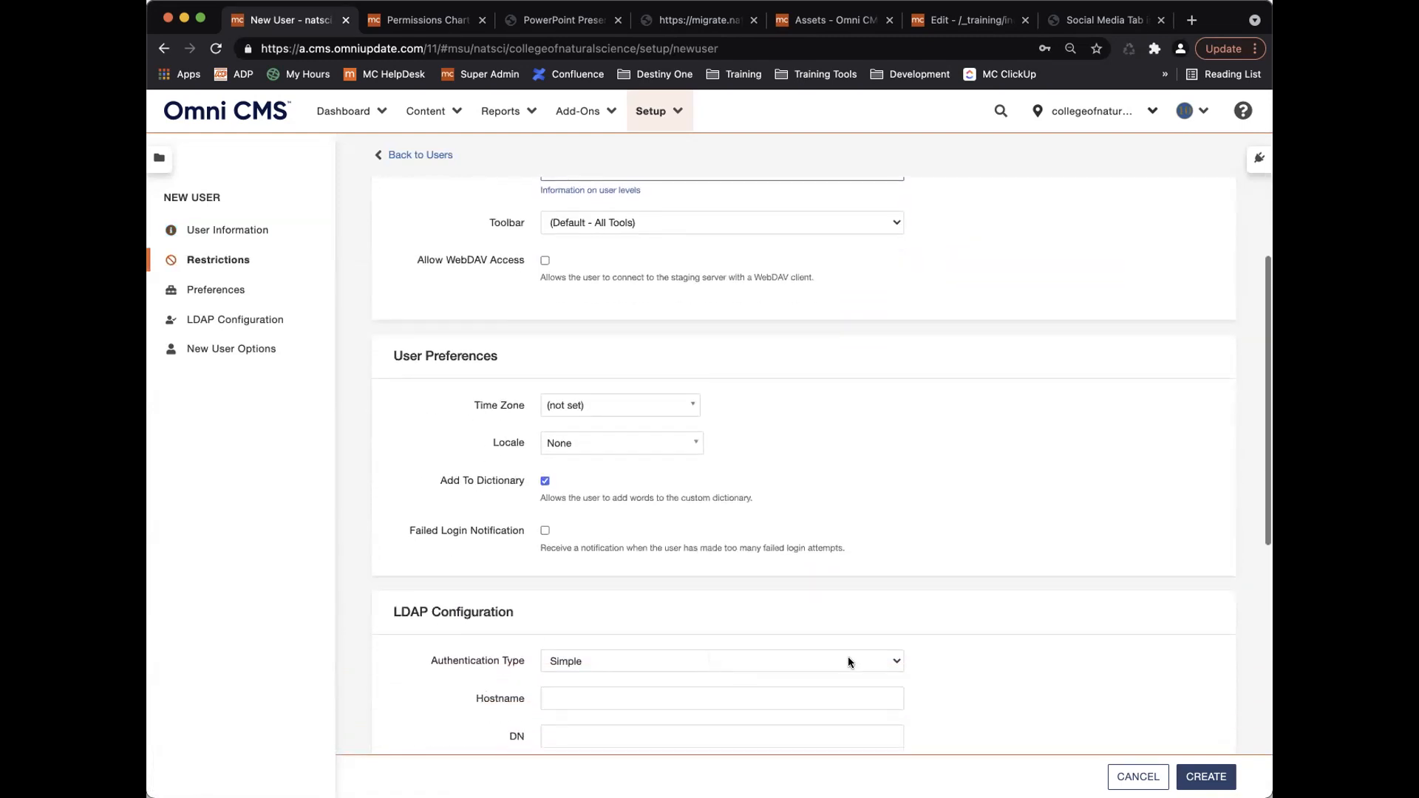
left_click(1206, 777)
Sort the Users list by level, reverse that order, then sort by username again.
scroll(795, 618, "down", 1)
scroll(790, 621, "up", 1)
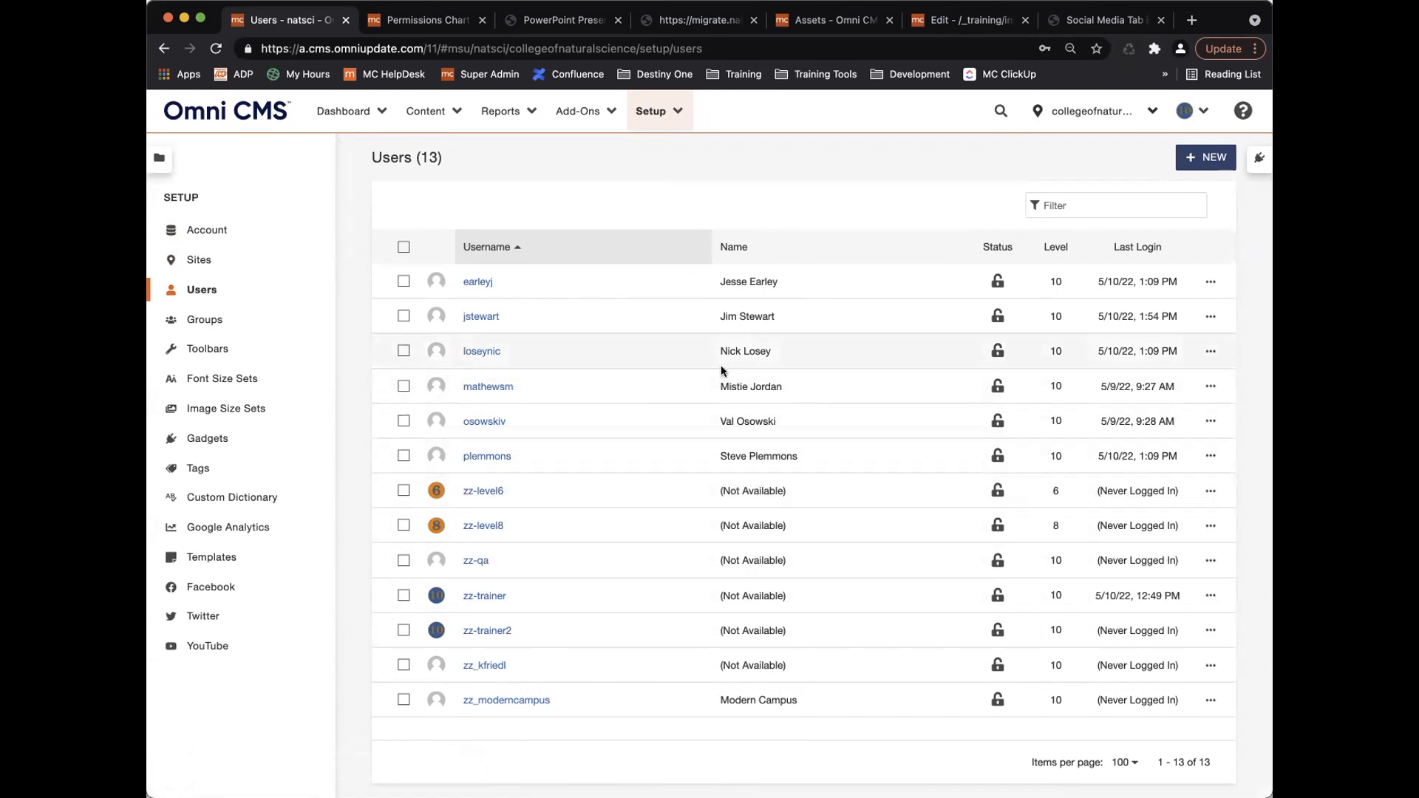
left_click(1064, 250)
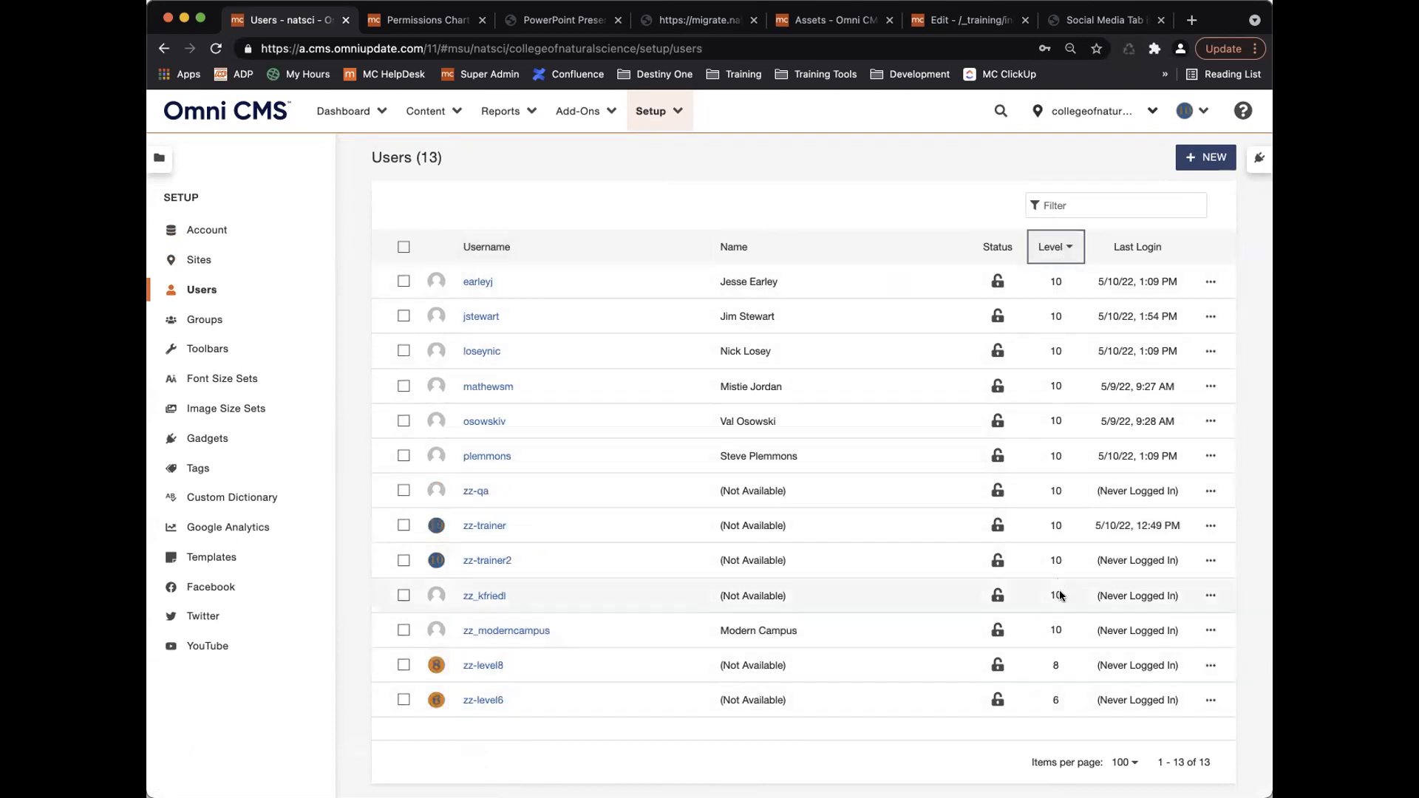
left_click(1053, 252)
left_click(498, 248)
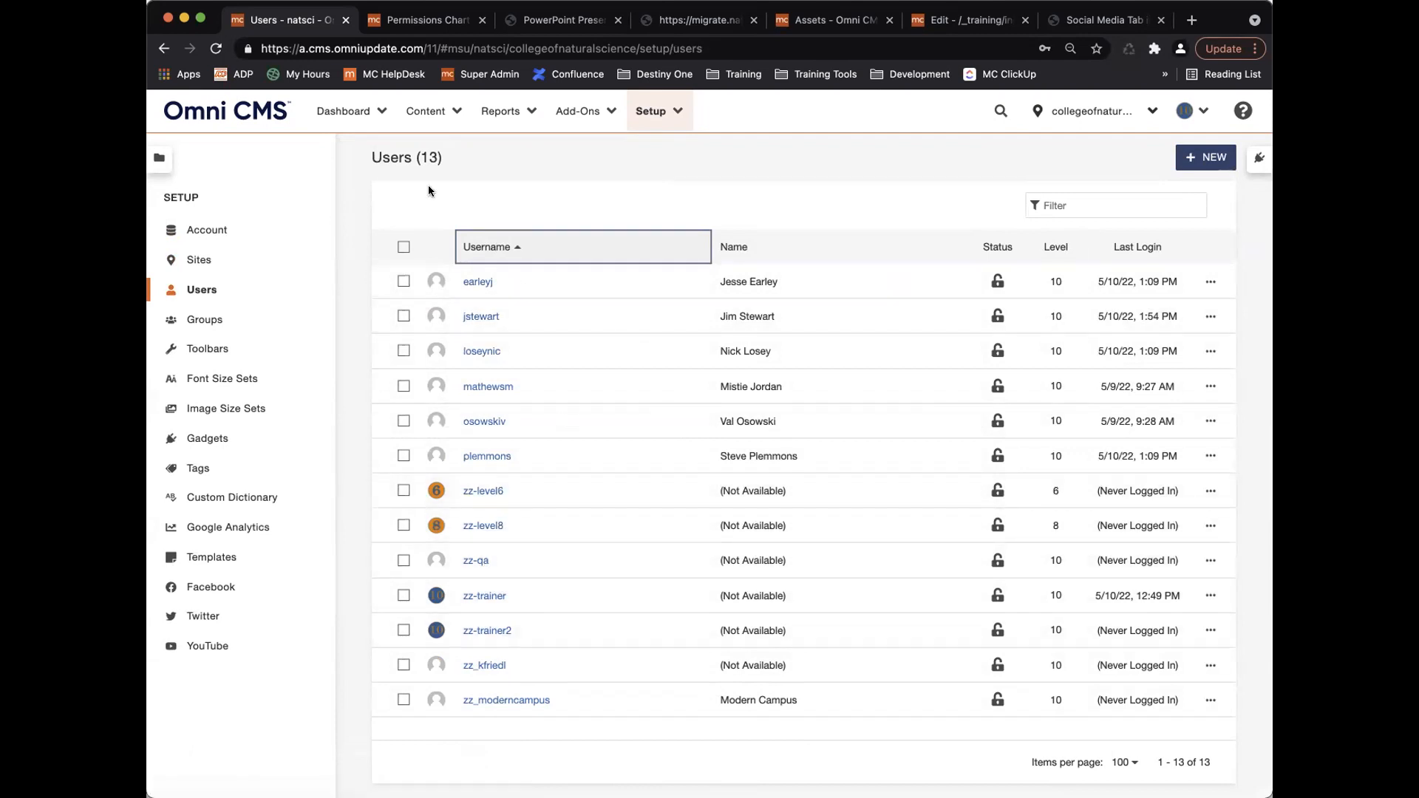
Open the Groups page from Setup and start a new group.
left_click(220, 323)
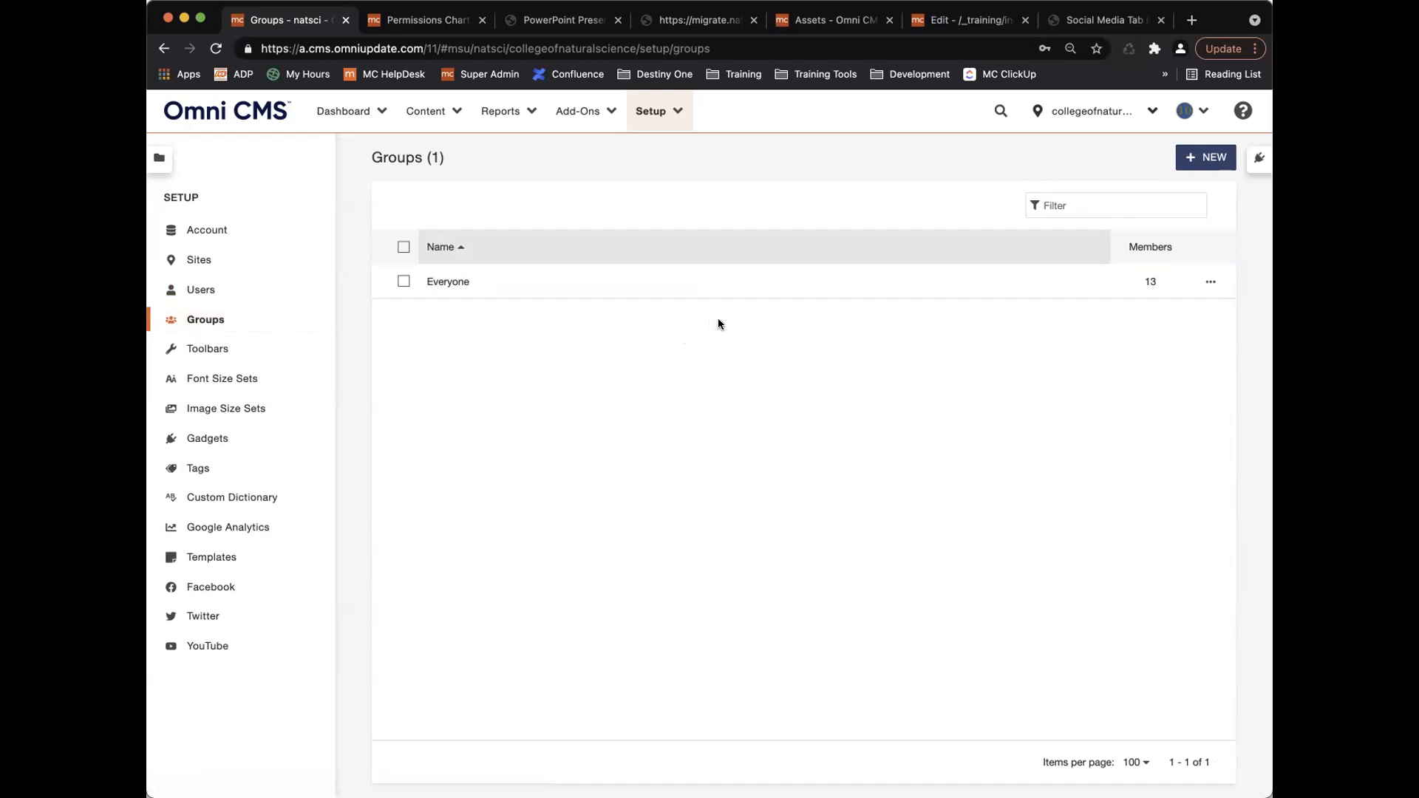
left_click(1201, 161)
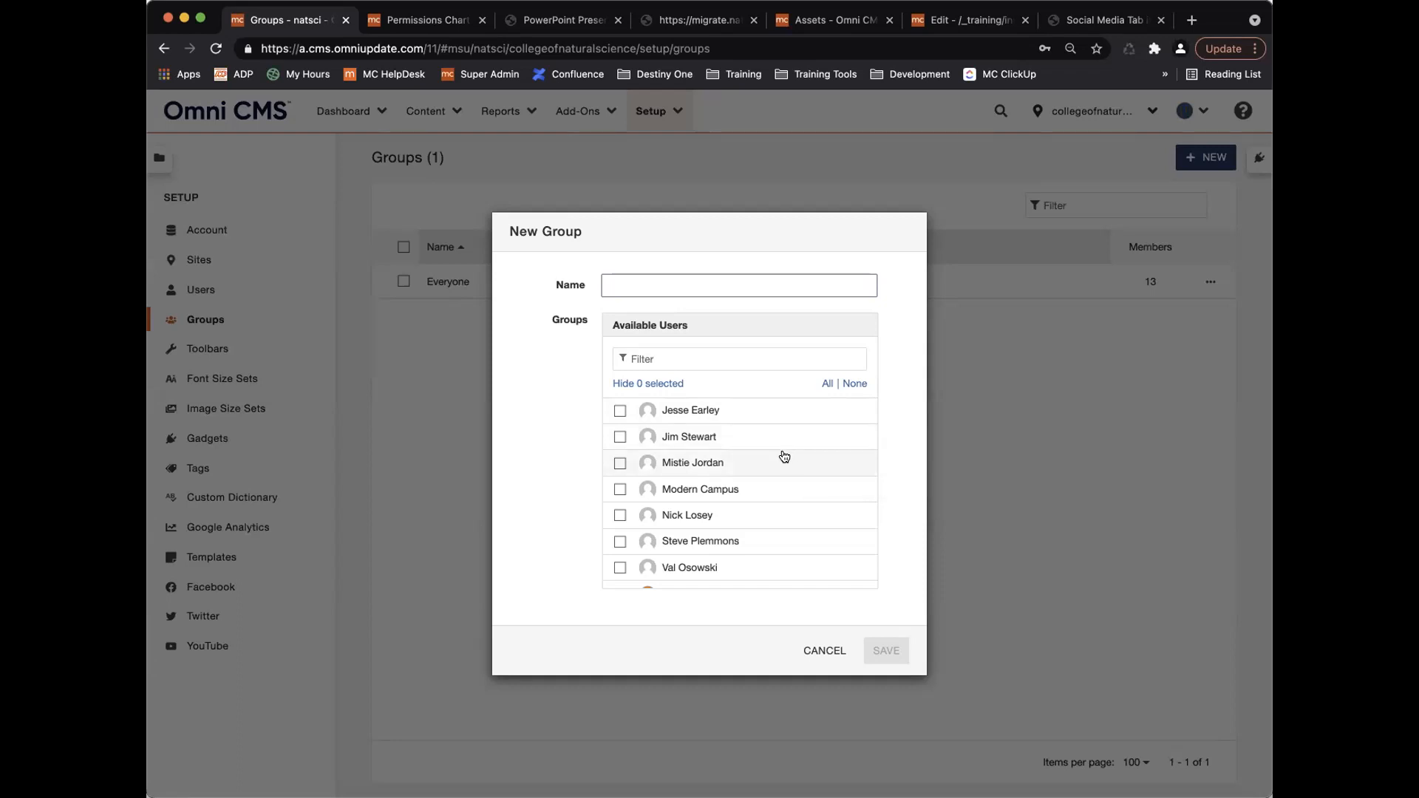
Save 'Training Group' with the level-6, level-8, trainer and second trainer users.
type("Training T")
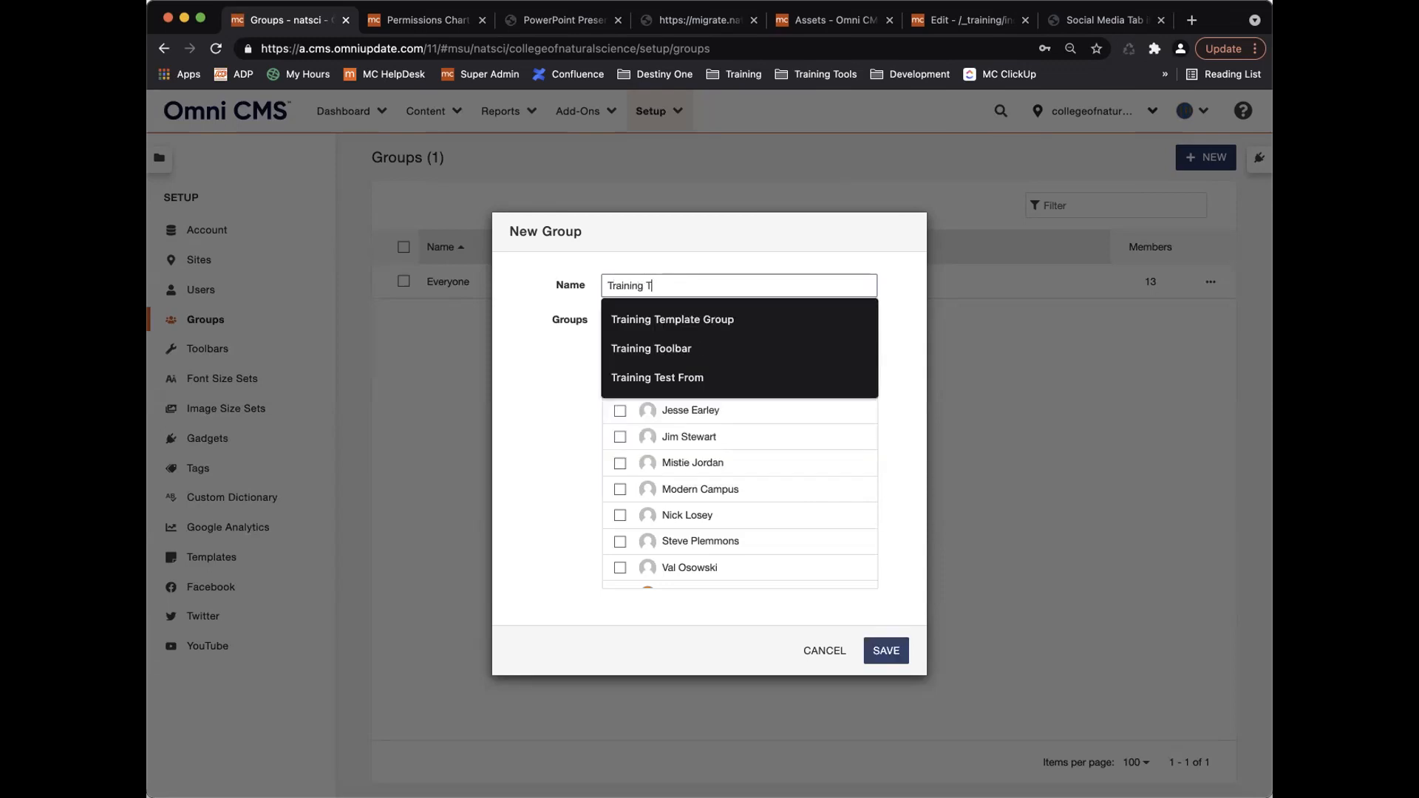
key("BackSpace")
type("Group")
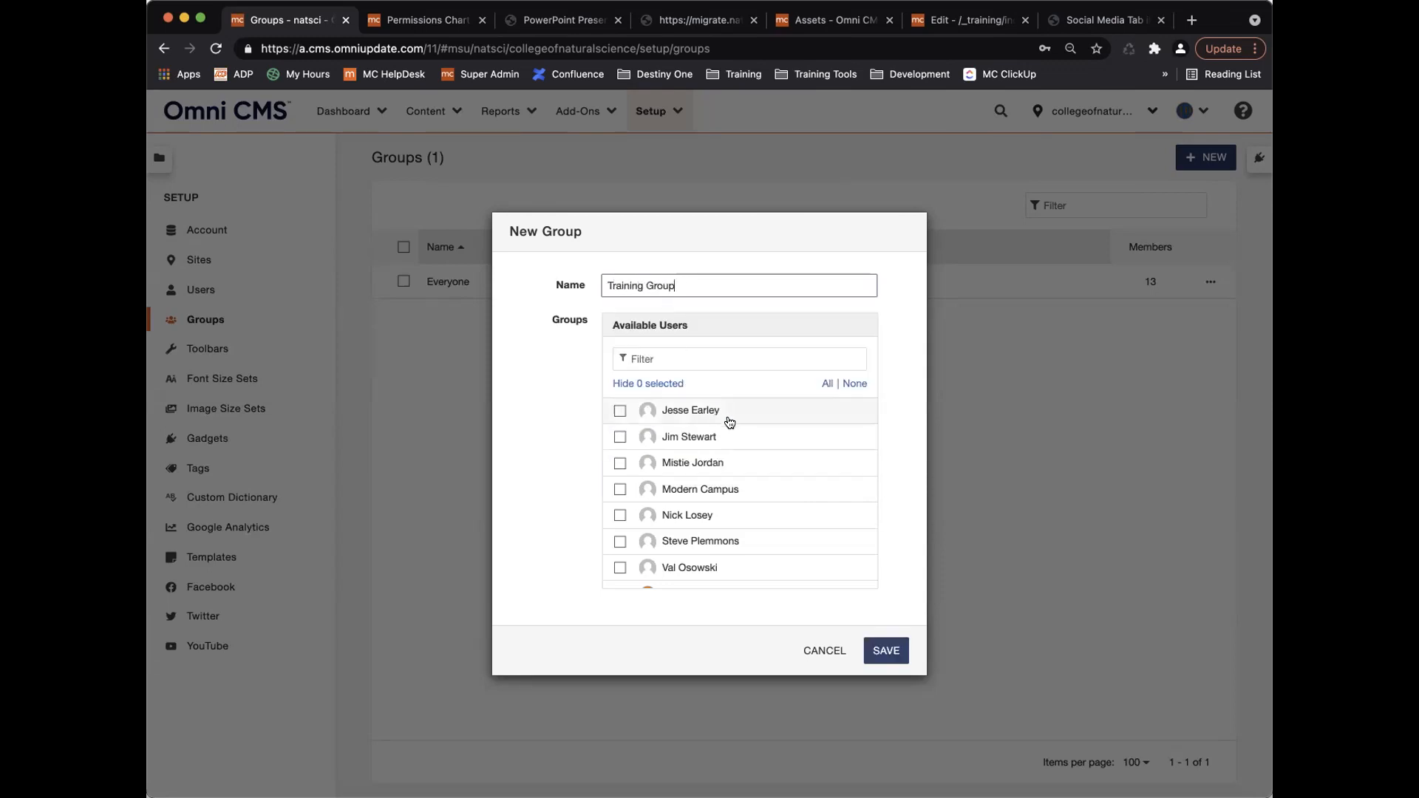
scroll(730, 422, "down", 4)
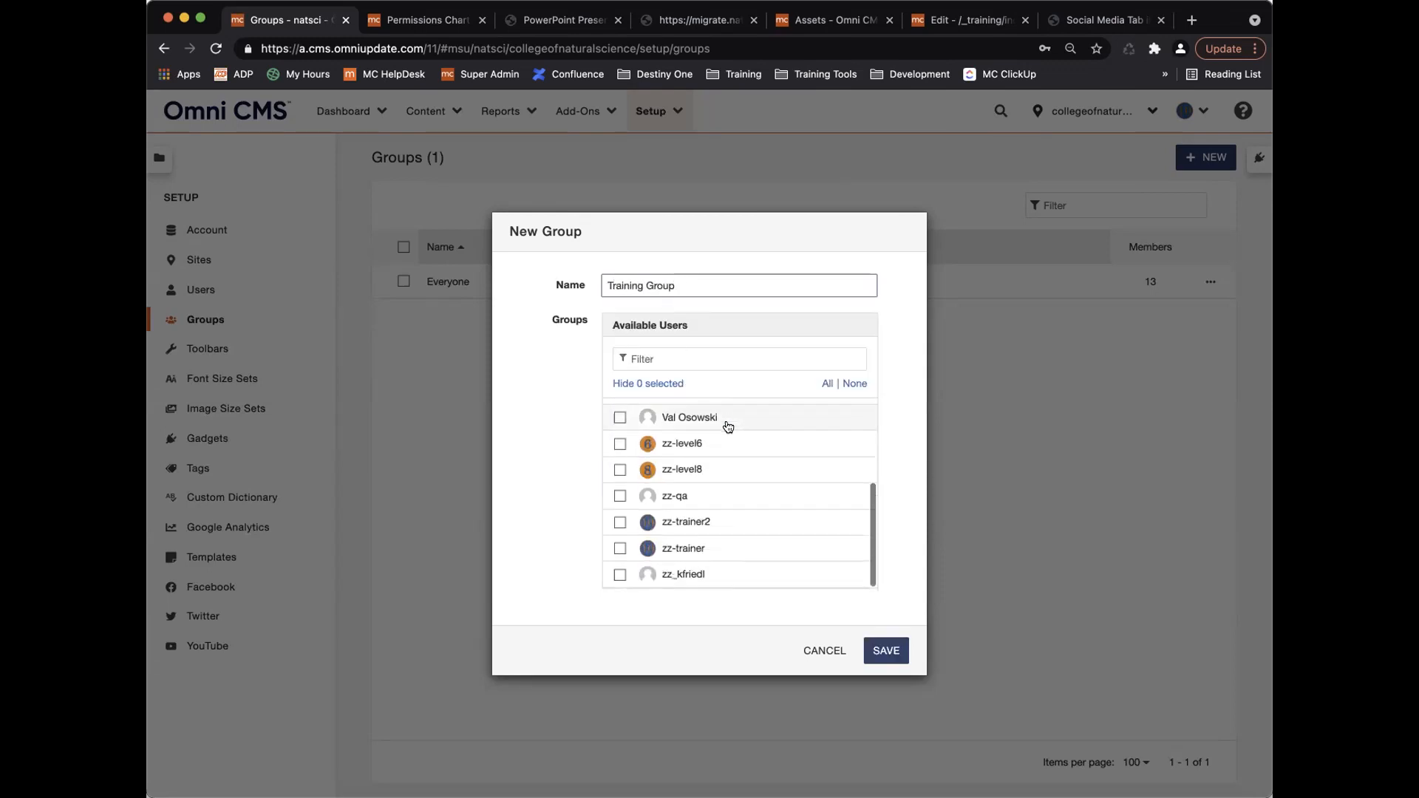
left_click(619, 444)
left_click(618, 470)
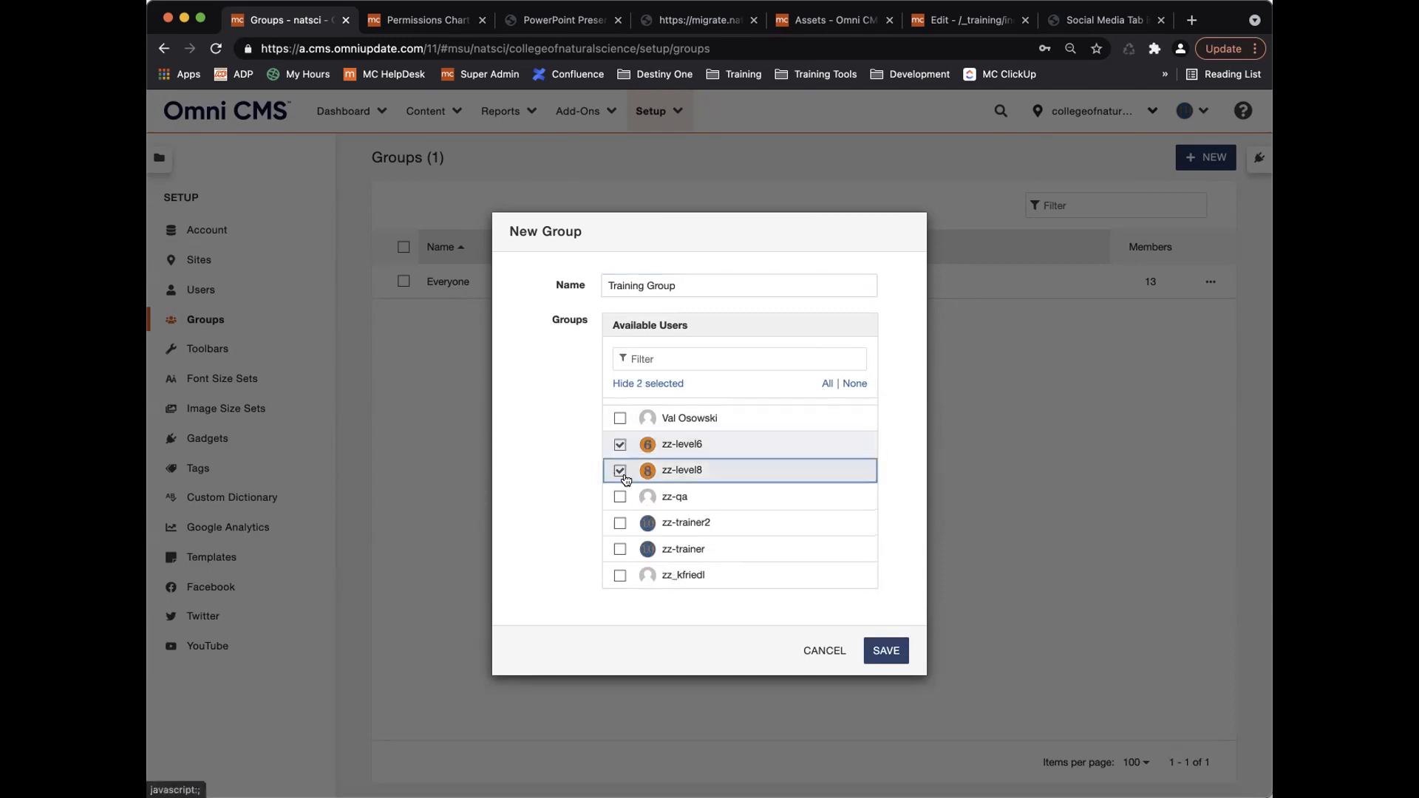
left_click(620, 523)
left_click(620, 549)
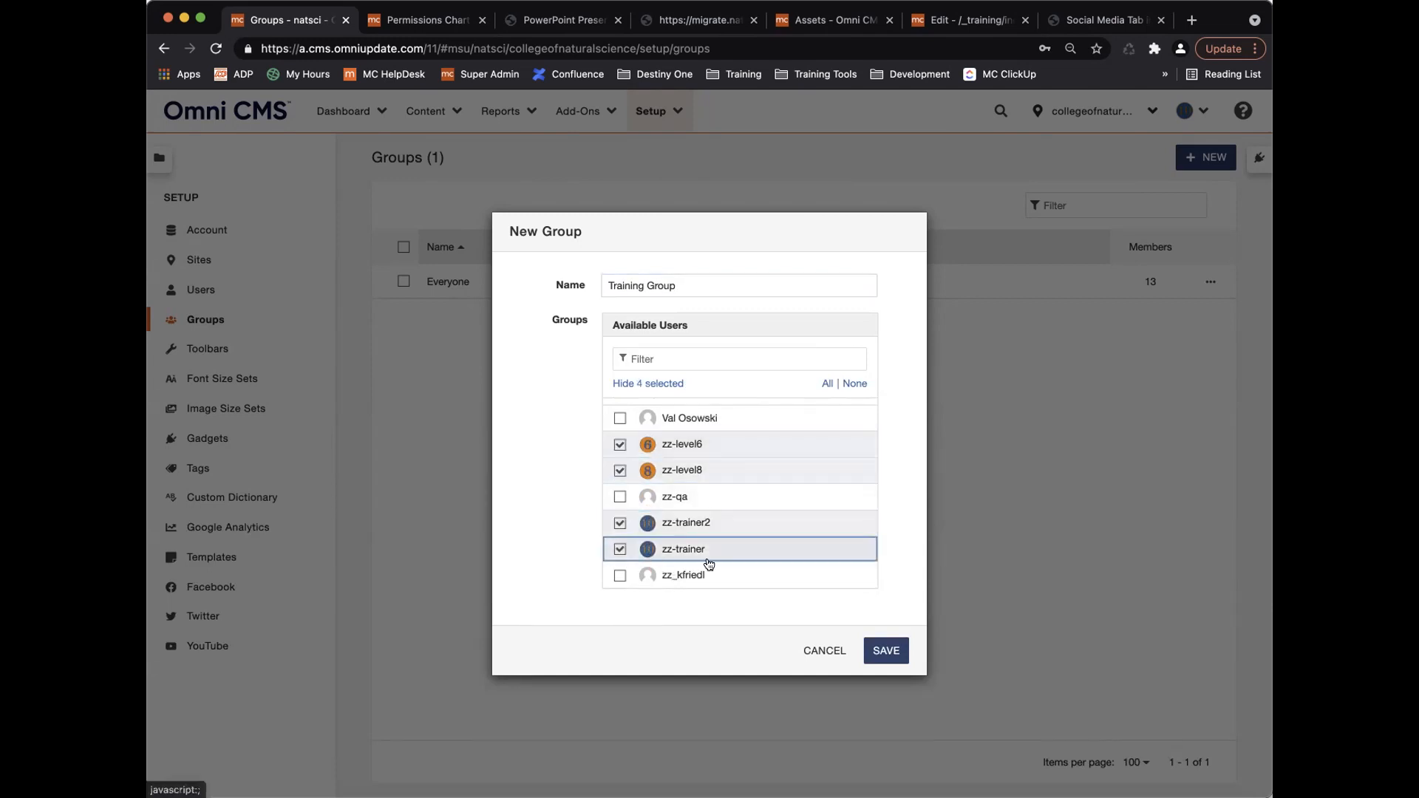
left_click(885, 651)
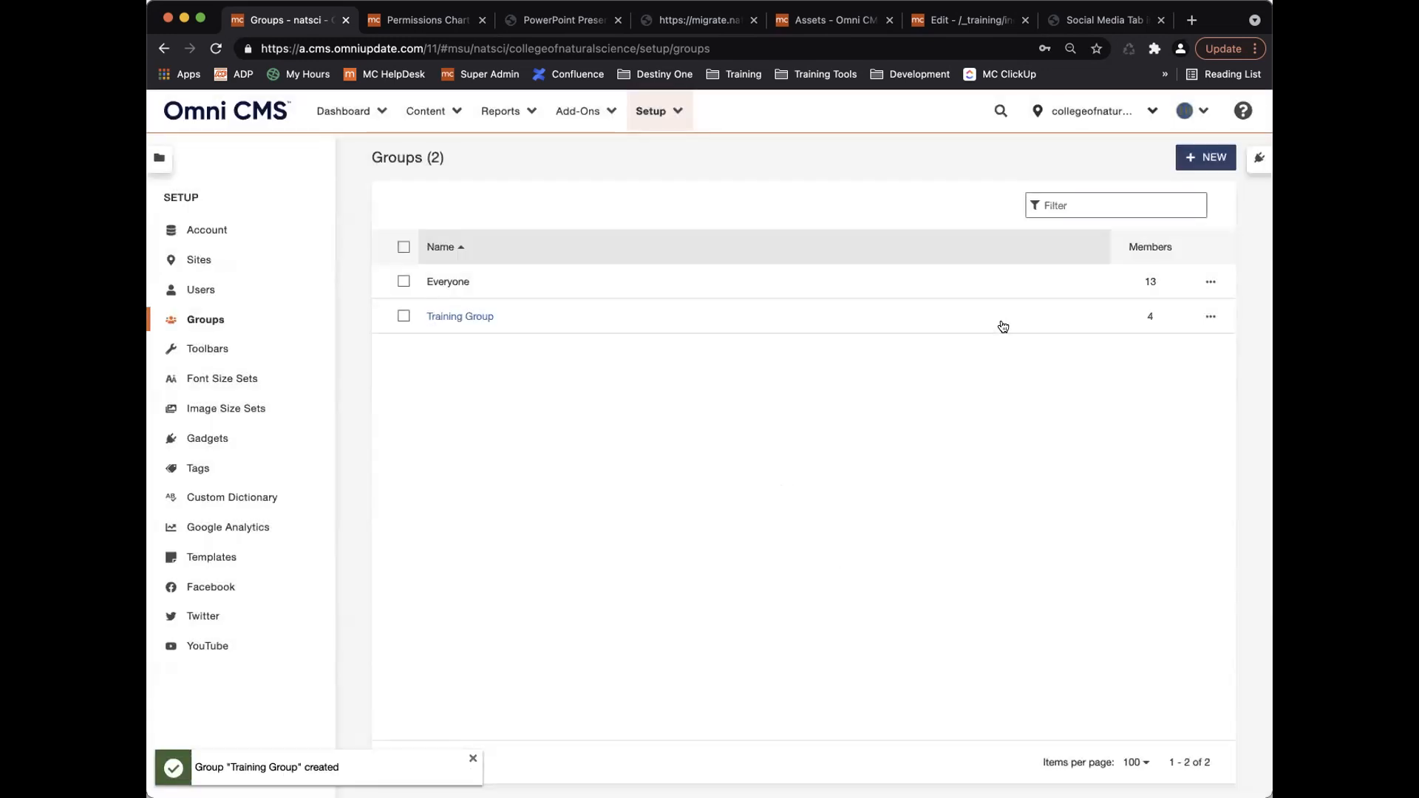
Create 'Training Leadership' with the level-8 user and the second trainer.
left_click(1205, 157)
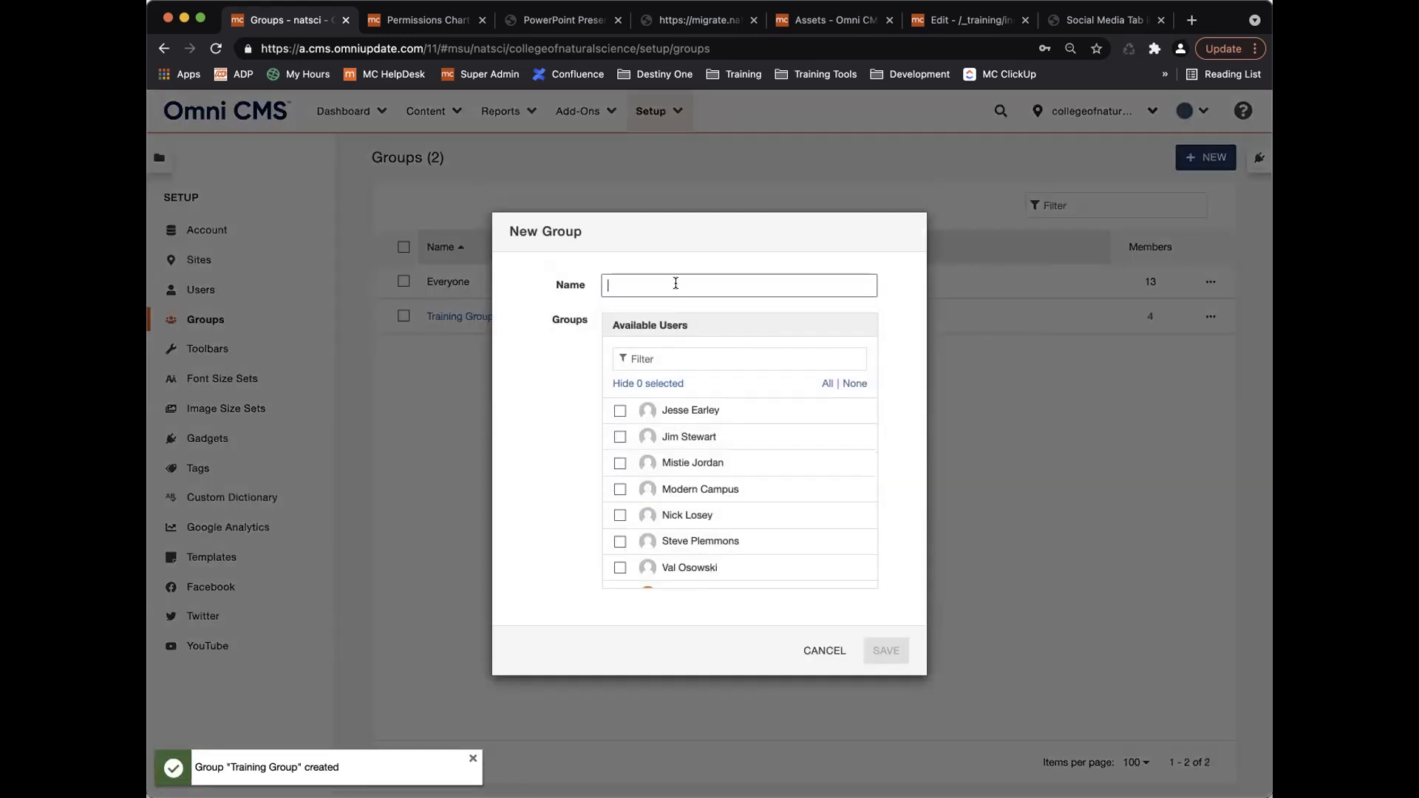
type("Training Leadership")
scroll(734, 428, "down", 5)
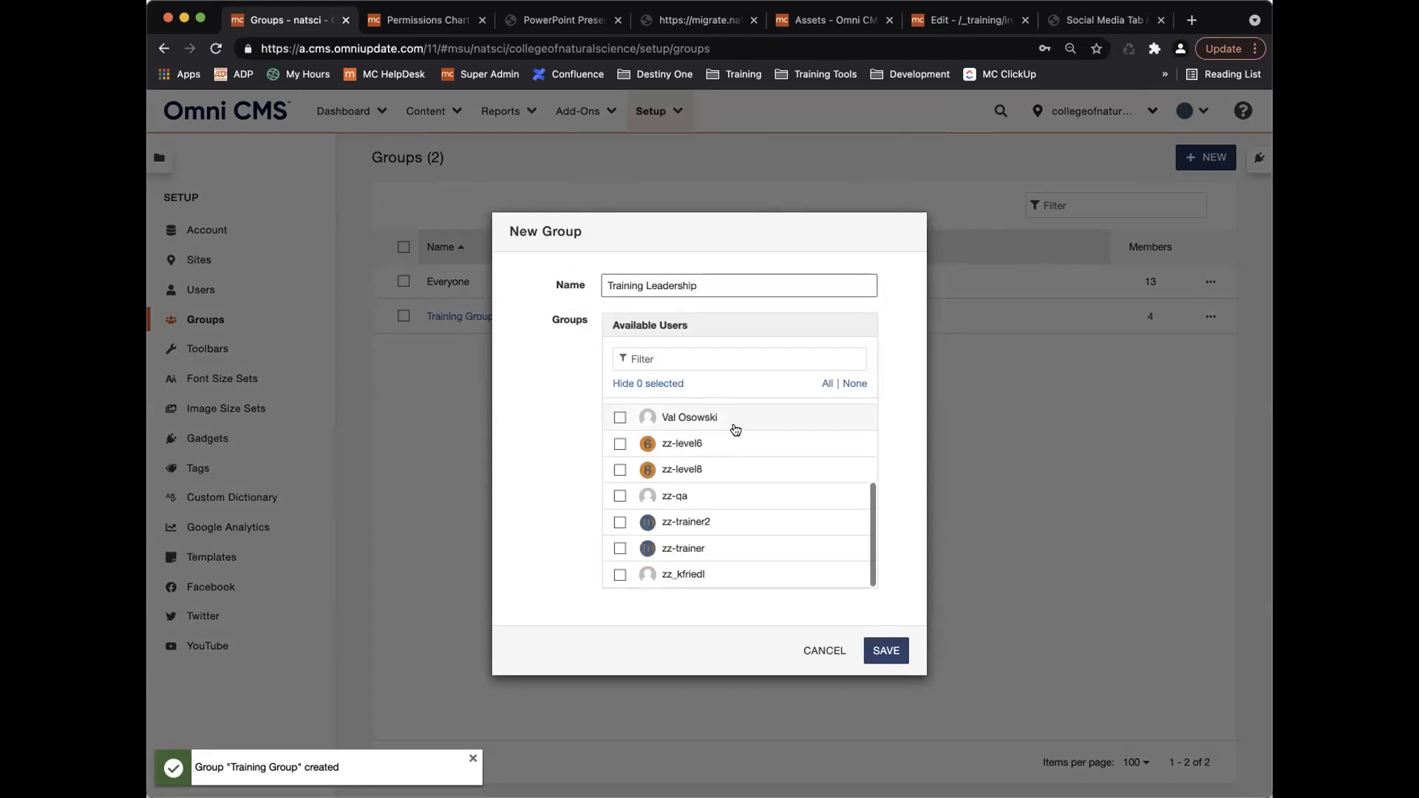
left_click(619, 469)
left_click(620, 522)
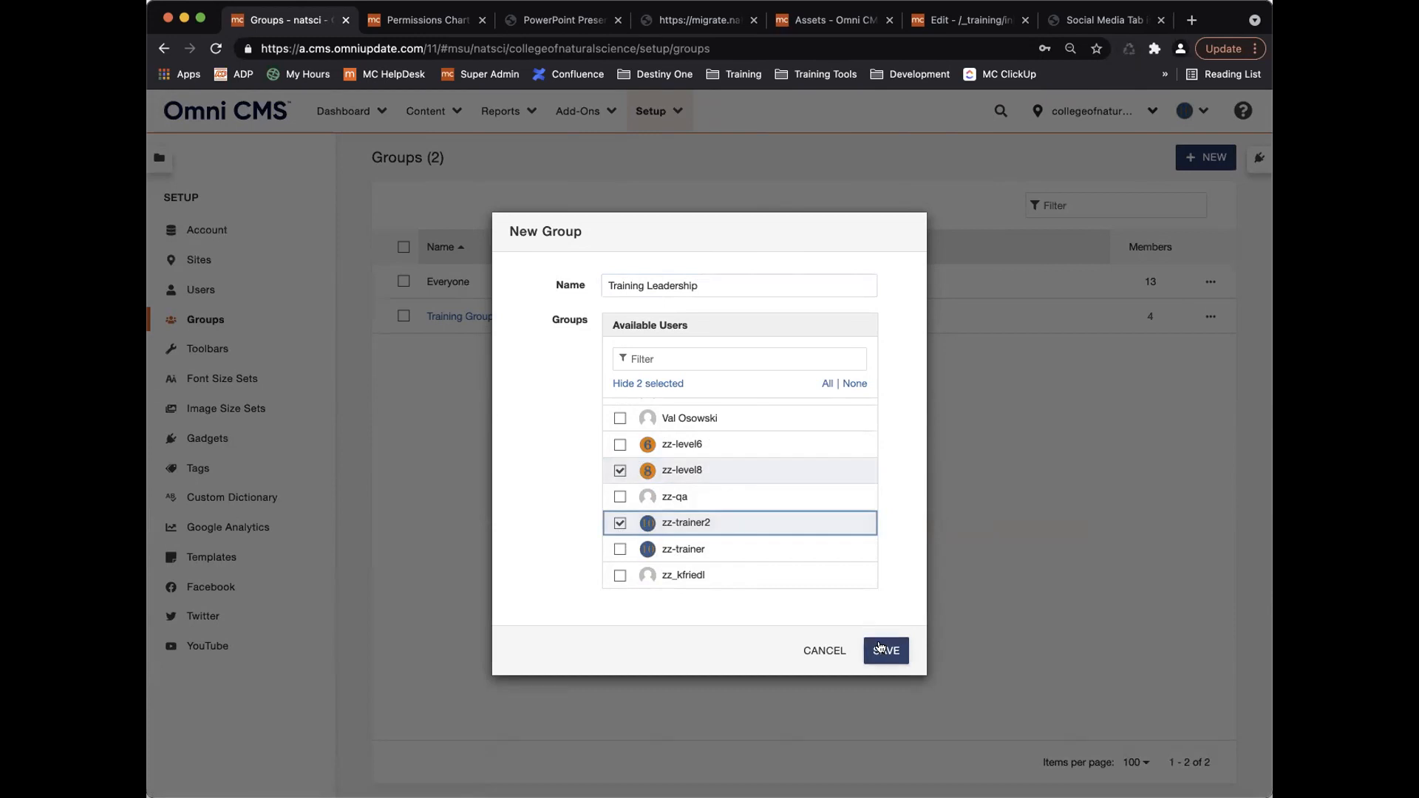
left_click(886, 648)
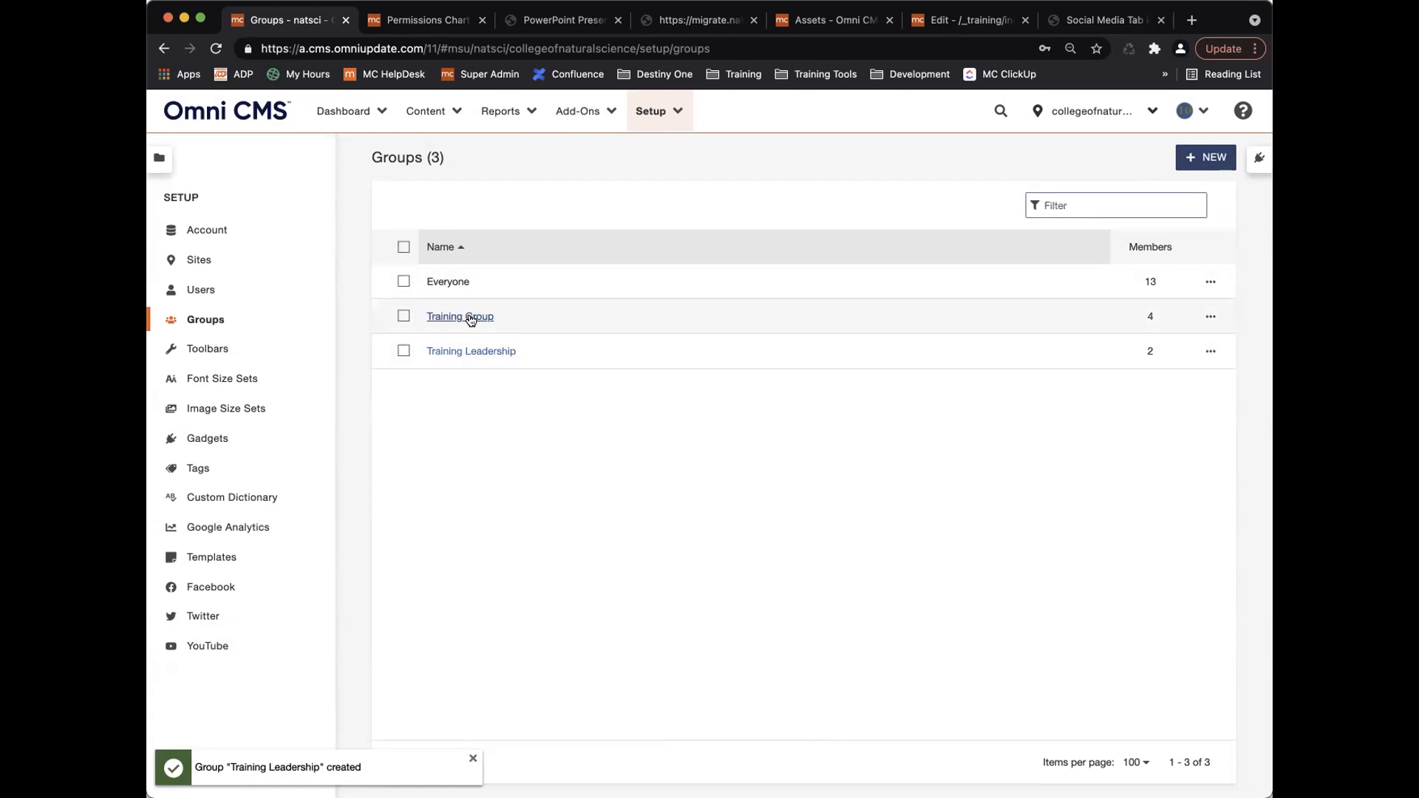
Close the extra browser tabs and open the _section folder in the training pages.
left_click(616, 21)
left_click(482, 21)
left_click(481, 22)
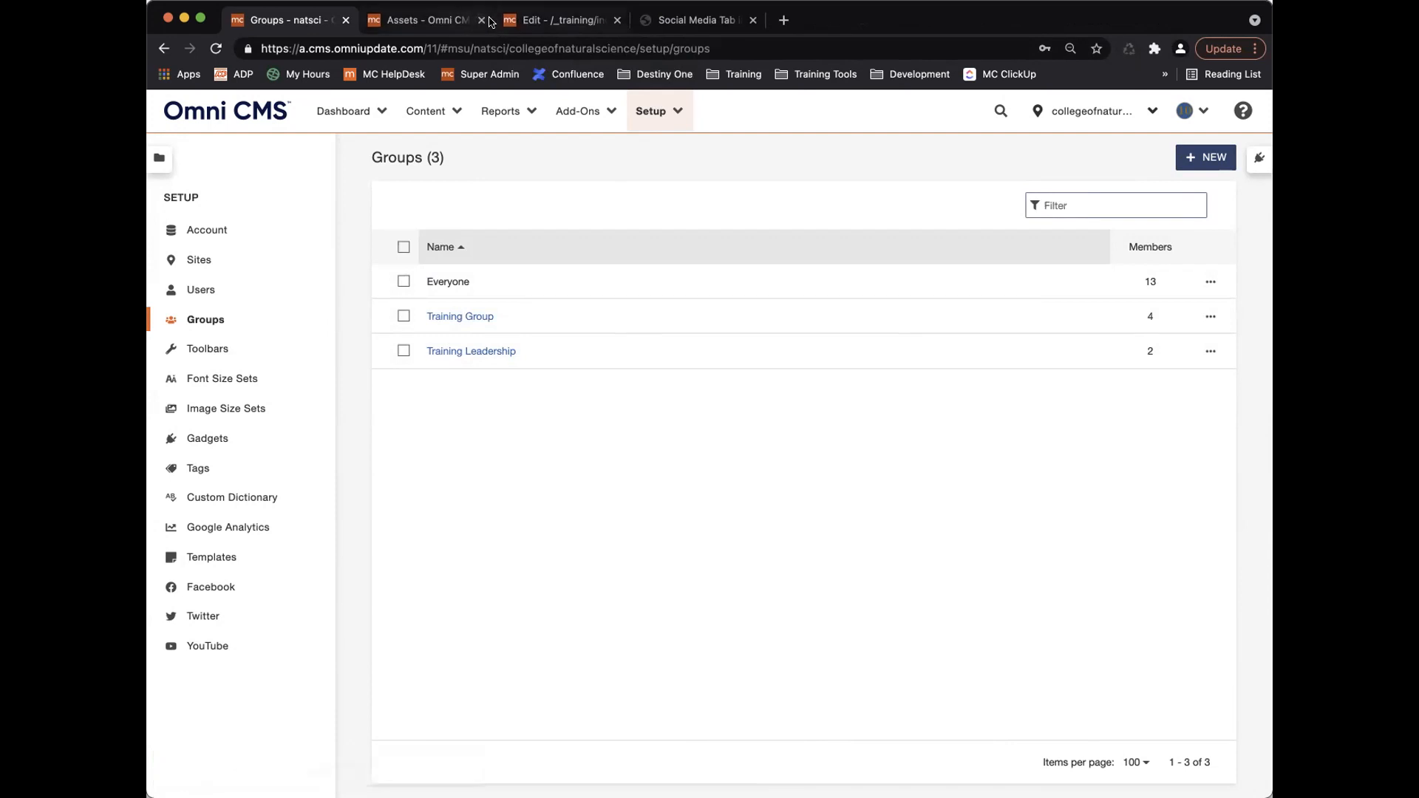
left_click(481, 20)
left_click(448, 21)
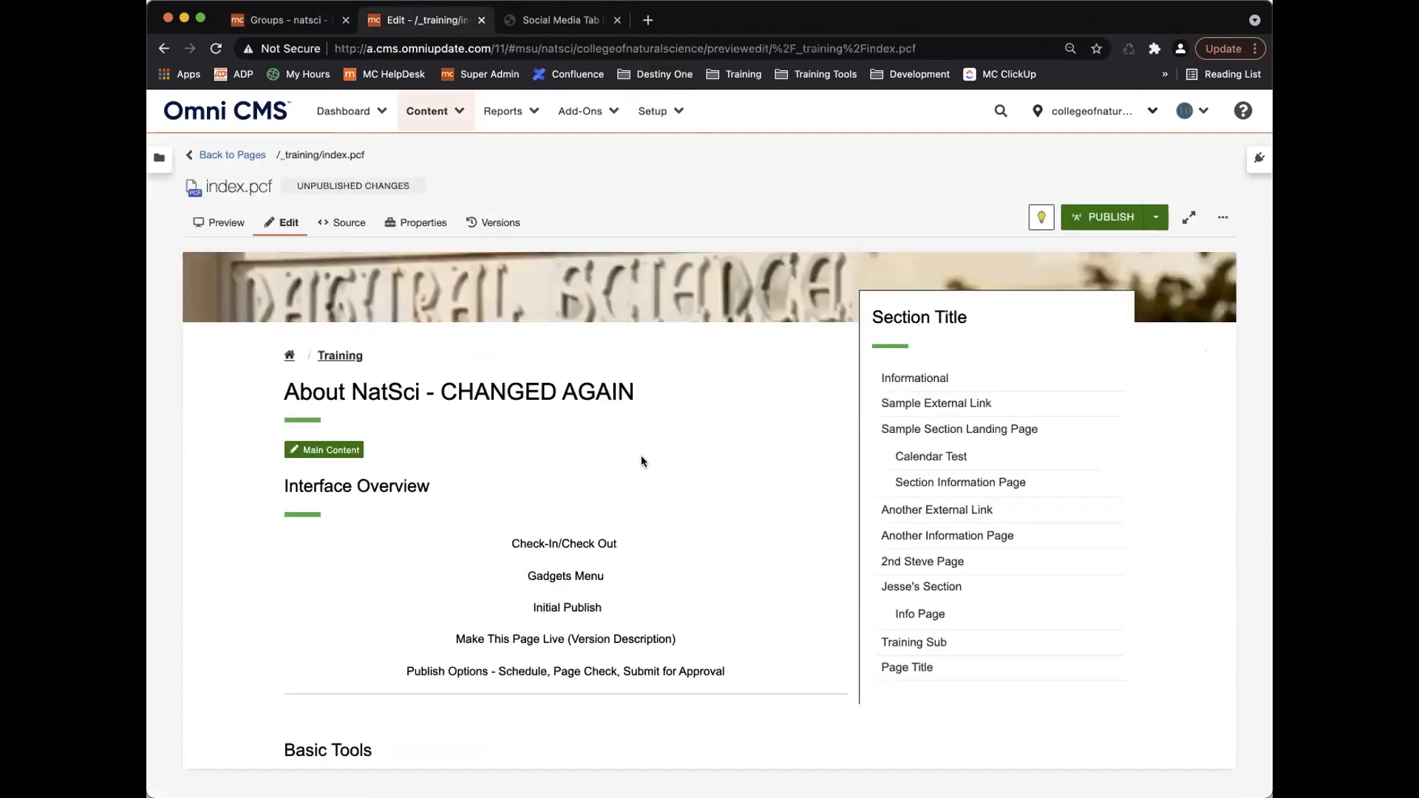
left_click(223, 153)
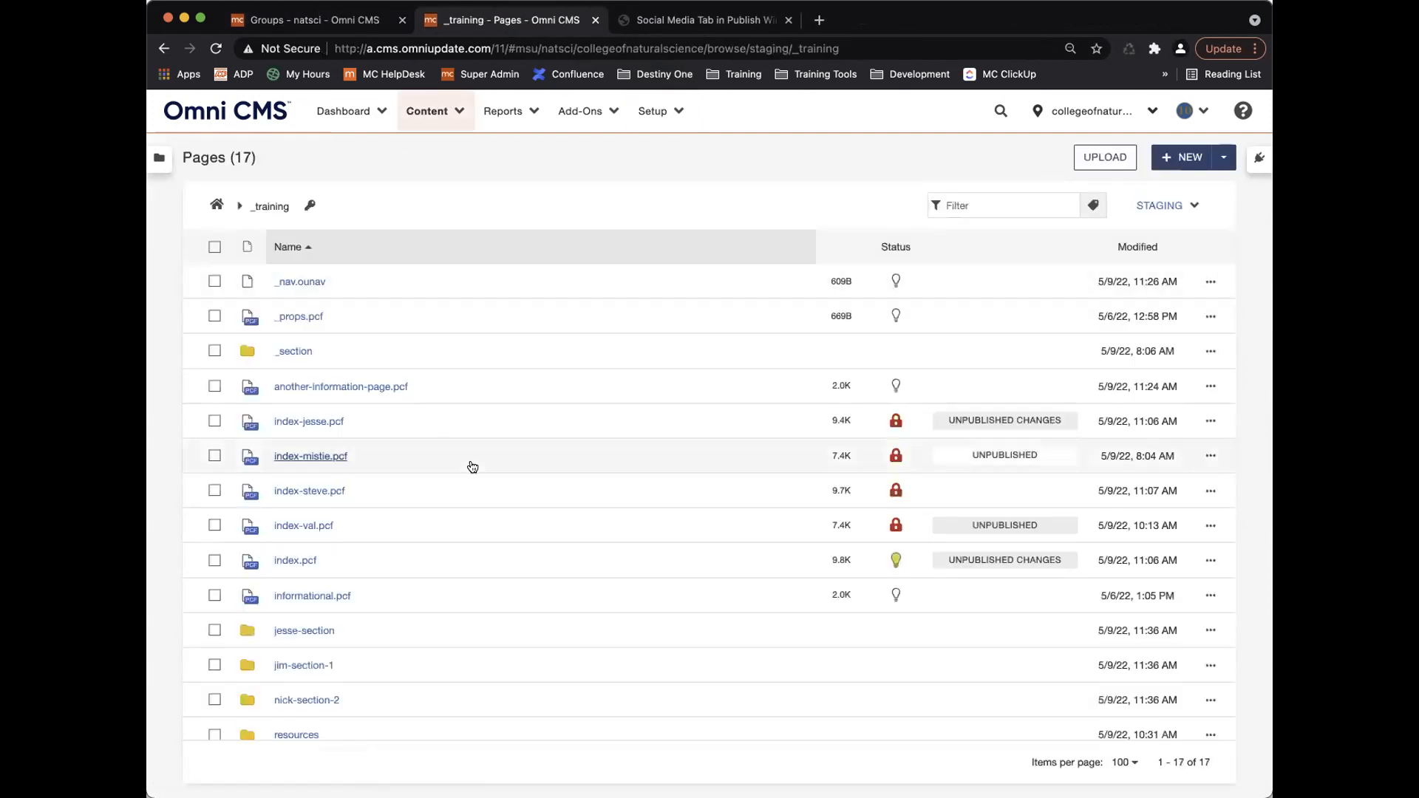
scroll(374, 532, "down", 3)
scroll(374, 534, "up", 3)
left_click(295, 350)
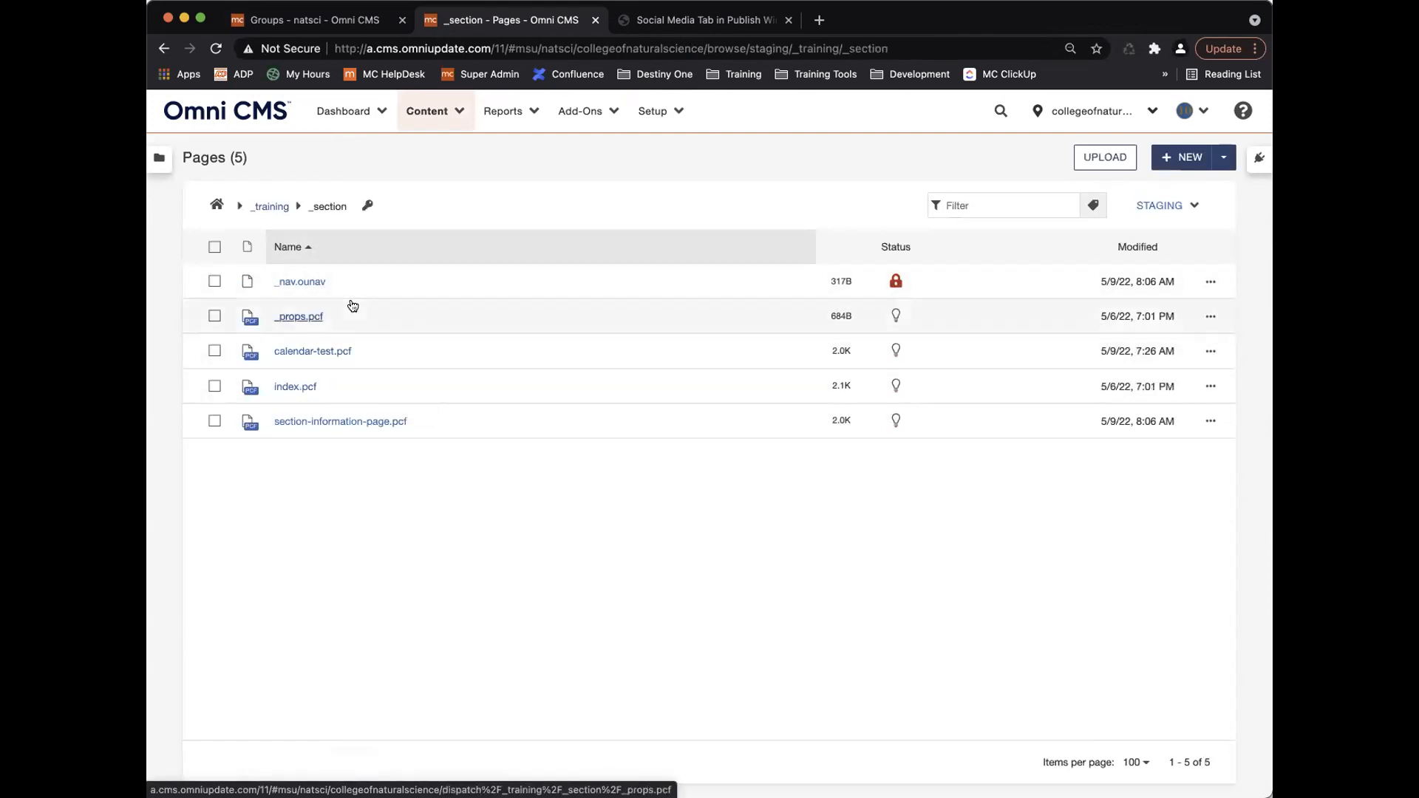
Apply Training Group as access group to _section and all enclosed files and folders.
left_click(367, 206)
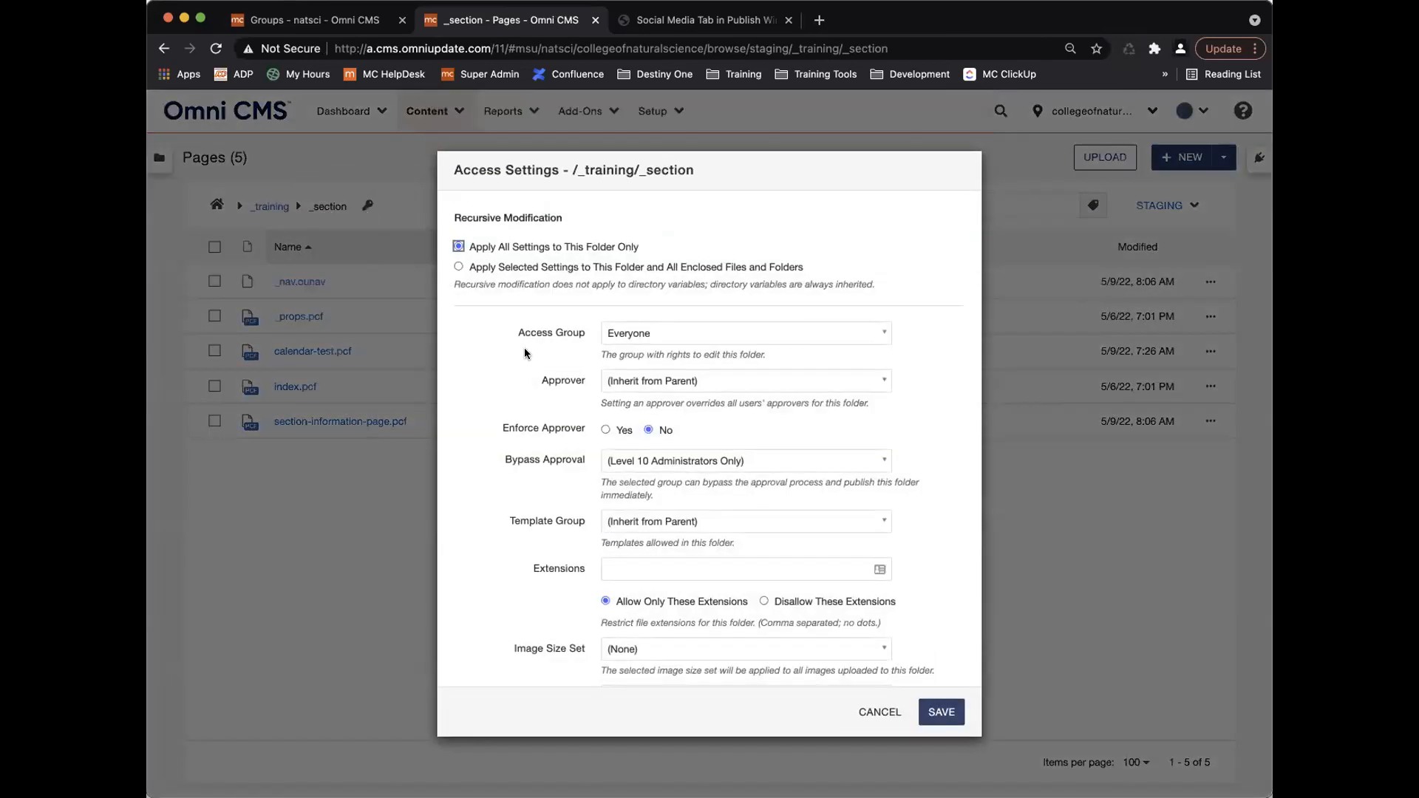
left_click(458, 247)
left_click(458, 267)
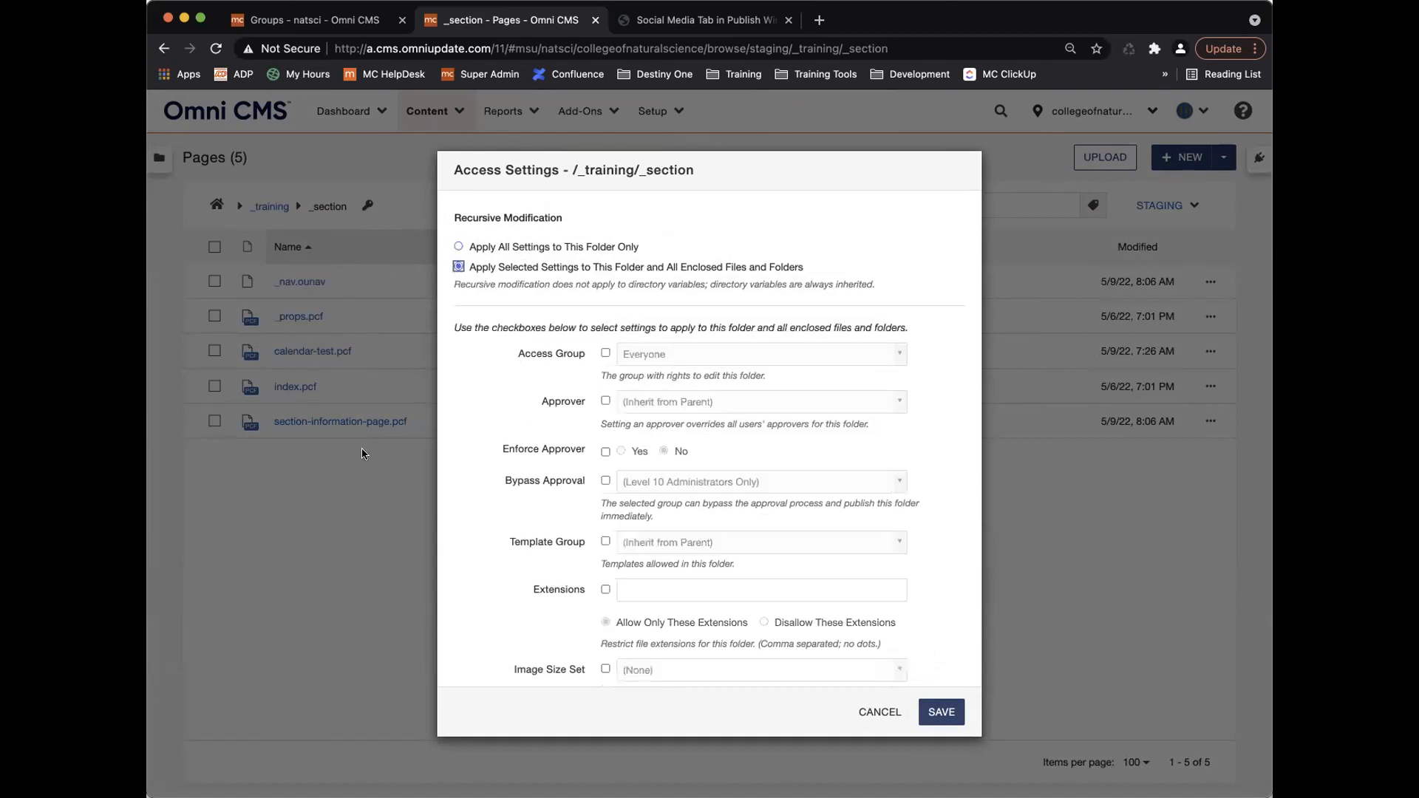
left_click(605, 354)
left_click(728, 356)
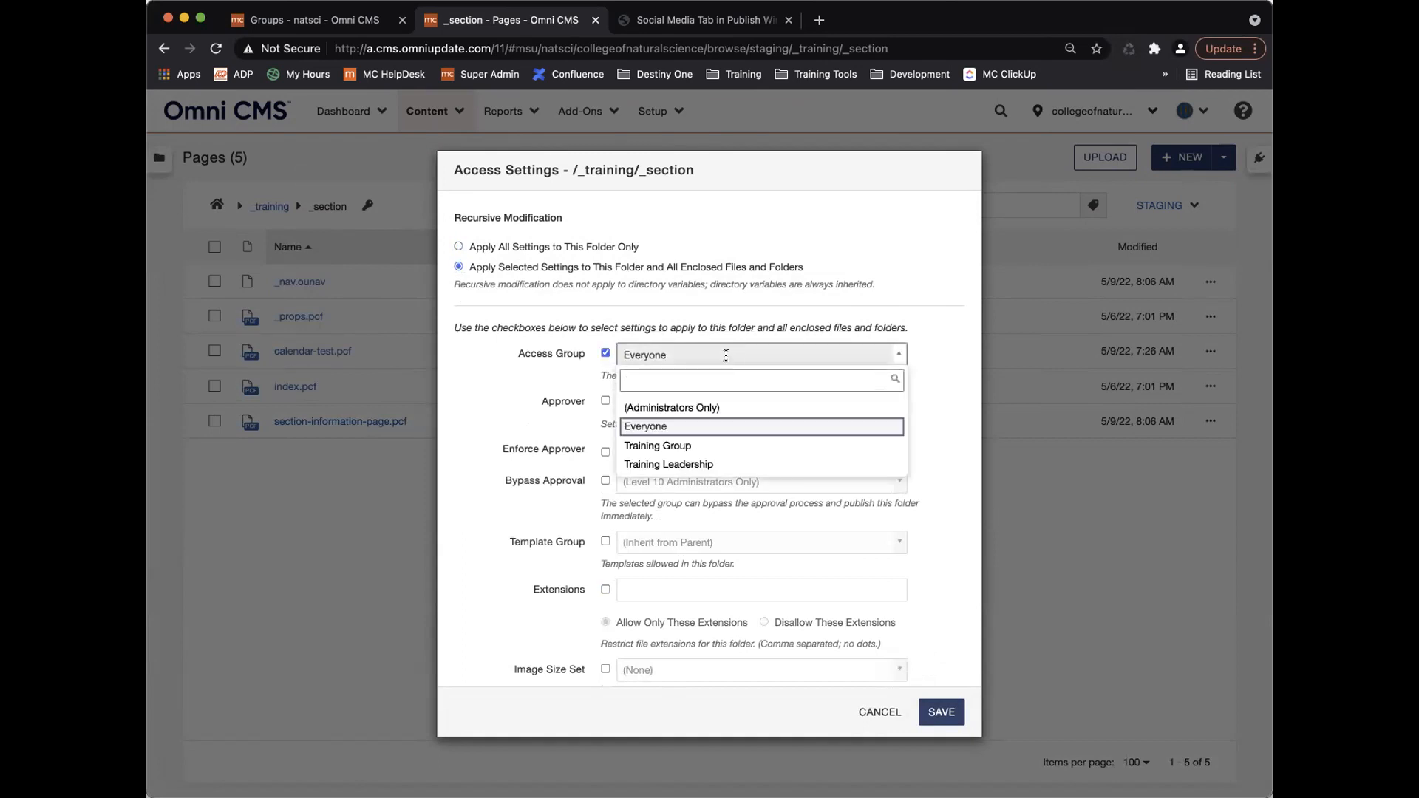
left_click(729, 447)
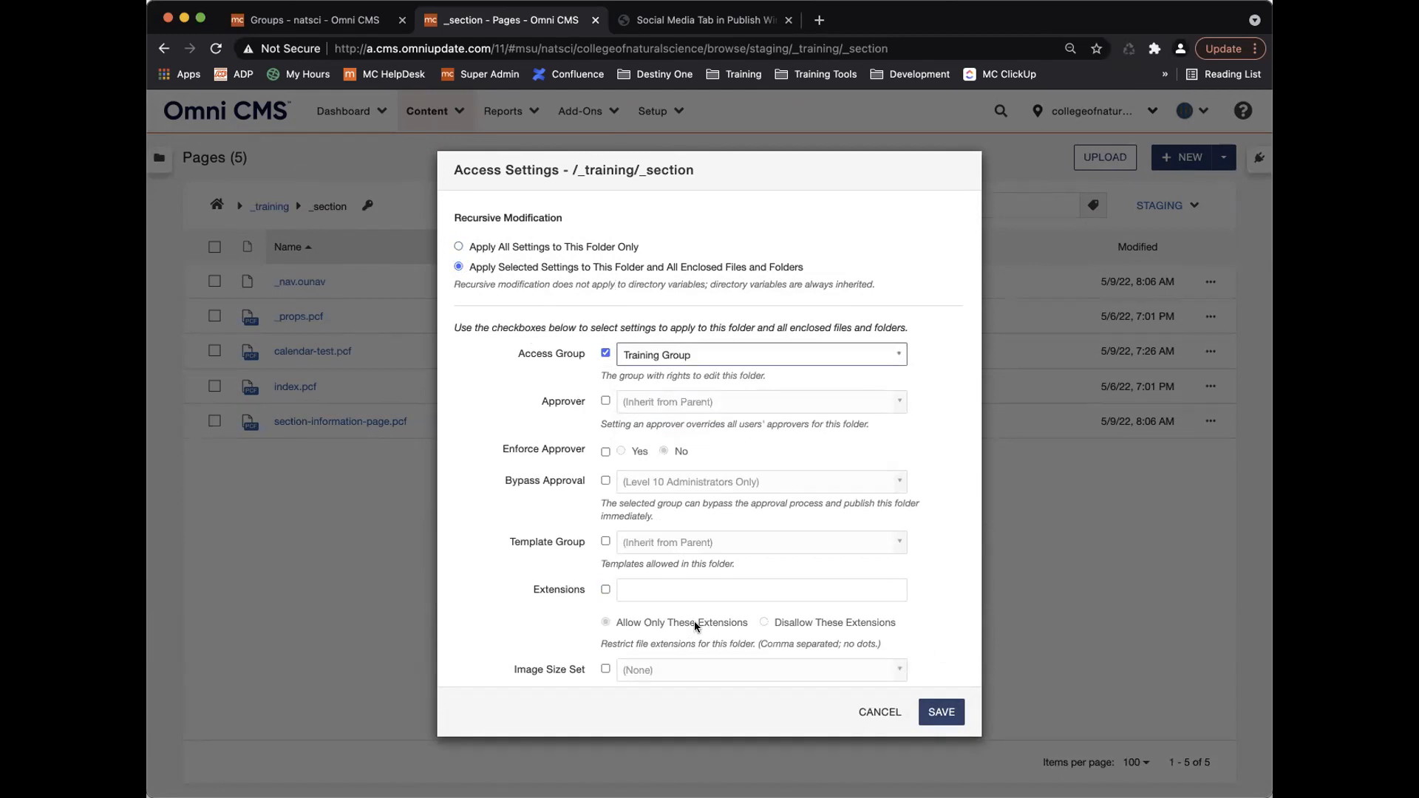
left_click(941, 712)
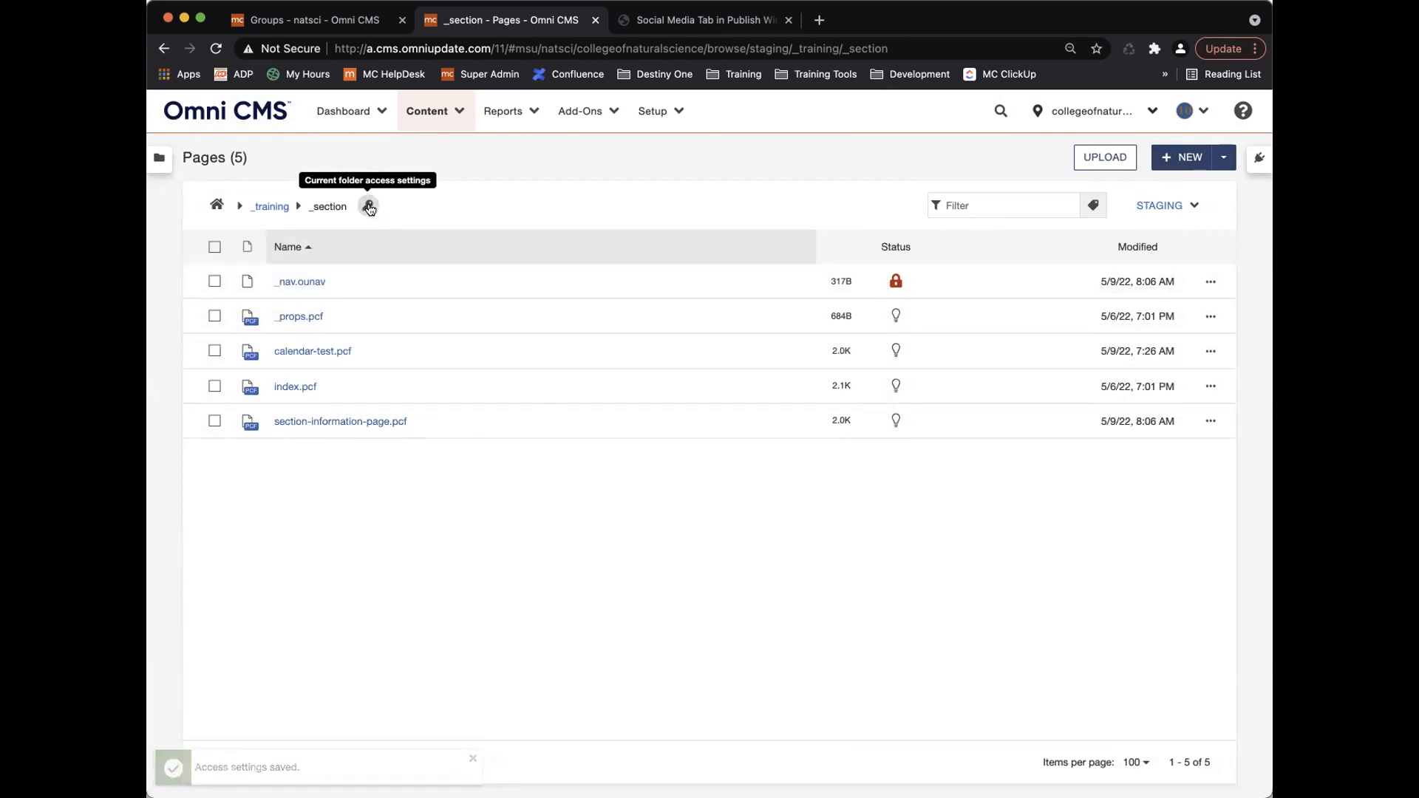
Dismiss the folder access dialog, then give calendar-test.pcf the Training Leadership access group.
left_click(367, 207)
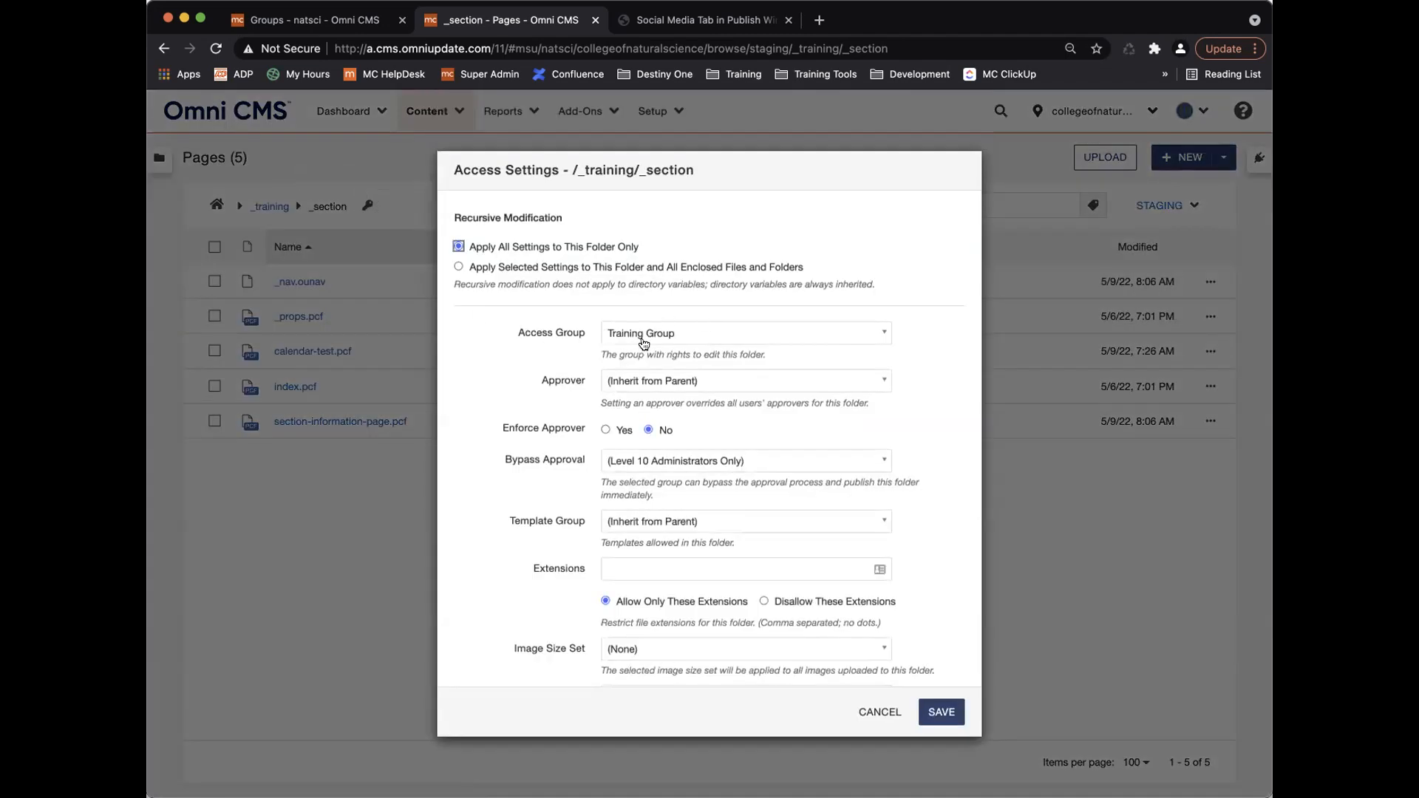
left_click(894, 713)
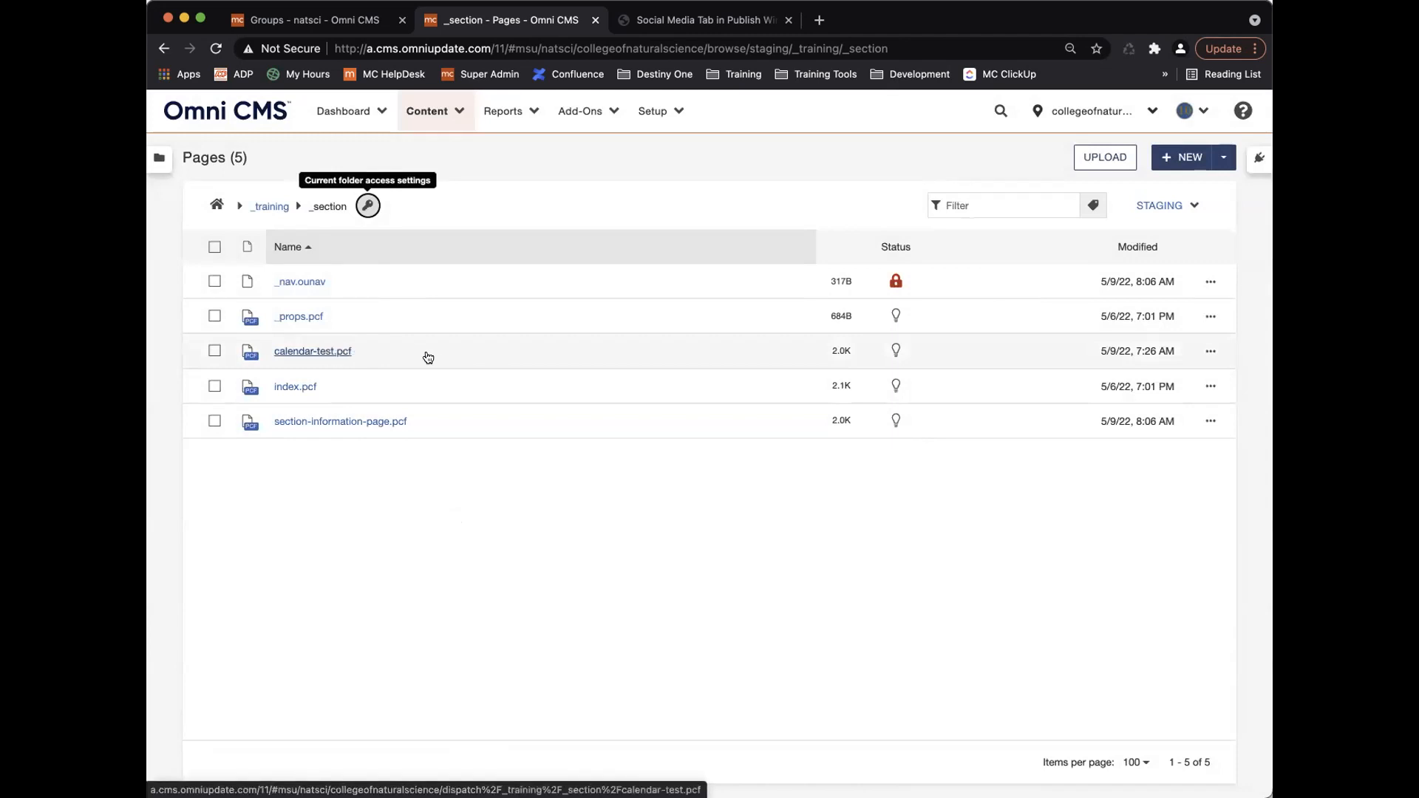
left_click(1210, 351)
left_click(894, 353)
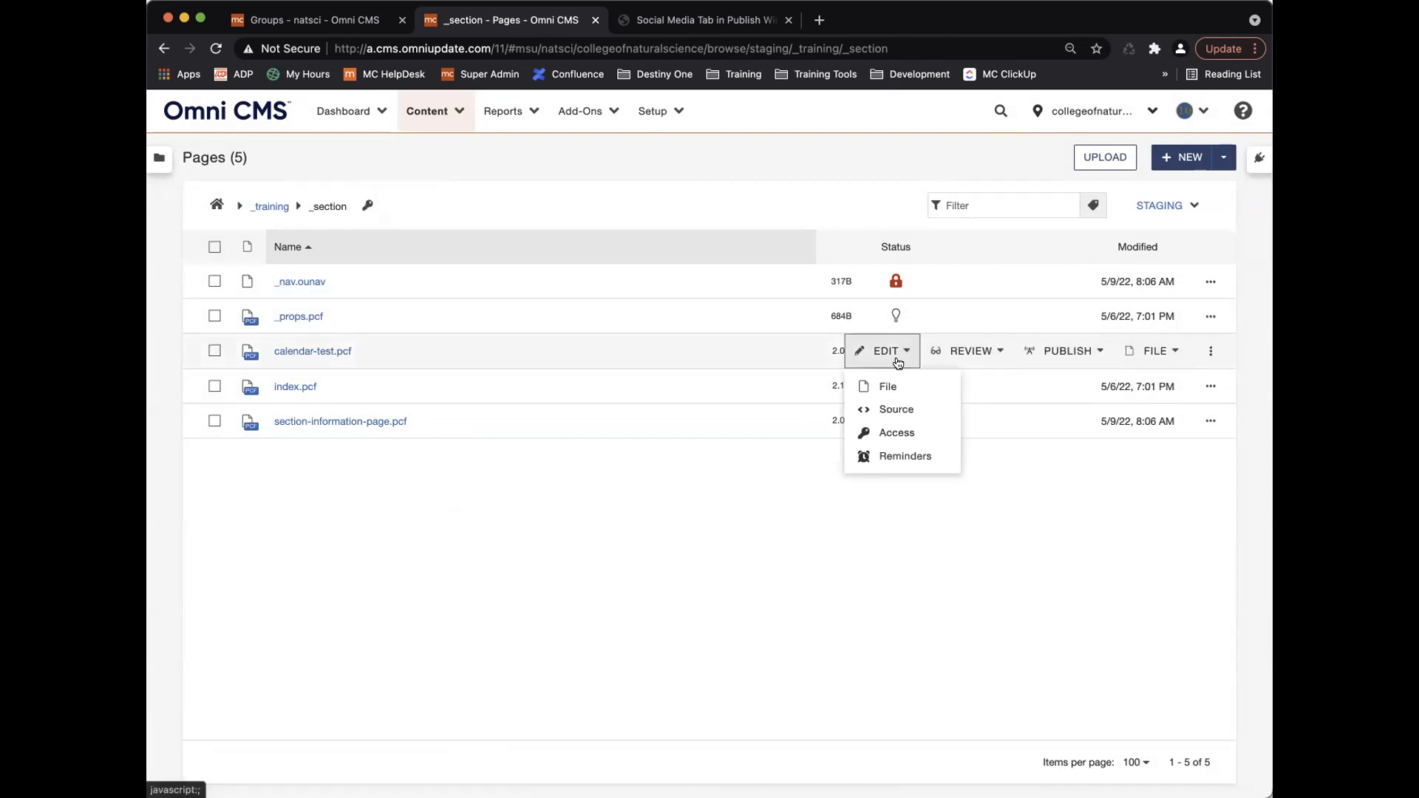
left_click(898, 429)
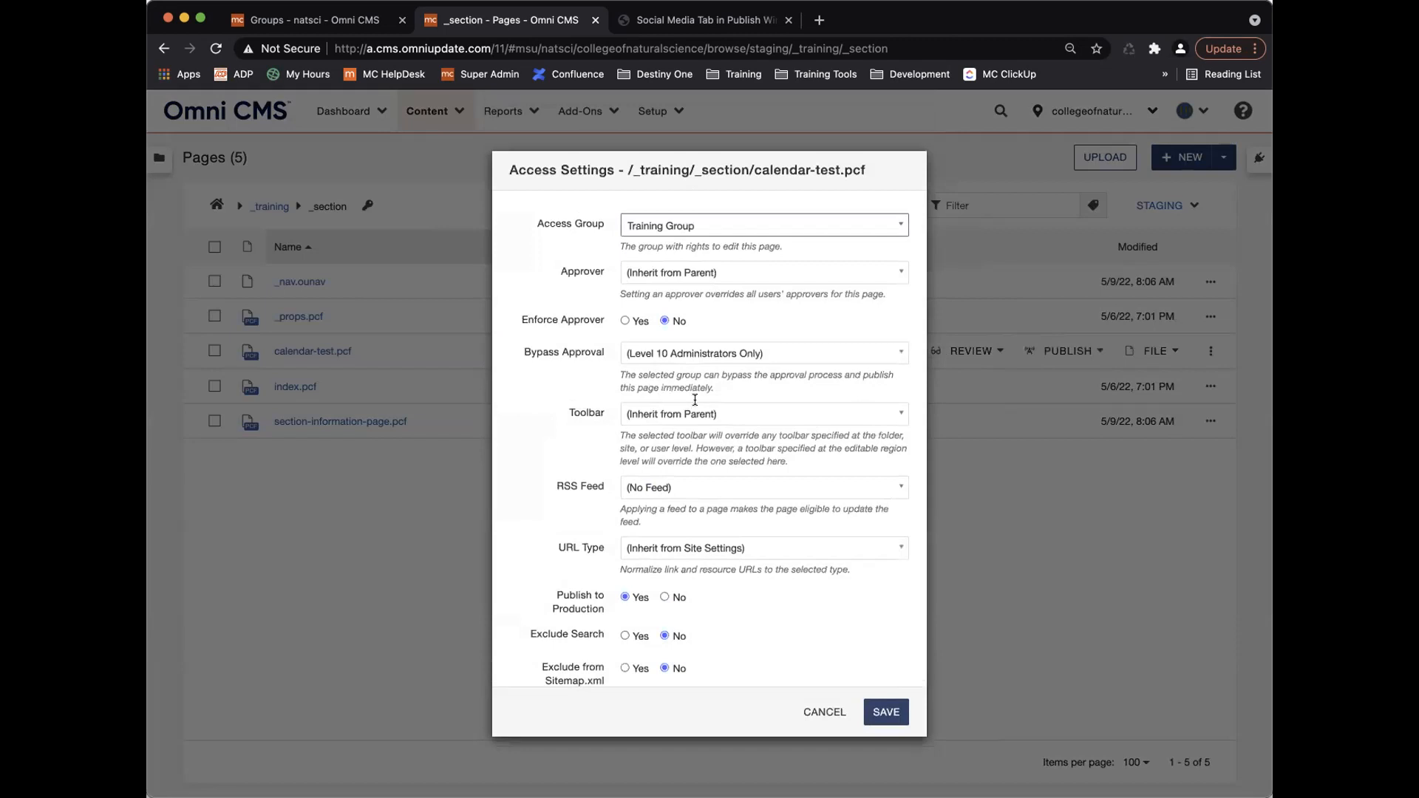
left_click(698, 225)
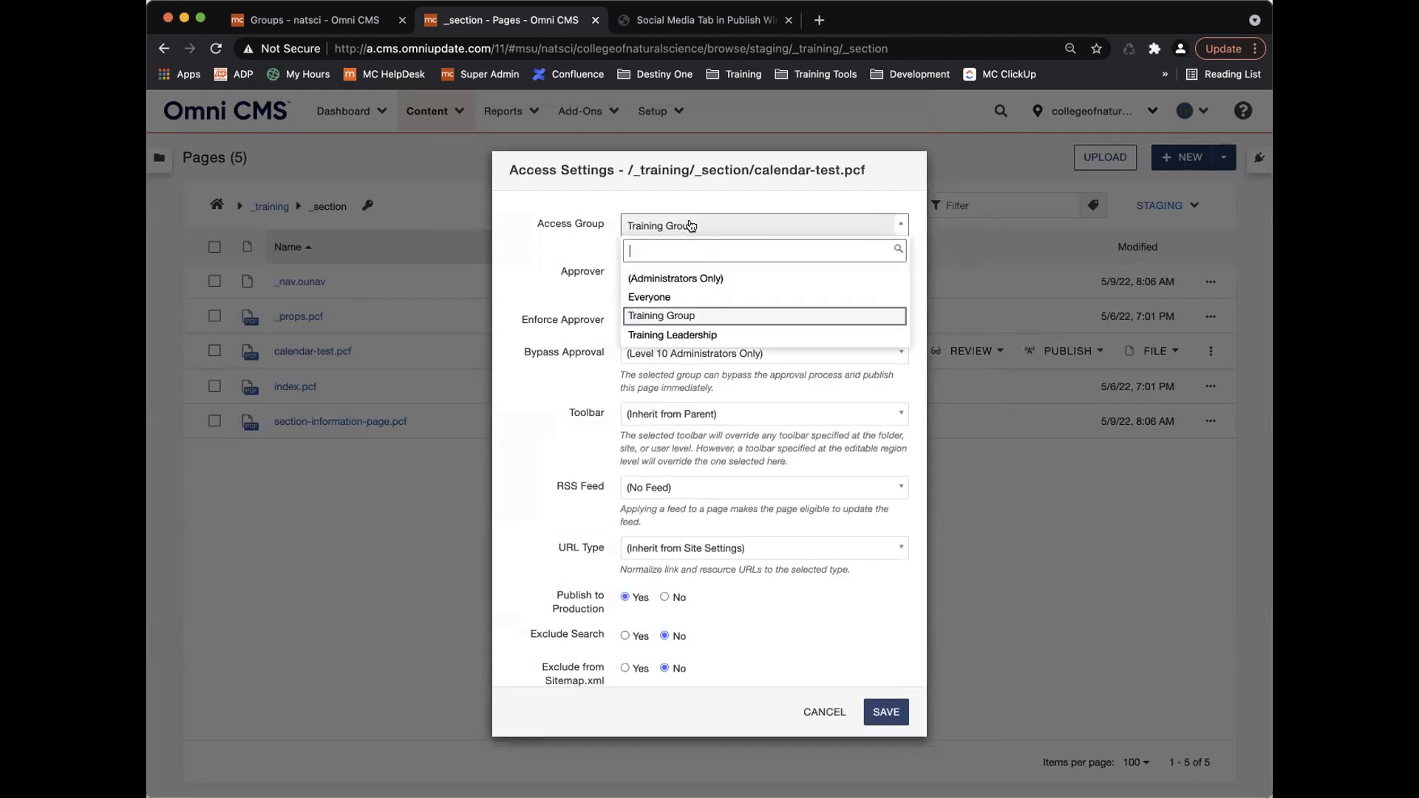
left_click(708, 336)
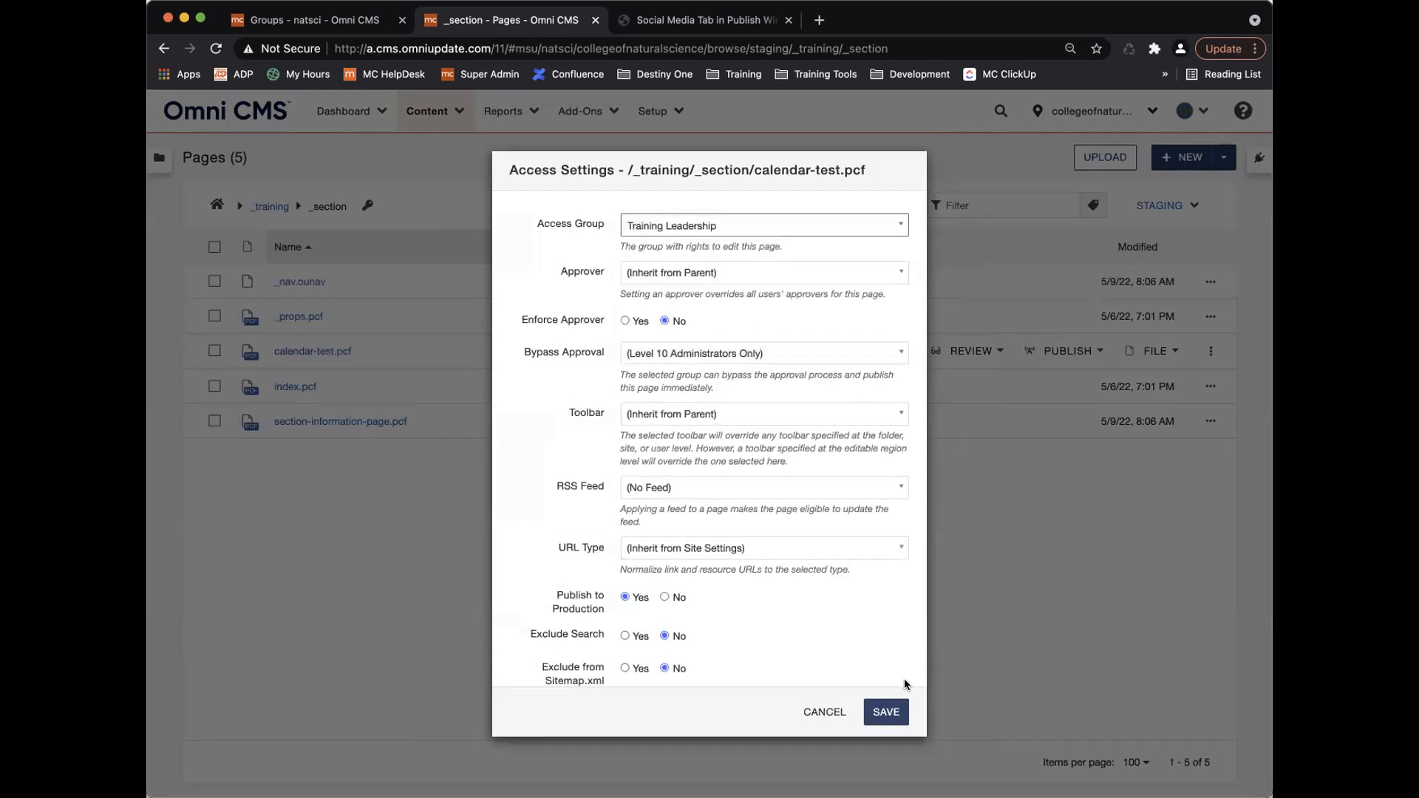
left_click(885, 712)
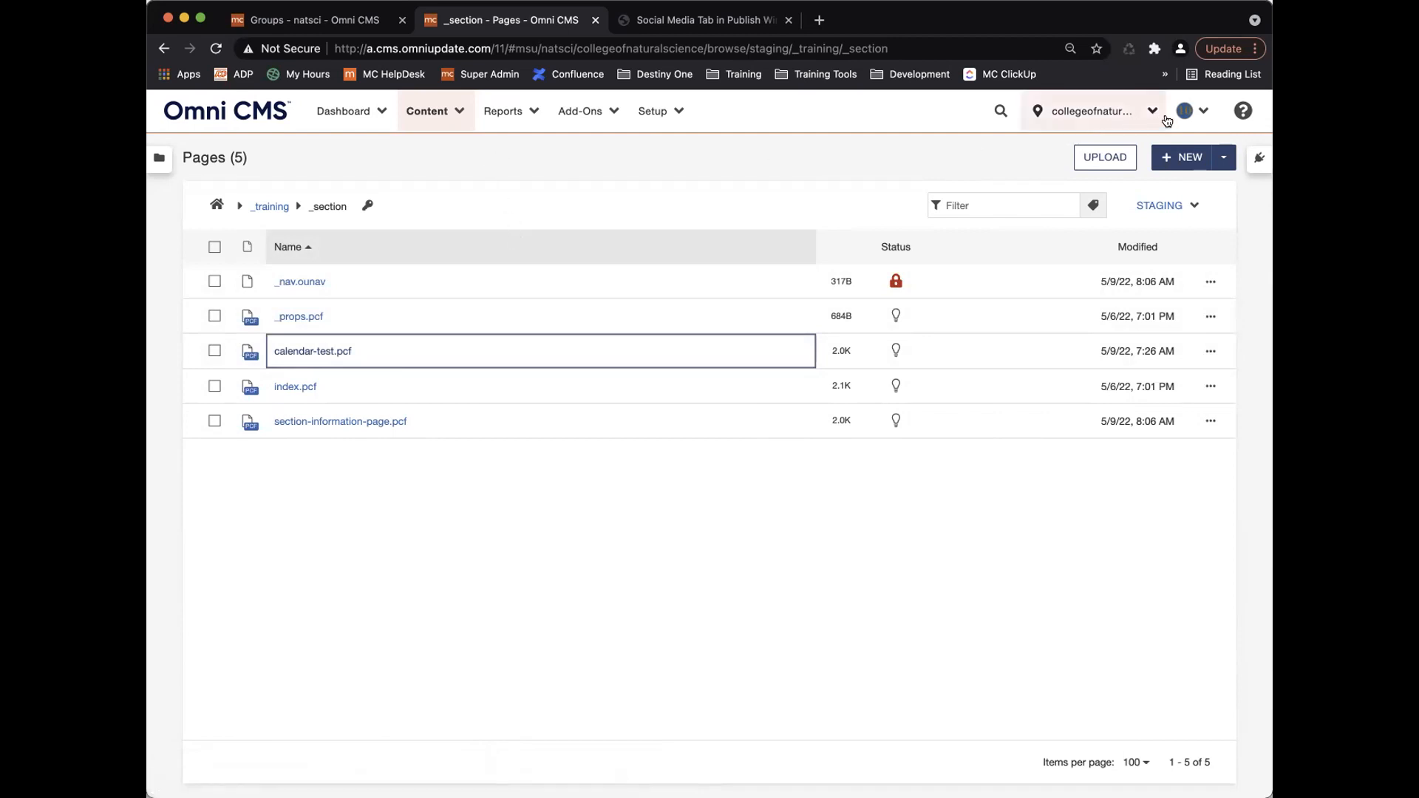
Close the Groups tab, log out, and sign in with another saved test account.
left_click(1189, 111)
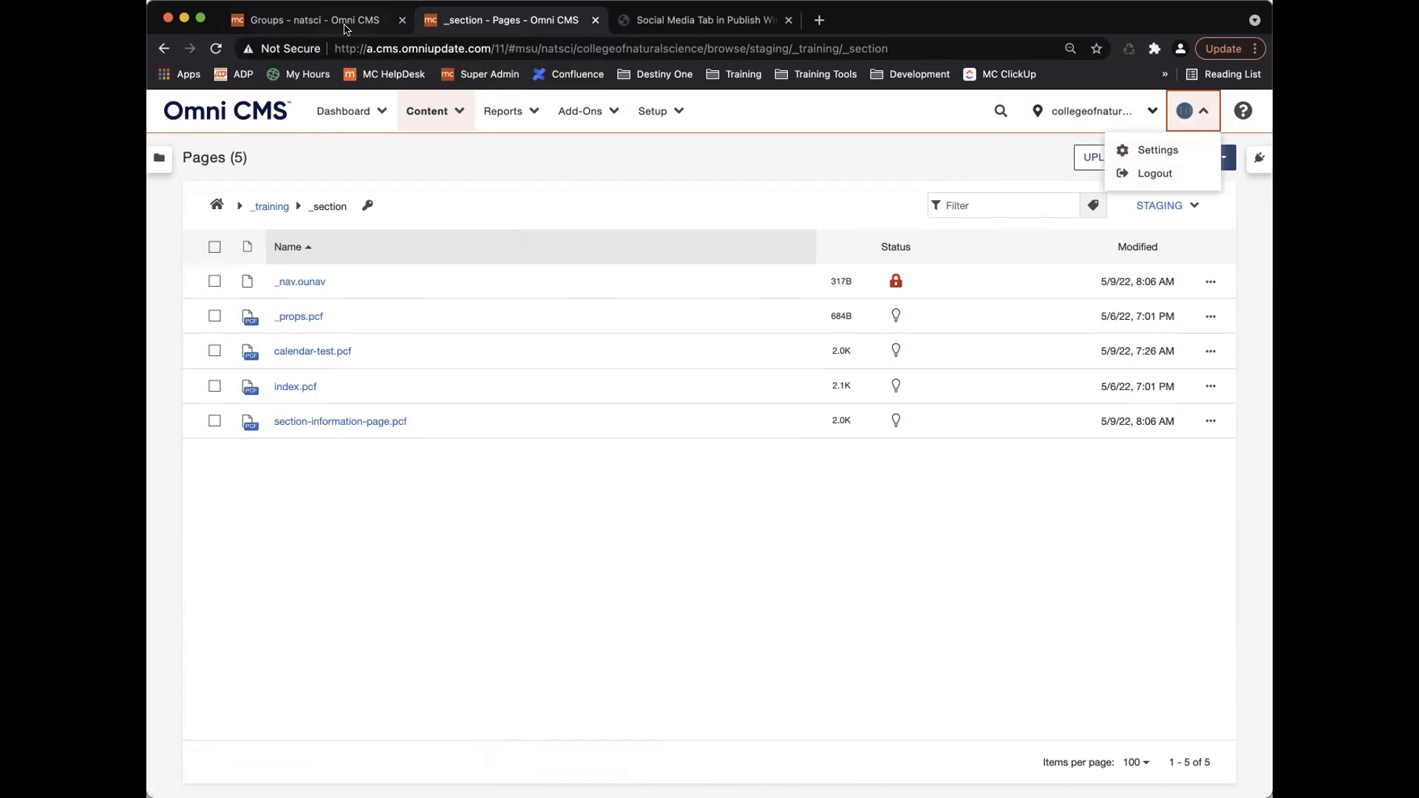
left_click(402, 20)
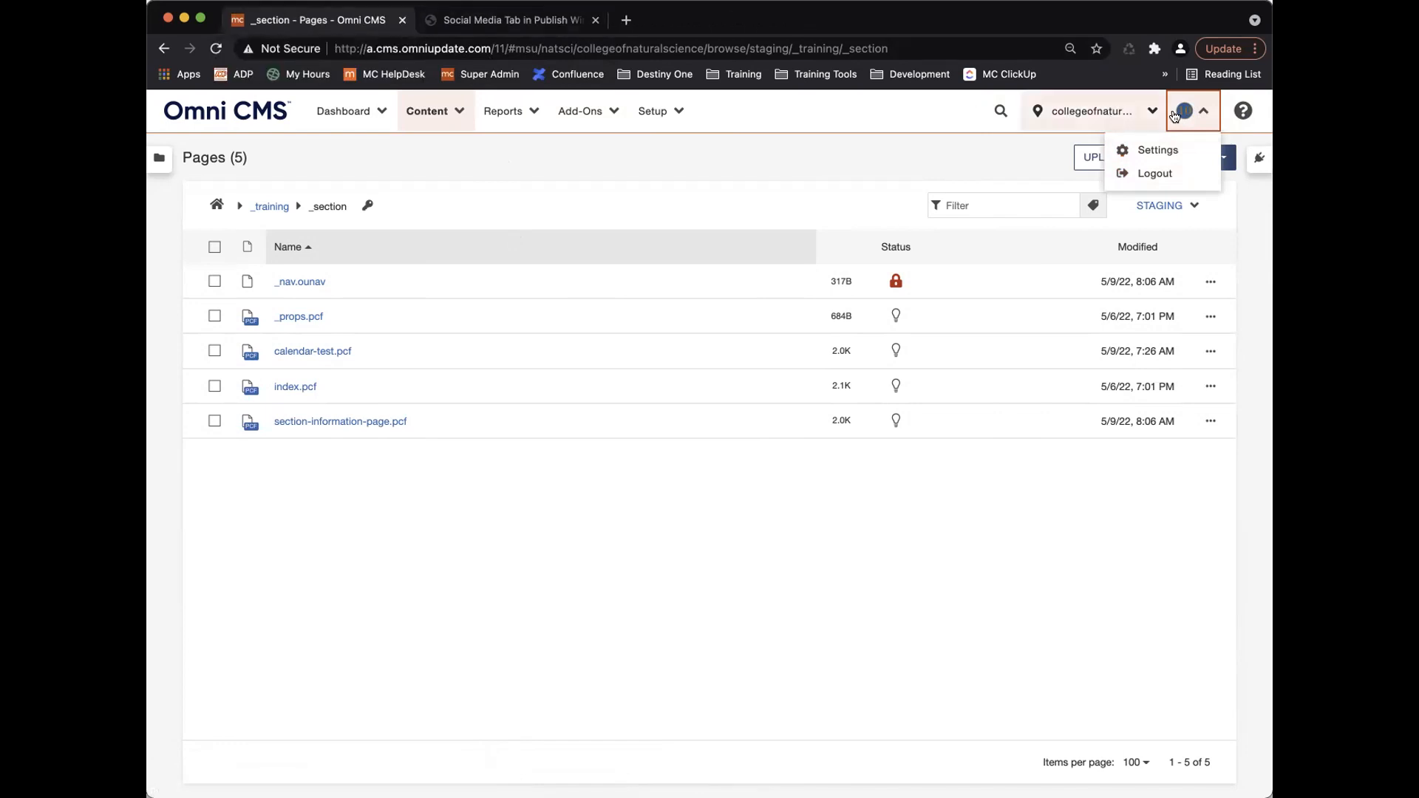
left_click(1171, 173)
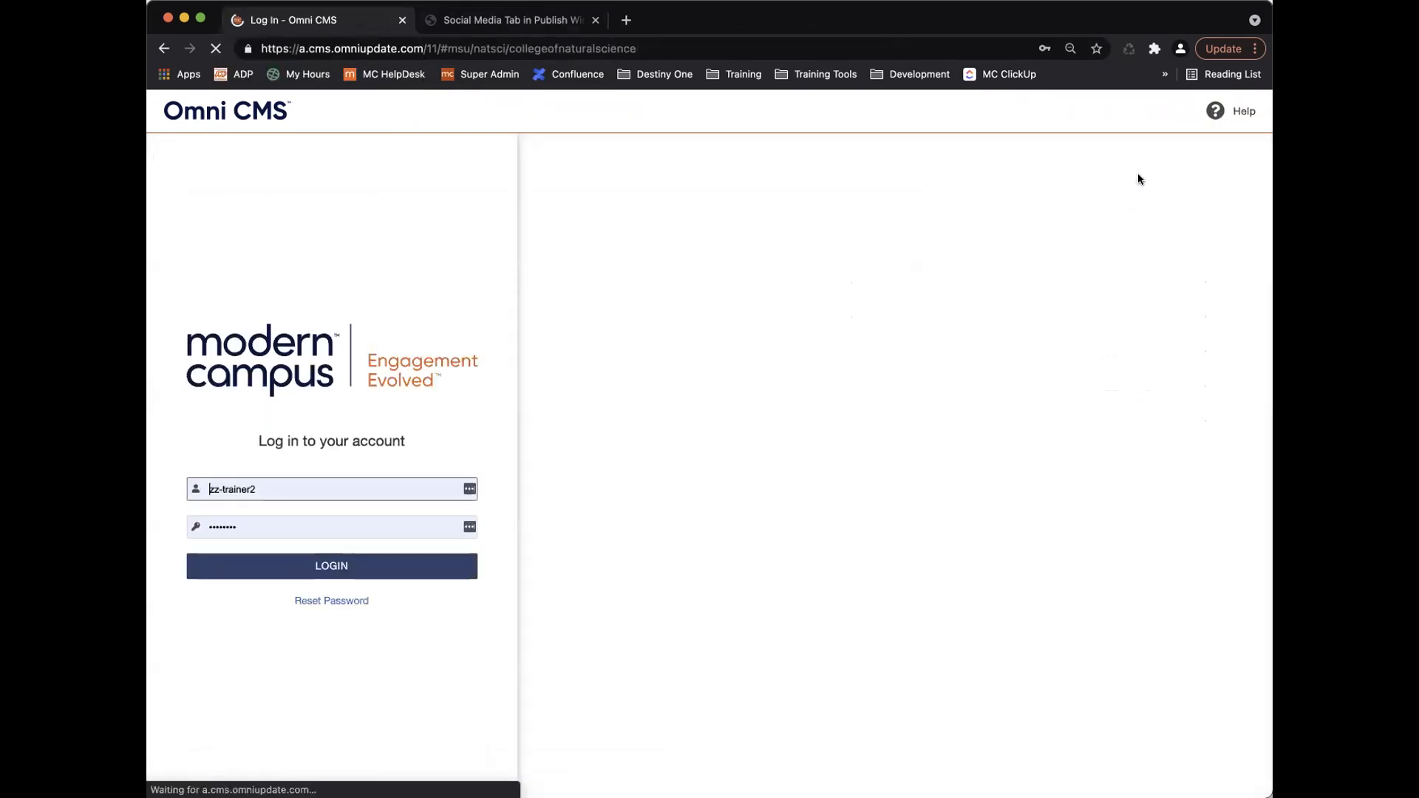
left_click(370, 489)
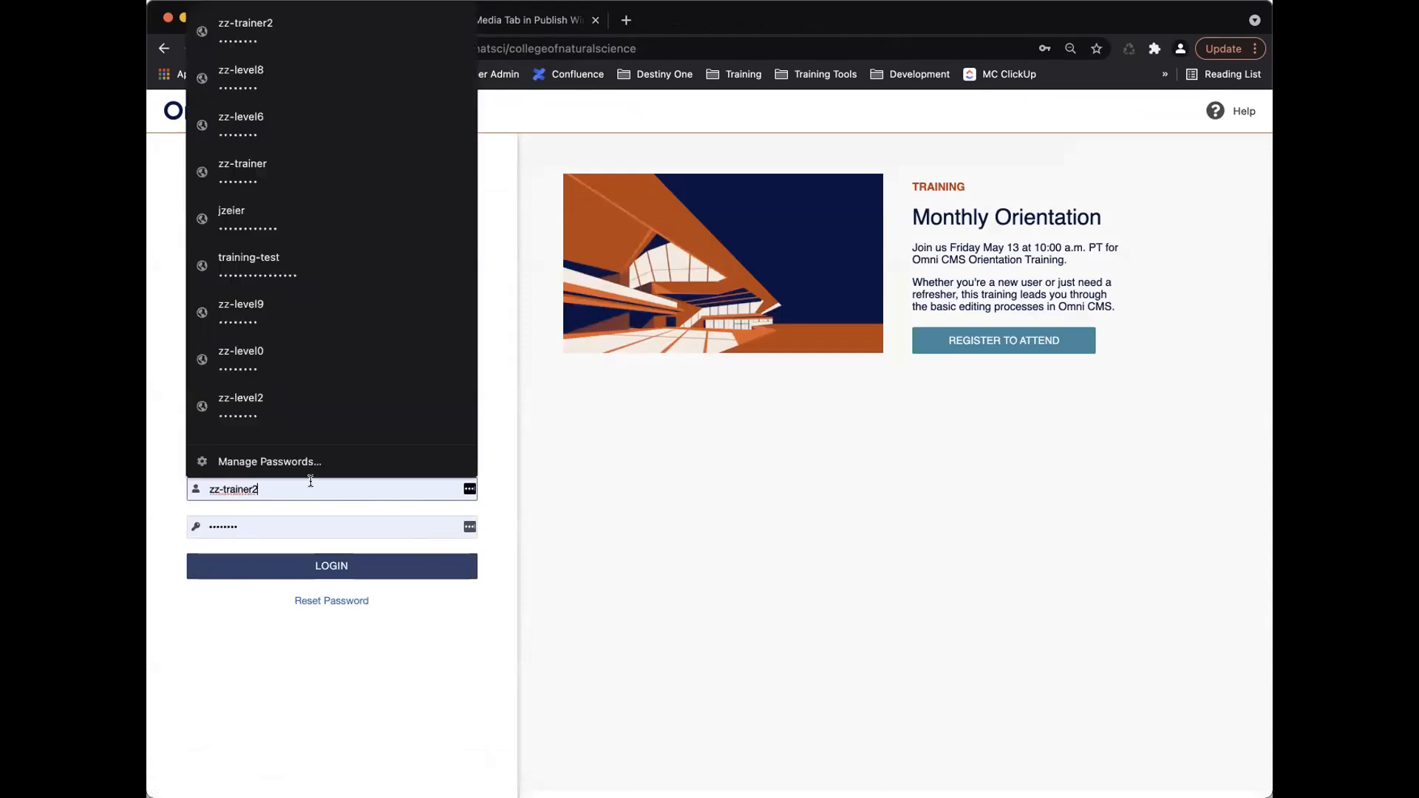
left_click(297, 118)
left_click(384, 565)
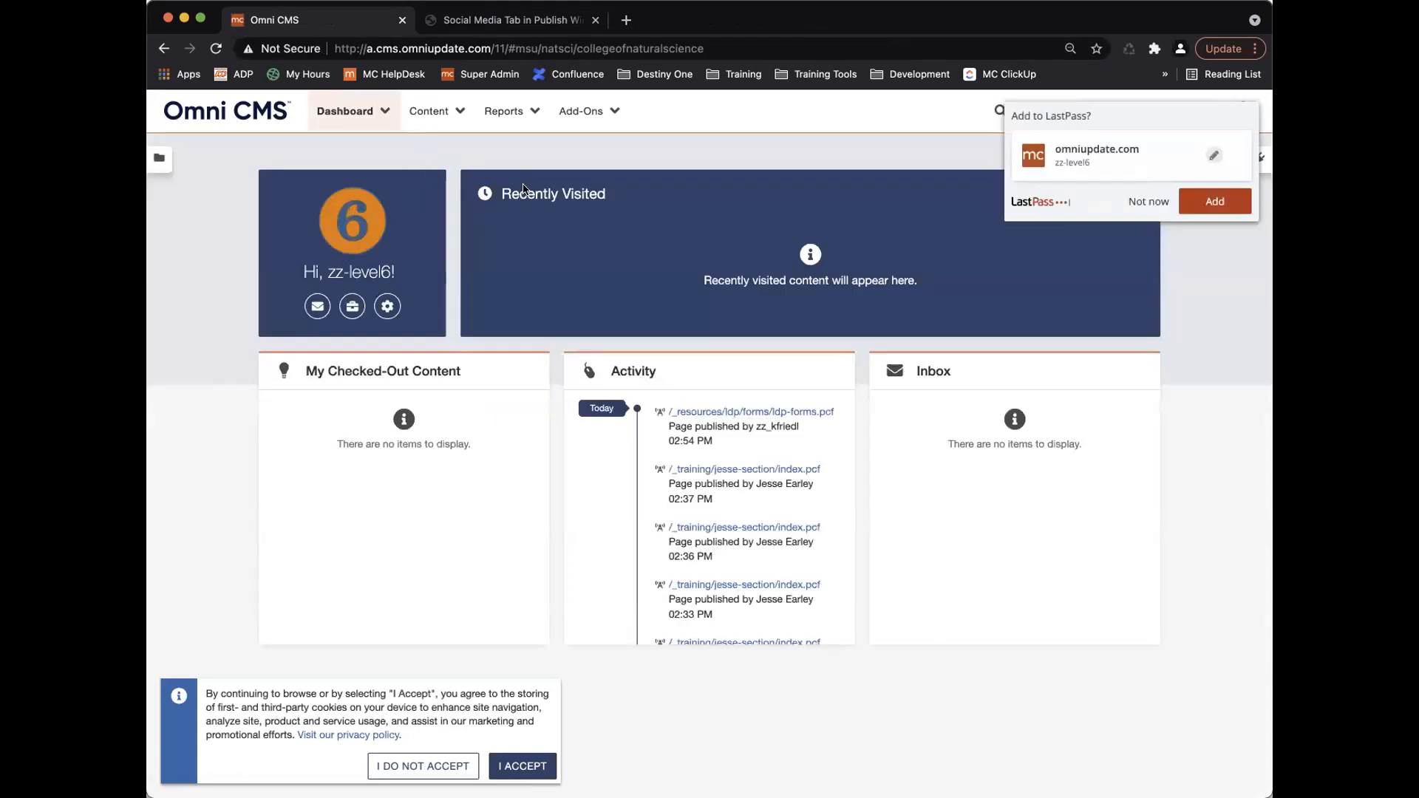
left_click(1138, 200)
left_click(435, 113)
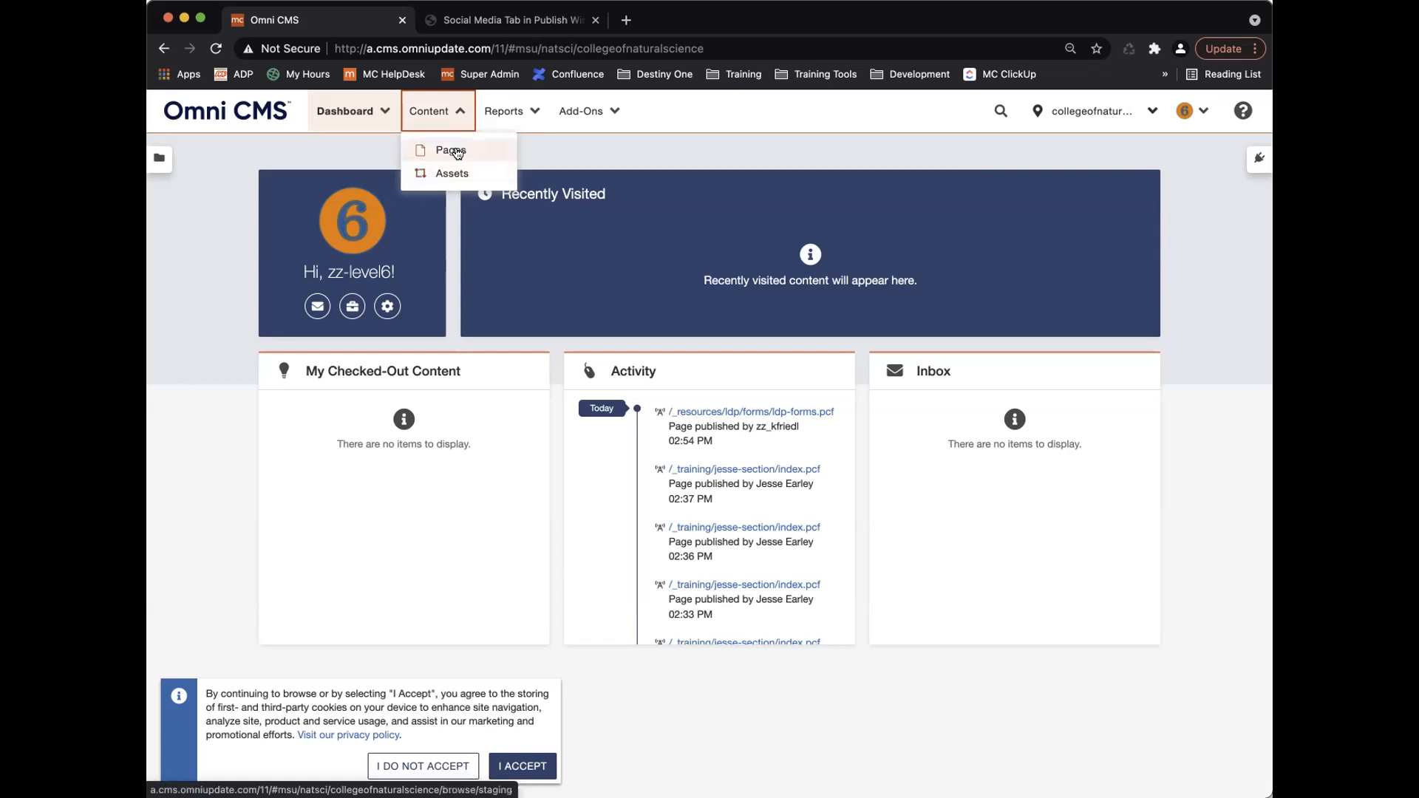
Browse Pages to _training/_section, try calendar-test.pcf, and inspect index.pcf's Edit options.
left_click(455, 149)
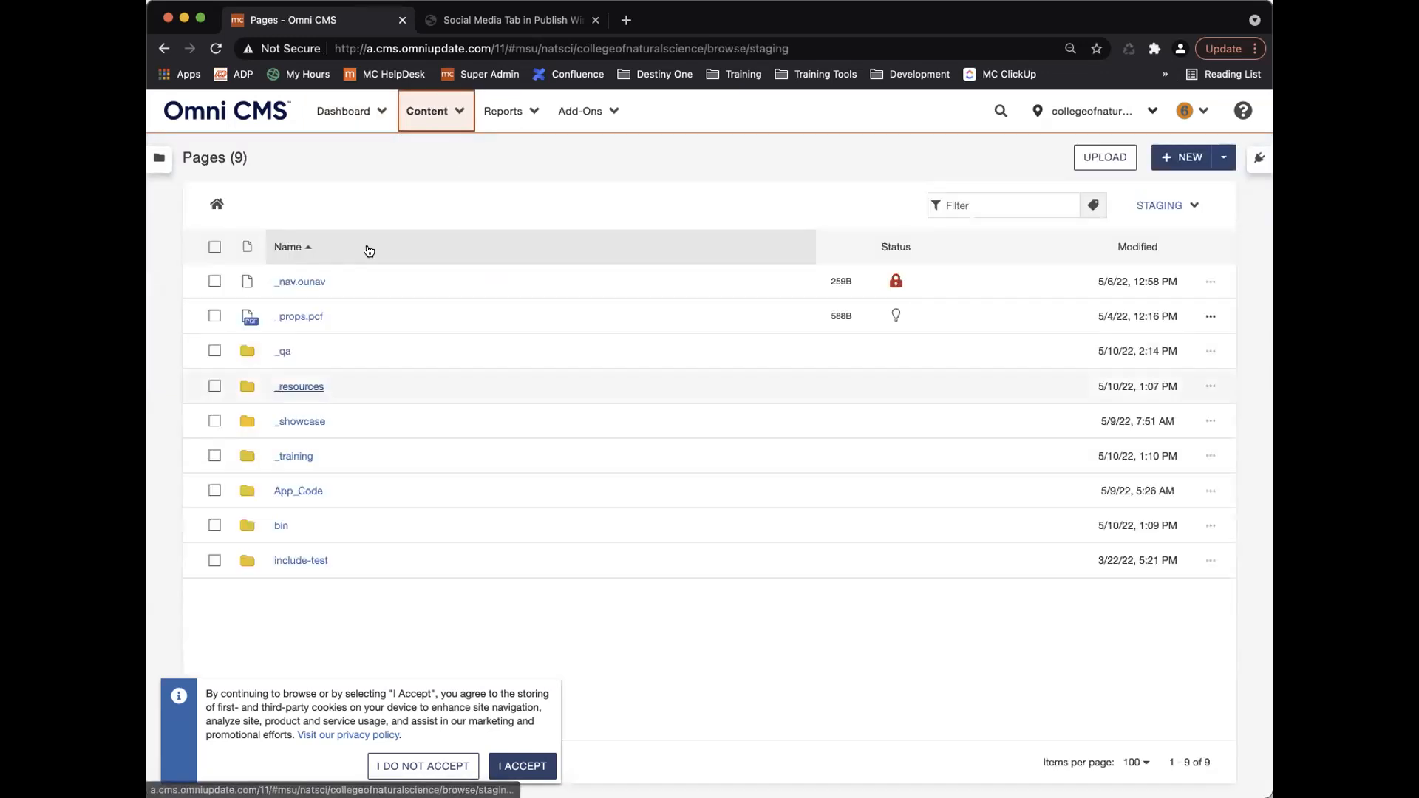
left_click(295, 455)
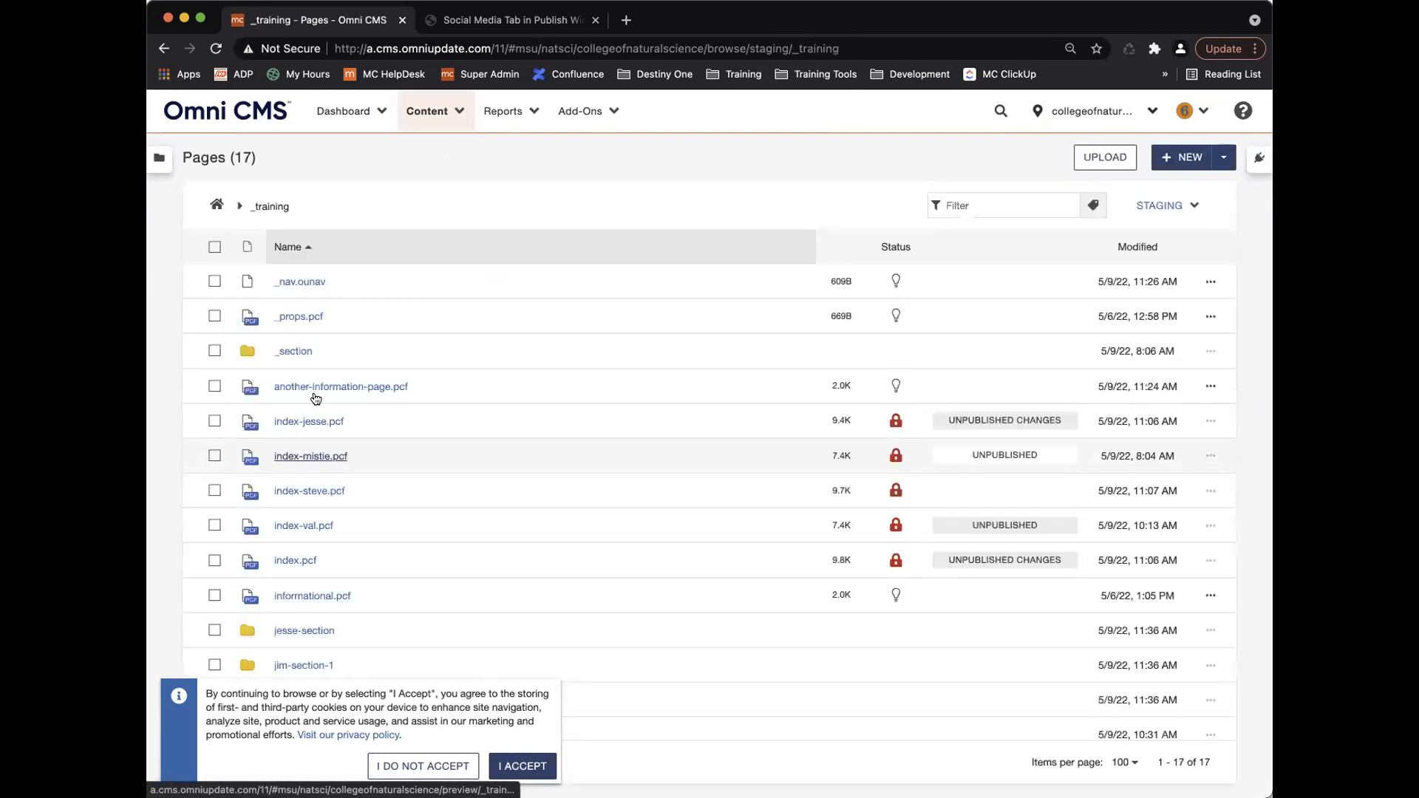
left_click(293, 351)
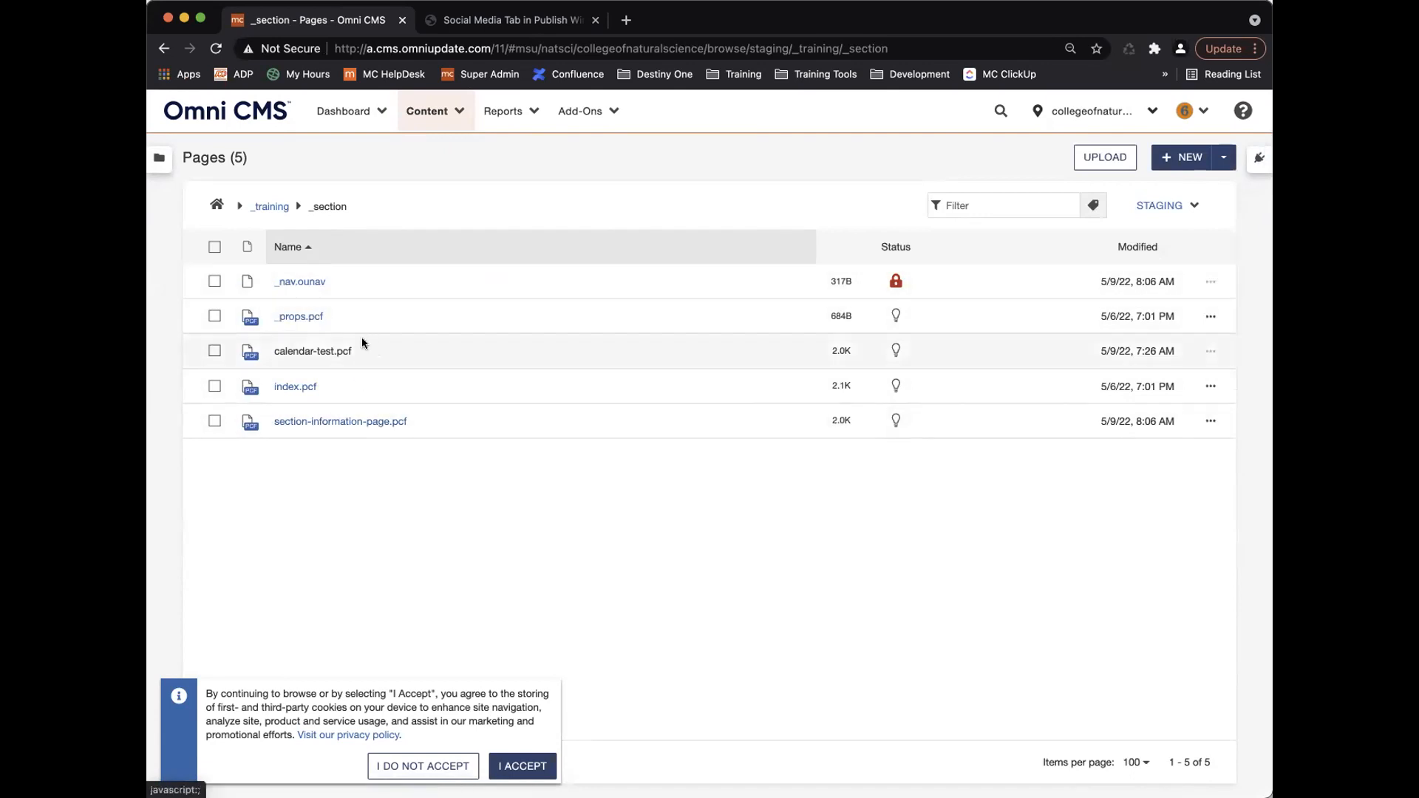
left_click(317, 351)
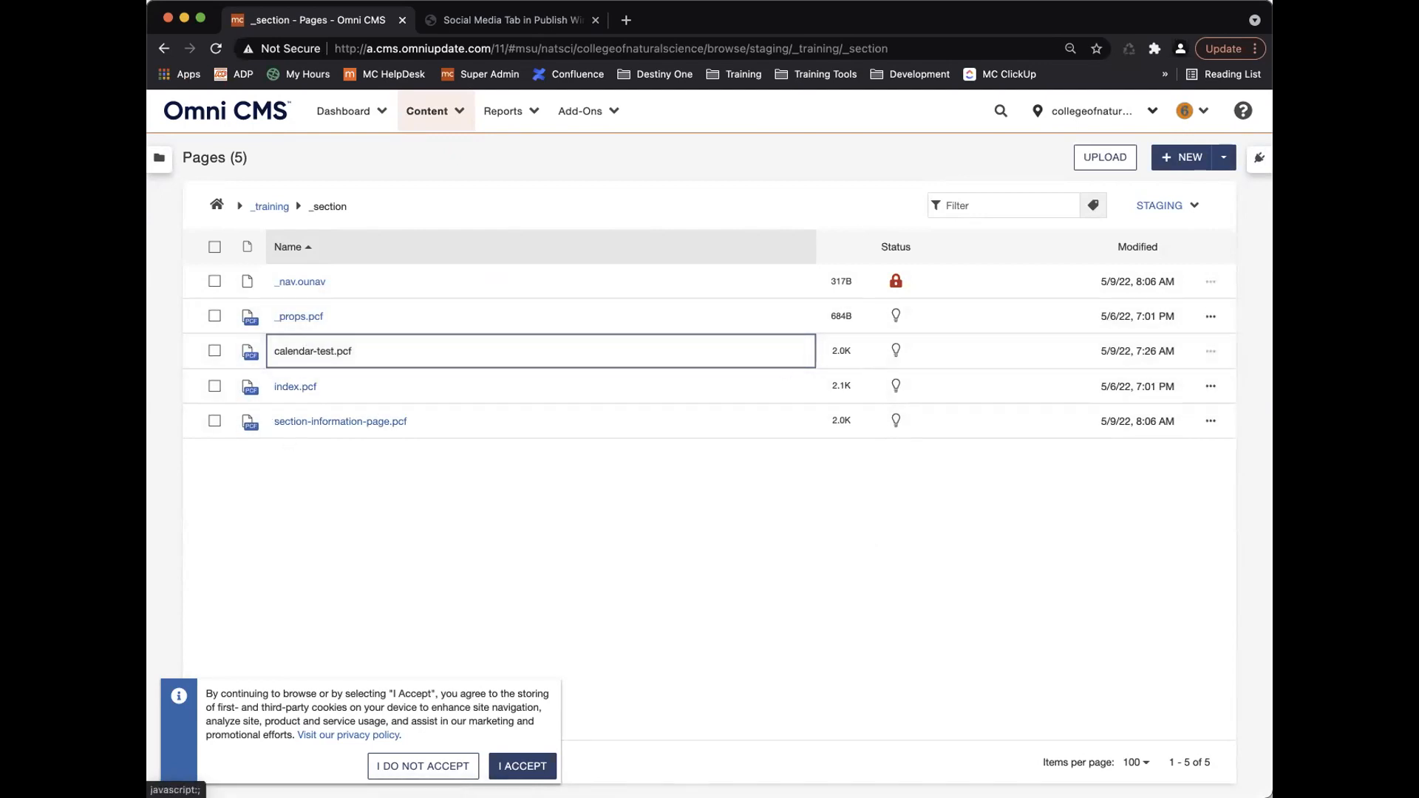
left_click(1210, 386)
left_click(961, 386)
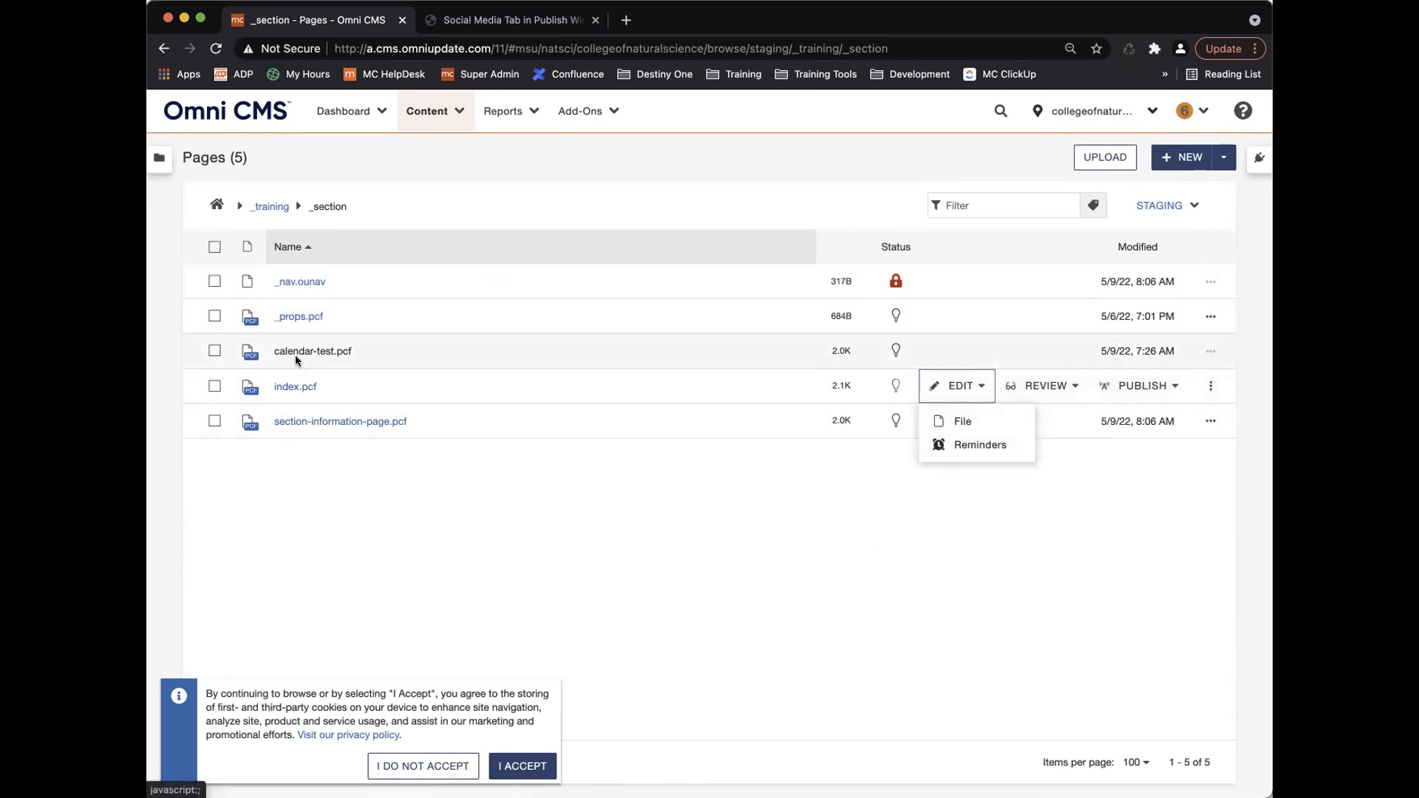
left_click(970, 390)
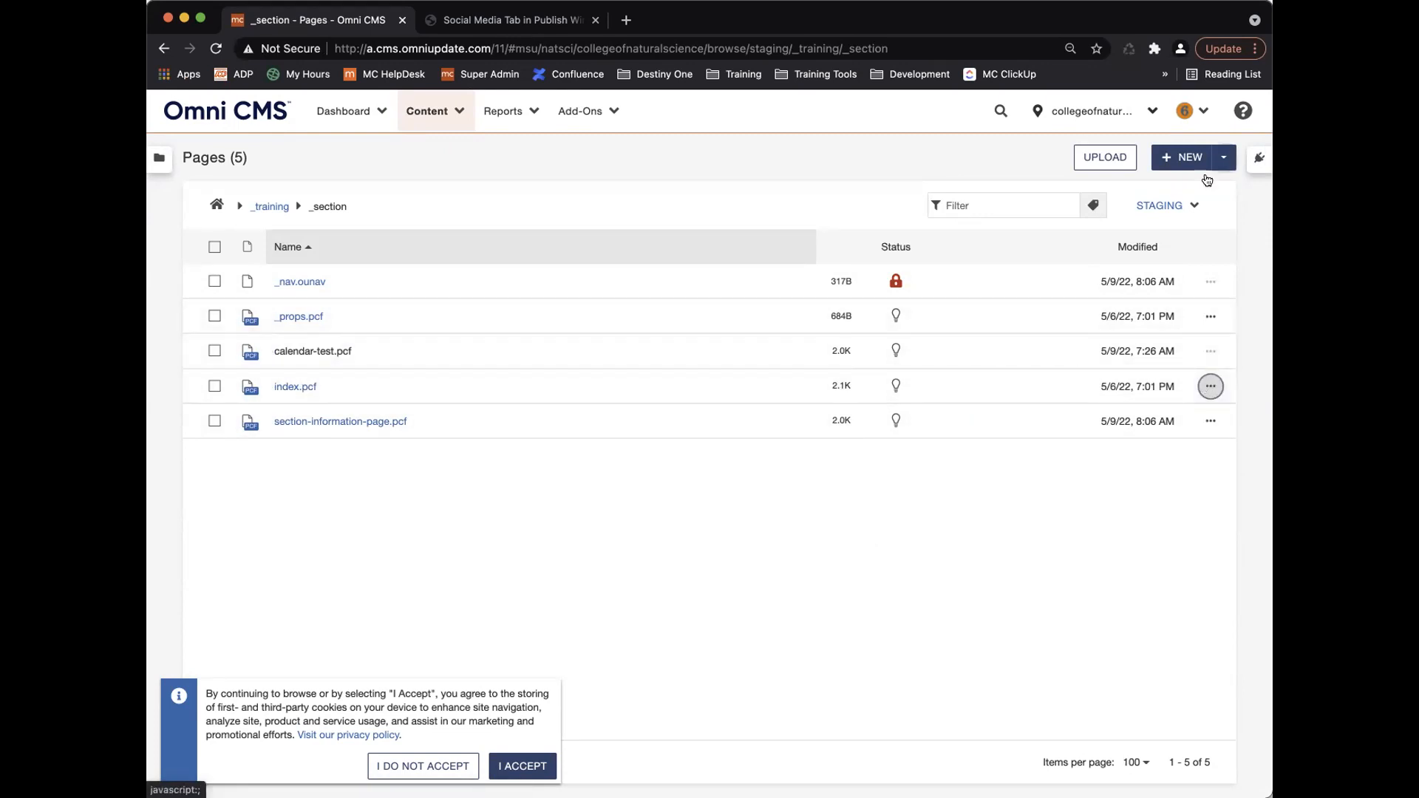
Log out and log back in using a different saved test account.
left_click(1194, 117)
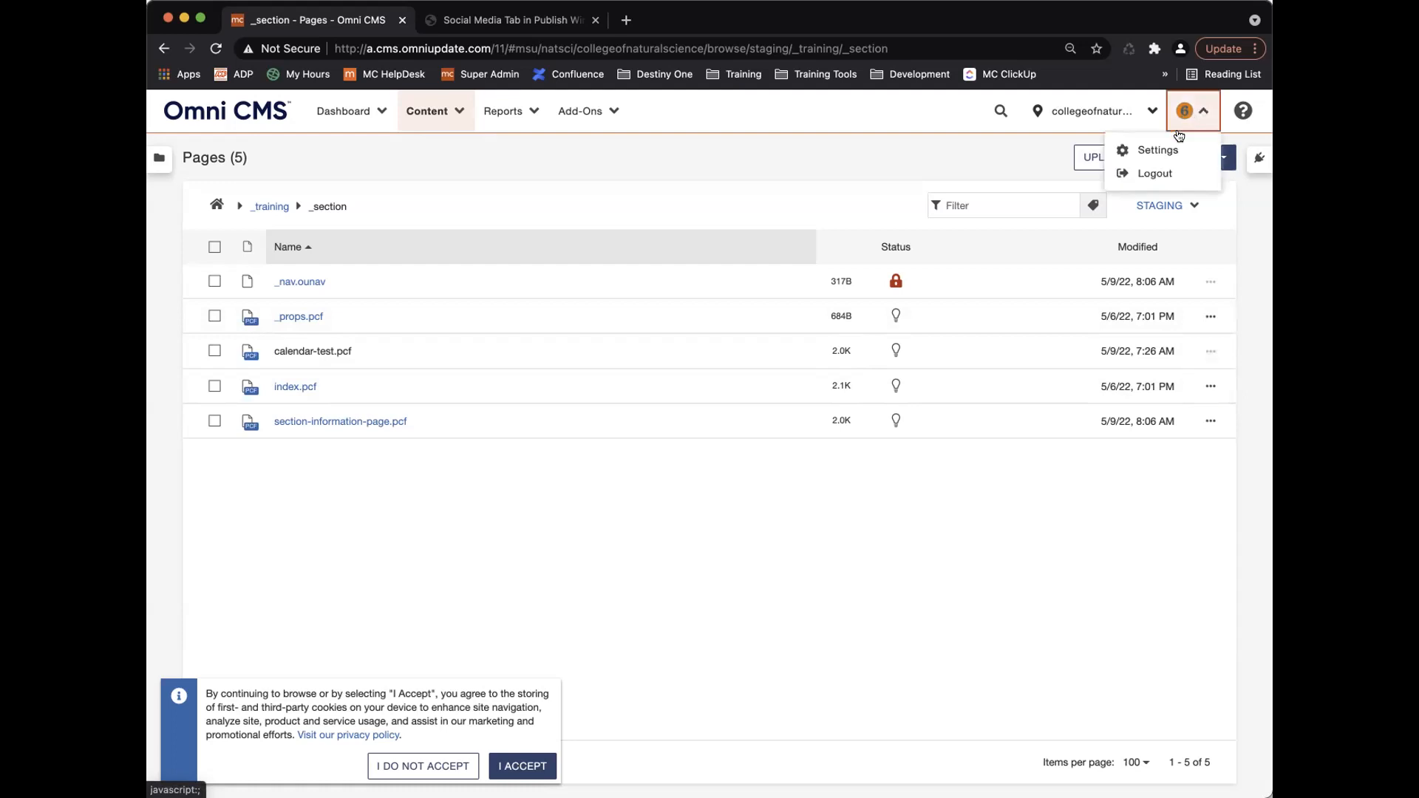
left_click(1157, 173)
left_click(329, 486)
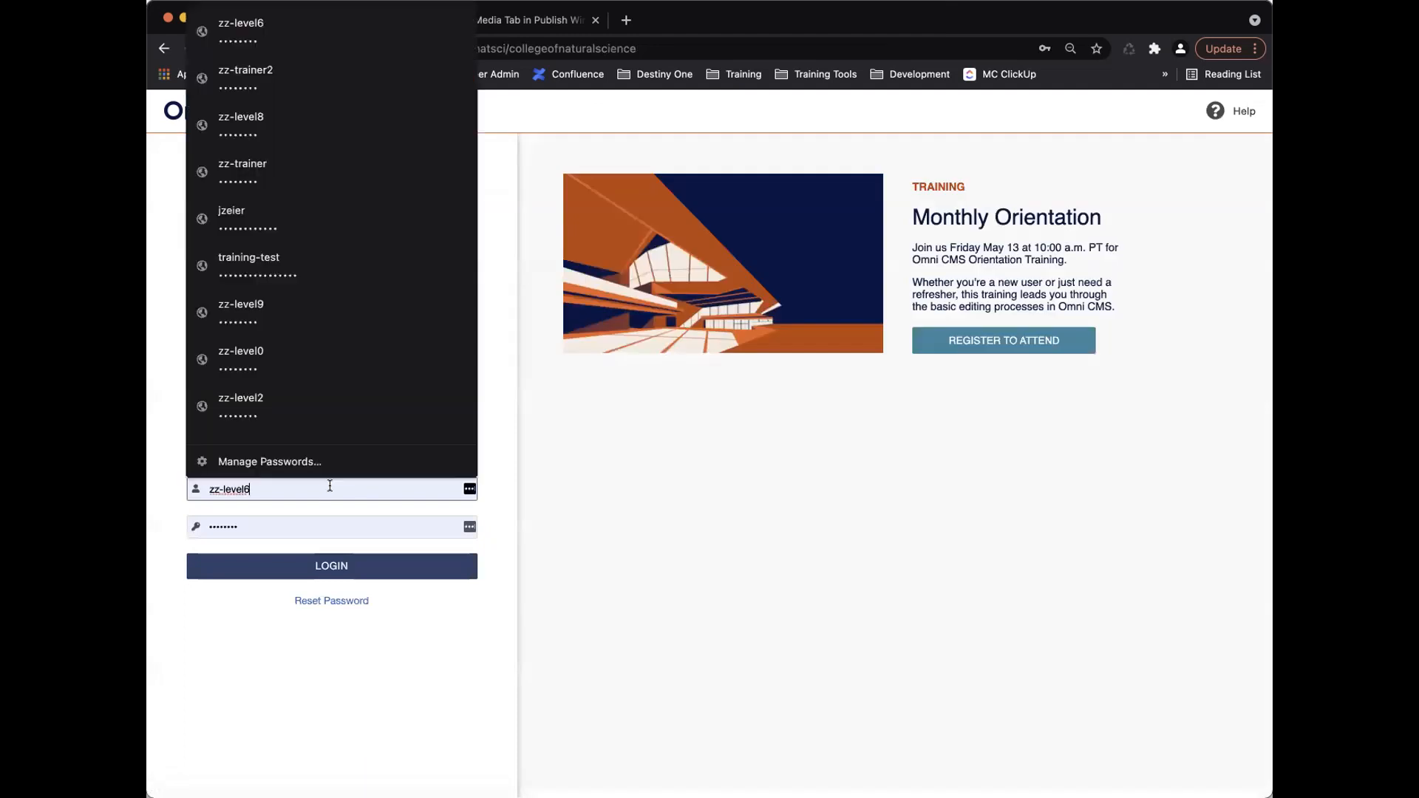
left_click(310, 126)
left_click(369, 566)
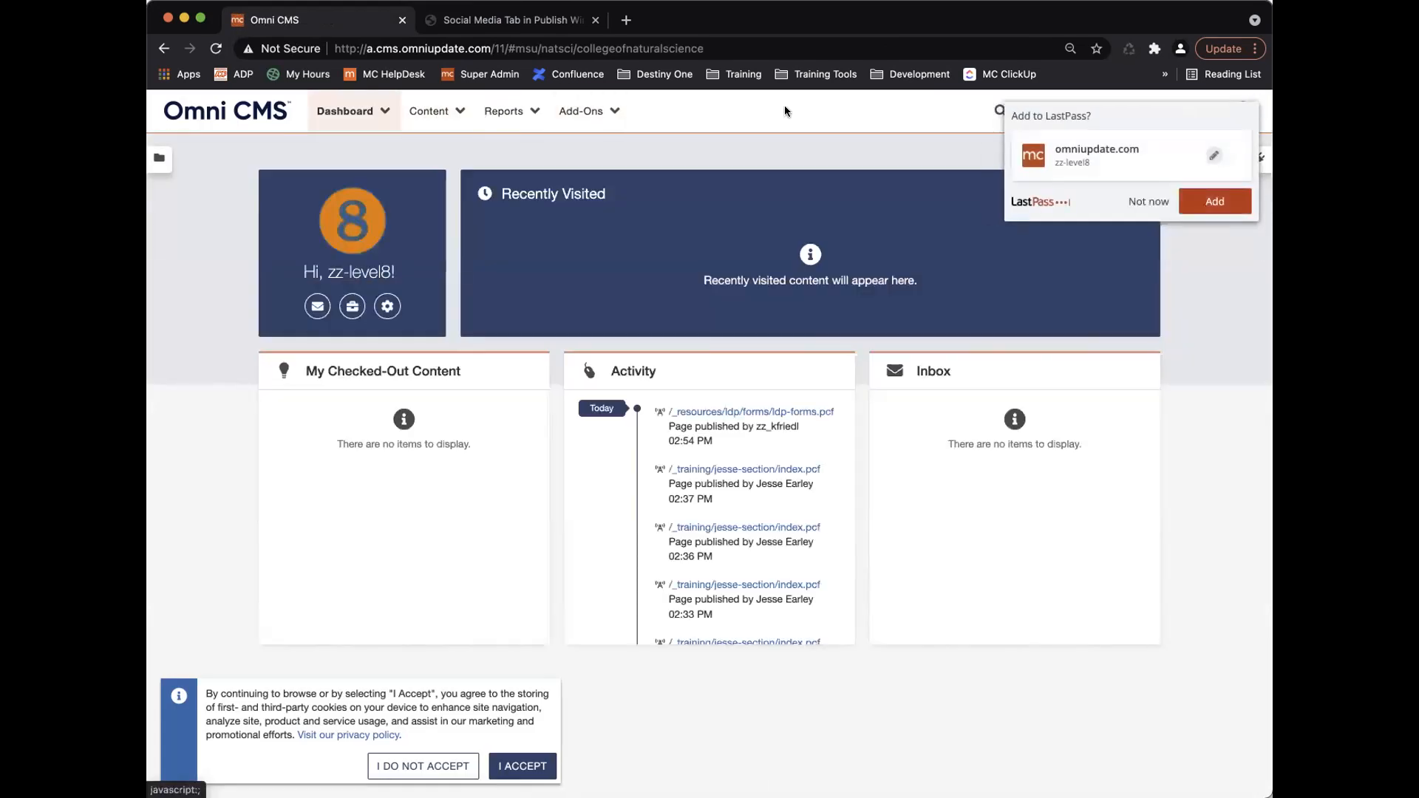
left_click(1143, 201)
left_click(442, 111)
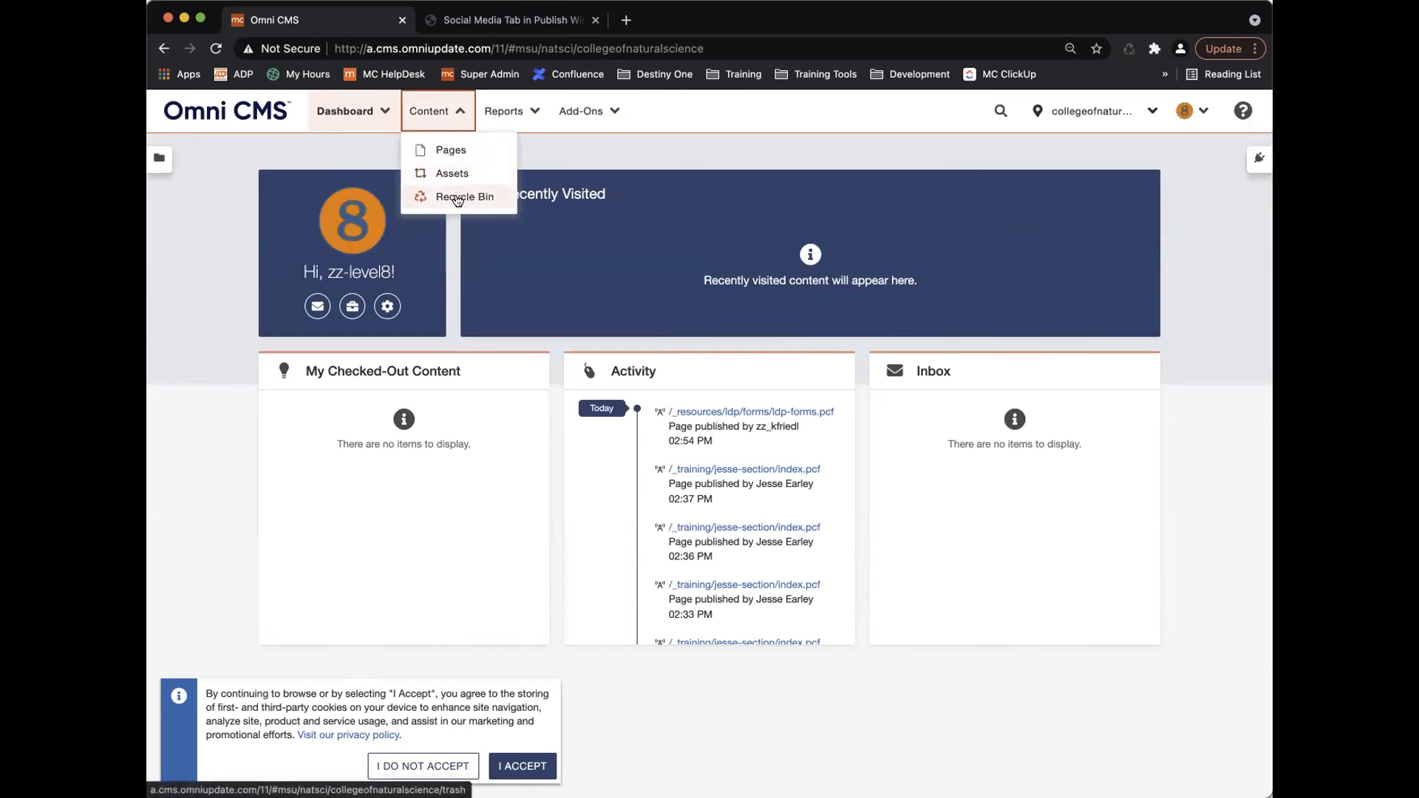
Browse the staging Pages listing into _training/_section to show its five pages.
left_click(446, 148)
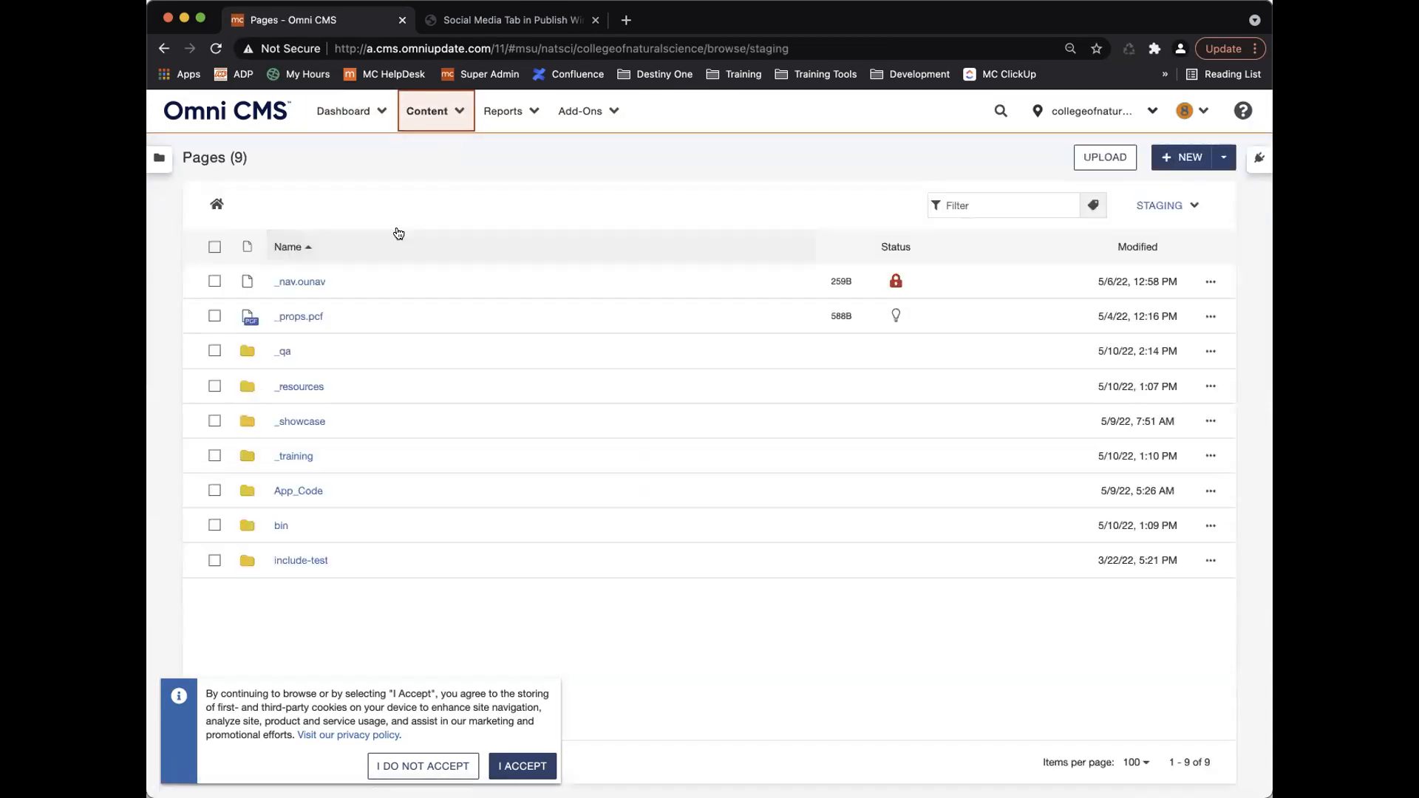
left_click(295, 456)
left_click(294, 351)
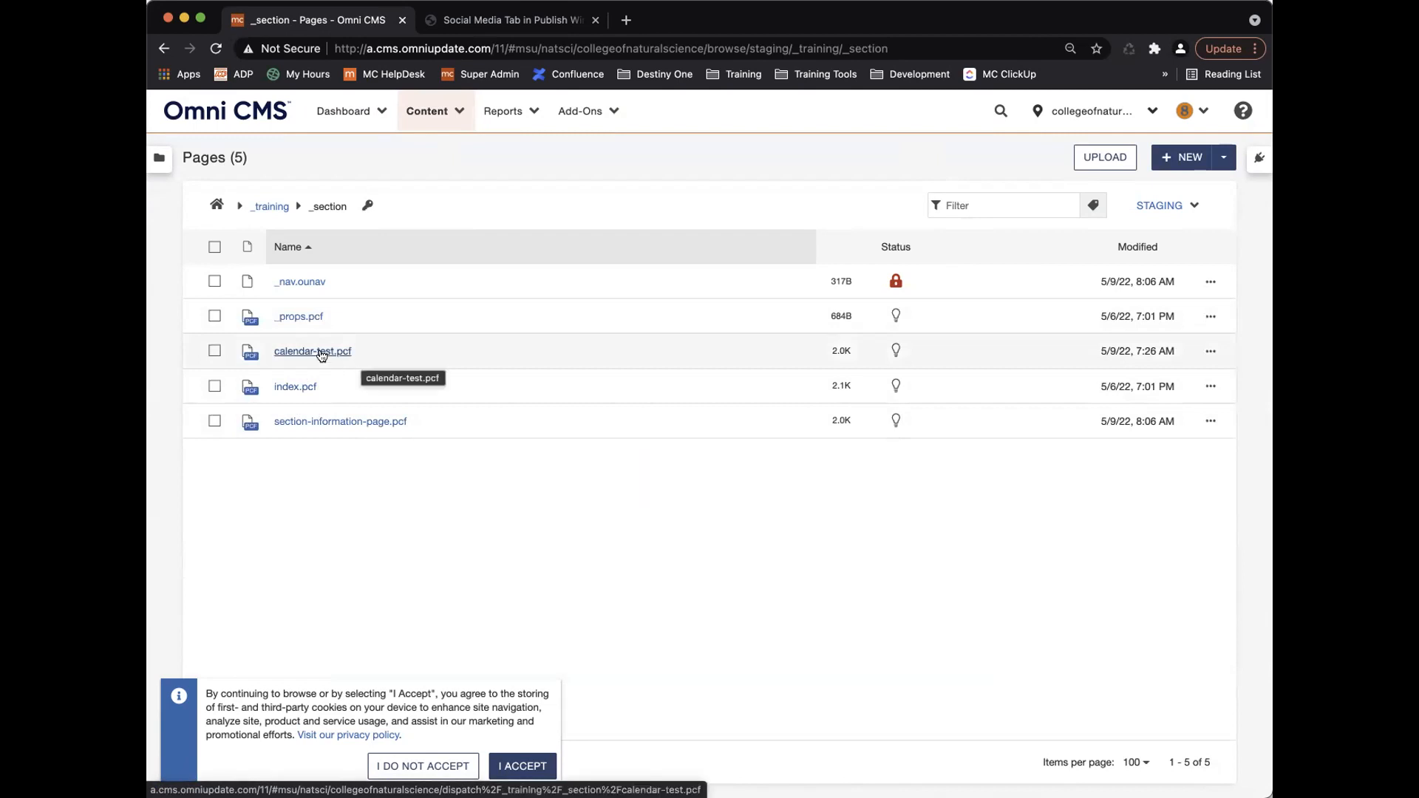
Change the _section folder's access group from Training Group to Everyone and save.
left_click(365, 206)
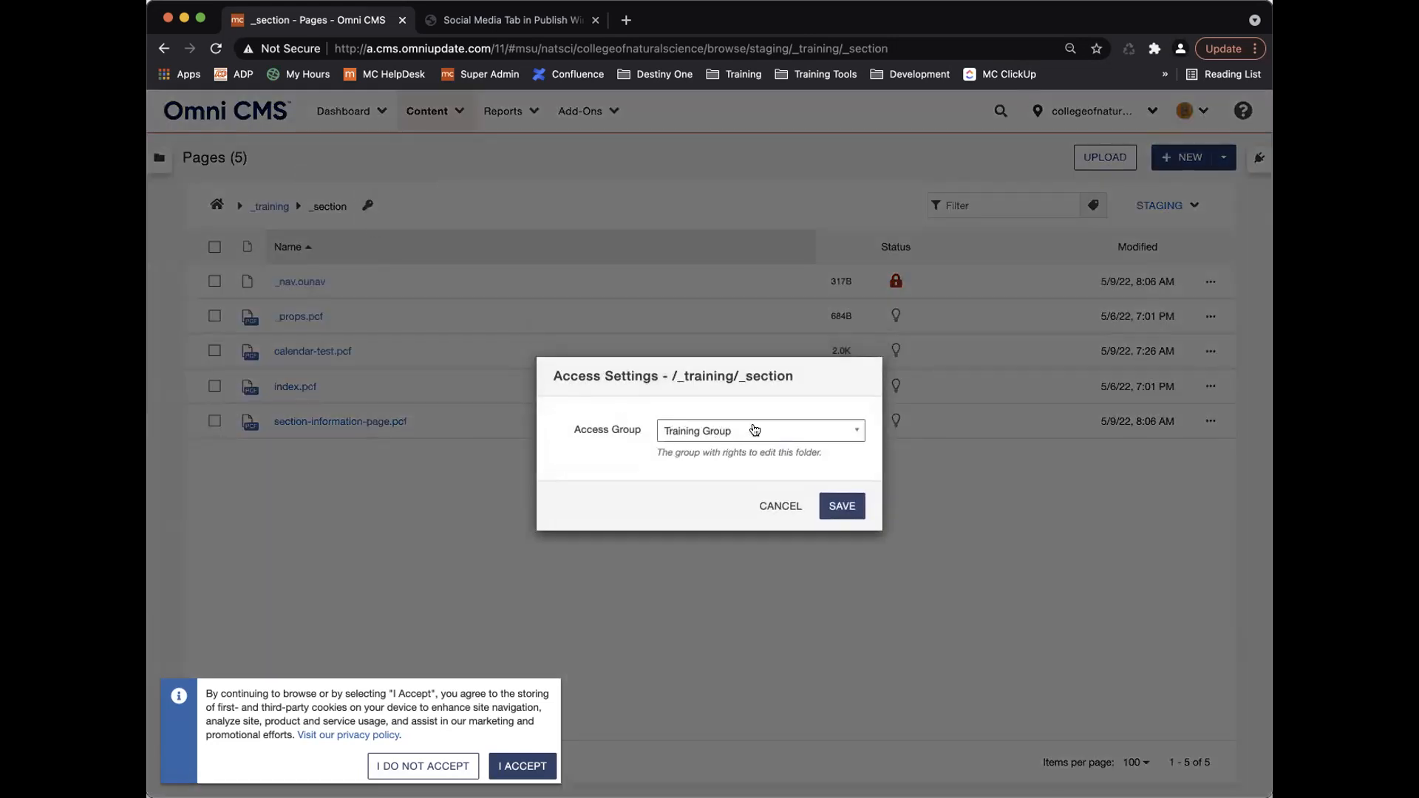
left_click(754, 430)
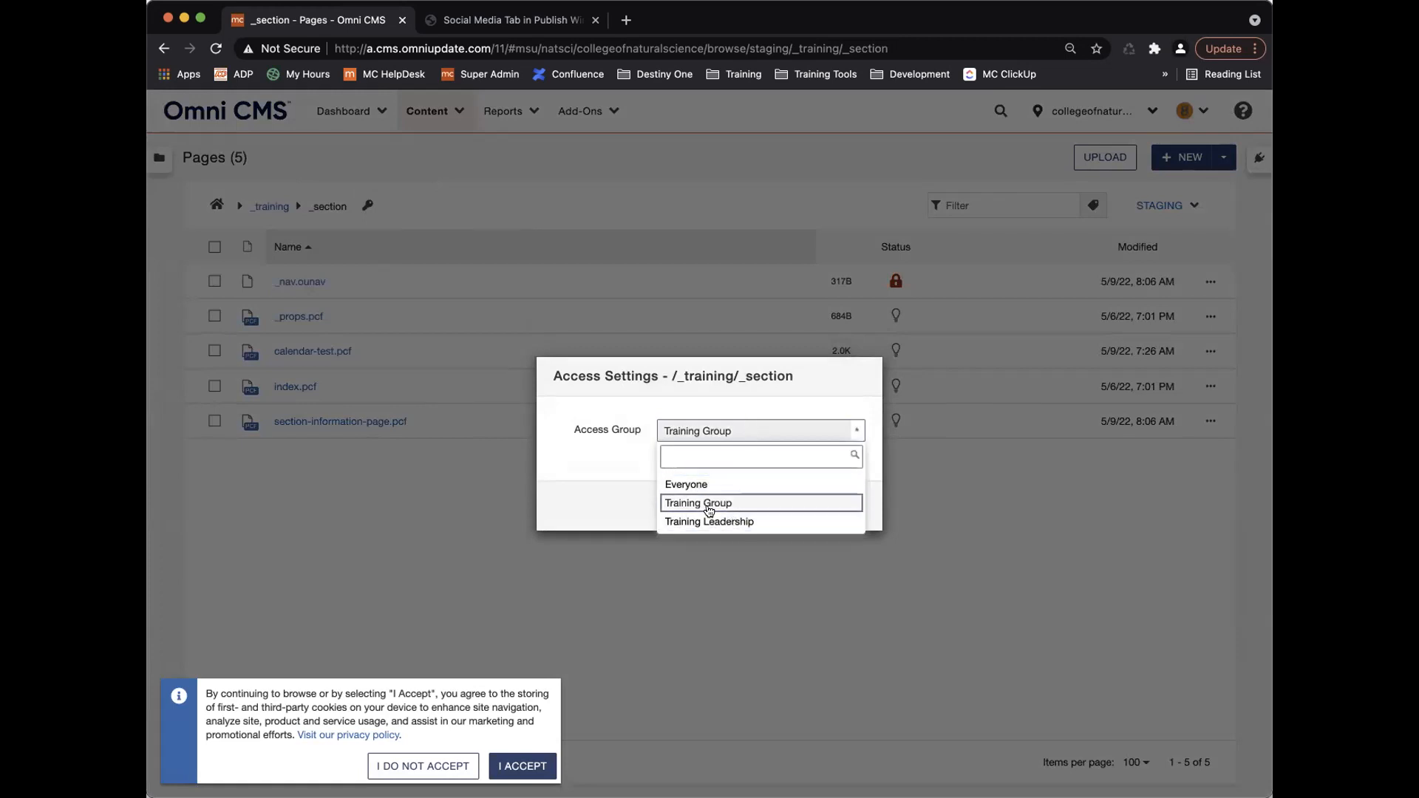
left_click(696, 484)
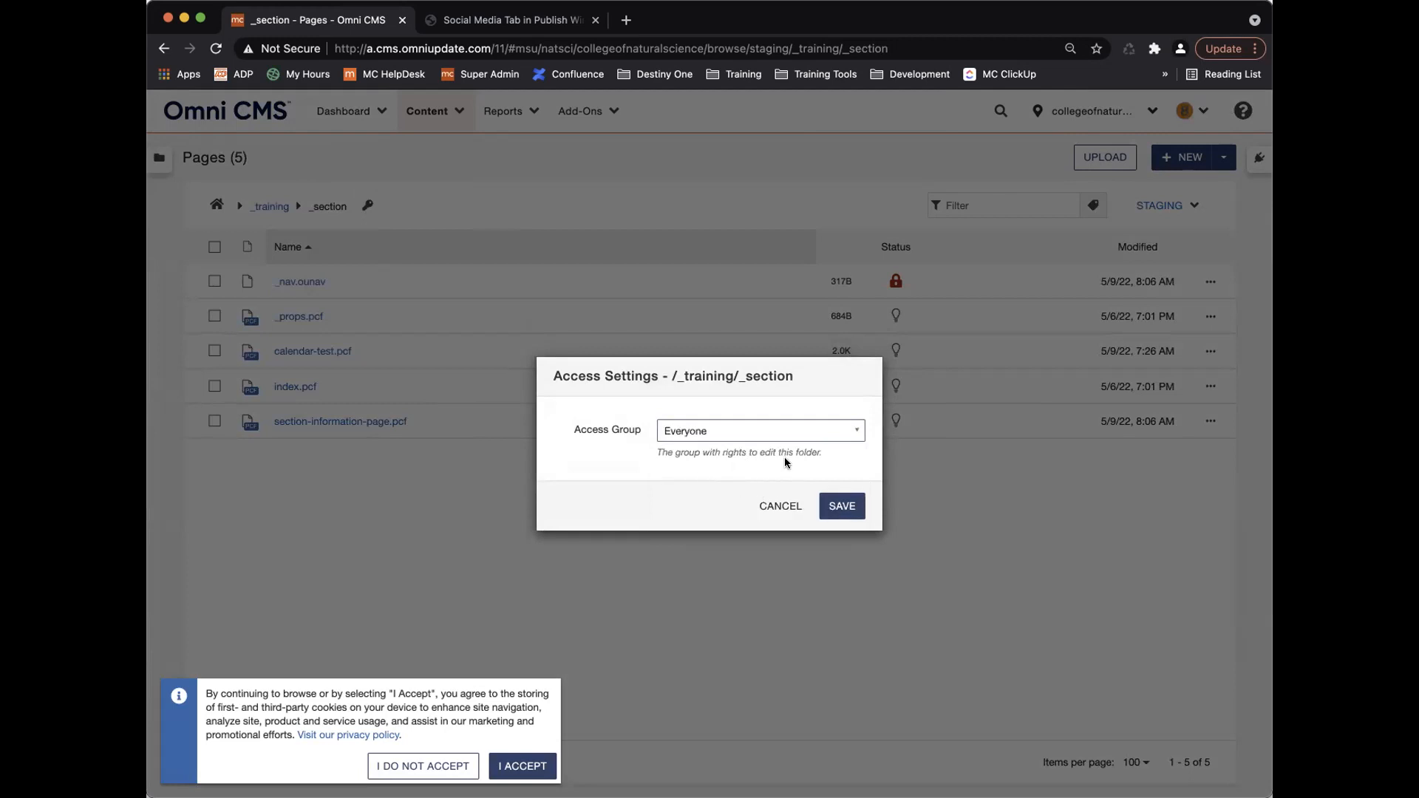
left_click(842, 505)
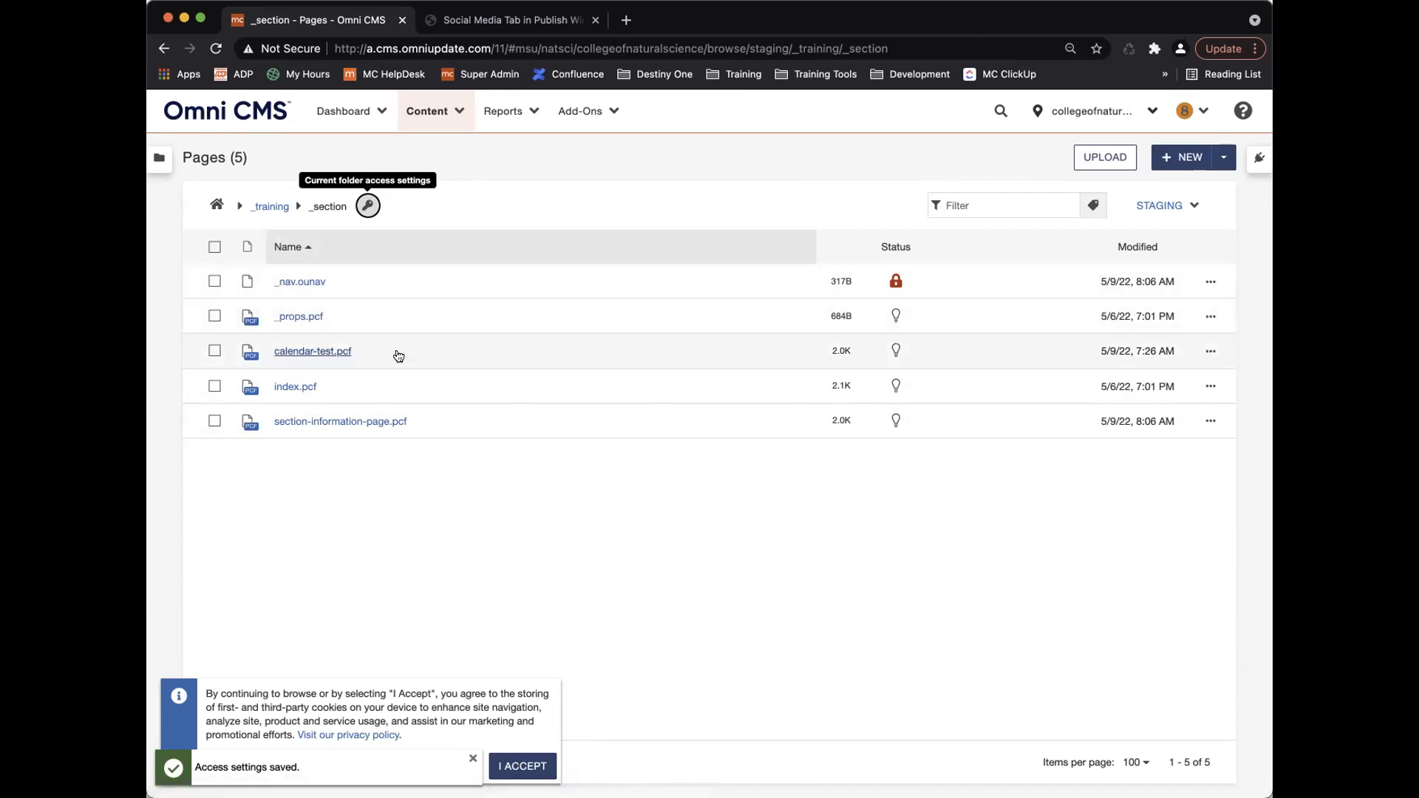
Set calendar-test.pcf's access group to Everyone and save it.
left_click(1207, 350)
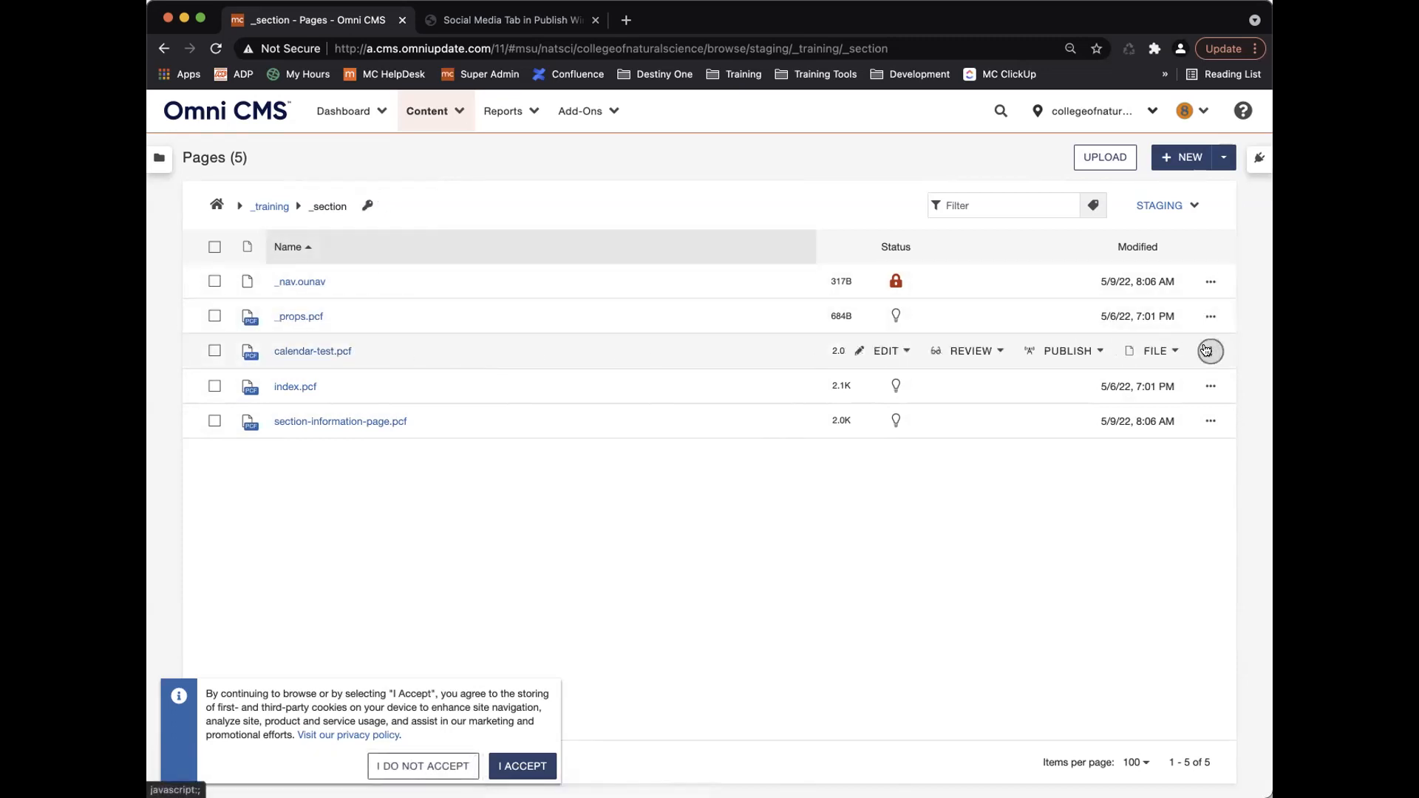
left_click(881, 350)
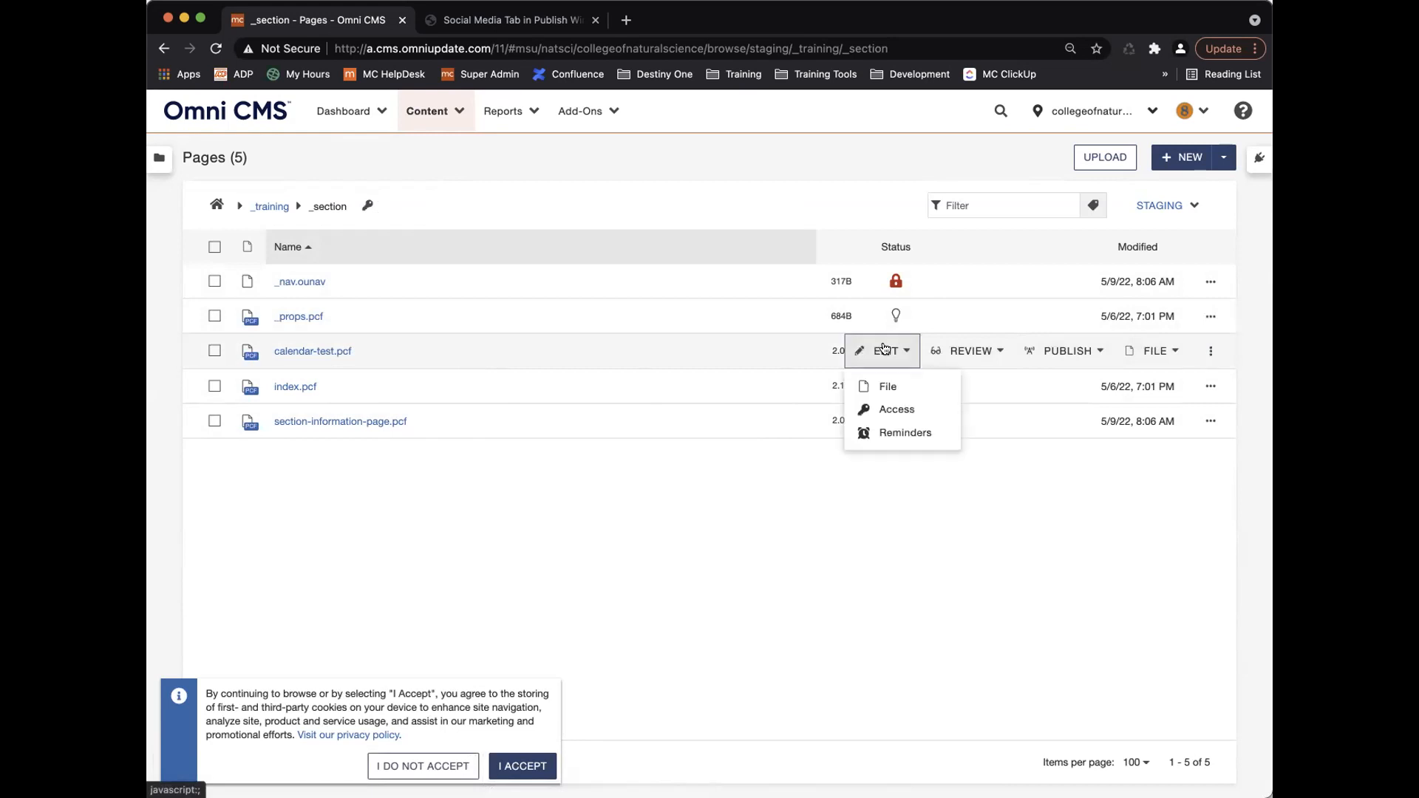
left_click(894, 409)
left_click(691, 432)
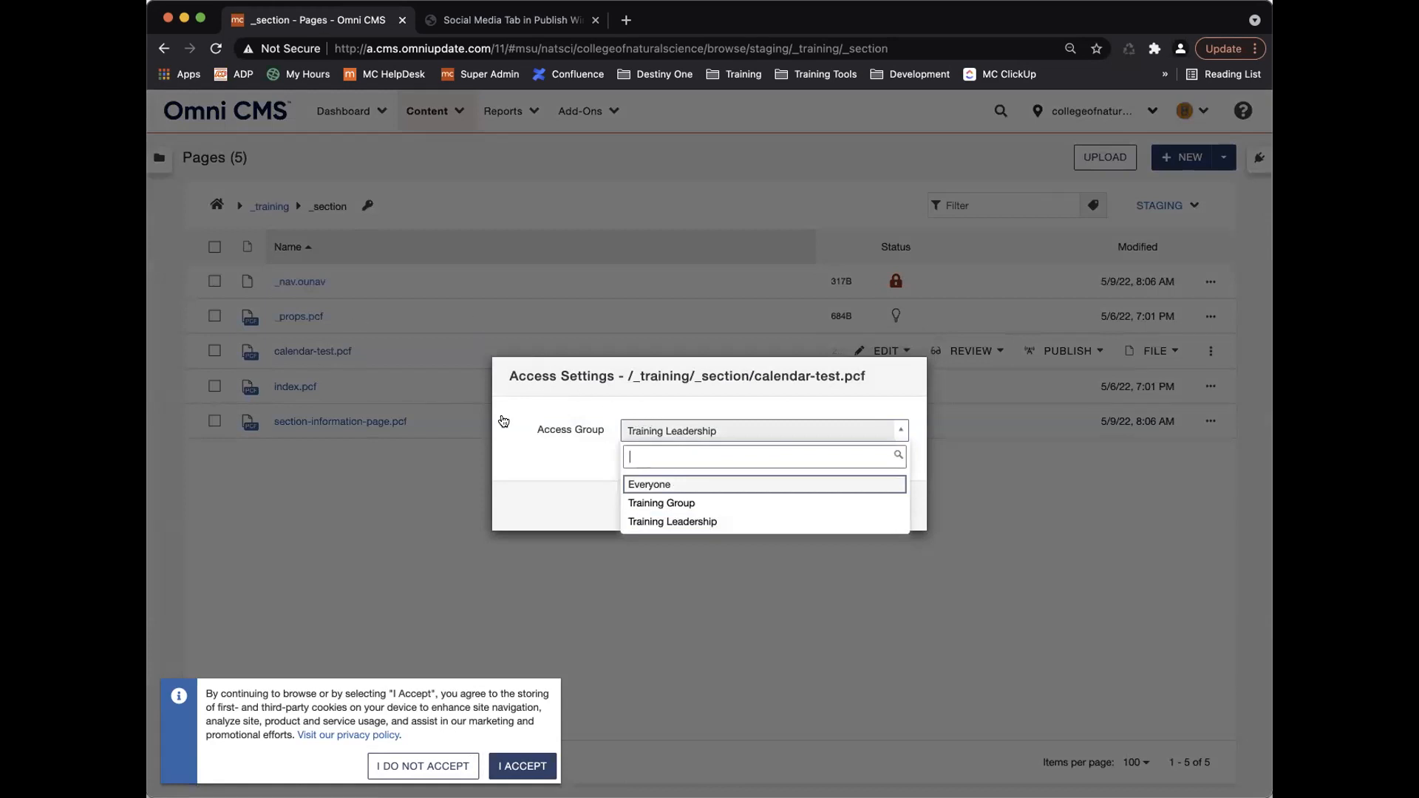
left_click(657, 484)
left_click(870, 505)
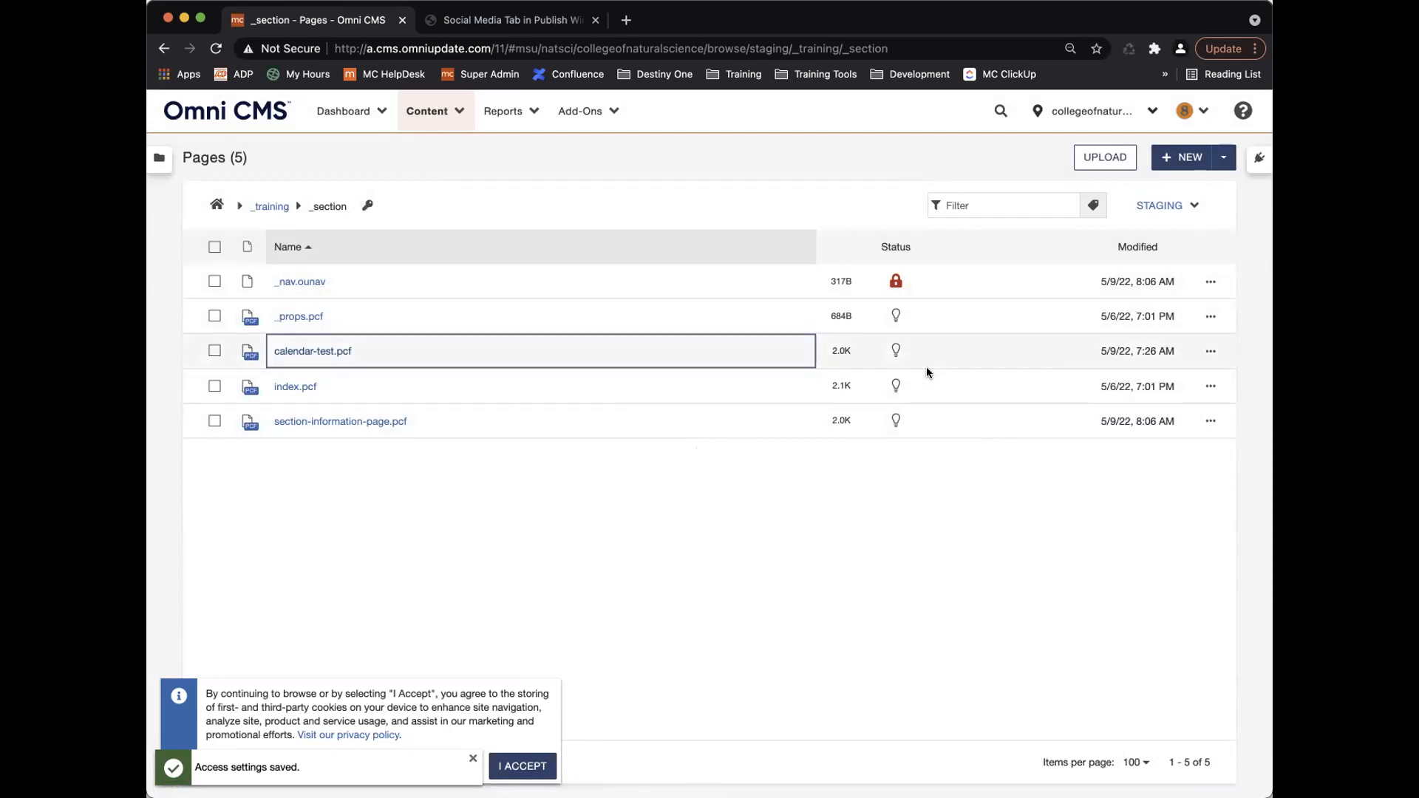
Reopen the _section folder's access settings to check them, then close without changes.
left_click(365, 209)
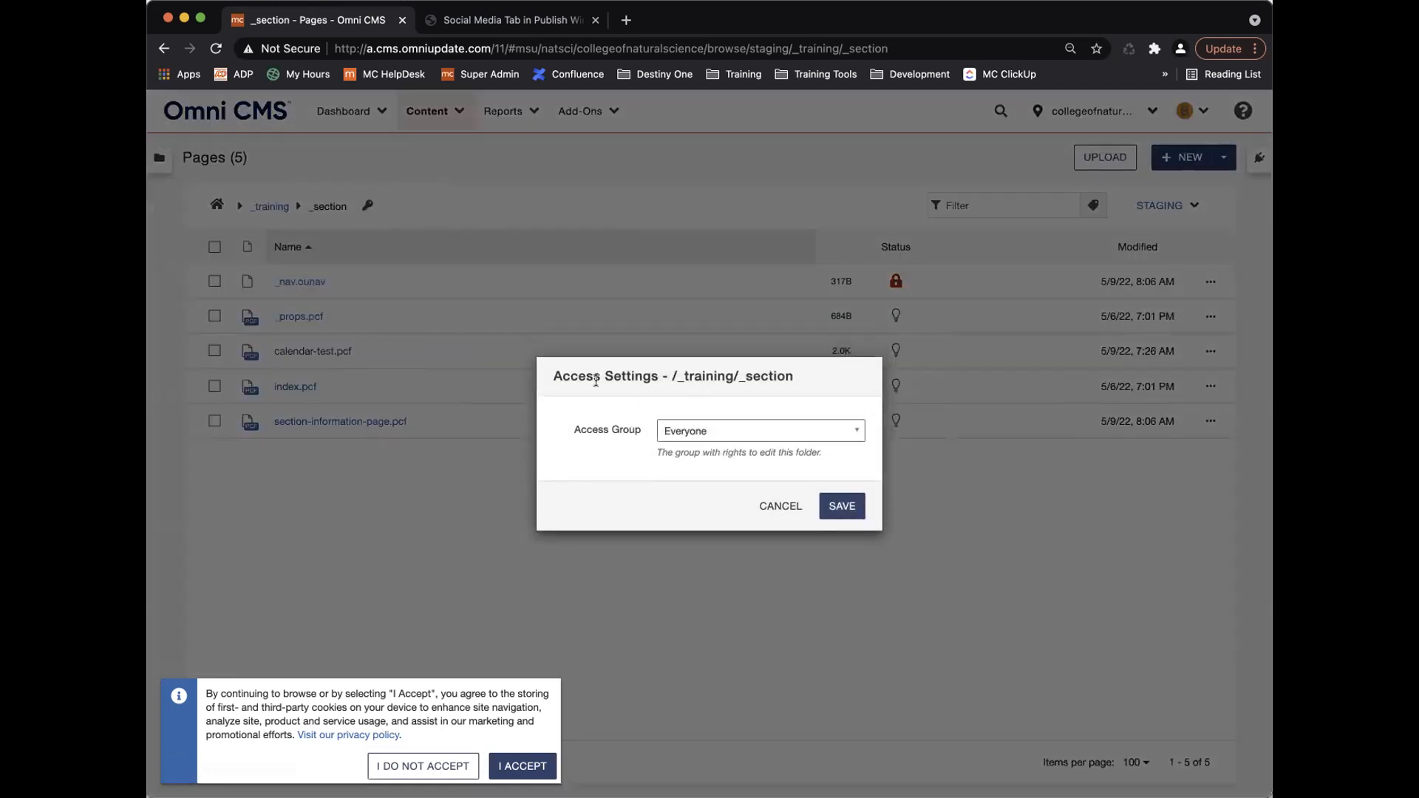
left_click(779, 505)
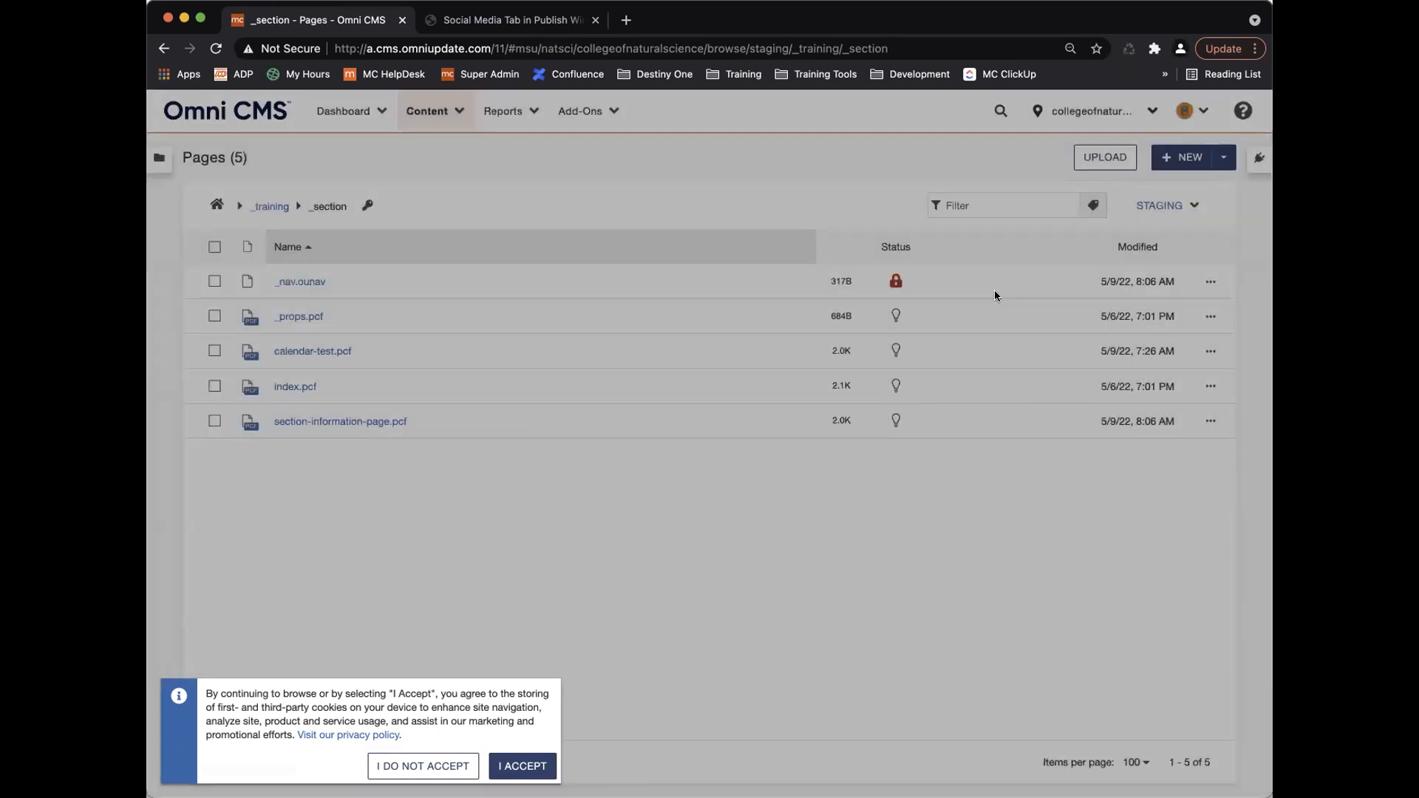
left_click(1202, 111)
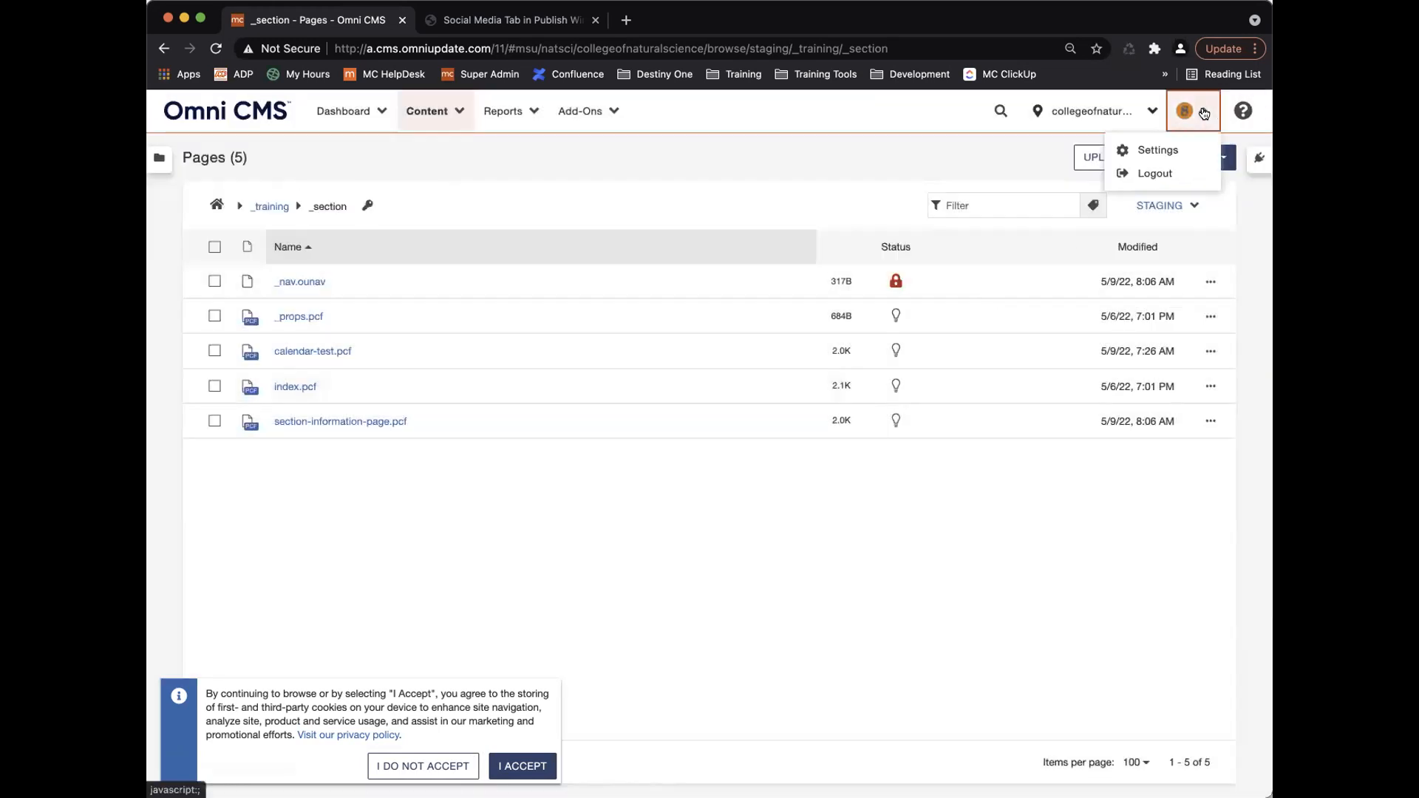
Log out and sign back in with the saved level-10 trainer test login.
left_click(1152, 174)
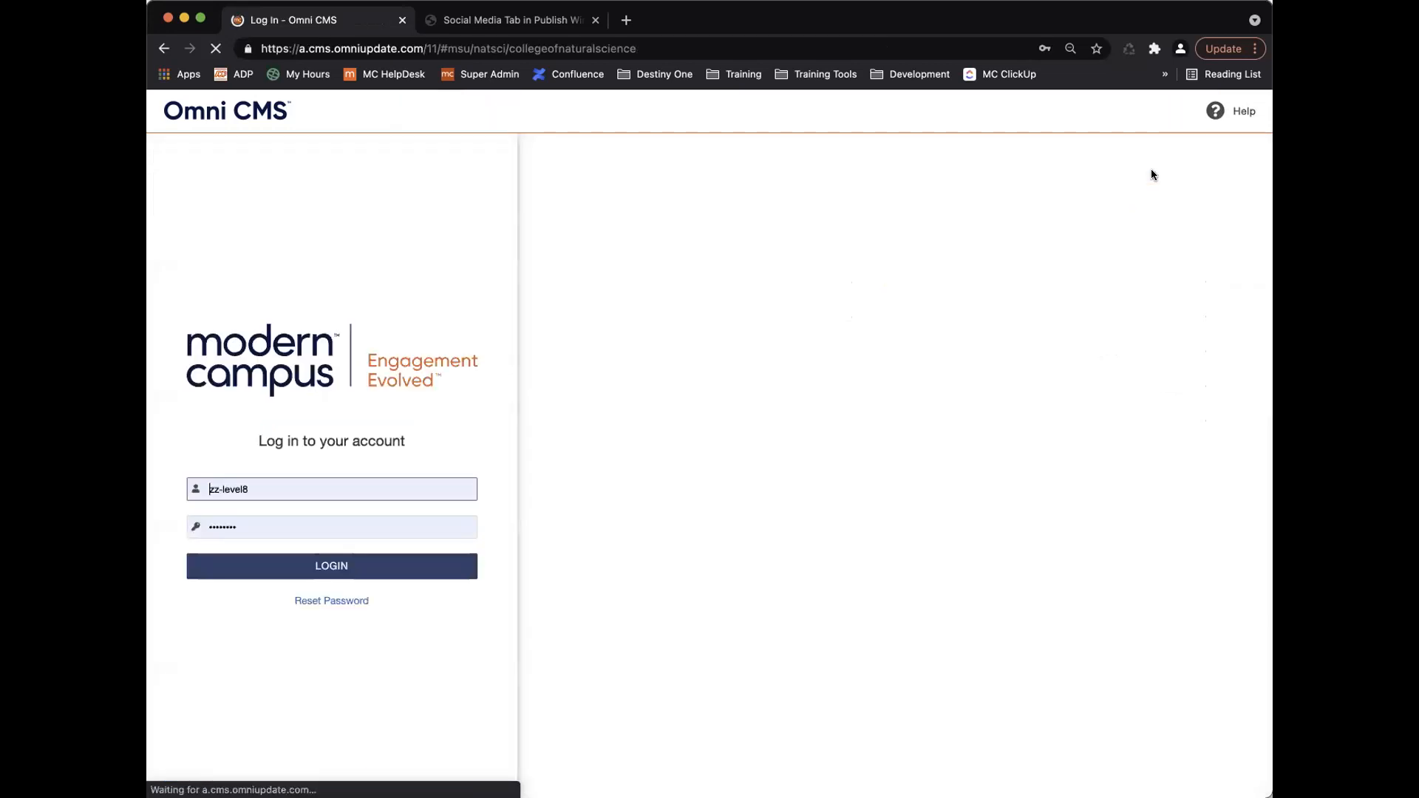
left_click(308, 489)
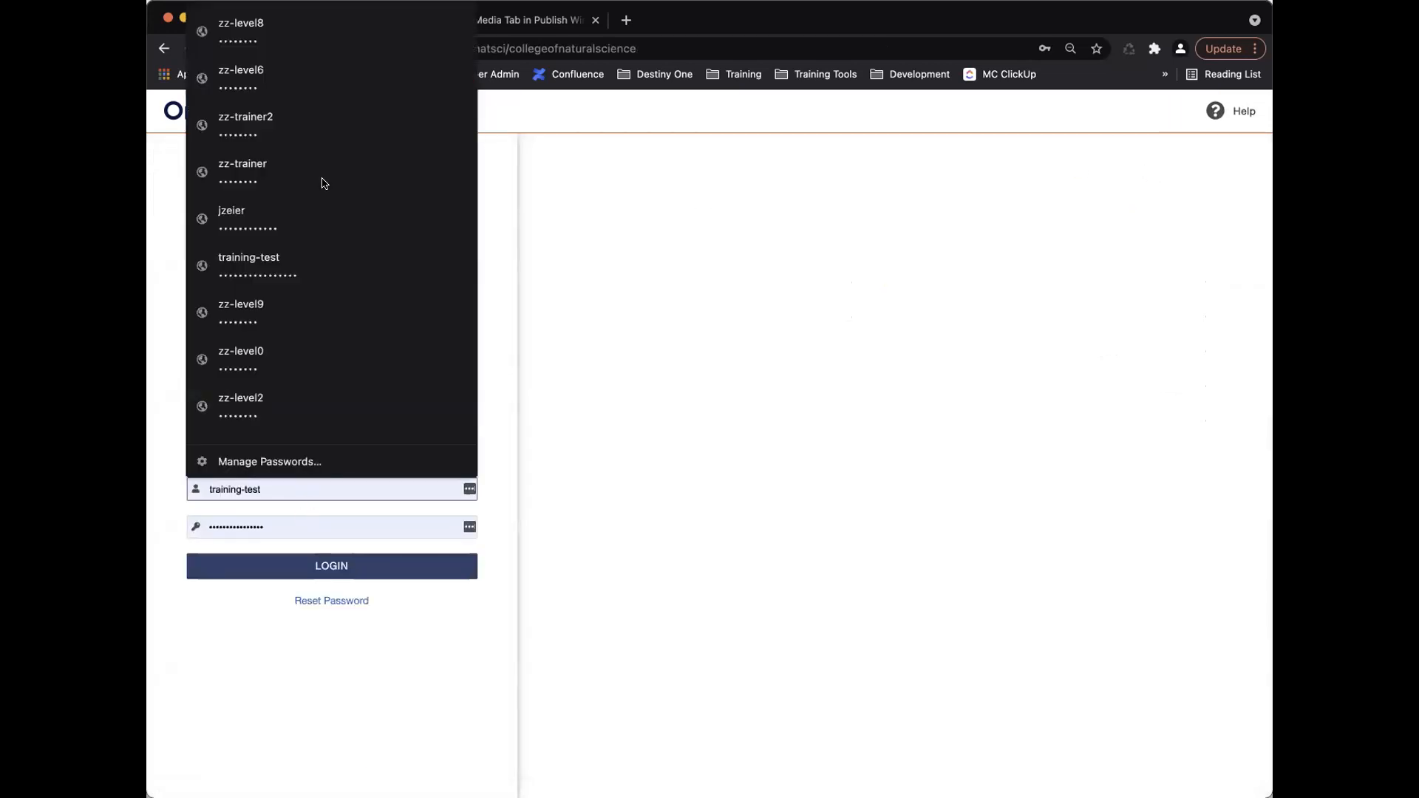
left_click(297, 169)
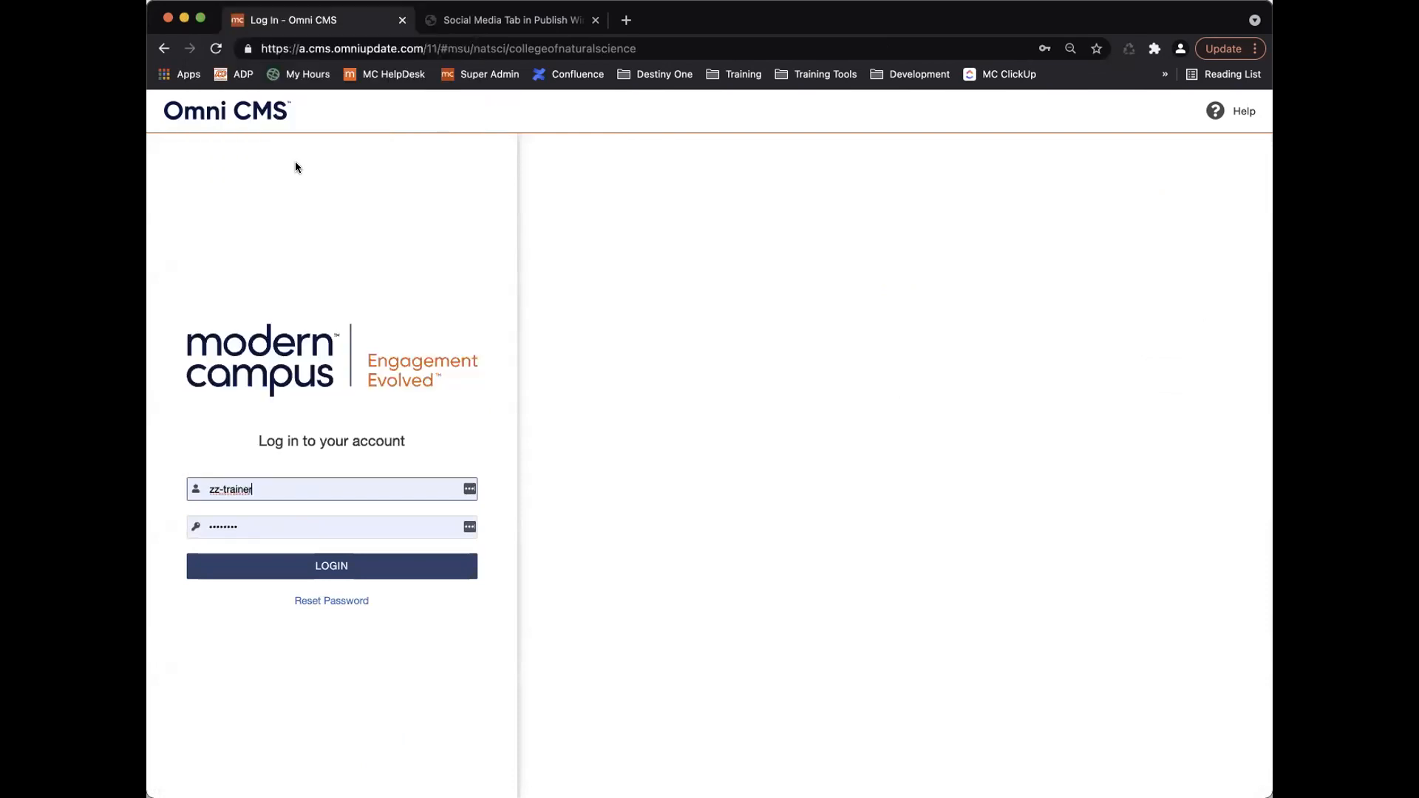
left_click(366, 566)
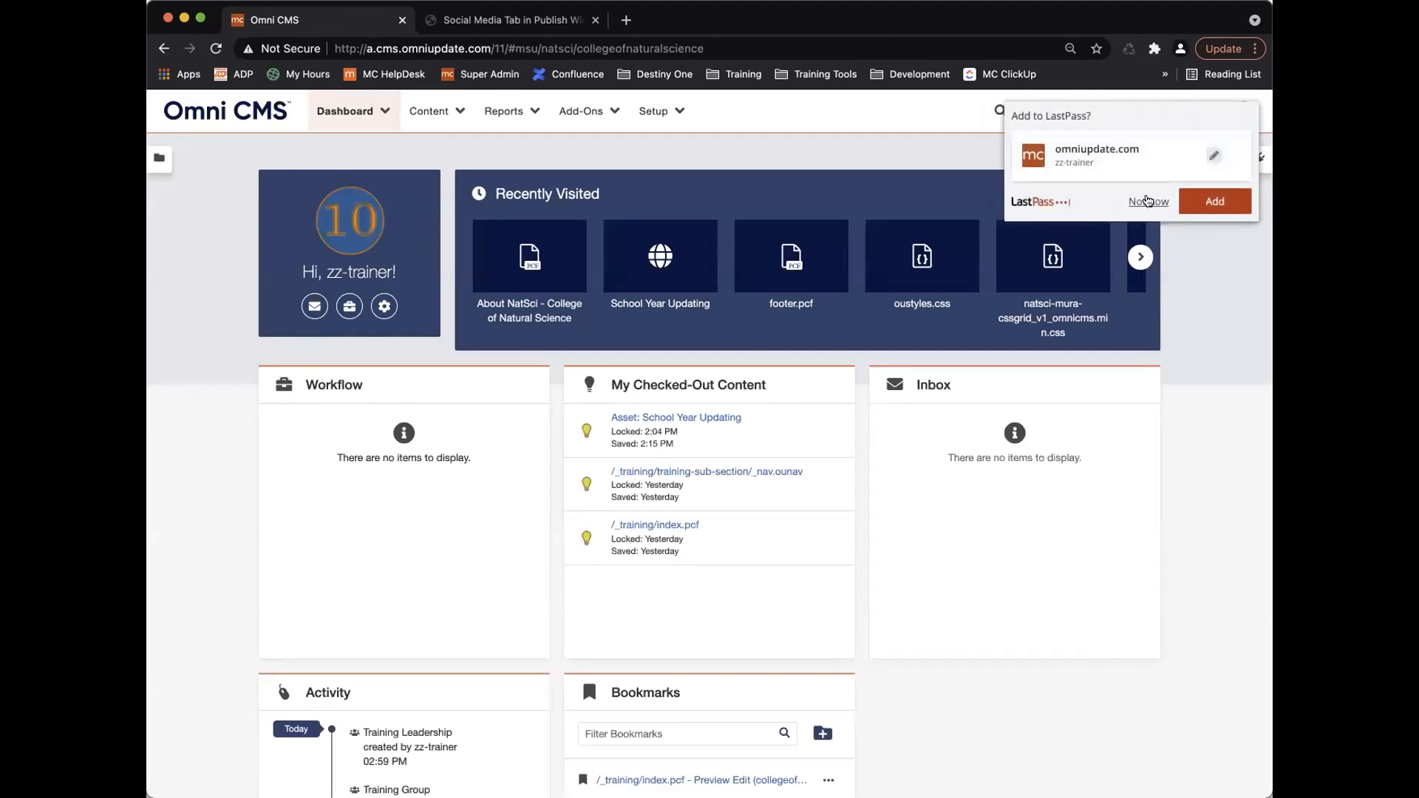
Dismiss LastPass, open Setup > Groups, and toggle the Training Group and Training Leadership checkboxes.
left_click(1144, 201)
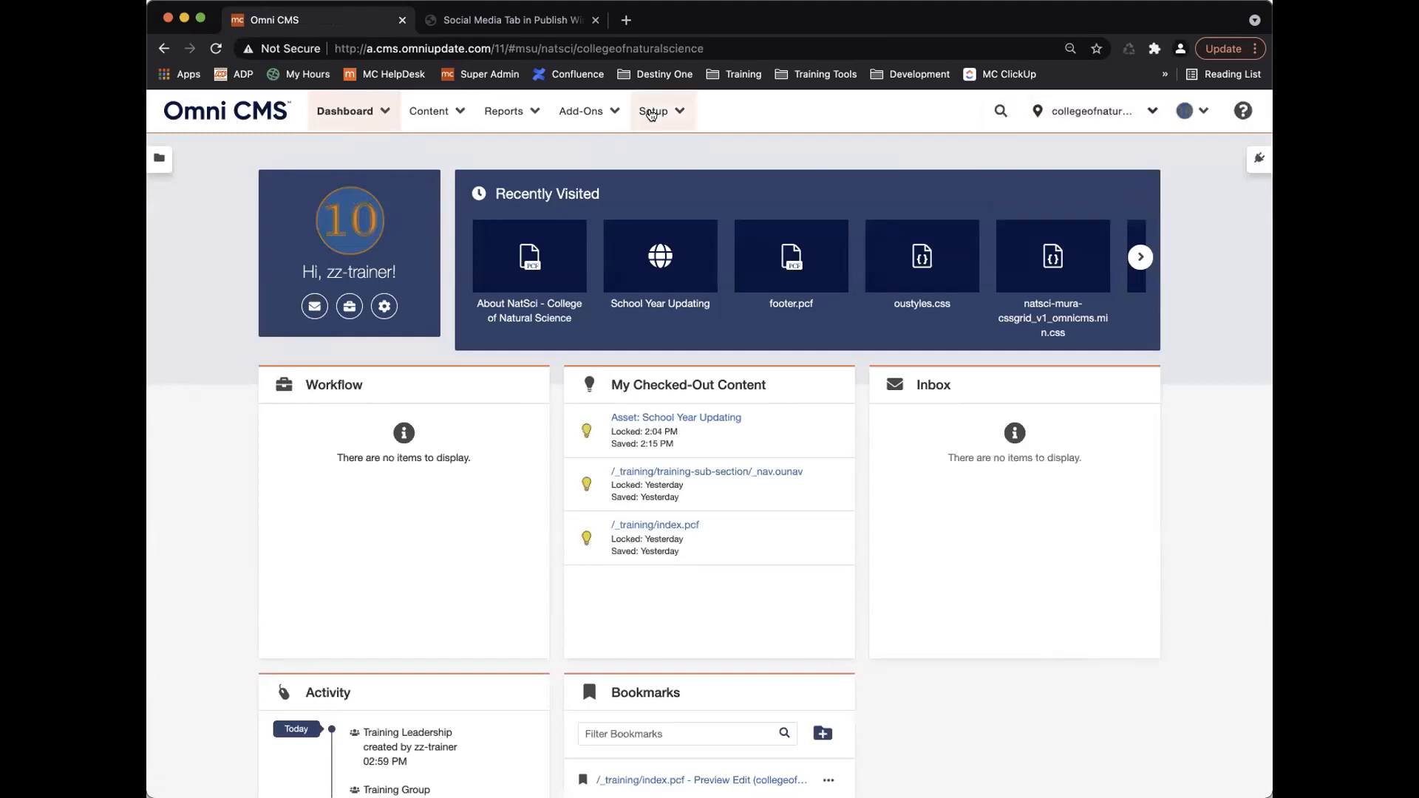
left_click(658, 111)
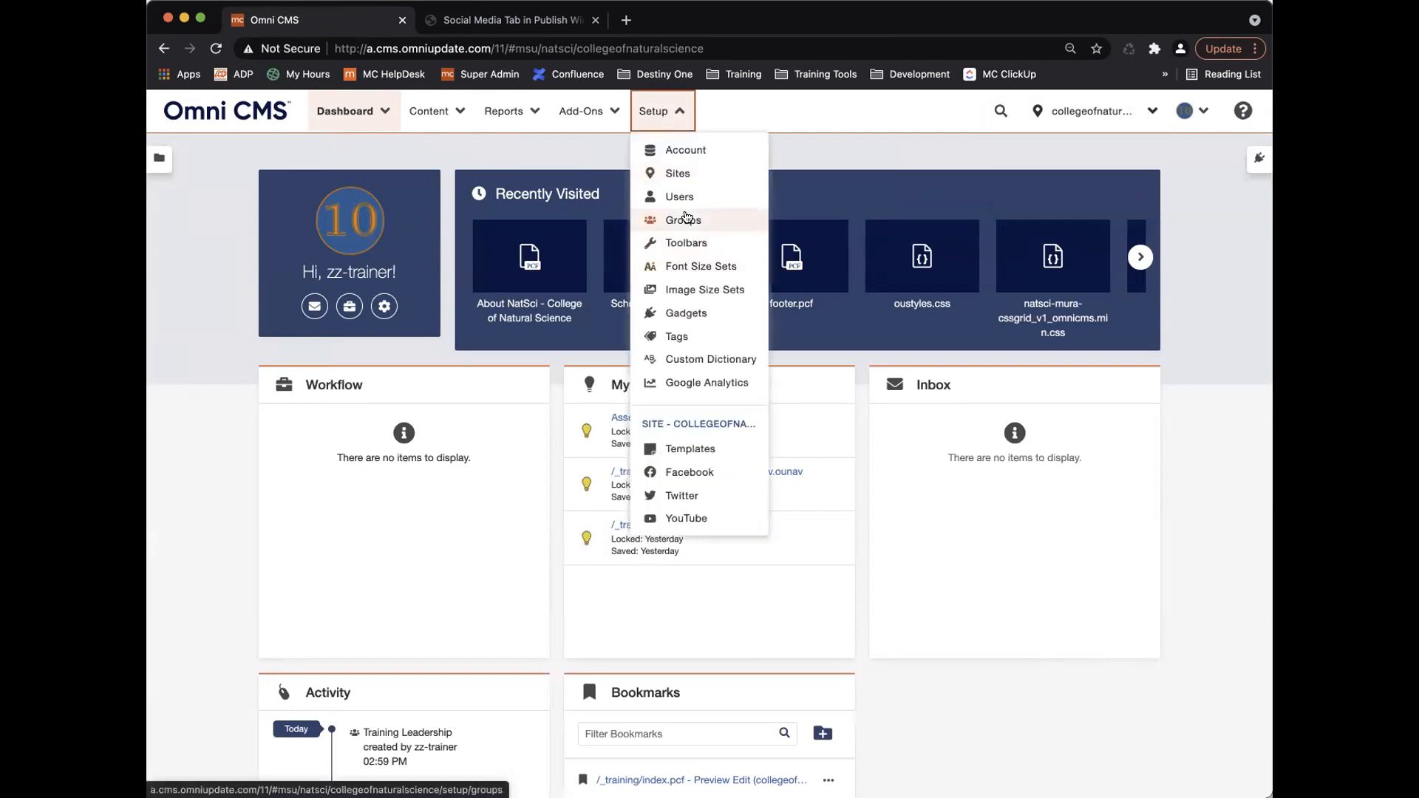
left_click(685, 217)
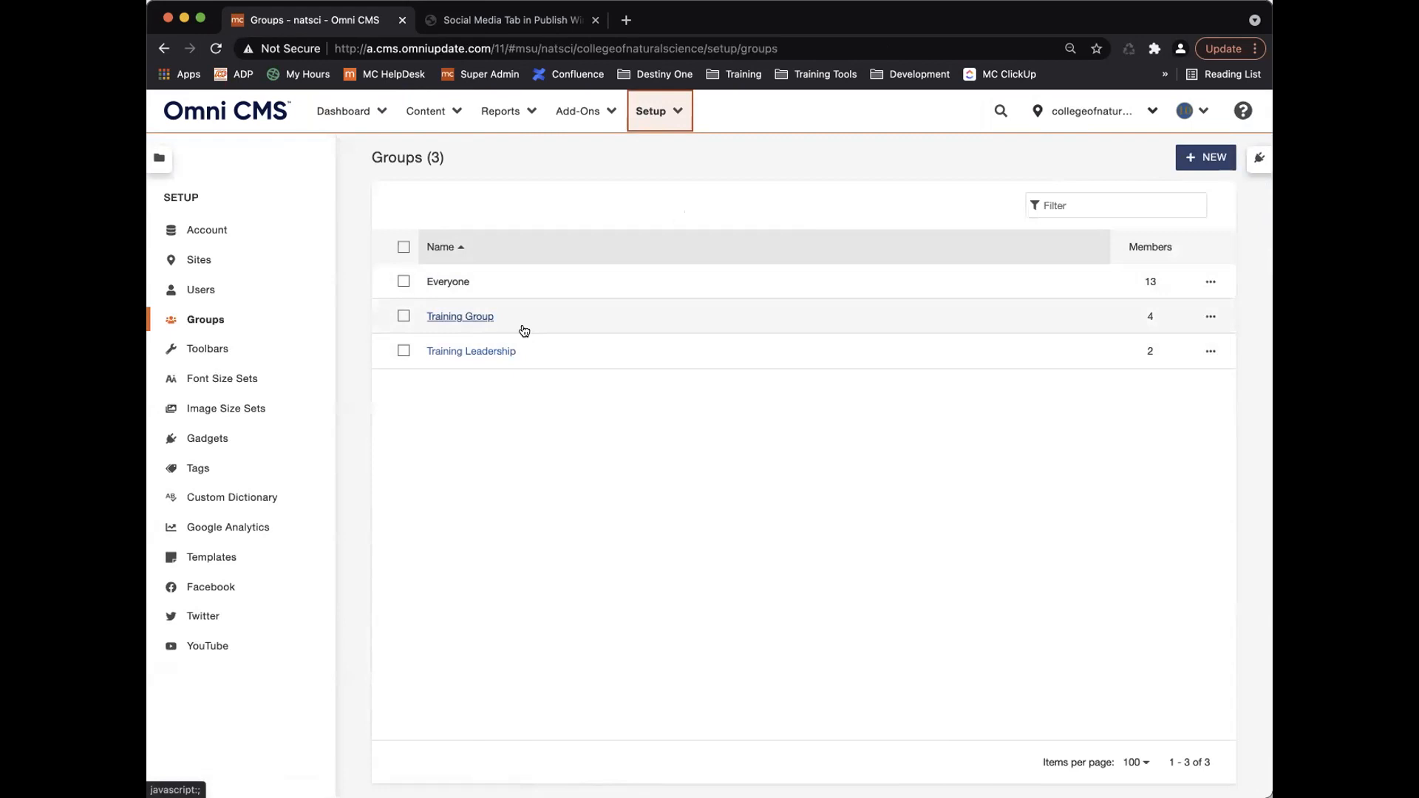
left_click(404, 317)
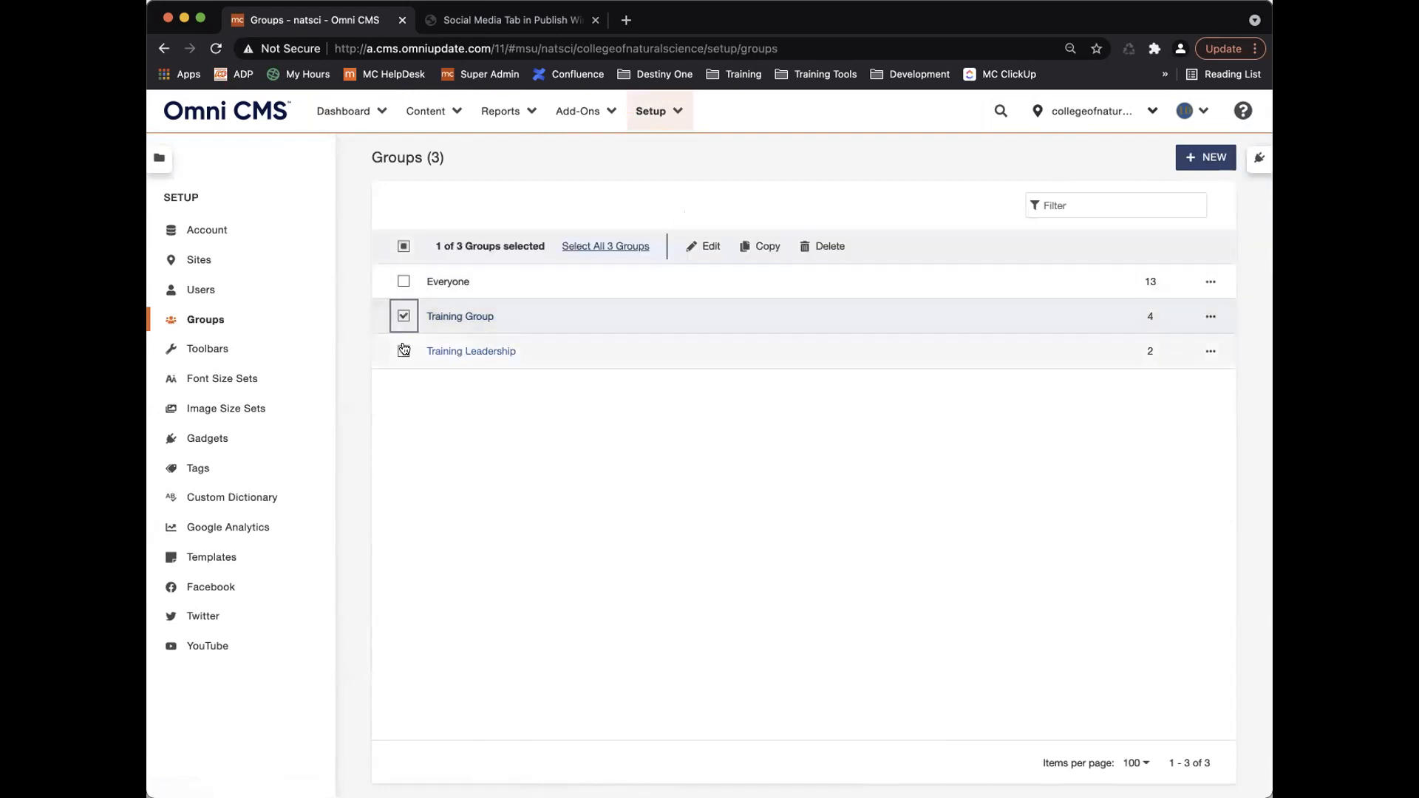
left_click(403, 351)
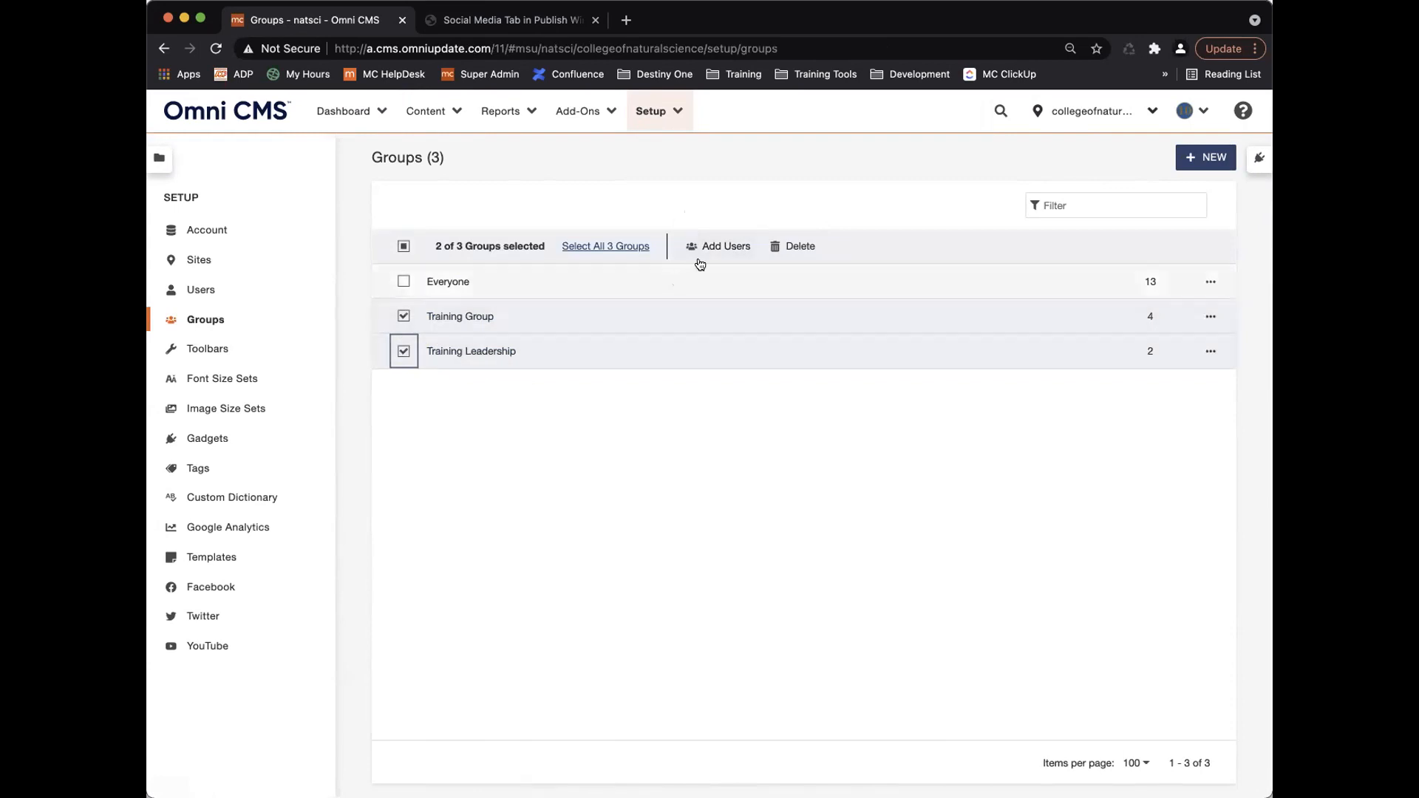
left_click(403, 316)
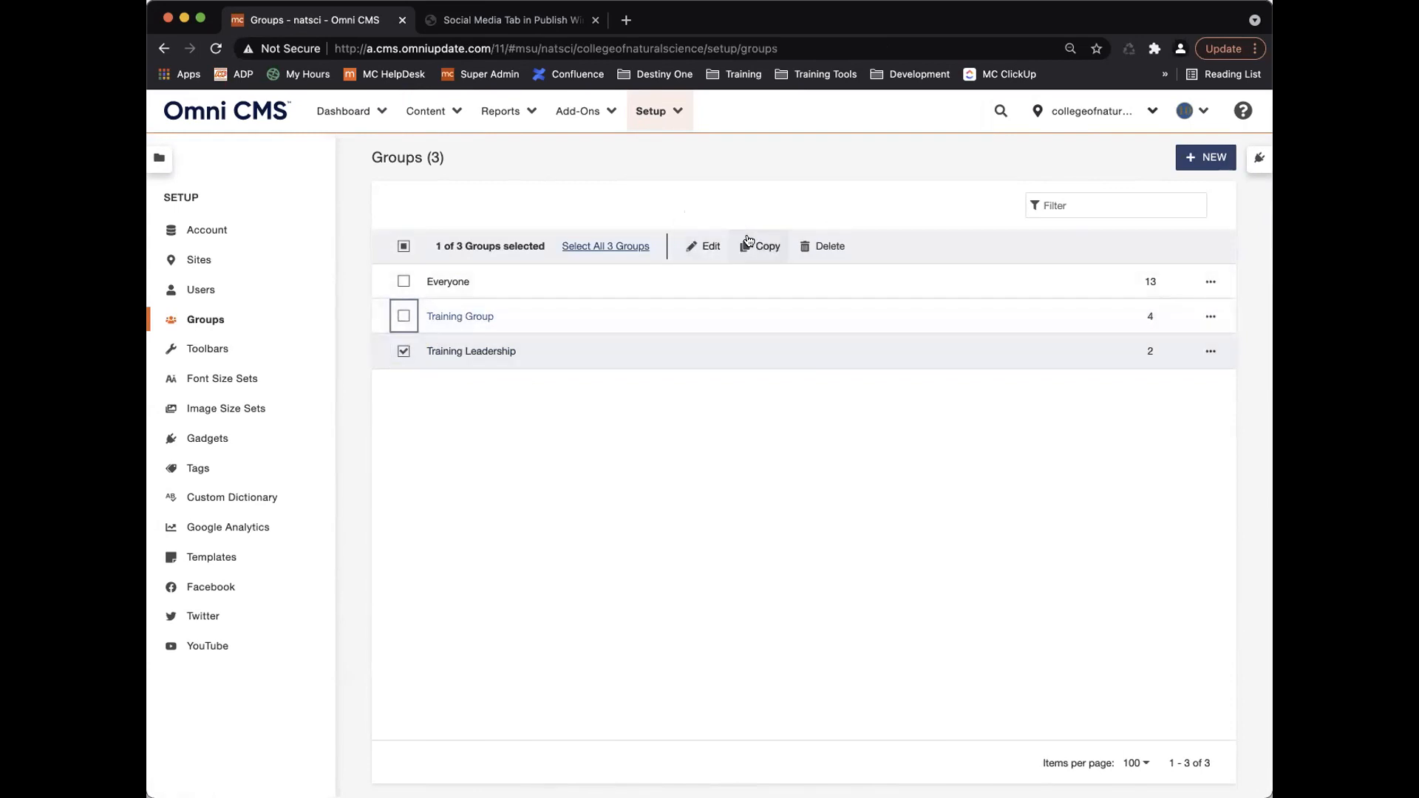
left_click(403, 351)
Inspect Training Leadership's Edit and Copy dialogs, cancelling each without changes.
left_click(481, 351)
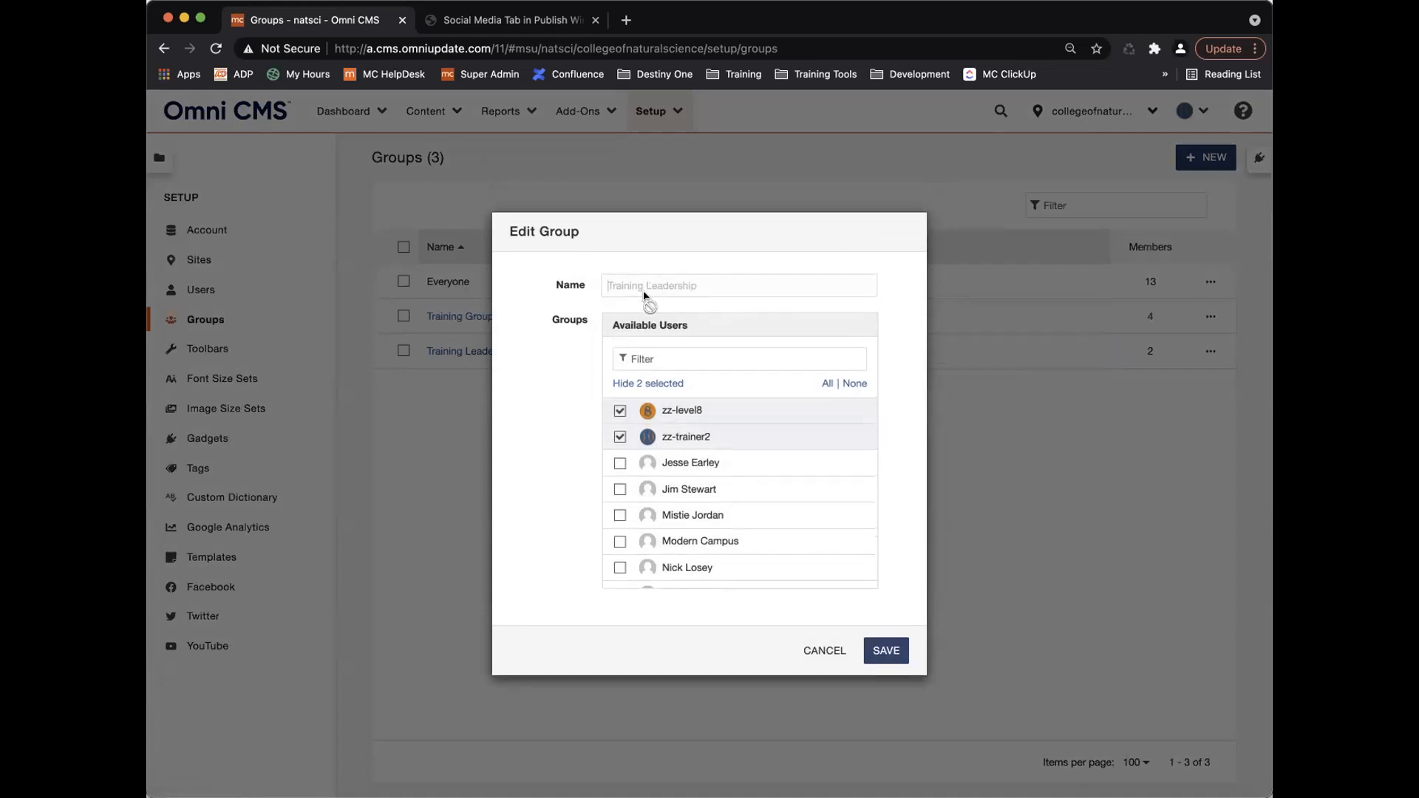
left_click(833, 653)
left_click(403, 351)
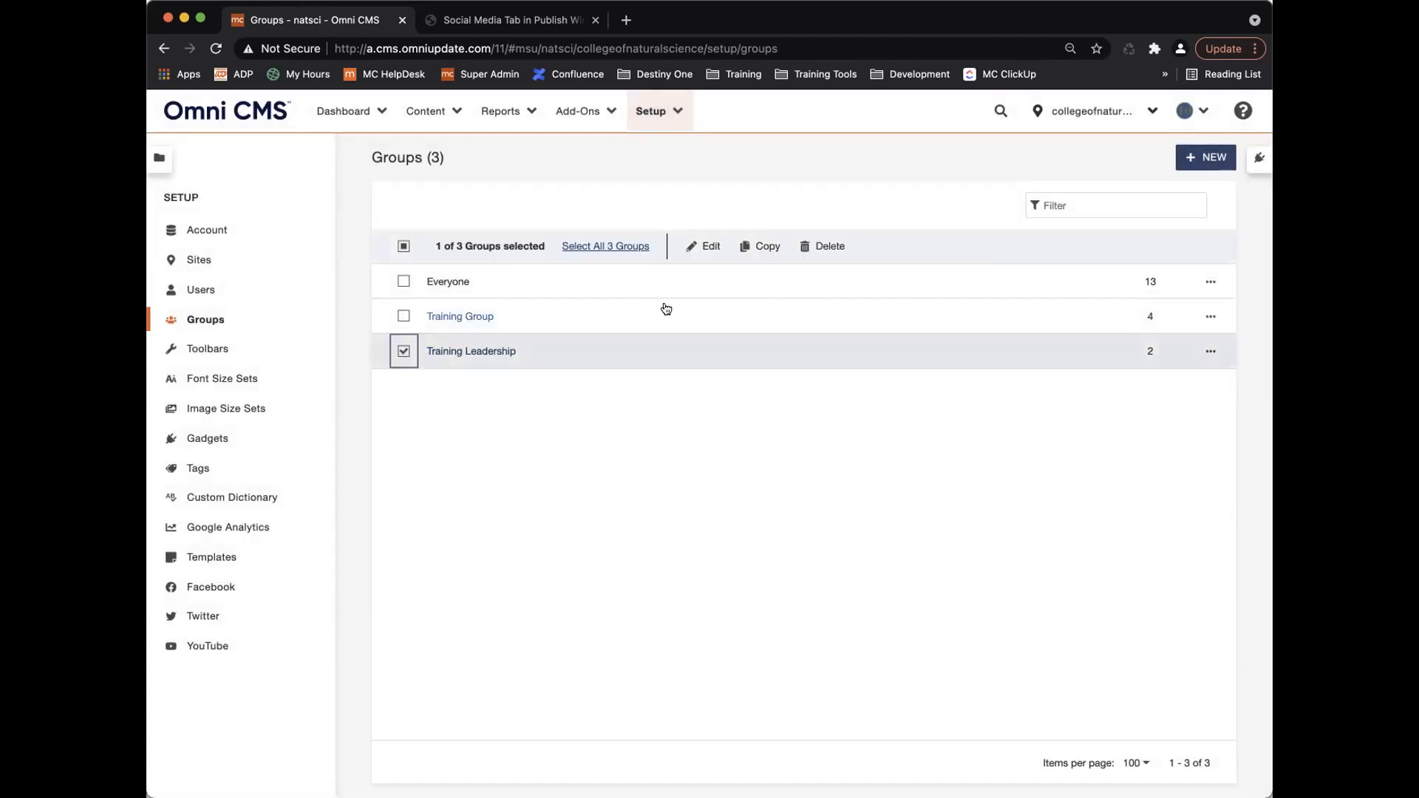
left_click(761, 246)
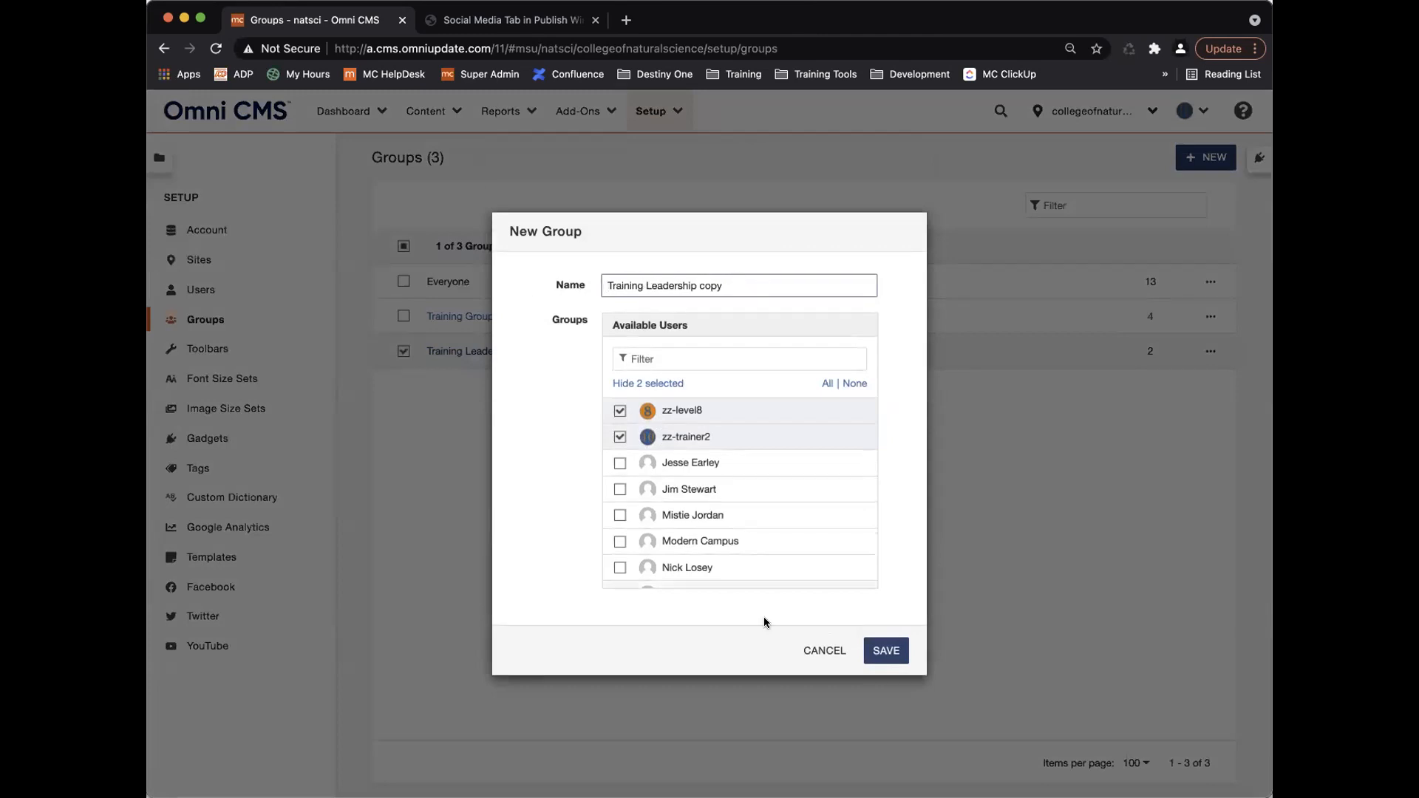
left_click(825, 653)
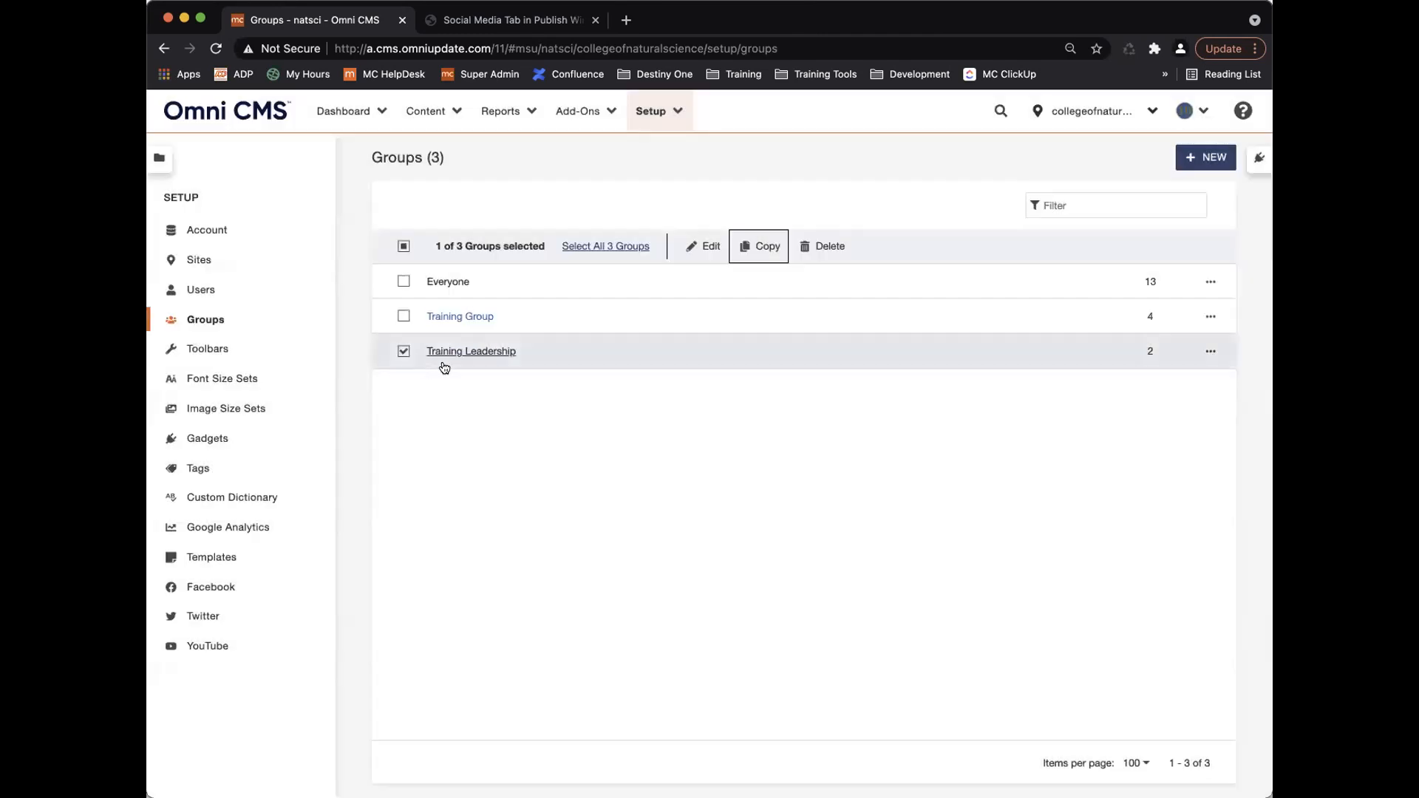
left_click(401, 352)
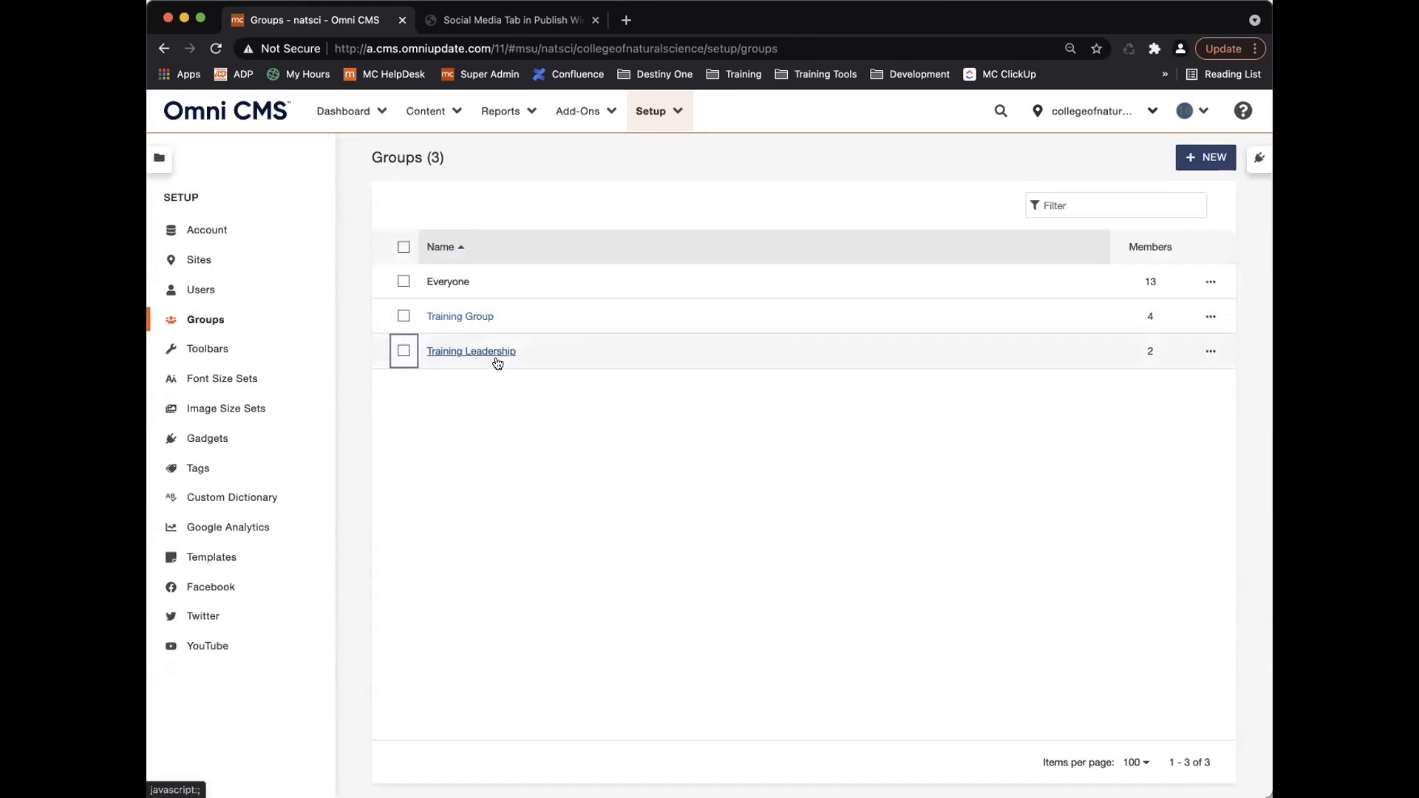
left_click(459, 352)
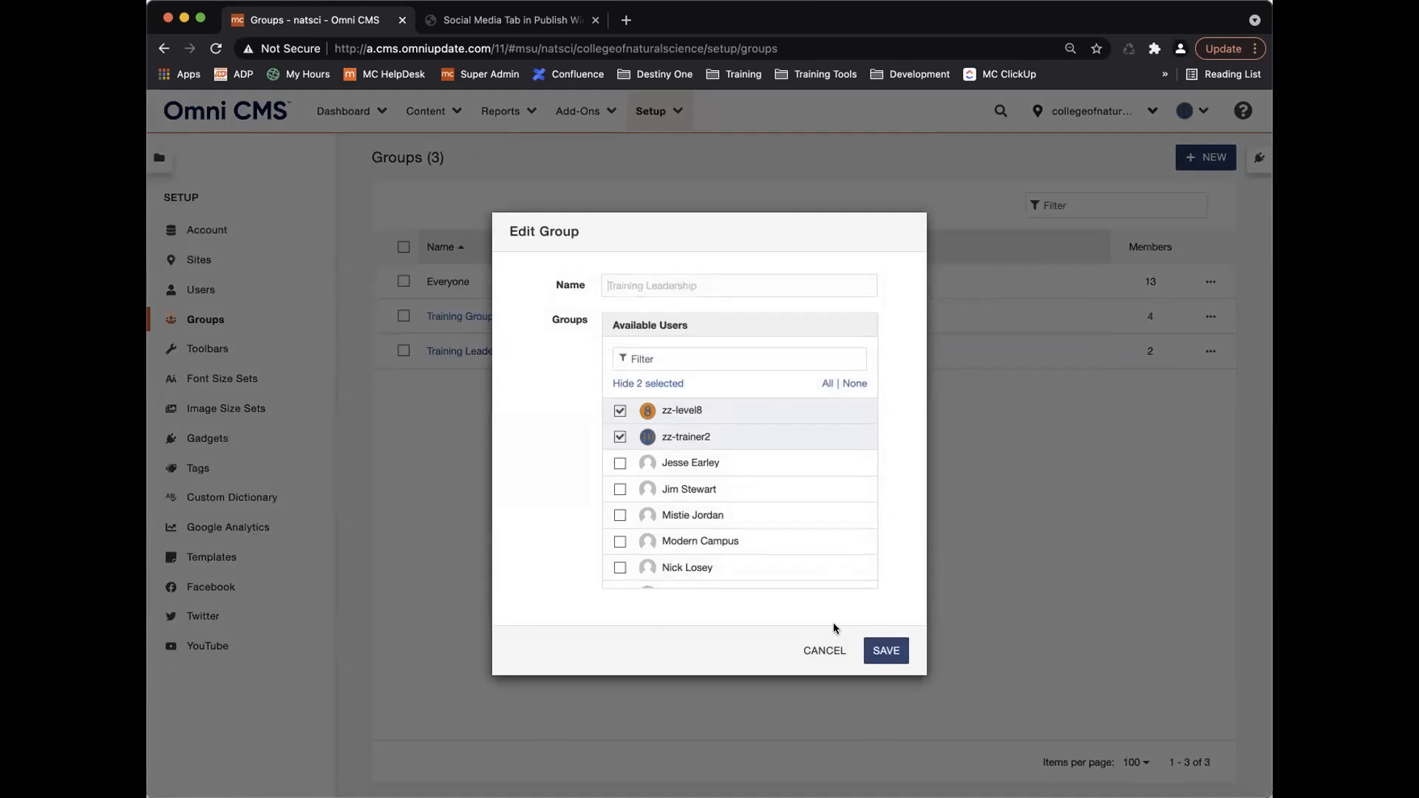
left_click(823, 649)
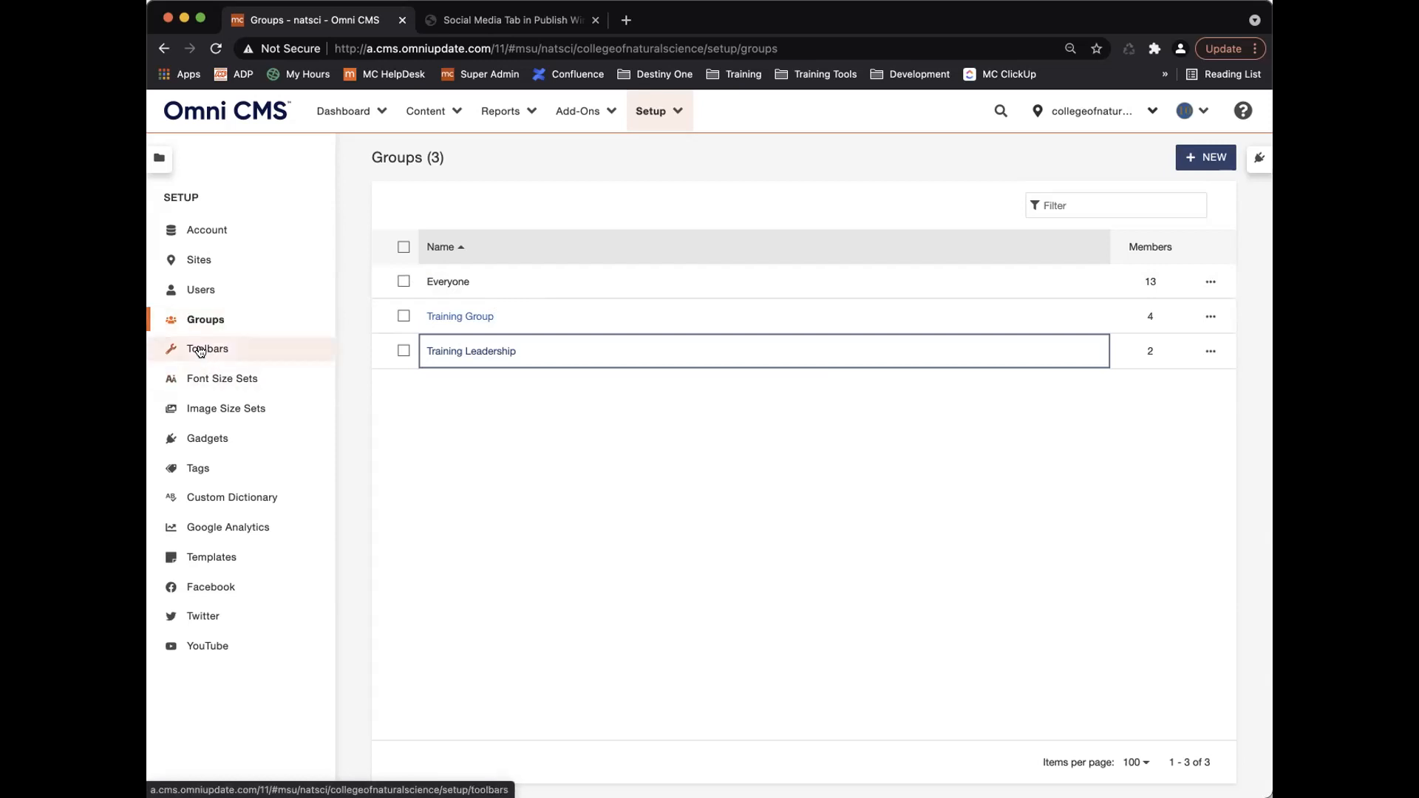
Create and save Training Font Size Set with sizes 10, 12, 14 and 36 px.
left_click(224, 380)
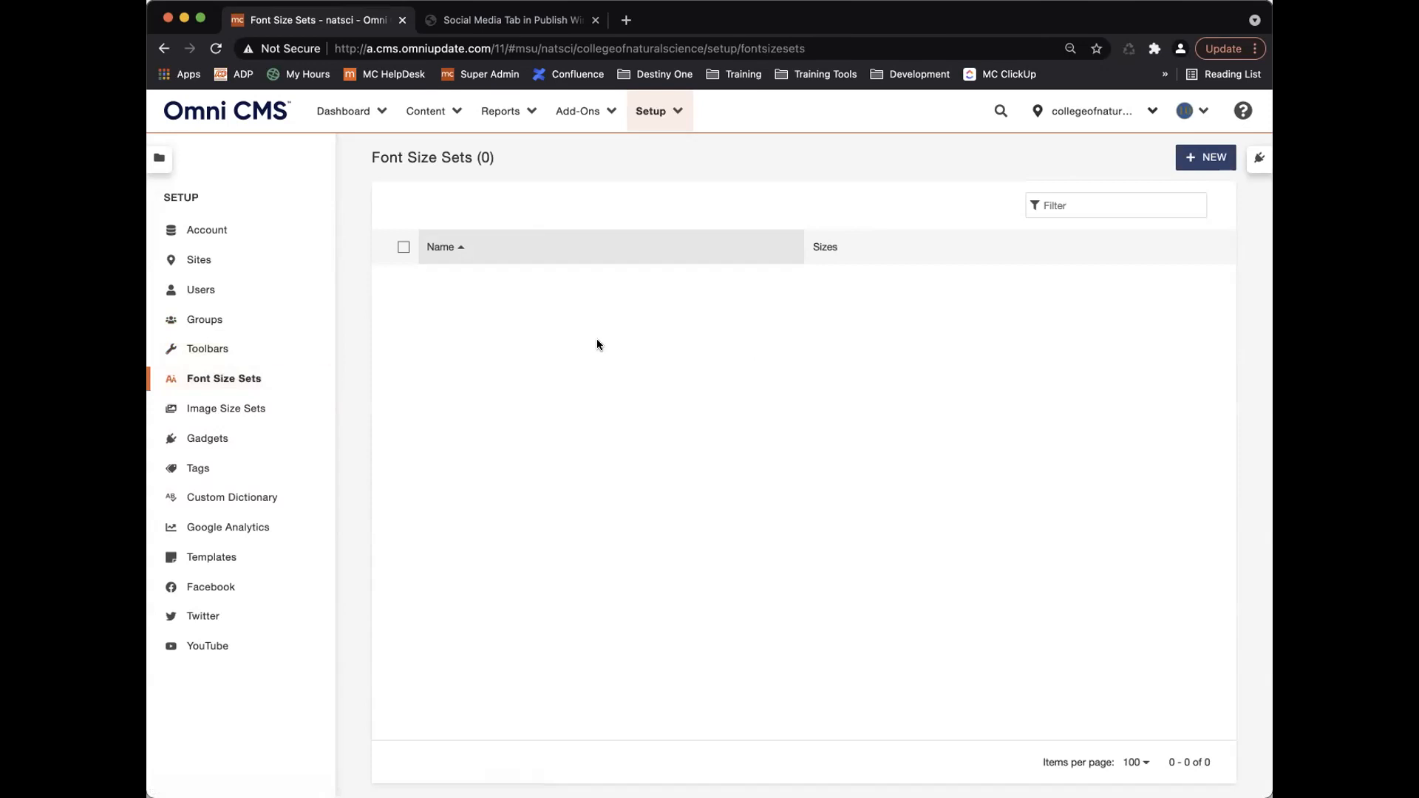
left_click(1201, 159)
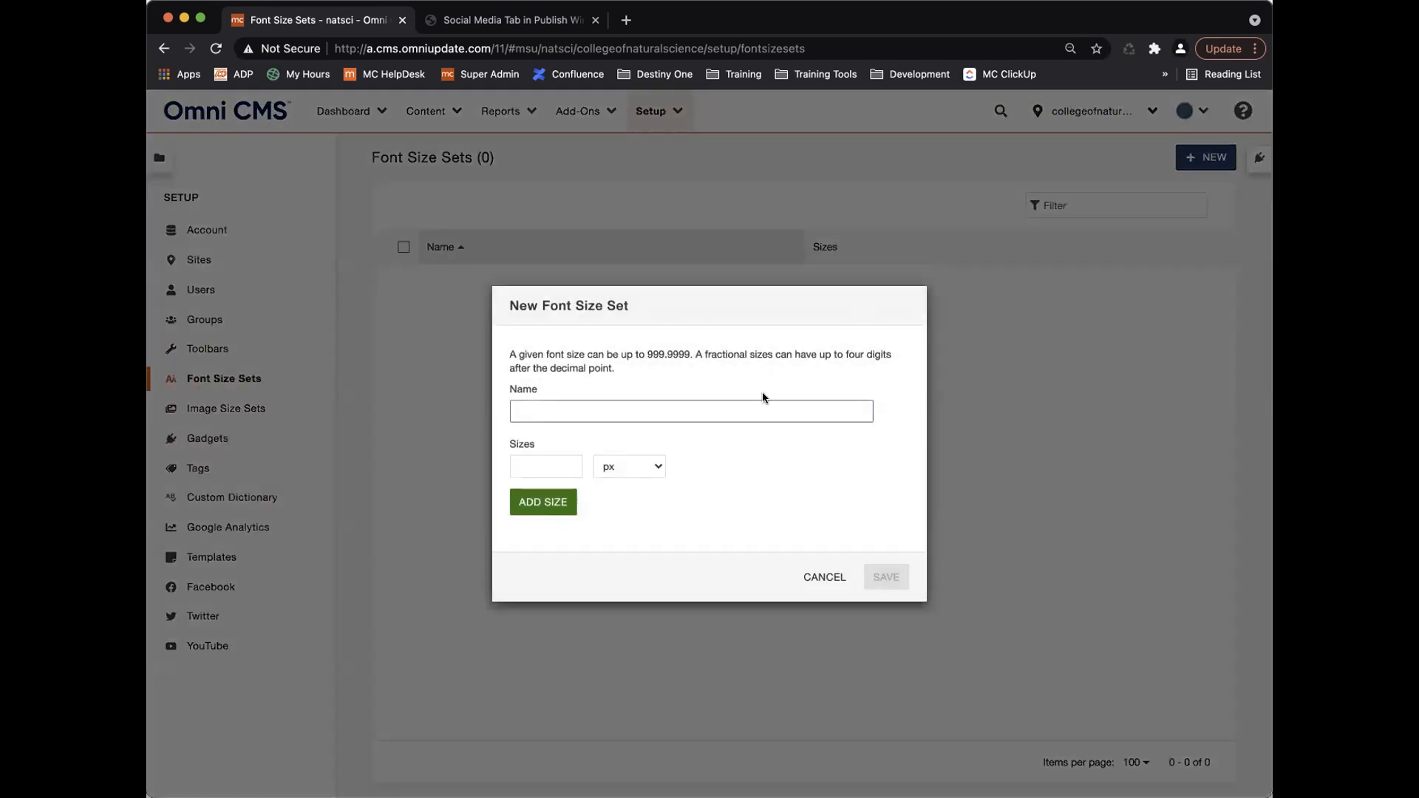
type("Training")
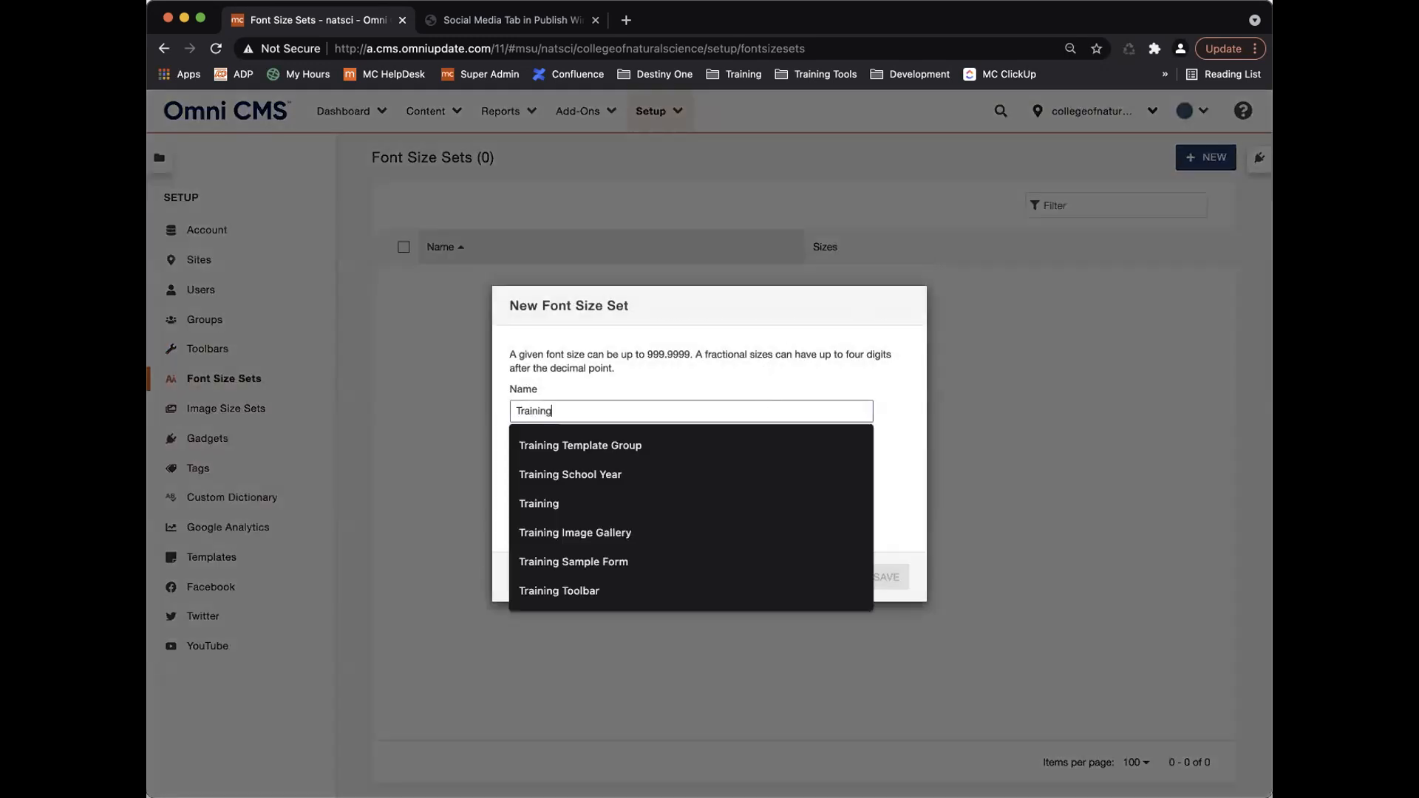
type(" Font Size Set")
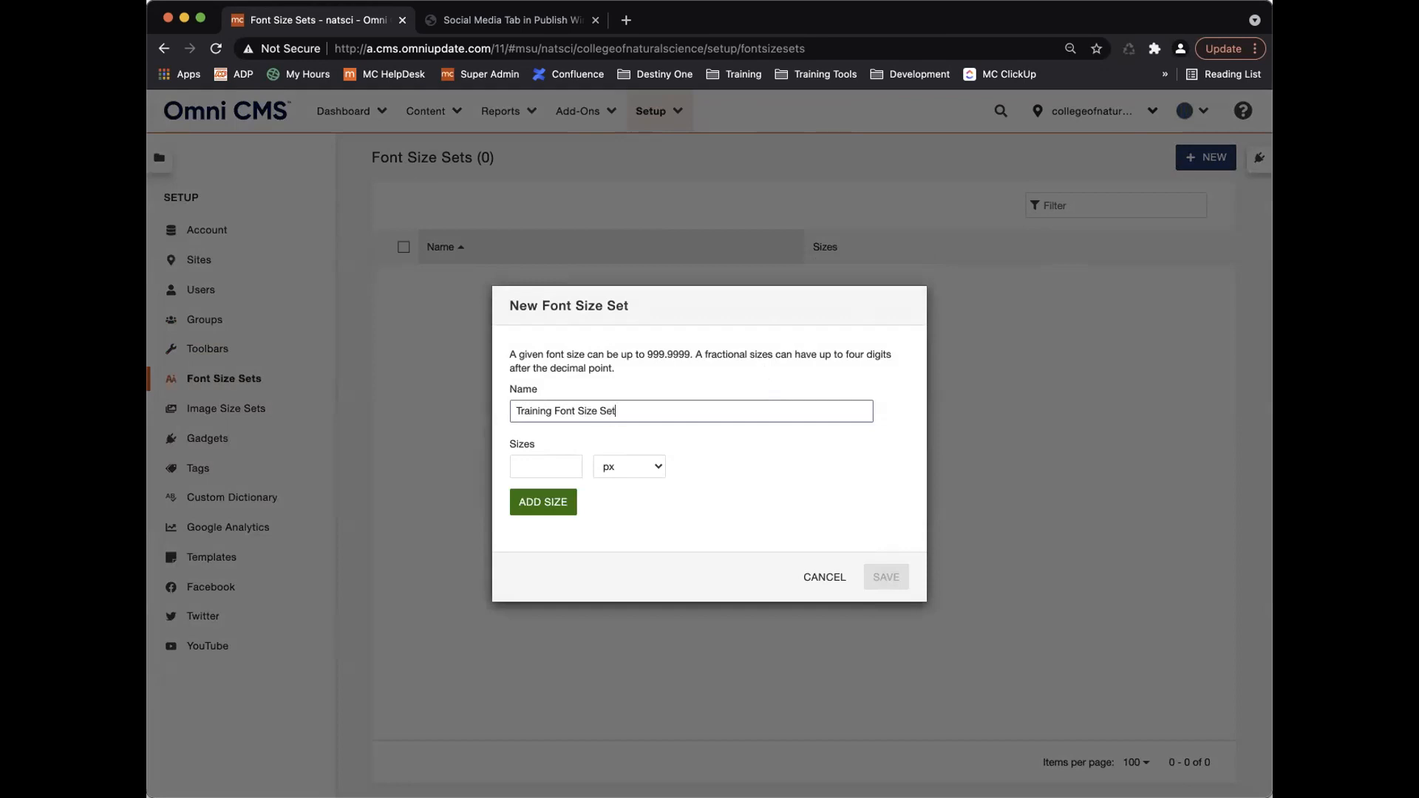
left_click(543, 467)
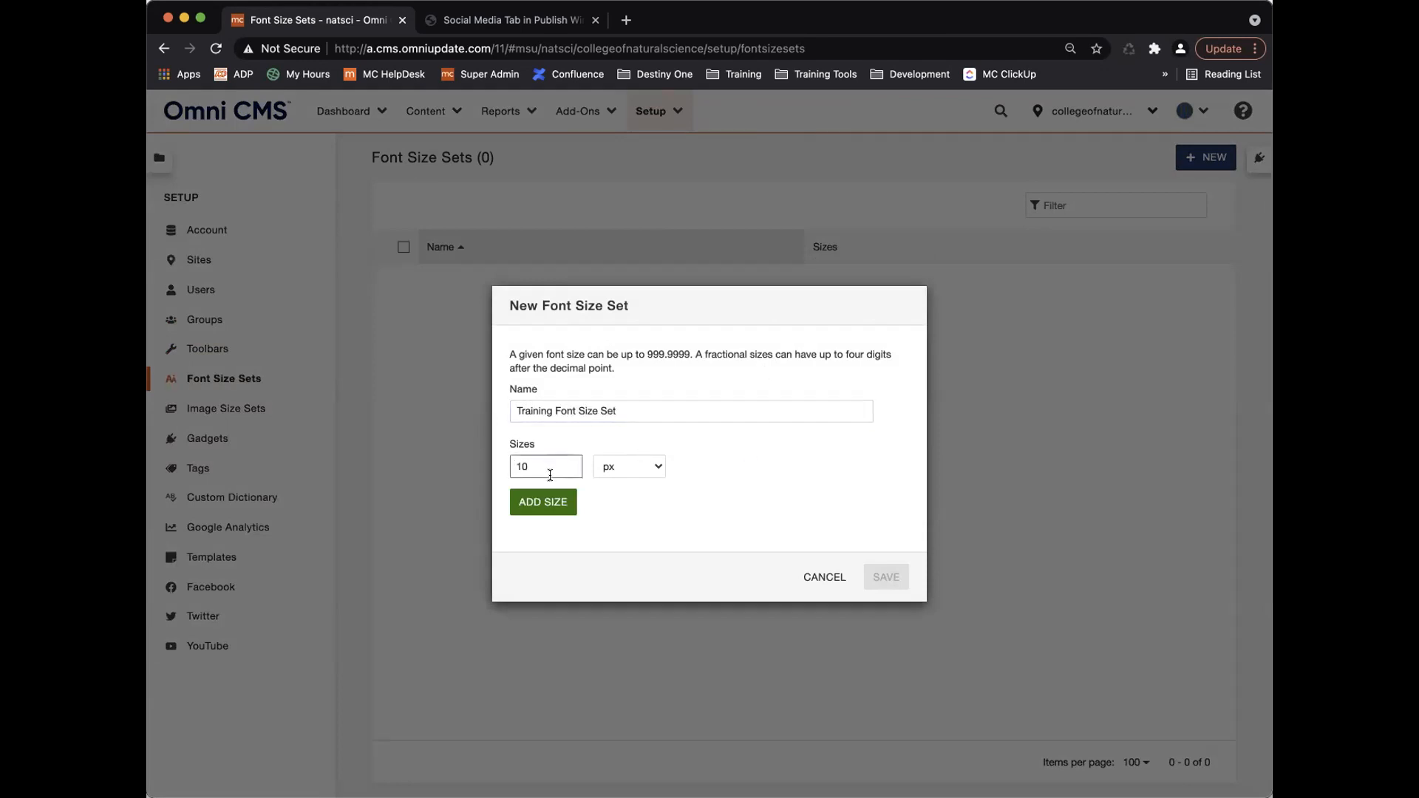
left_click(546, 502)
left_click(526, 478)
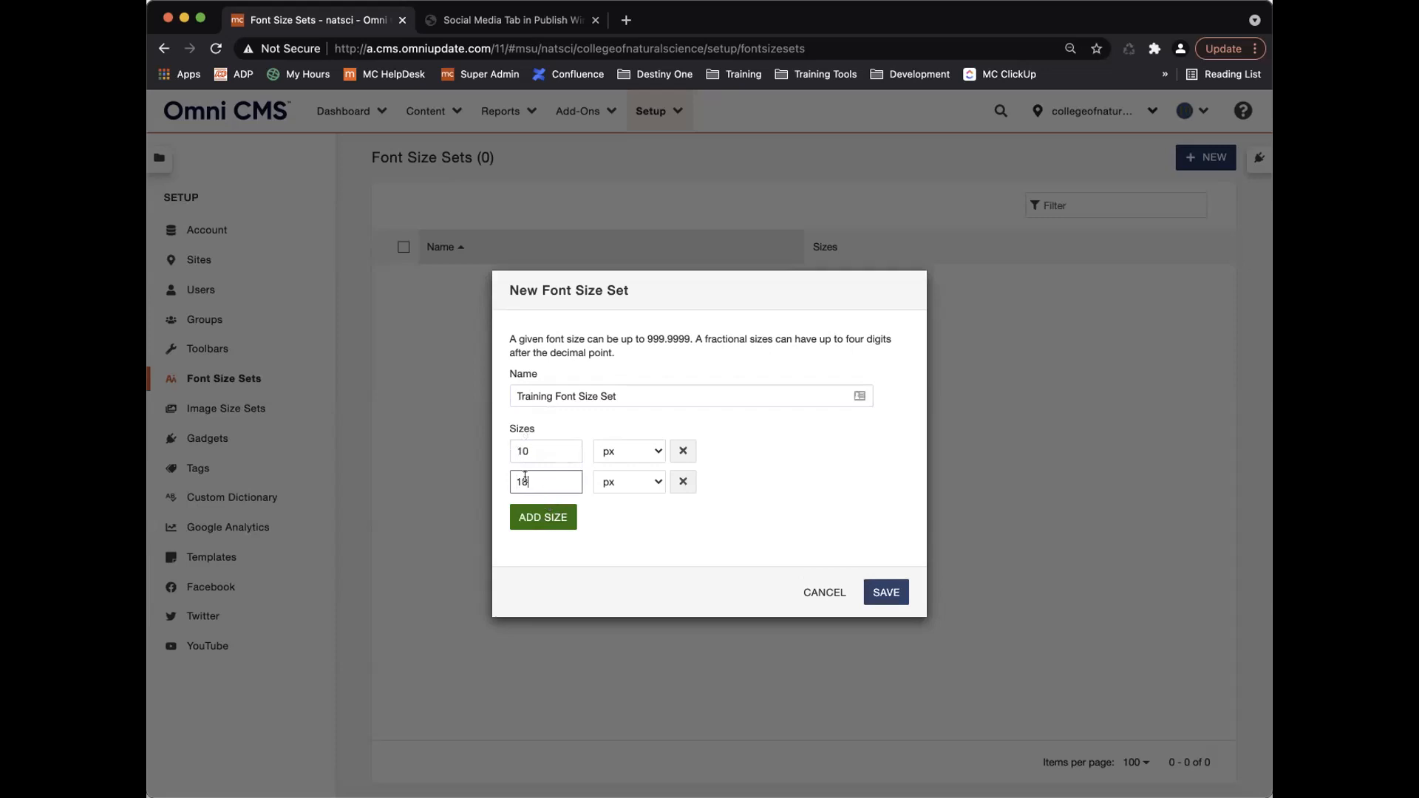
left_click(543, 517)
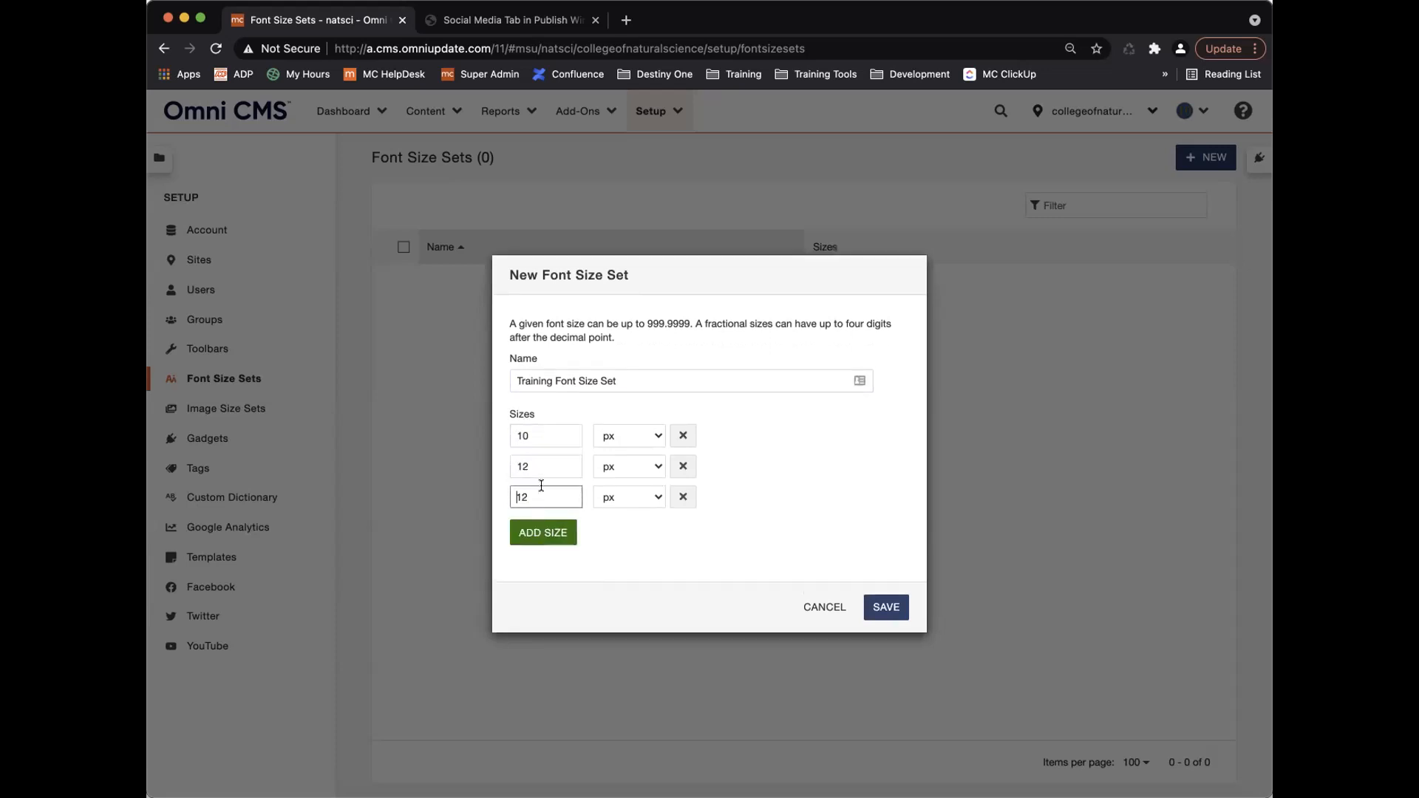
left_click(543, 532)
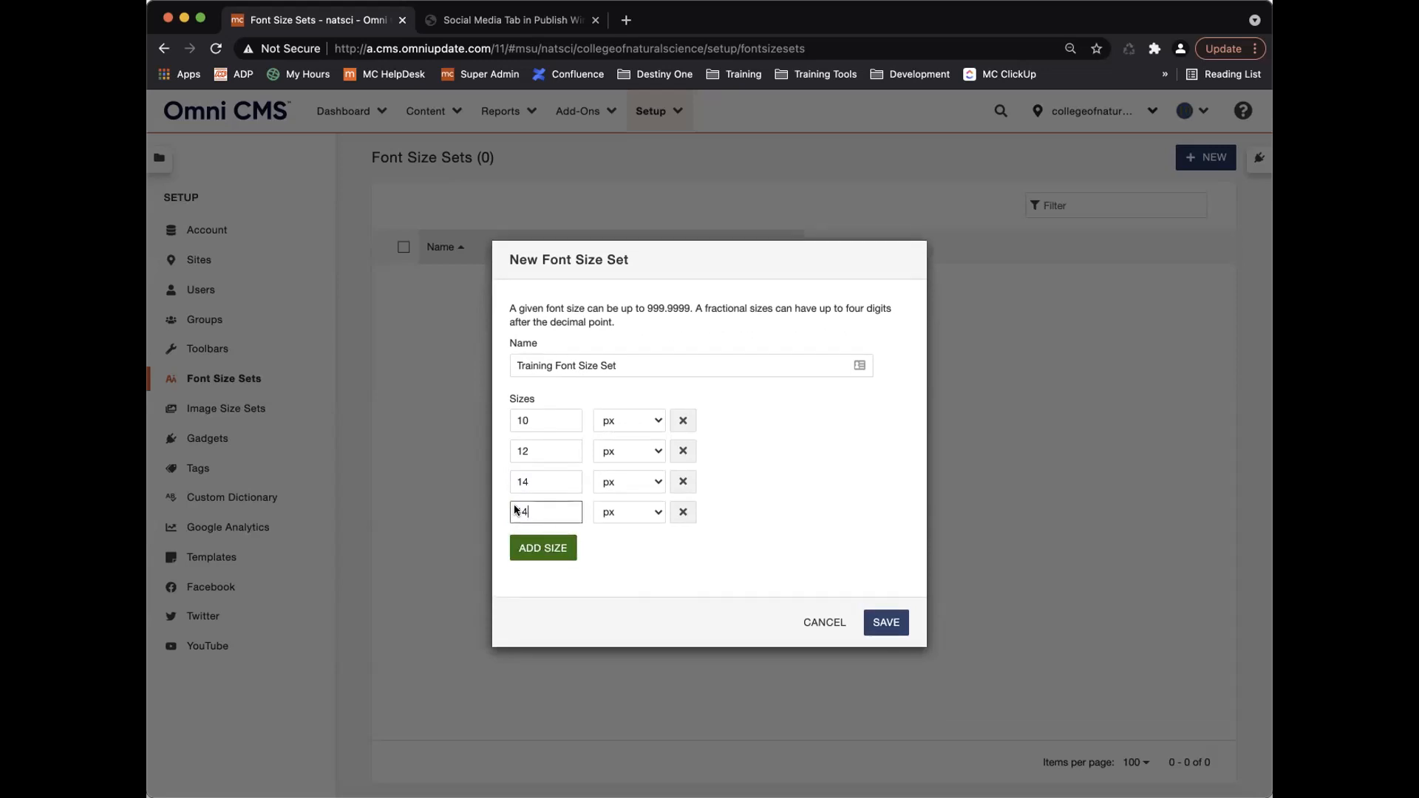
left_click(548, 553)
left_click(683, 527)
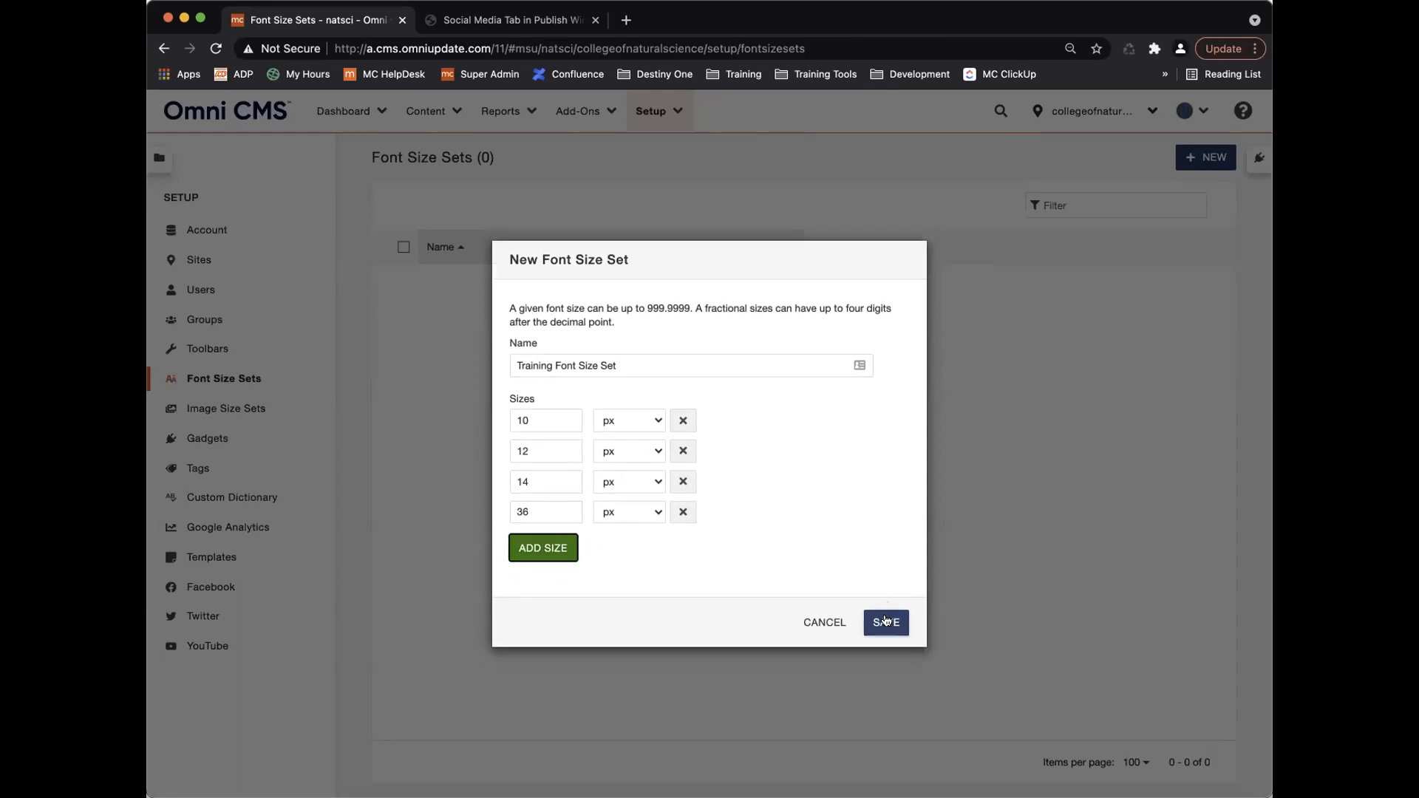
left_click(886, 622)
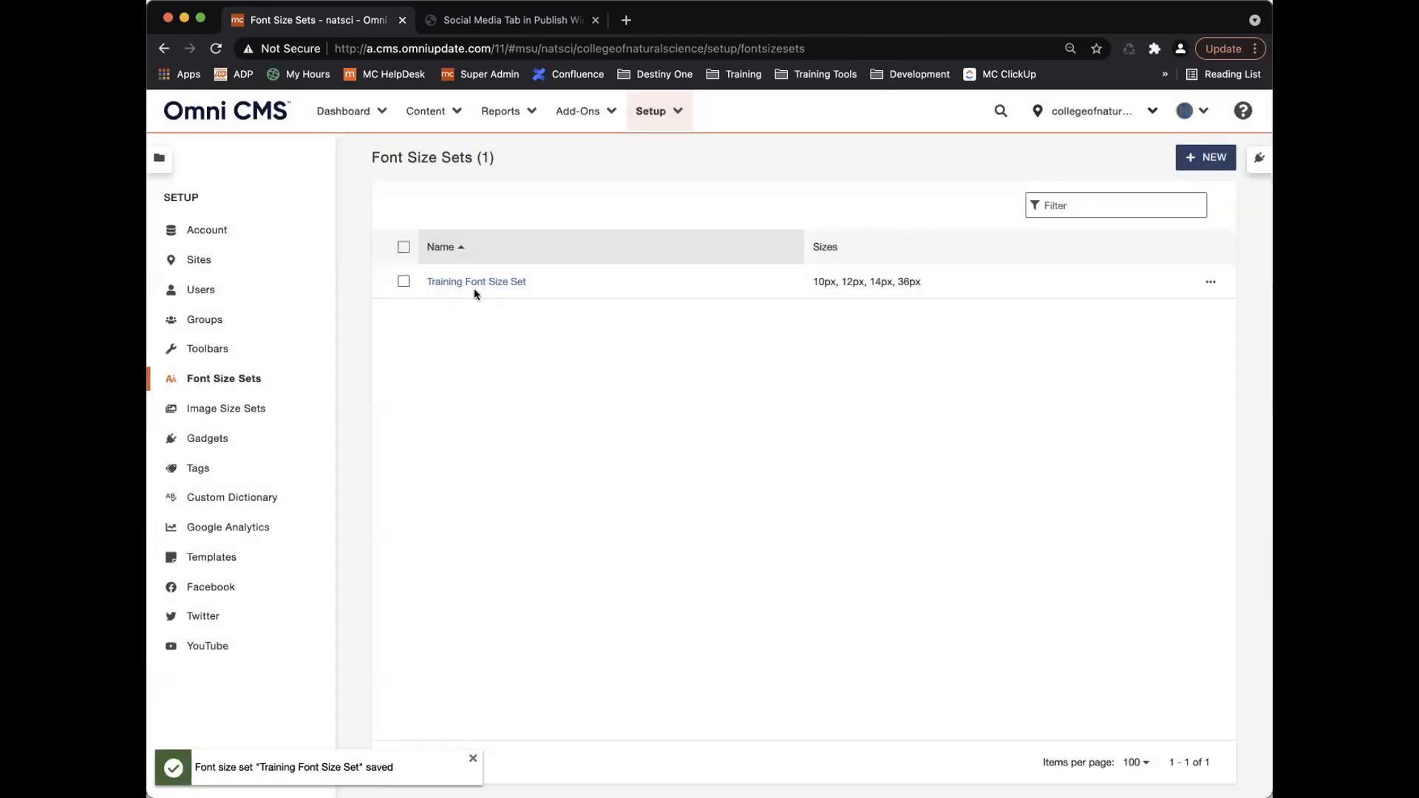
Go to the Toolbars setup page and start a new toolbar.
left_click(402, 281)
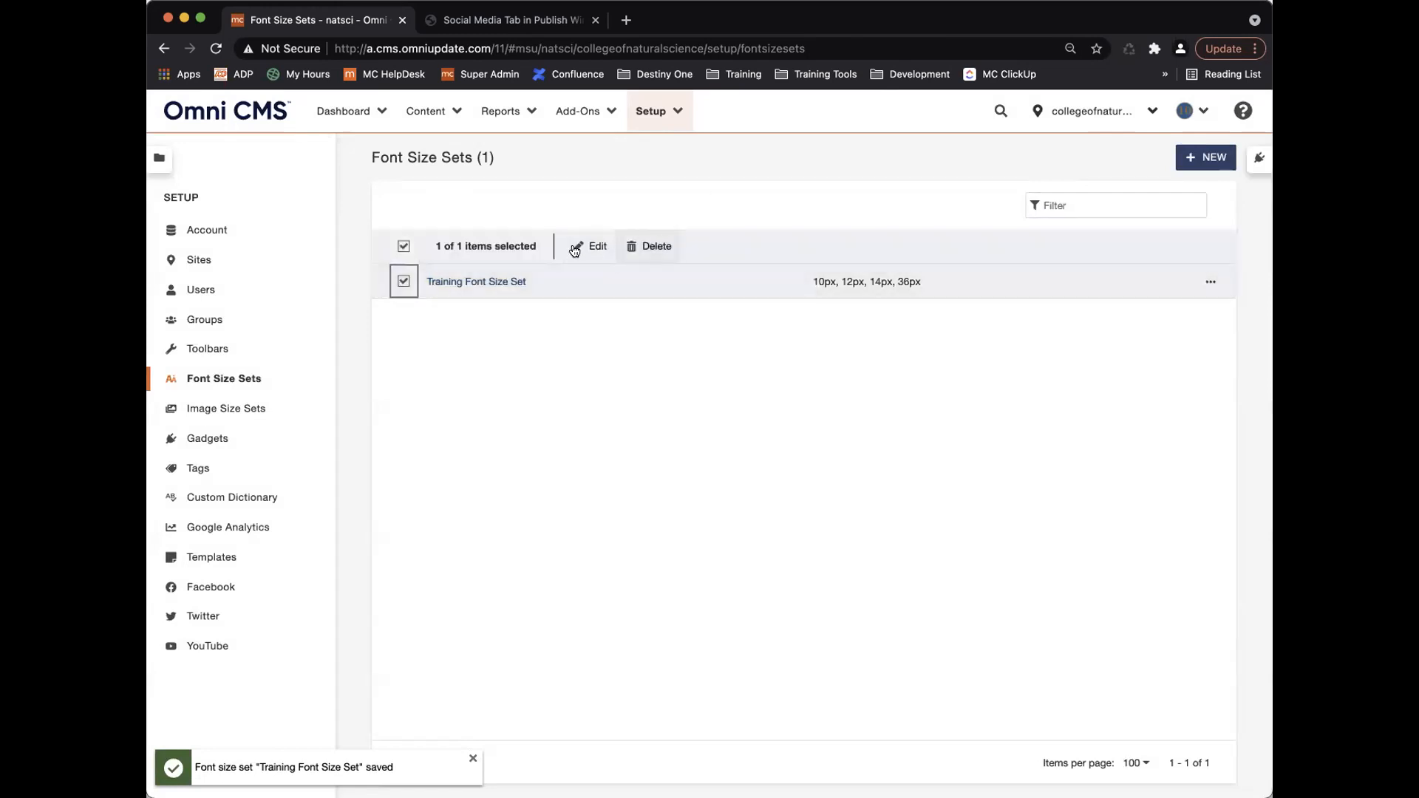
left_click(403, 281)
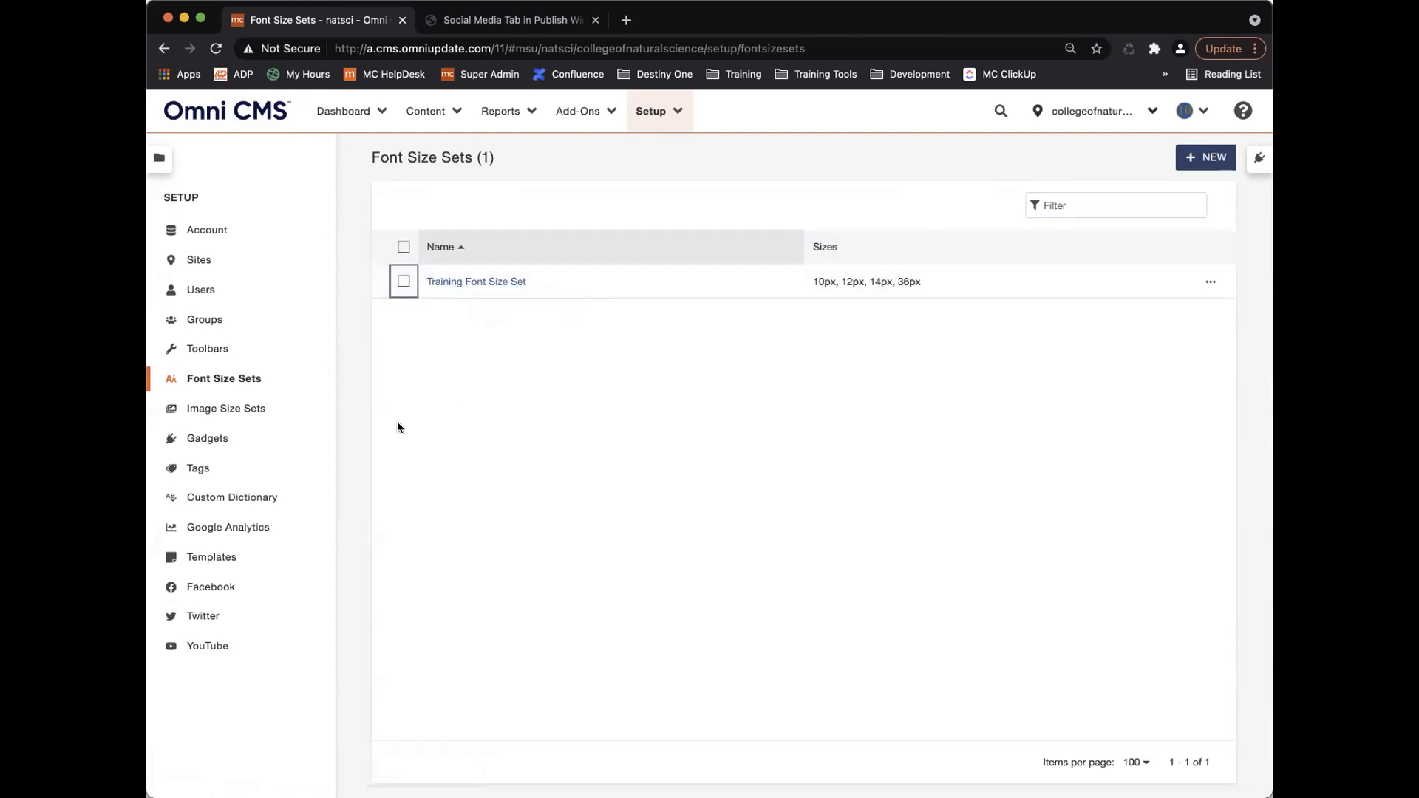
left_click(215, 349)
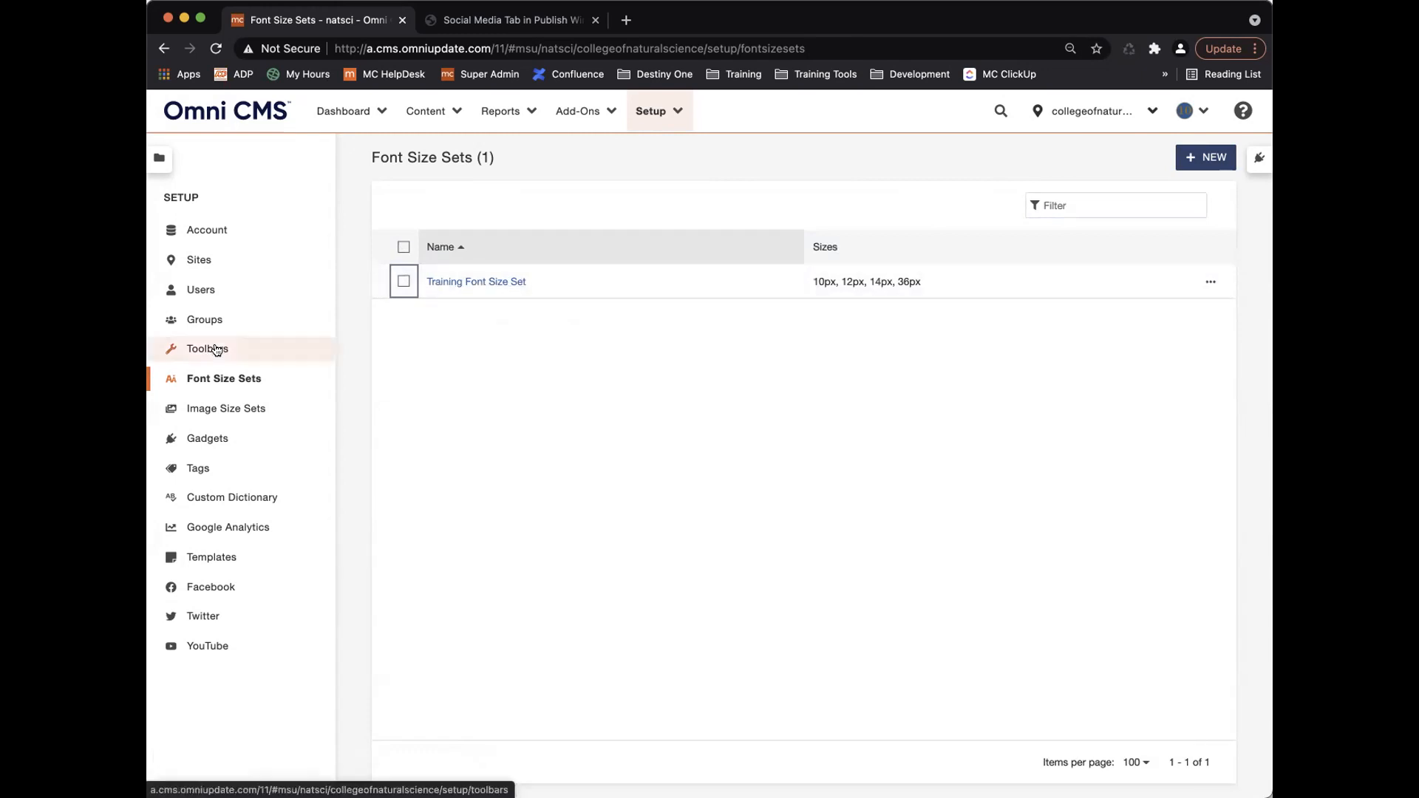
left_click(1202, 159)
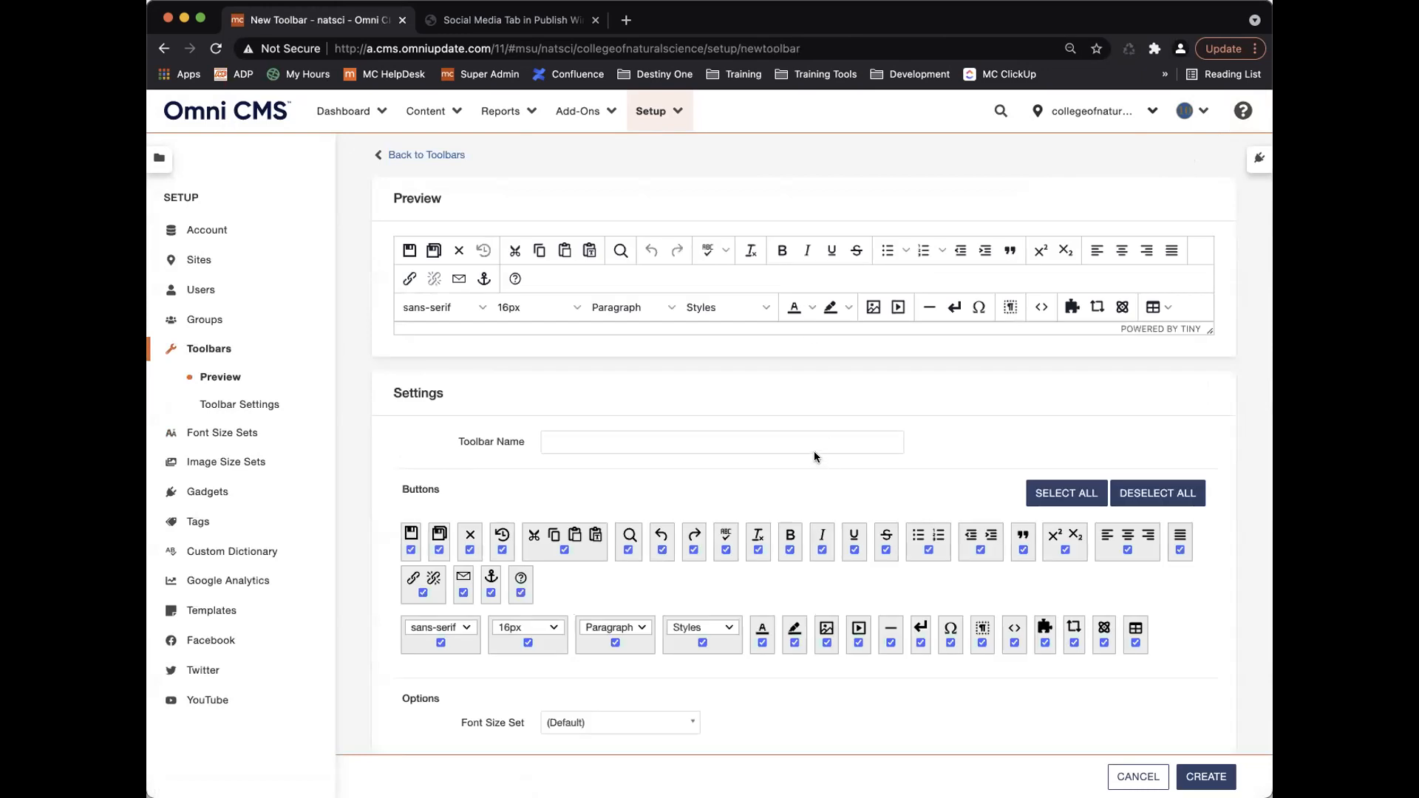
Name the new toolbar Training Toolbar.
left_click(790, 431)
type("Trainig")
key("BackSpace")
key("BackSpace")
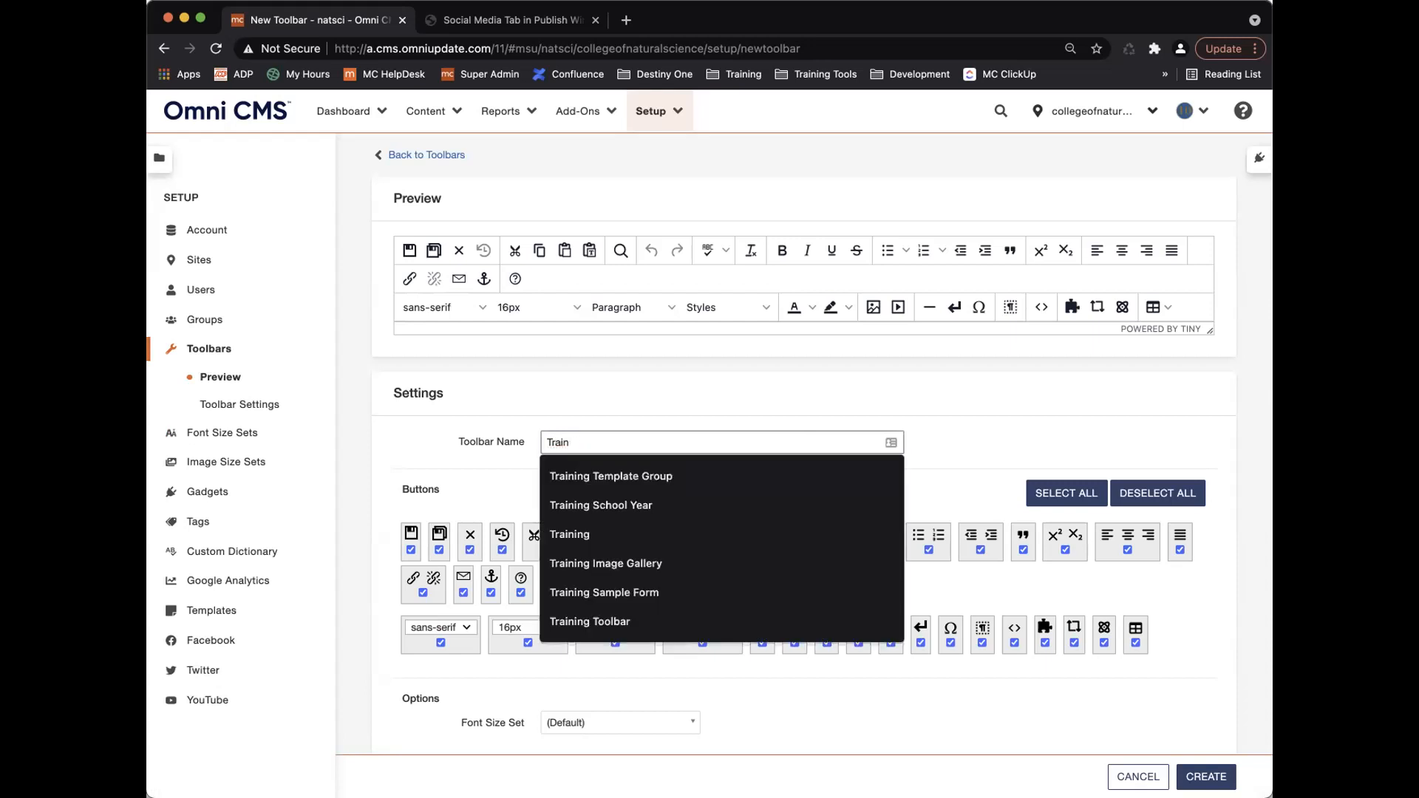
type("ing Toolbar")
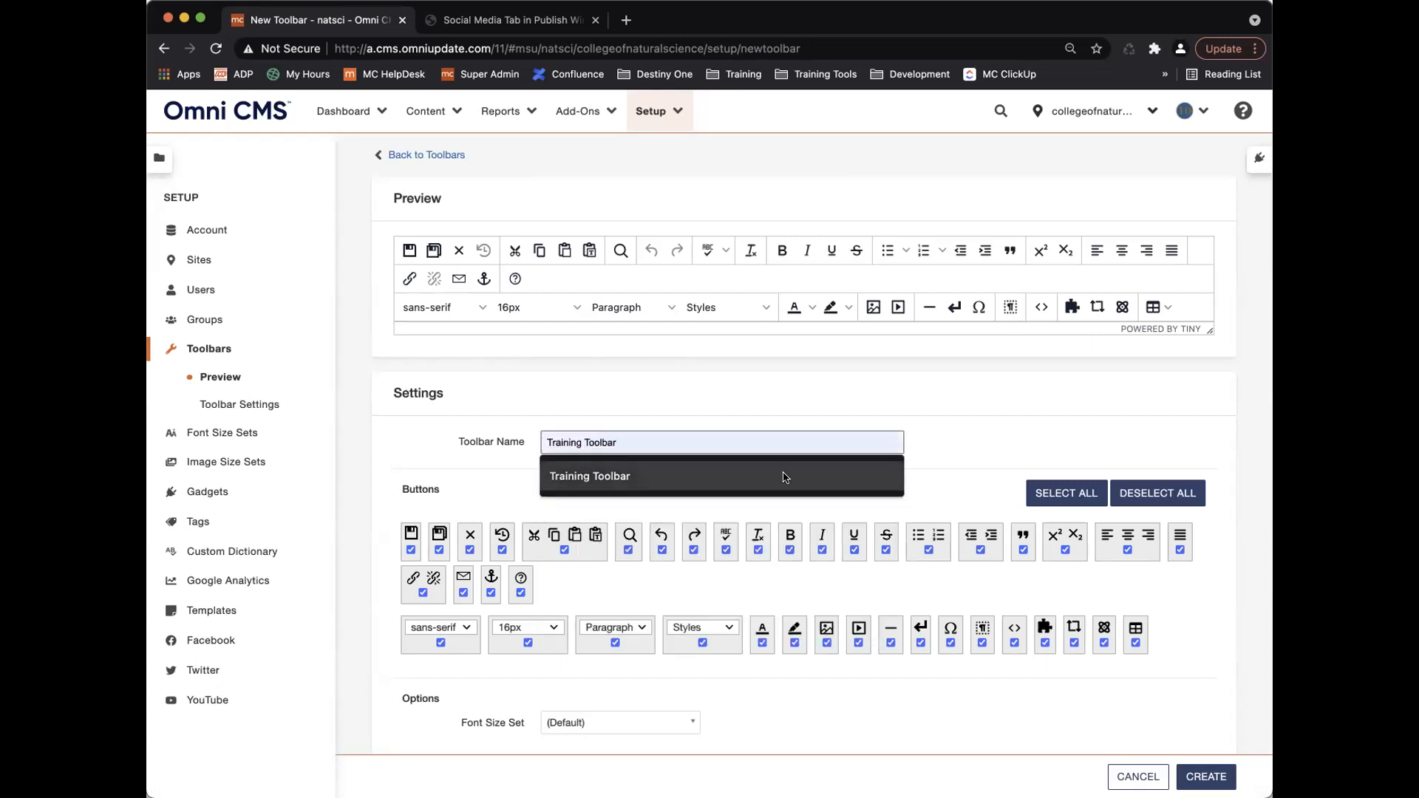
left_click(786, 476)
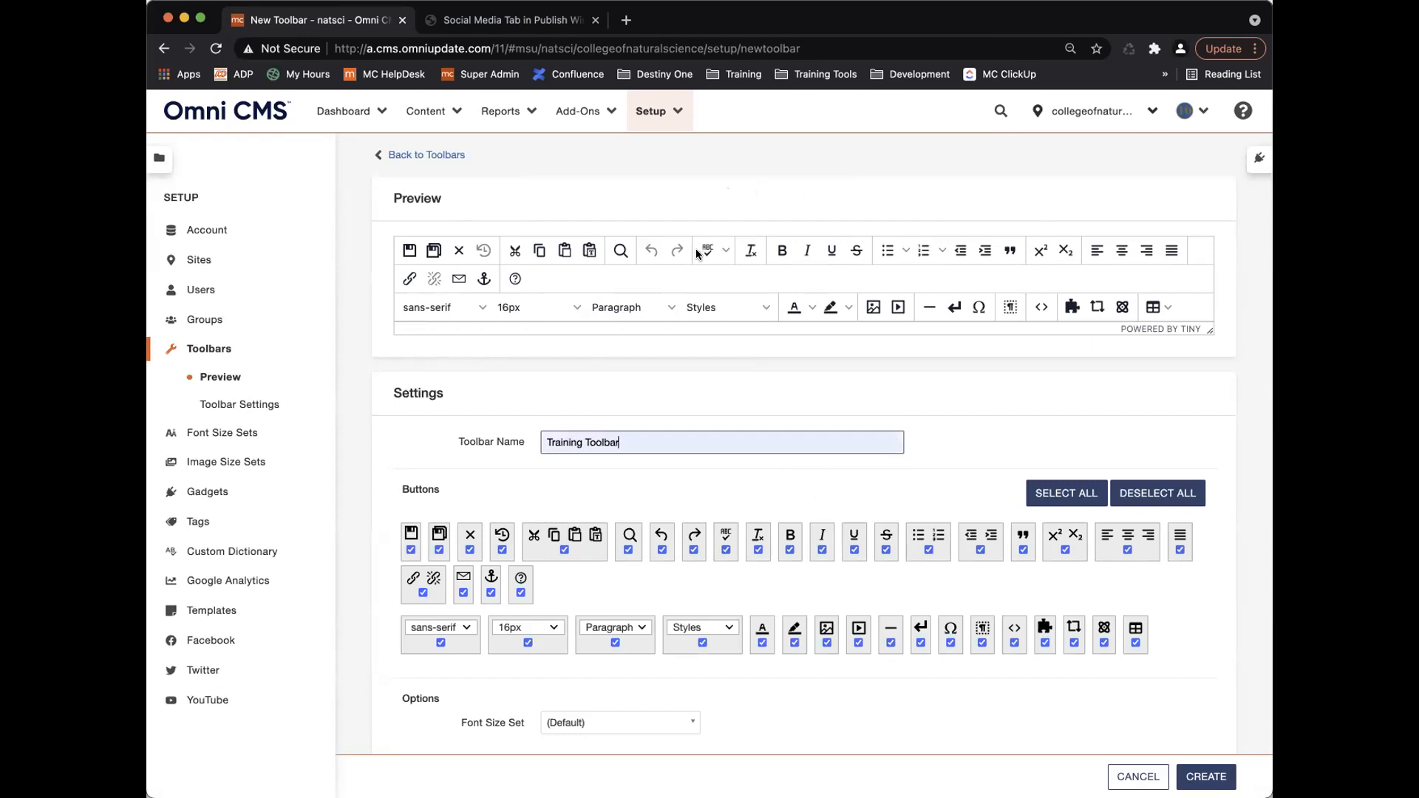
Turn off the list, crop/resize, table and media buttons for the toolbar.
left_click(928, 550)
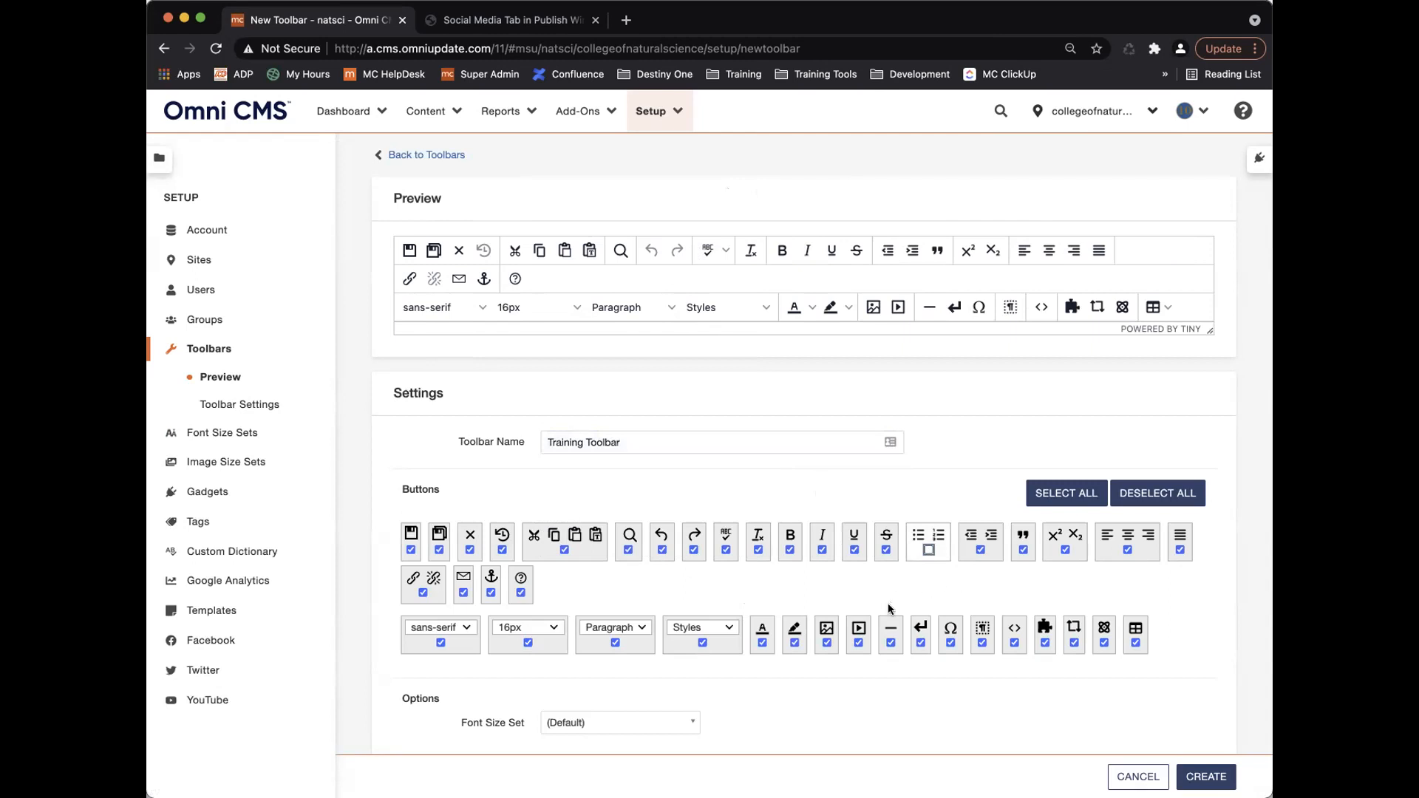
left_click(1074, 643)
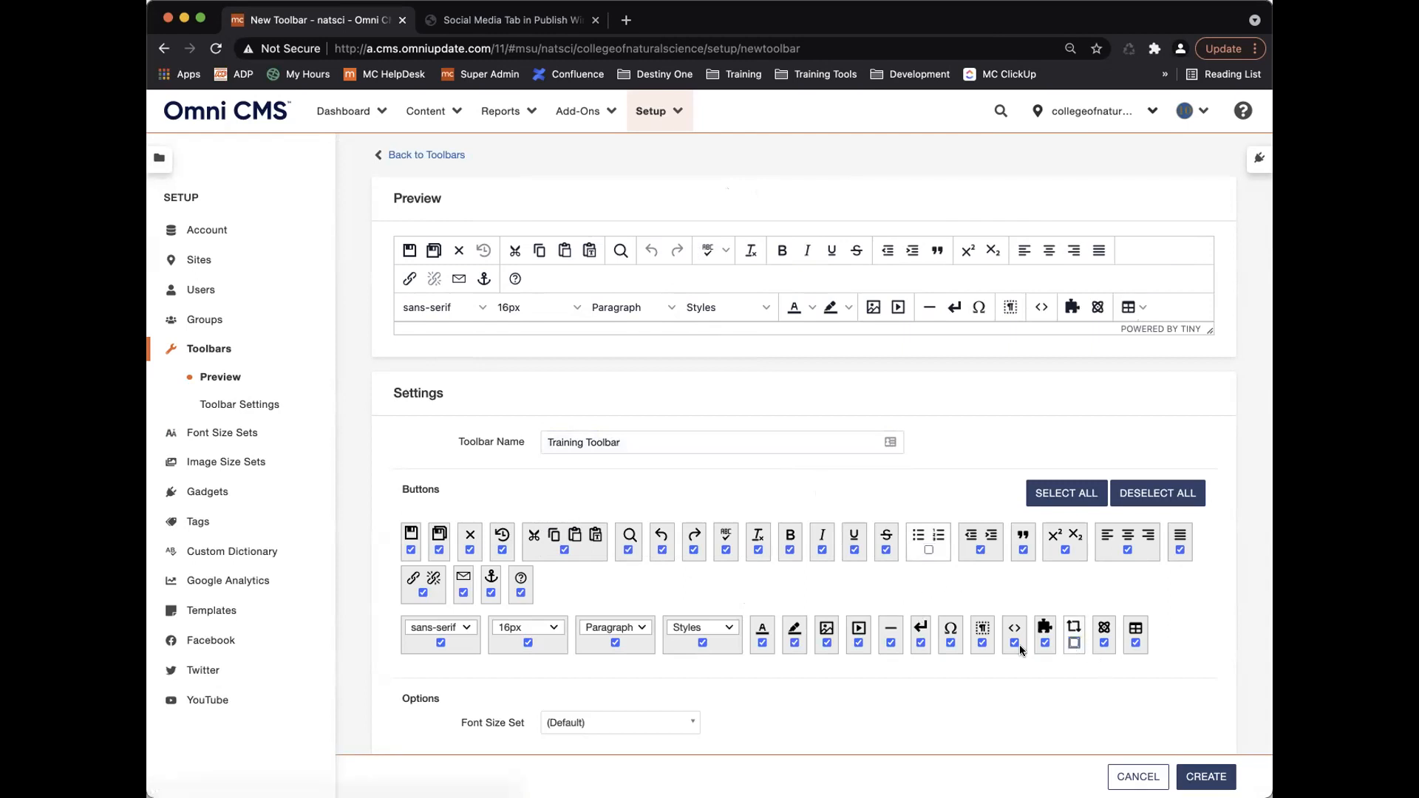
left_click(1134, 641)
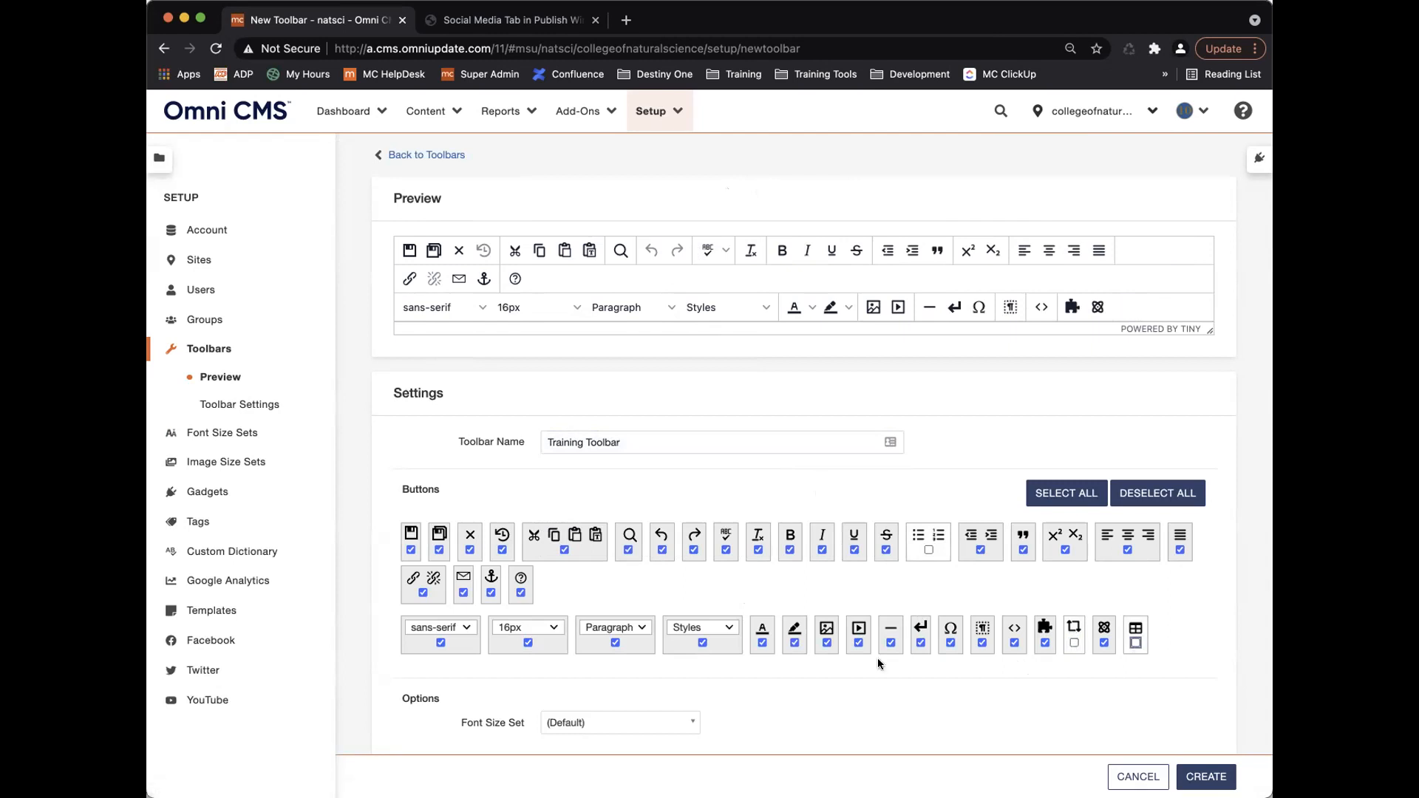
left_click(858, 641)
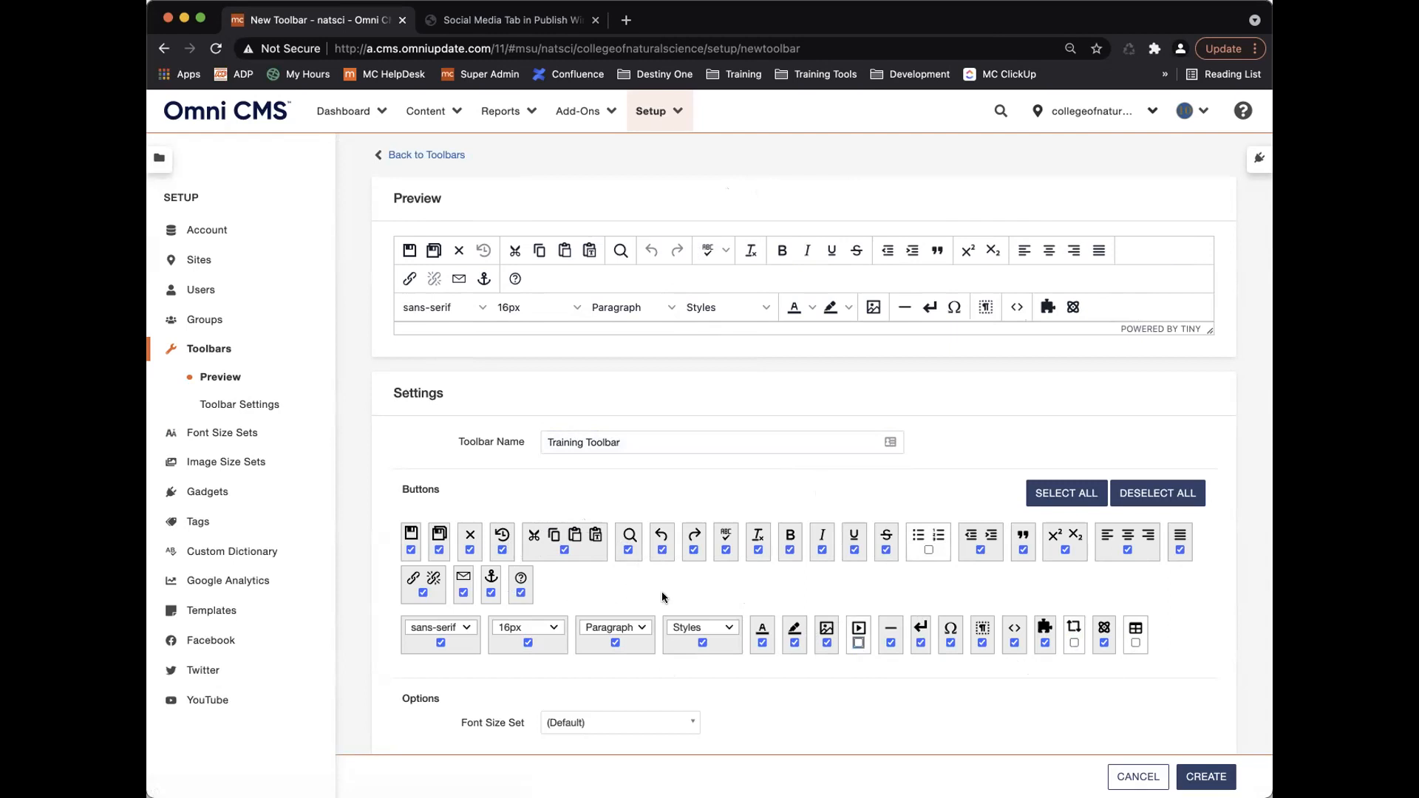
Give Training Toolbar the Training Font Size Set and Paste As Plain Text Only, then create it.
scroll(614, 584, "down", 5)
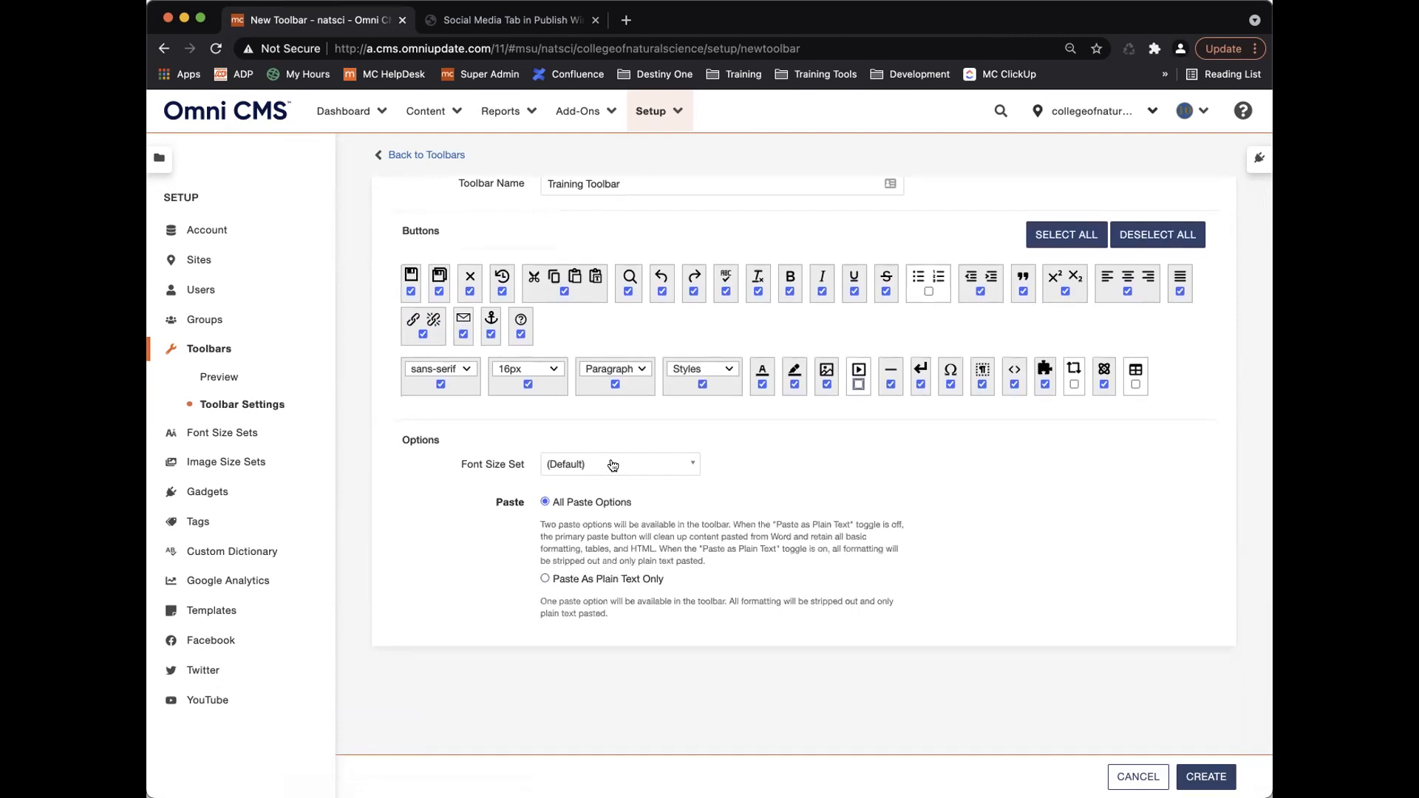
left_click(609, 463)
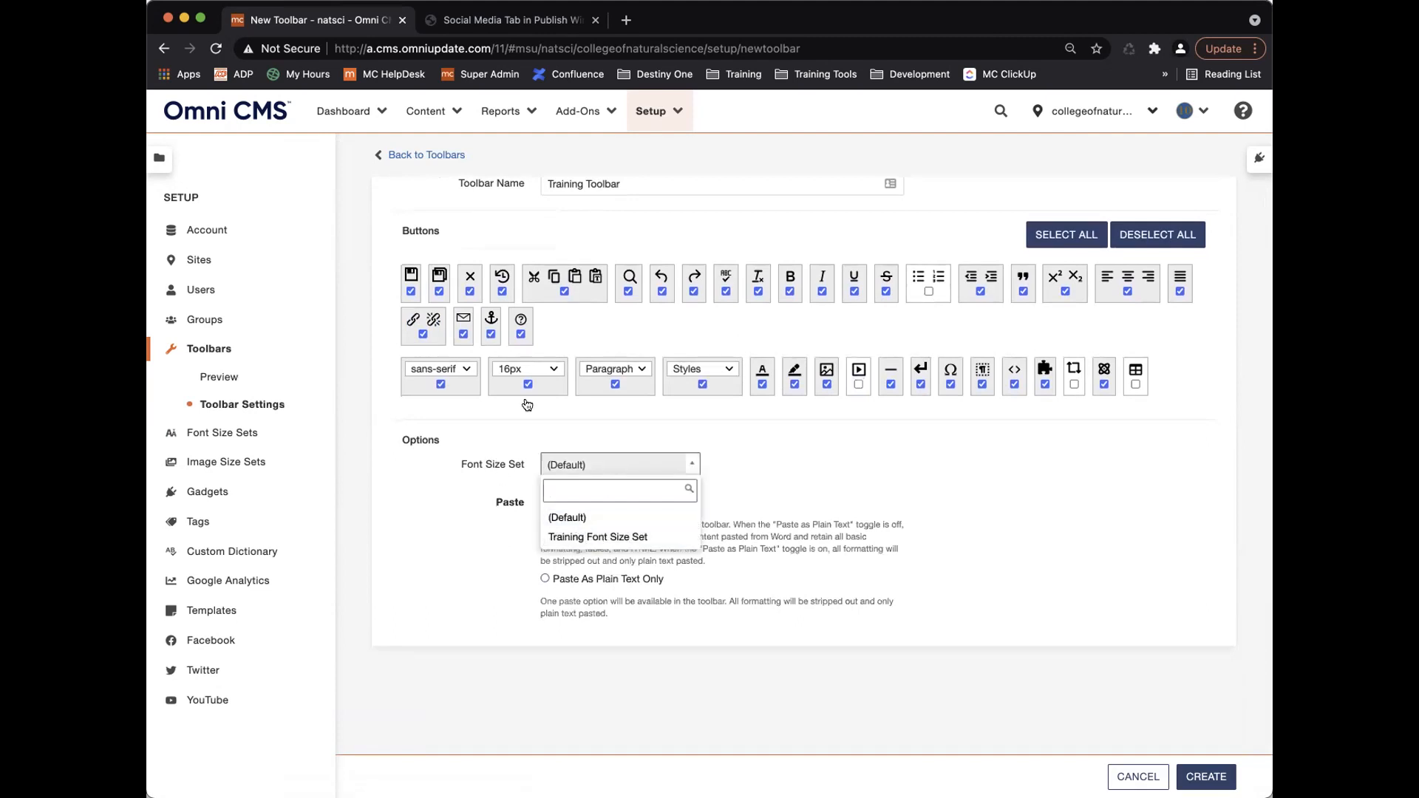
left_click(649, 537)
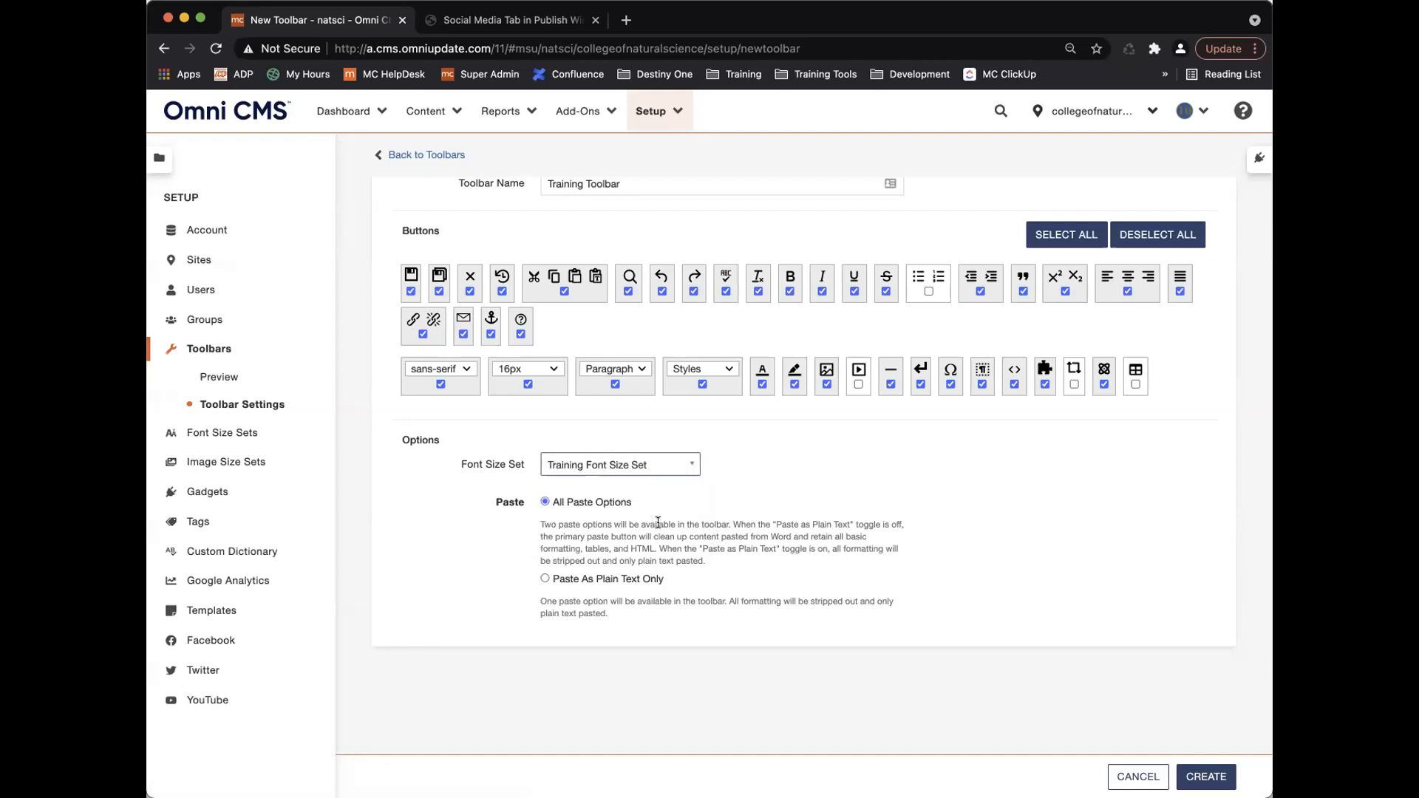
scroll(658, 523, "up", 2)
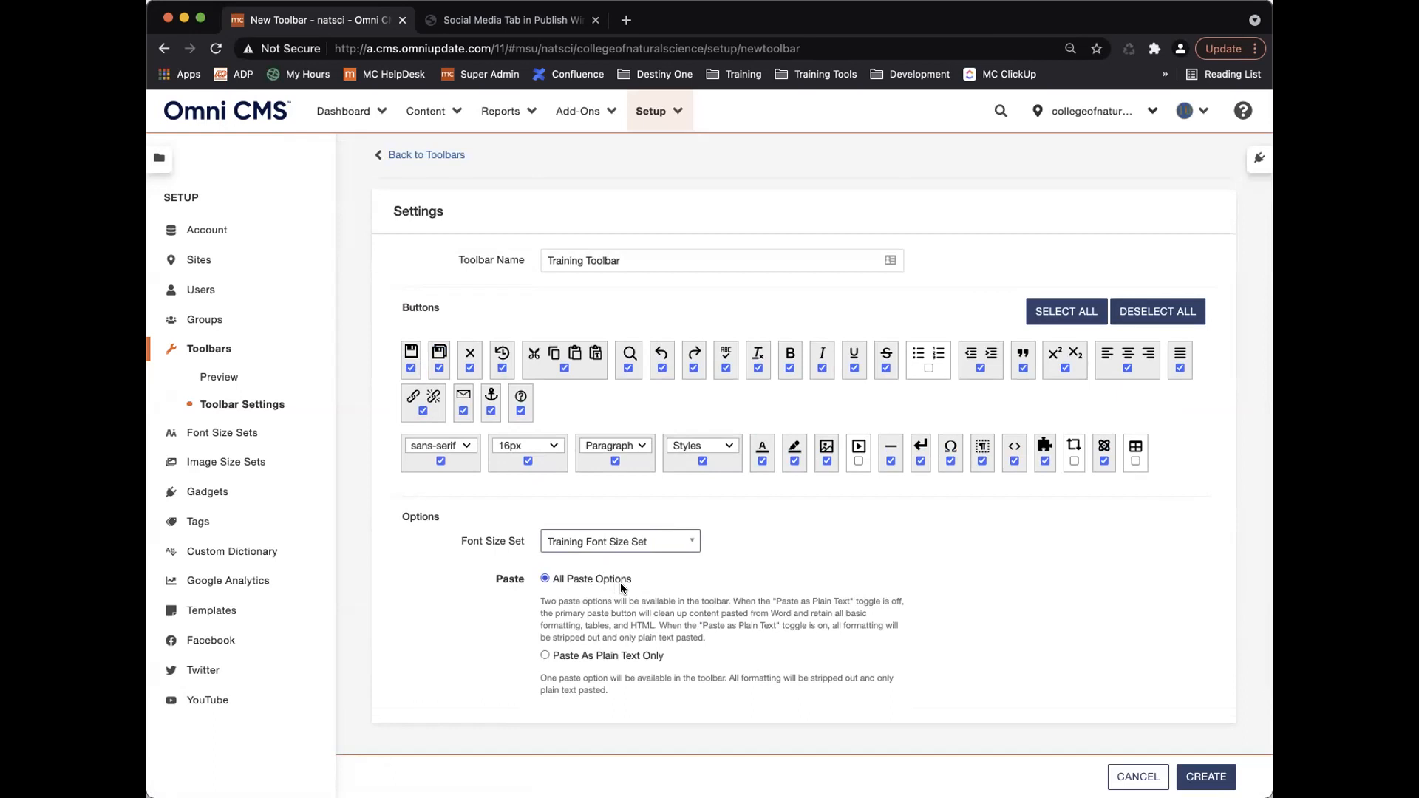
left_click(544, 656)
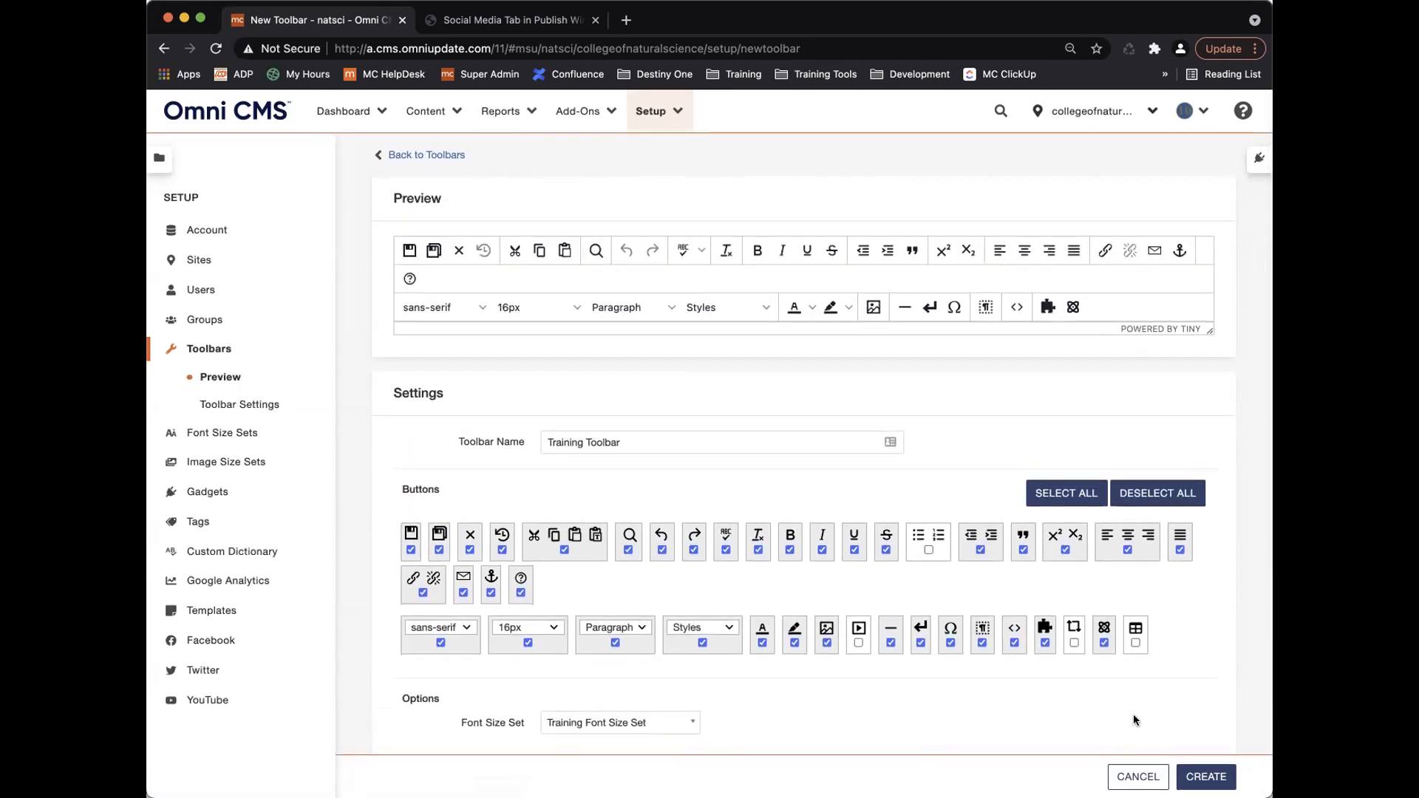
left_click(1206, 776)
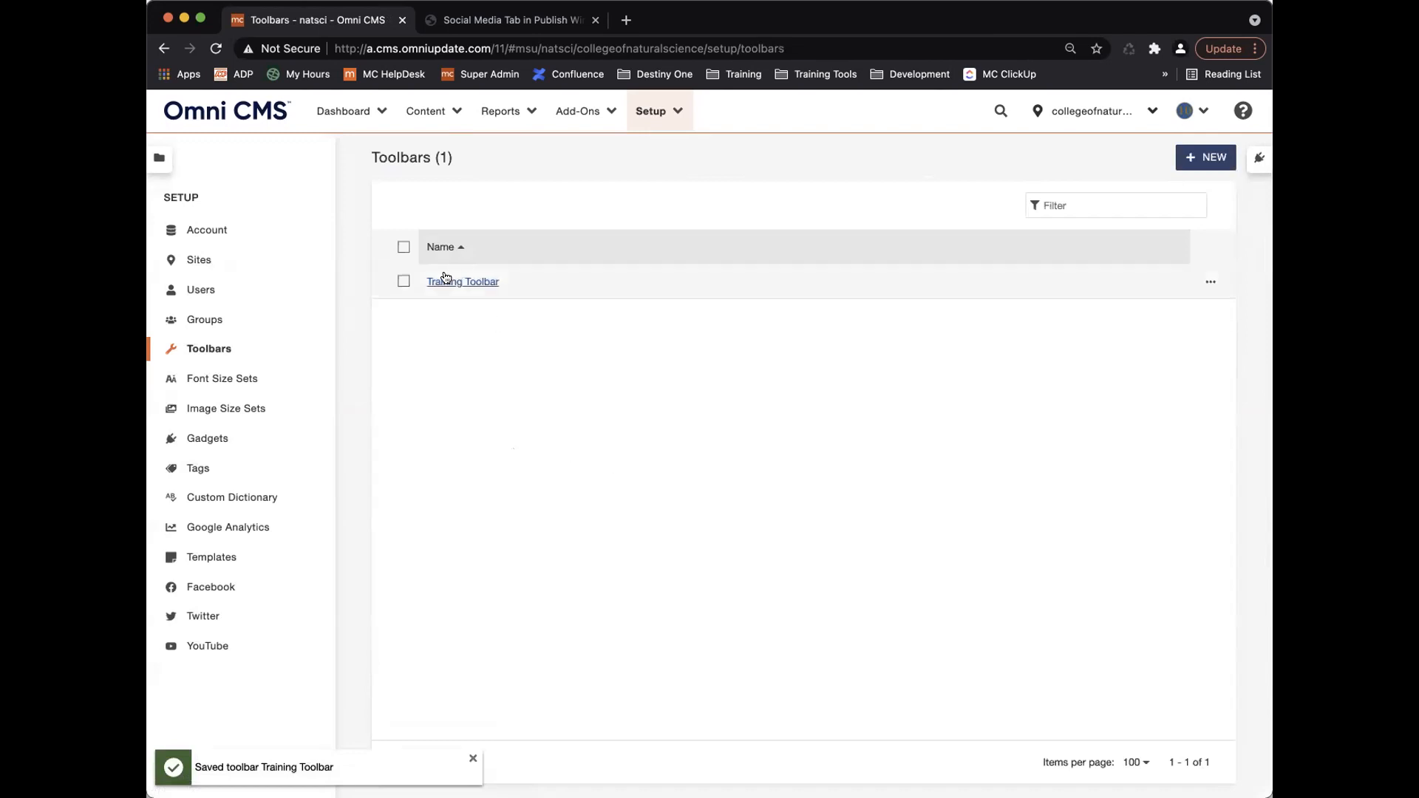
Open Pages in a new browser tab and browse to the _training/_section folder.
left_click(448, 110)
right_click(472, 150)
key("Escape")
left_click(464, 21)
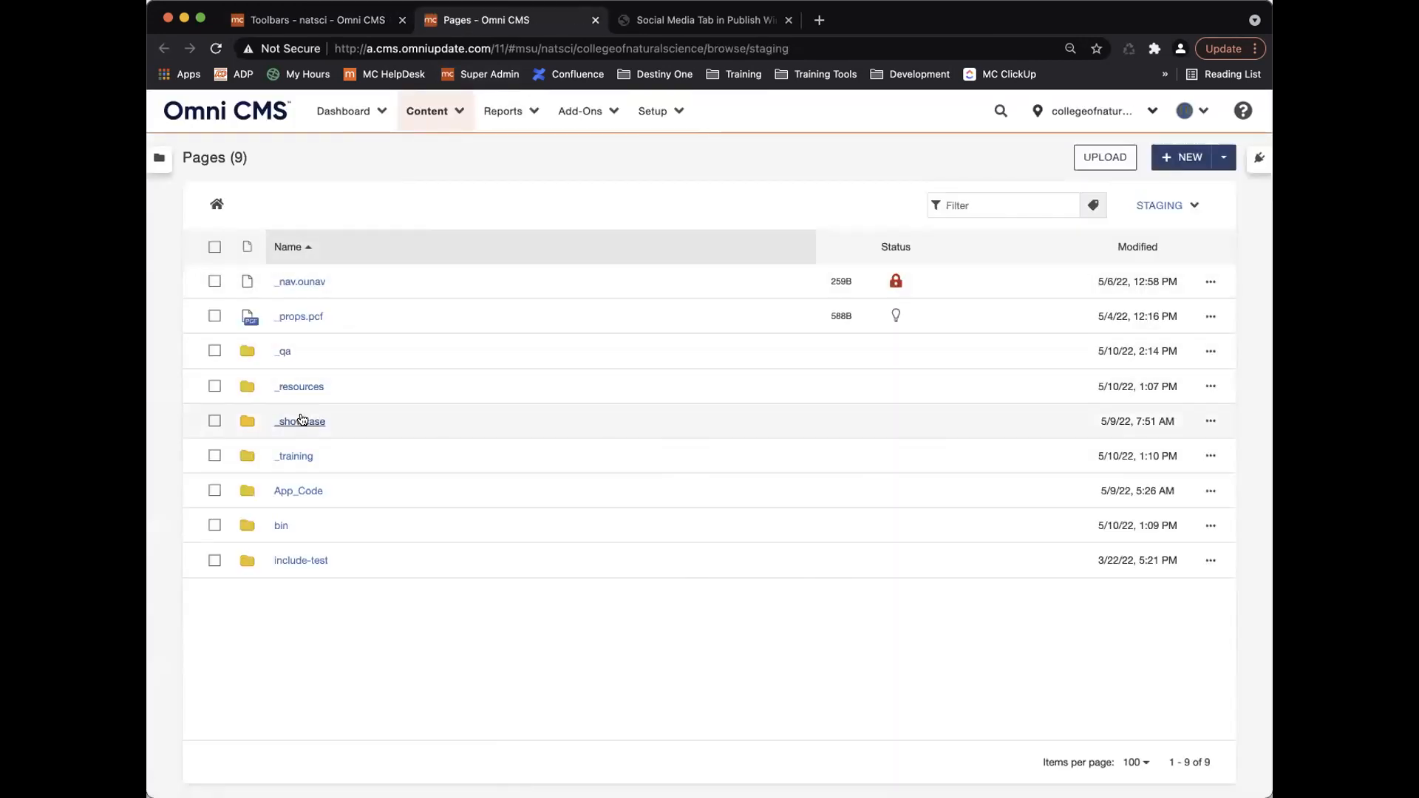
left_click(303, 456)
left_click(292, 348)
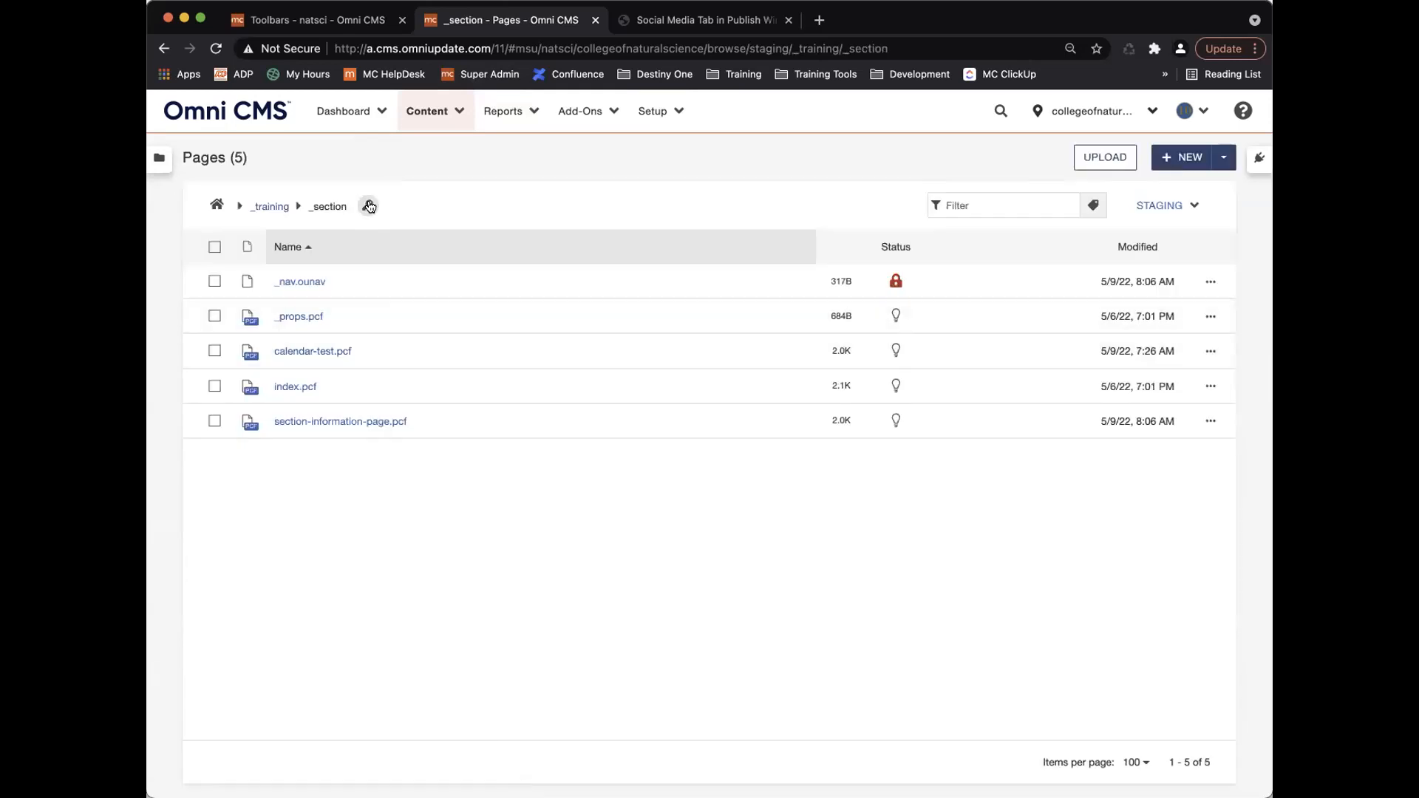
Apply folder access settings to enclosed items, choose Training Toolbar as toolbar, and save.
left_click(368, 205)
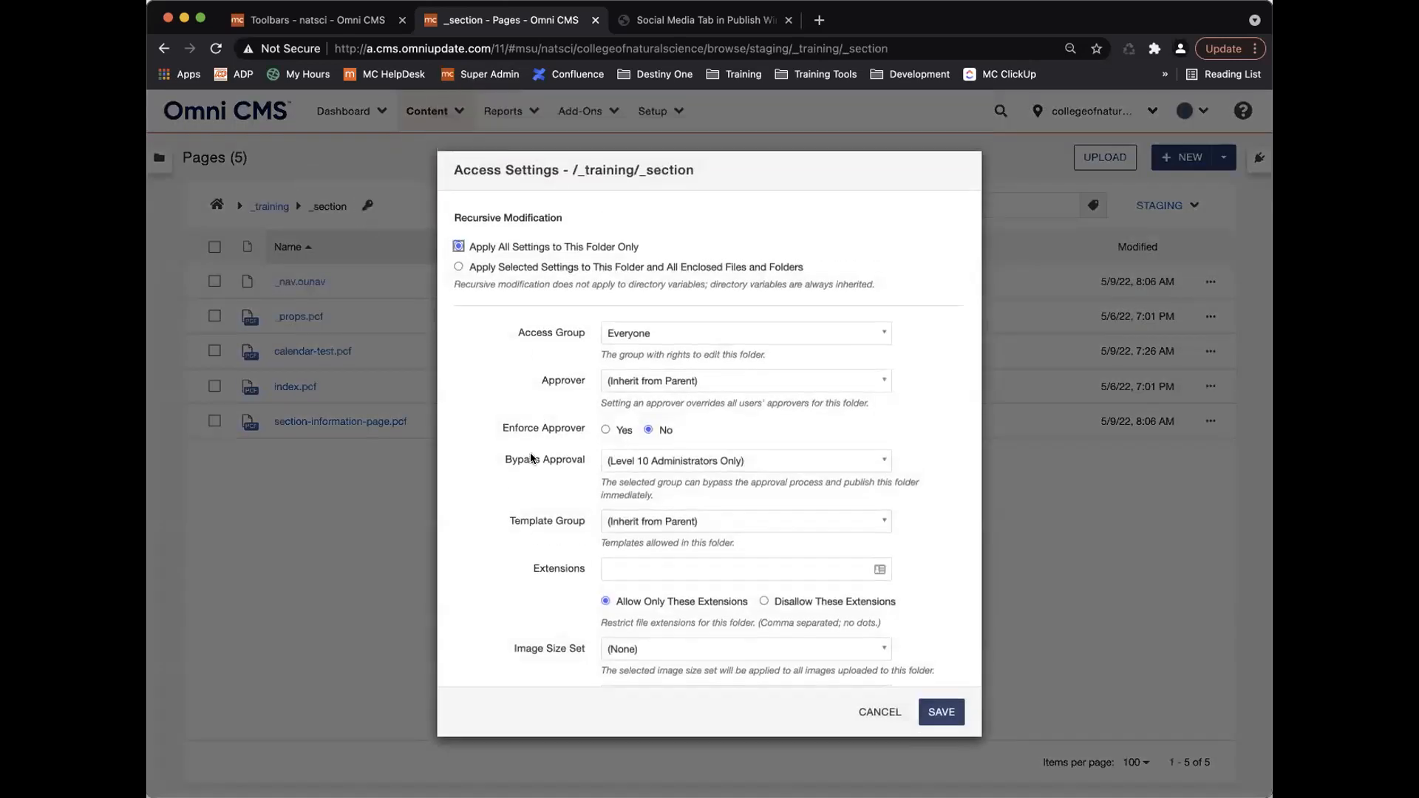
left_click(459, 268)
scroll(556, 481, "down", 5)
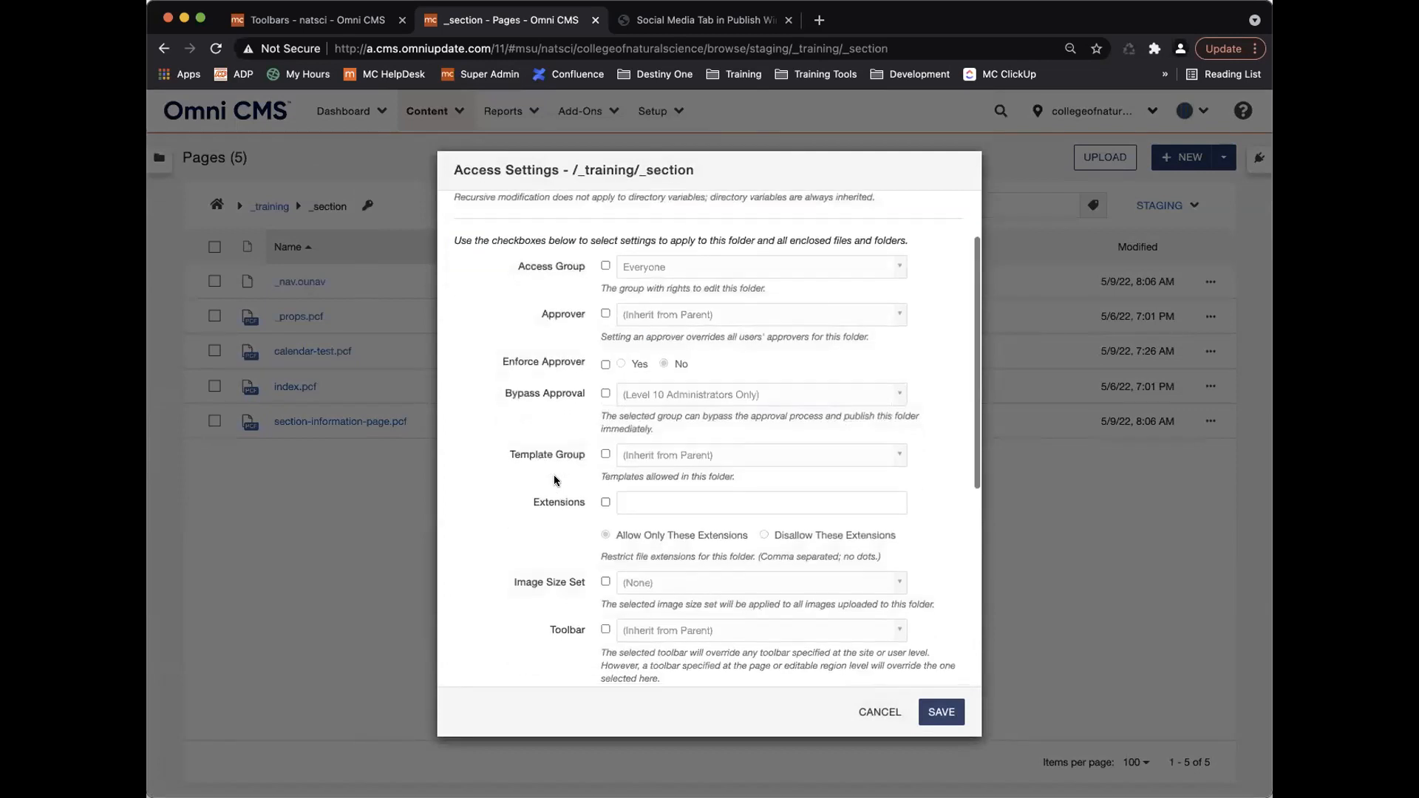
left_click(605, 484)
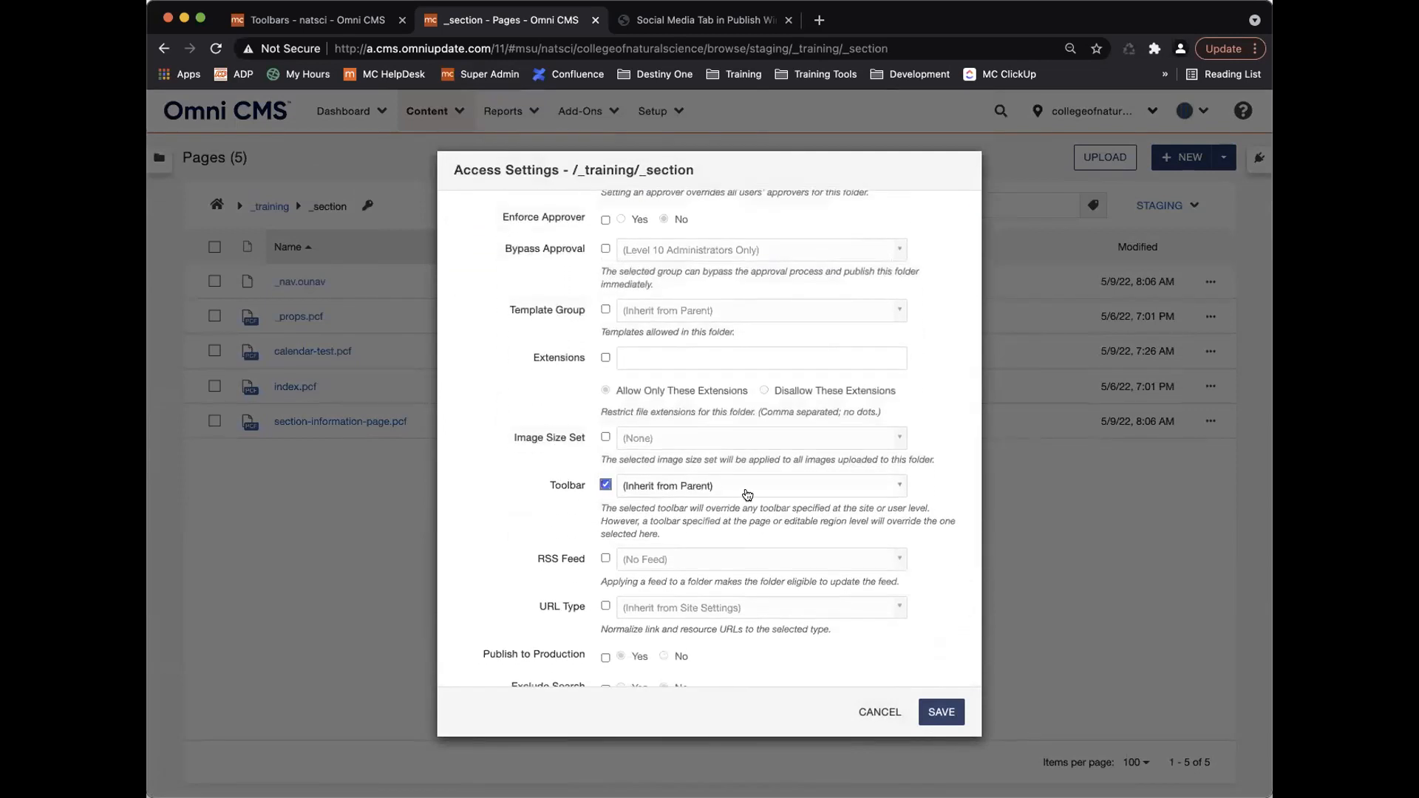
left_click(747, 485)
left_click(734, 557)
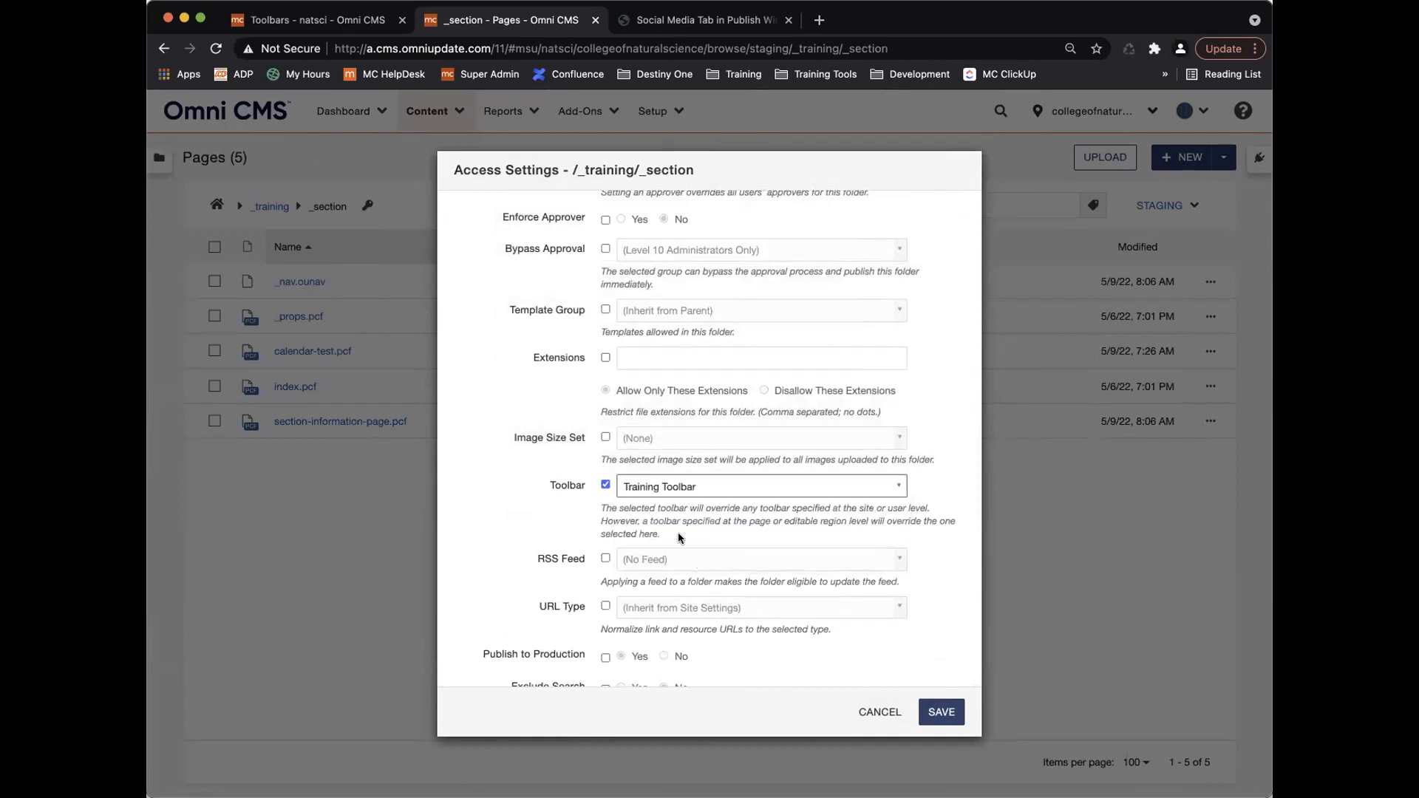
left_click(938, 712)
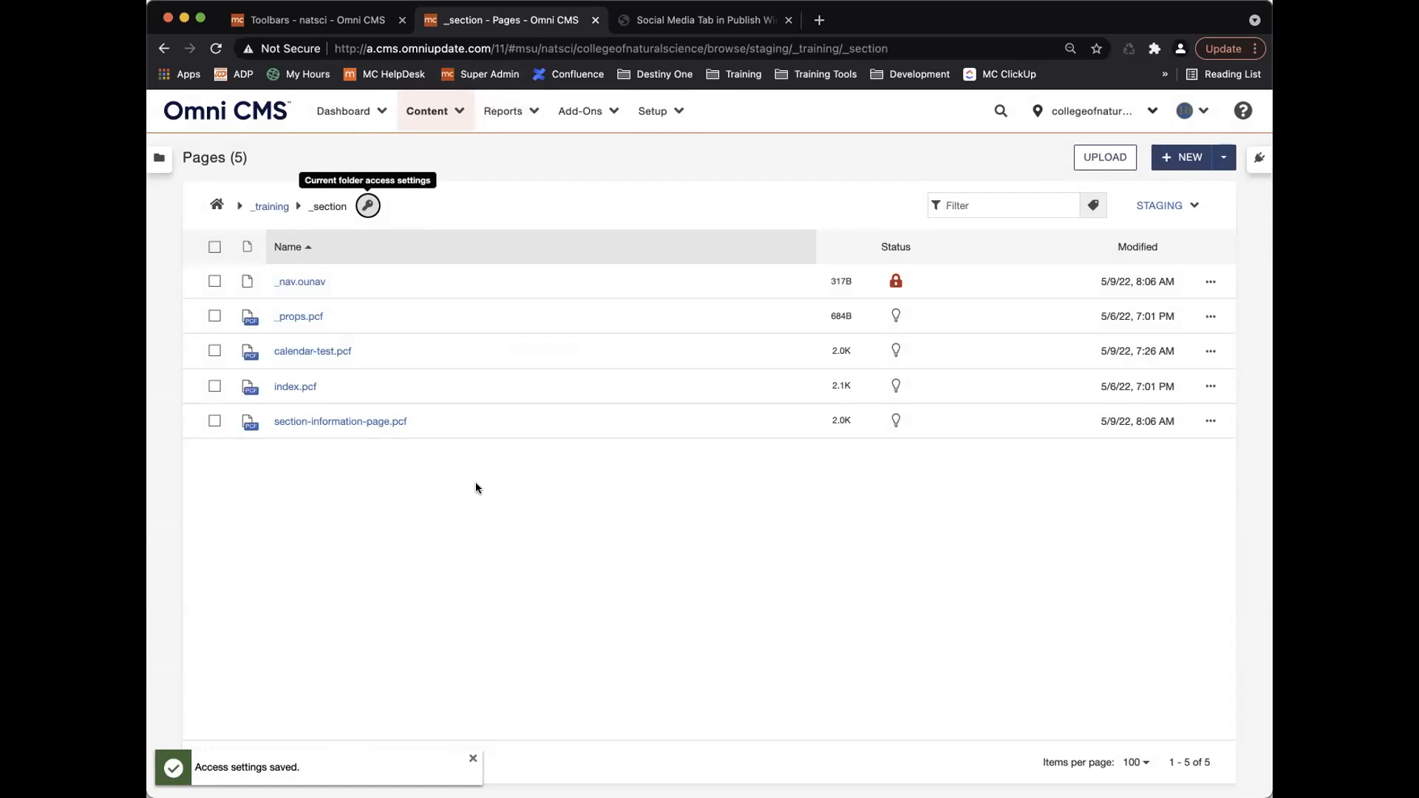
left_click(285, 386)
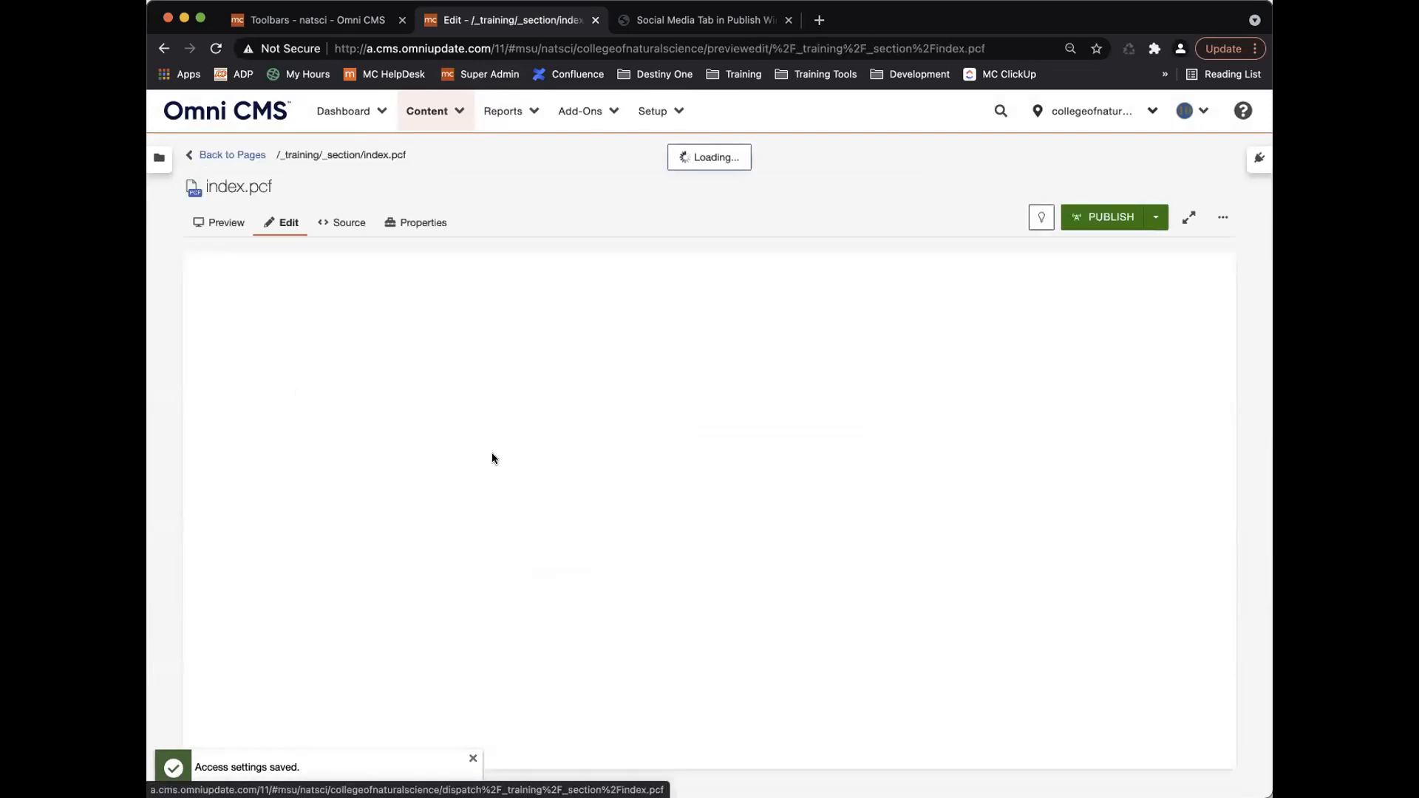
scroll(492, 458, "down", 2)
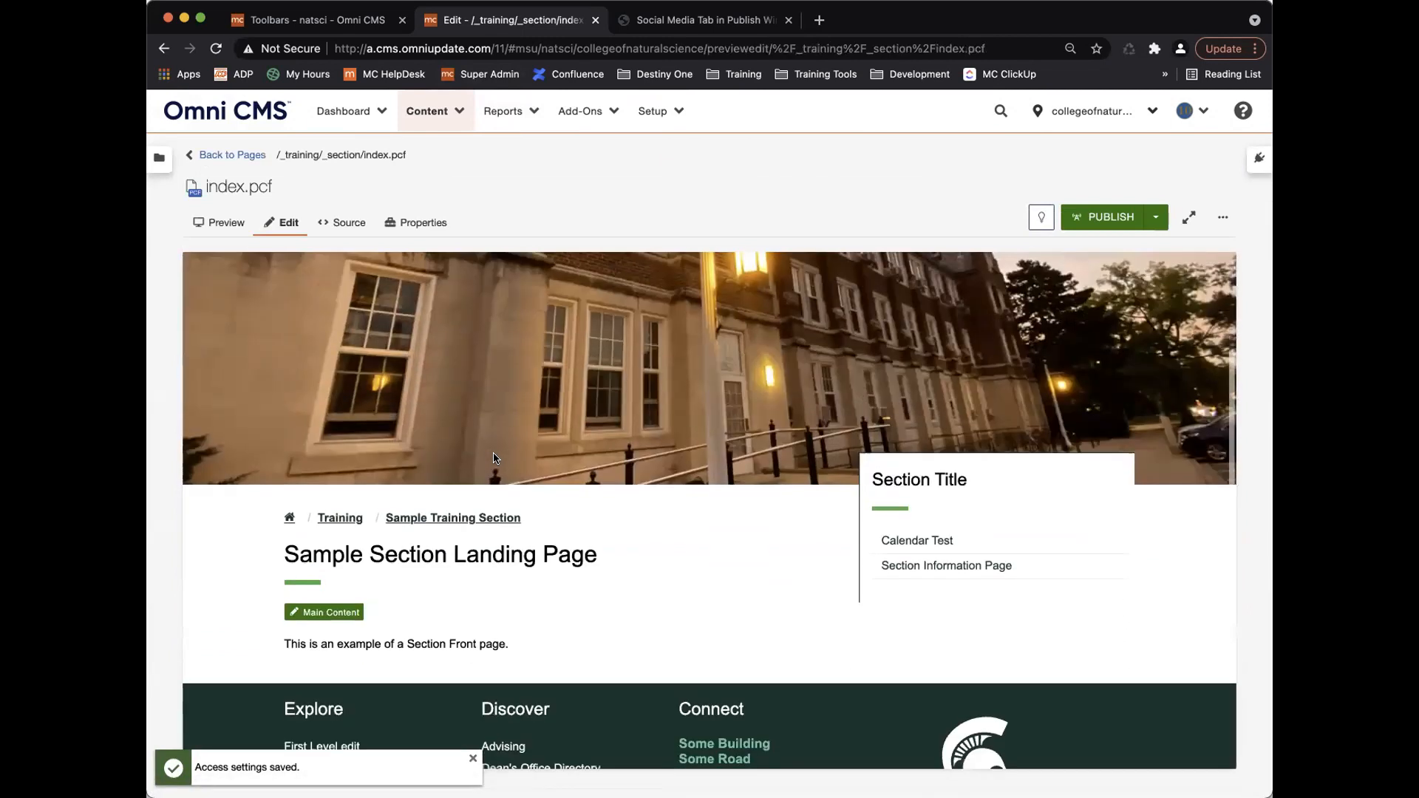
left_click(322, 595)
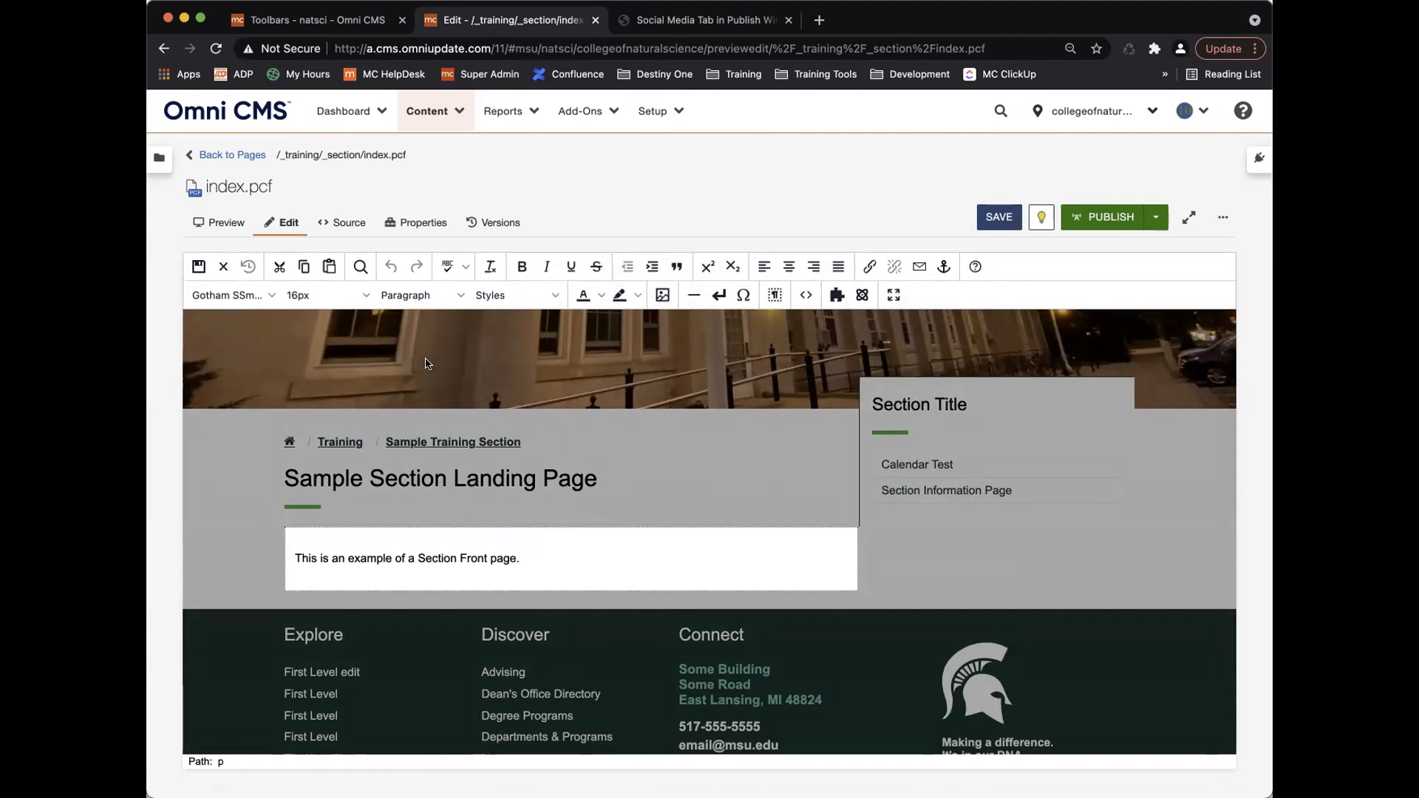
left_click(352, 296)
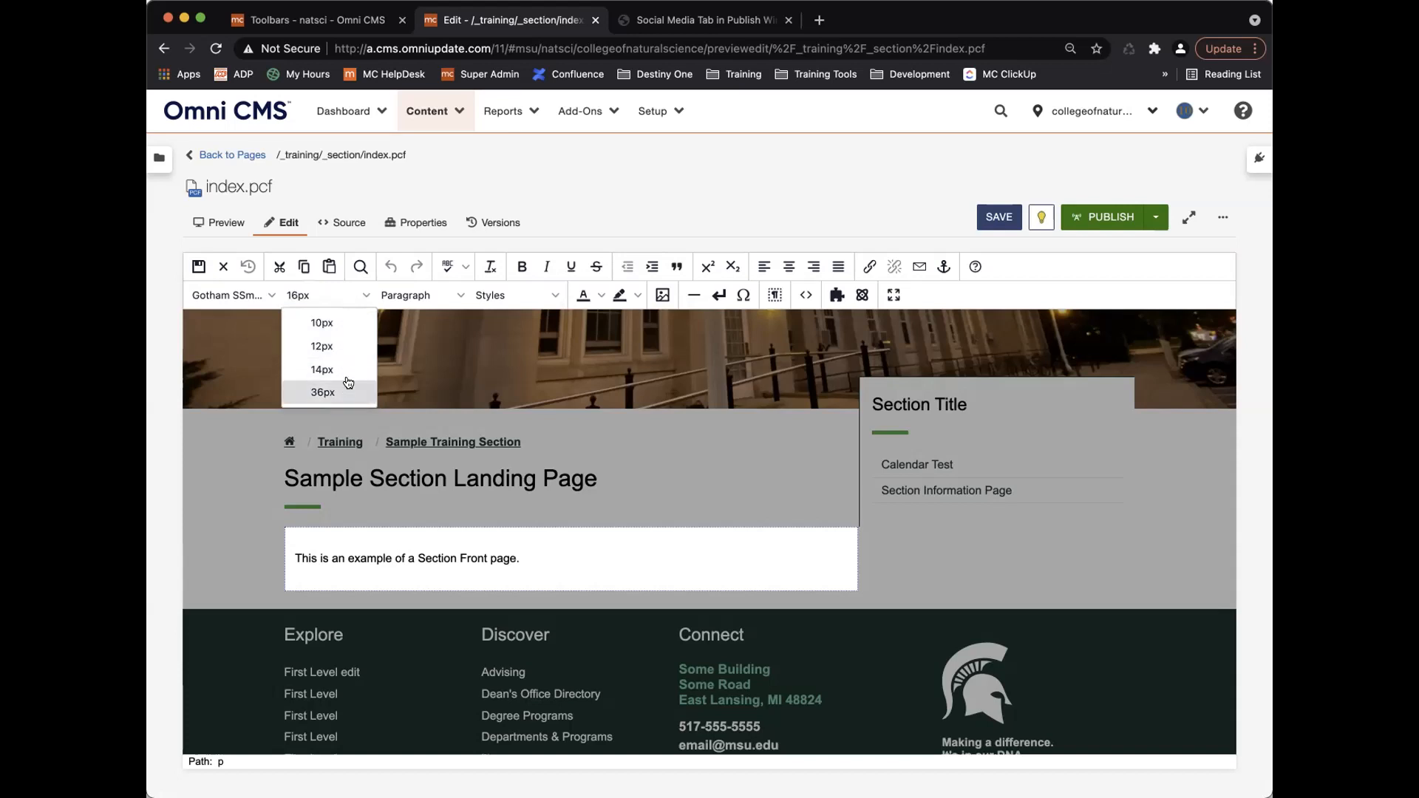
left_click(341, 296)
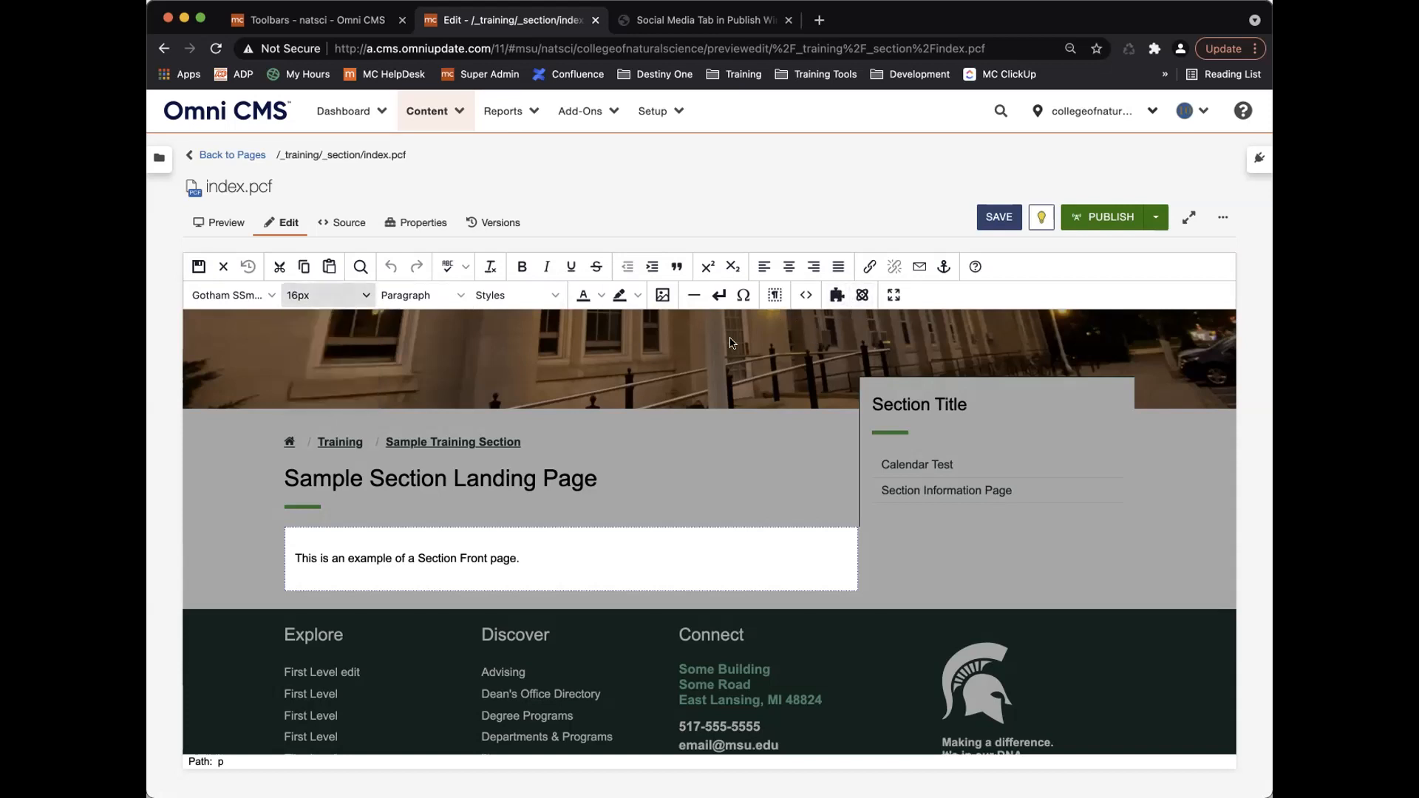
left_click(235, 155)
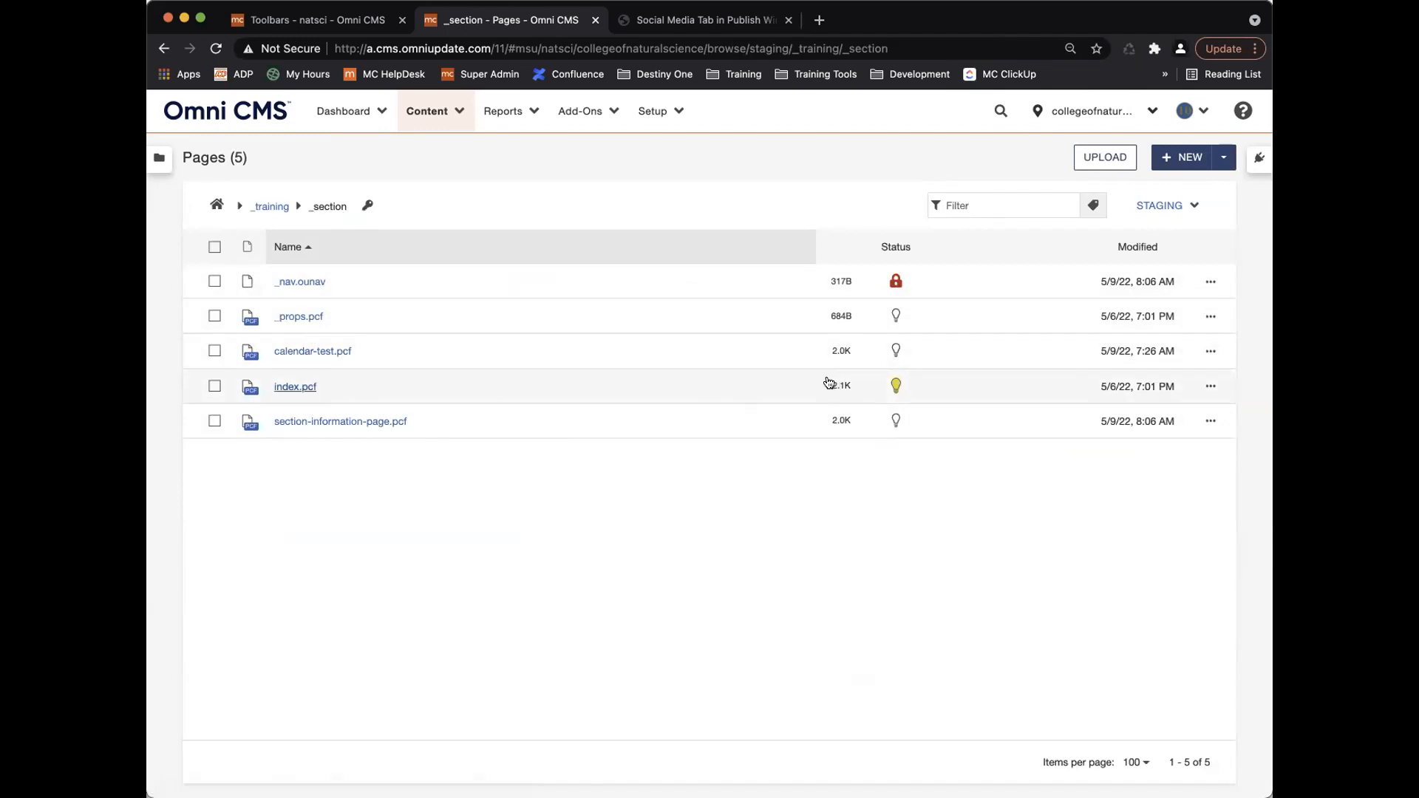
Check section-information-page.pcf's Toolbar dropdown in Access settings, cancel, and return to the Toolbars tab.
left_click(1210, 421)
left_click(902, 421)
left_click(917, 502)
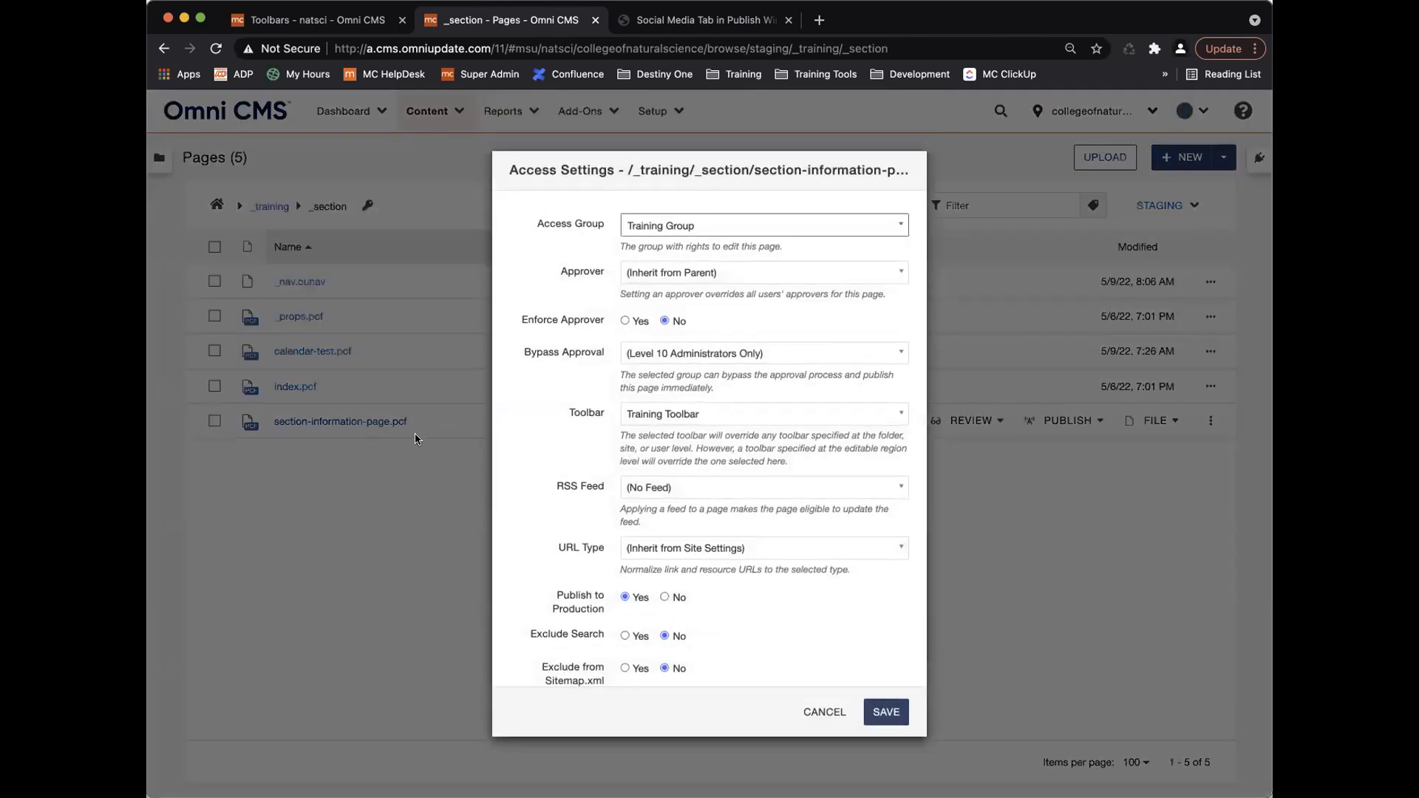
left_click(717, 415)
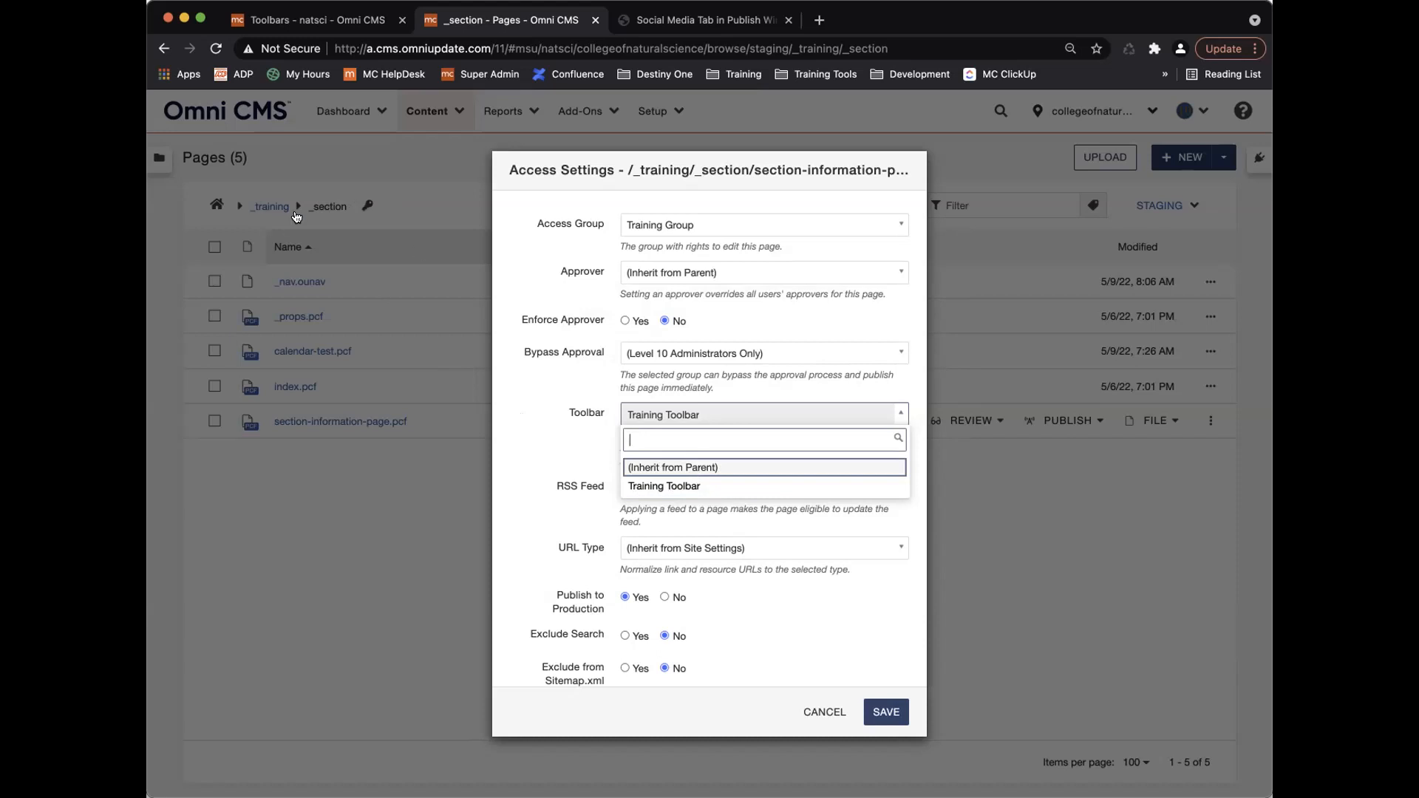
left_click(816, 714)
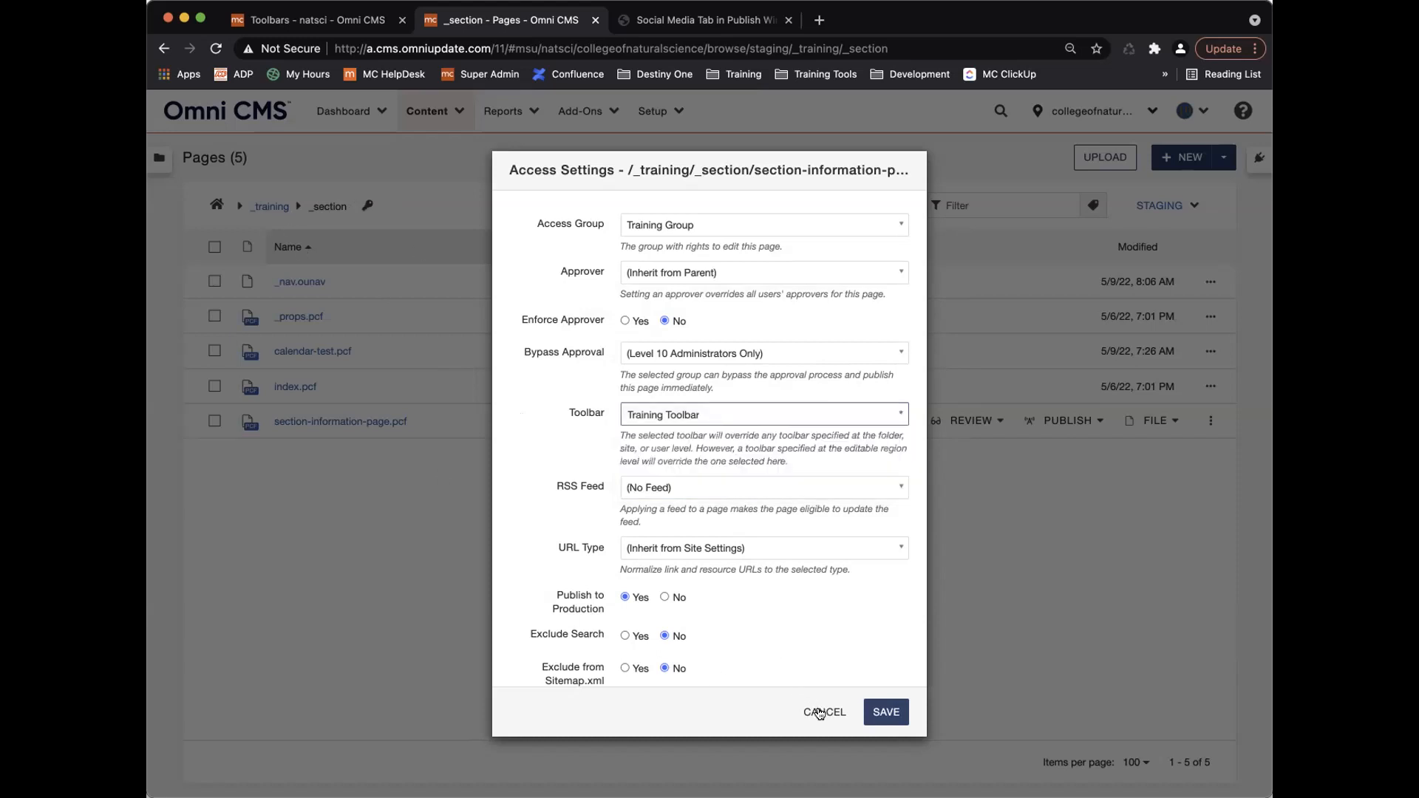
left_click(819, 713)
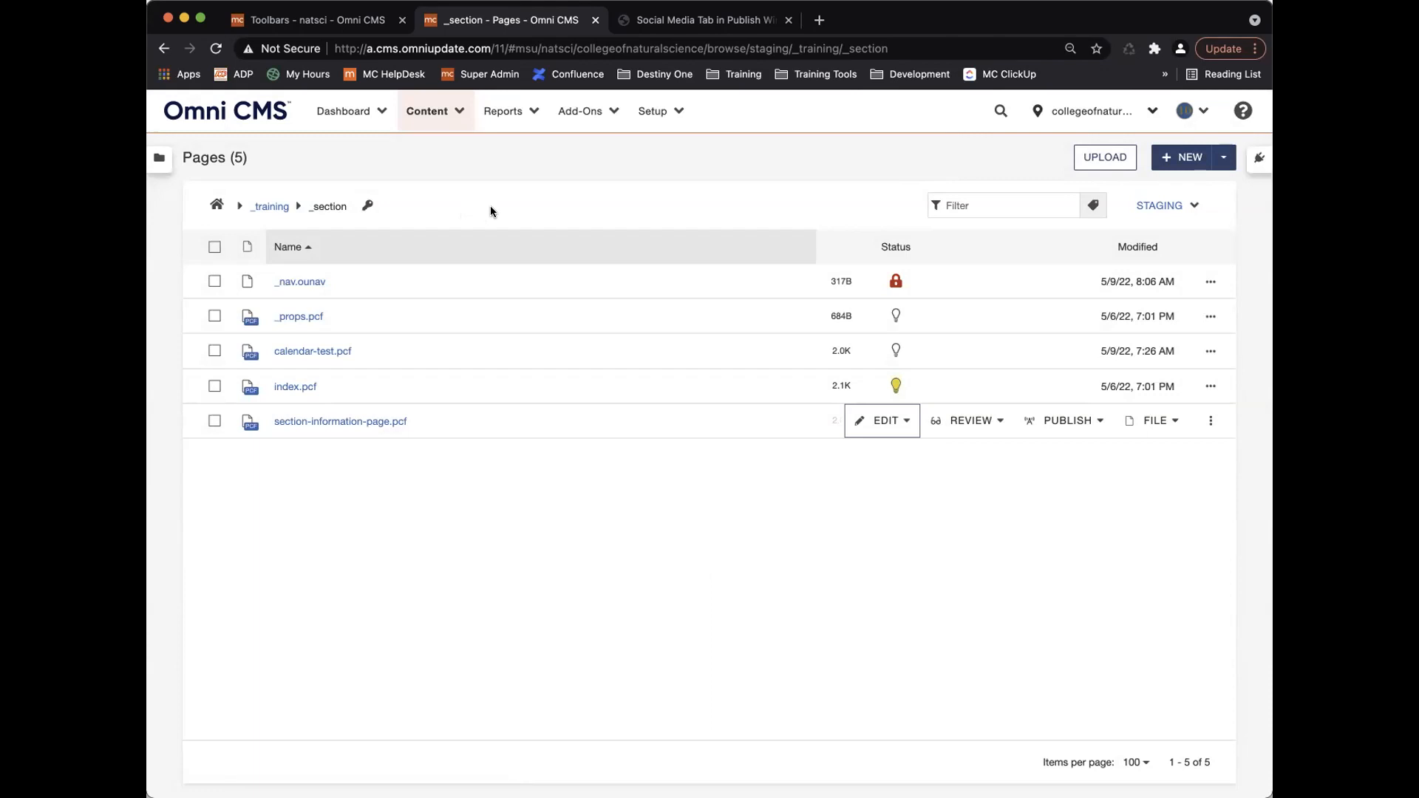
left_click(1211, 422)
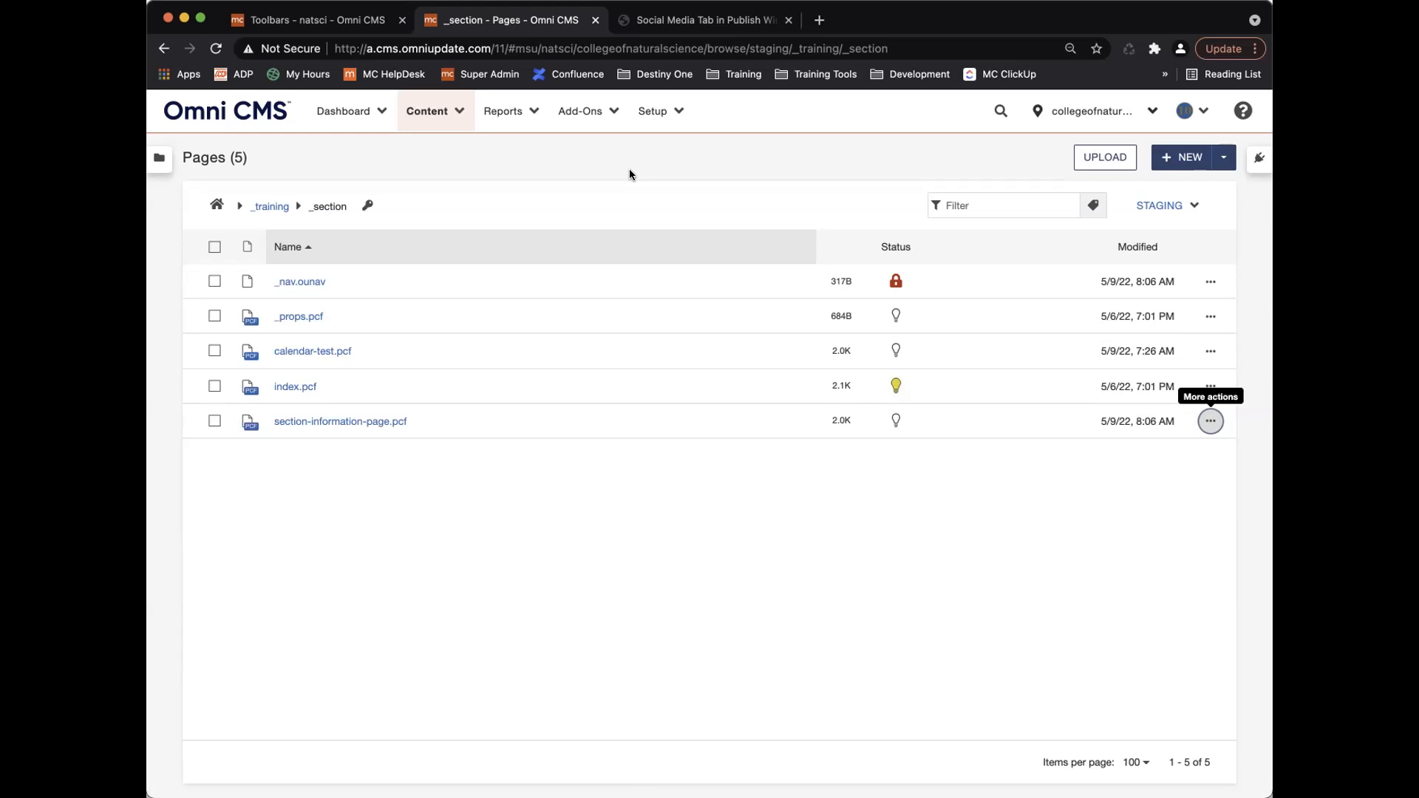
left_click(345, 22)
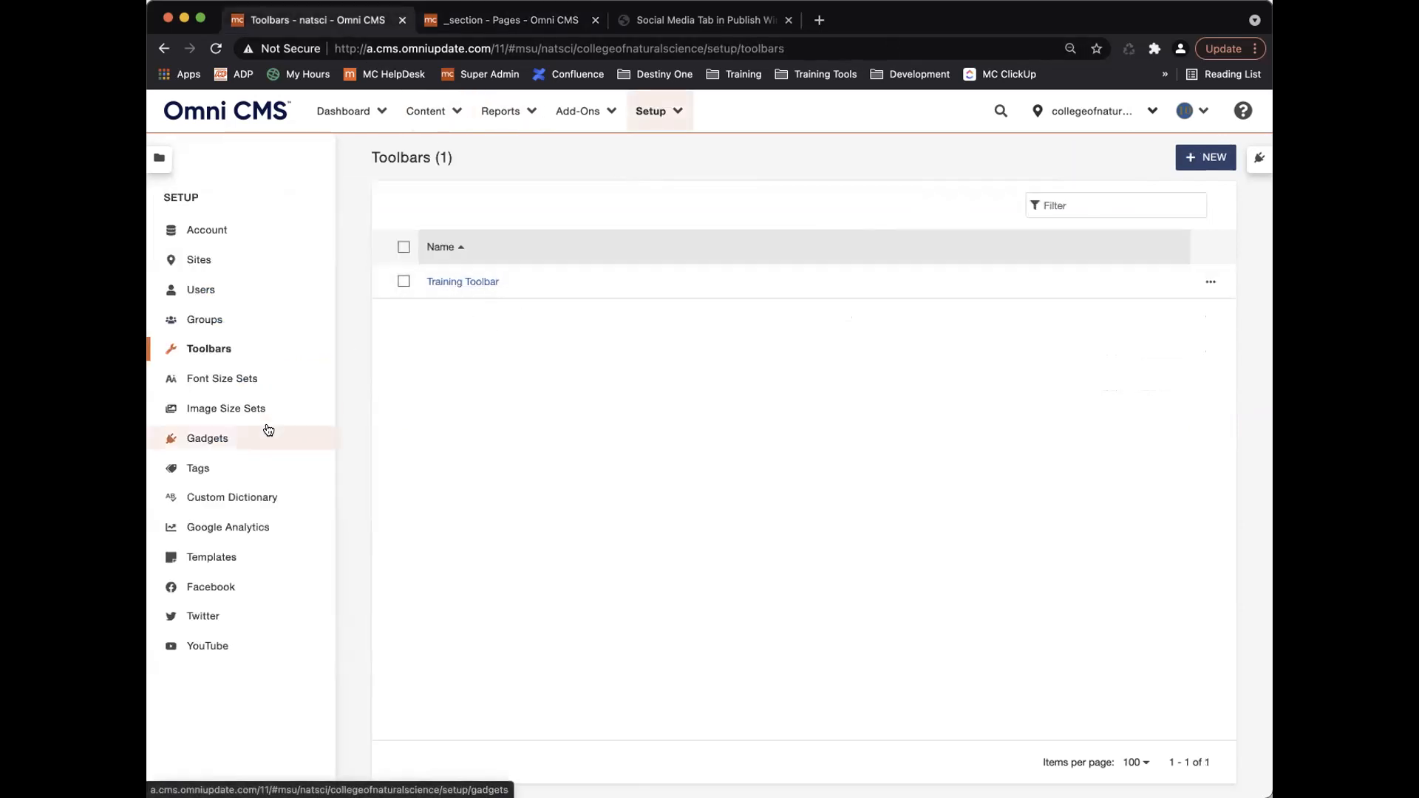
In Setup > Image Sizes, create a Small image size with its suffix, width and height.
left_click(227, 411)
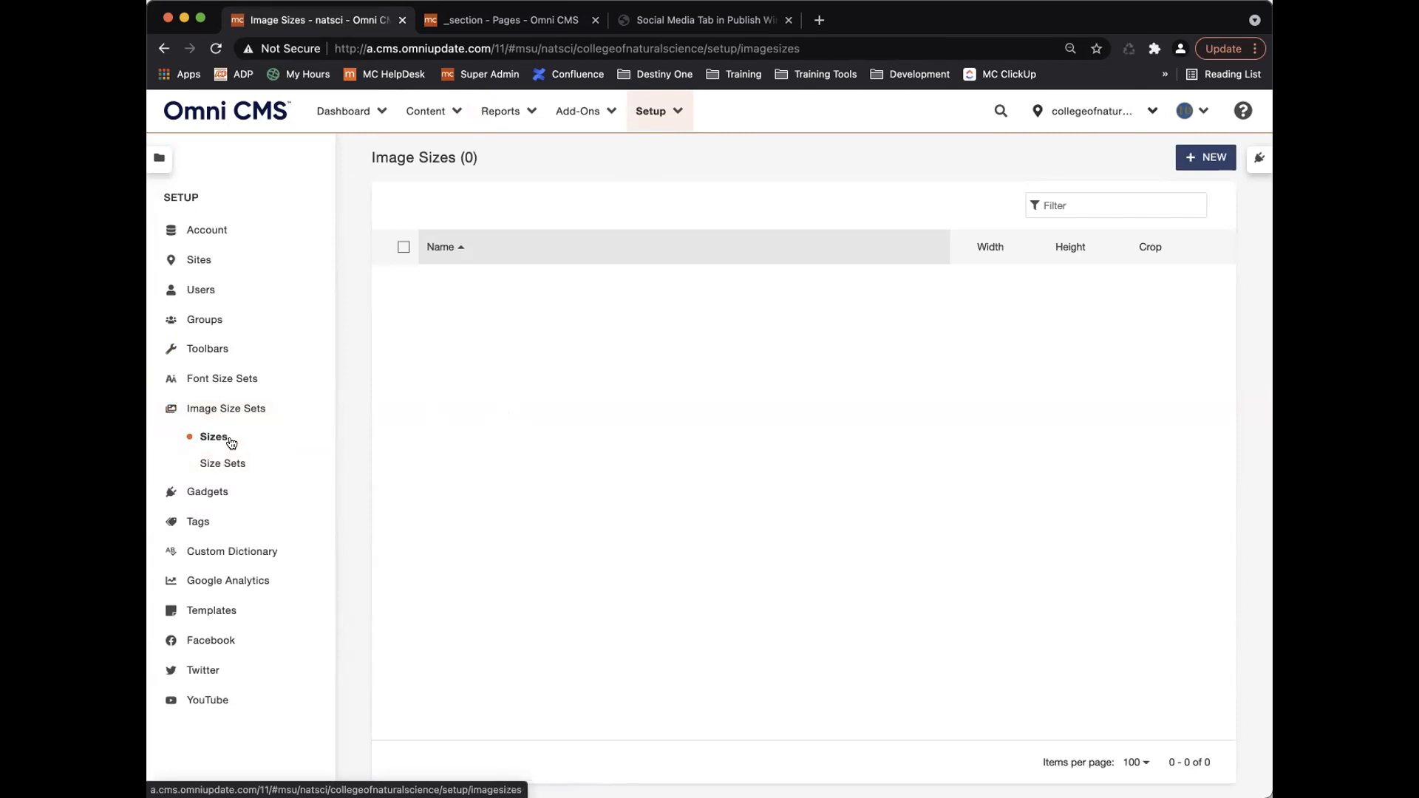
left_click(1207, 158)
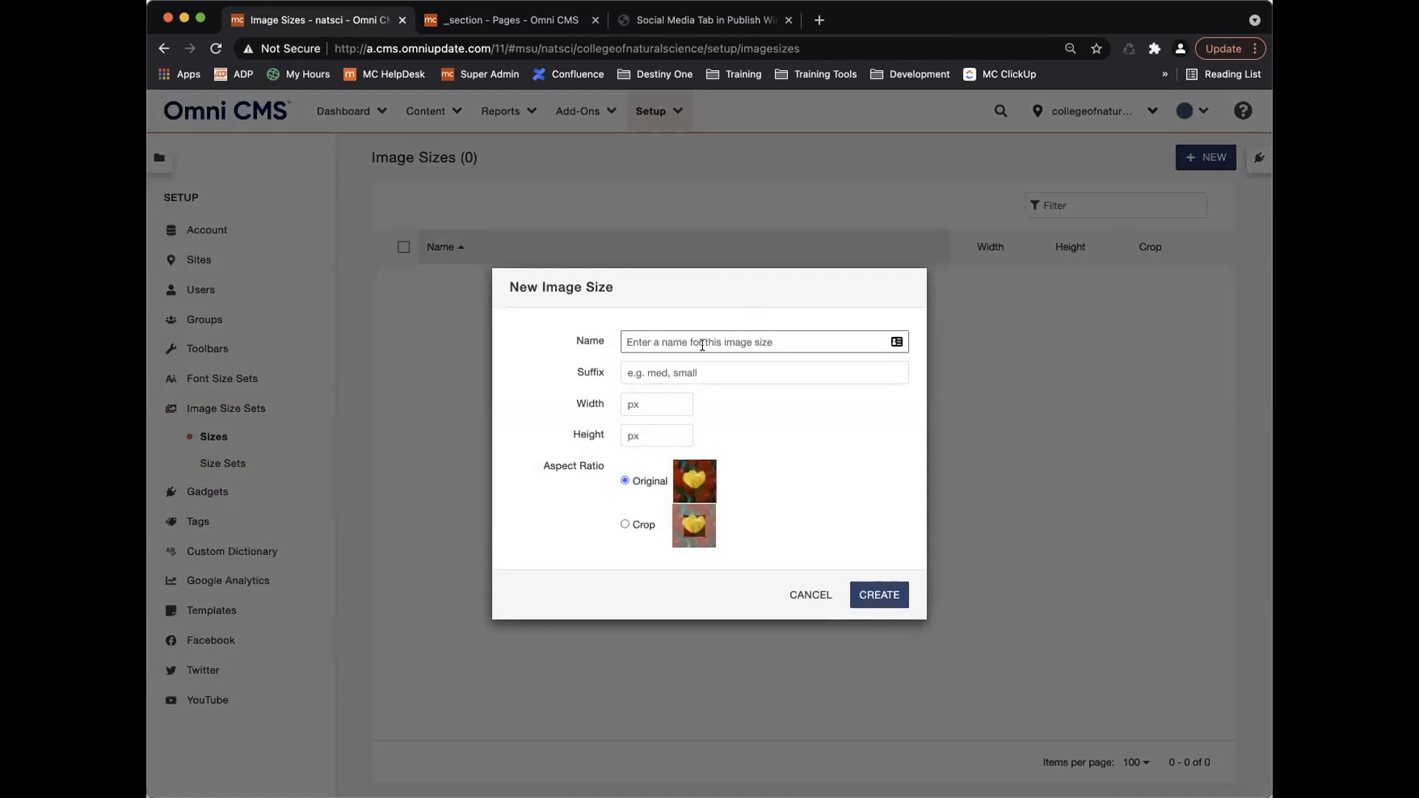
type("Small")
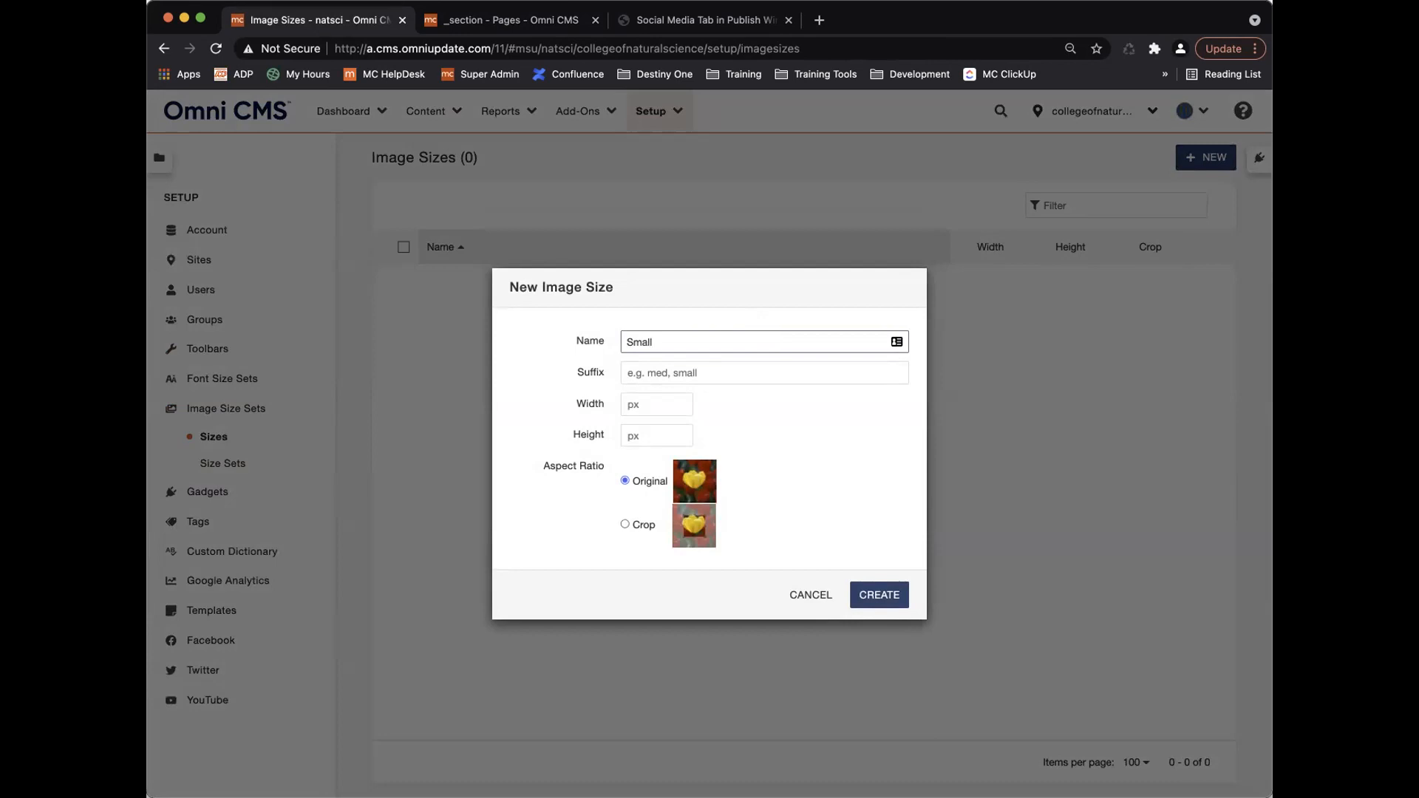
left_click(713, 372)
type("-sm")
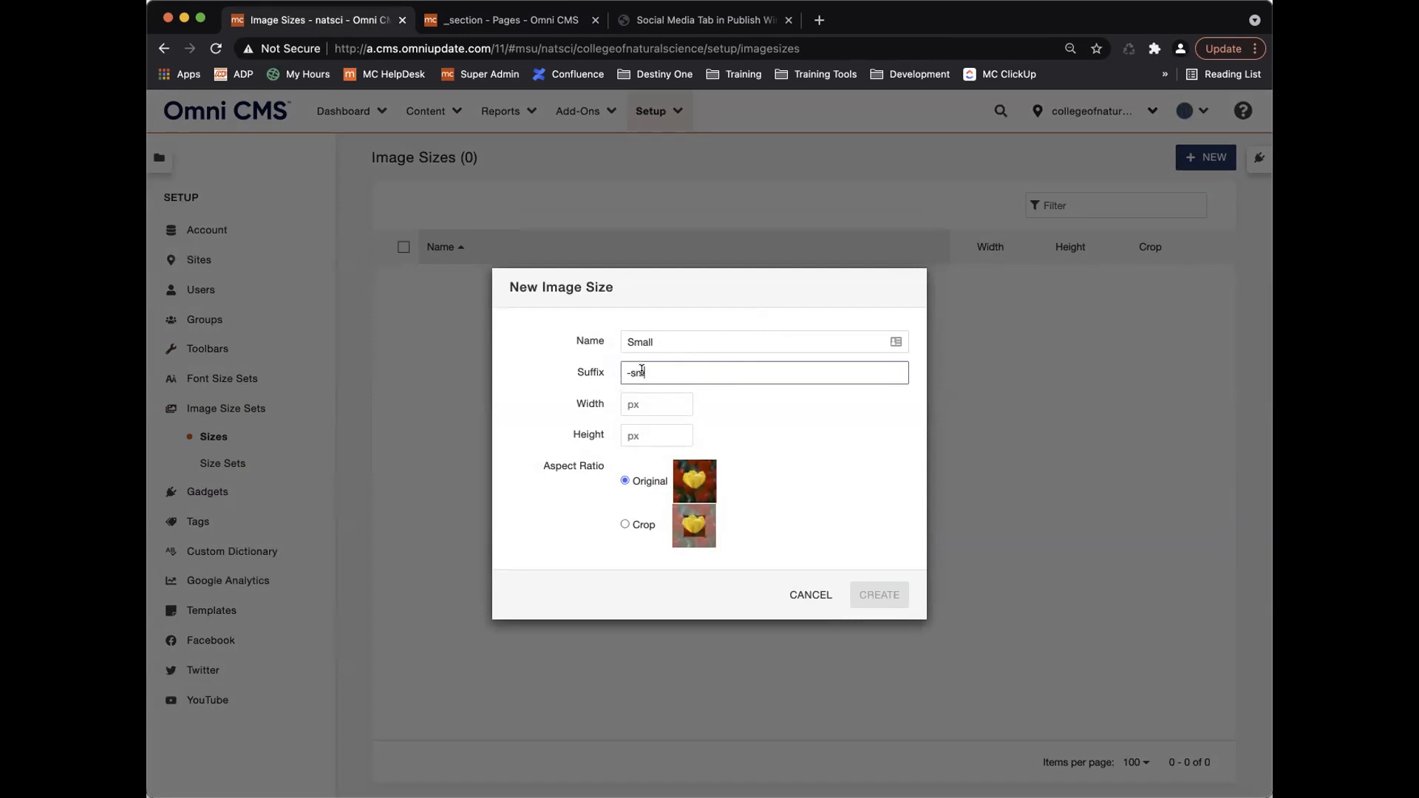
left_click(627, 407)
type("100")
key("Tab")
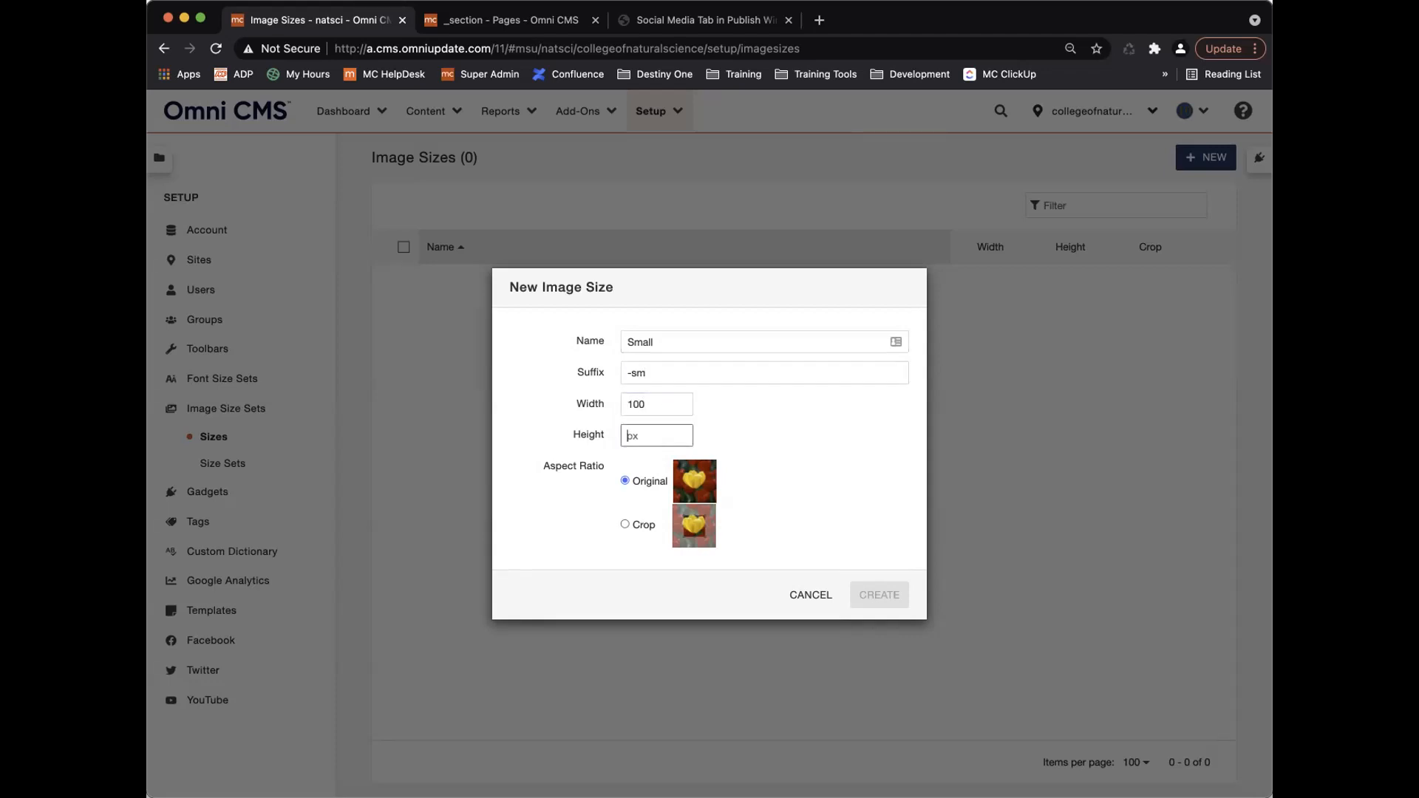
type("100")
left_click(861, 500)
left_click(877, 595)
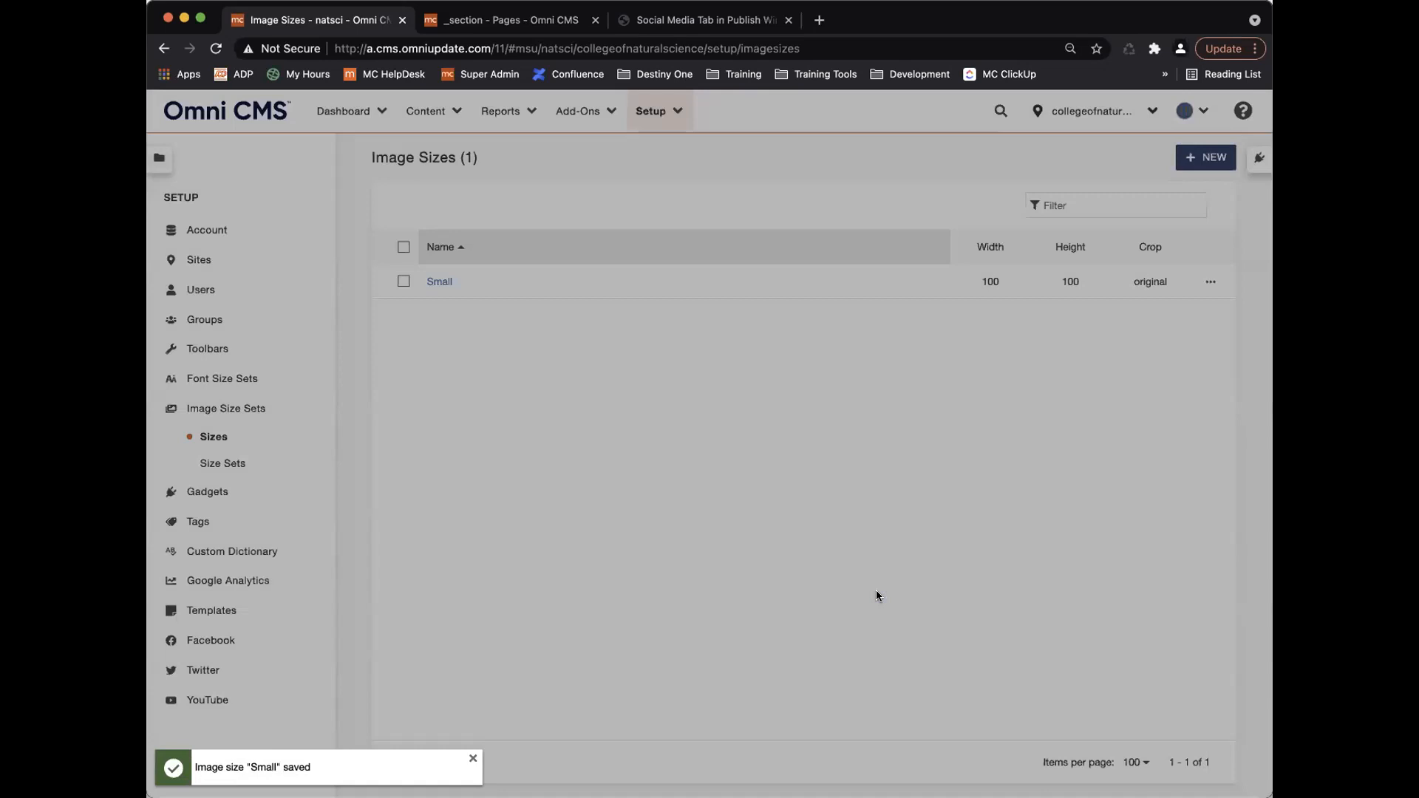
Create a Medium image size with suffix -md and its width.
left_click(1210, 159)
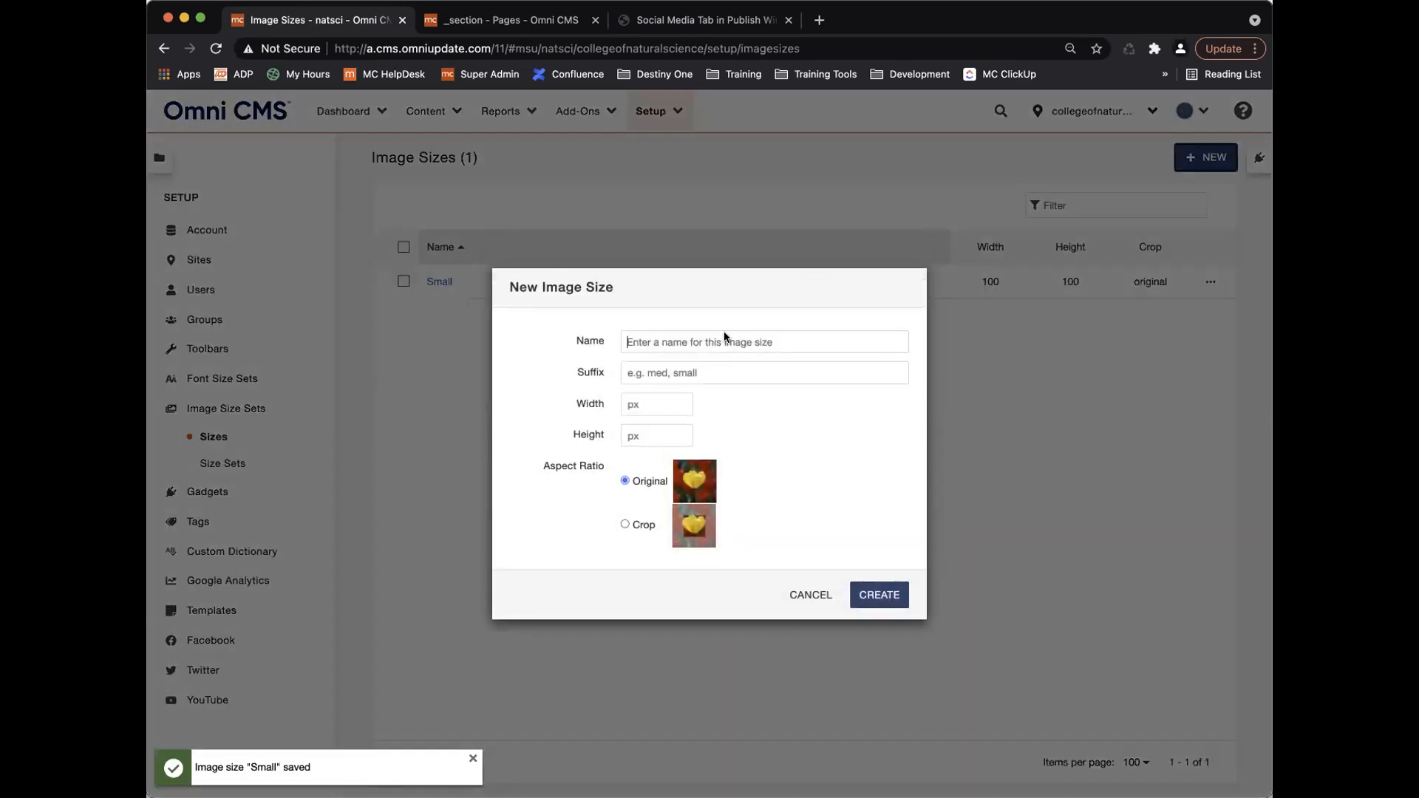
type("Medi")
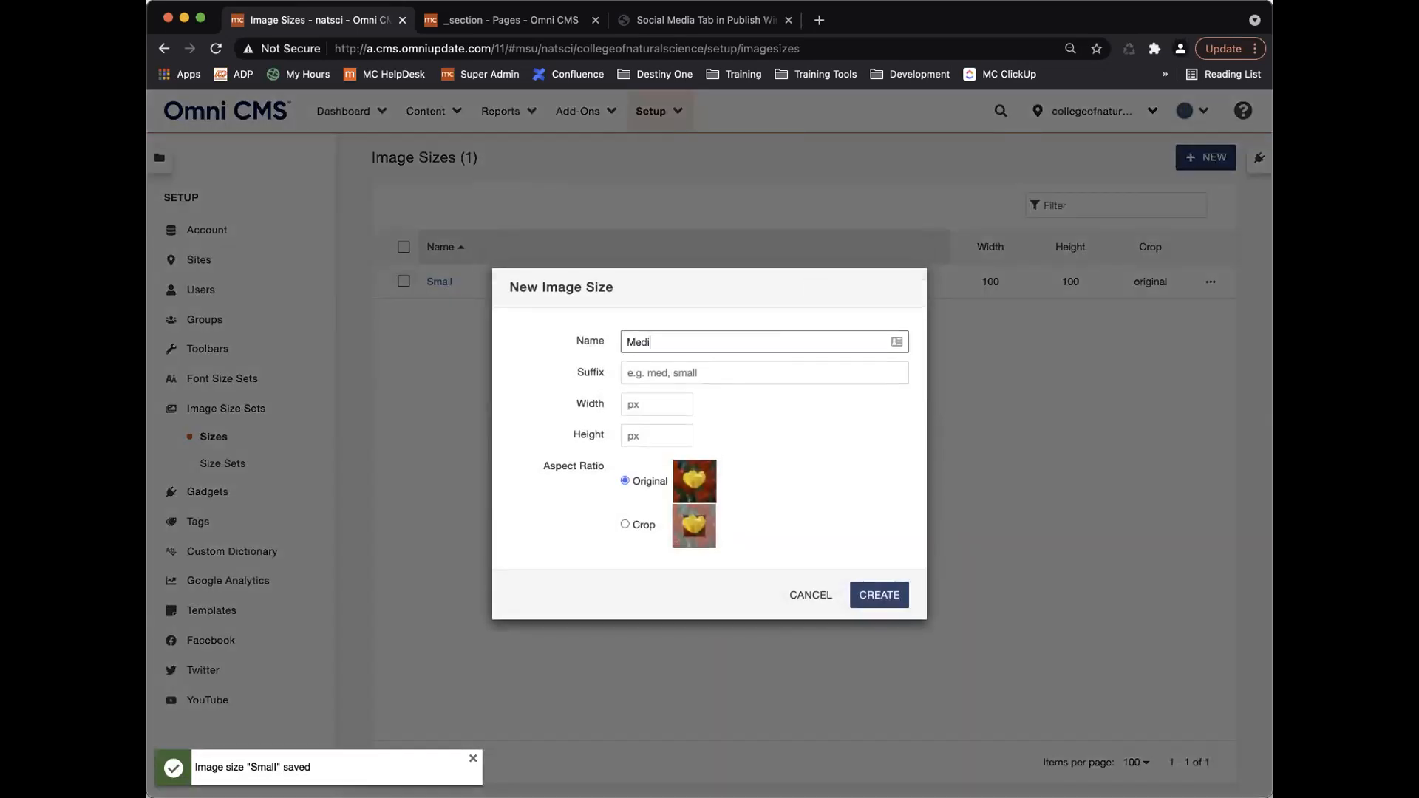
type("um")
left_click(679, 374)
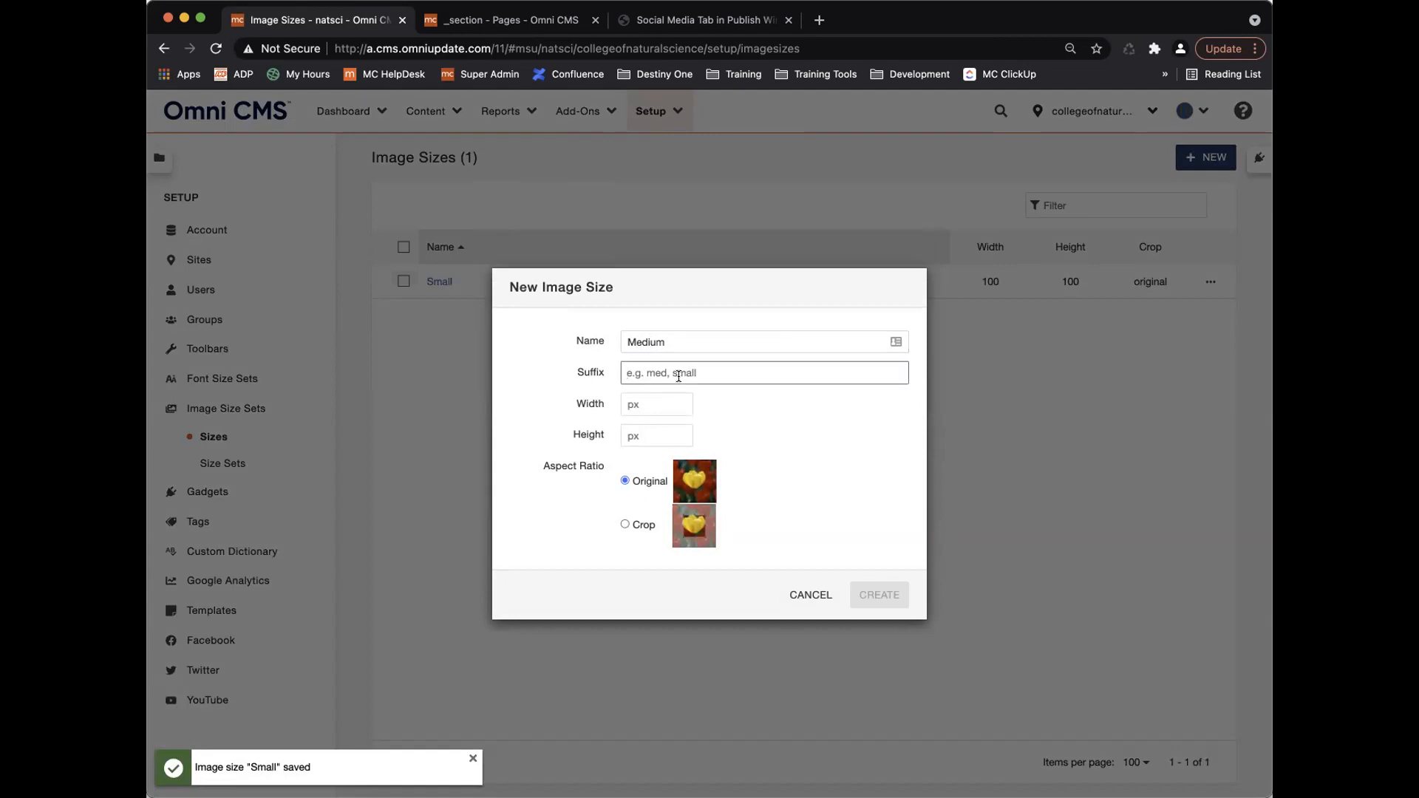
type("-md")
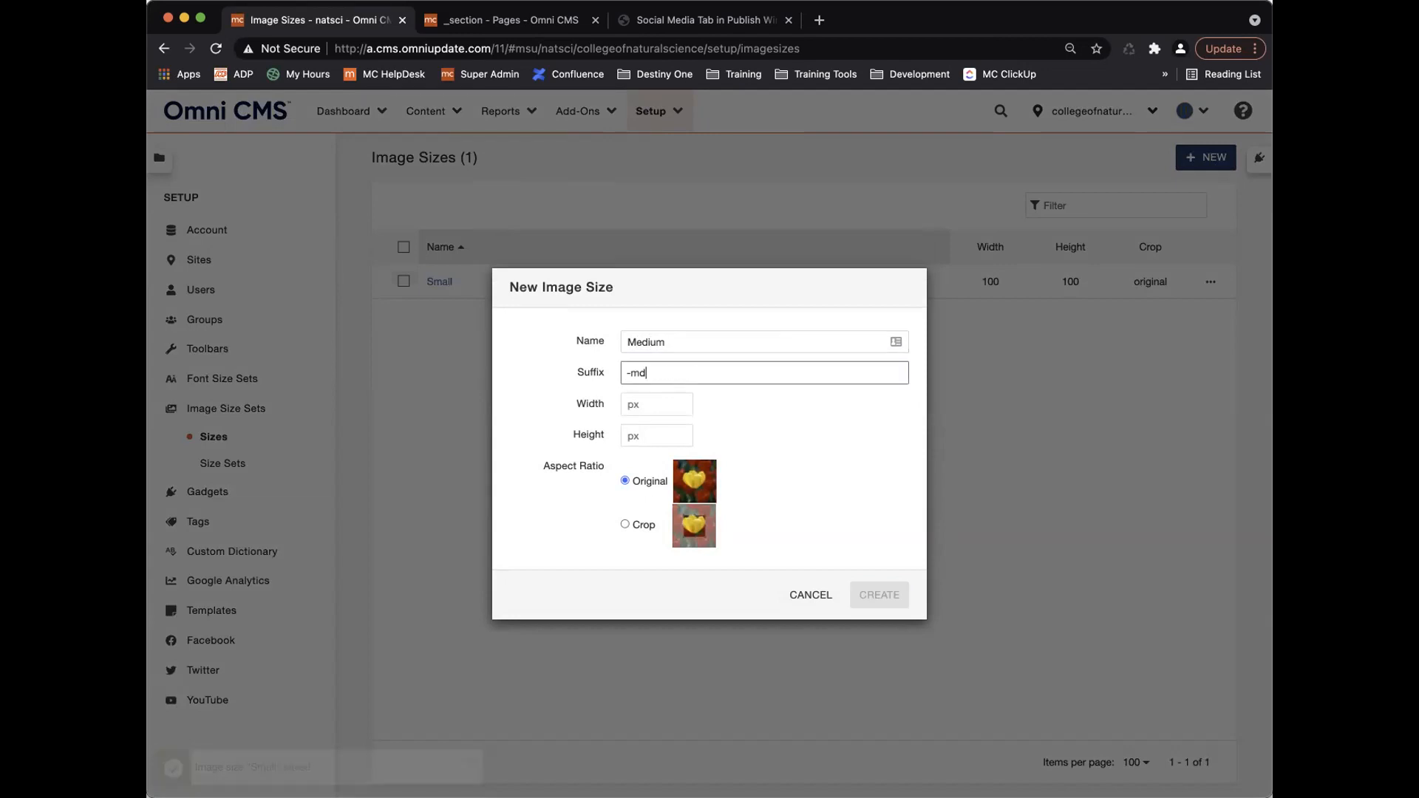
left_click(651, 405)
type("4")
key("Tab")
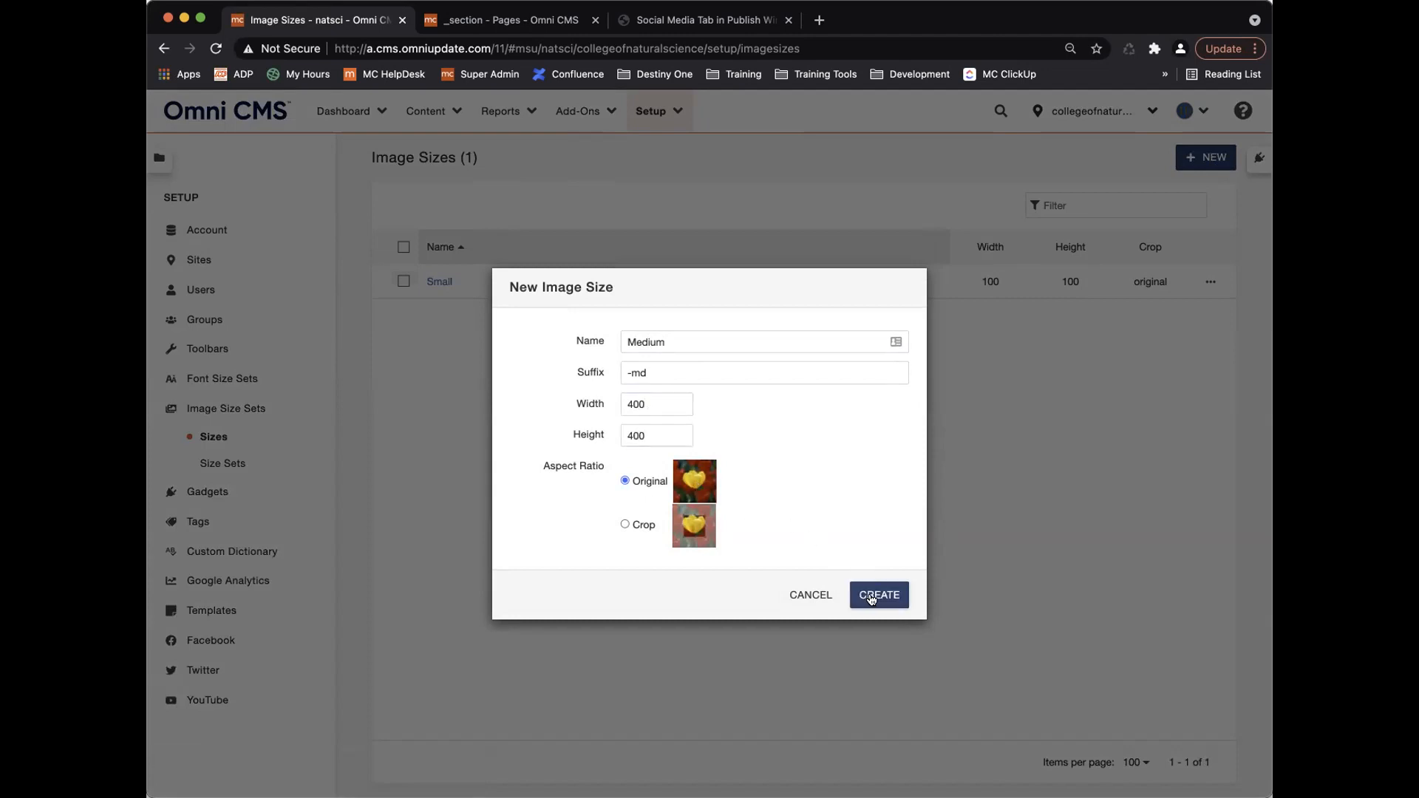
left_click(876, 594)
Create a Large 1000 × 1000 image size keeping the original aspect ratio.
left_click(1202, 158)
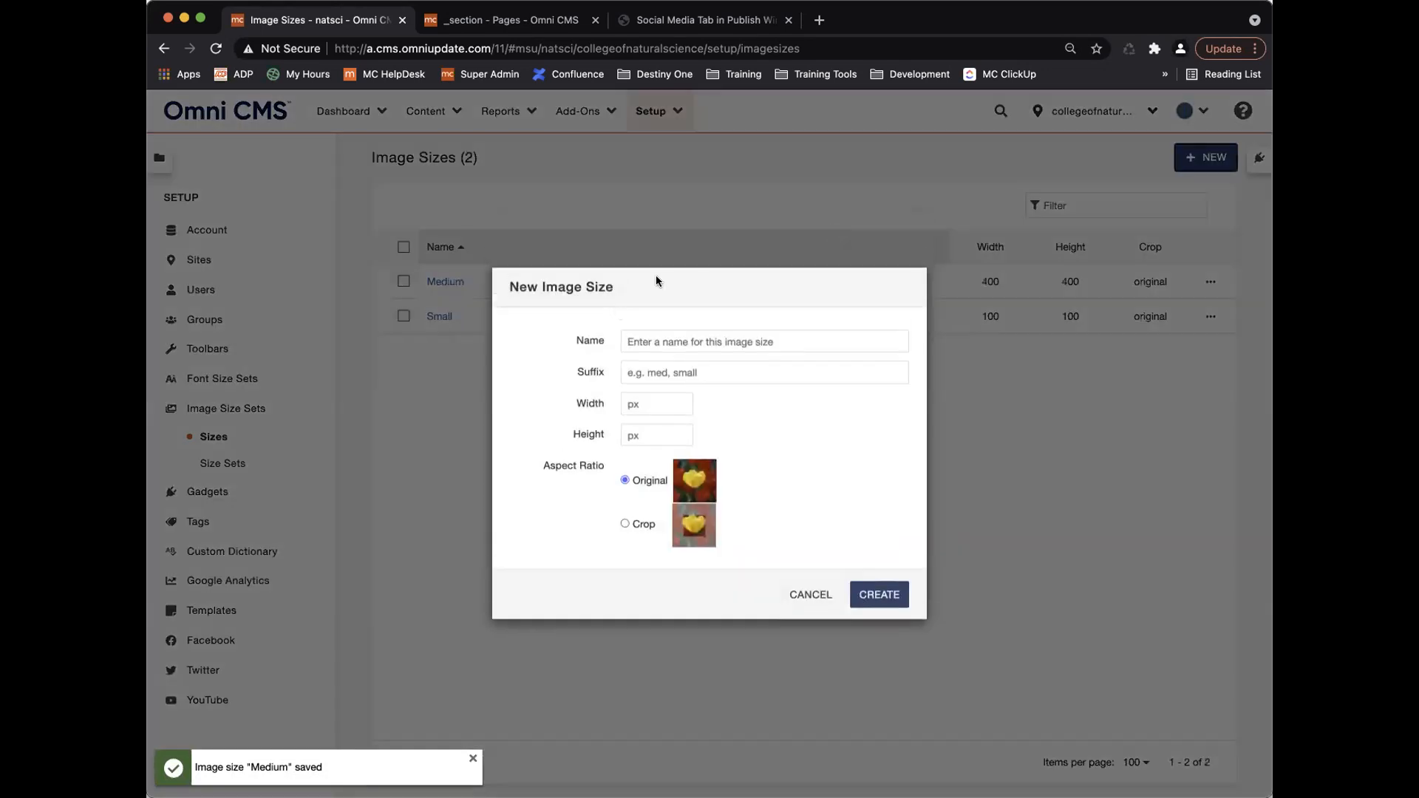
type("Large")
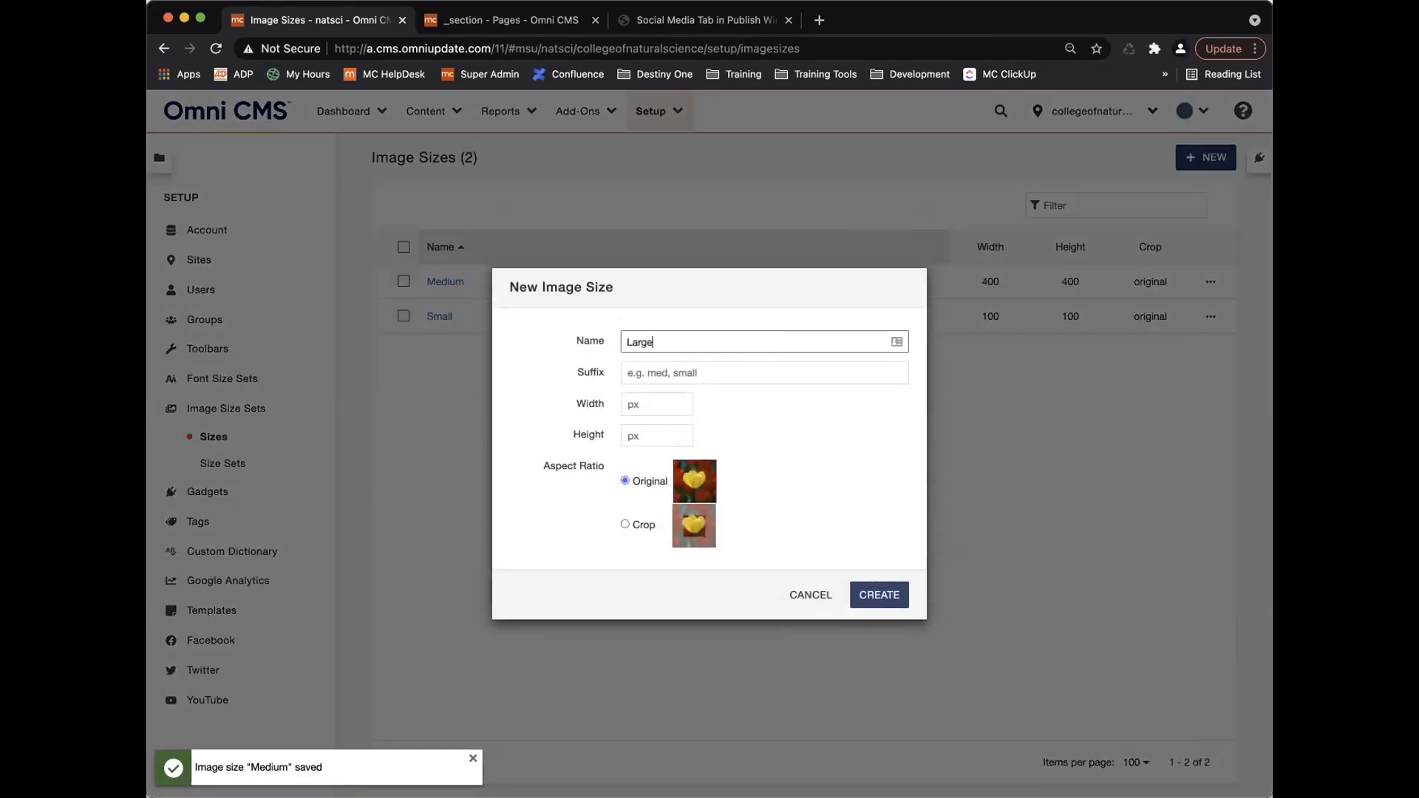
key("Tab")
type("-")
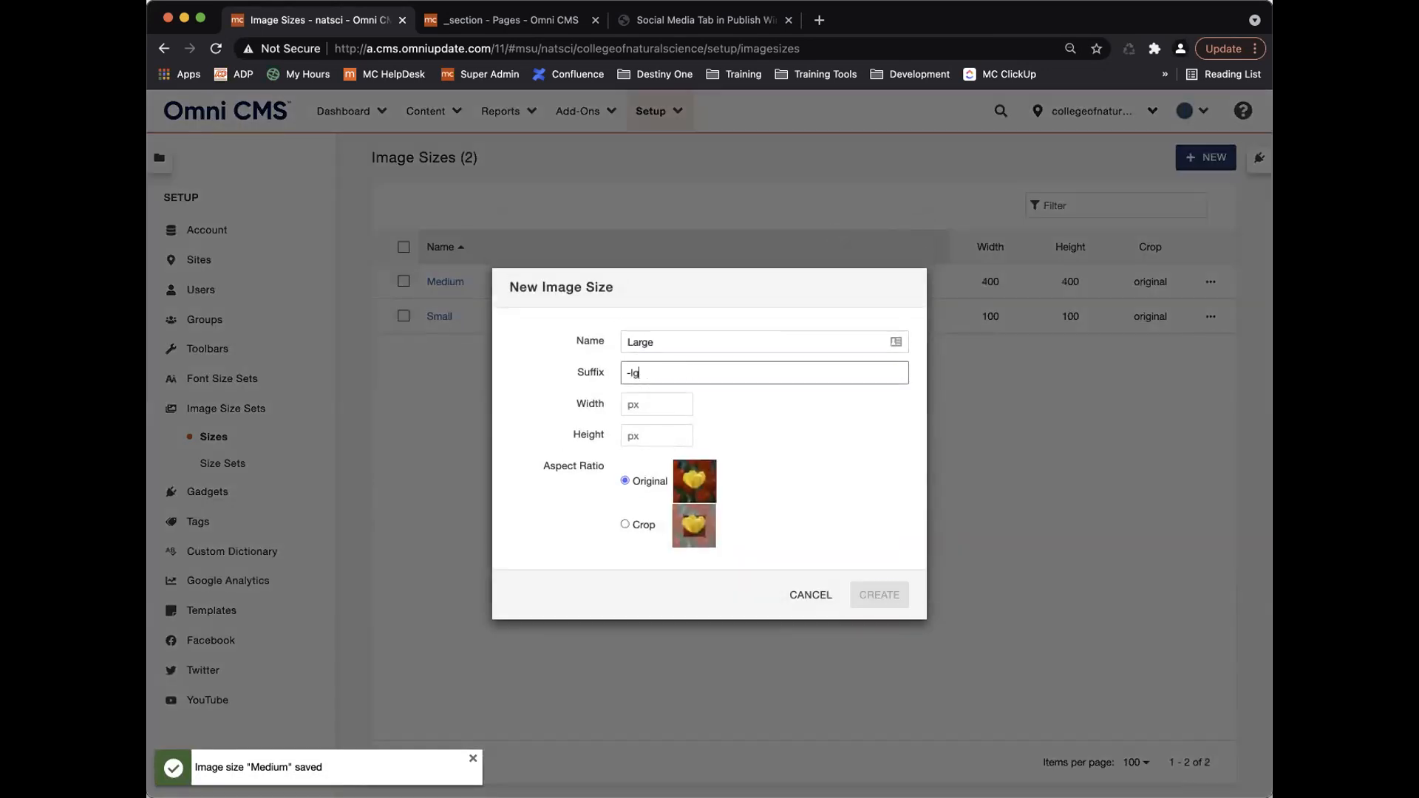
left_click(655, 404)
type("1000")
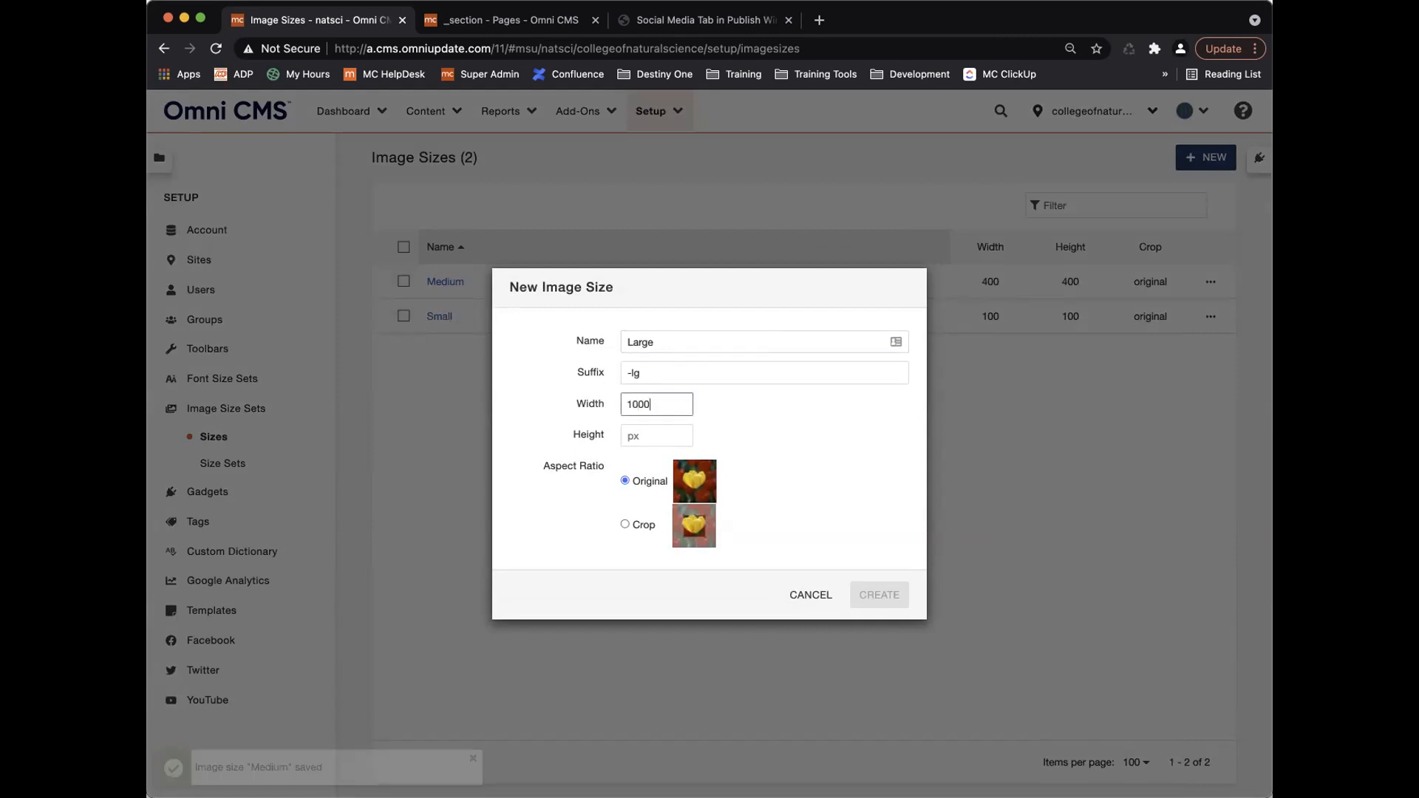
key("Tab")
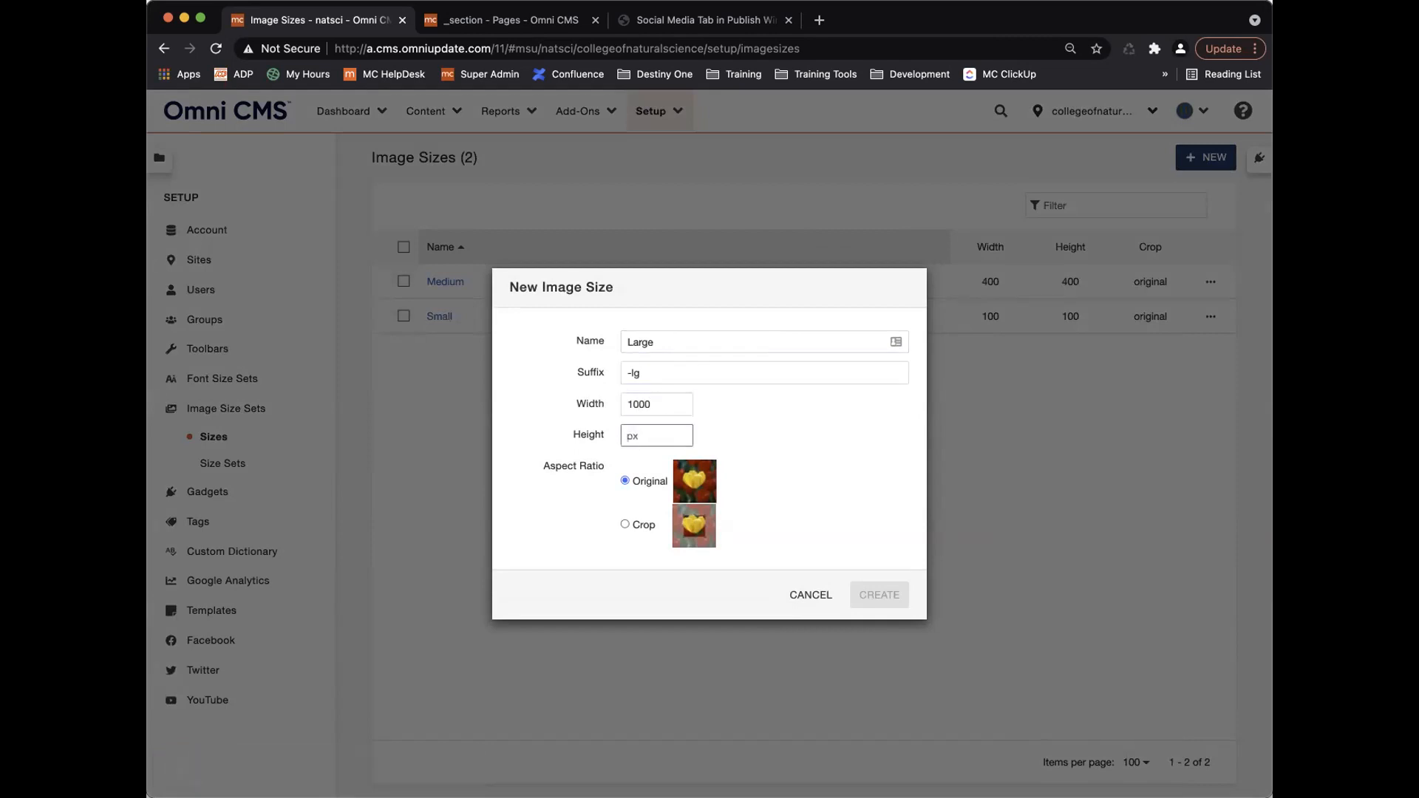
type("1000")
left_click(879, 595)
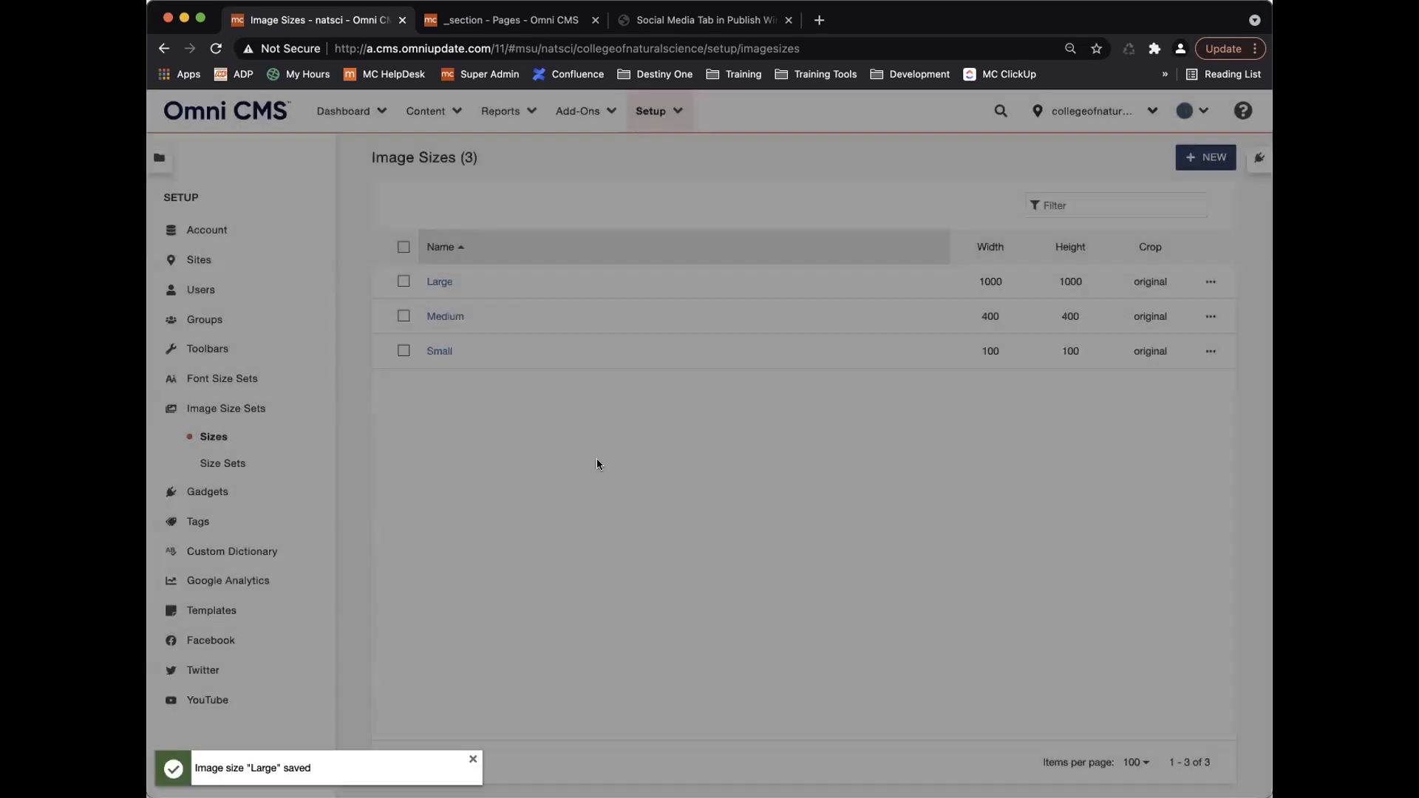
Create a Large Crop 1000 × 1000 image size with suffix -lgc, set to crop.
left_click(1198, 159)
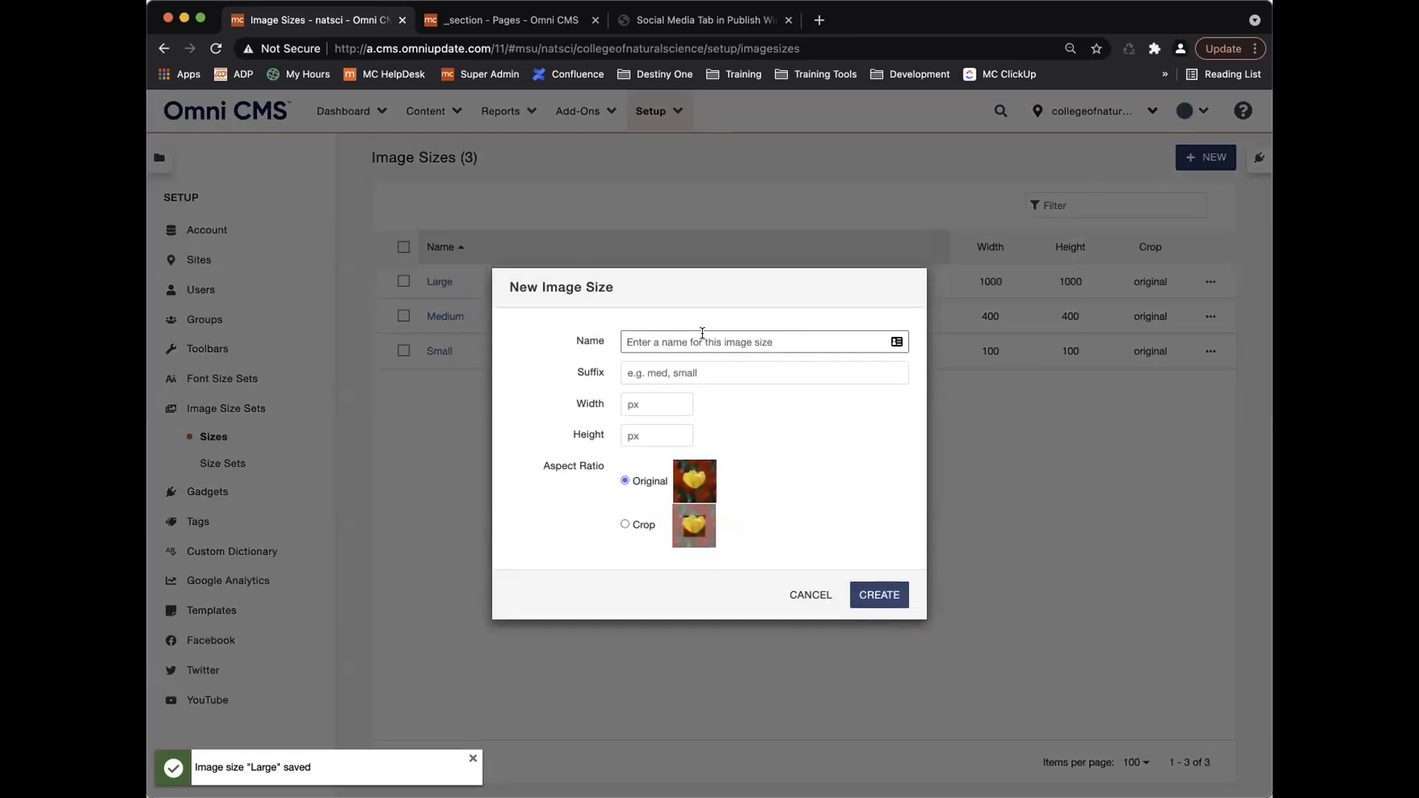
type("Large Crop")
left_click(730, 375)
type("-L")
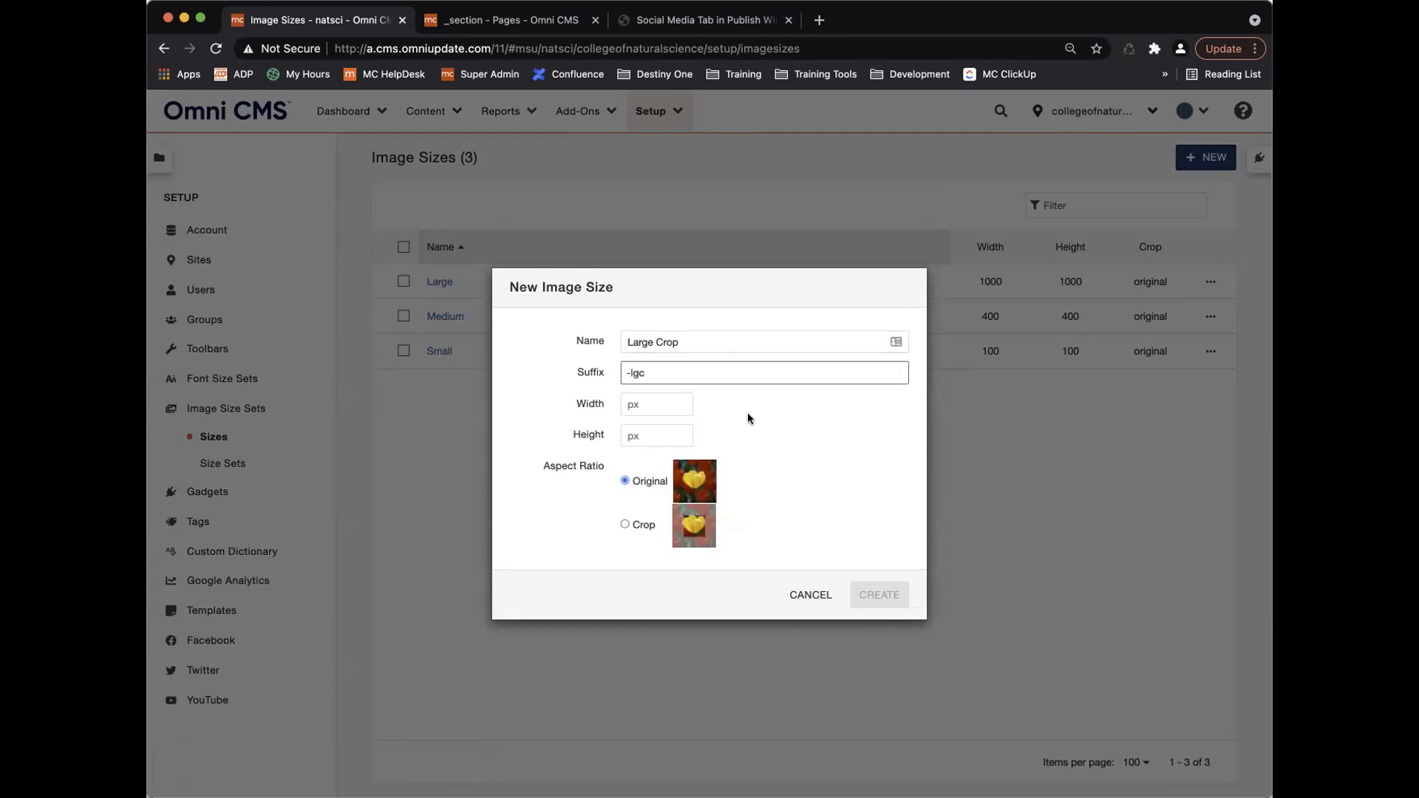
left_click(644, 405)
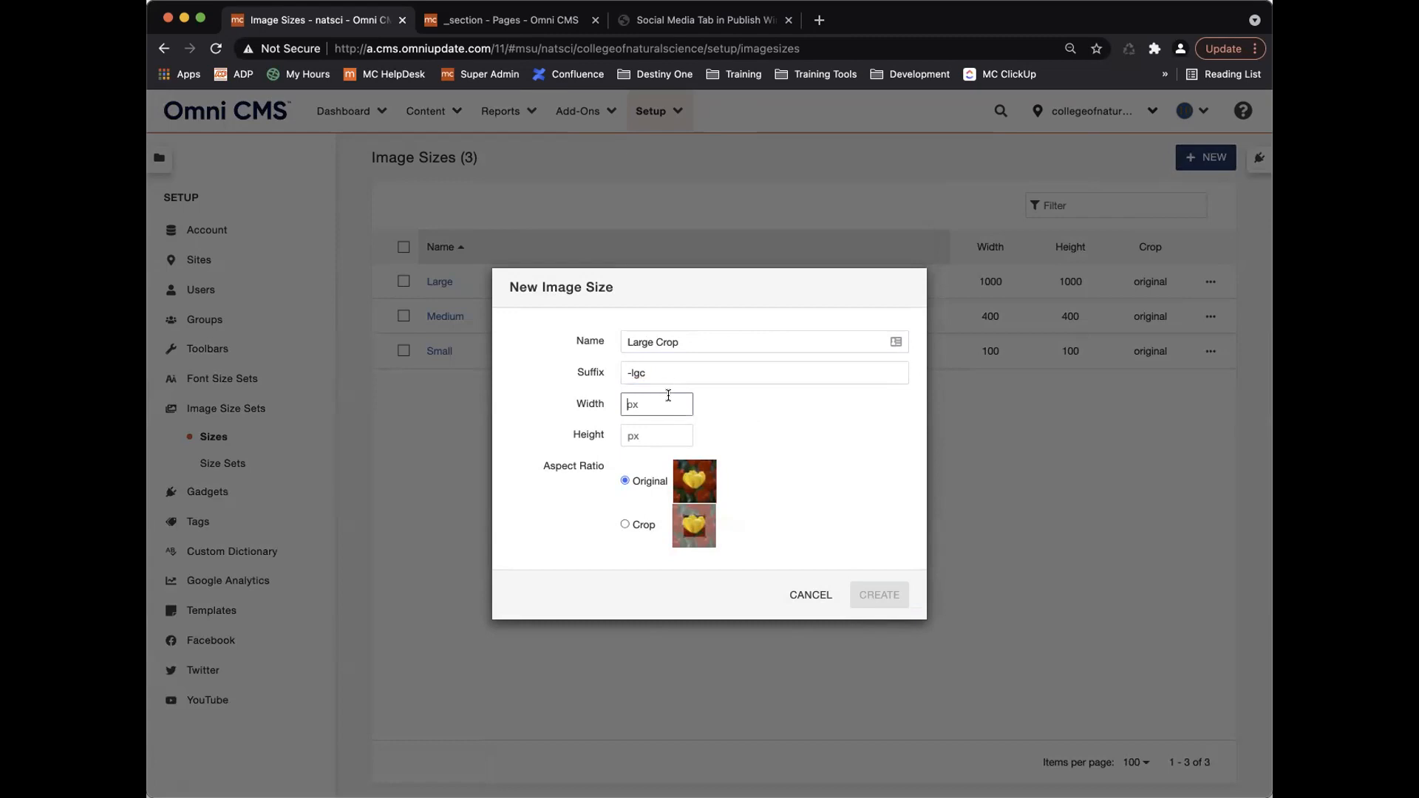
type("1")
key("Tab")
type("1000")
left_click(623, 522)
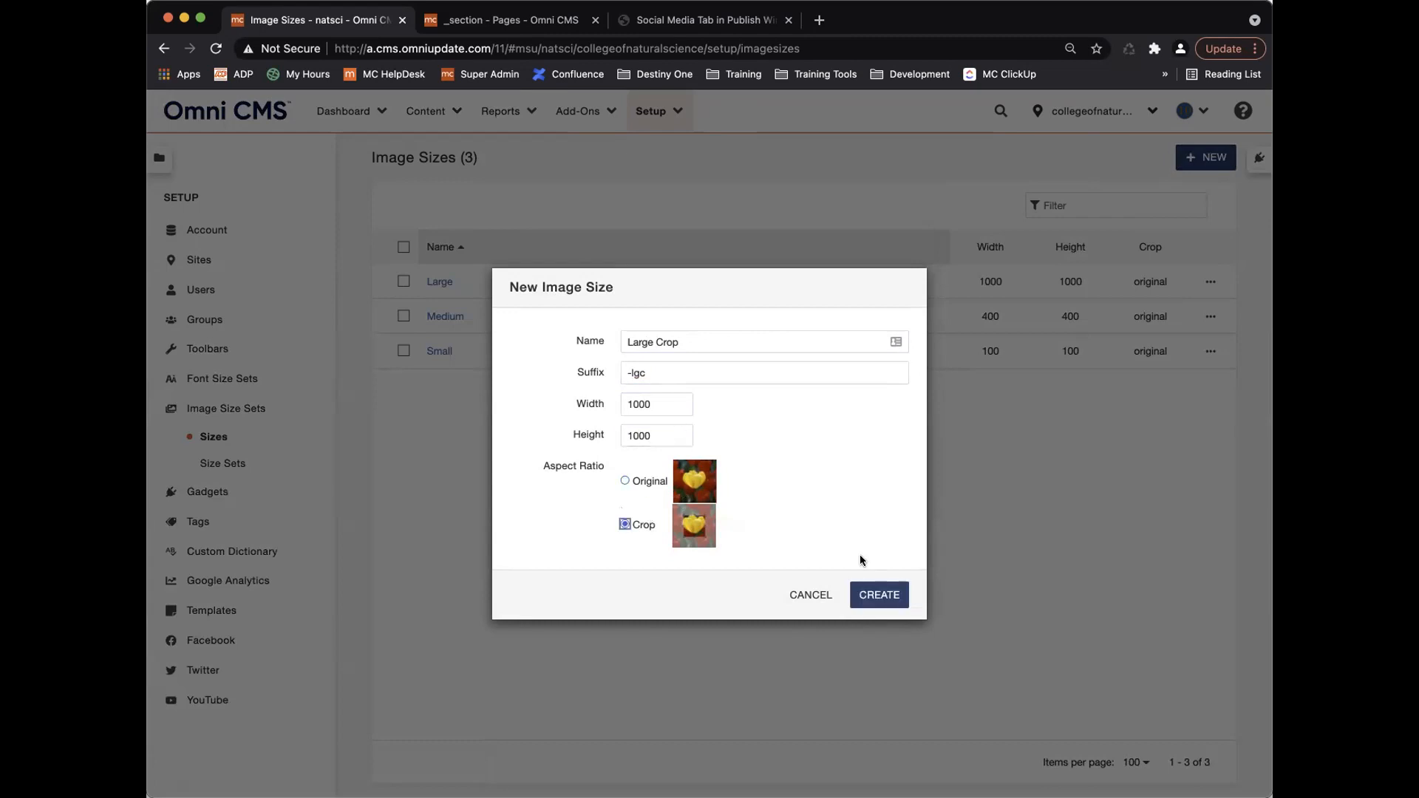
left_click(886, 597)
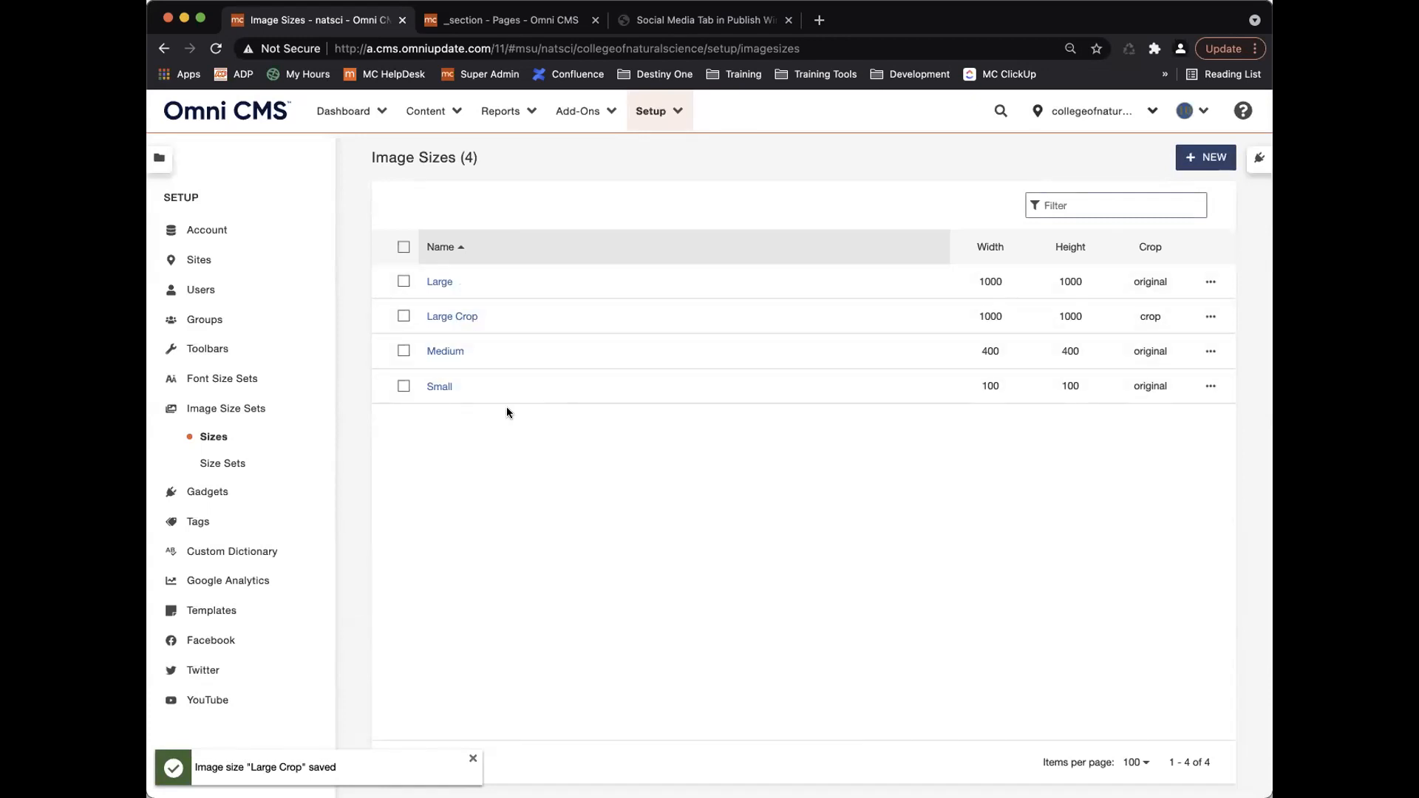
Create 'Training Image Size Set' with all four sizes and no original image, then return to _section.
left_click(231, 464)
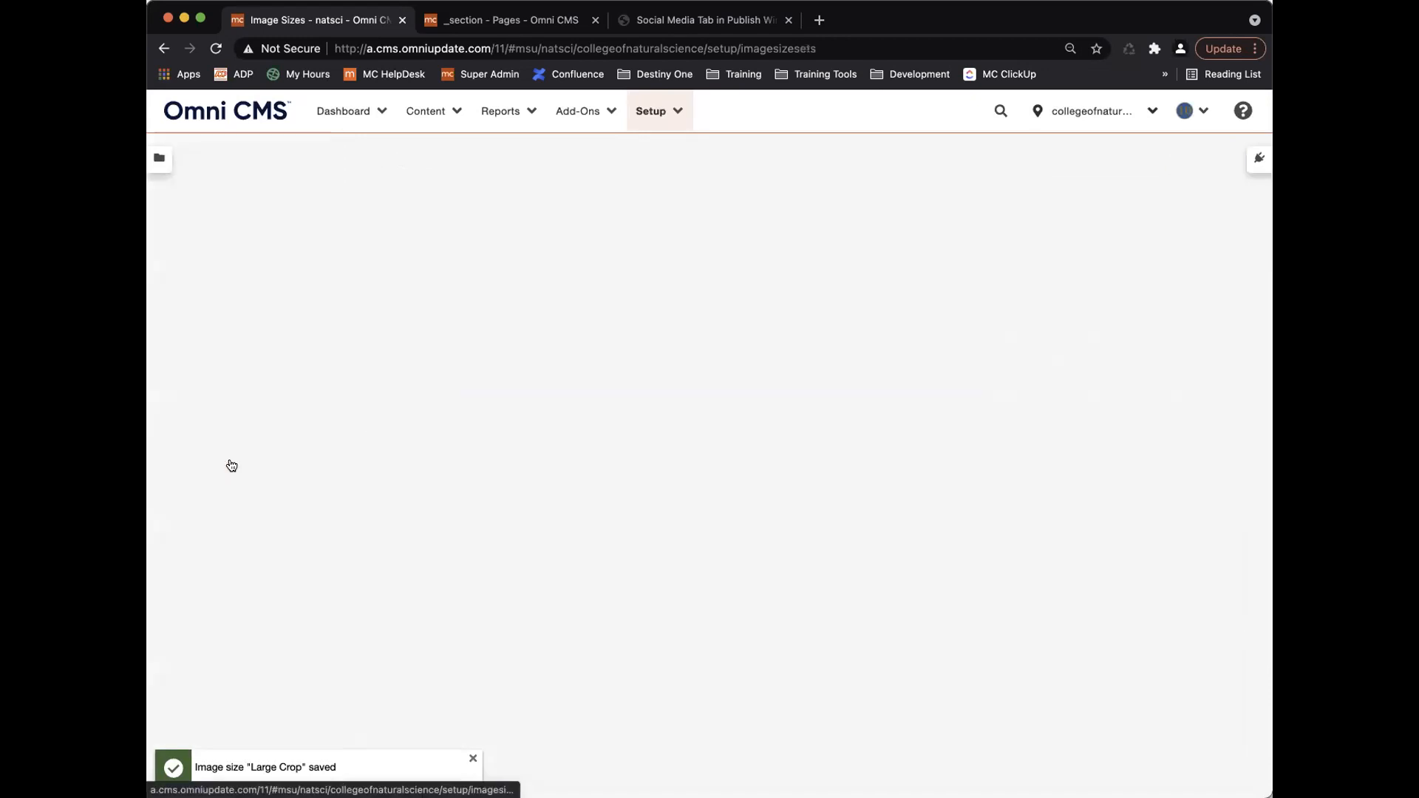
left_click(1193, 157)
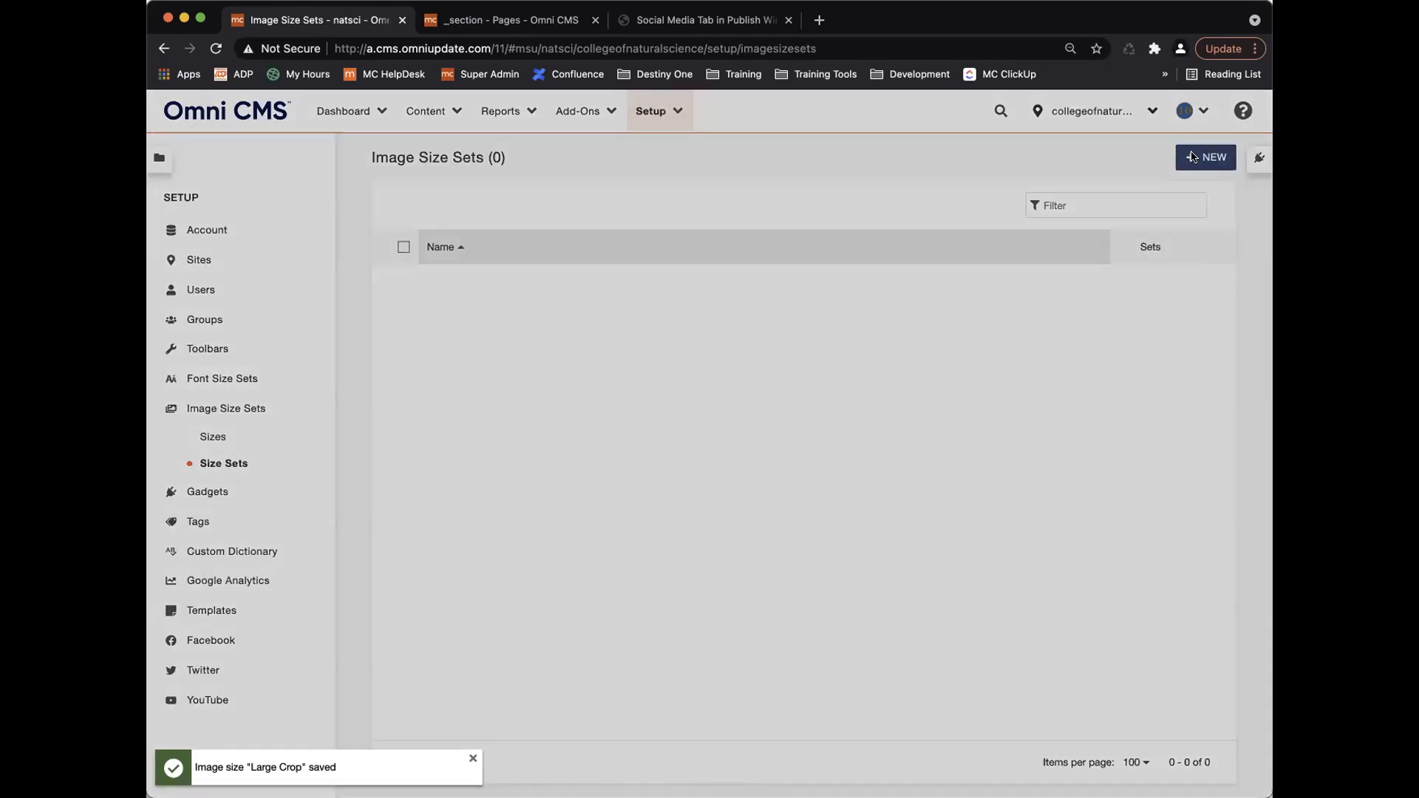
type("Training IMag")
key("BackSpace")
key("BackSpace")
key("BackSpace")
type("mage Size Set")
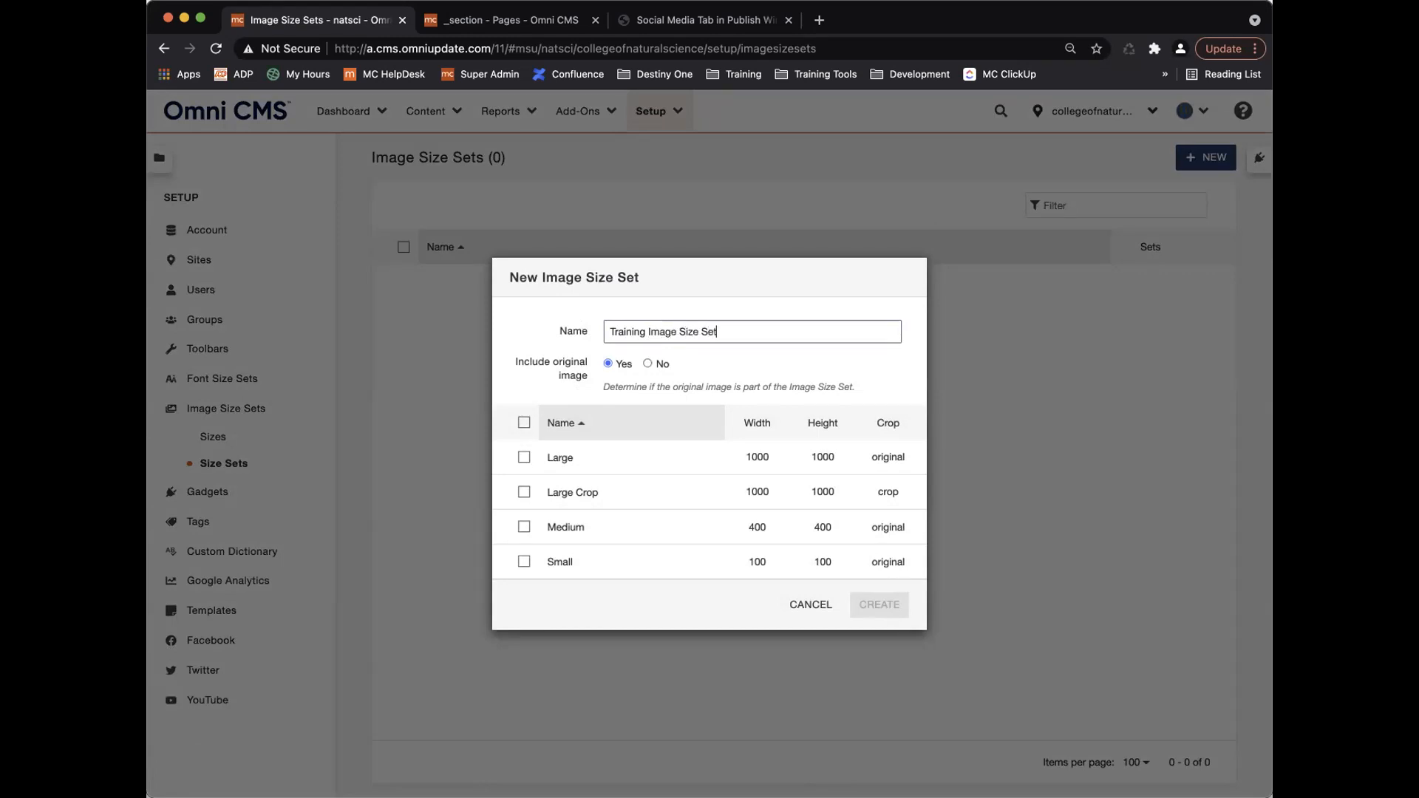
left_click(523, 422)
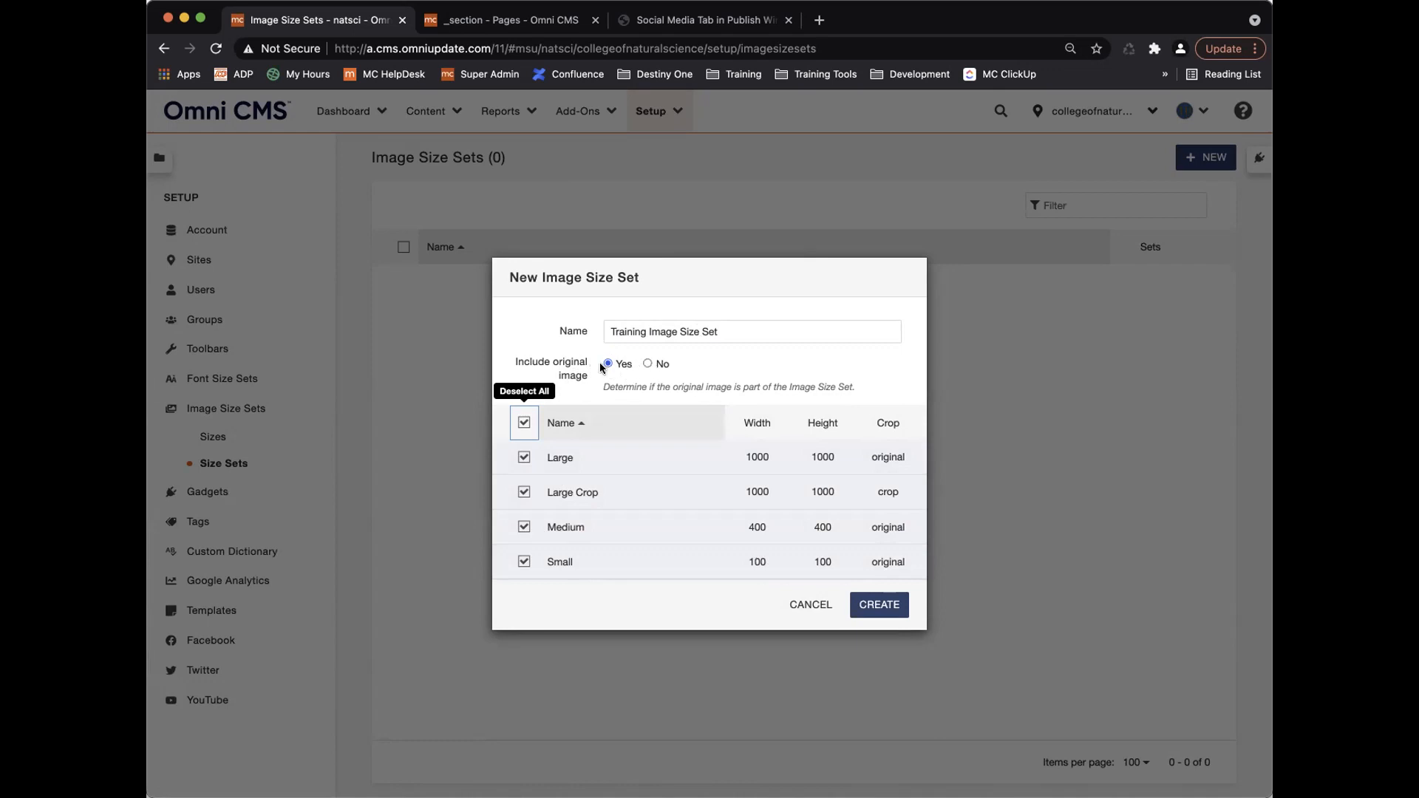
left_click(647, 364)
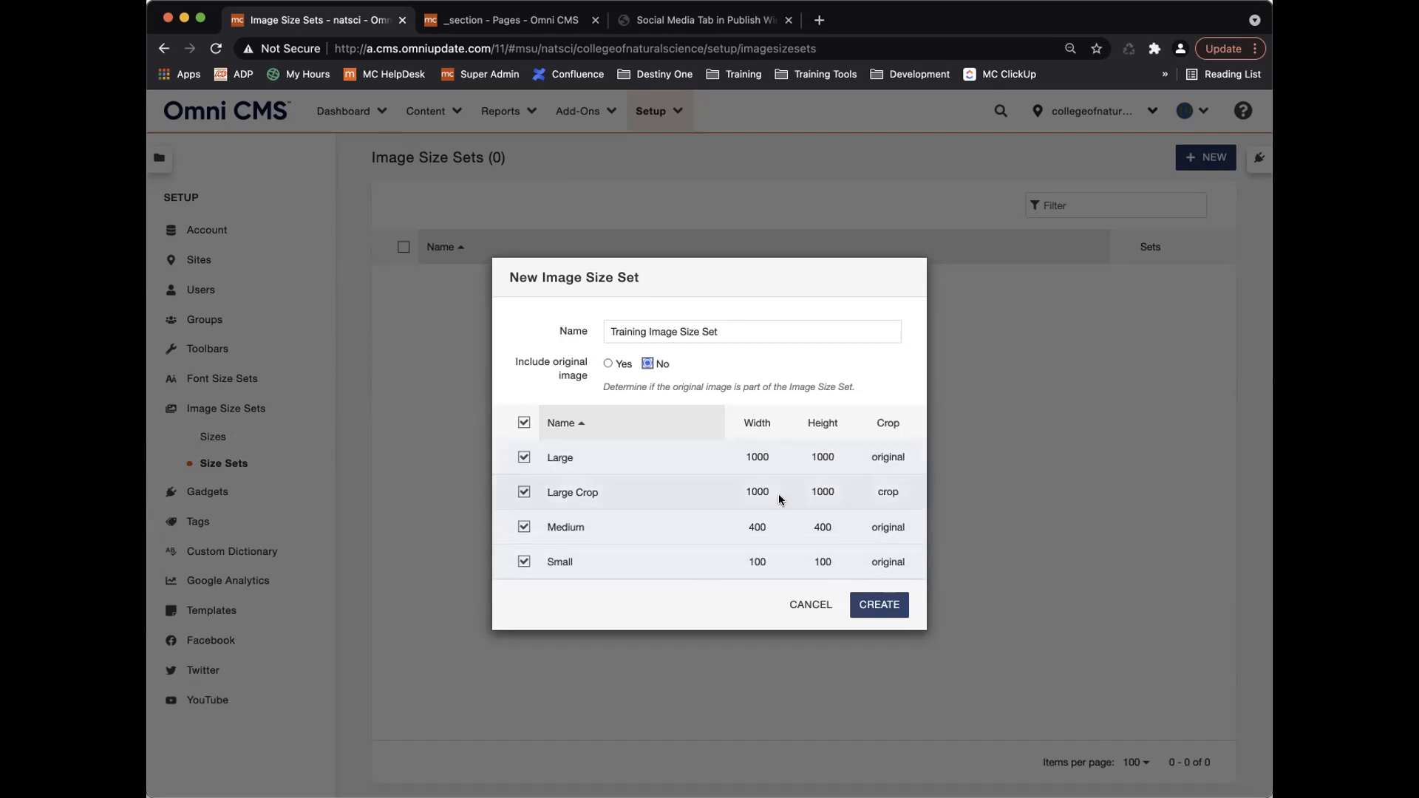
left_click(880, 605)
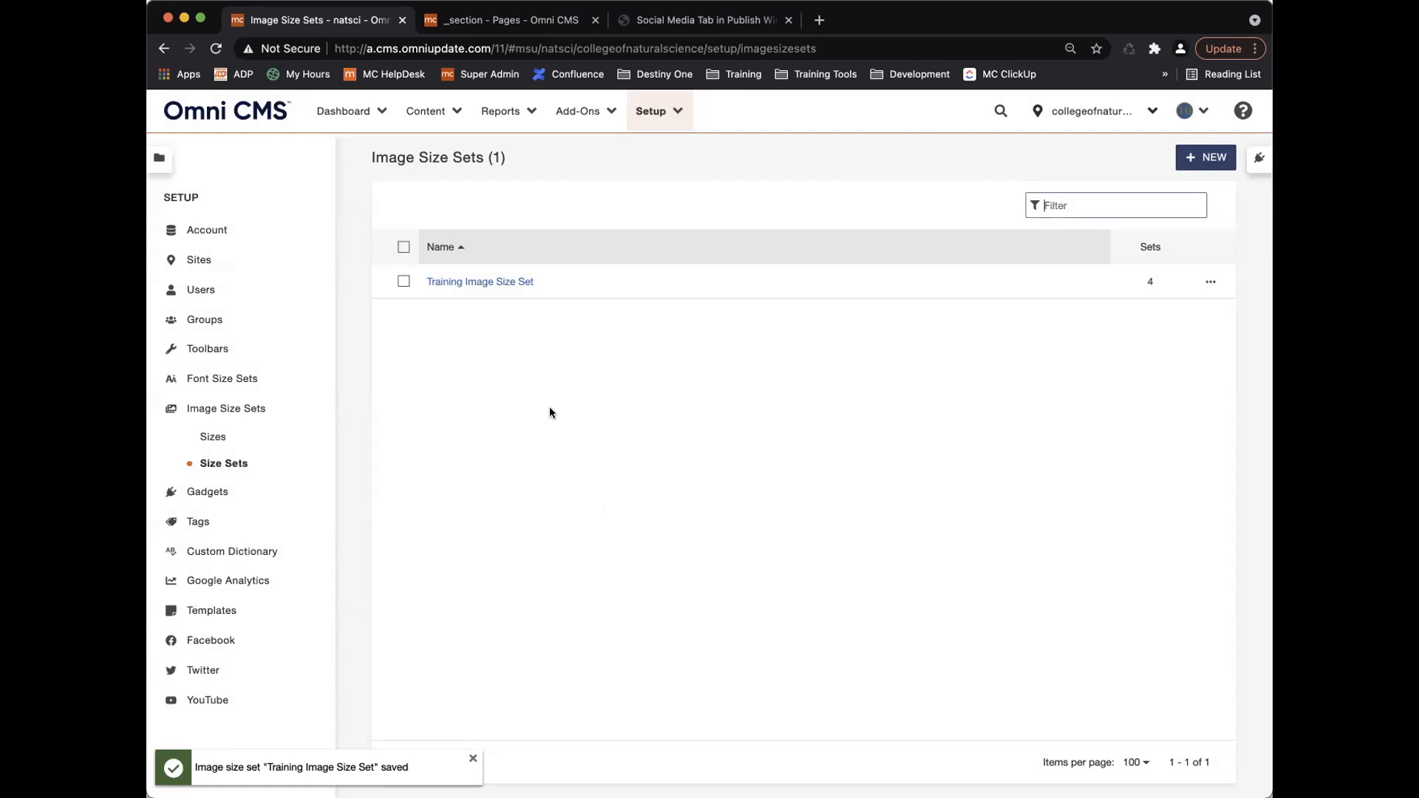
left_click(510, 20)
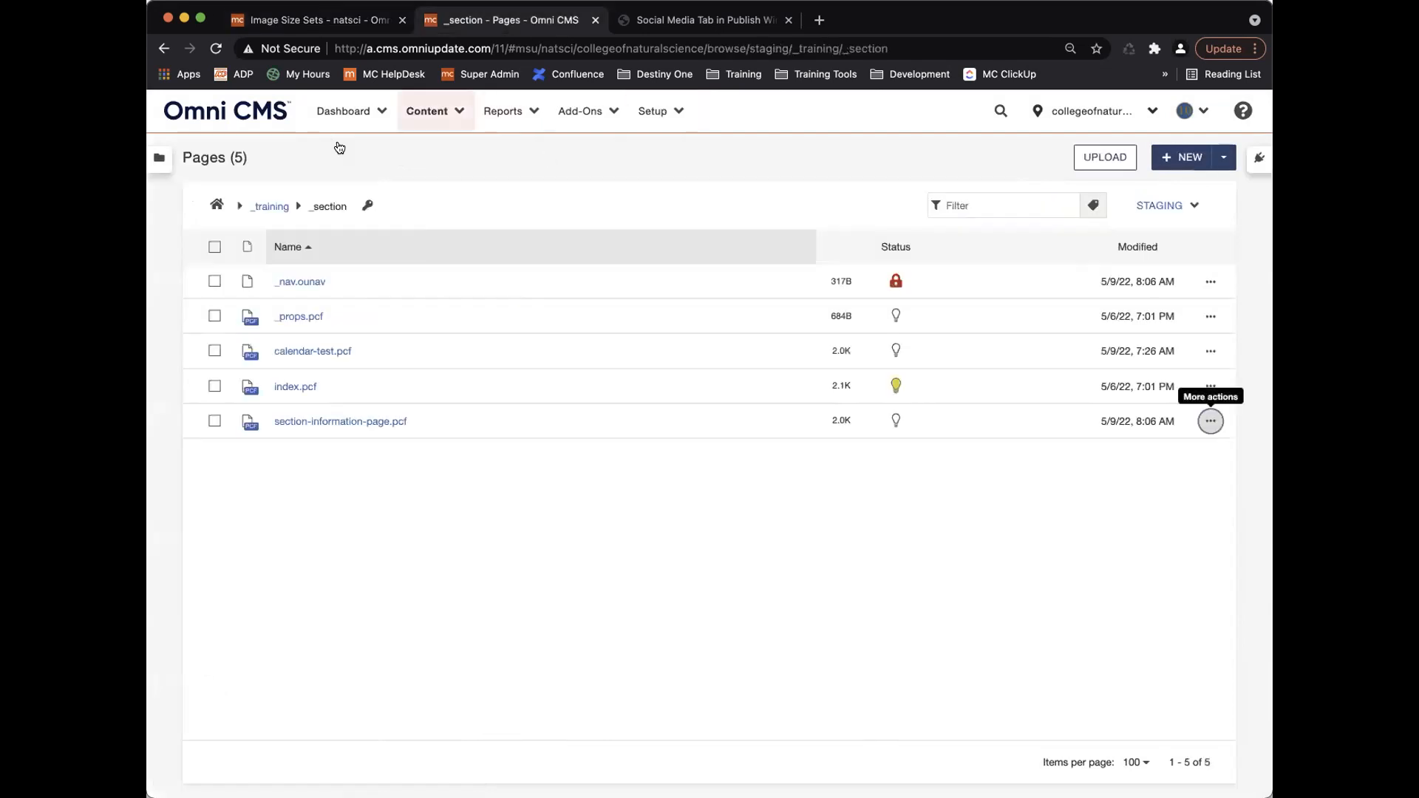
Set the _section folder's Image Size Set to Training Image Size Set and save.
left_click(368, 208)
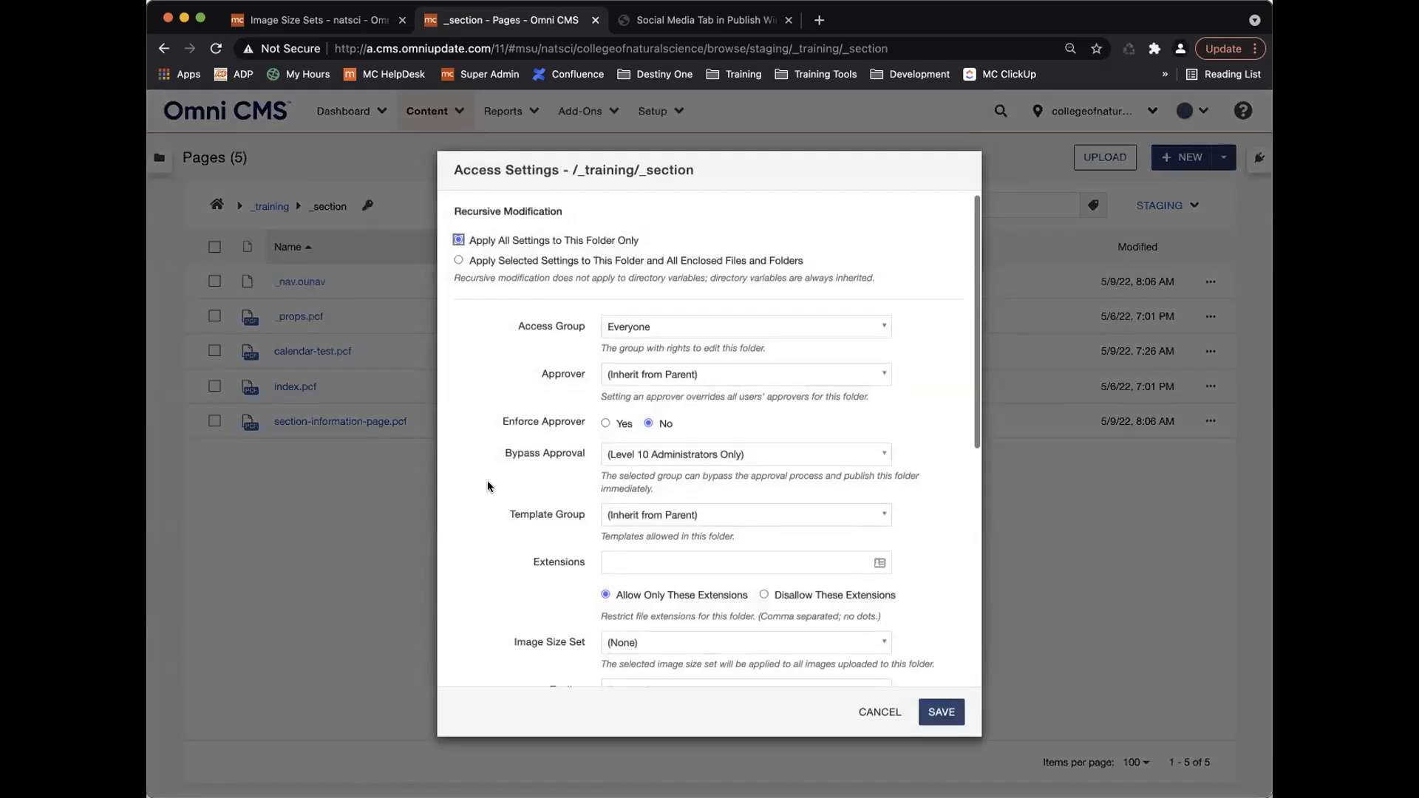
scroll(650, 458, "down", 3)
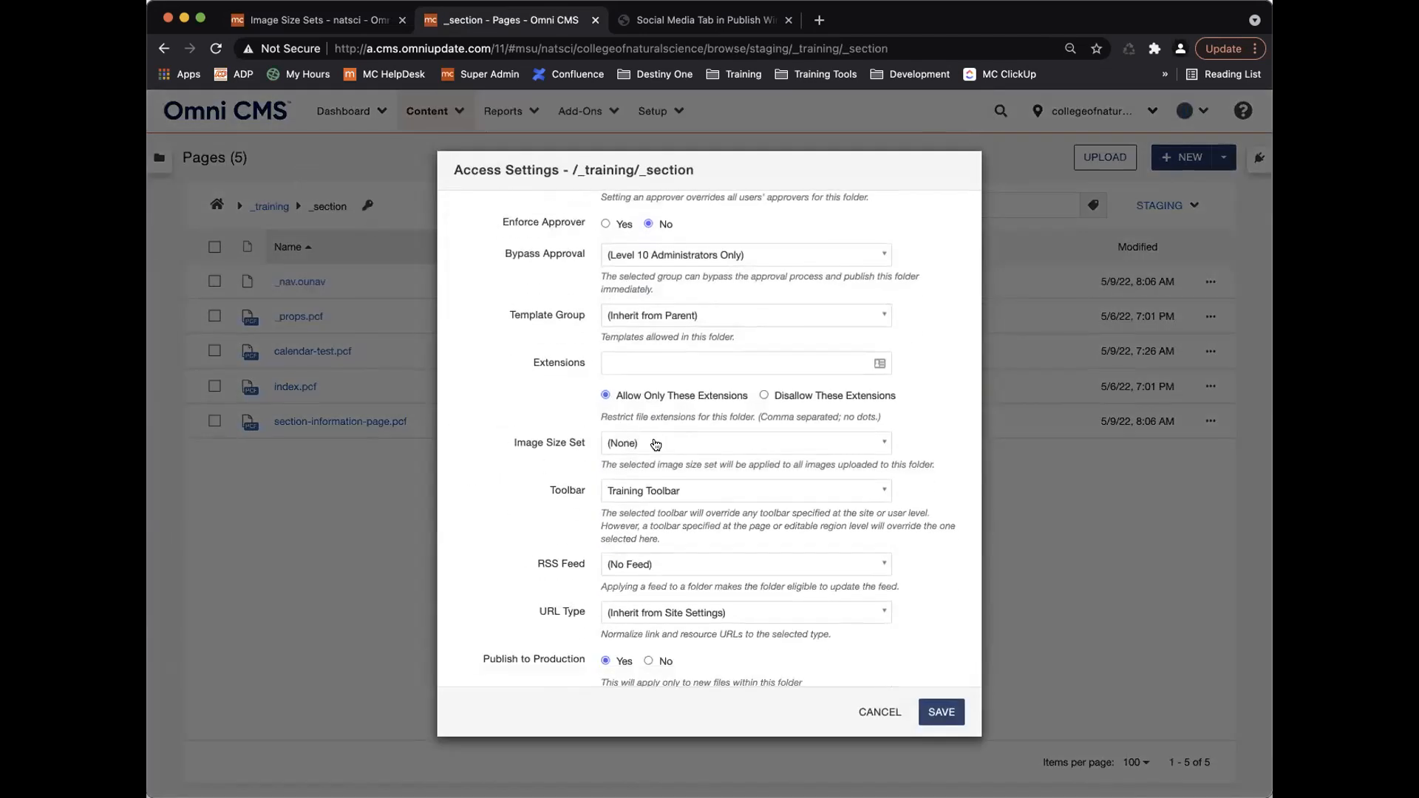
scroll(655, 444, "up", 3)
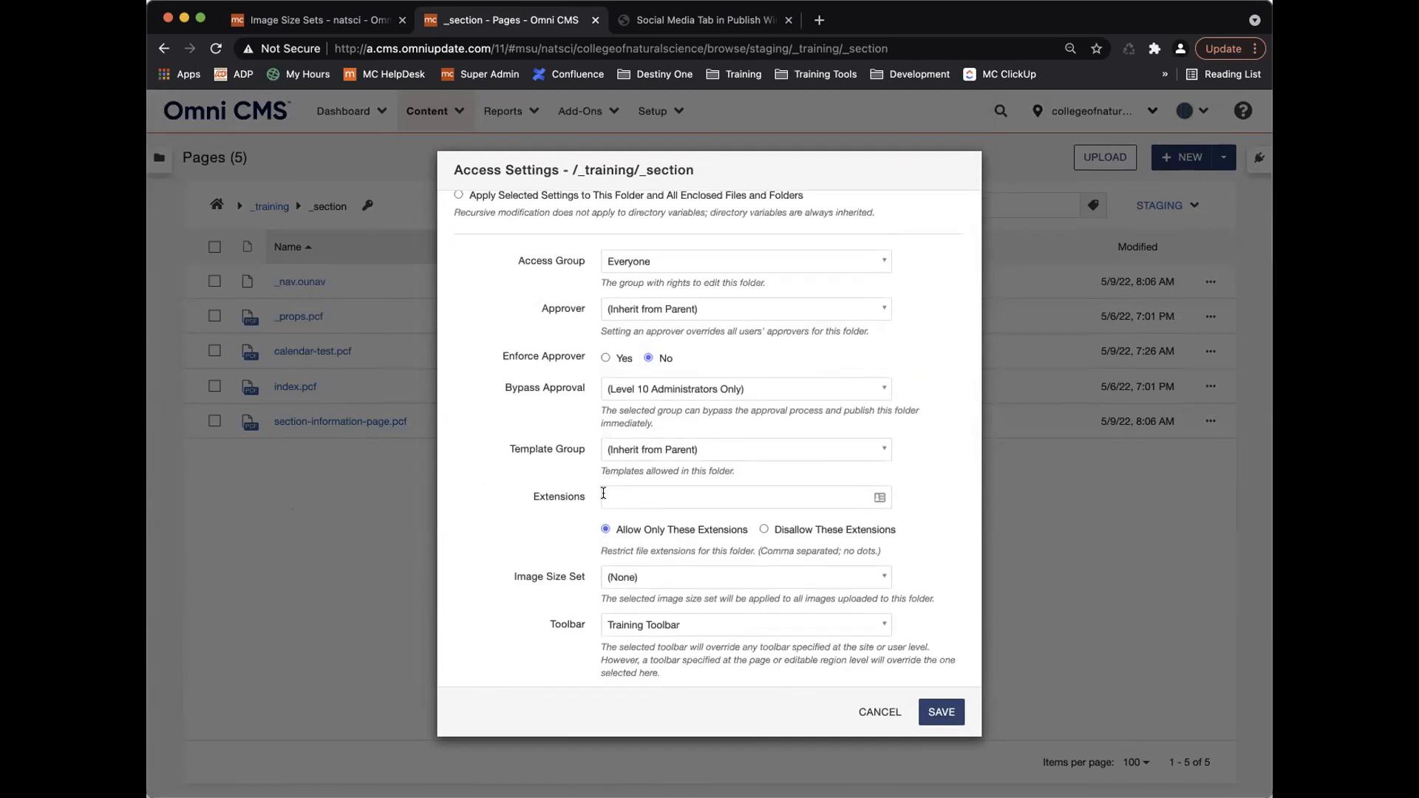
scroll(580, 493, "up", 2)
scroll(650, 509, "down", 3)
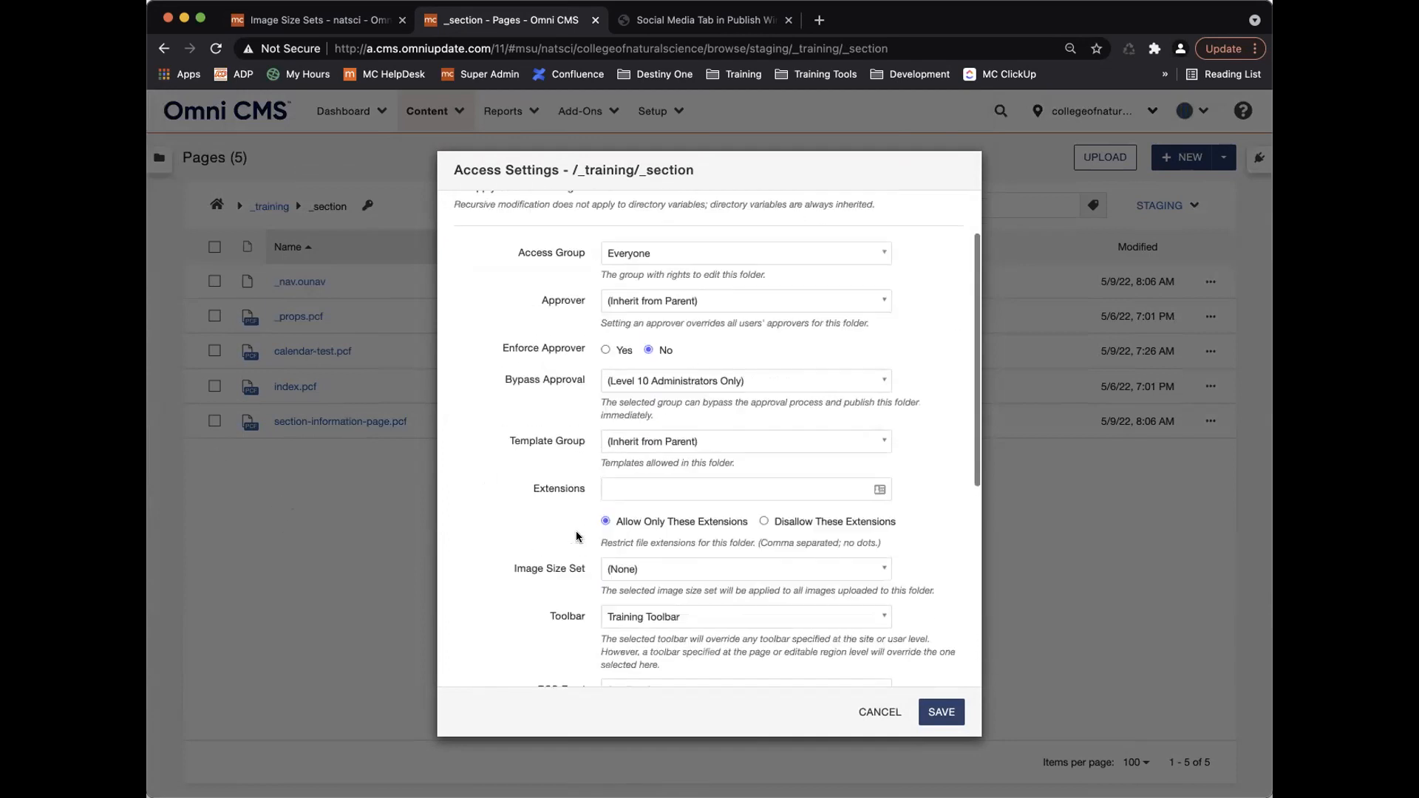
left_click(648, 495)
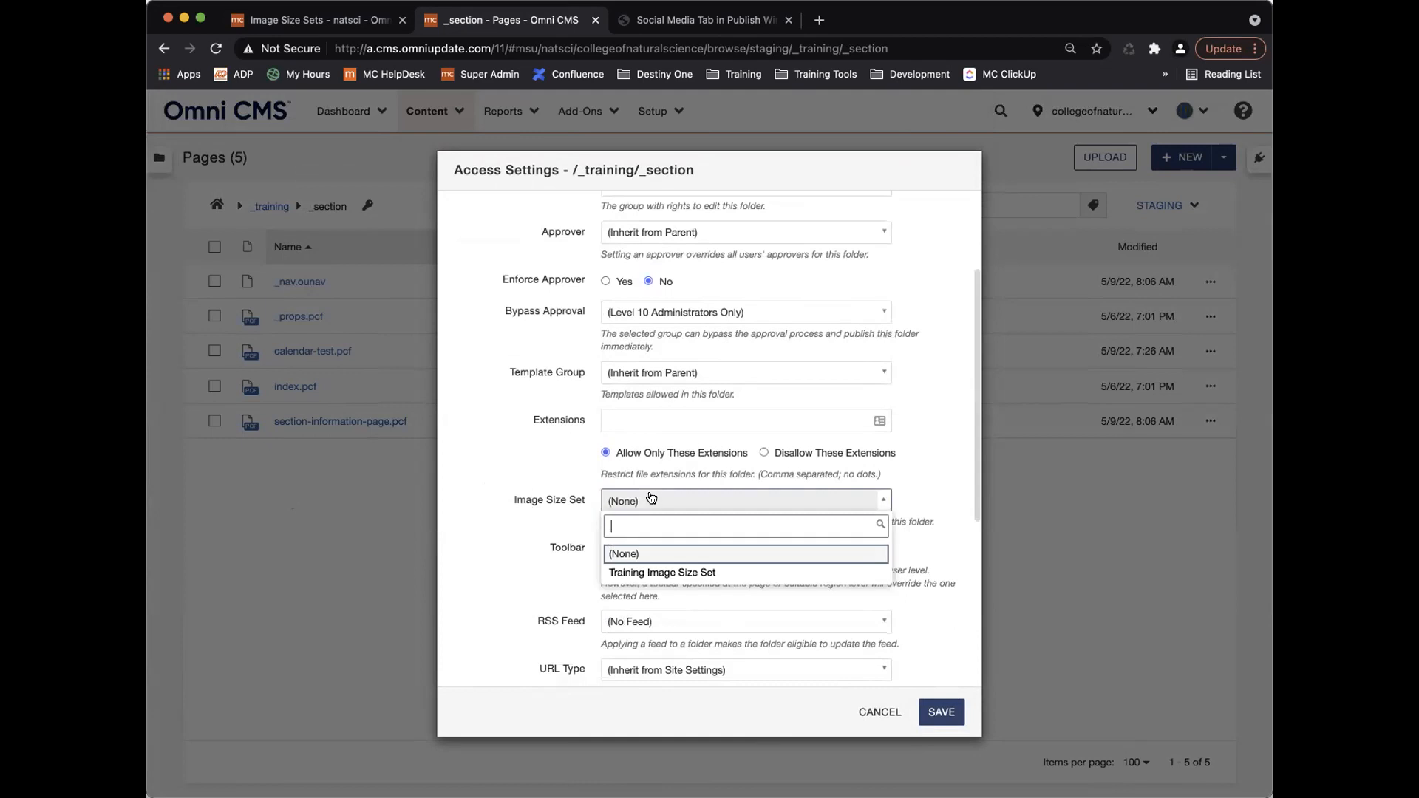
left_click(670, 567)
left_click(941, 712)
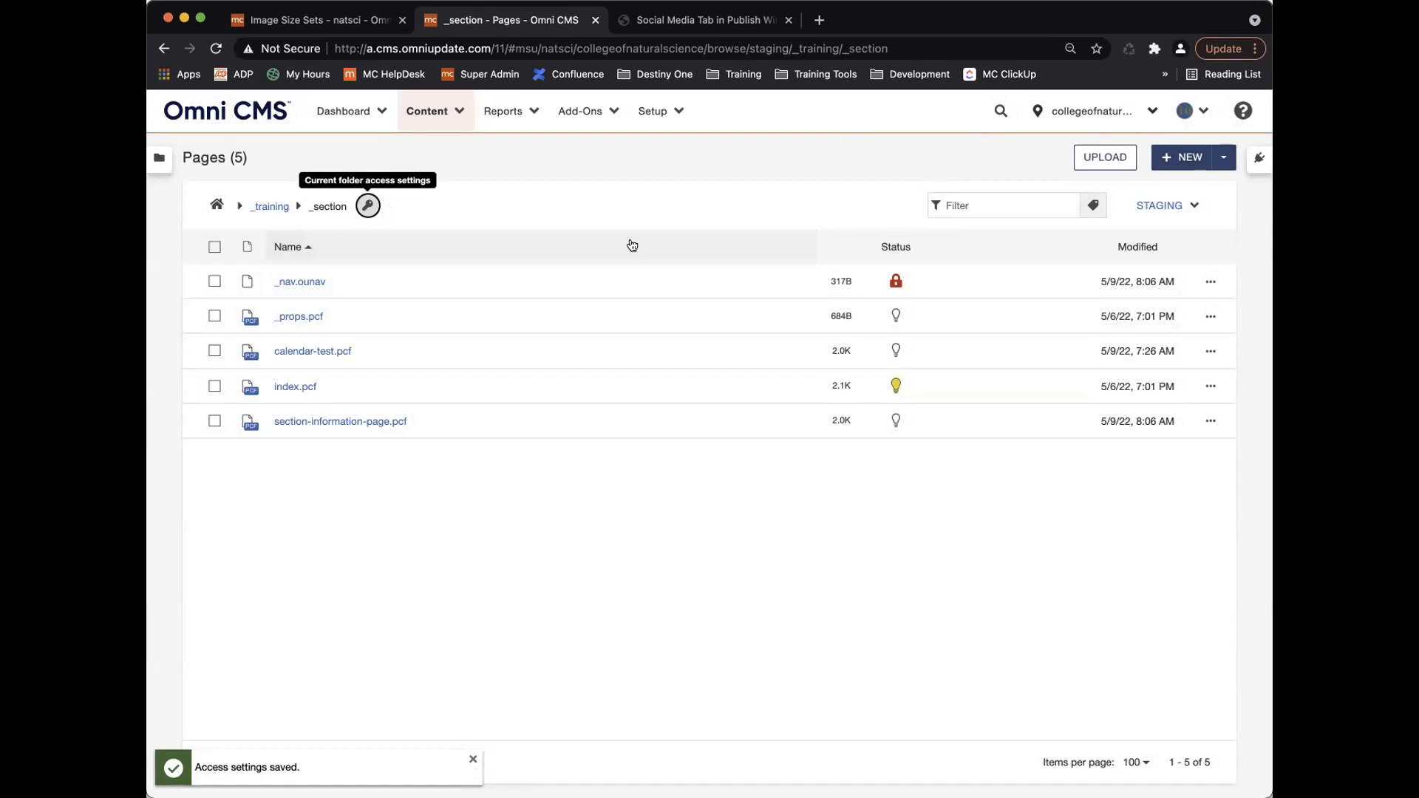
left_click(1178, 161)
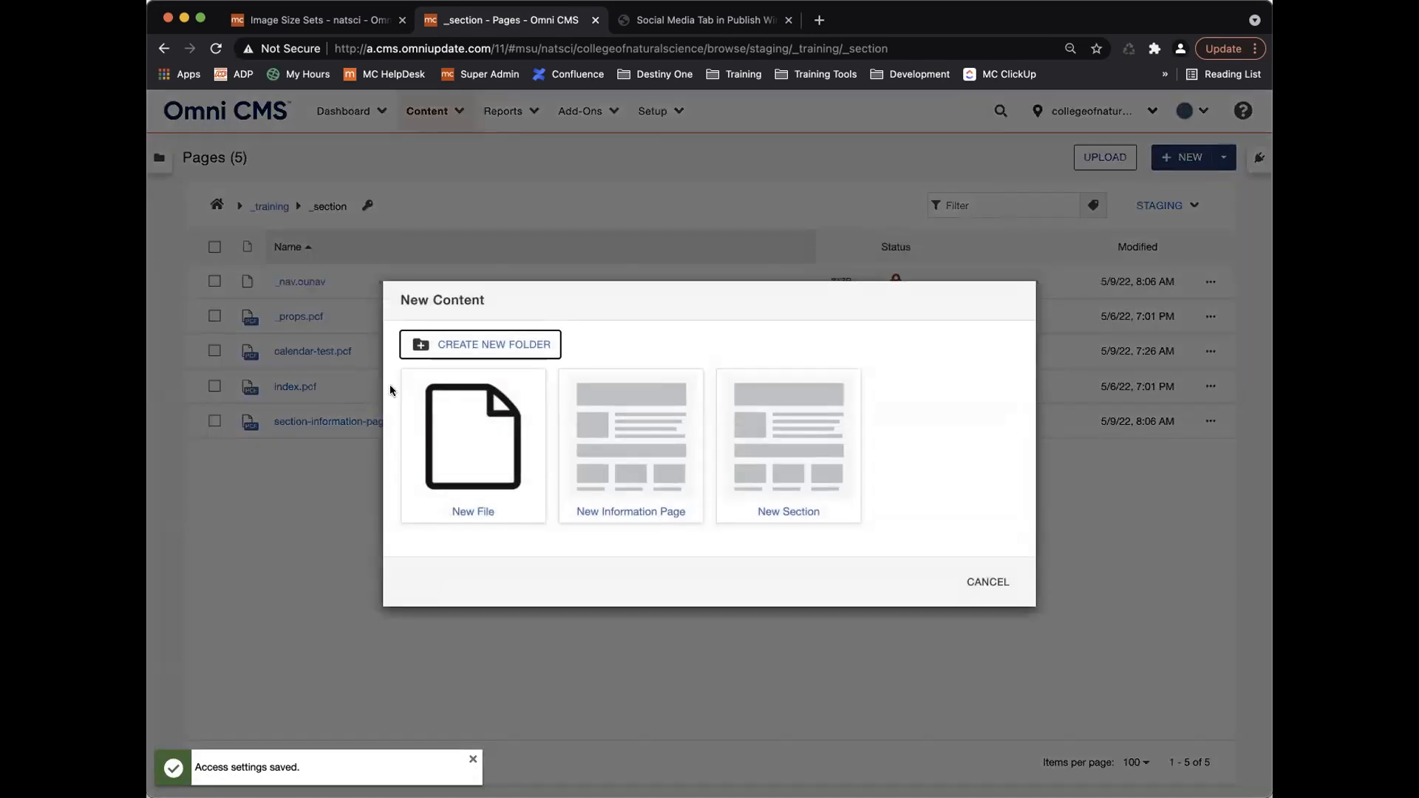
Create a new folder named images inside _section.
left_click(507, 345)
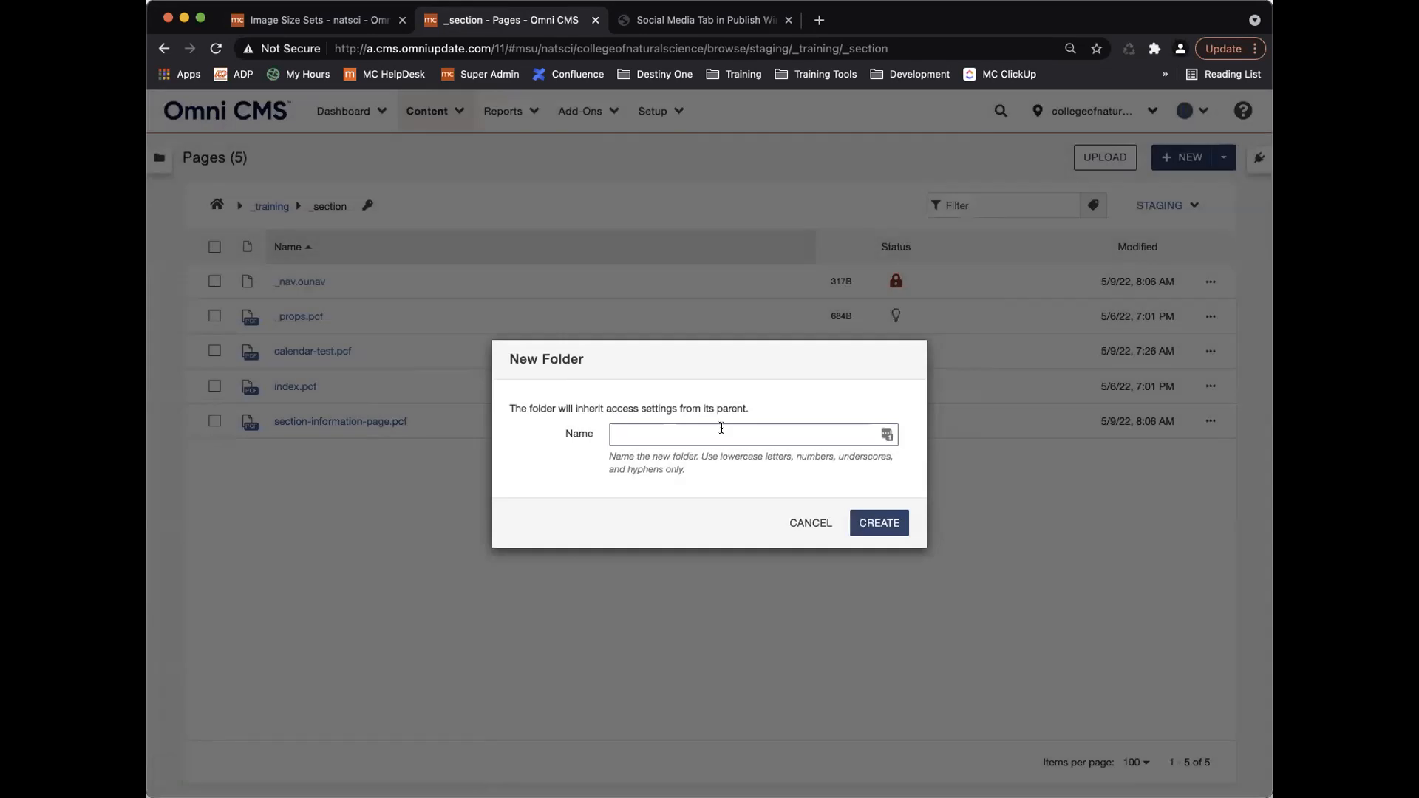
type("img")
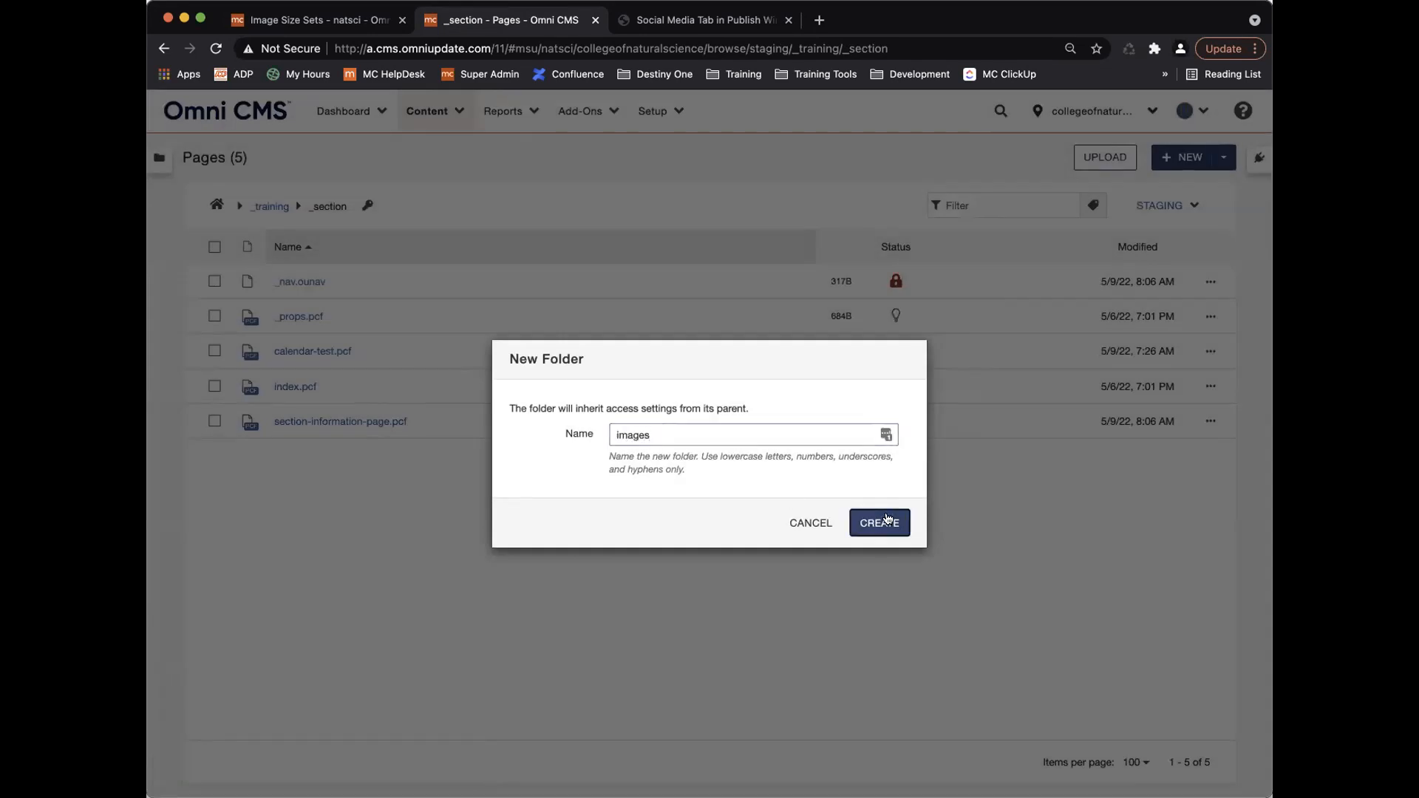
left_click(865, 525)
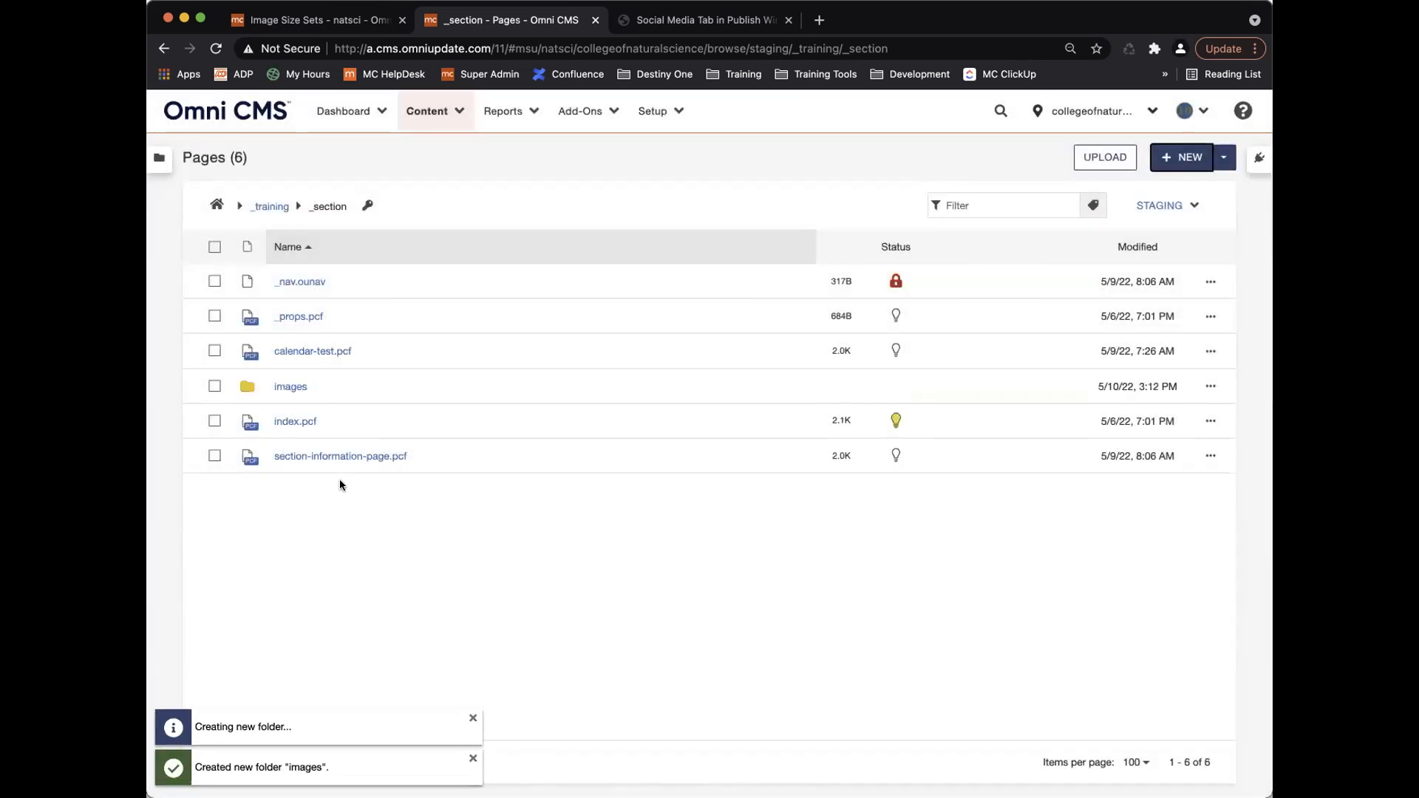
Open the images folder and review its inherited access settings without changing them.
left_click(293, 387)
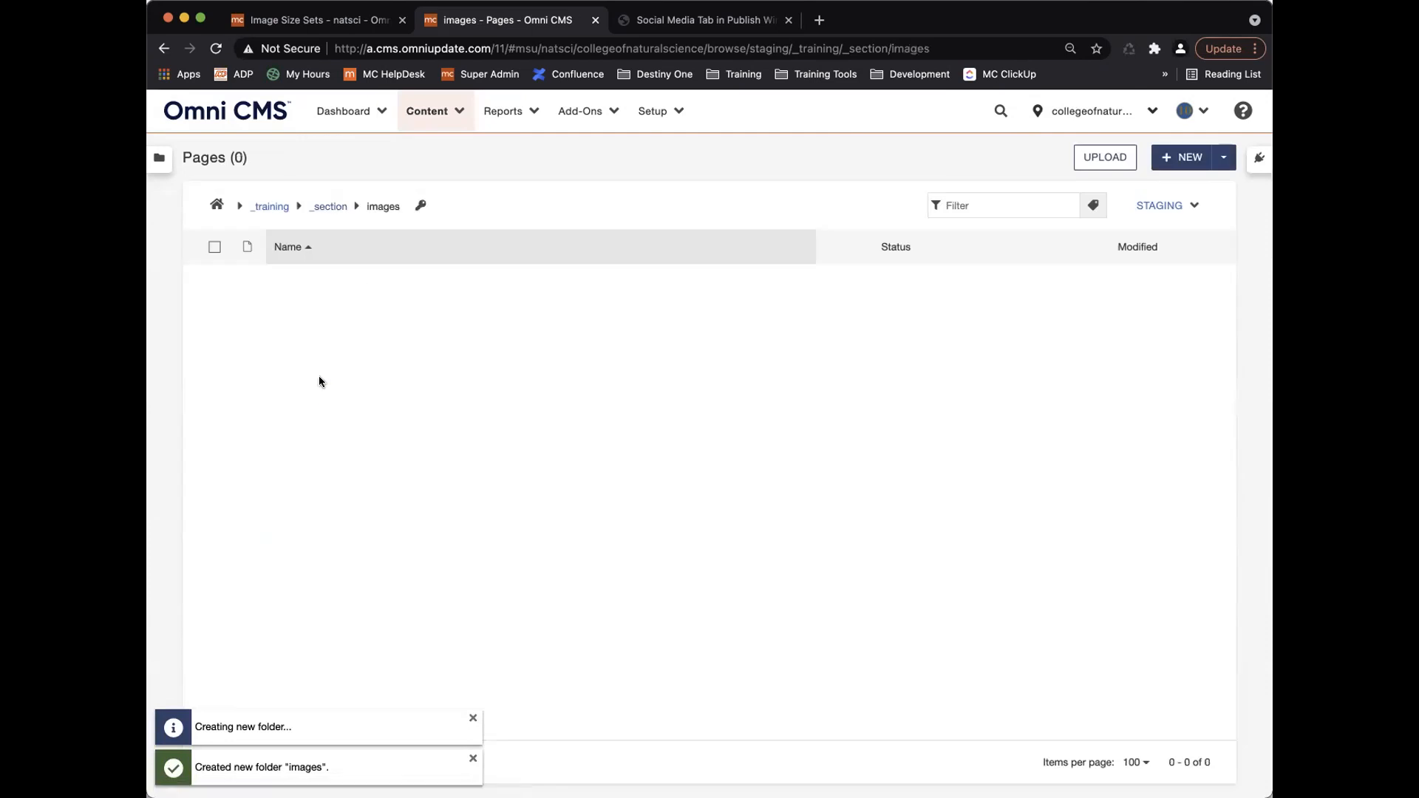
left_click(421, 205)
scroll(521, 510, "down", 3)
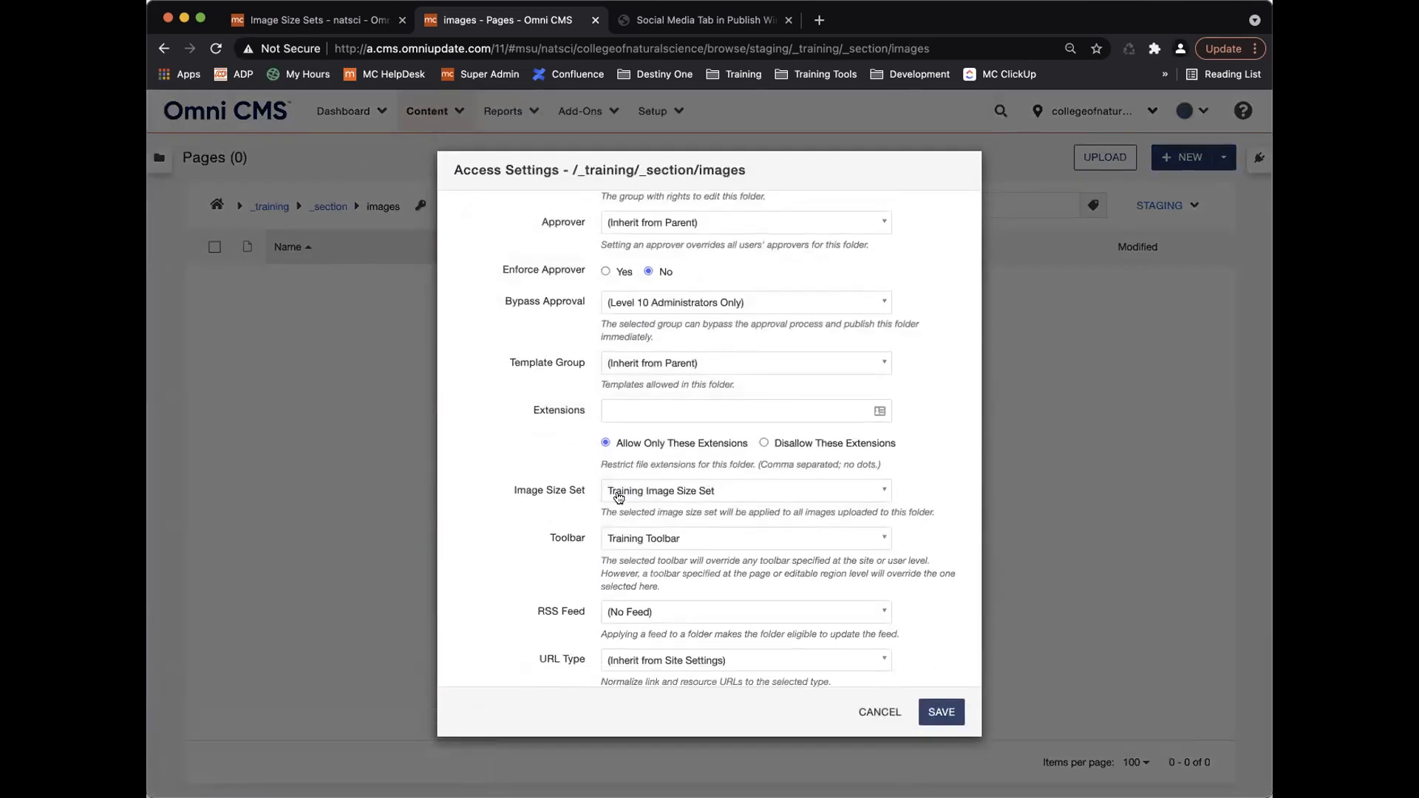
left_click(889, 711)
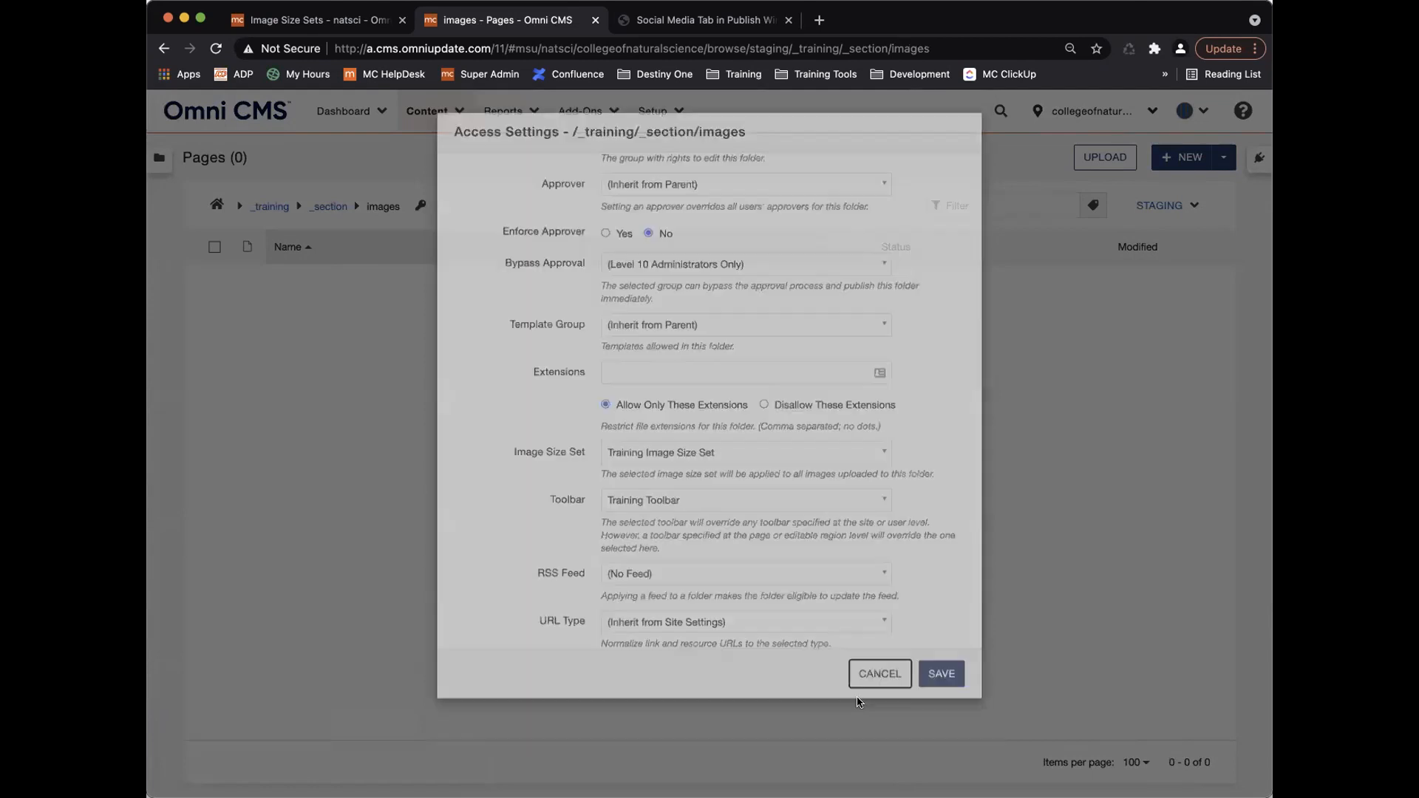
Upload the samplestudents2 image file into the images folder.
left_click(1099, 157)
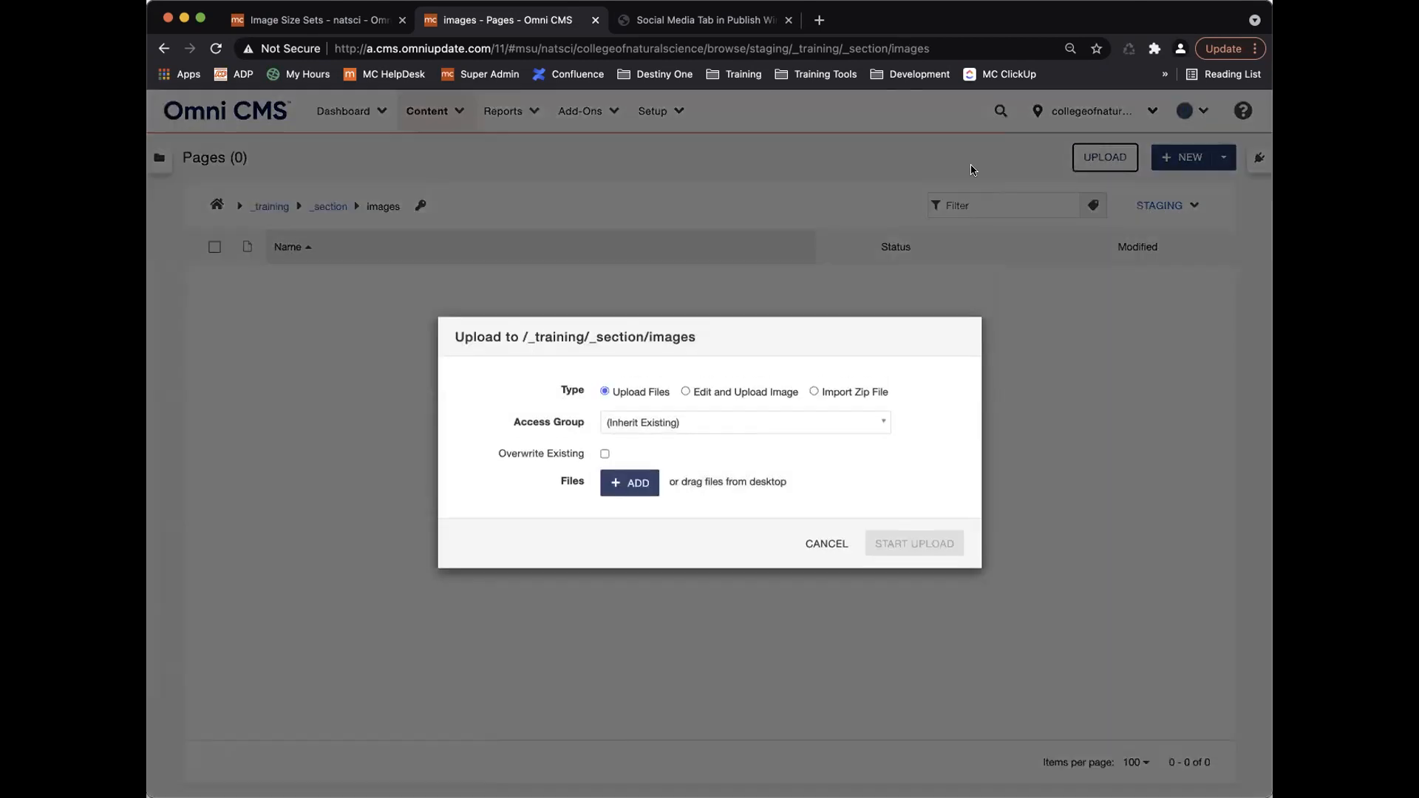
left_click(622, 486)
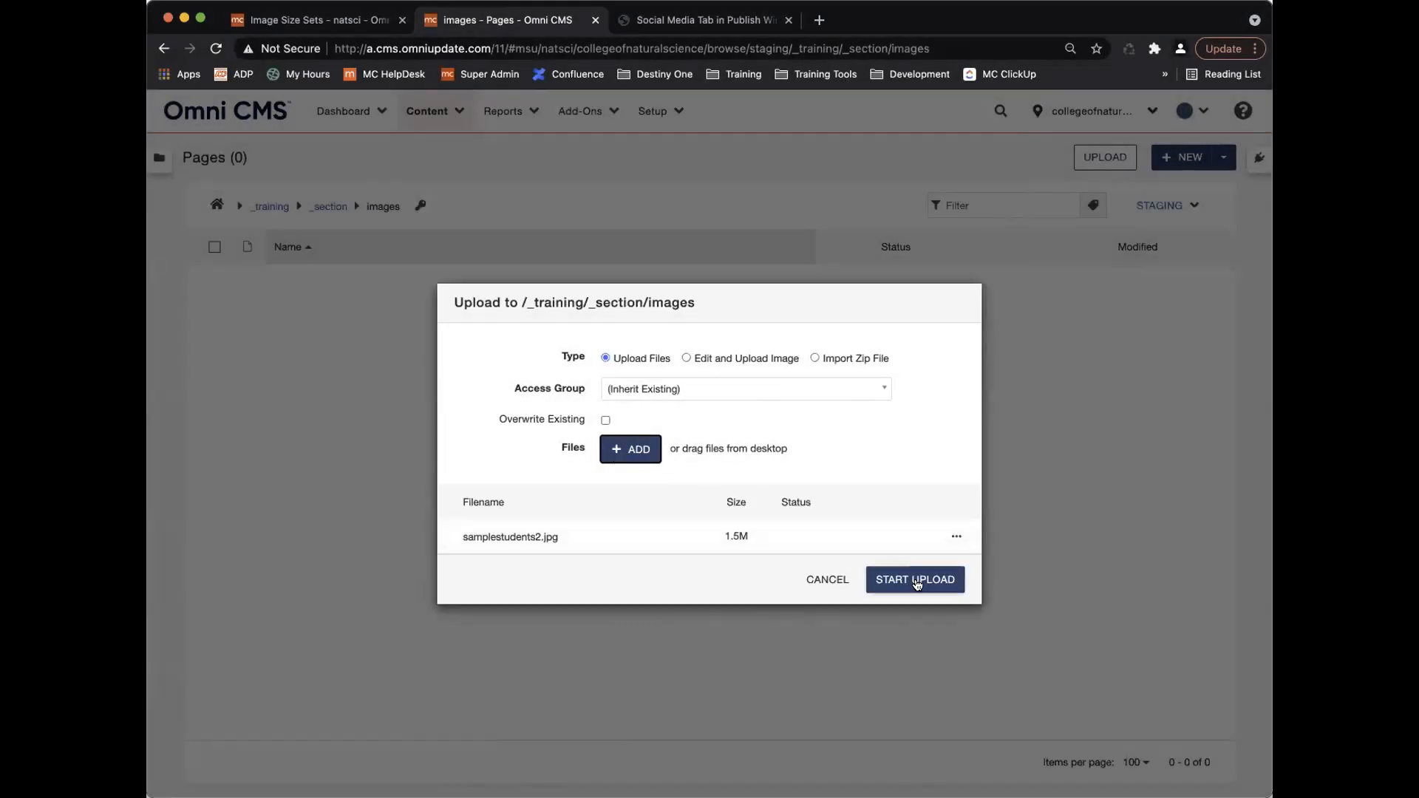
left_click(918, 583)
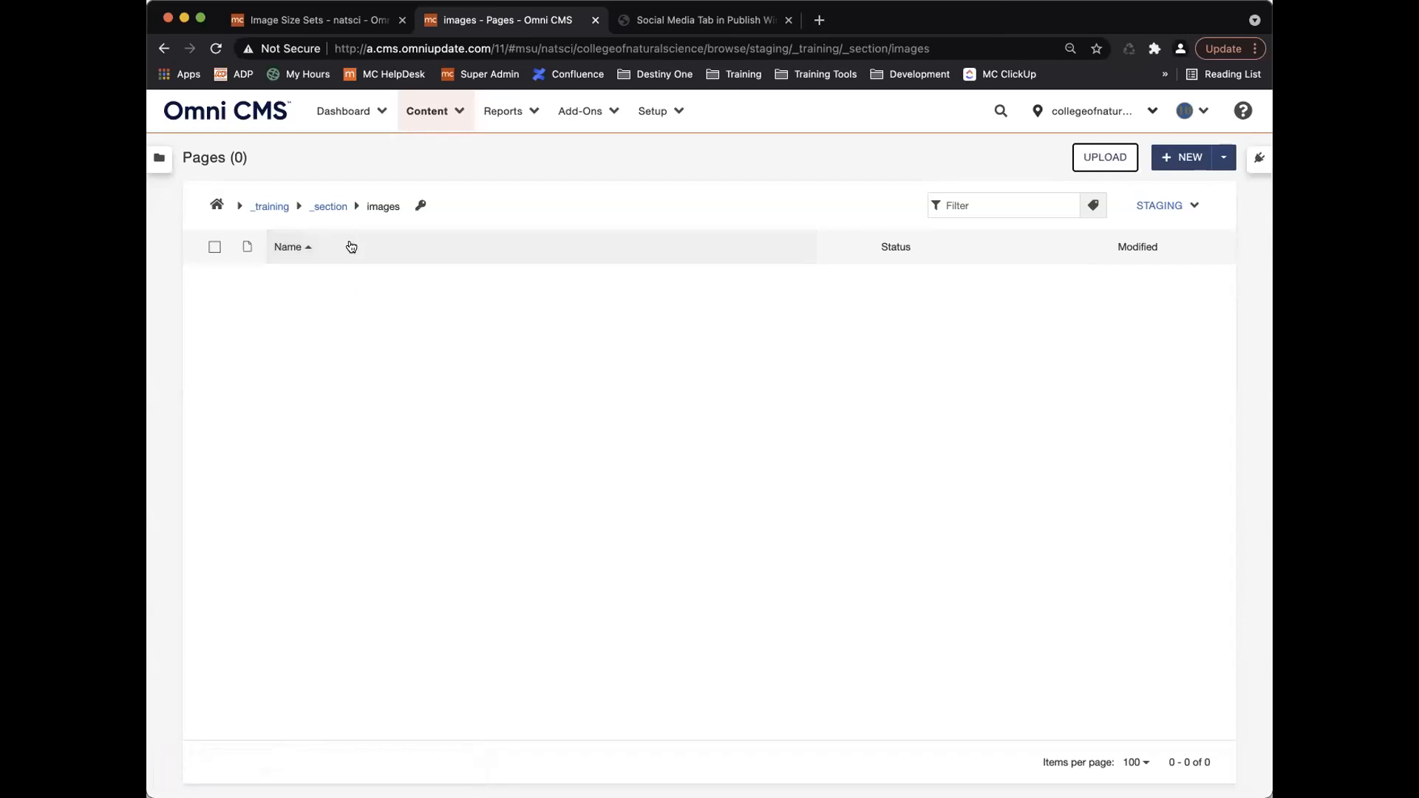
Reopen the images folder to show the four generated size variants.
left_click(329, 207)
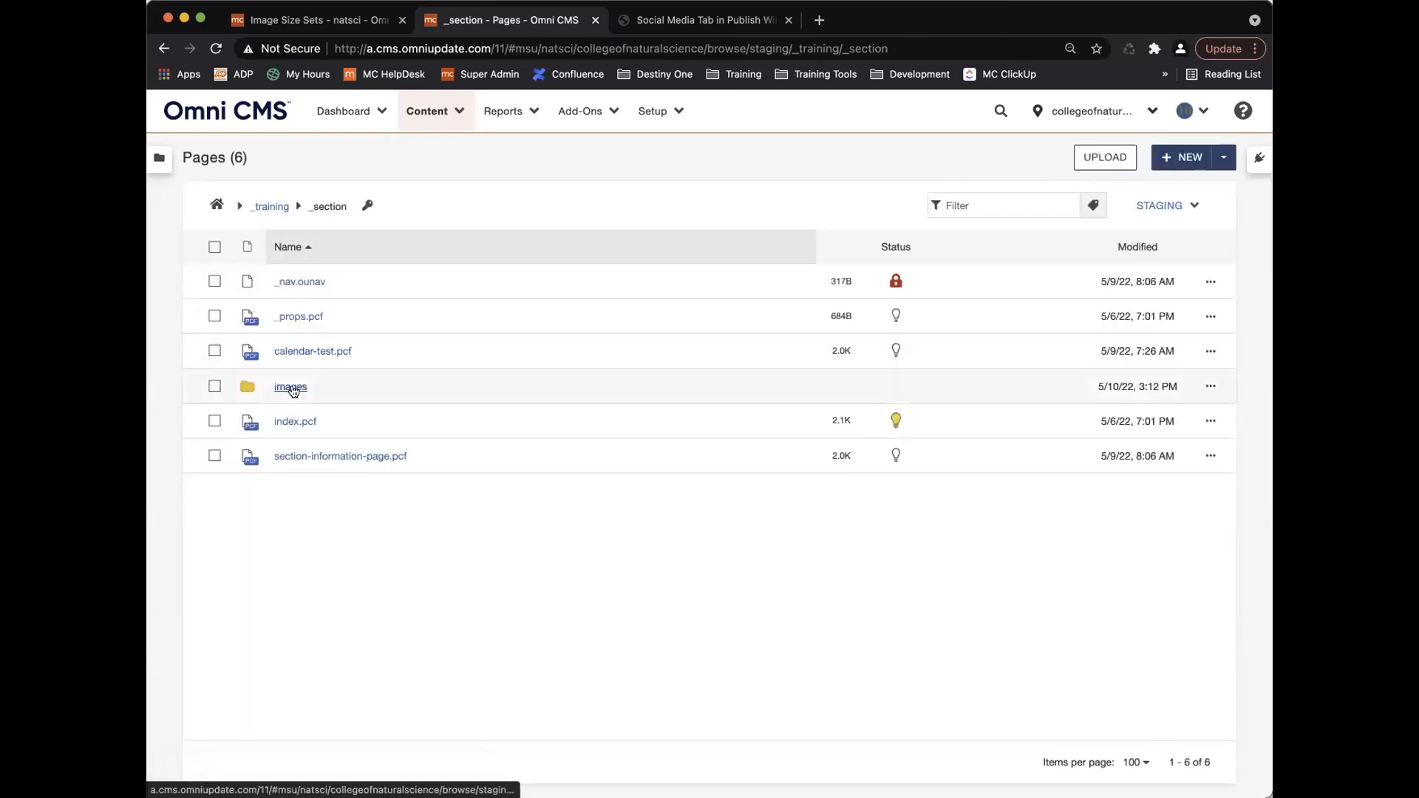
left_click(291, 386)
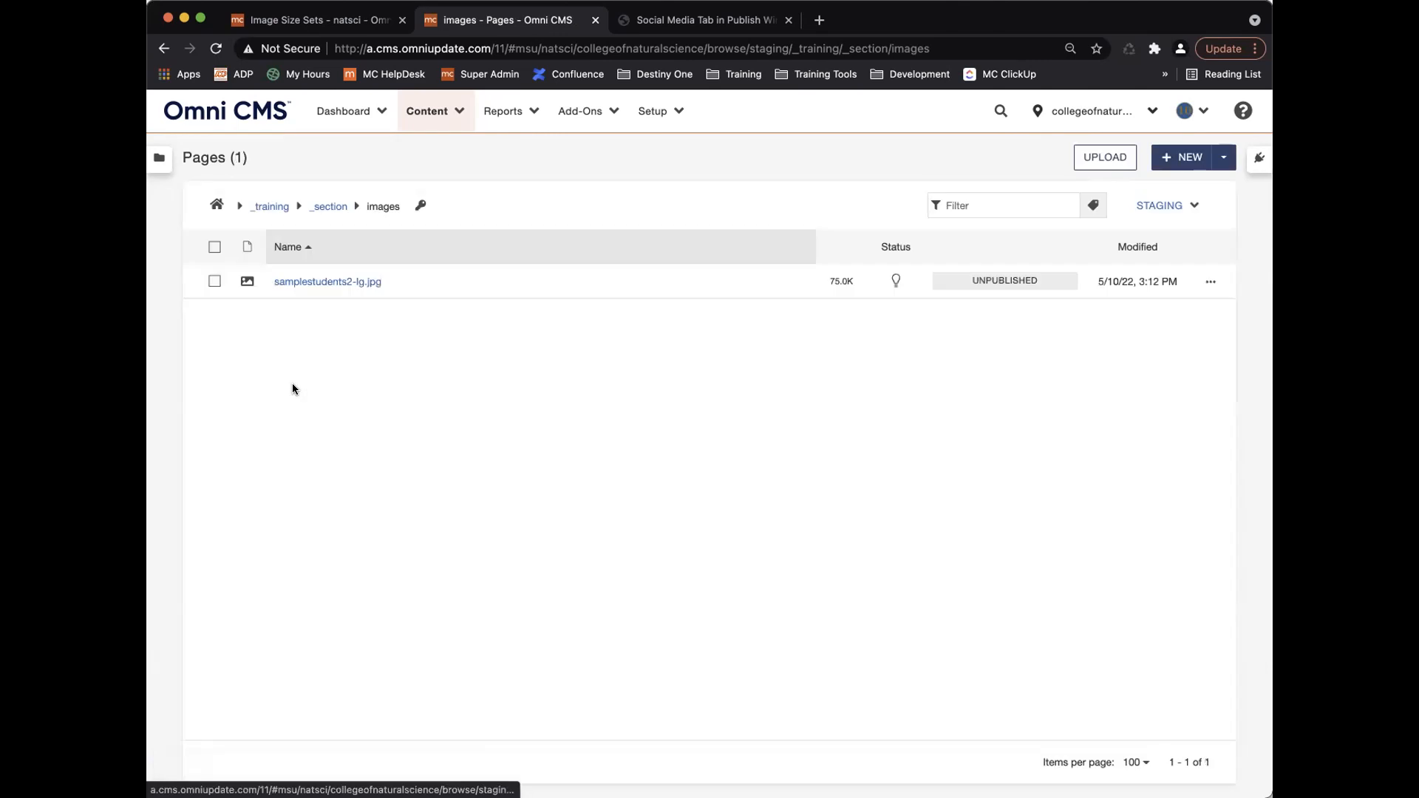
left_click(332, 207)
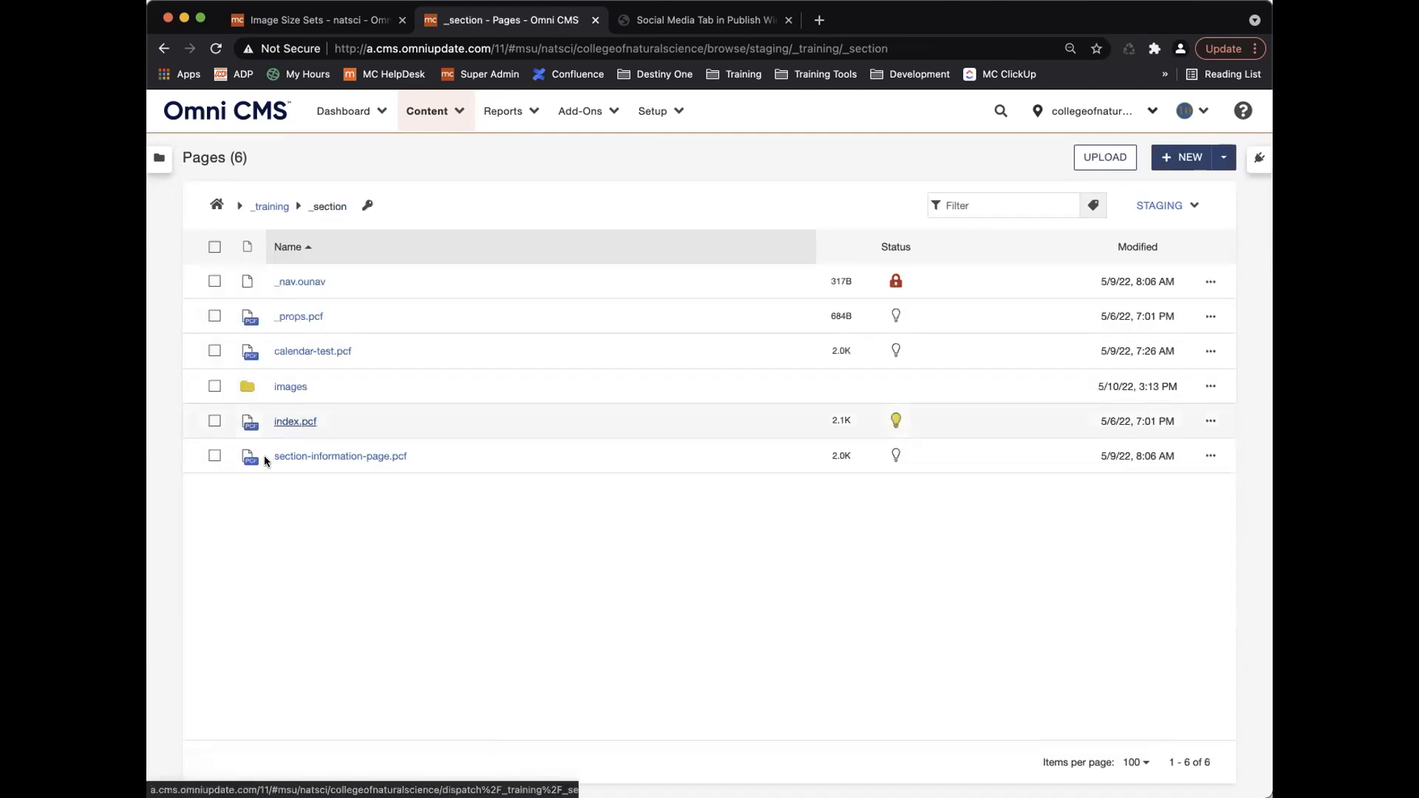
left_click(288, 387)
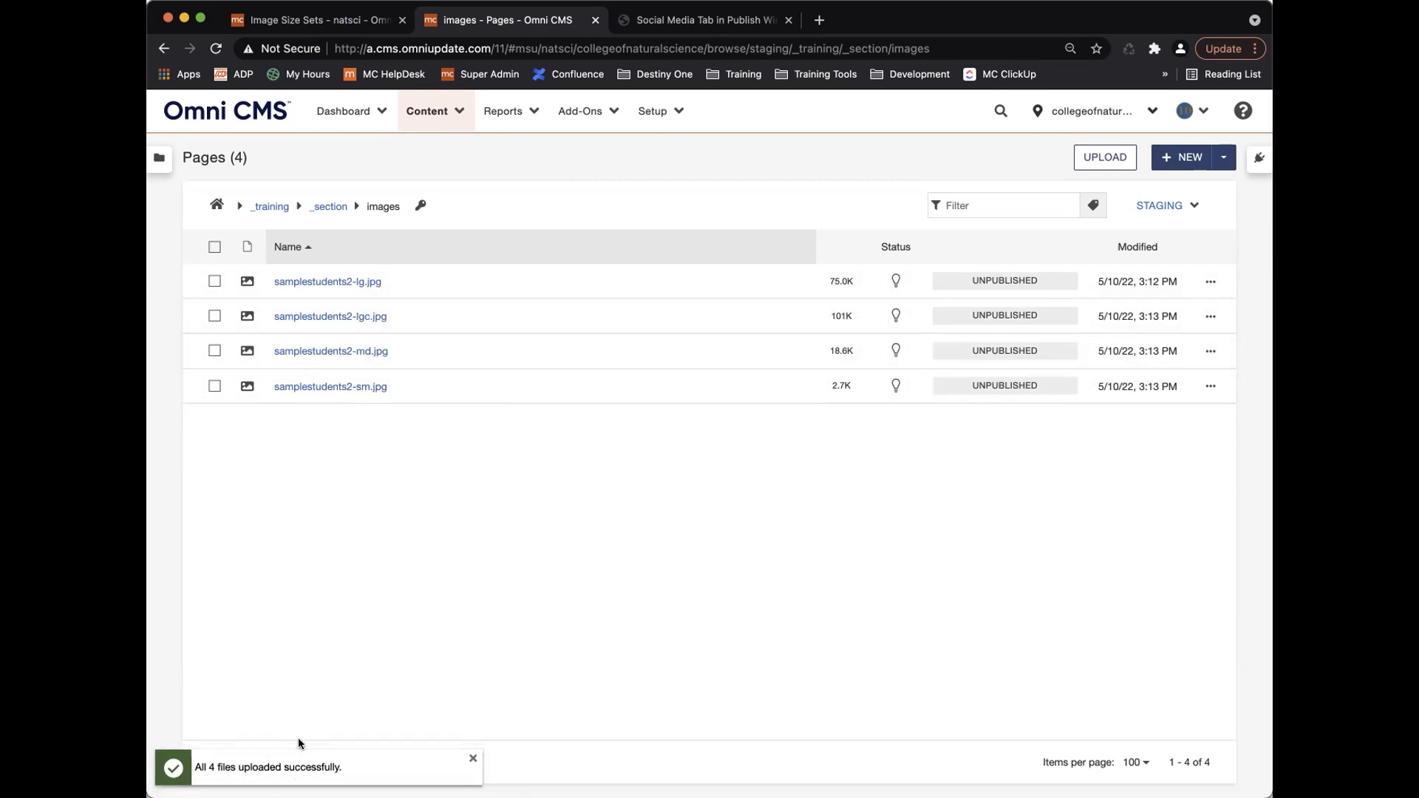
left_click(330, 385)
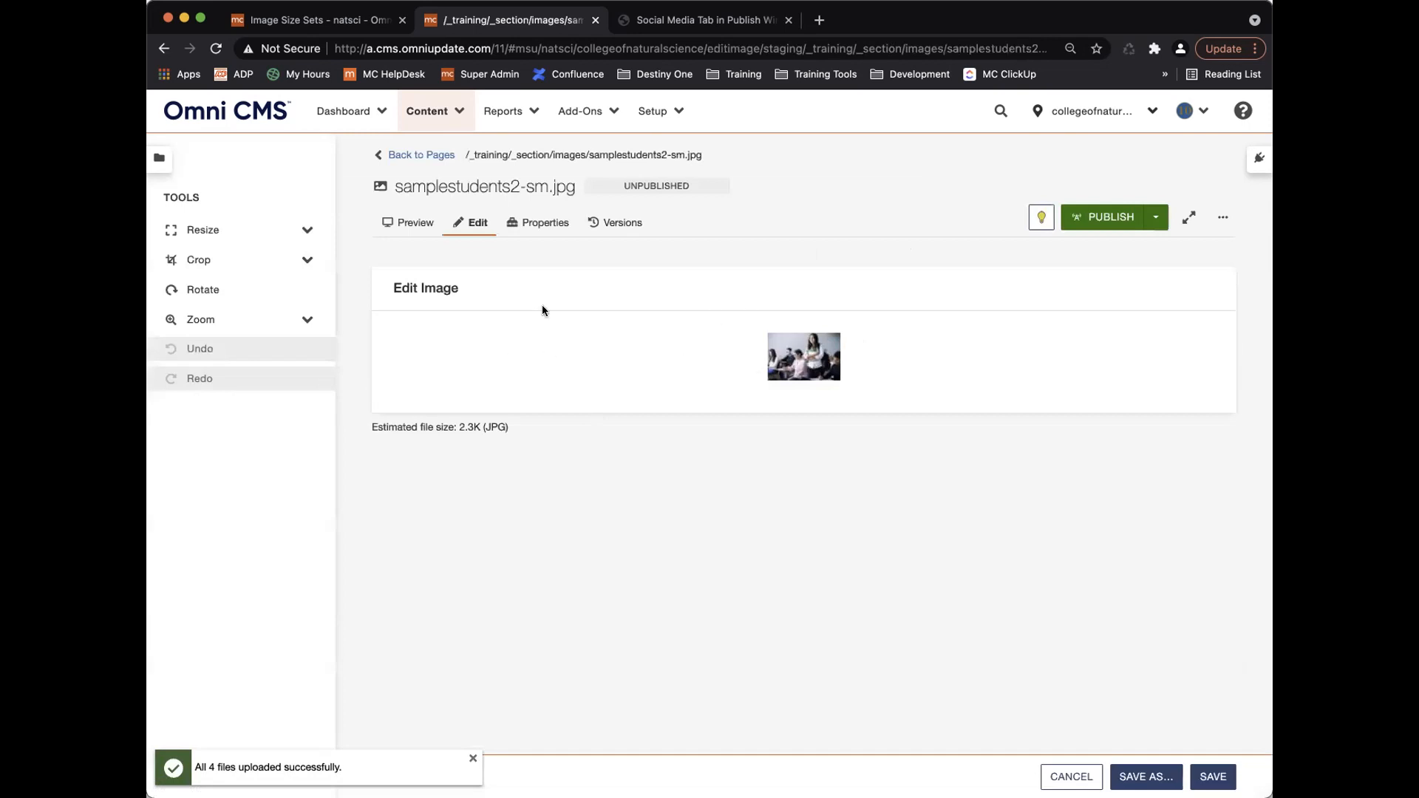
left_click(288, 231)
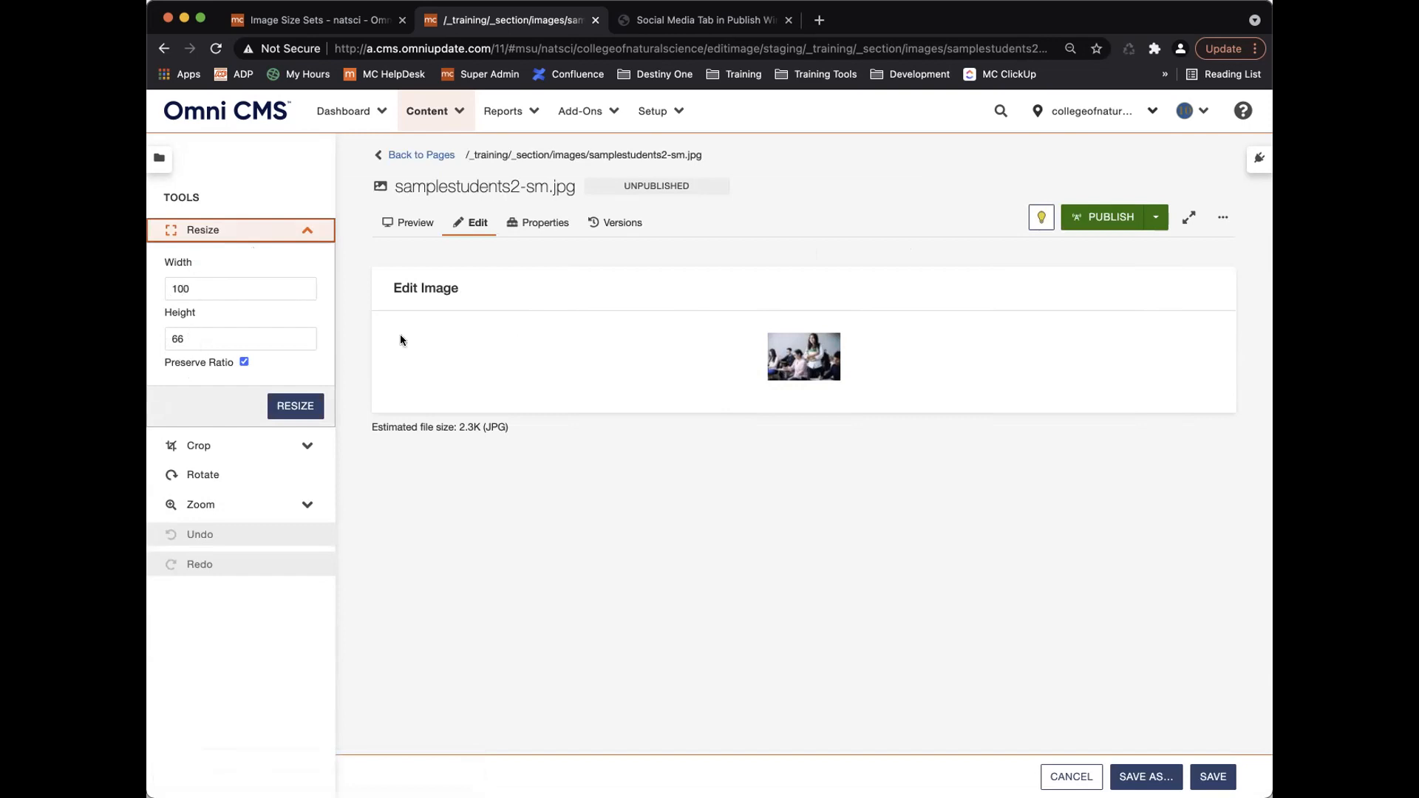
left_click(422, 153)
left_click(338, 346)
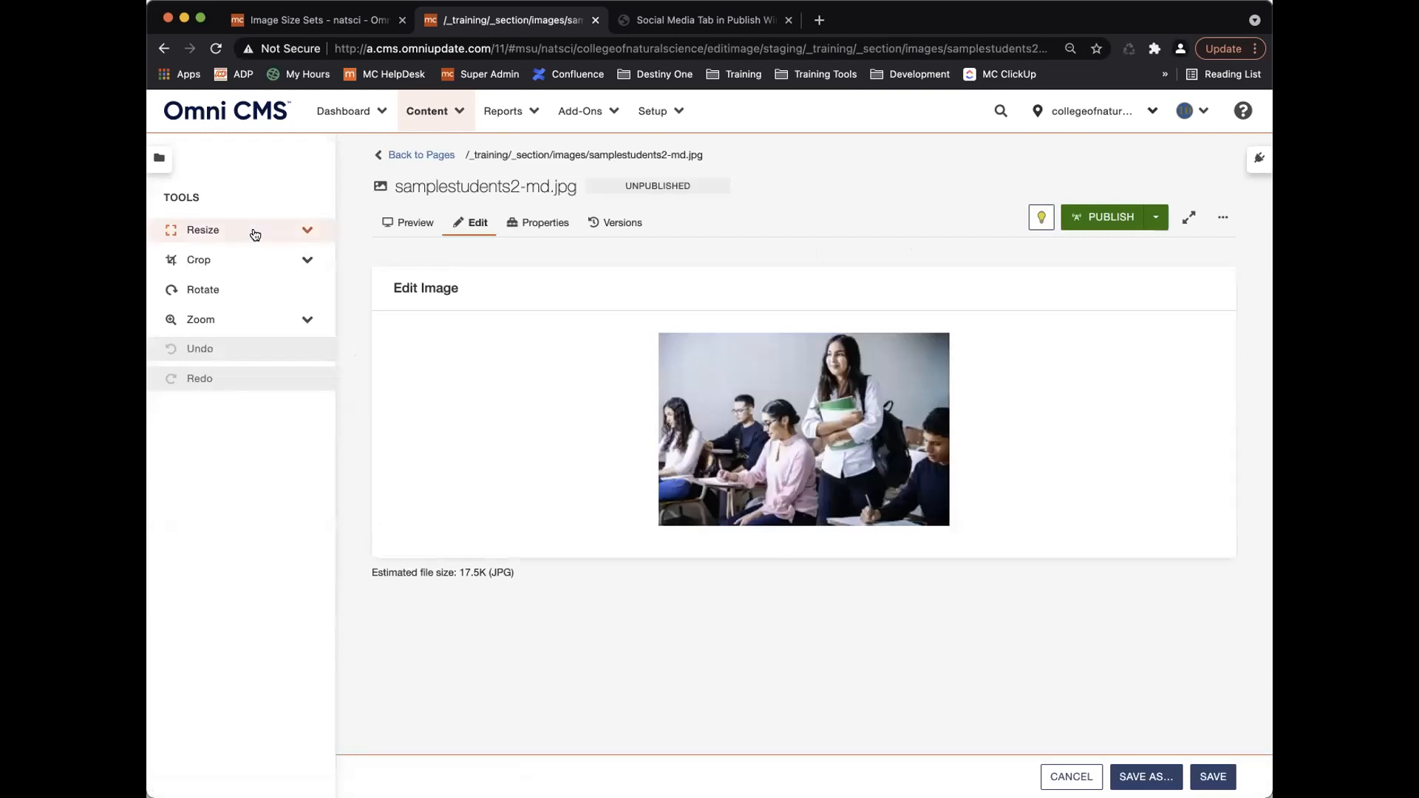
left_click(255, 230)
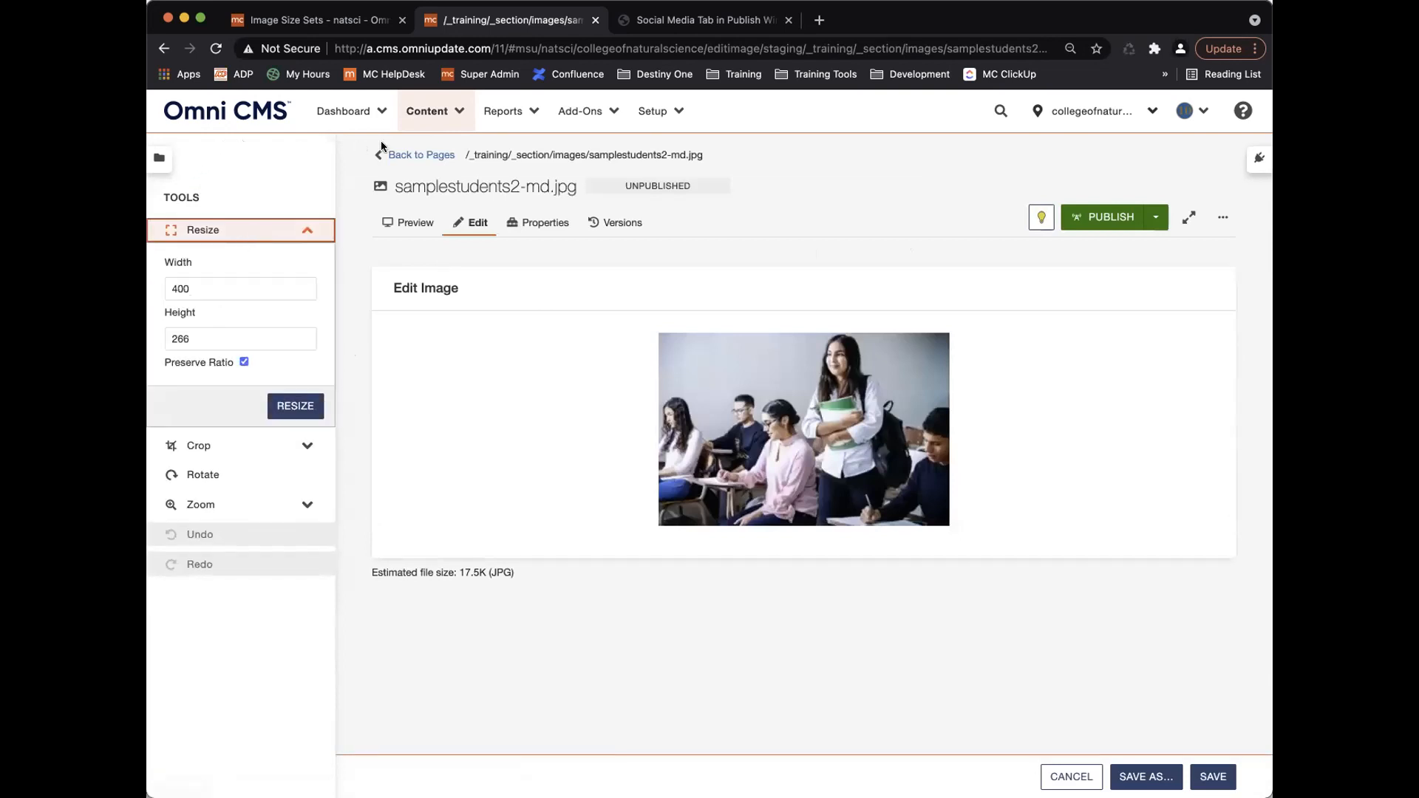
left_click(410, 154)
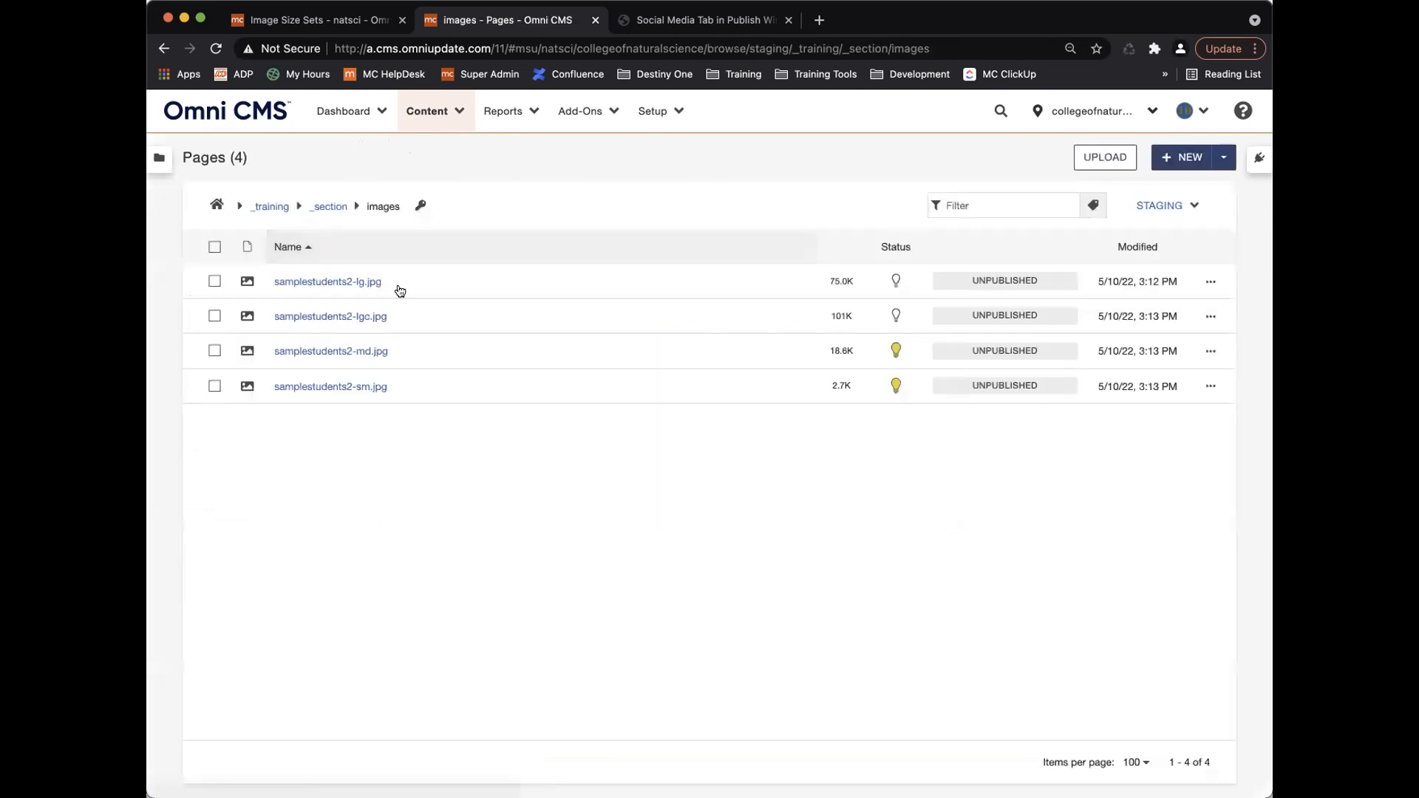
left_click(336, 282)
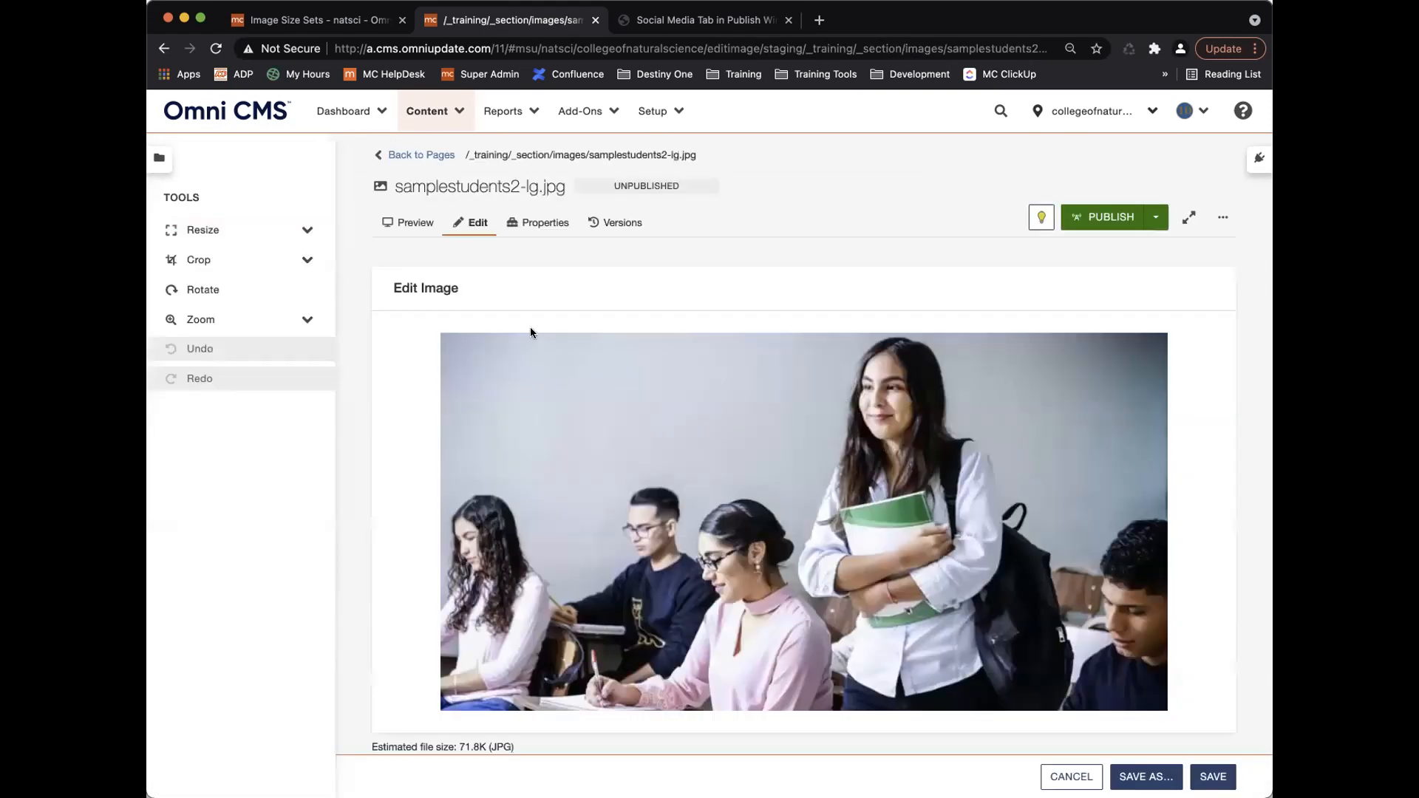
left_click(306, 231)
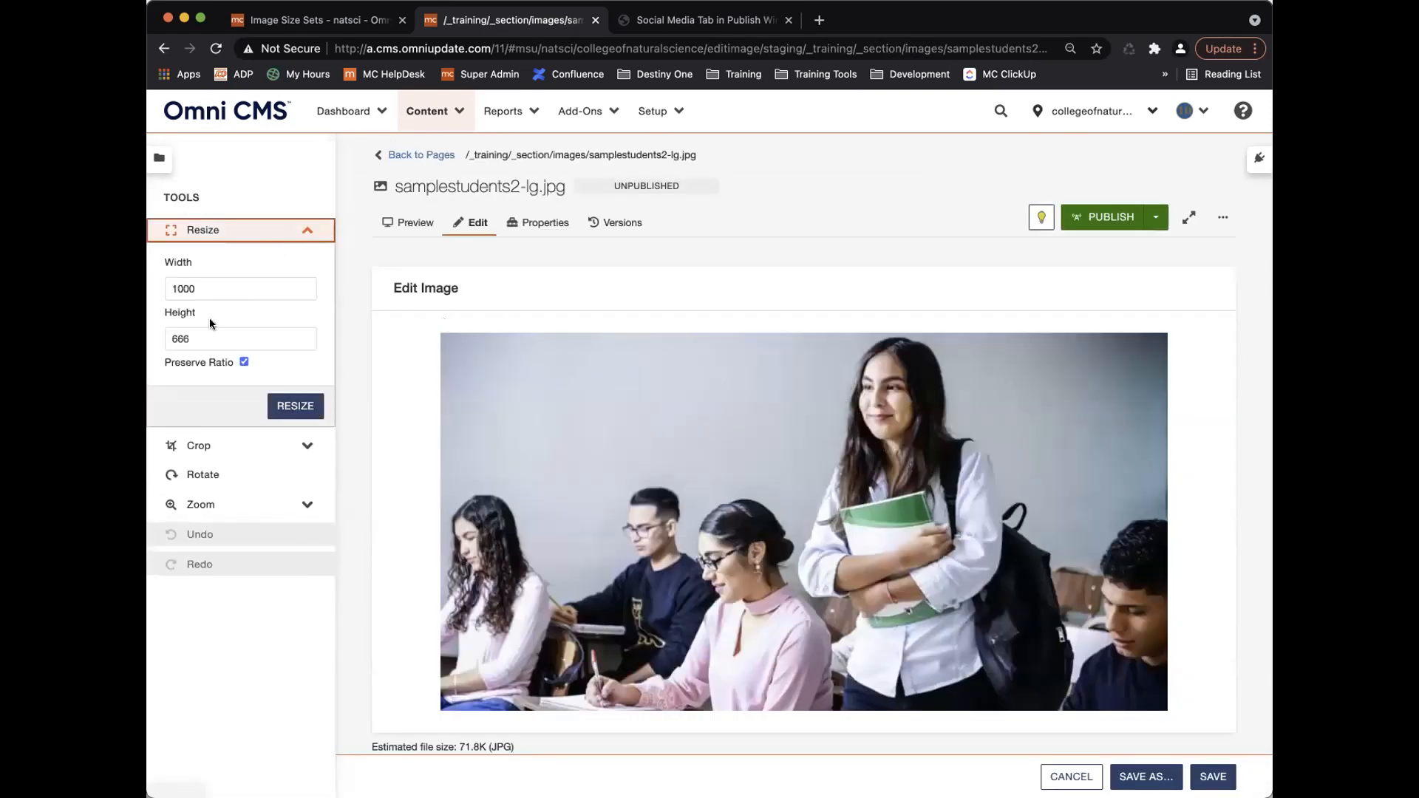
left_click(395, 158)
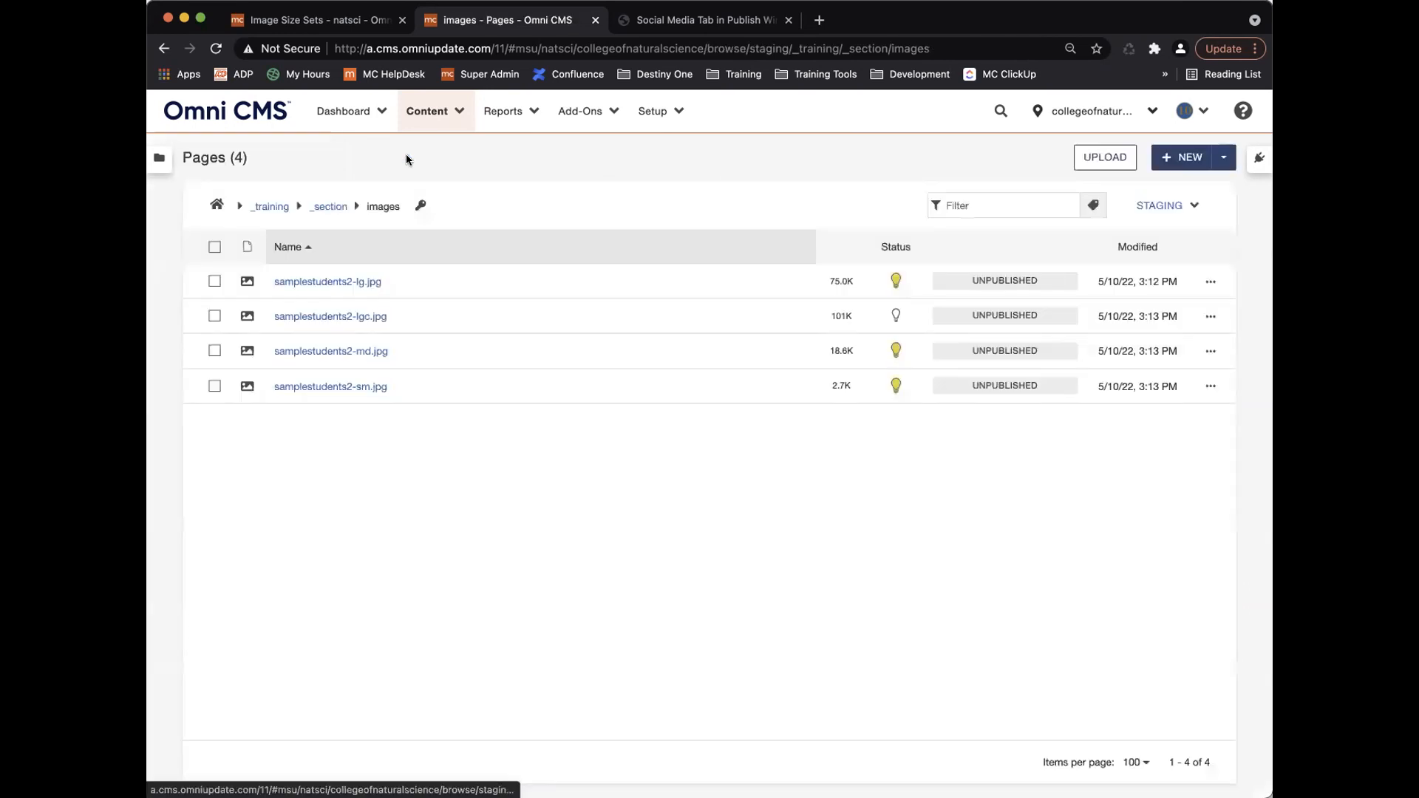
left_click(338, 317)
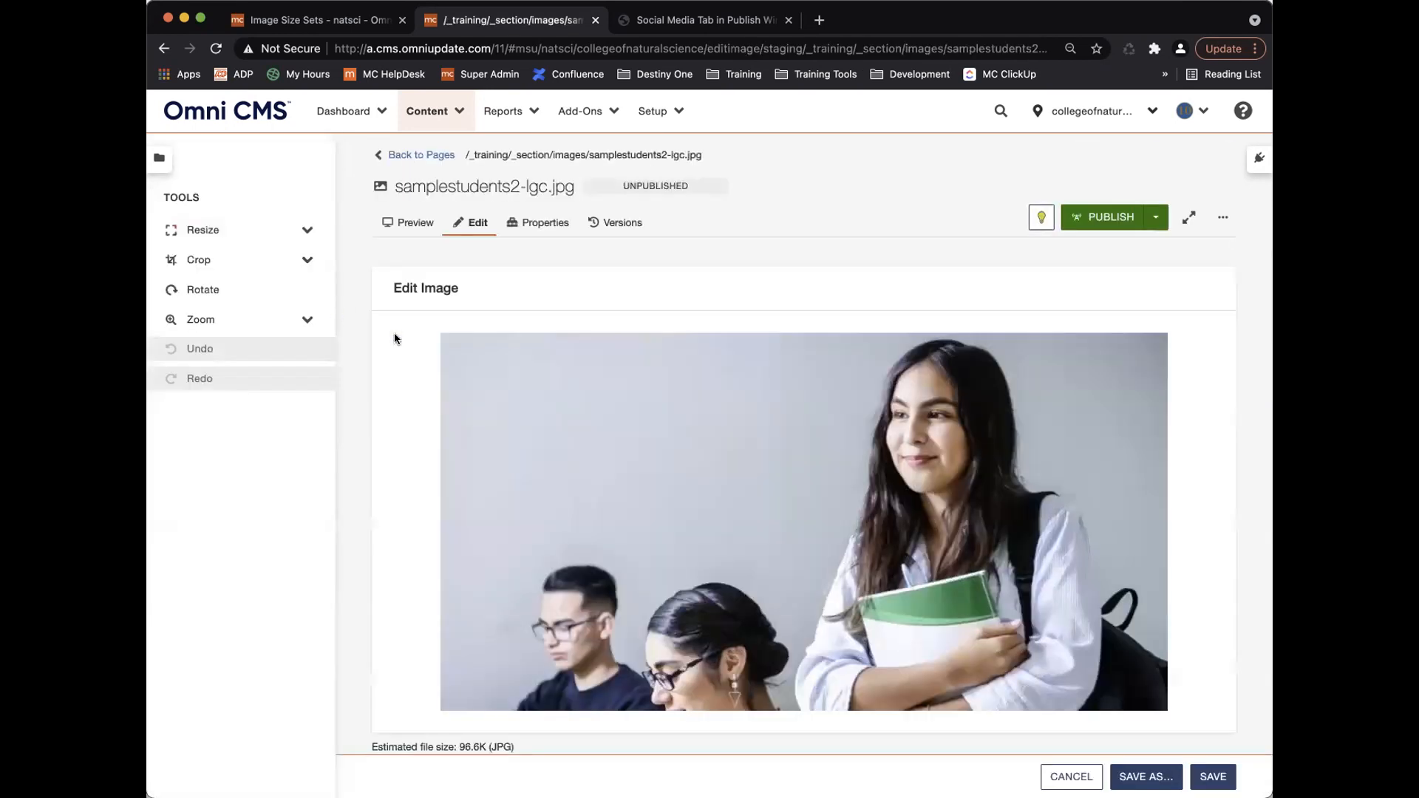
left_click(303, 230)
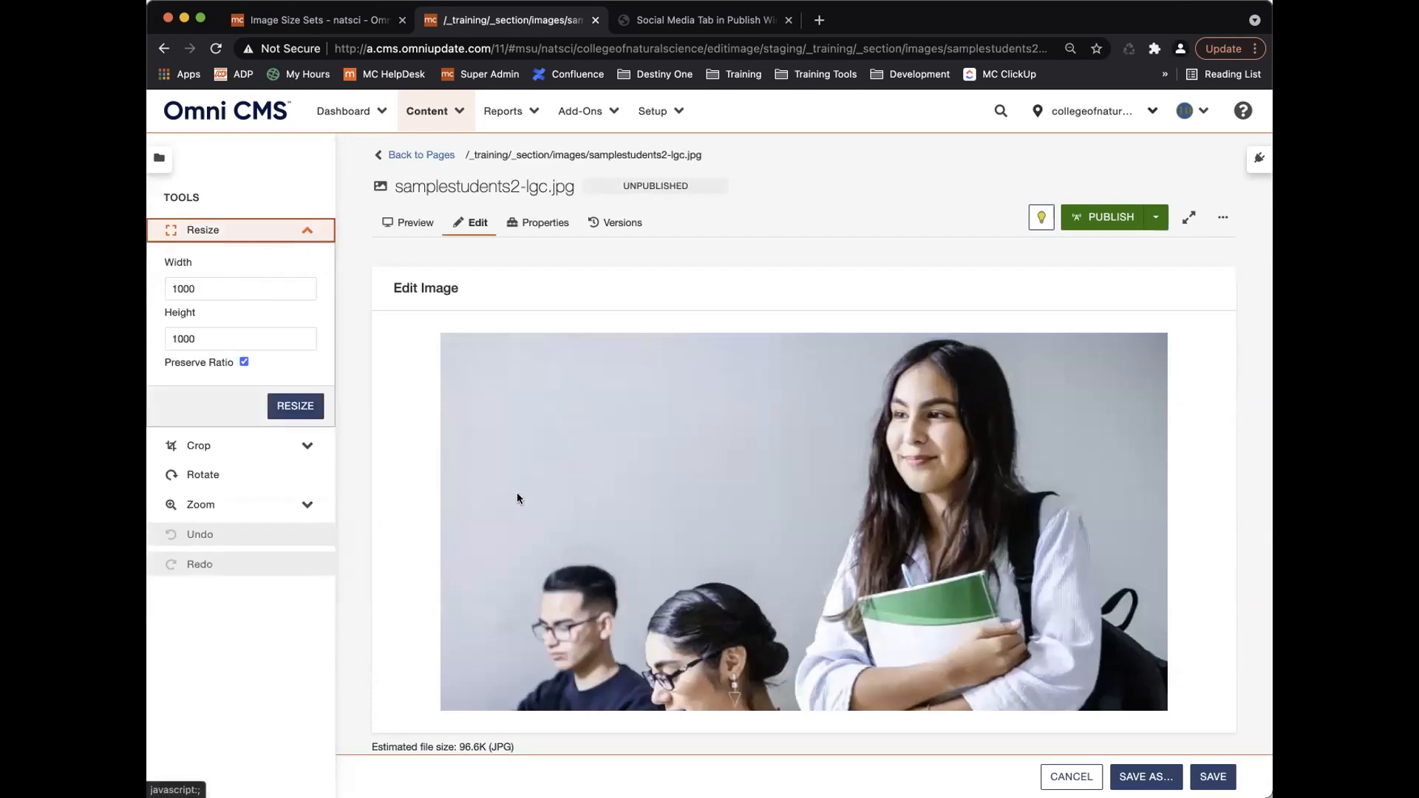
scroll(516, 494, "down", 5)
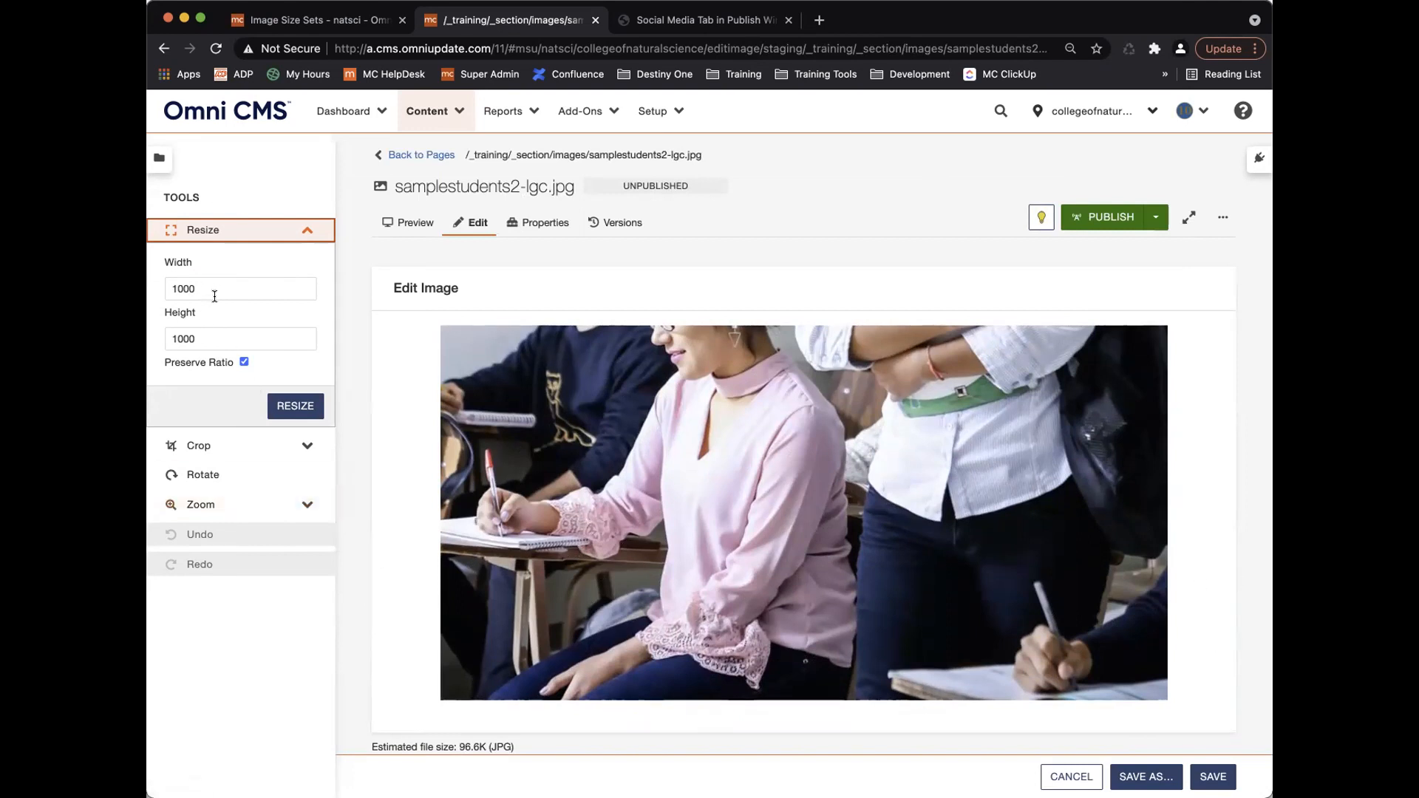
left_click(440, 152)
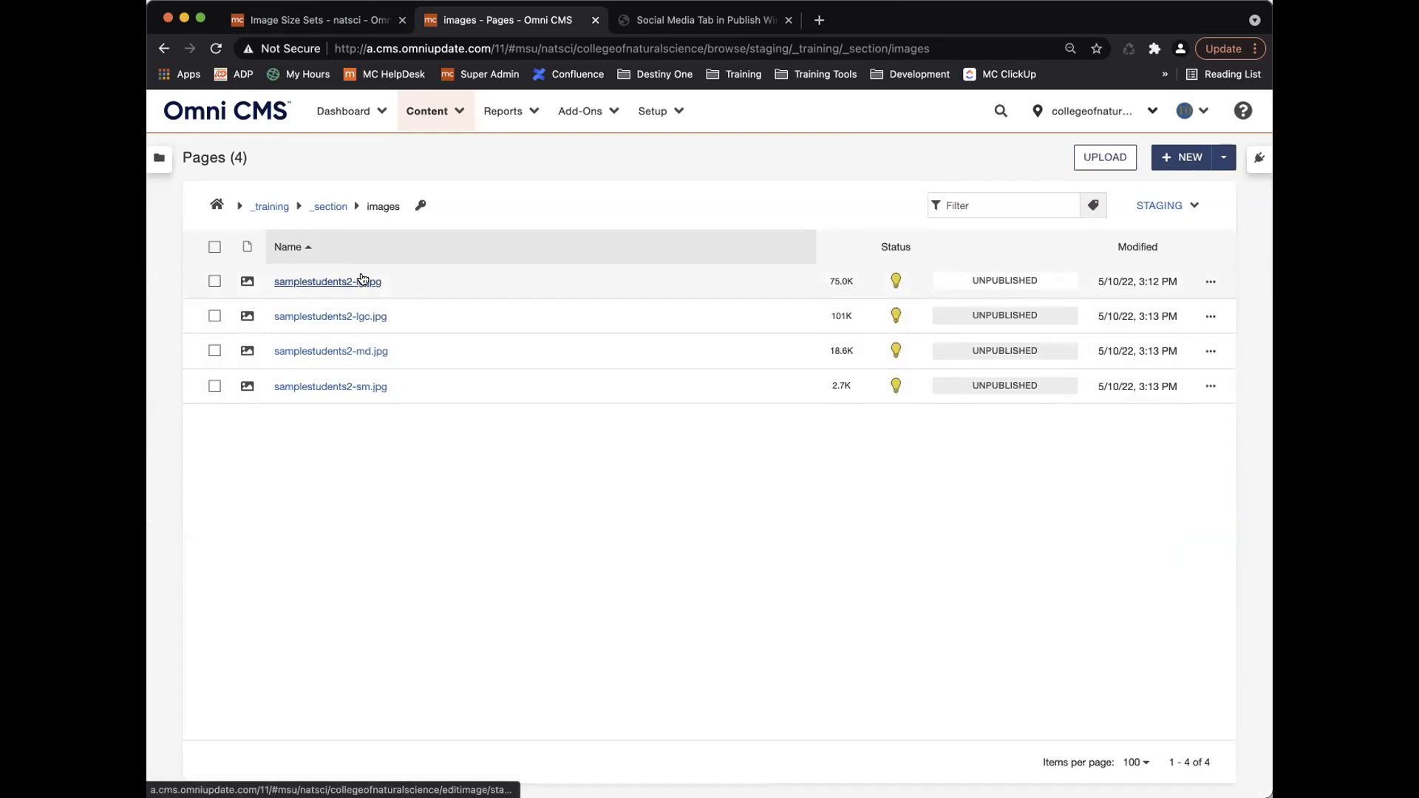
left_click(345, 24)
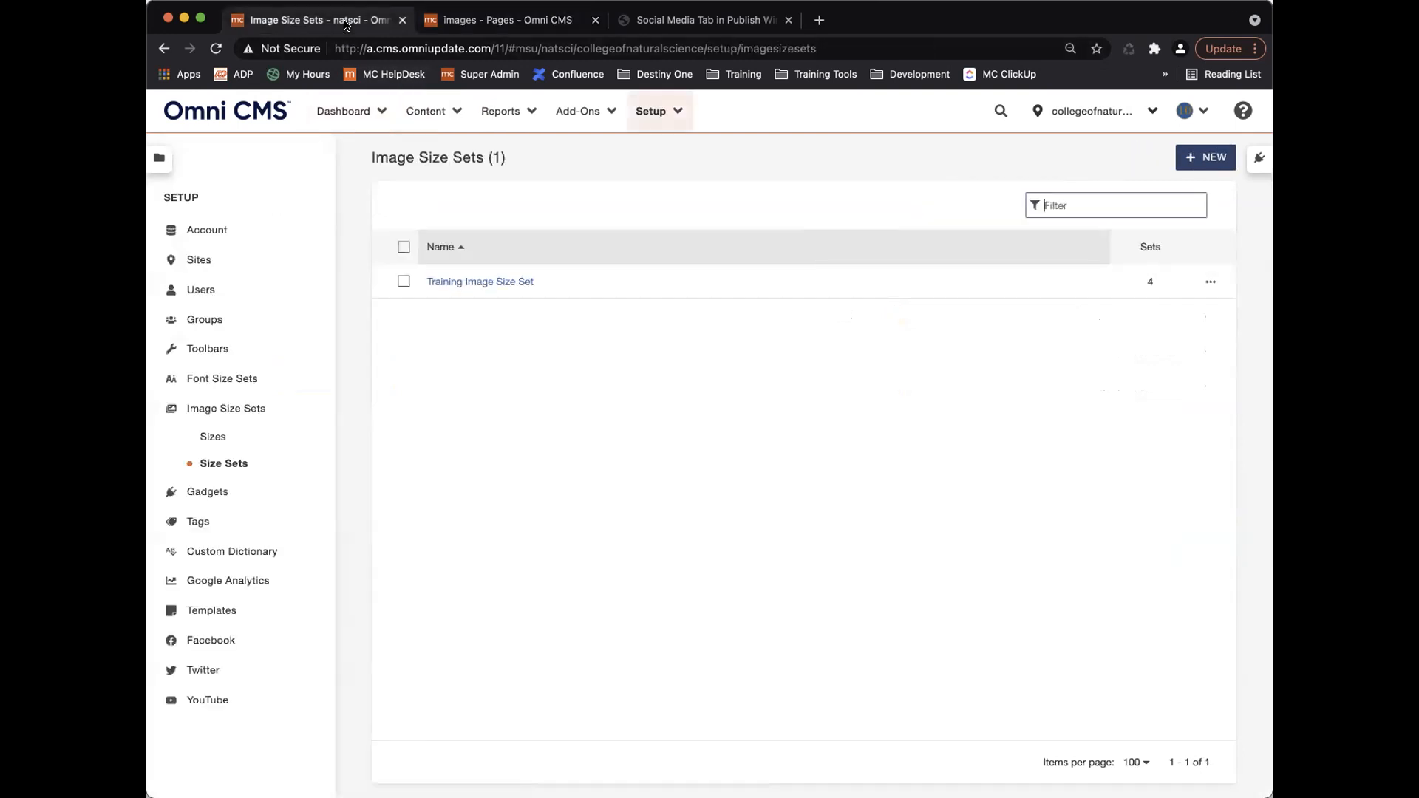
left_click(475, 284)
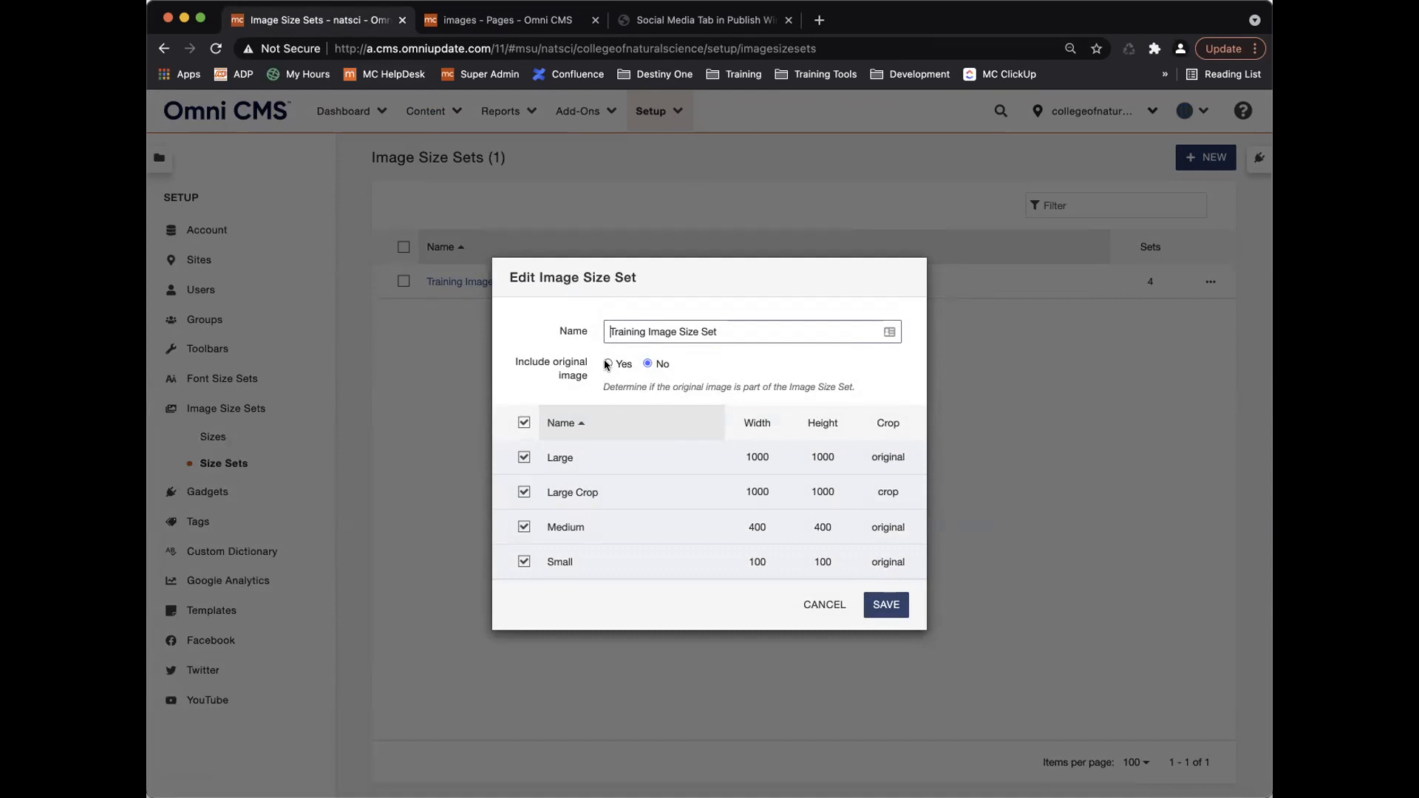
left_click(826, 607)
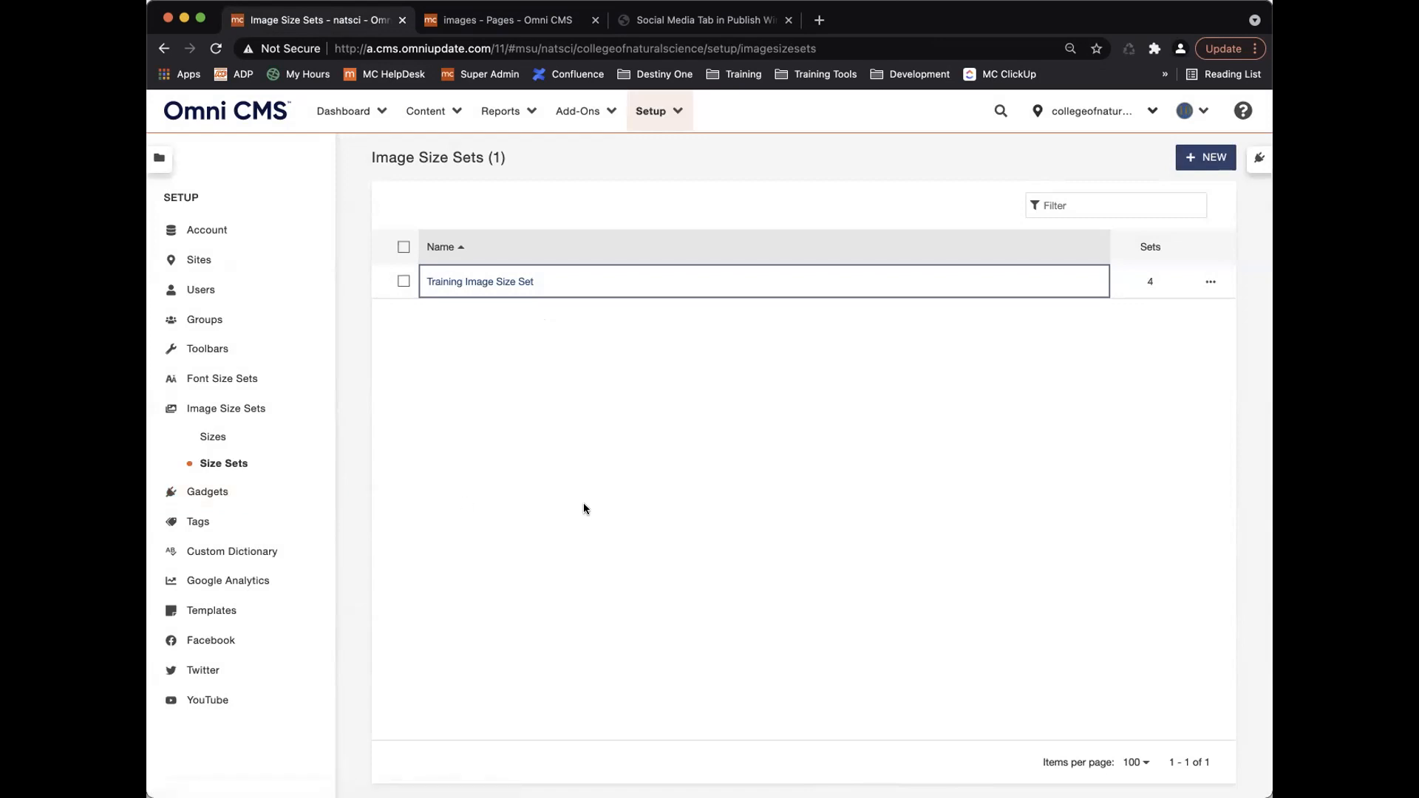
left_click(515, 22)
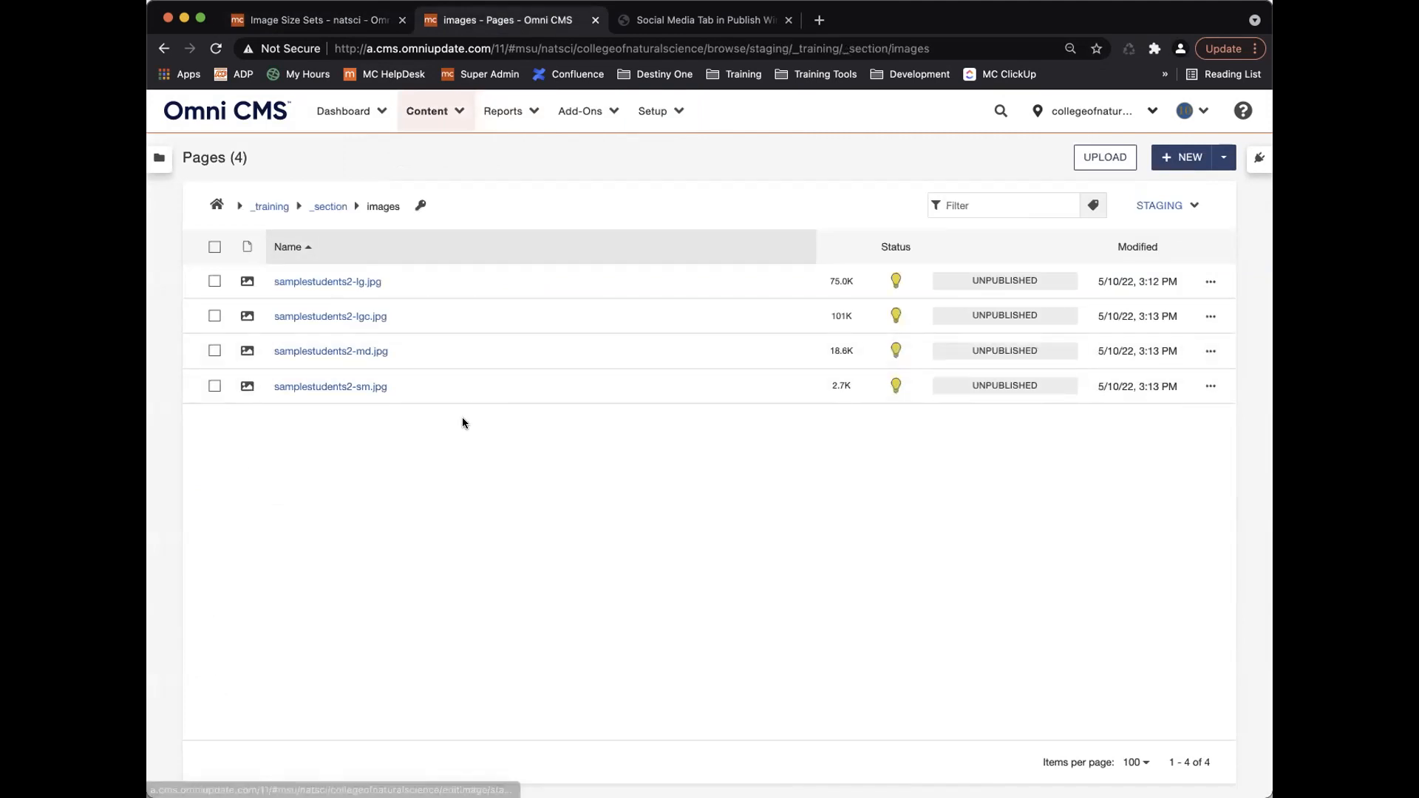
Open samplestudents2-lgc.jpg in the editor and zoom out to see the whole photo.
left_click(321, 316)
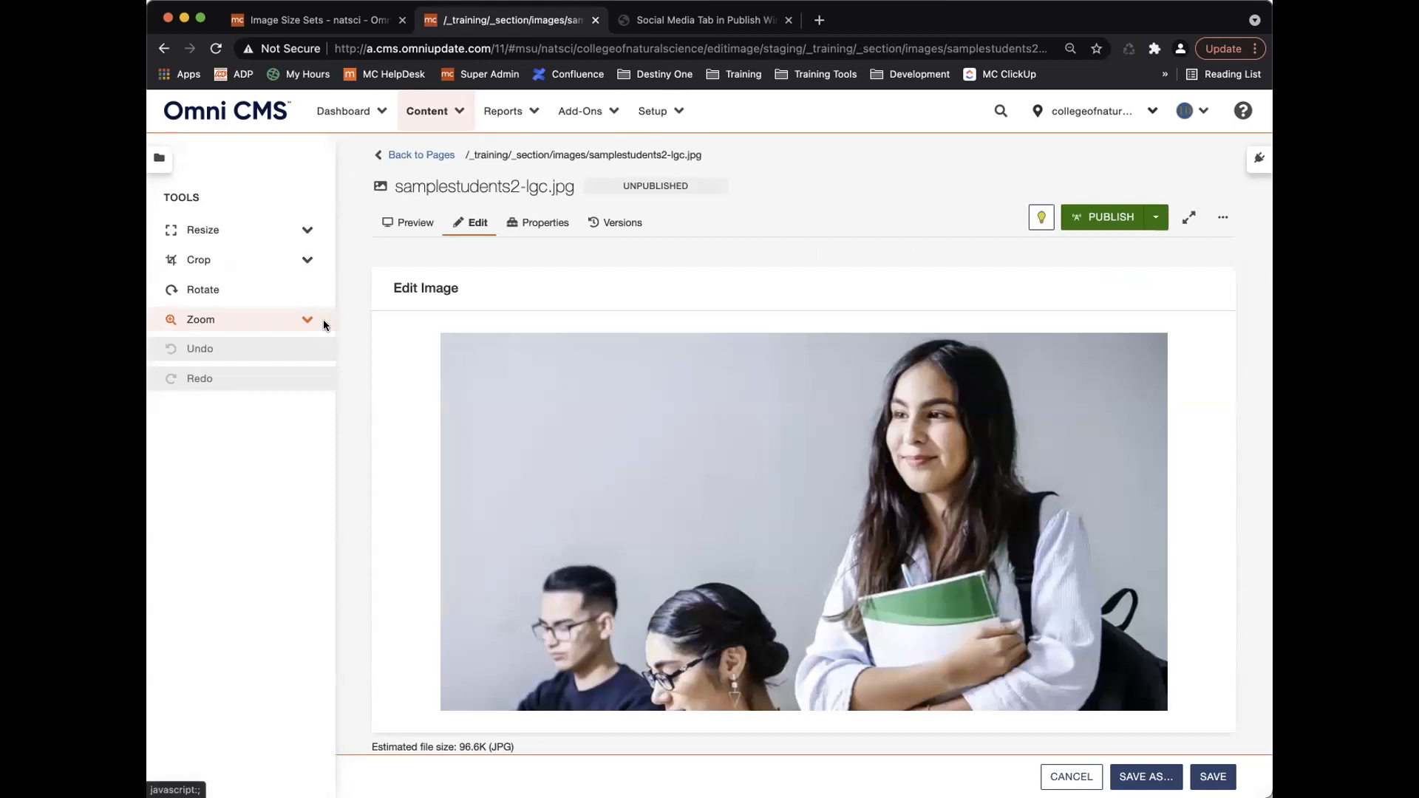
scroll(427, 382, "down", 5)
scroll(427, 381, "up", 5)
scroll(427, 382, "down", 1)
scroll(427, 381, "up", 1)
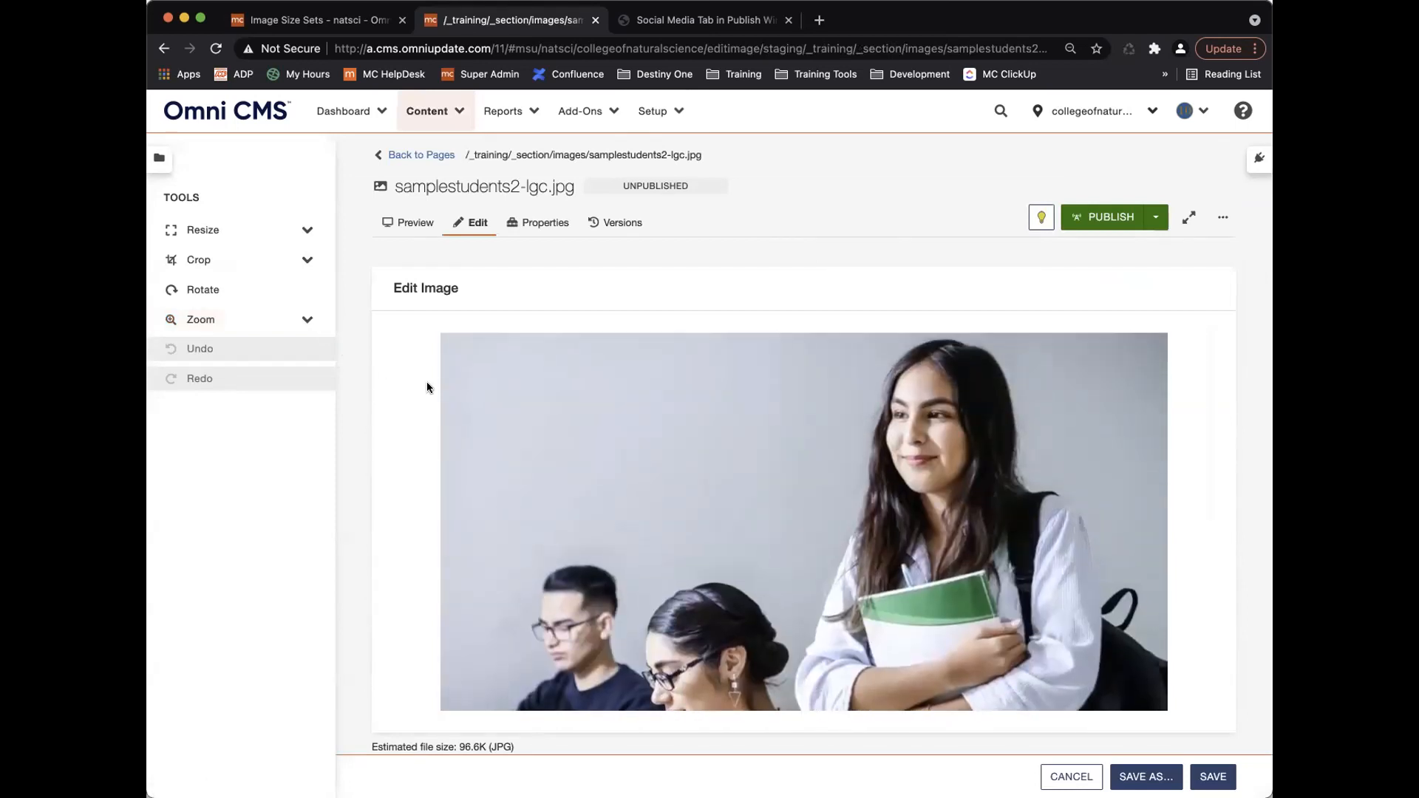
scroll(427, 381, "down", 5)
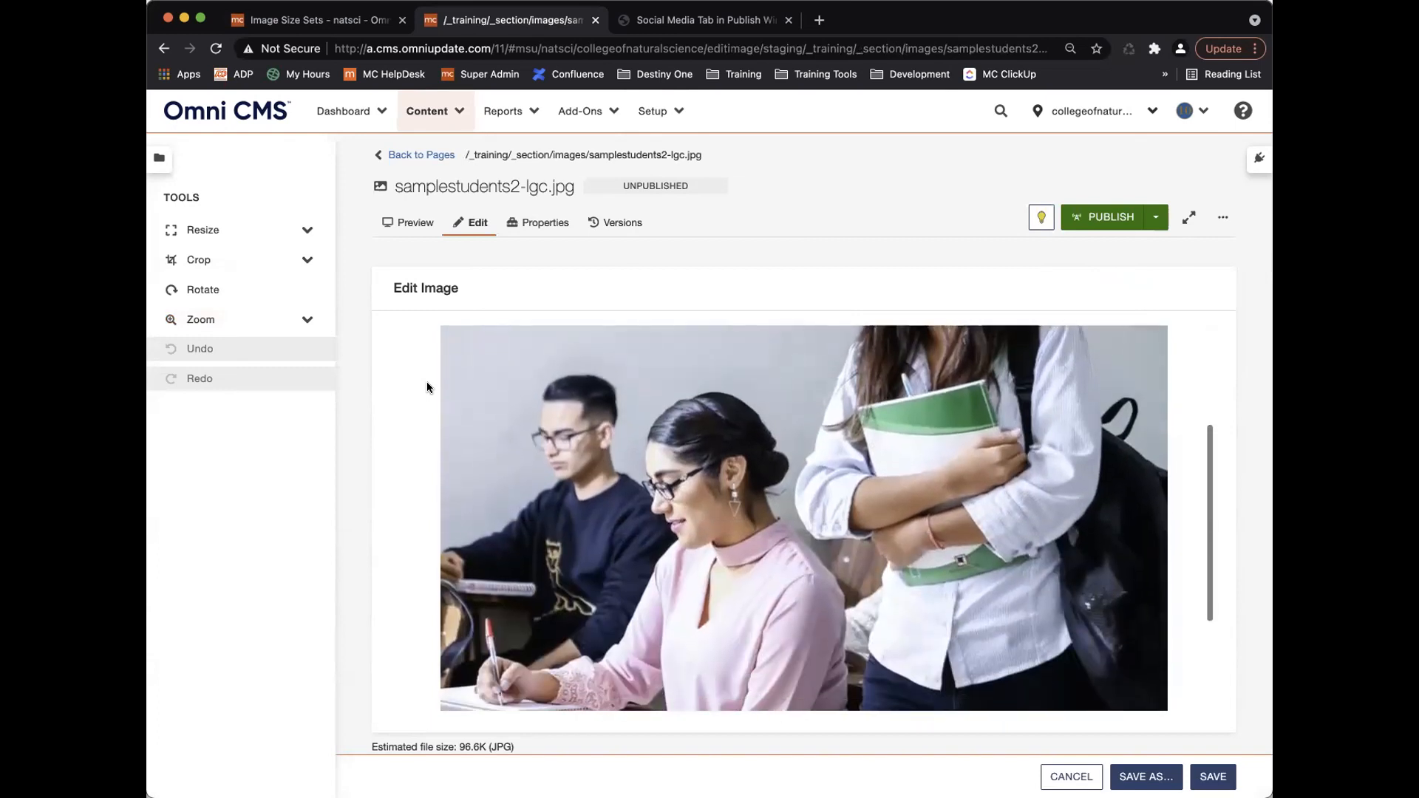
left_click(303, 318)
left_click(184, 354)
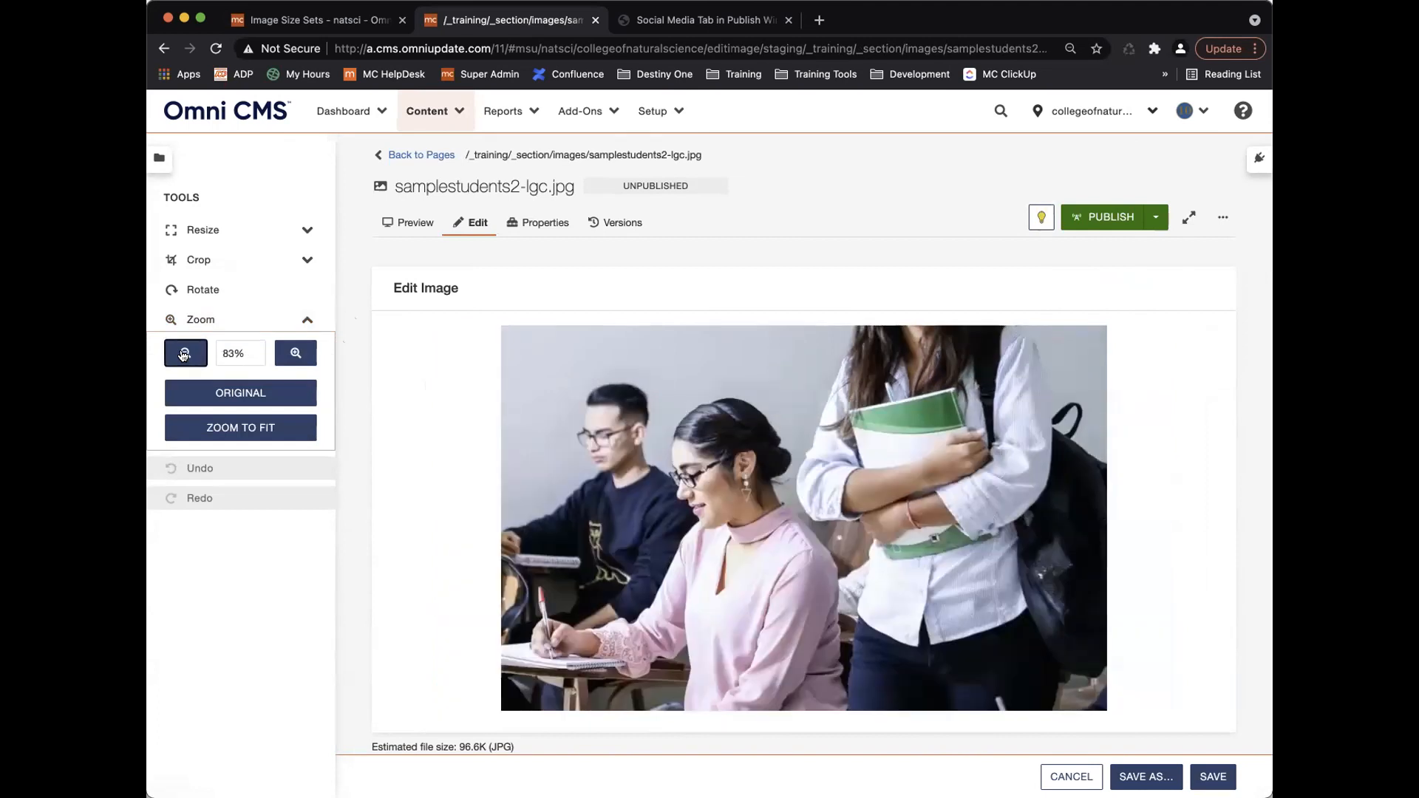
left_click(184, 354)
left_click(184, 354)
scroll(538, 412, "up", 5)
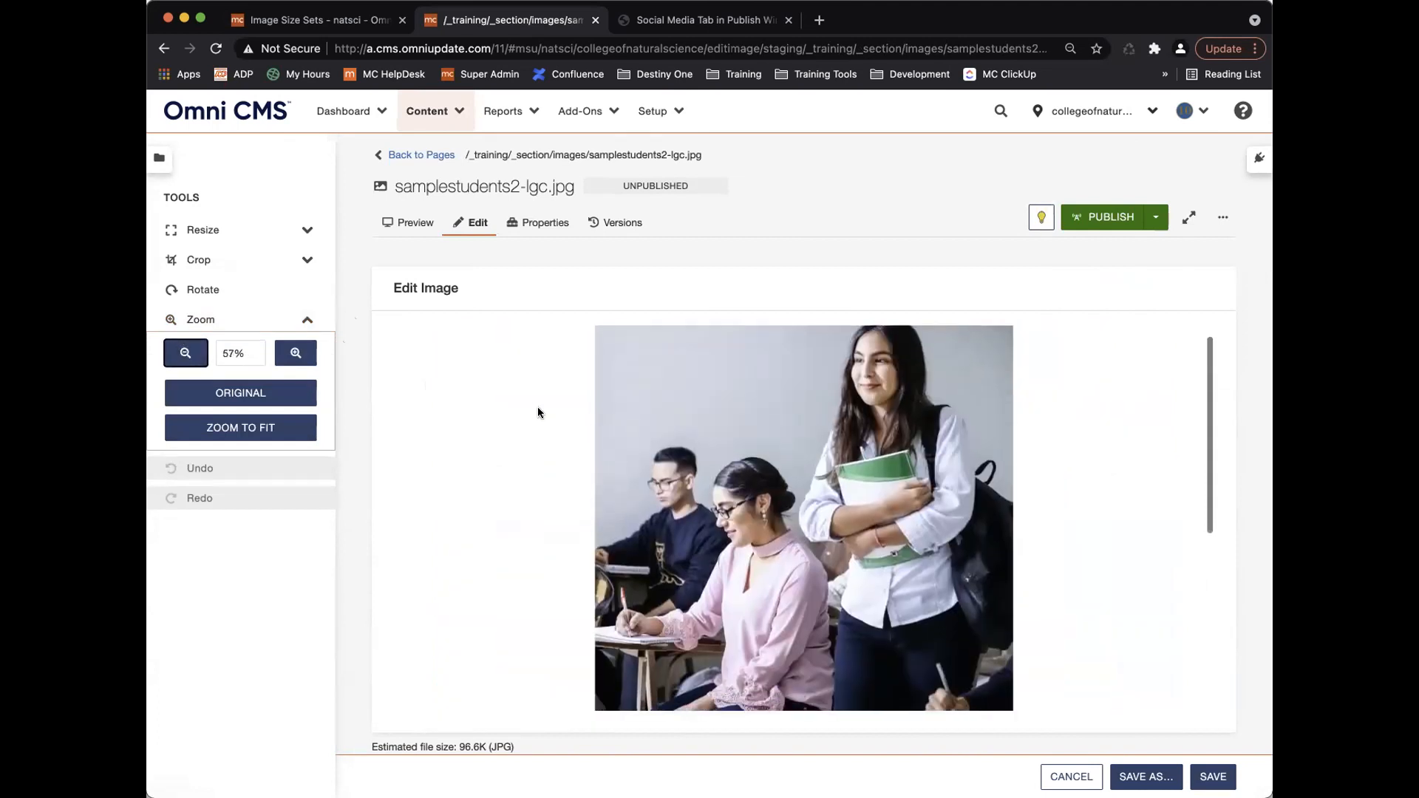
Crop the photo's left side to 740 × 1000 and save it.
left_click(275, 260)
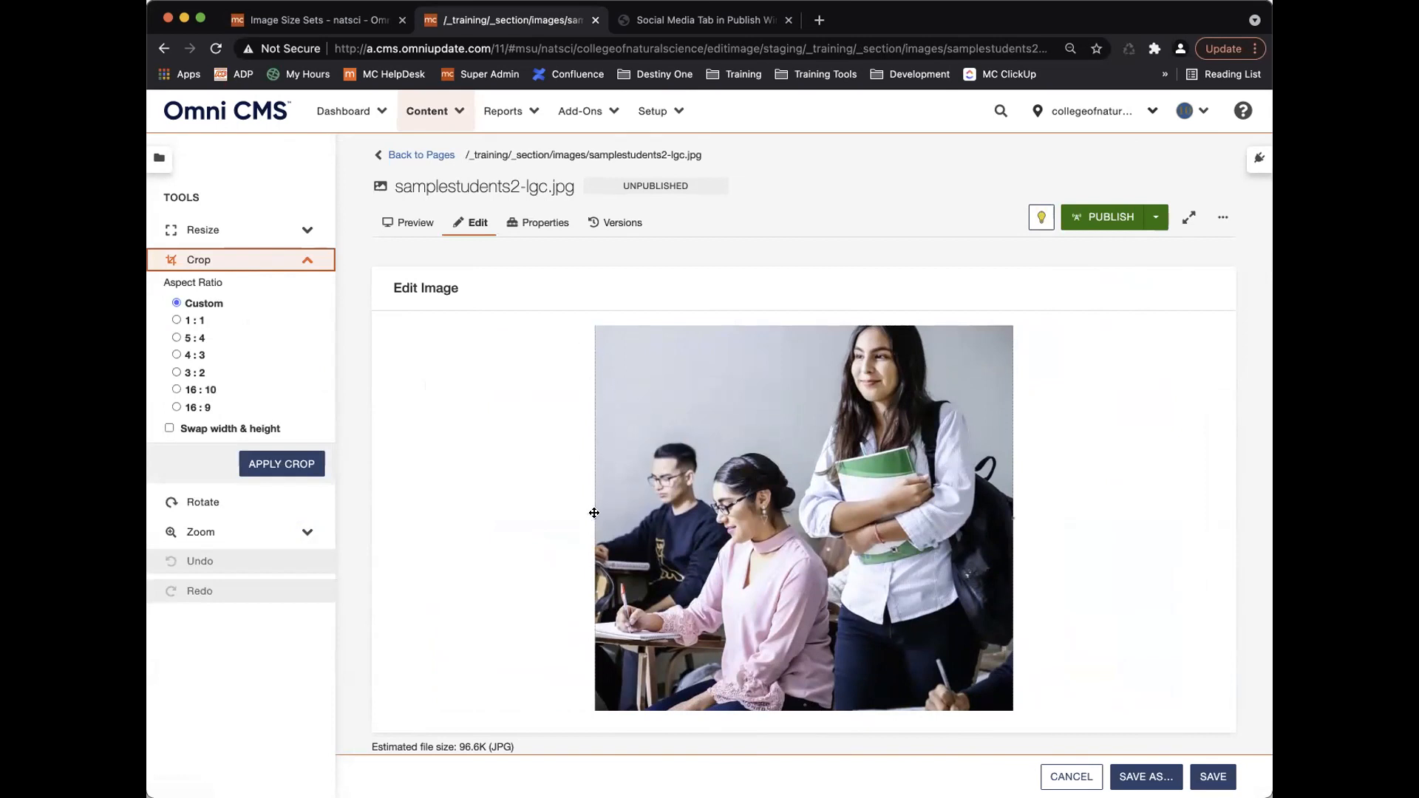
left_click_drag(594, 513, 660, 512)
scroll(685, 525, "down", 3)
scroll(687, 524, "up", 3)
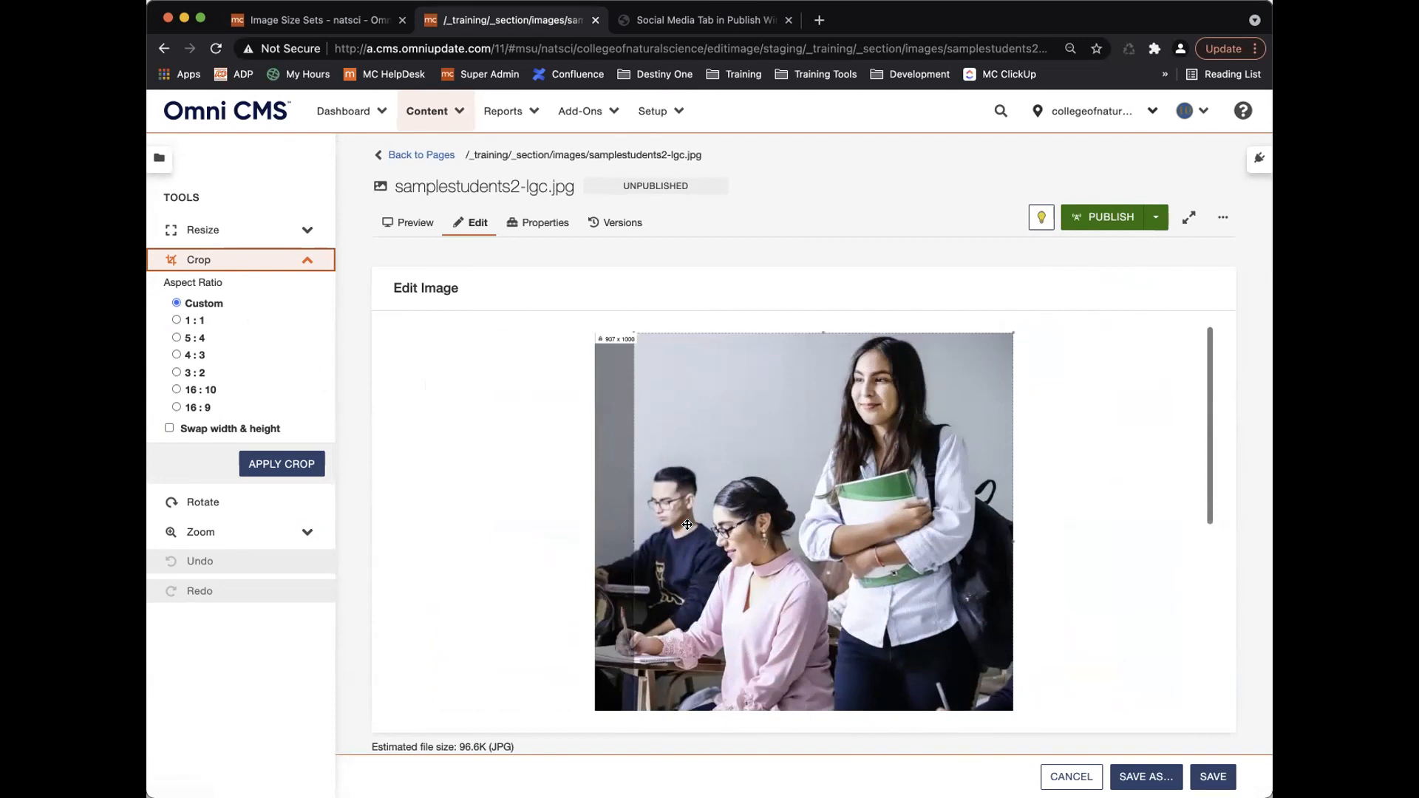
left_click_drag(629, 539, 705, 541)
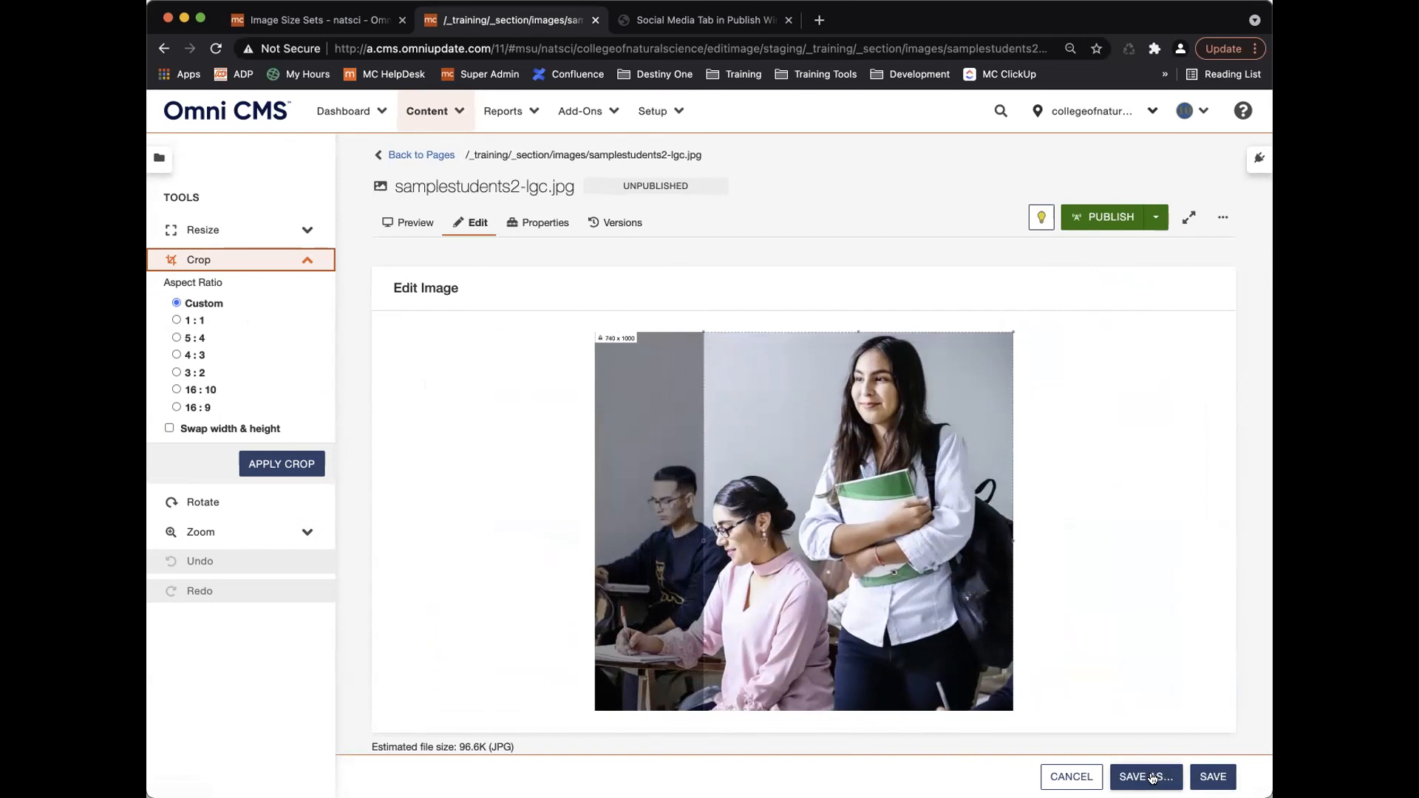
left_click(1212, 776)
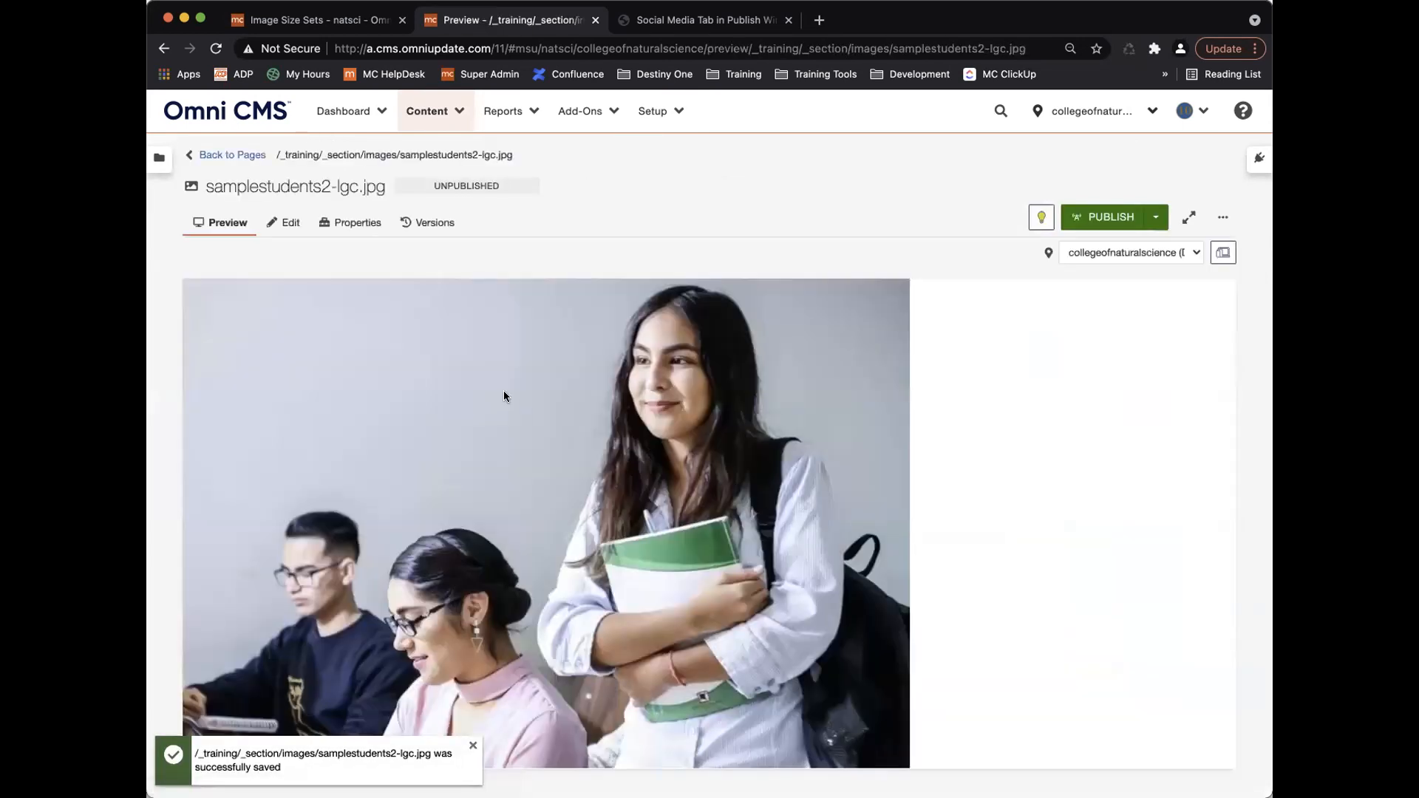
Reopen samplestudents2-lgc.jpg from the images list and zoom out fully.
left_click(227, 155)
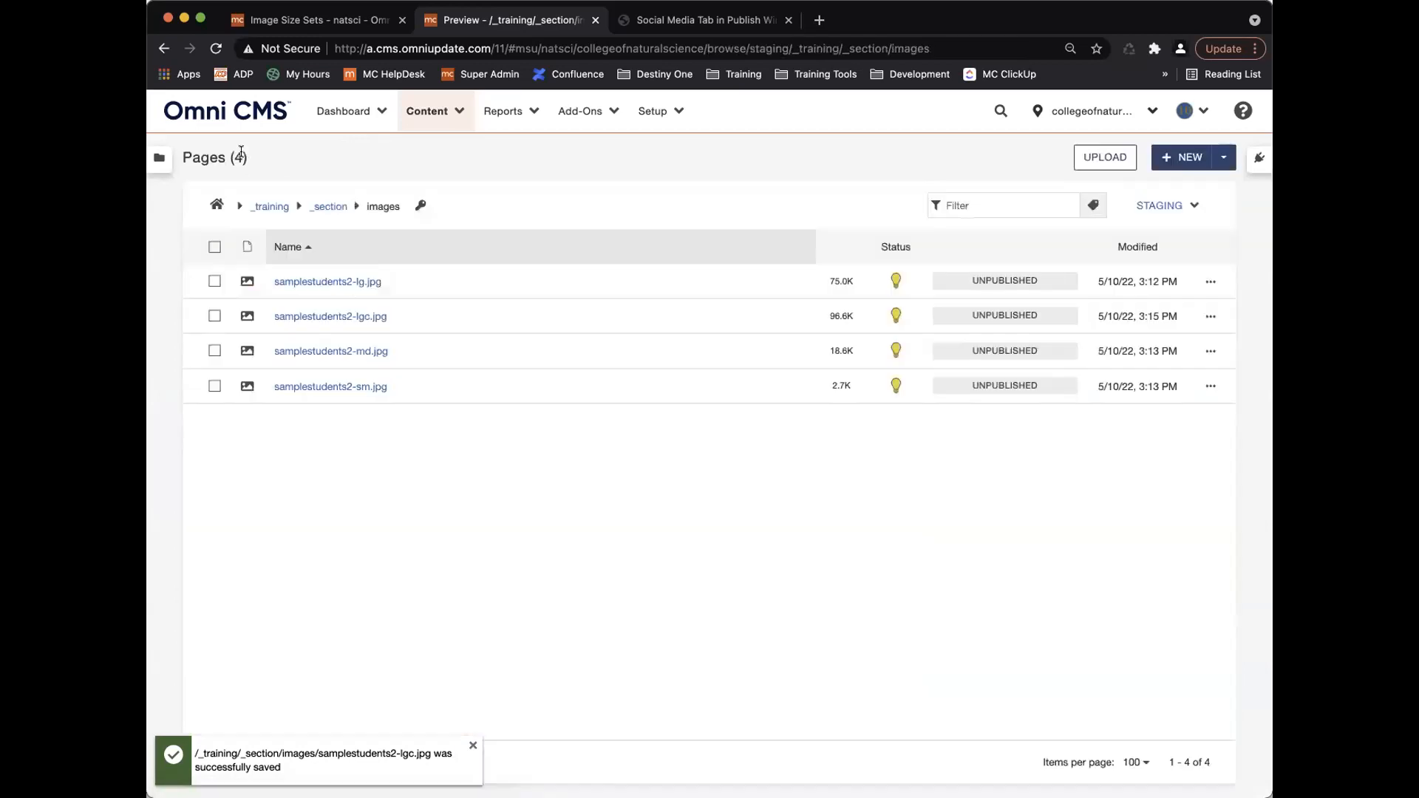
left_click(342, 316)
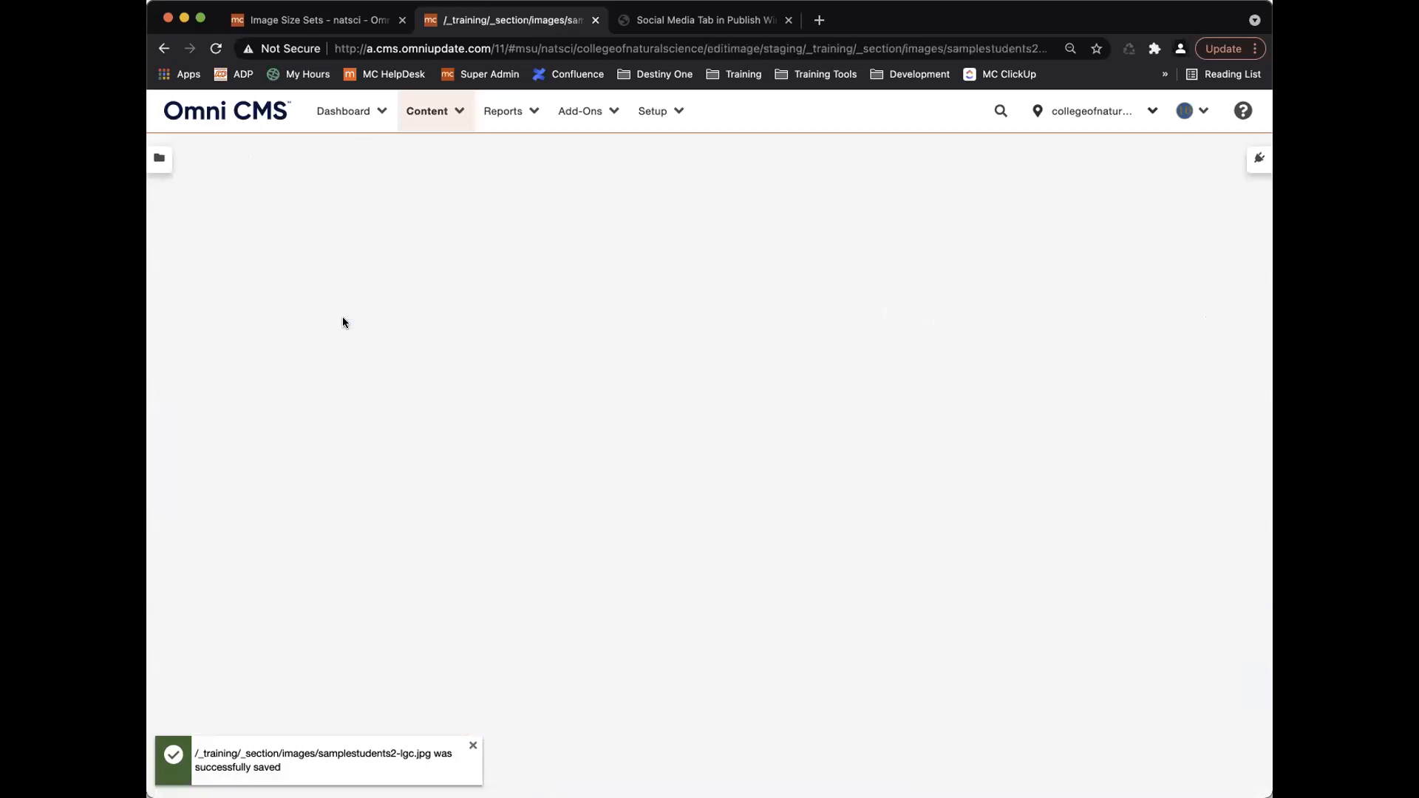
left_click(249, 320)
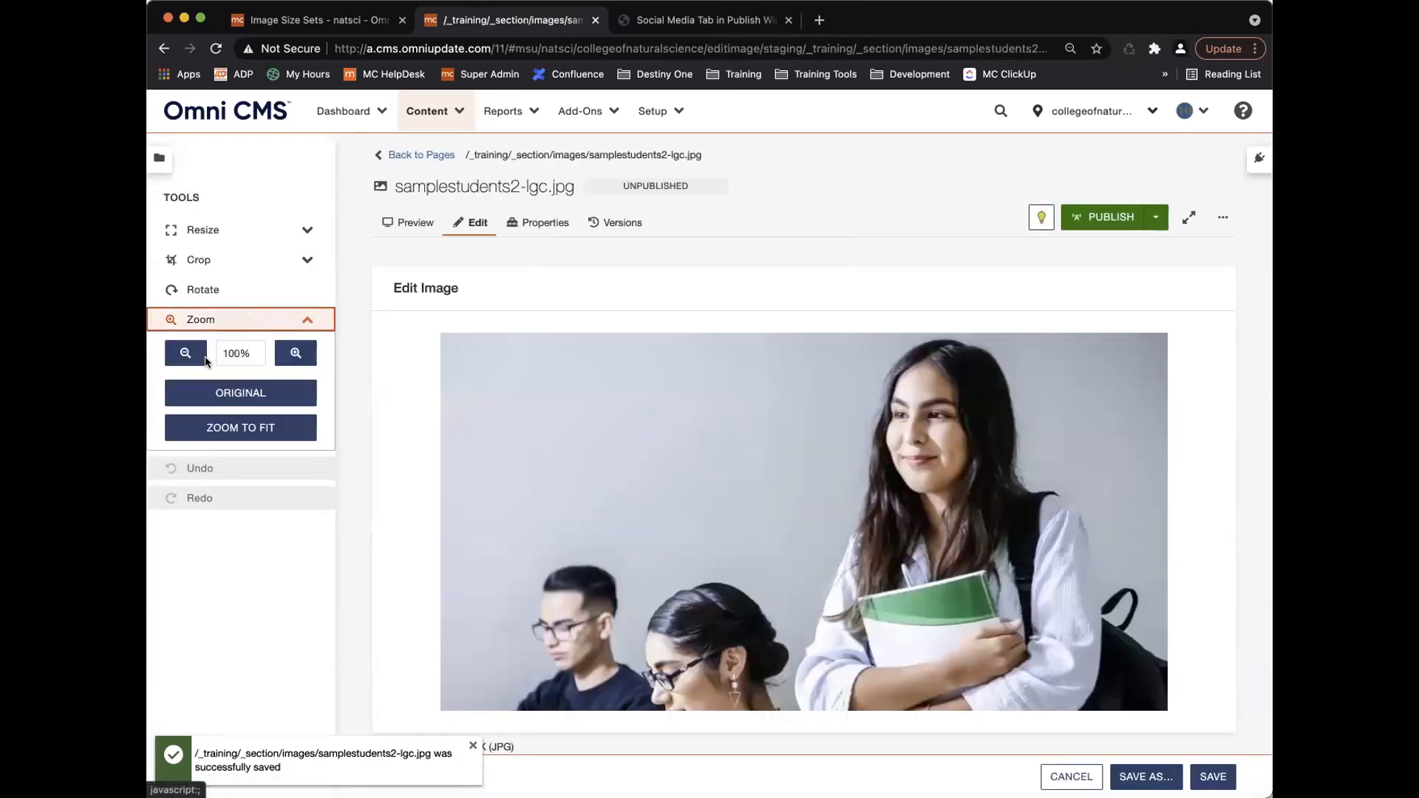
left_click(185, 353)
left_click(185, 352)
left_click(185, 352)
Crop the left side to 738 × 1000, save, and return to the images folder list.
left_click(211, 255)
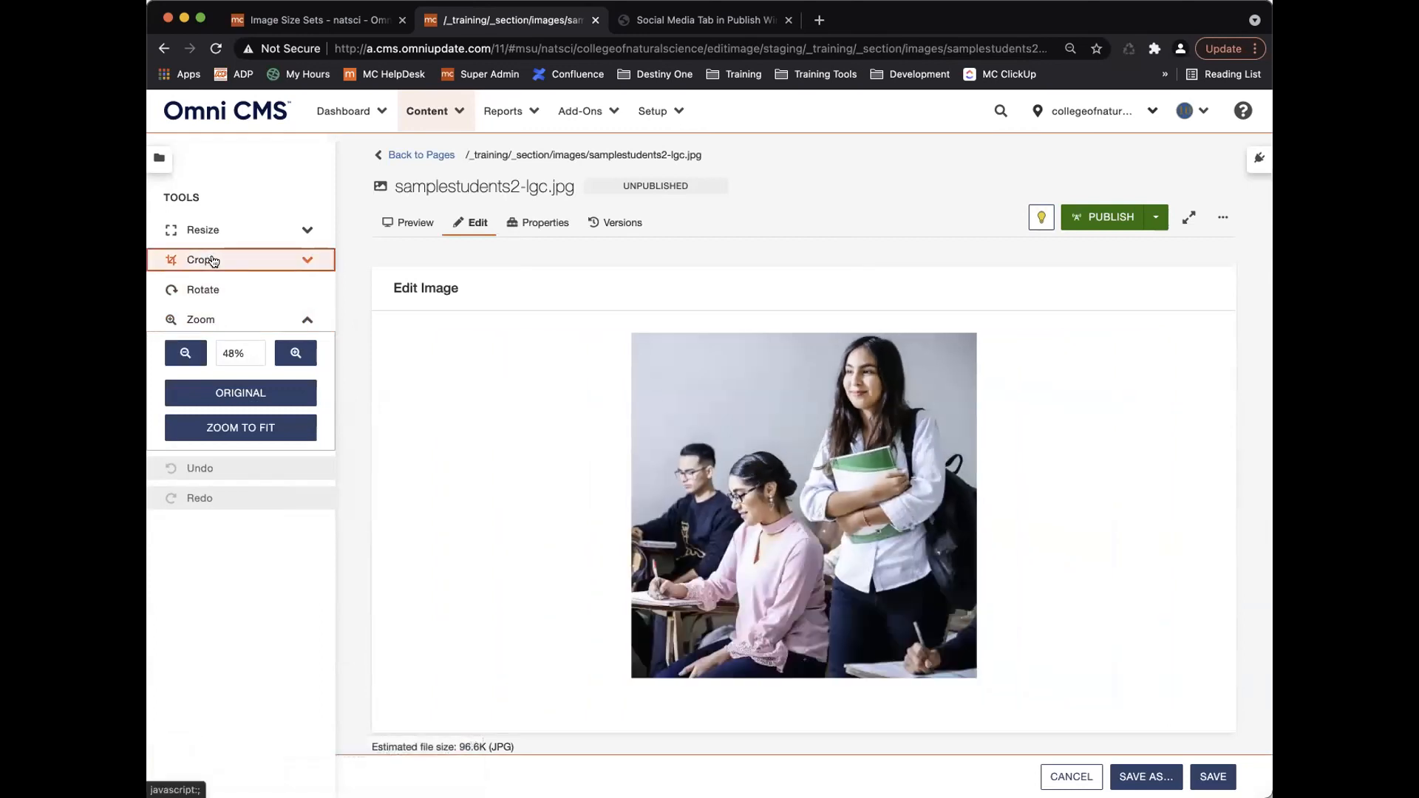
left_click_drag(626, 504, 719, 504)
left_click_drag(813, 511, 825, 511)
left_click(281, 462)
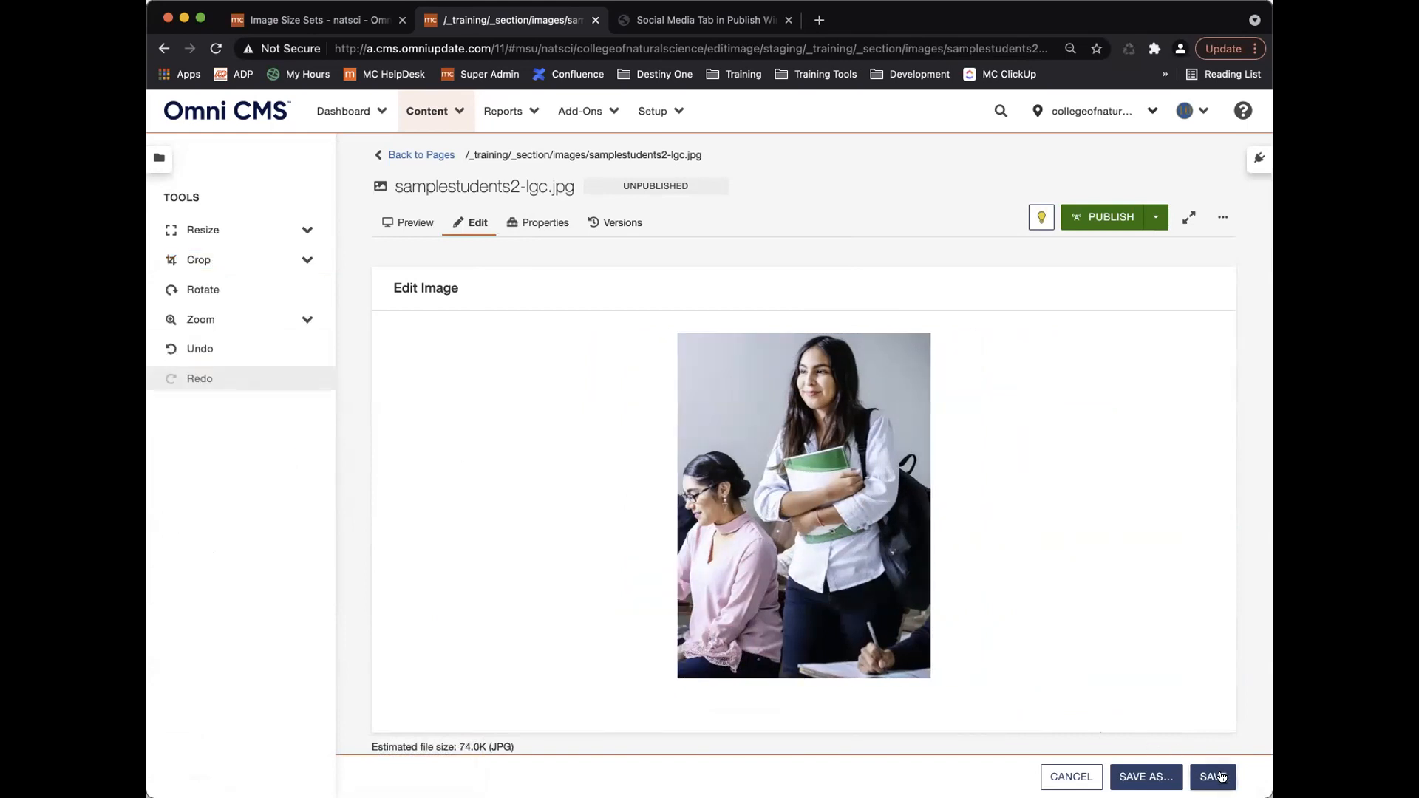
left_click(1215, 776)
scroll(642, 458, "down", 5)
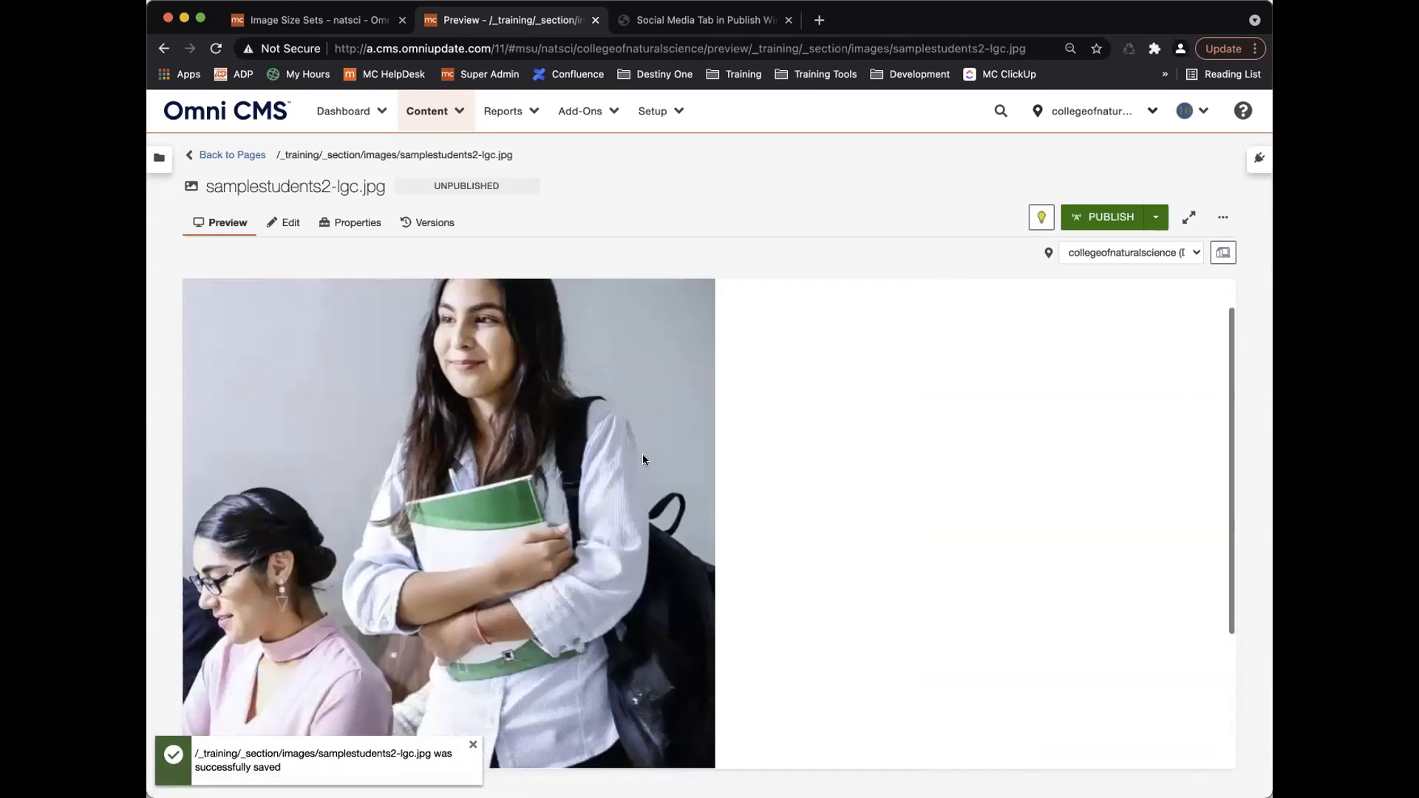
scroll(641, 458, "up", 5)
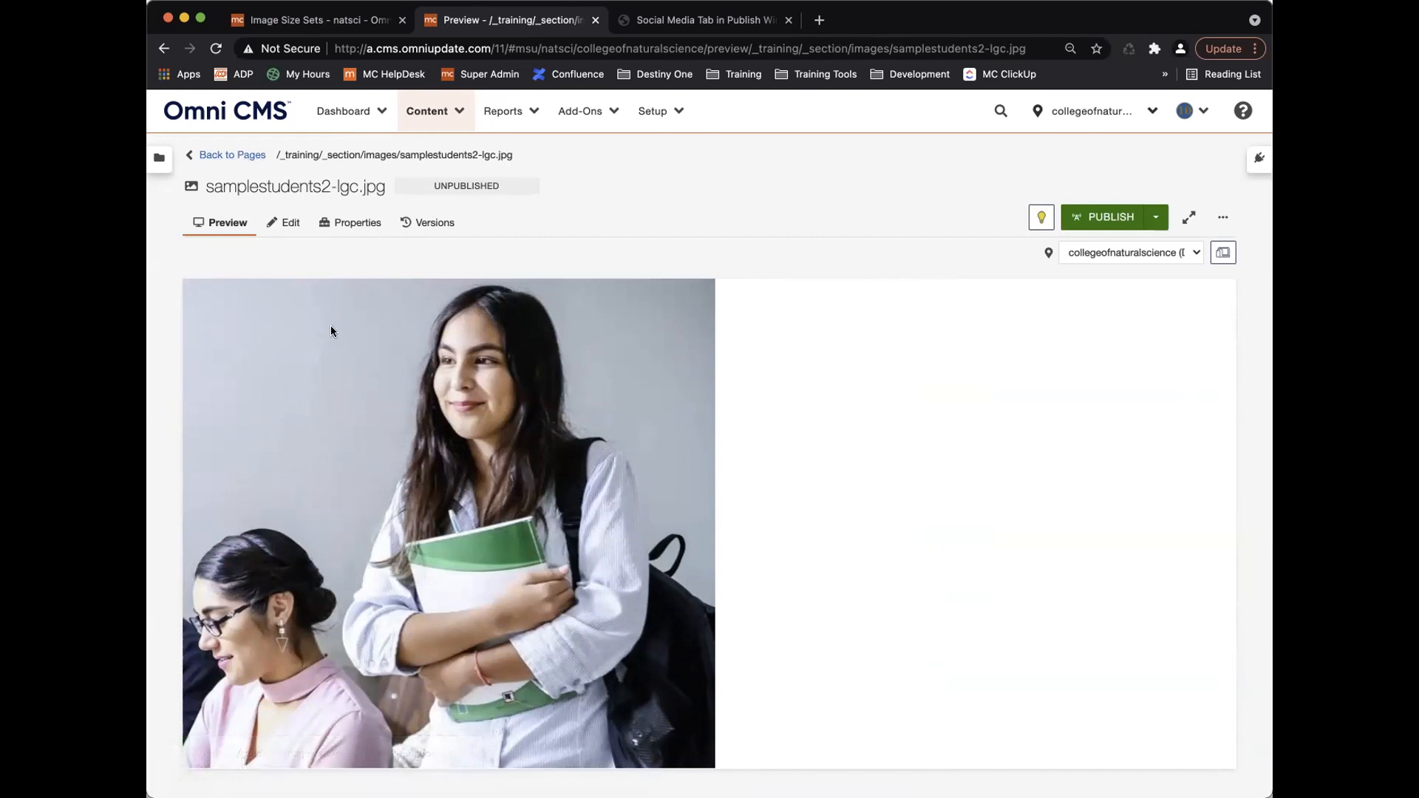
left_click(237, 156)
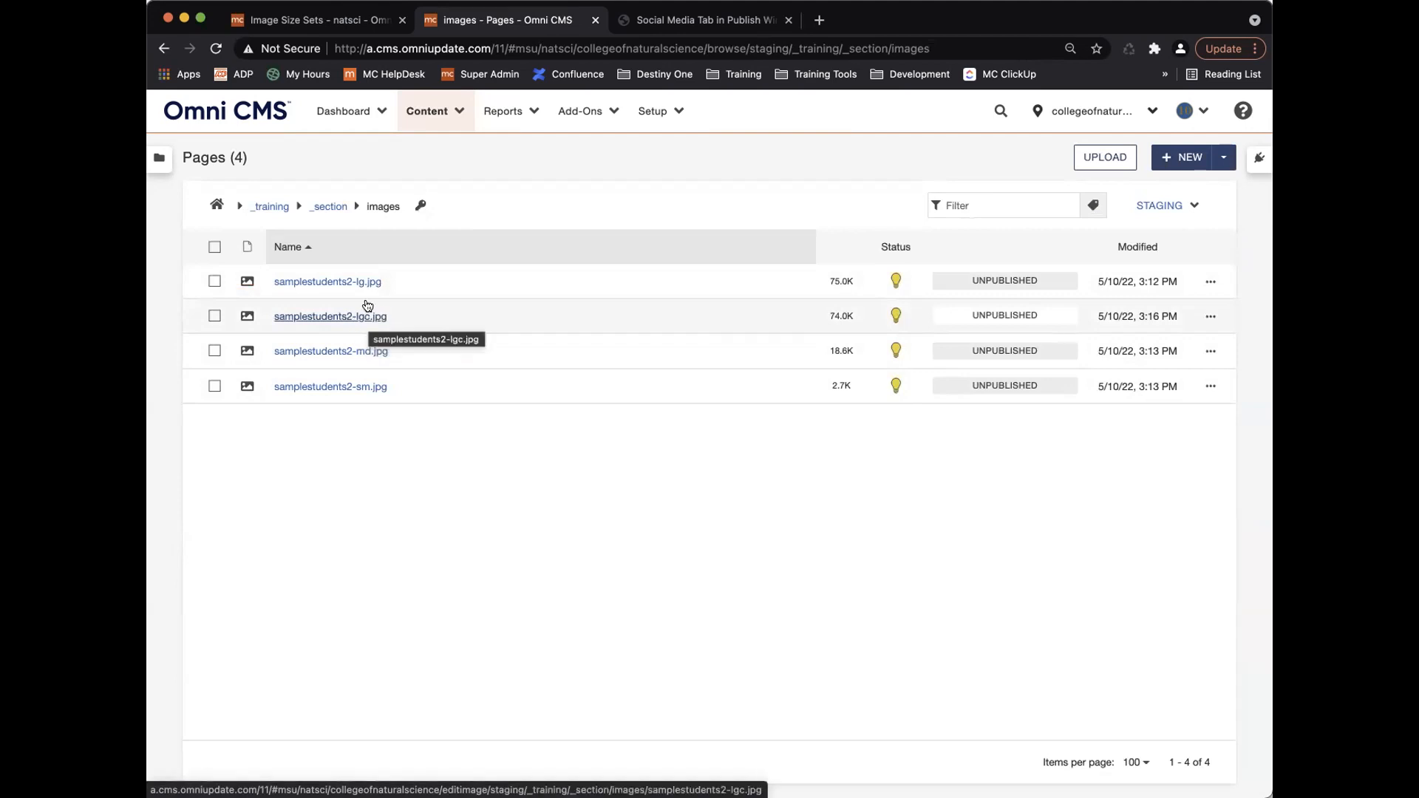
Crop samplestudents2-lg.jpg from the right to 873 × 666, apply the crop and save.
left_click(330, 283)
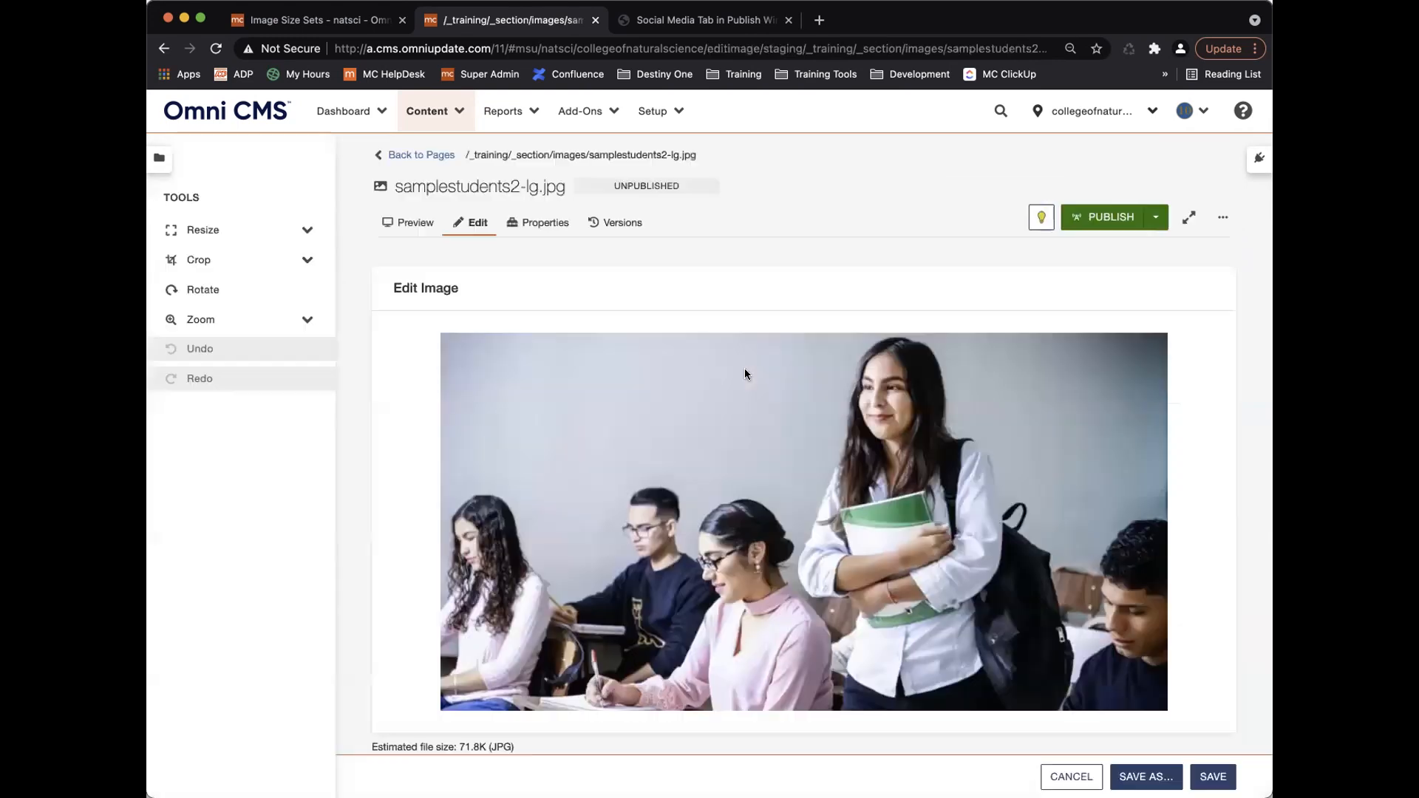
scroll(681, 473, "down", 3)
scroll(682, 473, "up", 3)
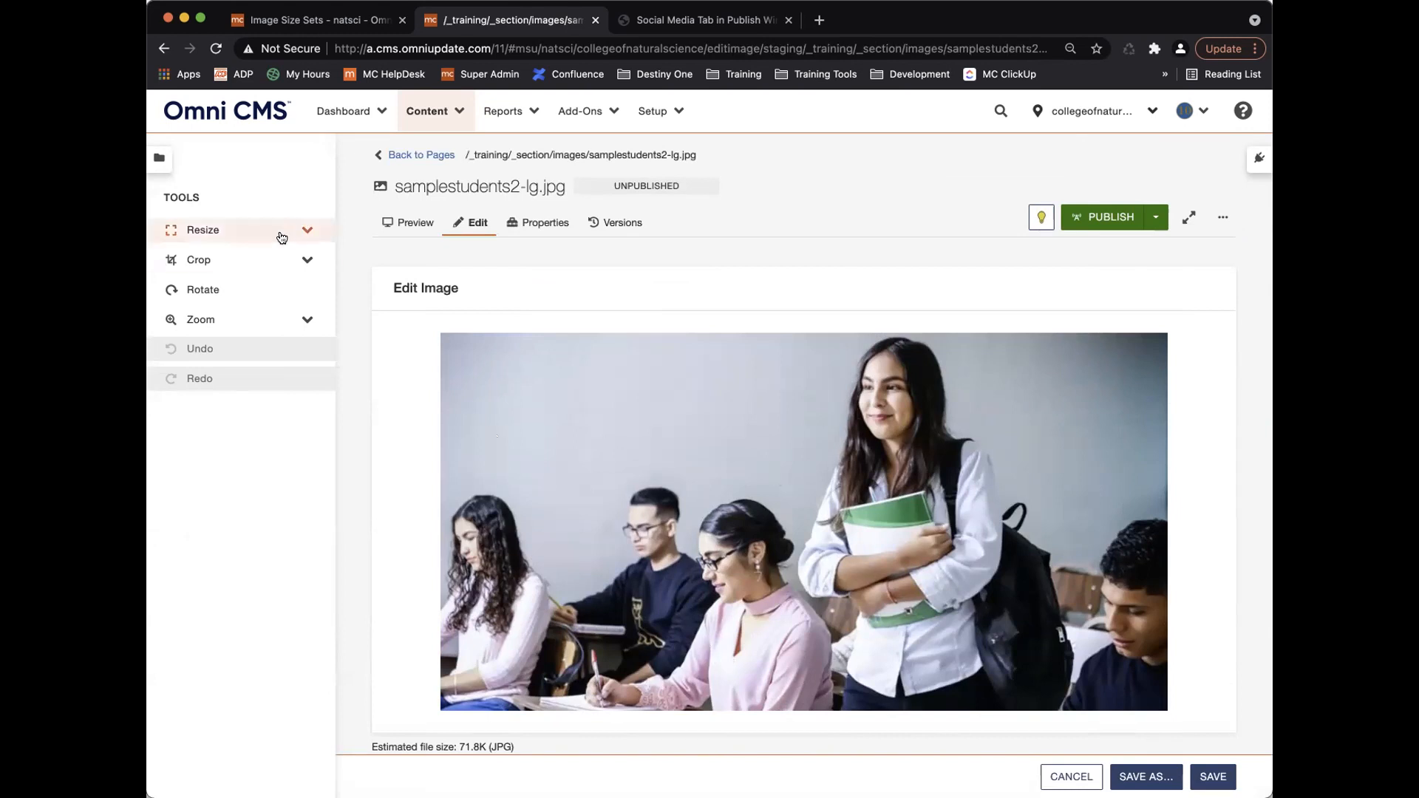
left_click(273, 260)
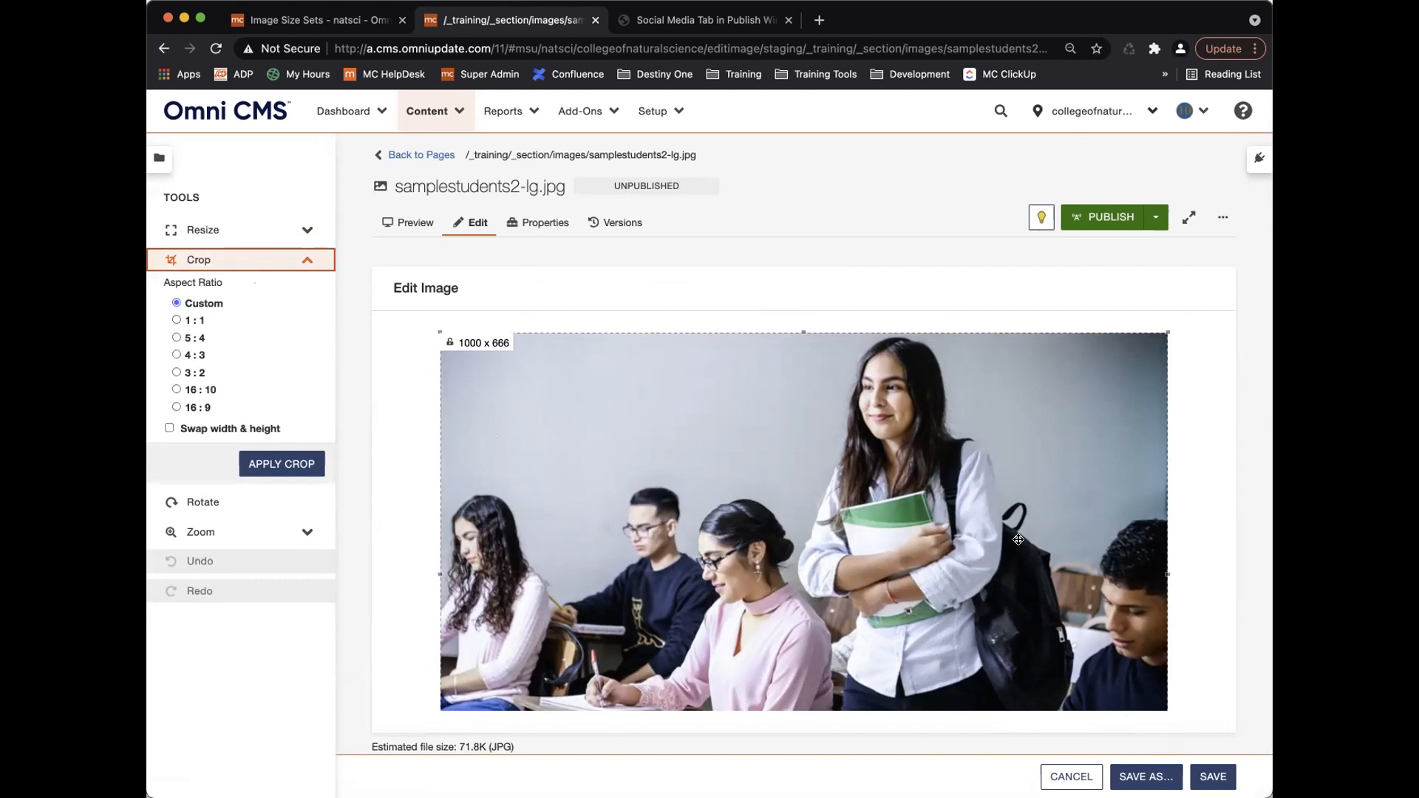
left_click_drag(1167, 574, 1073, 575)
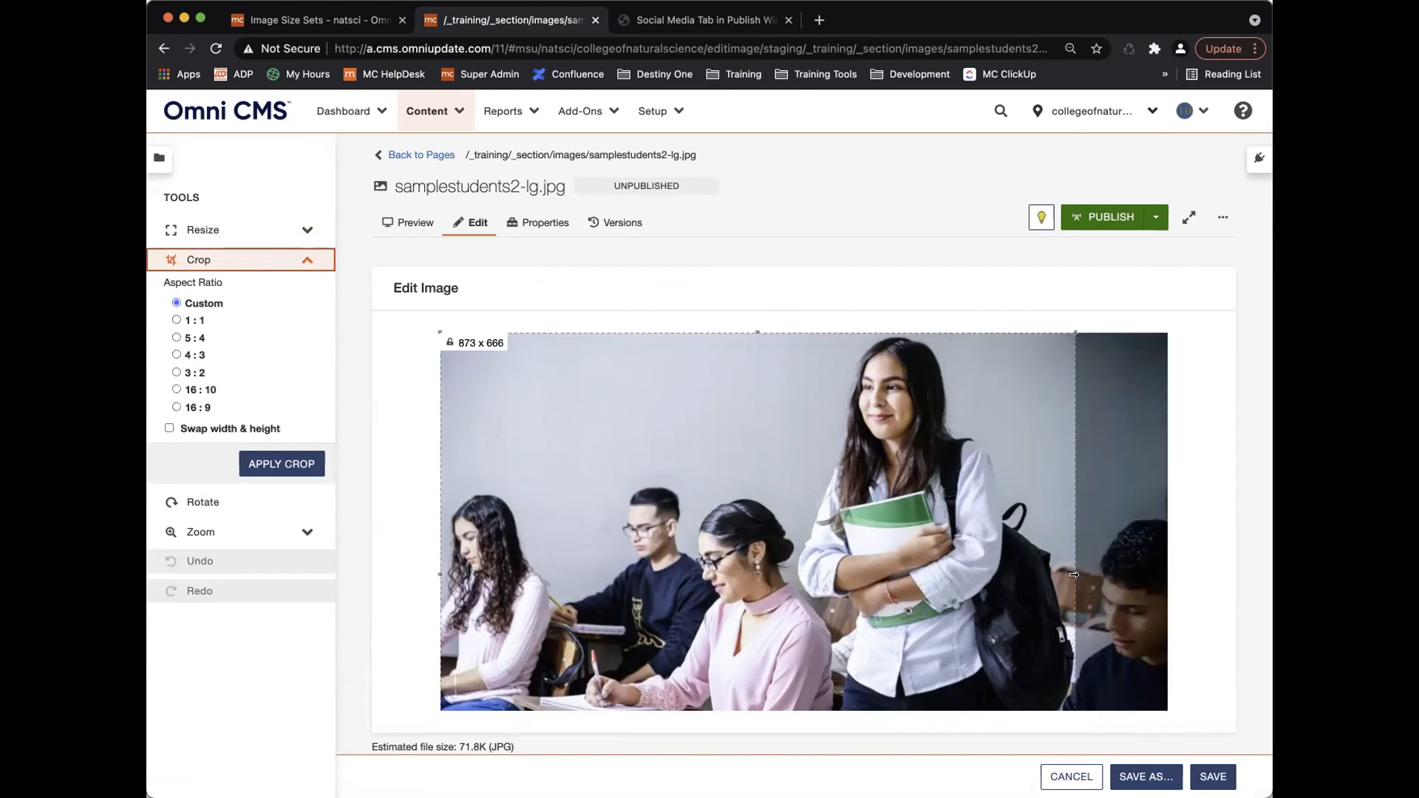
scroll(813, 498, "down", 3)
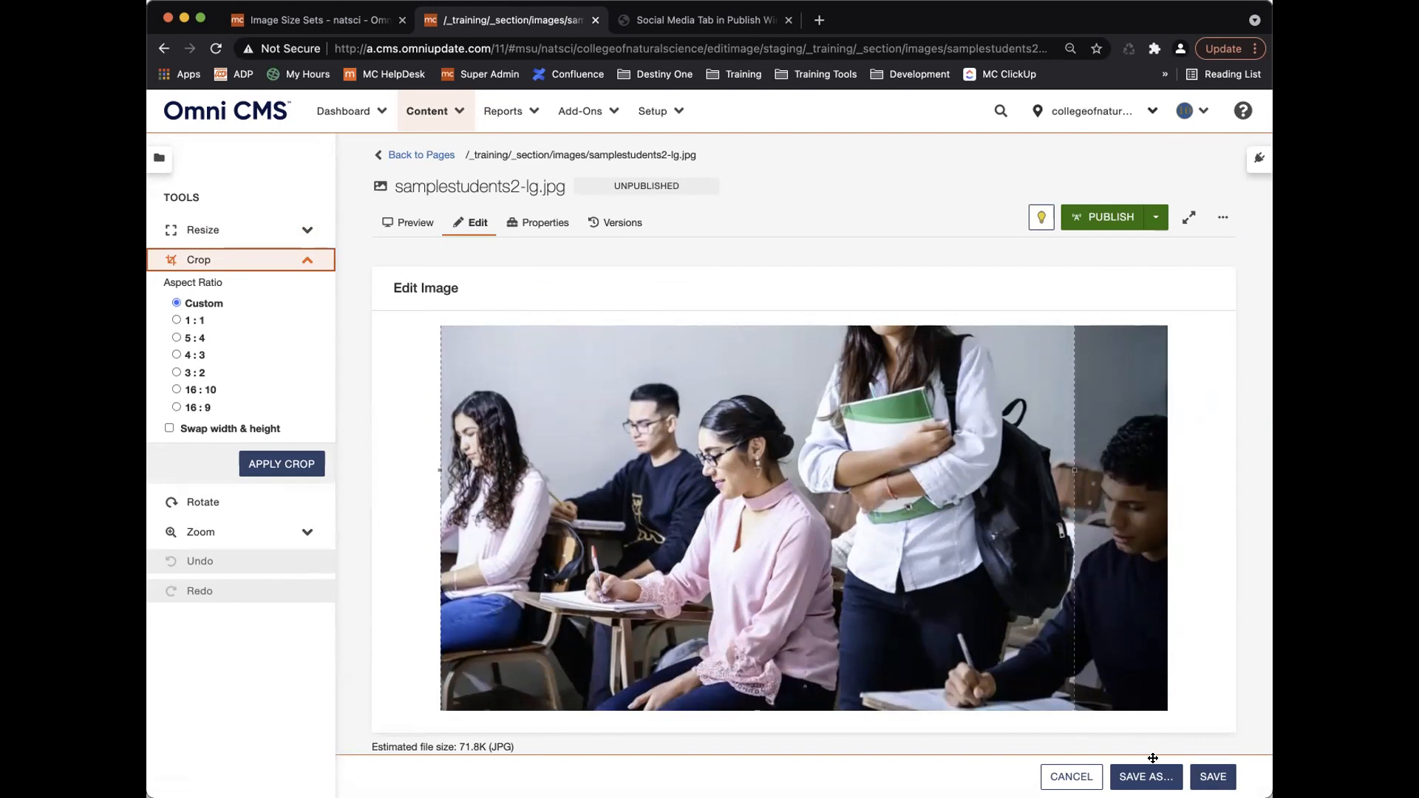
left_click(281, 464)
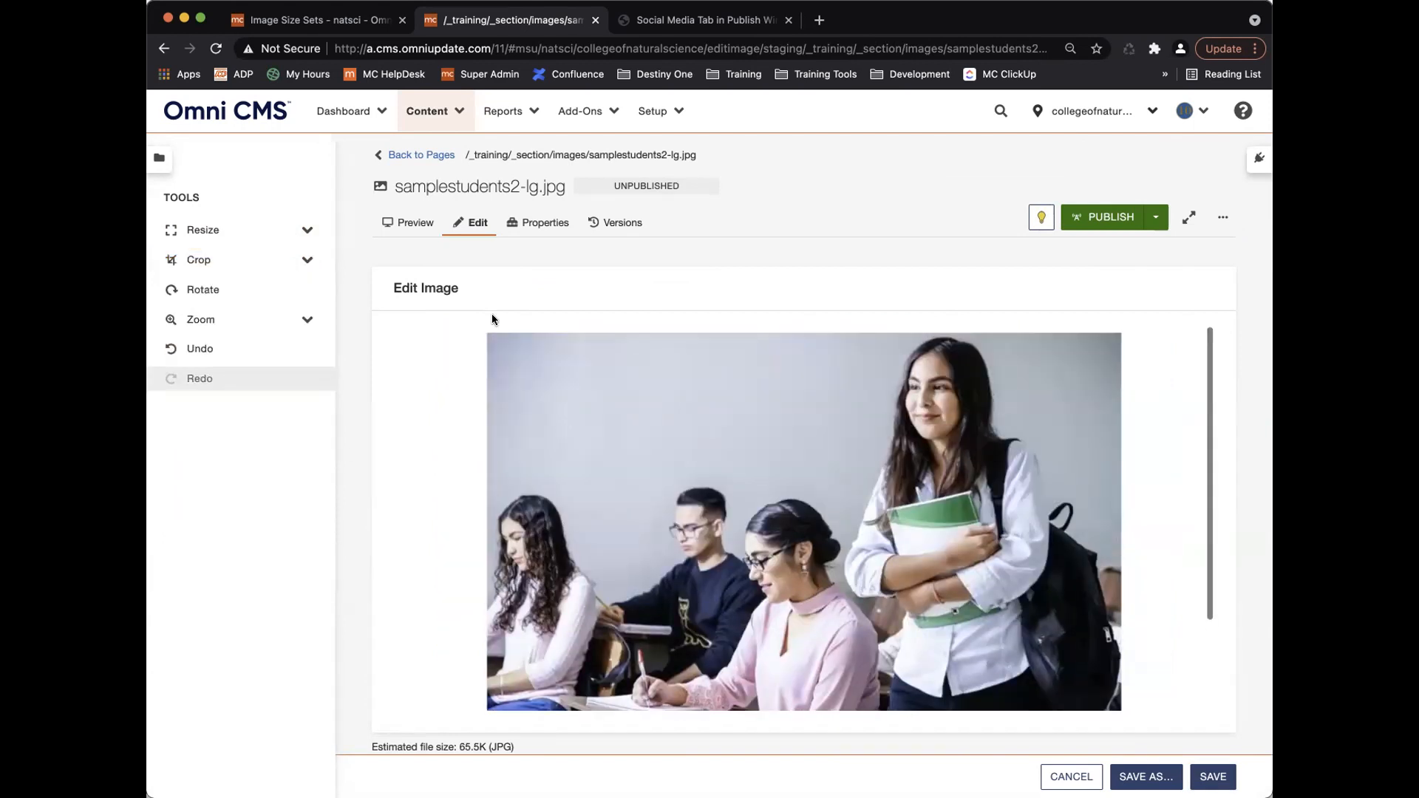
left_click(421, 155)
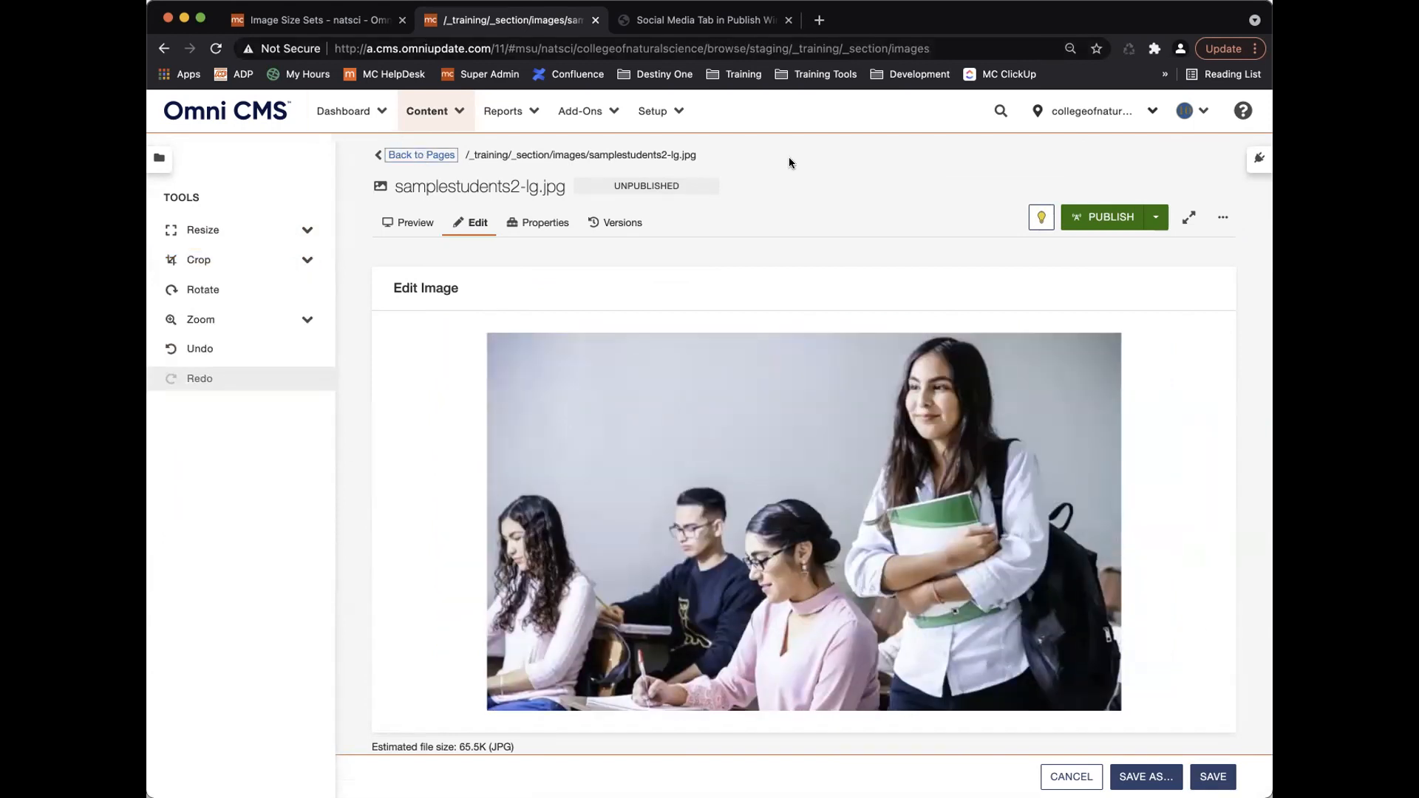
left_click(1213, 776)
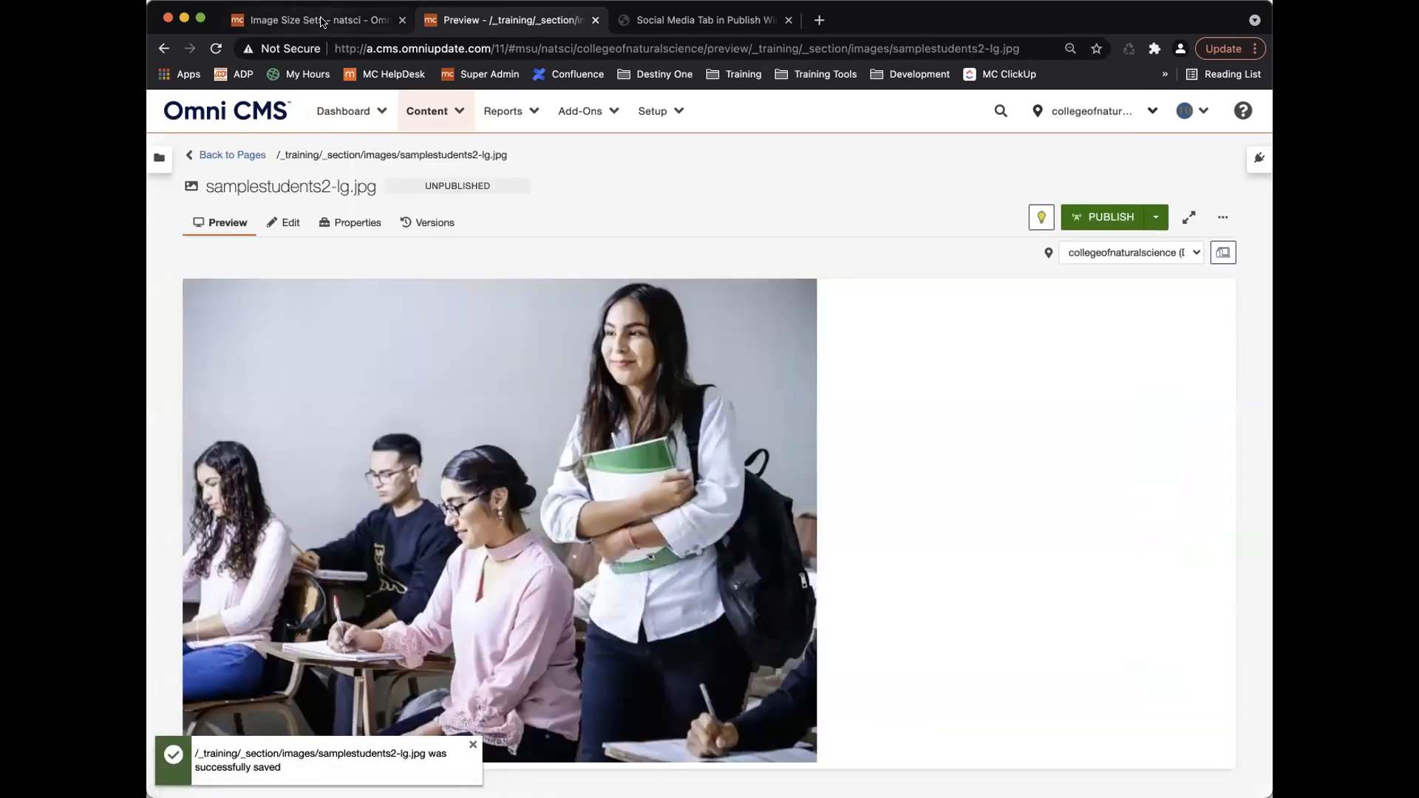
Set the Page Parameters gadget's Display Option to Always on in Setup > Gadgets.
left_click(321, 22)
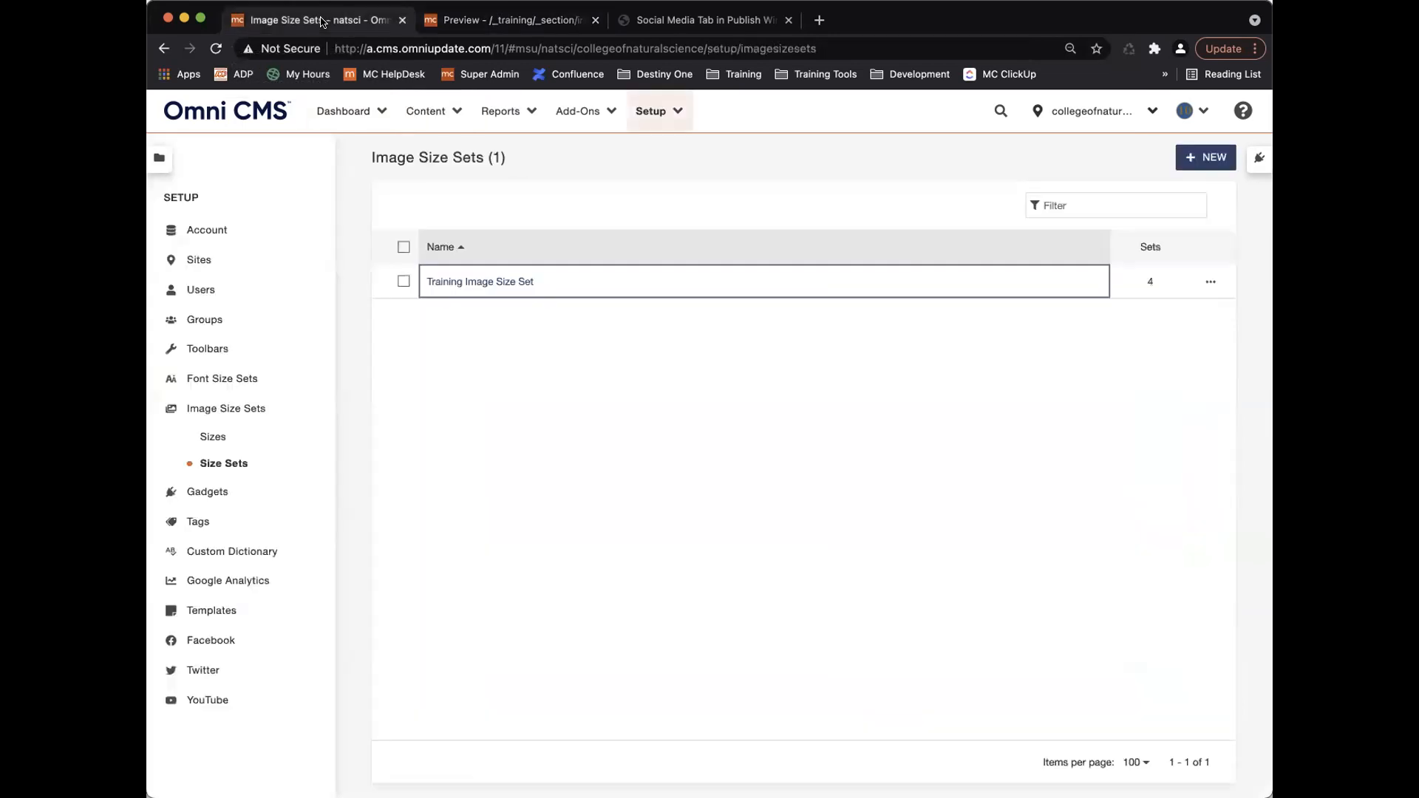
left_click(456, 243)
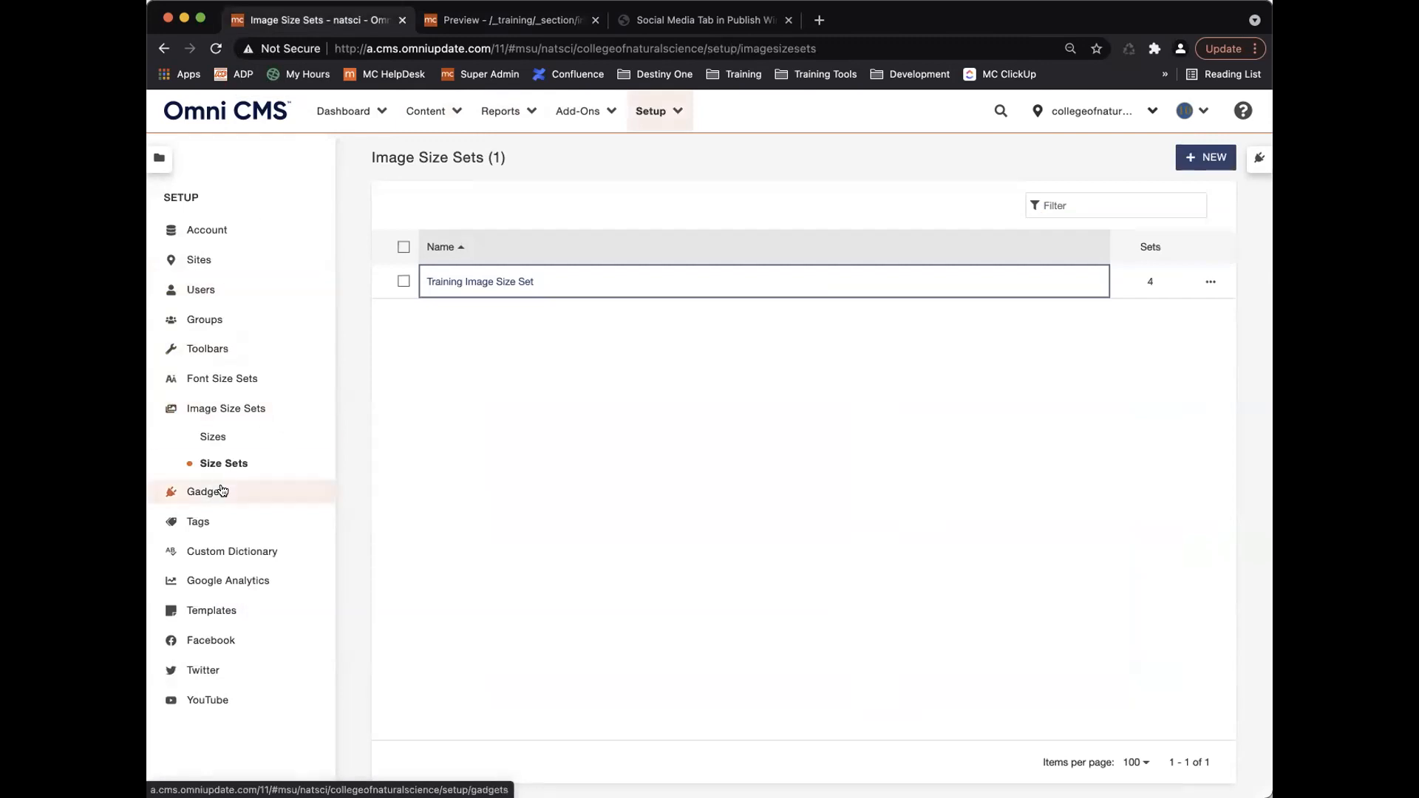
left_click(221, 490)
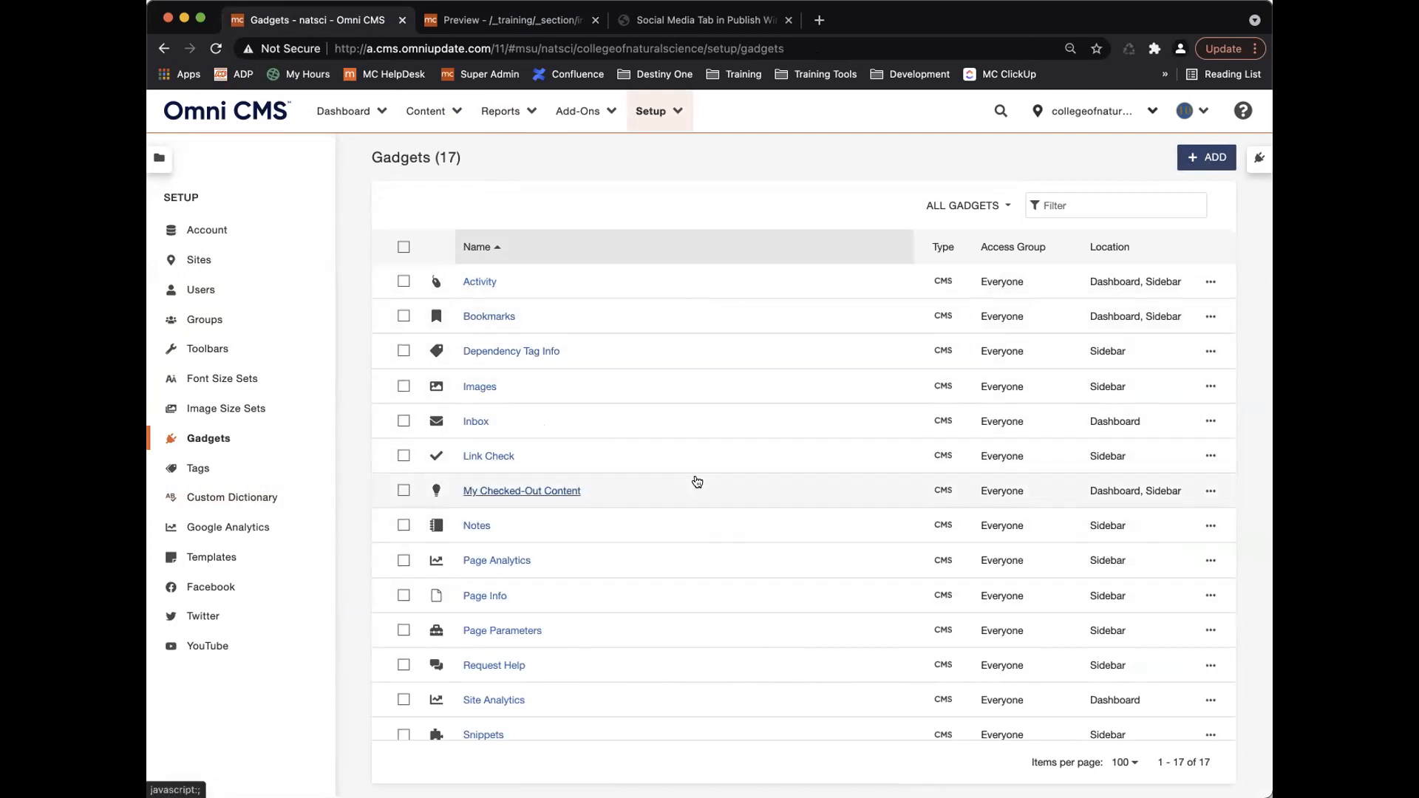
scroll(640, 484, "down", 3)
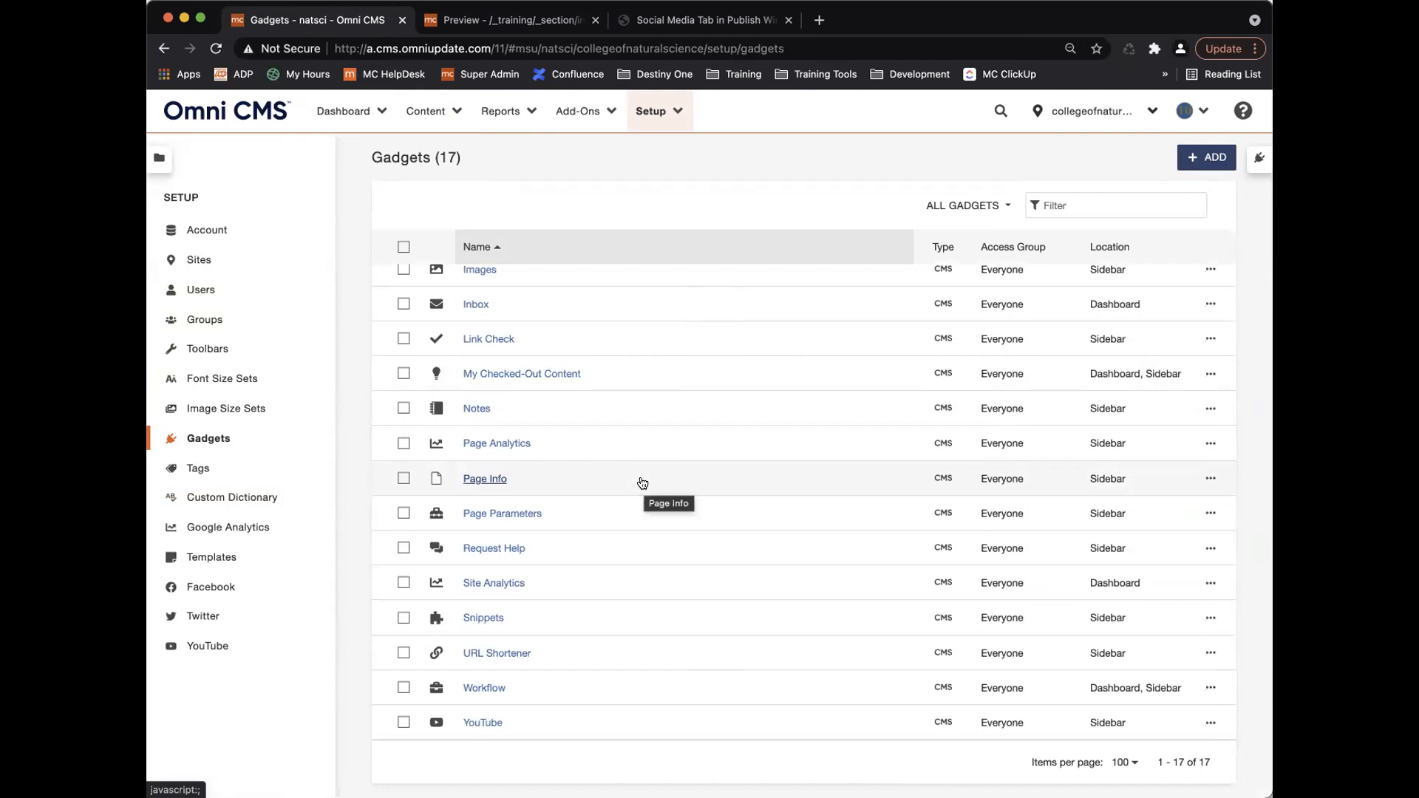
scroll(643, 483, "up", 3)
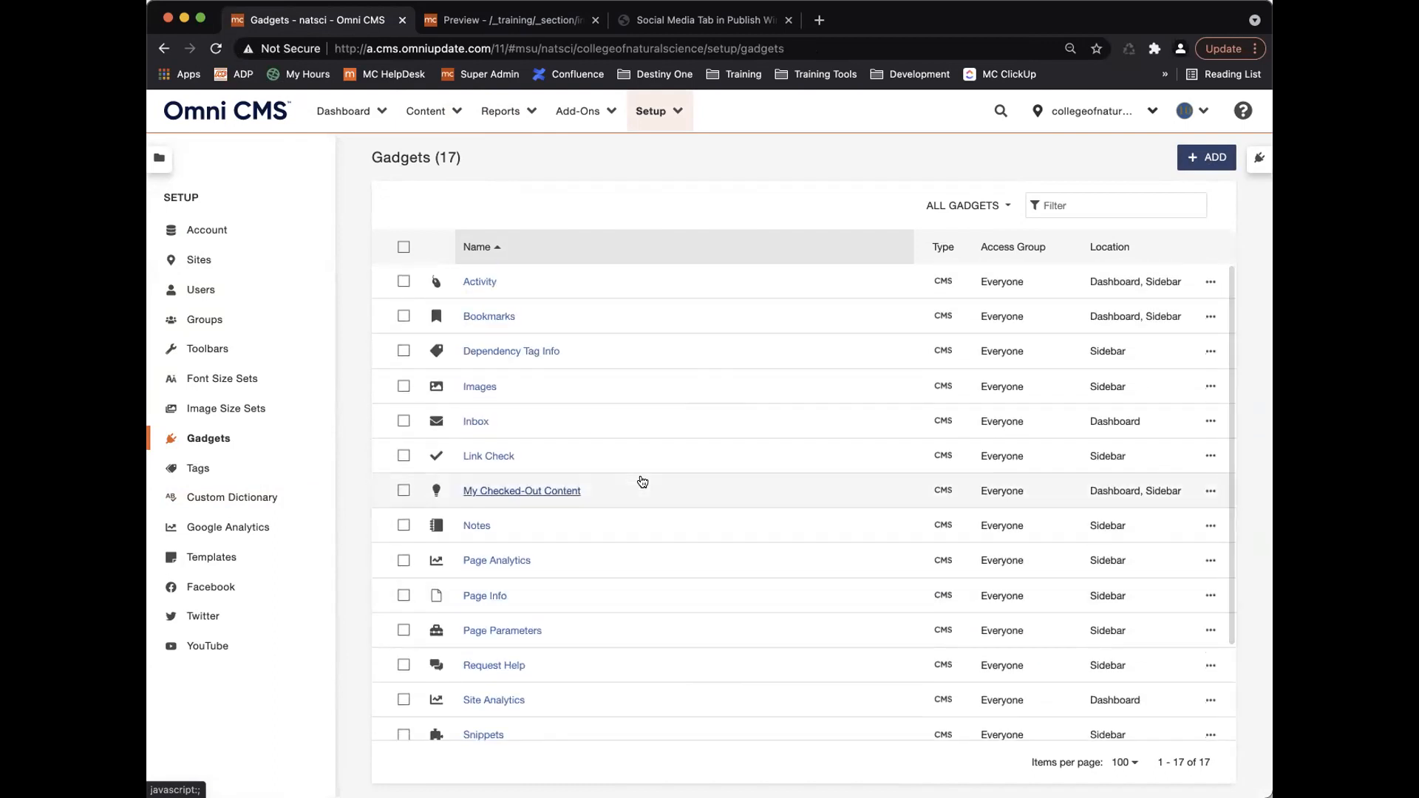
scroll(642, 482, "down", 3)
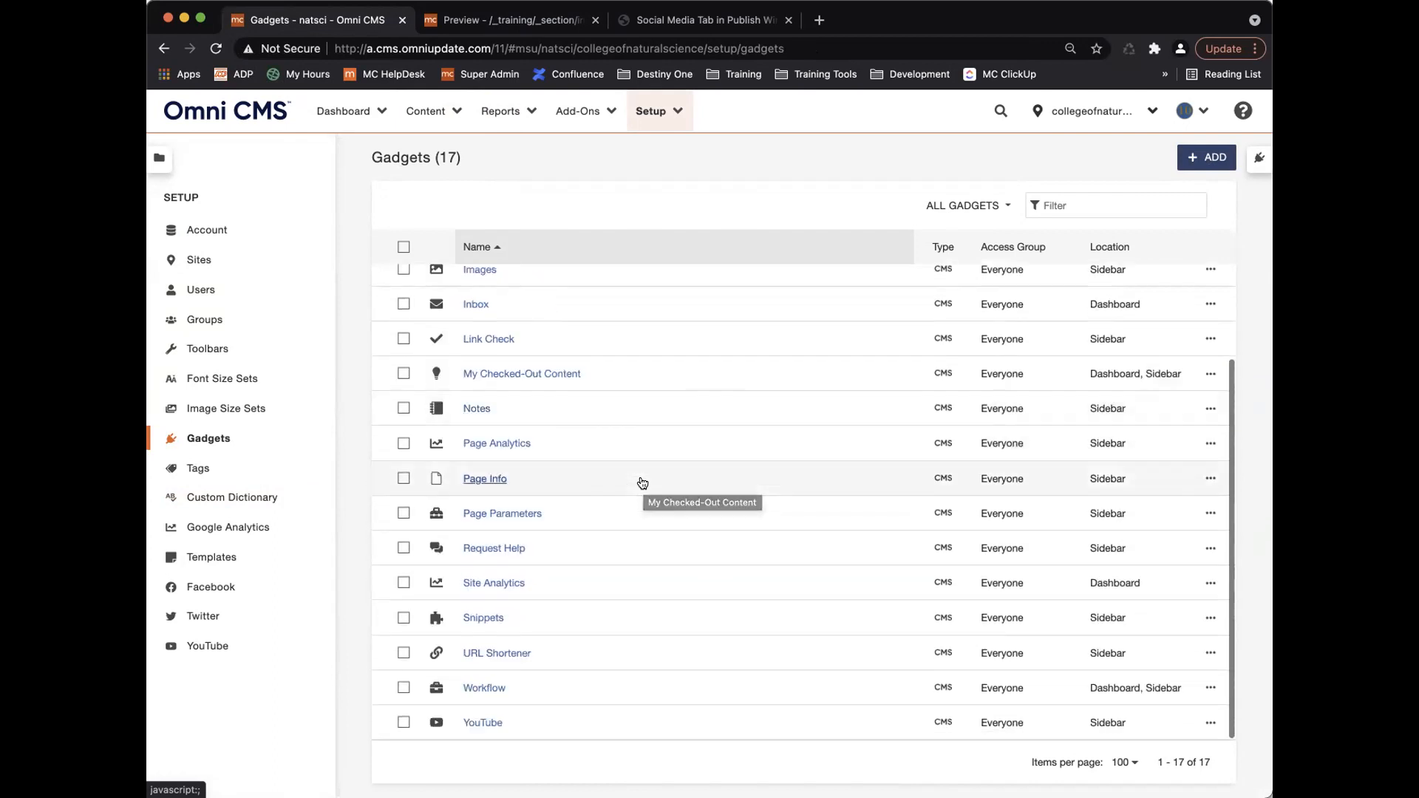
left_click(499, 511)
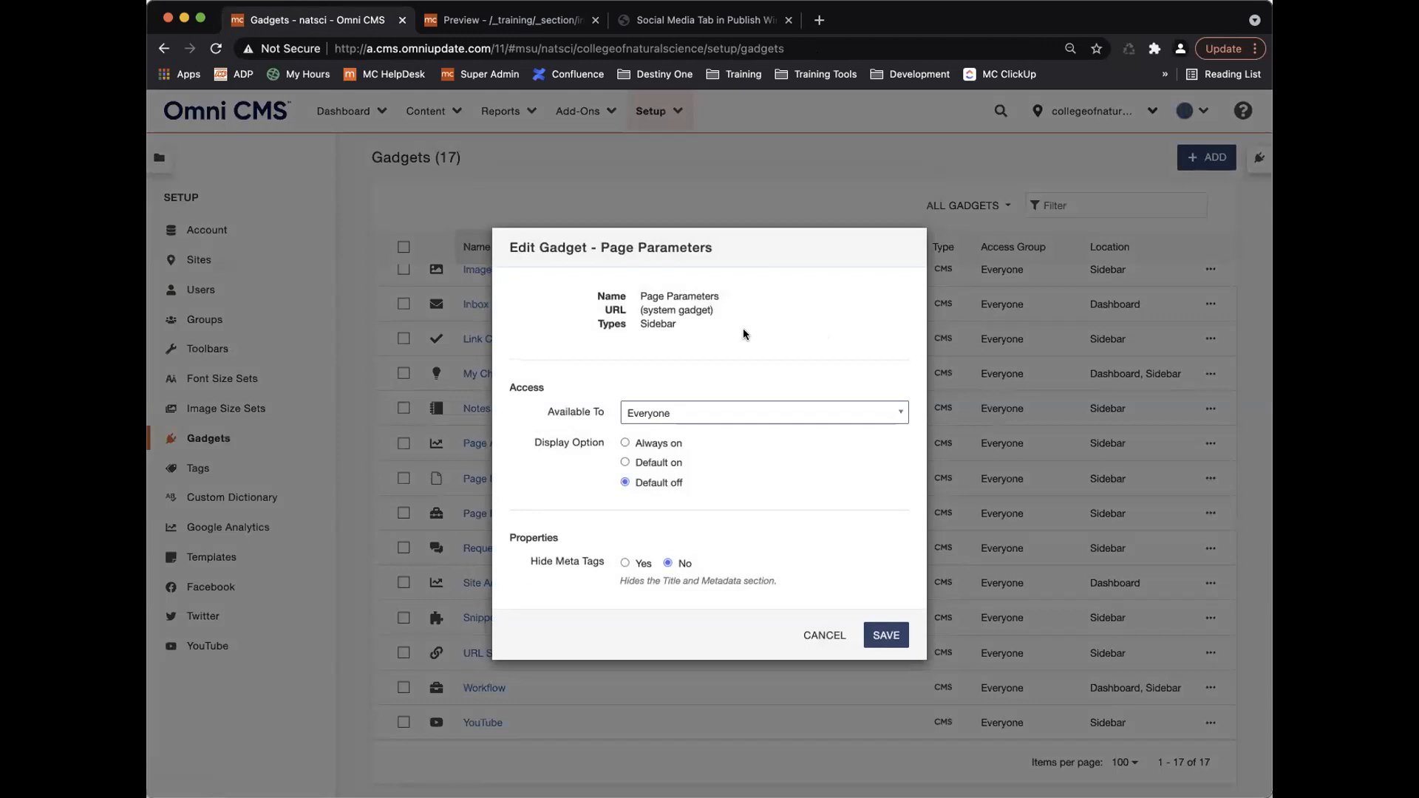
left_click(624, 444)
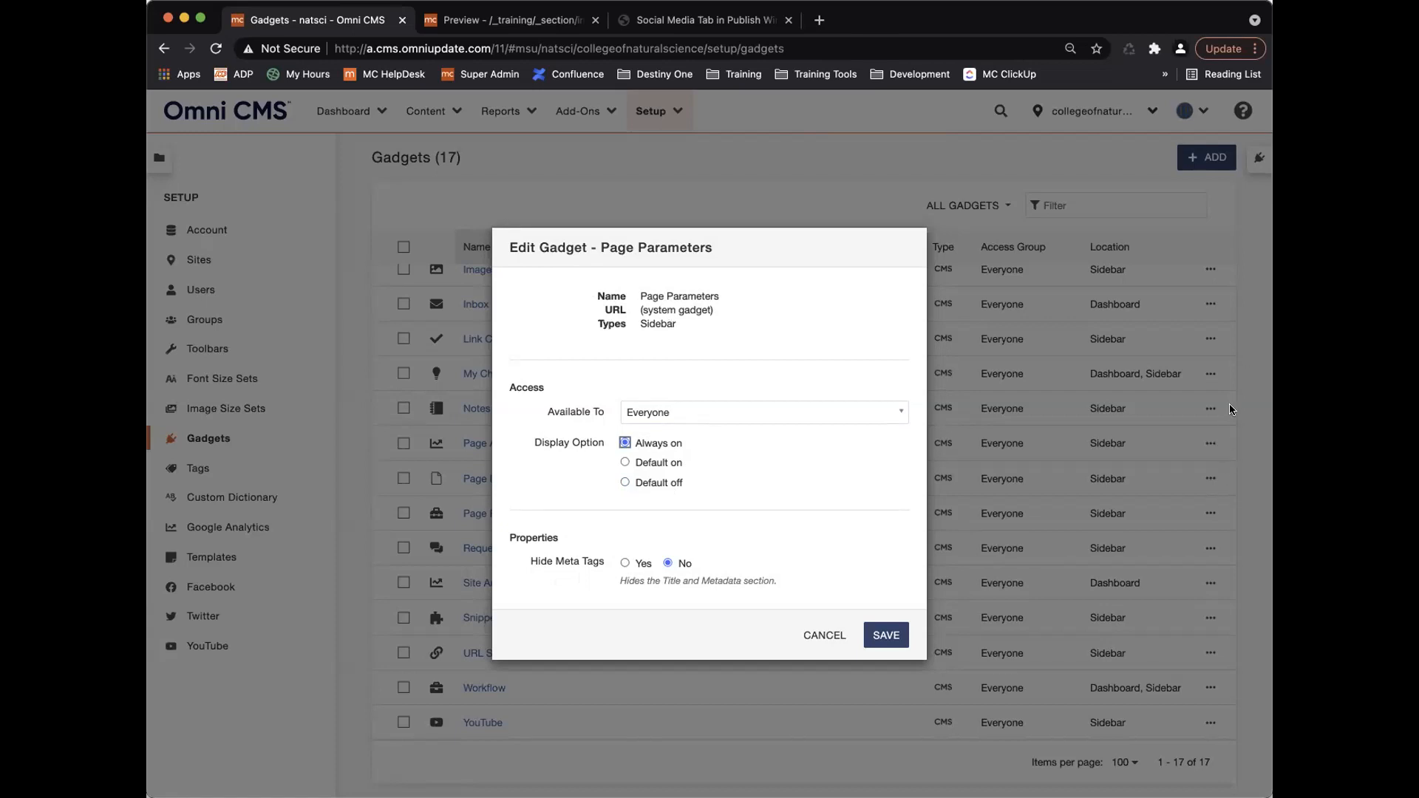
Set Hide Meta Tags to Yes for the Page Parameters gadget, then view the samplestudents2-lg.jpg preview.
left_click(640, 565)
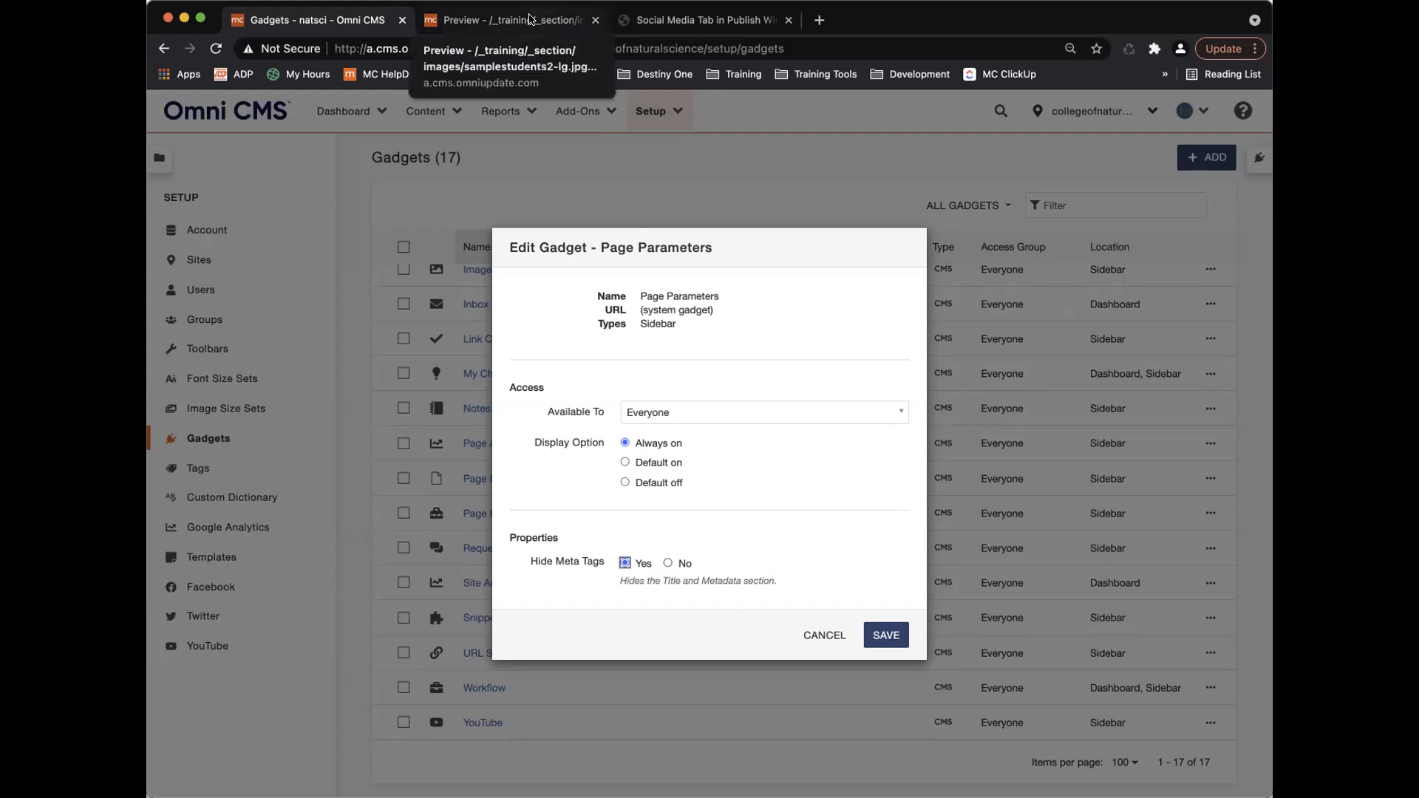
left_click(510, 20)
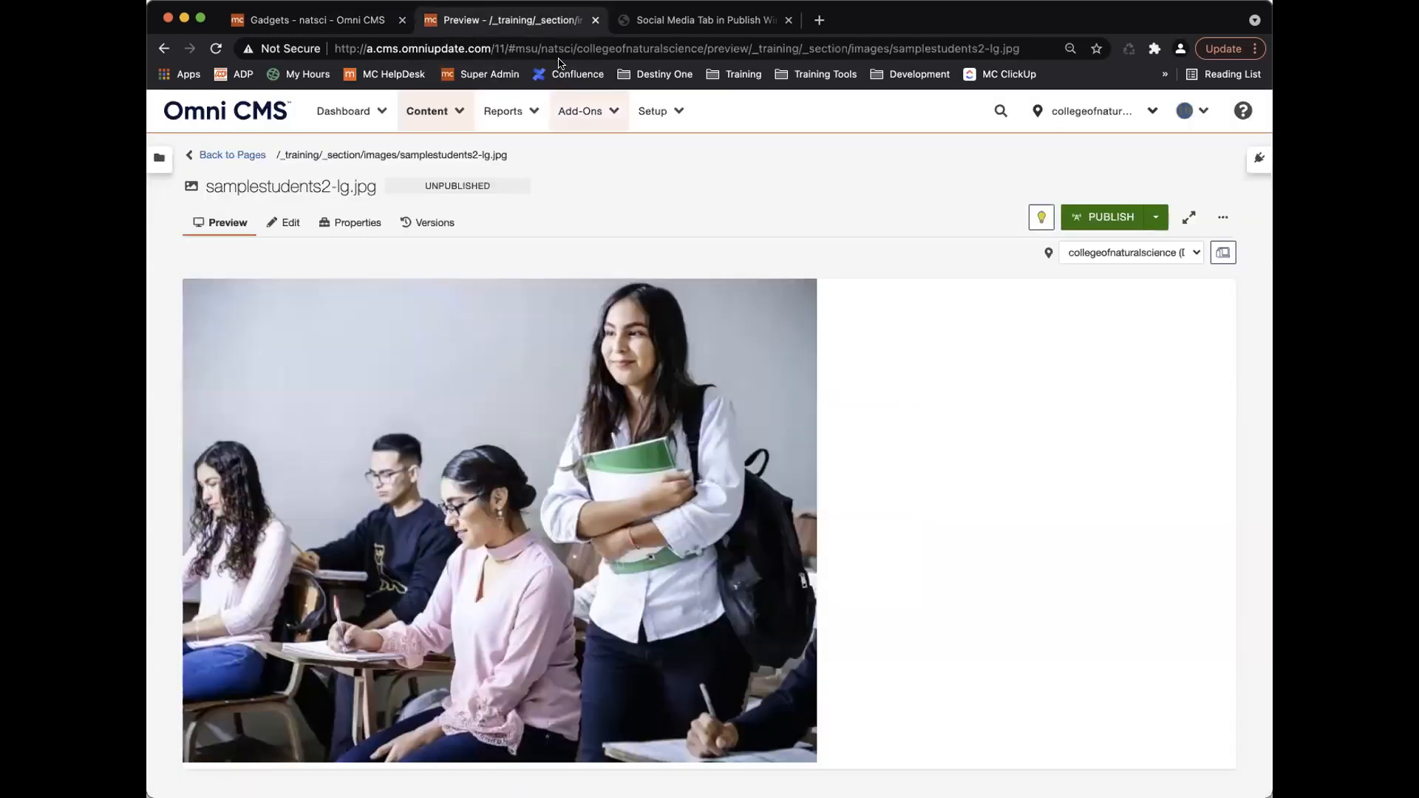
Open _training/_section/index.pcf for editing from the _section folder.
left_click(231, 155)
left_click(333, 207)
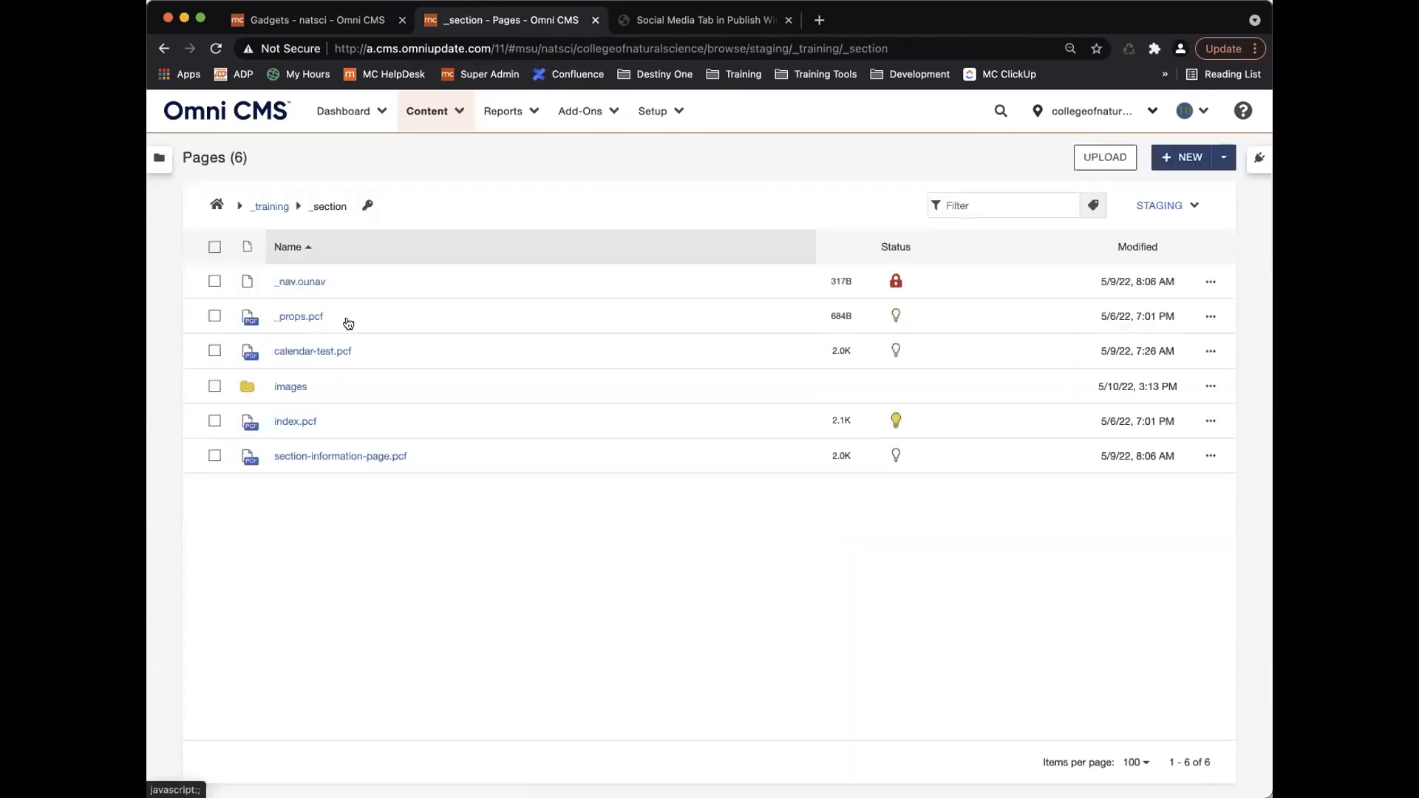
left_click(289, 421)
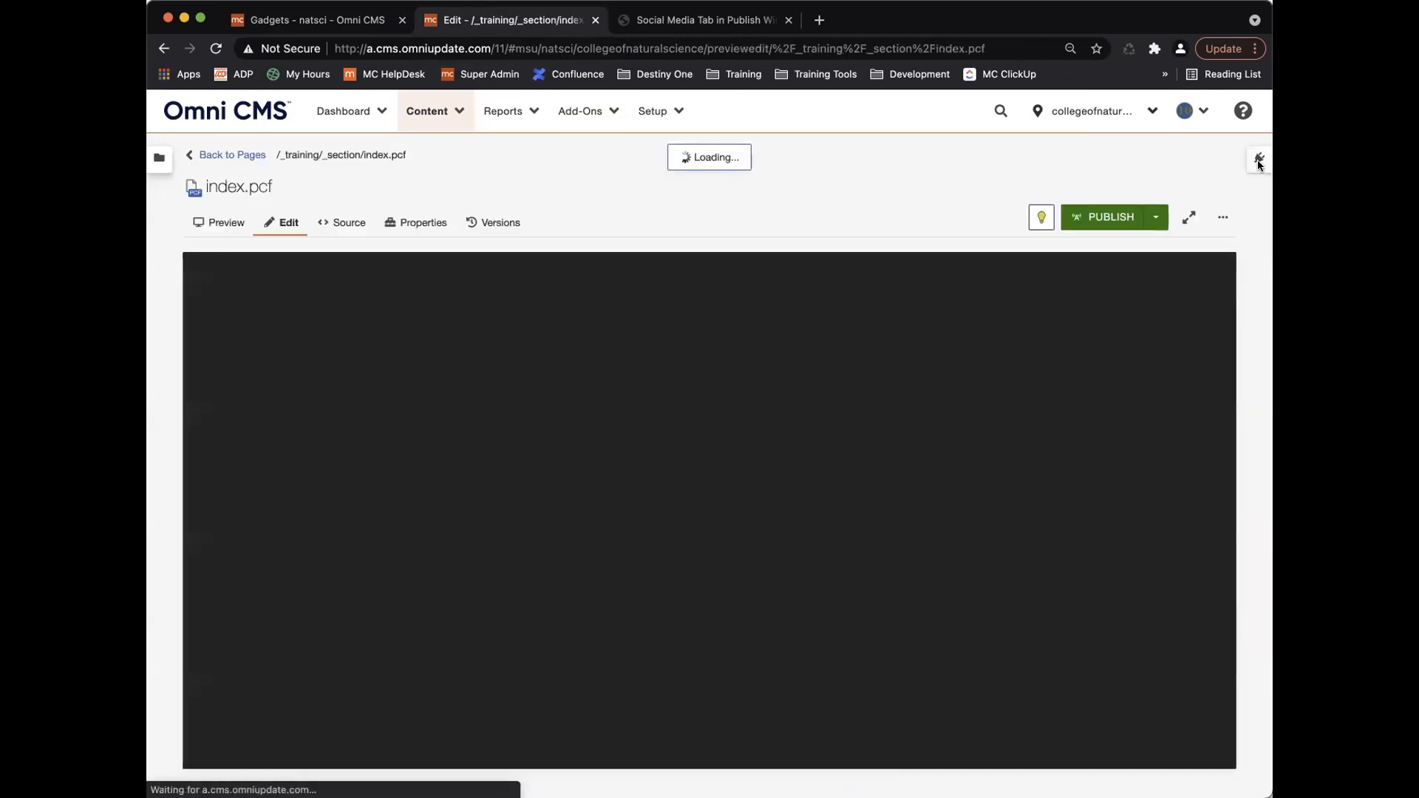
Review the Page Parameters gadget's description, keywords, tags and custom settings, then return to the gadget settings.
left_click(1258, 159)
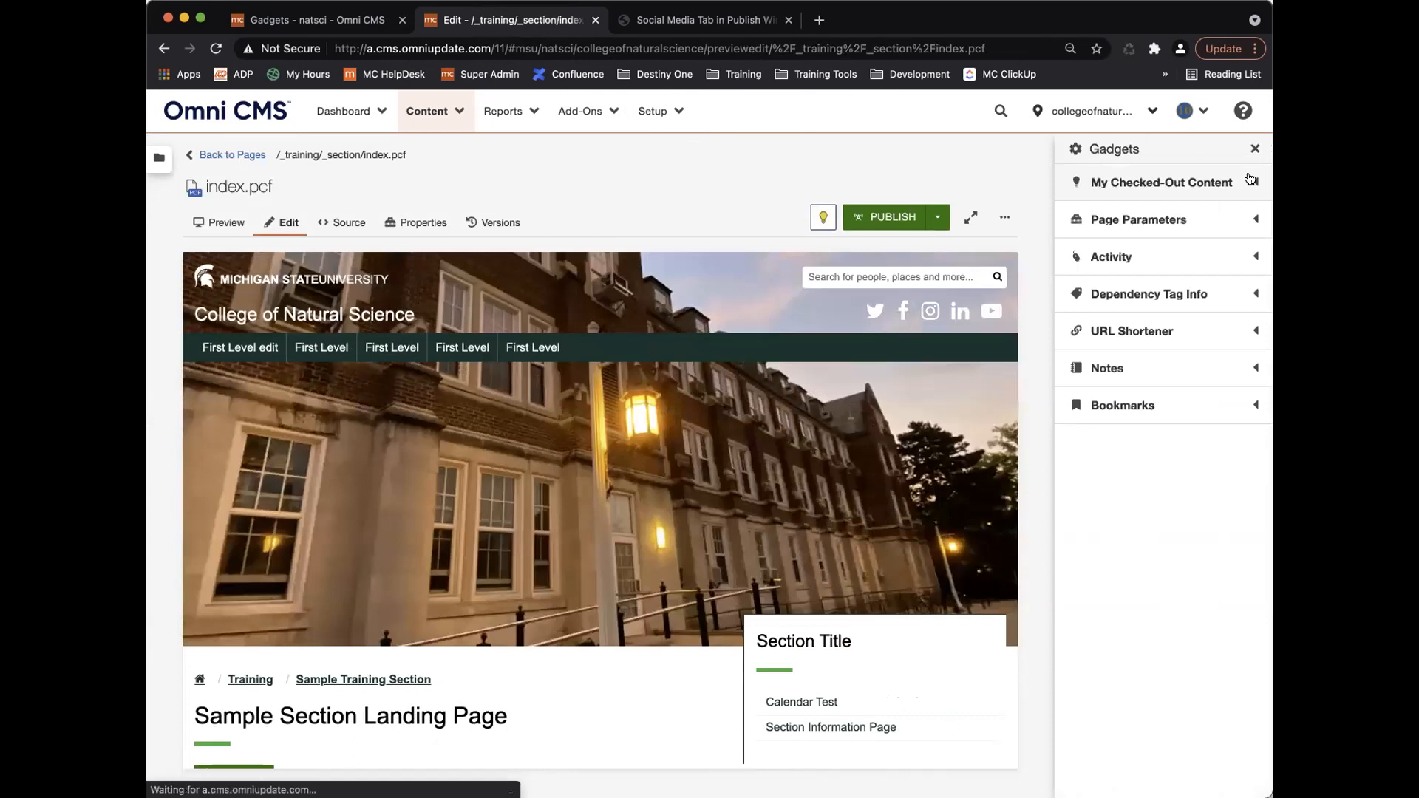
left_click(1138, 222)
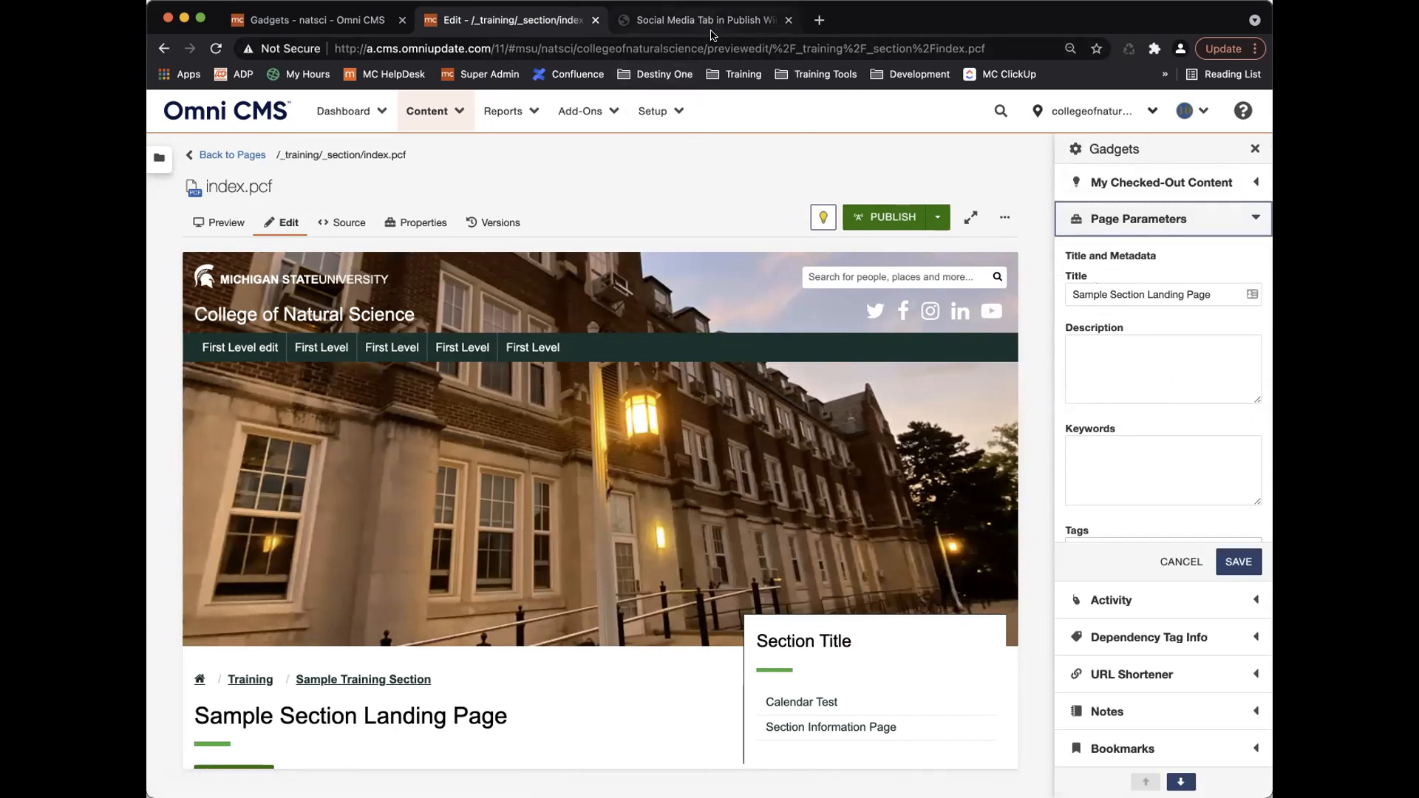
scroll(1165, 378, "down", 2)
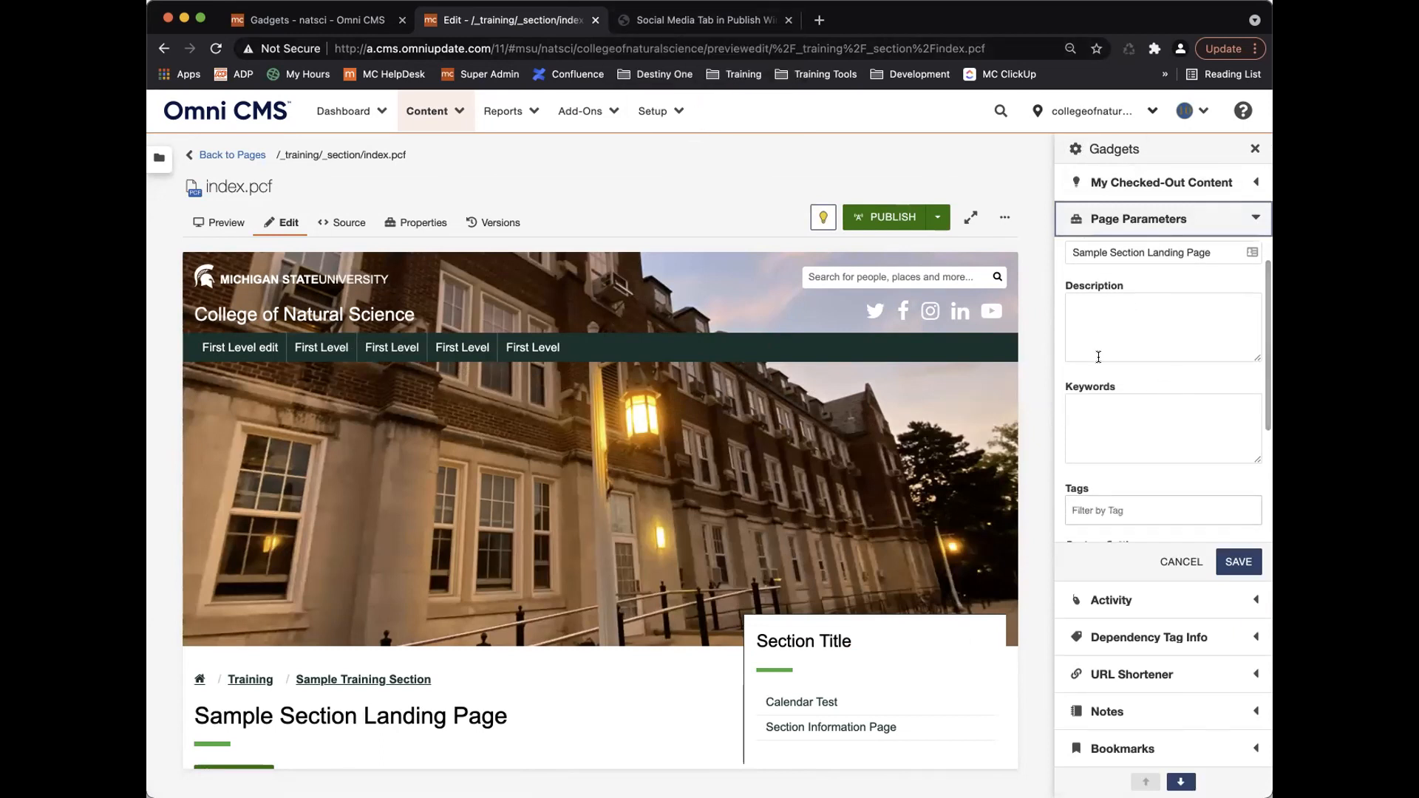
scroll(1122, 449, "down", 4)
scroll(1144, 446, "down", 8)
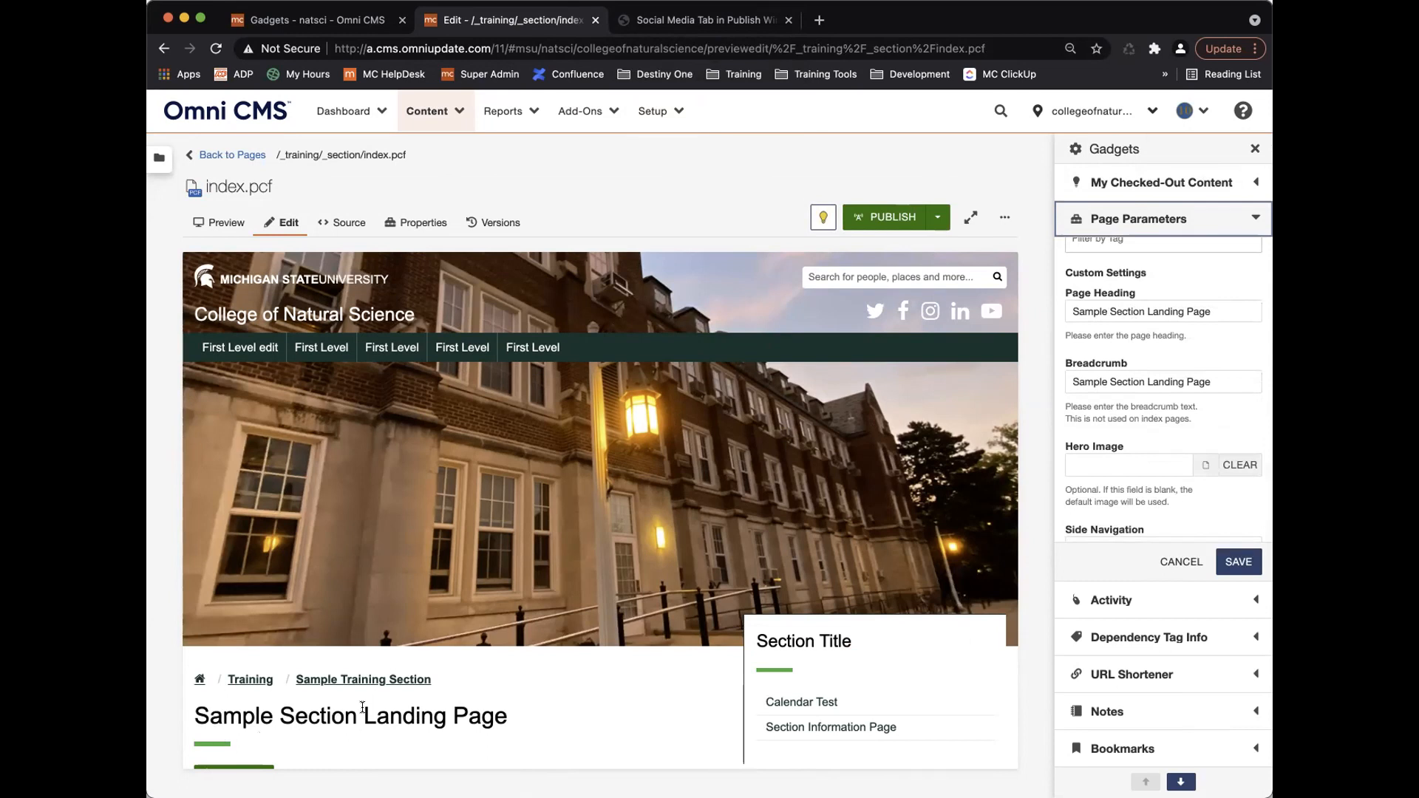
scroll(1105, 425, "down", 1)
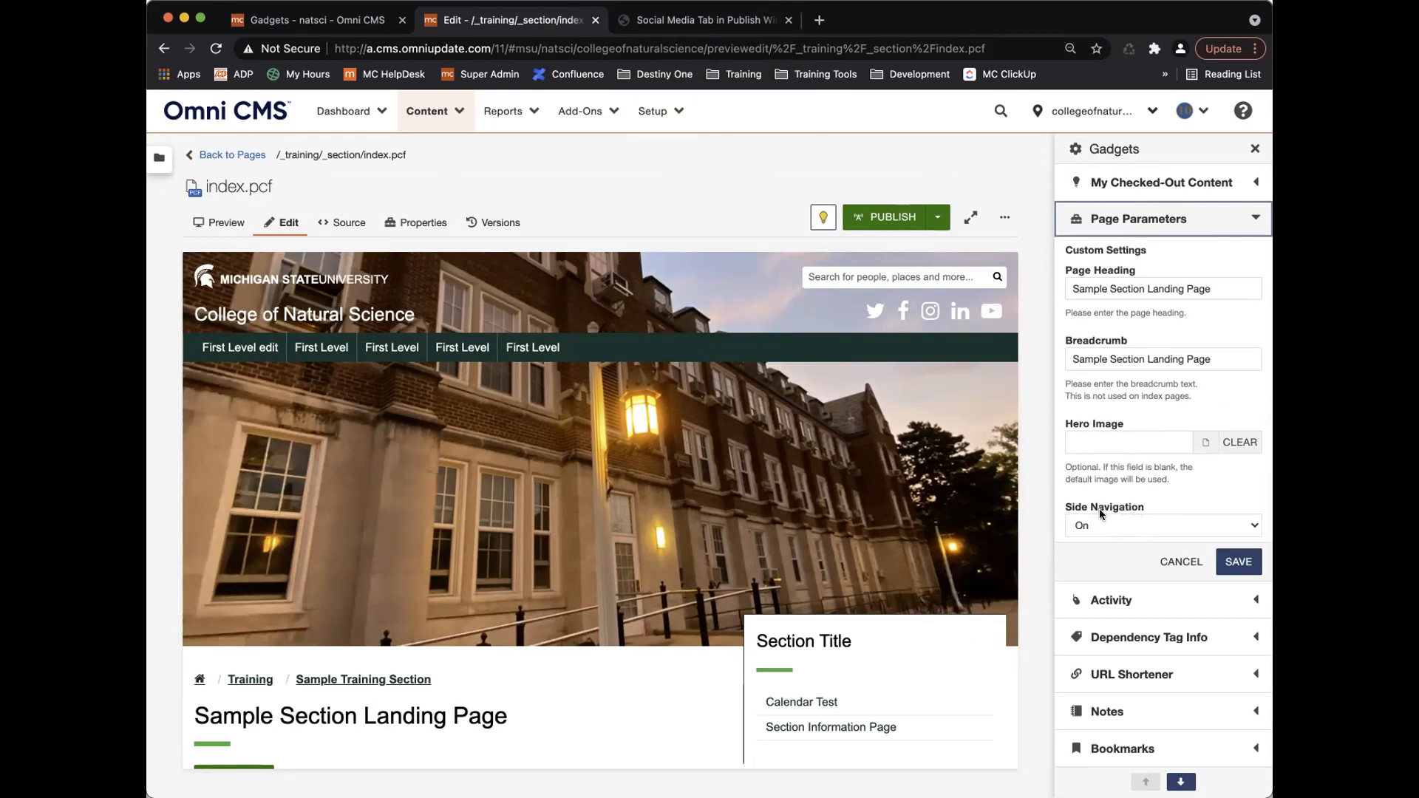
scroll(1121, 438, "up", 5)
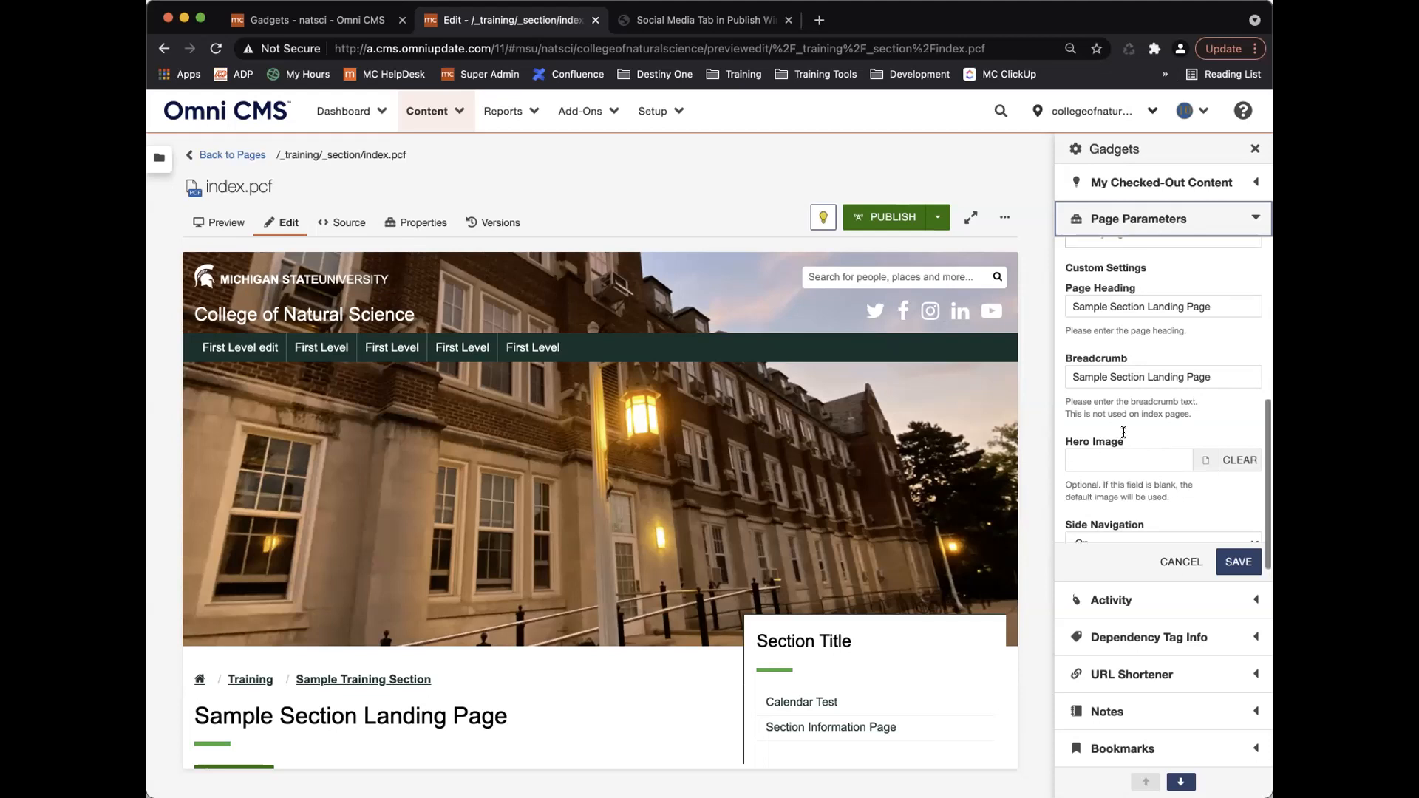
left_click(336, 20)
Save Page Parameters with Hide Meta Tags set to Yes and check the gadget in index.pcf.
left_click(621, 562)
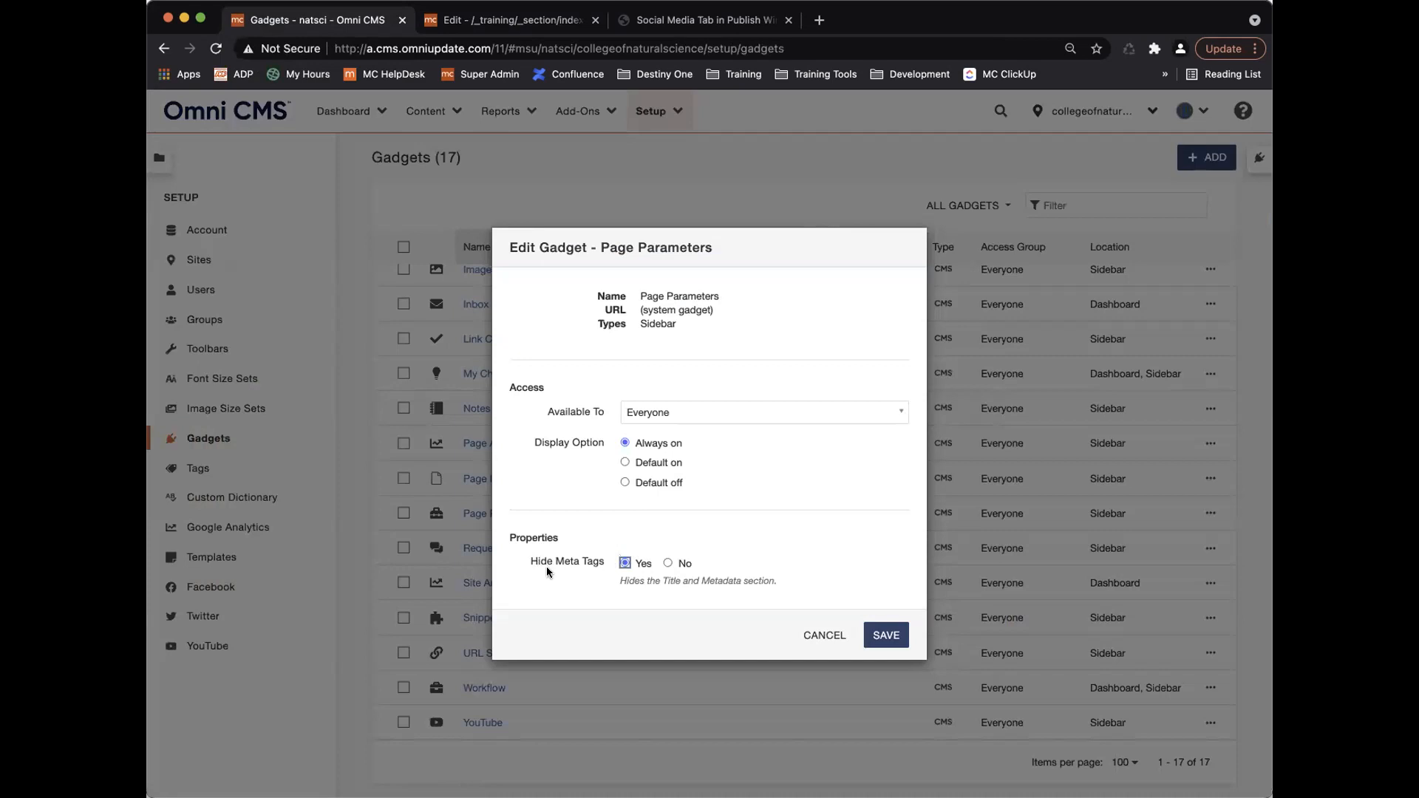
left_click(883, 636)
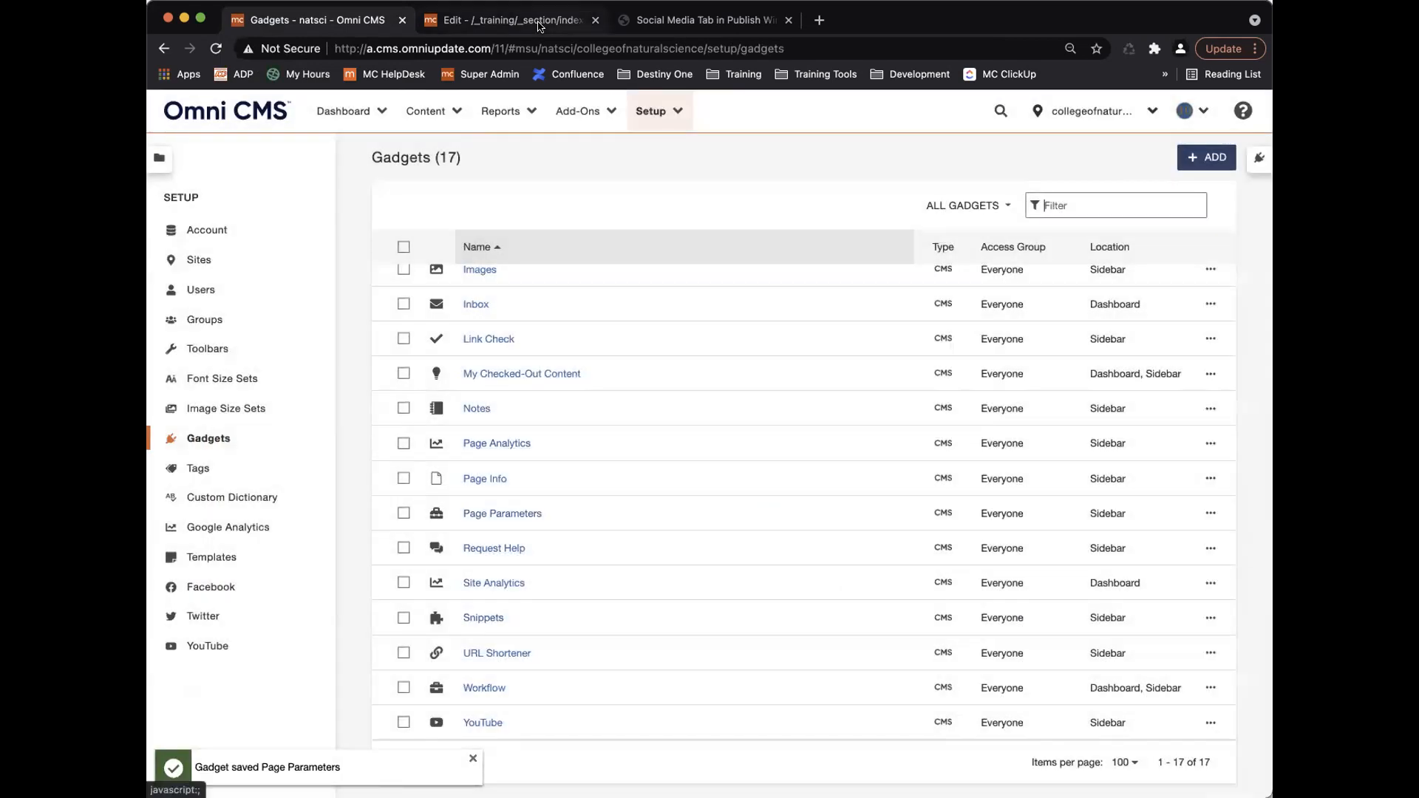
left_click(539, 27)
left_click(1191, 220)
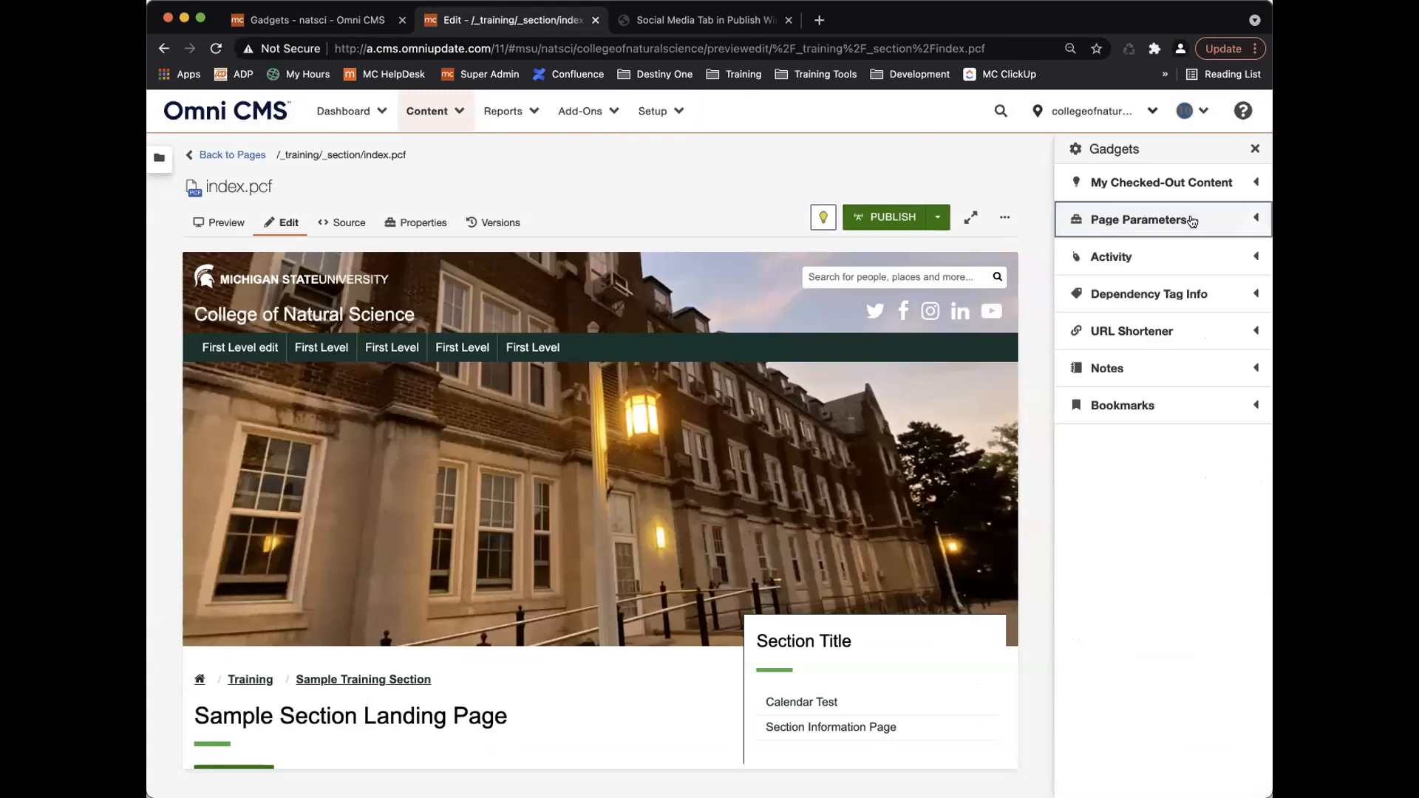
left_click(1191, 220)
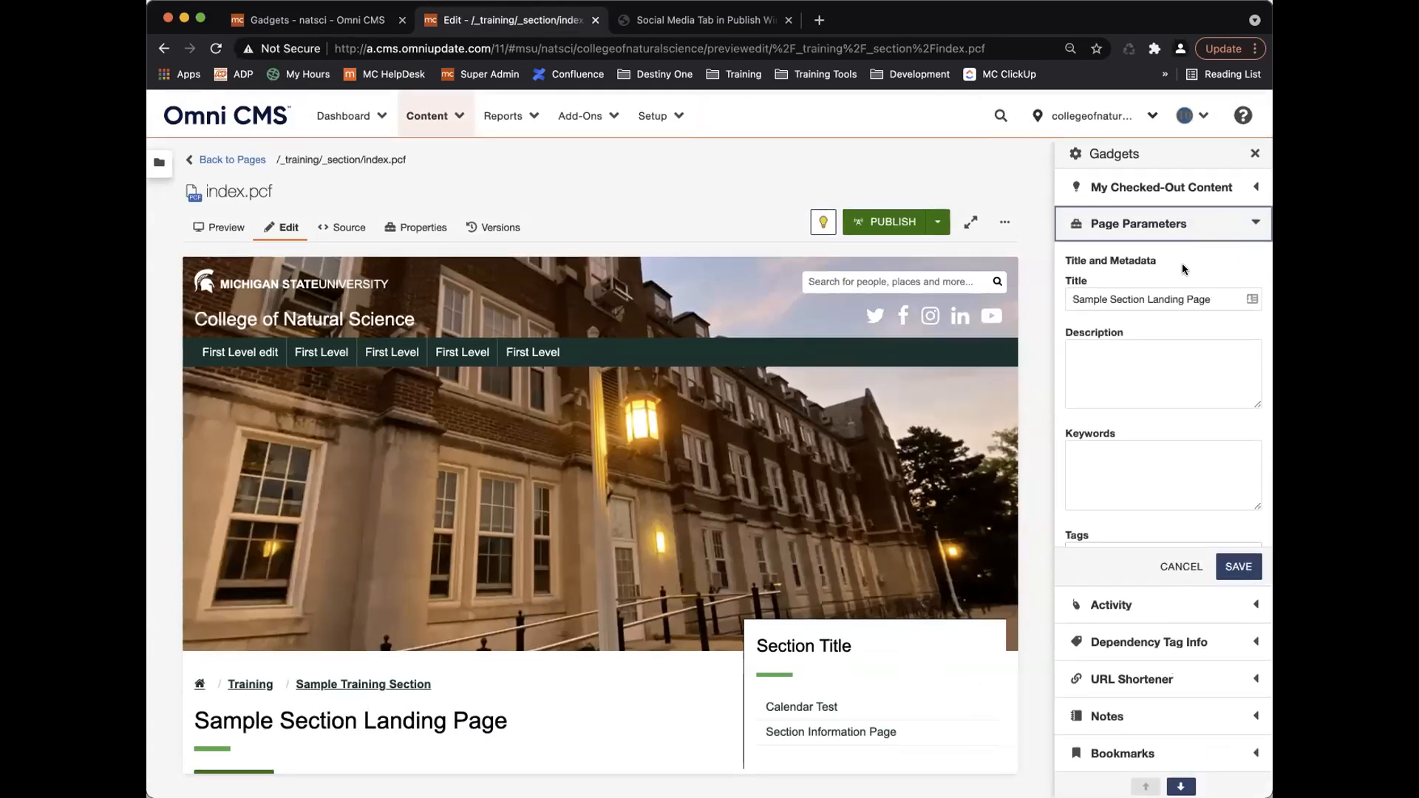
left_click(1191, 222)
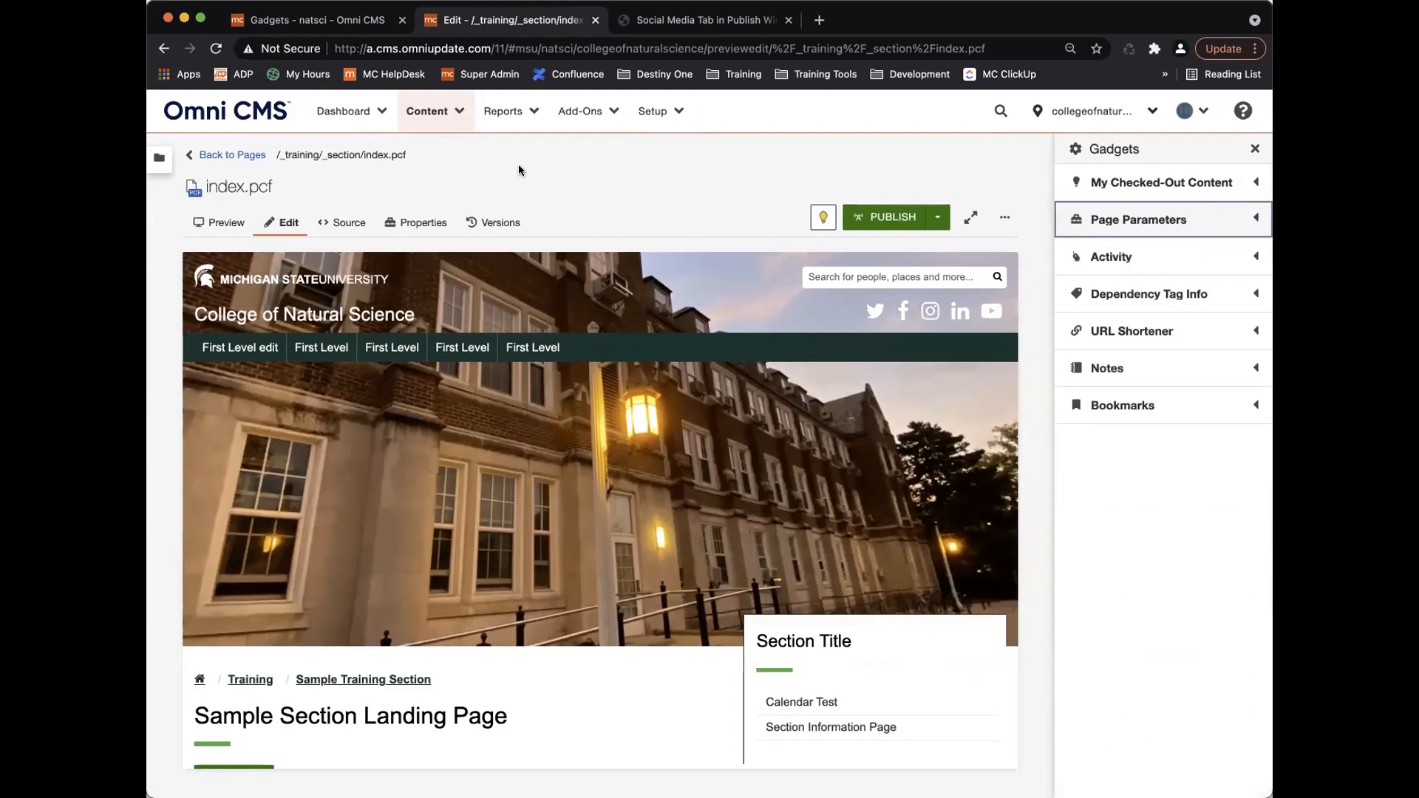
Reload index.pcf to confirm Page Parameters shows only Custom Settings, and revisit the gadget settings.
left_click(211, 156)
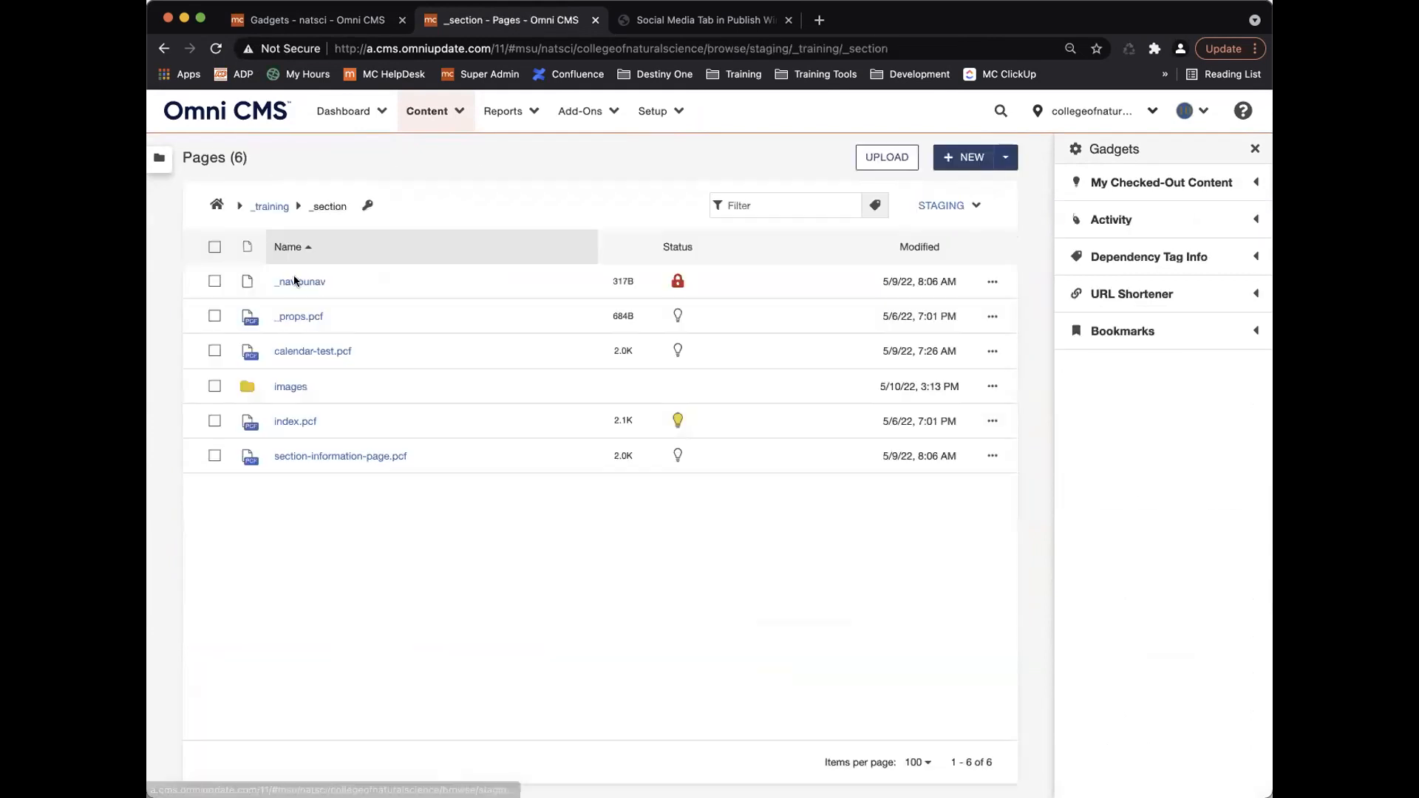
left_click(294, 419)
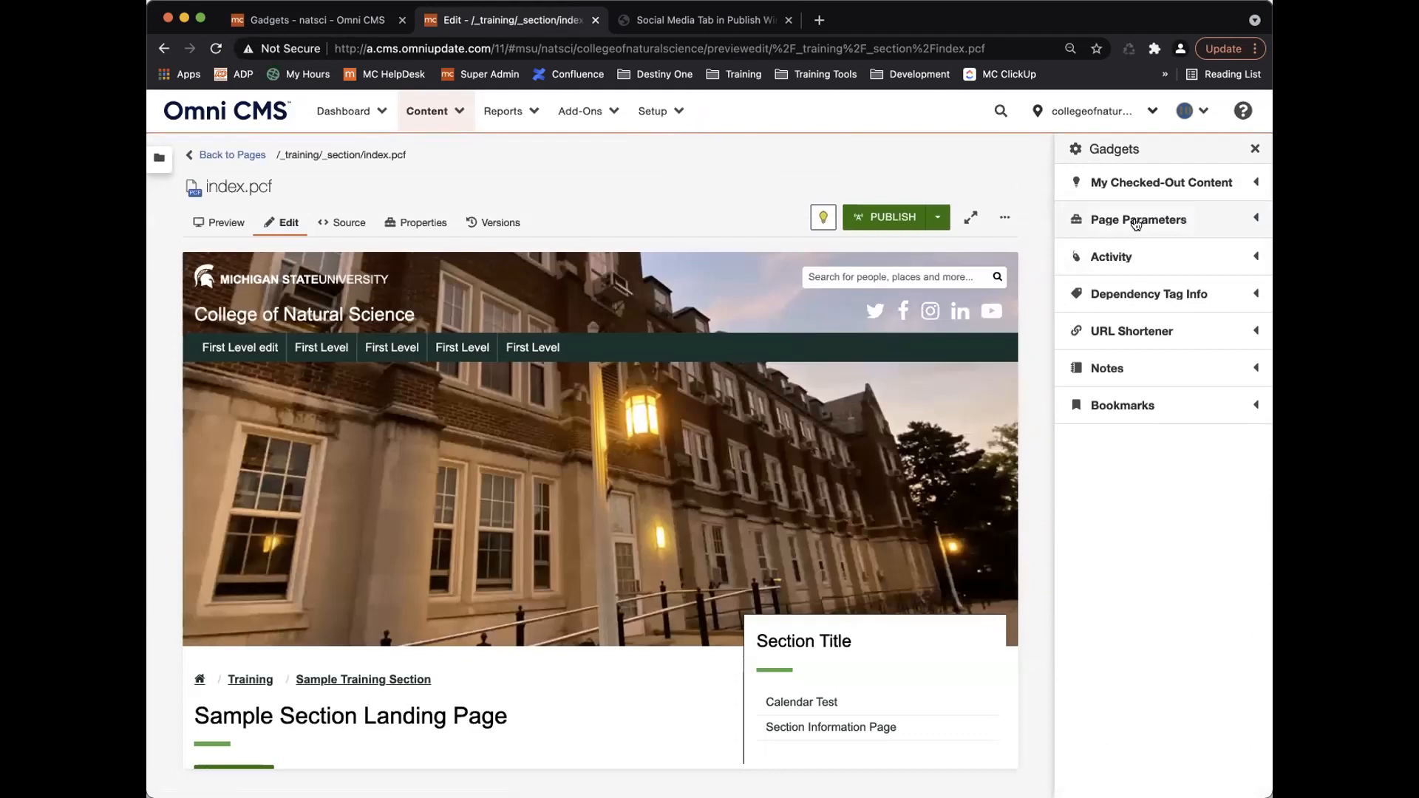
left_click(1134, 220)
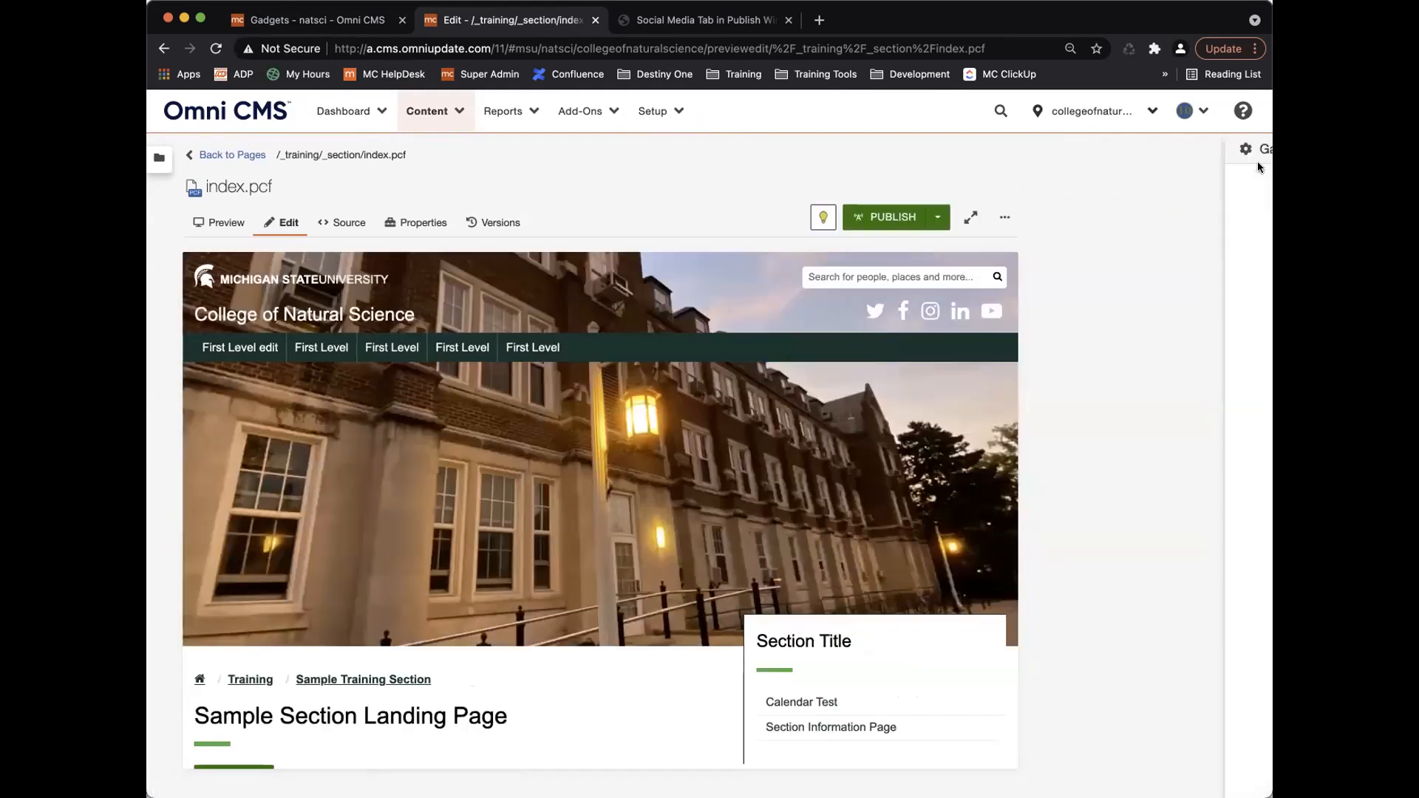
left_click(1258, 159)
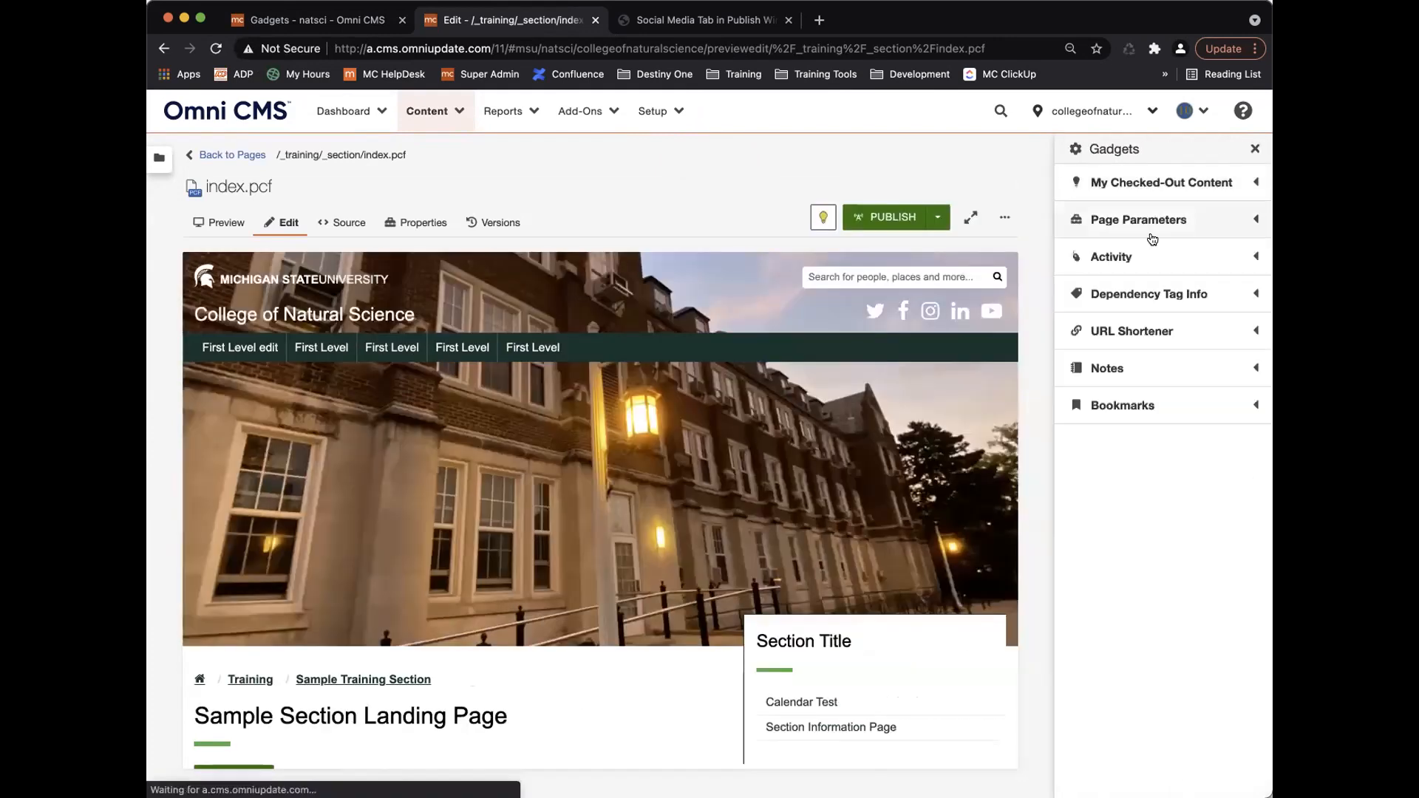
left_click(1145, 219)
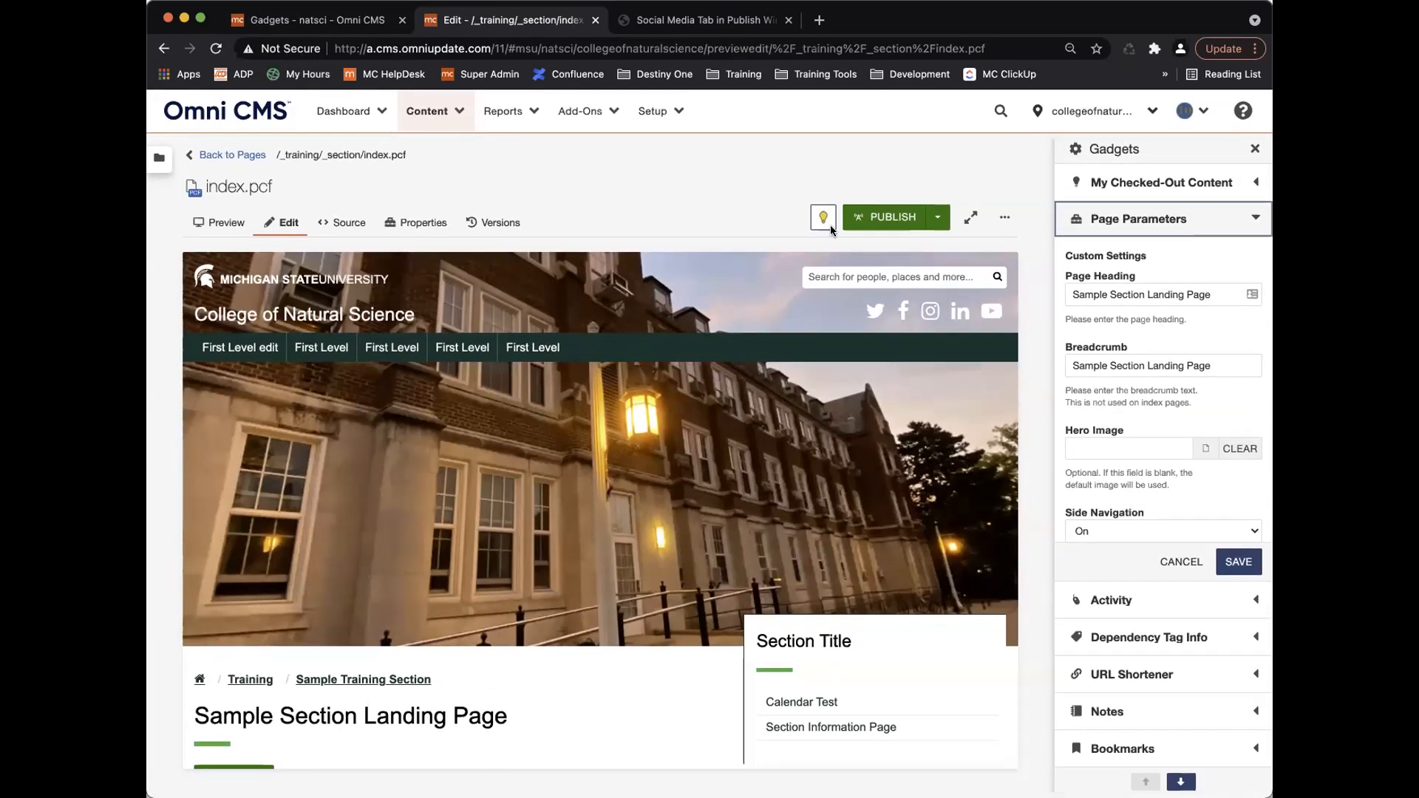
left_click(322, 23)
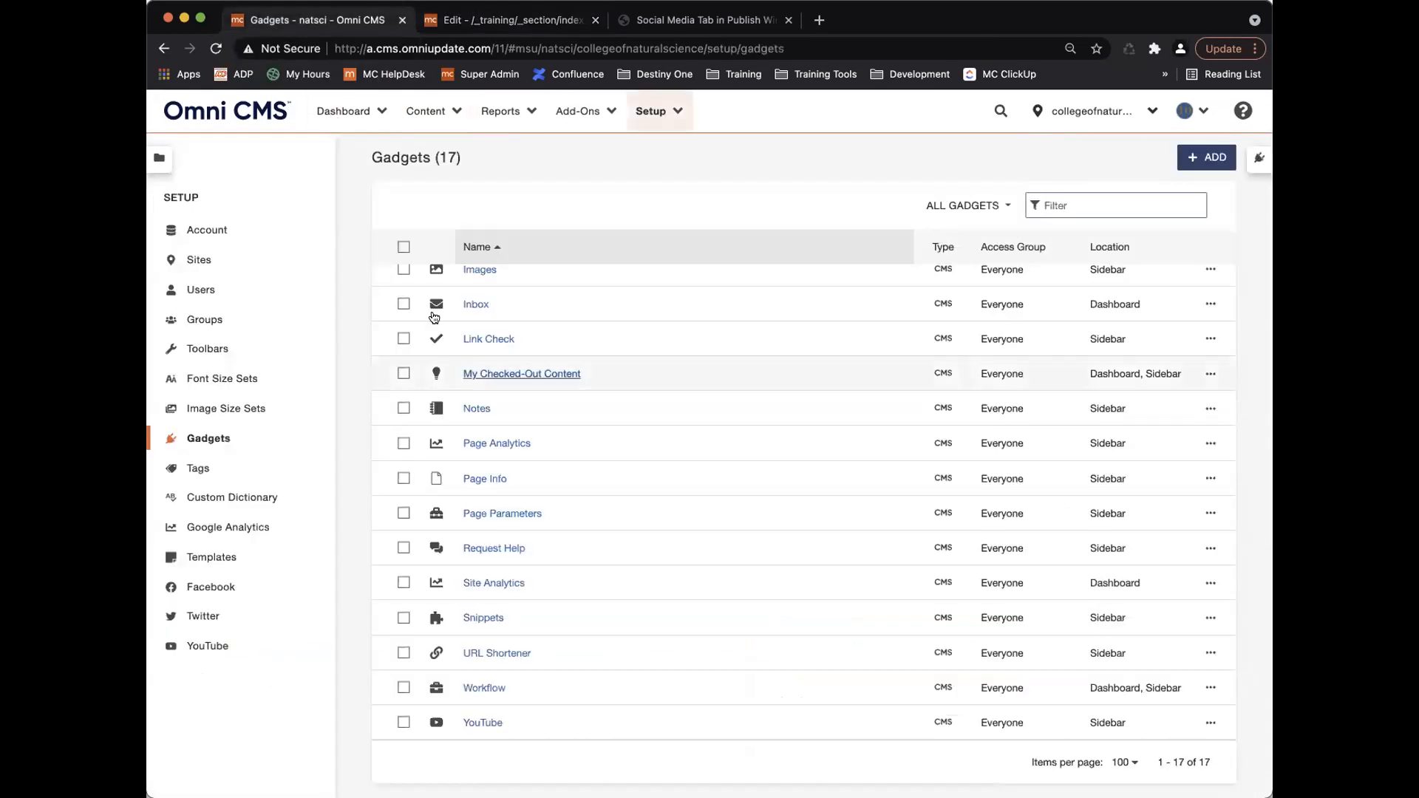
left_click(522, 515)
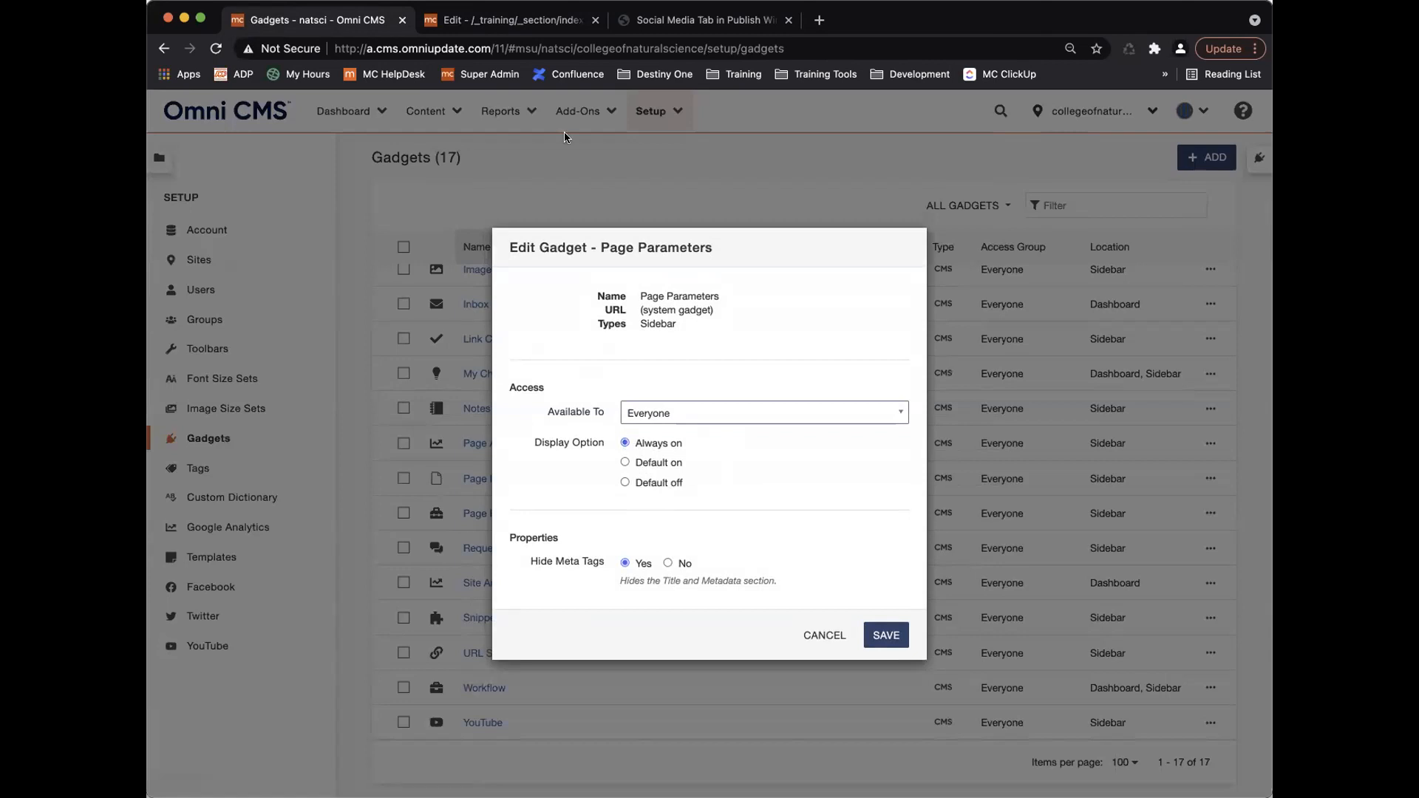
left_click(533, 26)
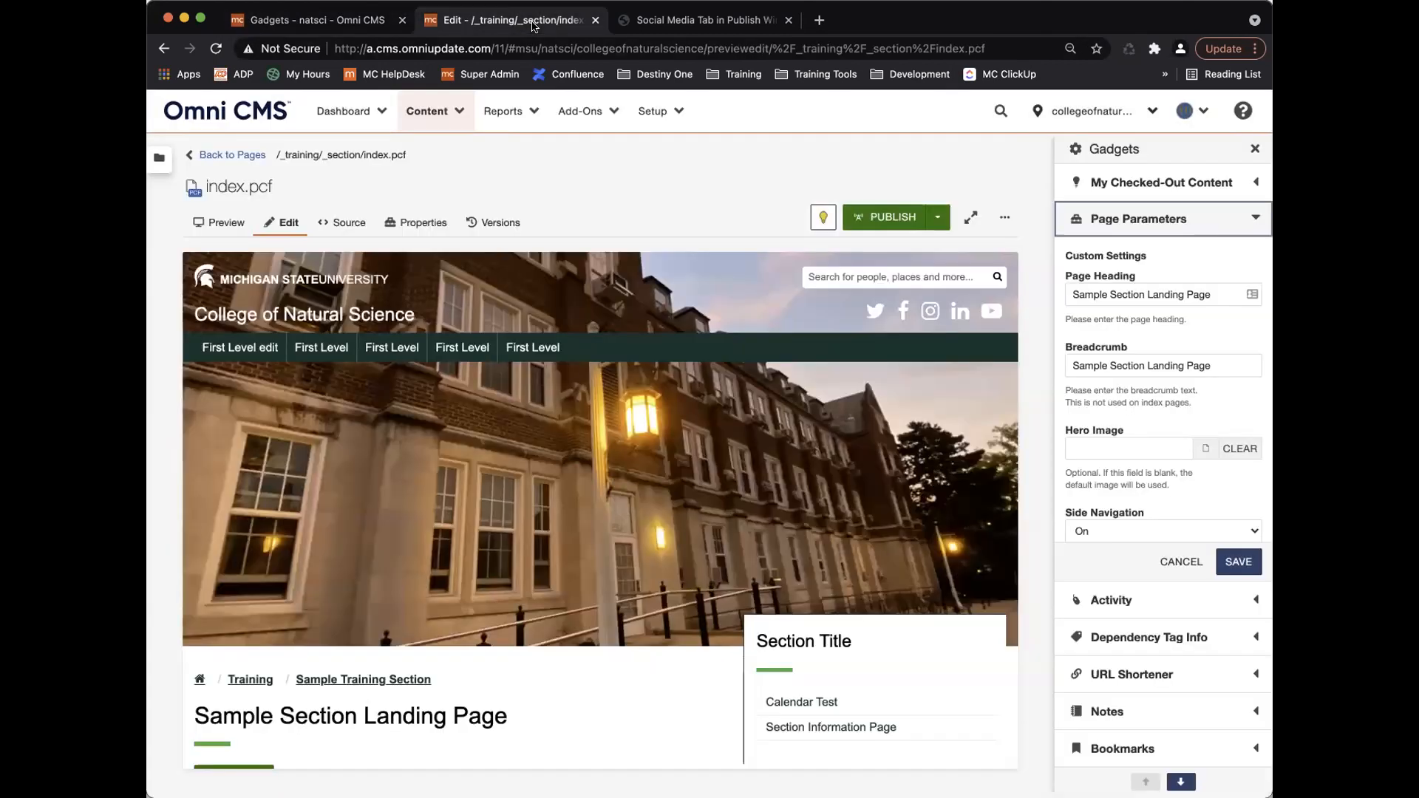
Browse the sidebar gadget manager and close it without changes.
left_click(1075, 148)
scroll(755, 389, "down", 10)
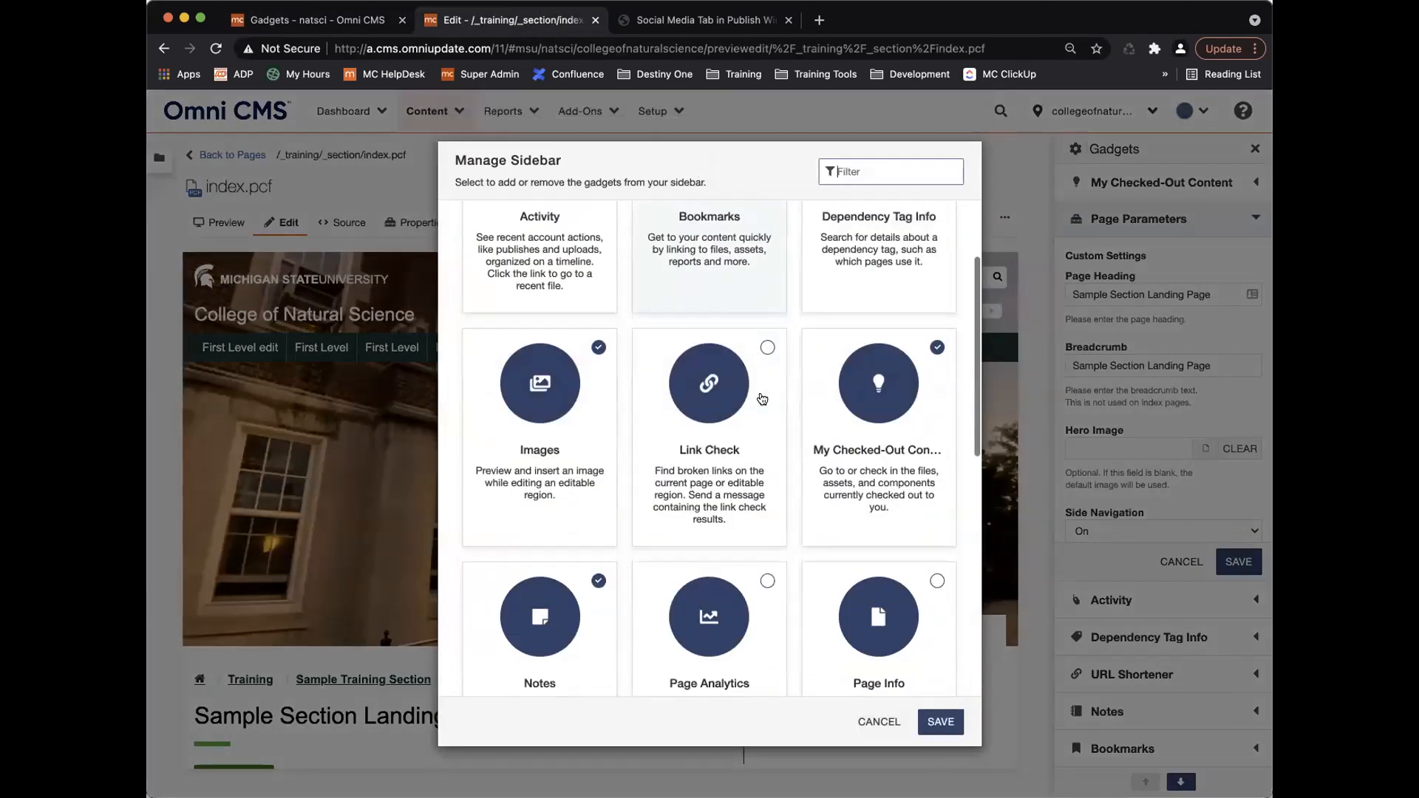
scroll(762, 399, "down", 2)
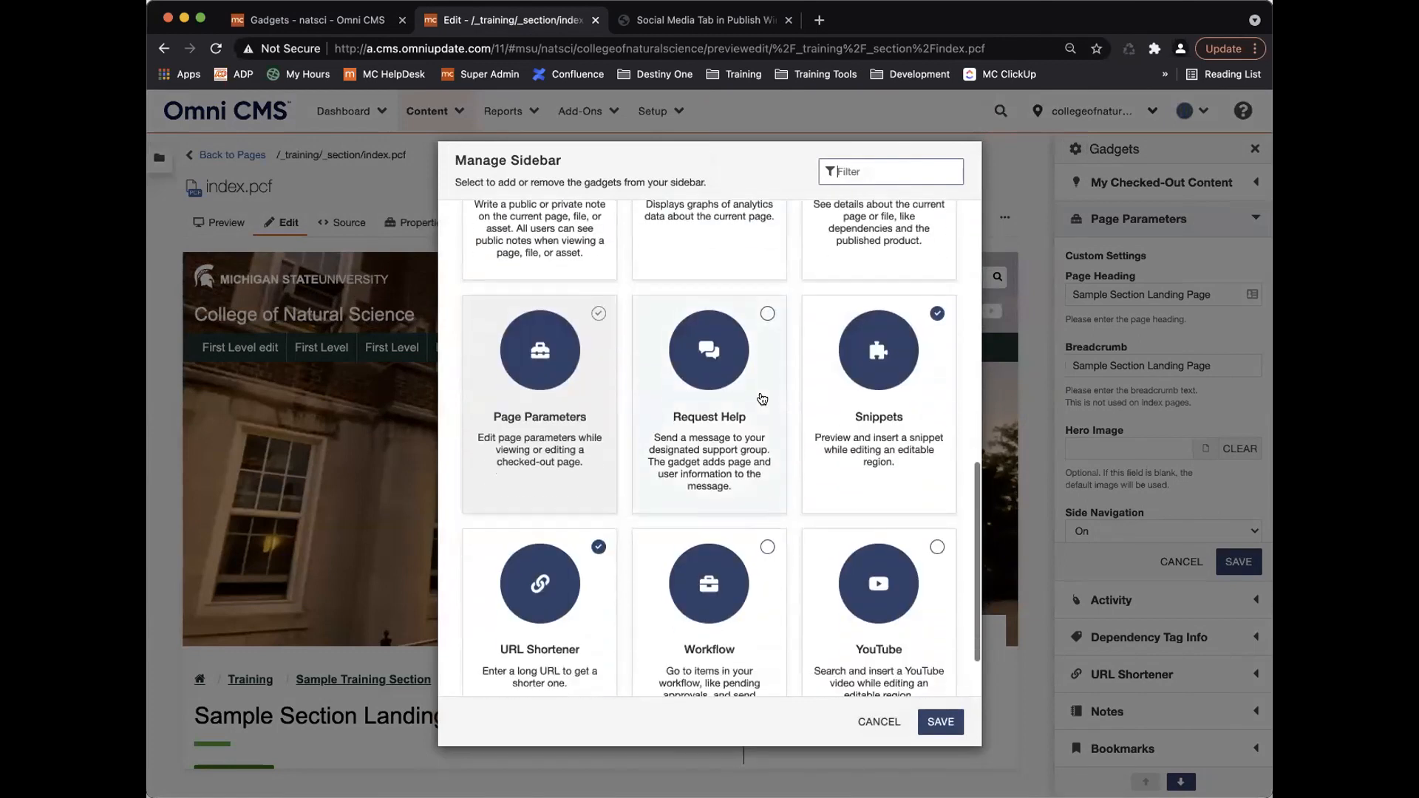
left_click(598, 263)
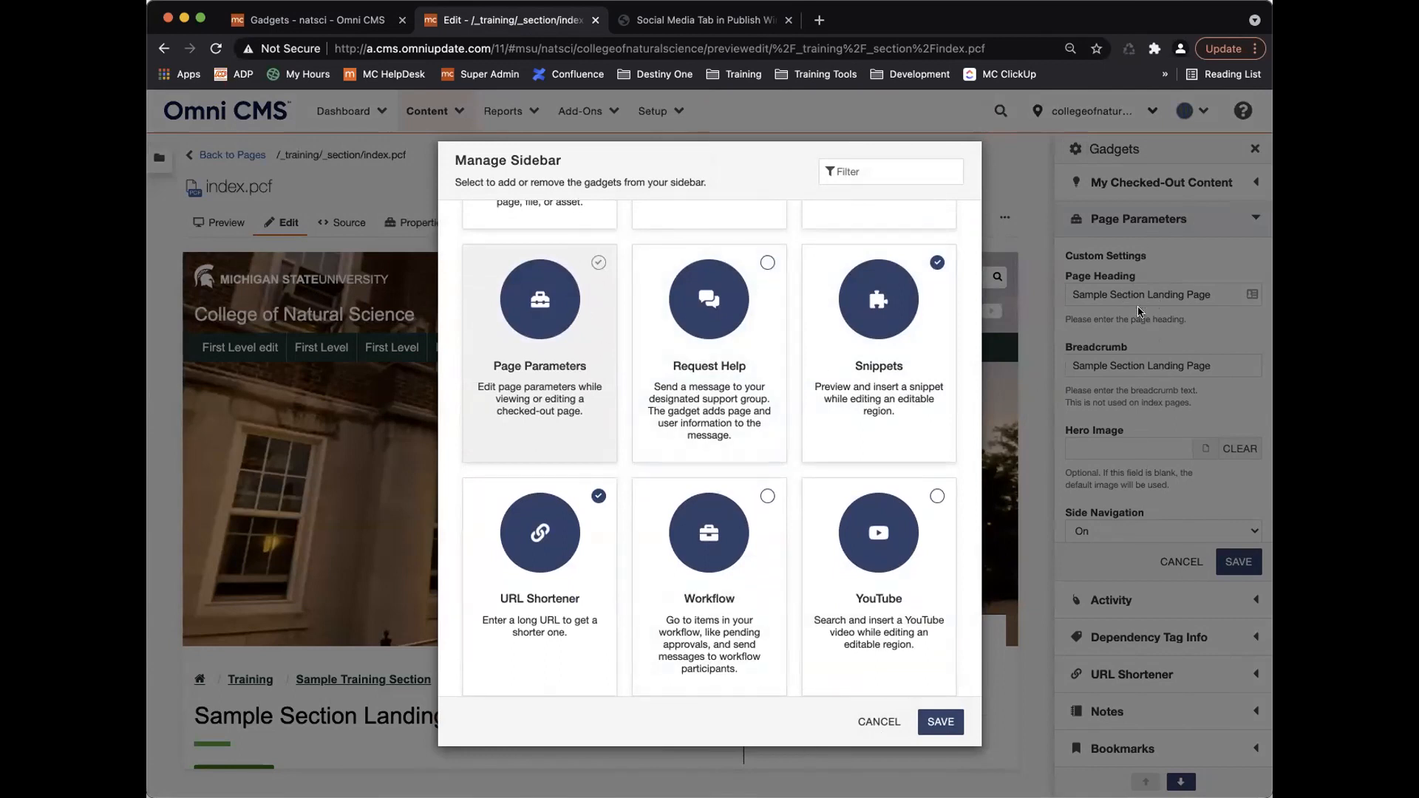
left_click(878, 721)
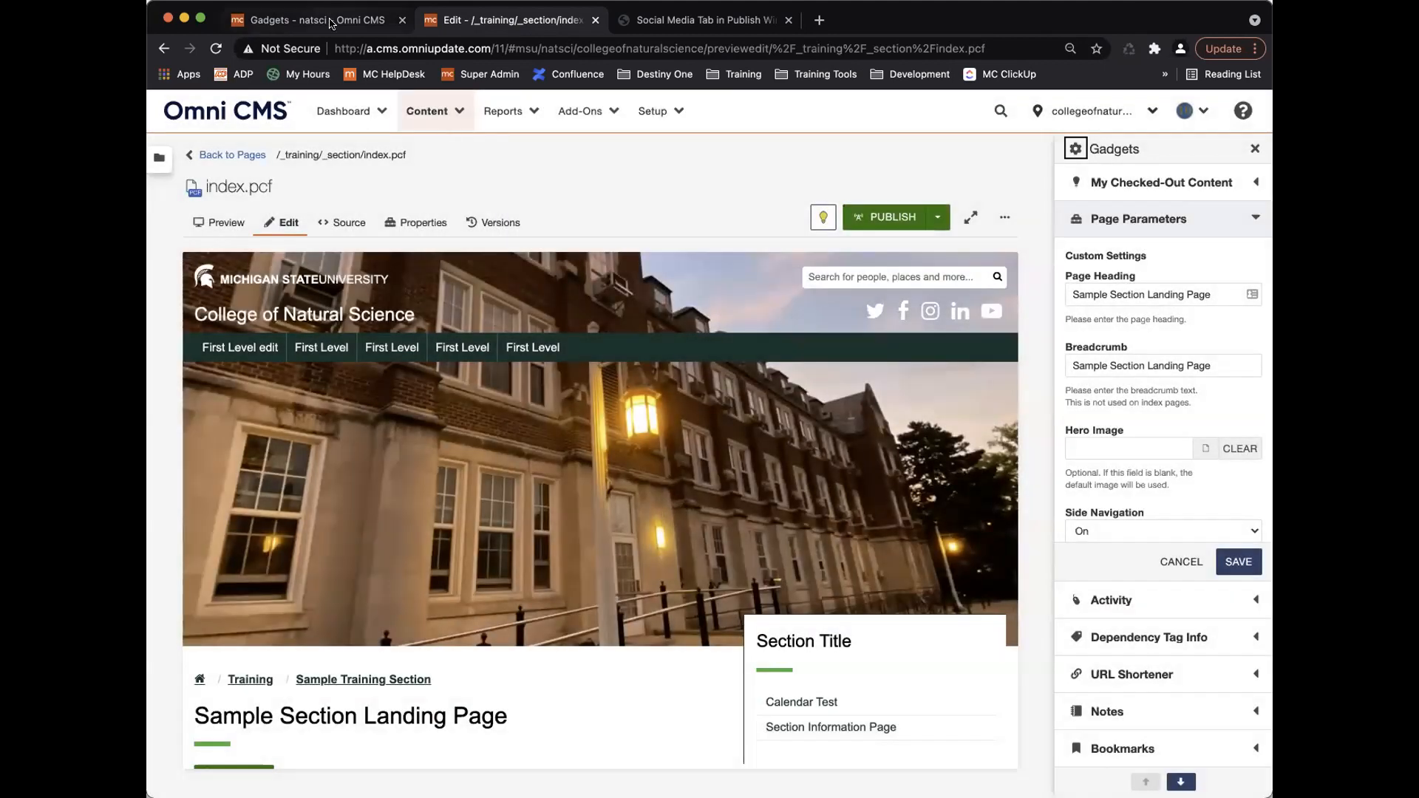
Save Page Parameters with Hide Meta Tags off, display Default off, and access for Everyone.
left_click(332, 20)
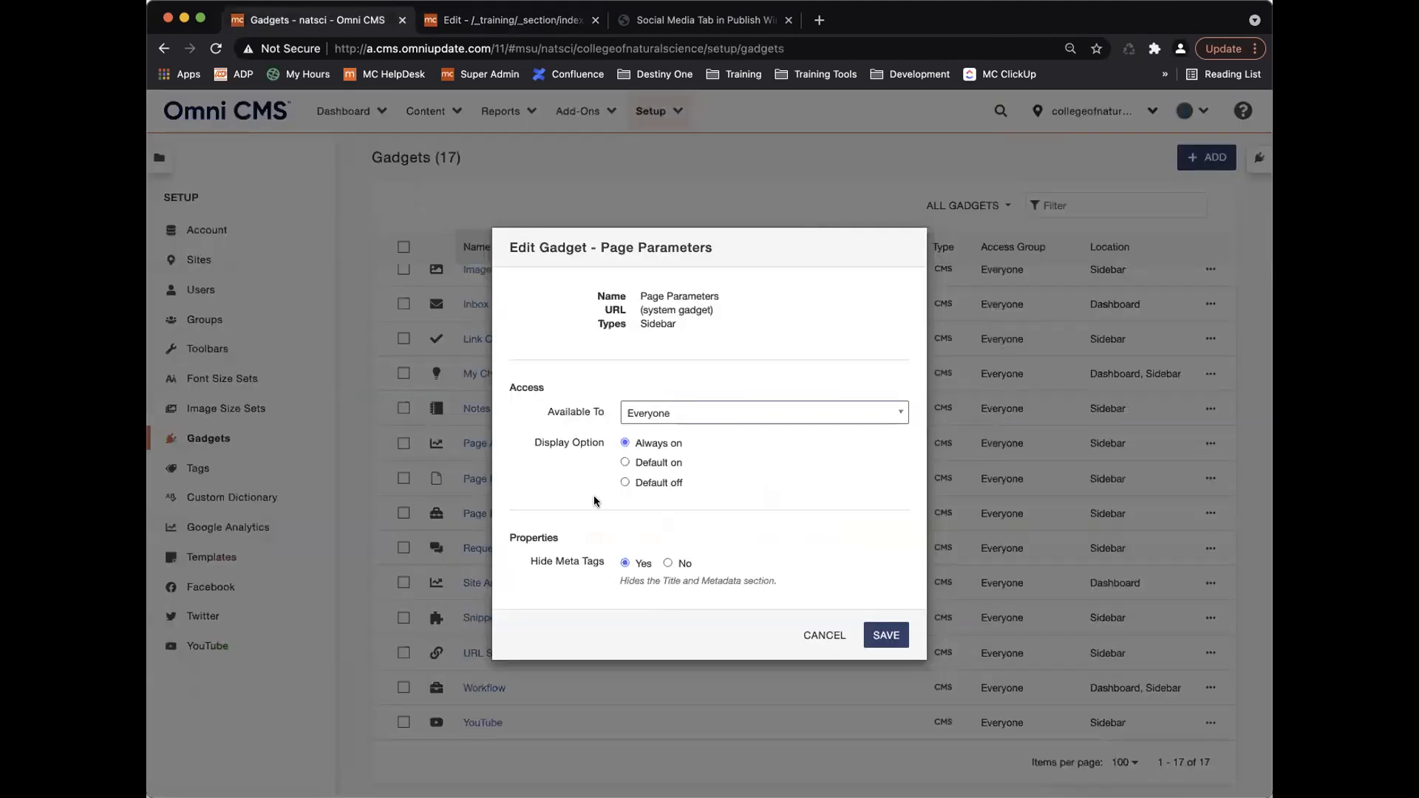
left_click(668, 563)
left_click(624, 482)
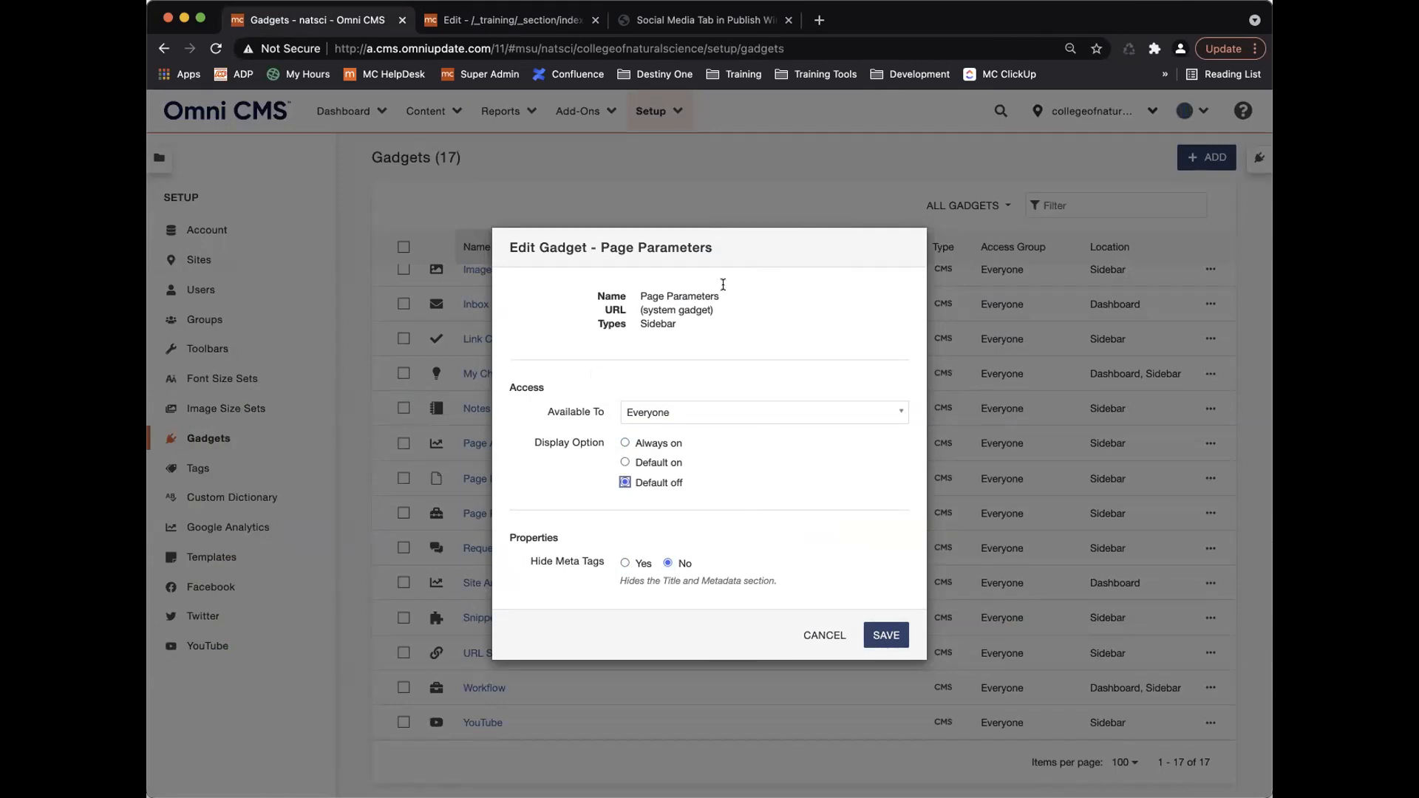
left_click(716, 414)
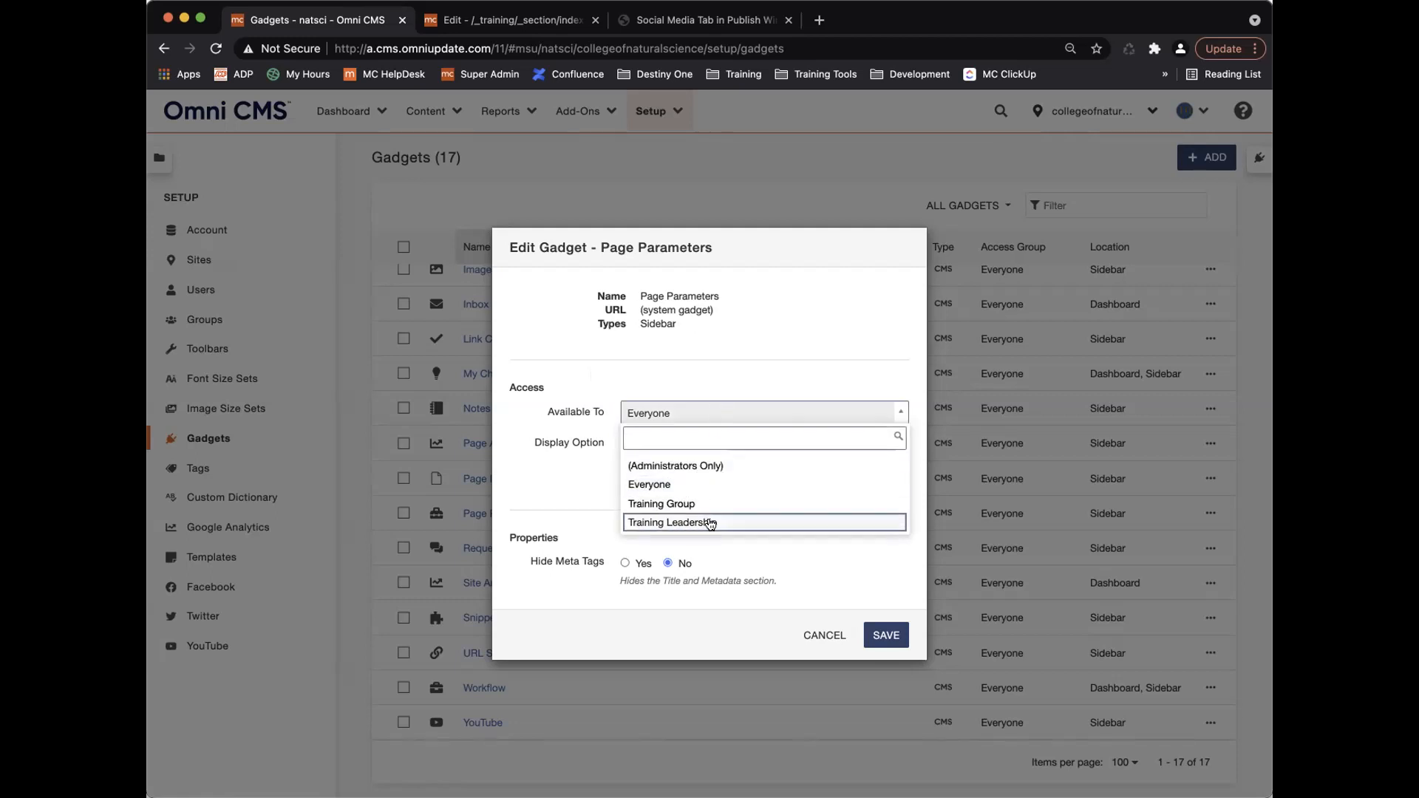
left_click(662, 411)
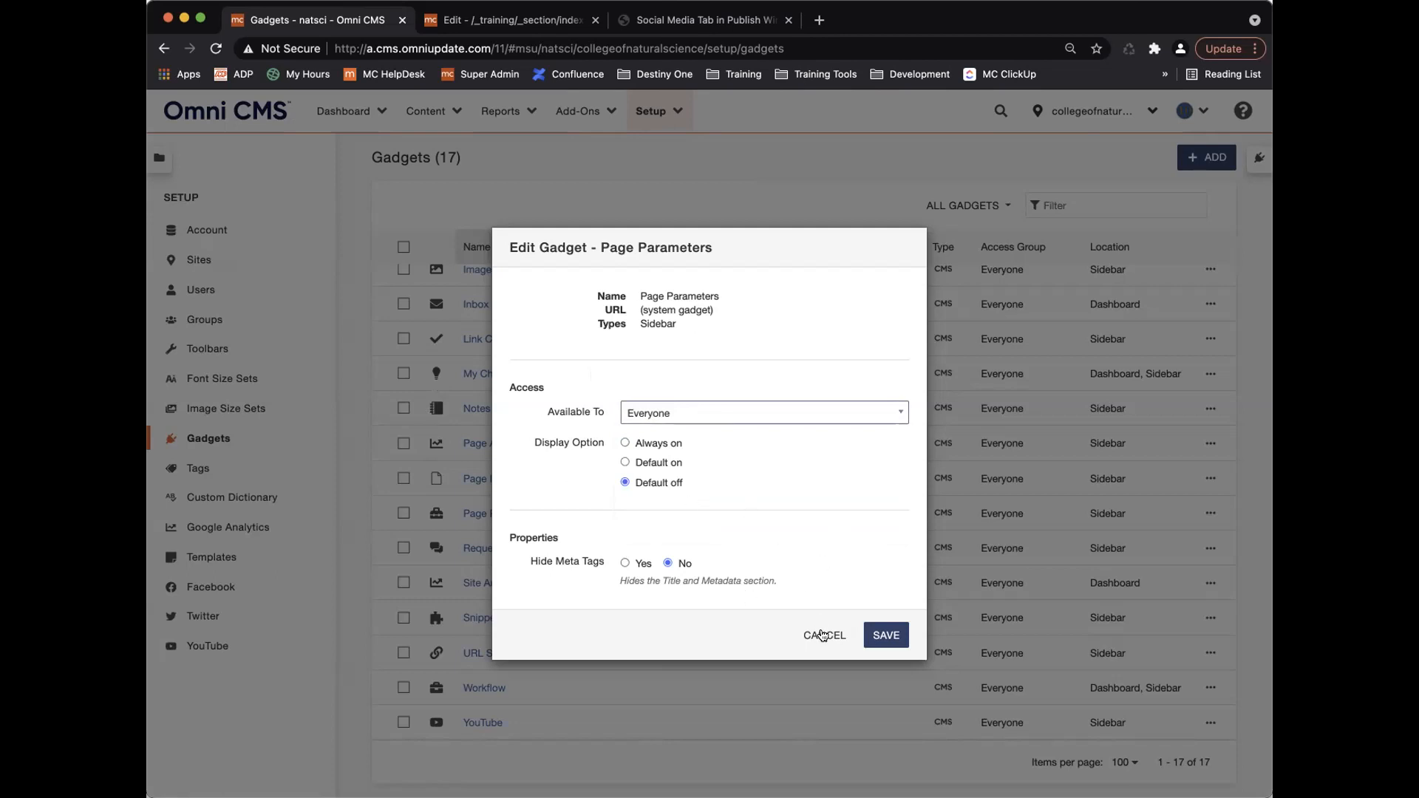
left_click(886, 635)
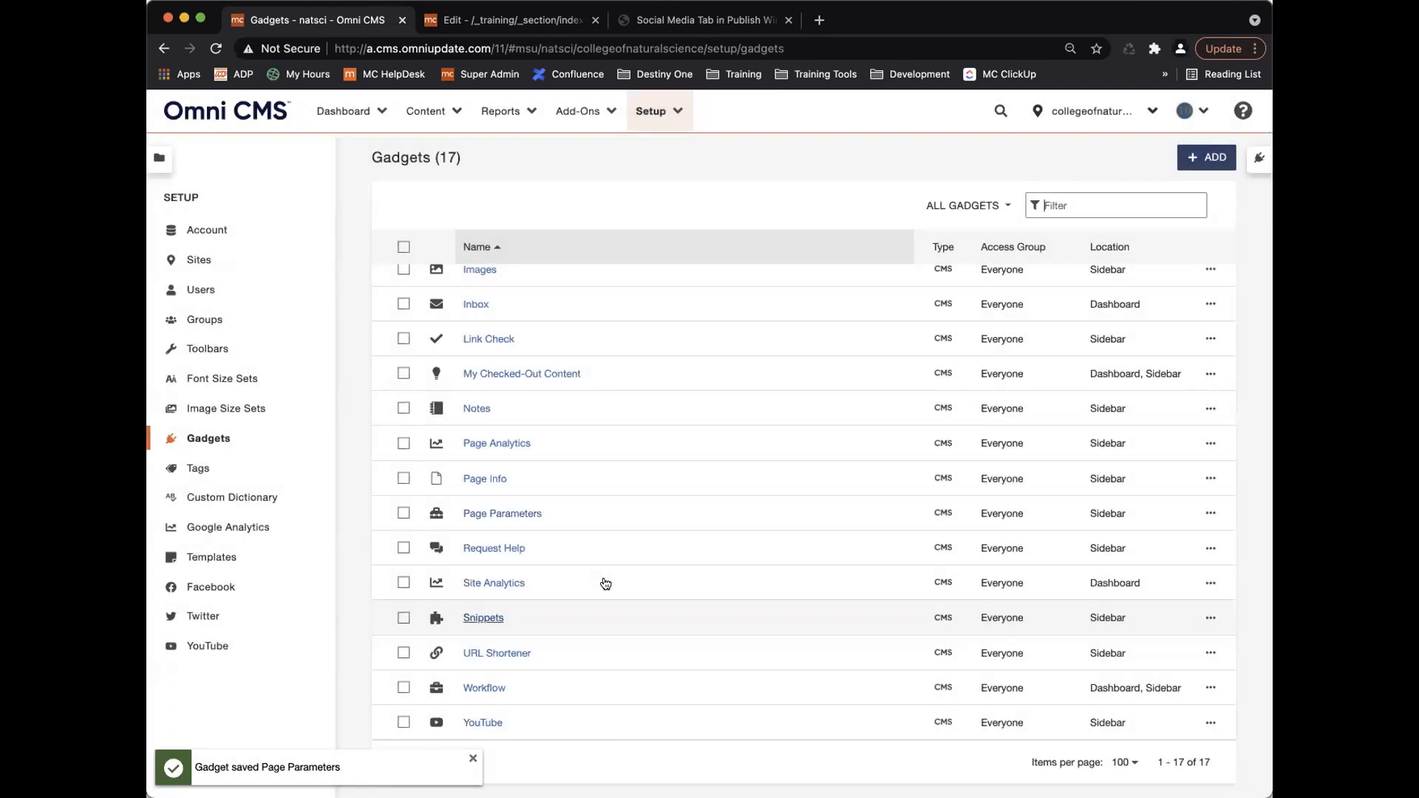
scroll(605, 580, "up", 3)
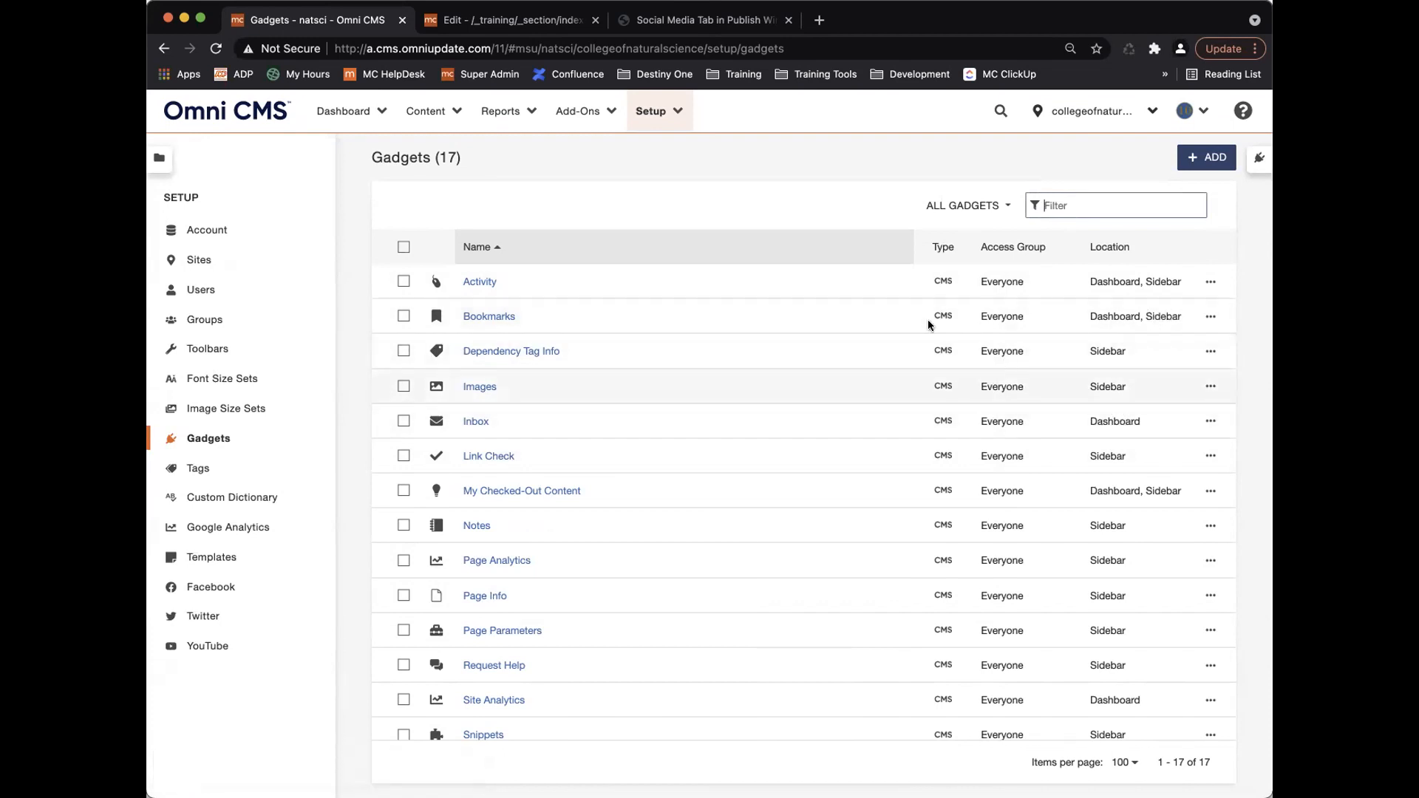
left_click(1076, 204)
type("you")
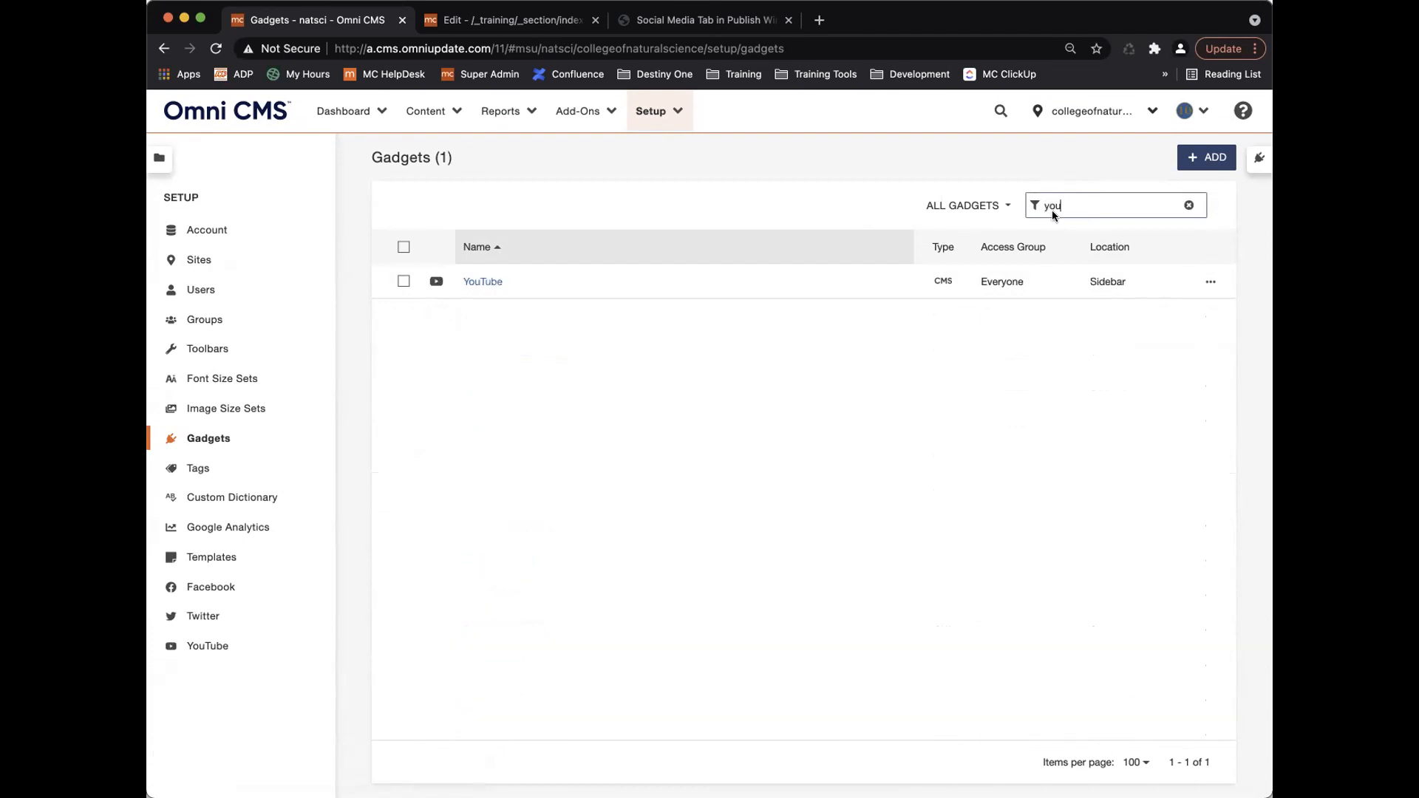
left_click(1210, 282)
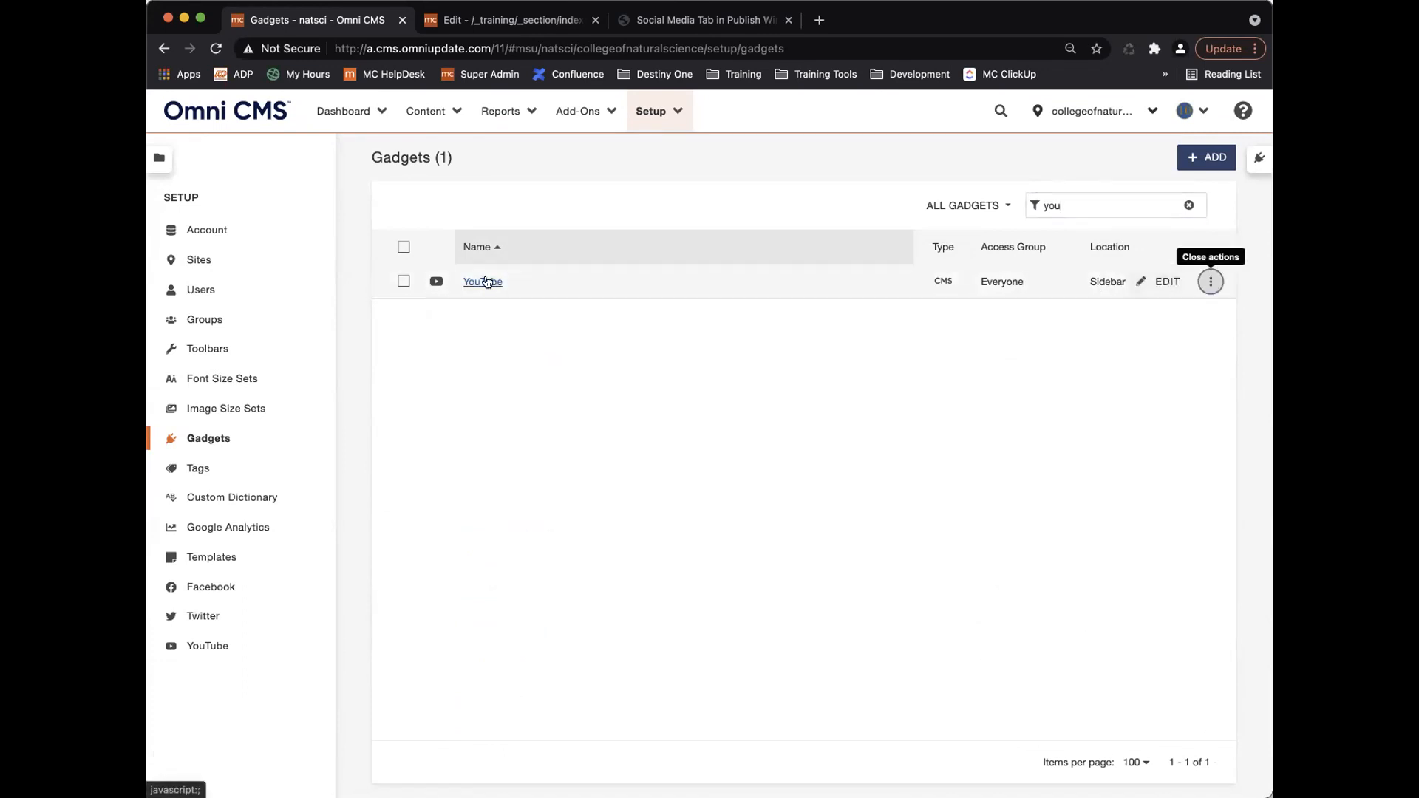
left_click(1210, 281)
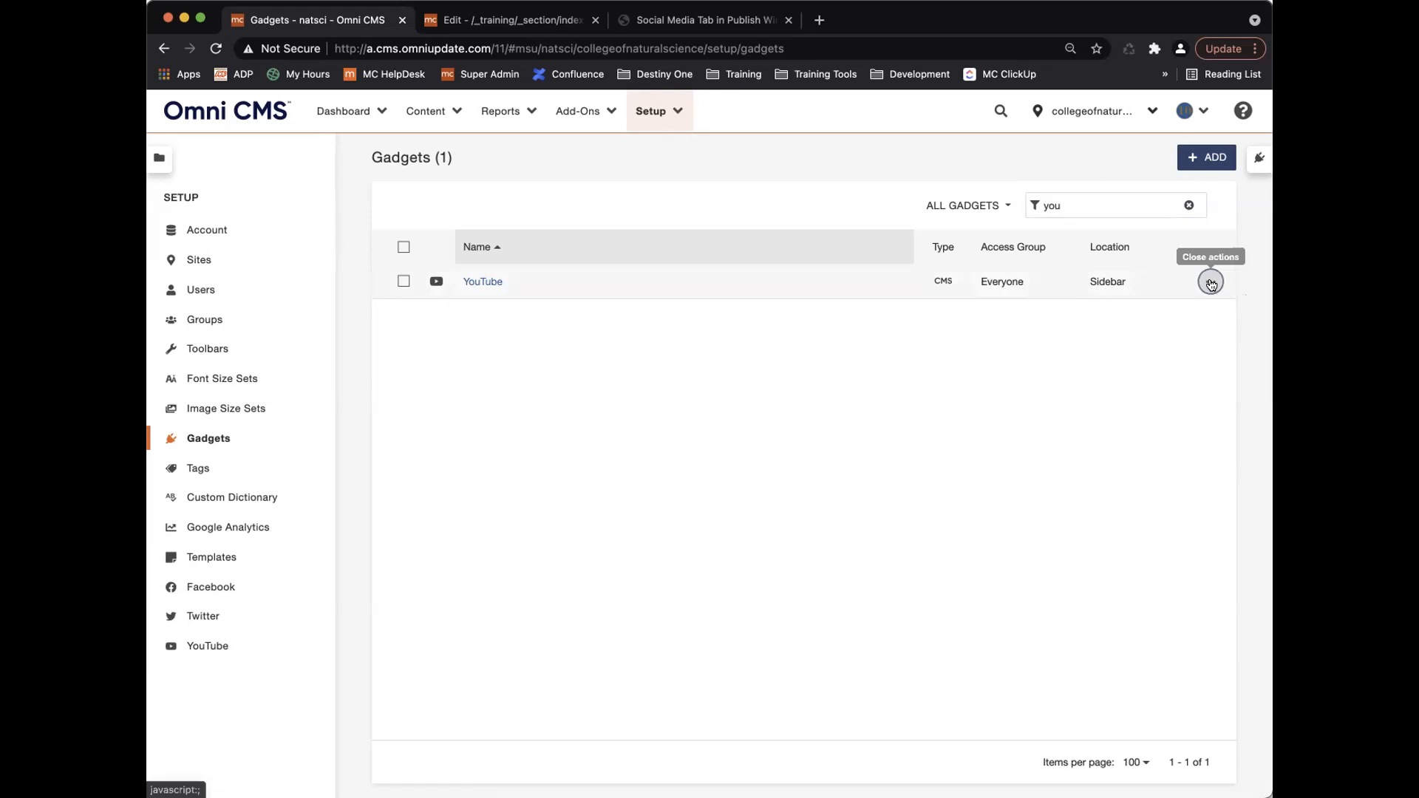
left_click(403, 281)
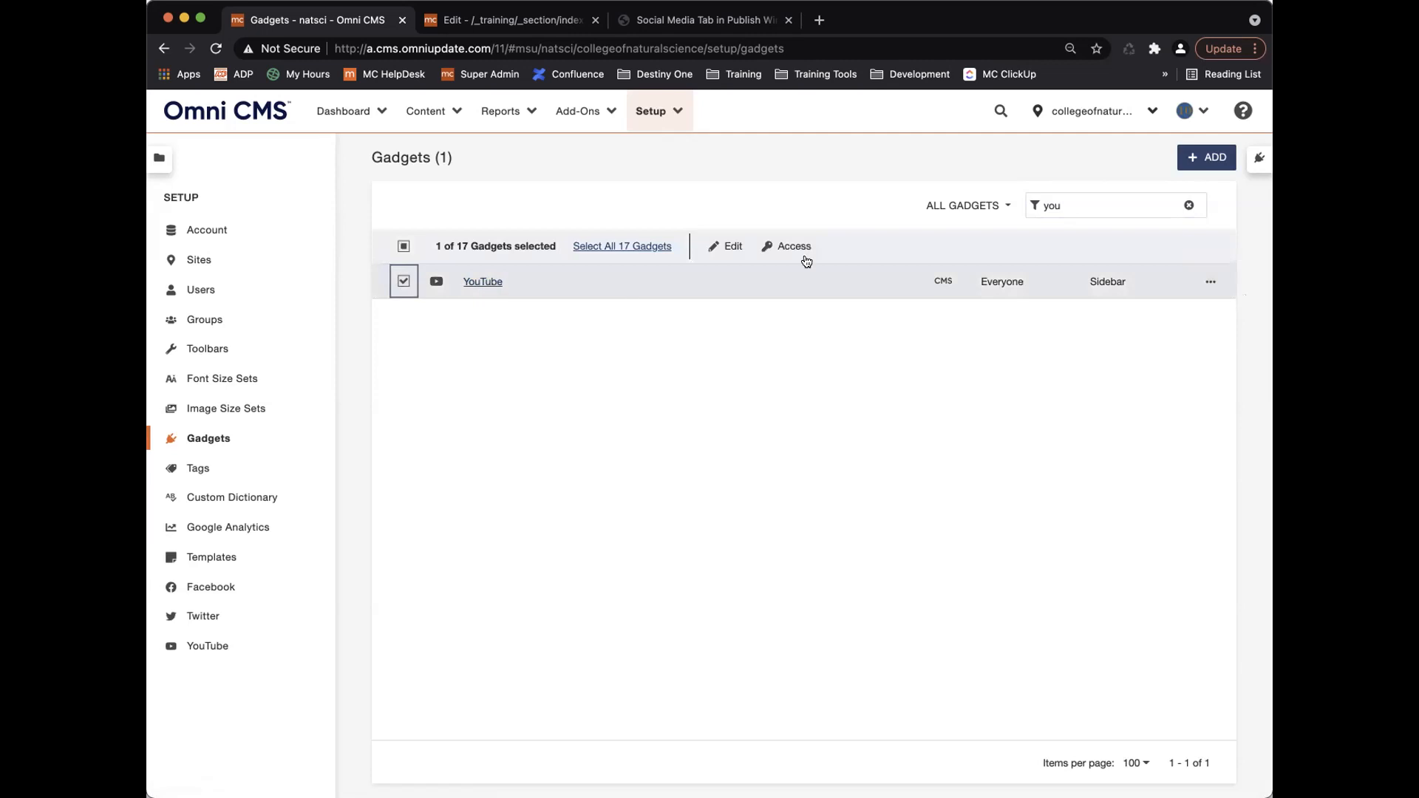
left_click(494, 282)
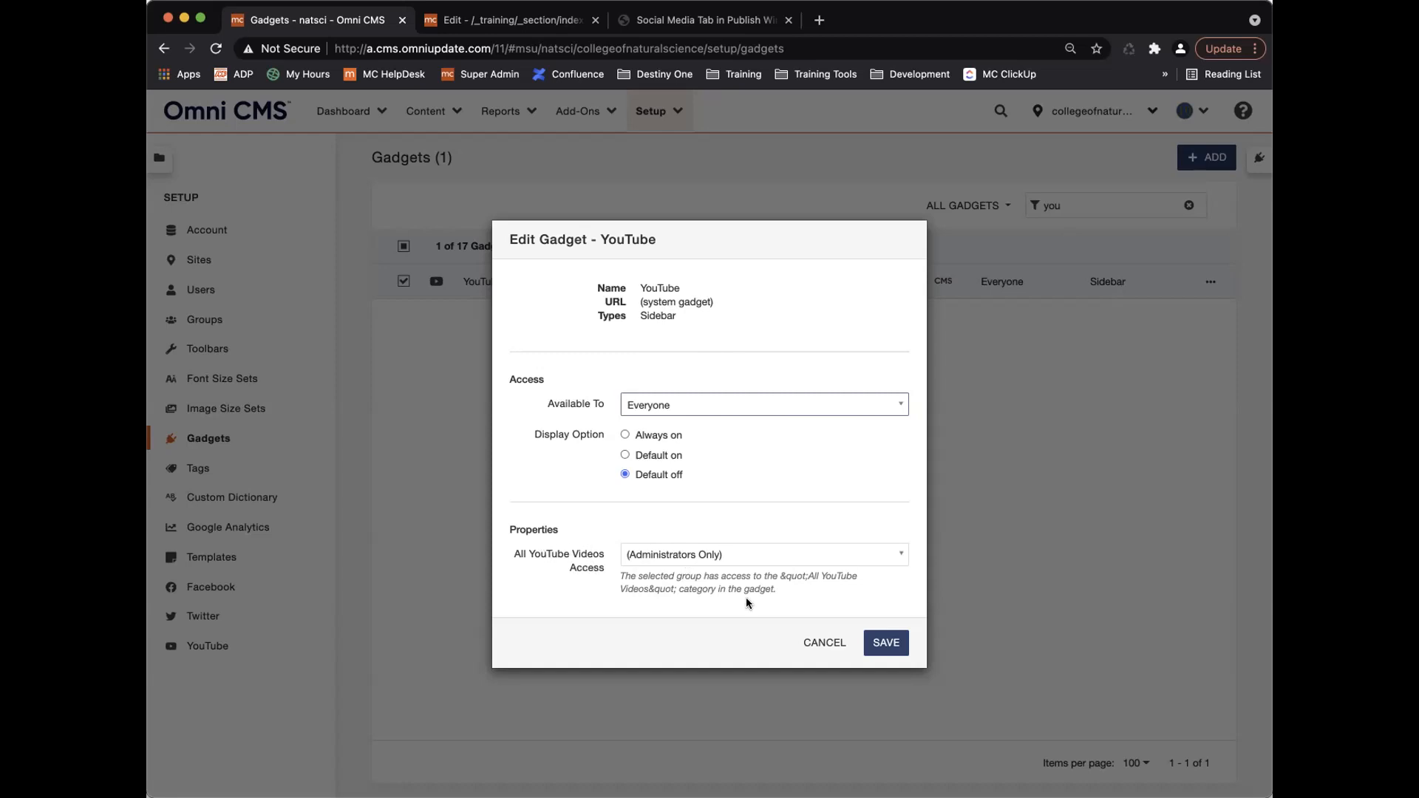
left_click(818, 645)
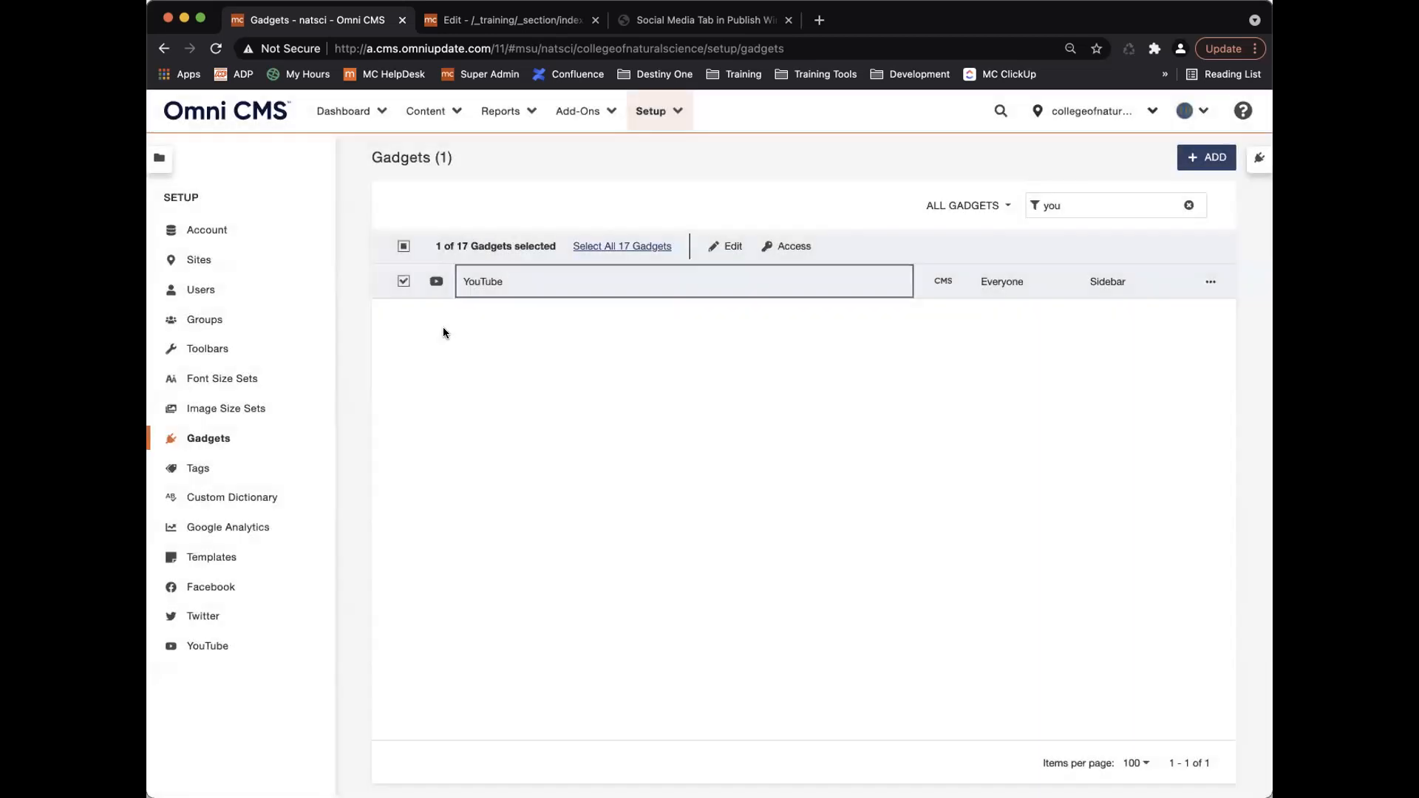
left_click(402, 282)
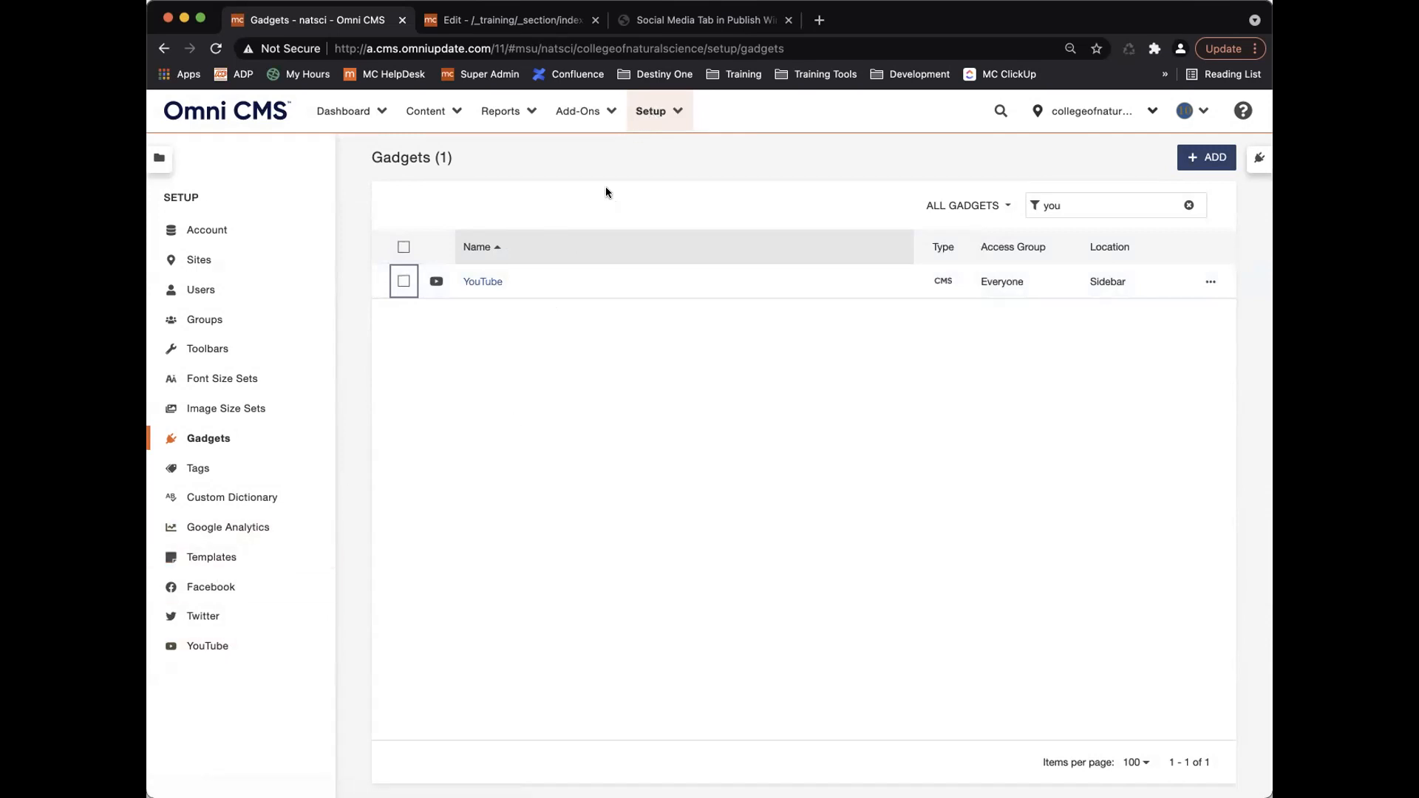
left_click(1189, 205)
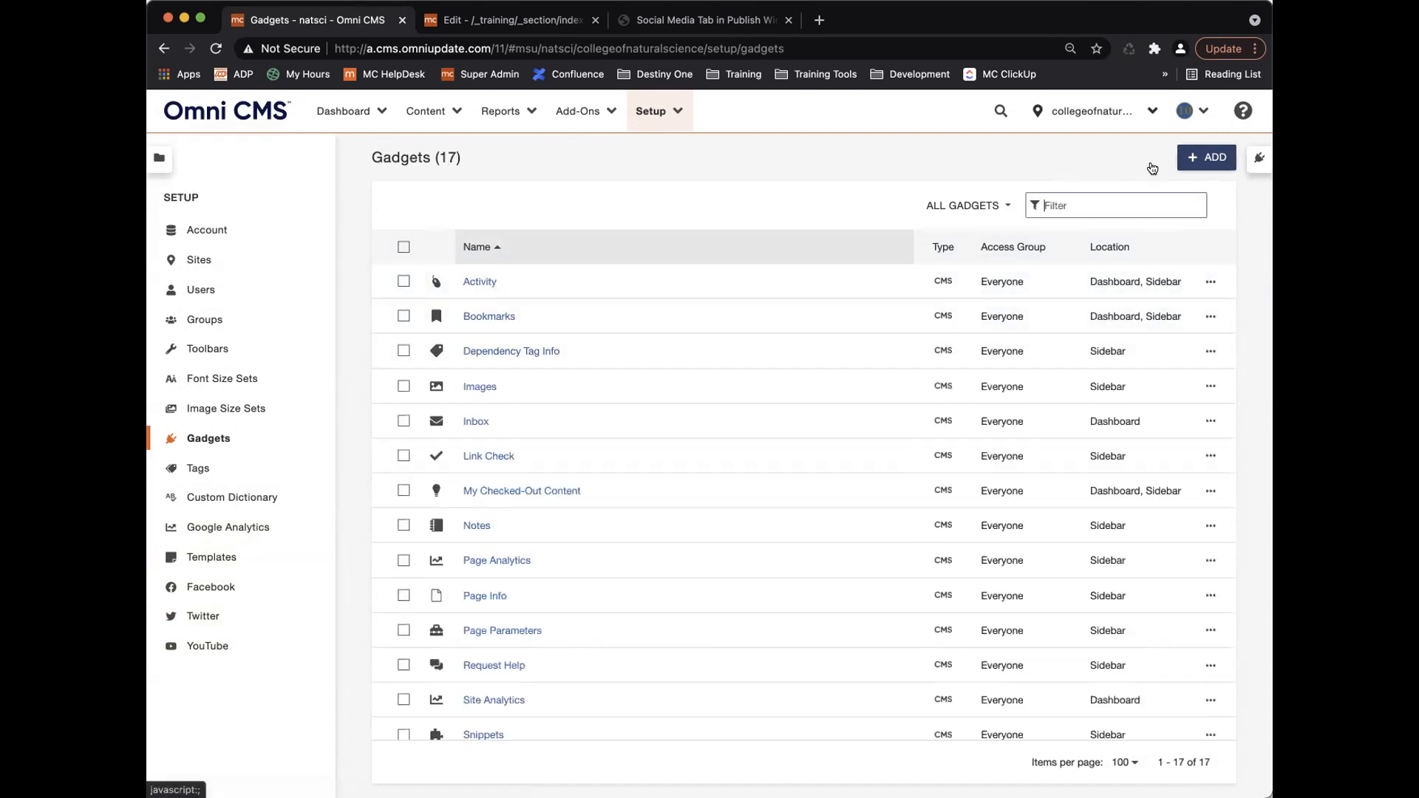
Cancel the new gadget dialog, glance at the add-ons list, and go to the Tags setup list.
left_click(1205, 157)
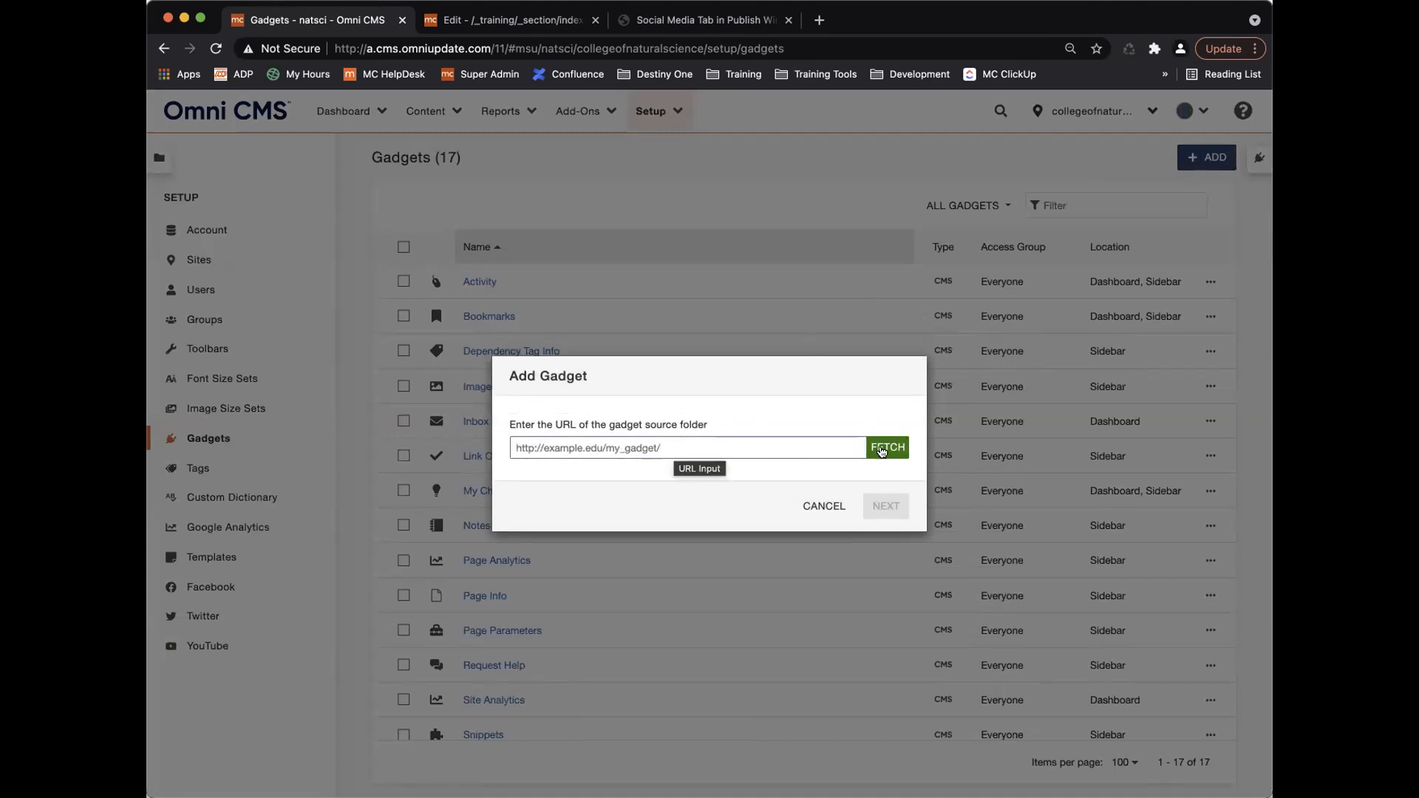
left_click(823, 508)
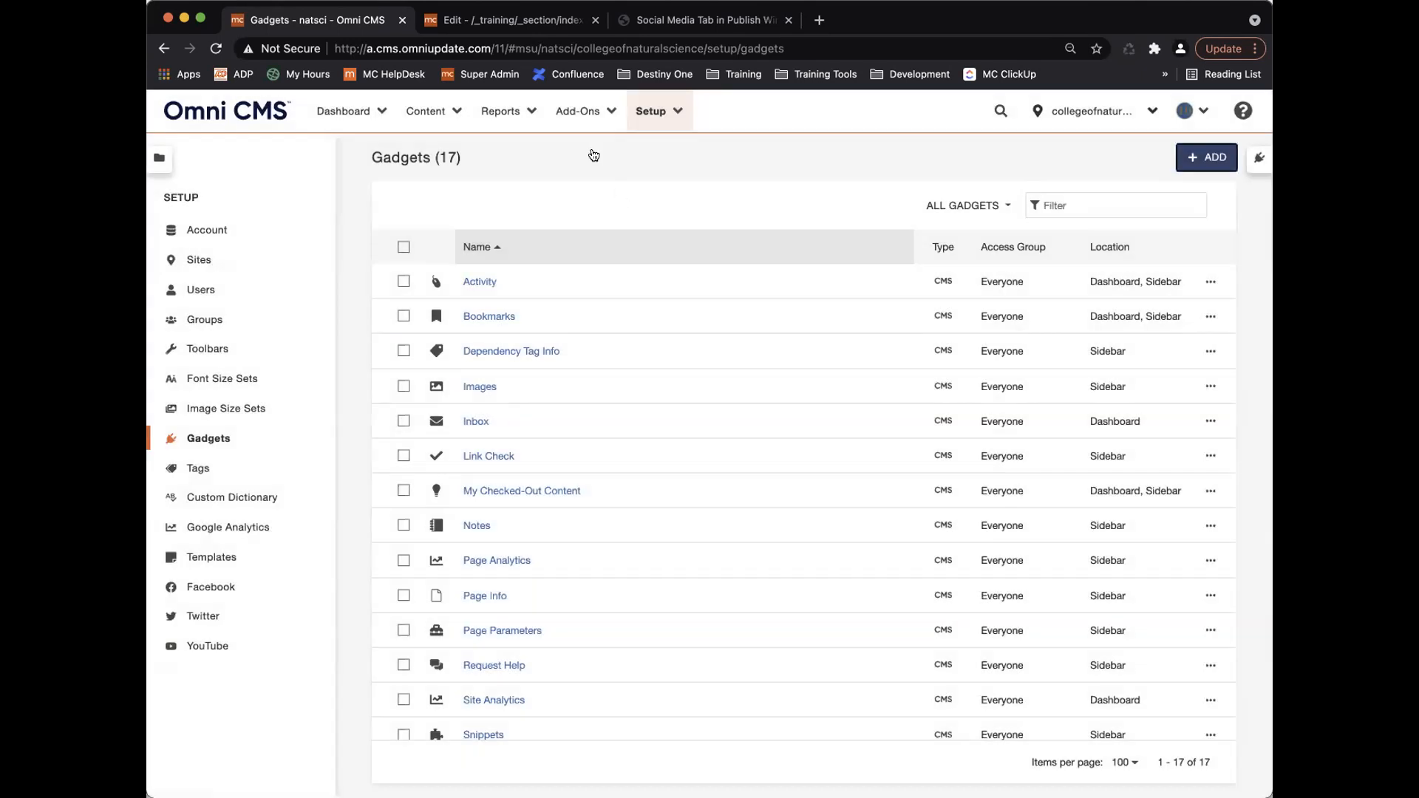
left_click(577, 111)
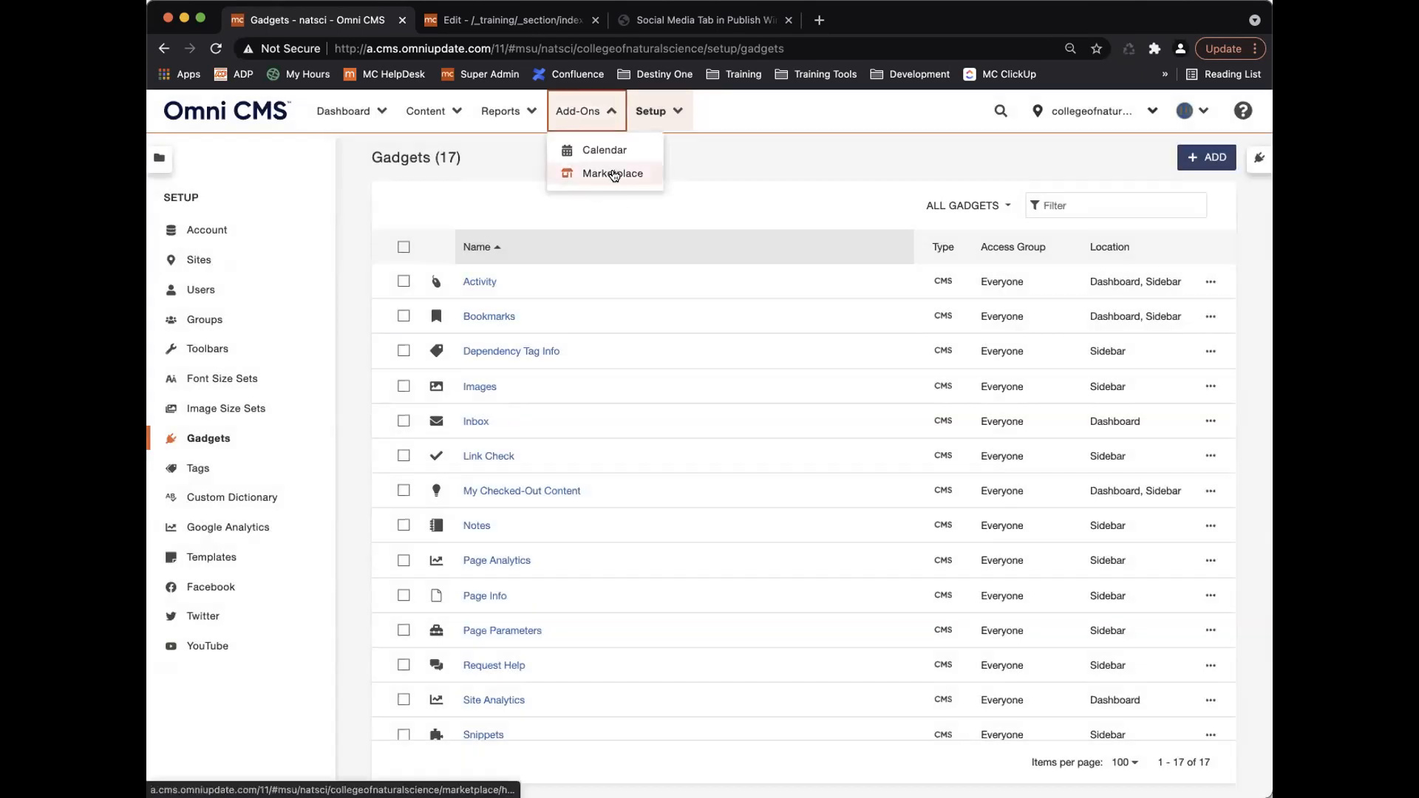
left_click(577, 108)
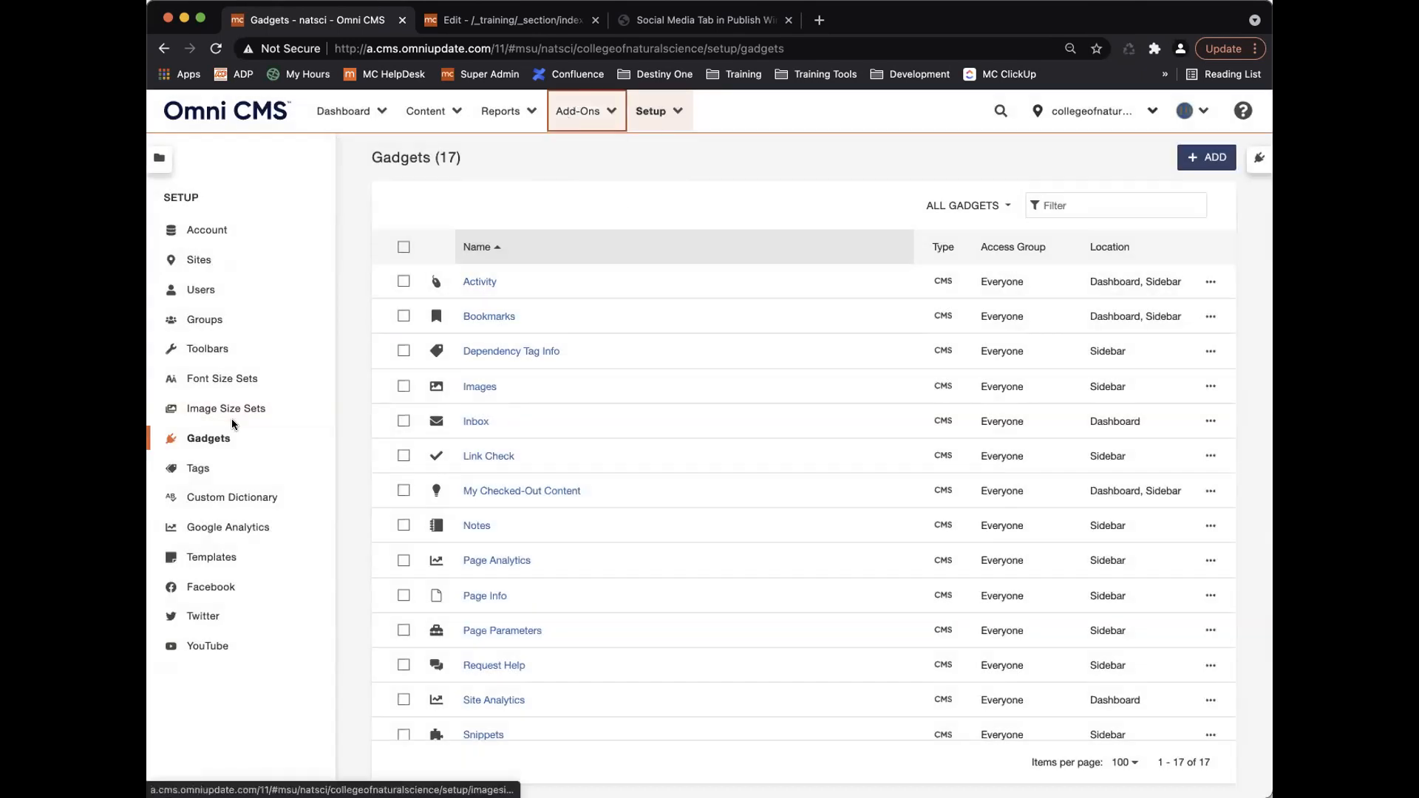
left_click(199, 469)
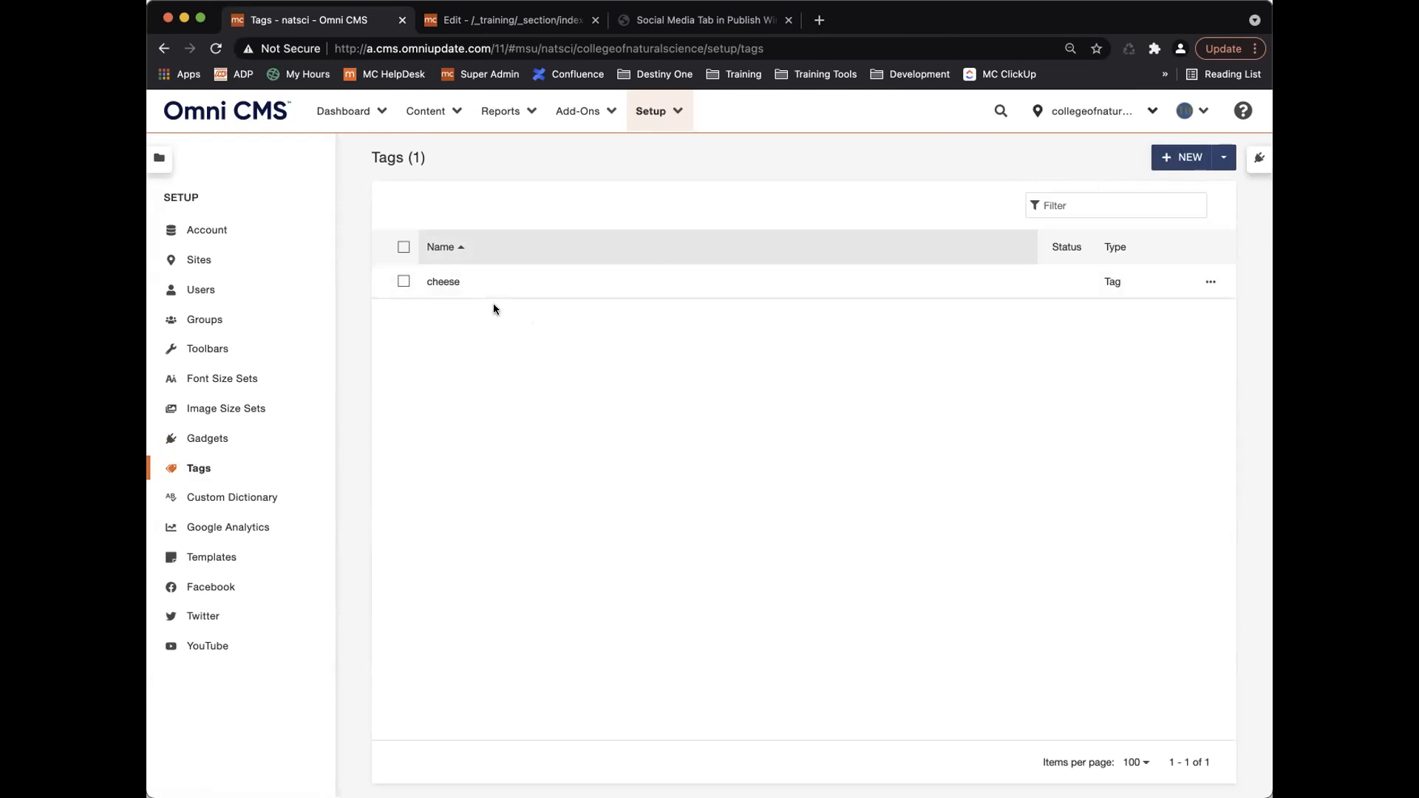
Delete the cheese tag.
left_click(404, 282)
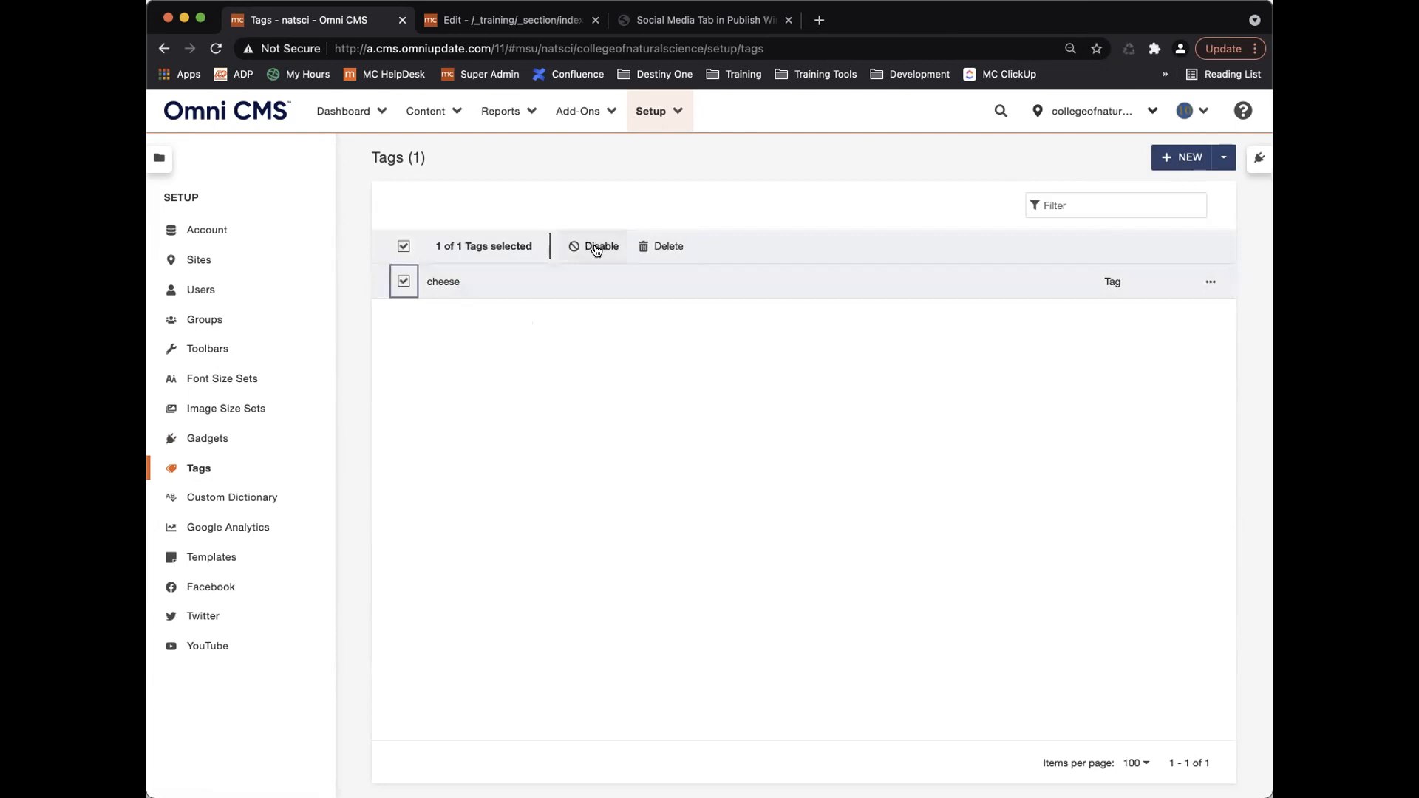
left_click(674, 250)
left_click(874, 497)
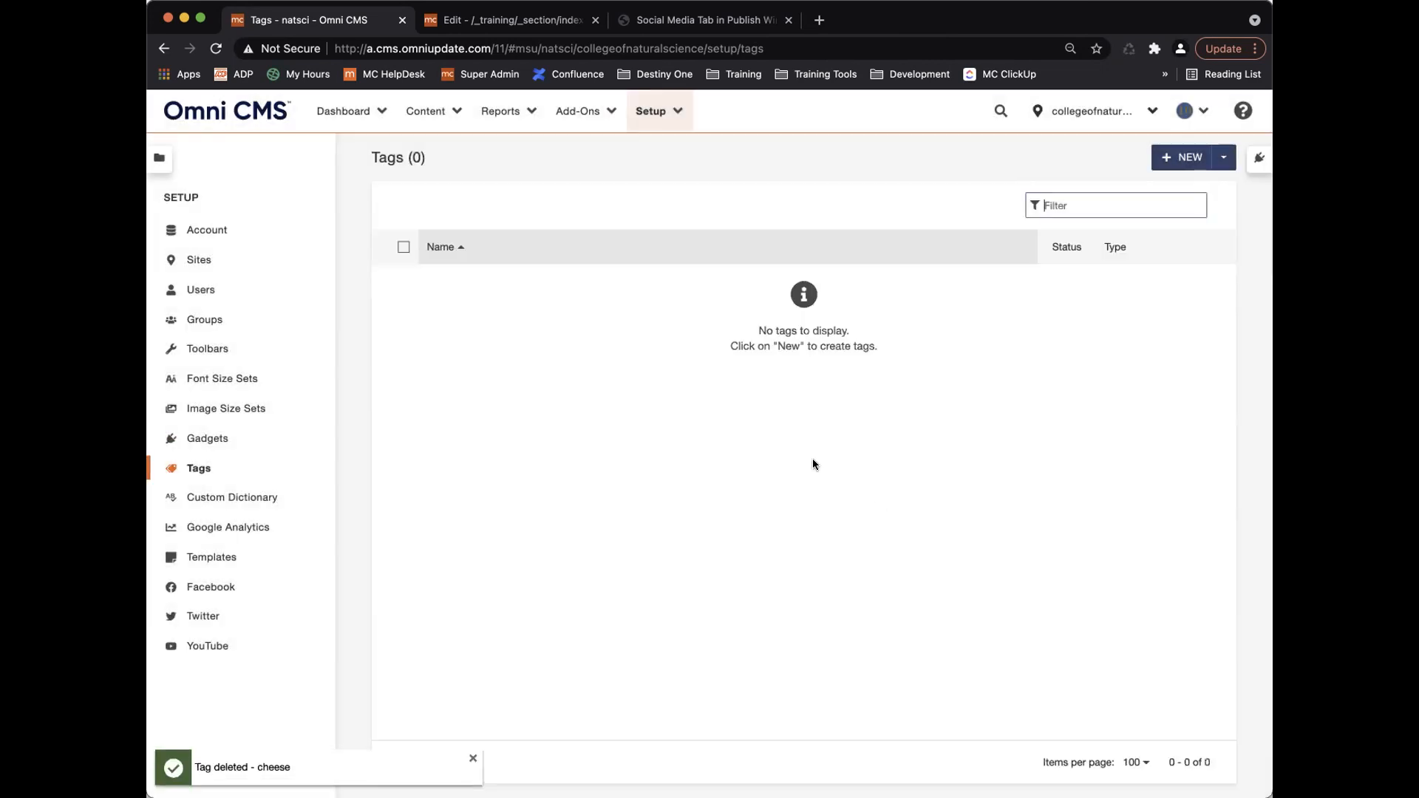
Create and save a new tag named Training.
left_click(1177, 157)
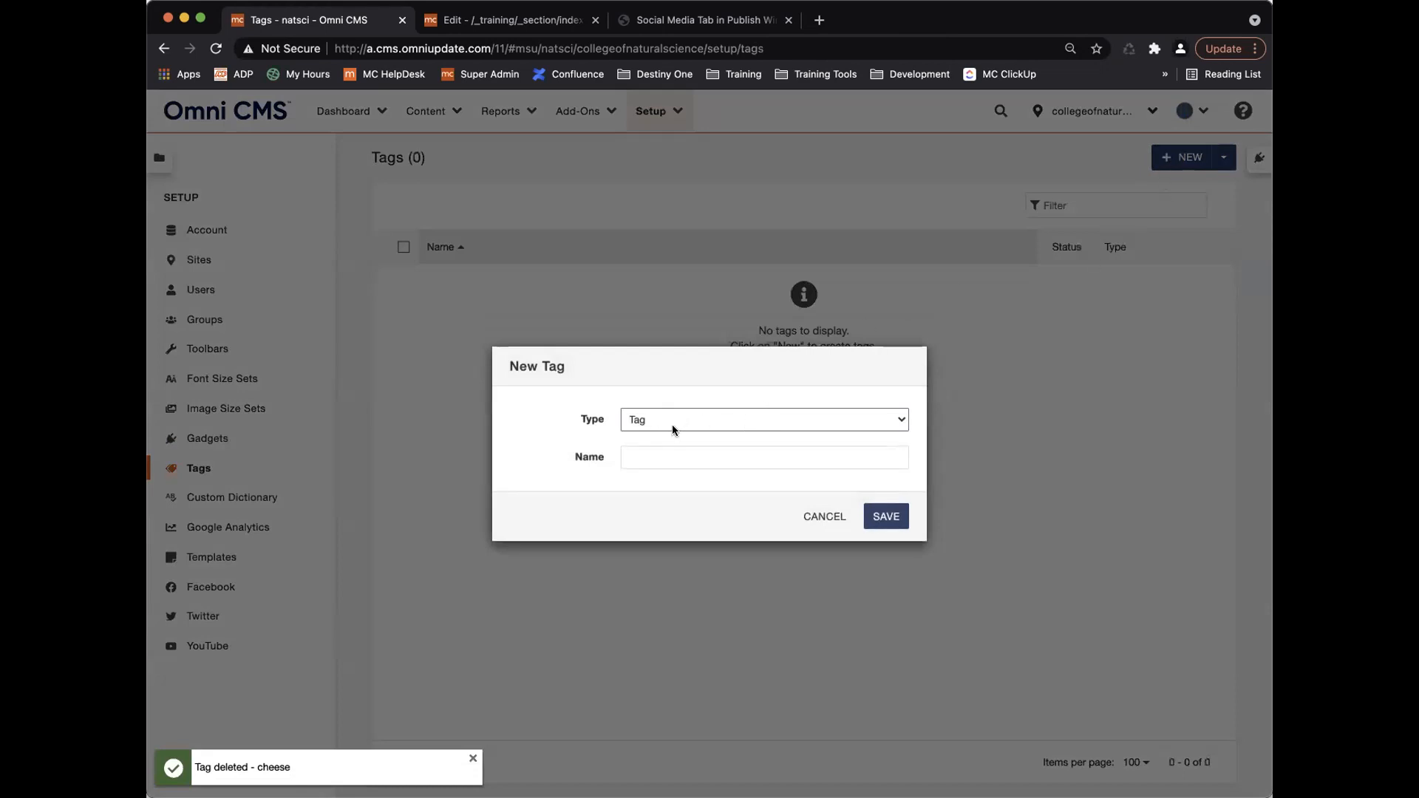
left_click(658, 453)
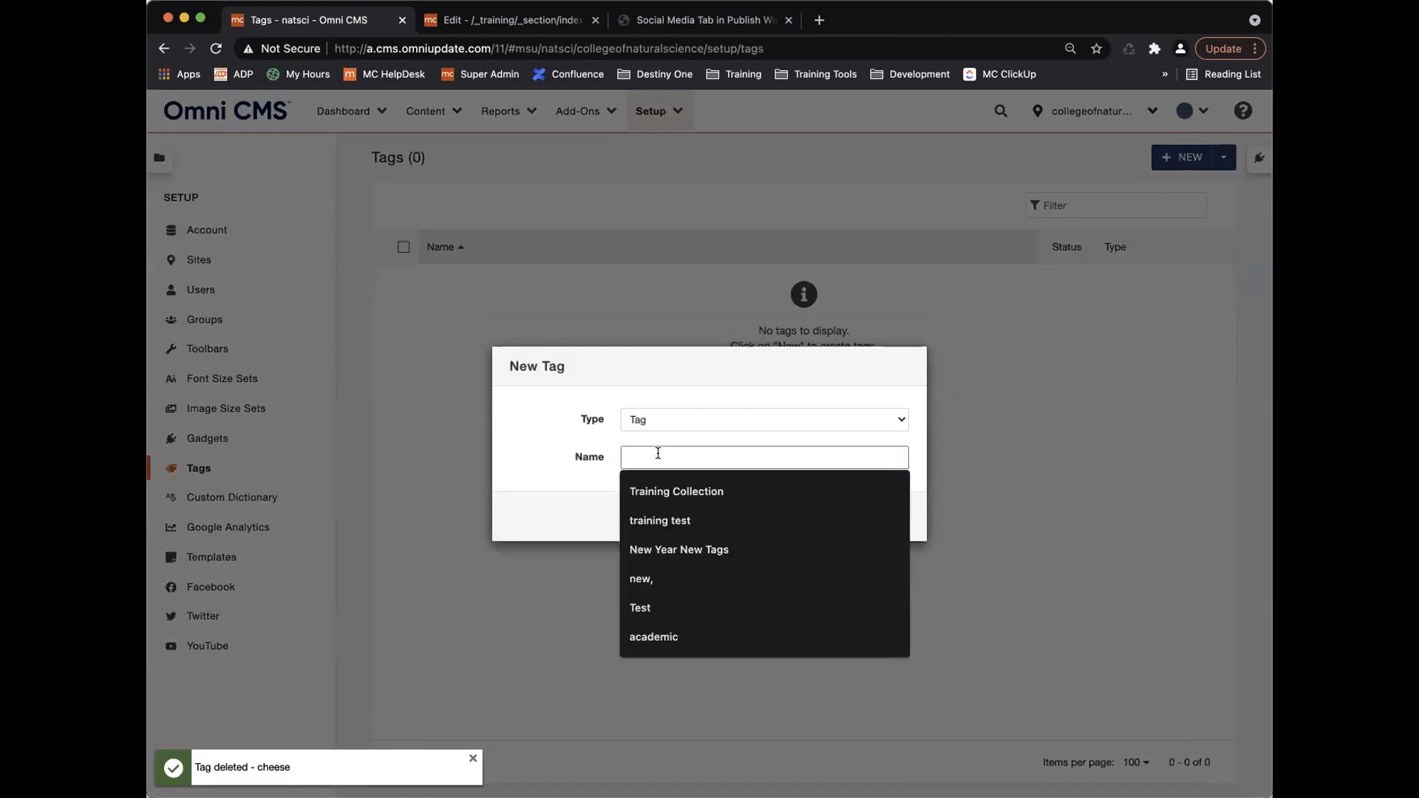
type("Training")
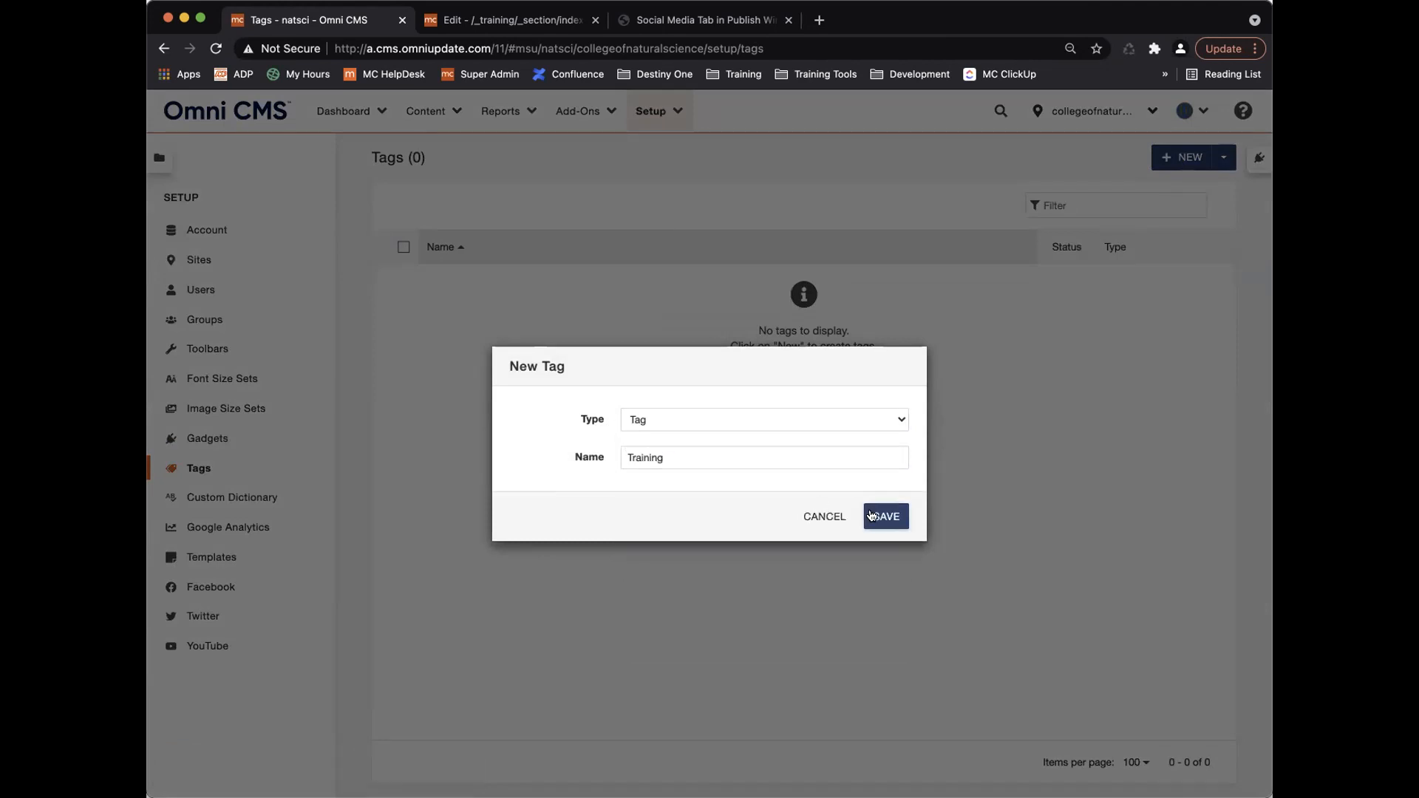
left_click(883, 514)
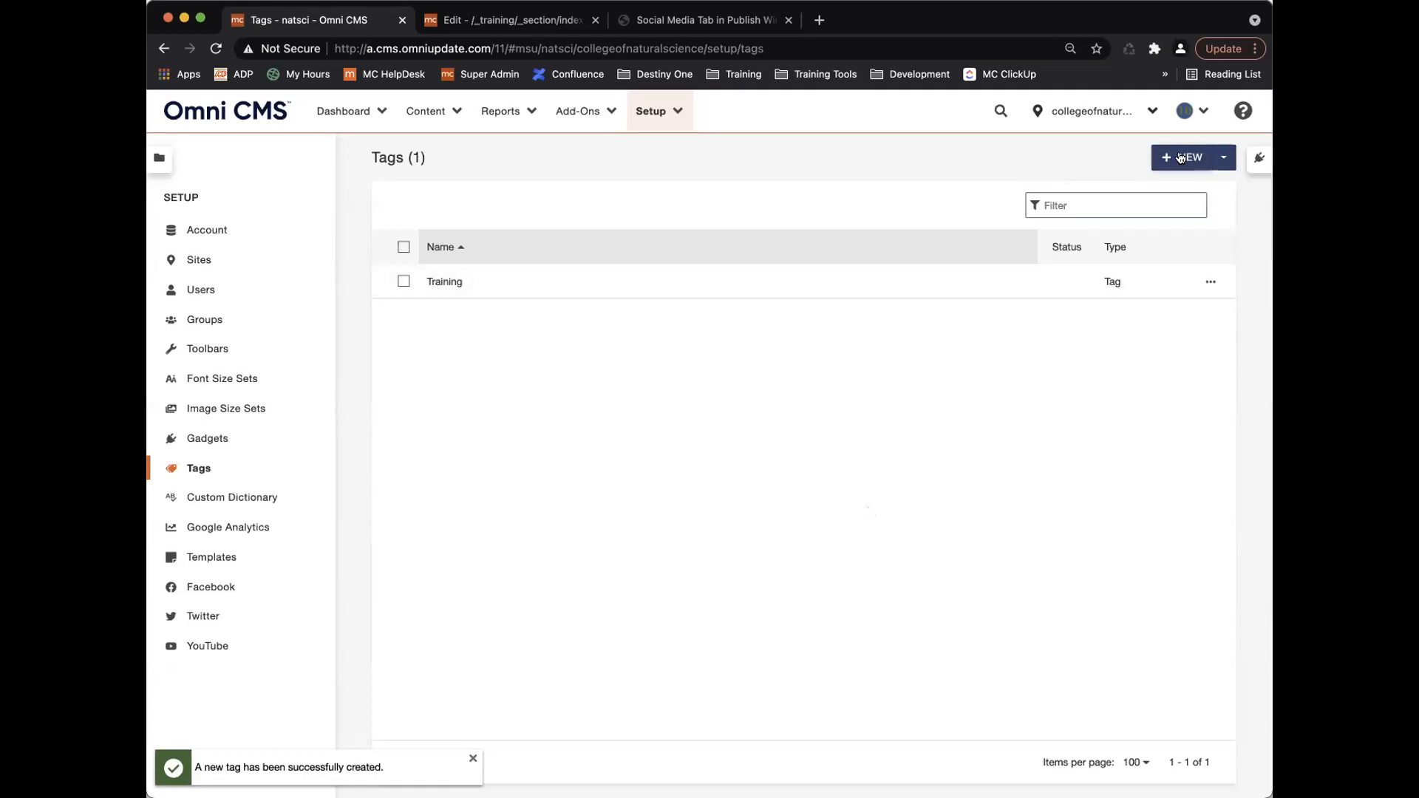
Tag _training/_section/index.pcf with 'sample', save, confirm it in the Tags list, and log out.
left_click(518, 21)
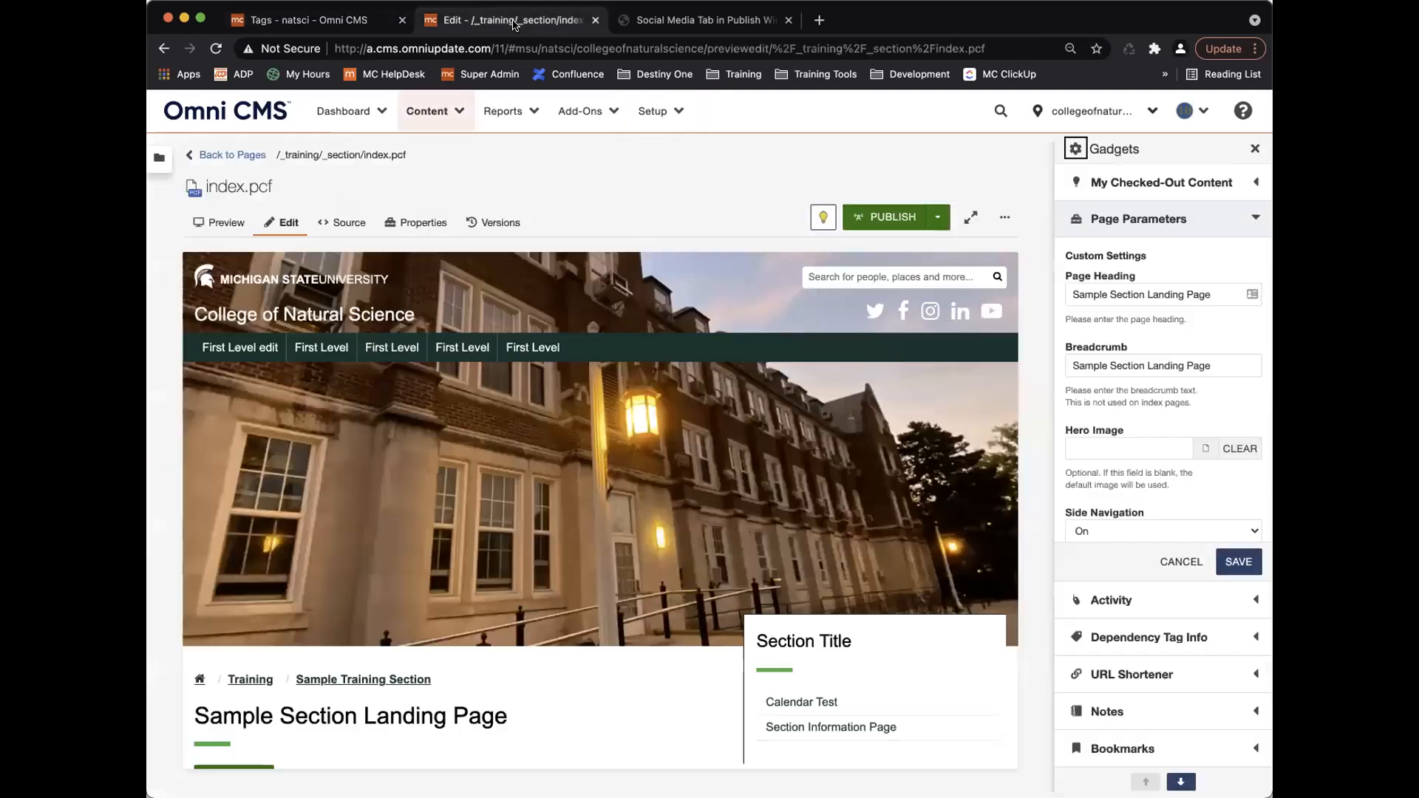
left_click(428, 225)
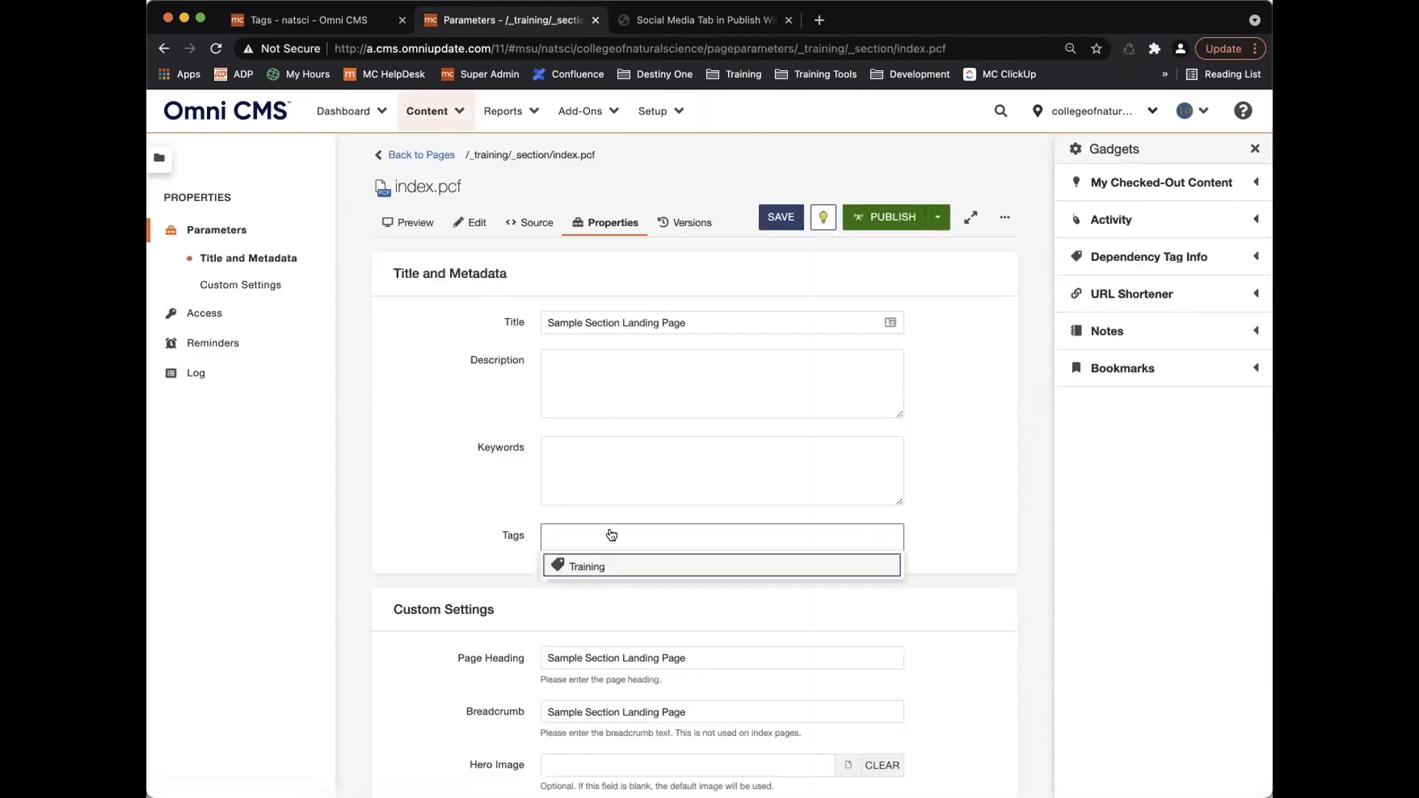
type("sample")
key("Return")
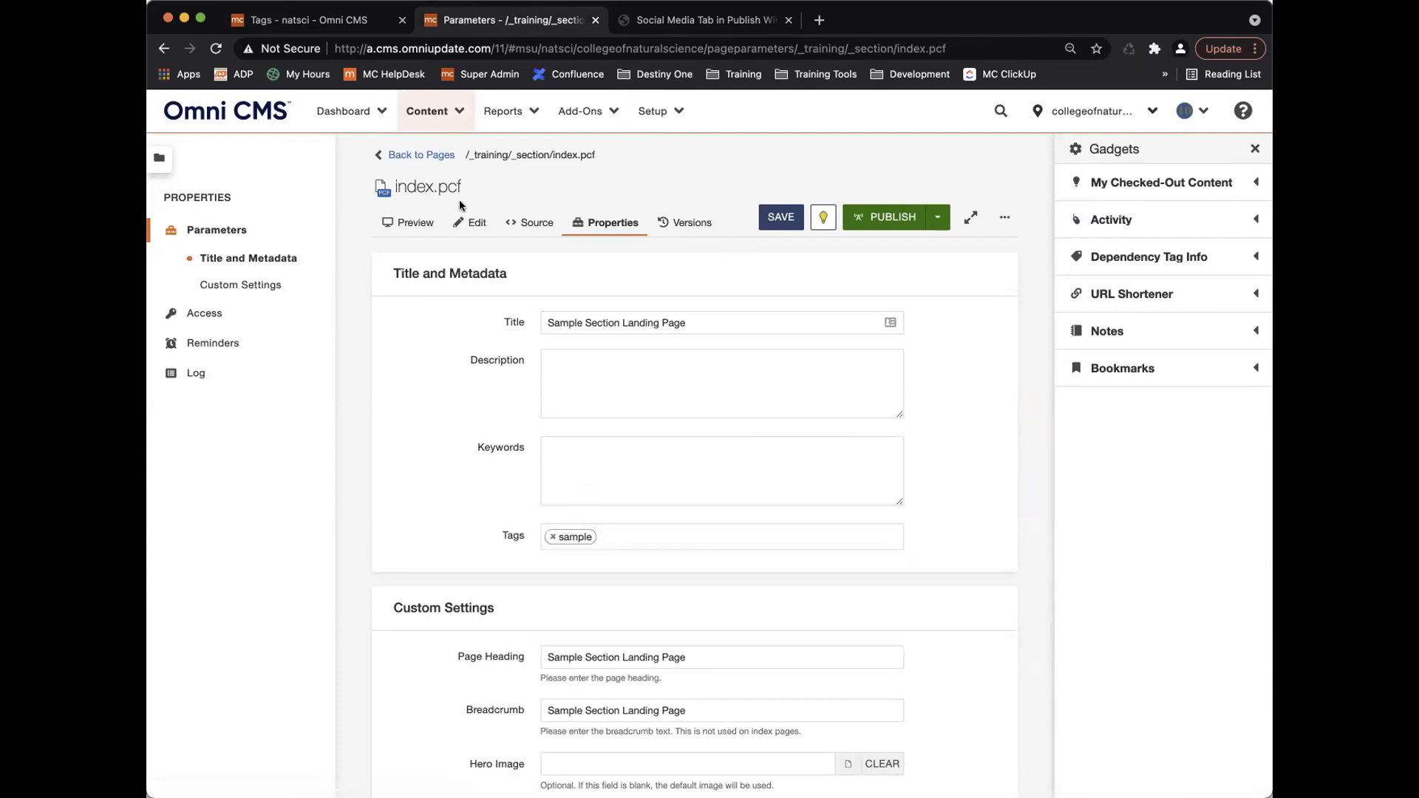
left_click(773, 222)
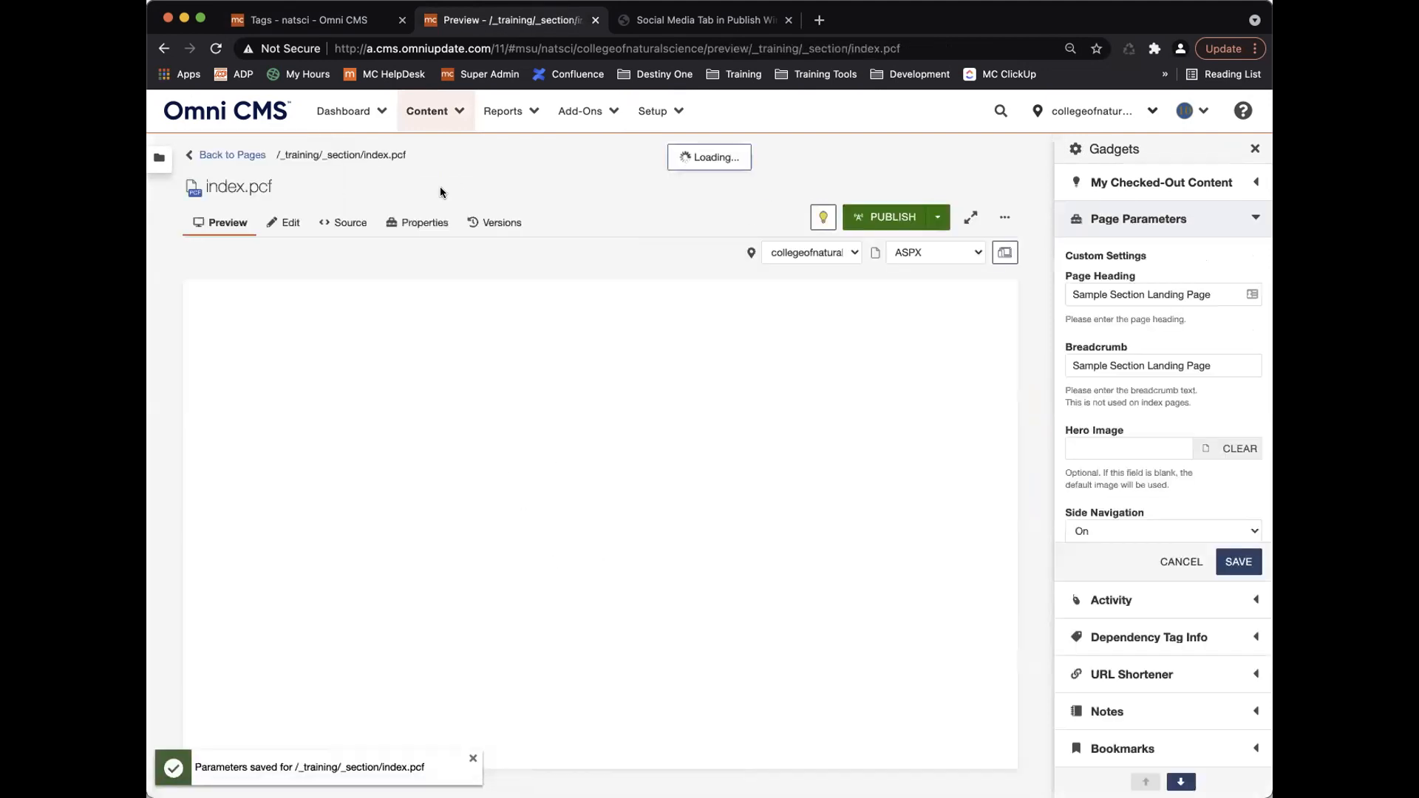
left_click(340, 21)
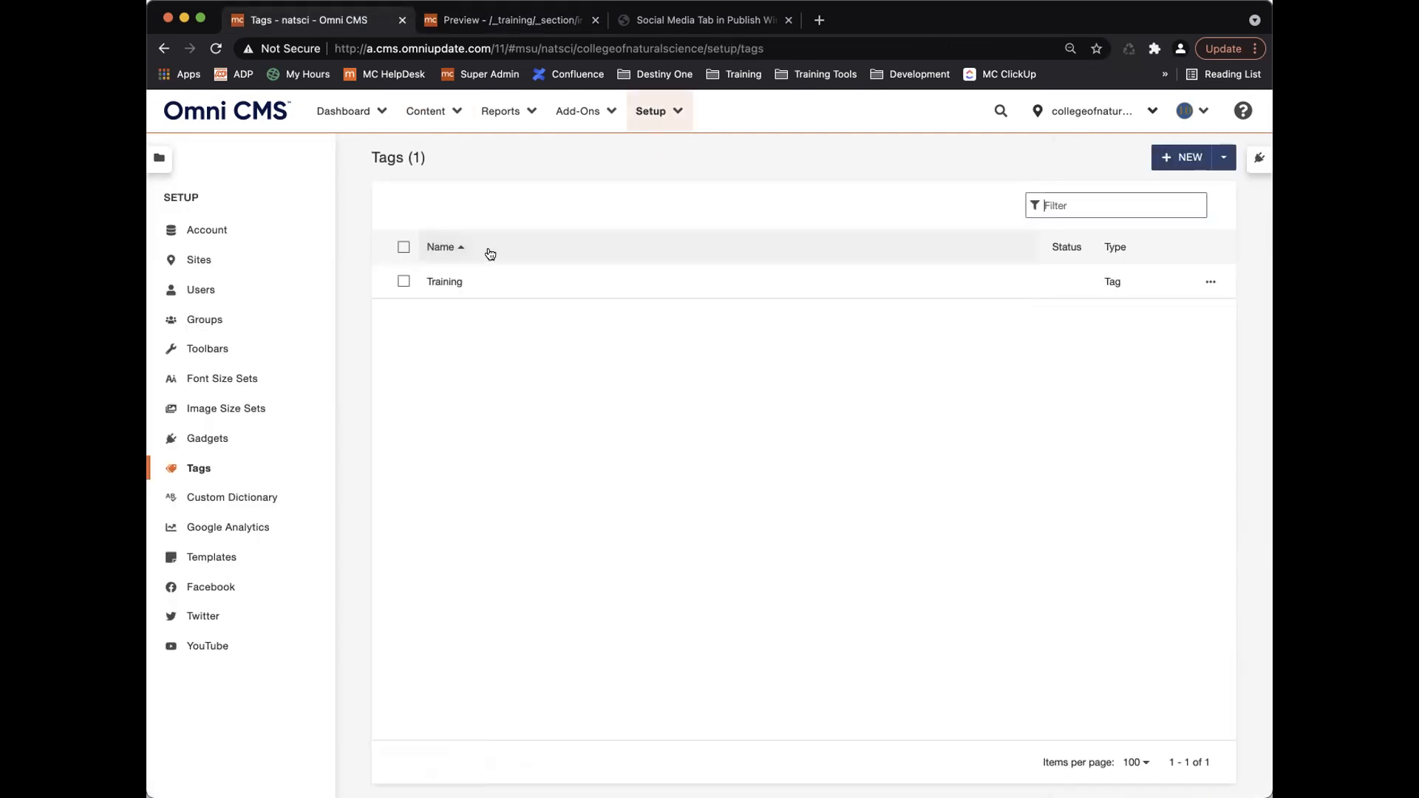
key("super+r")
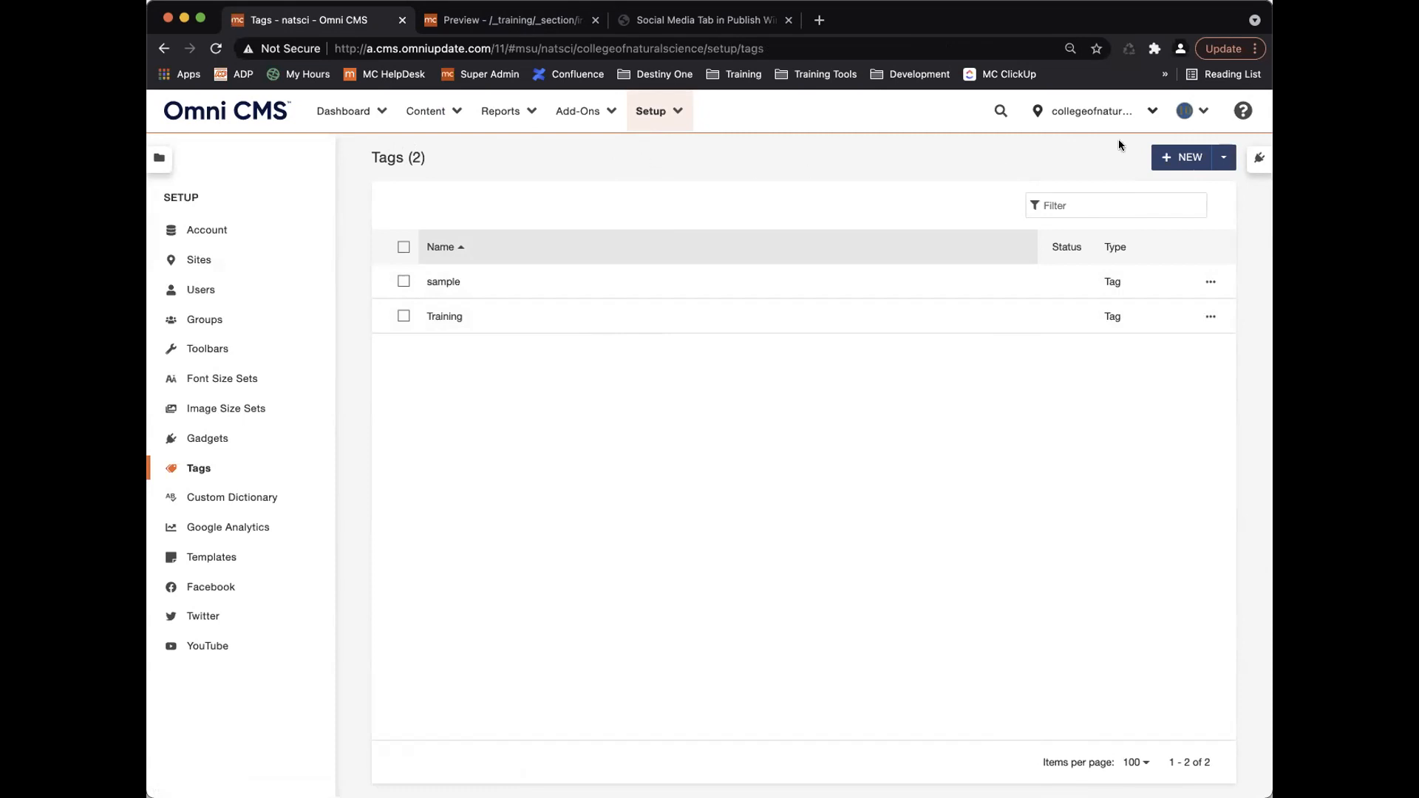
left_click(1191, 111)
left_click(1157, 168)
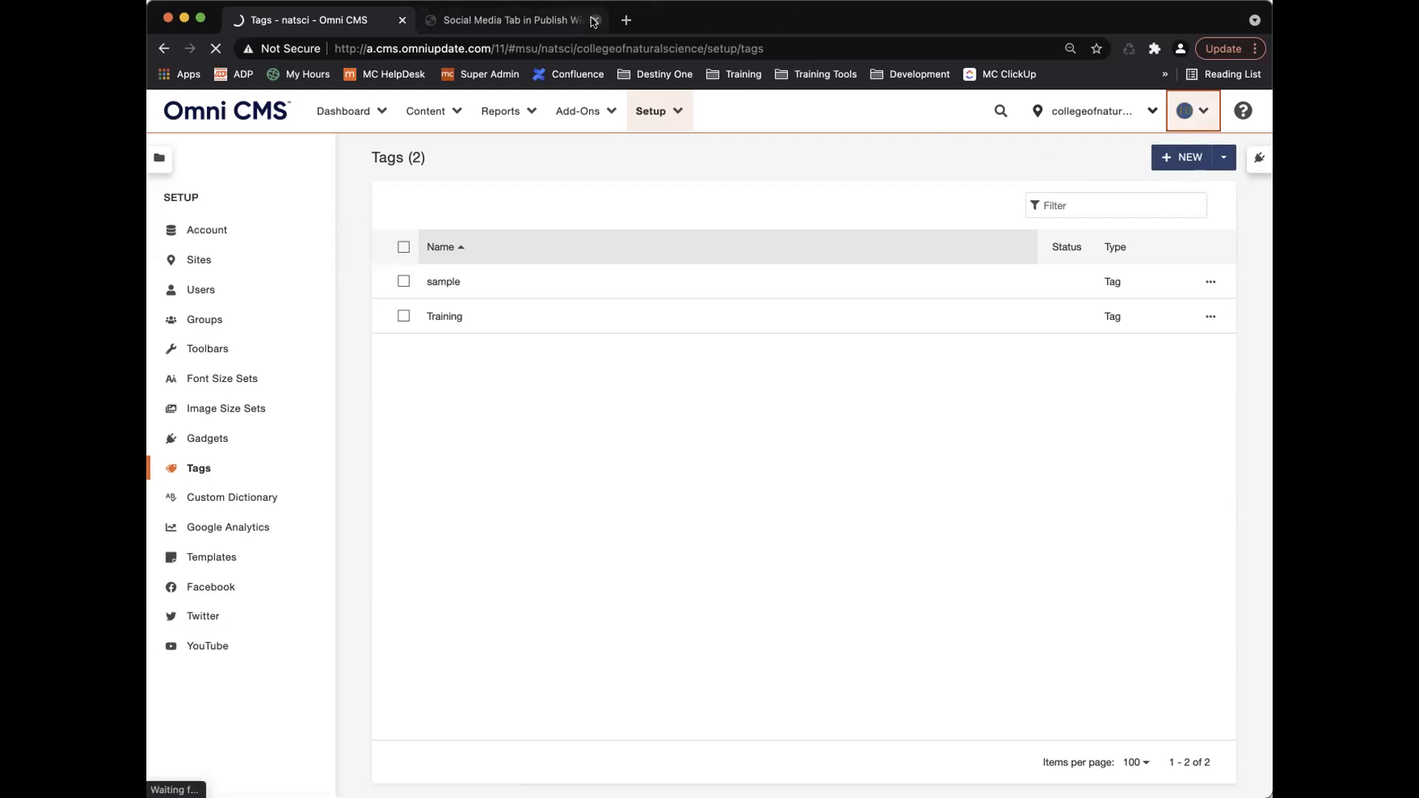
Log out and sign back in with a different saved test account.
left_click(1191, 111)
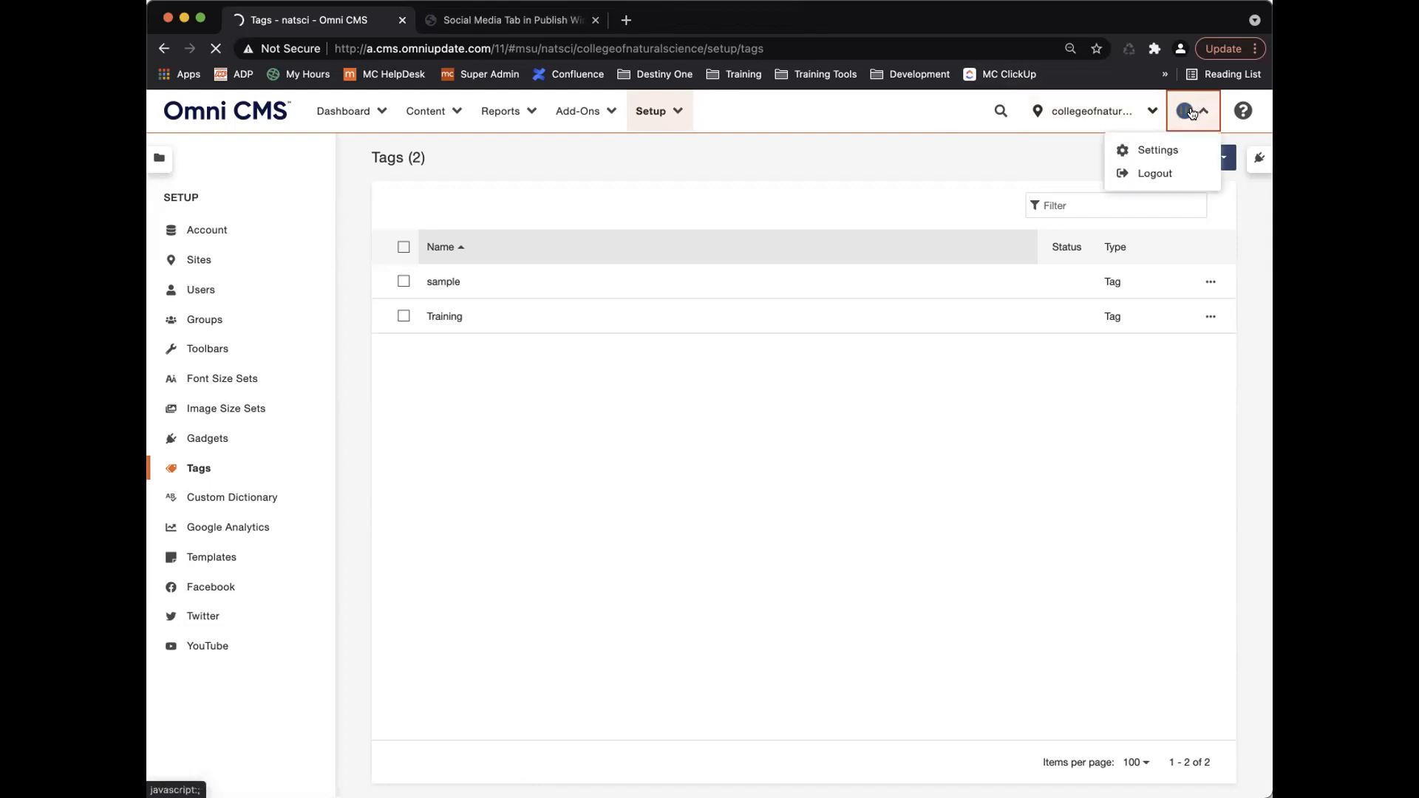
left_click(1163, 175)
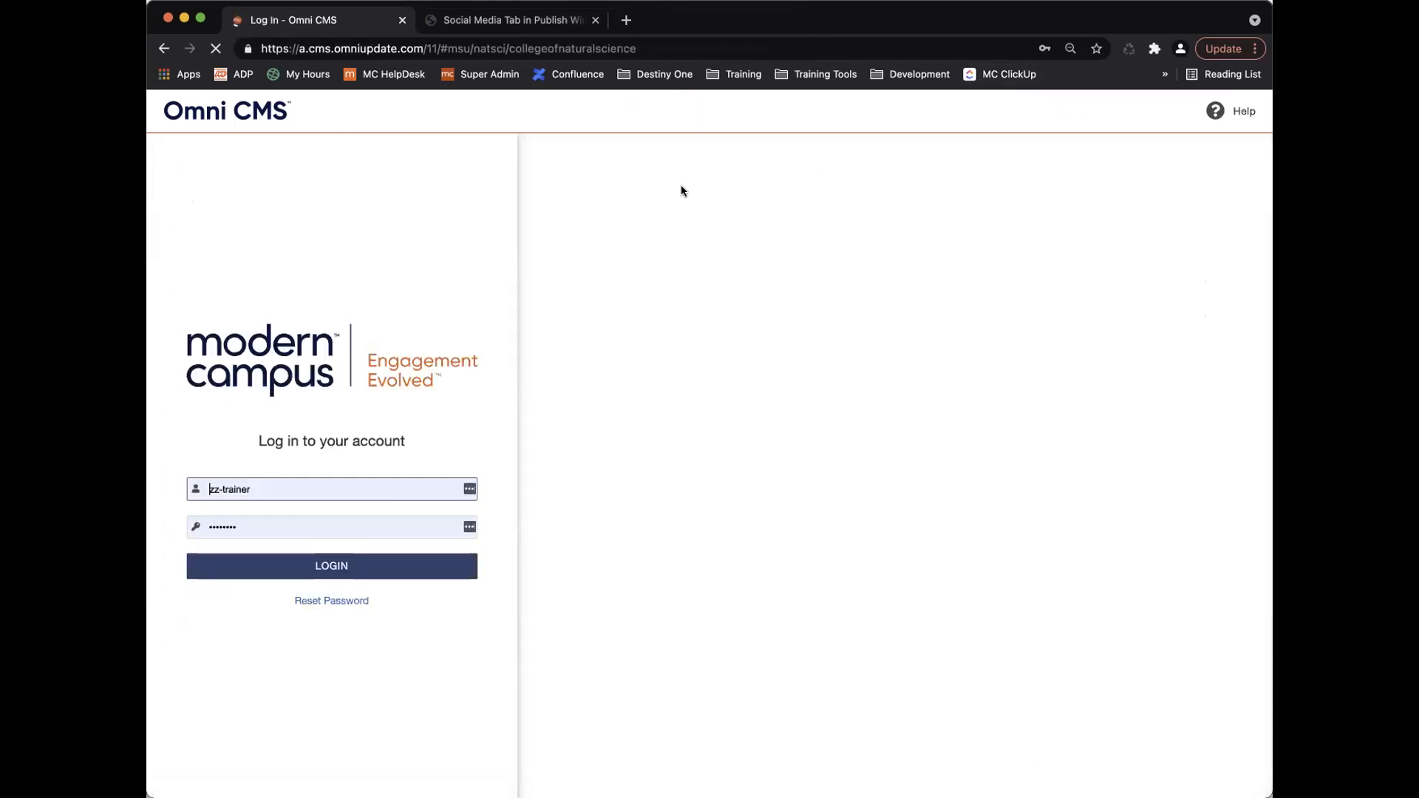
left_click(379, 489)
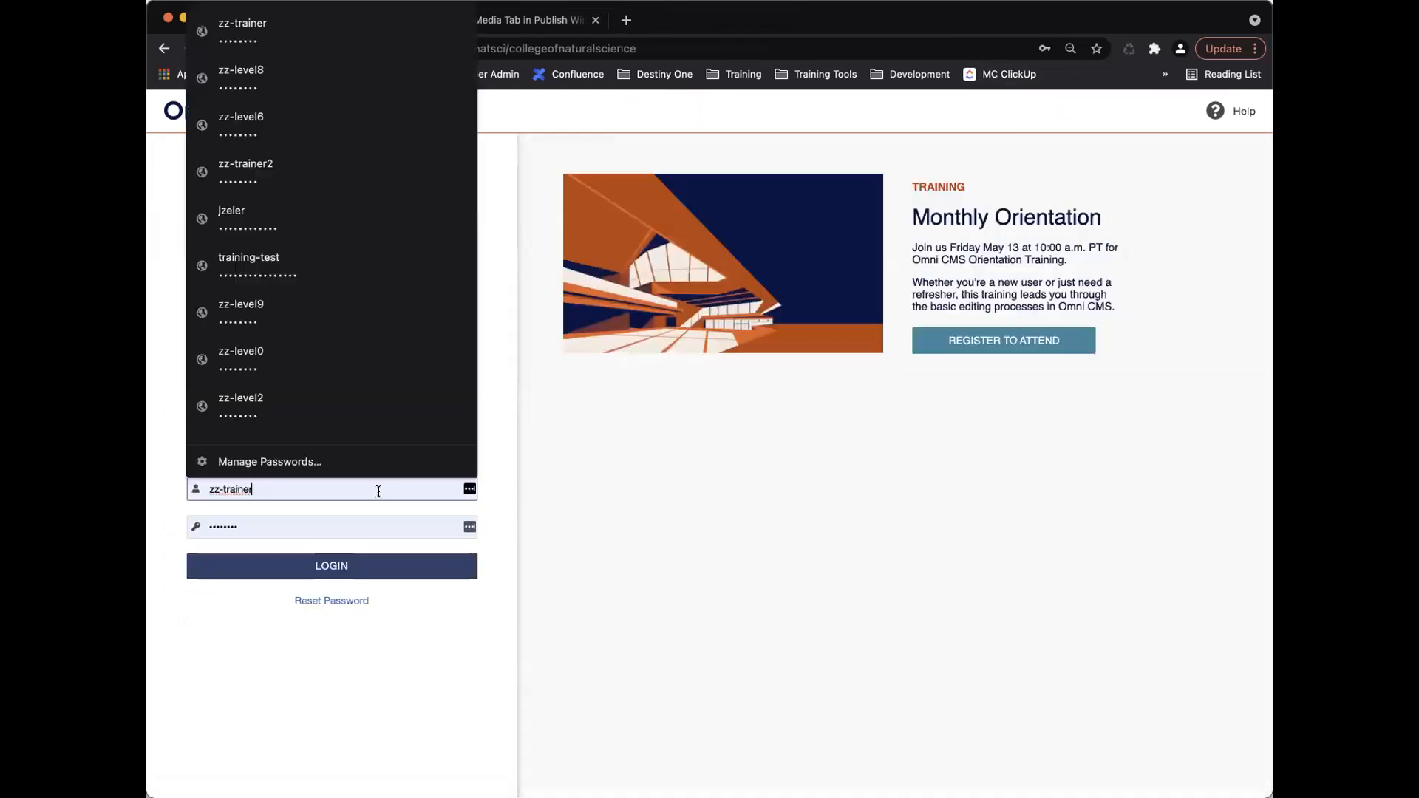
left_click(282, 125)
left_click(391, 567)
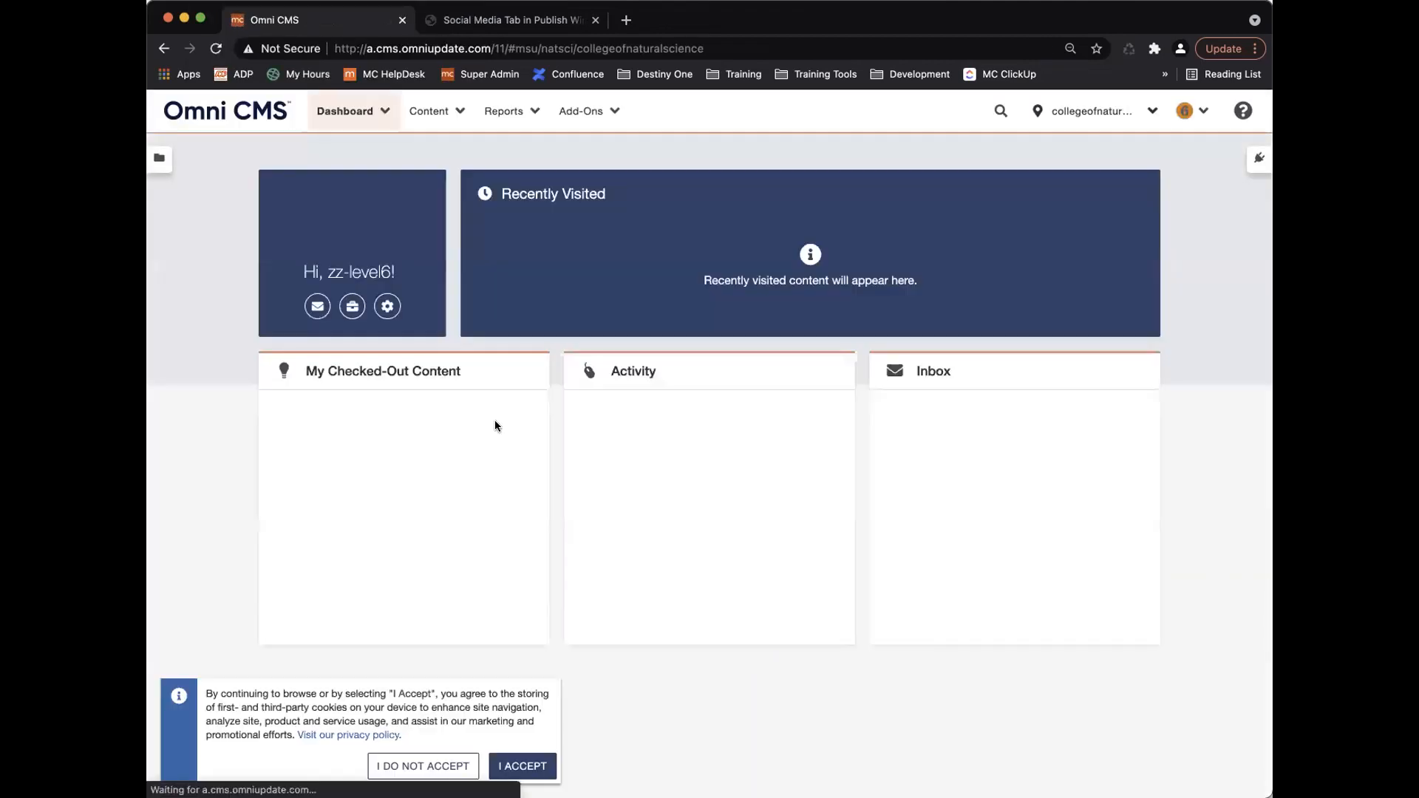
Open the Parameters form of _training/informational.pcf.
left_click(434, 111)
left_click(446, 146)
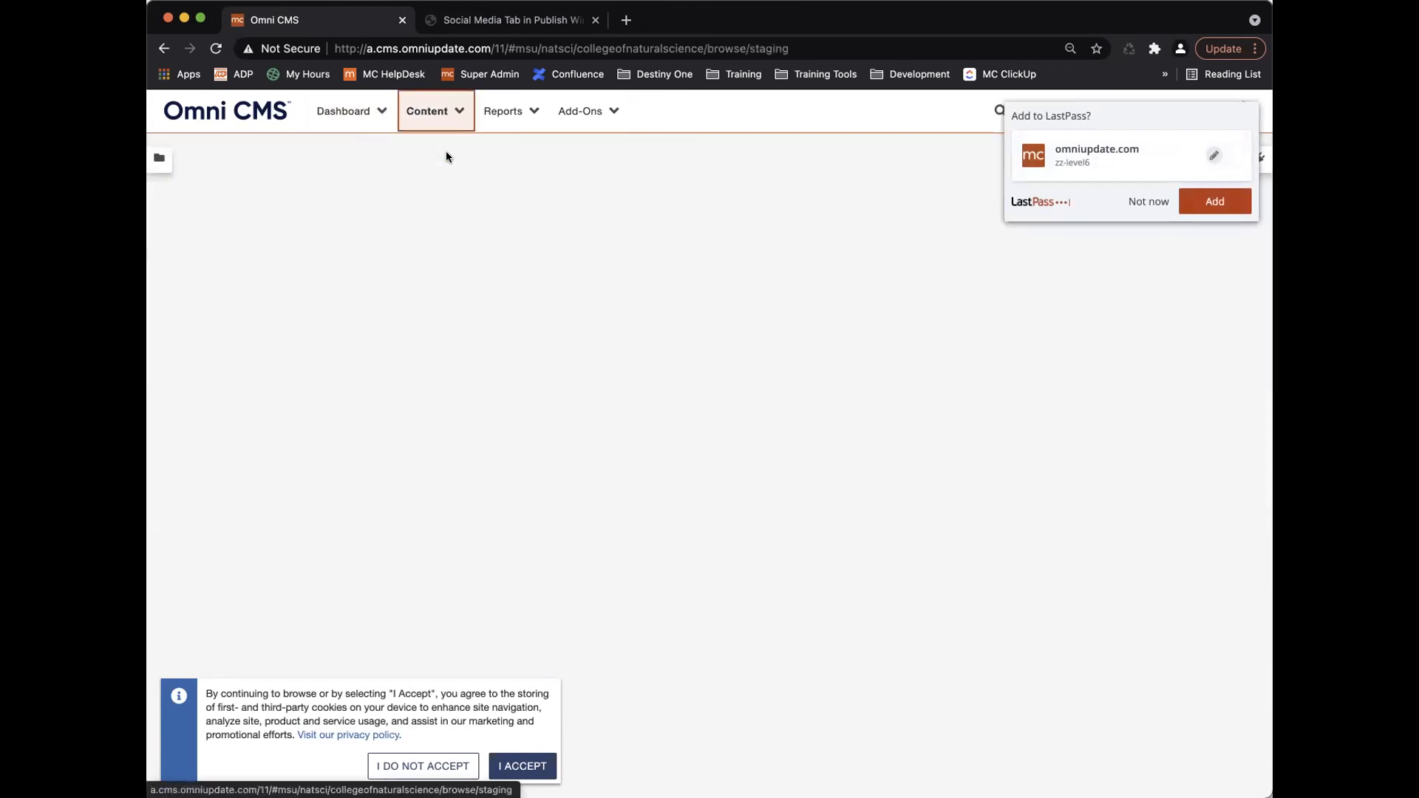
left_click(299, 455)
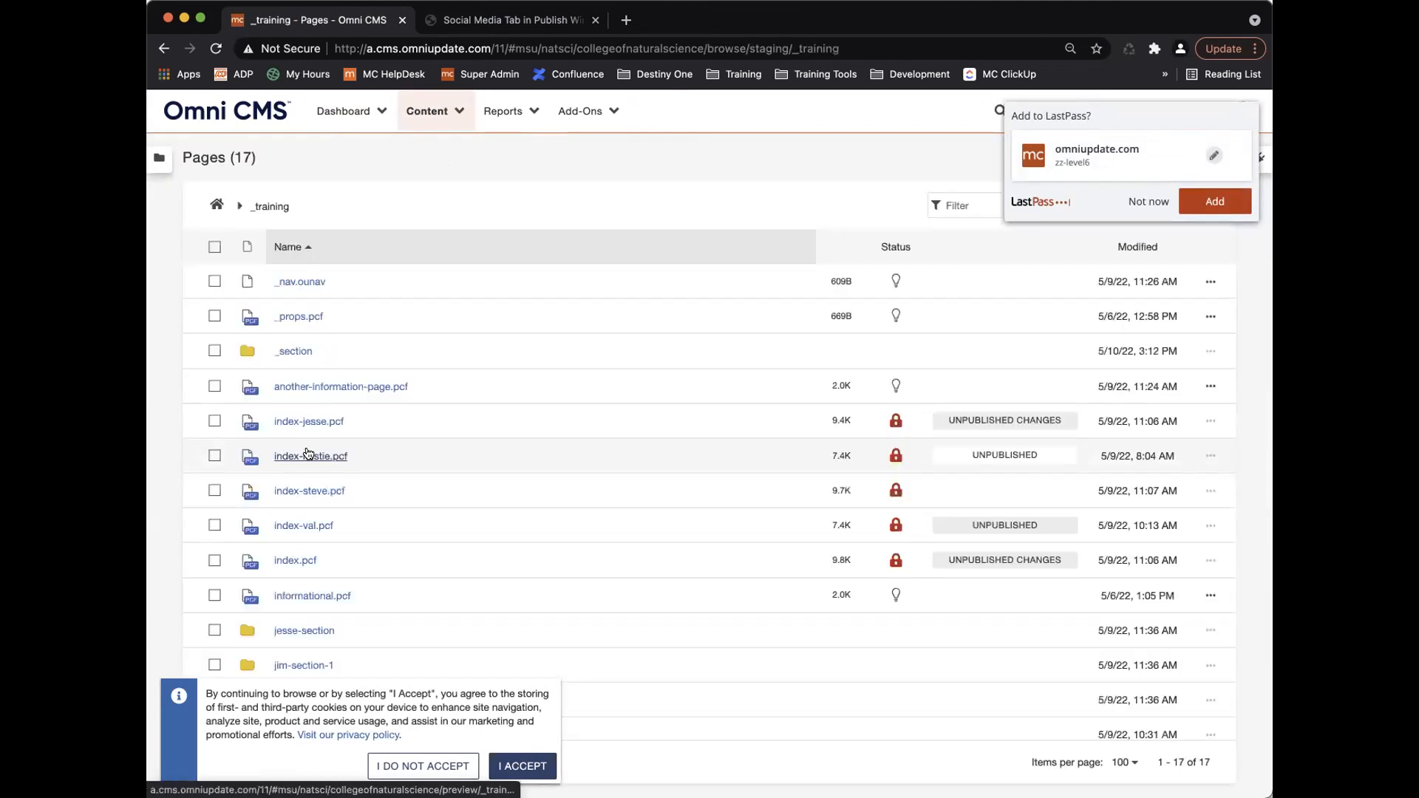
scroll(337, 599, "down", 3)
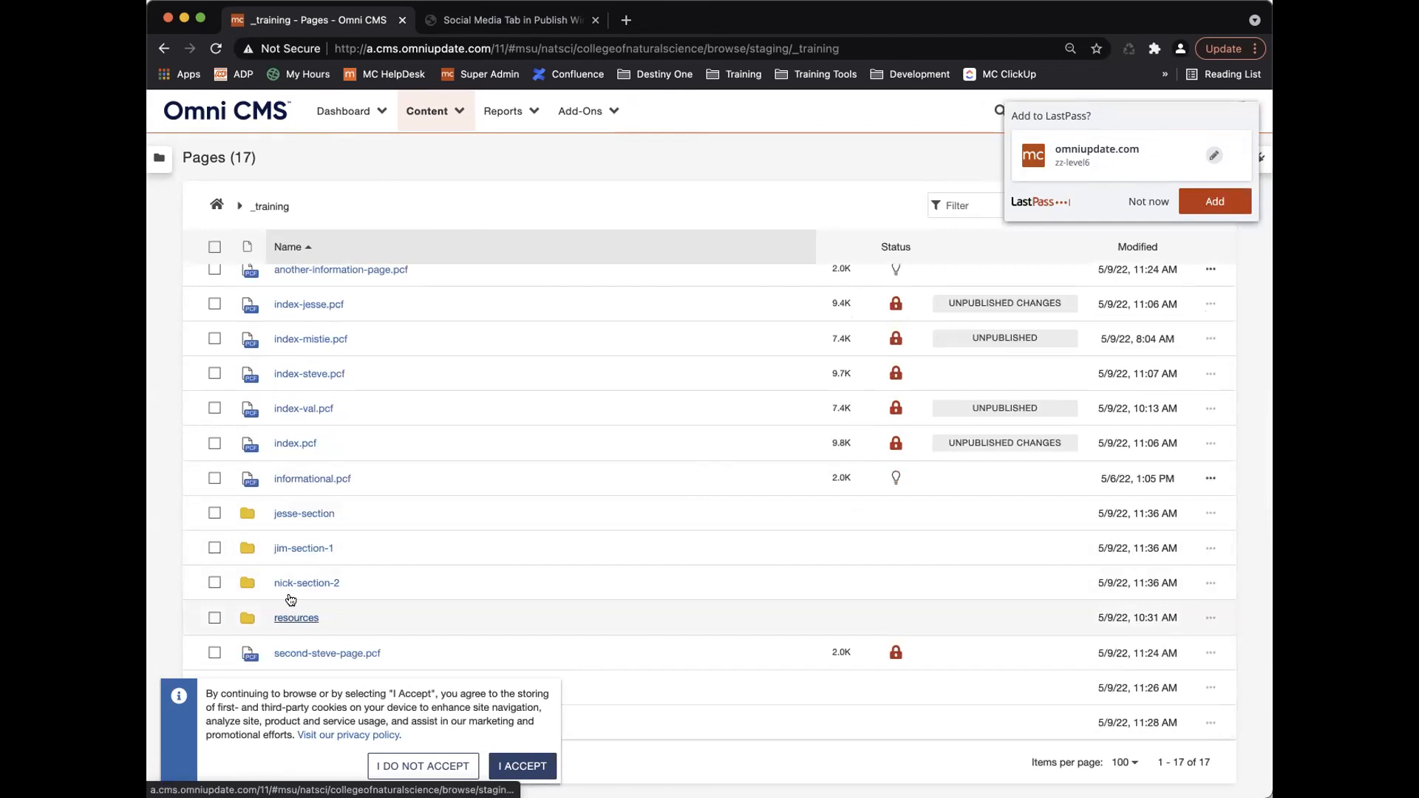
scroll(295, 499, "up", 3)
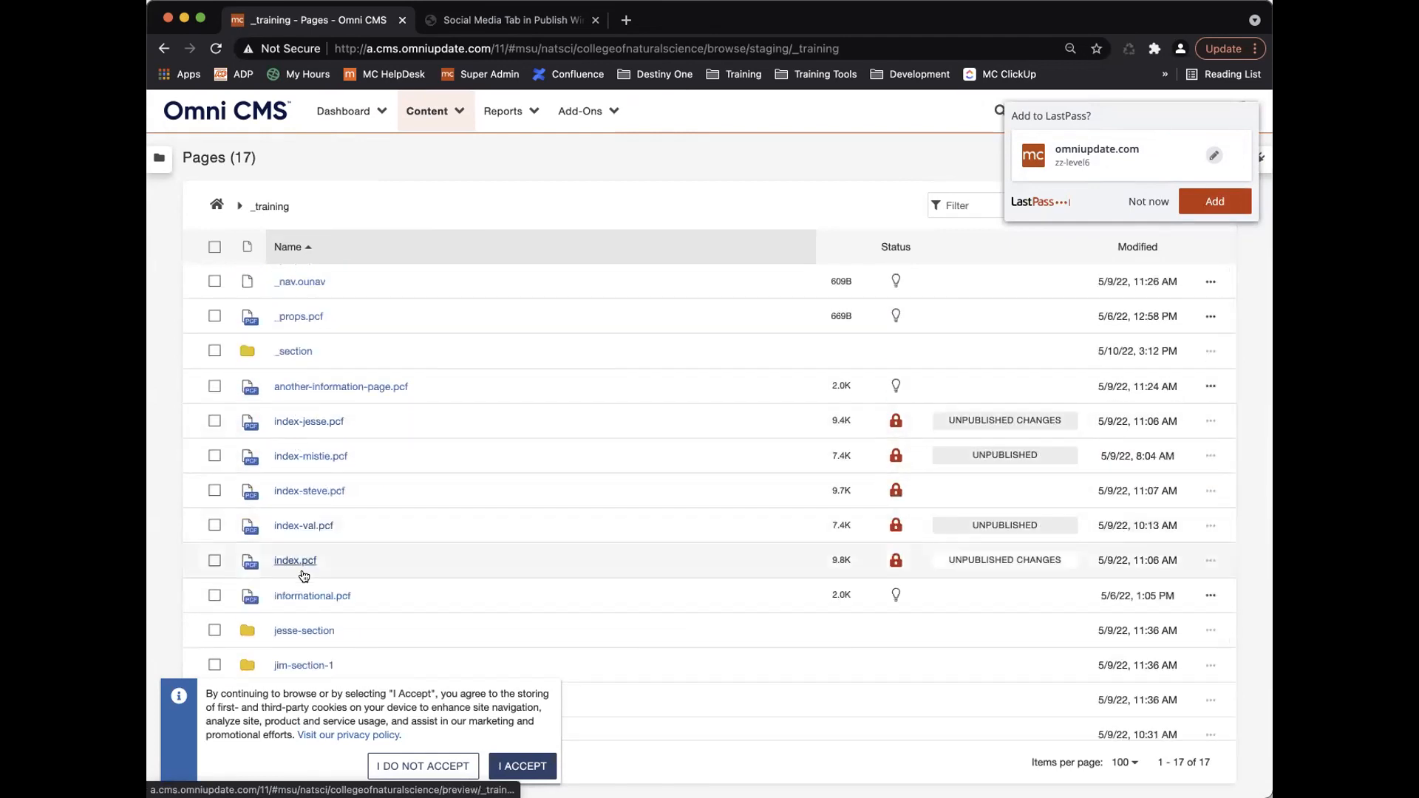
left_click(293, 600)
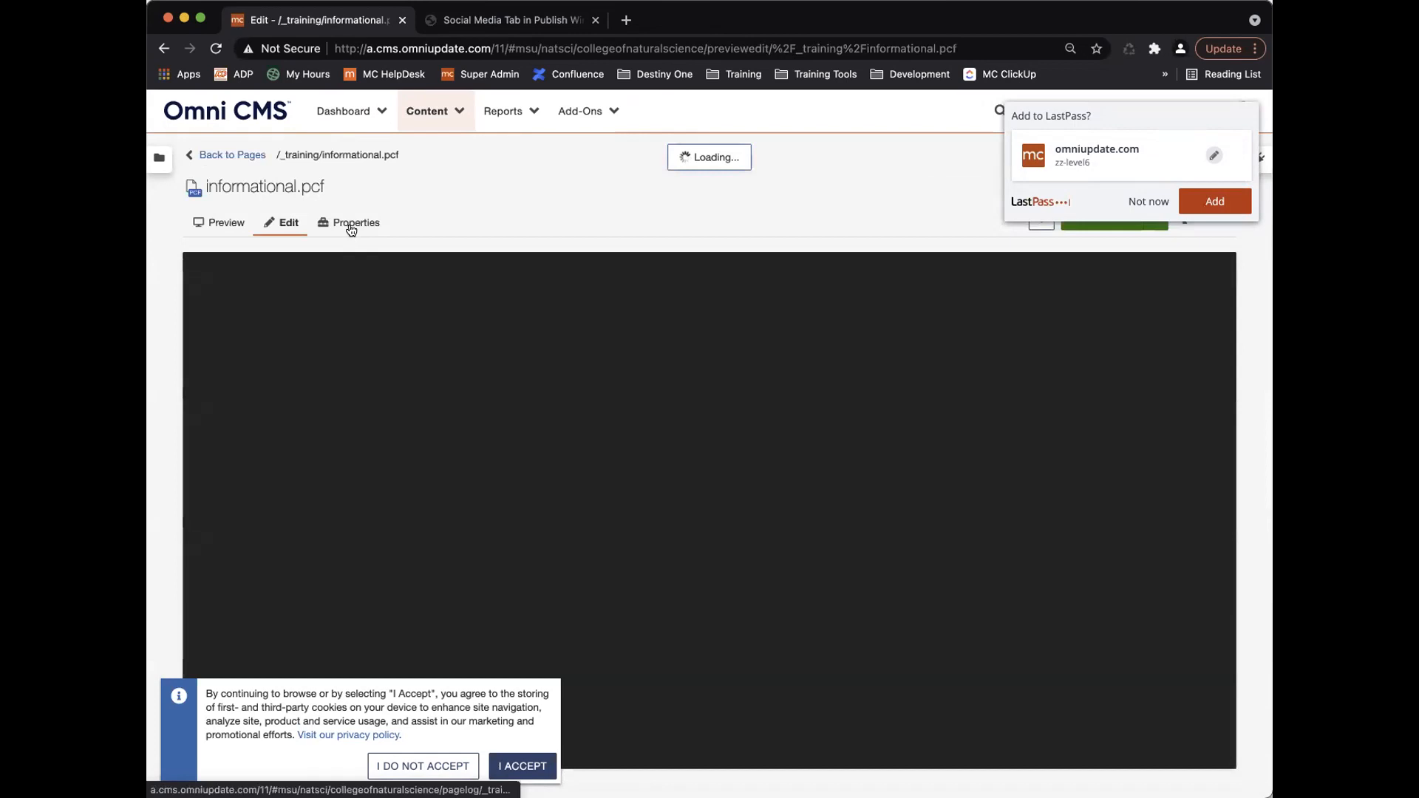
left_click(352, 221)
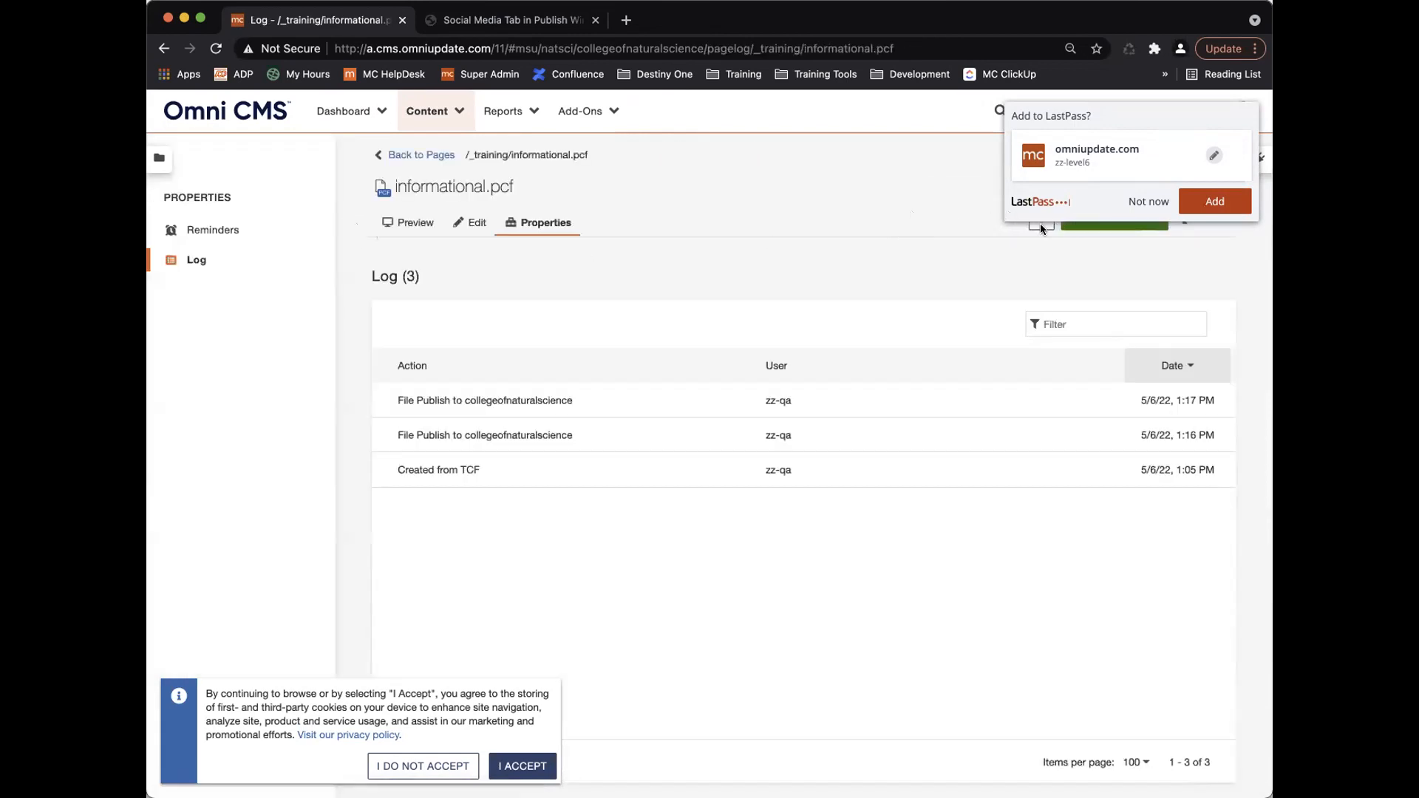
left_click(1148, 201)
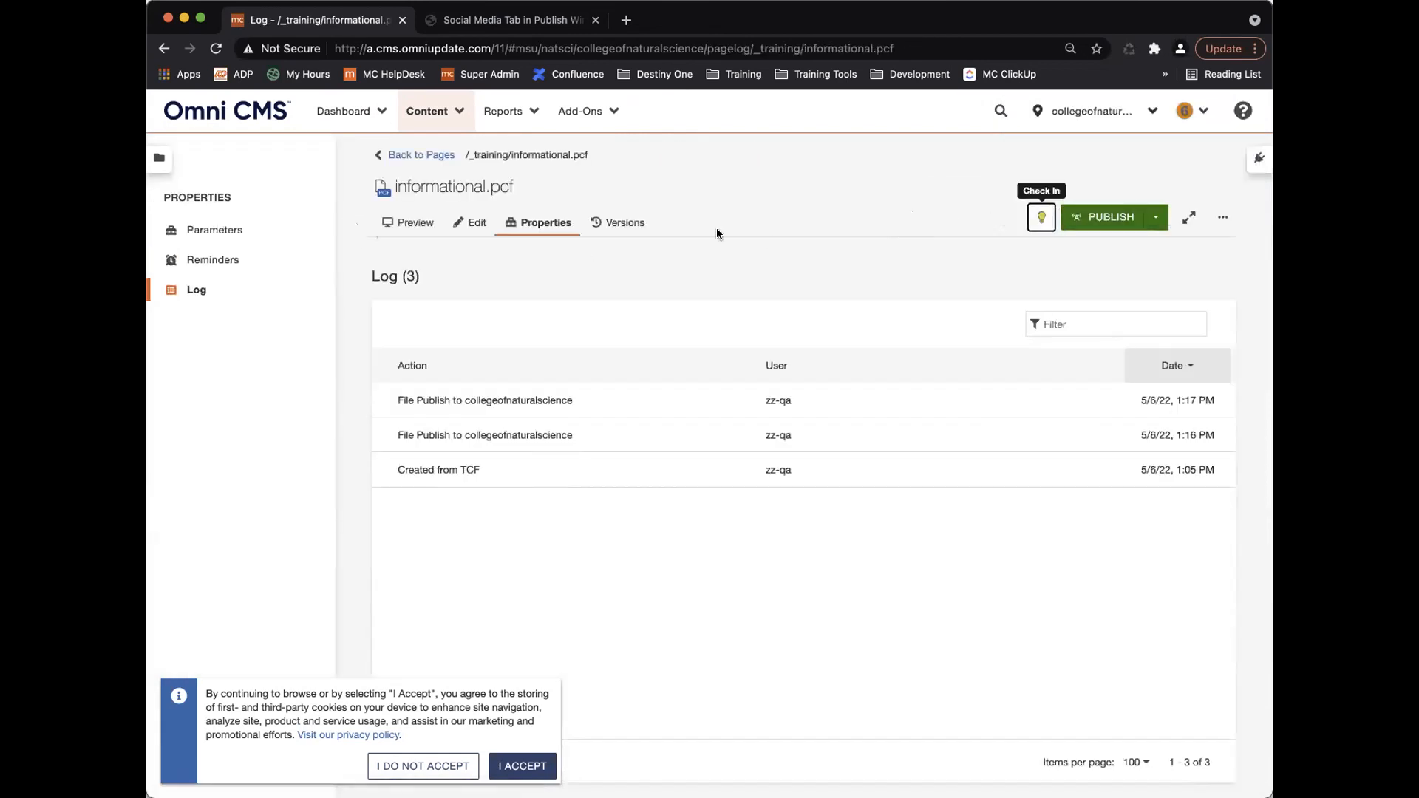
left_click(229, 231)
Tag informational.pcf with 'test', save its parameters, and log out.
left_click(592, 545)
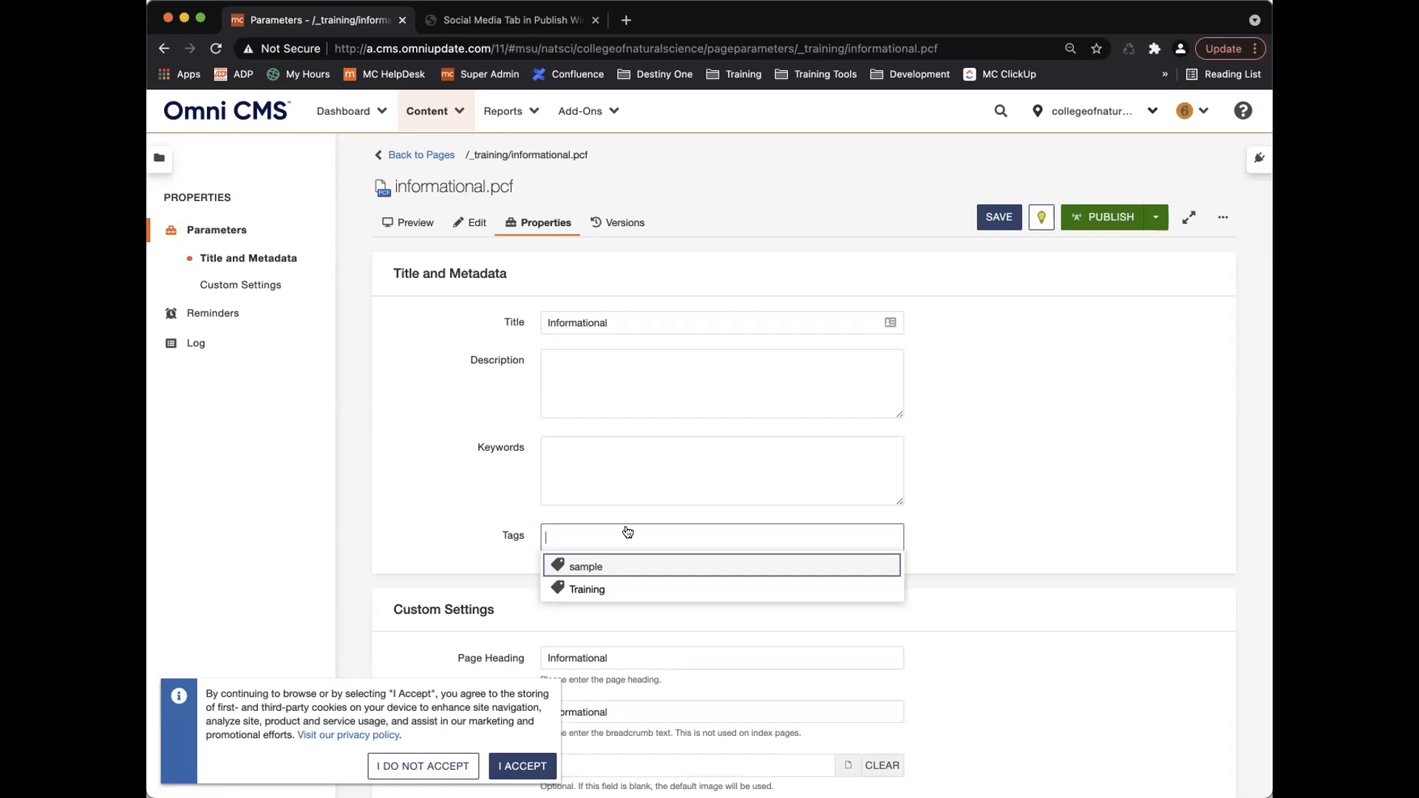
type("test")
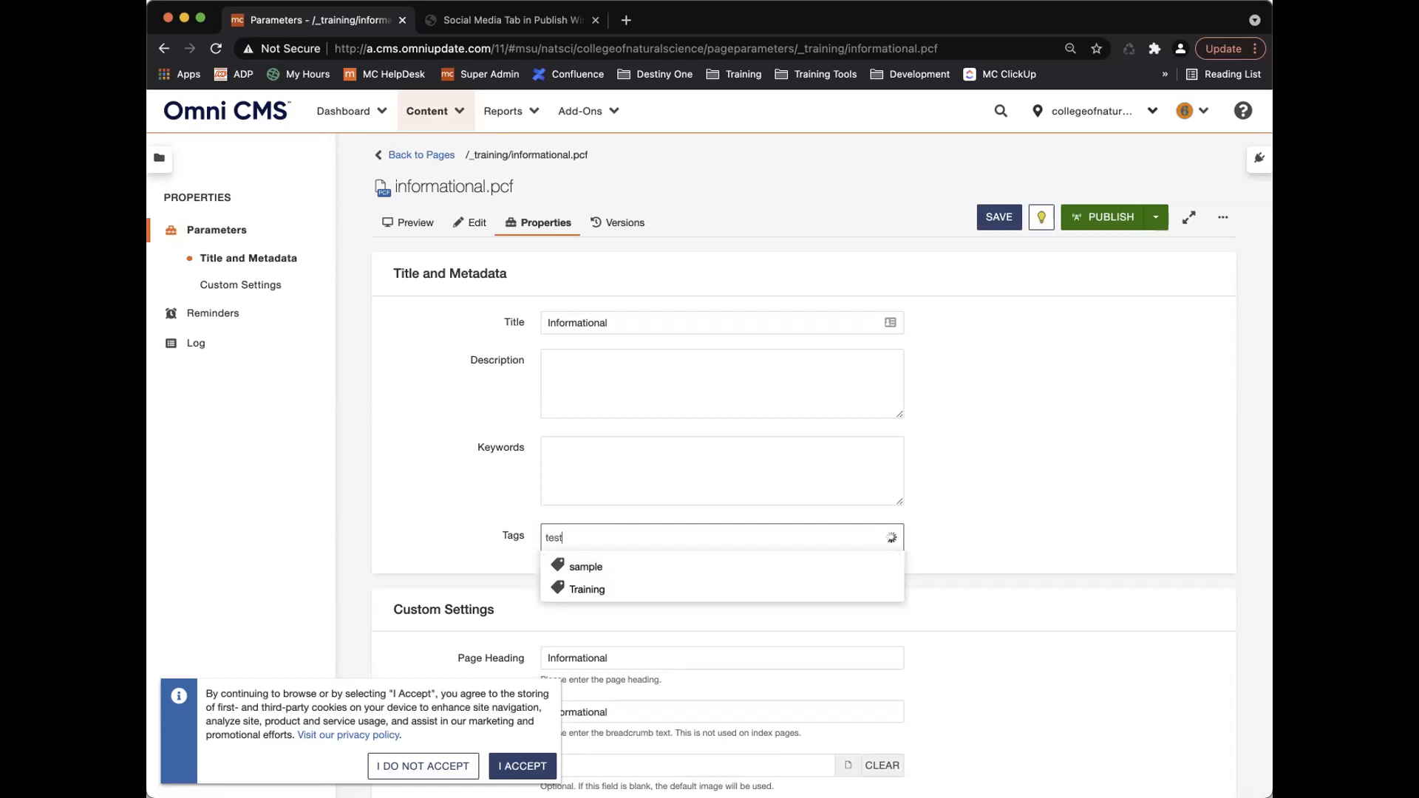
key("Return")
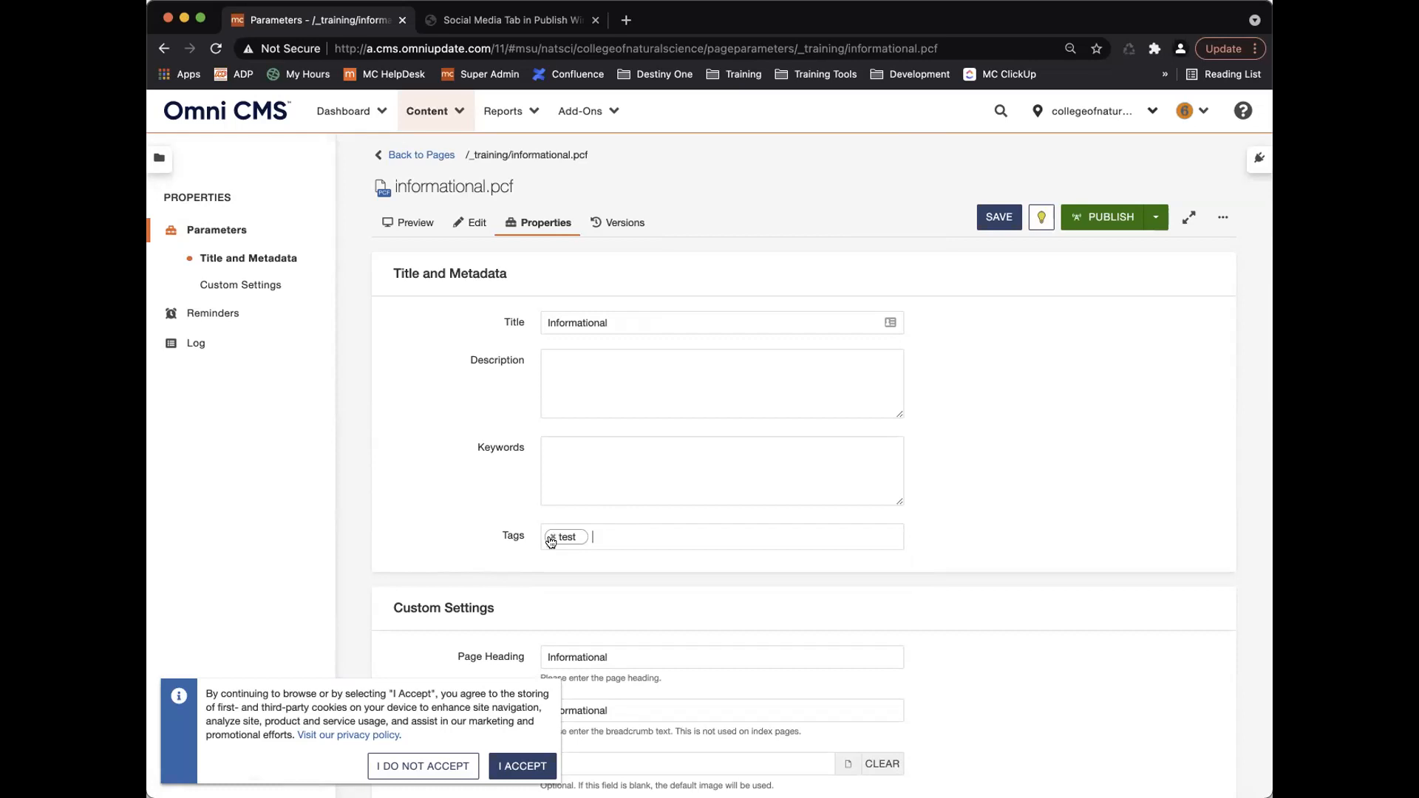
left_click(553, 536)
type("test")
key("Return")
left_click(995, 216)
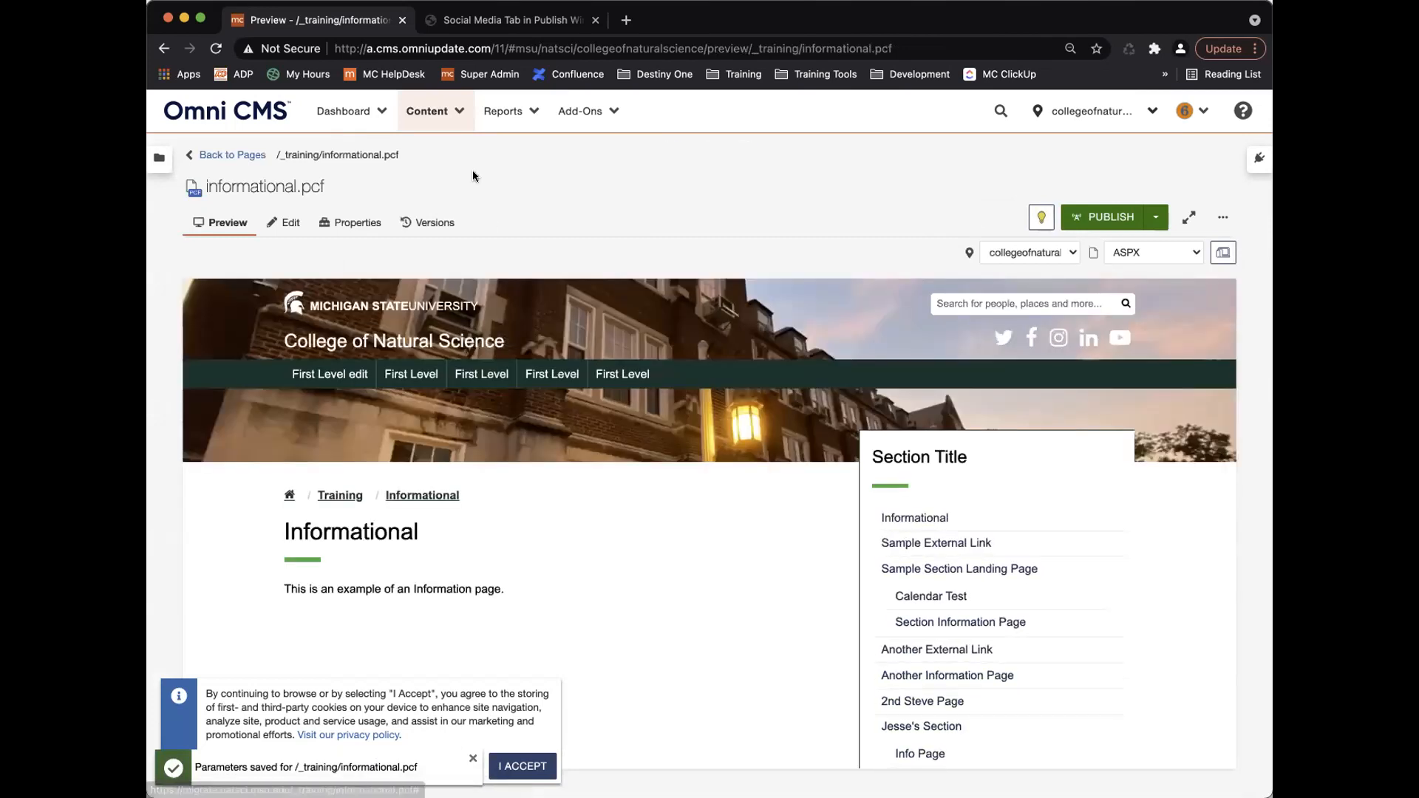
left_click(1192, 112)
left_click(1149, 166)
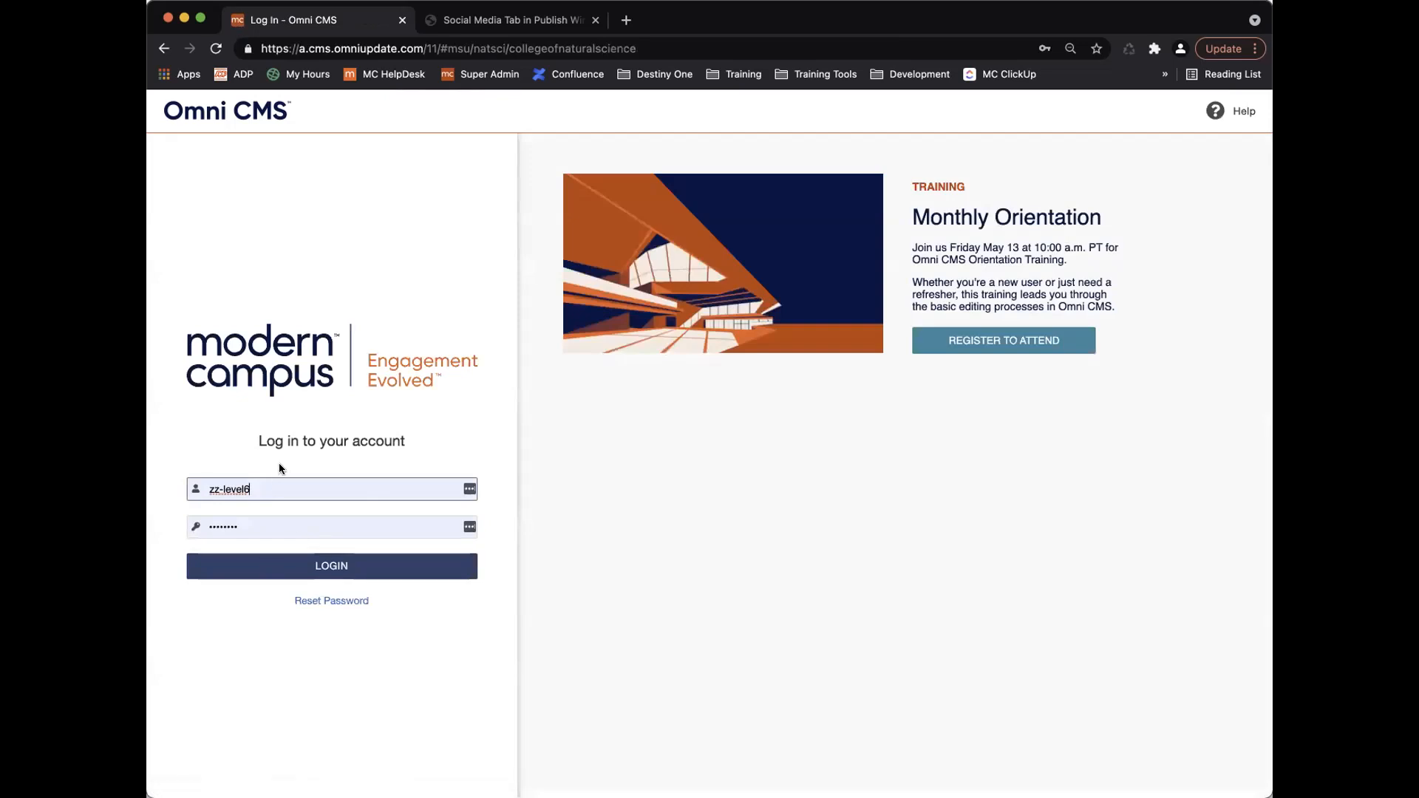
Sign in with another saved account and open Setup > Tags listing sample, test and Training.
left_click(279, 486)
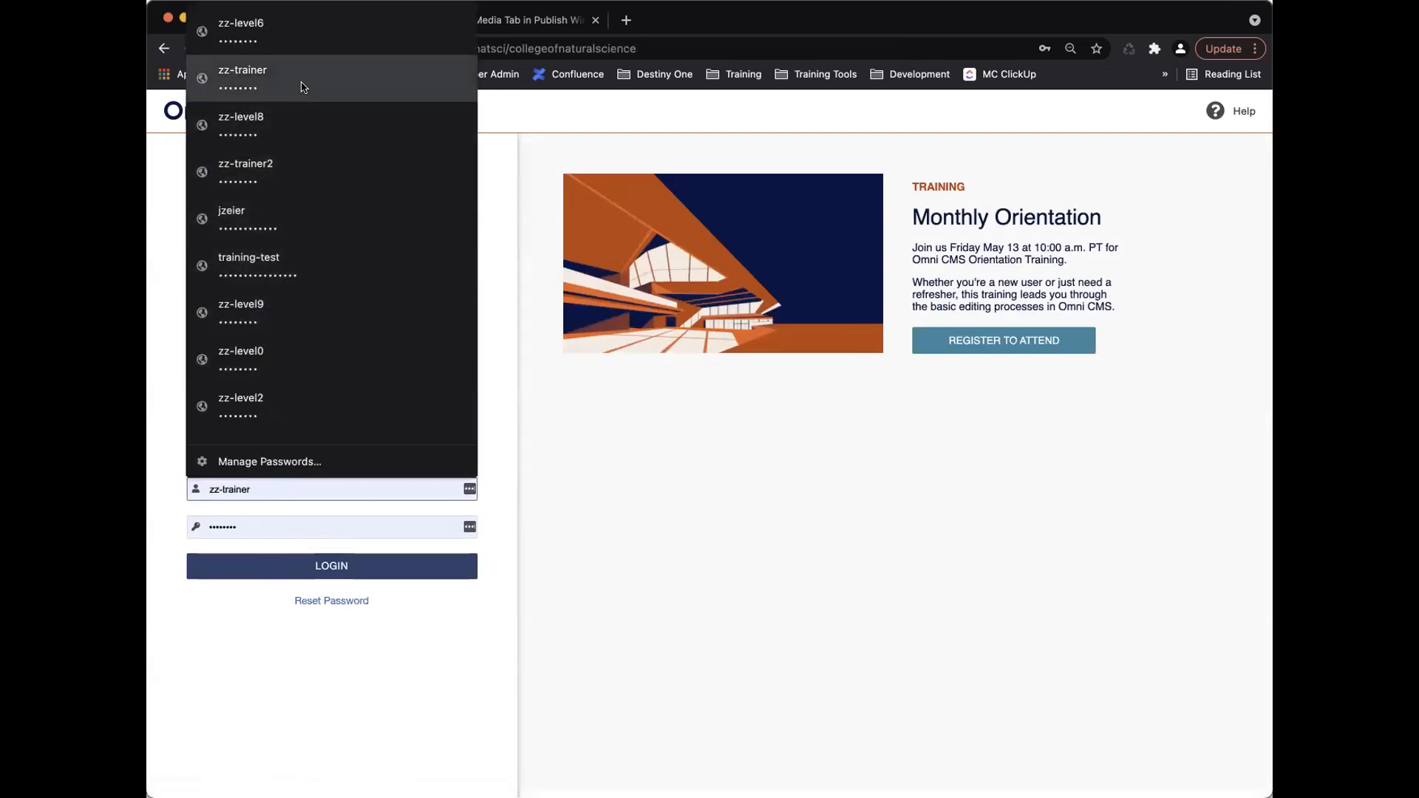
left_click(281, 77)
left_click(328, 566)
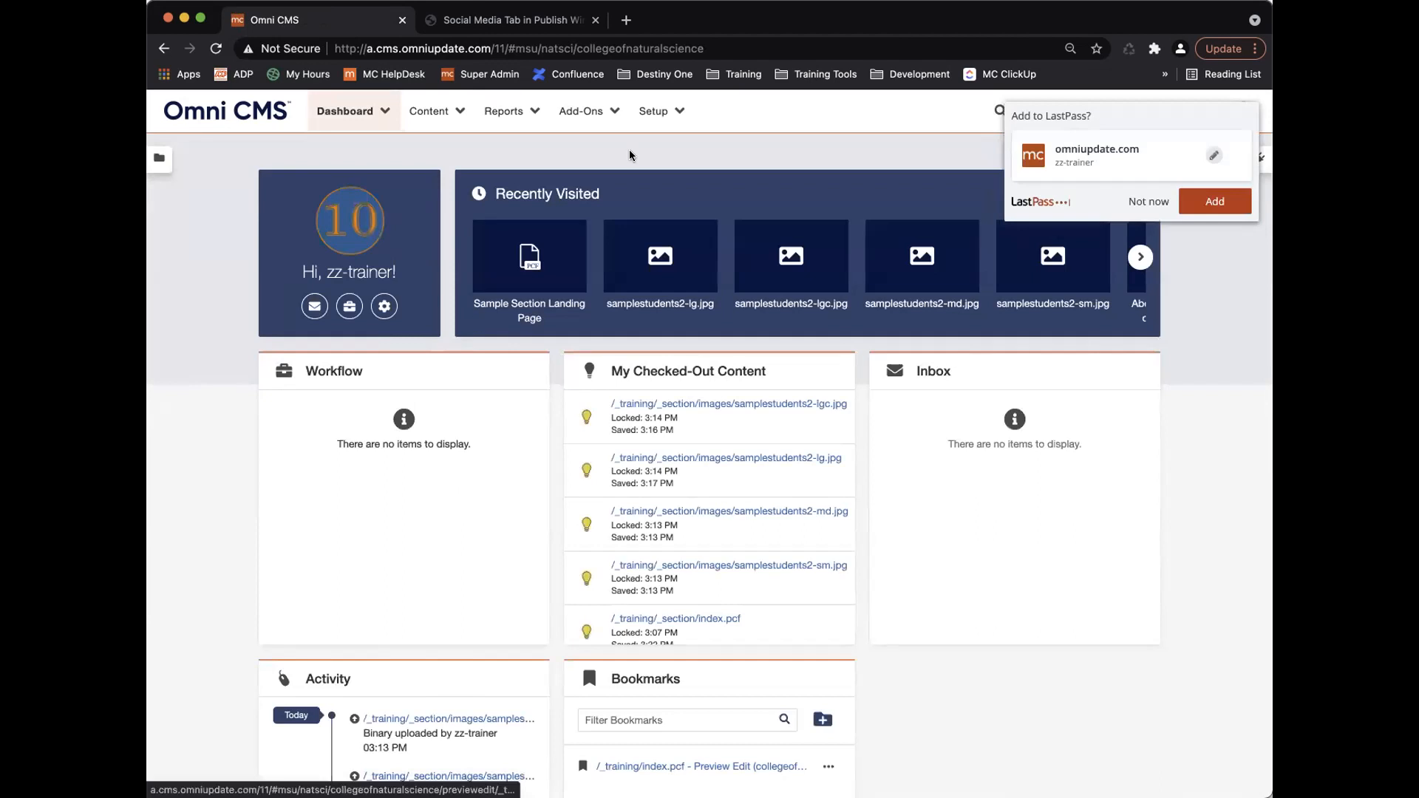
left_click(671, 113)
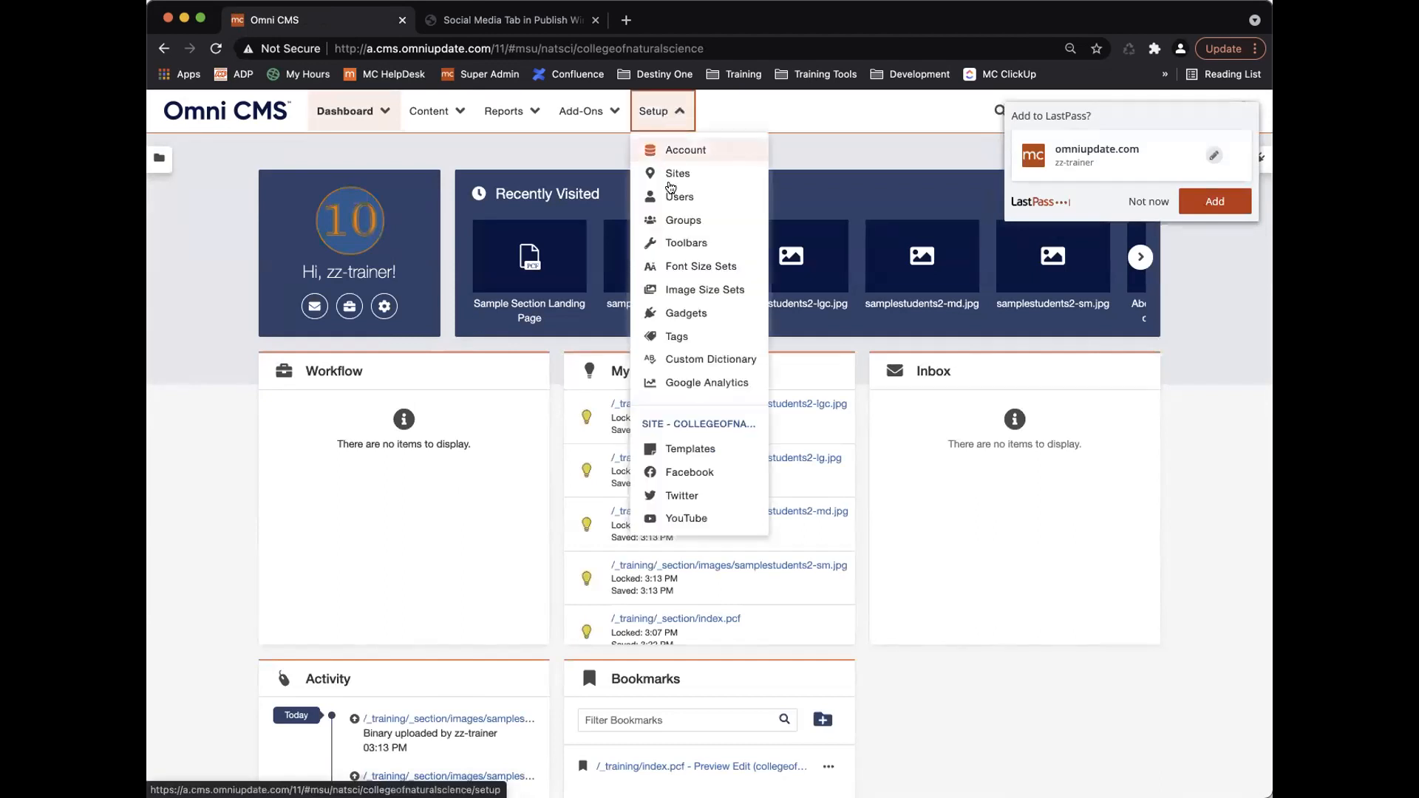
left_click(695, 337)
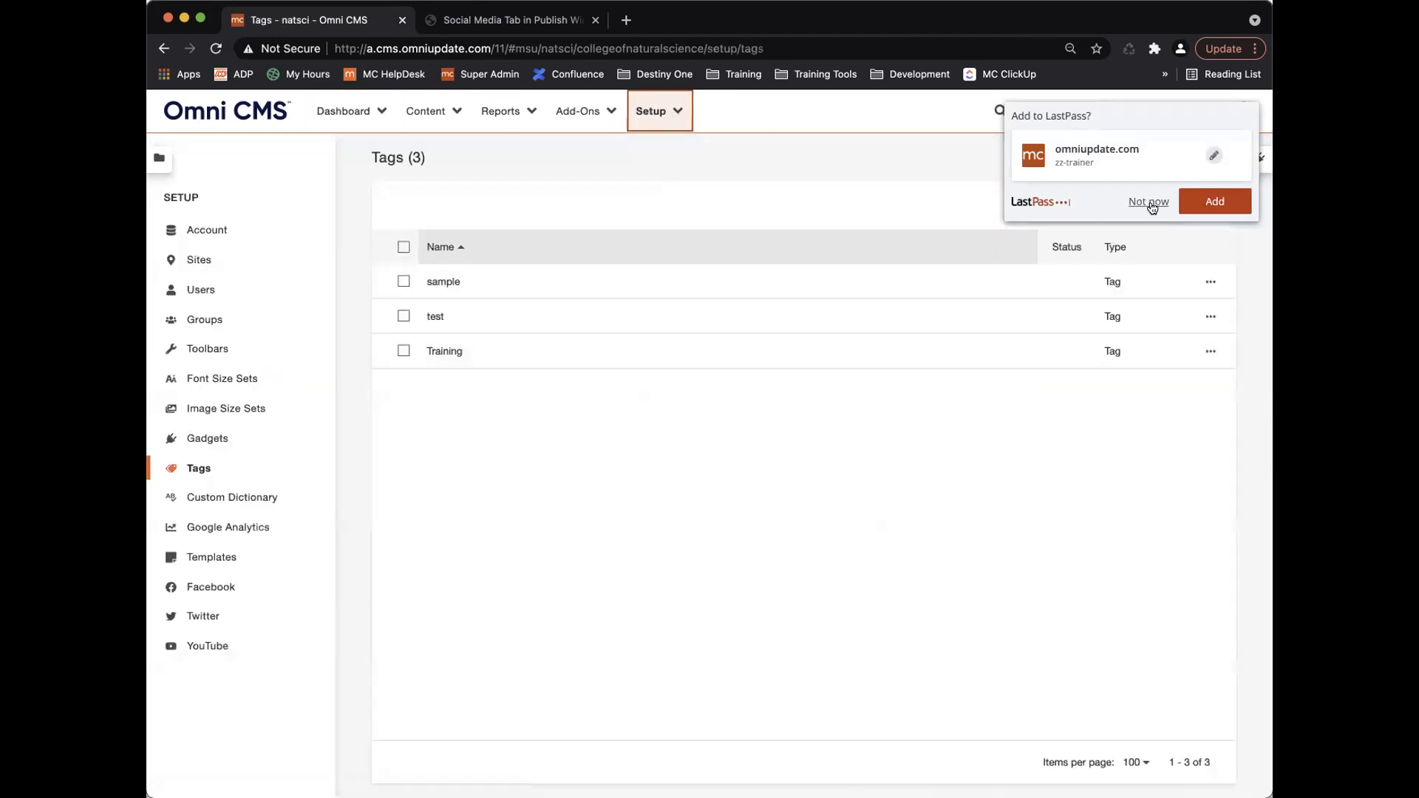
left_click(1148, 196)
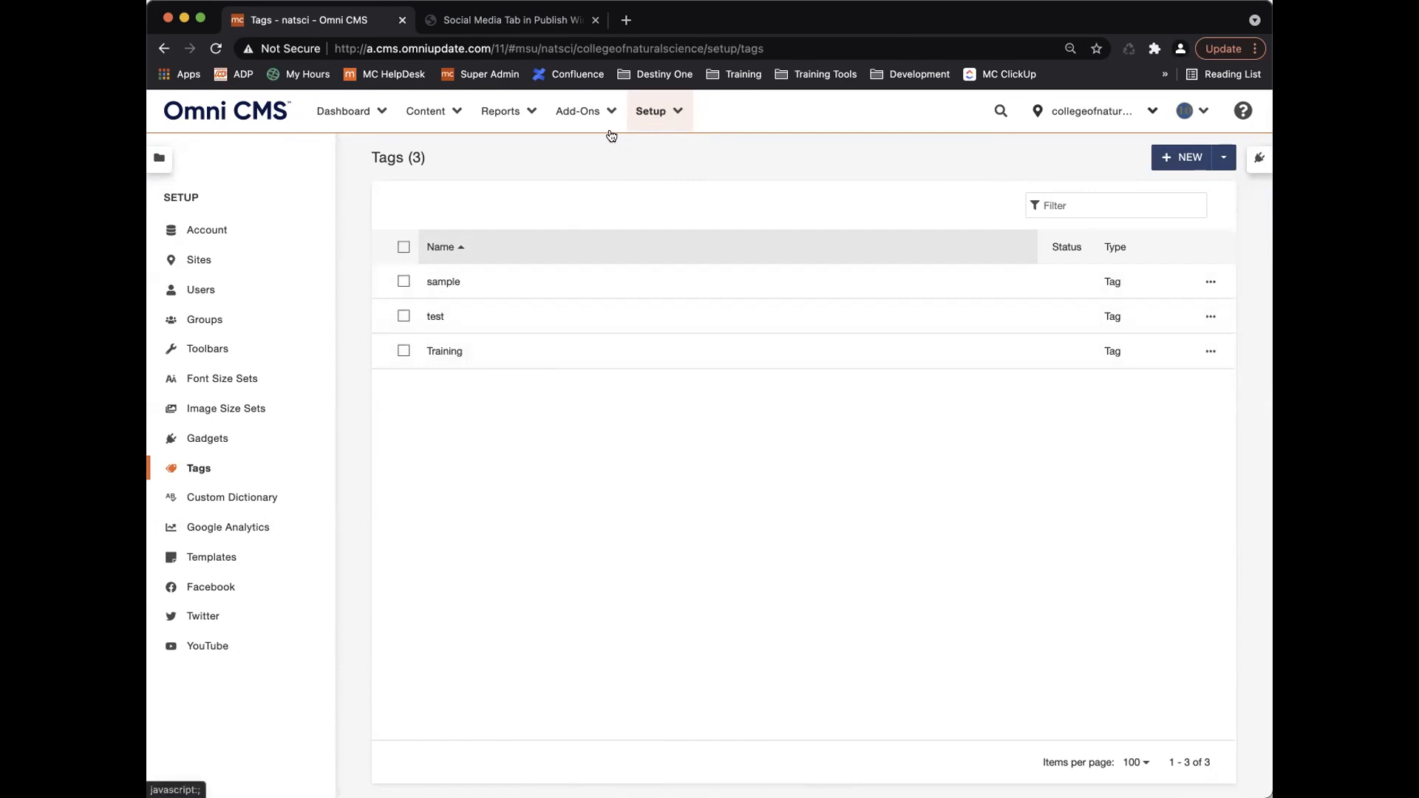
Add 'cheese' as a filtered tag in collegeofnaturalscience's Tag Access settings and save.
left_click(243, 260)
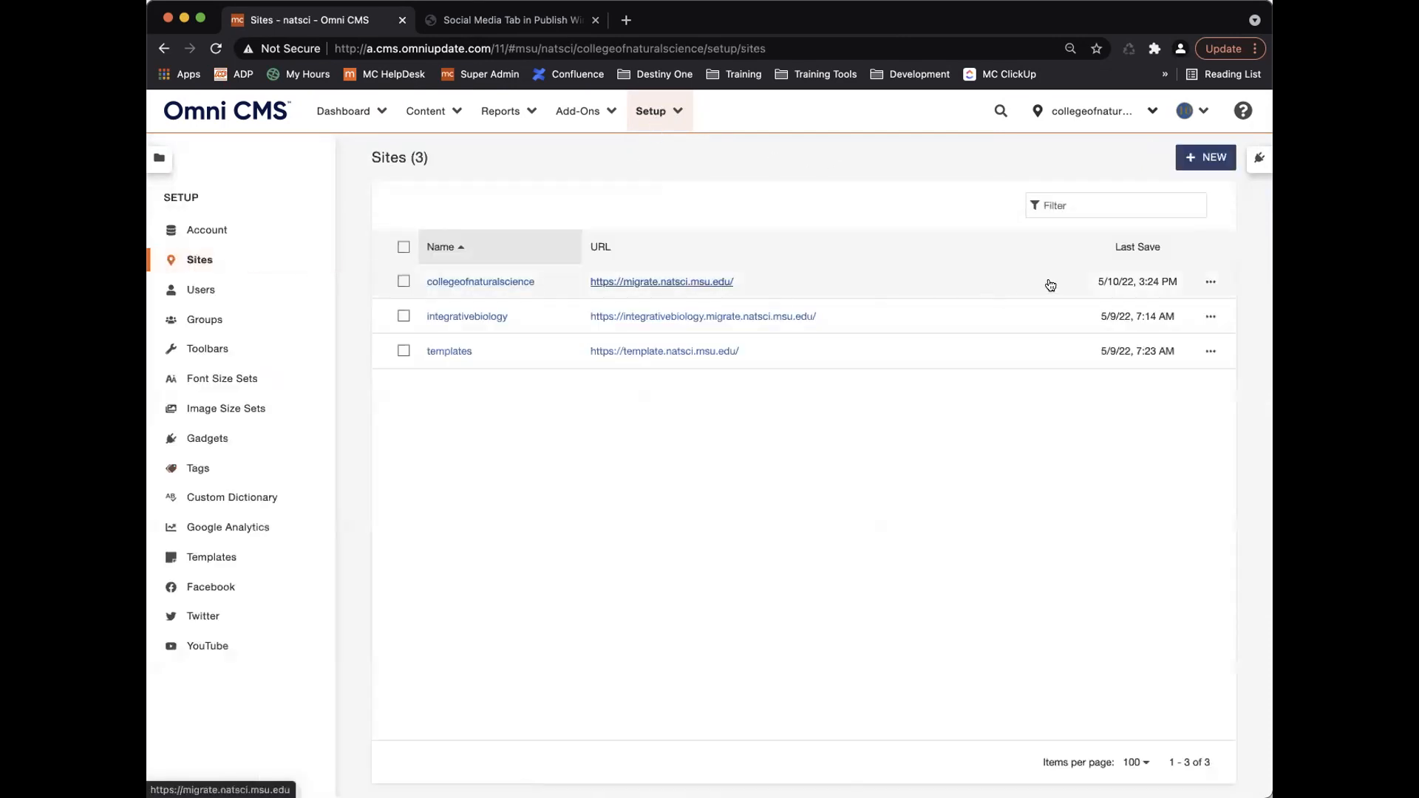
left_click(1209, 282)
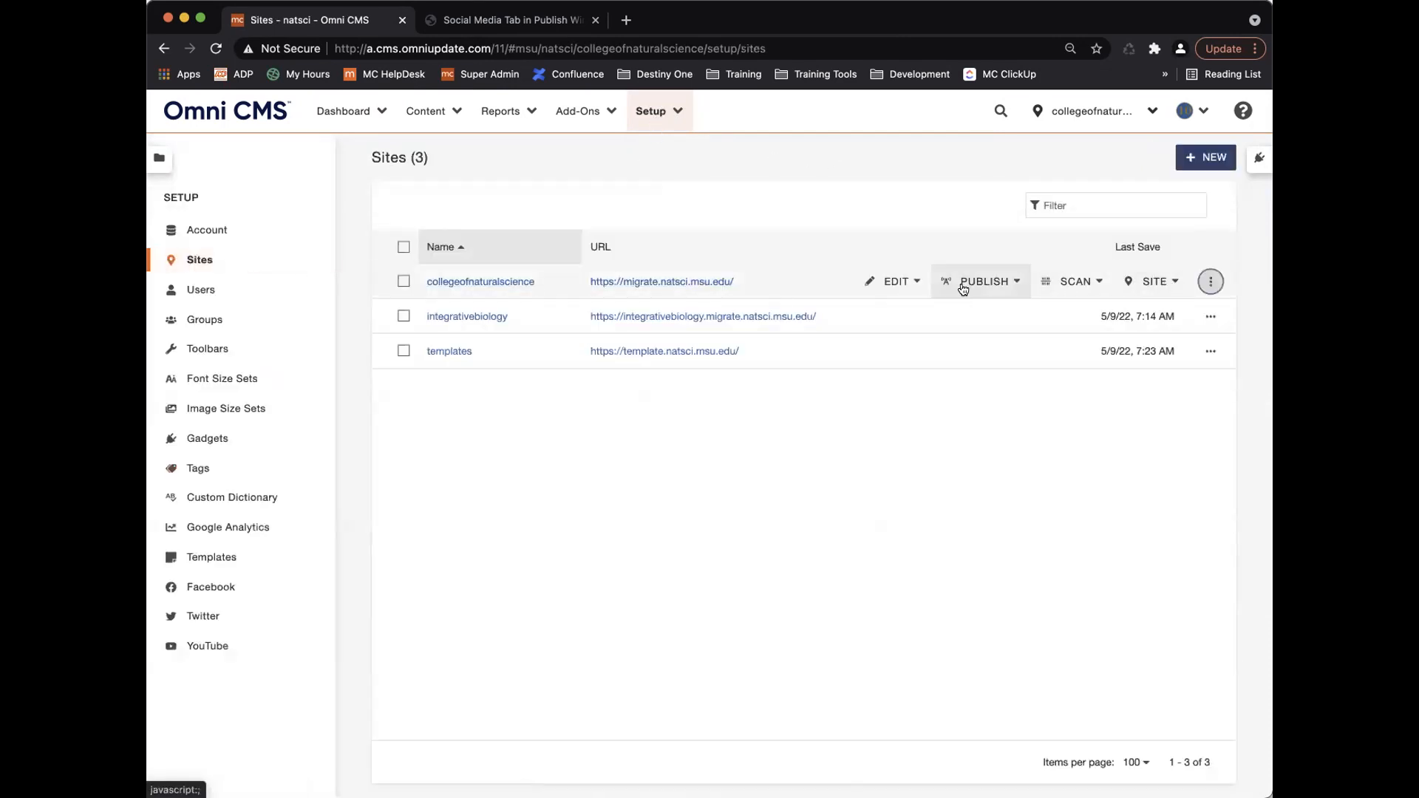
left_click(918, 283)
left_click(925, 384)
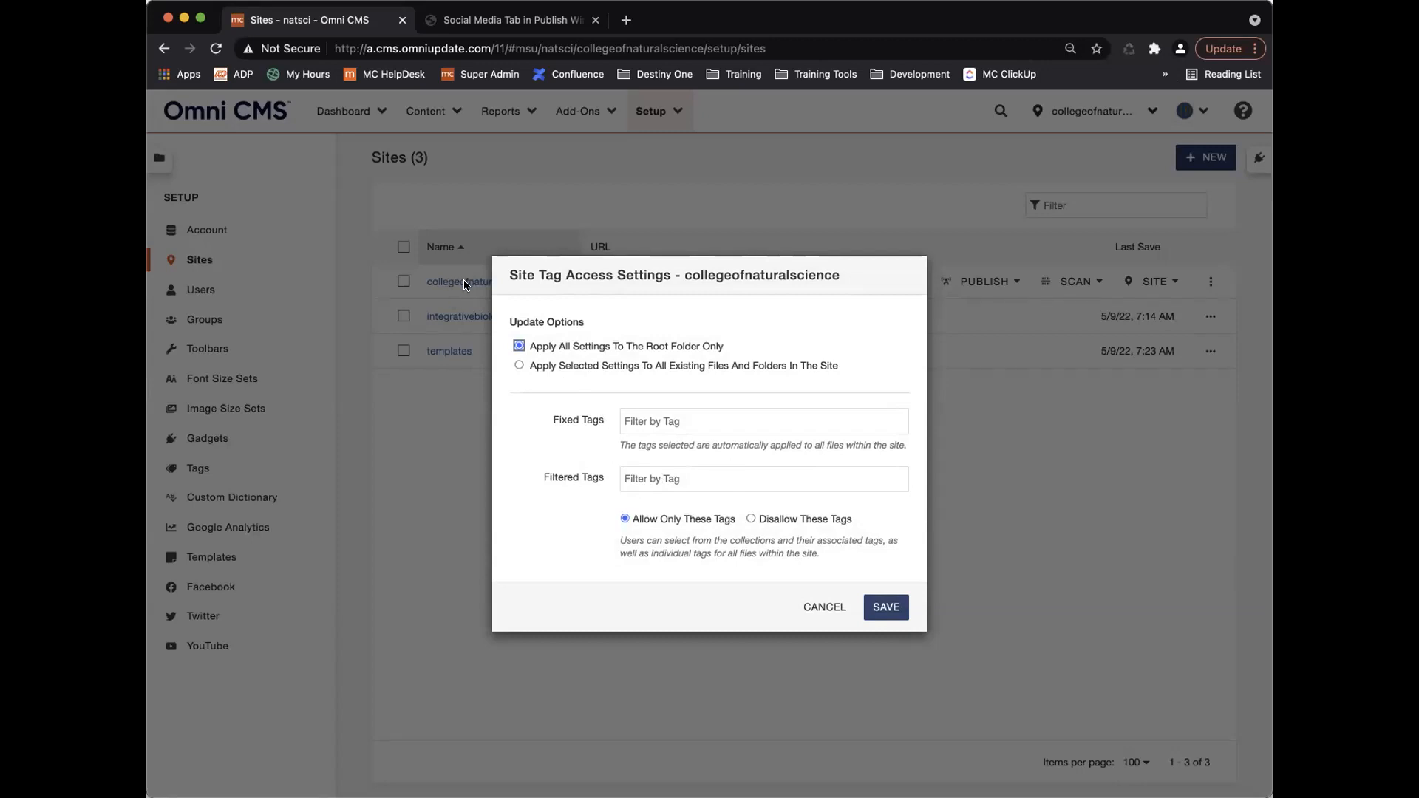
left_click(791, 479)
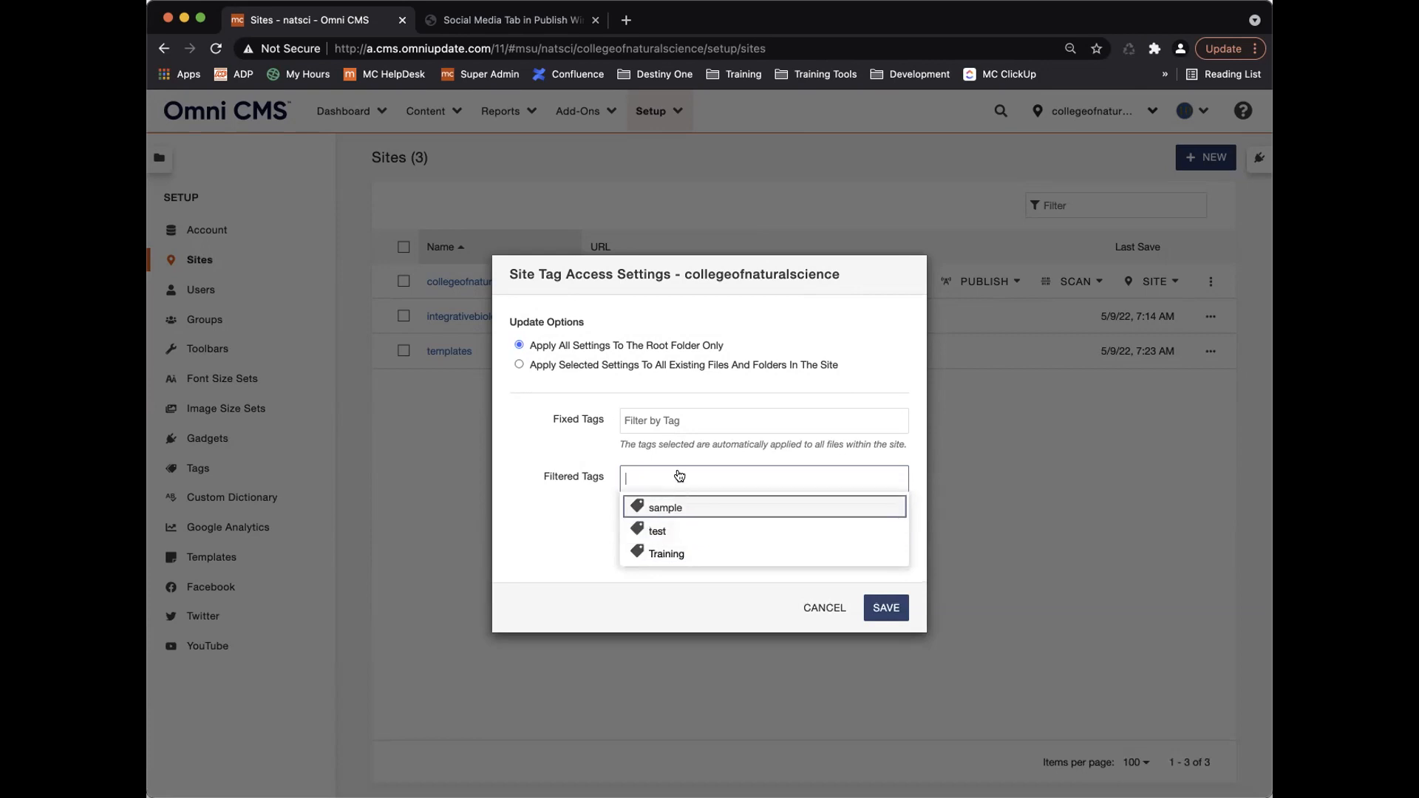
type("cheese")
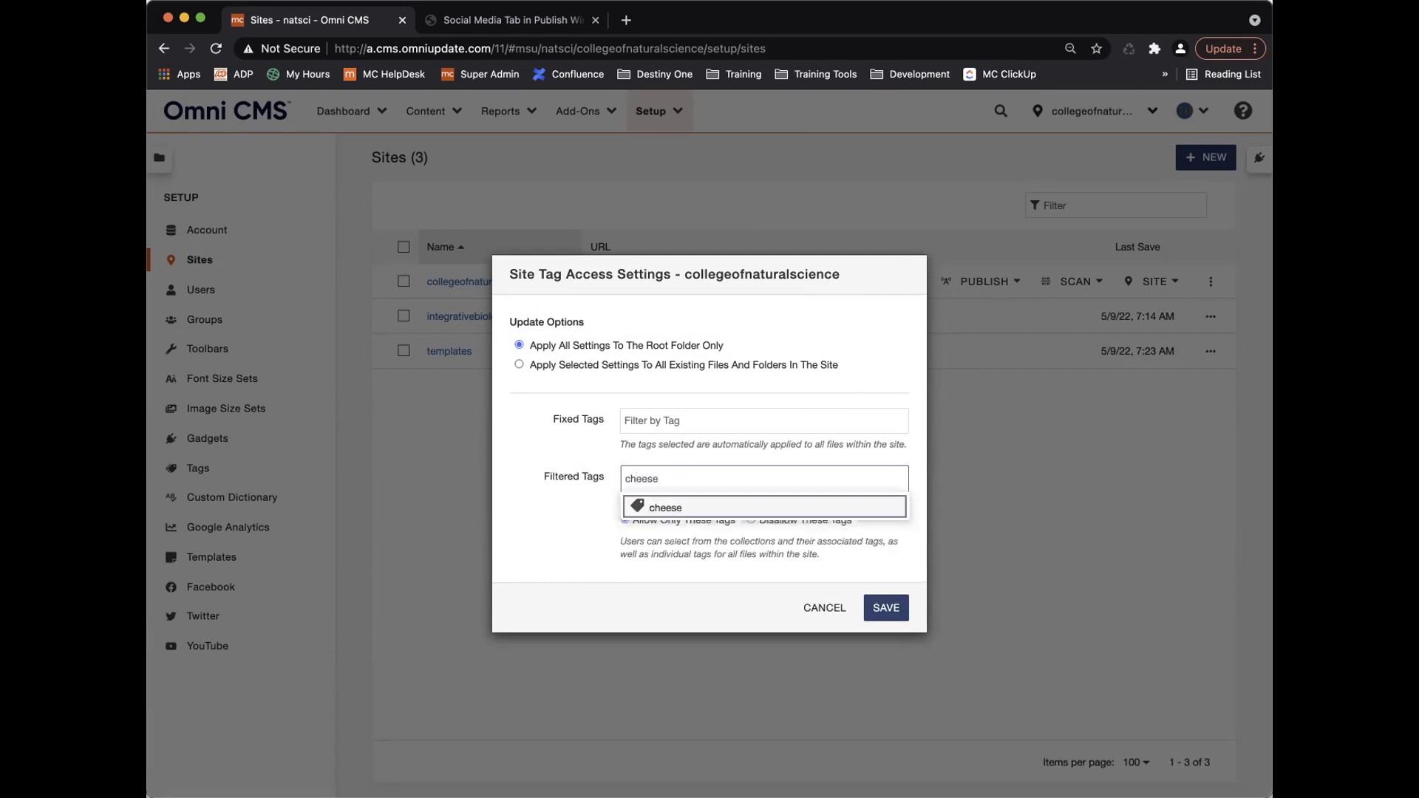
key("Return")
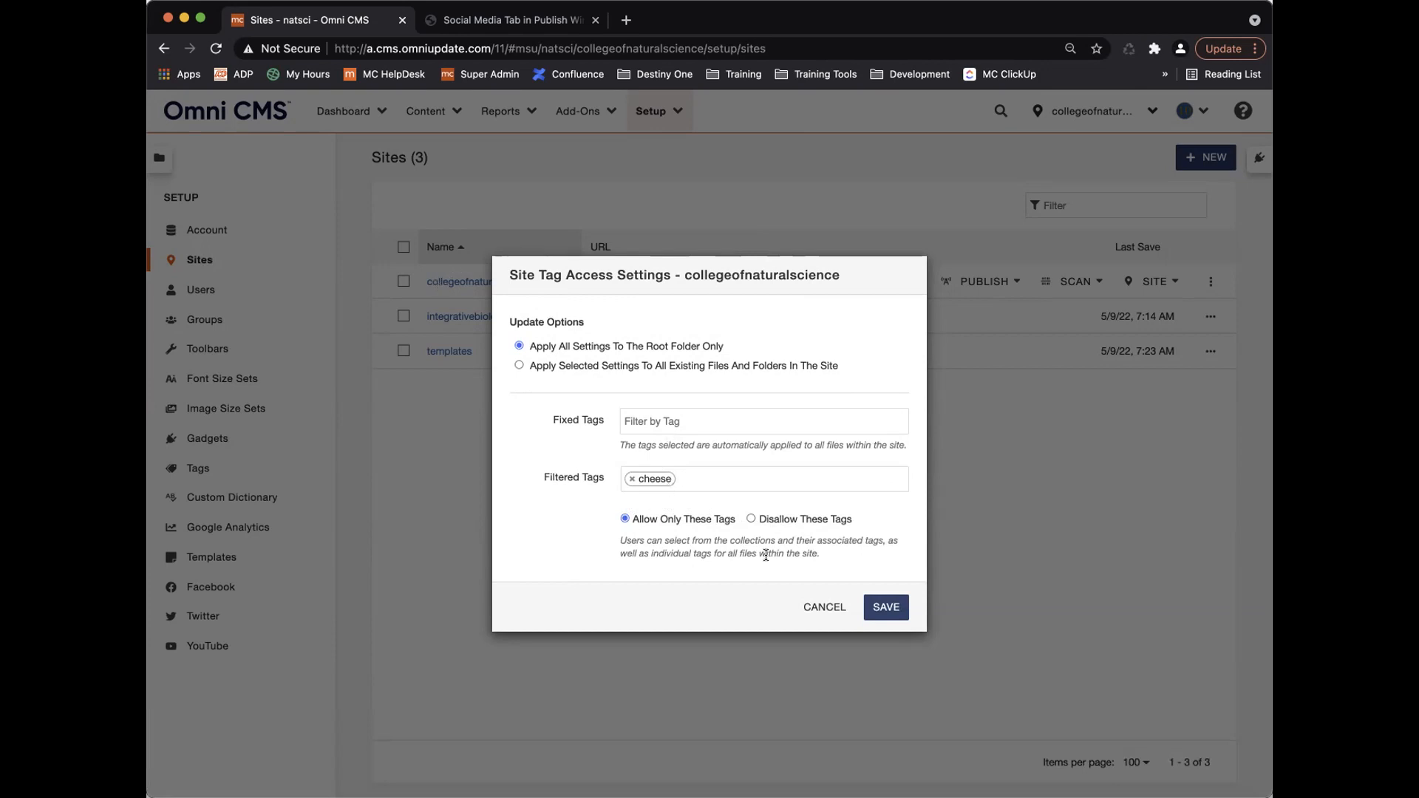
left_click(884, 613)
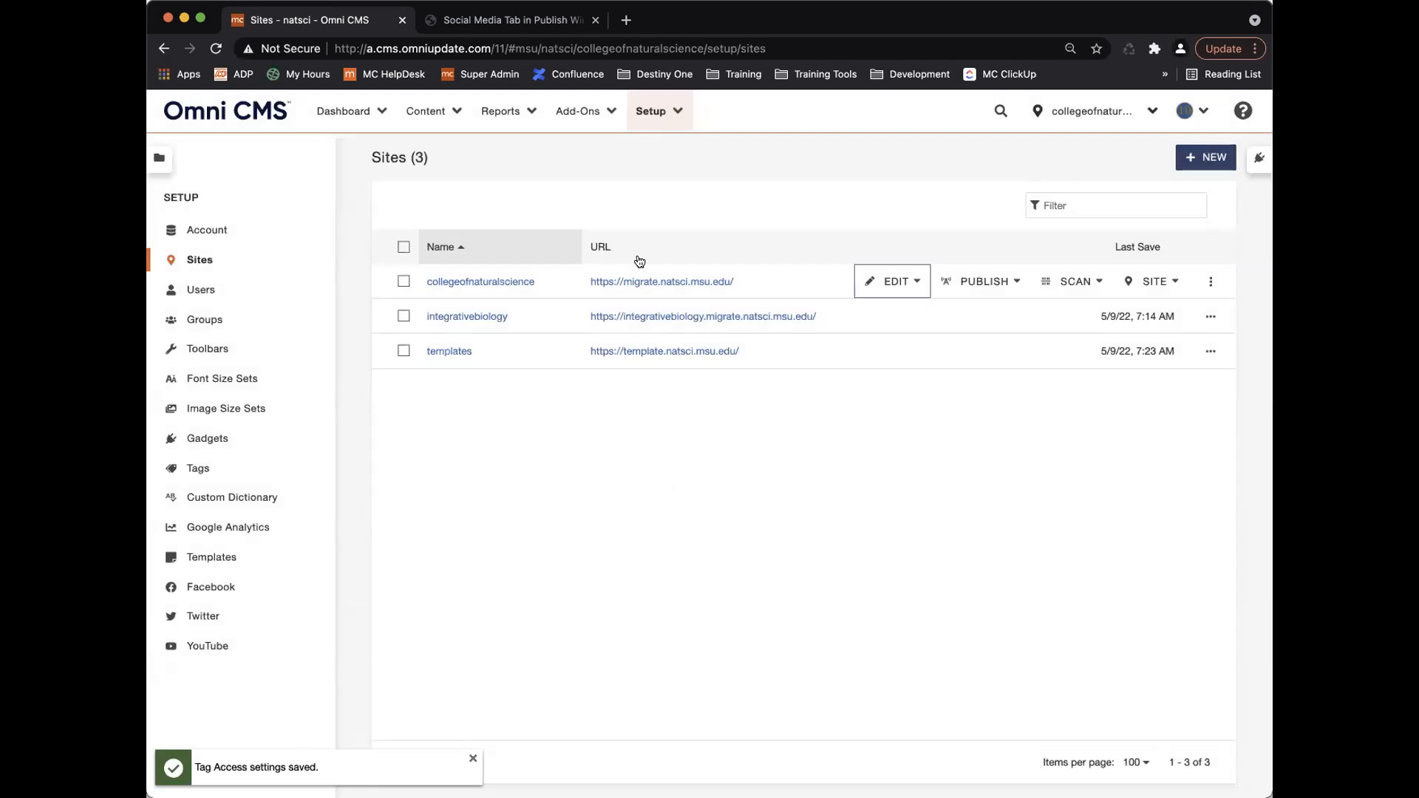
Open Pages in a new tab, check in the locked _training/informational.pcf, and open it for editing.
left_click(449, 117)
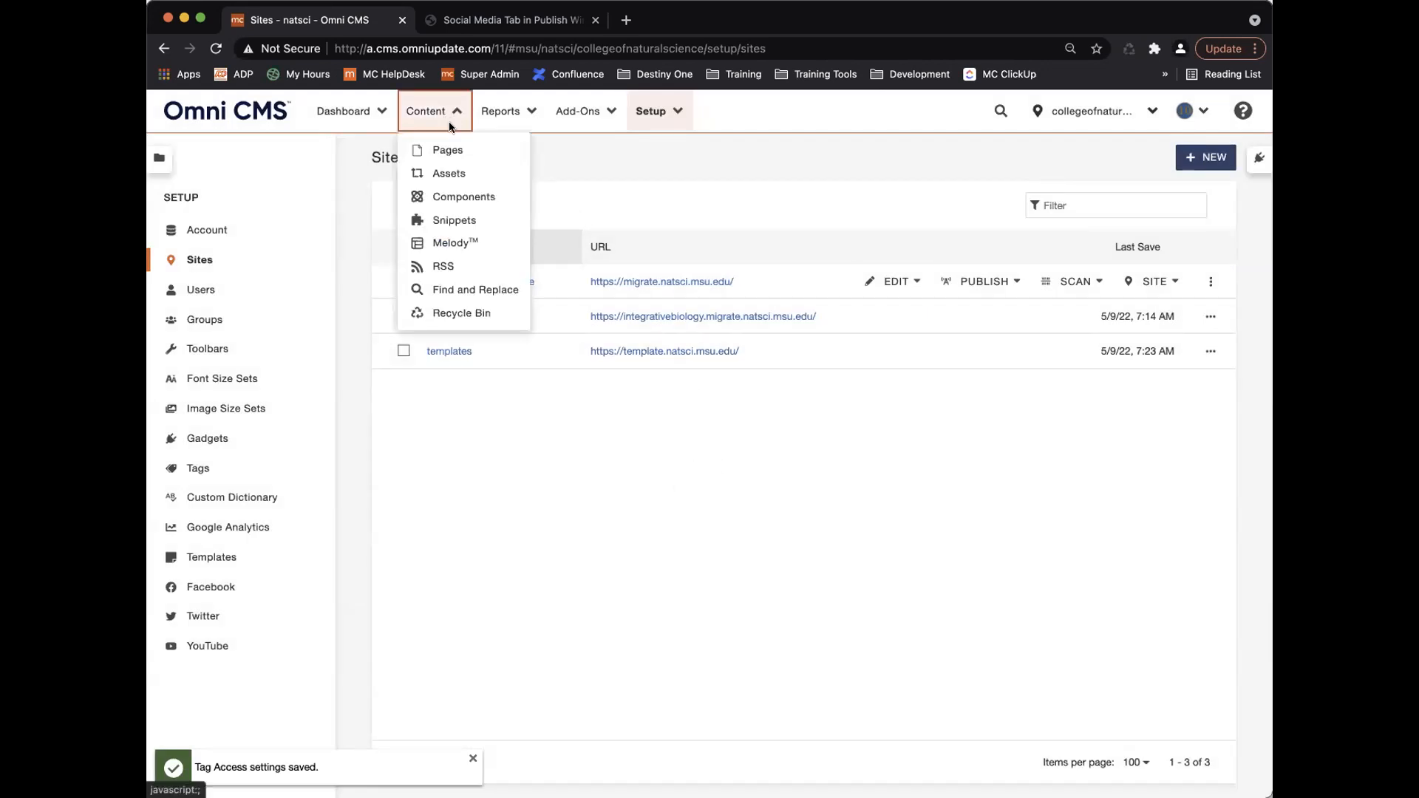
right_click(457, 151)
left_click(515, 162)
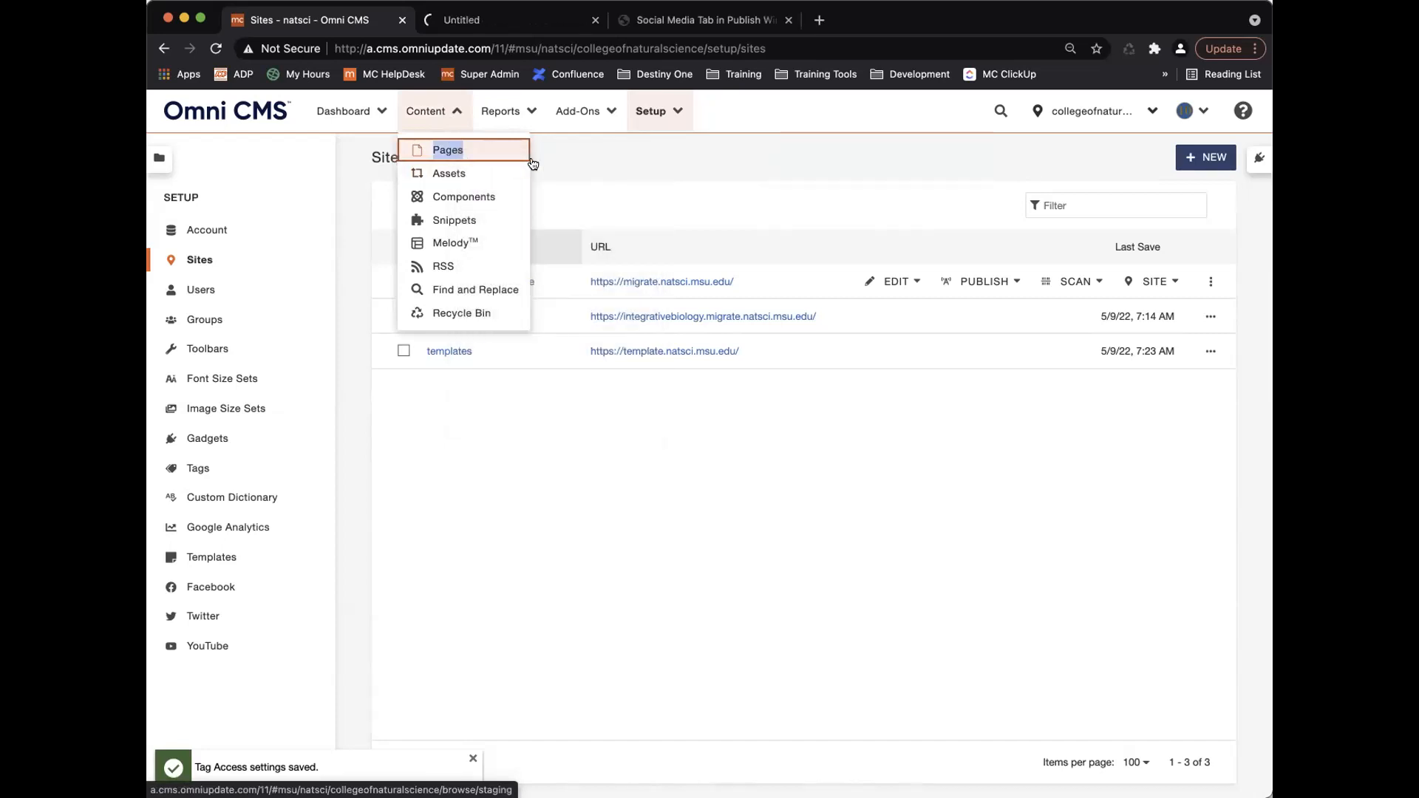
left_click(515, 16)
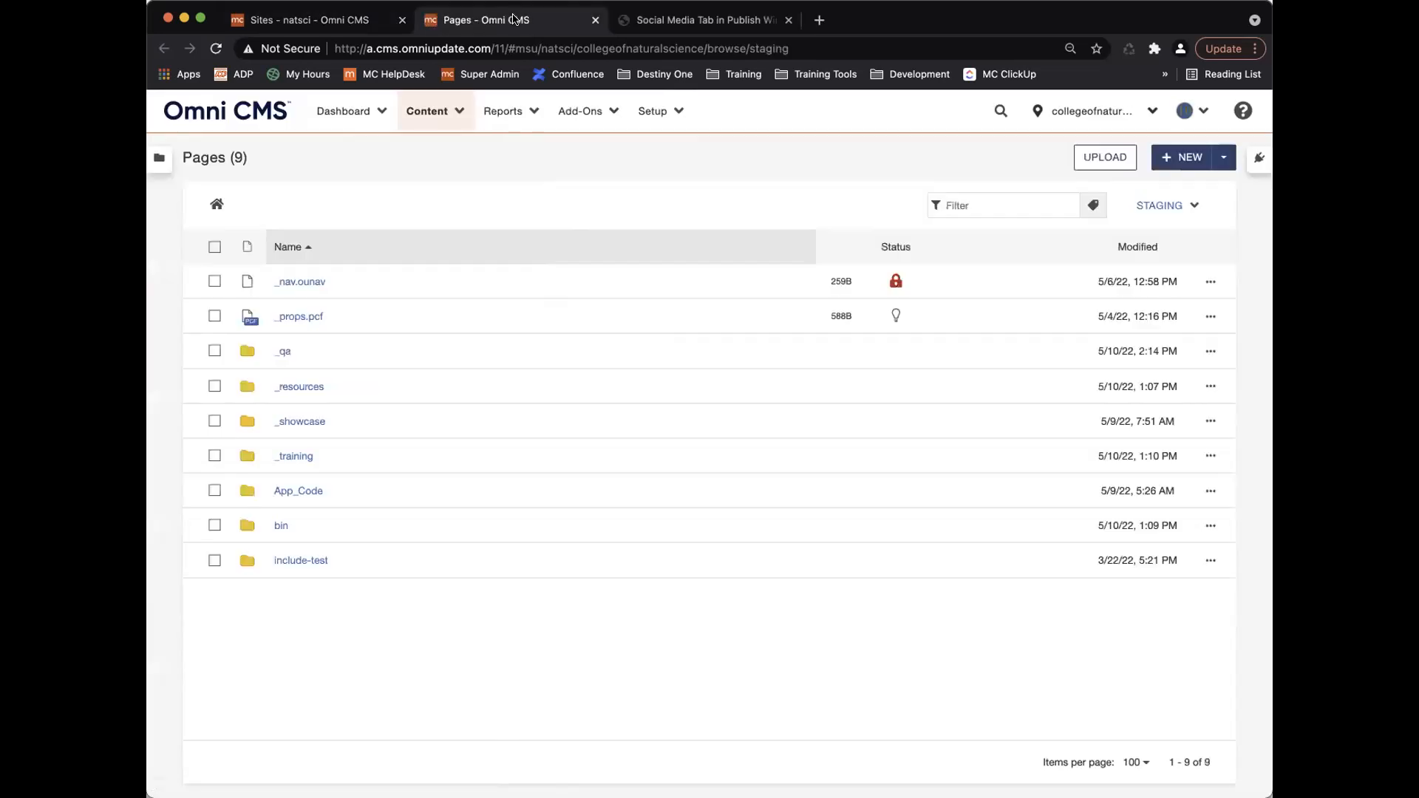
left_click(296, 455)
scroll(316, 580, "down", 3)
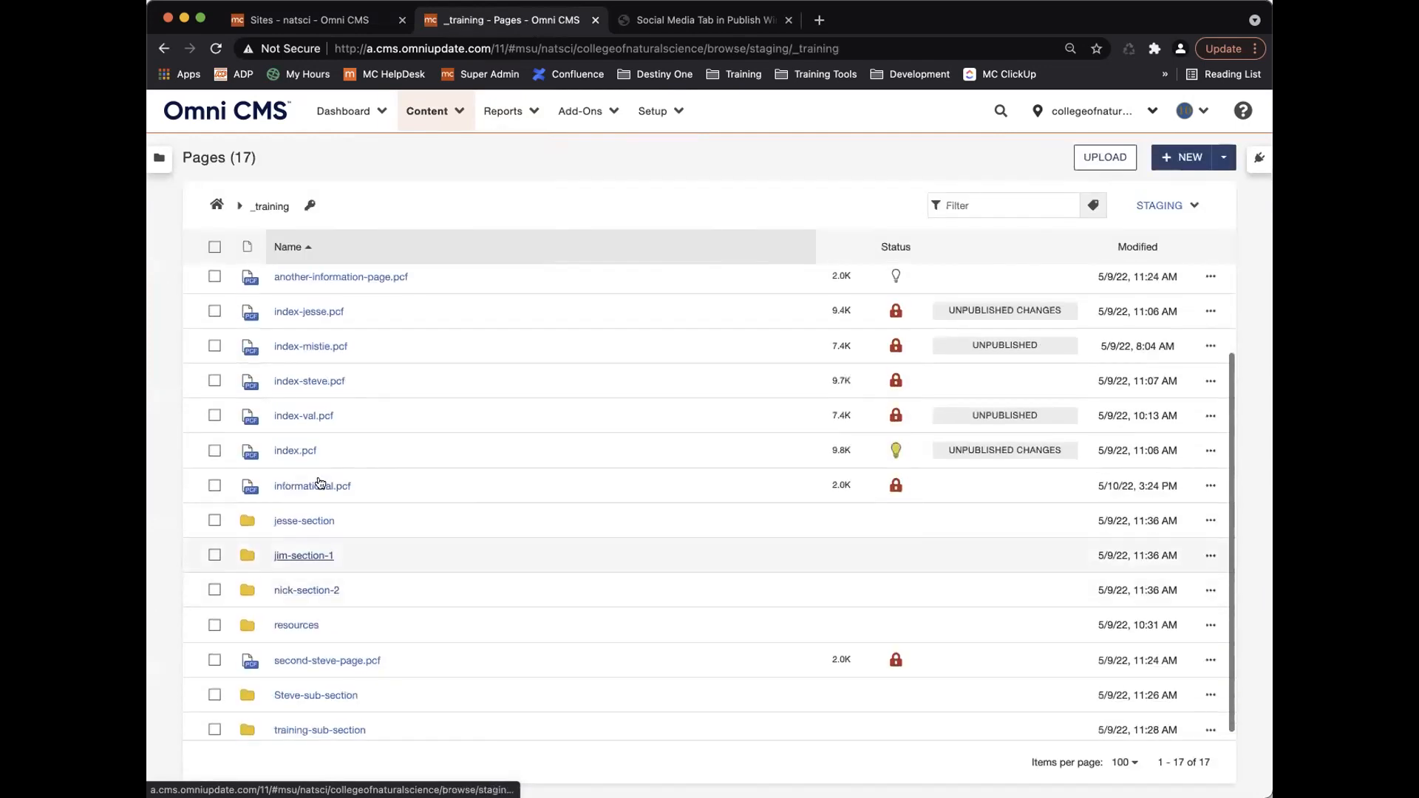
left_click(895, 485)
left_click(555, 508)
left_click(310, 485)
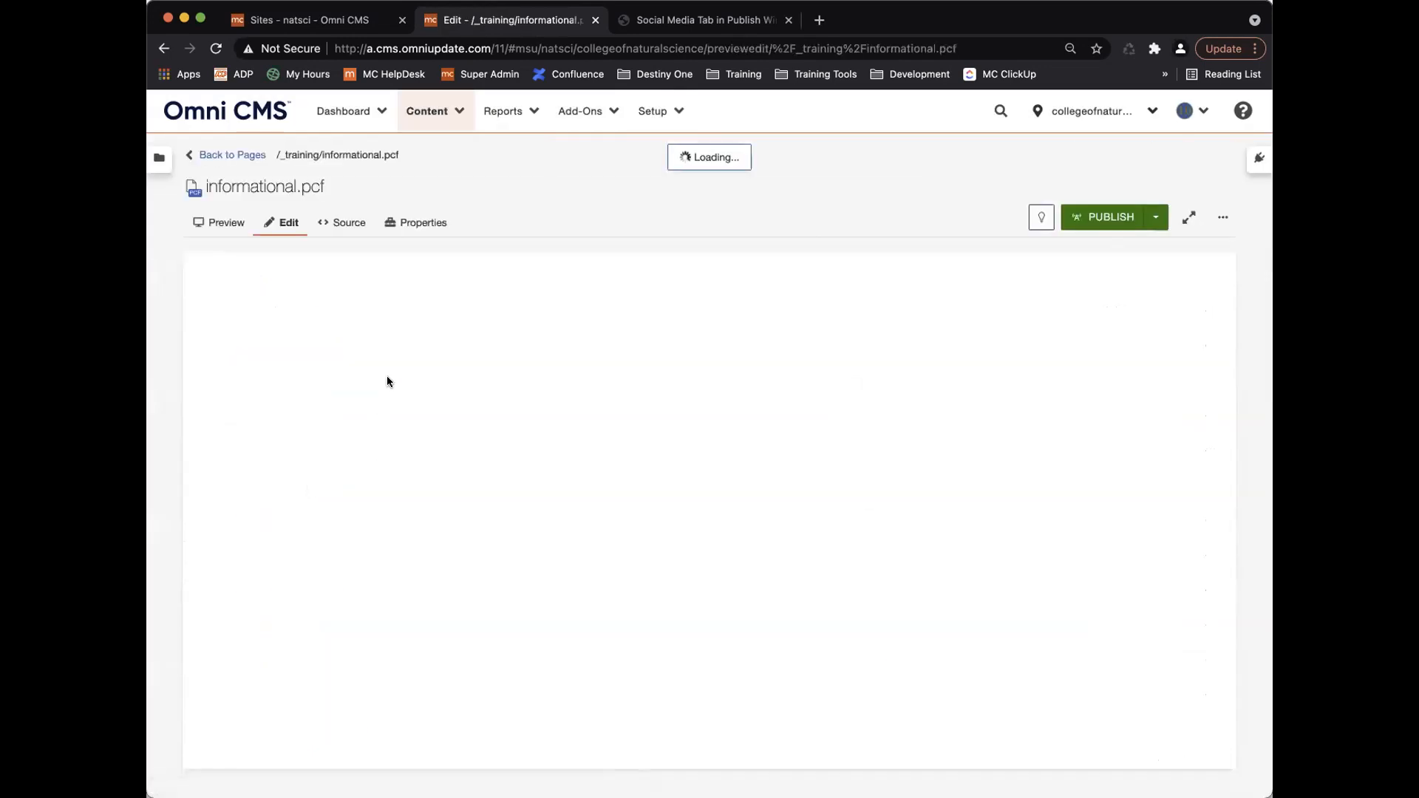
Check out informational.pcf and add the Training and cheese tags in its properties.
left_click(1042, 217)
left_click(433, 222)
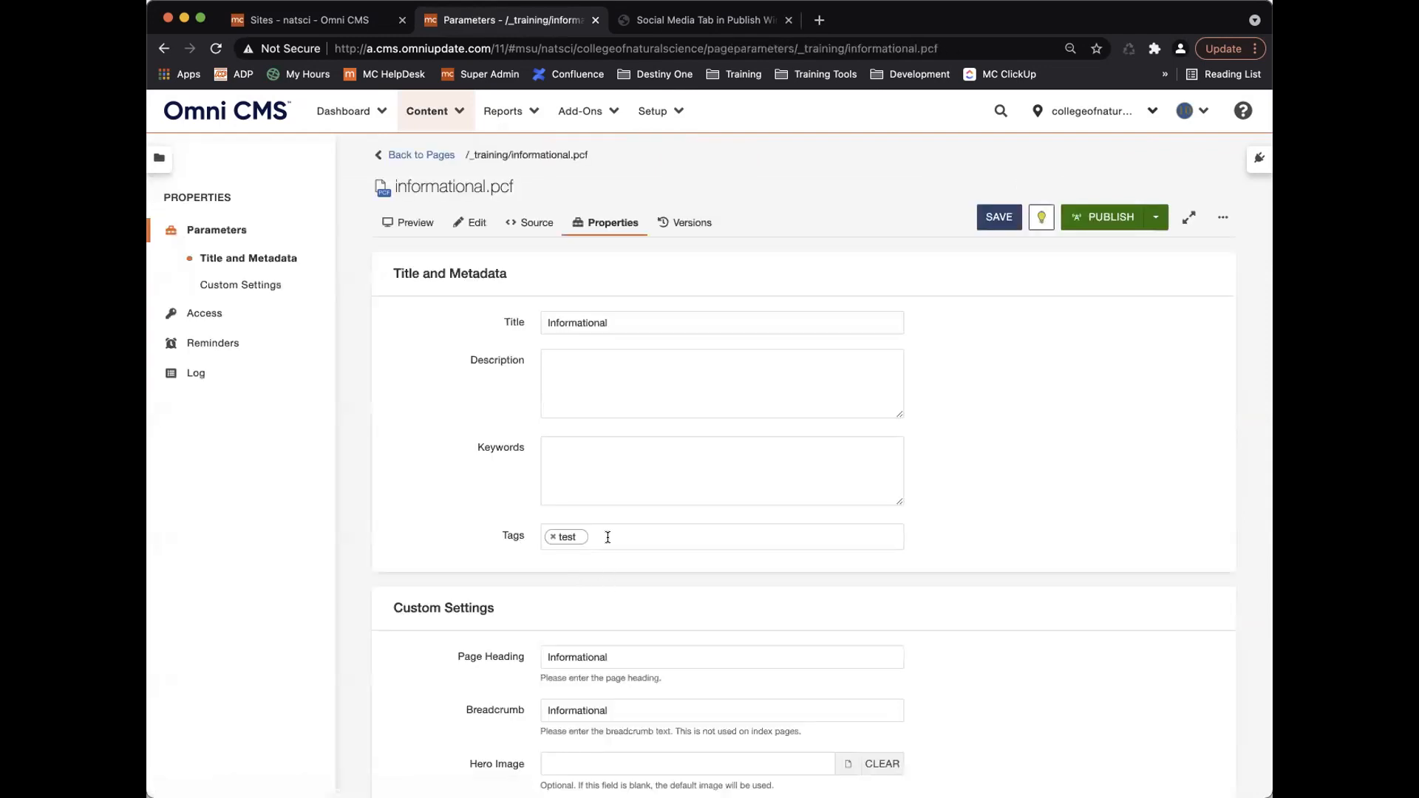
left_click(608, 543)
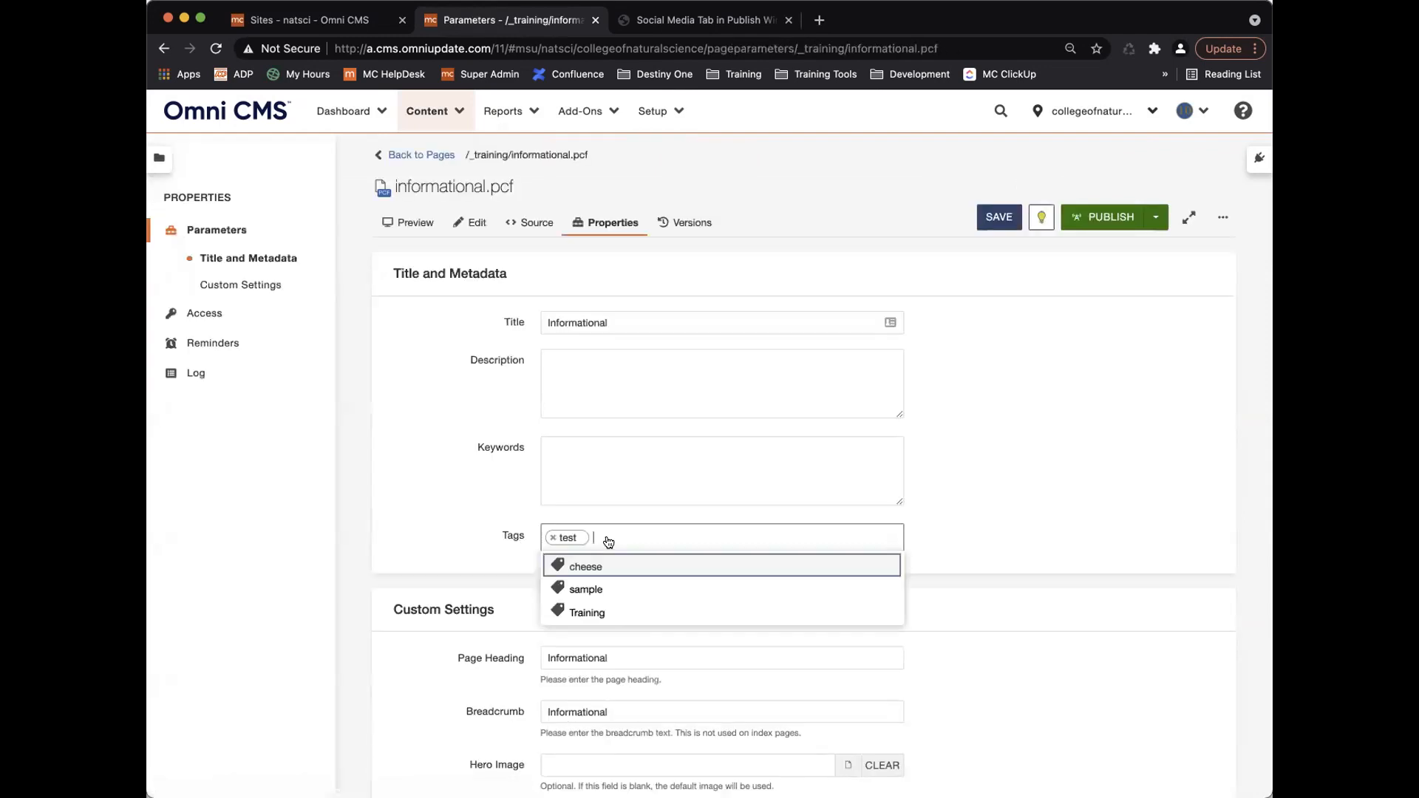
left_click(609, 612)
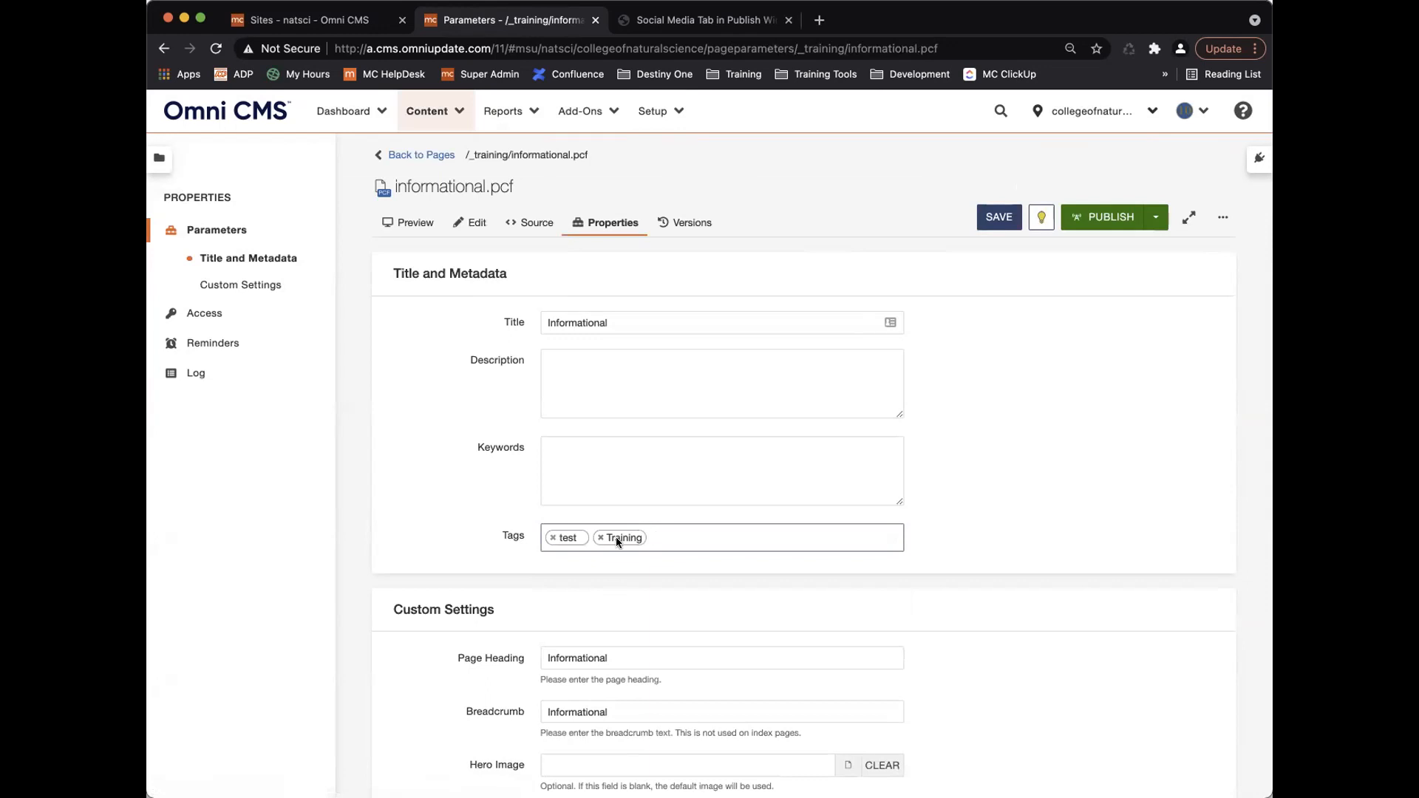
left_click(615, 535)
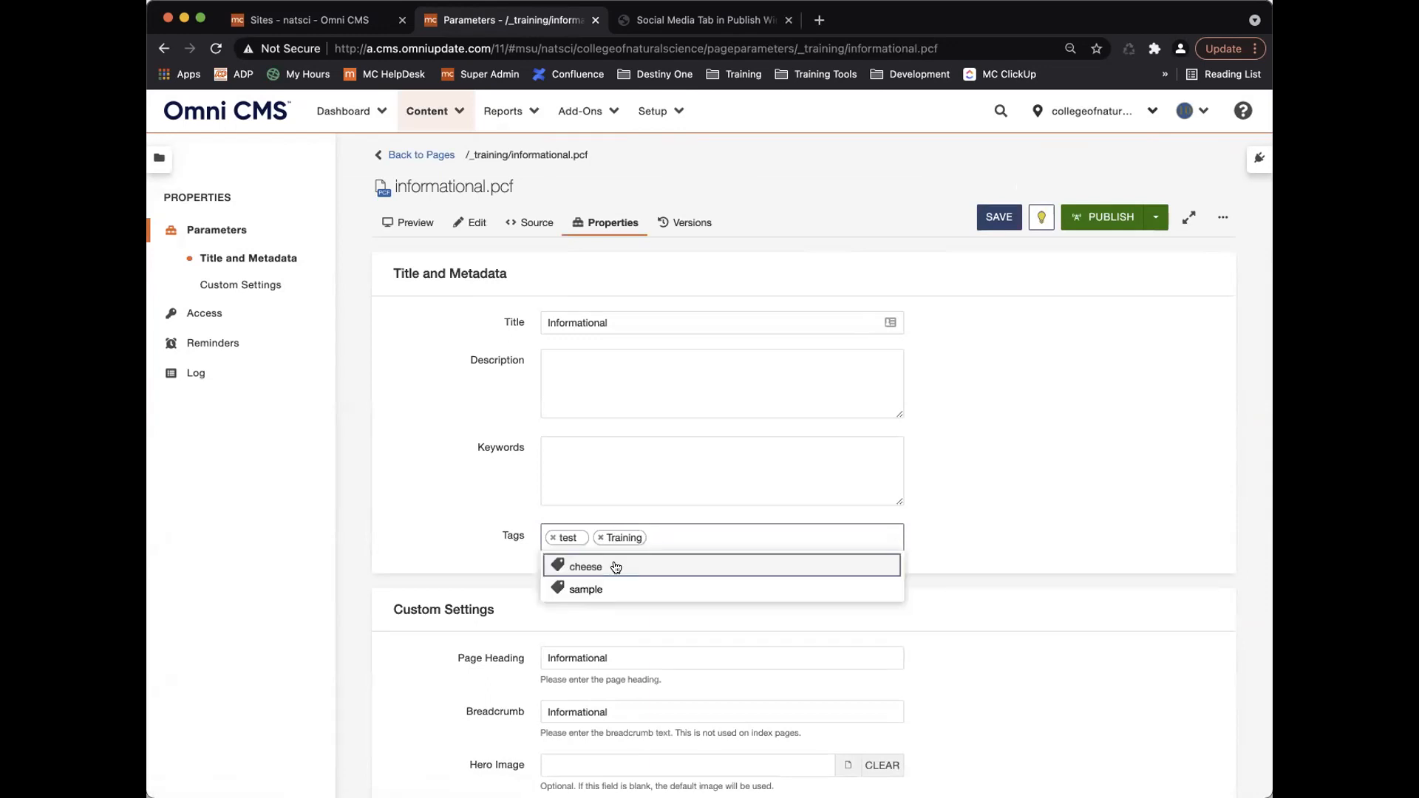
left_click(615, 567)
Clear the existing tags, briefly add then remove Training, and leave the Tags field empty.
type("st")
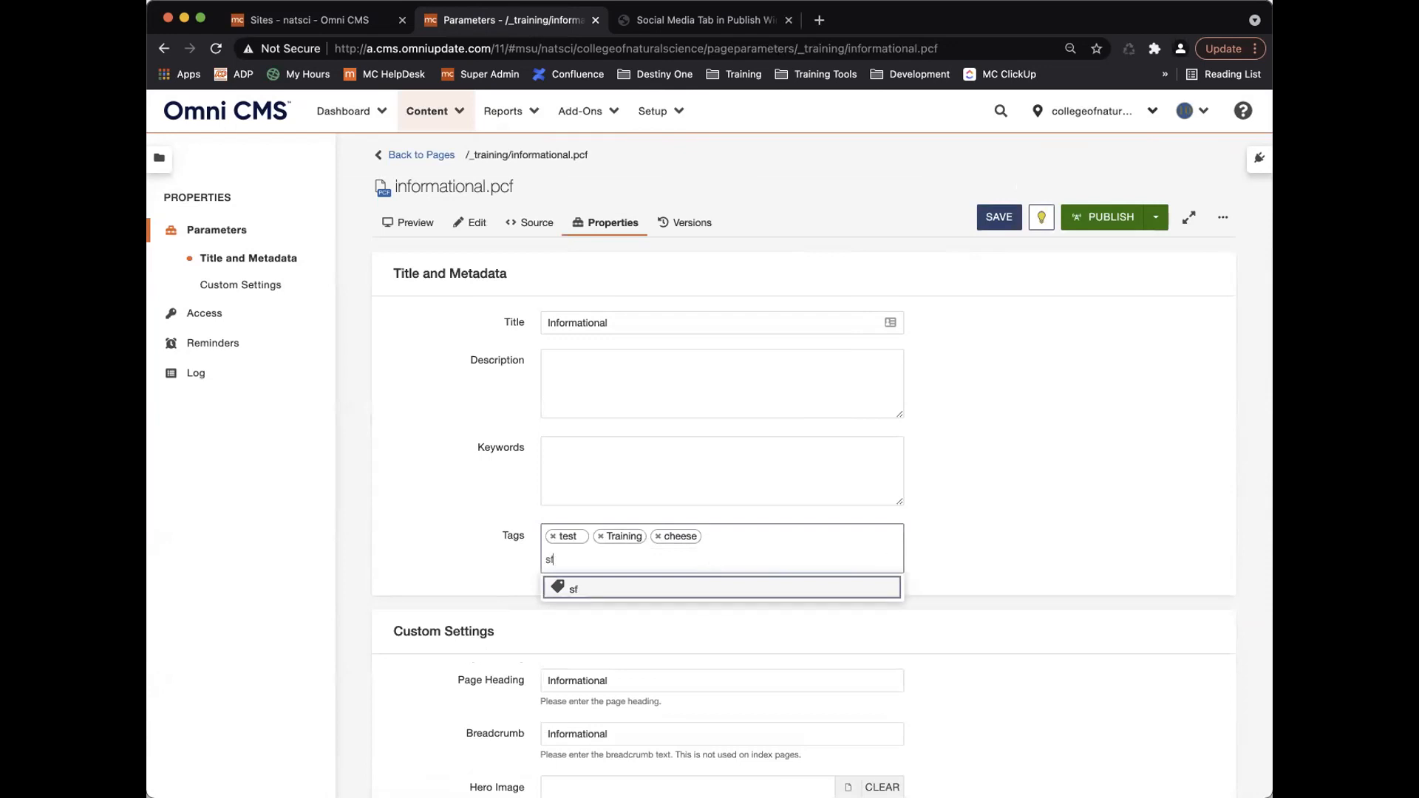
key("BackSpace")
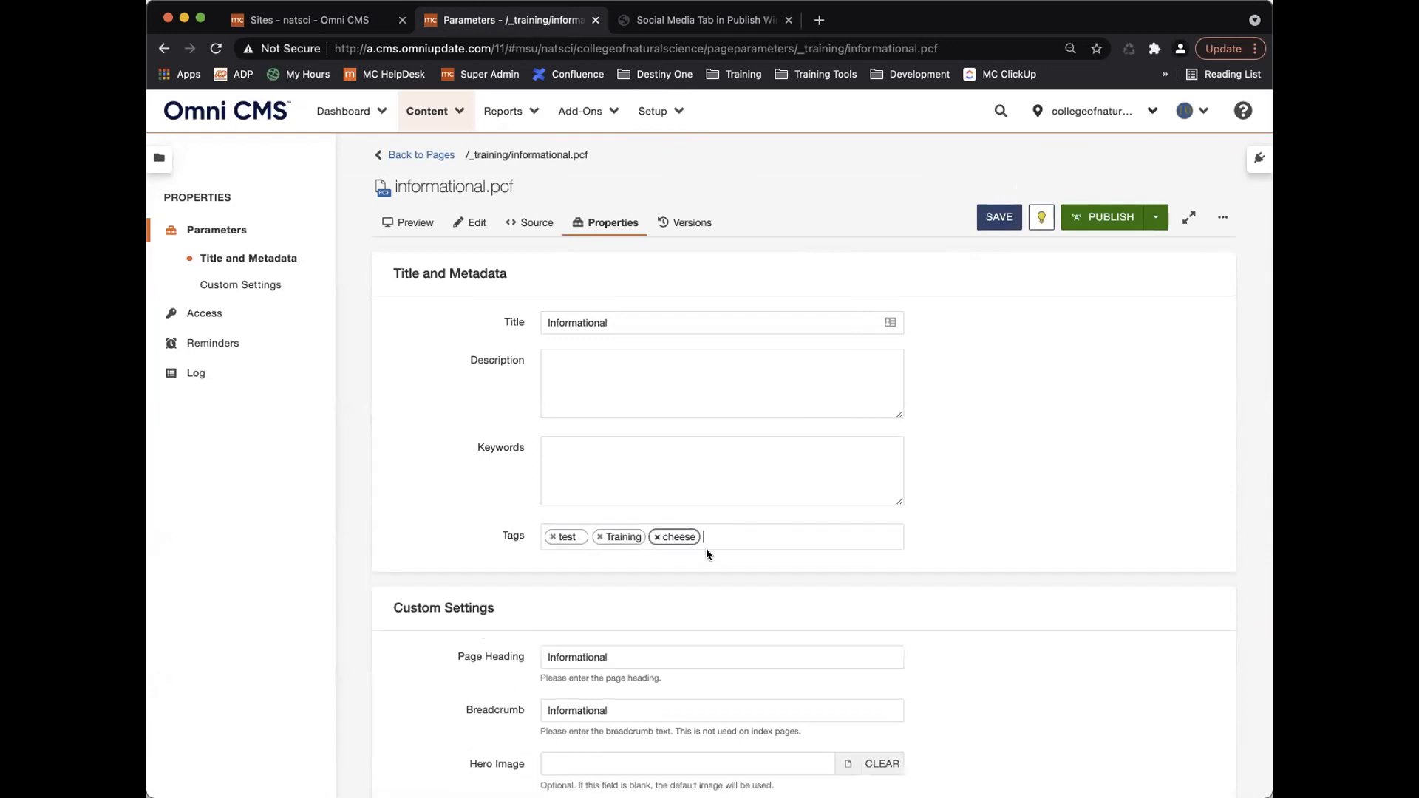
key("BackSpace")
key("BackSpace")
key("BackSpace")
key("BackSpace")
key("BackSpace")
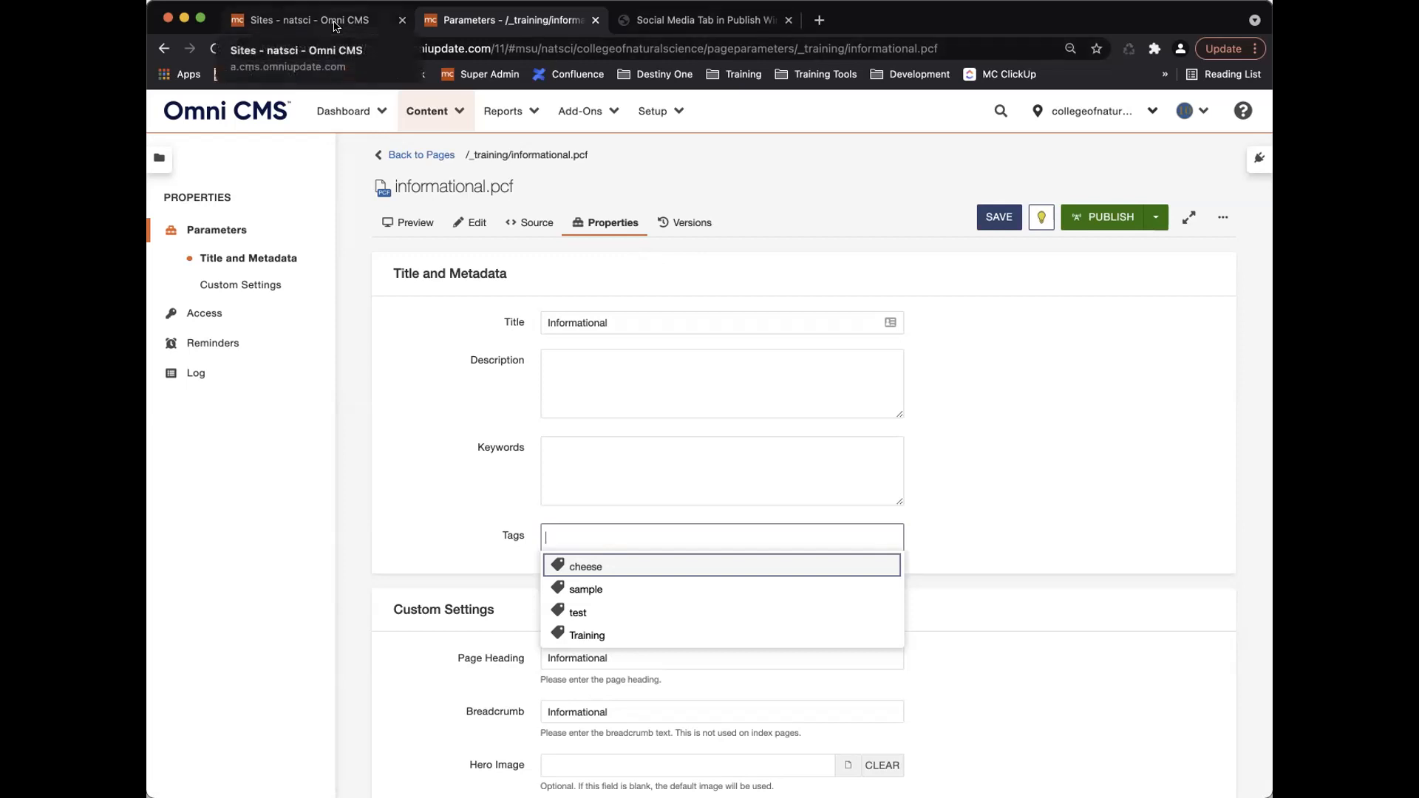
type("training")
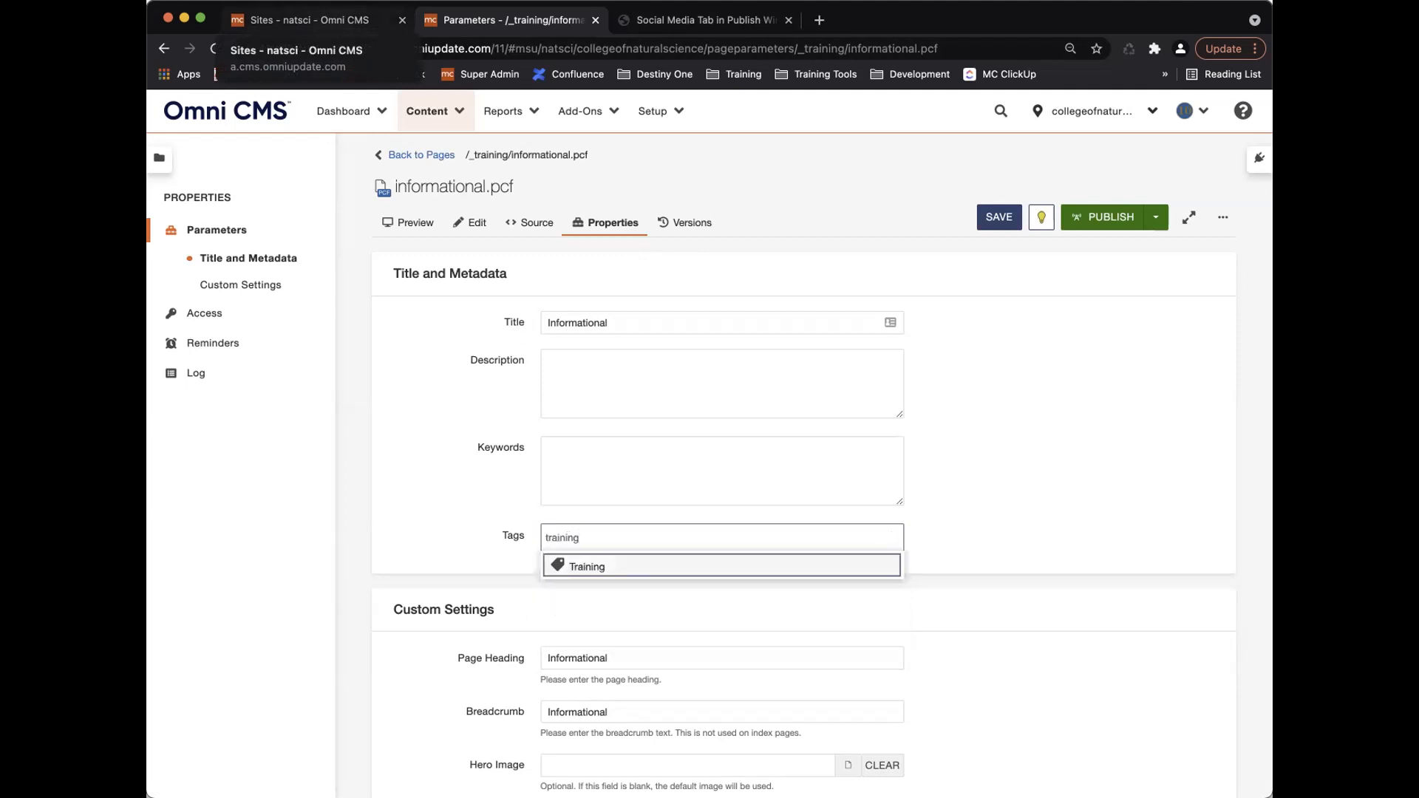
key("Return")
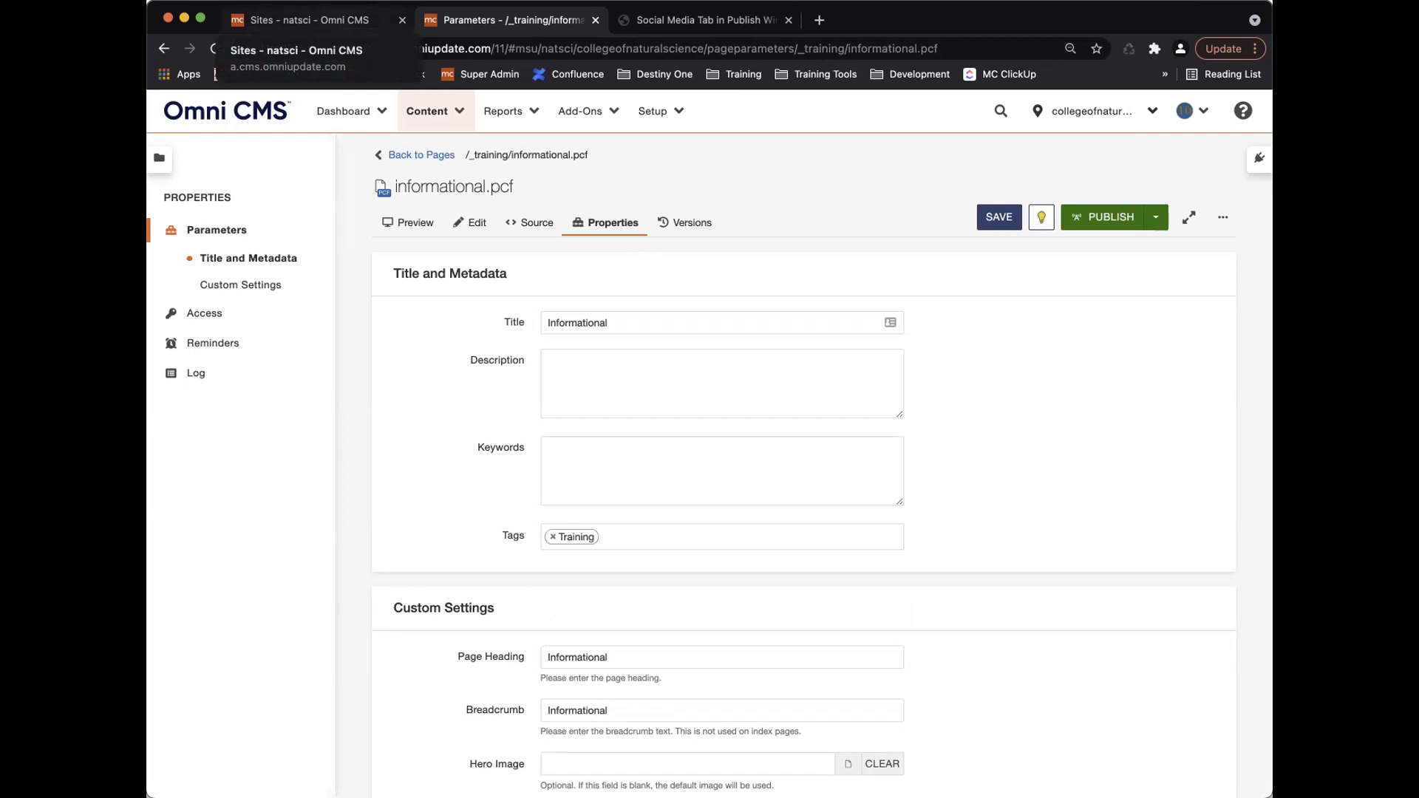
left_click(552, 536)
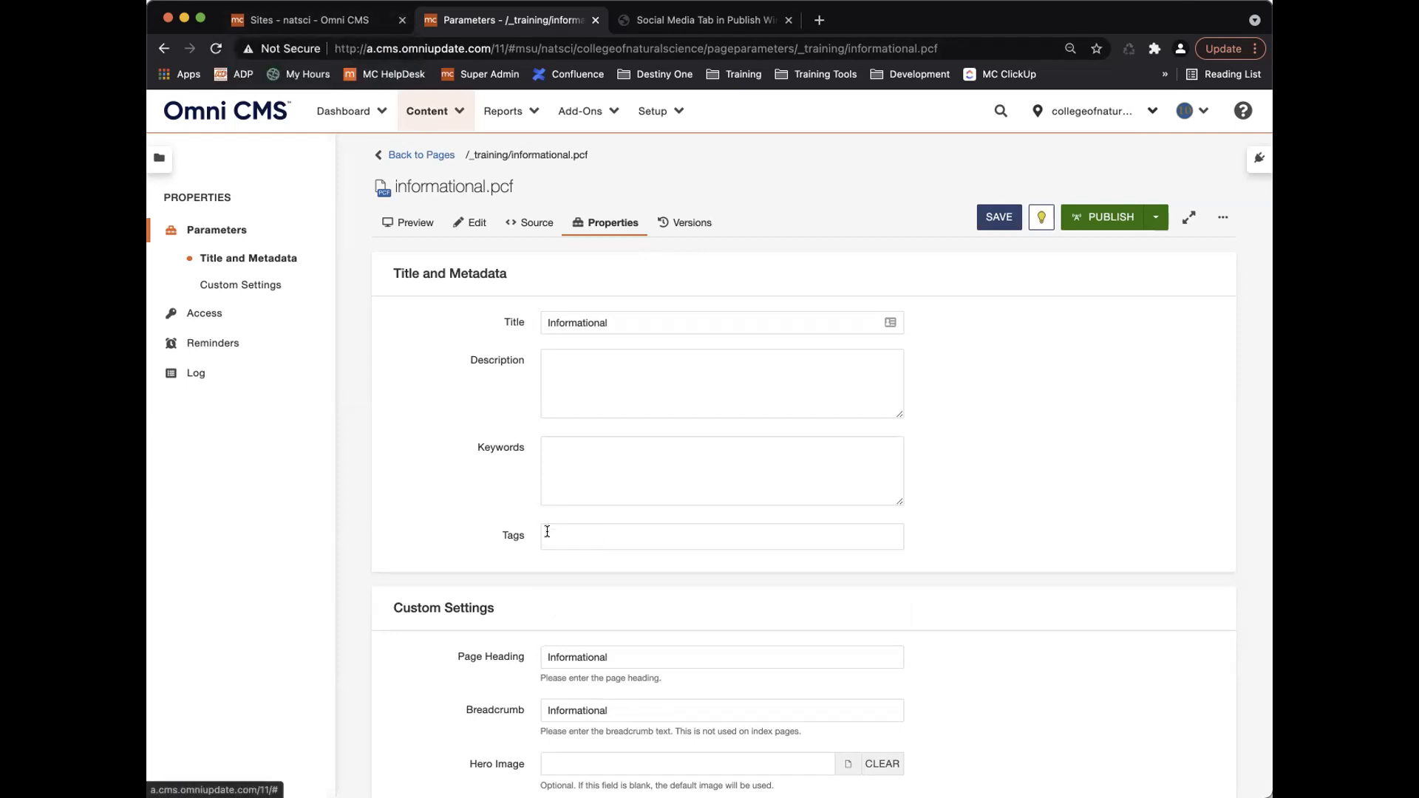
type("training")
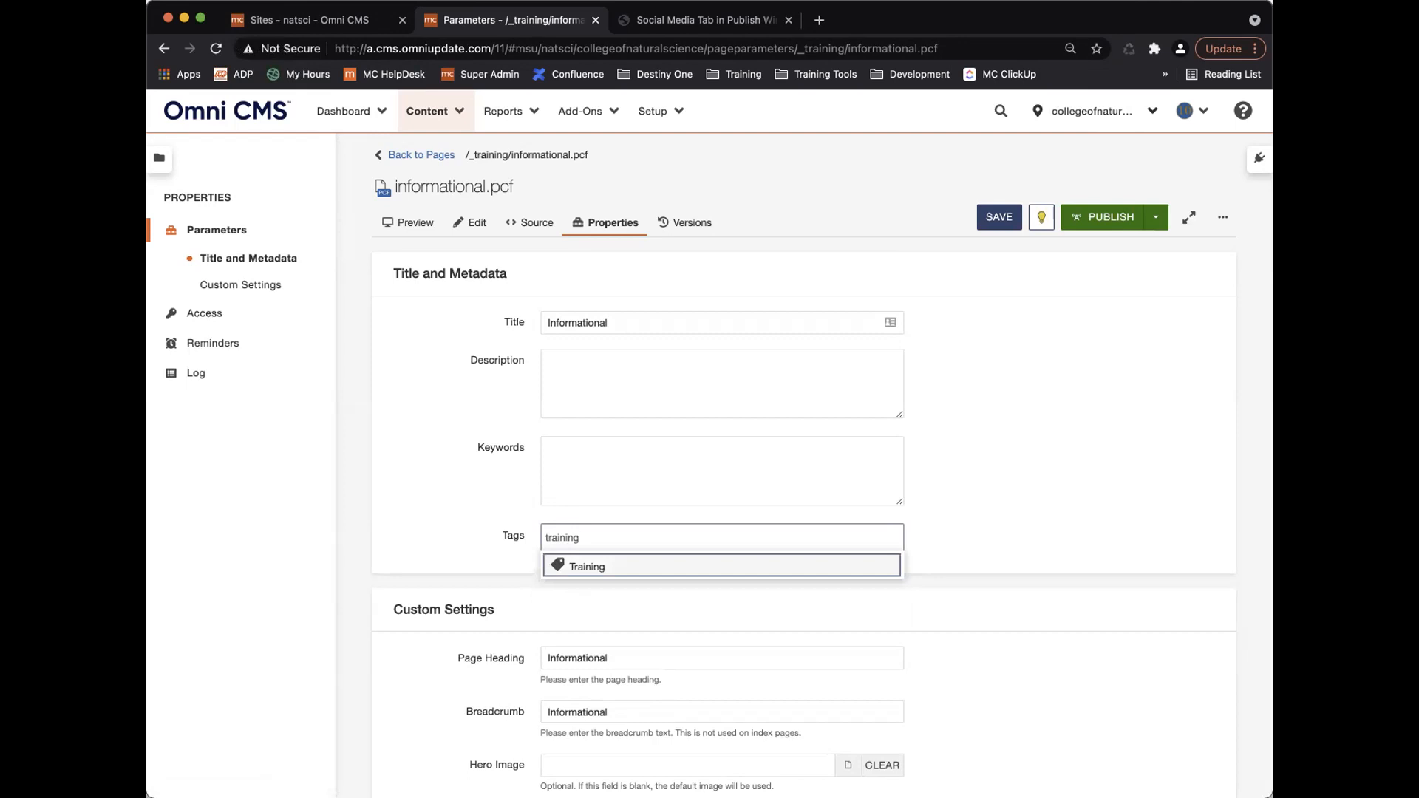
left_click(522, 543)
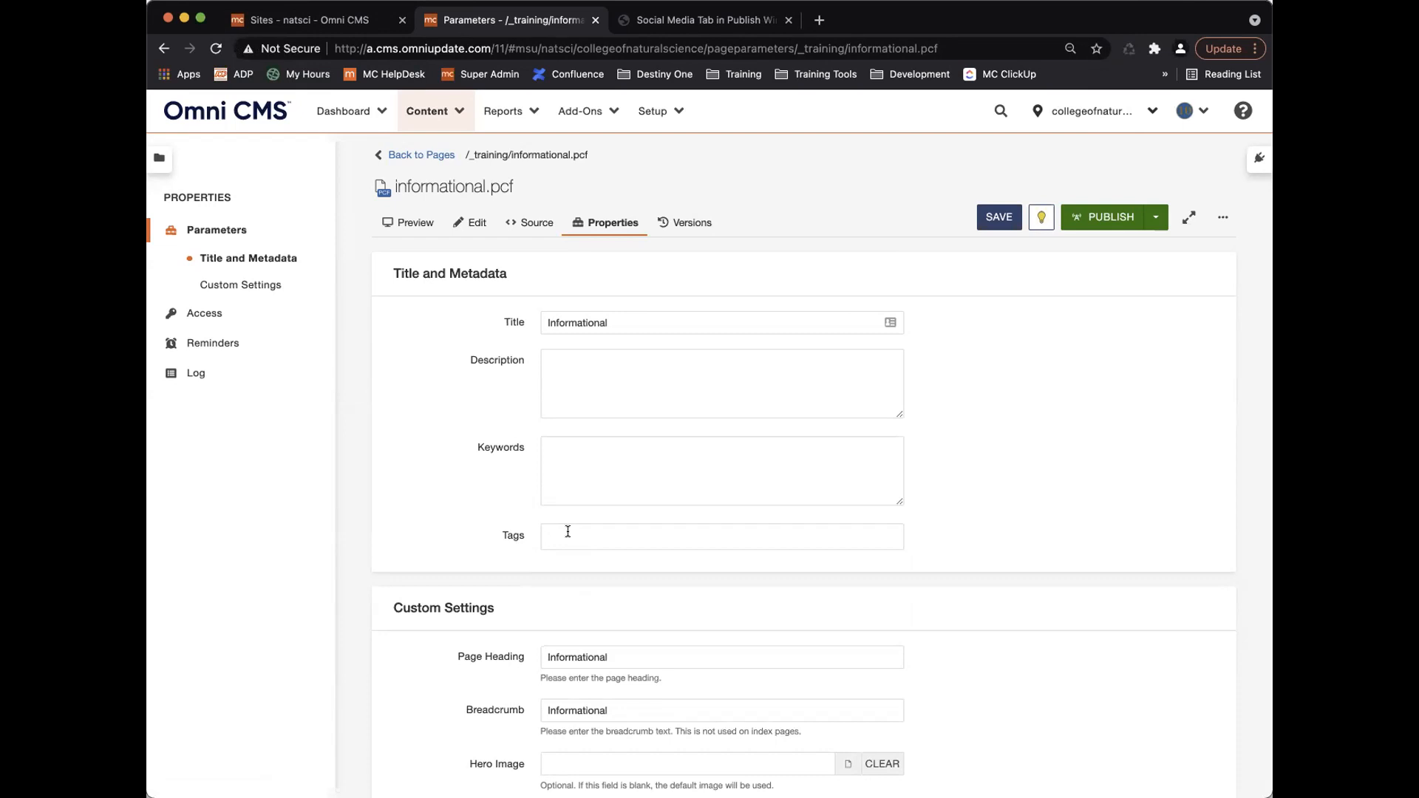
Remove cheese from collegeofnaturalscience's Filtered Tags and save its tag access settings.
left_click(303, 19)
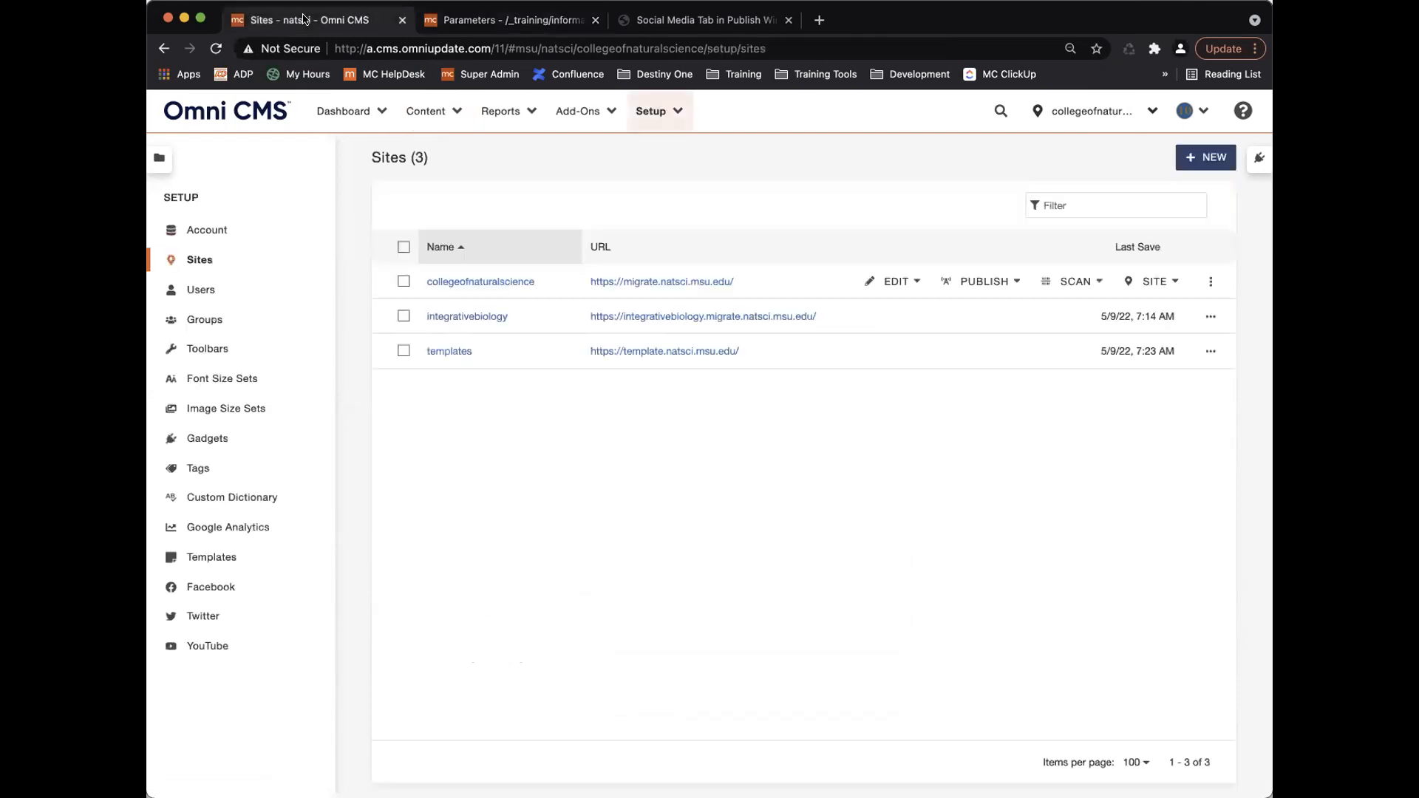
left_click(905, 282)
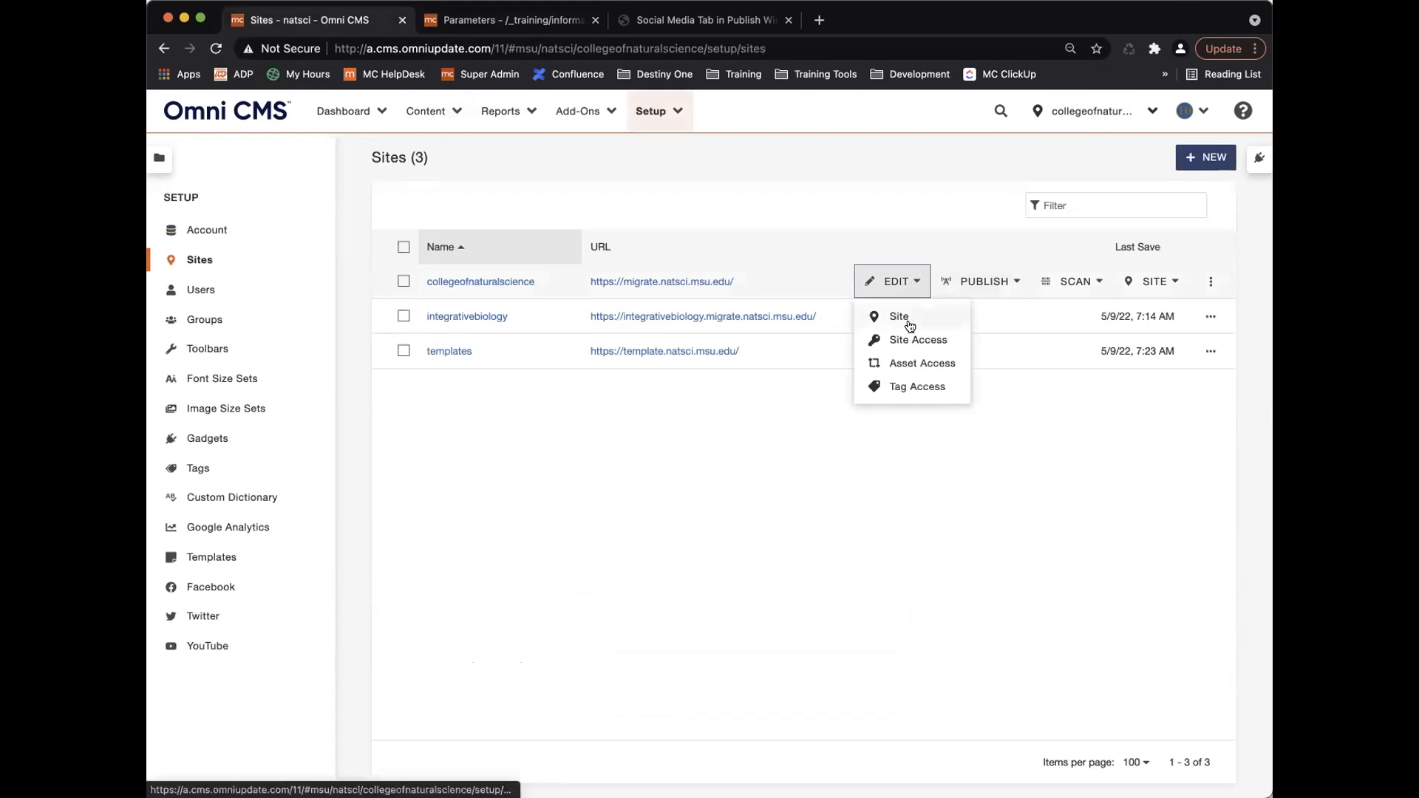
left_click(912, 387)
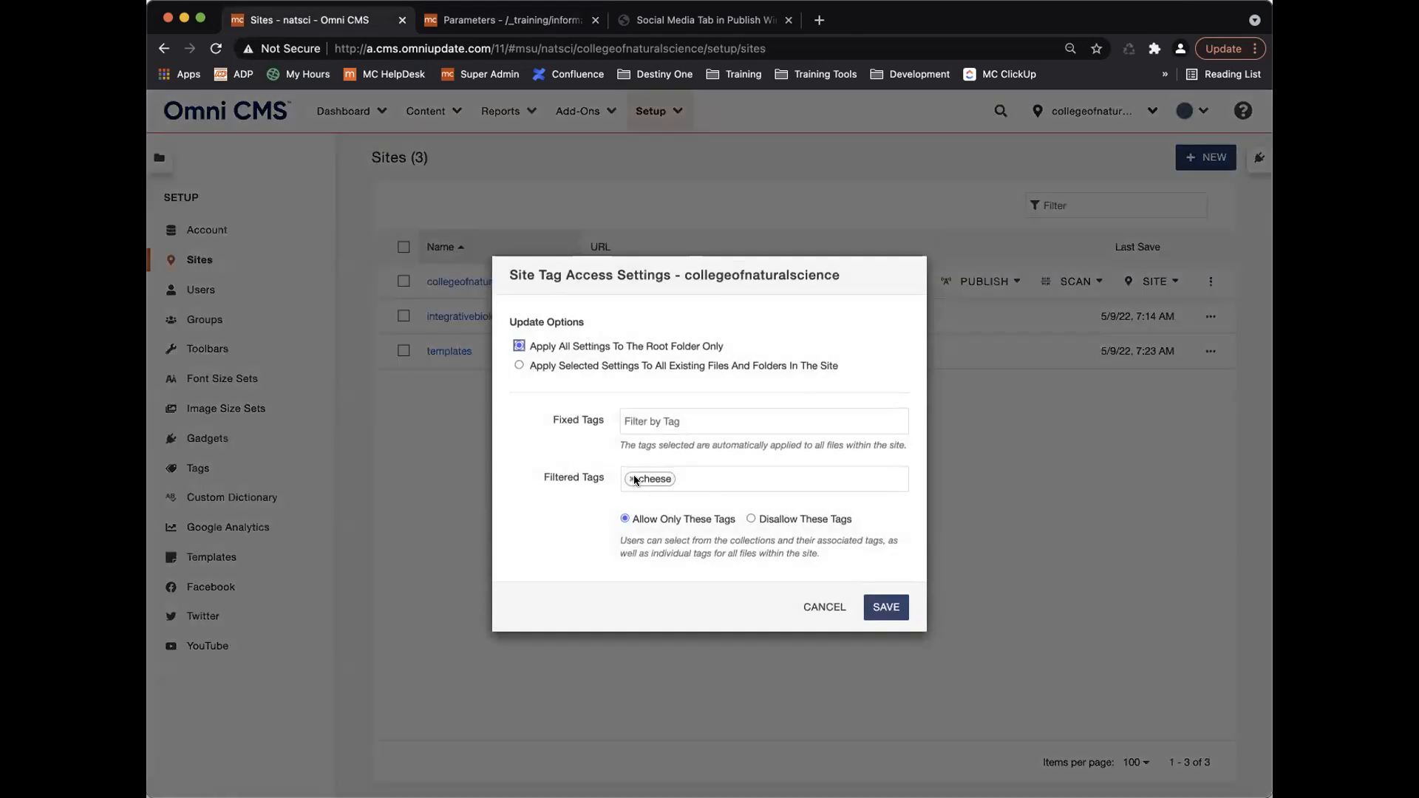
left_click(633, 475)
left_click(885, 607)
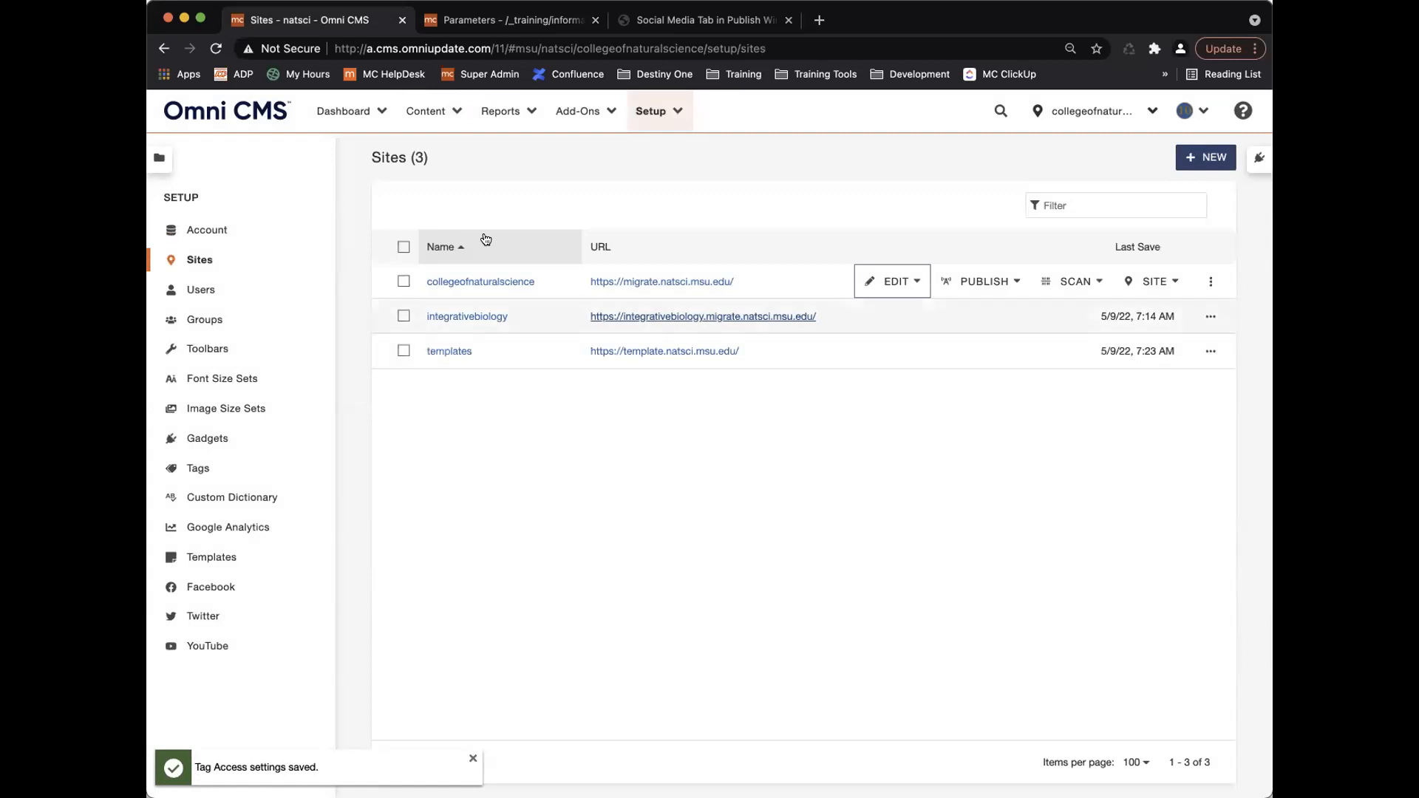
left_click(210, 467)
Try creating a 'training' tag, then cancel because it already exists.
left_click(1182, 157)
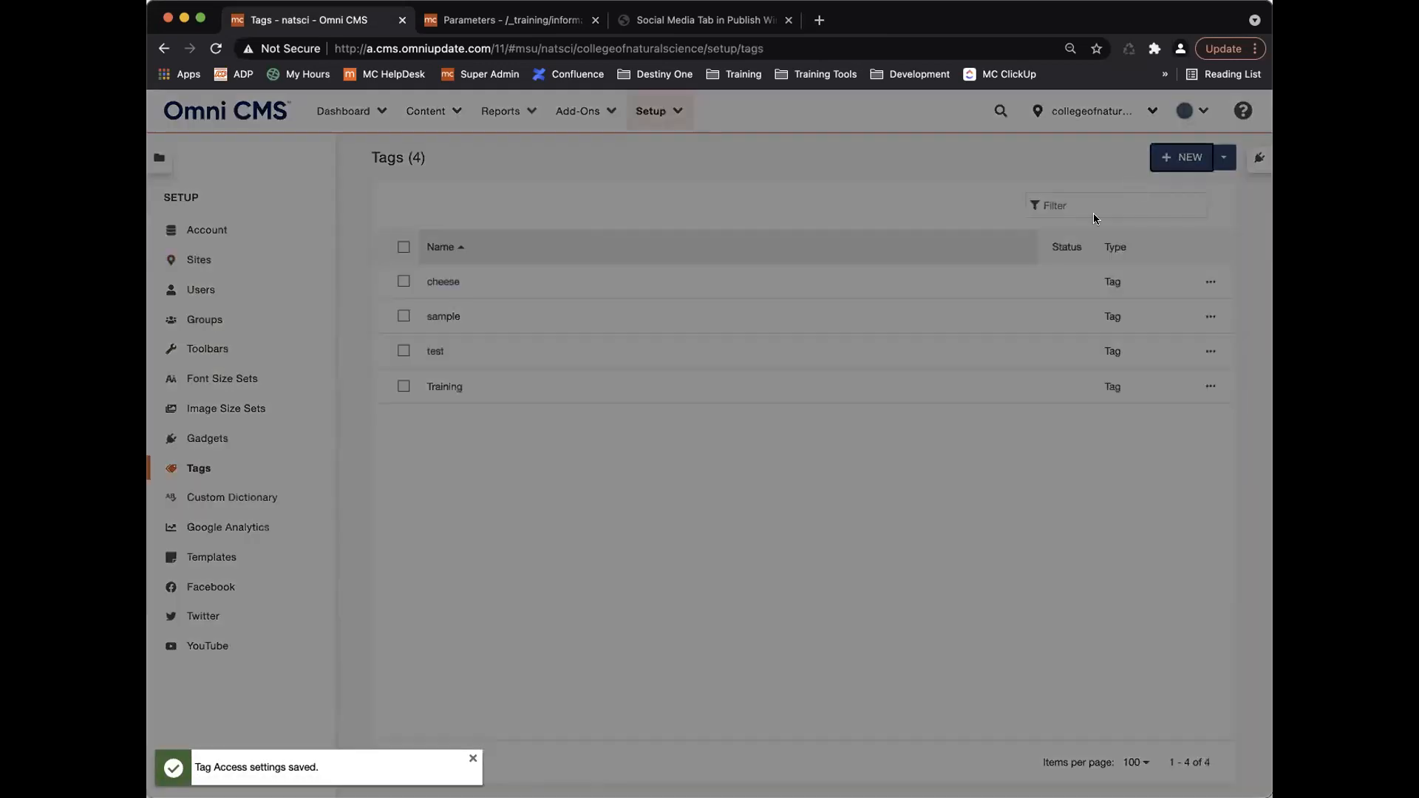
left_click(692, 457)
type("training")
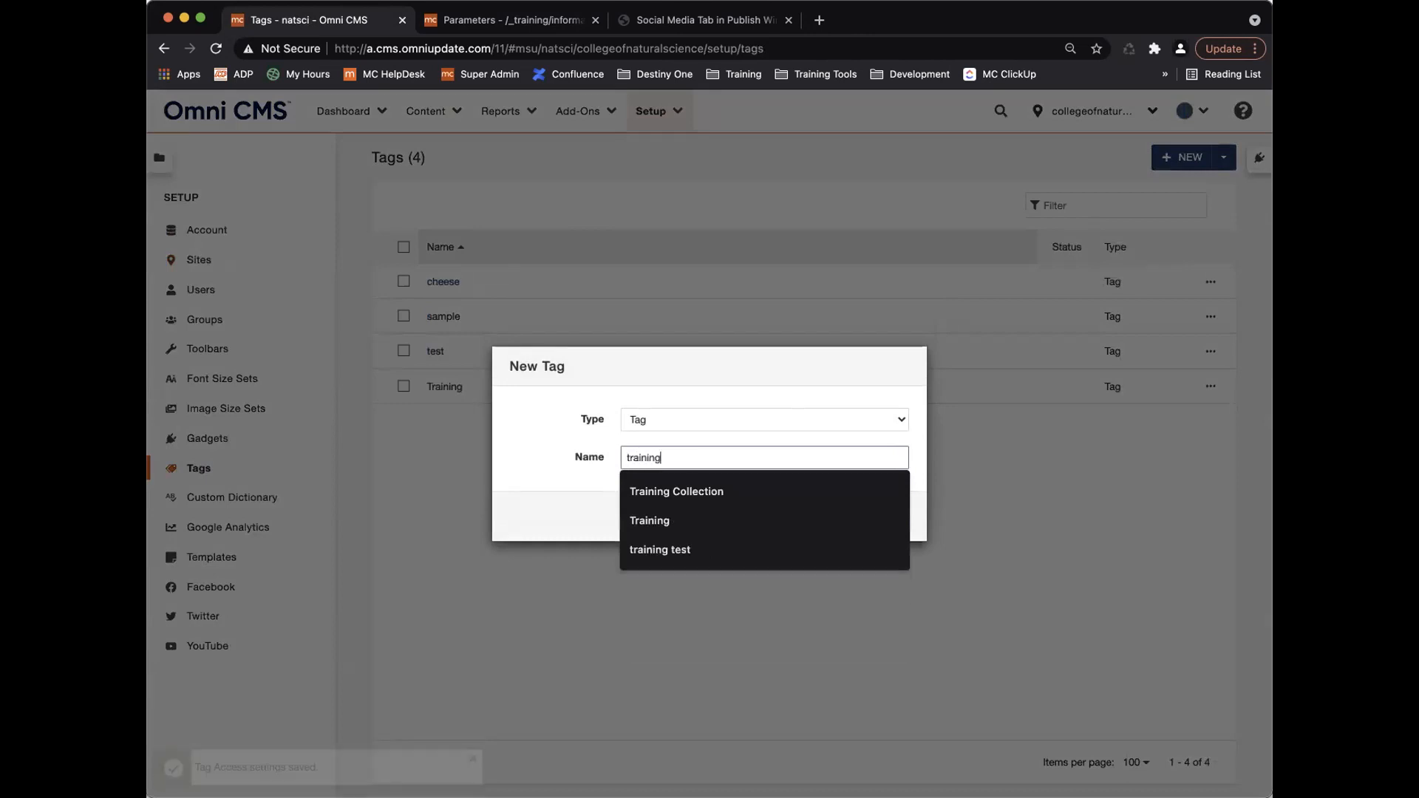
left_click(515, 463)
left_click(876, 526)
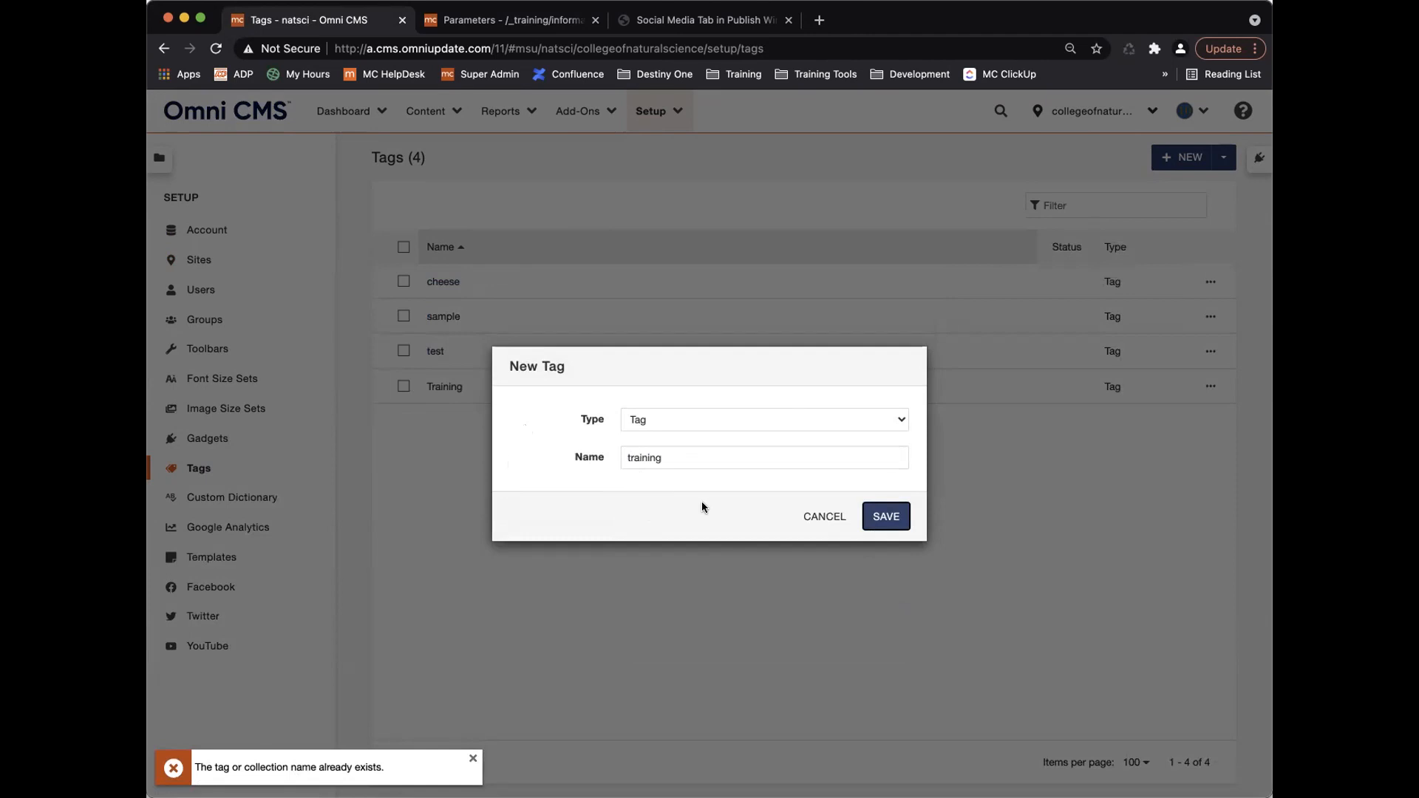
left_click(828, 515)
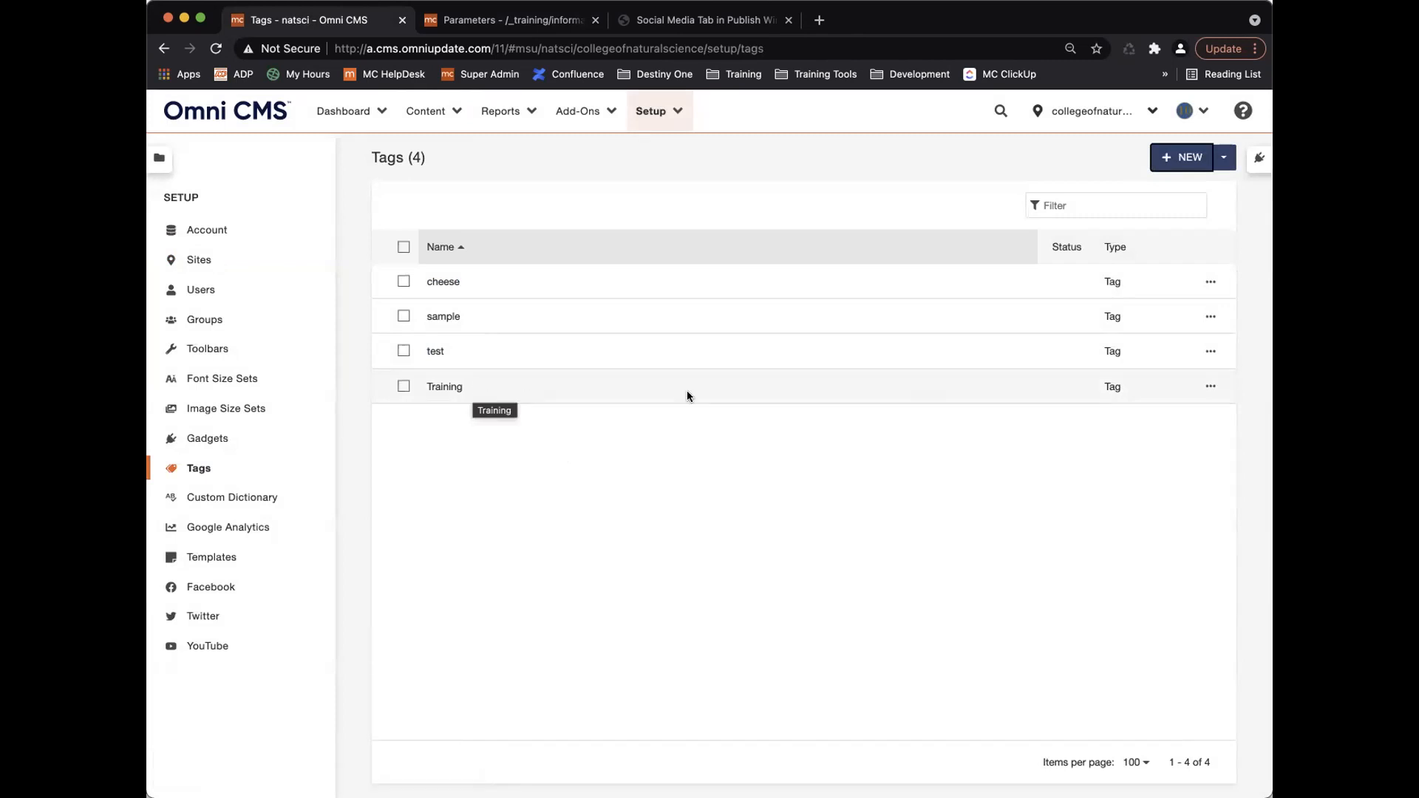
Create the new tags 'admissions' and 'admisions'.
left_click(1166, 159)
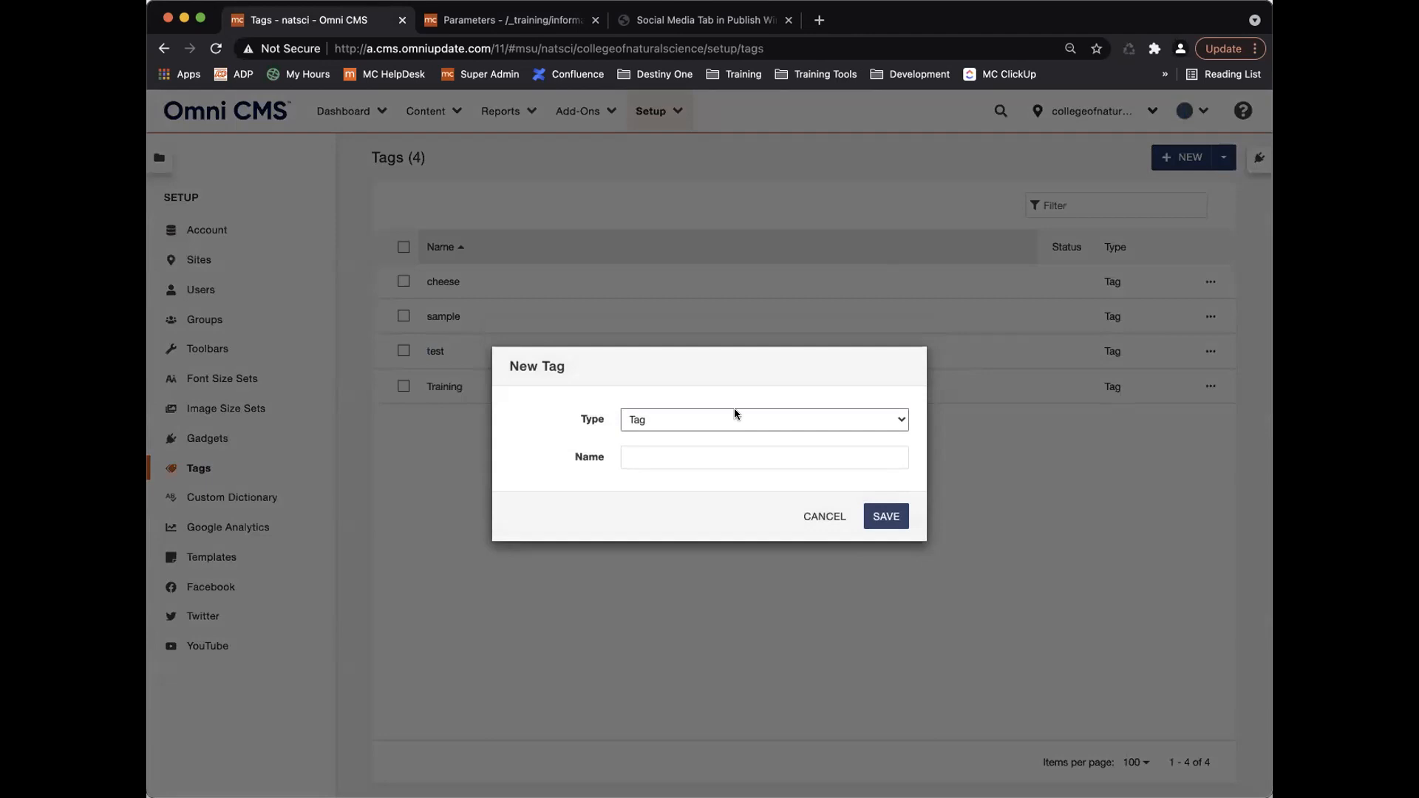
left_click(728, 463)
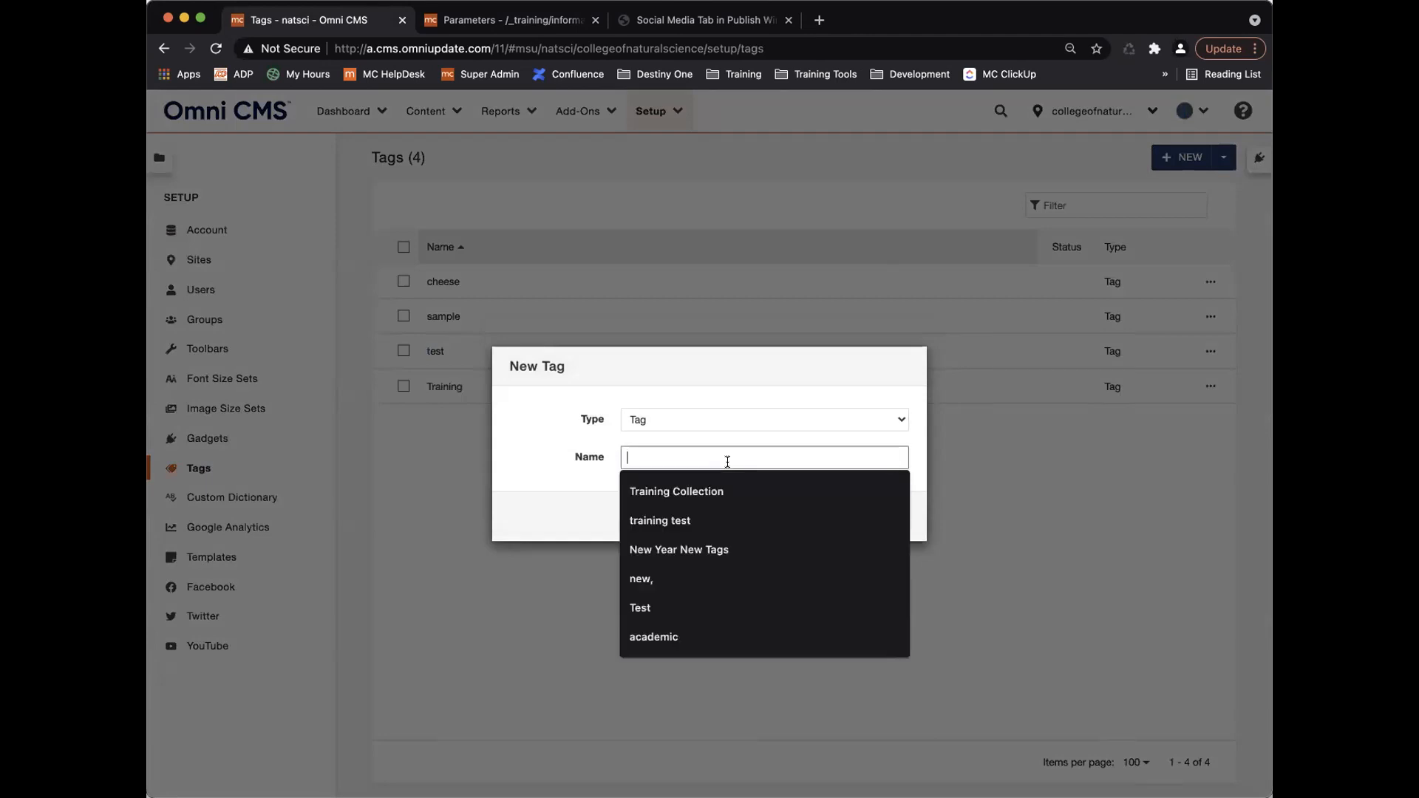
type("admissions")
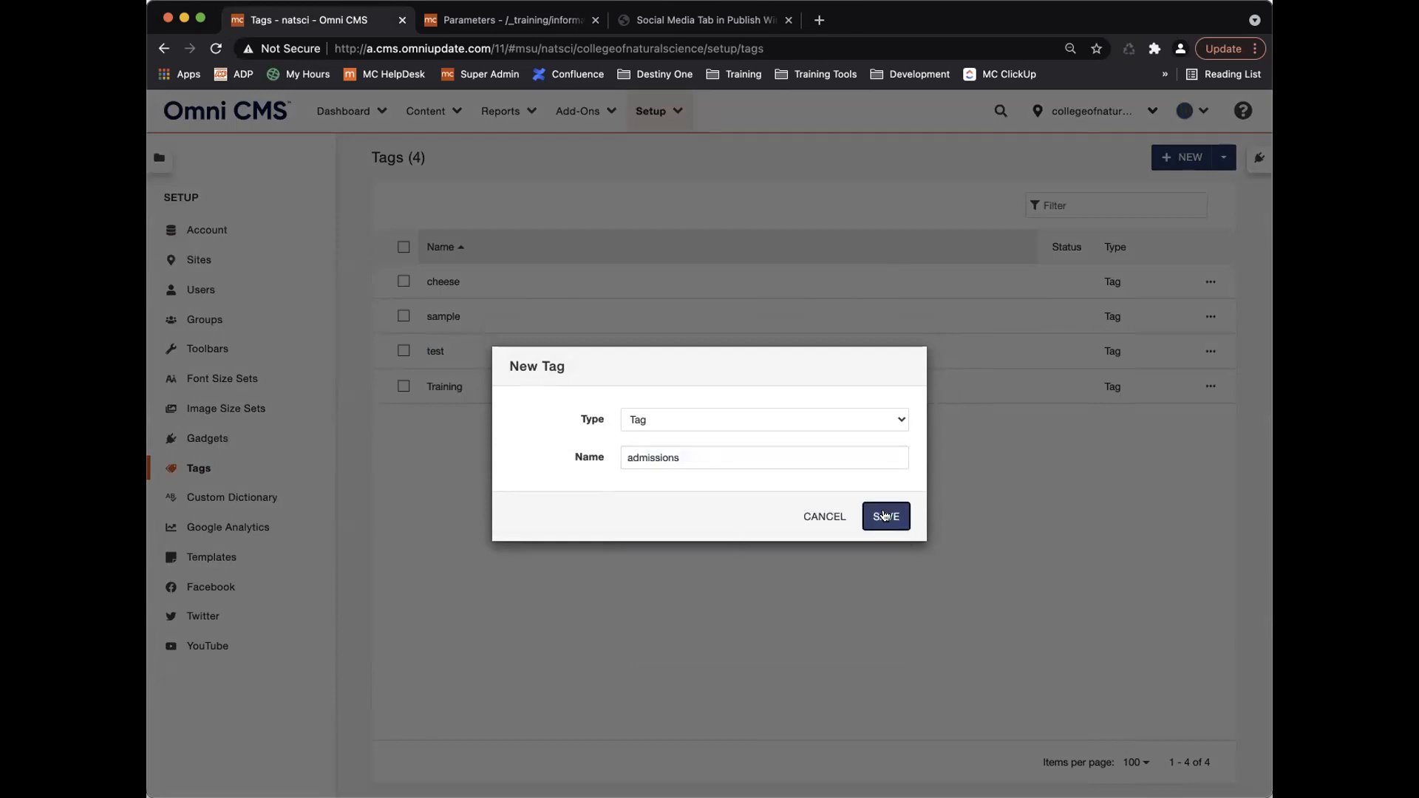
left_click(886, 516)
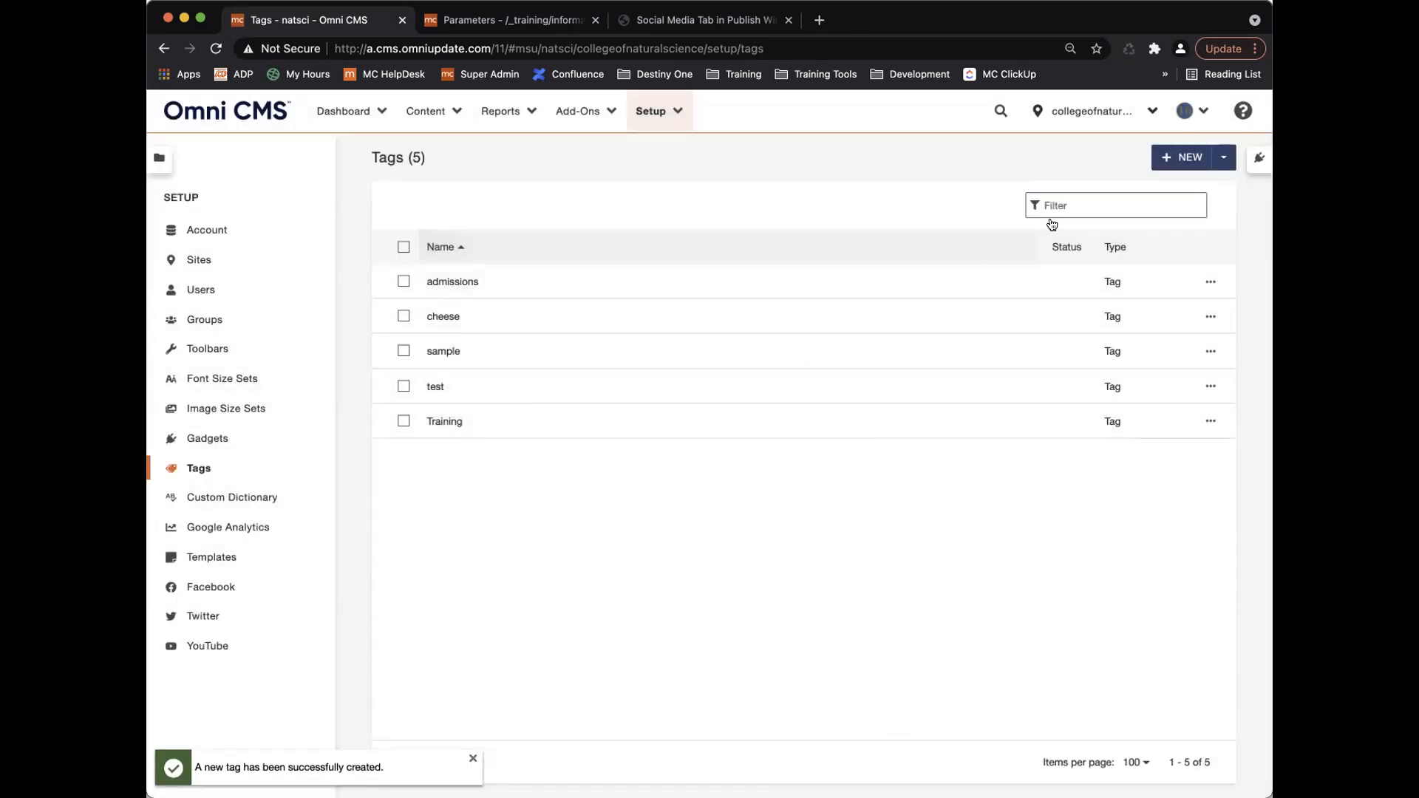
left_click(1167, 164)
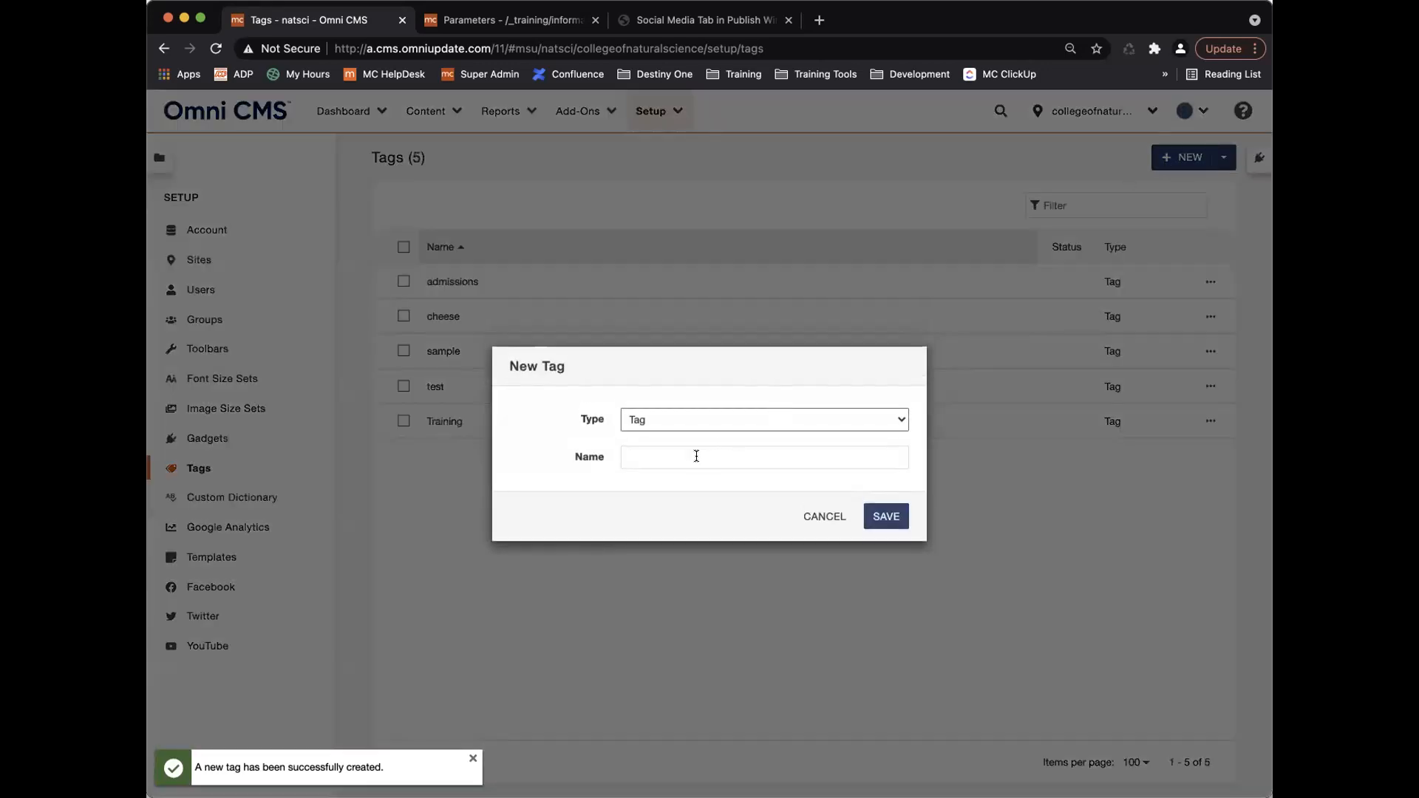
left_click(696, 457)
type("ad")
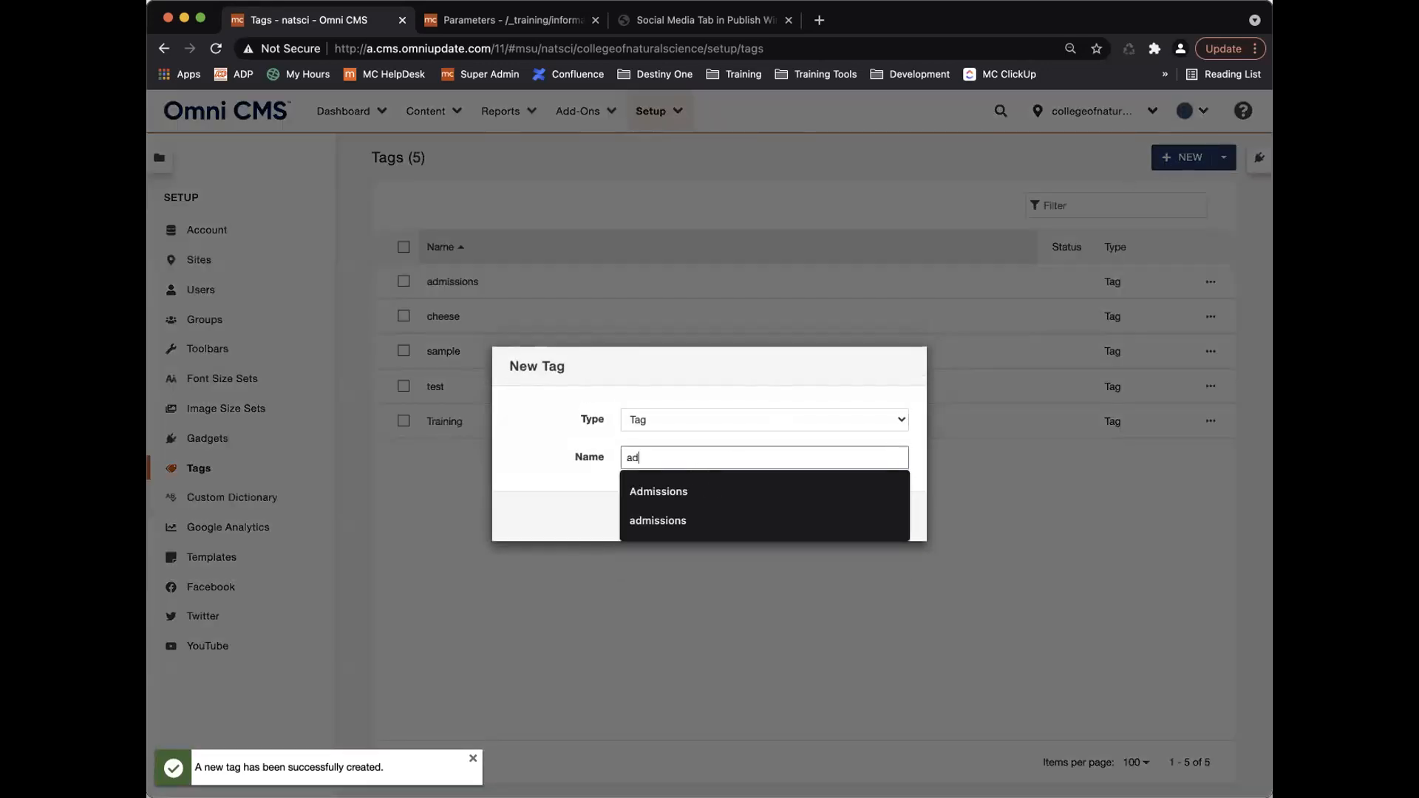
type("mision")
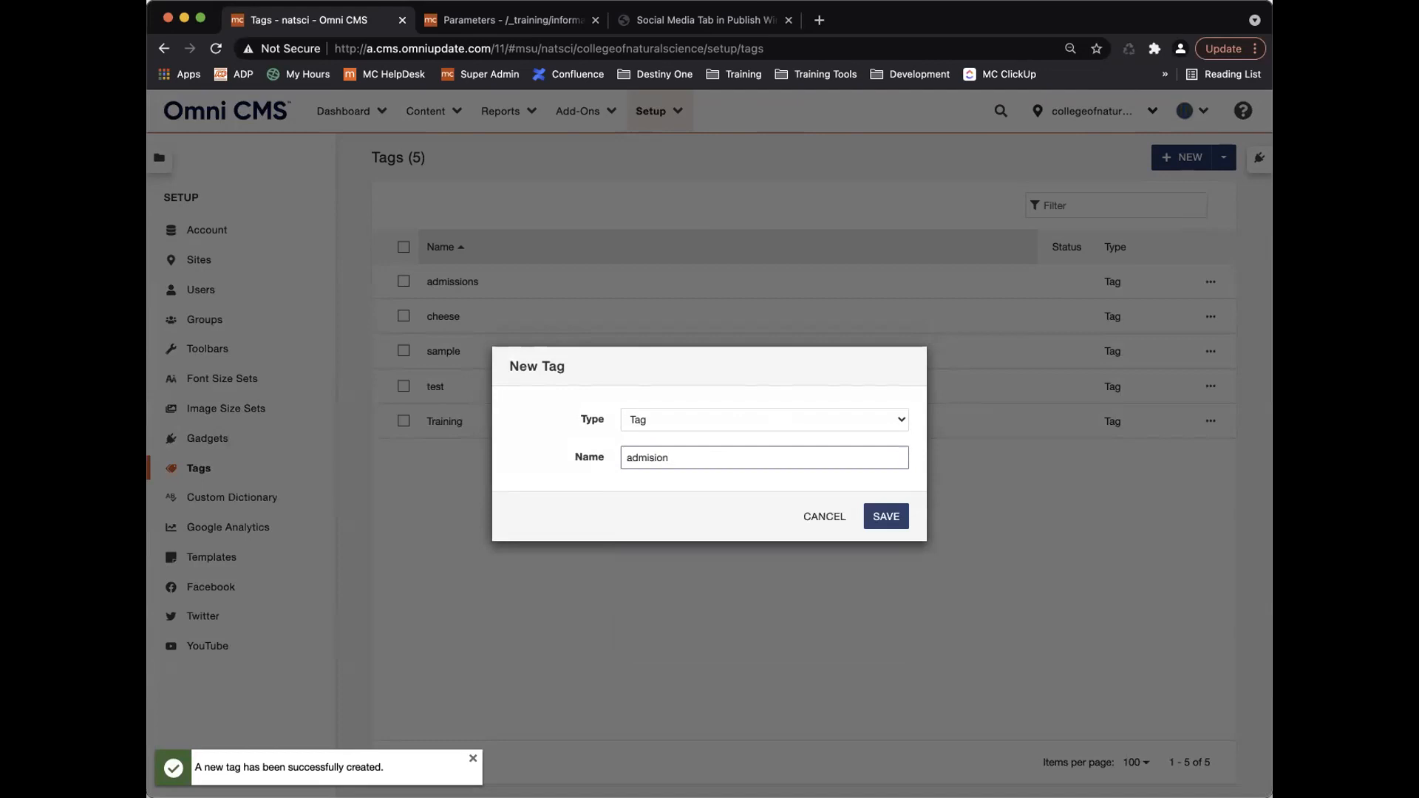
type("s")
left_click(888, 517)
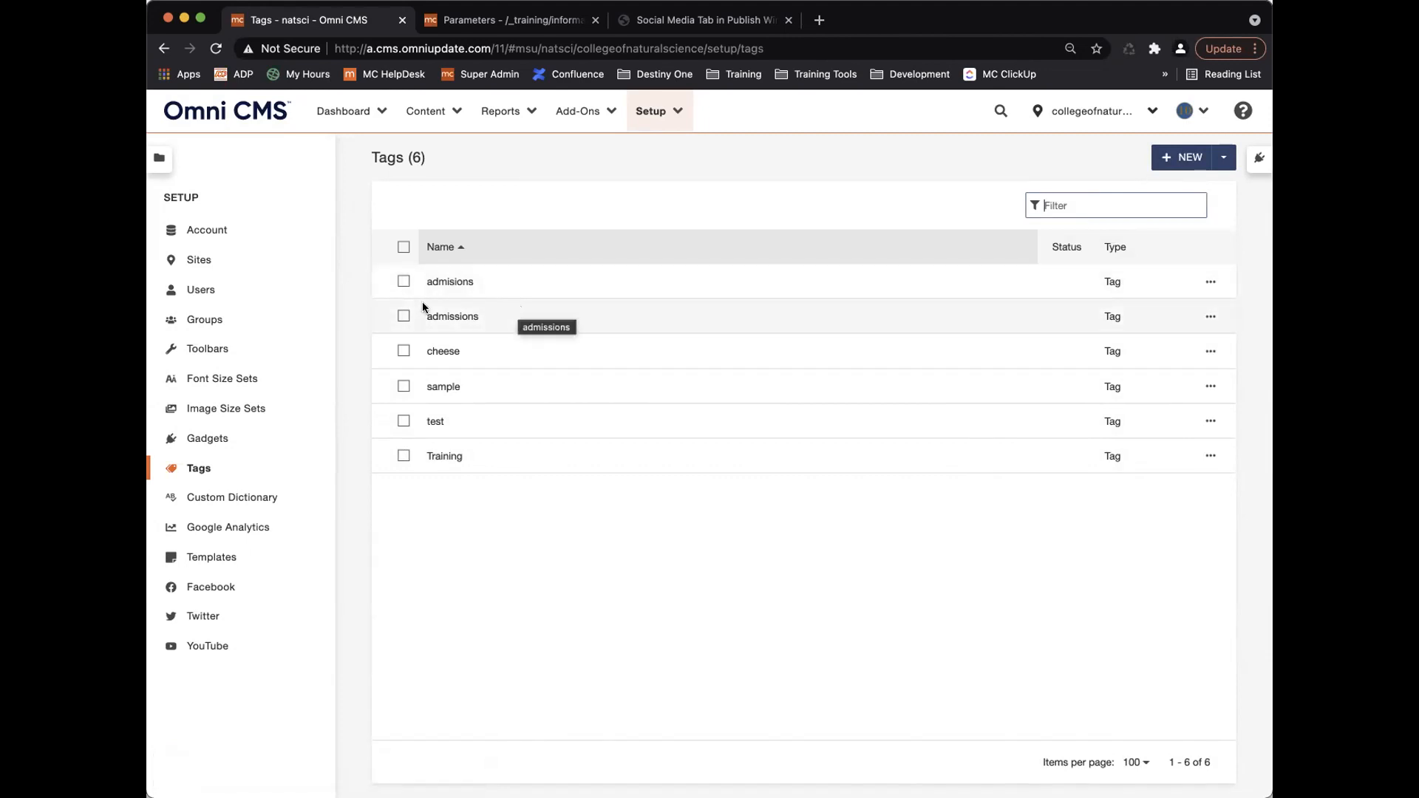
Merge the misspelled 'admisions' tag into 'admissions', then delete 'admisions'.
left_click(403, 282)
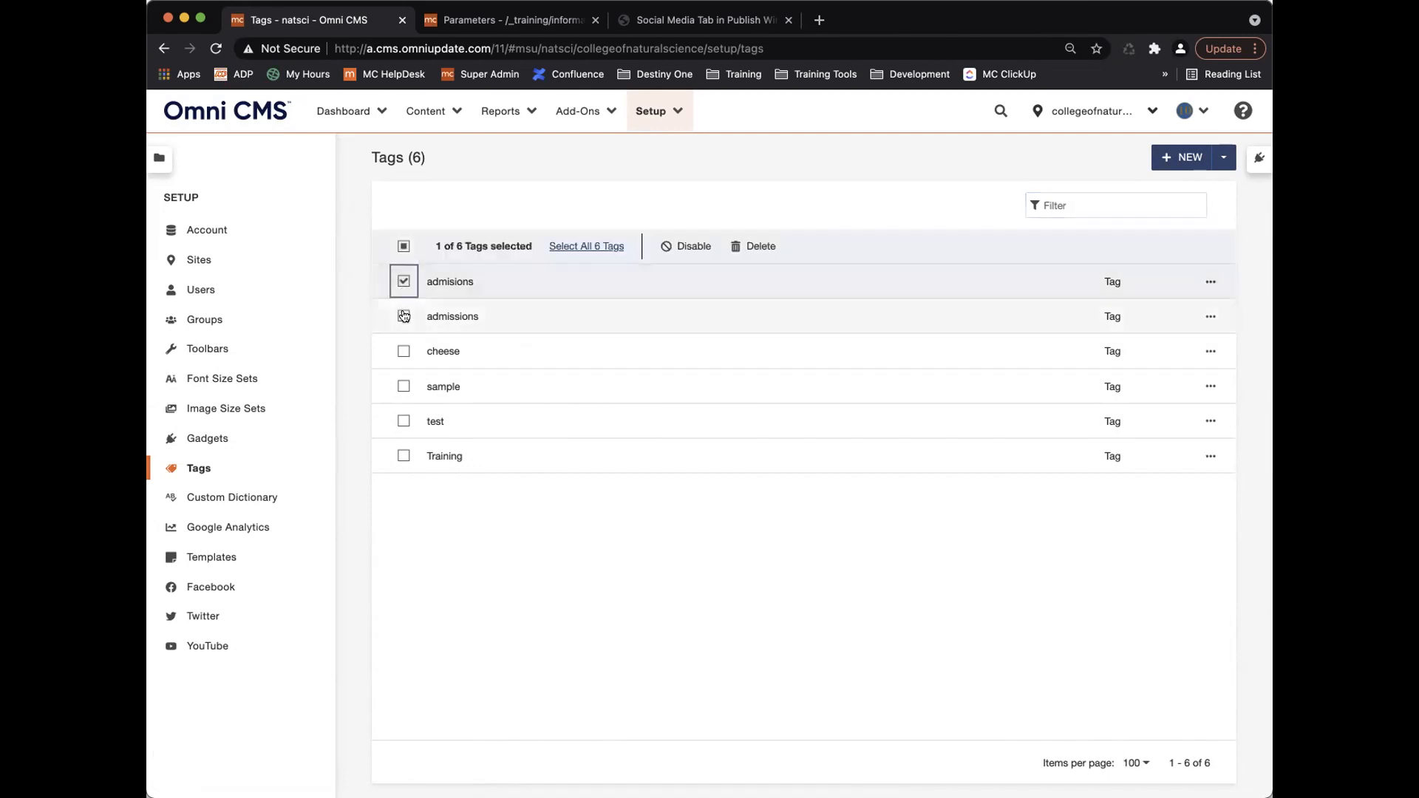
left_click(404, 316)
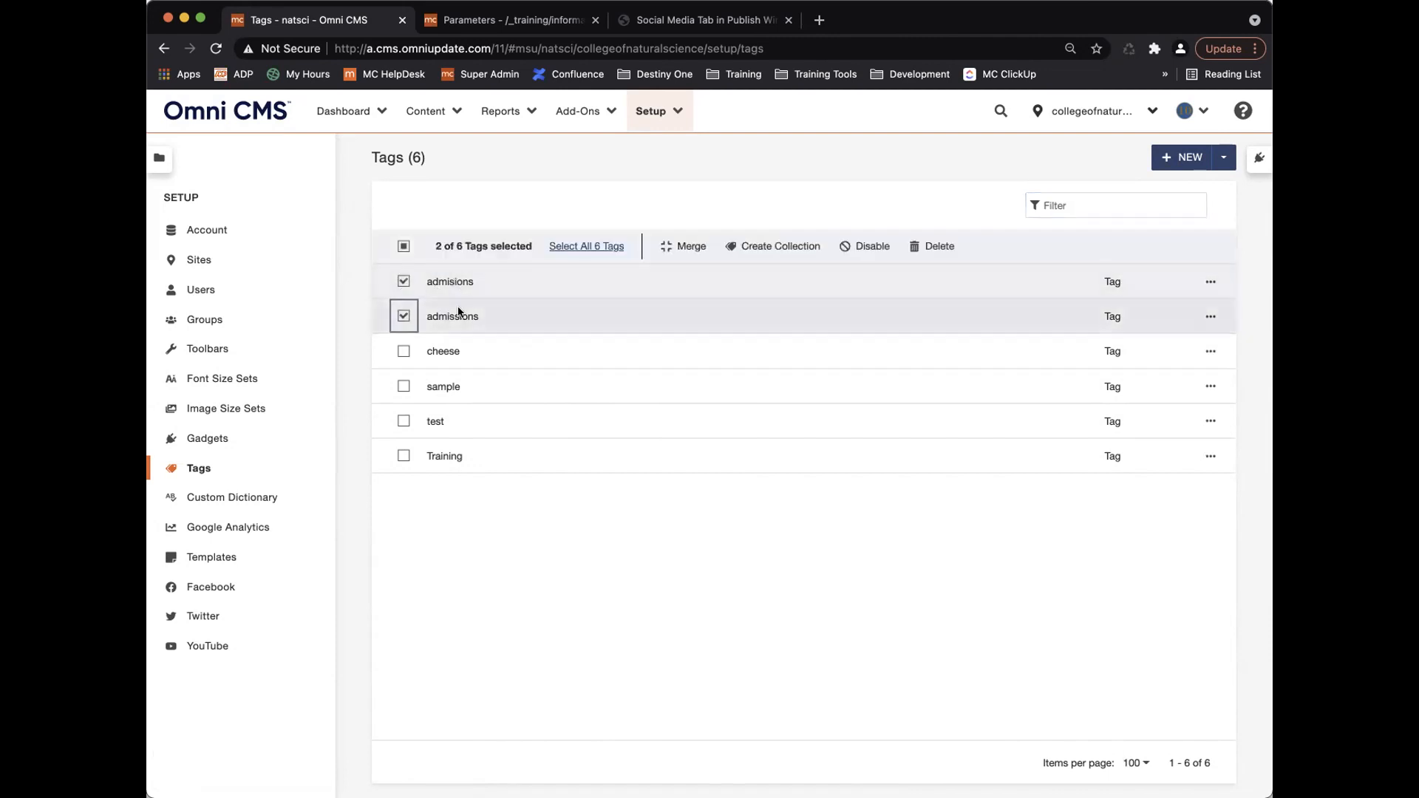
left_click(686, 246)
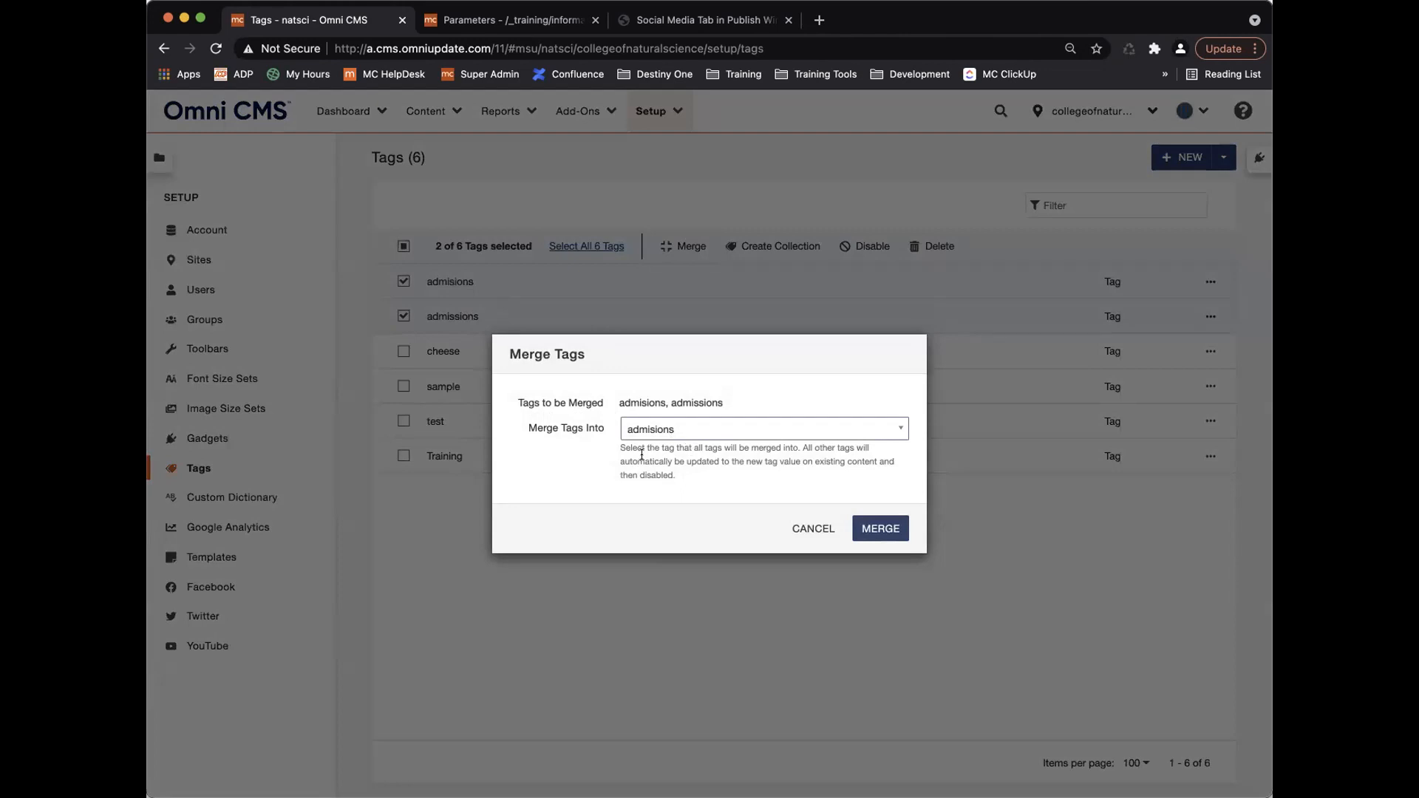
left_click(696, 432)
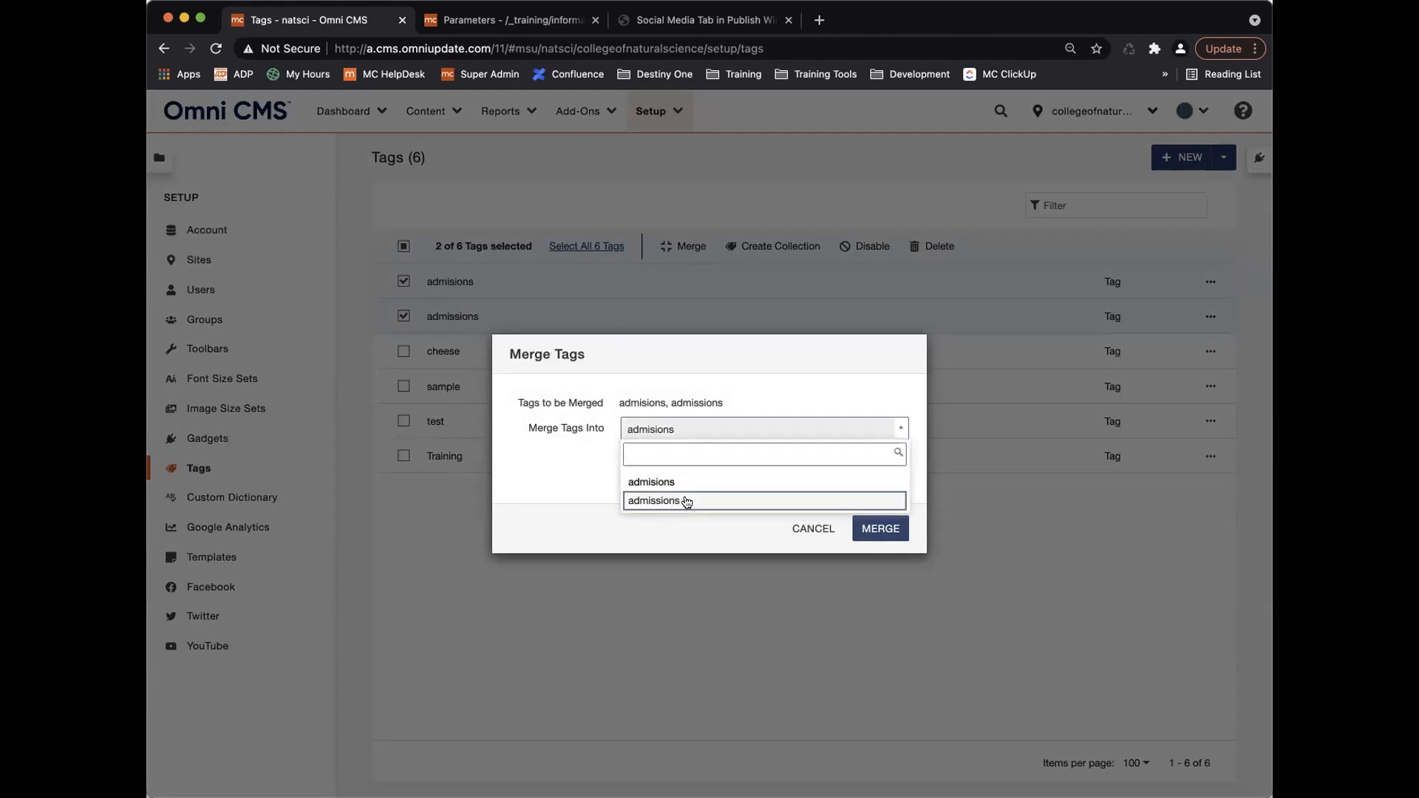
left_click(686, 502)
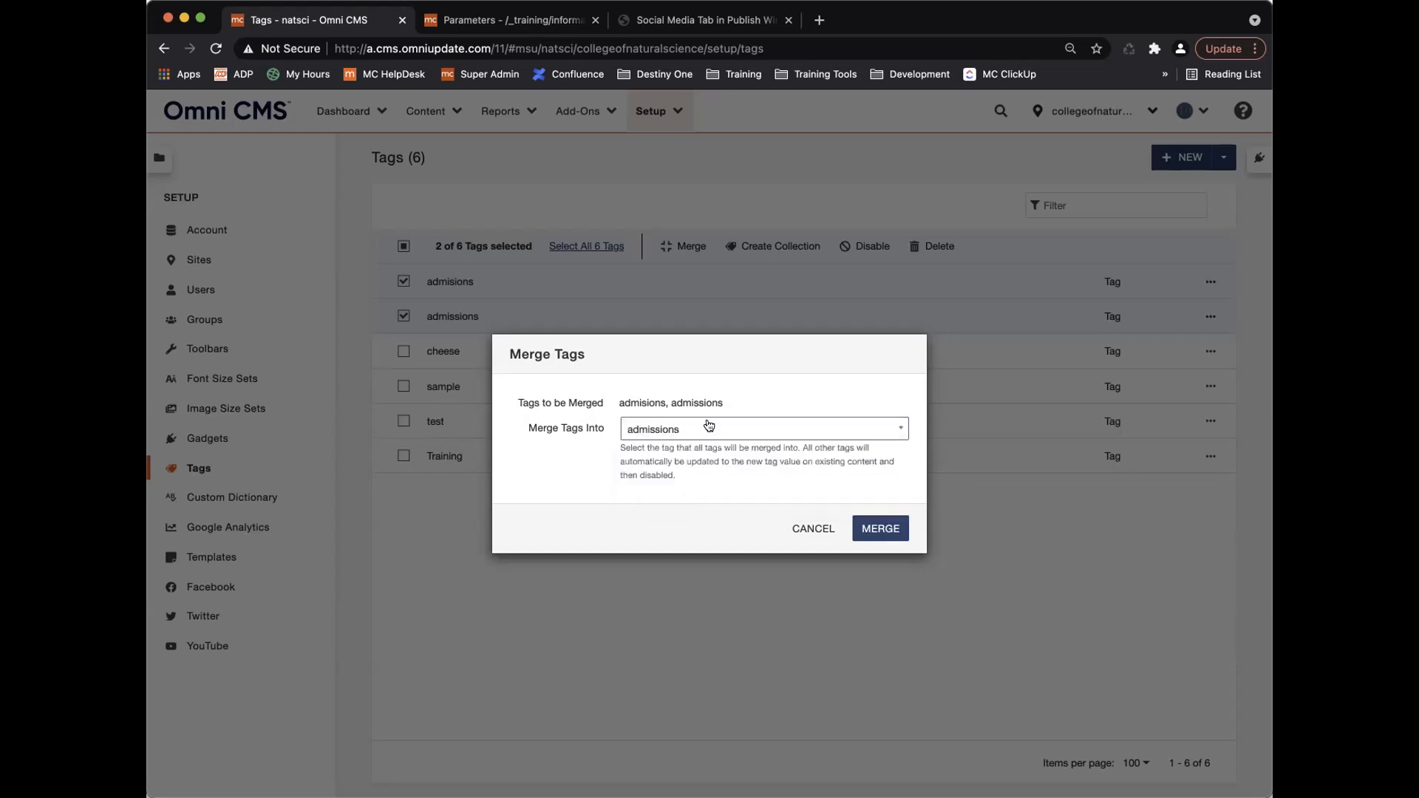
left_click(876, 529)
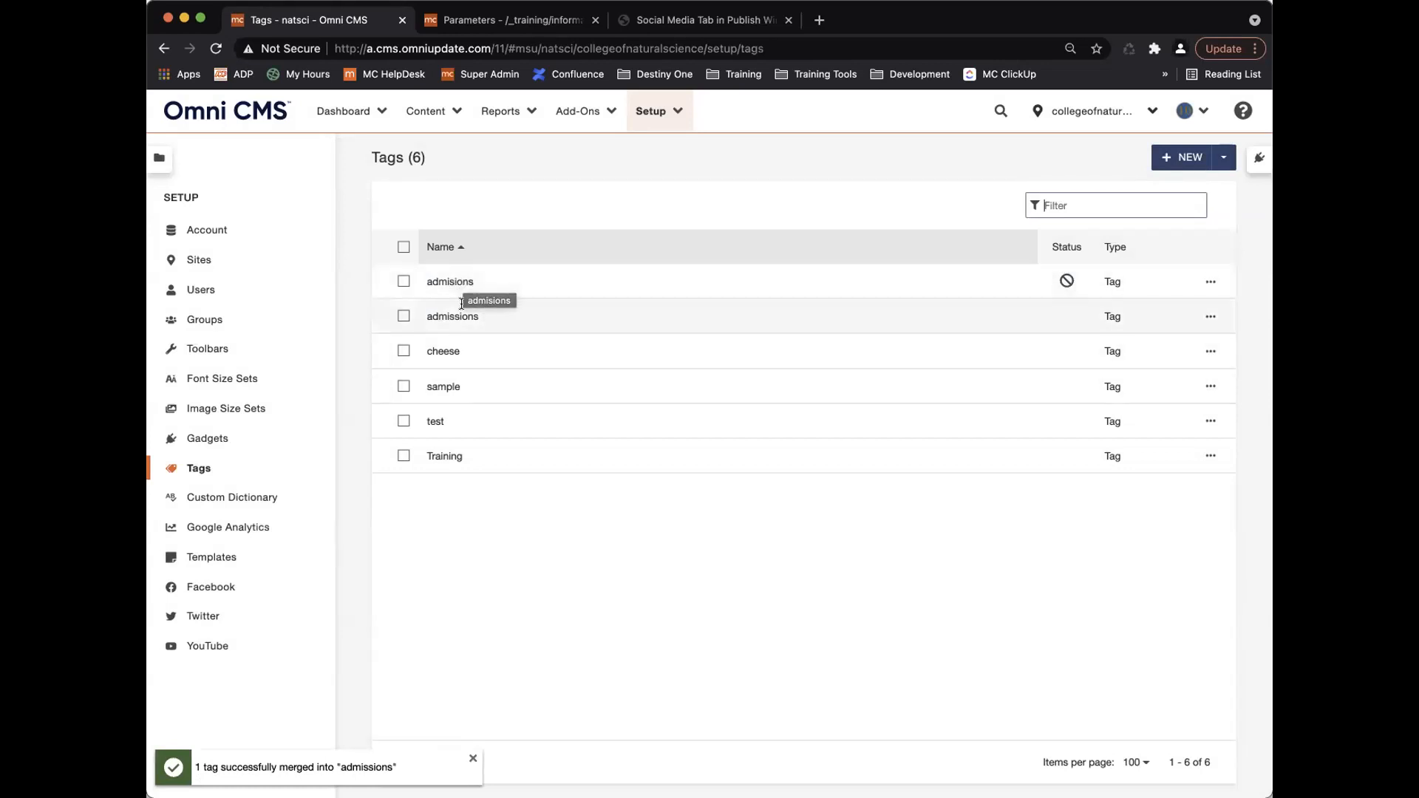
left_click(403, 282)
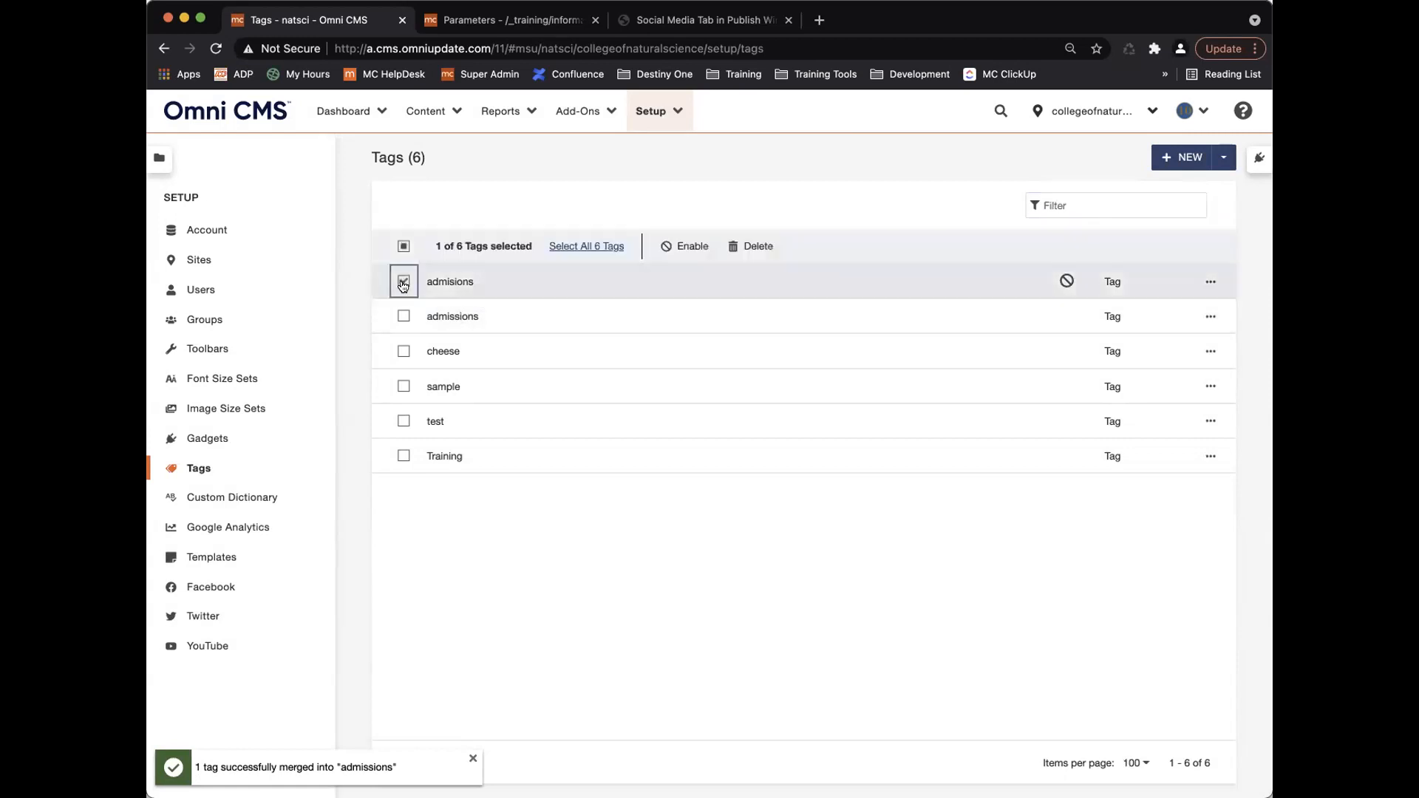
left_click(746, 246)
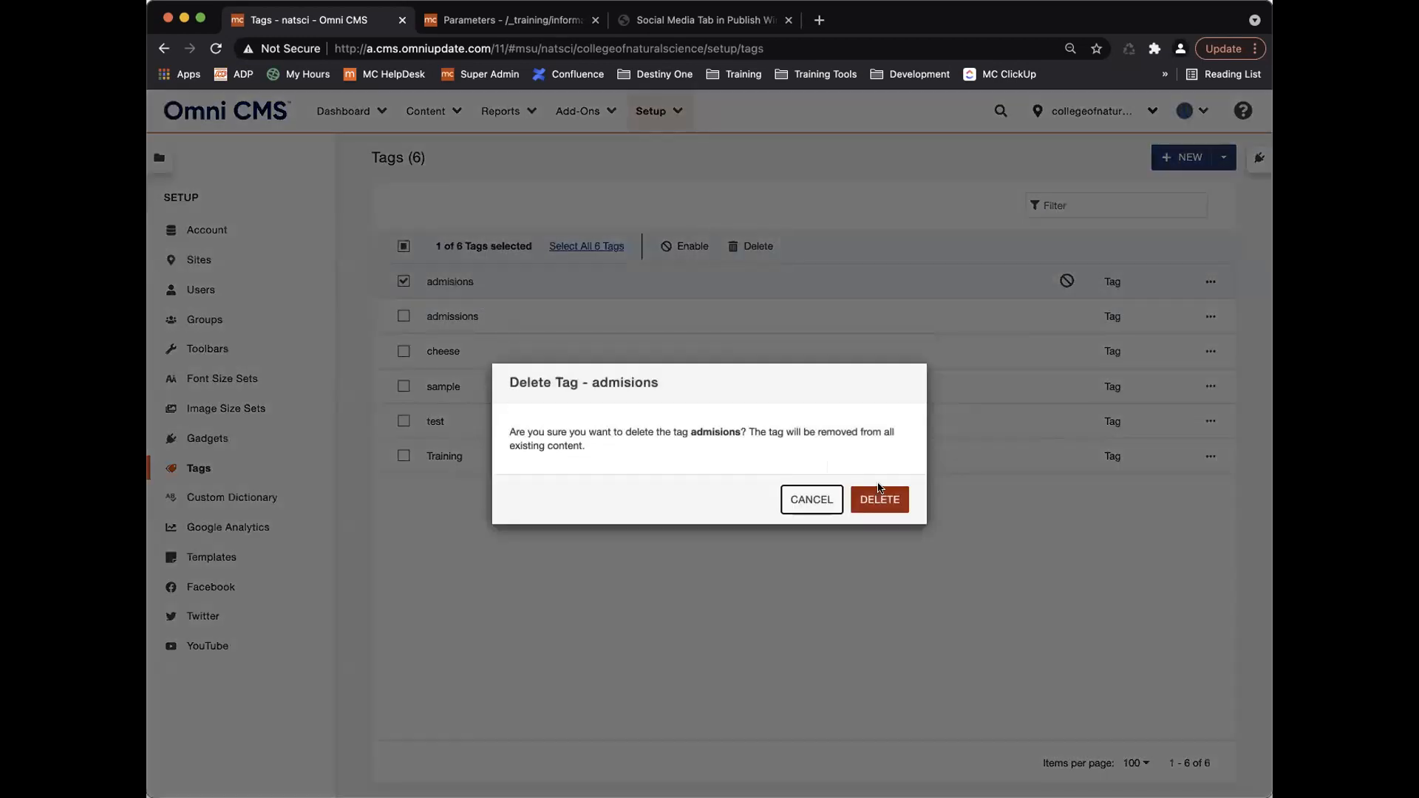
left_click(887, 497)
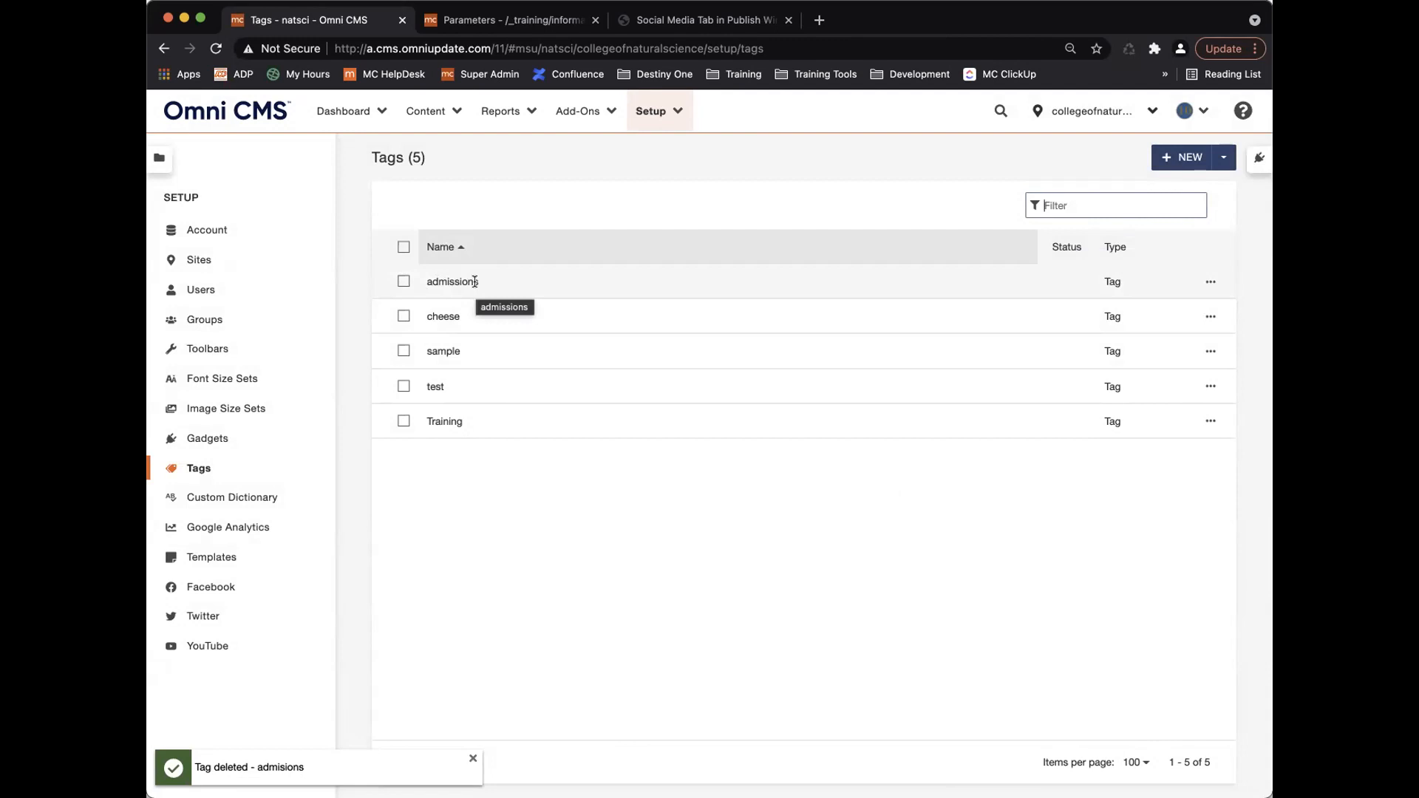
Delete the cheese, sample, test and admissions tags, leaving only Training.
left_click(403, 317)
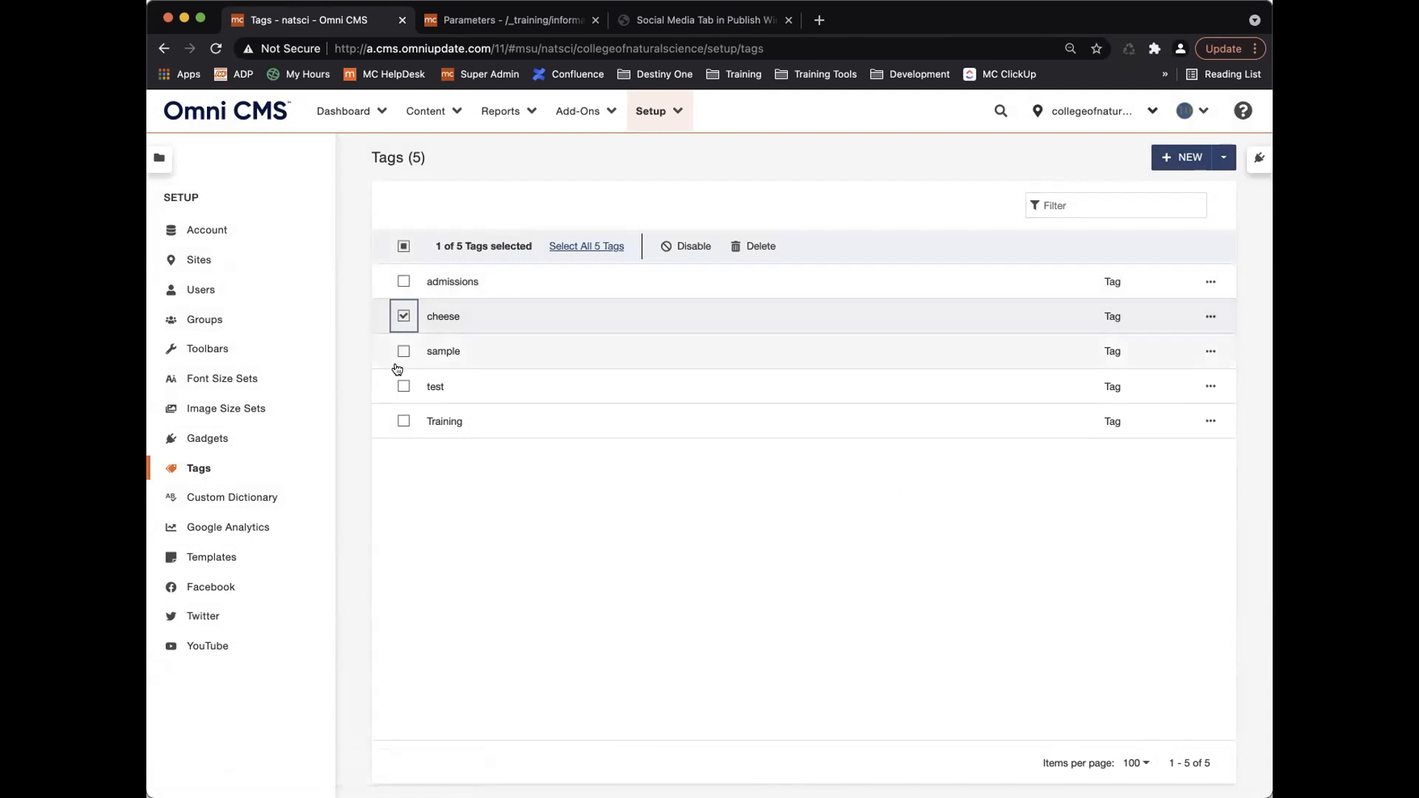
left_click(400, 385)
left_click(403, 351)
left_click(403, 282)
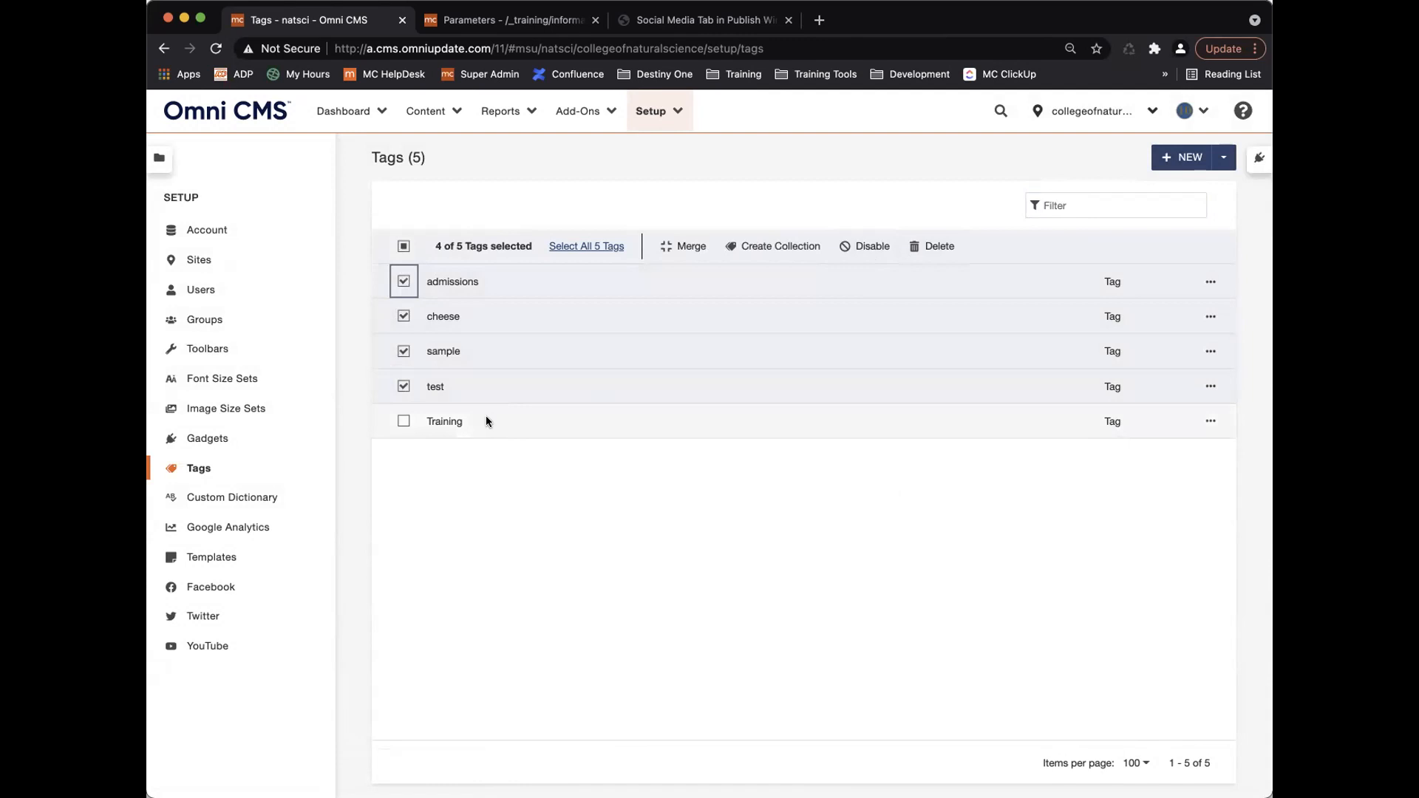
left_click(937, 246)
left_click(884, 489)
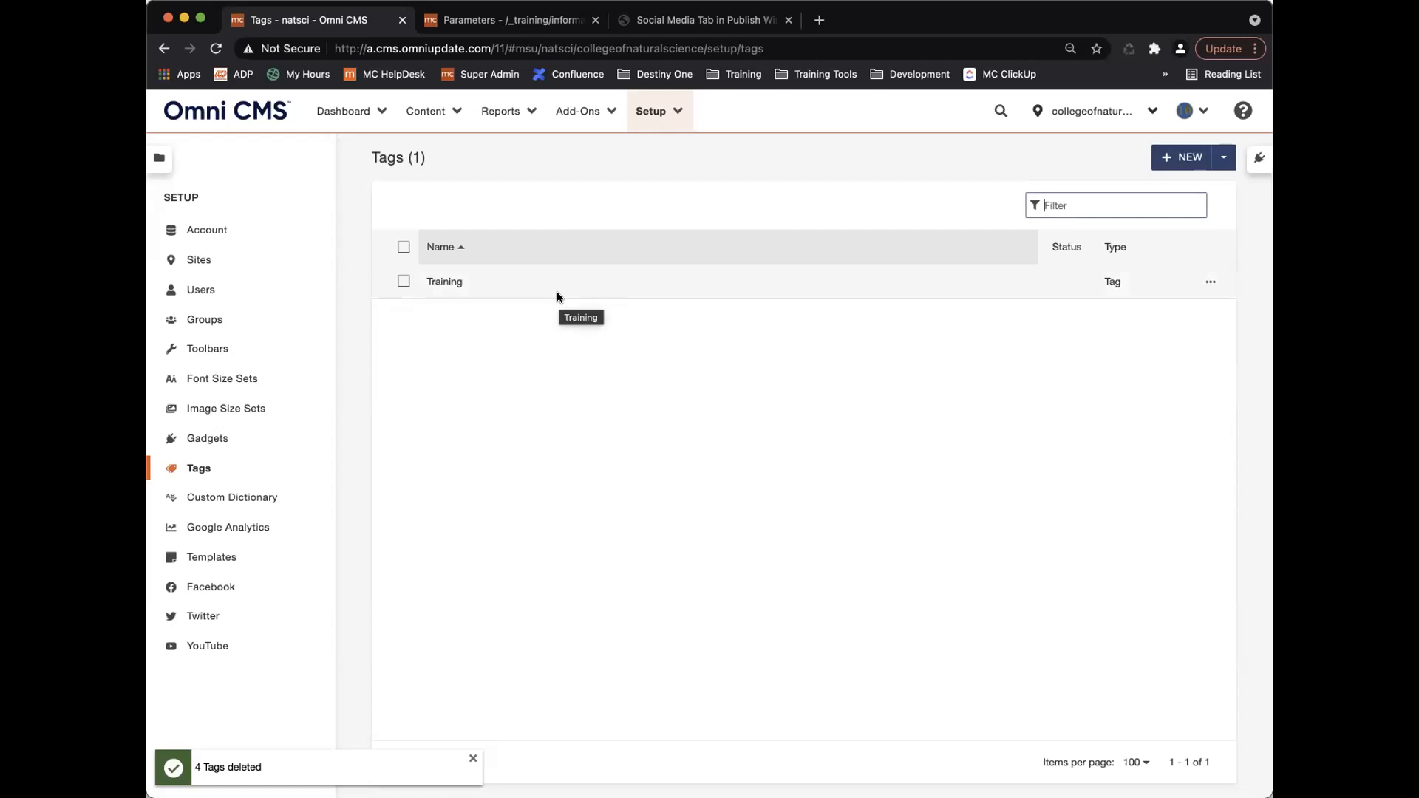
left_click(233, 497)
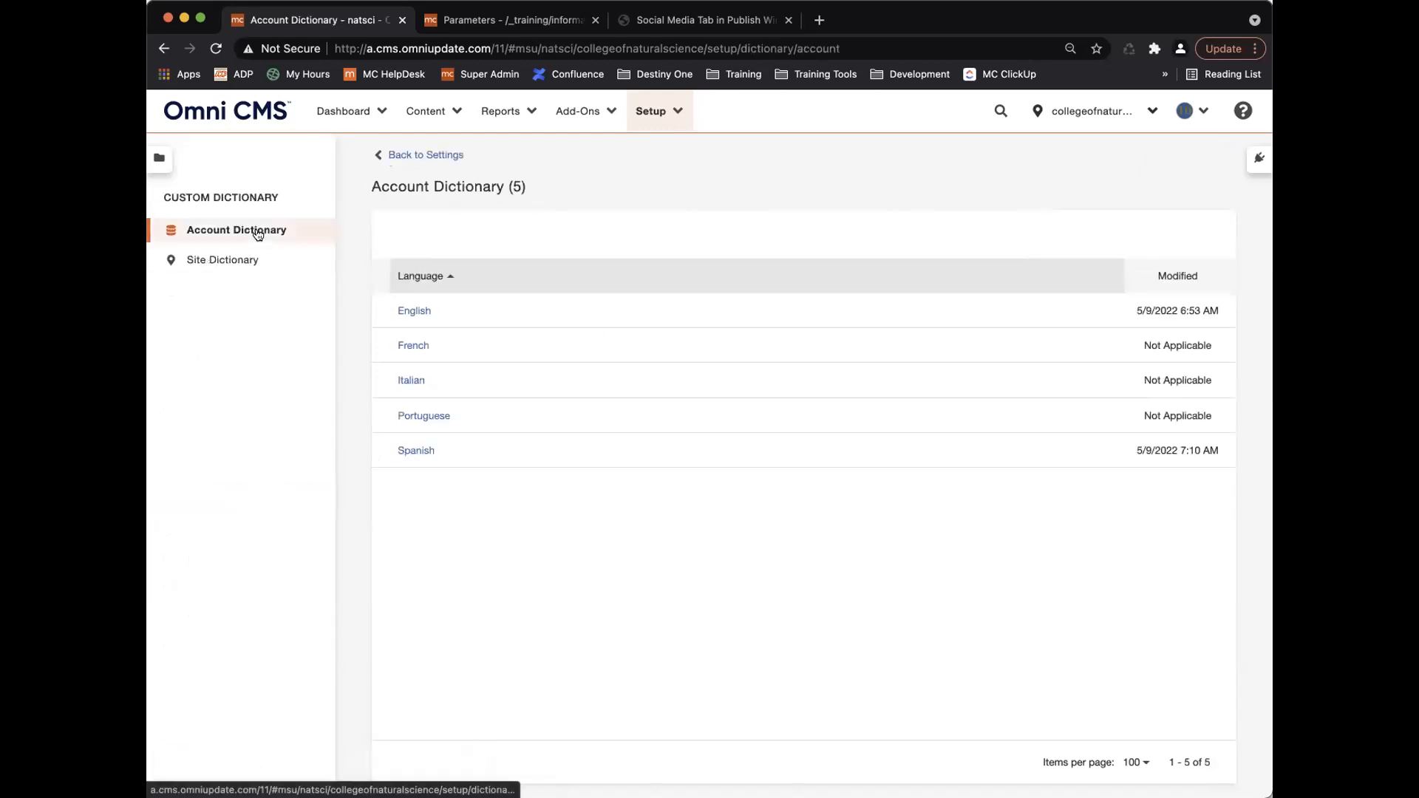
Browse the Site and Account dictionaries, then open English Account Dictionary's add-words form.
left_click(218, 259)
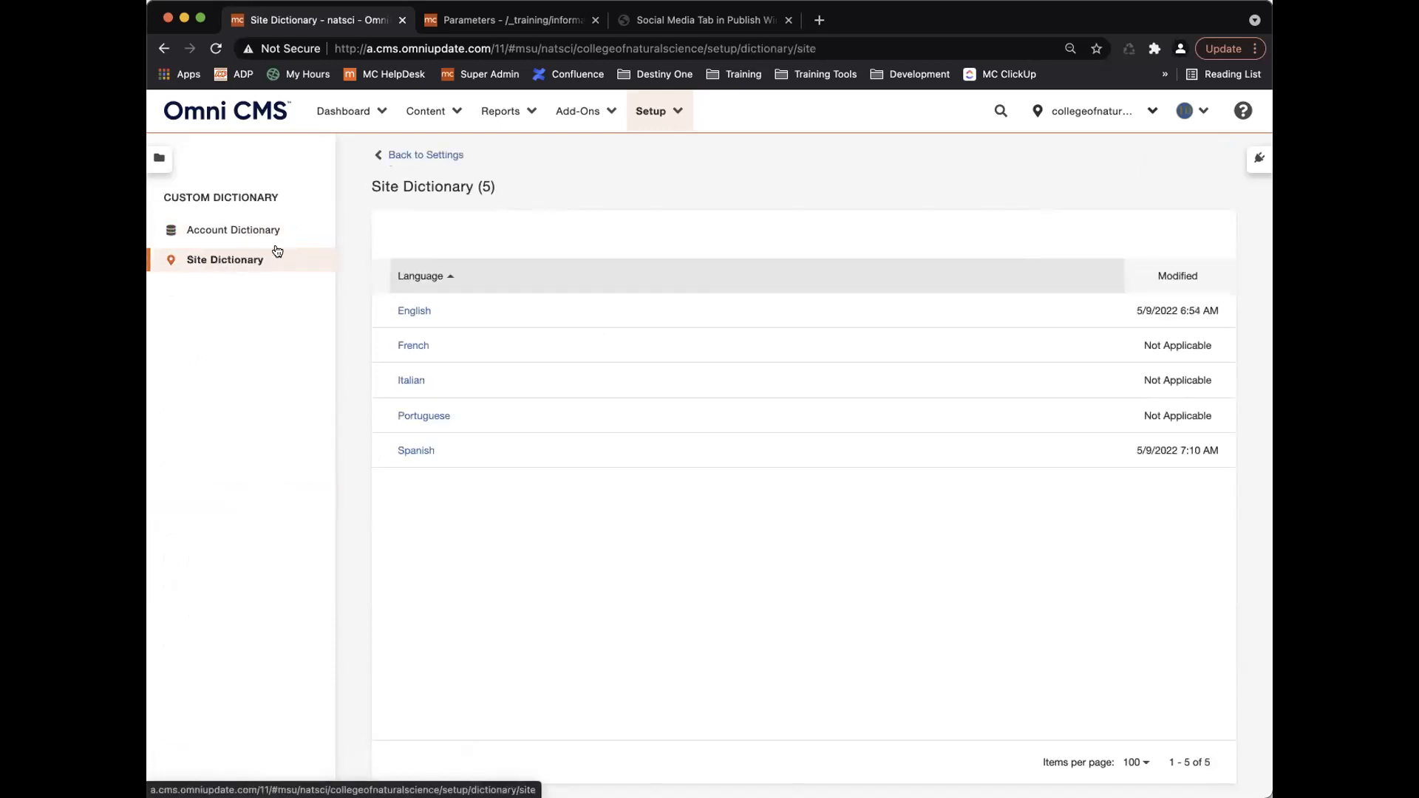
left_click(251, 234)
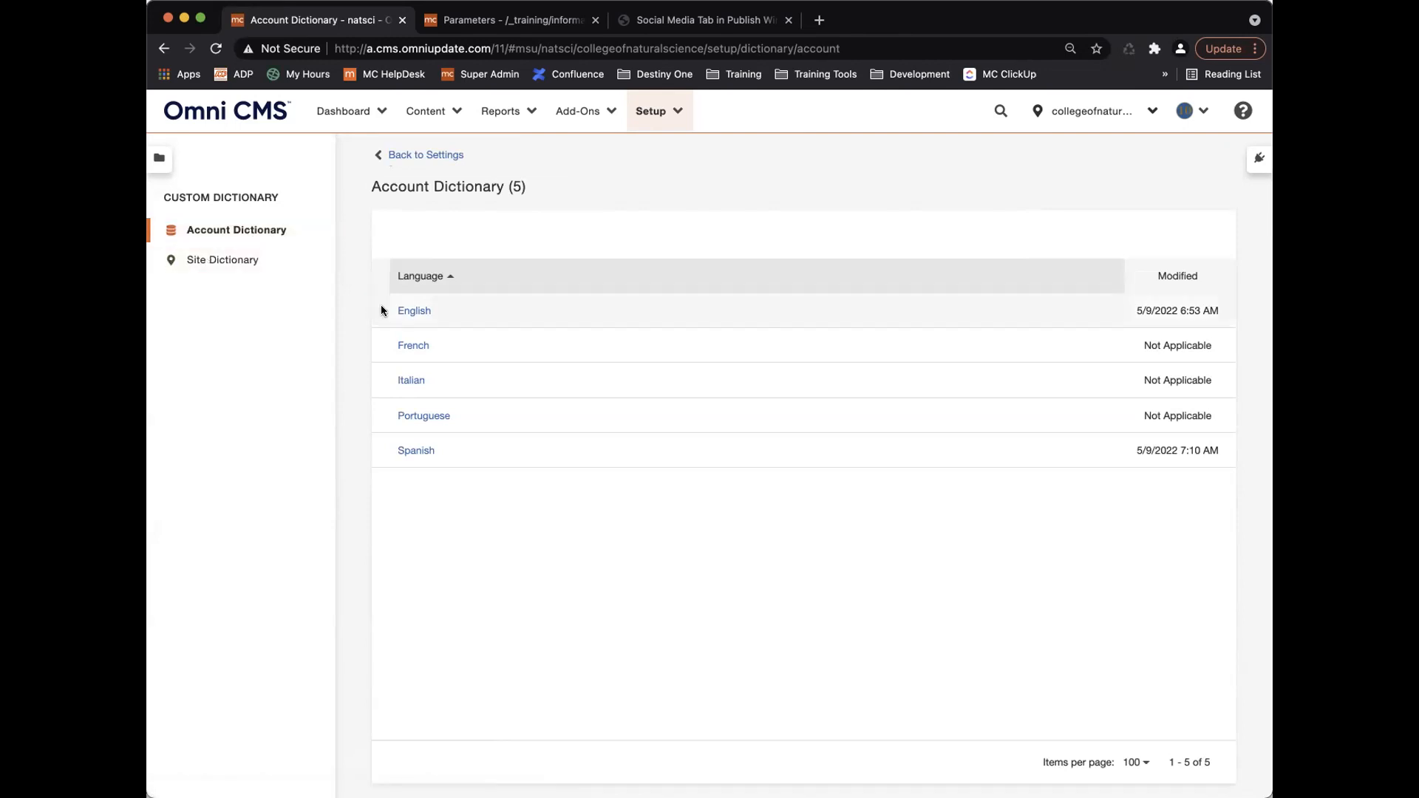
left_click(414, 310)
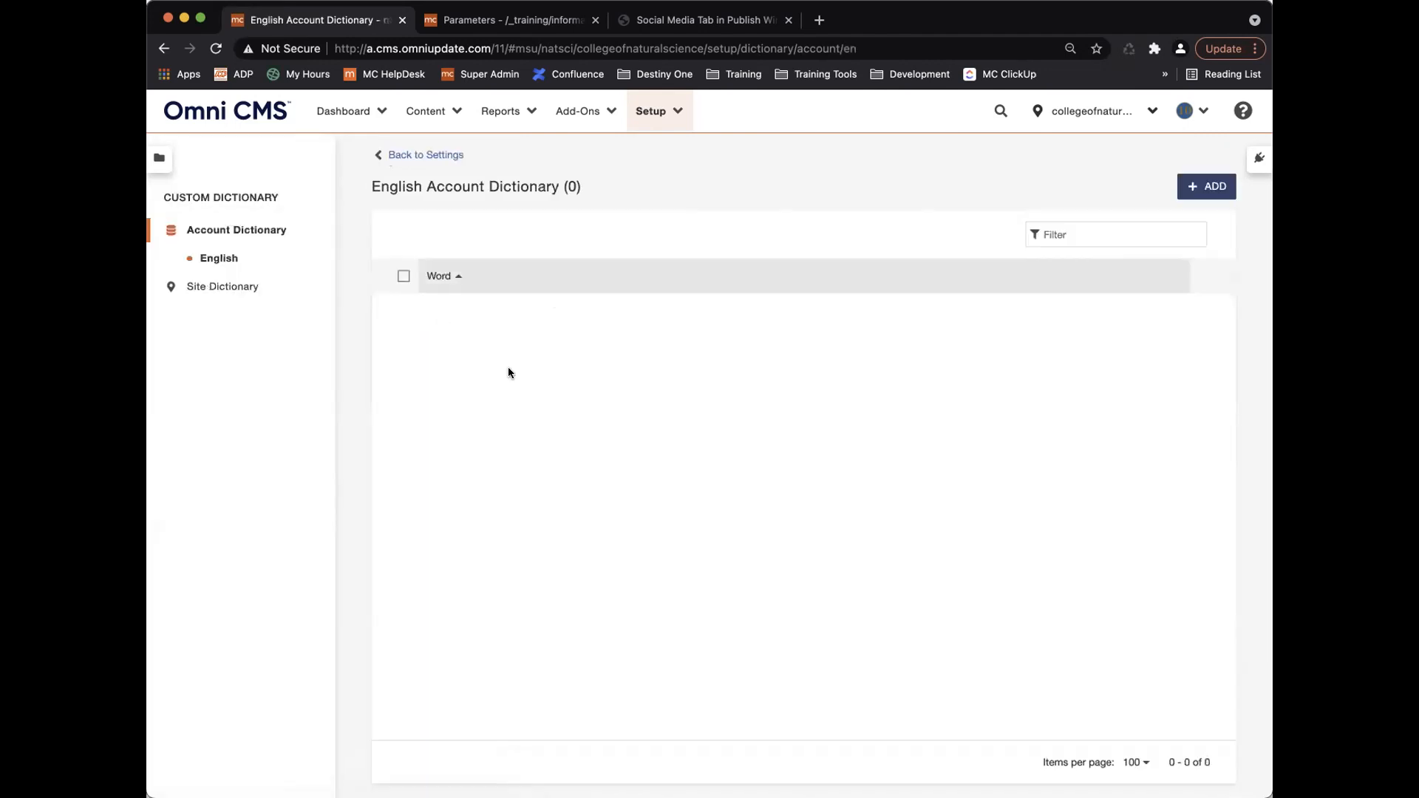
left_click(1196, 188)
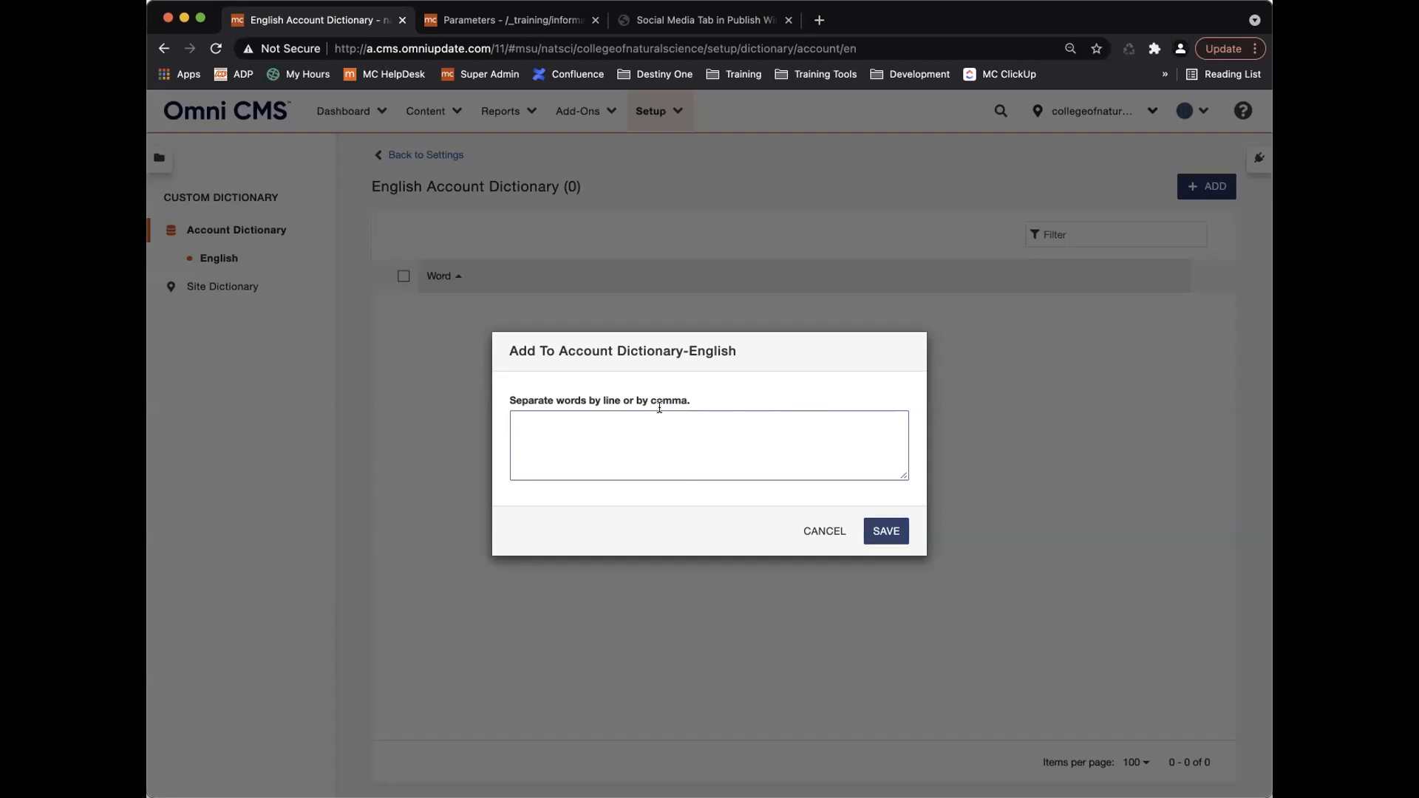
Save Facebook, facebook, Youtube and youtube into the English Account Dictionary.
type("F")
type("acebo")
type("You")
type("youtur")
type("e")
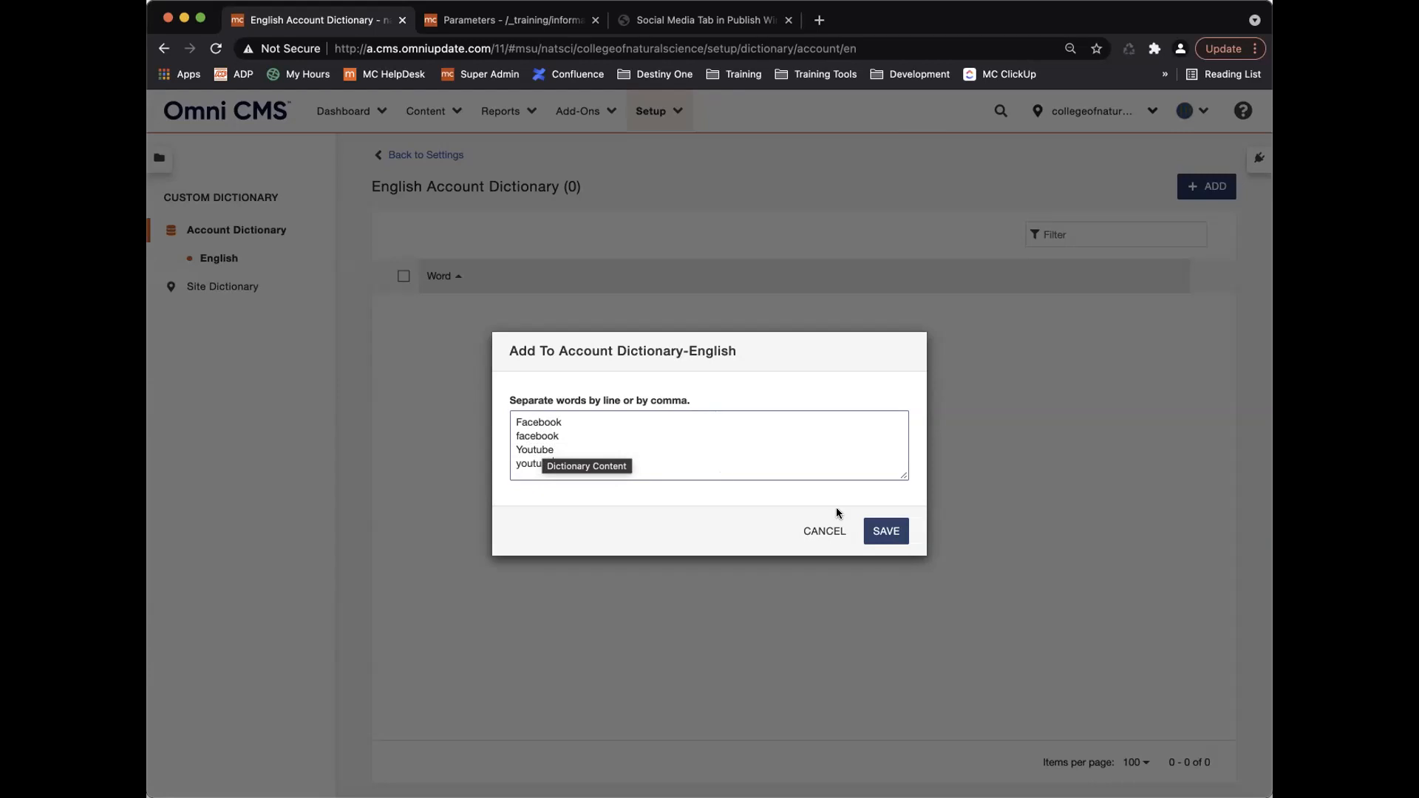
left_click(872, 529)
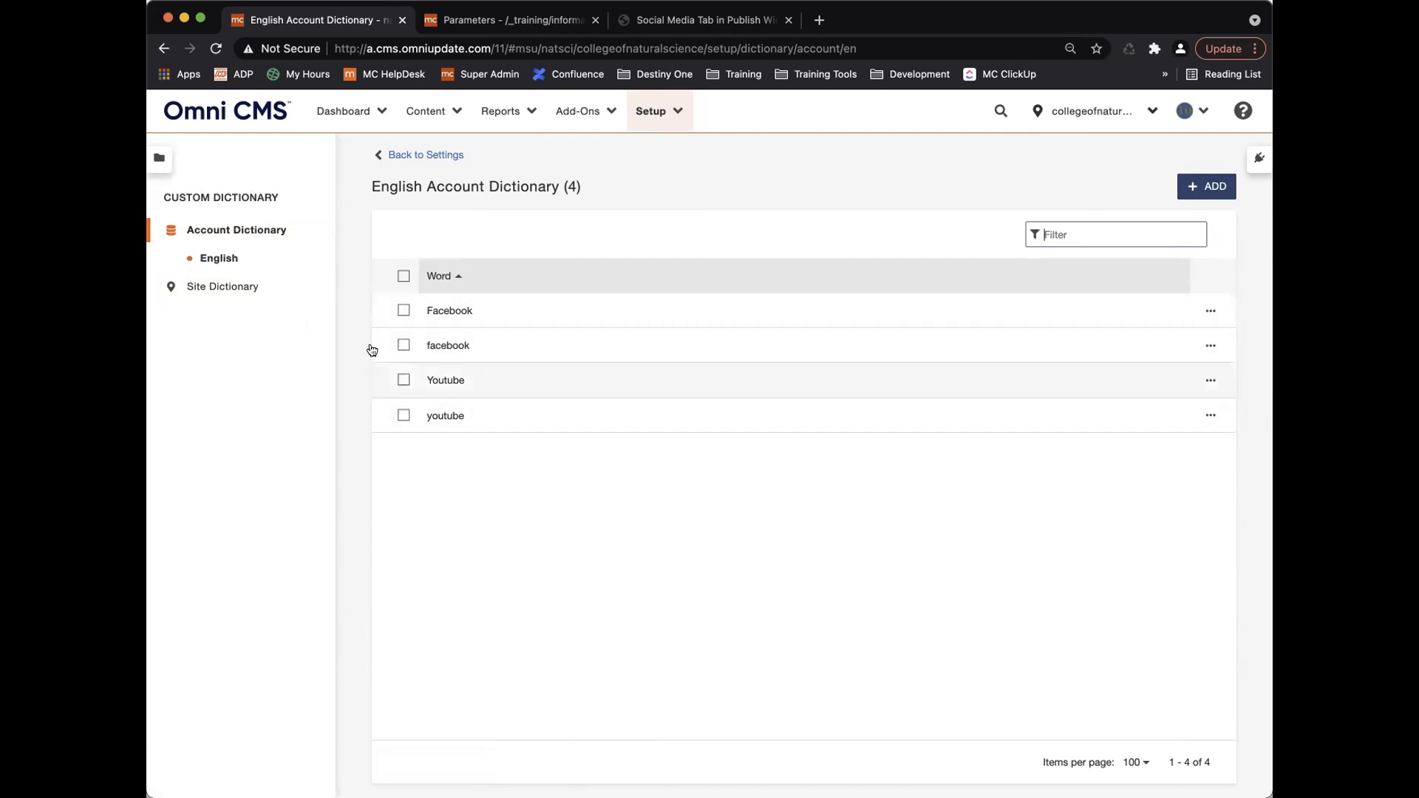
left_click(240, 289)
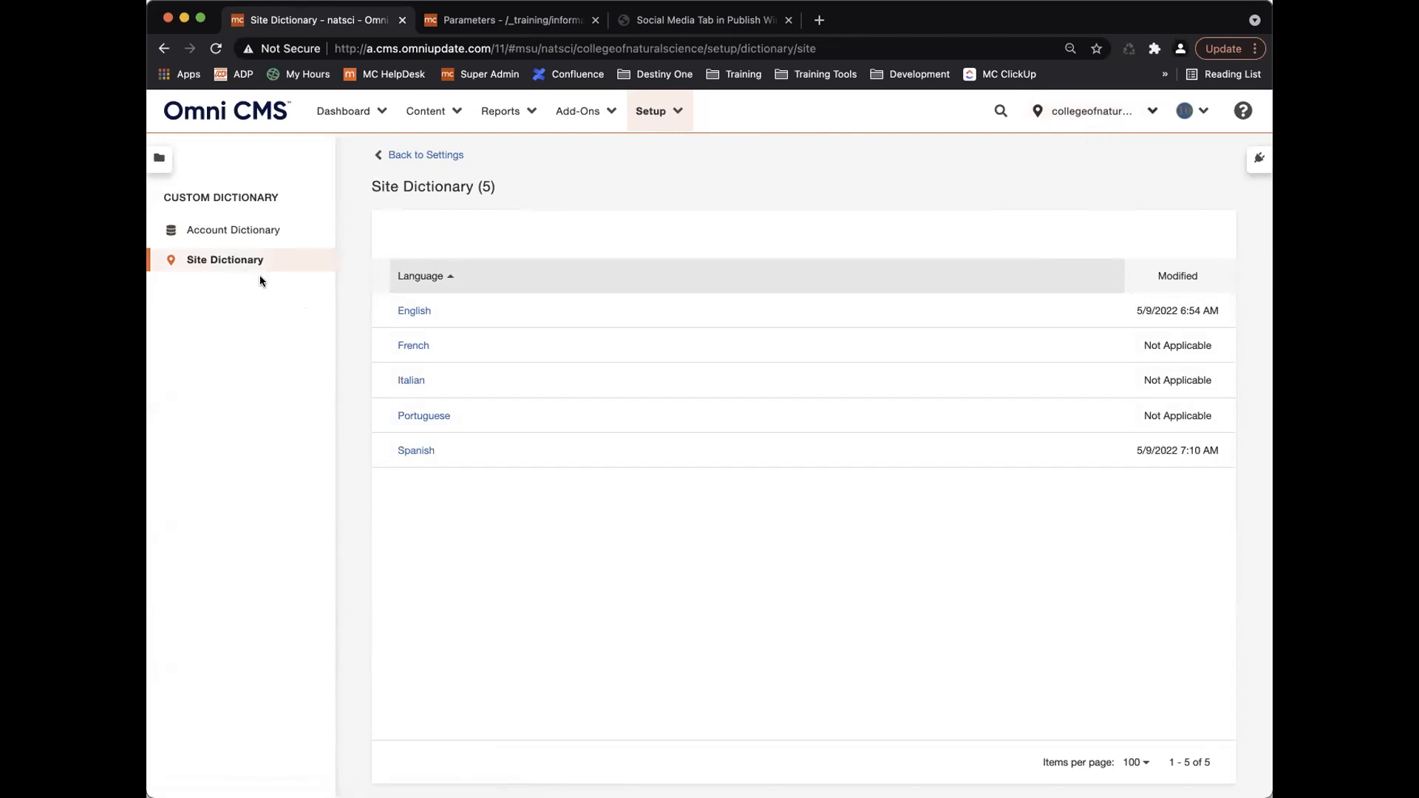
Delete all four words from the English Account Dictionary.
left_click(241, 229)
left_click(406, 310)
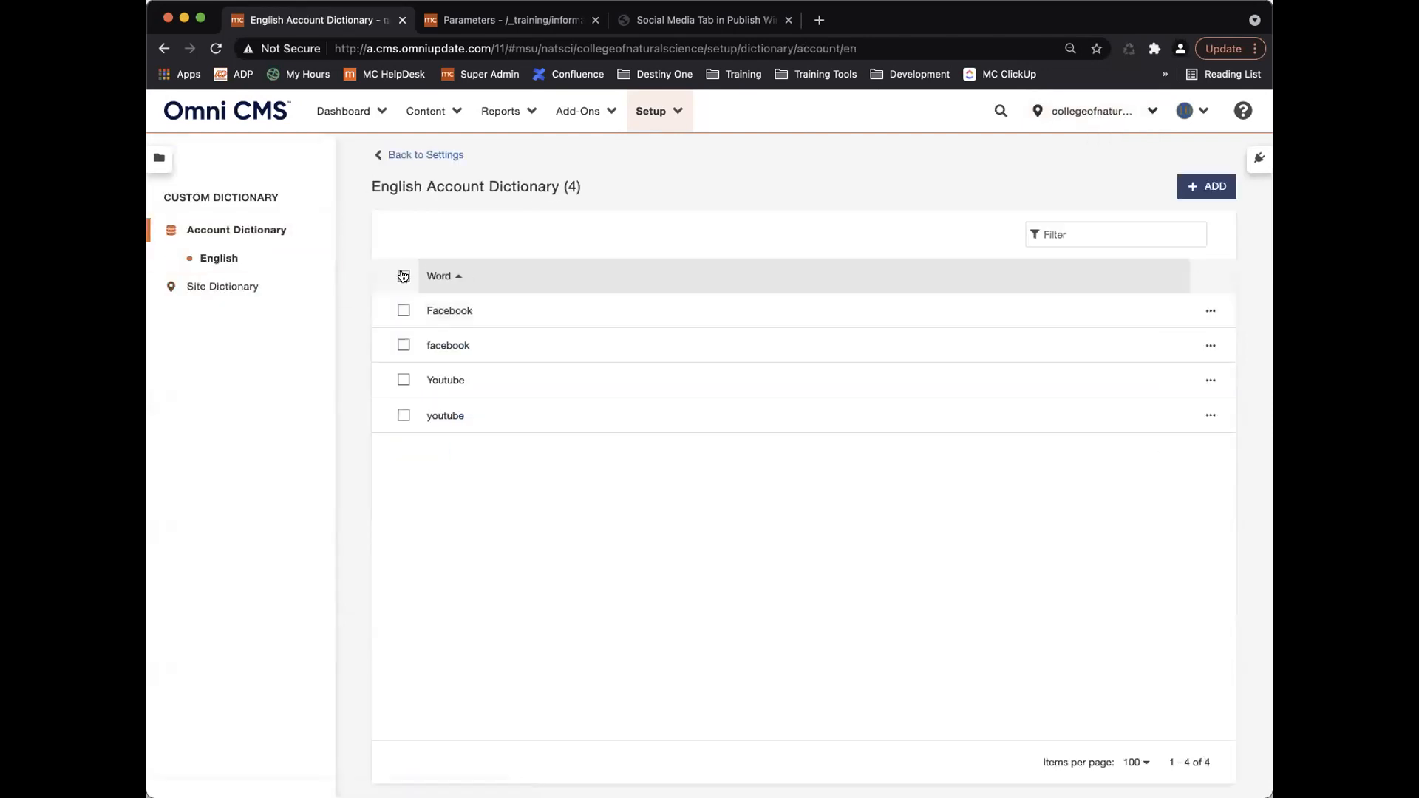
left_click(402, 276)
left_click(608, 277)
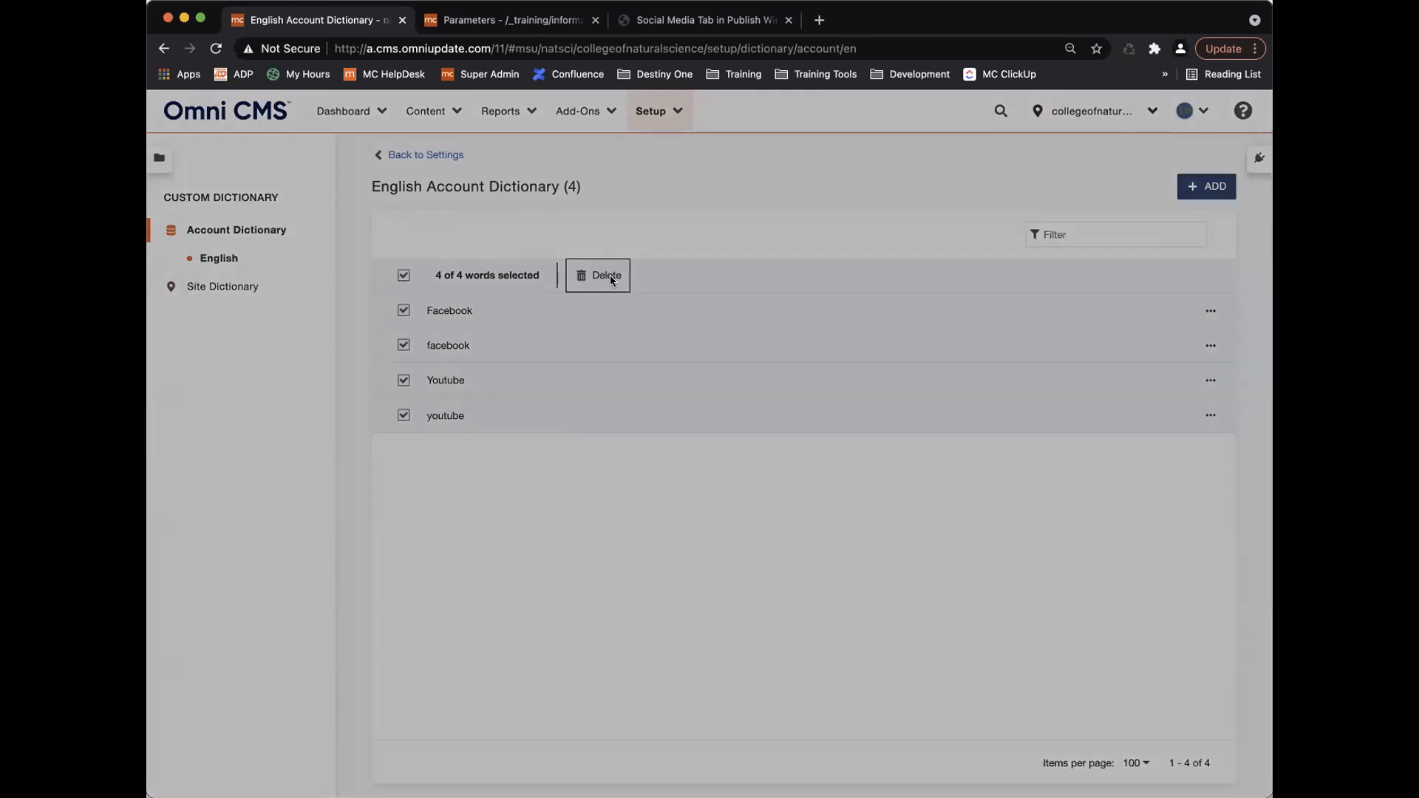
left_click(878, 499)
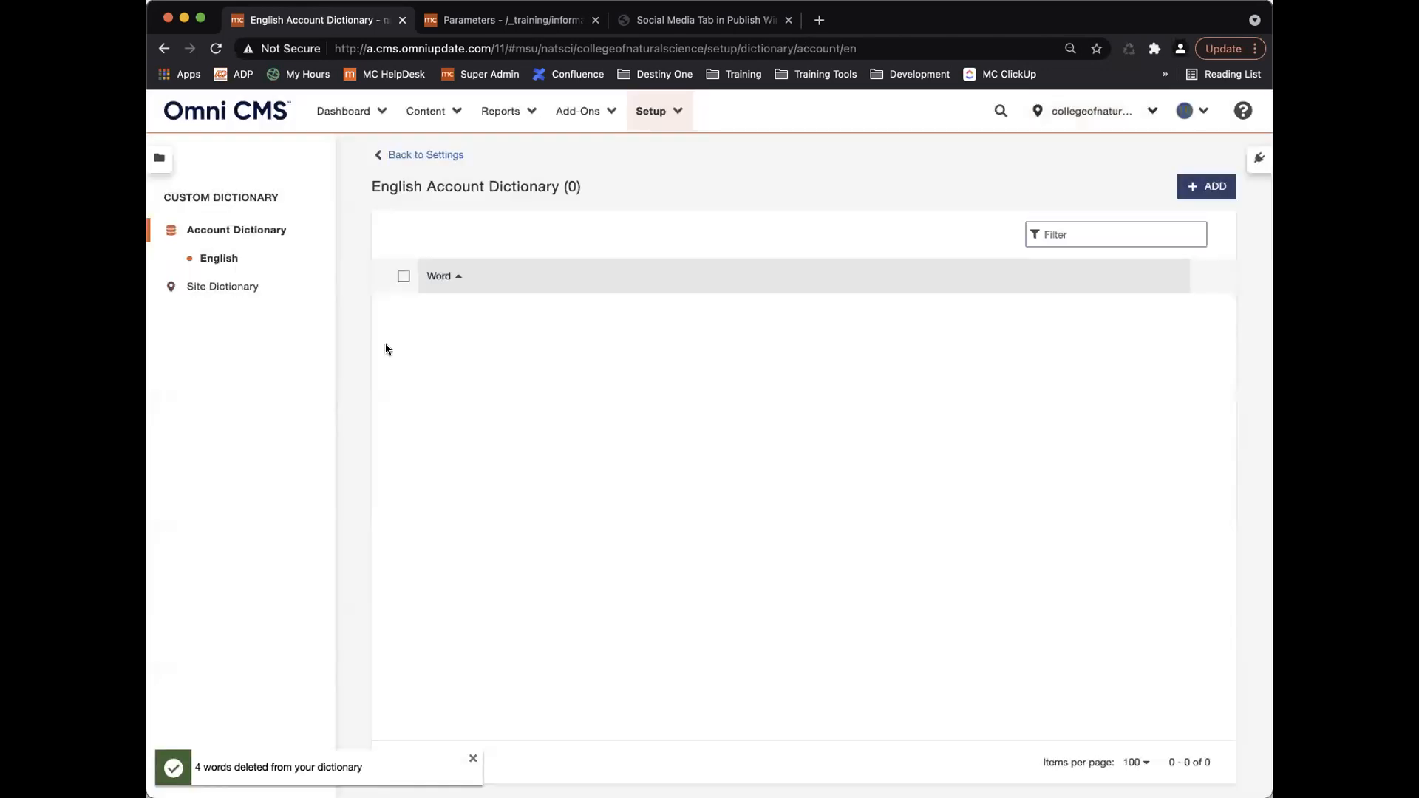
Delete aute, cillum and commodo from the English Site Dictionary.
left_click(207, 286)
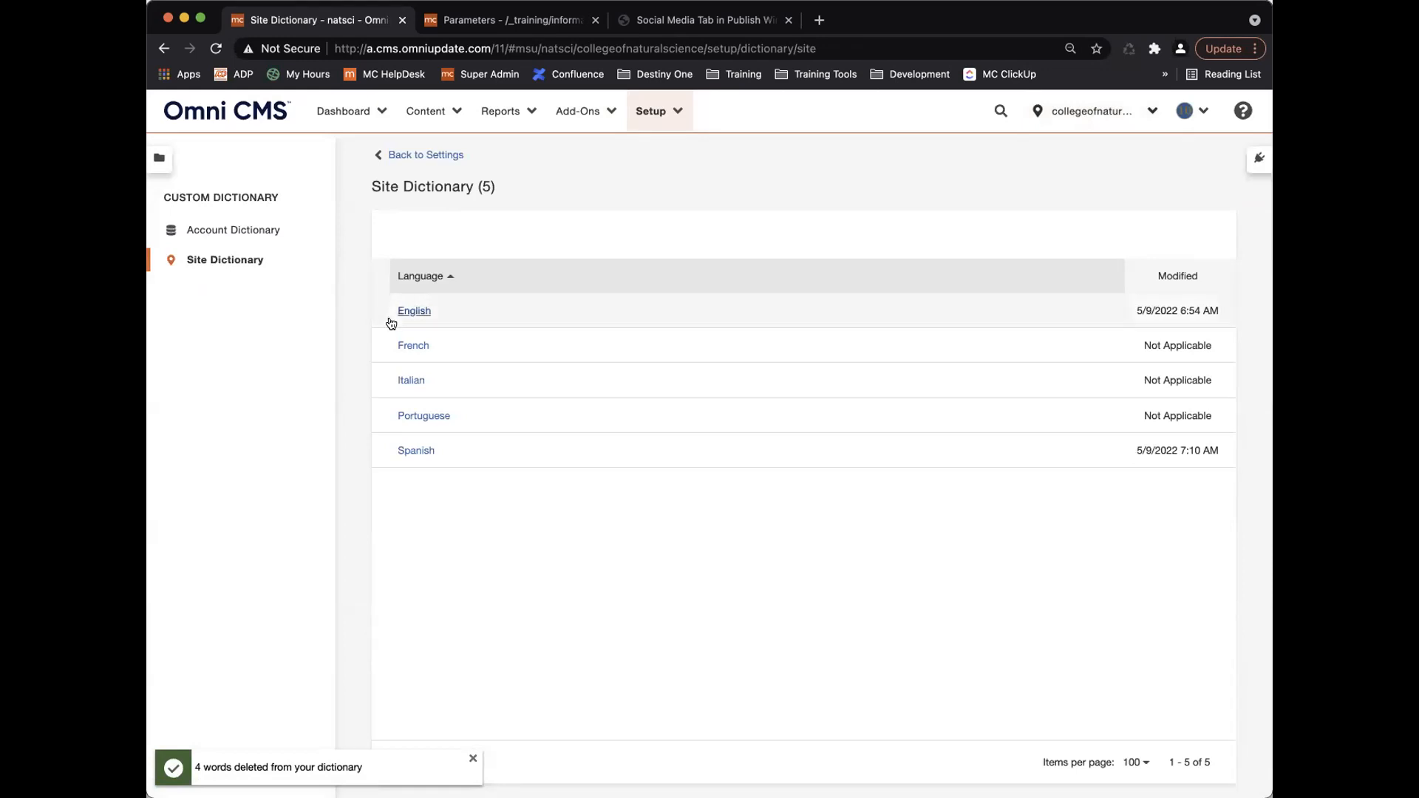
left_click(413, 311)
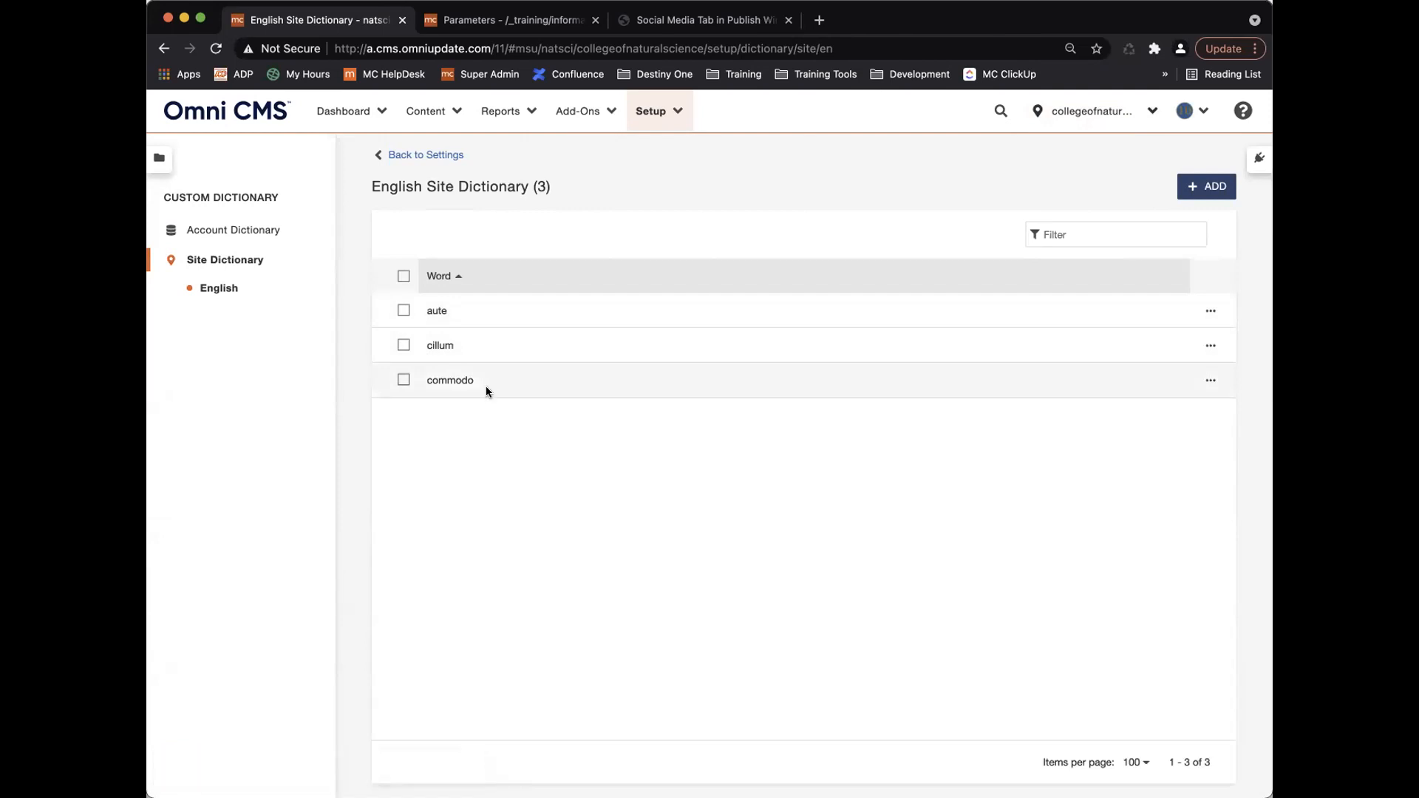
left_click(403, 275)
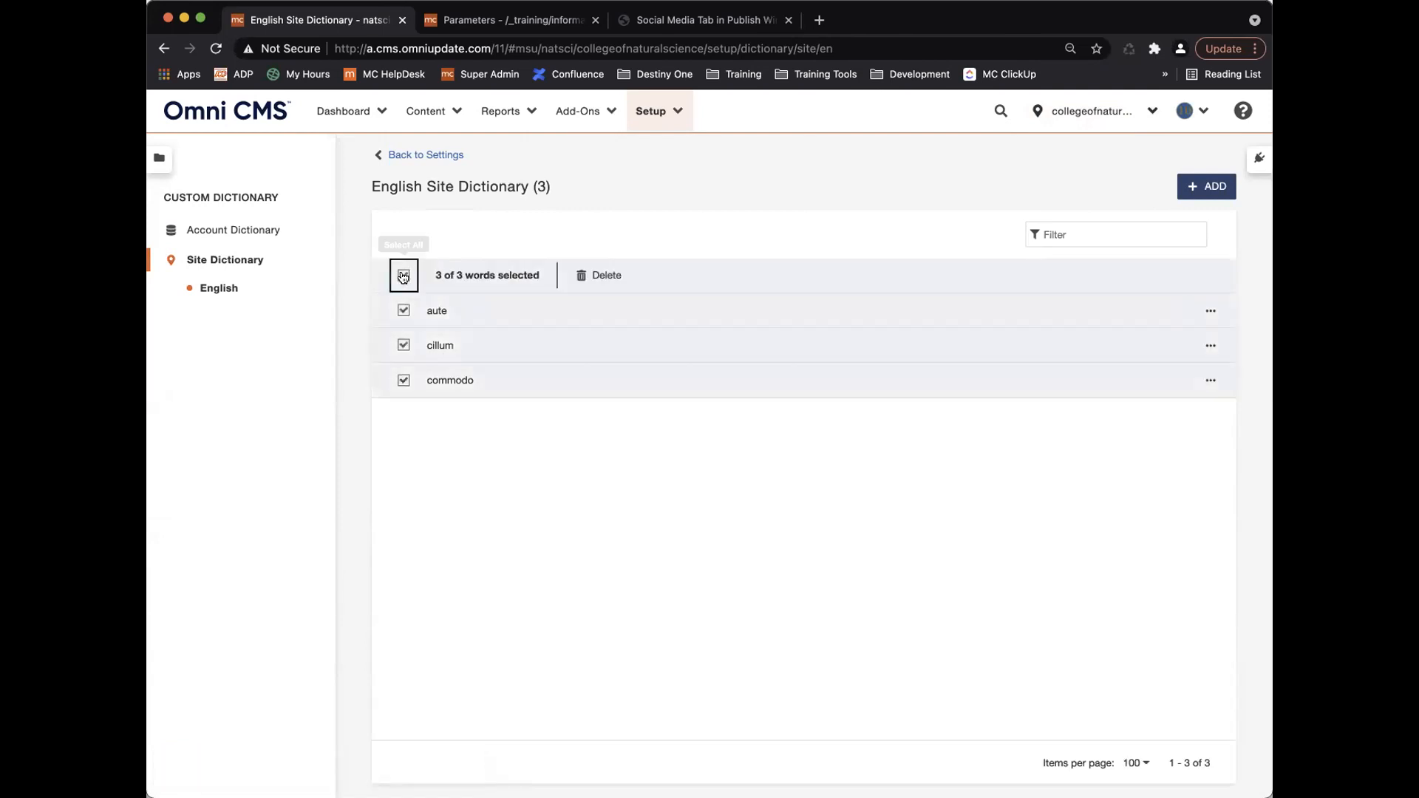
left_click(602, 276)
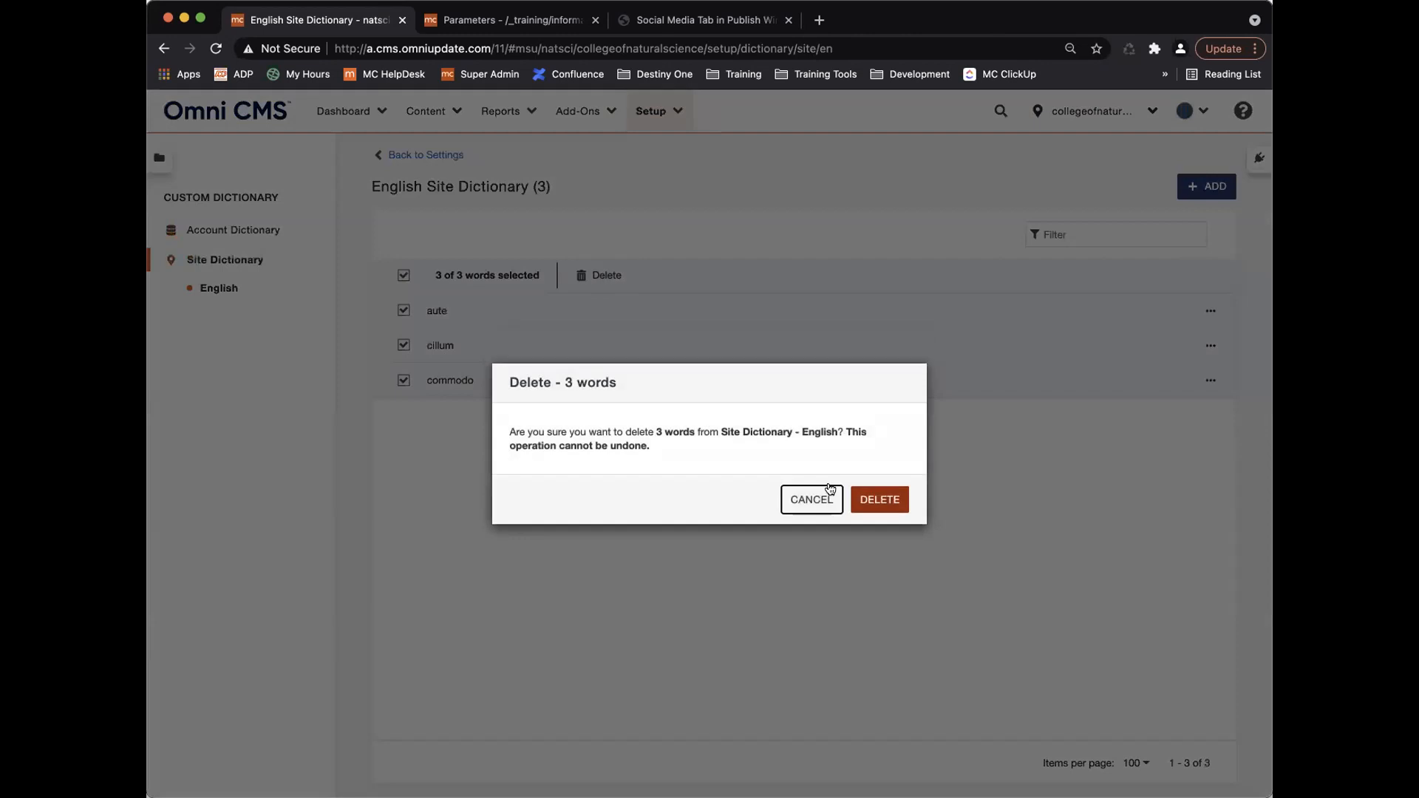
left_click(889, 502)
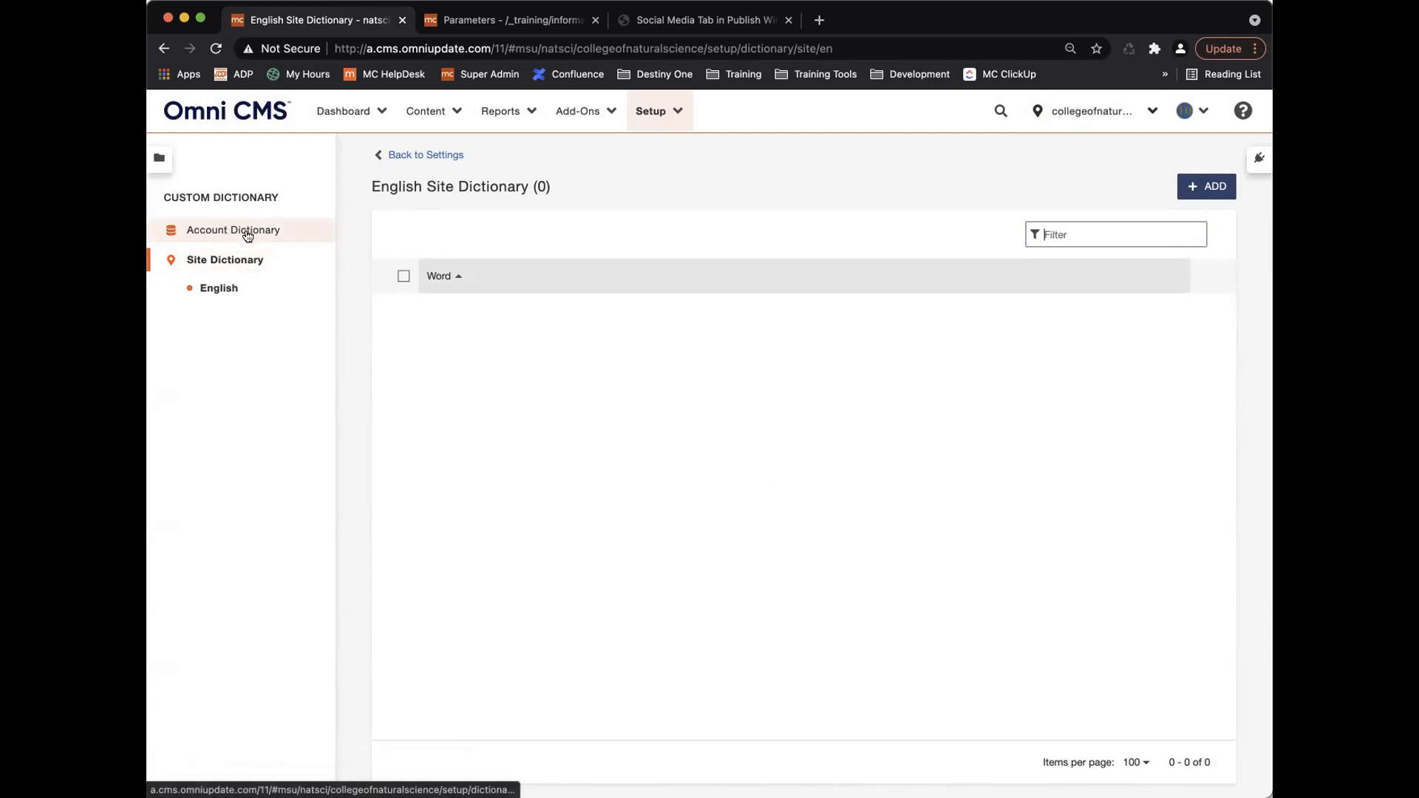
Return to Settings and open the Google Analytics Views page, which lists zero views.
left_click(403, 155)
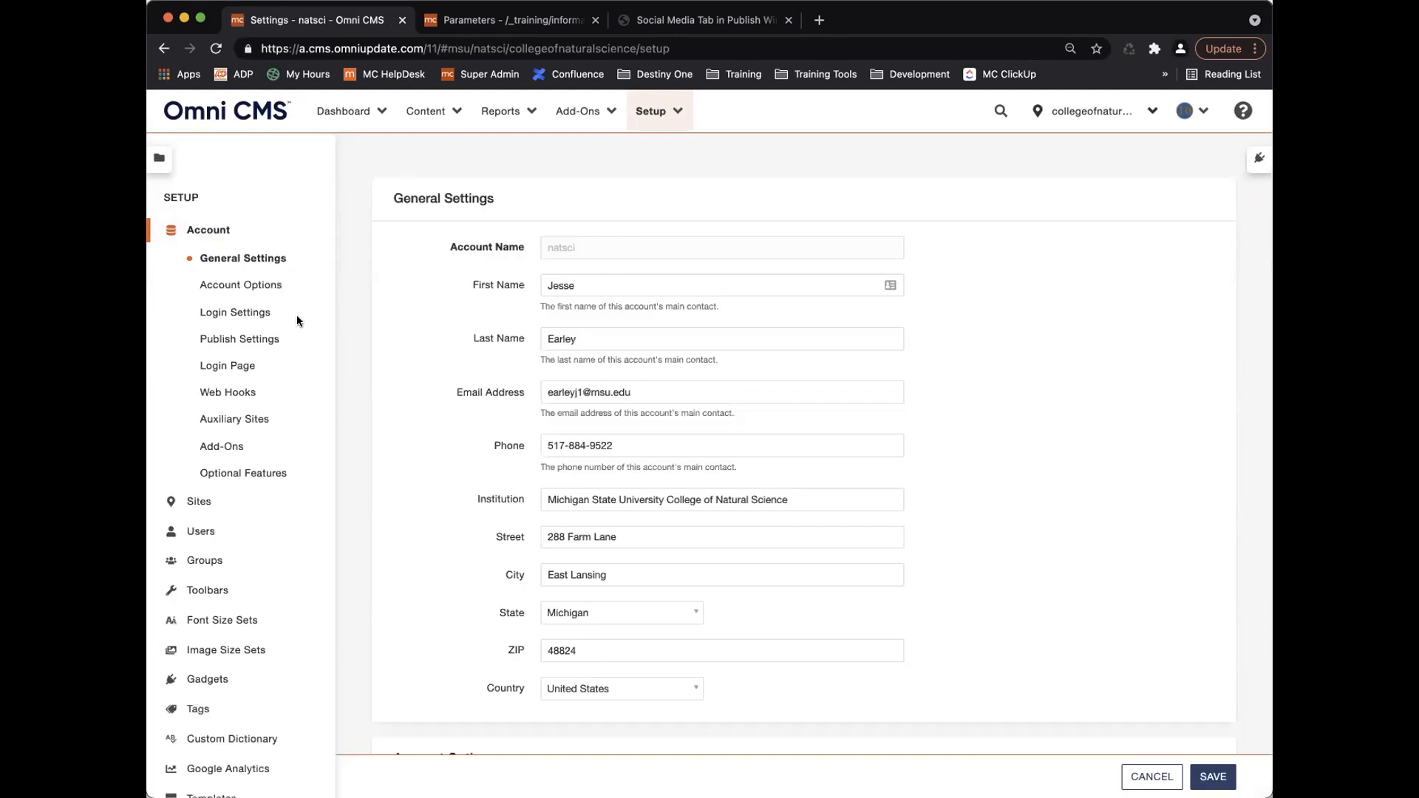
scroll(261, 480, "down", 1)
scroll(261, 481, "down", 3)
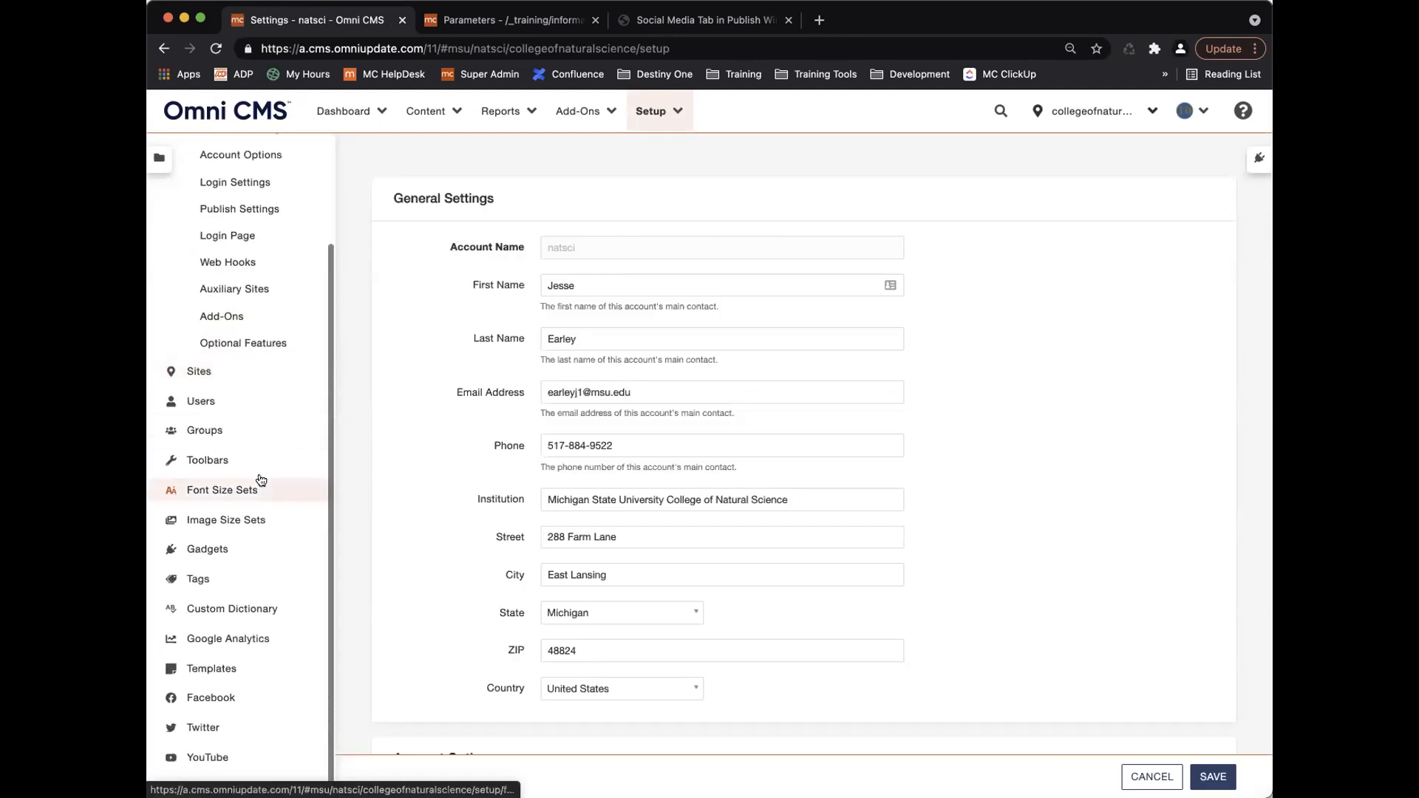
left_click(240, 640)
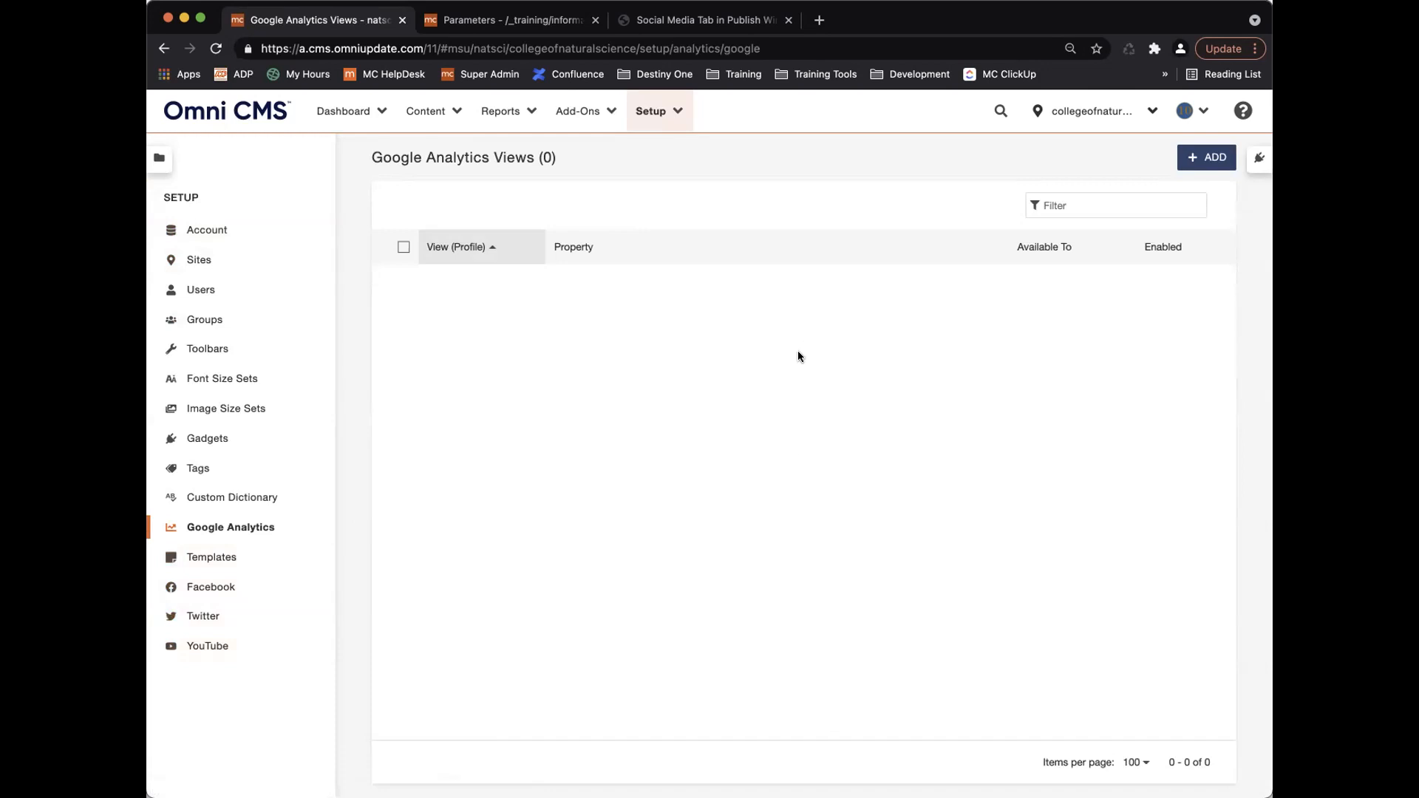
Start adding a Google Analytics view, then close the Google sign-in window without connecting.
left_click(1205, 159)
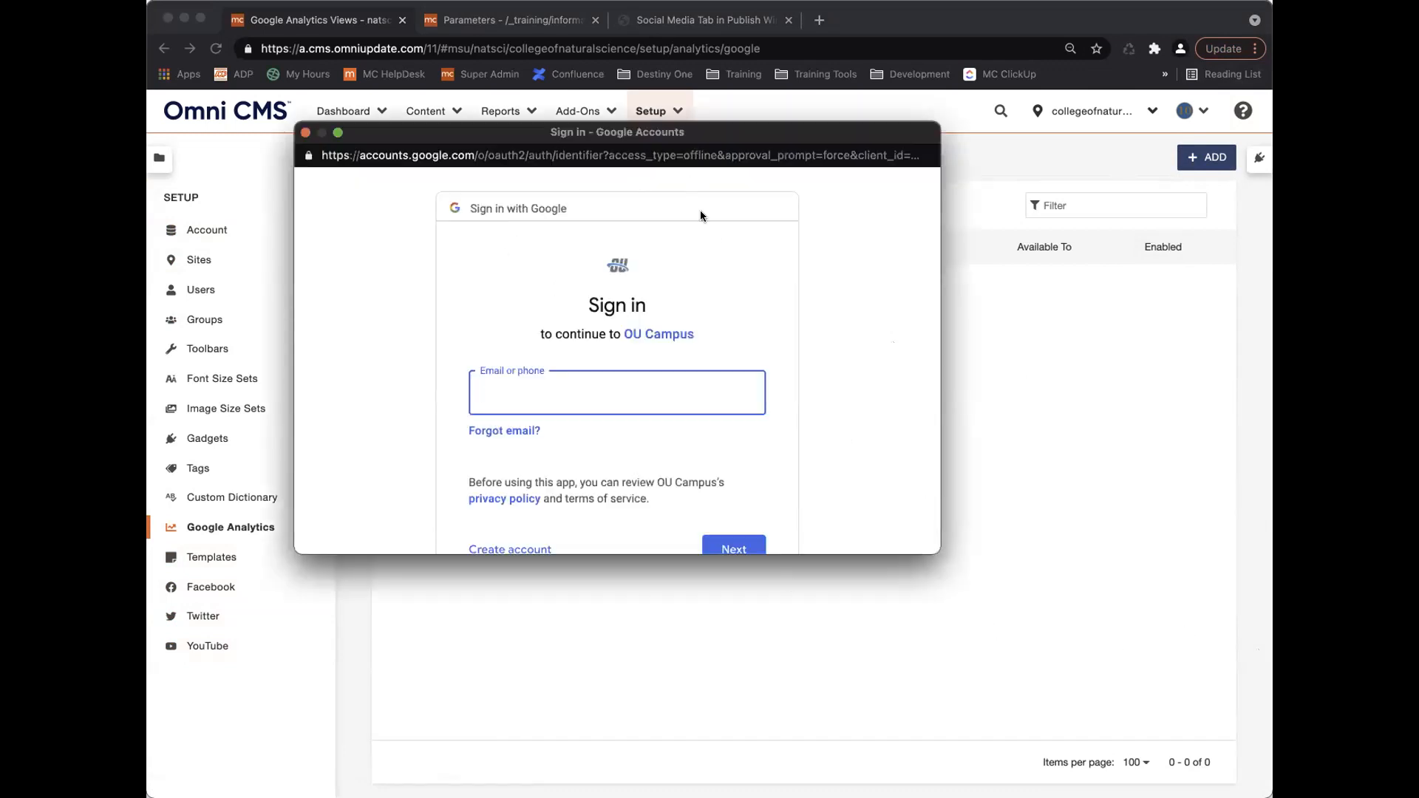
left_click_drag(752, 131, 857, 153)
scroll(721, 408, "down", 3)
scroll(722, 408, "up", 3)
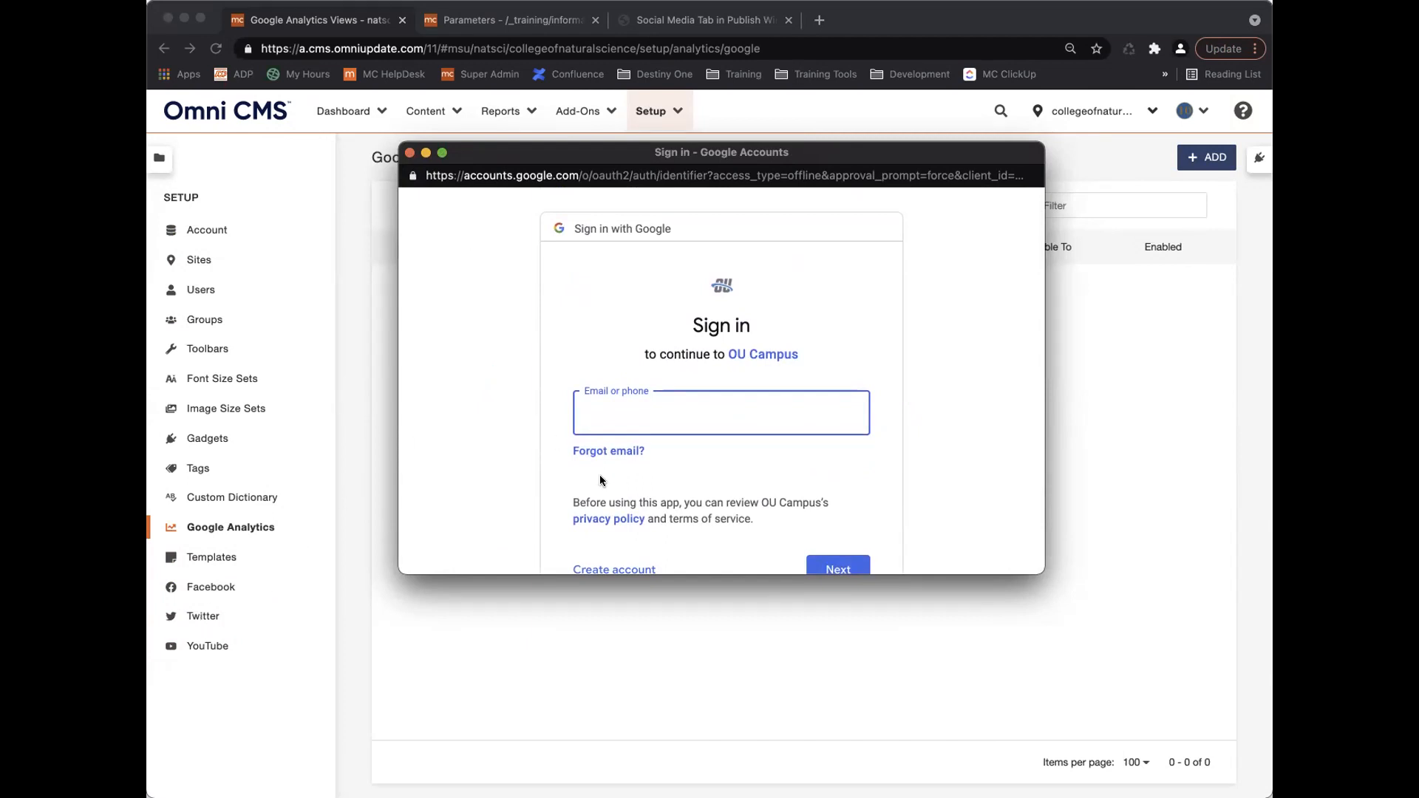
left_click(410, 153)
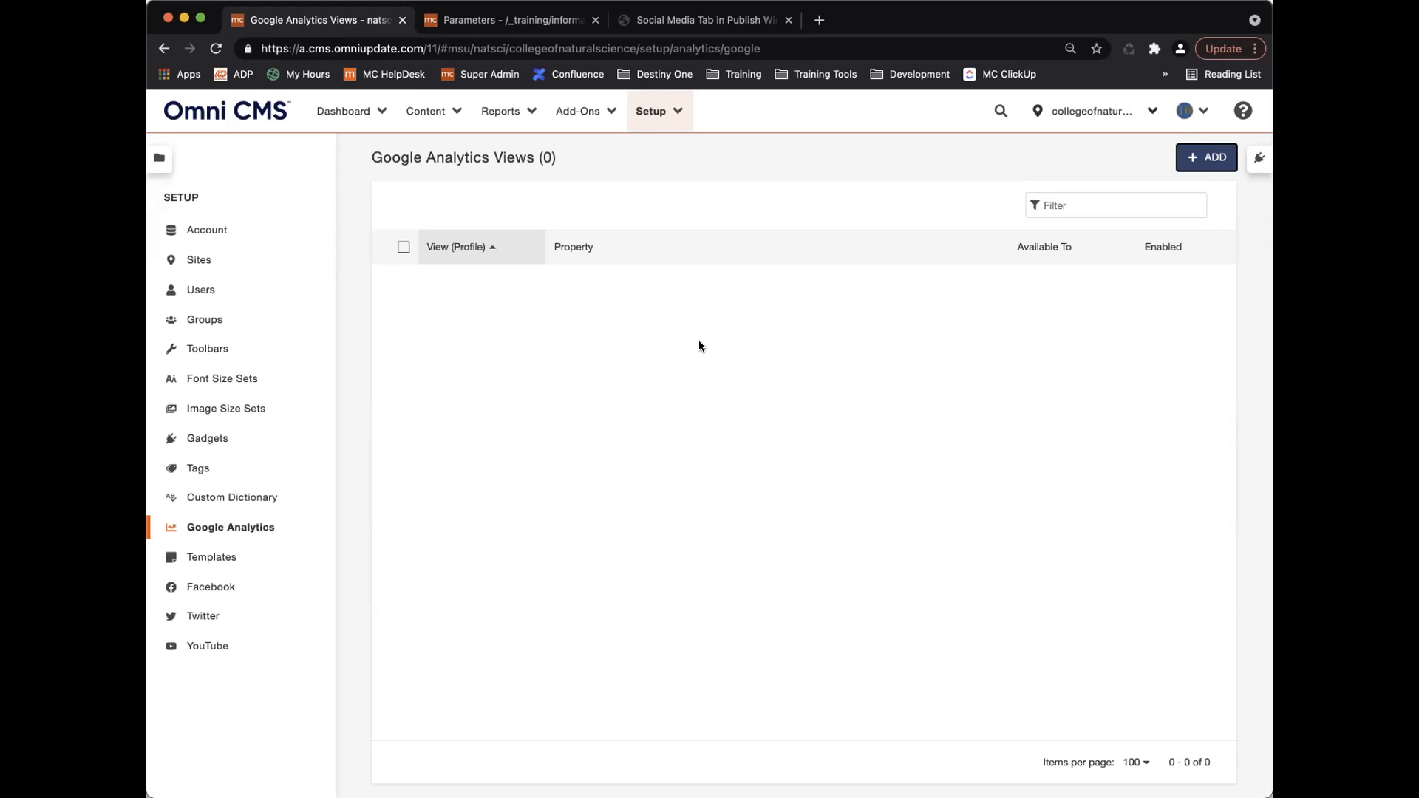
Open the Omni CMS support site and search for 'google analytics'.
left_click(1242, 111)
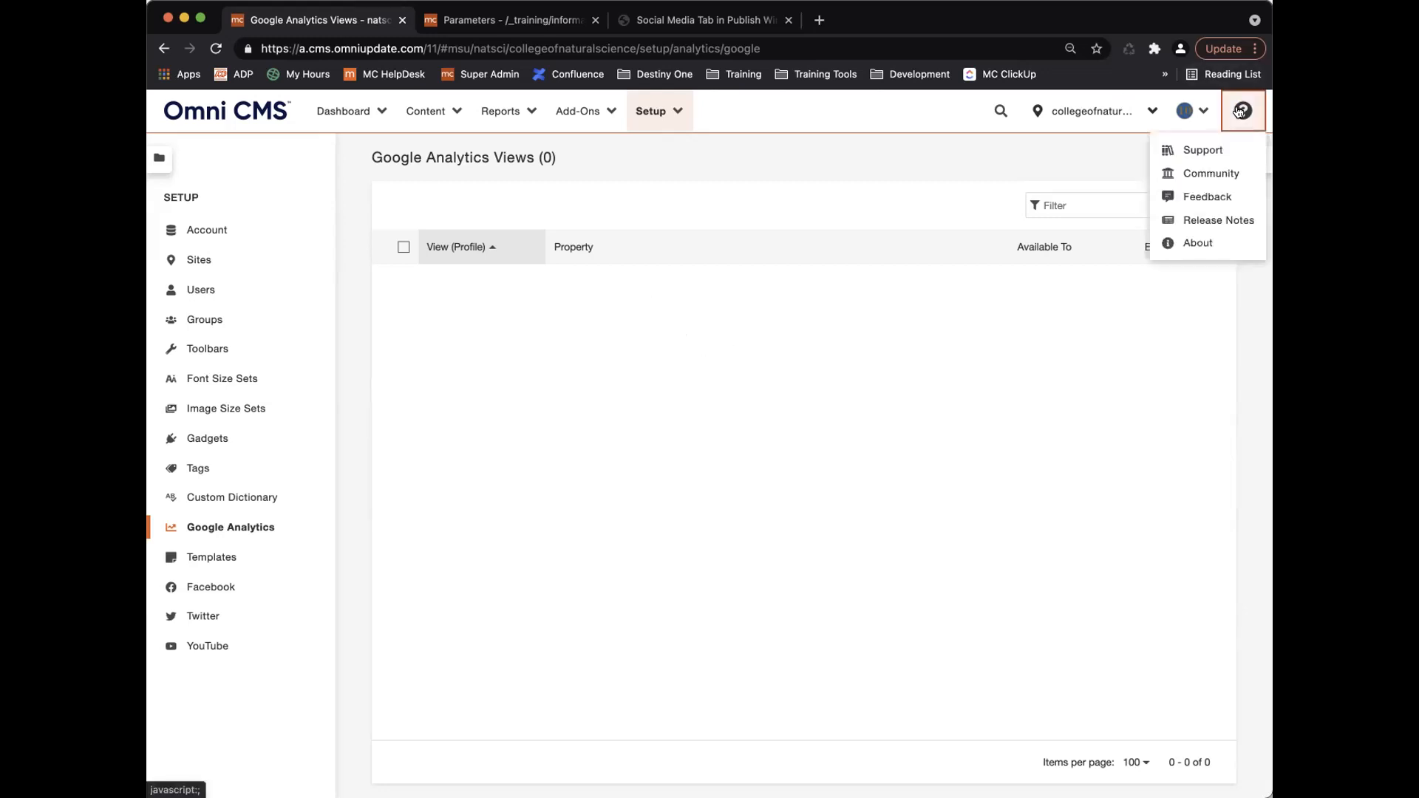
left_click(1199, 151)
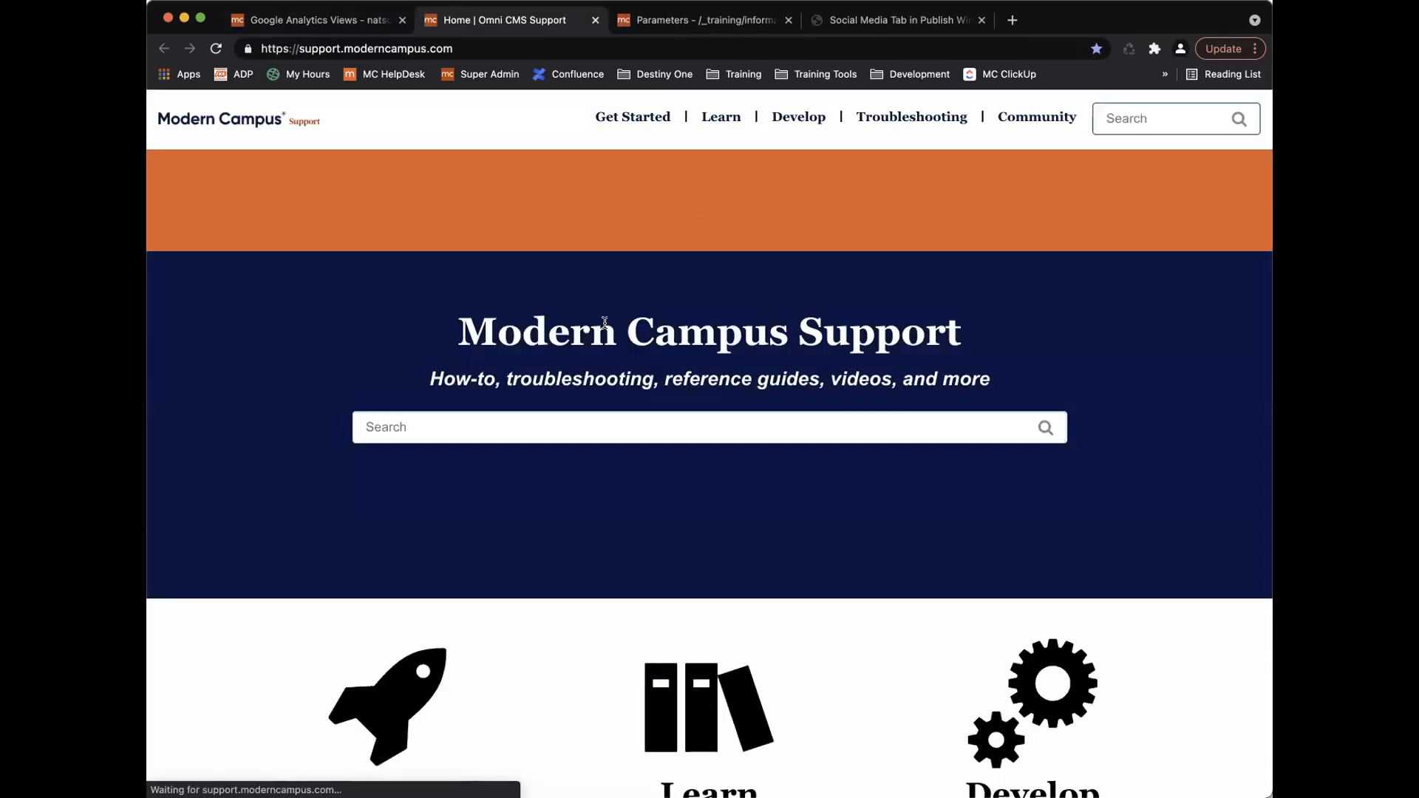
left_click(608, 423)
type("google analytics")
key("Return")
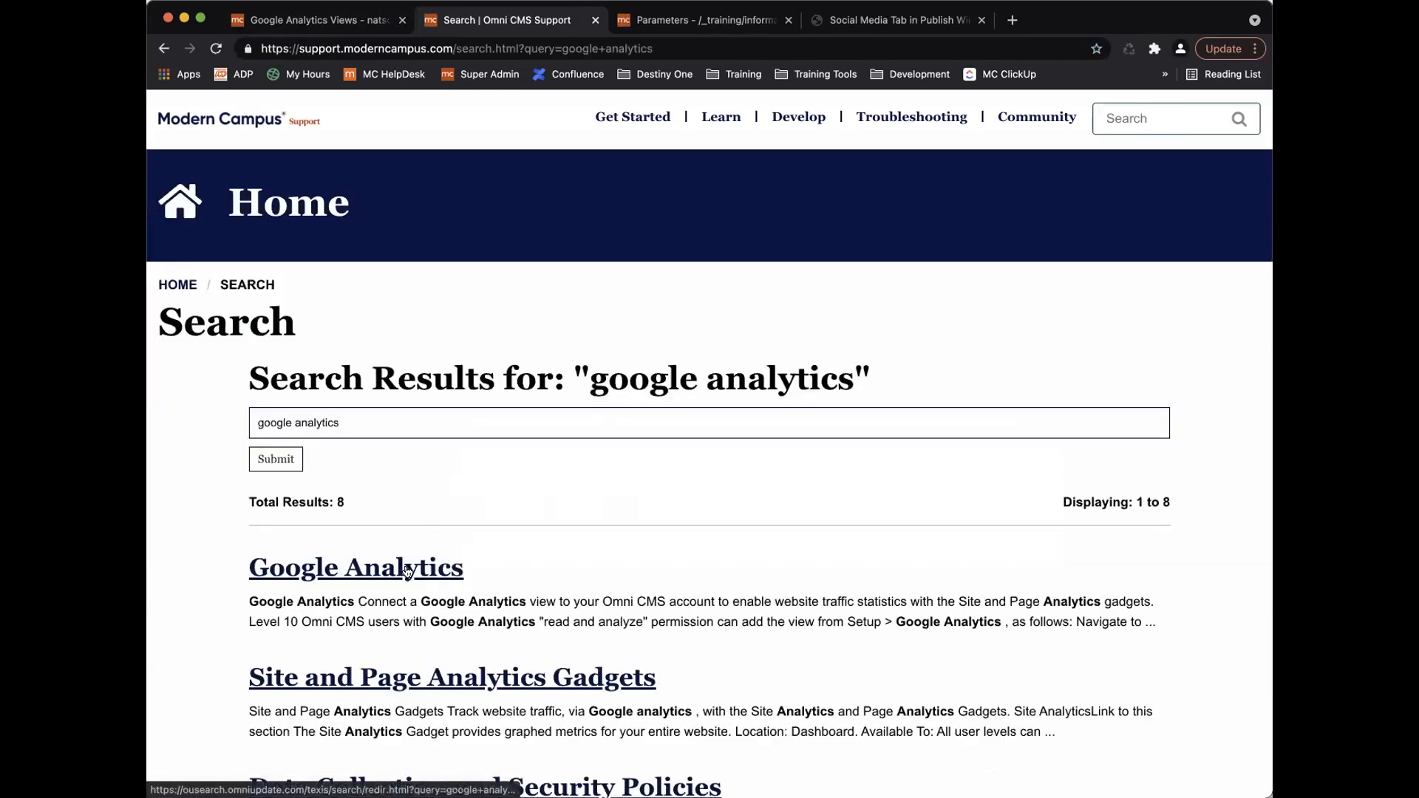
Open the Google Analytics setup article and read through its sections on views.
left_click(408, 570)
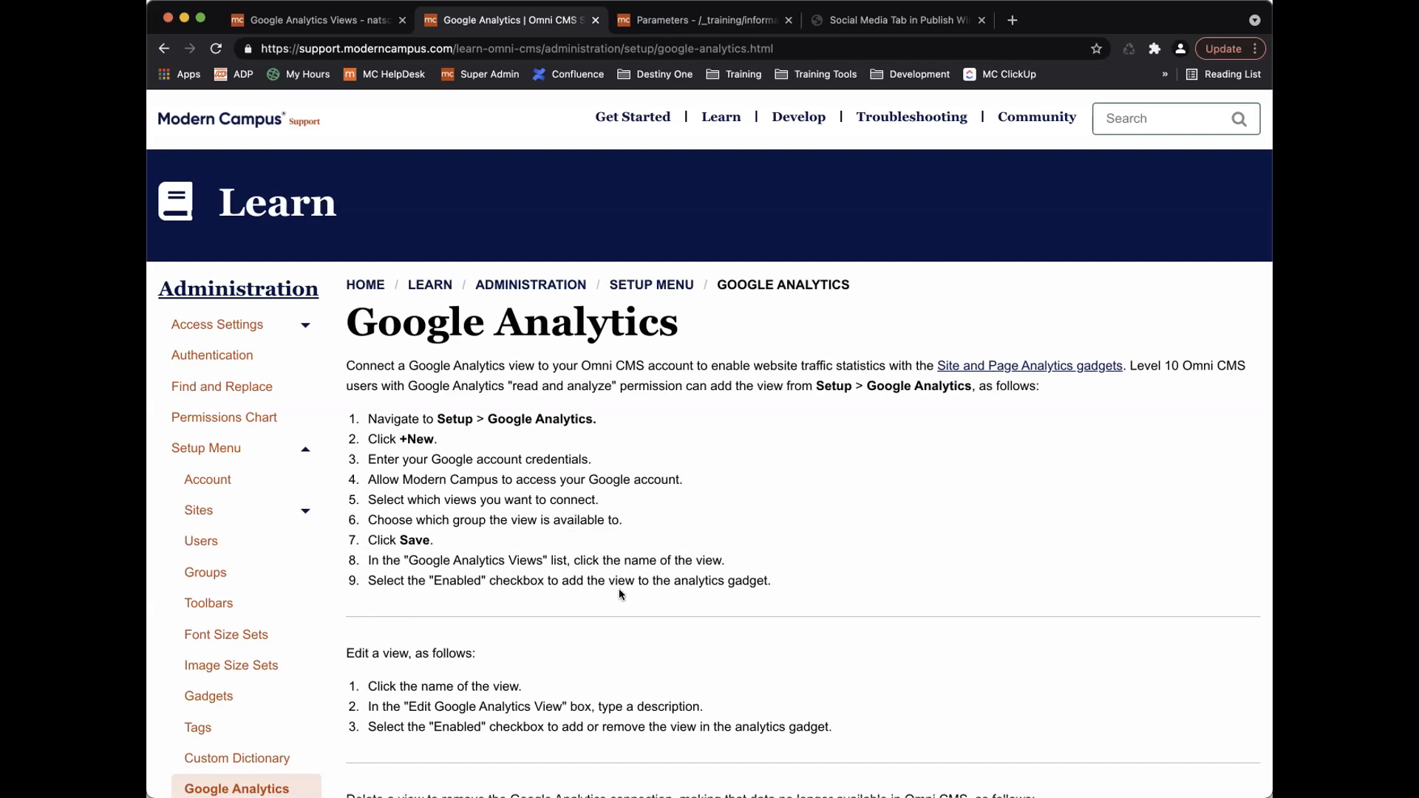
scroll(675, 594, "down", 3)
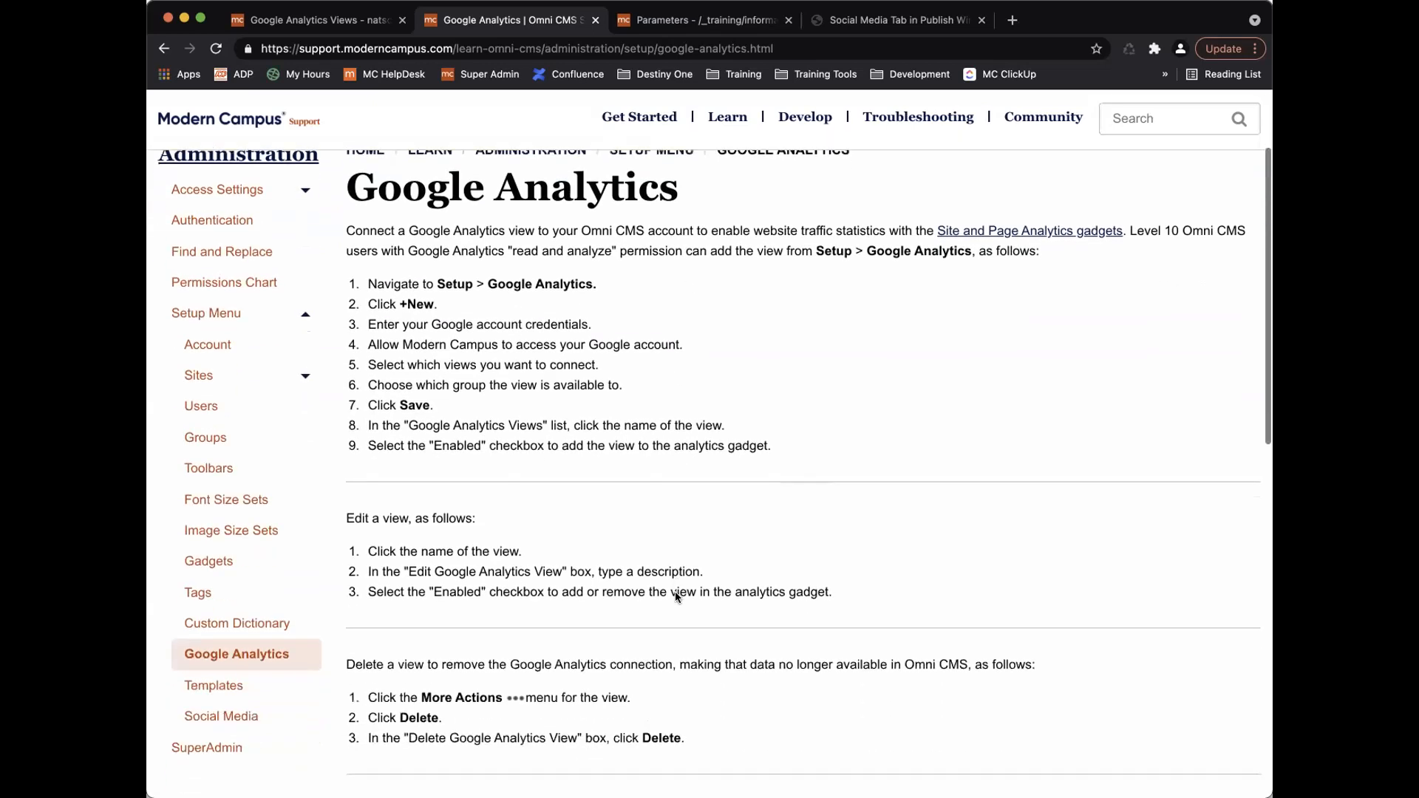
scroll(675, 596, "down", 3)
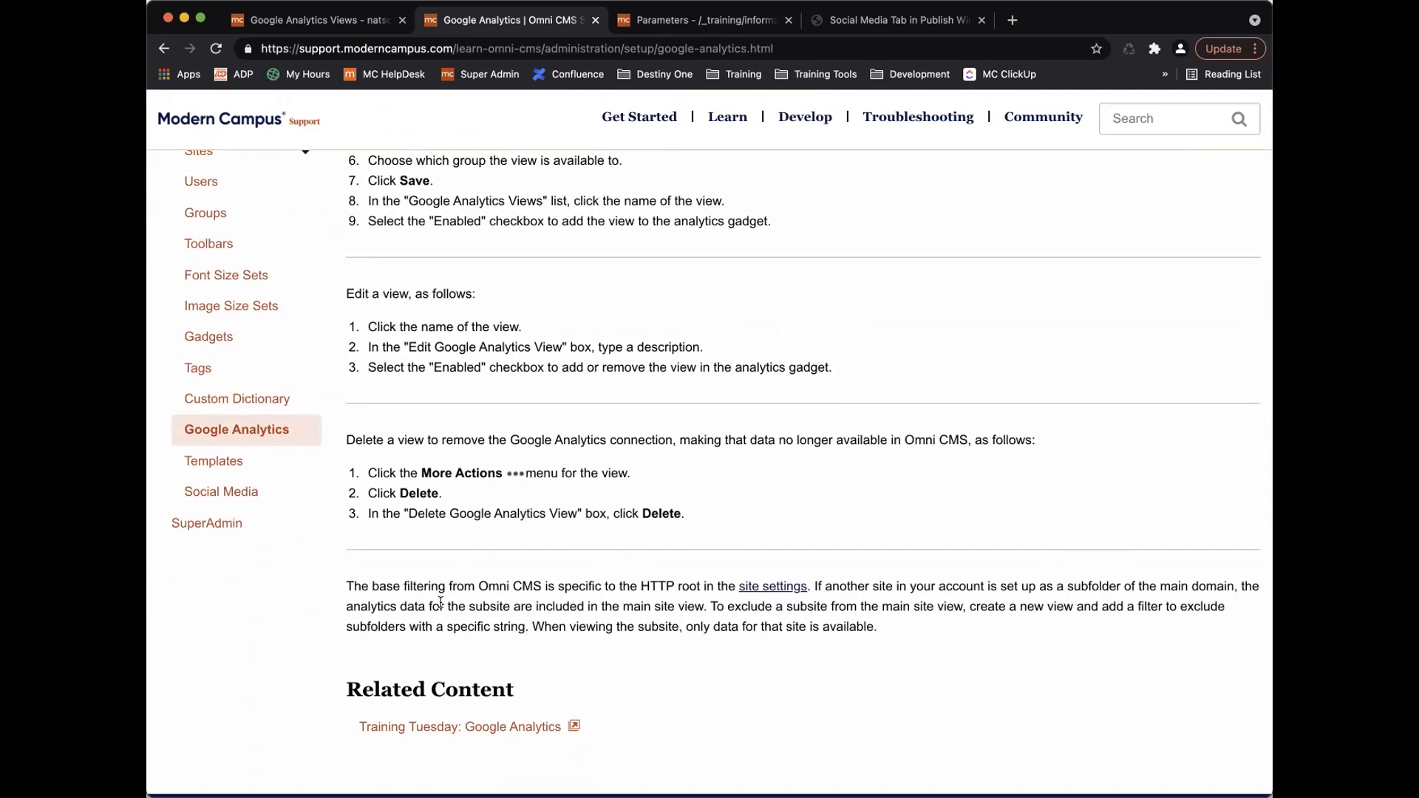
scroll(443, 603, "down", 3)
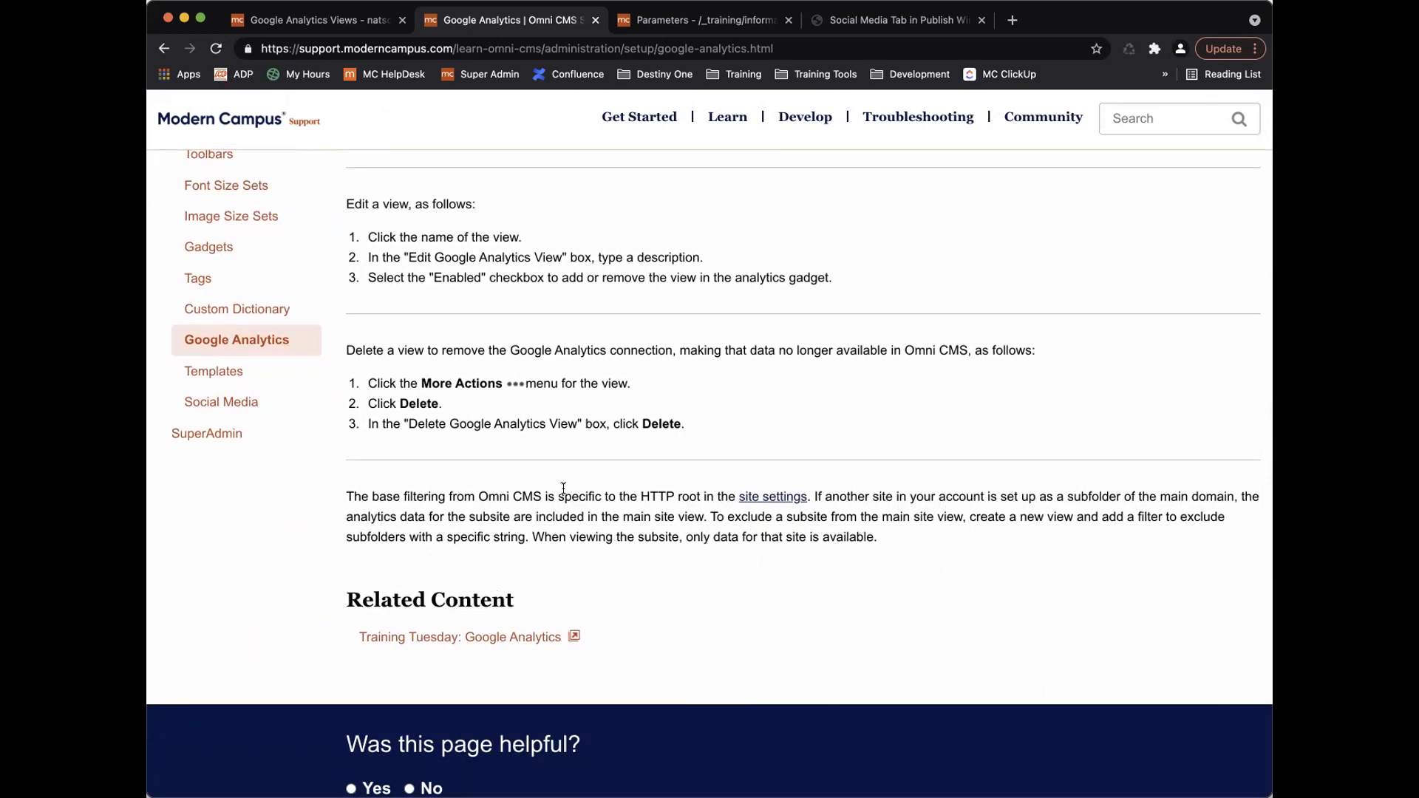
scroll(563, 489, "up", 1)
scroll(561, 487, "down", 2)
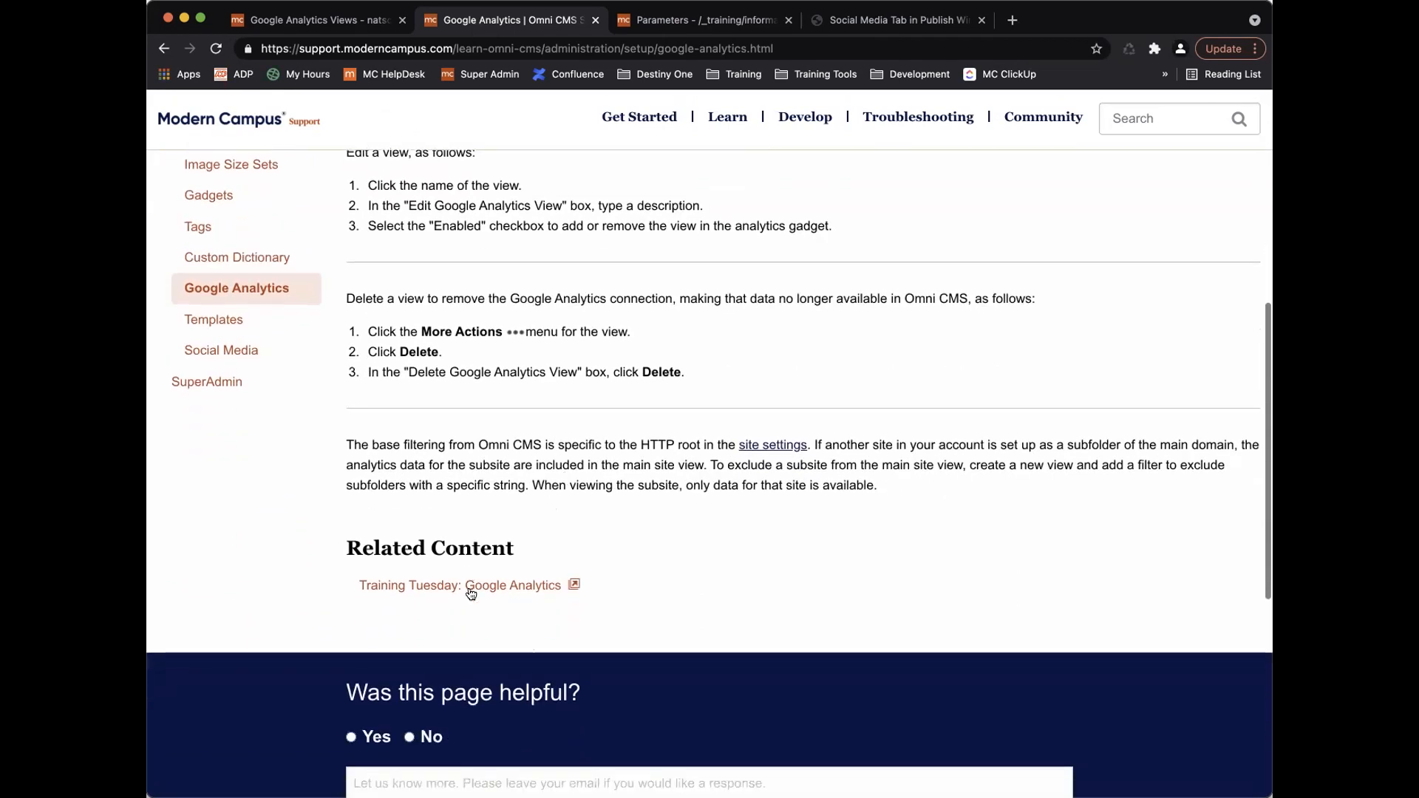
View the 41:27 'Training Tuesday: Google Analytics' recording on Vimeo, then go back to Google Analytics Views.
left_click(510, 592)
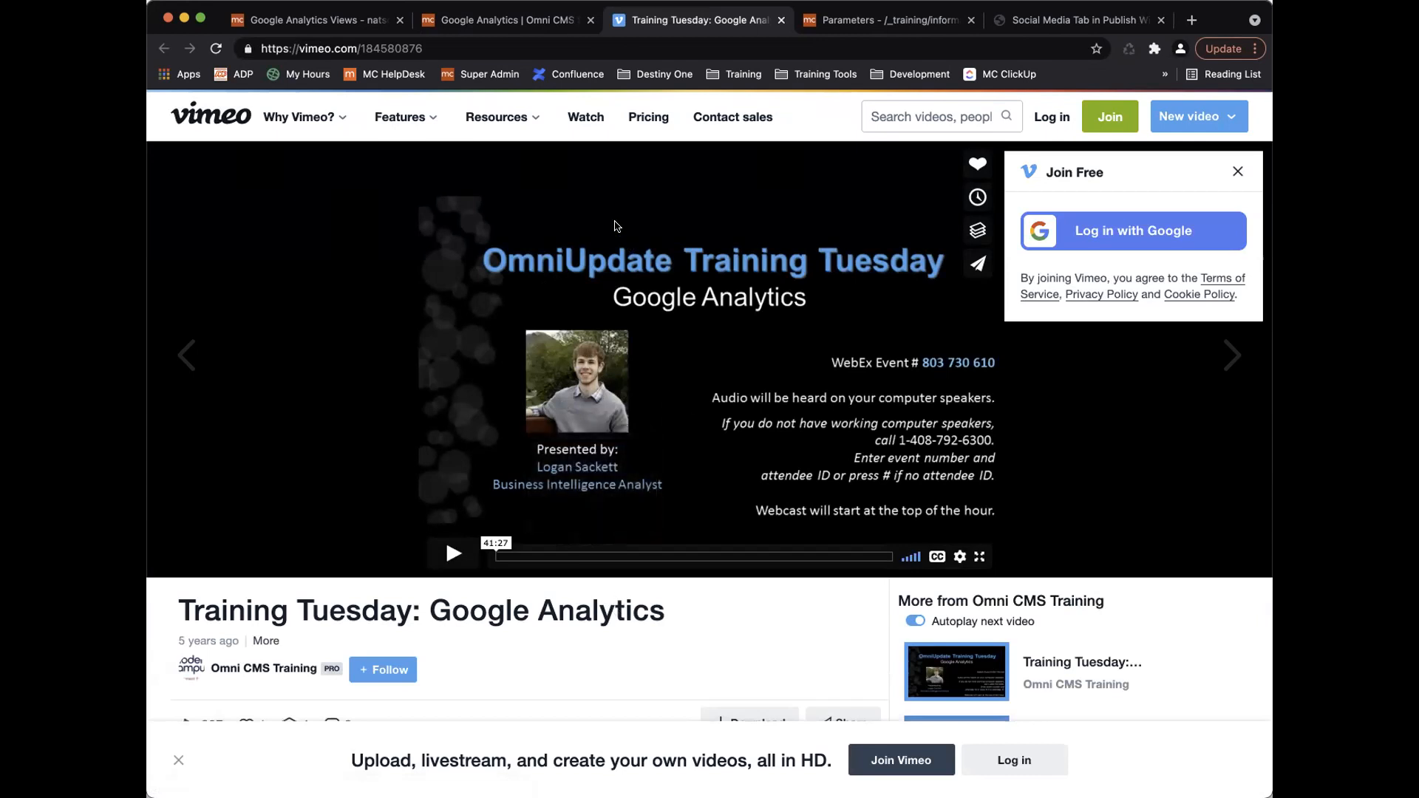
left_click(337, 20)
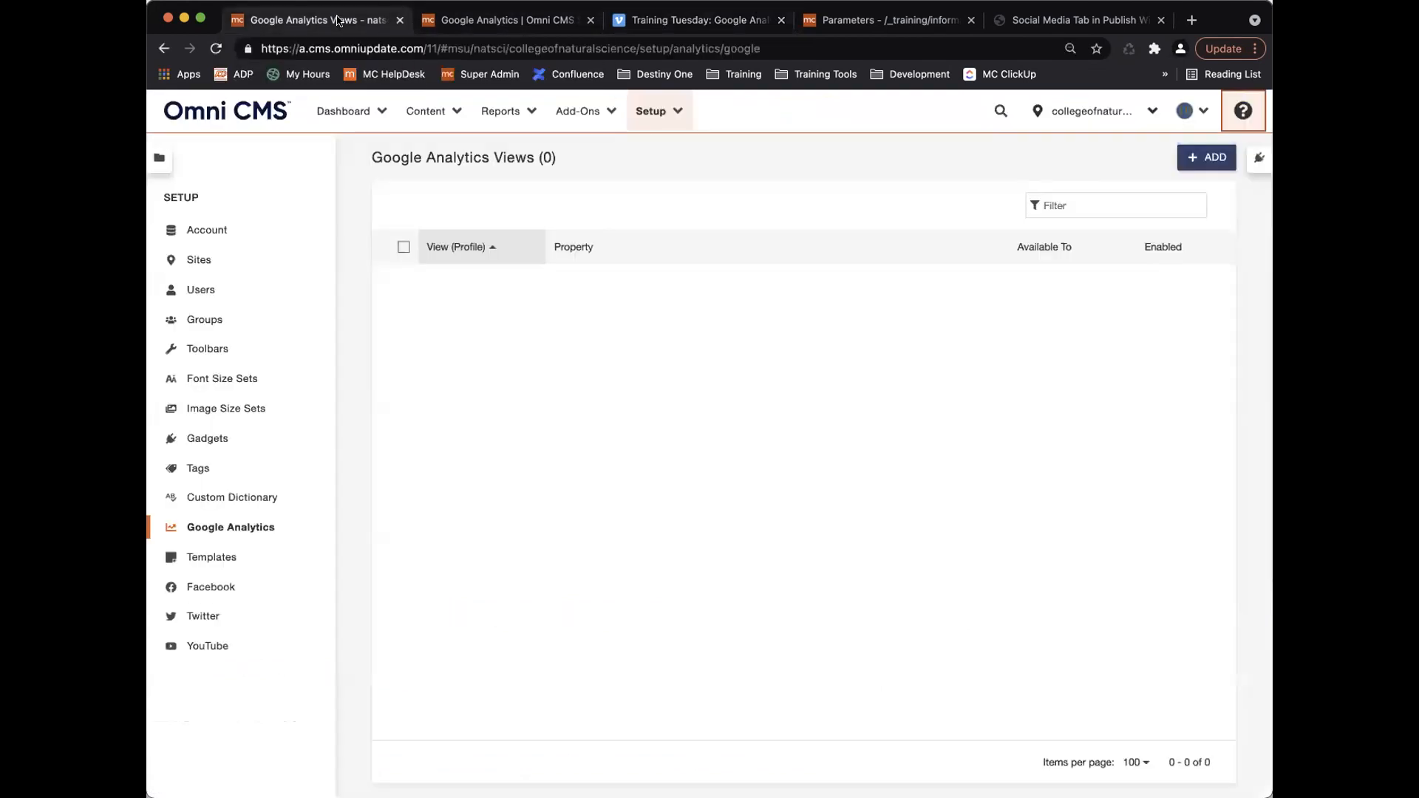
Review Template Options for __newfile.tcf, information.tcf and section.tcf, leaving __newfile.tcf access at Everyone.
left_click(232, 557)
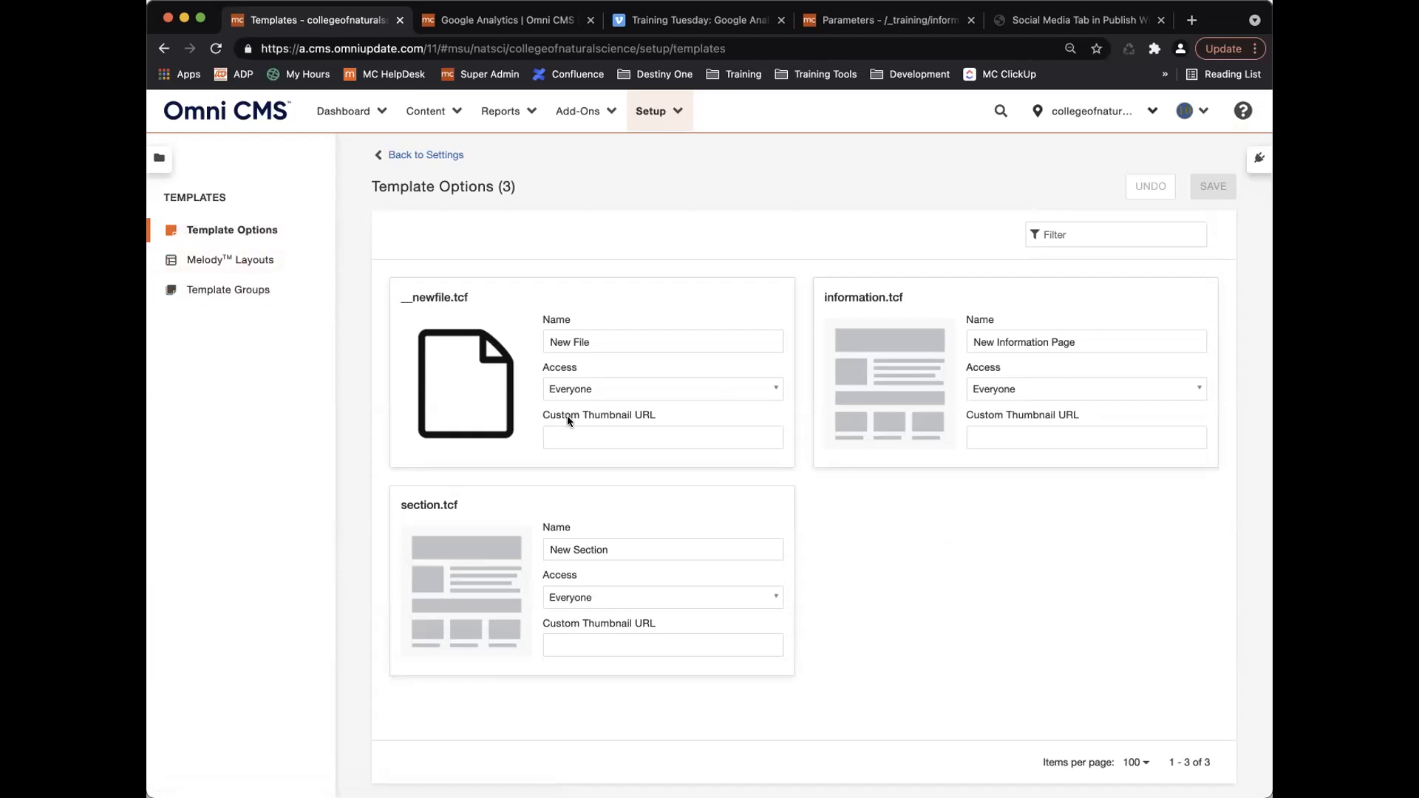
left_click(688, 387)
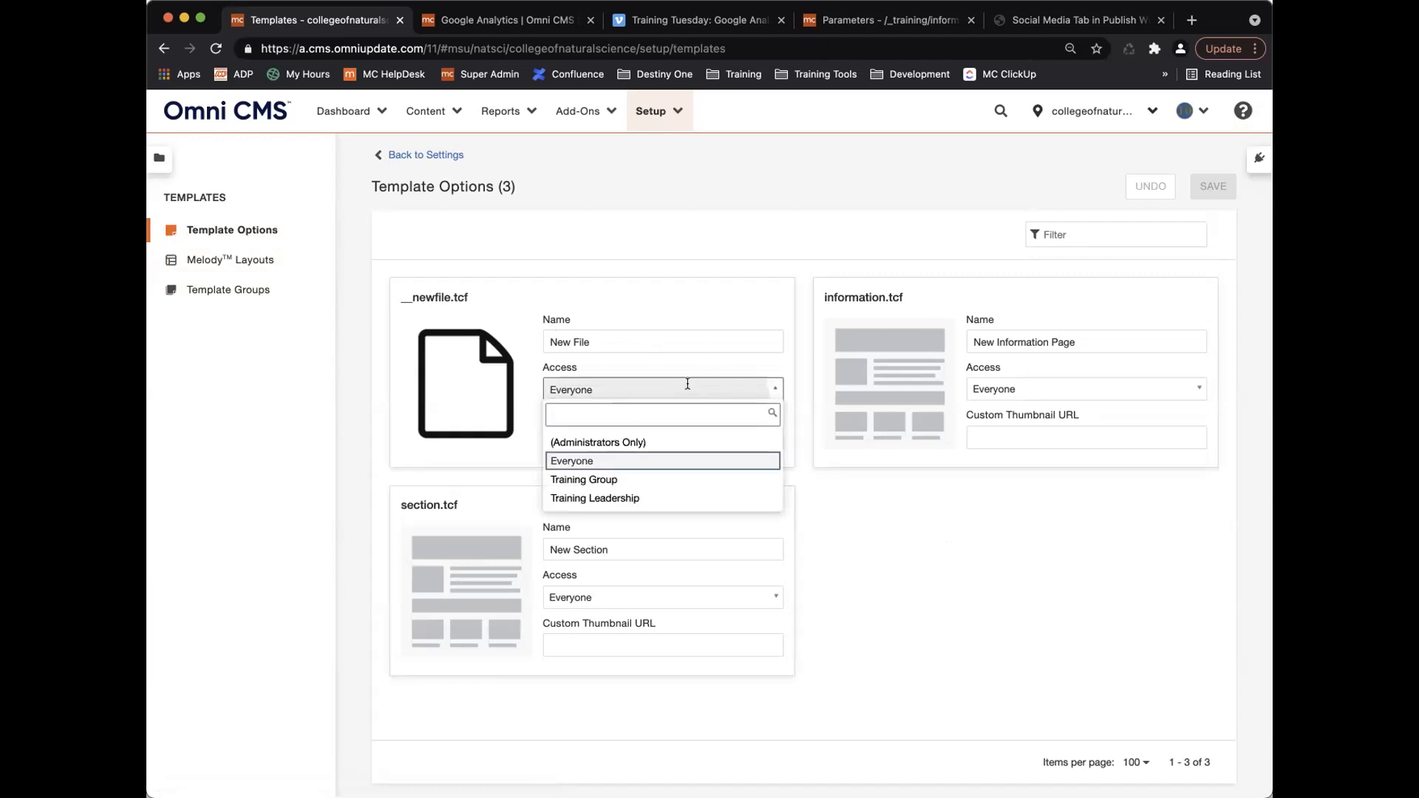
left_click(511, 385)
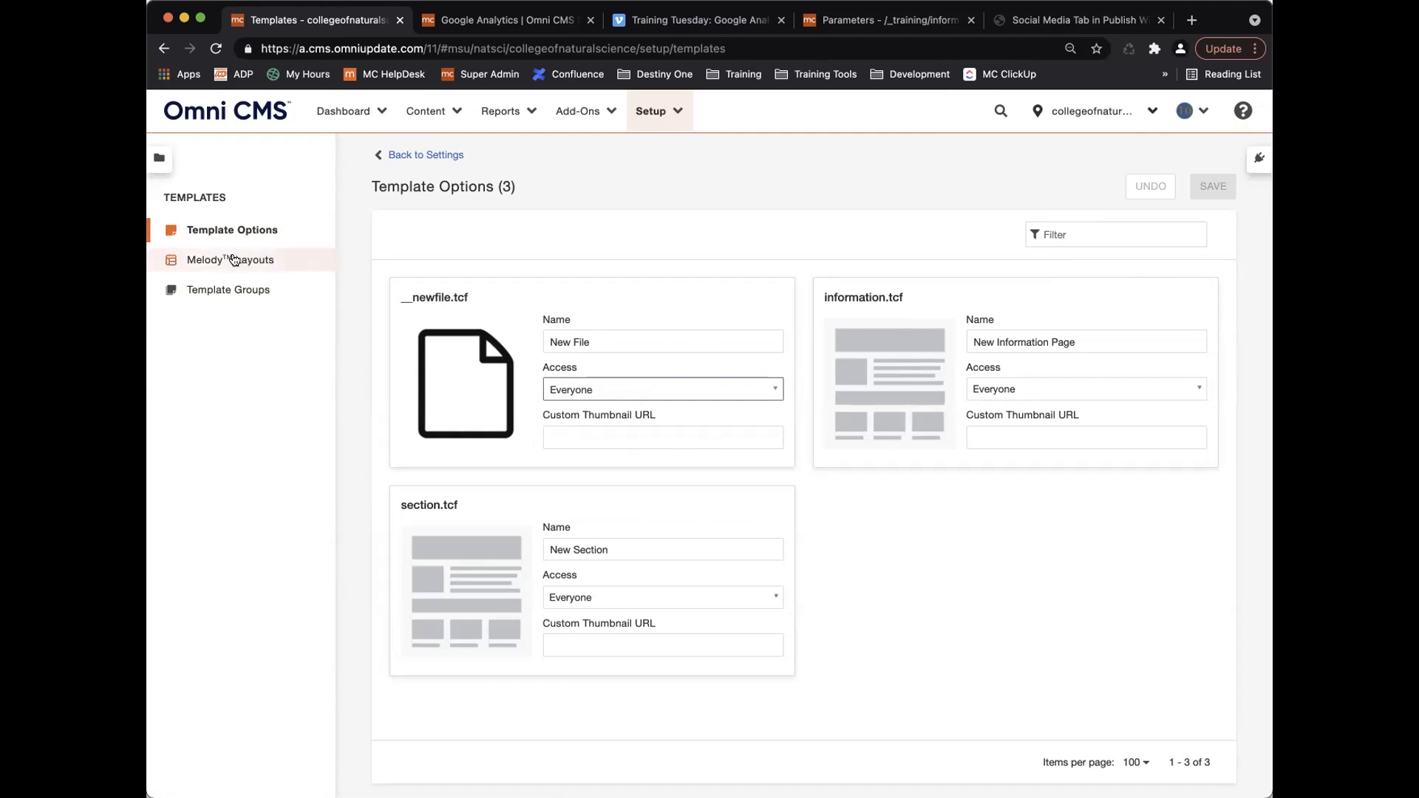
left_click(427, 111)
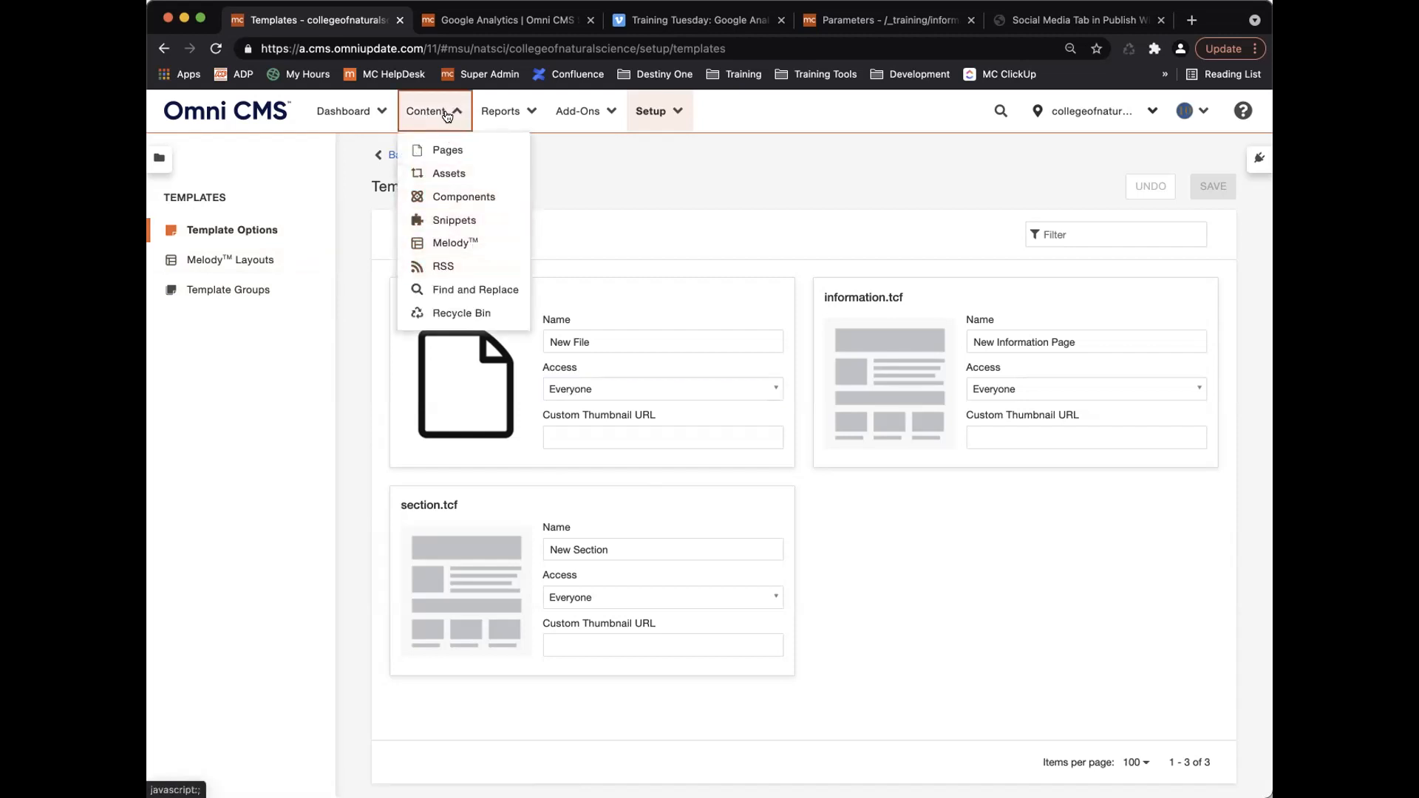
Look at the empty Melody Layouts page, then go to the empty Template Groups list.
left_click(246, 260)
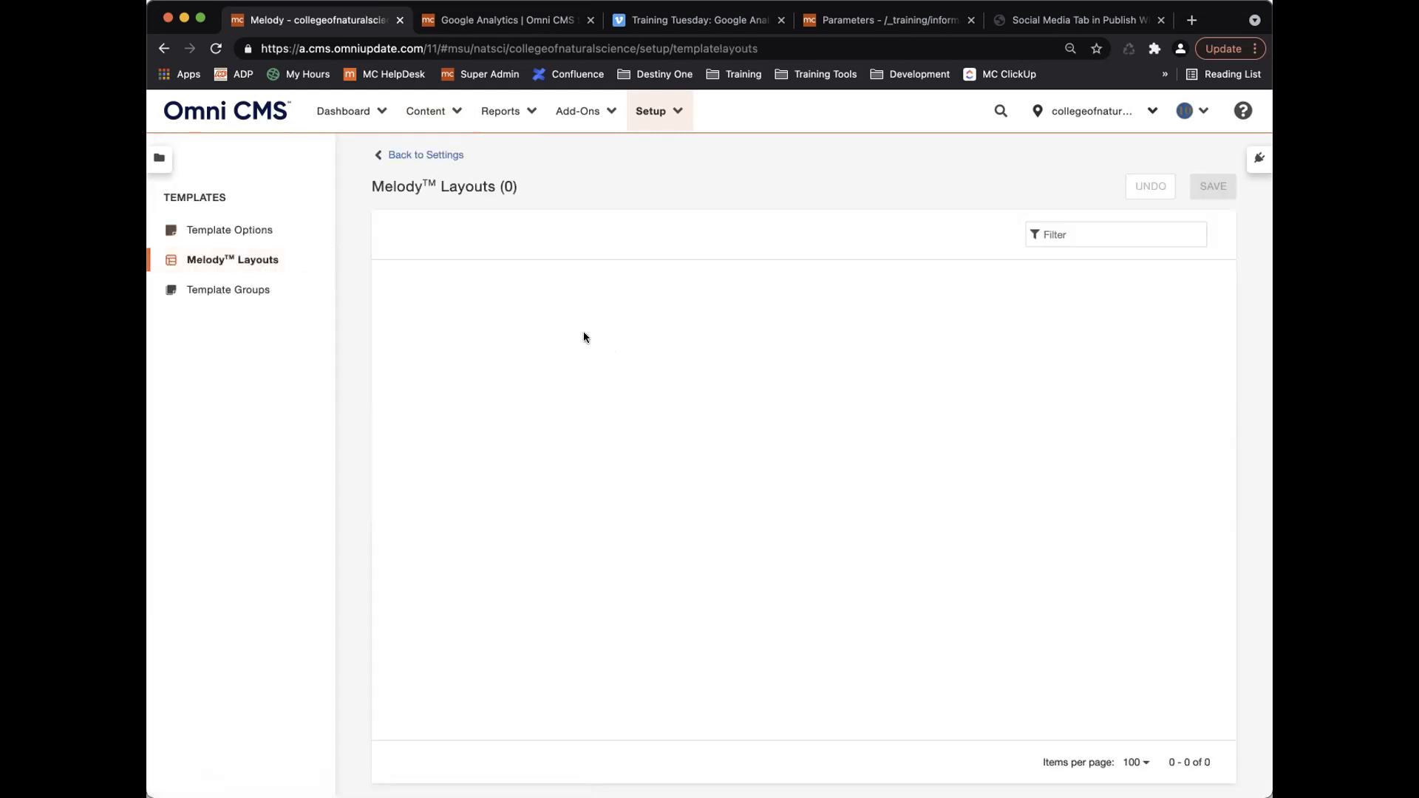
left_click(224, 295)
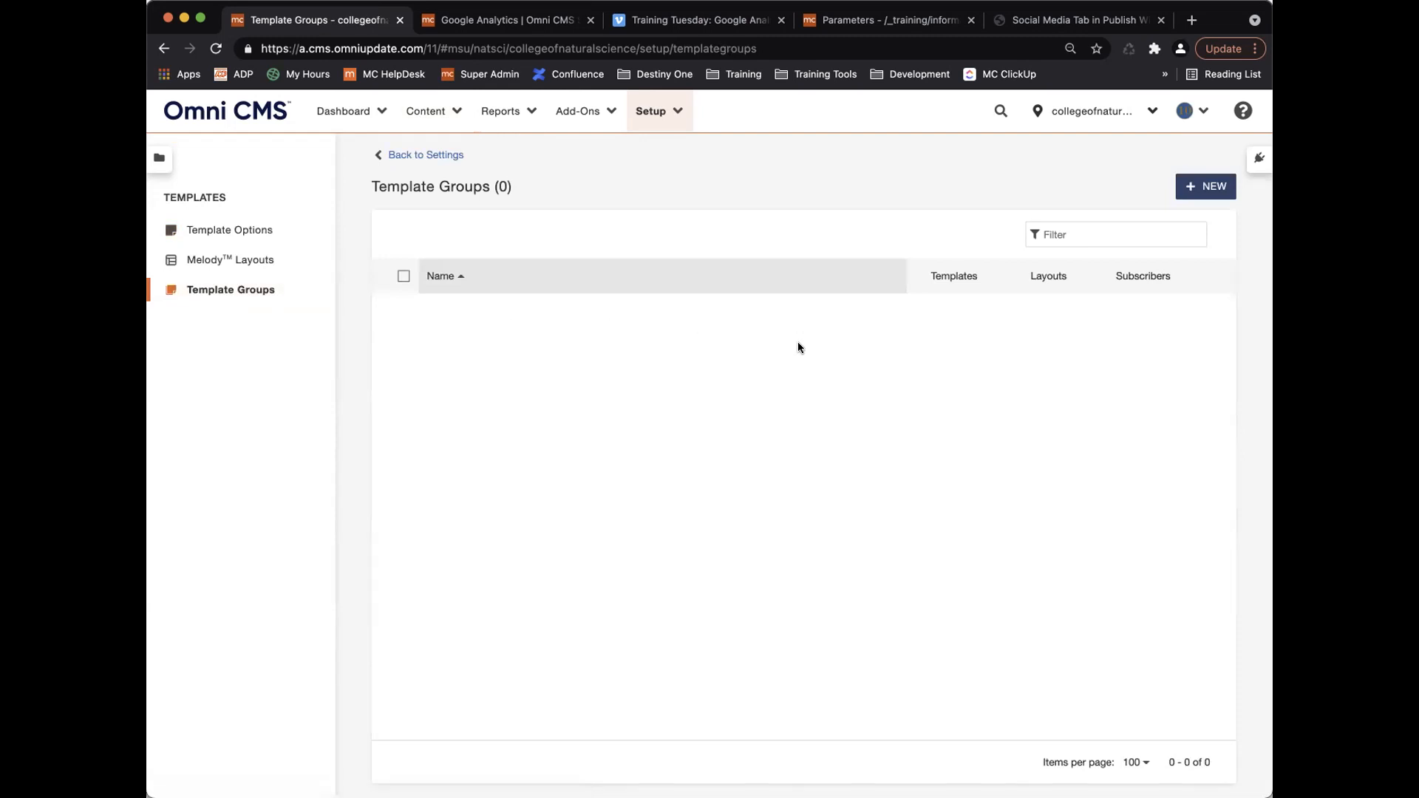
Create 'Training Template Group' with New Information Page, allowing new folders and showing only selected templates.
left_click(1198, 187)
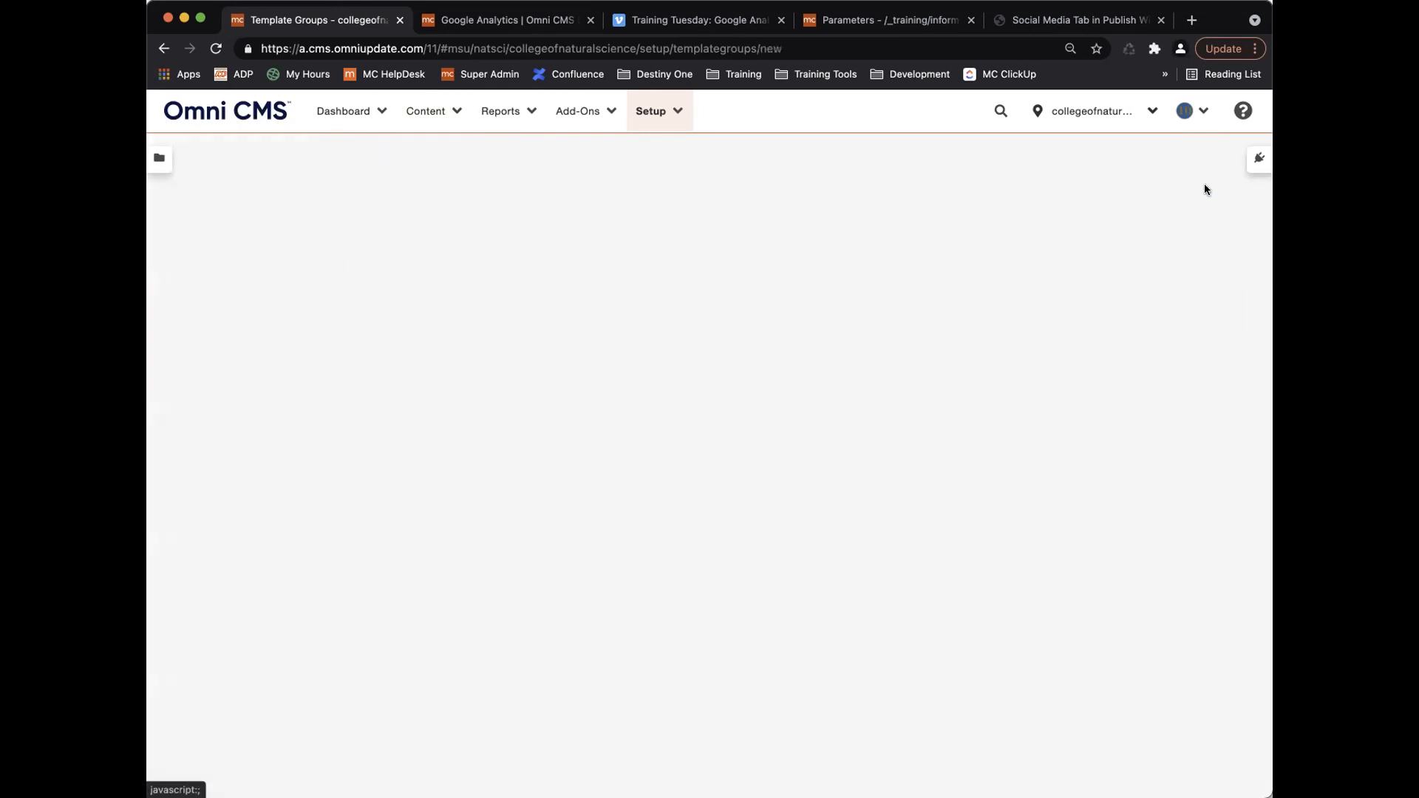
left_click(736, 247)
type("Training Template Group")
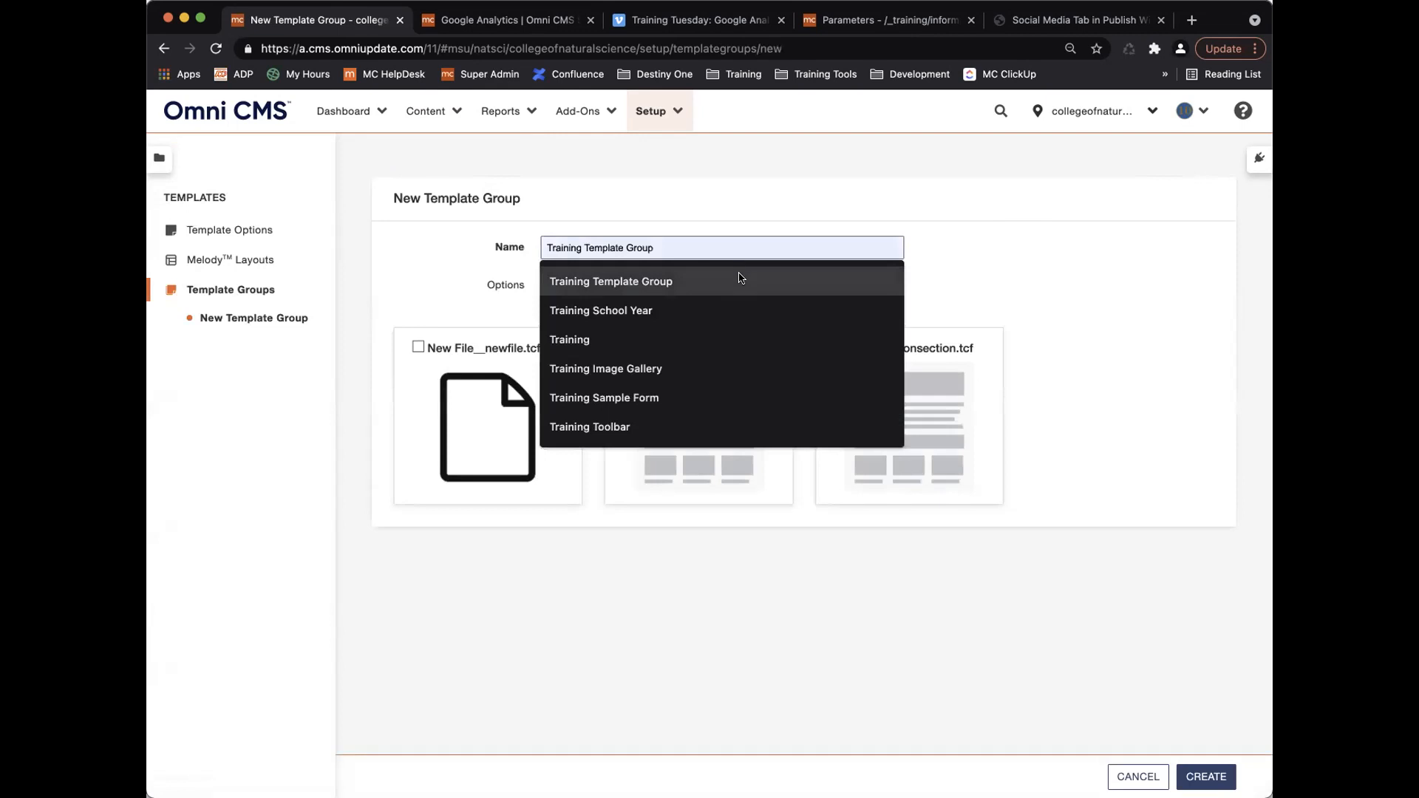
left_click(740, 279)
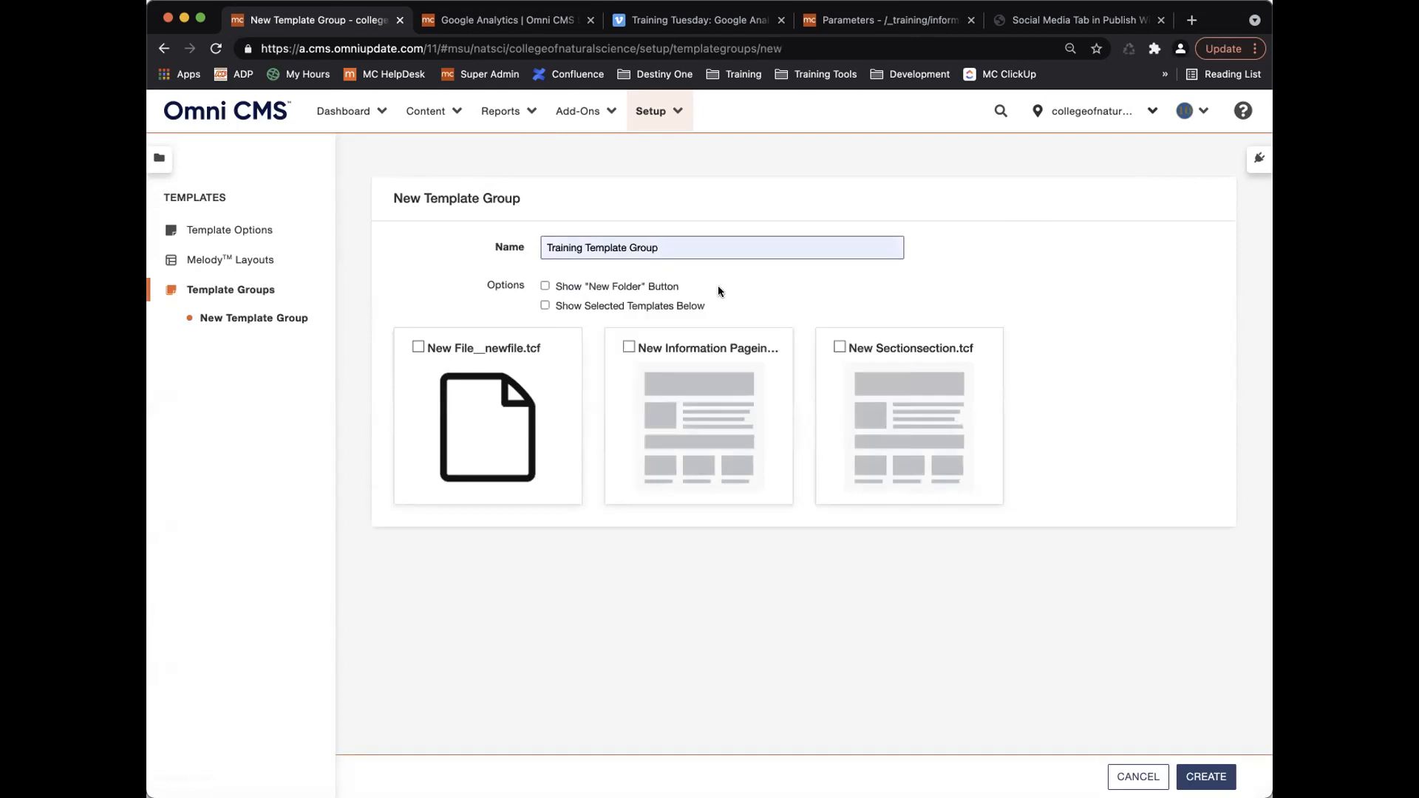
left_click(628, 348)
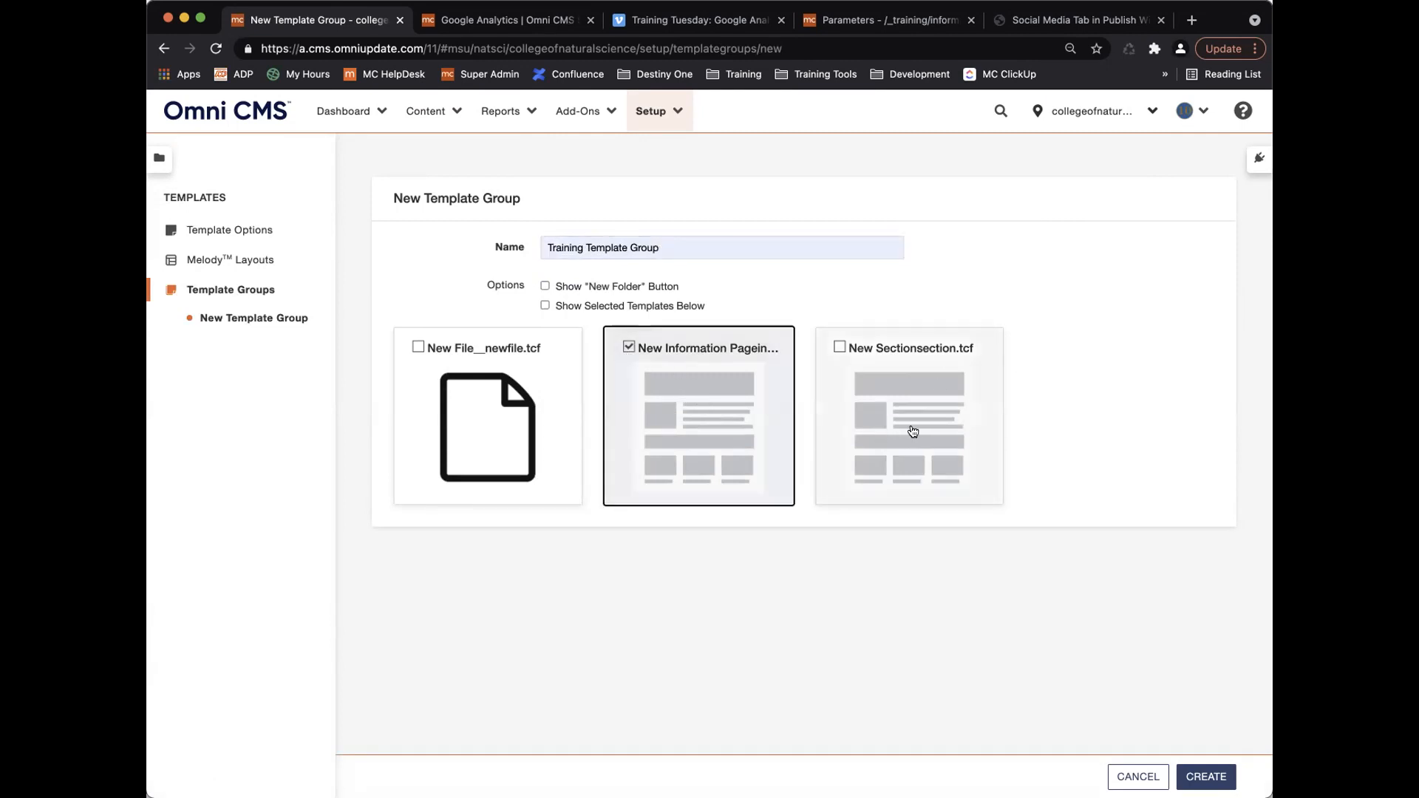
left_click(544, 286)
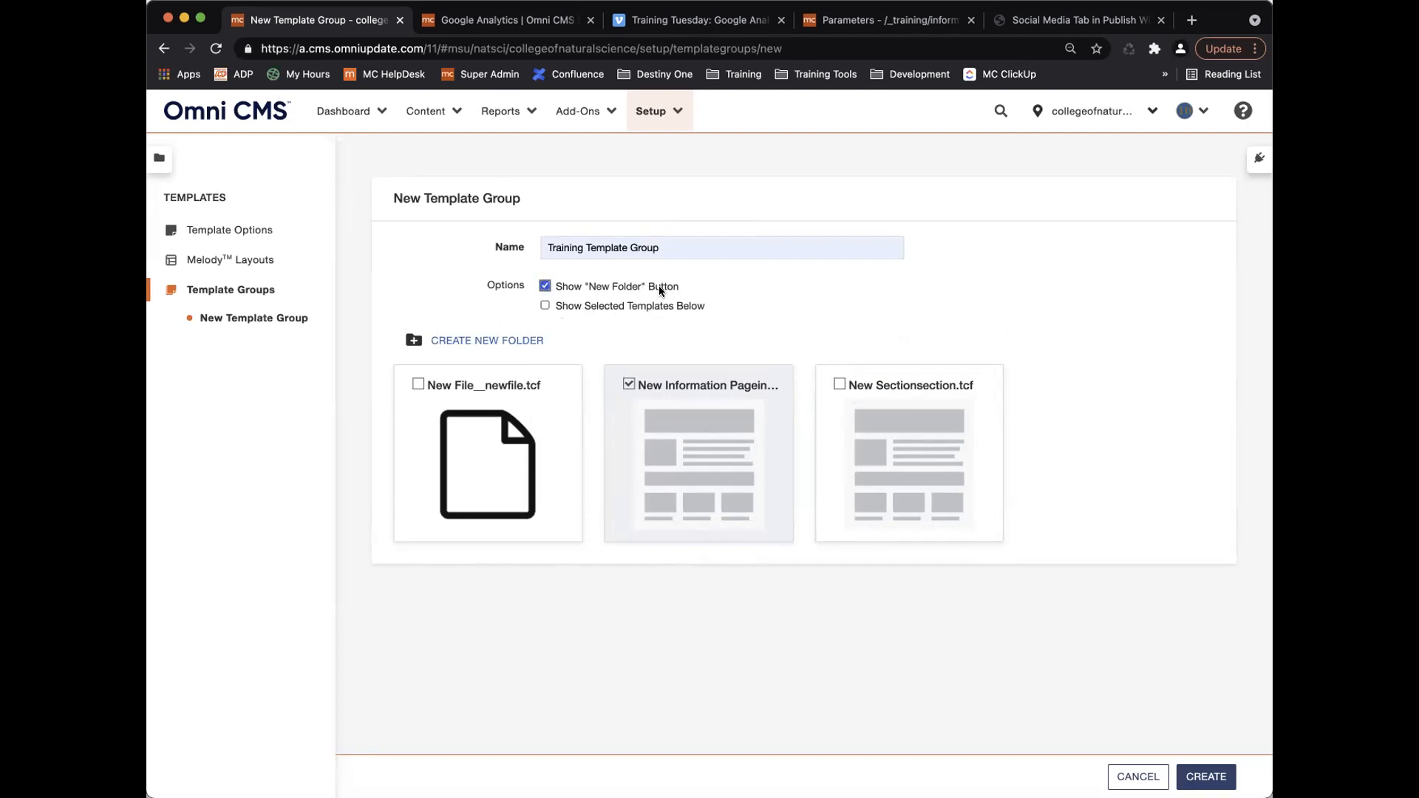
left_click(544, 306)
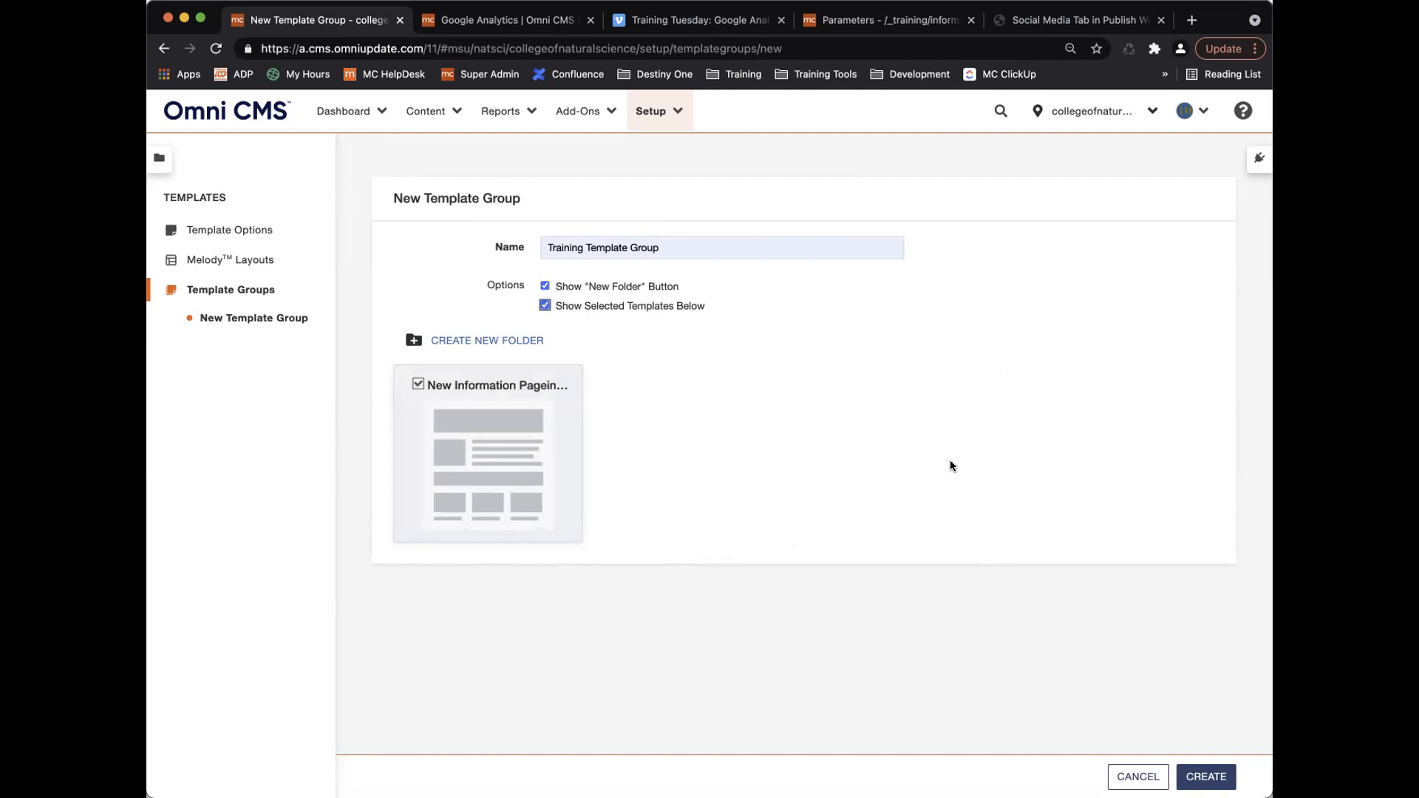
left_click(1217, 773)
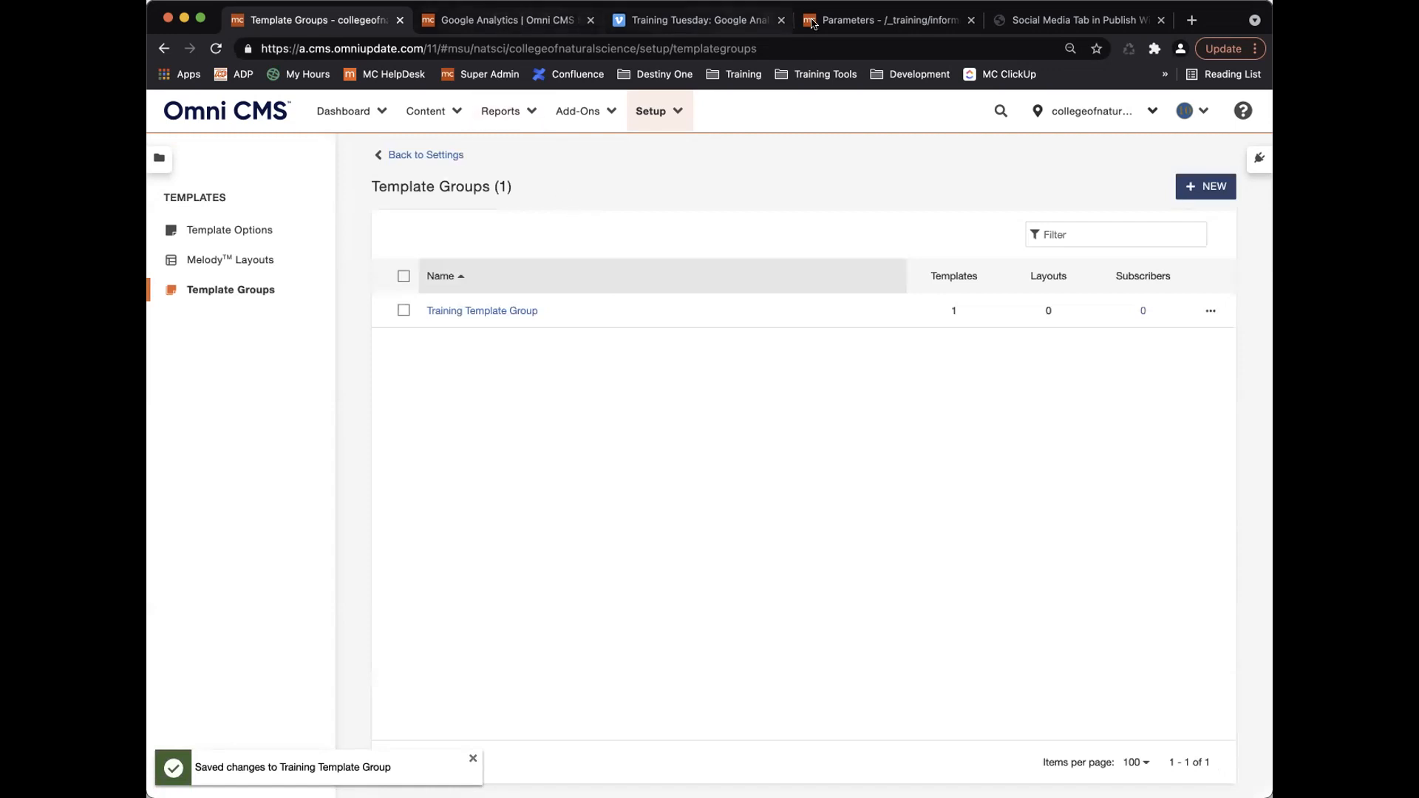
Open the _training/_section folder in the Pages listing.
left_click(864, 23)
left_click(434, 156)
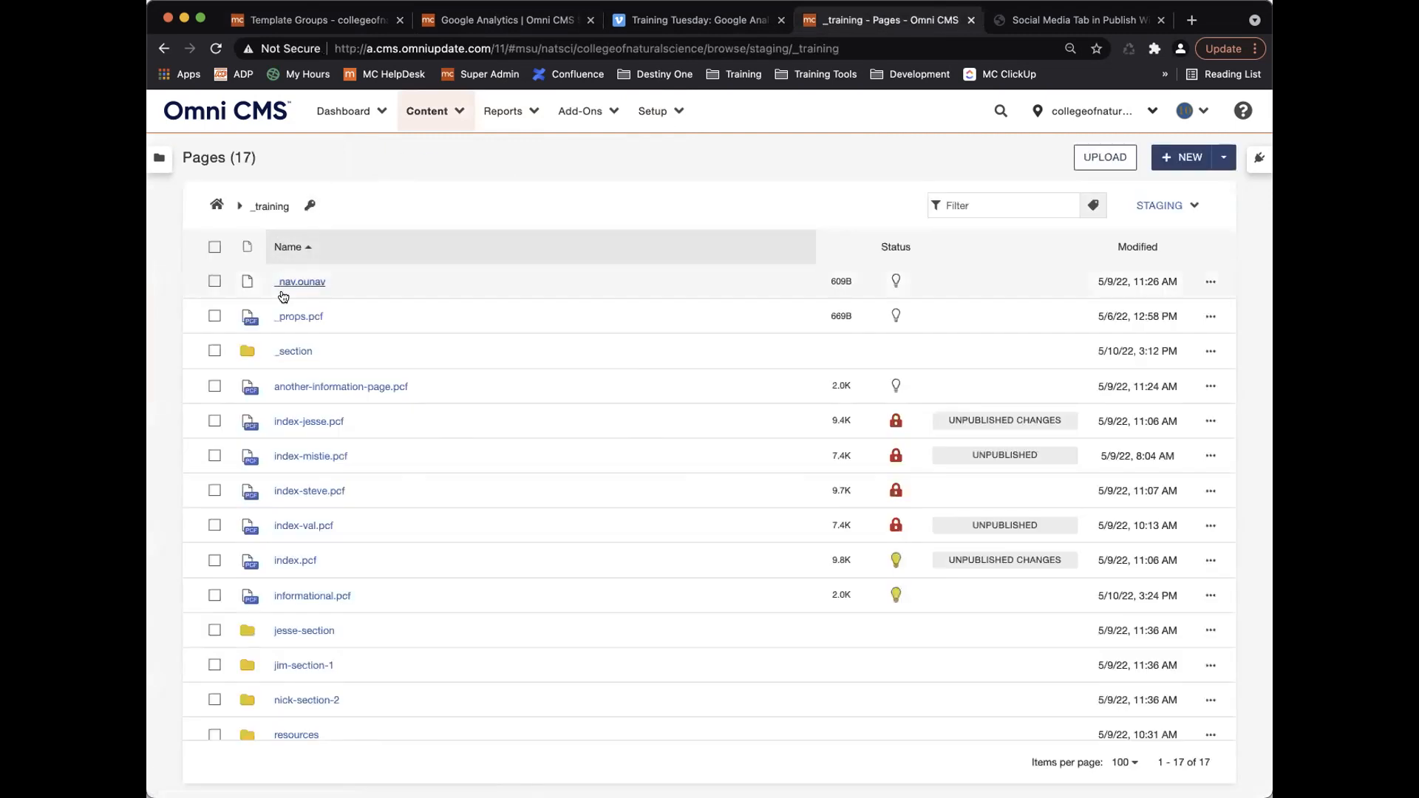
left_click(299, 351)
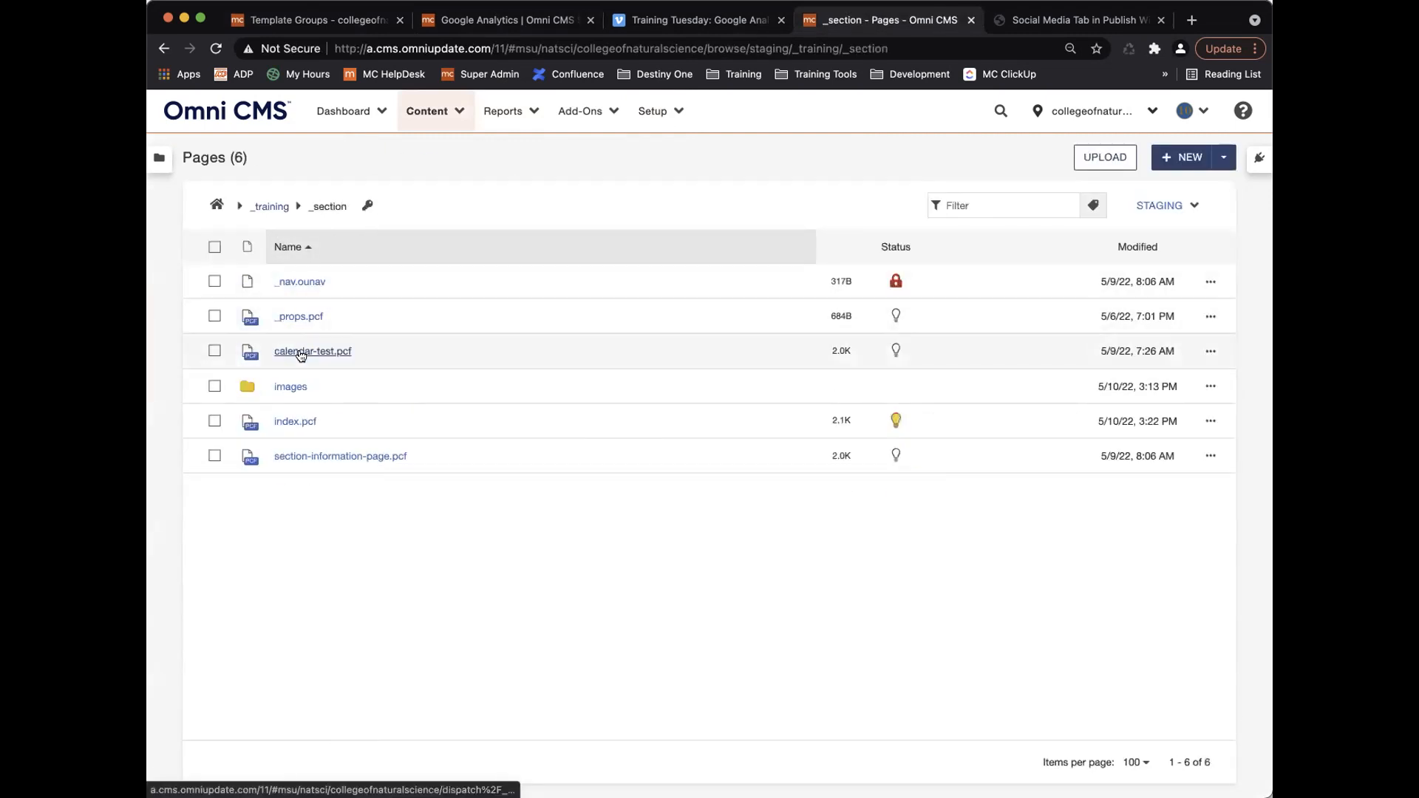
Set the /_training/_section folder's Template Group to Training Template Group and save the access settings.
left_click(367, 205)
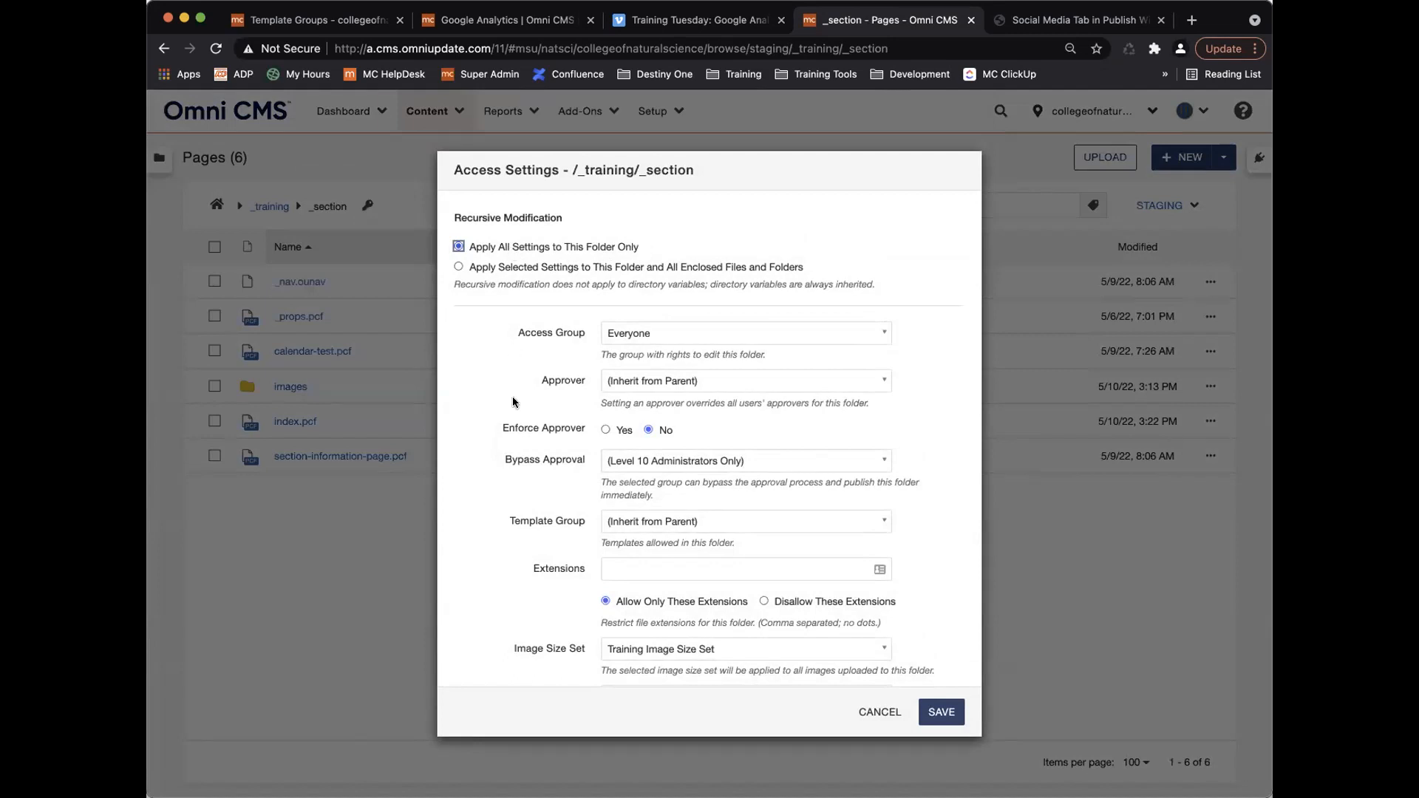
scroll(535, 532, "down", 5)
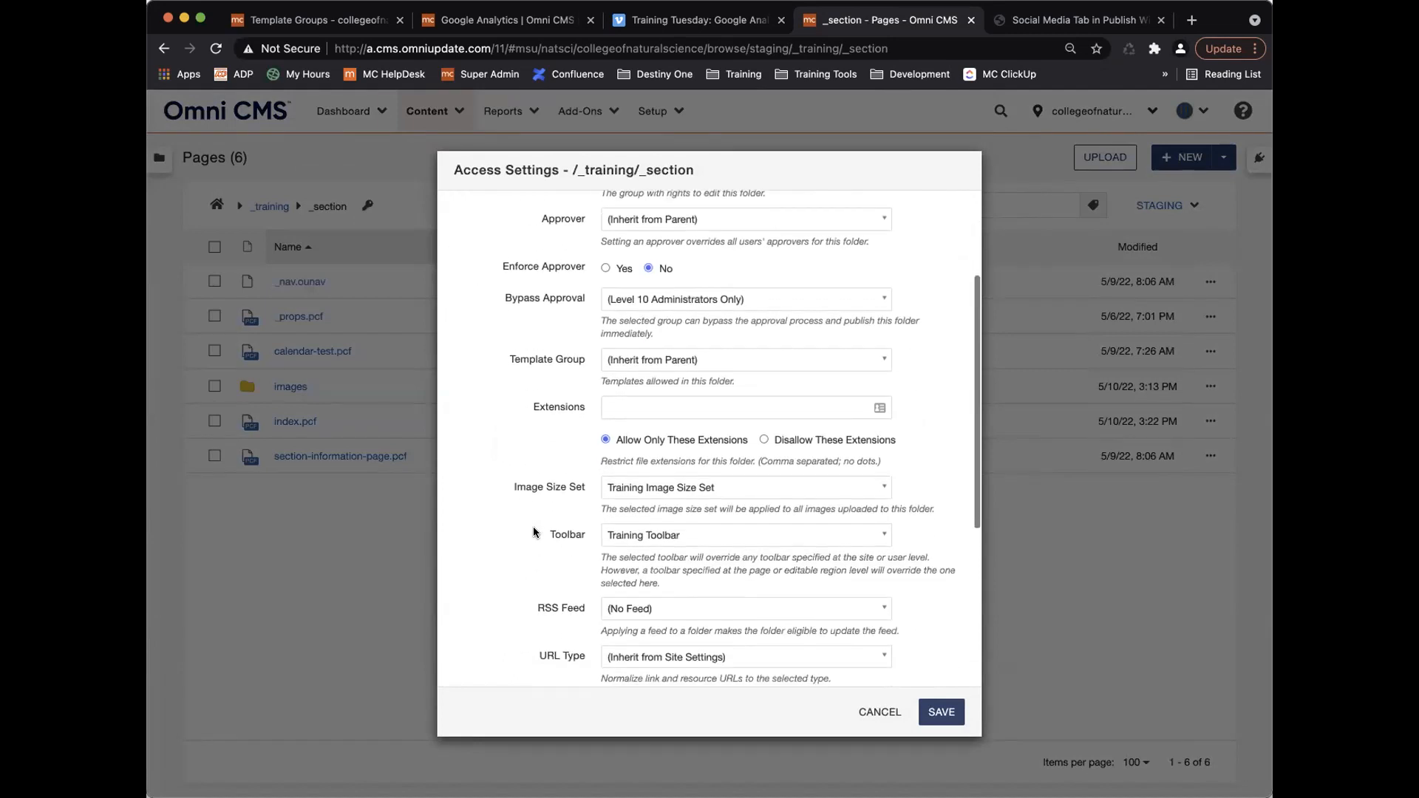
scroll(535, 531, "down", 2)
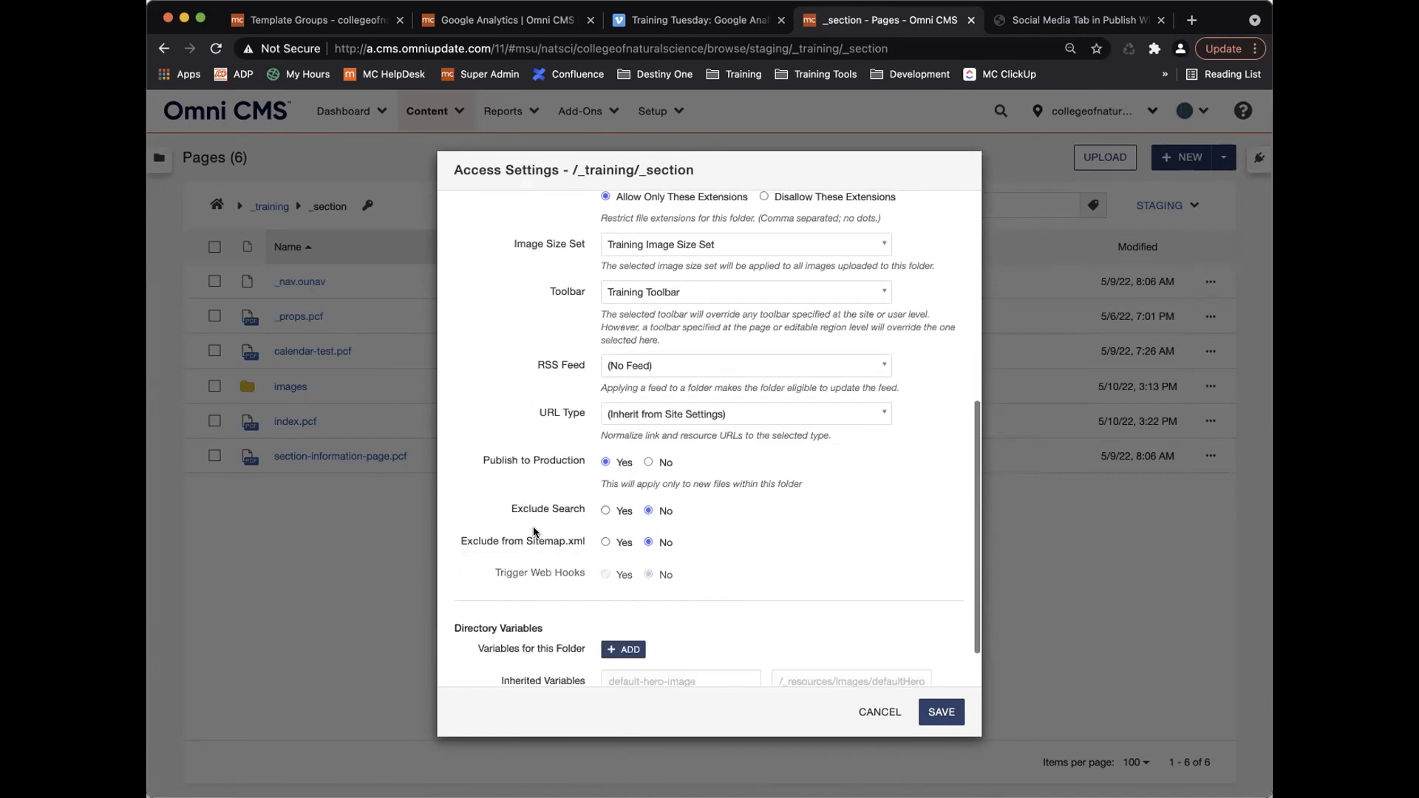
scroll(536, 533, "up", 3)
scroll(536, 533, "up", 2)
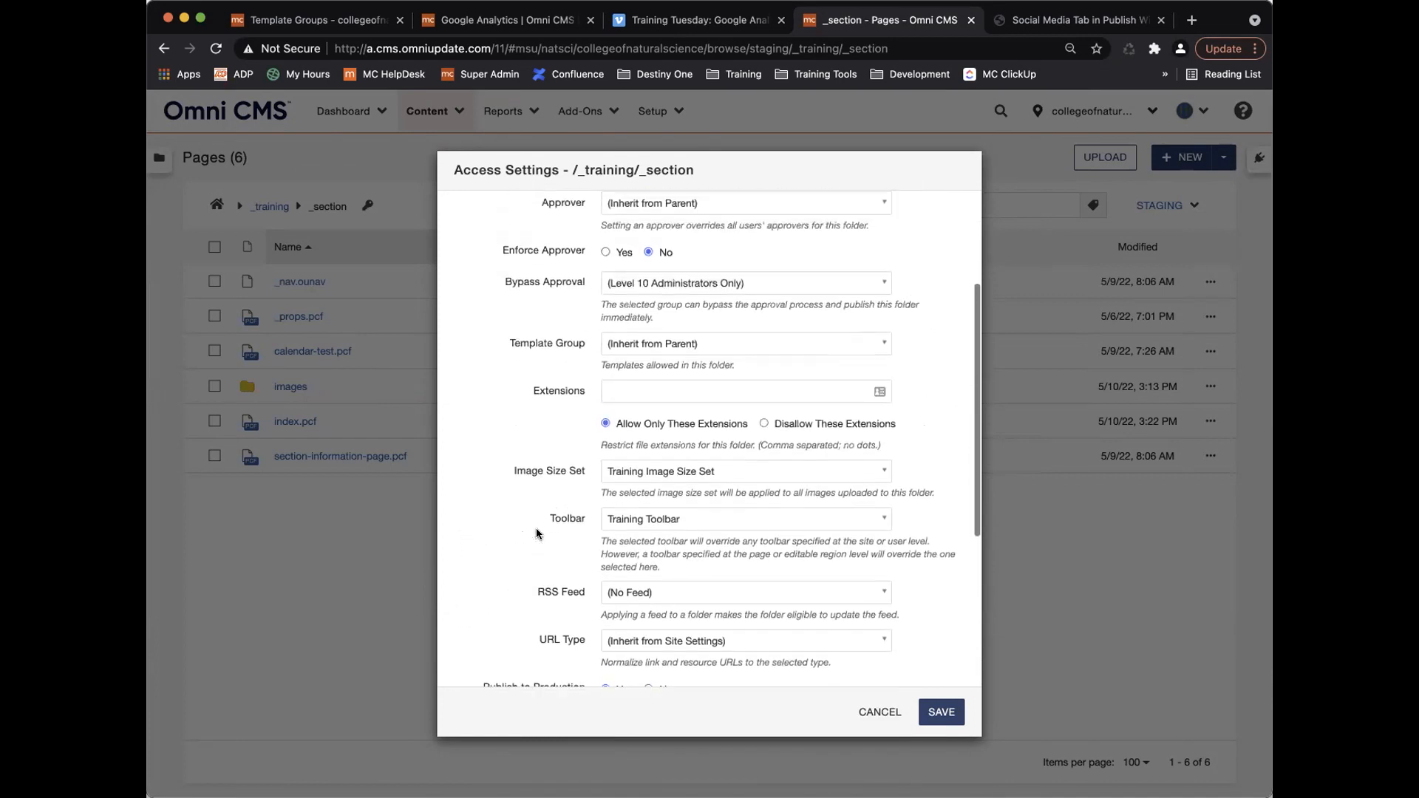
left_click(704, 383)
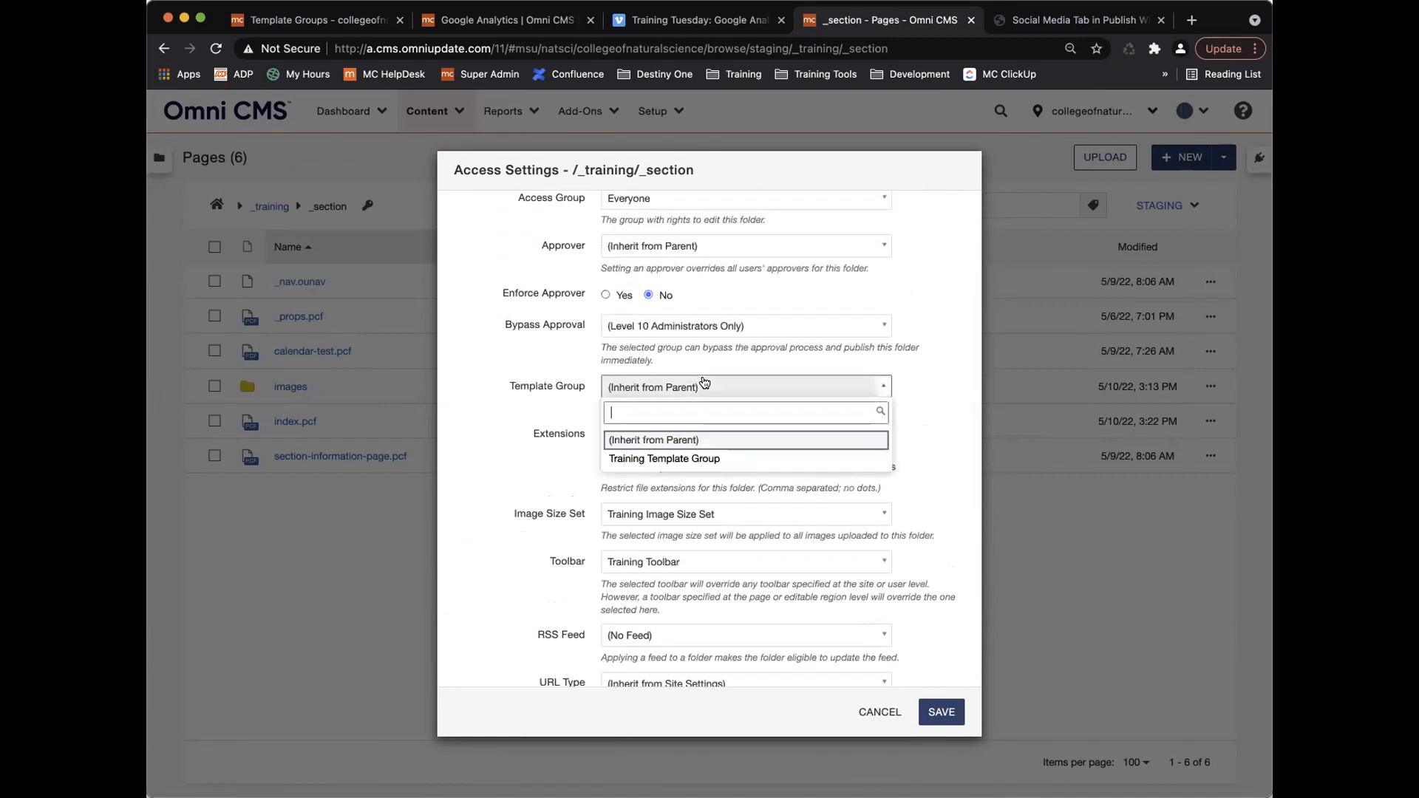
left_click(676, 459)
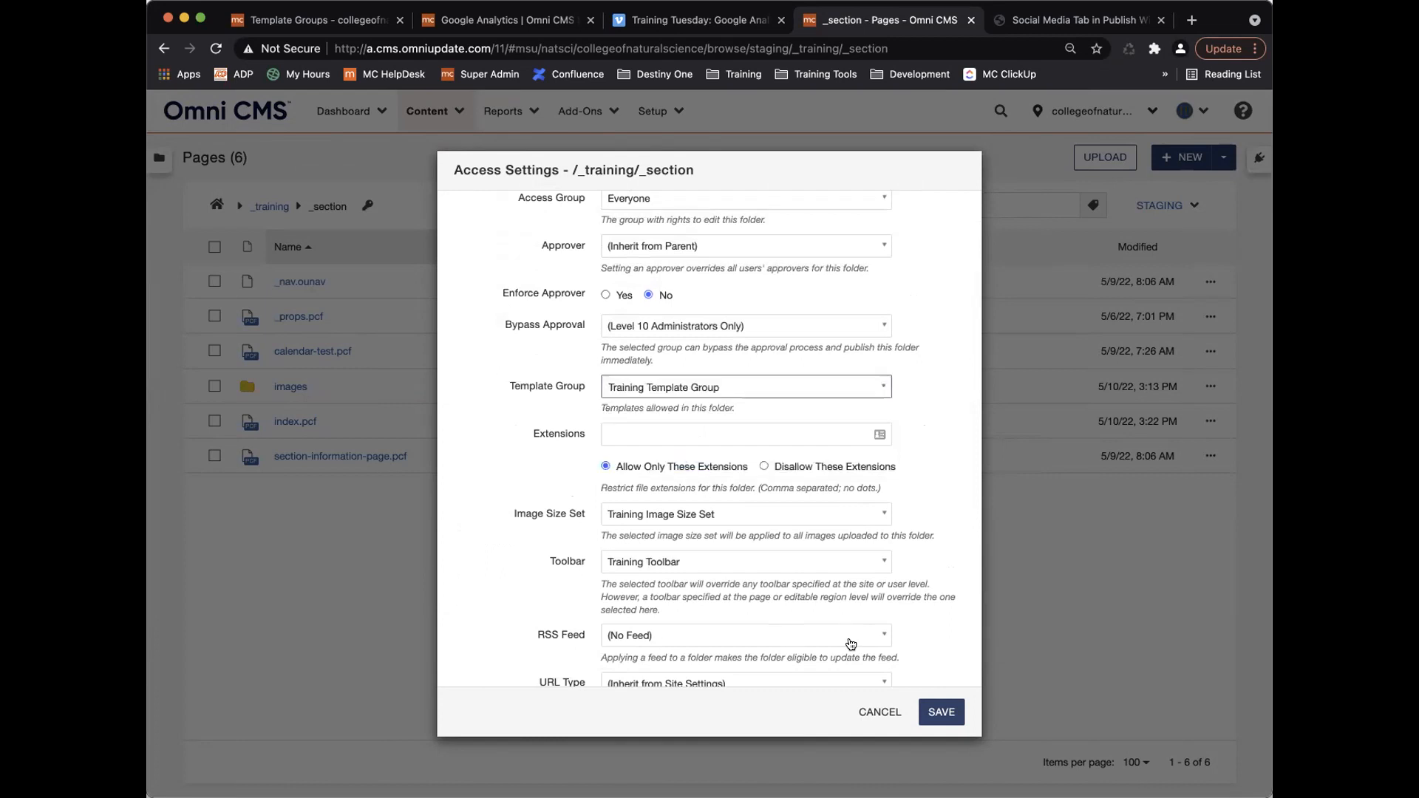
left_click(938, 713)
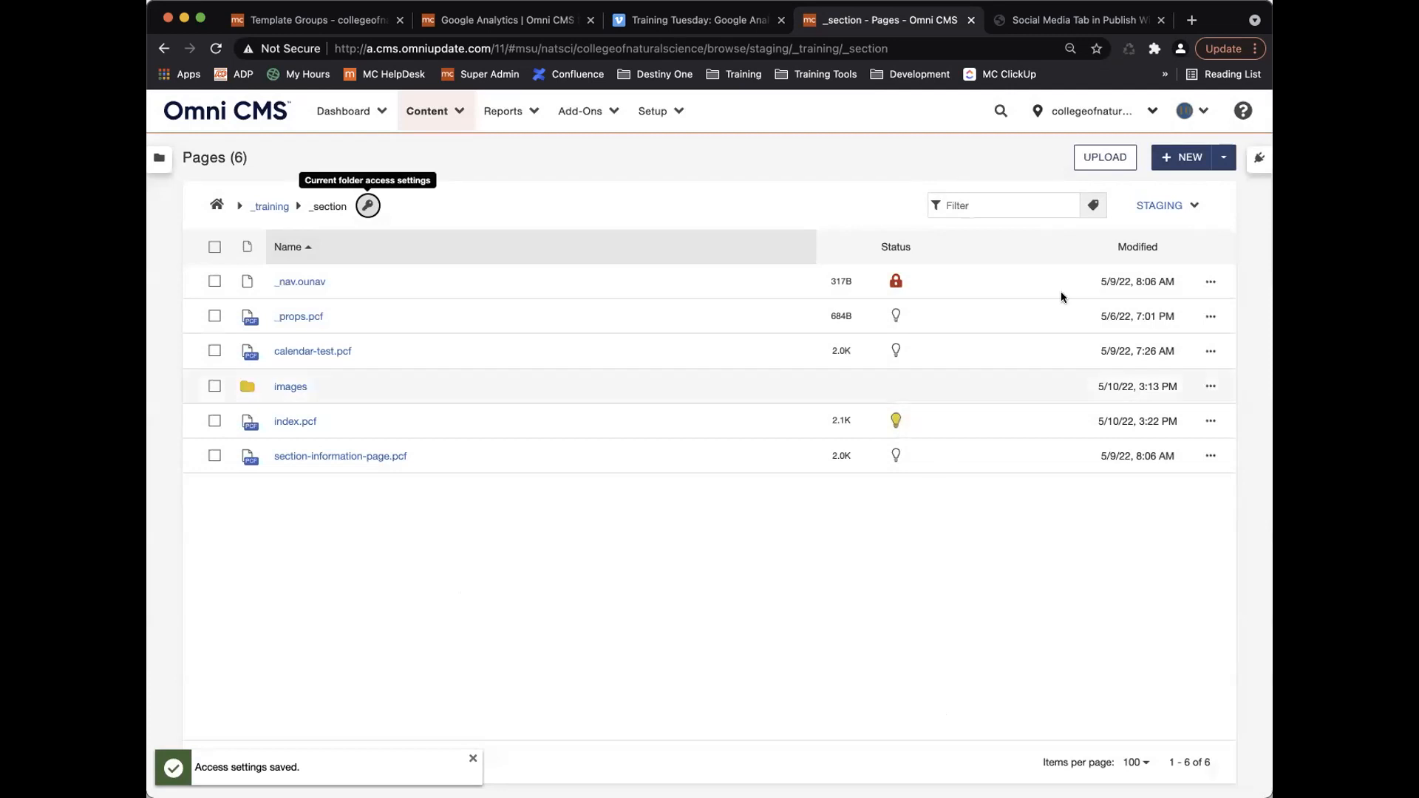
Check that New Content offers only New Information Page, cancel, and return to Template Groups.
left_click(1171, 160)
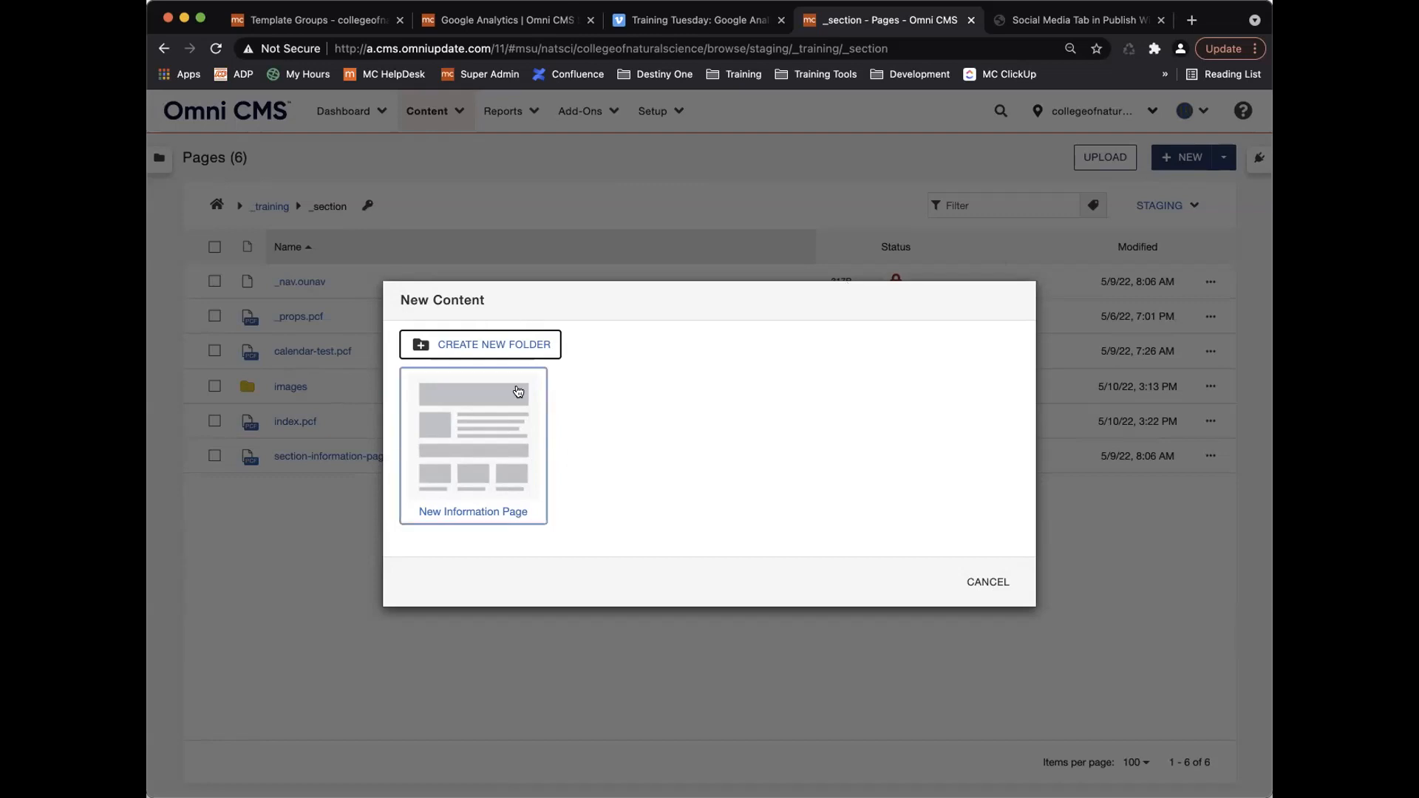
left_click(988, 581)
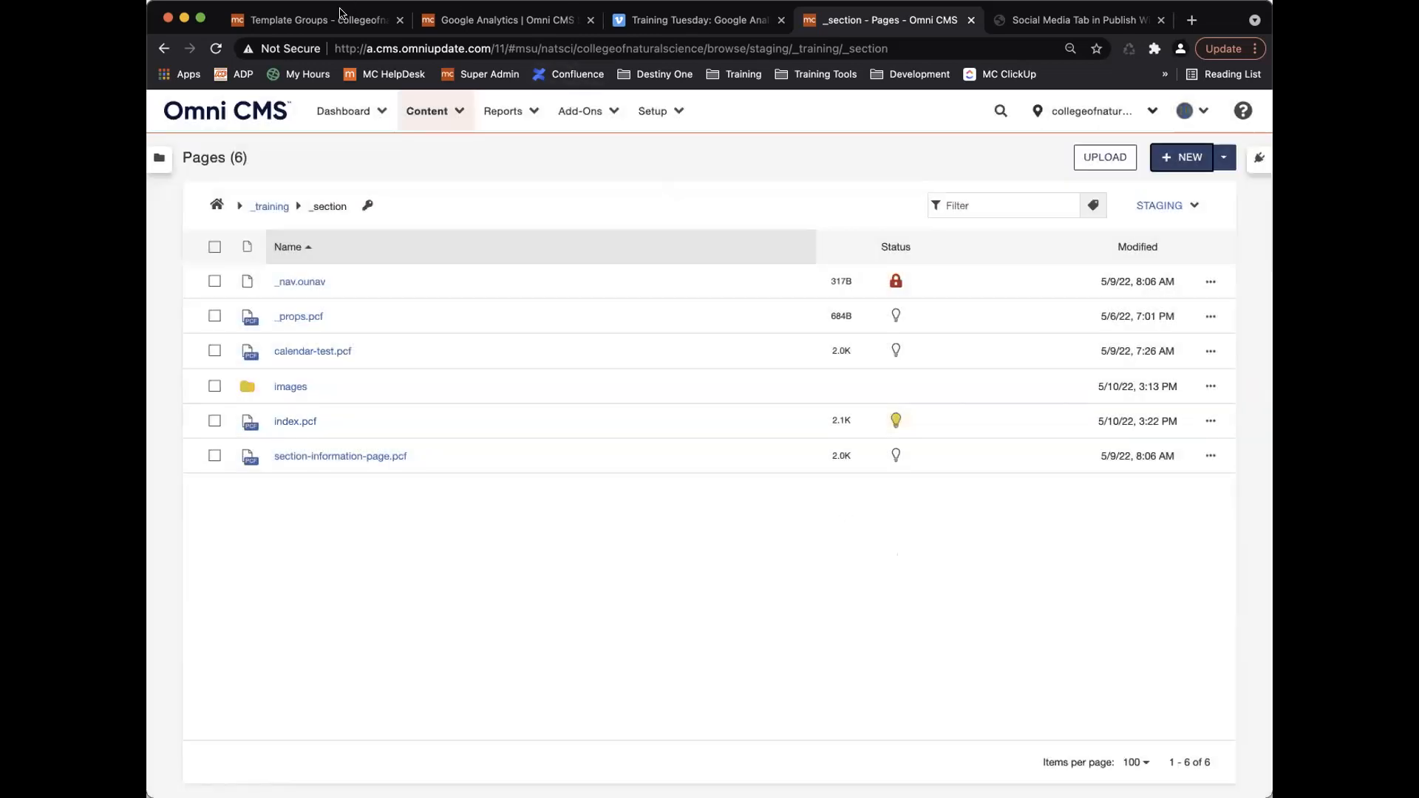
left_click(339, 15)
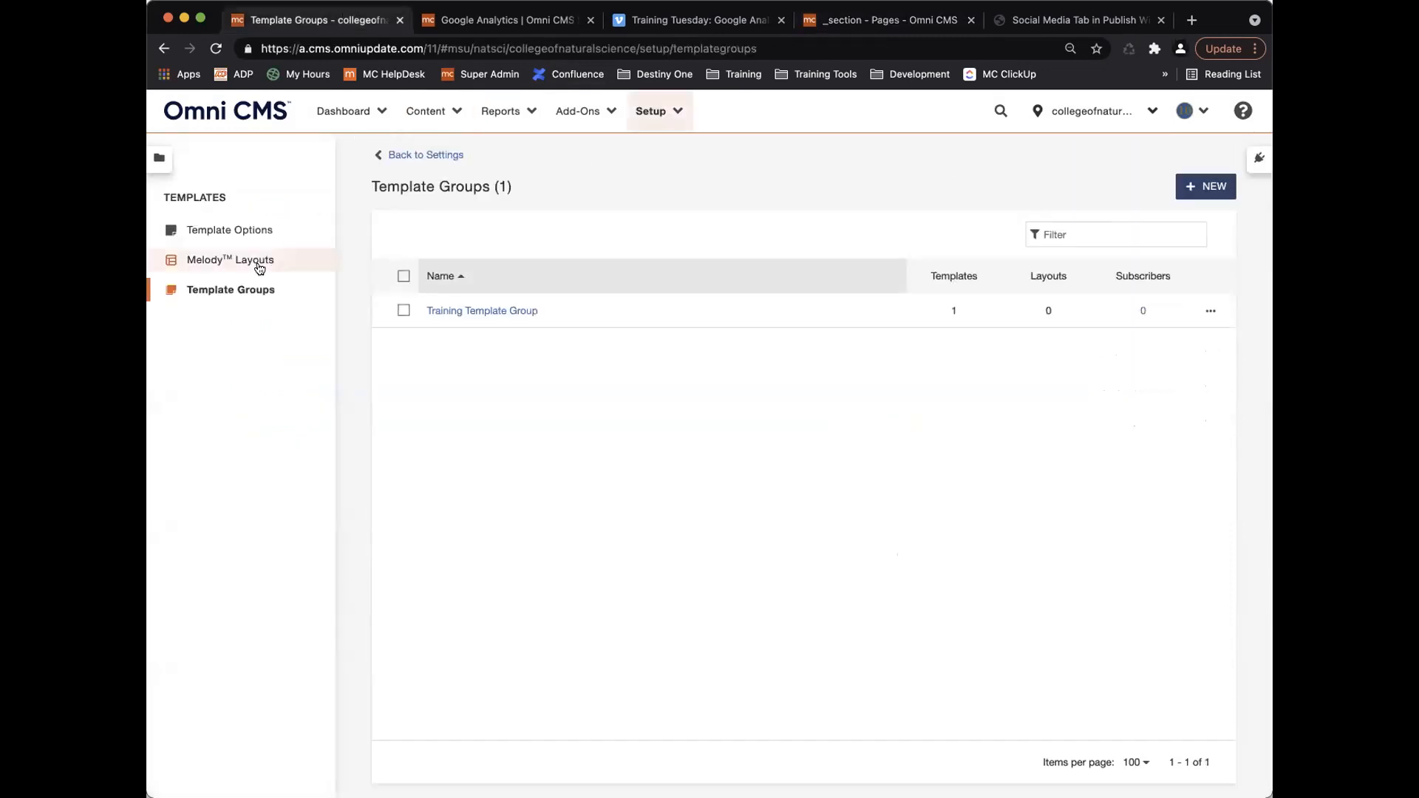
Go from Template Options back to Settings and open the empty Facebook setup page.
left_click(260, 229)
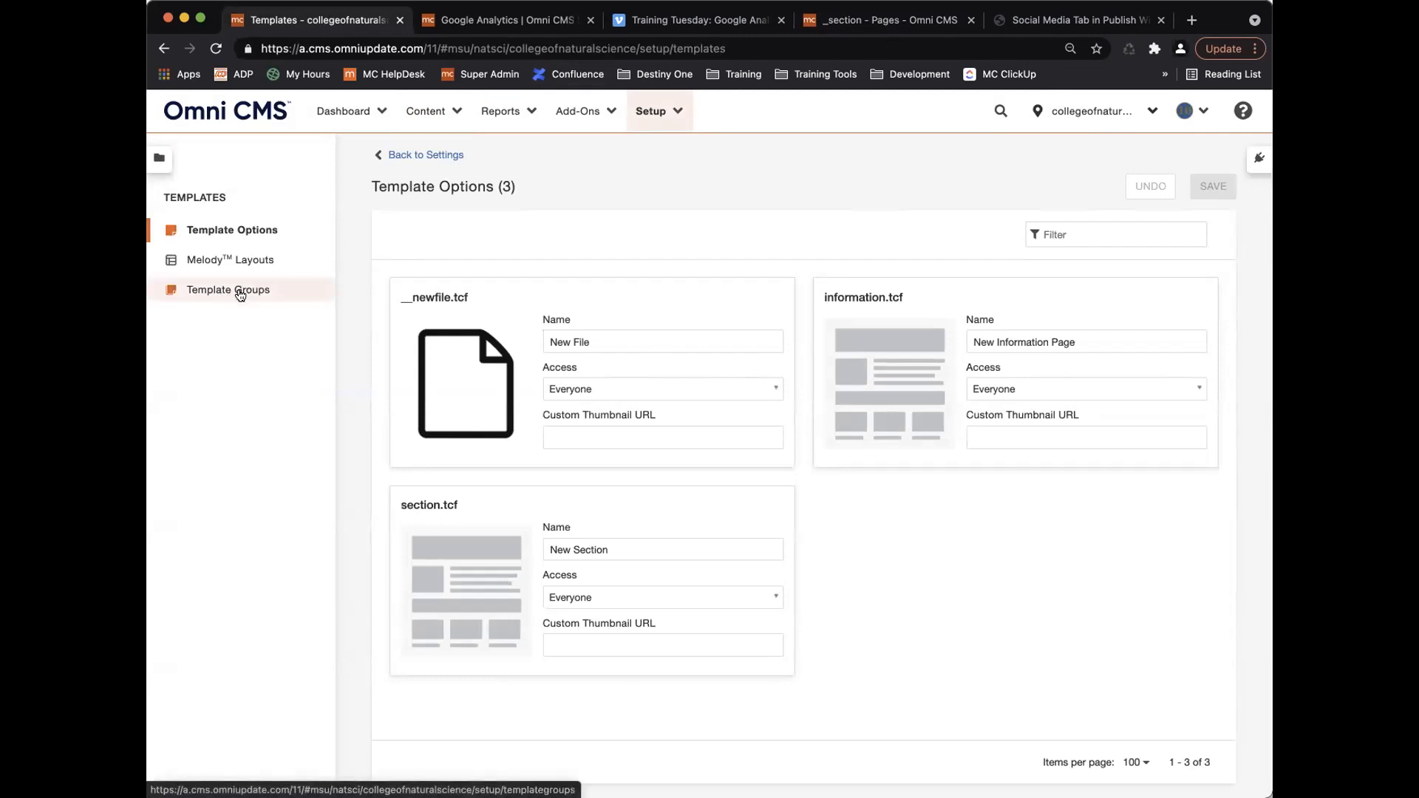
left_click(406, 154)
scroll(255, 503, "down", 3)
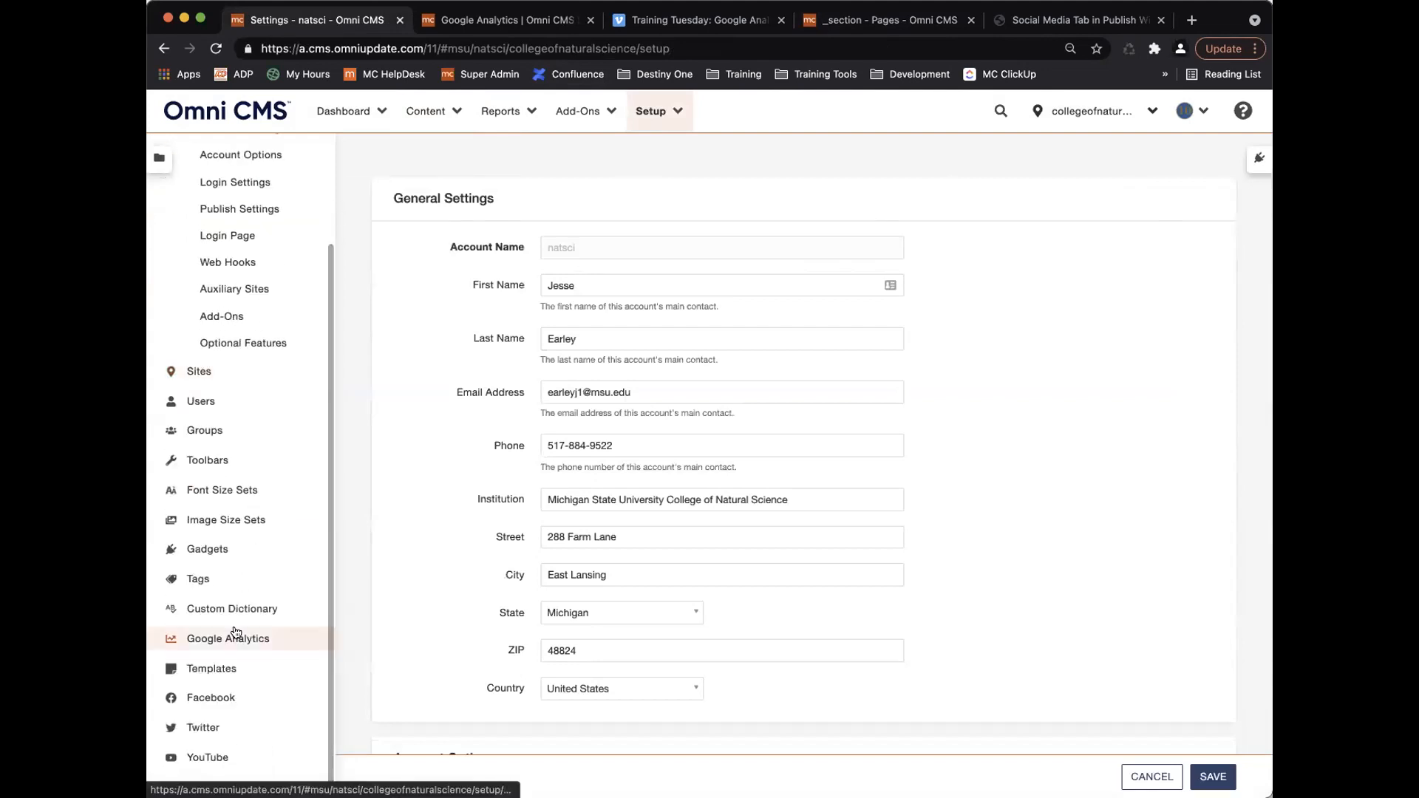
left_click(218, 699)
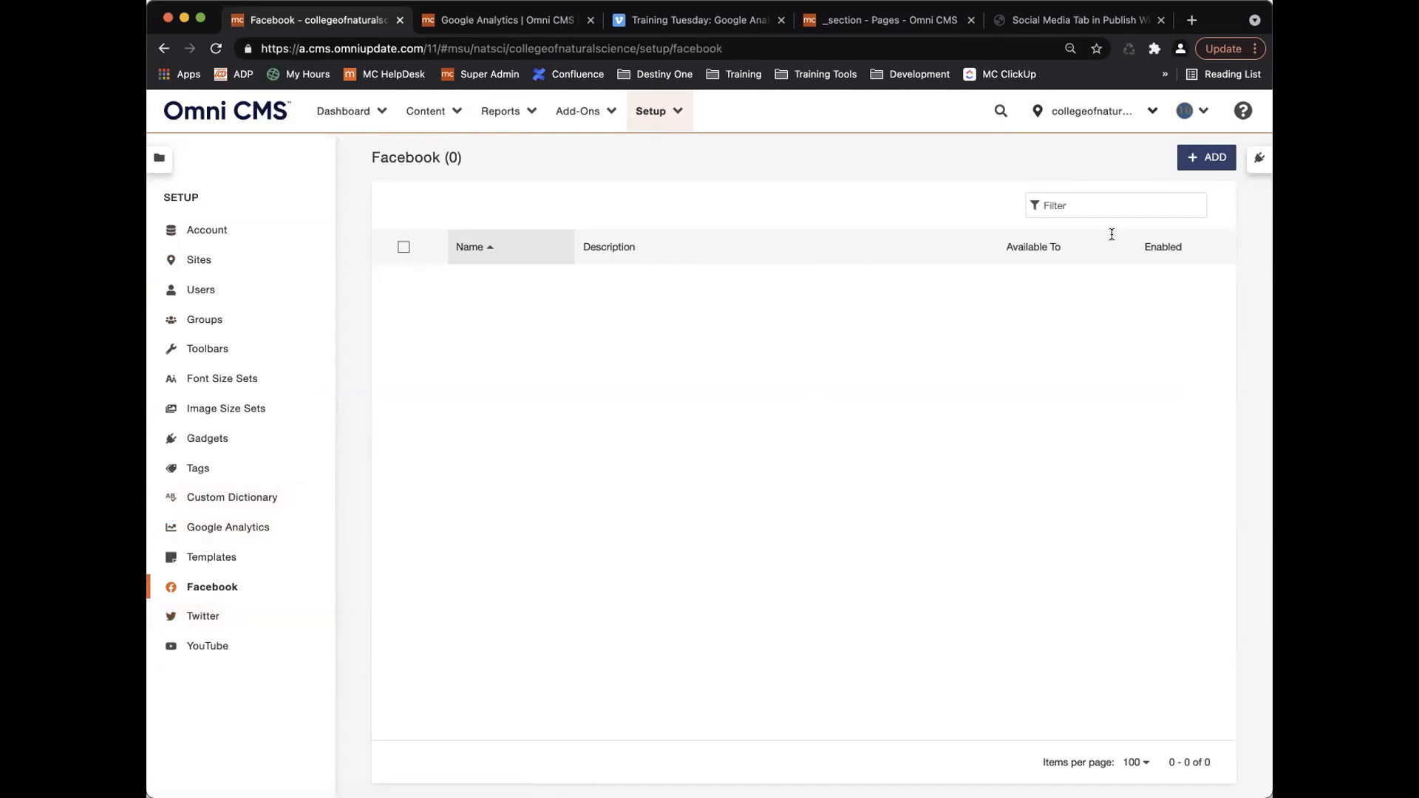
Pass through the Twitter accounts setup to reach the empty YouTube Channels page.
left_click(1198, 159)
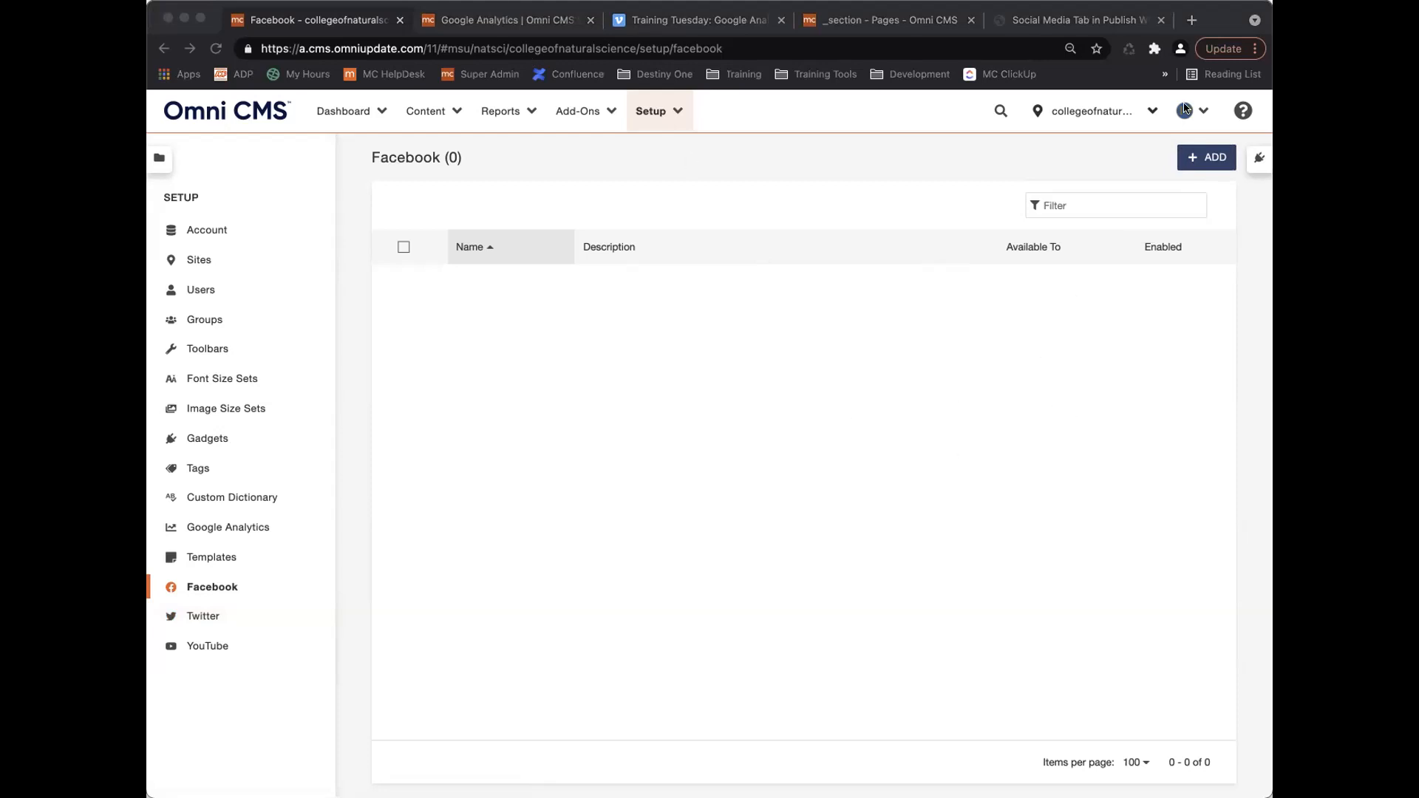
left_click(588, 264)
left_click(268, 618)
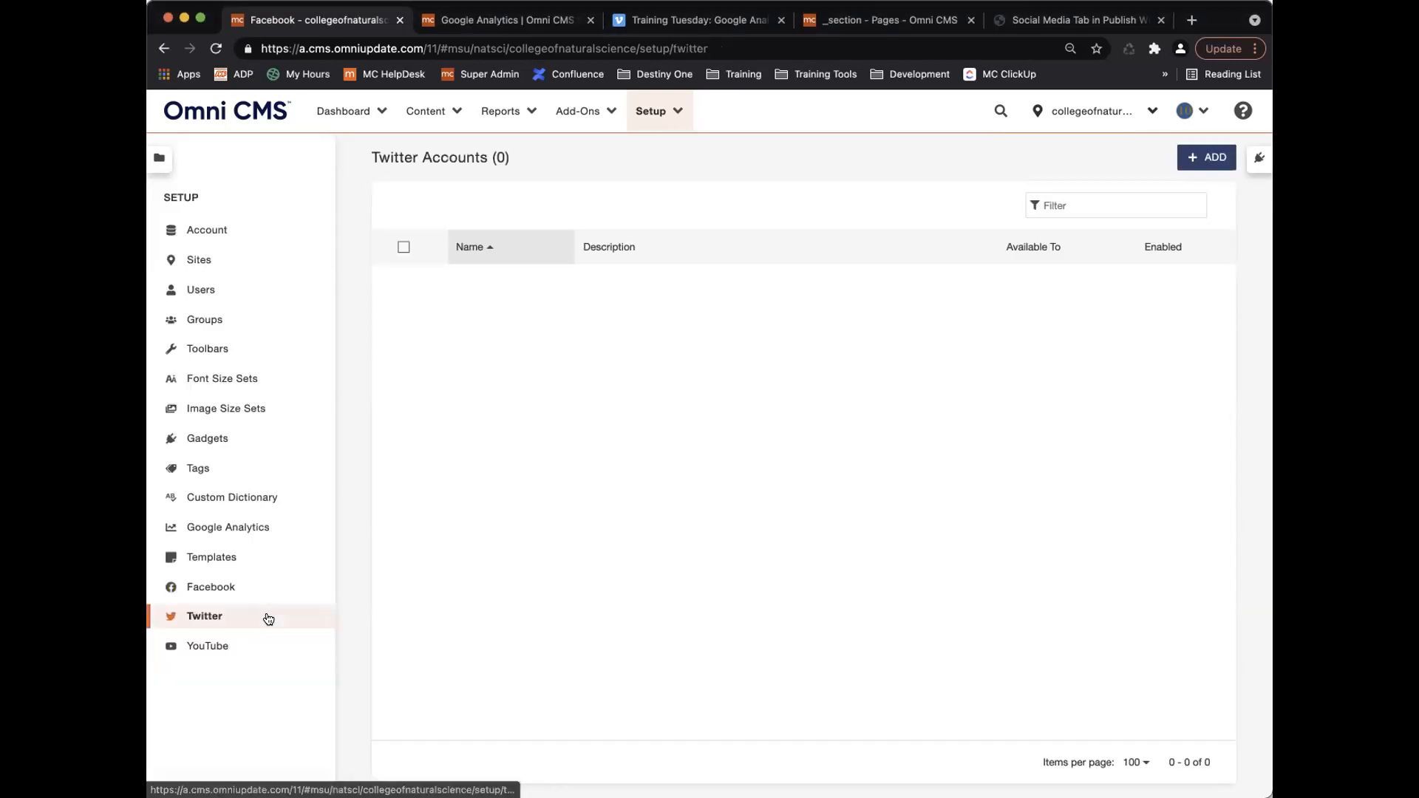
left_click(242, 651)
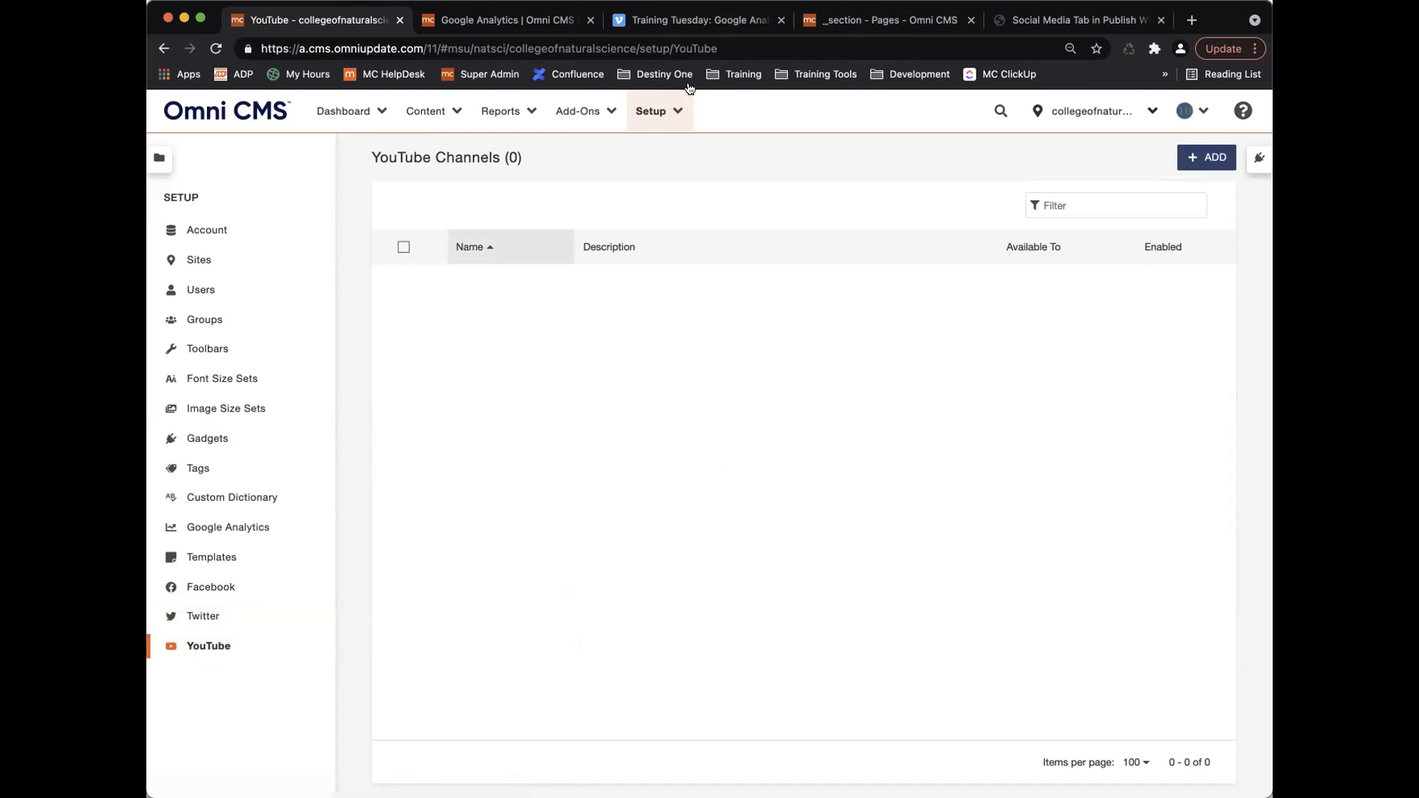
Open index.pcf from the _training folder for editing.
left_click(914, 15)
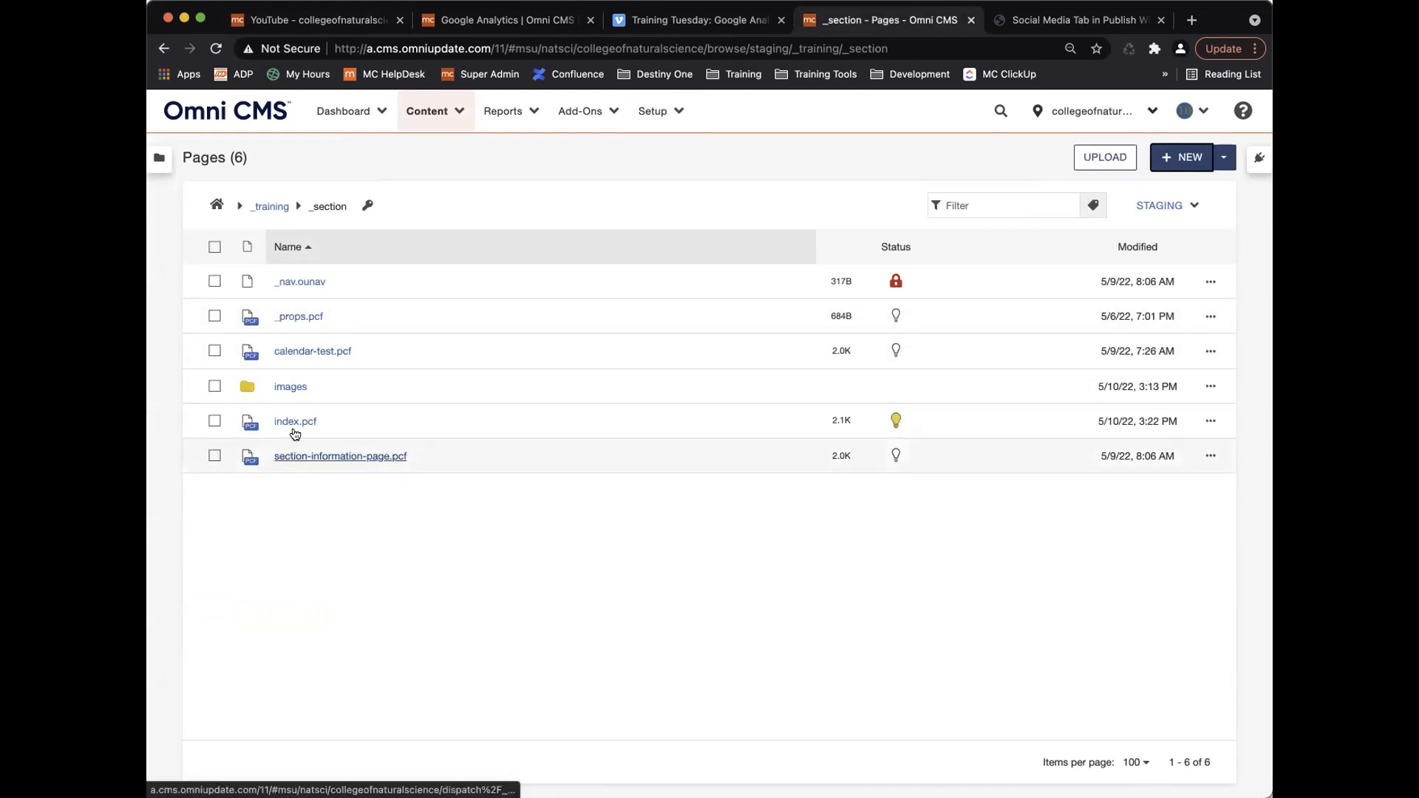
left_click(270, 207)
left_click(299, 561)
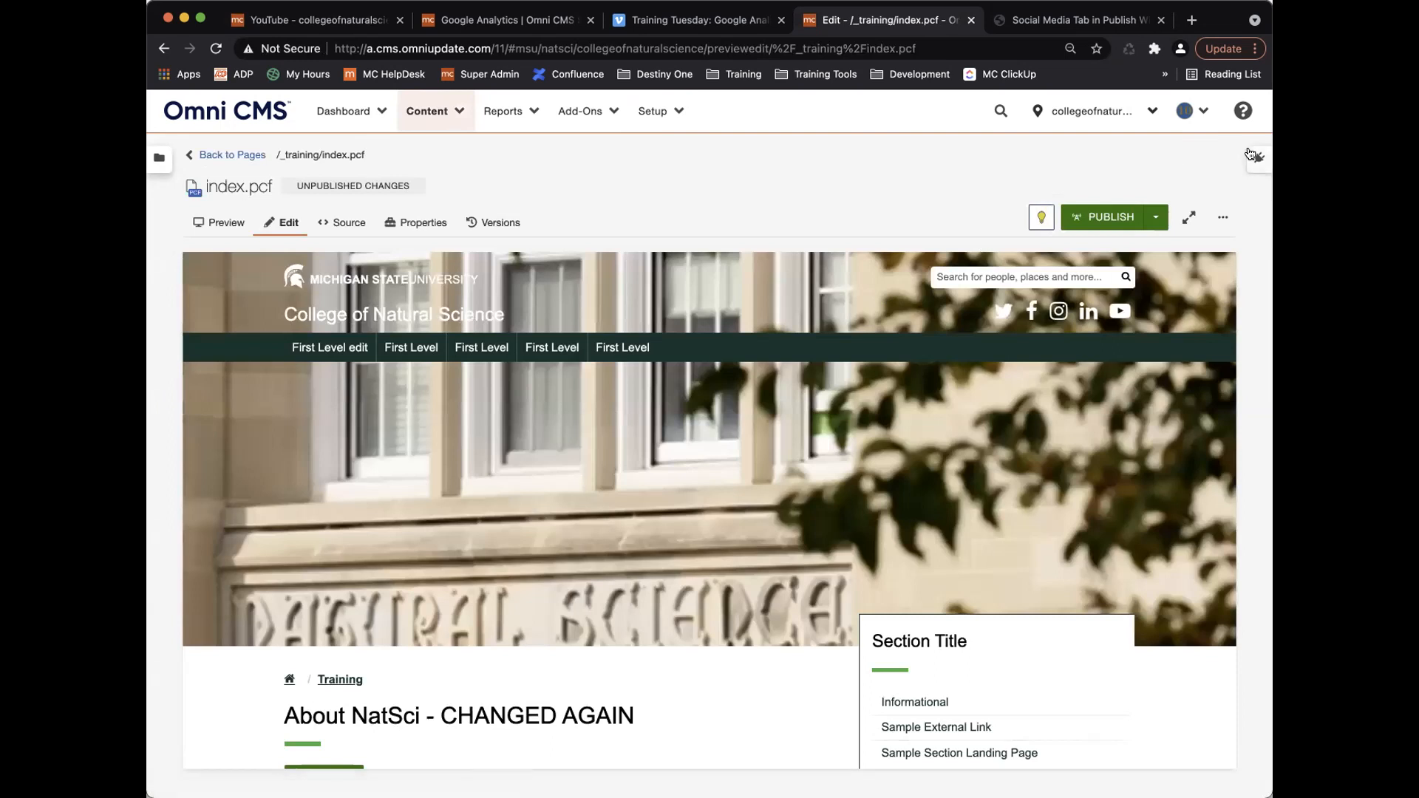
Add the YouTube gadget to the gadgets sidebar and save the choice.
left_click(1252, 156)
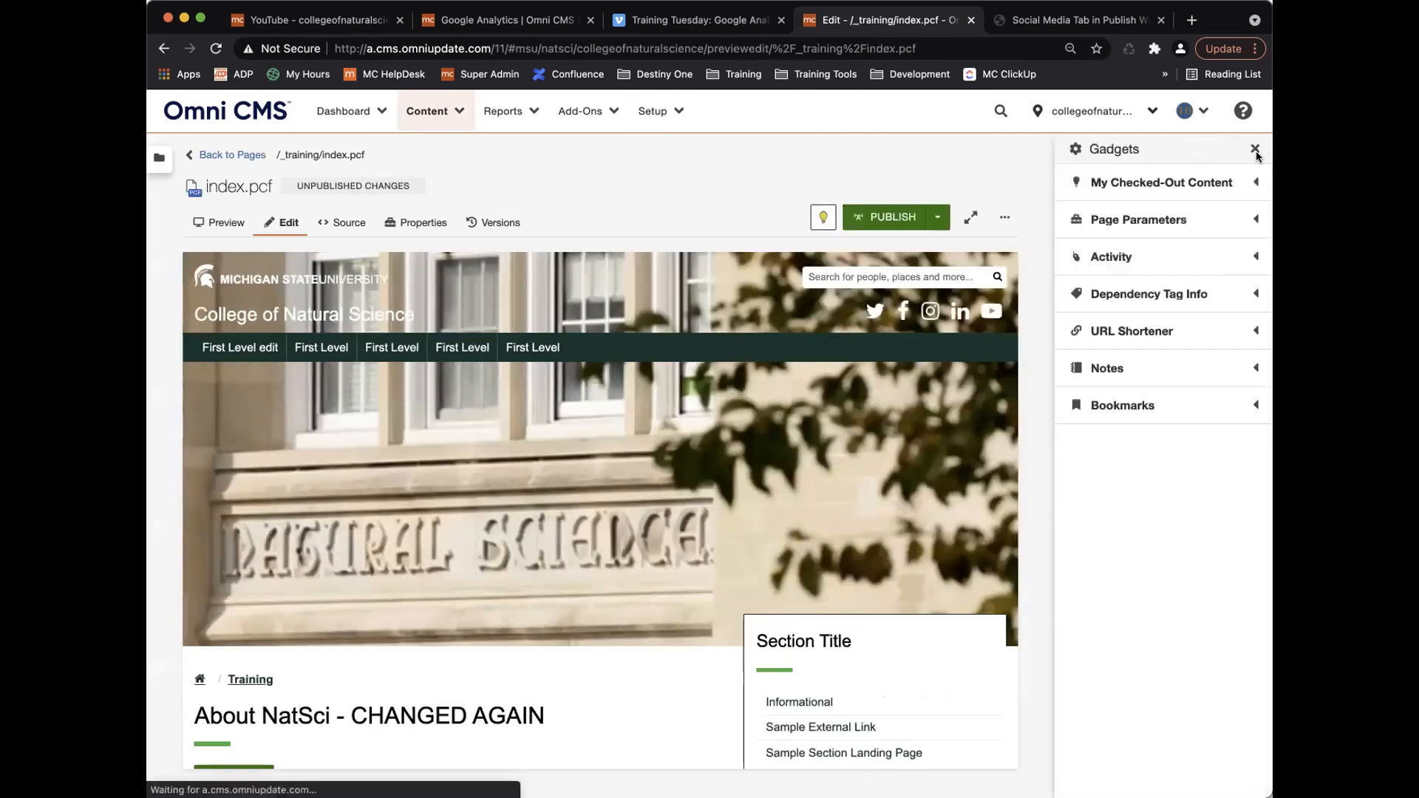
left_click(1075, 152)
scroll(923, 465, "down", 5)
left_click(935, 468)
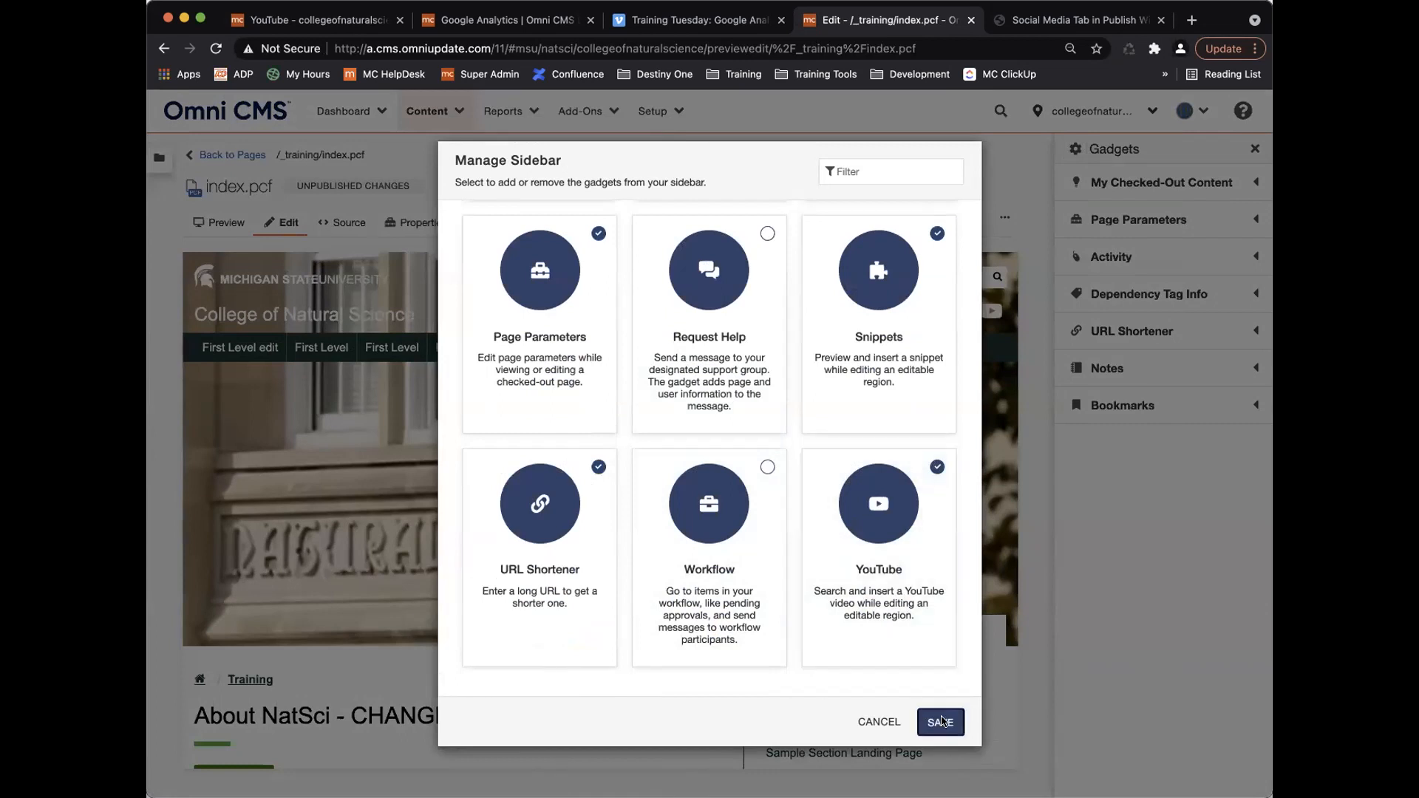
left_click(940, 720)
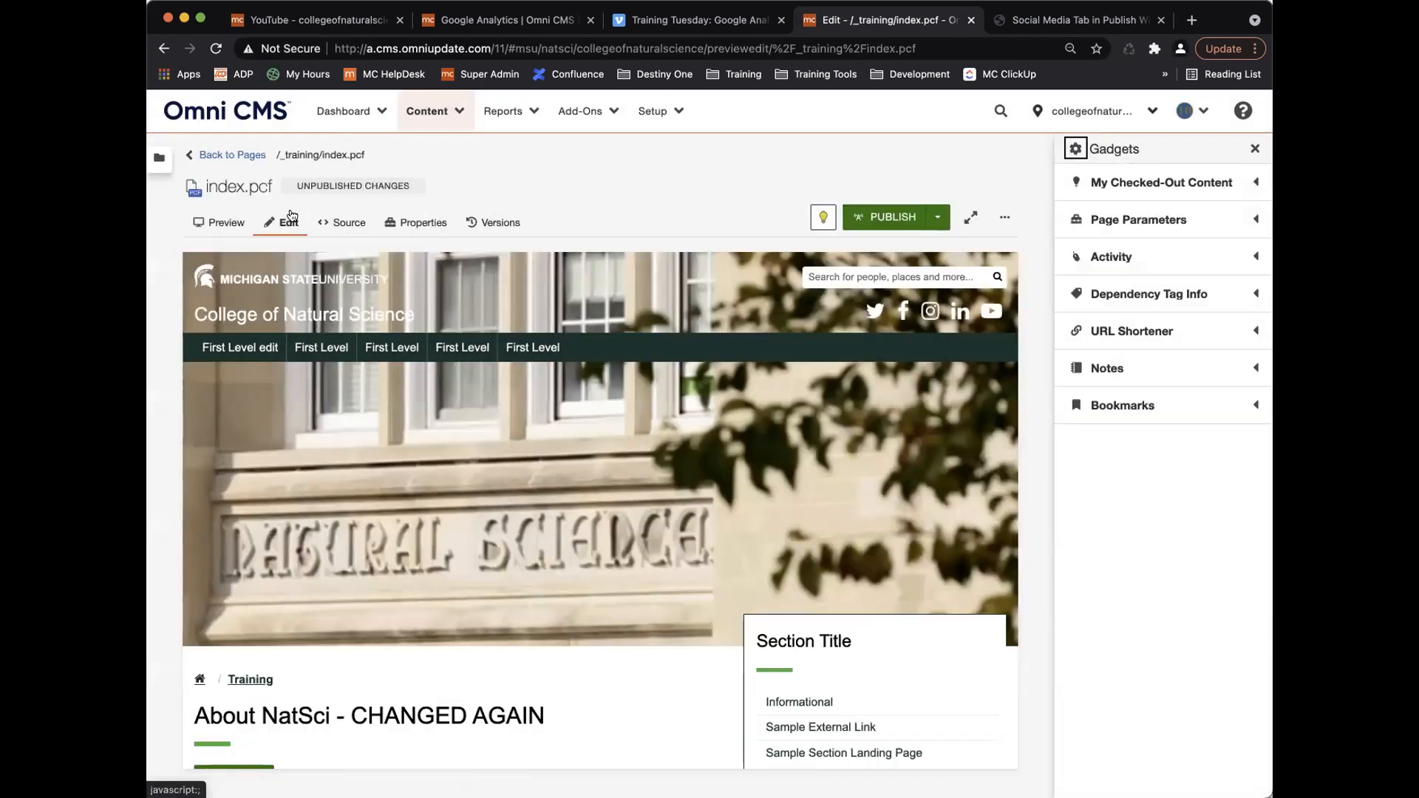
Open index.pcf's main content region with the cursor after the Publish Options line.
scroll(257, 510, "down", 5)
left_click(256, 510)
left_click(668, 616)
Add a new line below Publish Options and search the YouTube gadget for 'modern campus' videos.
key("Return")
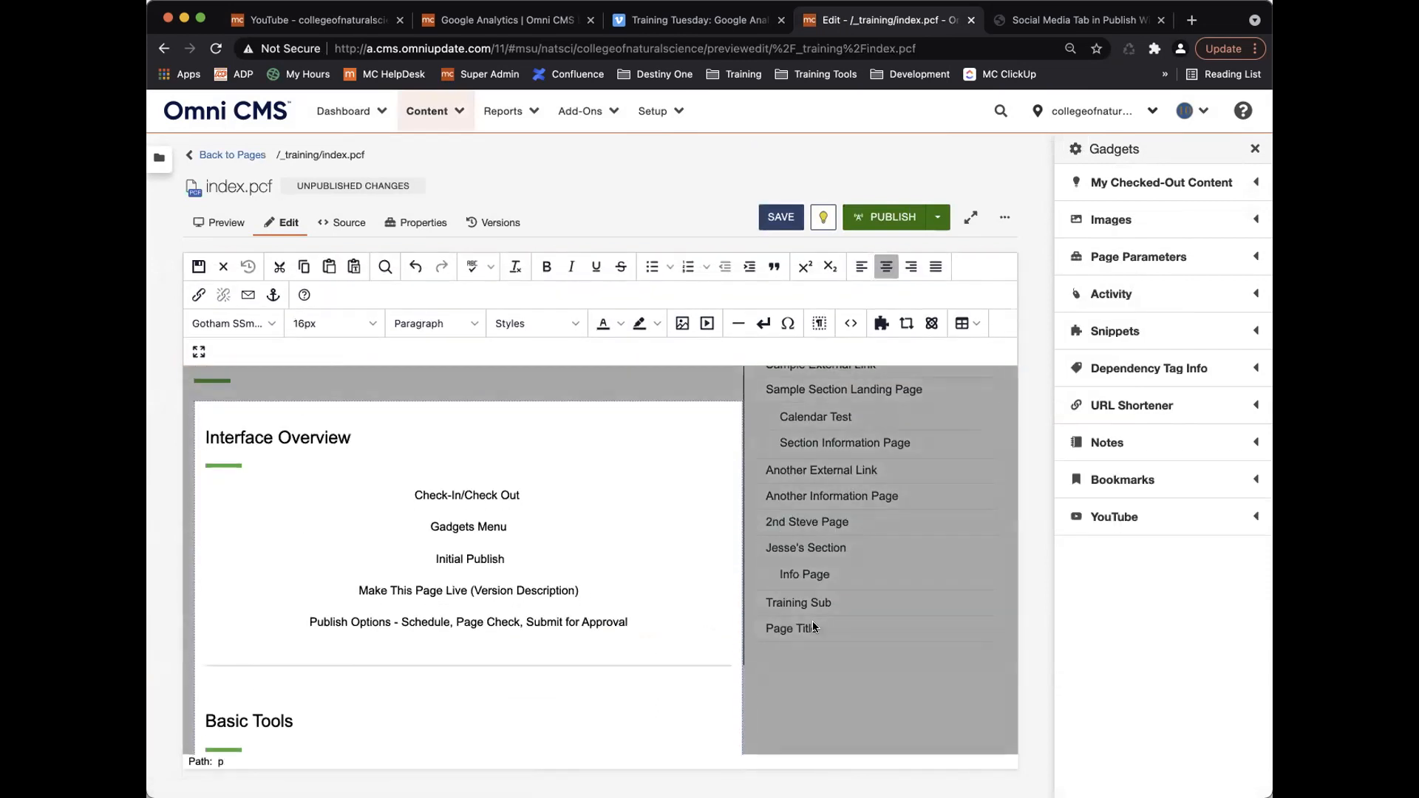
left_click(1131, 522)
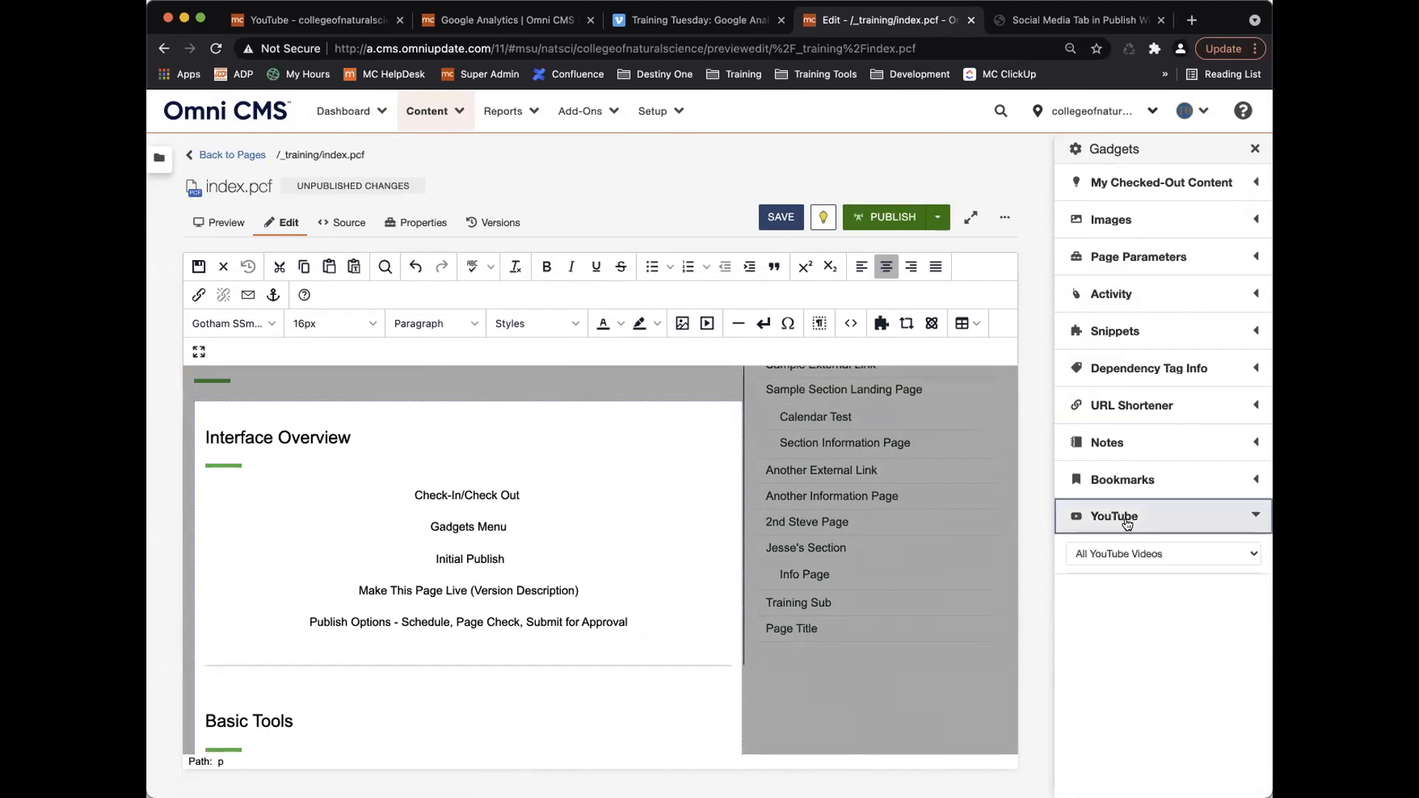
left_click(1137, 554)
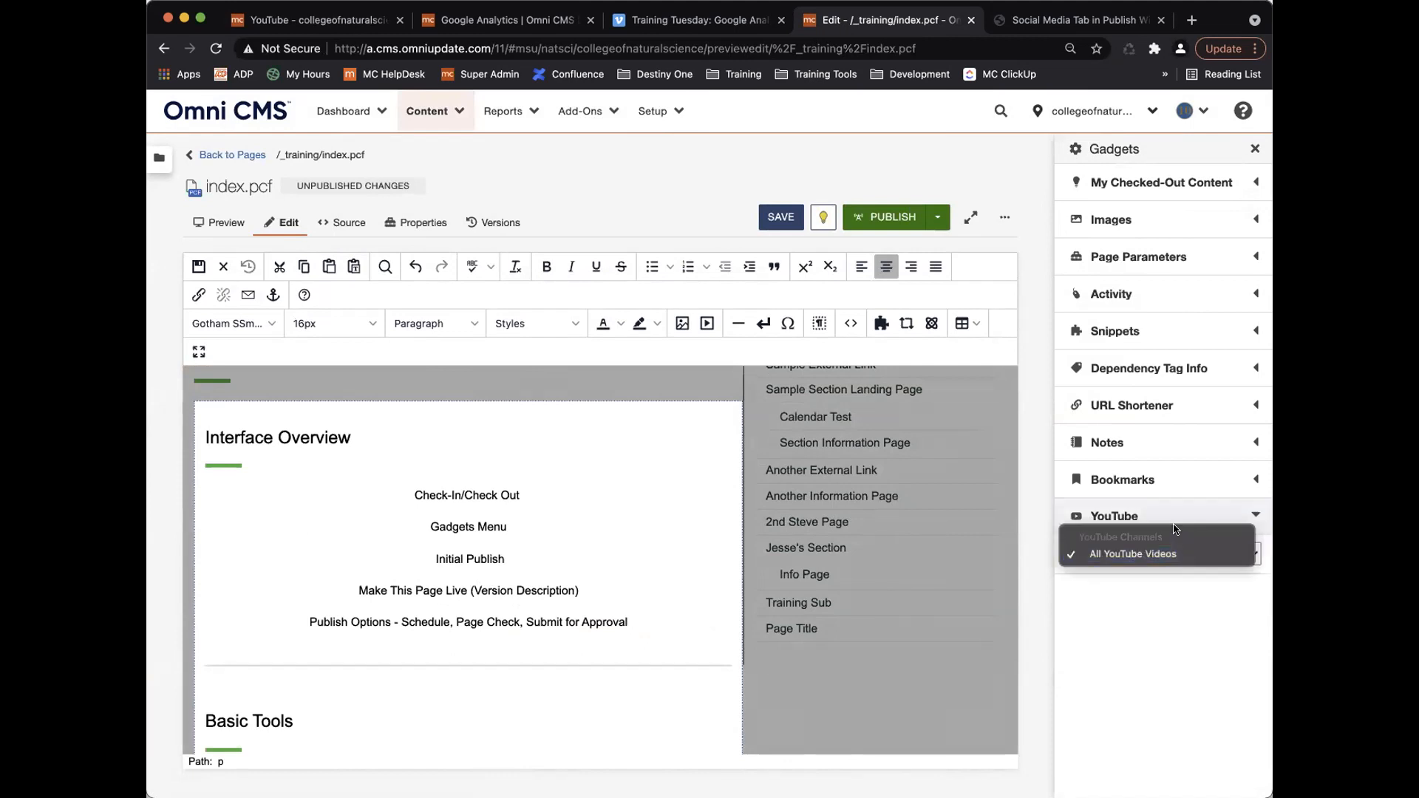
left_click(1148, 555)
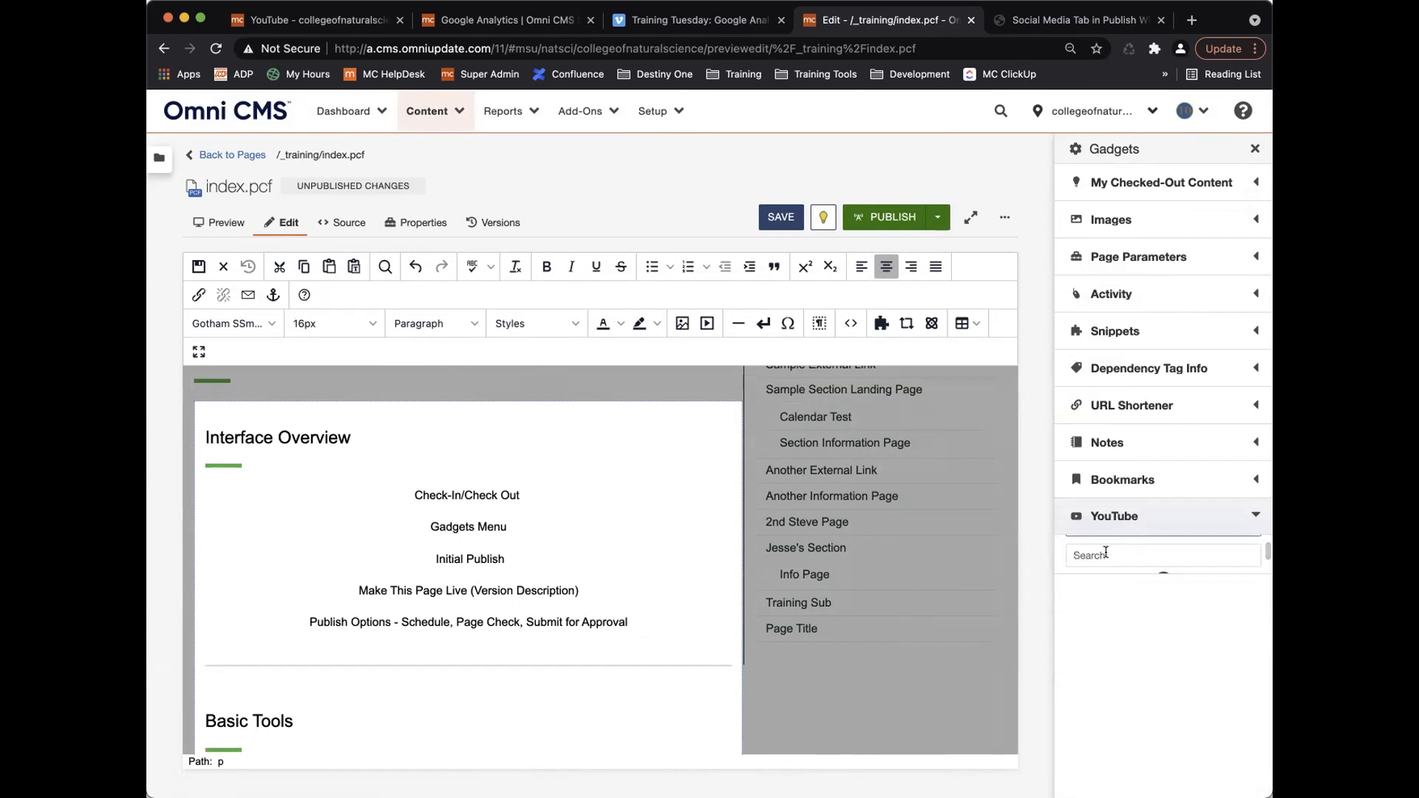
left_click(1105, 554)
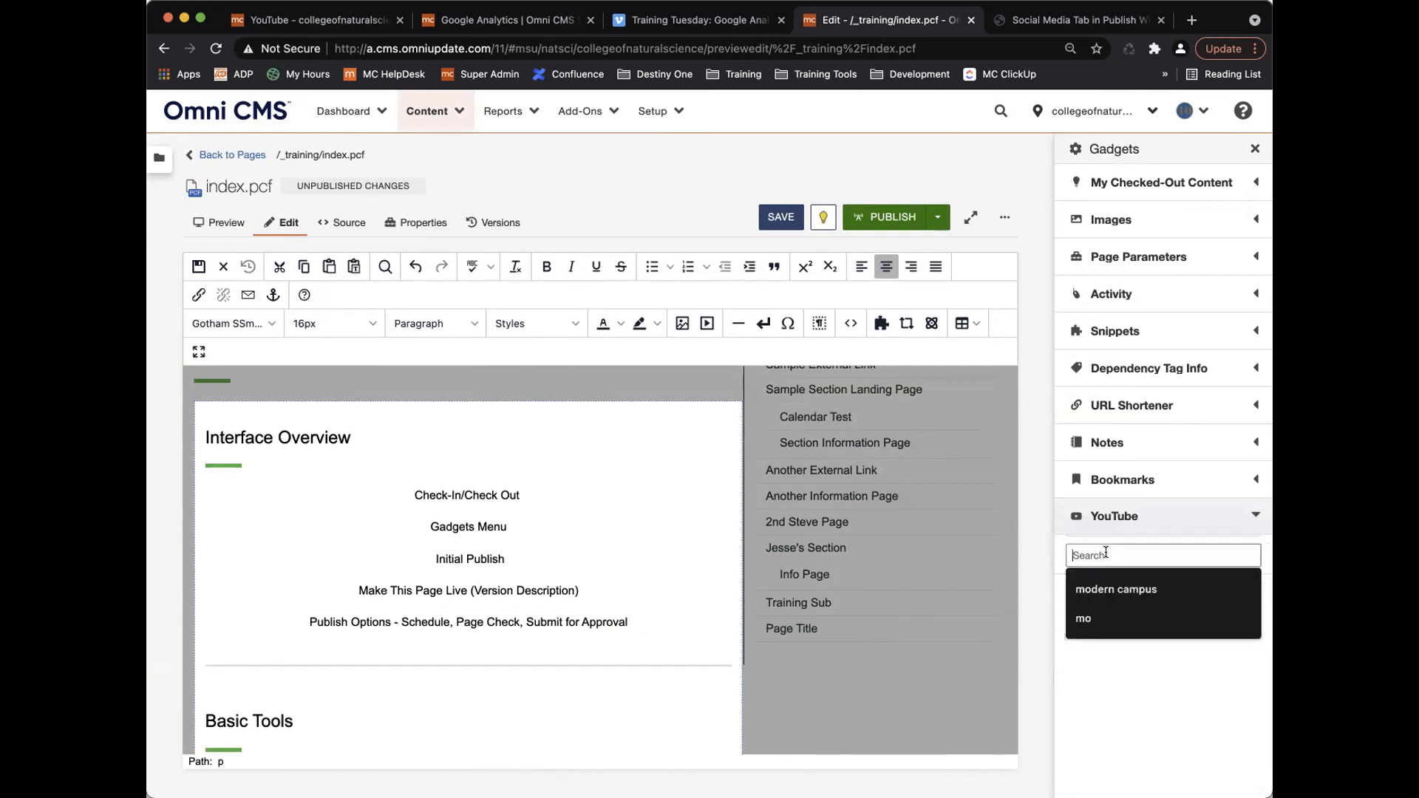
left_click(1141, 589)
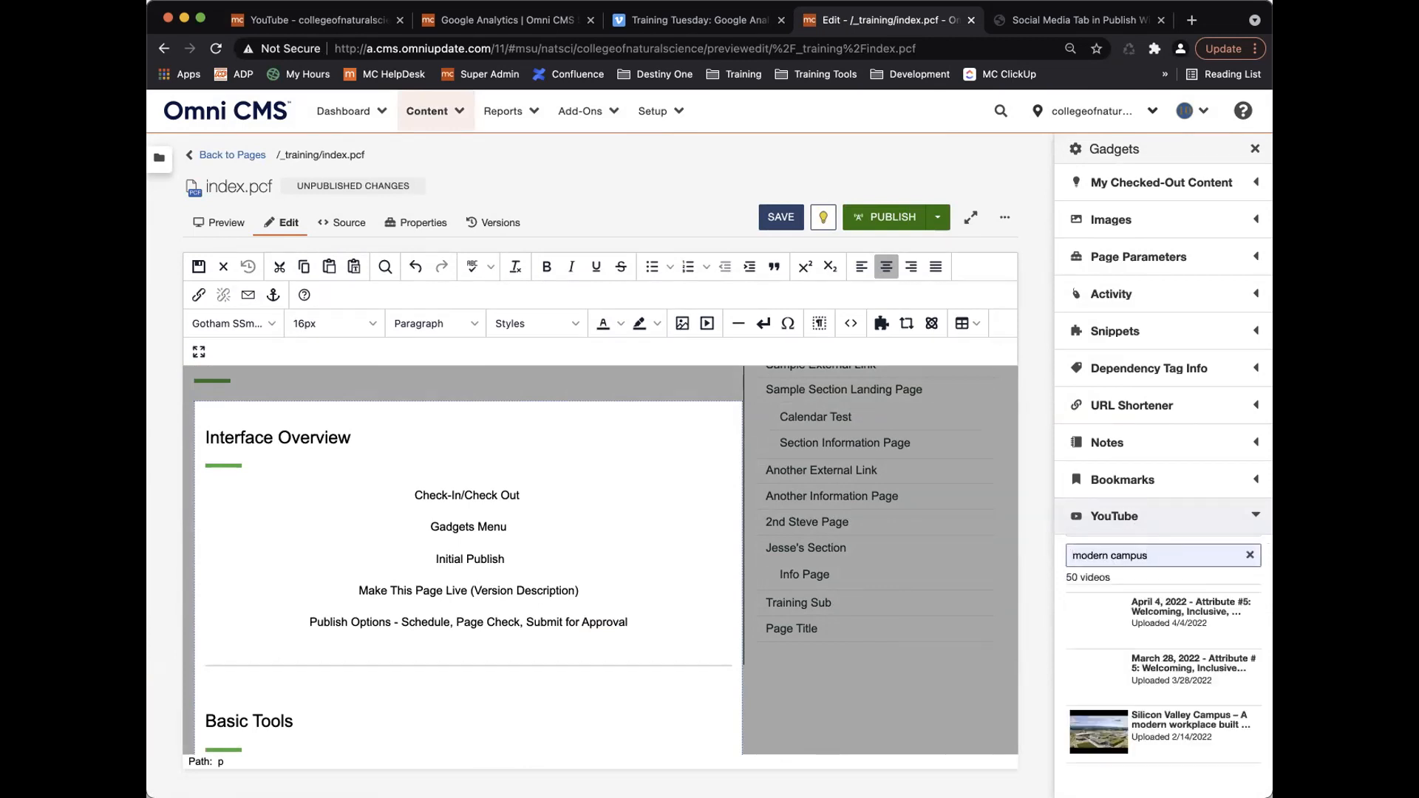
scroll(1104, 660, "down", 3)
scroll(1105, 660, "down", 5)
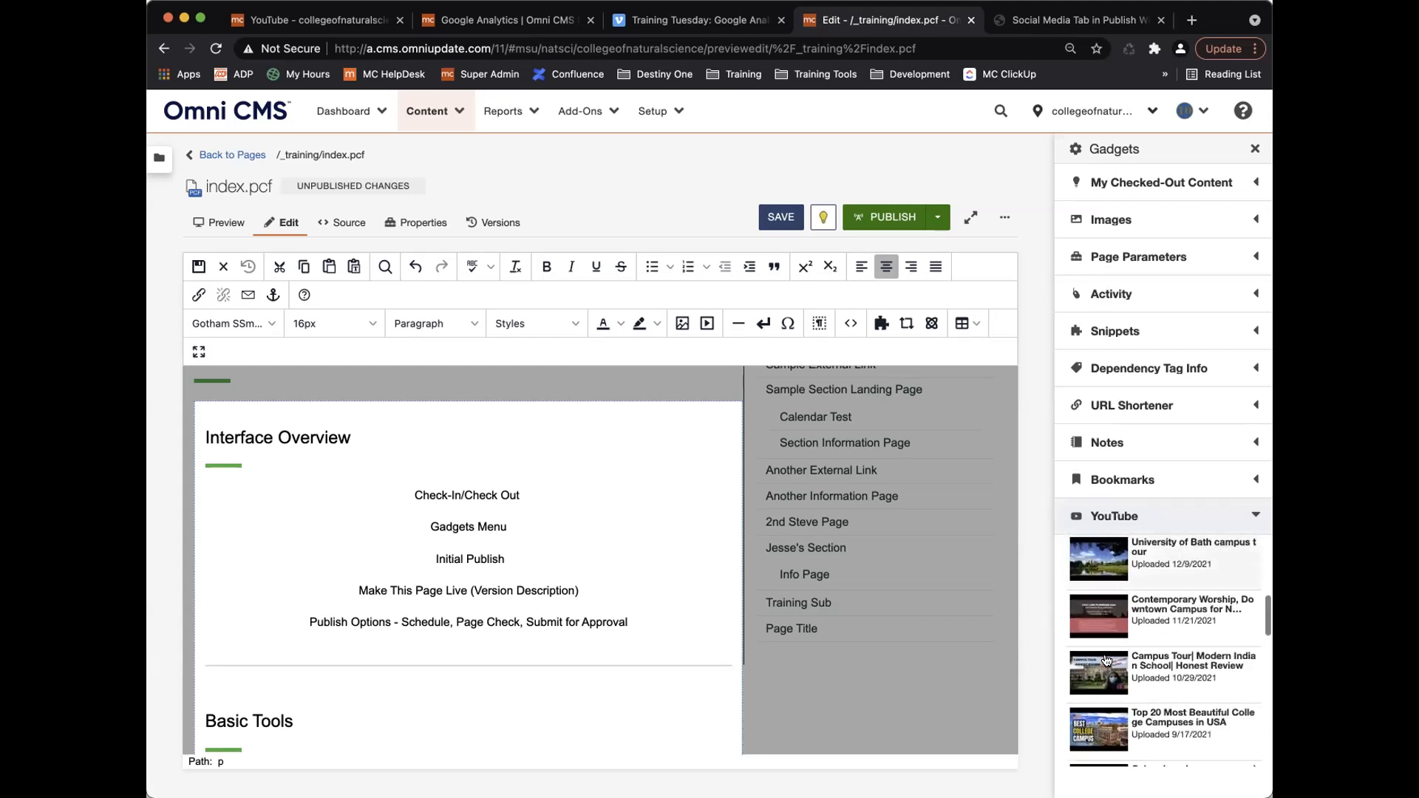
scroll(1106, 660, "down", 4)
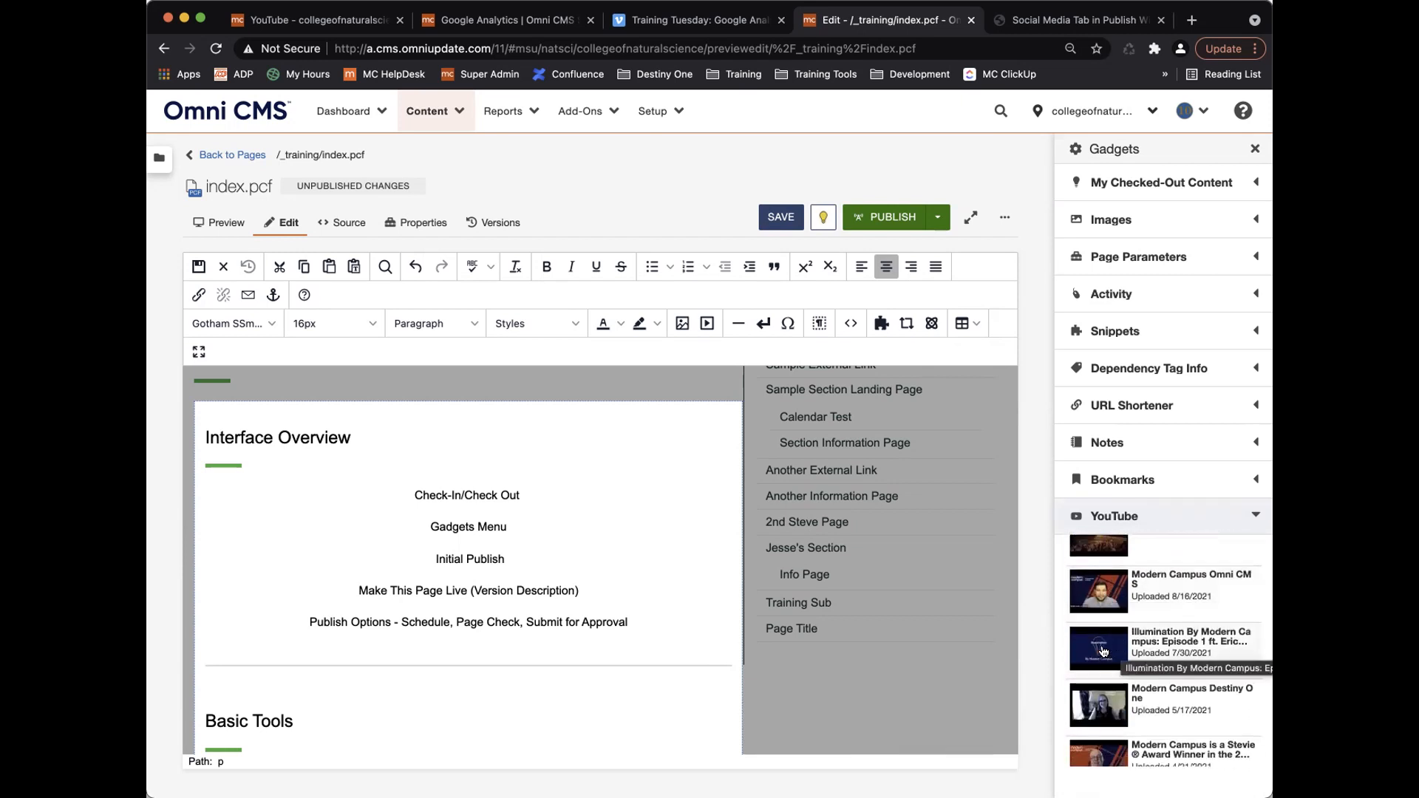
left_click(474, 653)
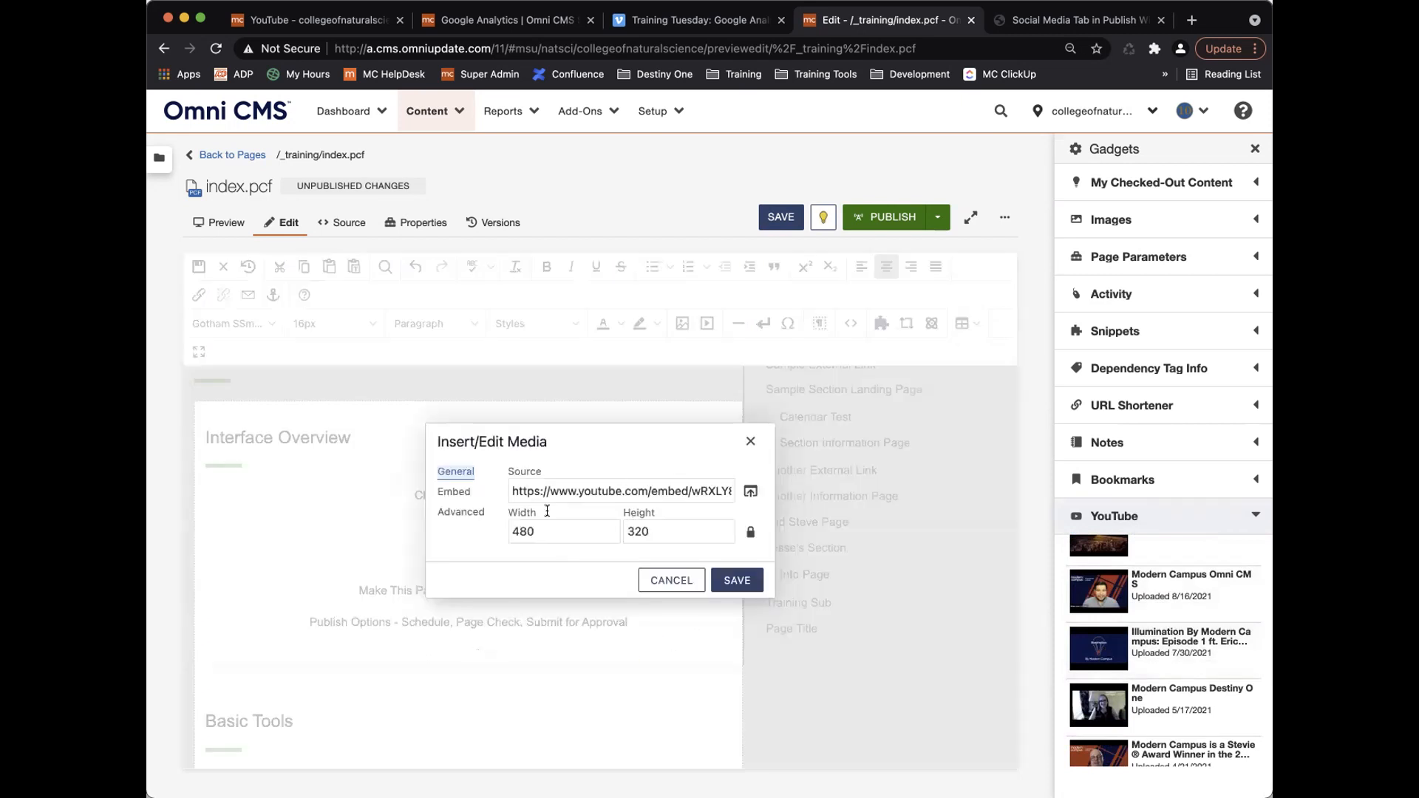
Insert the 'Illumination By Modern Campus' video embed into index.pcf and review the page.
left_click(738, 580)
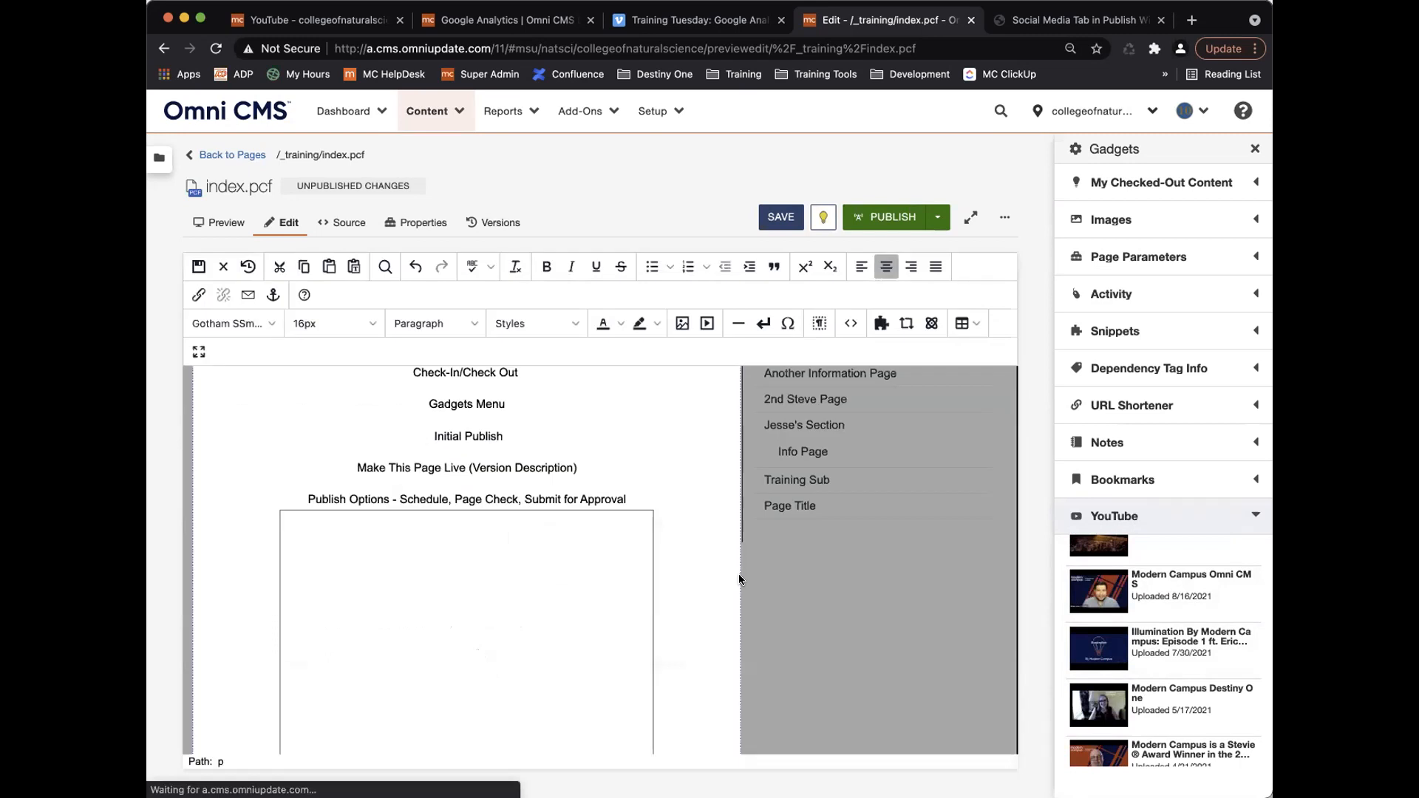
scroll(680, 593, "down", 2)
scroll(679, 592, "up", 1)
scroll(1196, 615, "down", 5)
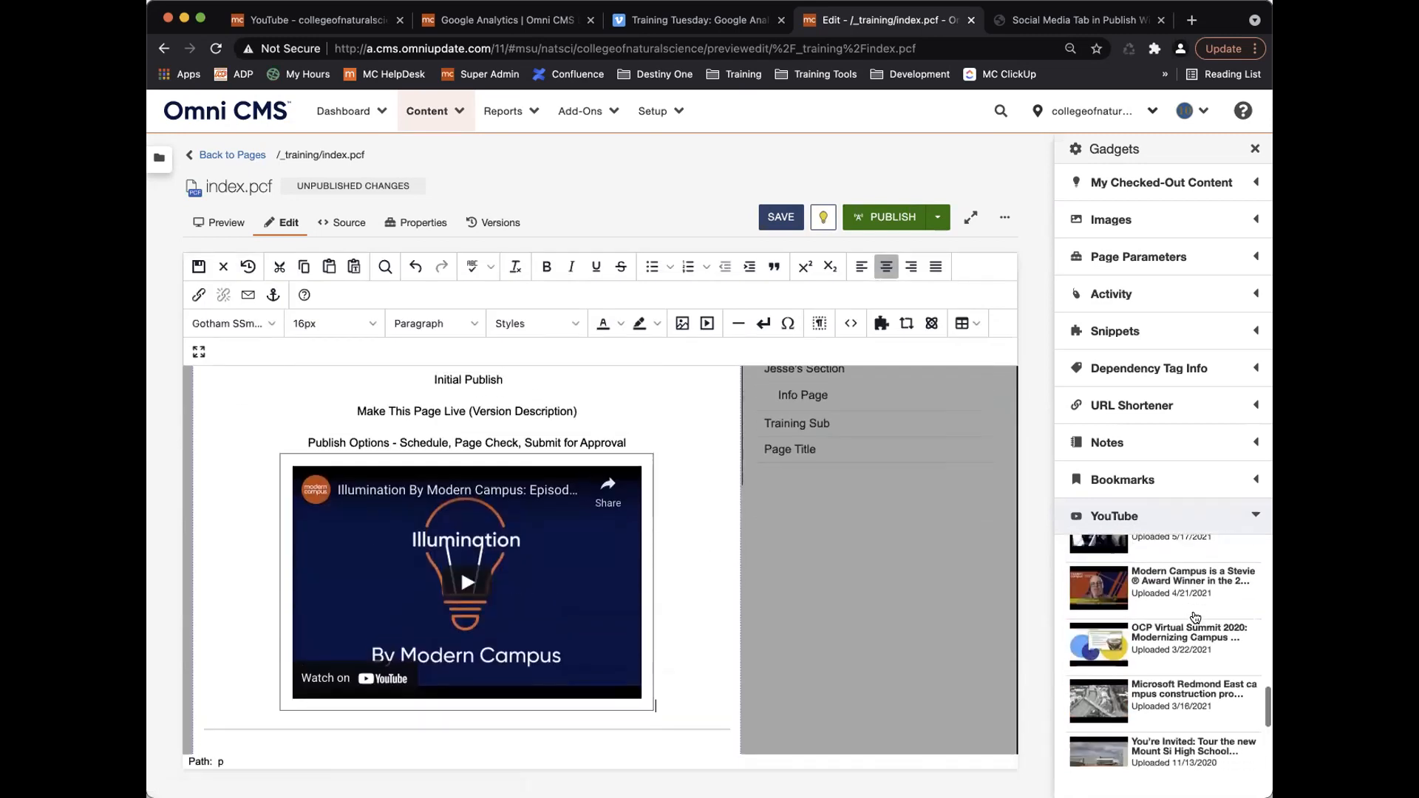
scroll(1196, 616, "up", 4)
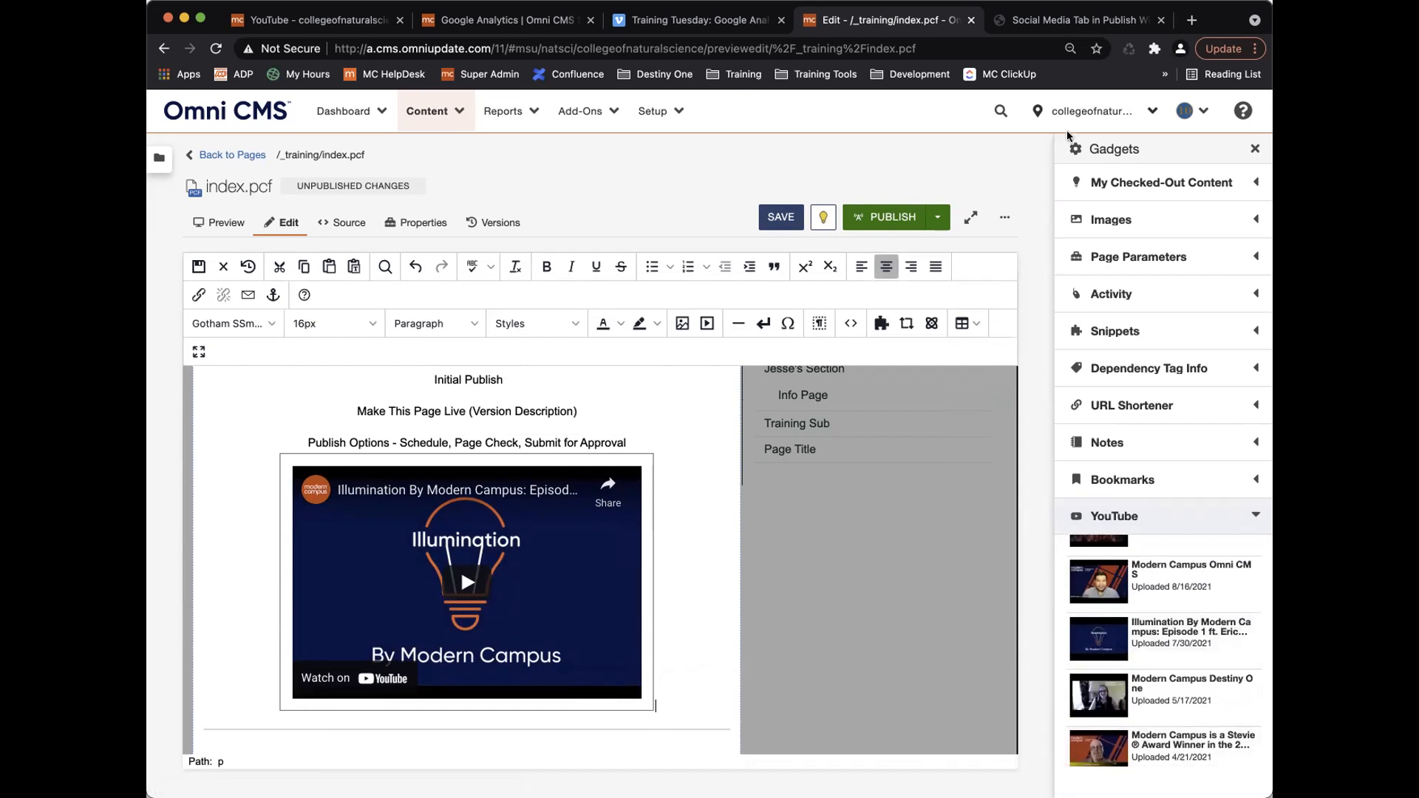
scroll(1160, 606, "up", 1)
scroll(1159, 606, "up", 5)
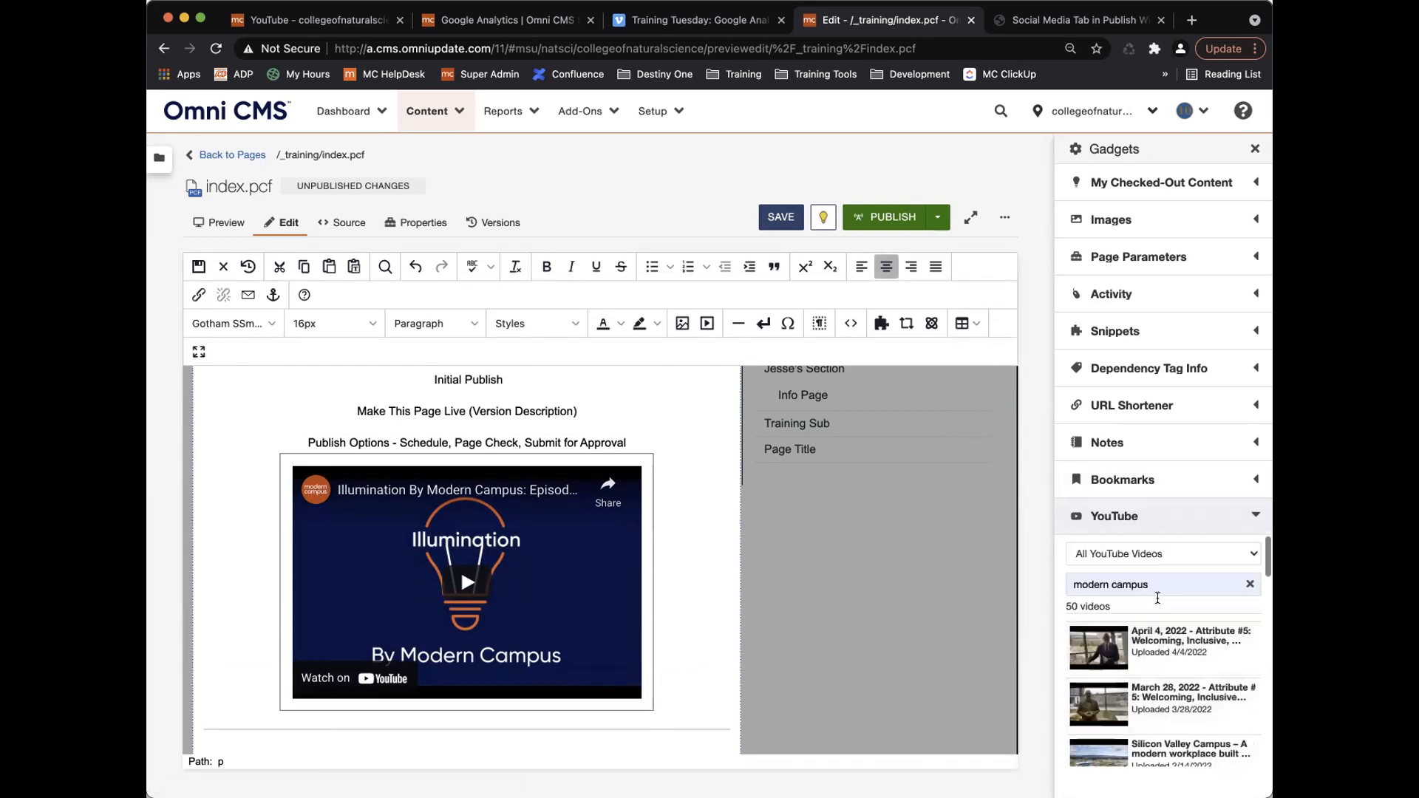
Leave the All YouTube Videos filter unchanged, collapse the YouTube gadget, and return to the channels setup page.
left_click(1151, 556)
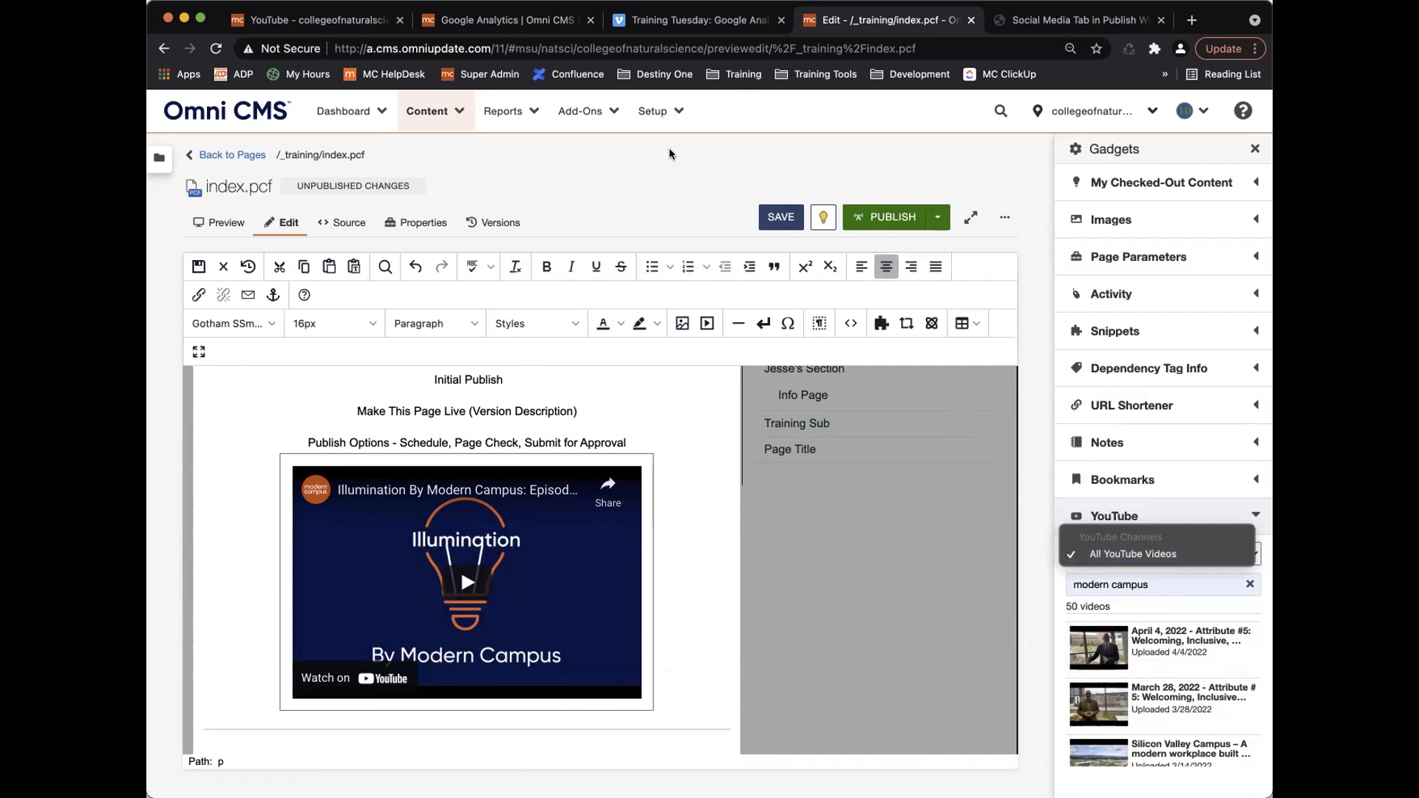
left_click(1255, 515)
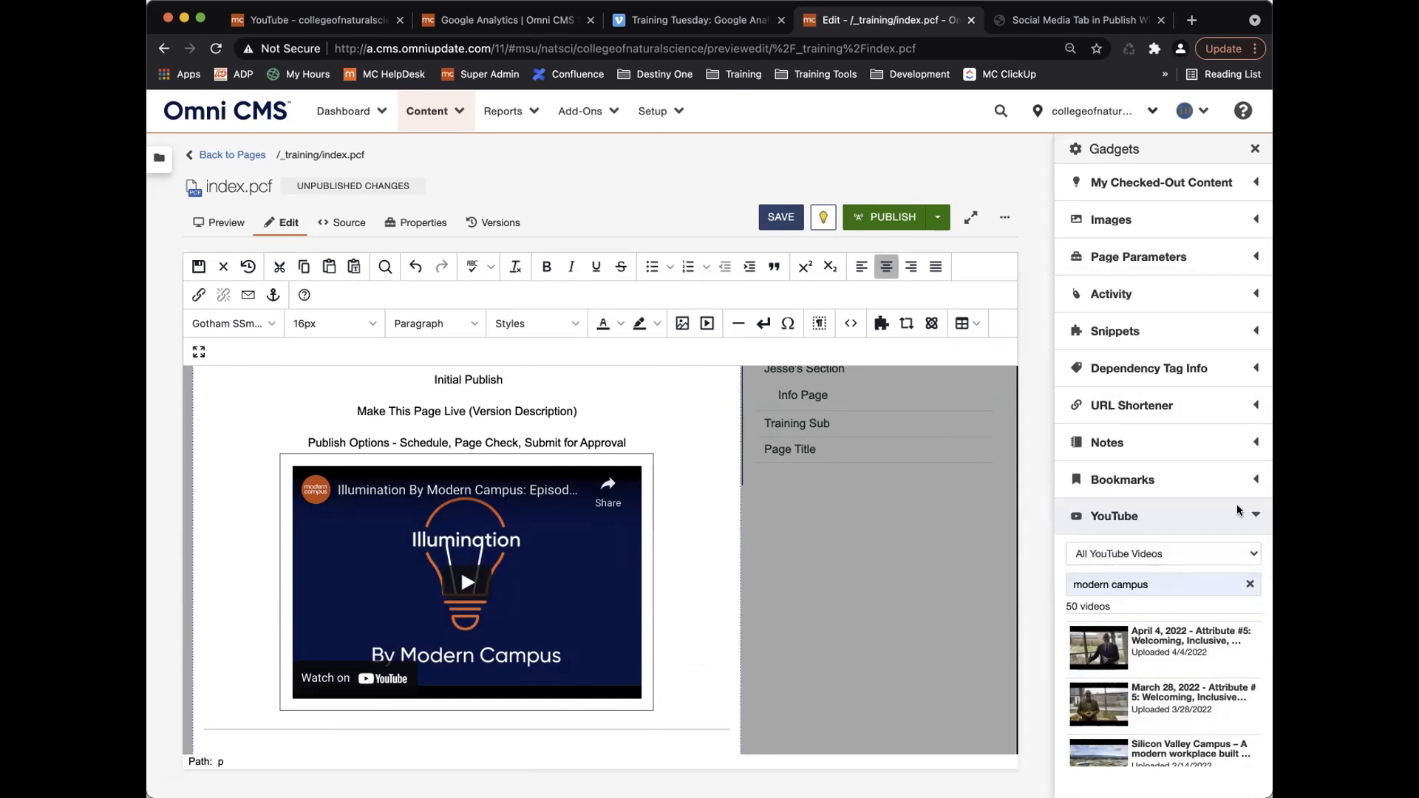
left_click(1133, 526)
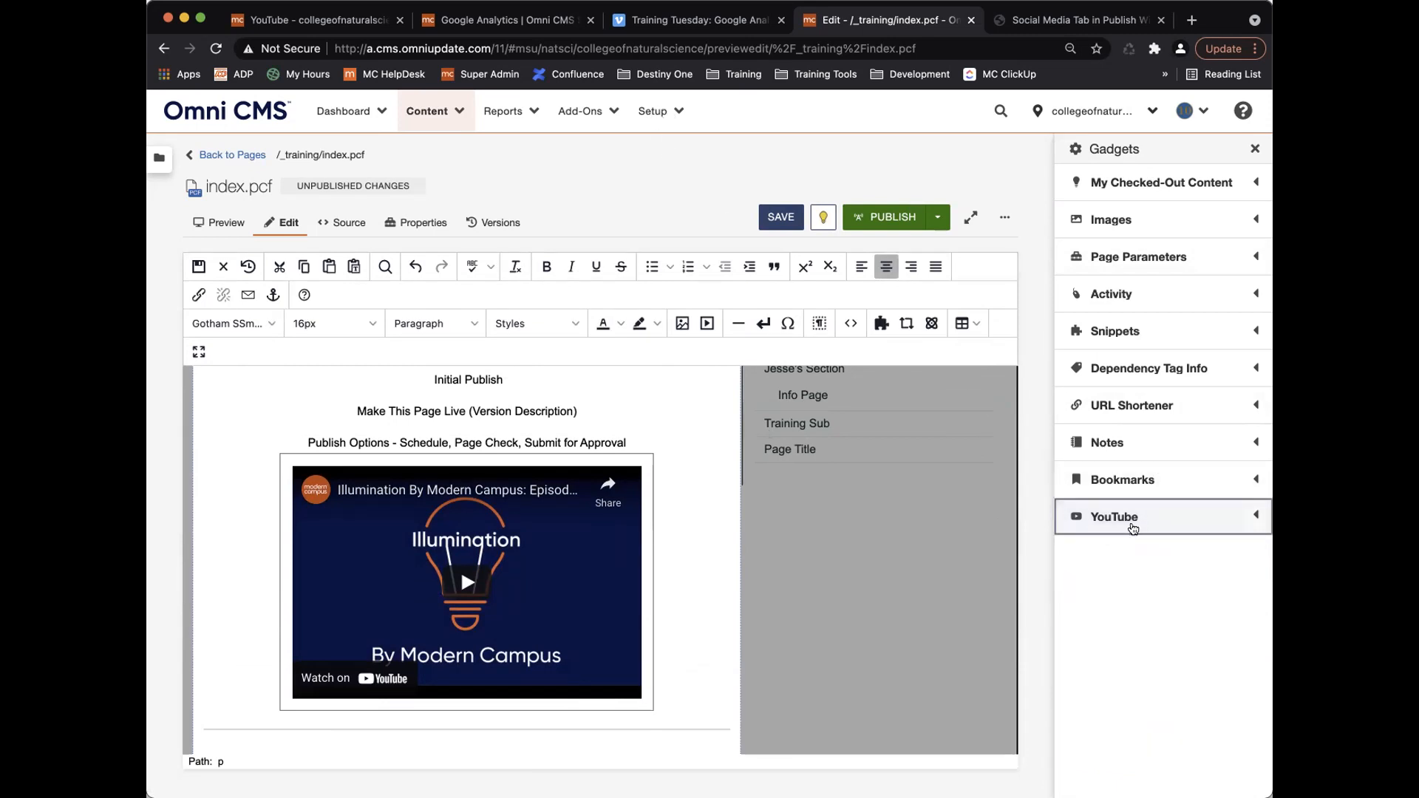
left_click(313, 14)
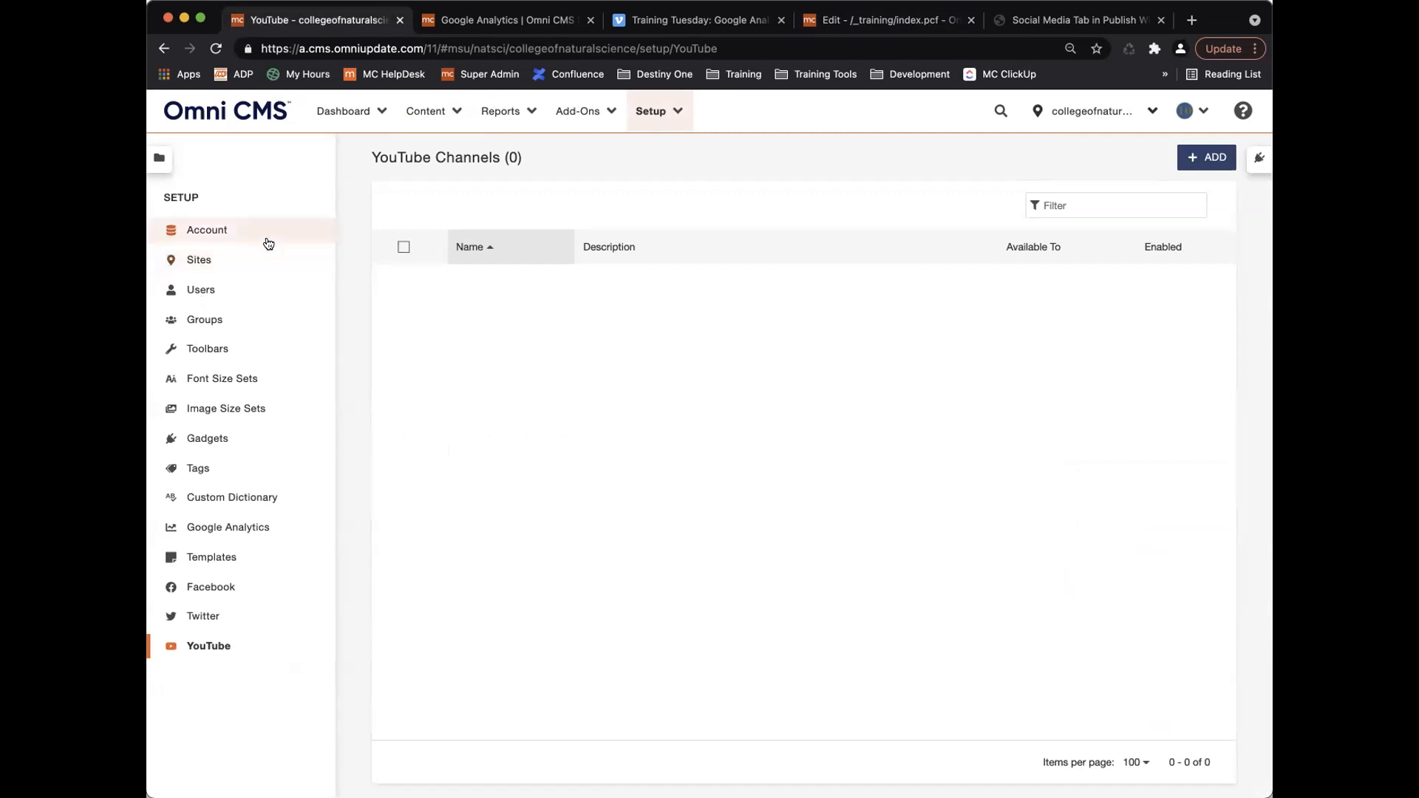
Go to Setup > Users to list all 13 users.
left_click(654, 116)
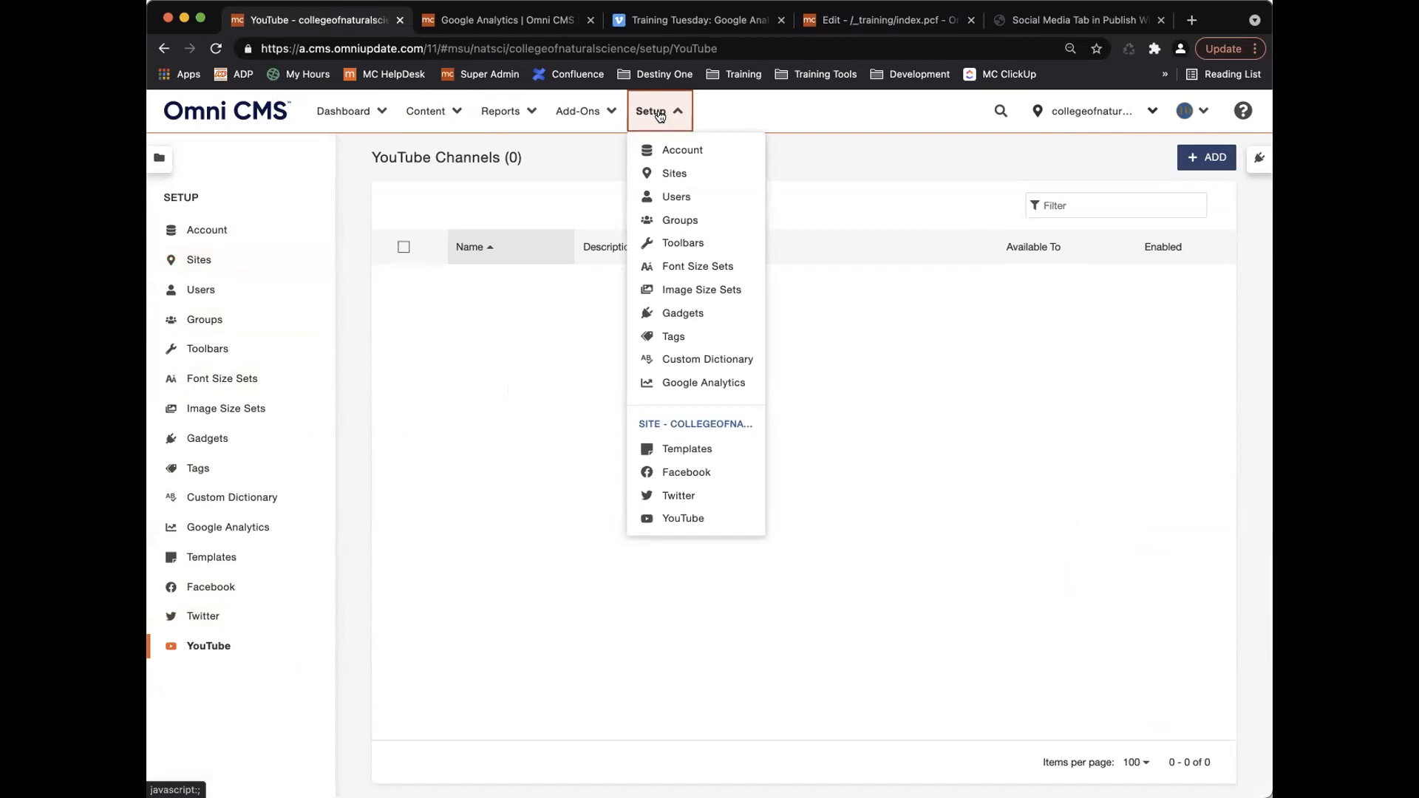
left_click(672, 197)
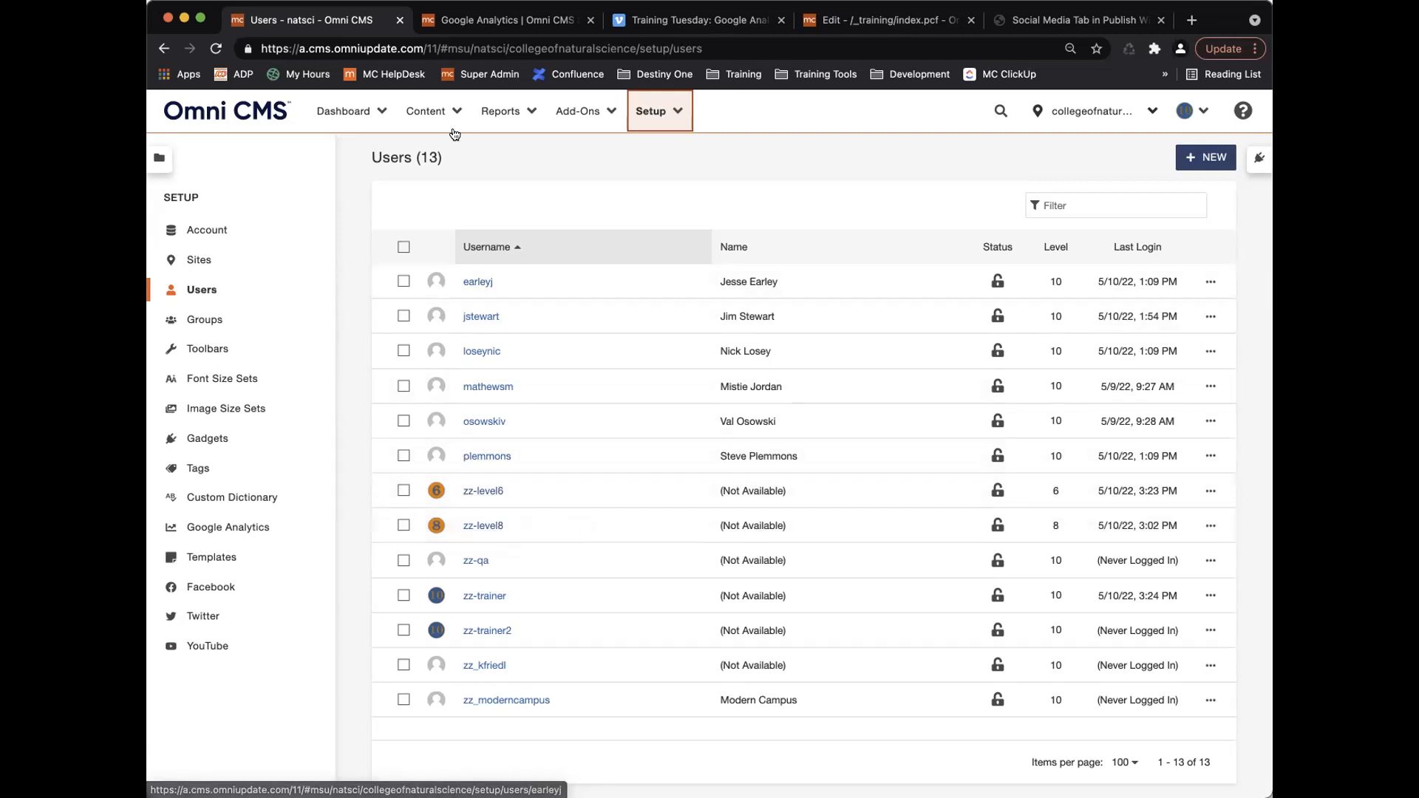
Look through the Content and Reports menus, then open the first listed user's User Information page.
left_click(436, 112)
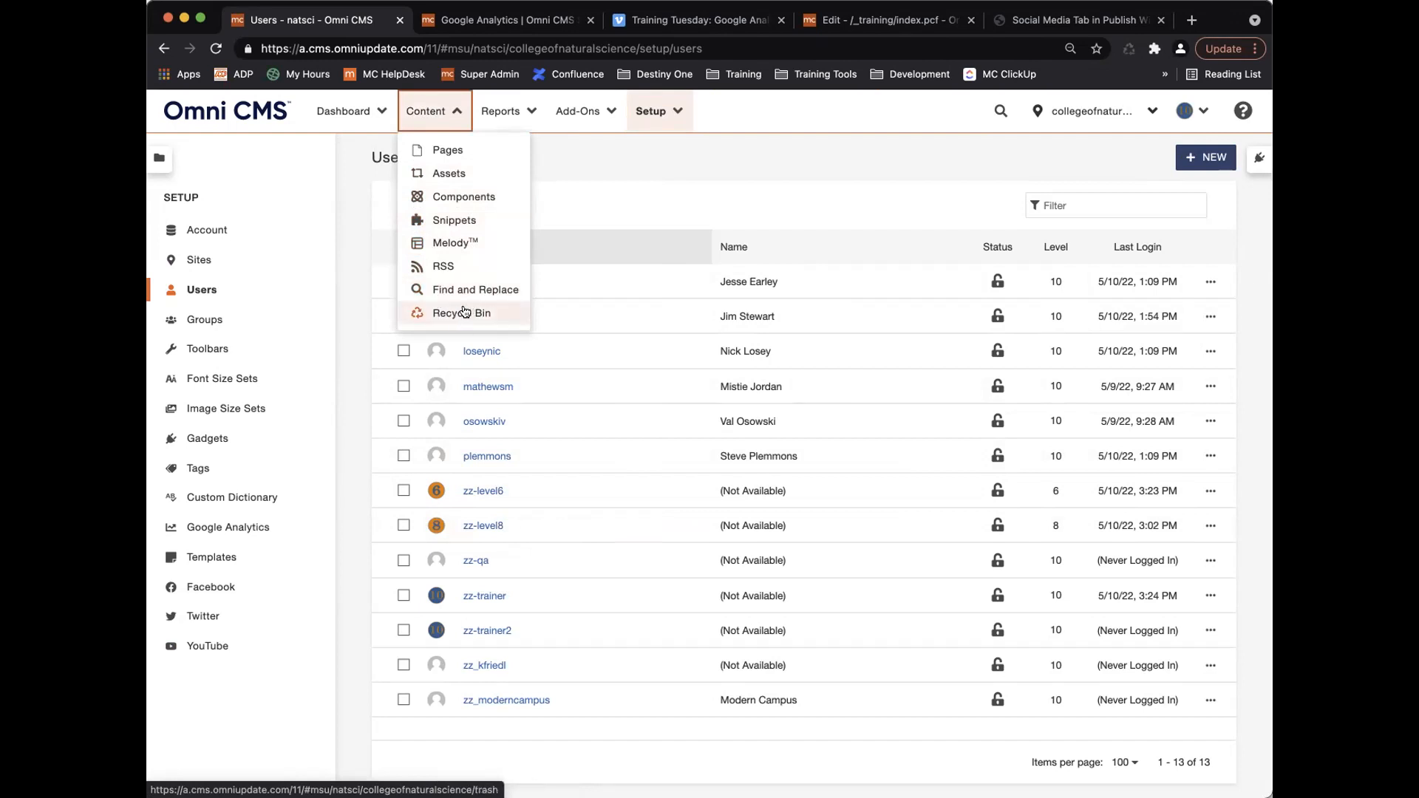
left_click(500, 114)
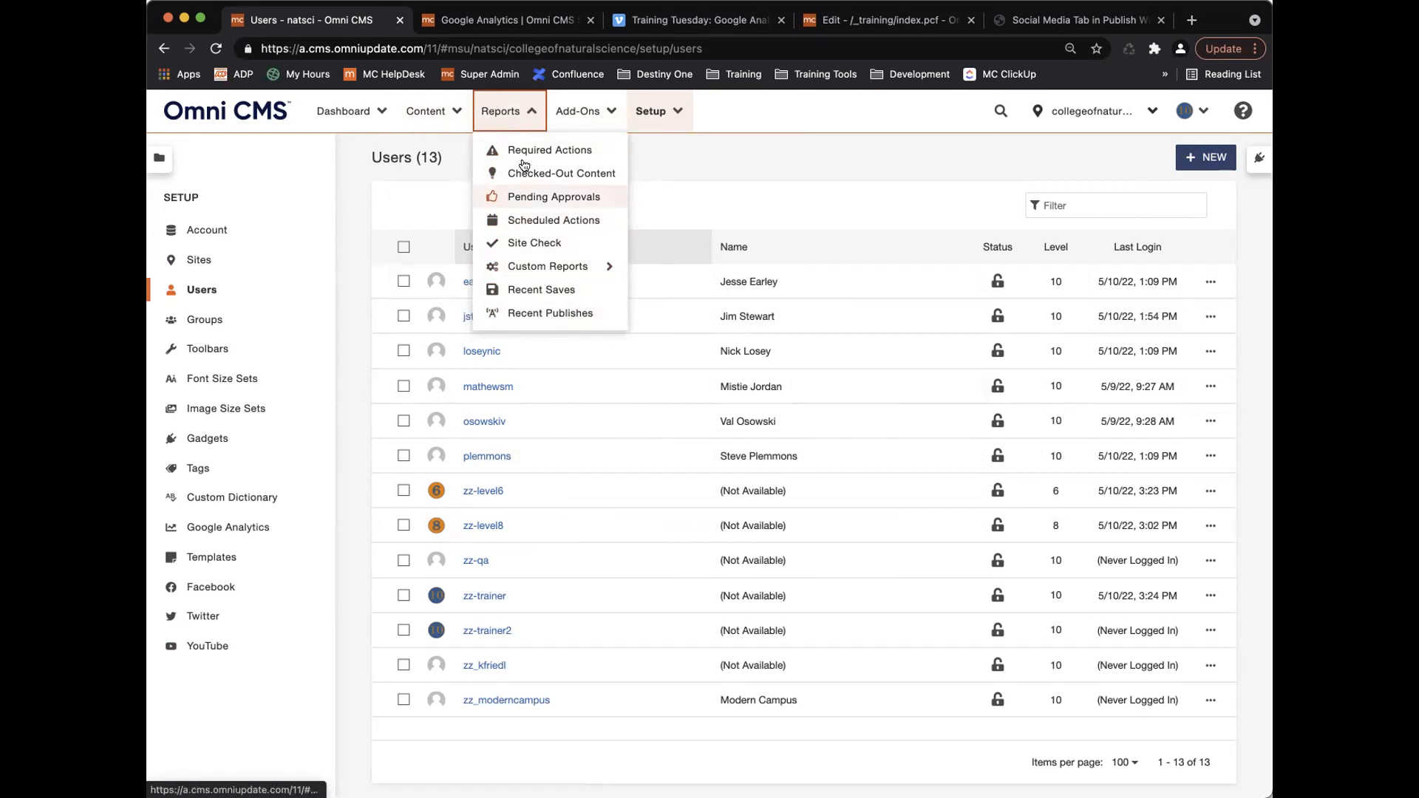
left_click(433, 110)
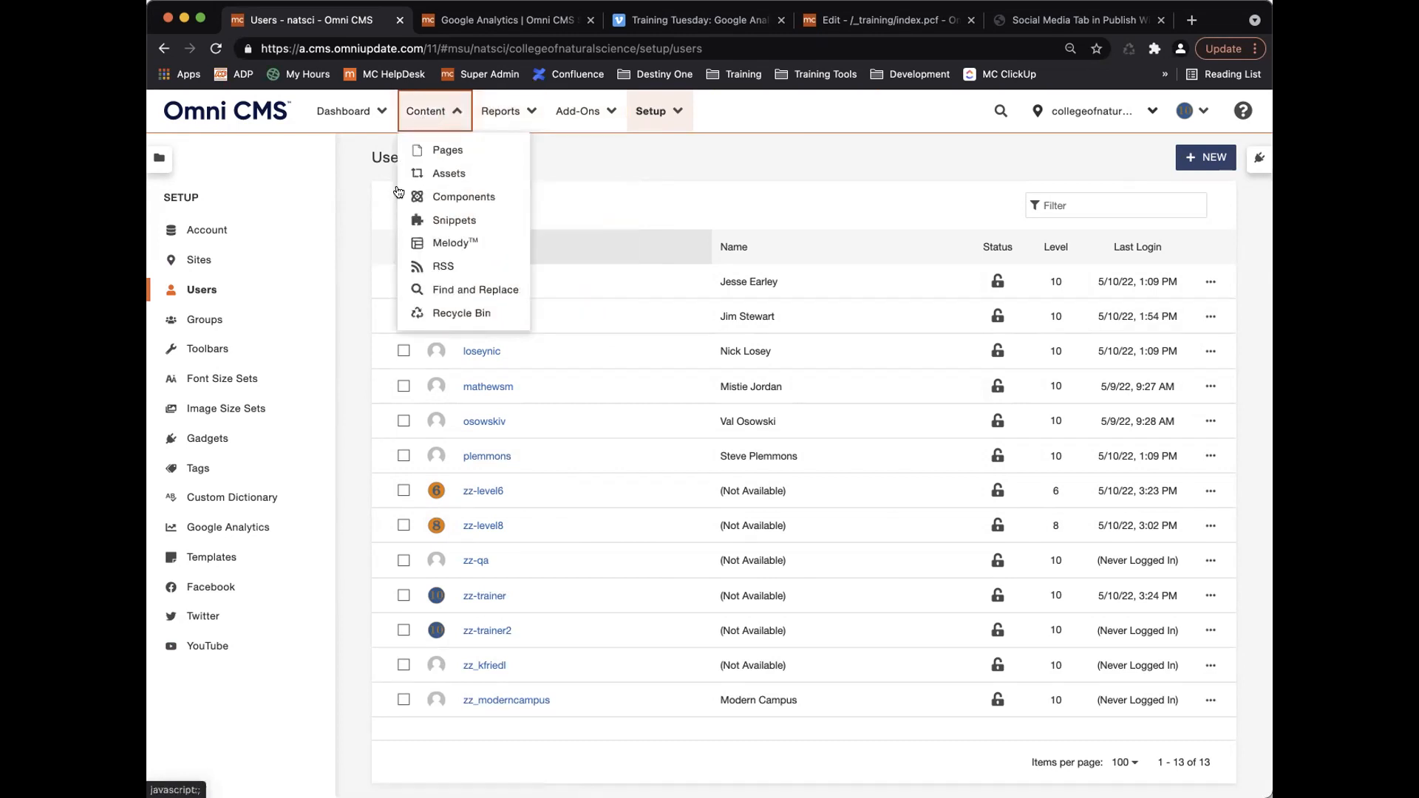
left_click(450, 117)
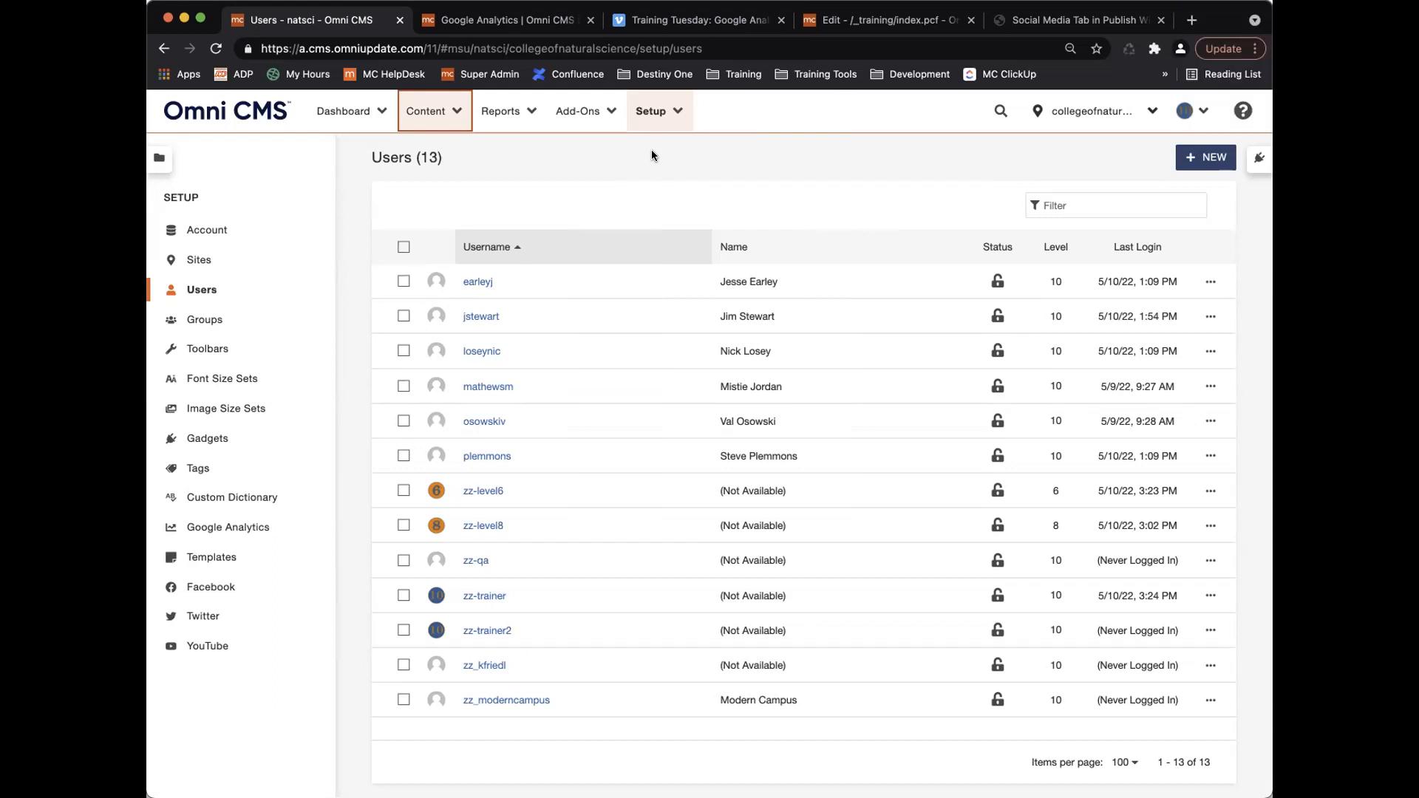
left_click(478, 282)
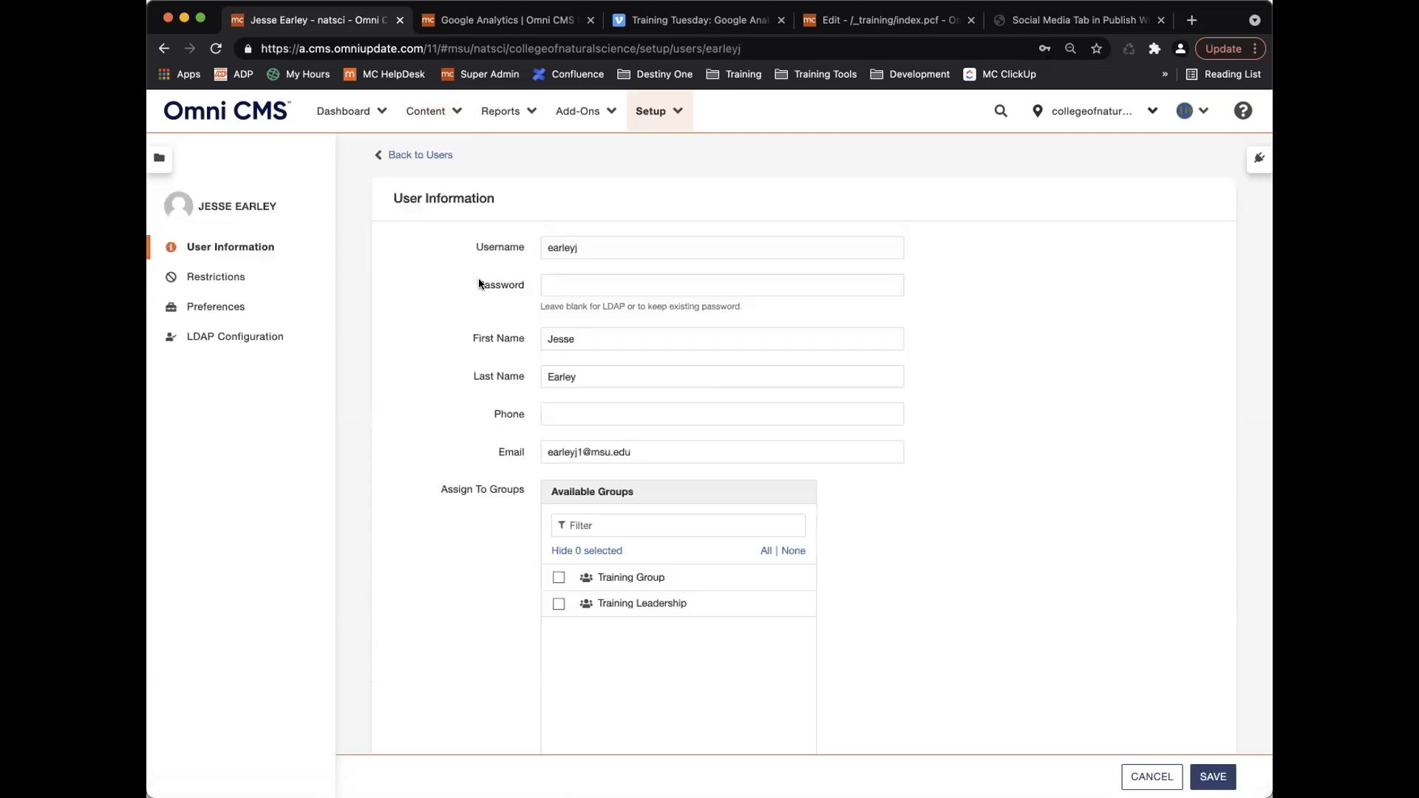